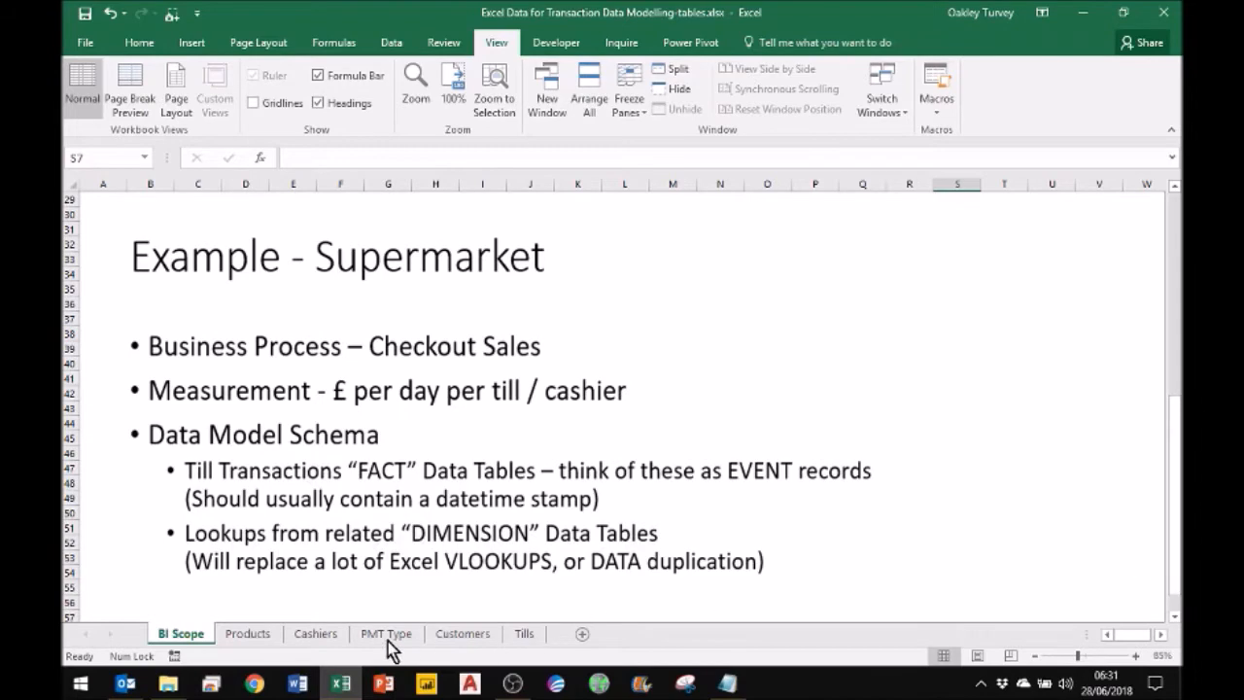
View the Products and PMT Type sheets and close the workbook without saving changes
left_click(255, 643)
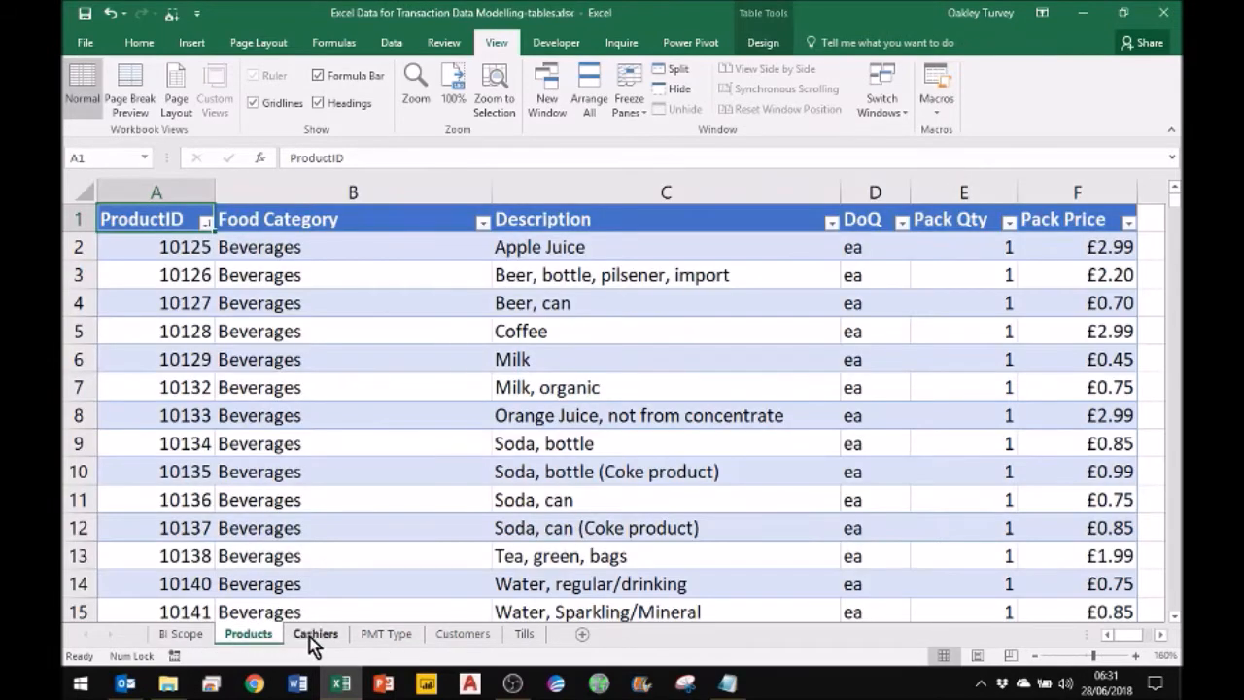
left_click(394, 636)
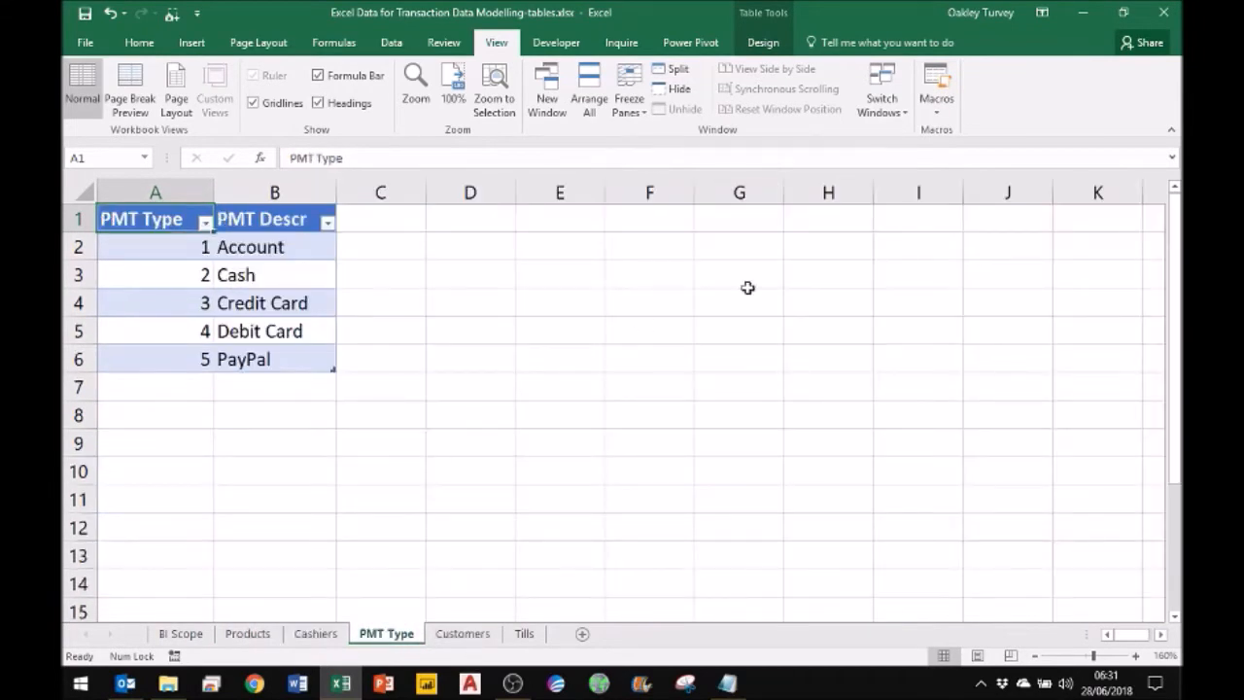
left_click(1164, 19)
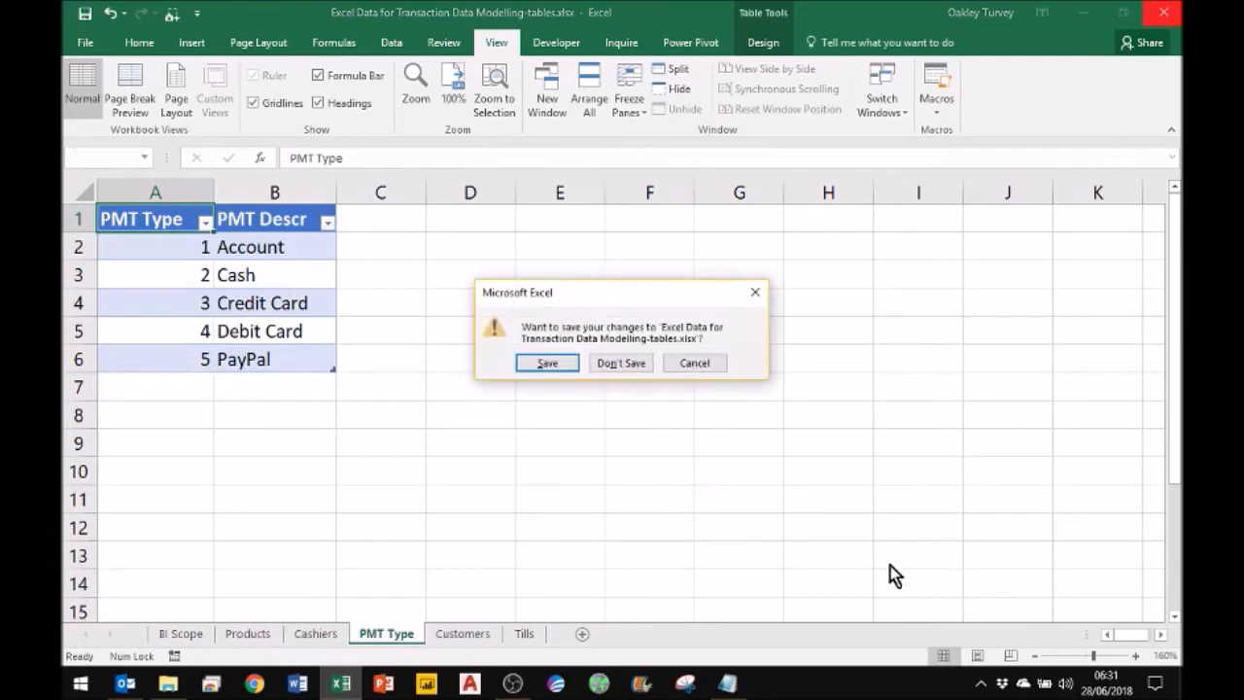
left_click(621, 365)
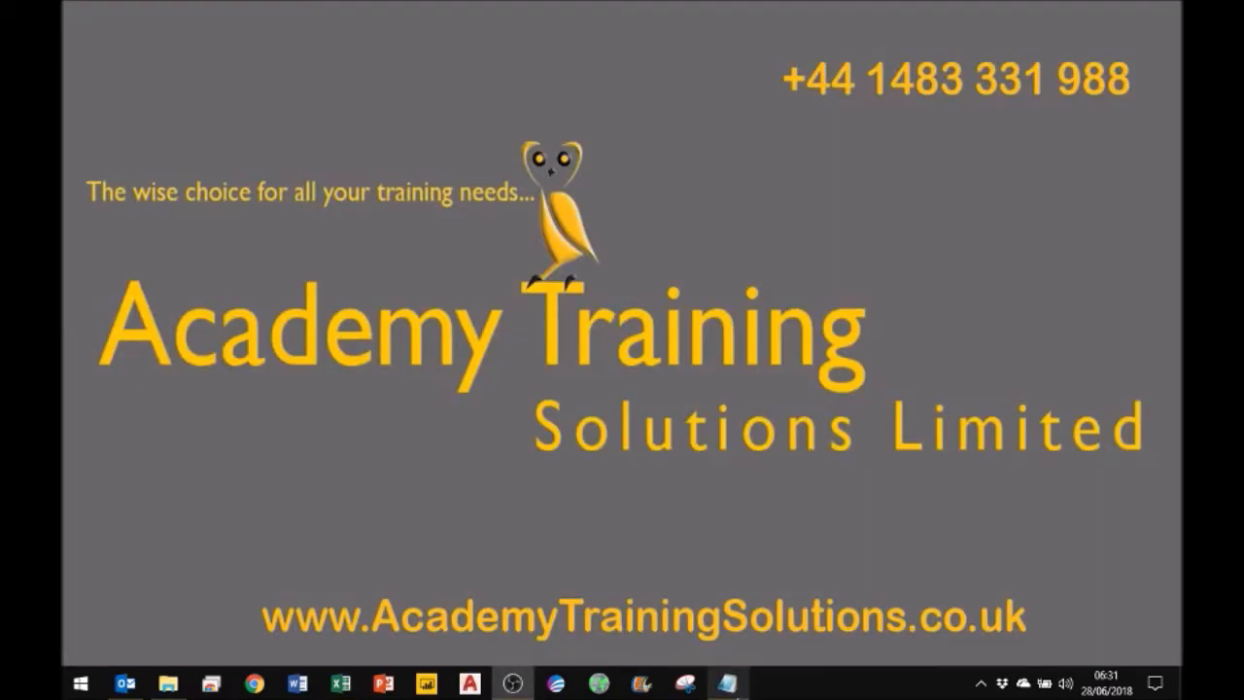
Examine the header row of 2015.csv in Notepad and the yearly CSV files in the TransactionsByYear folder in File Explorer
left_click(731, 684)
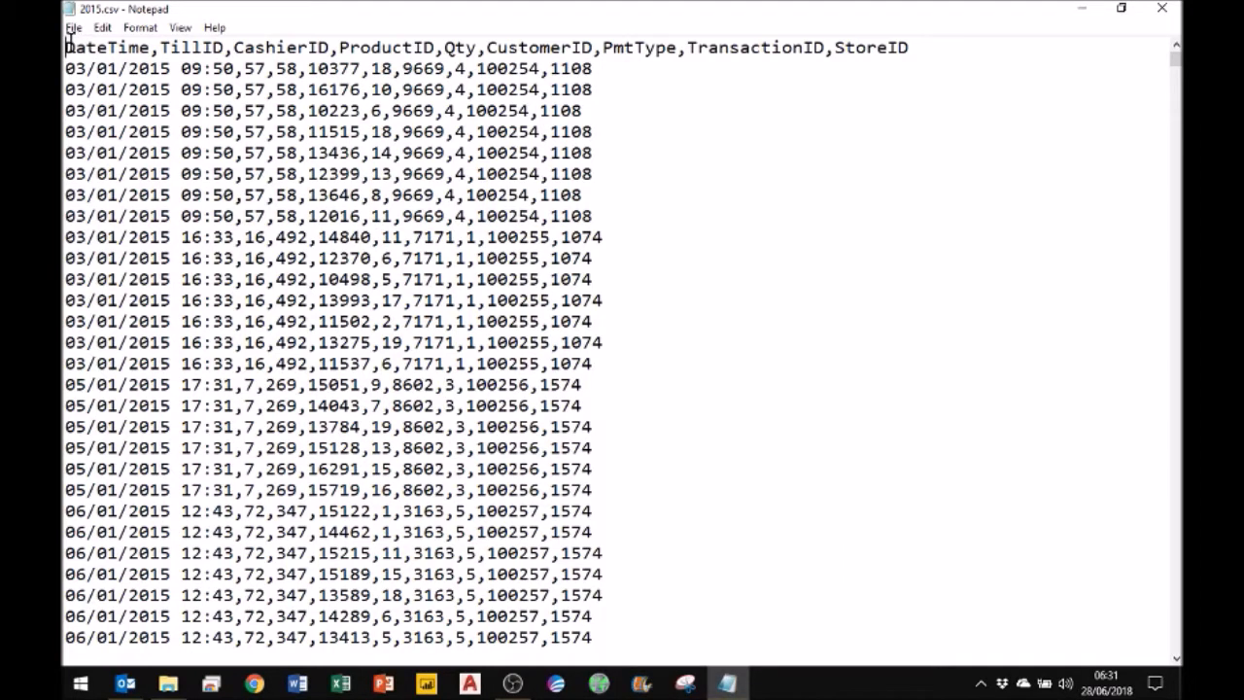
left_click_drag(65, 46, 932, 39)
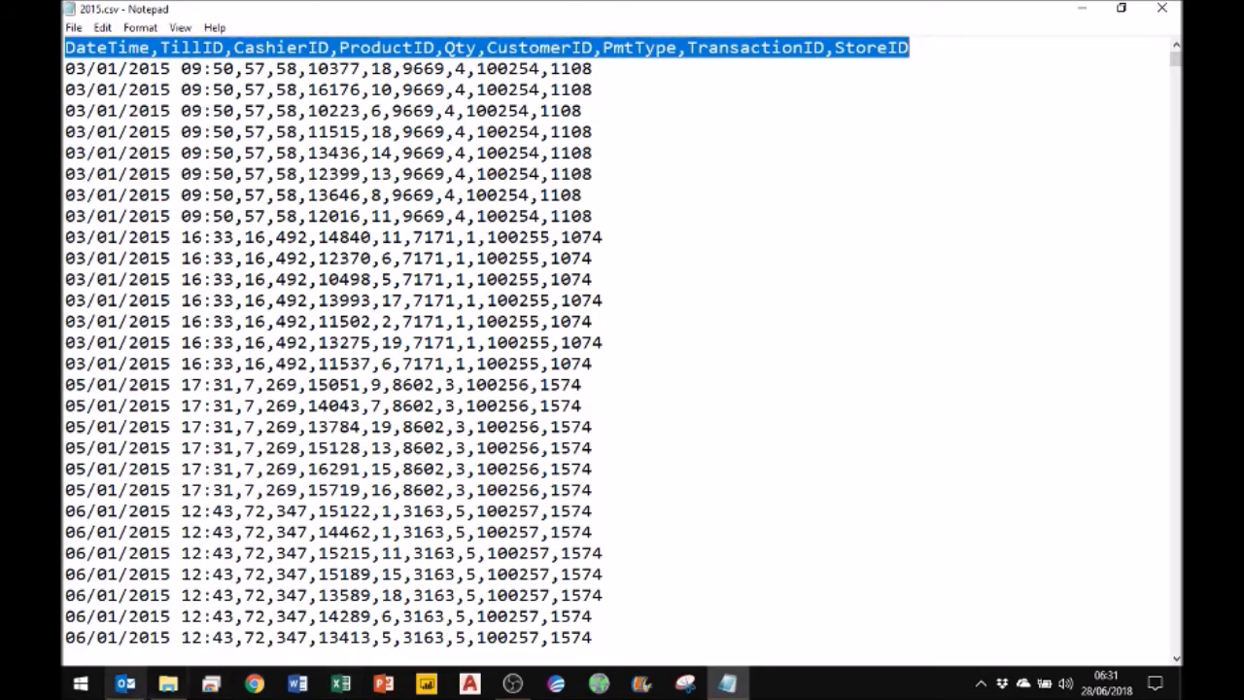
left_click(171, 685)
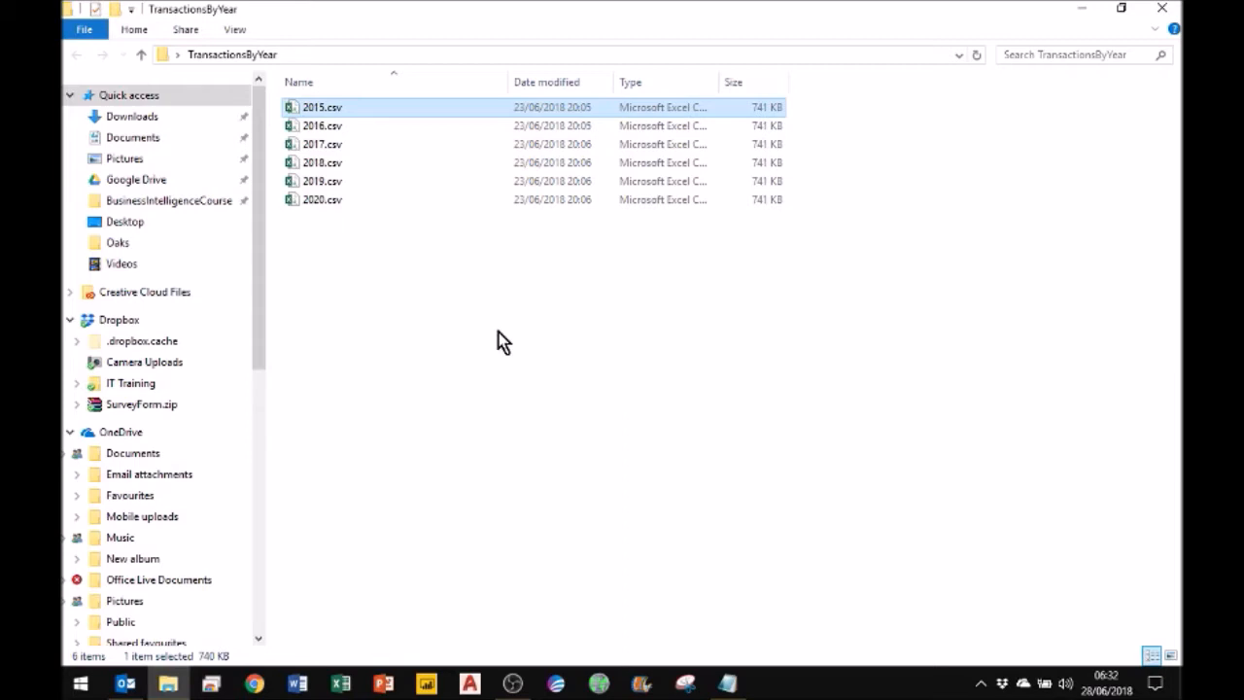
Start Excel and create a blank workbook
left_click(340, 683)
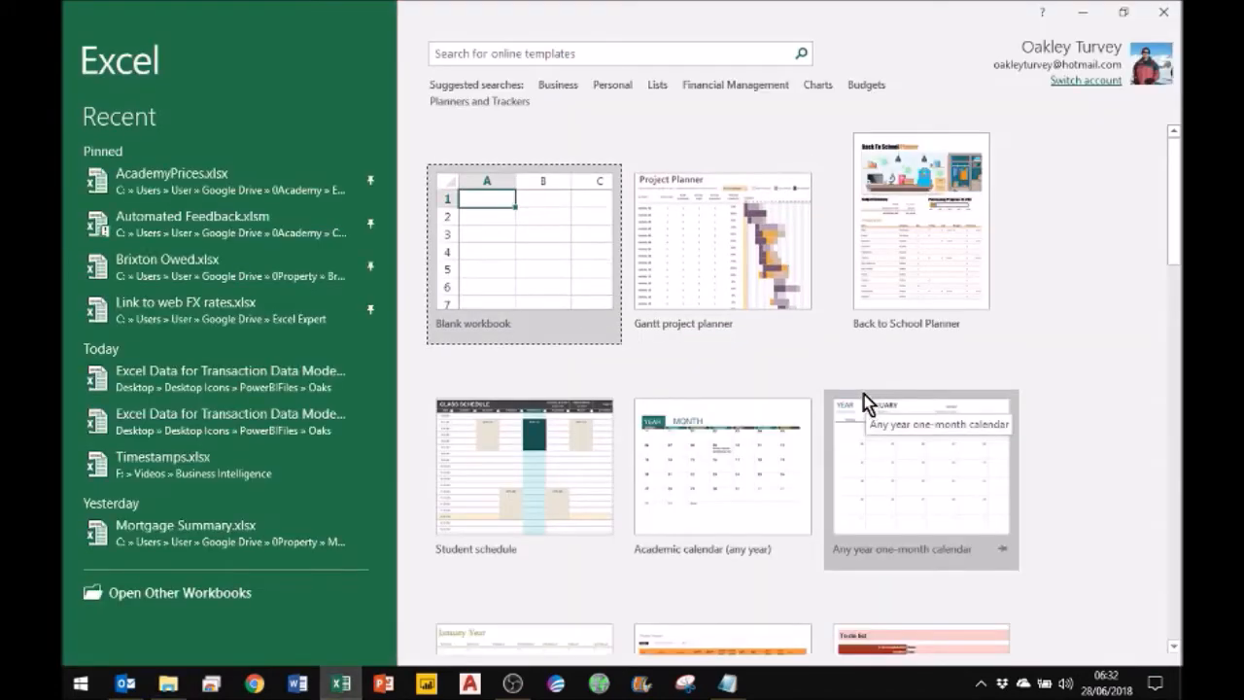
left_click(549, 284)
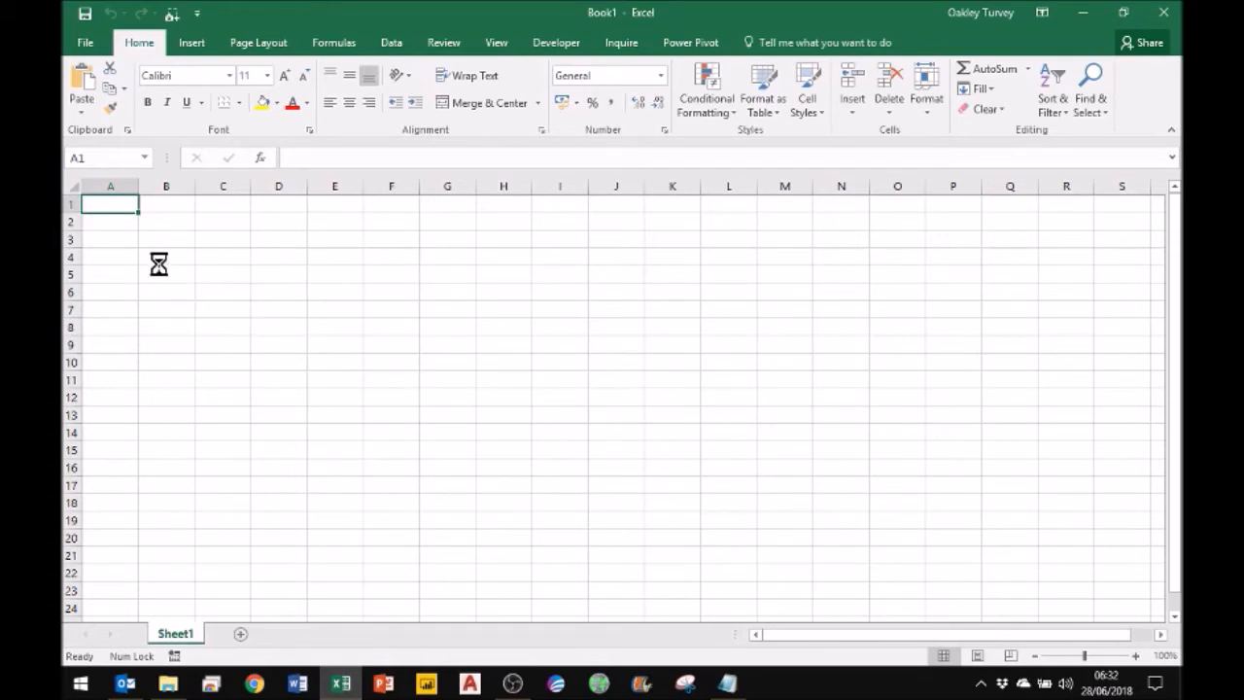
scroll(158, 263, "up", 4)
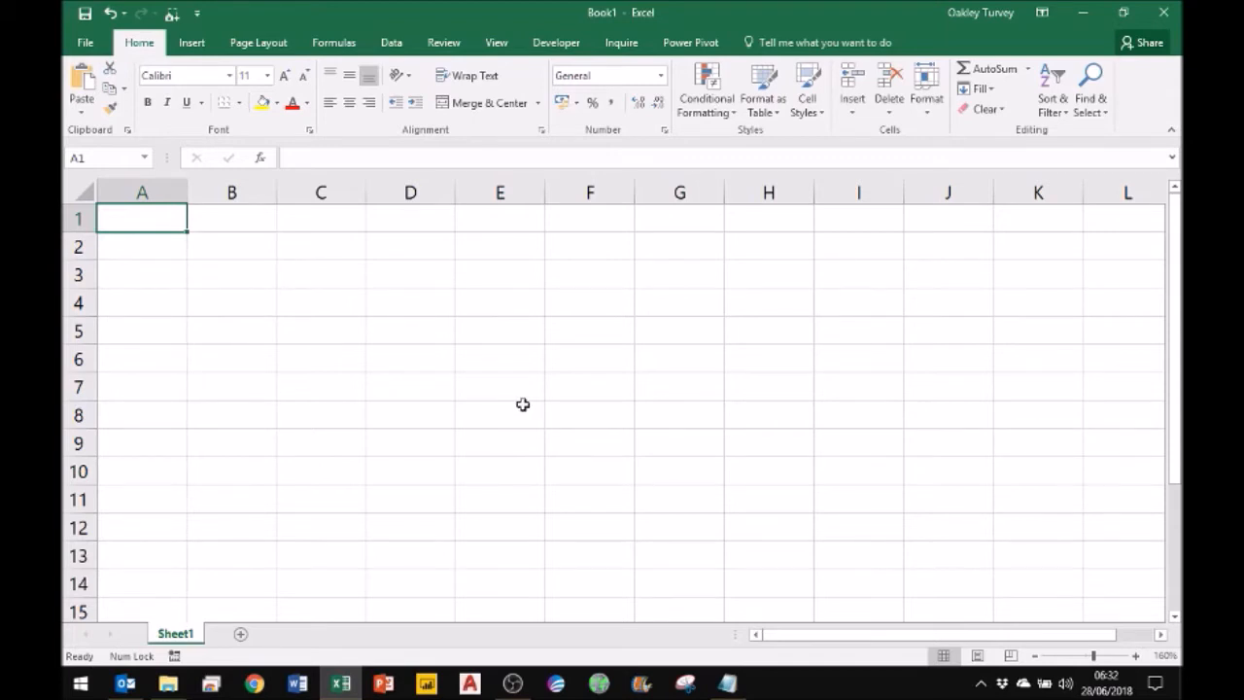
Create a new query from the TransactionsByYear folder on the desktop and open it for editing without combining the files
left_click(393, 44)
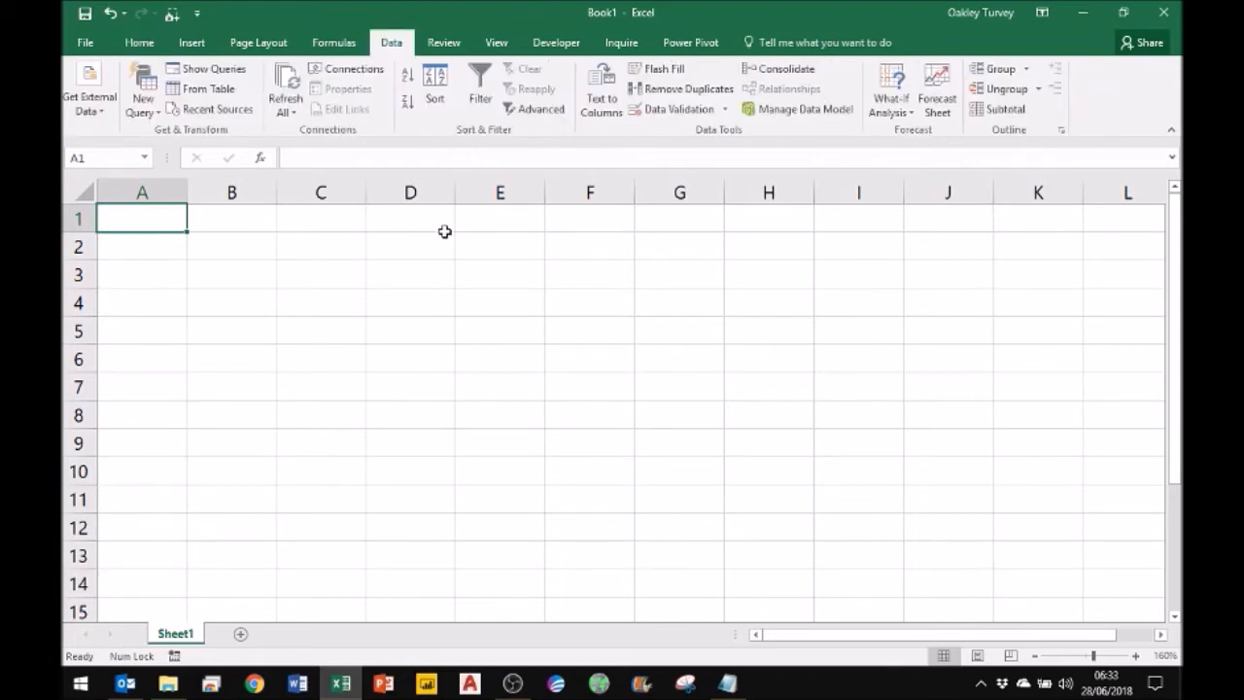
left_click(156, 114)
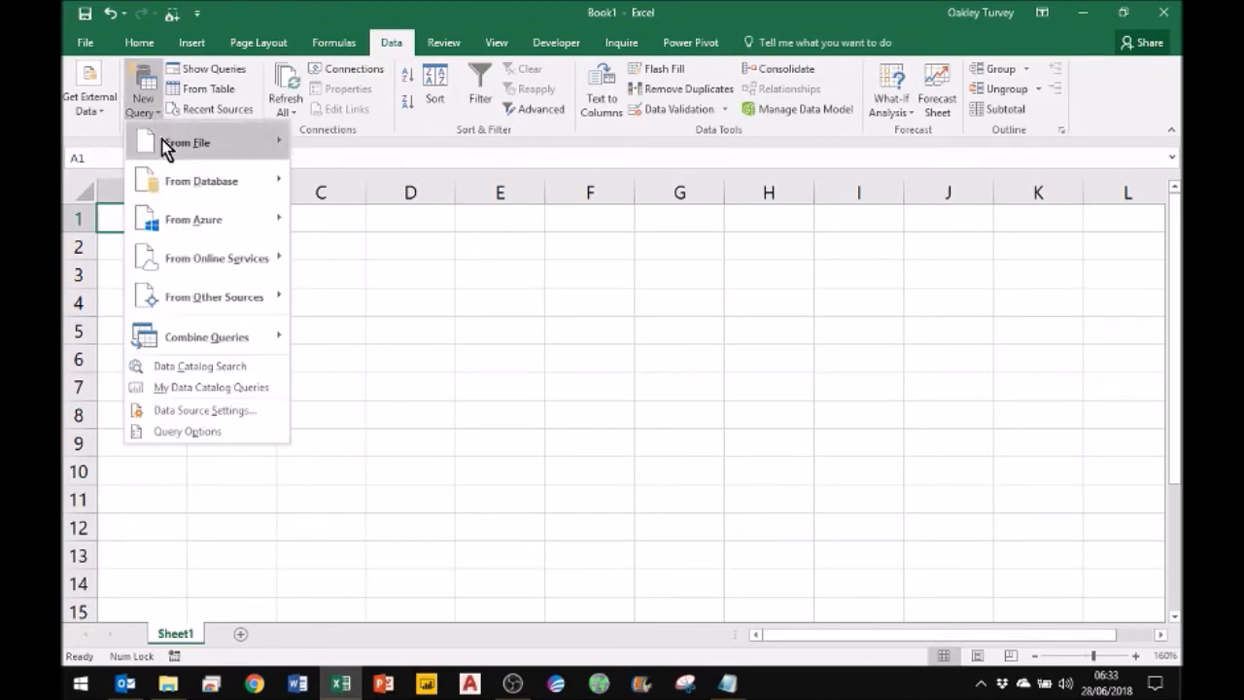
mouse_move(167, 148)
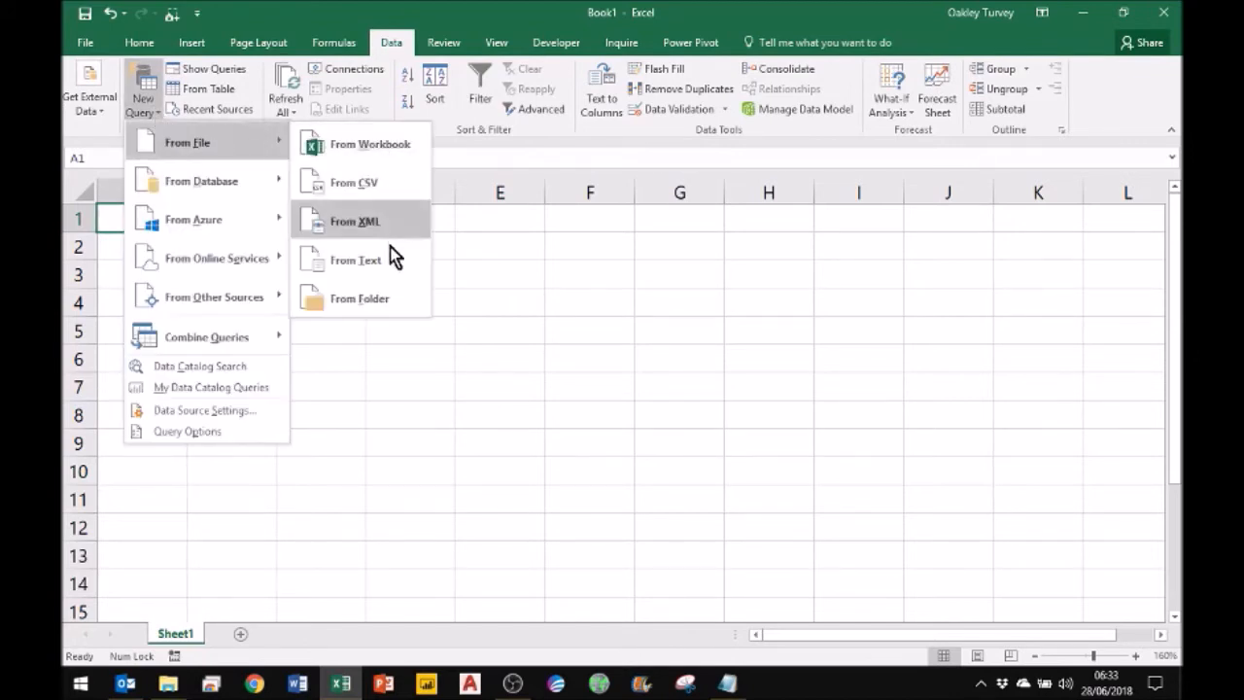
left_click(367, 303)
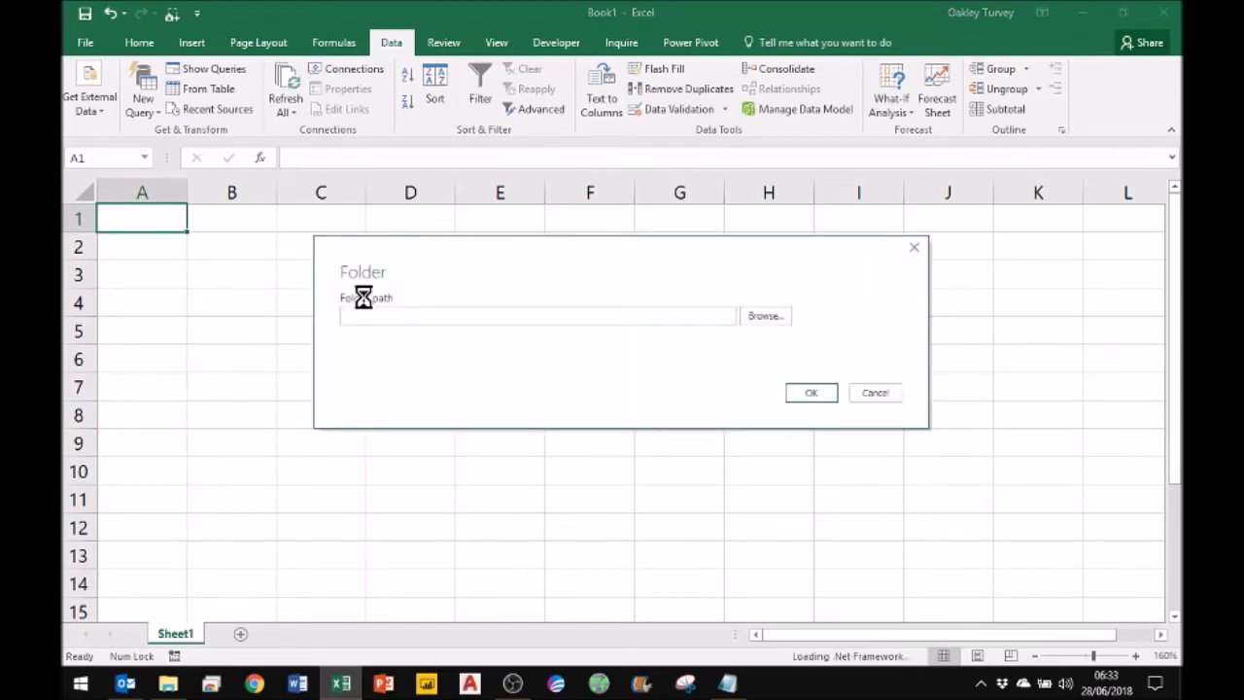
left_click(766, 319)
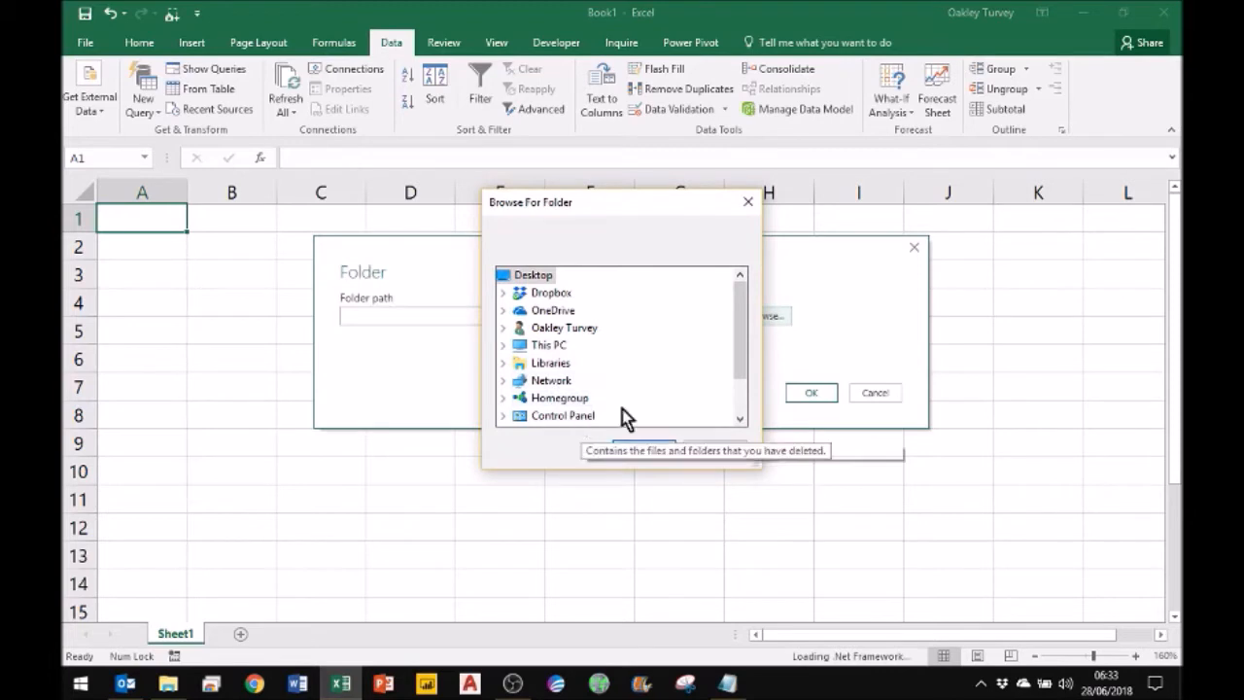
left_click_drag(739, 378, 732, 424)
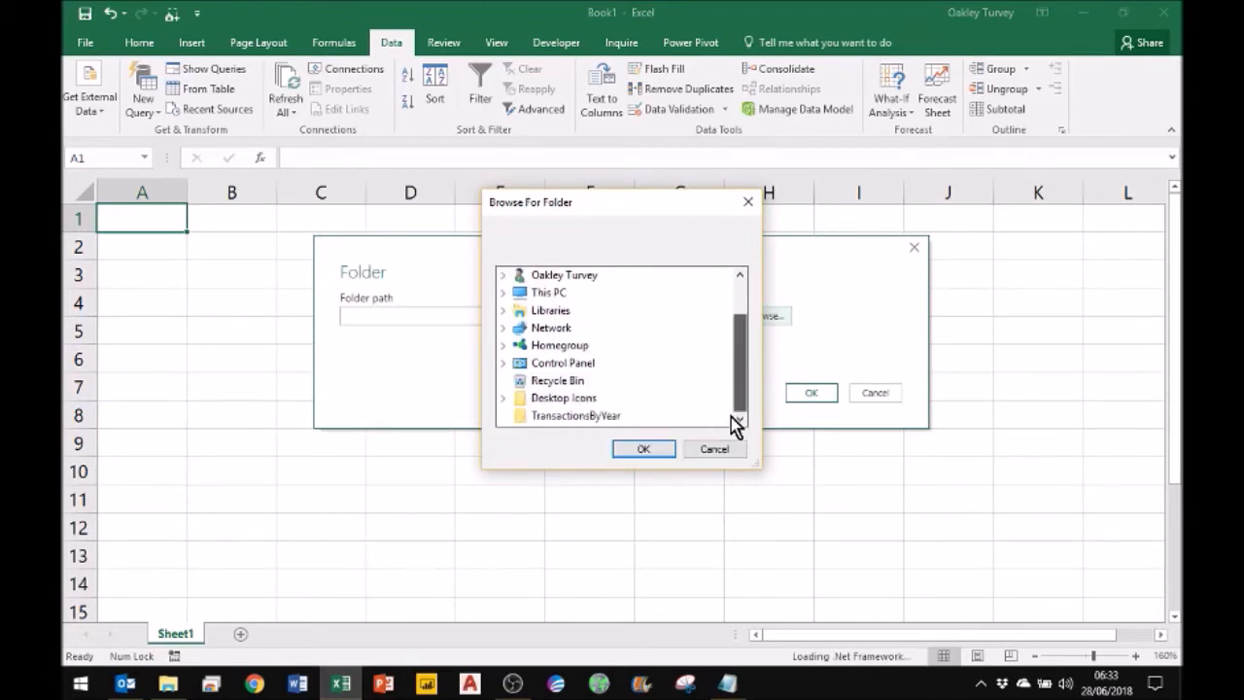
left_click(566, 417)
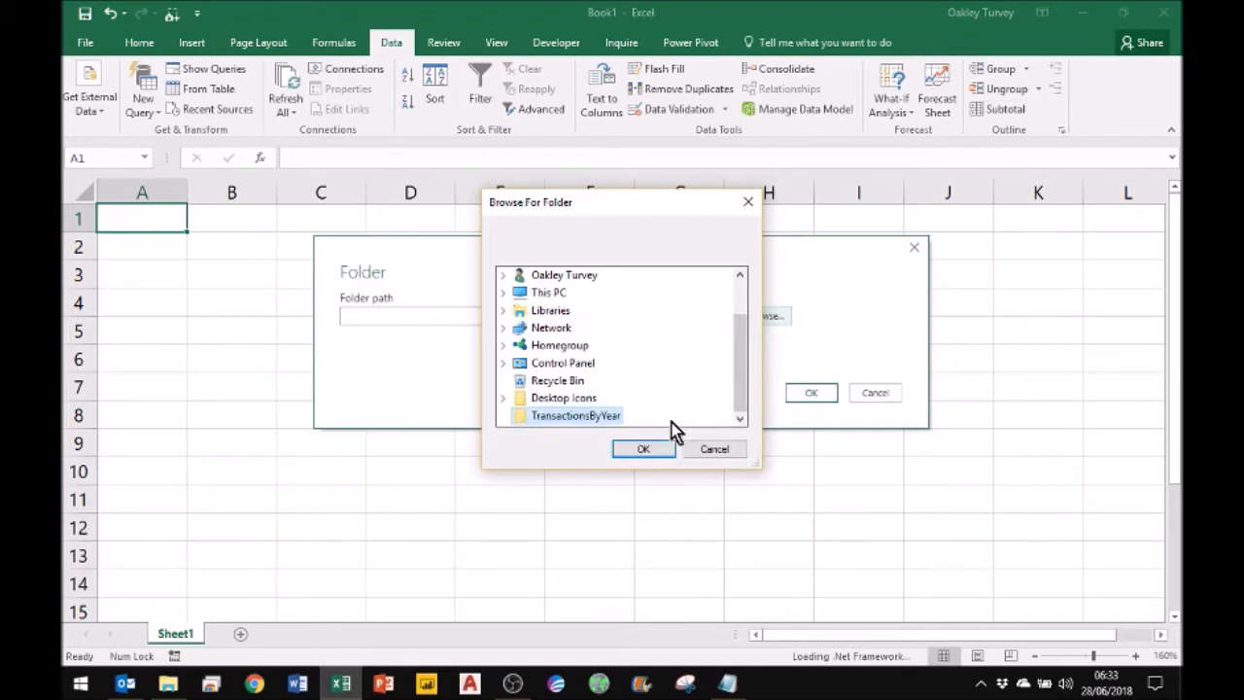
left_click(645, 448)
left_click(806, 398)
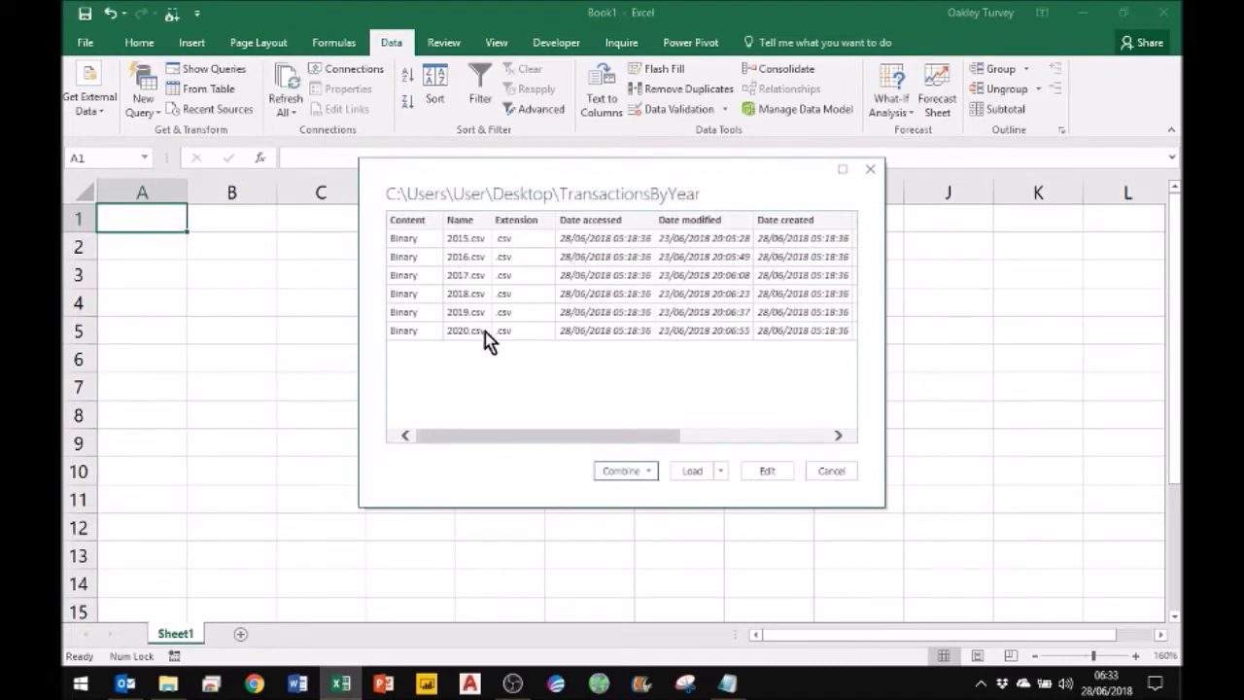
left_click(650, 473)
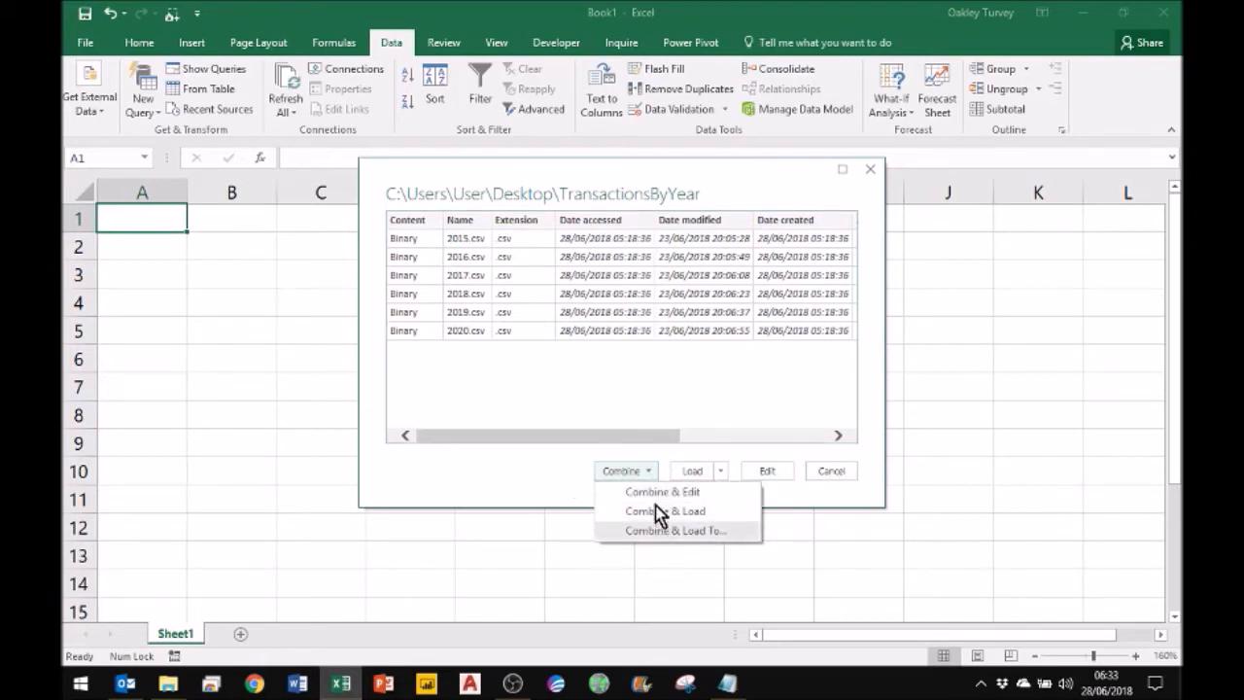
left_click(768, 472)
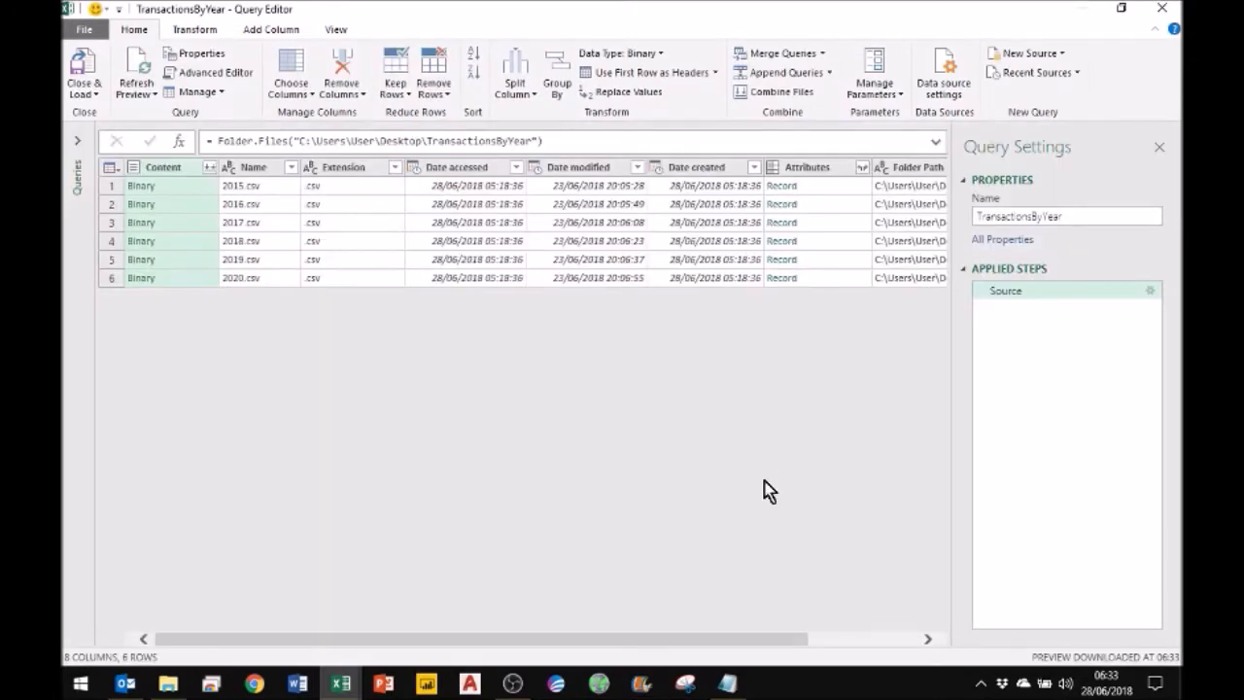
Transform the Extension column's text to lowercase
right_click(352, 171)
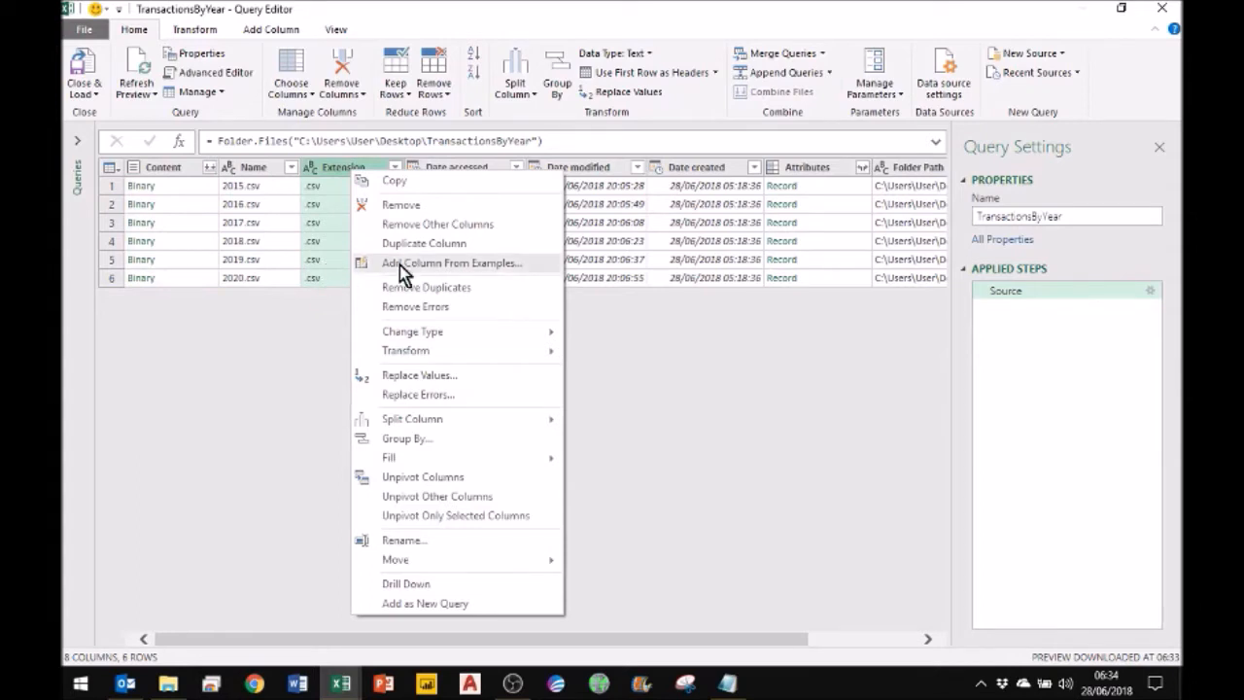
mouse_move(436, 356)
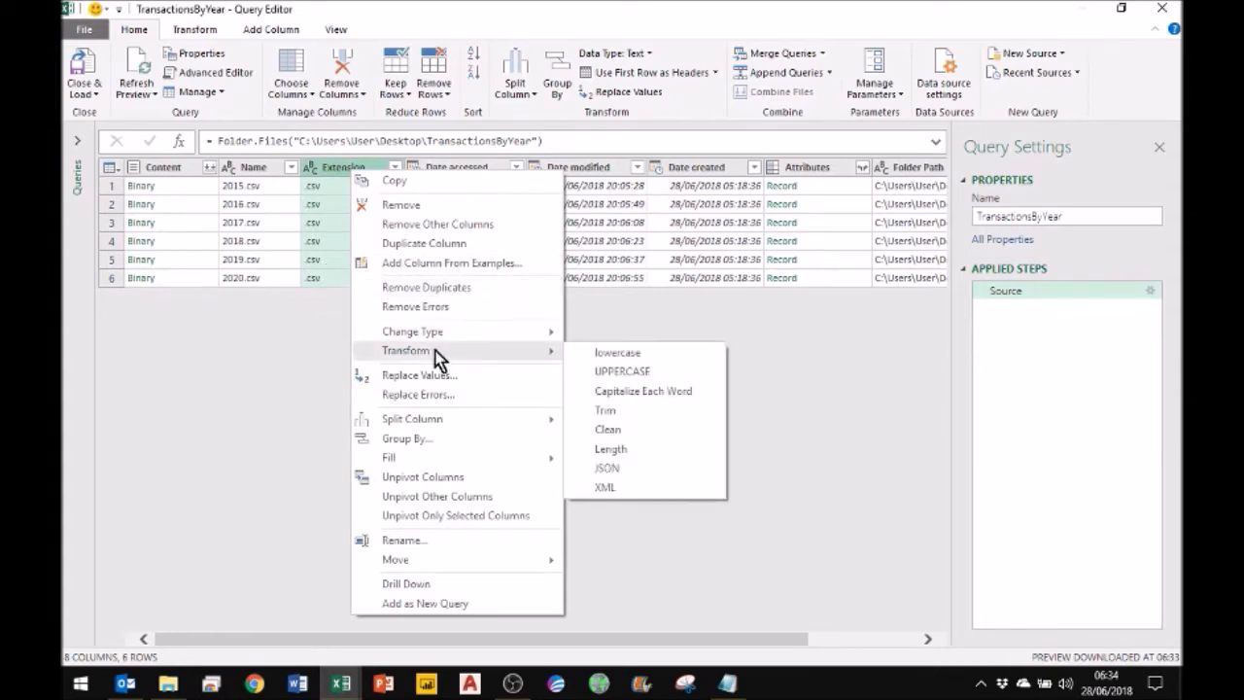
left_click(642, 355)
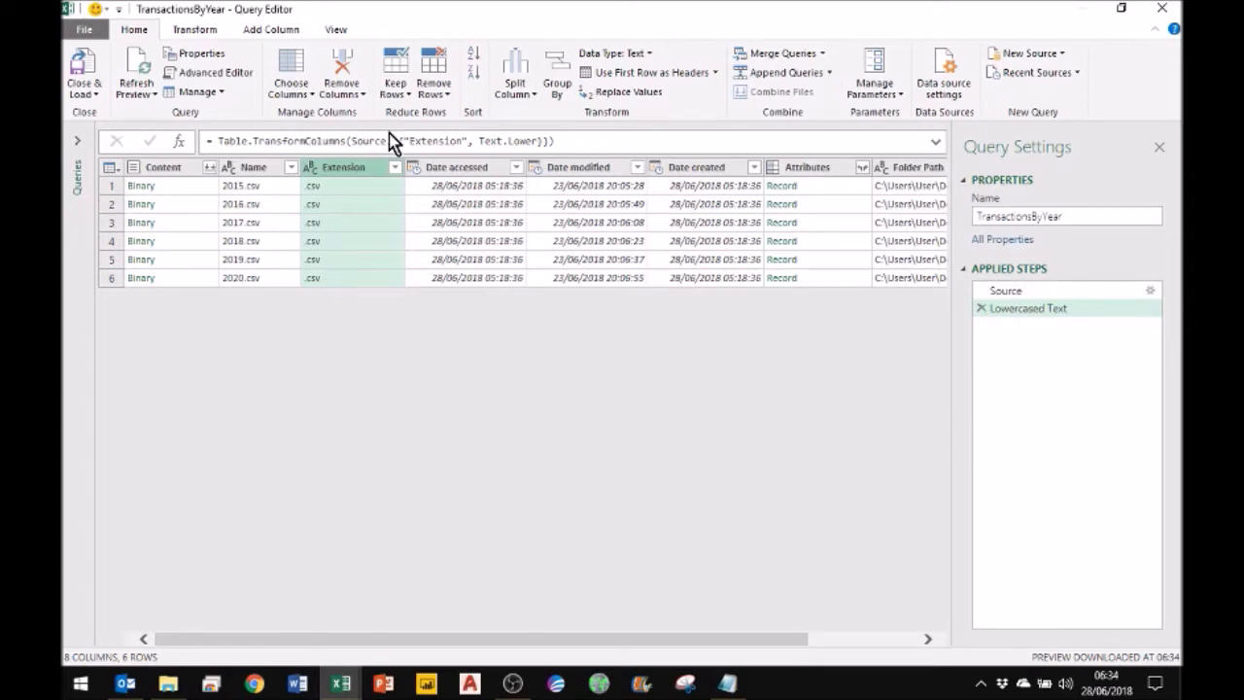
Filter the Extension column with a text filter that keeps only rows equal to .csv
left_click(394, 169)
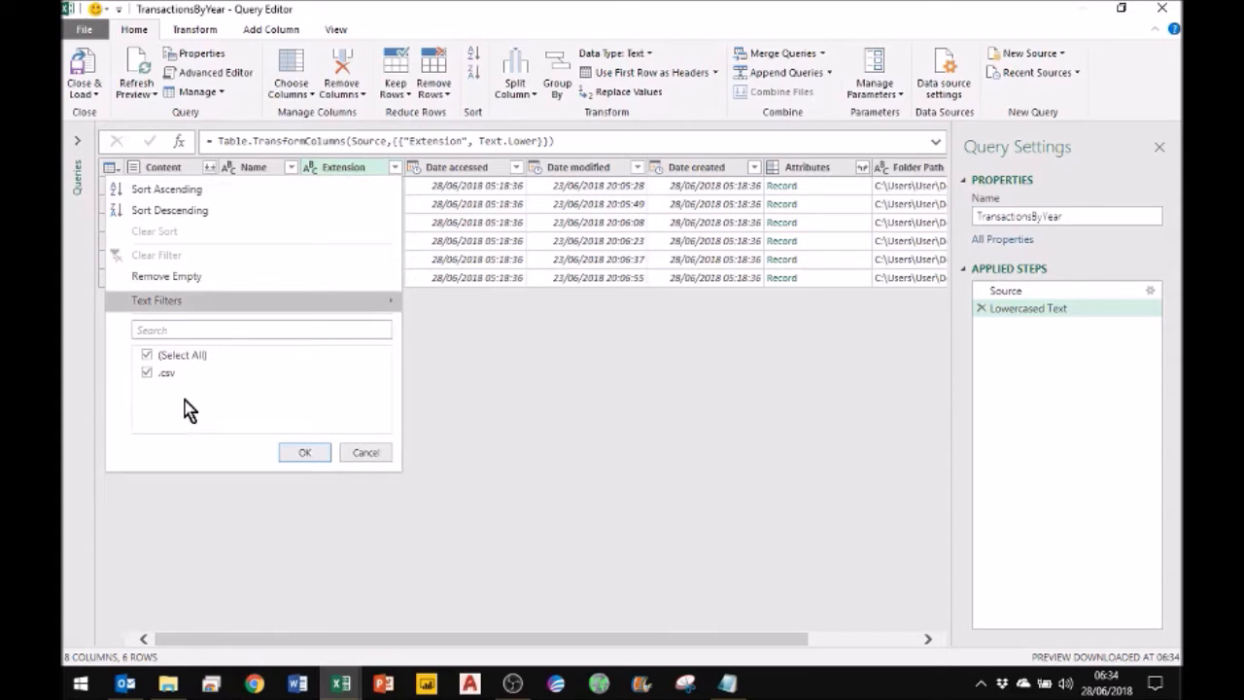
left_click(146, 355)
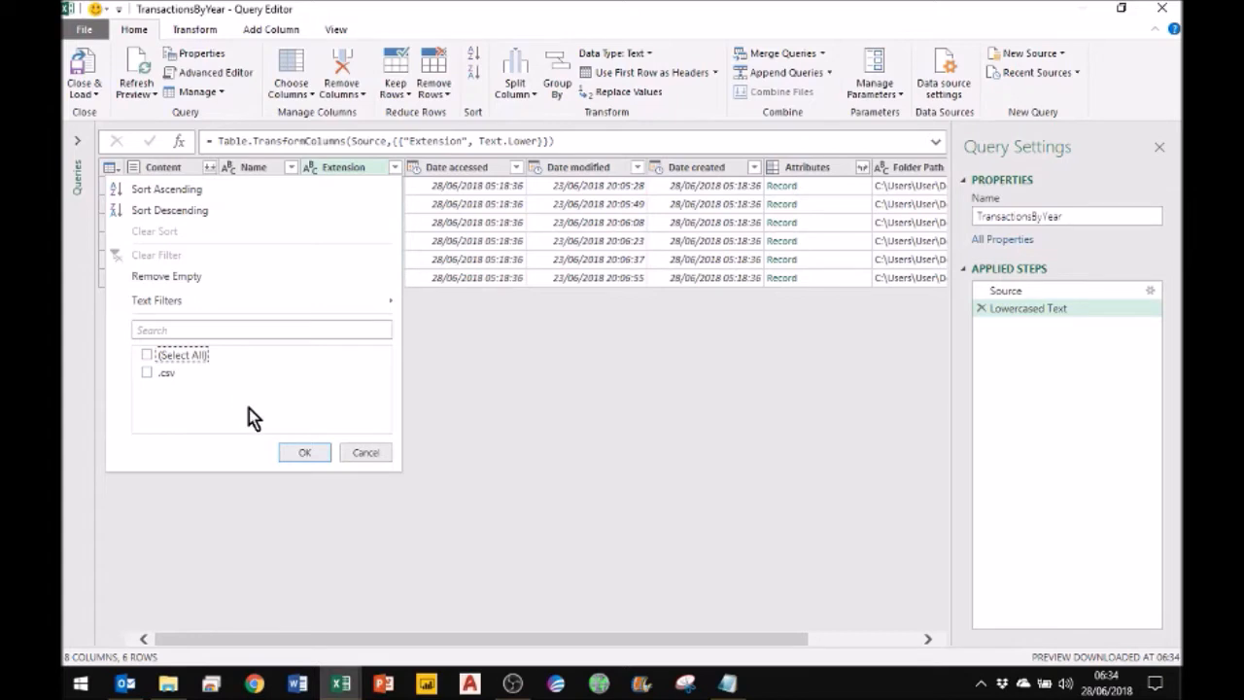
left_click(146, 374)
left_click(146, 354)
mouse_move(385, 304)
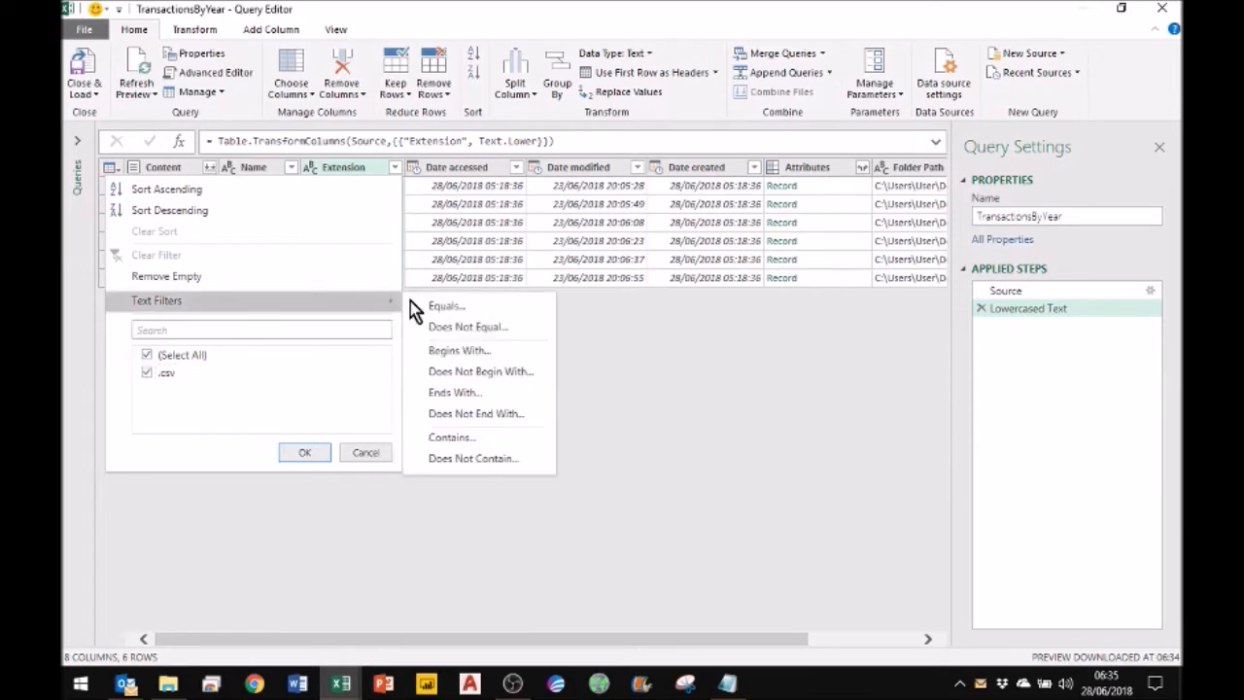
left_click(439, 307)
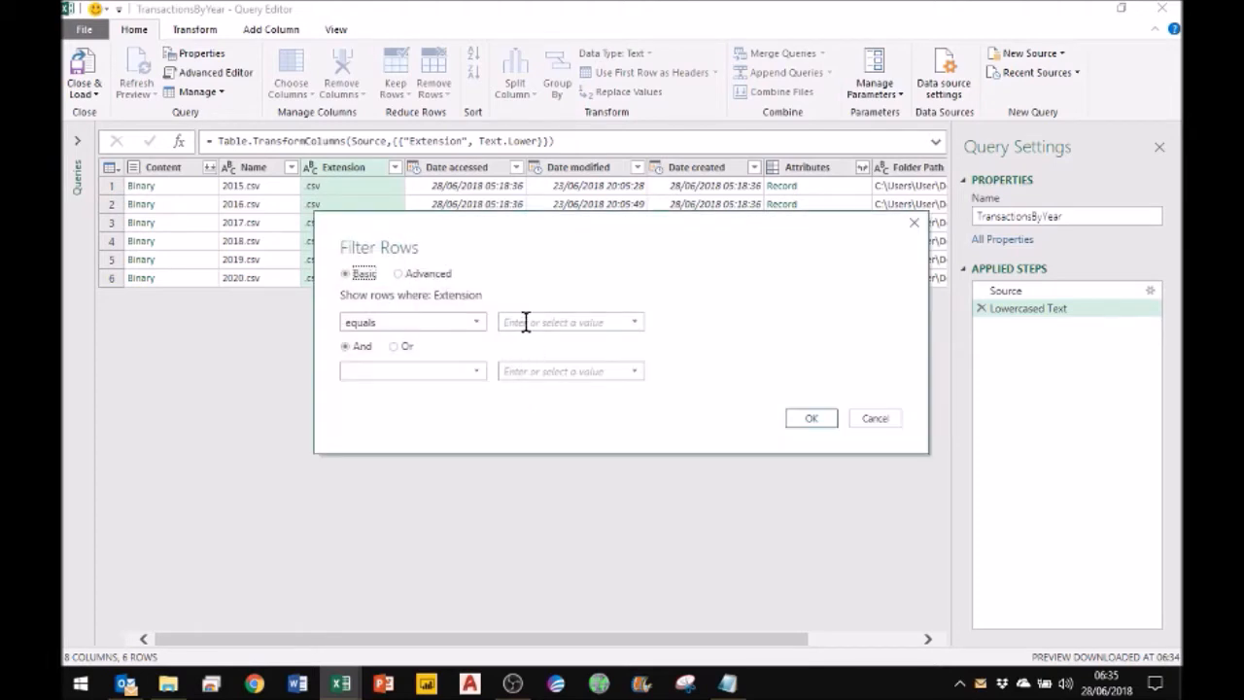
left_click(634, 323)
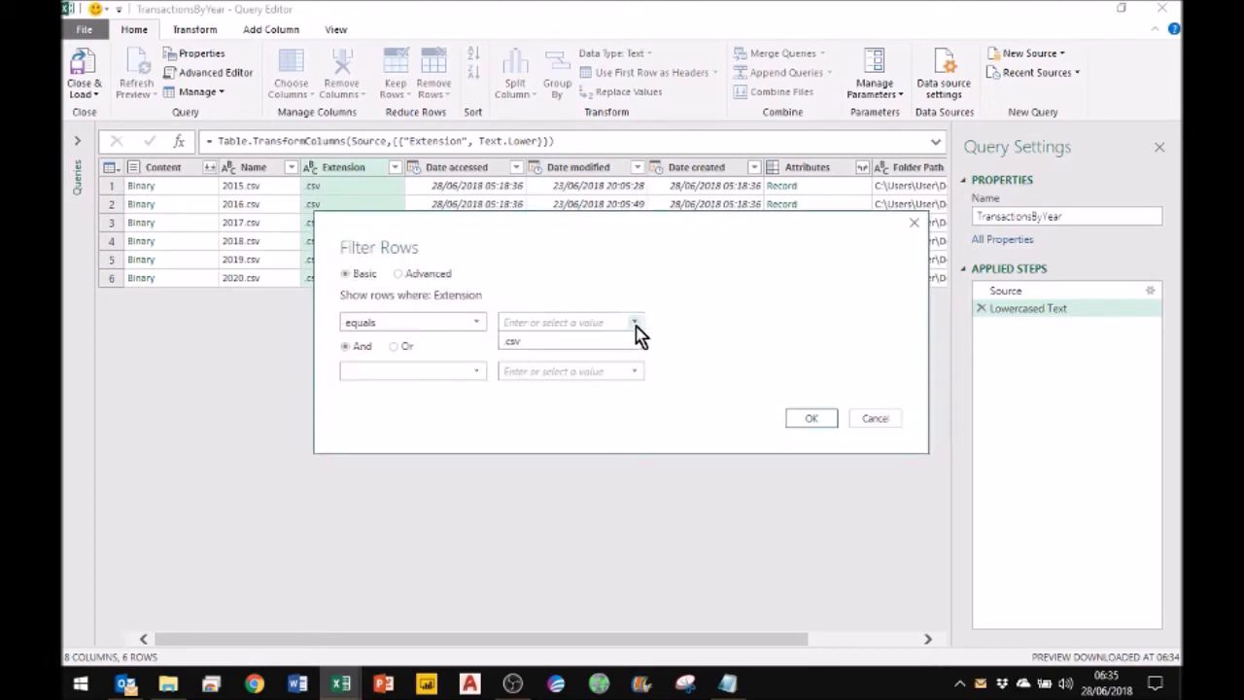
left_click(514, 344)
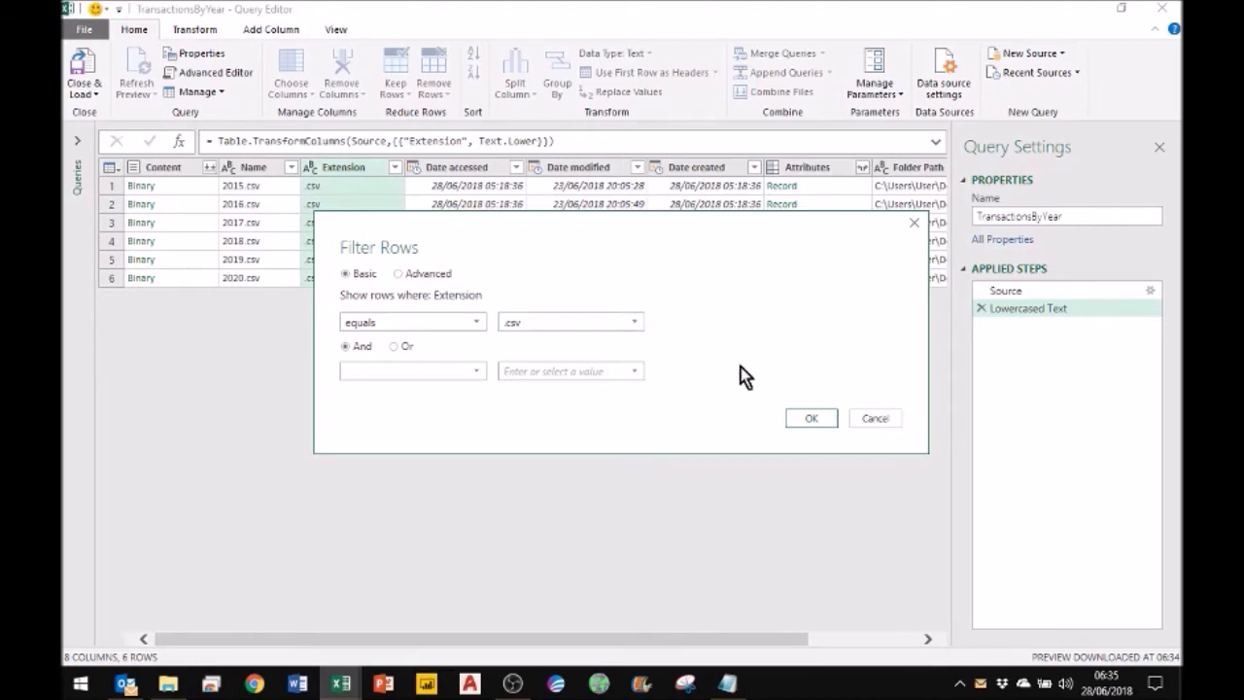
left_click(807, 420)
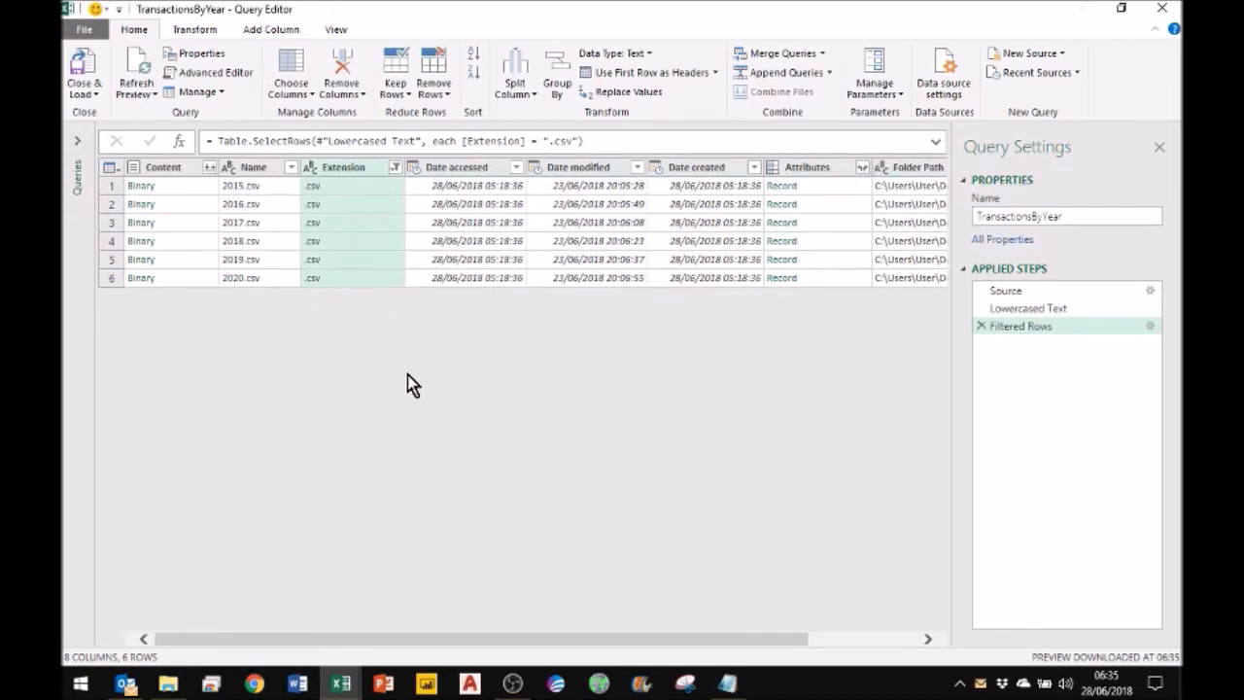
Remove all columns except Content from the query
left_click(171, 176)
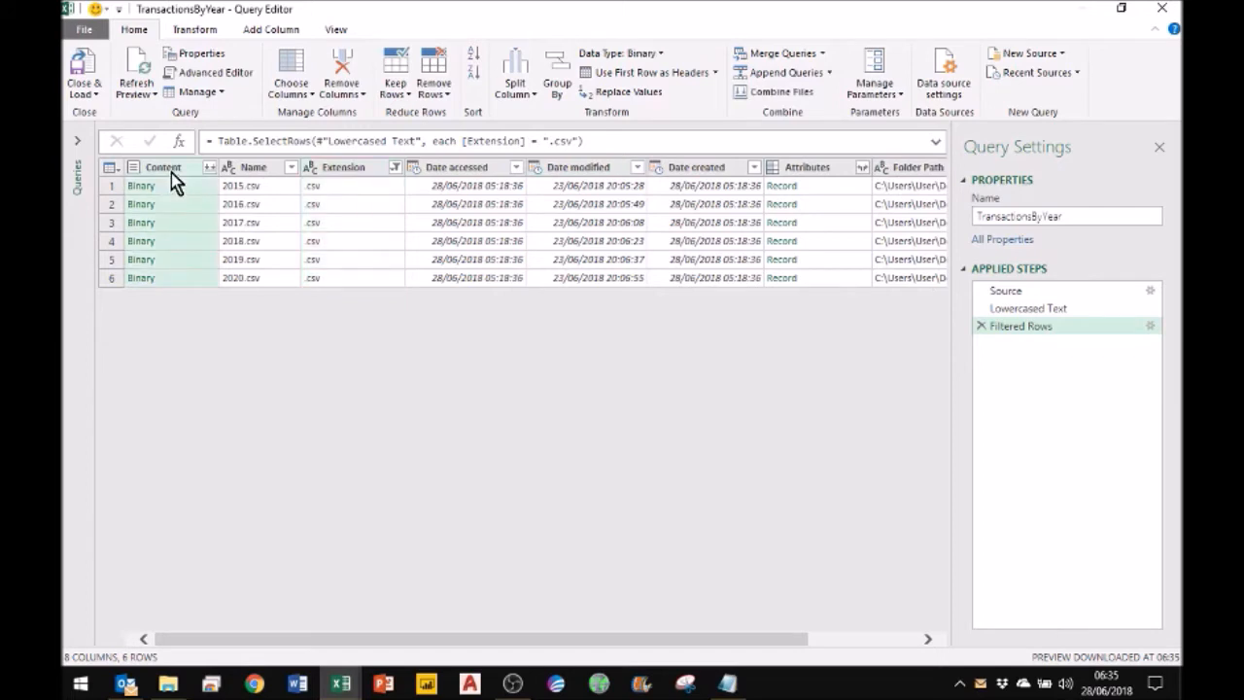
left_click(345, 90)
left_click(359, 133)
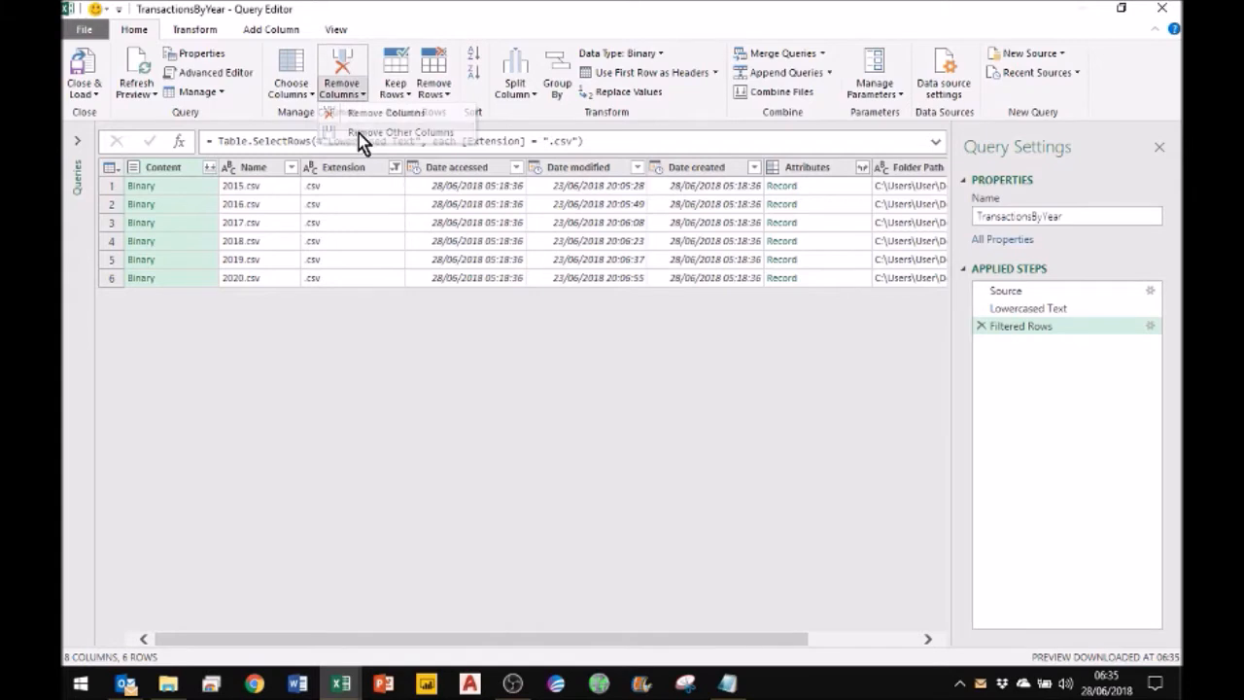
Combine the files in the Content column using the first file as example, comma delimiter and type detection based on first 200 rows
left_click(211, 168)
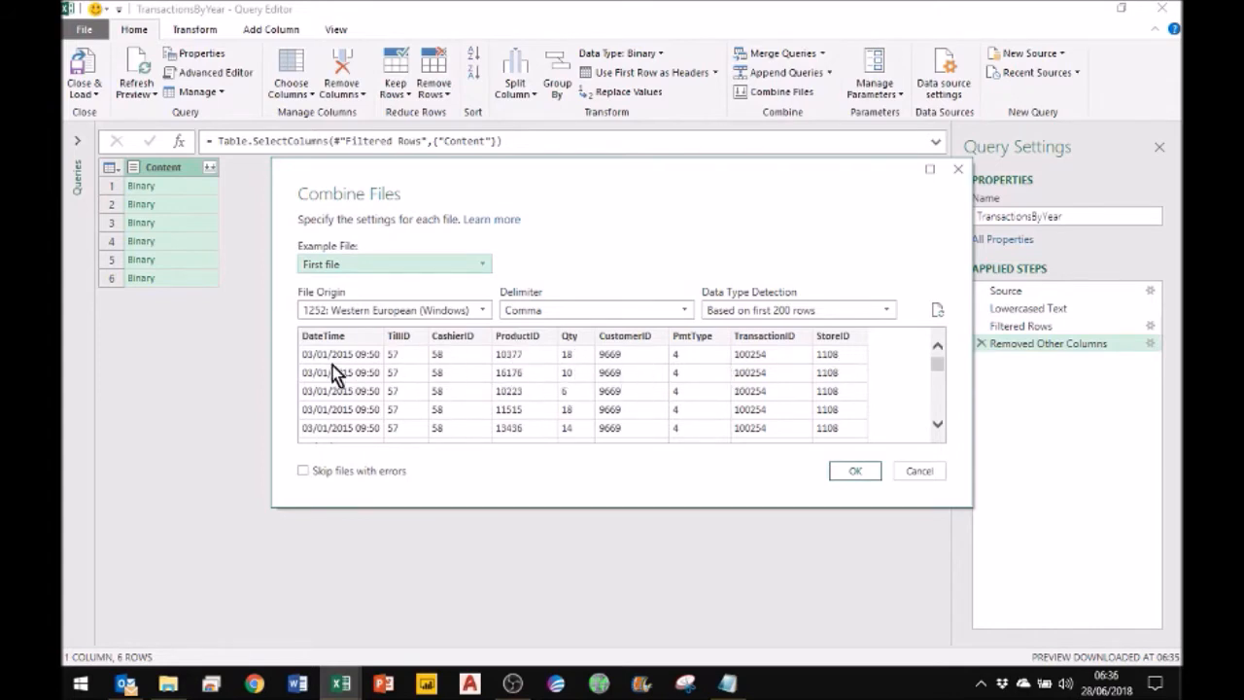
left_click(855, 477)
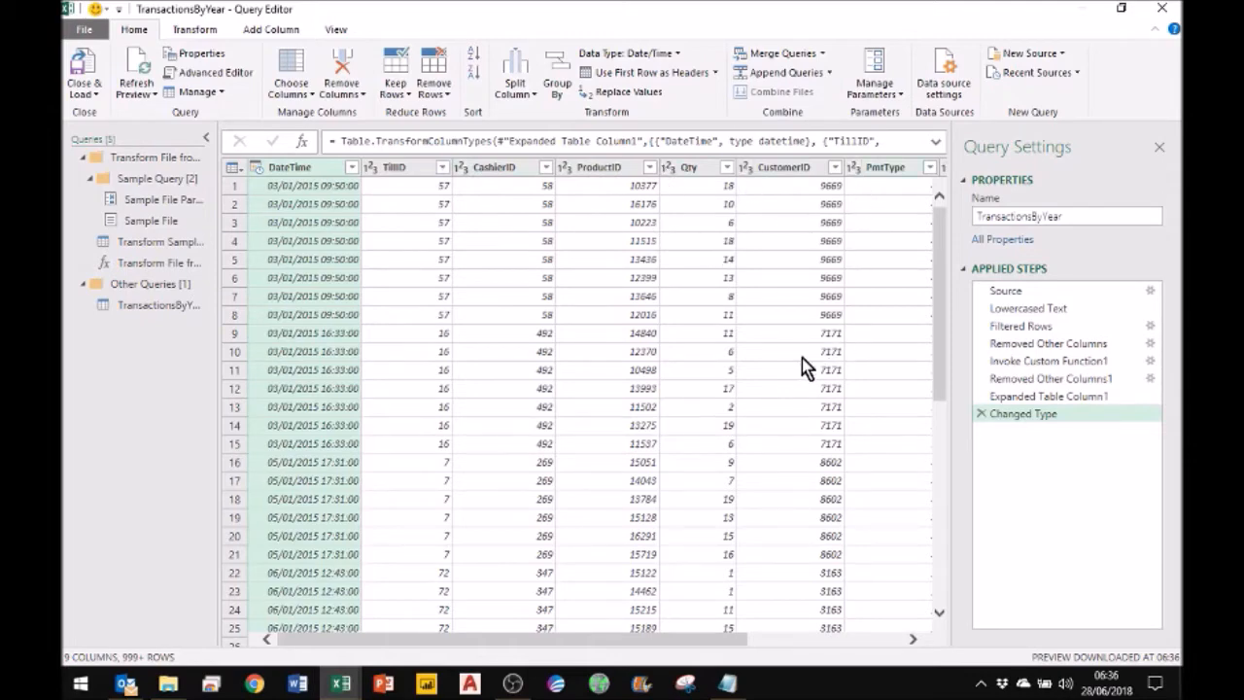
left_click(636, 186)
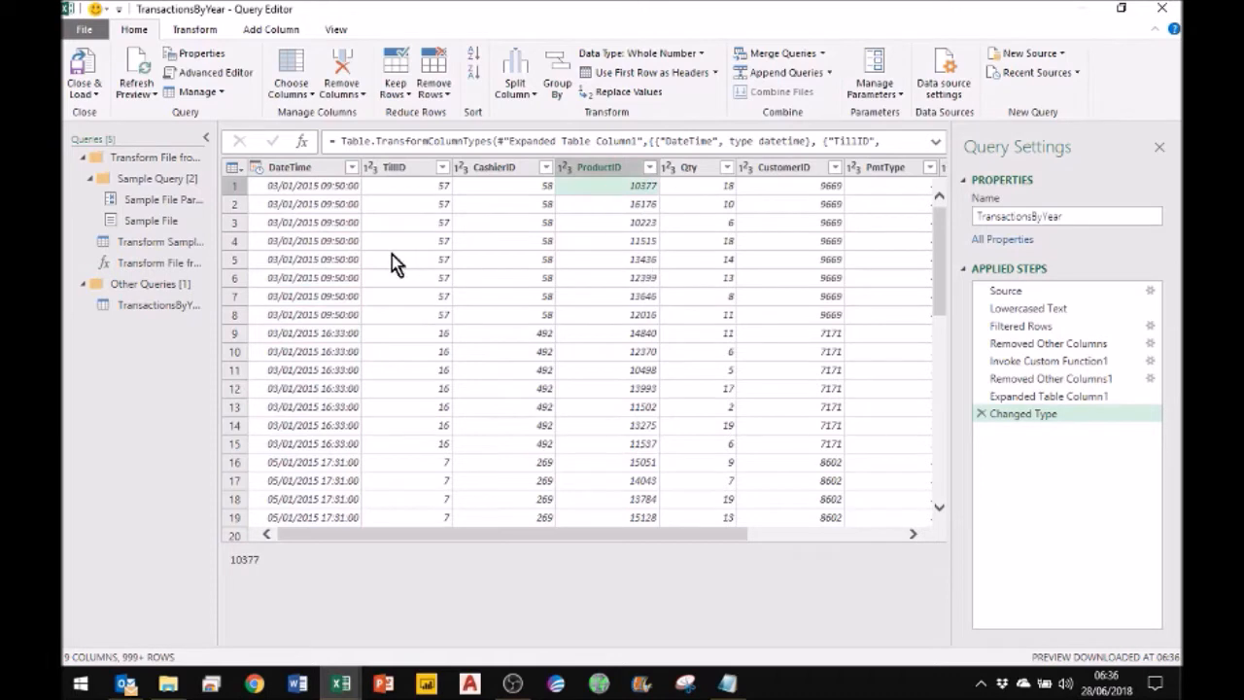
left_click(566, 167)
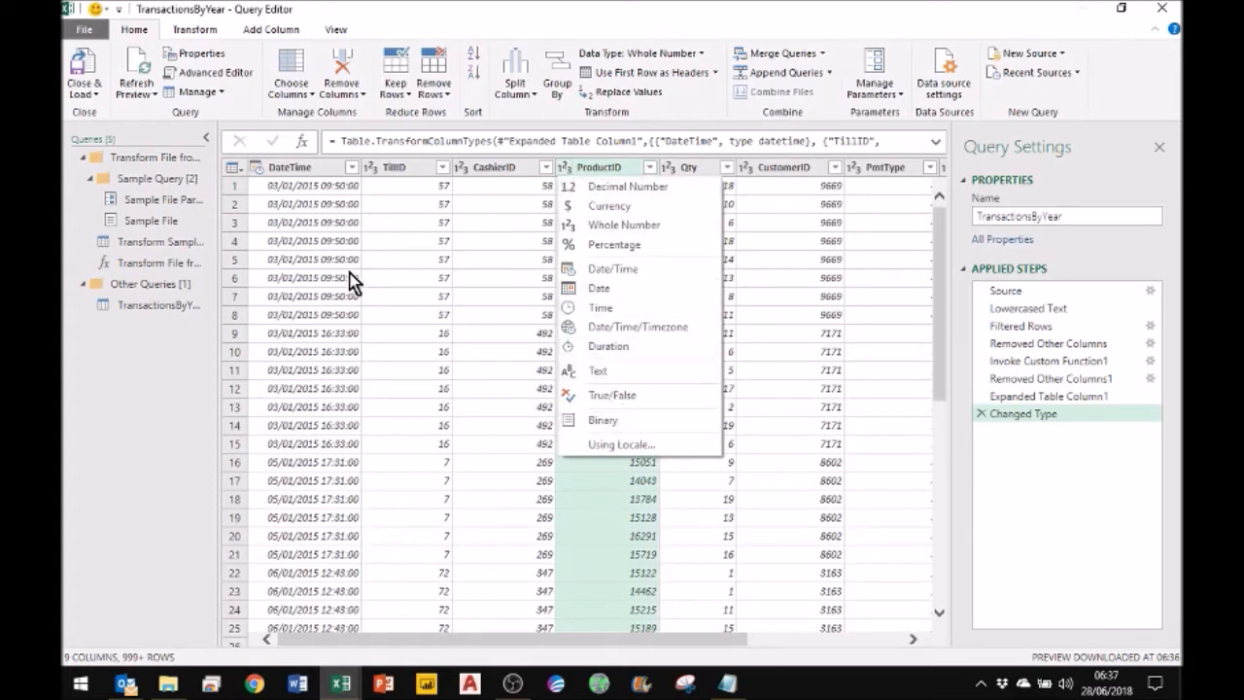
left_click(396, 269)
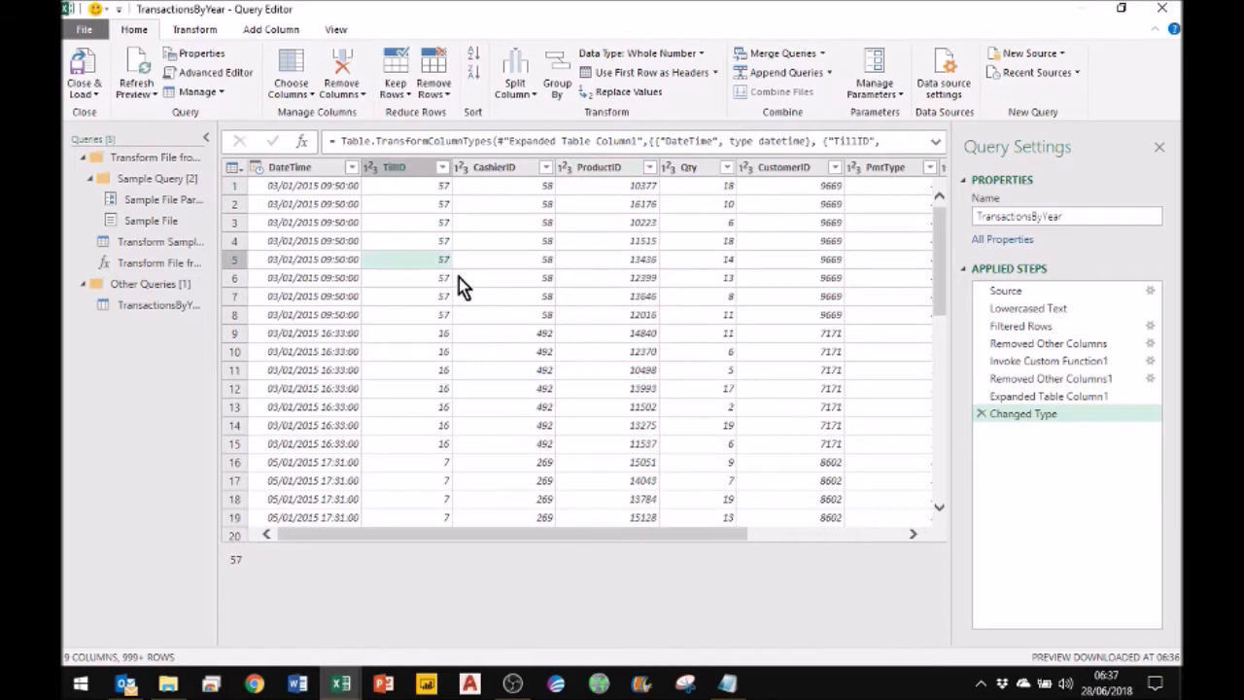
Close the query editor and load TransactionsByYear as a connection only, adding its data to the Data Model
left_click(92, 97)
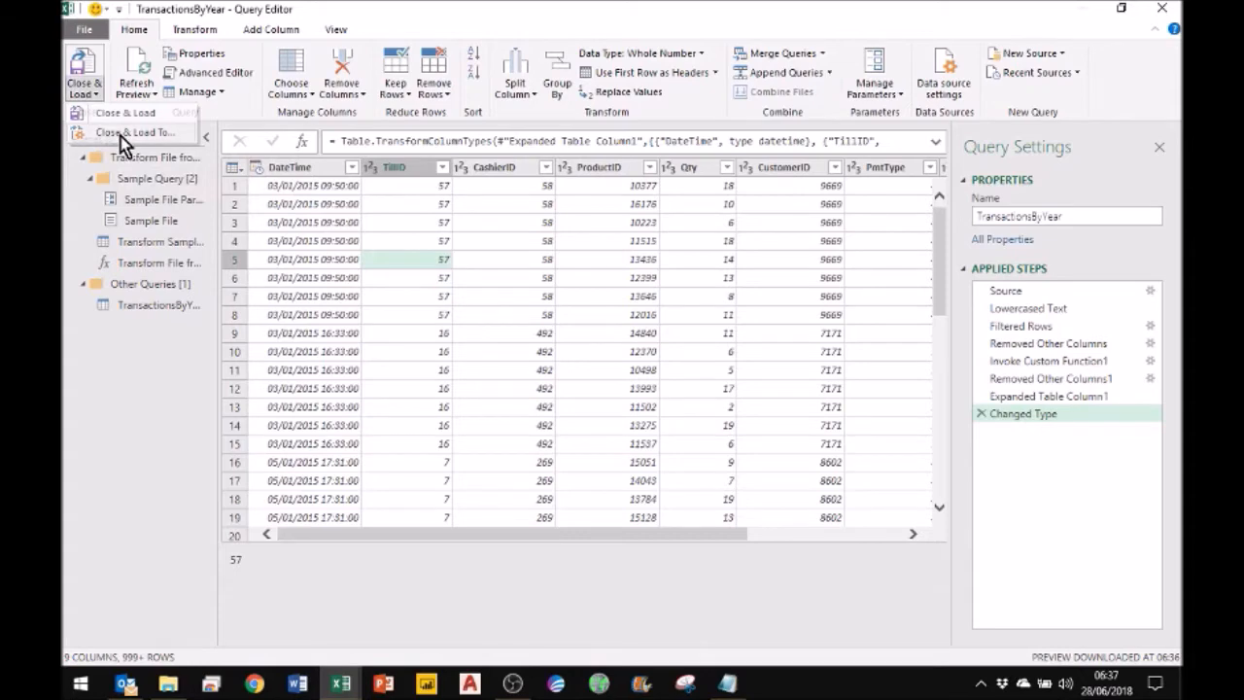
left_click(119, 132)
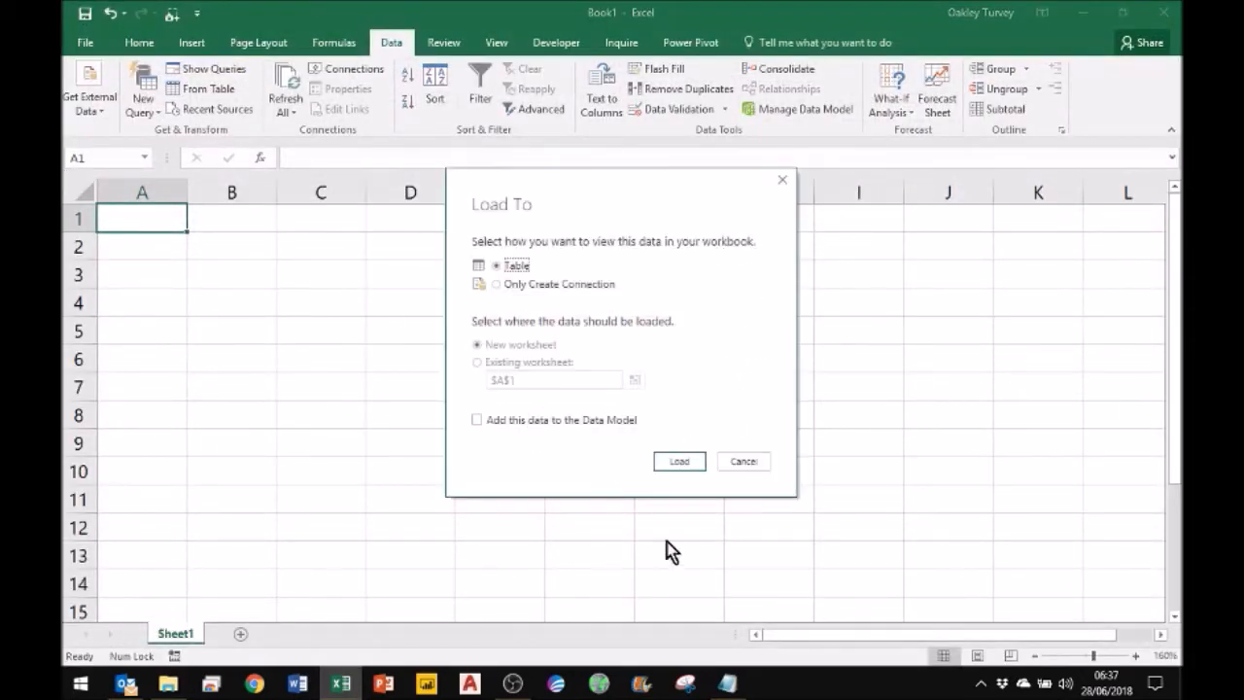
left_click(496, 286)
left_click(476, 420)
left_click(677, 461)
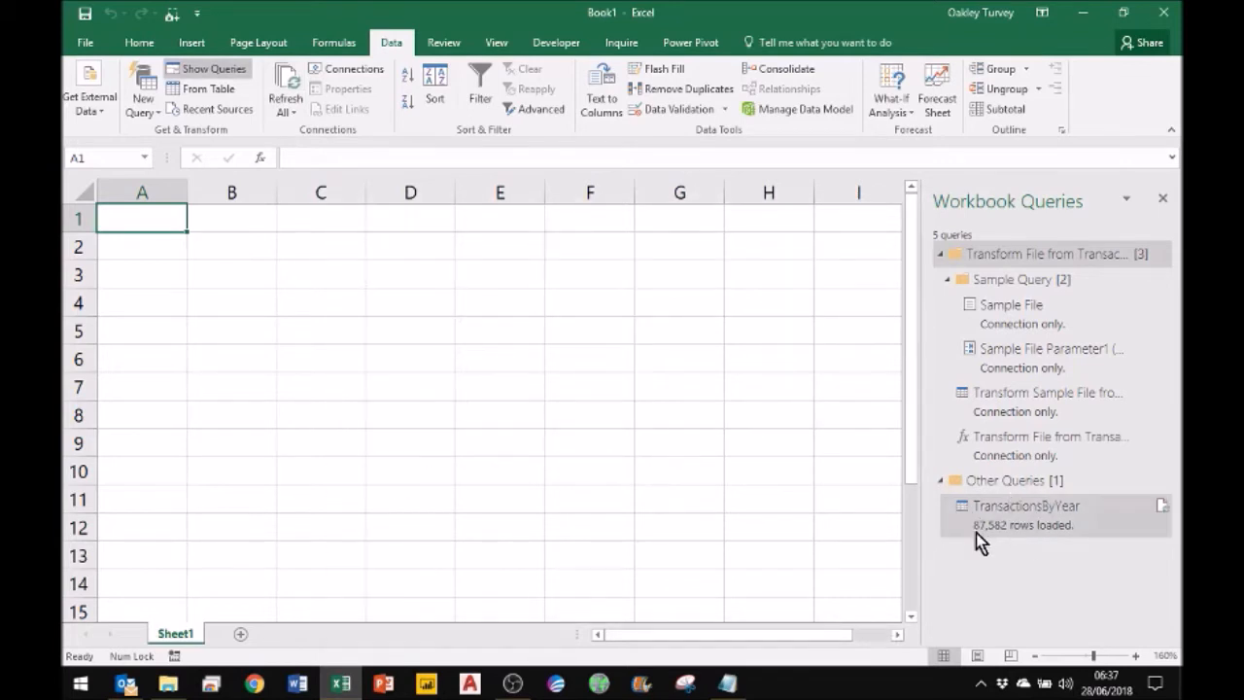
mouse_move(1032, 530)
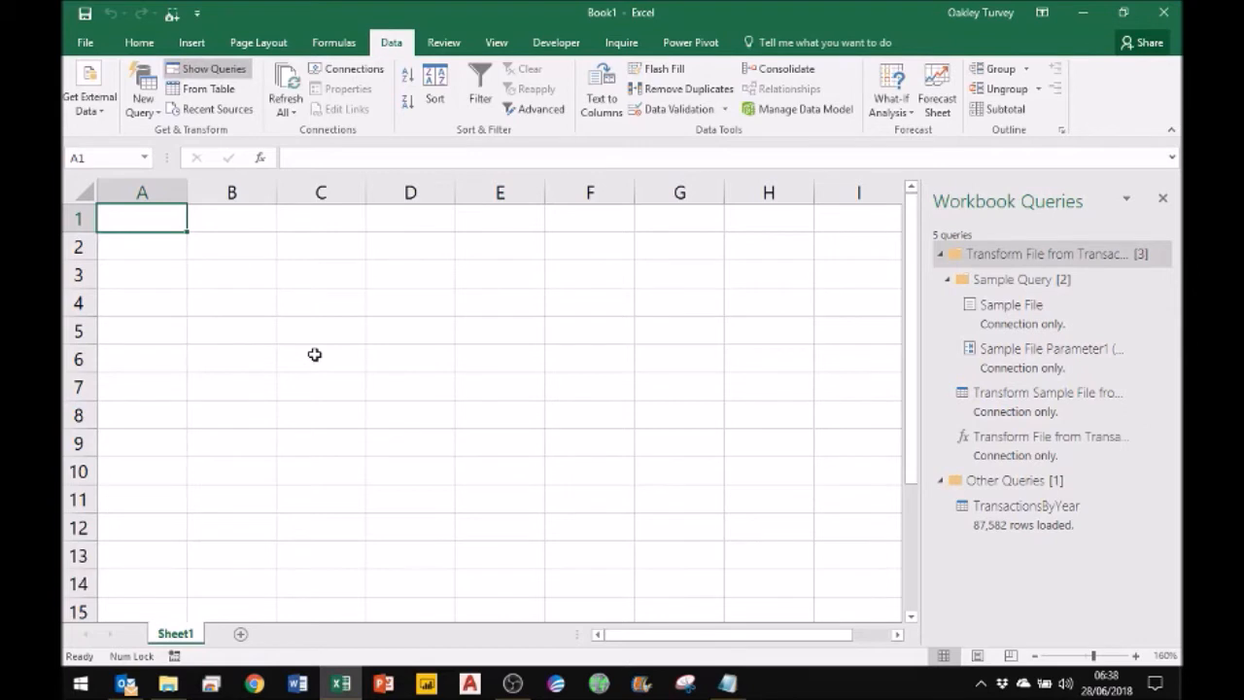
Start a new query from the workbook Excel Data for Transaction Data Modelling-tables.xlsx in the Desktop folder
left_click(145, 113)
mouse_move(264, 146)
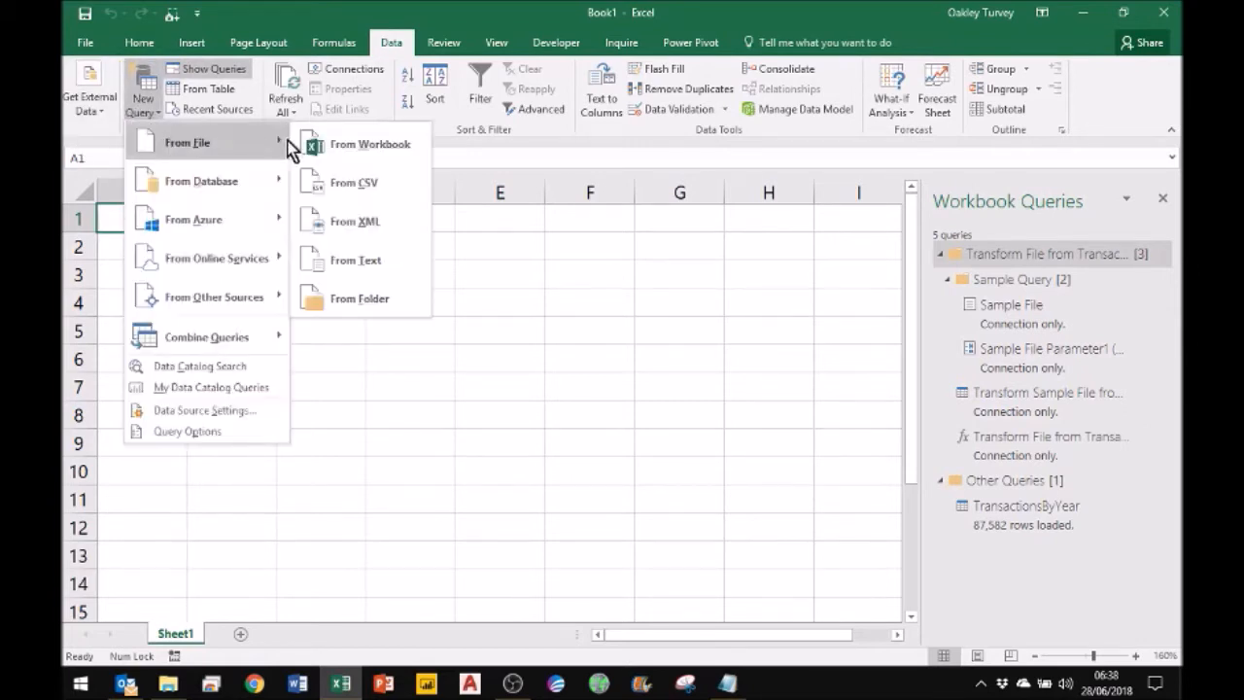
left_click(353, 146)
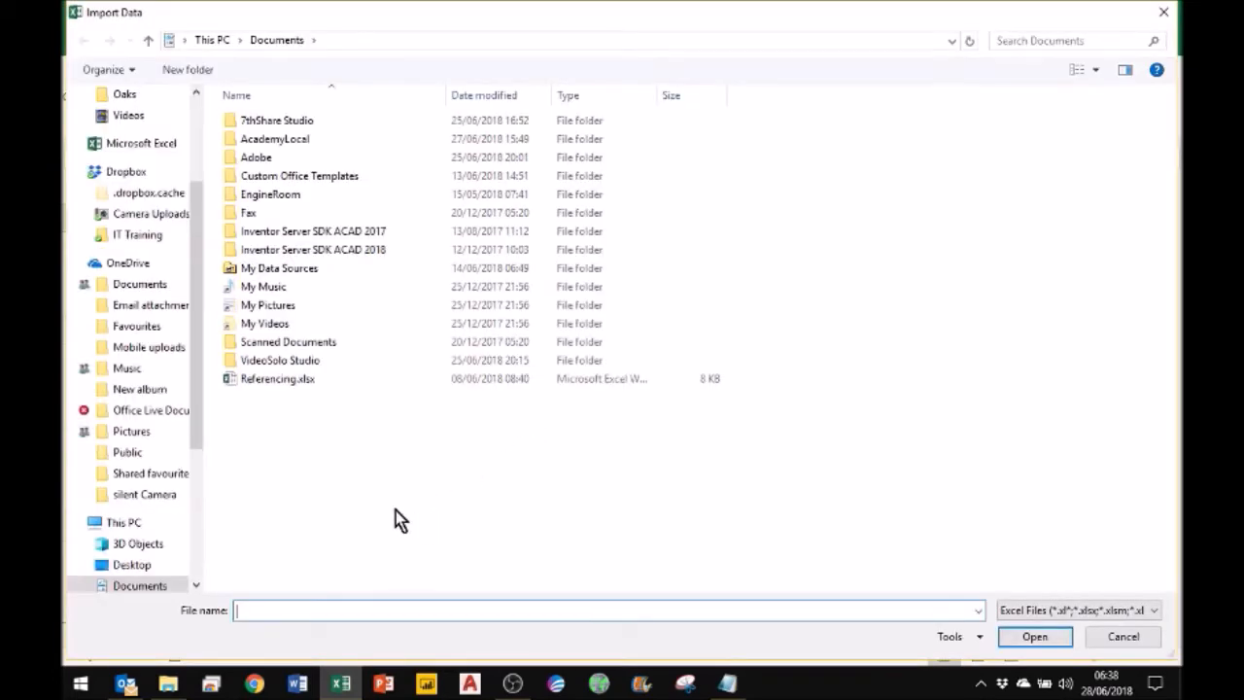
left_click(133, 565)
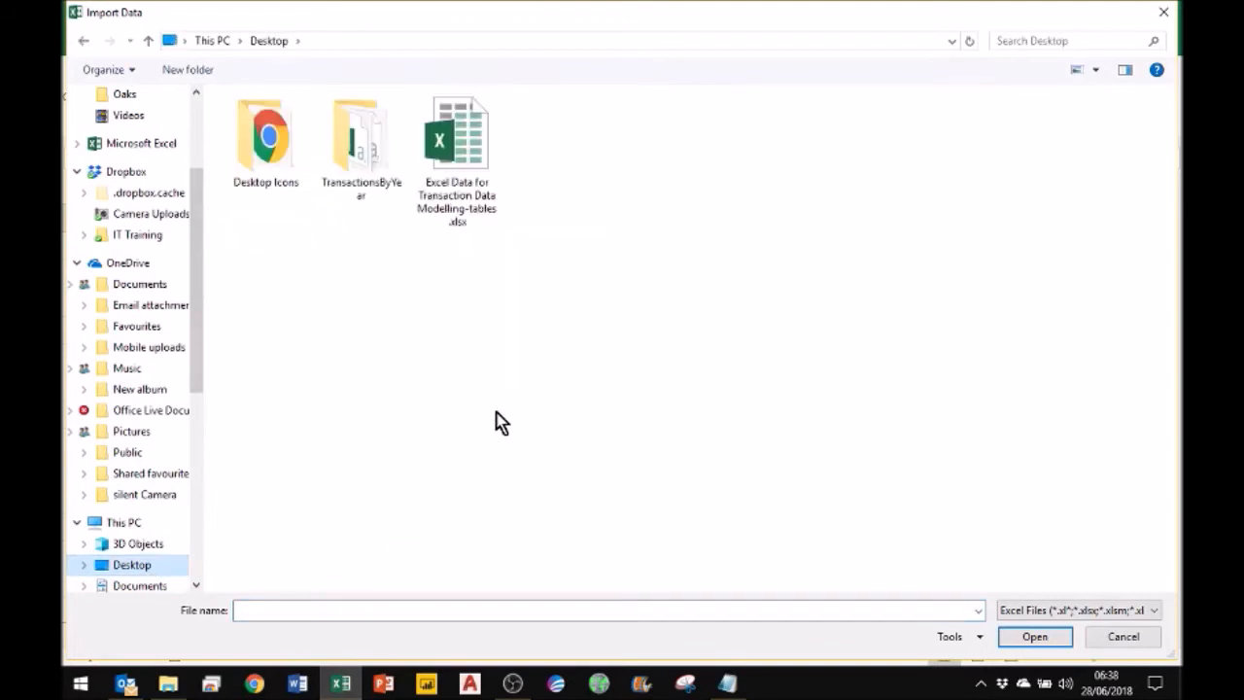
double_click(466, 163)
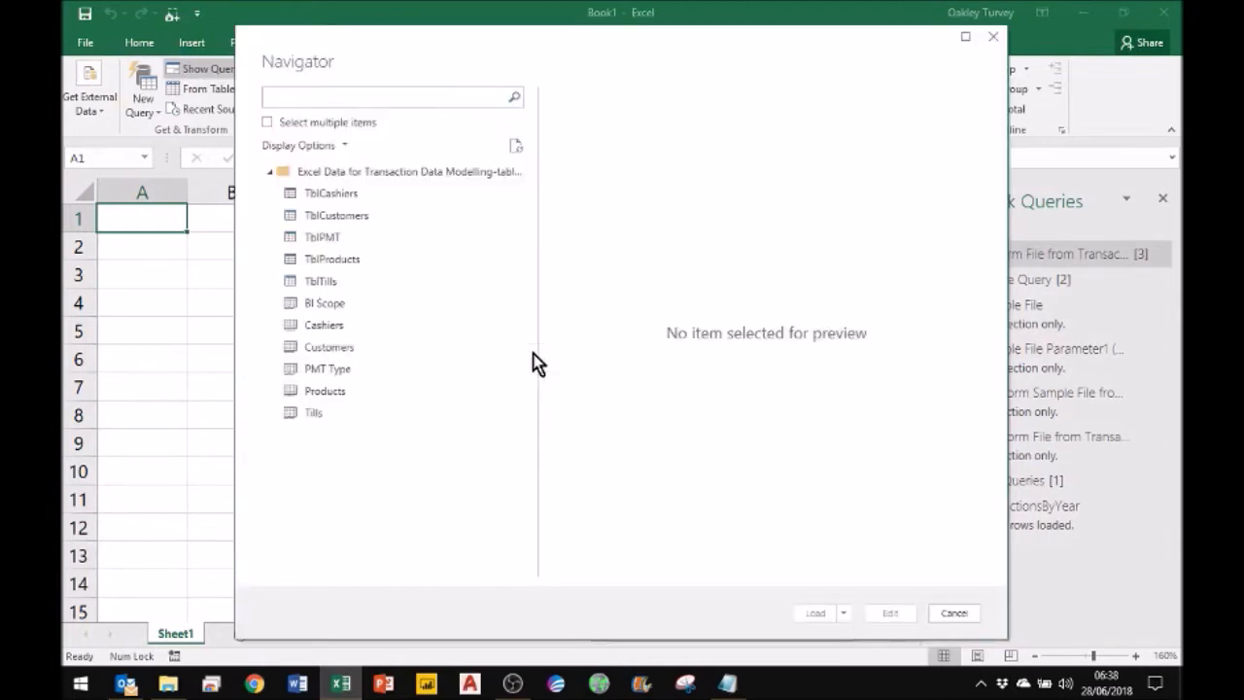
Preview the contents of the TblCashiers and TblCustomers tables in the source workbook
left_click(311, 195)
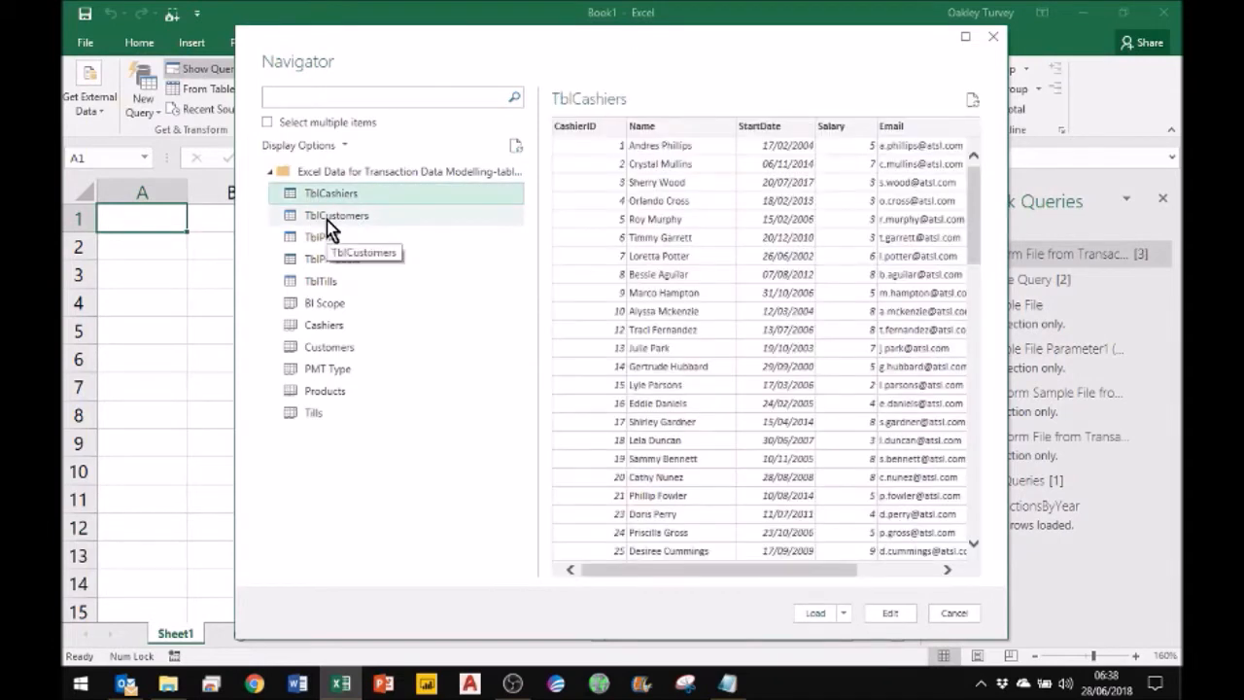
left_click(326, 220)
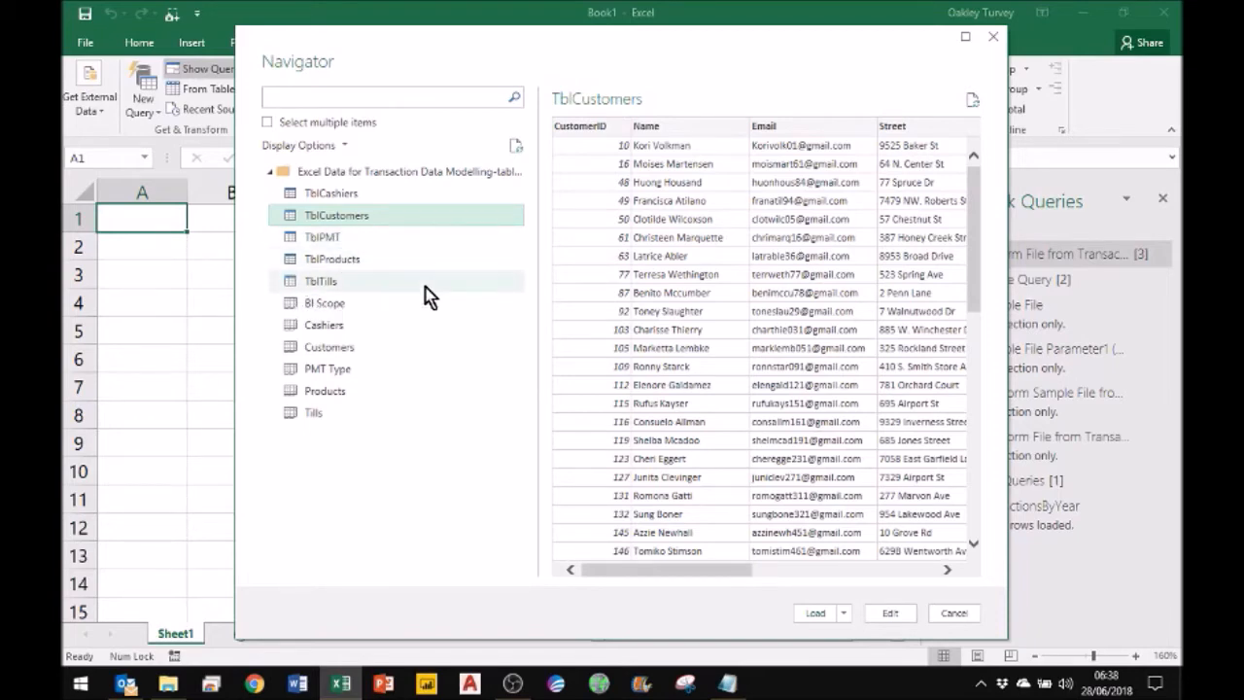
left_click(318, 196)
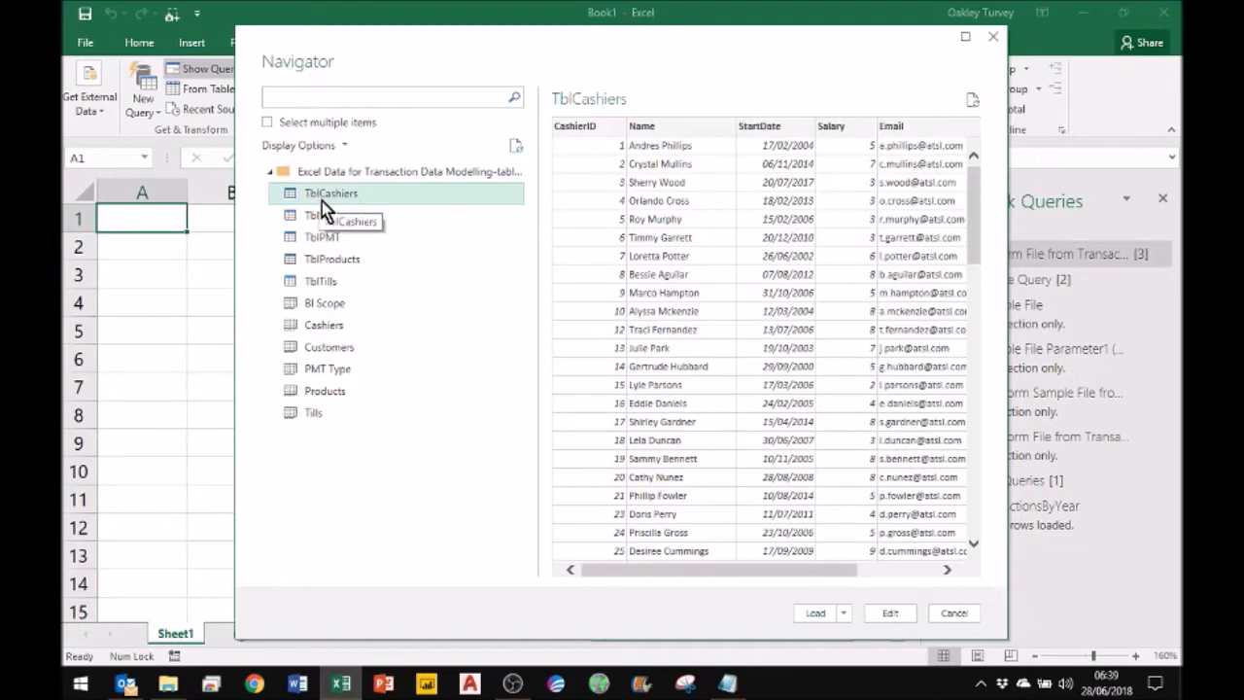
Enable selection of multiple items and select TblCashiers, TblCustomers, TblPMT, TblProducts and TblTills for import
left_click(267, 123)
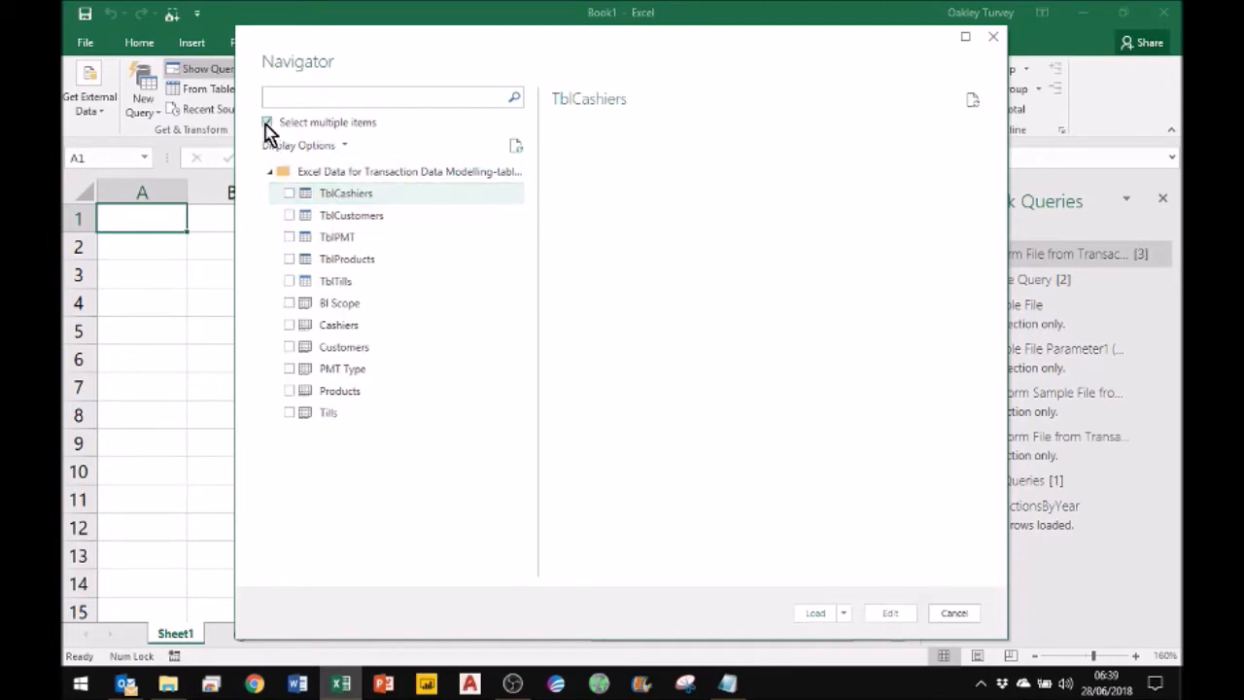
left_click(289, 193)
left_click(290, 214)
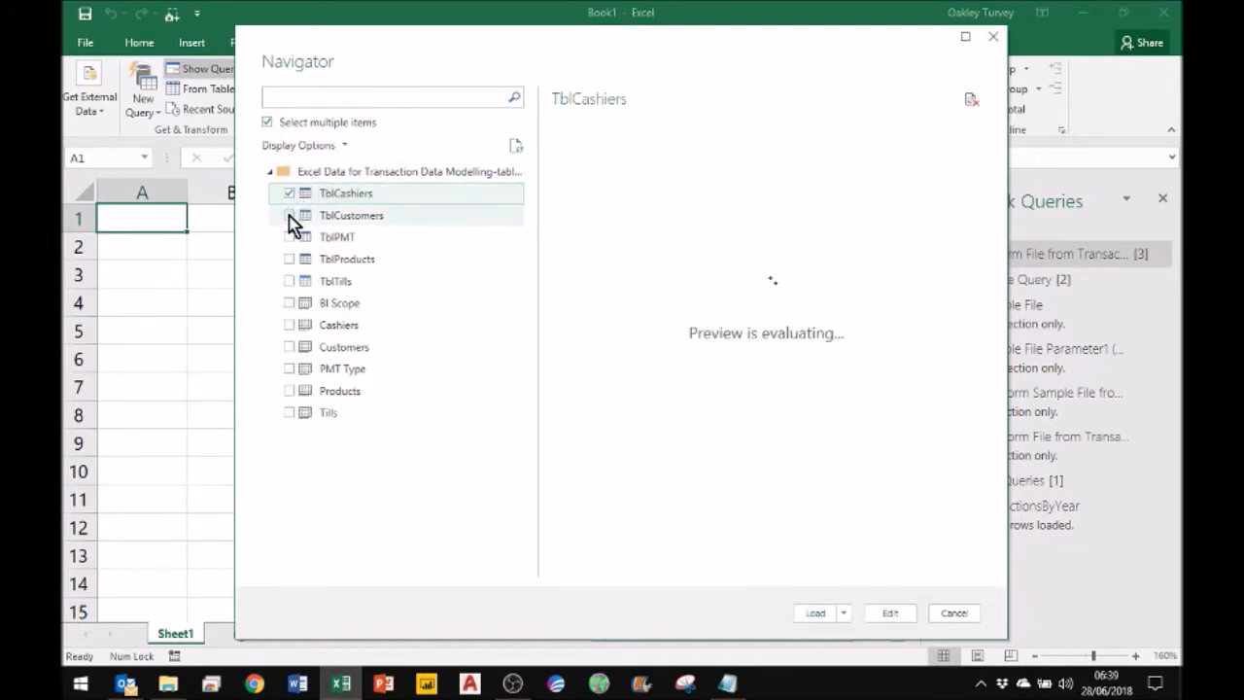
left_click(290, 237)
left_click(290, 259)
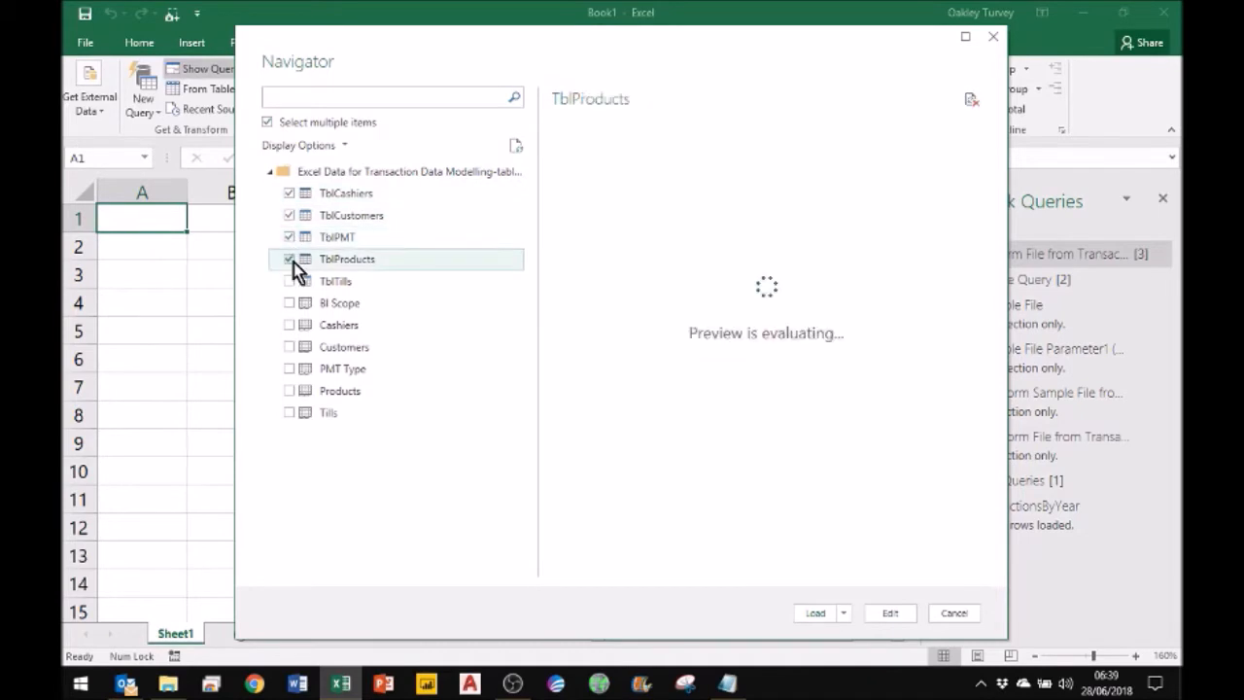
left_click(288, 282)
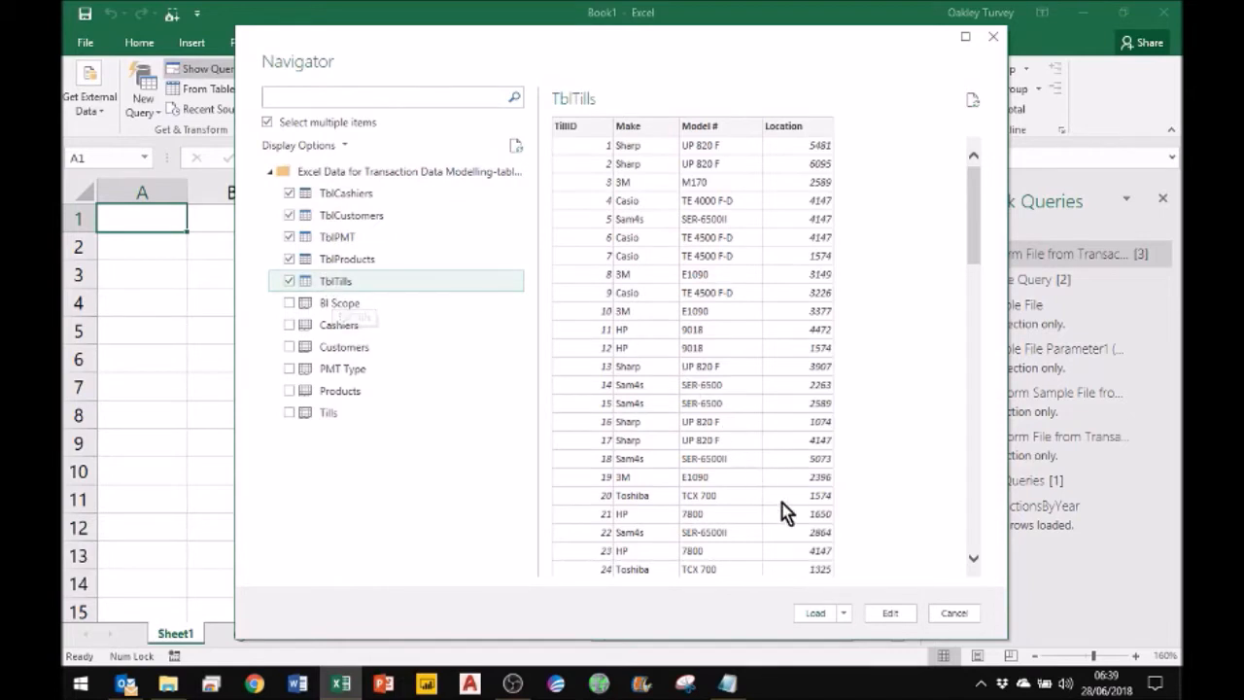
Load the selected tables as connections only, add them to the Data Model, and review their load status
left_click(842, 614)
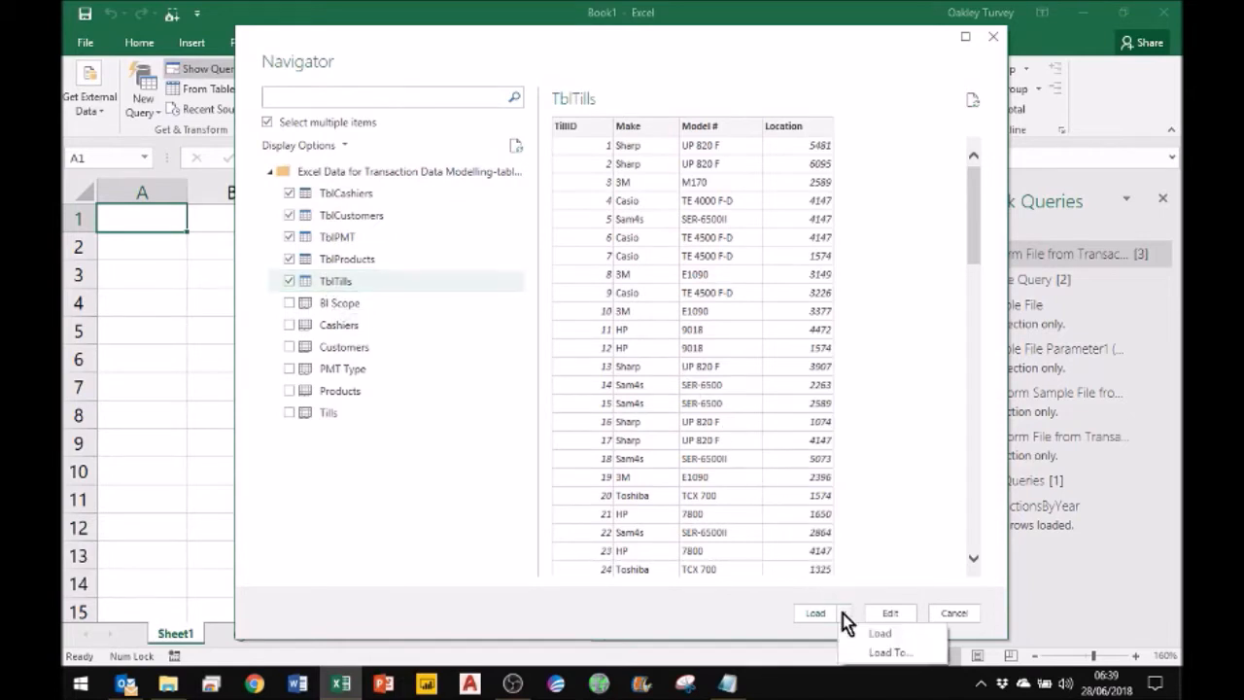
left_click(881, 653)
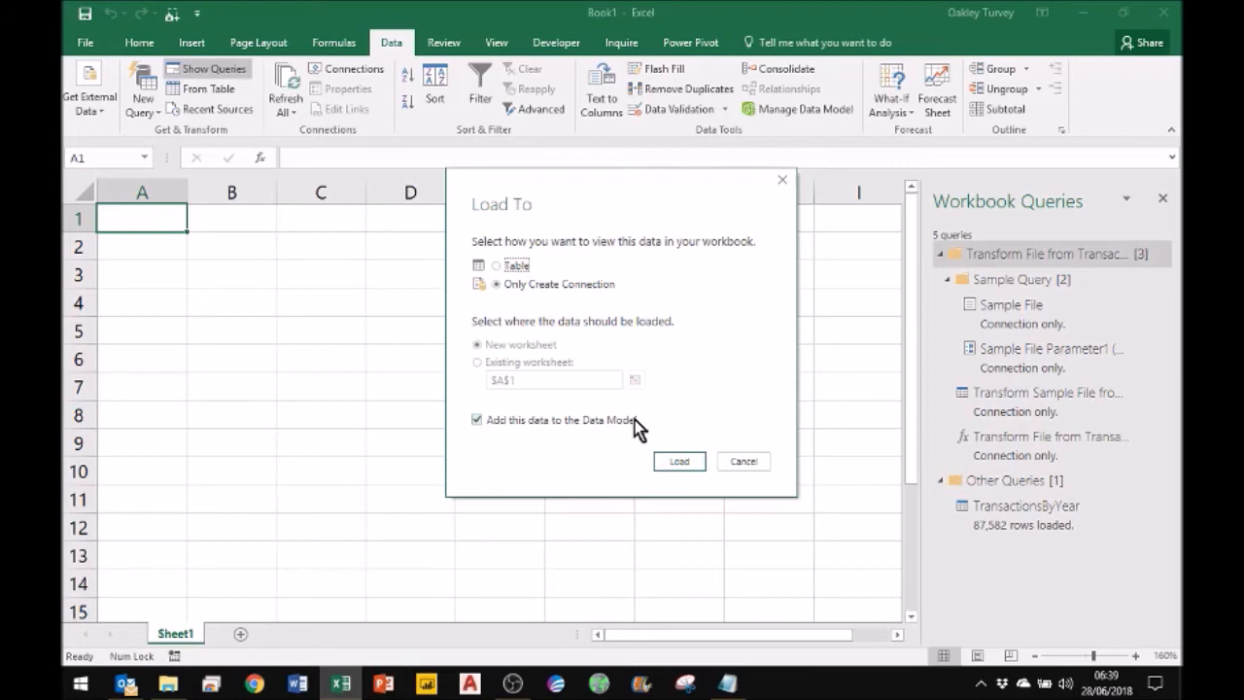
left_click(680, 464)
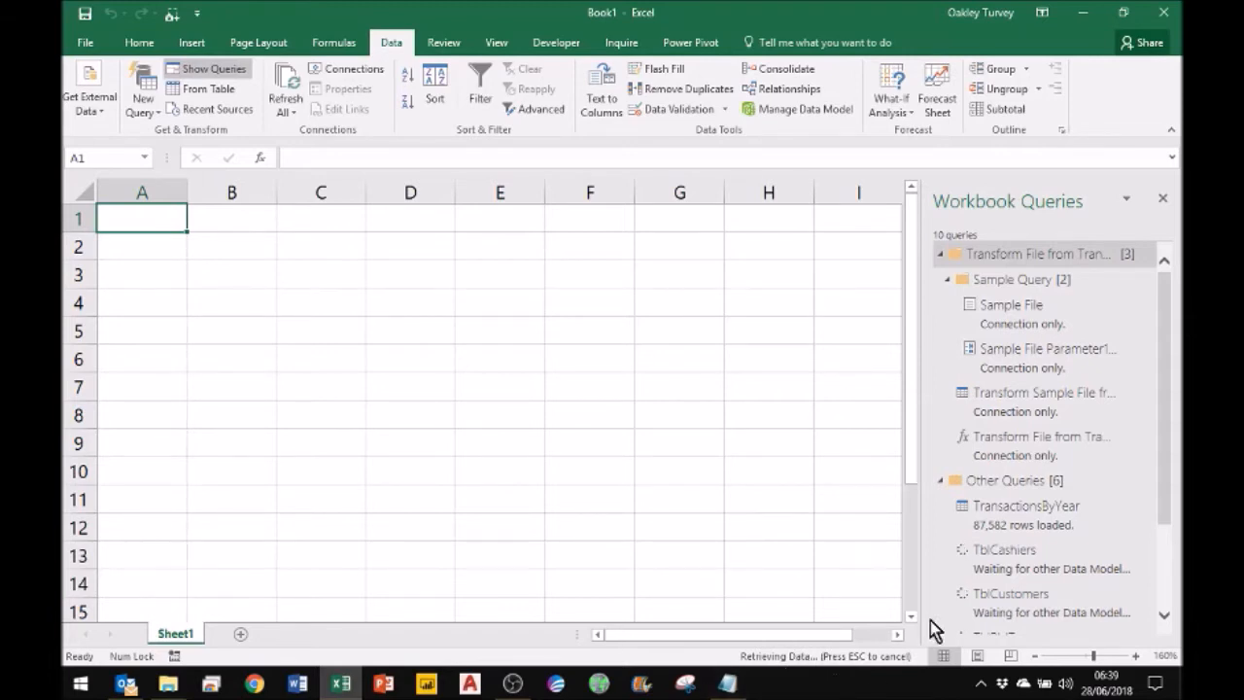
left_click_drag(1164, 513, 1154, 605)
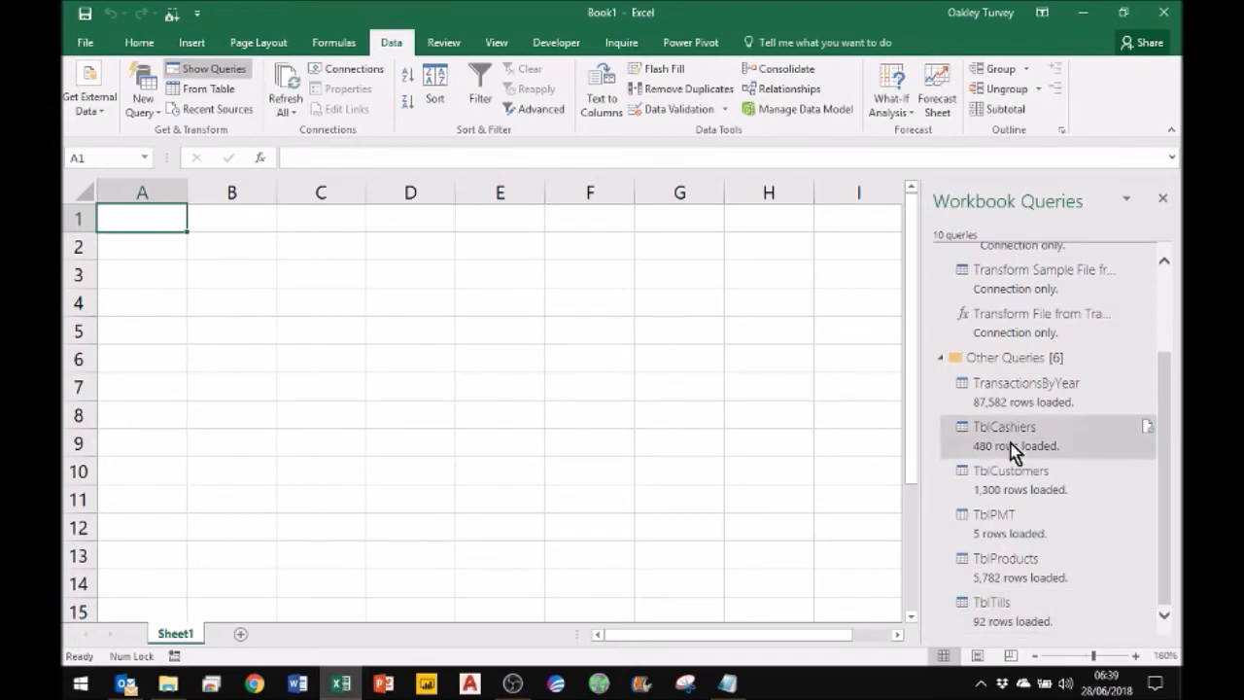
mouse_move(1007, 393)
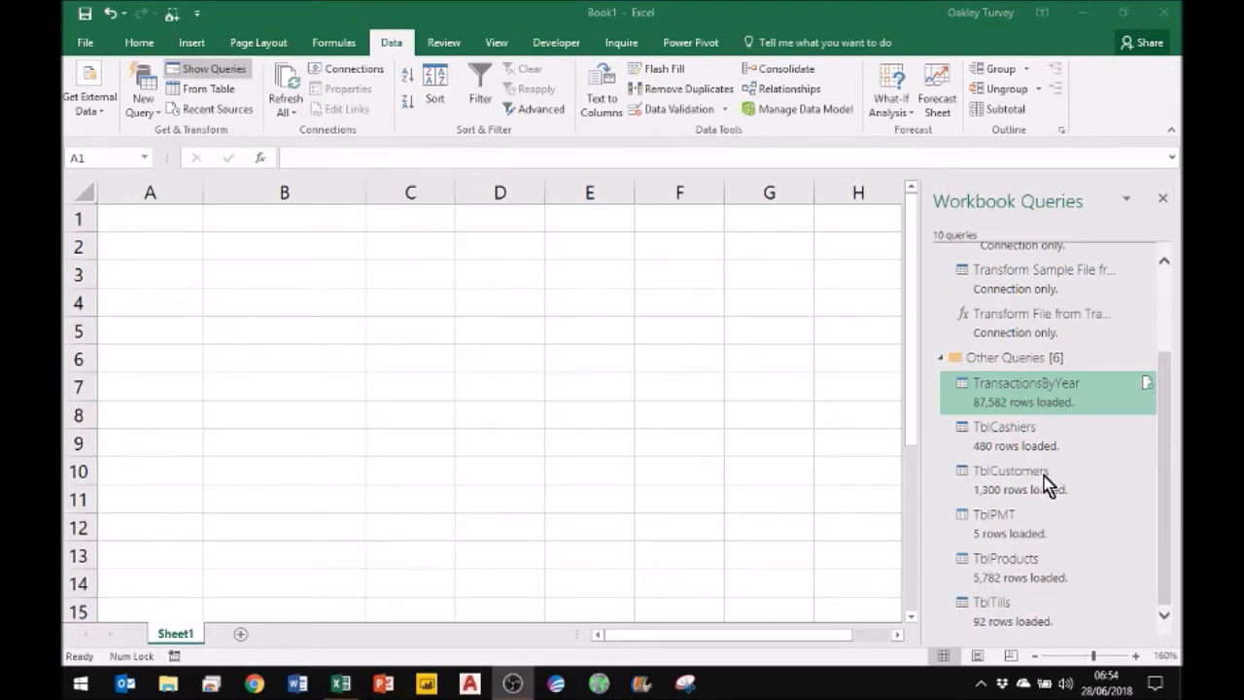
Insert a PivotTable based on the workbook's Data Model at cell A5 of the existing Sheet1, and hide the workbook queries list
left_click(152, 223)
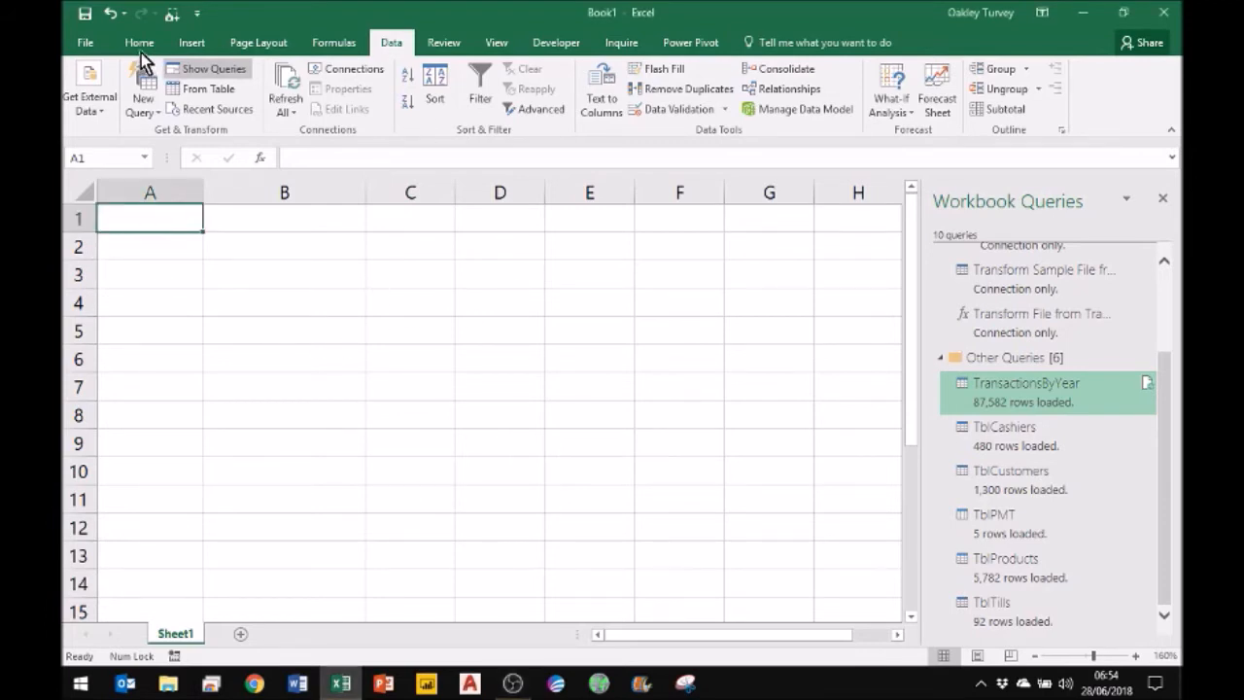
left_click(192, 42)
left_click(102, 88)
left_click(473, 370)
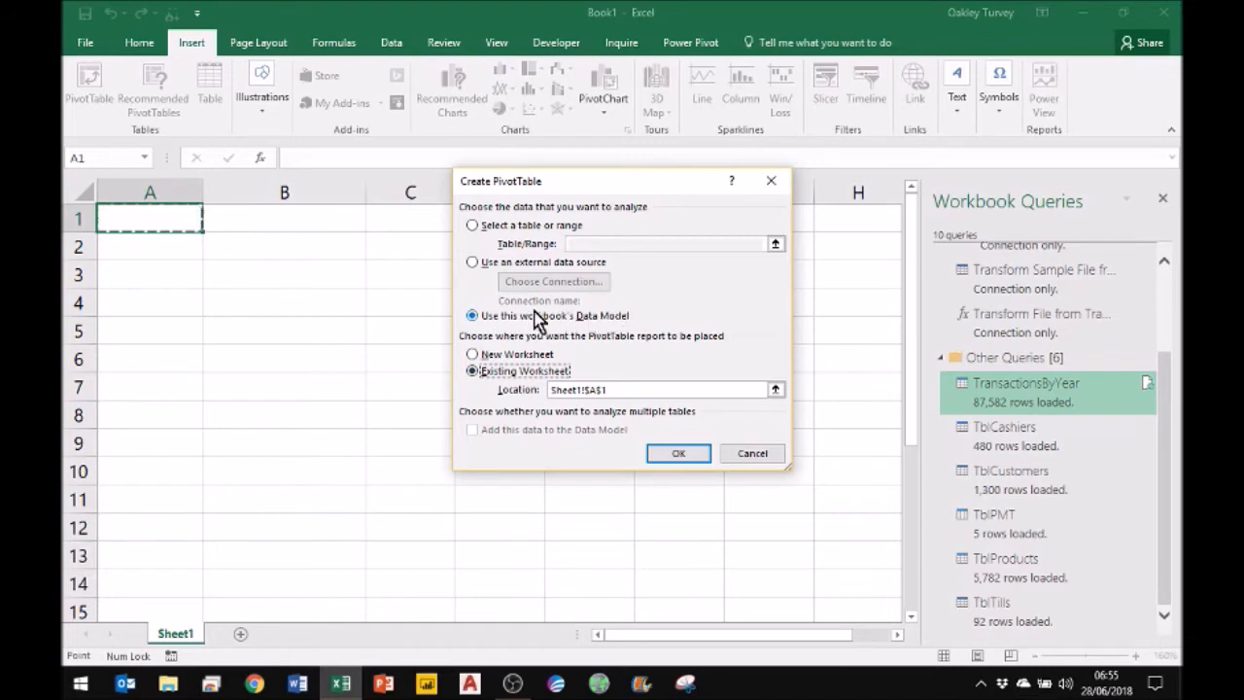
left_click(151, 333)
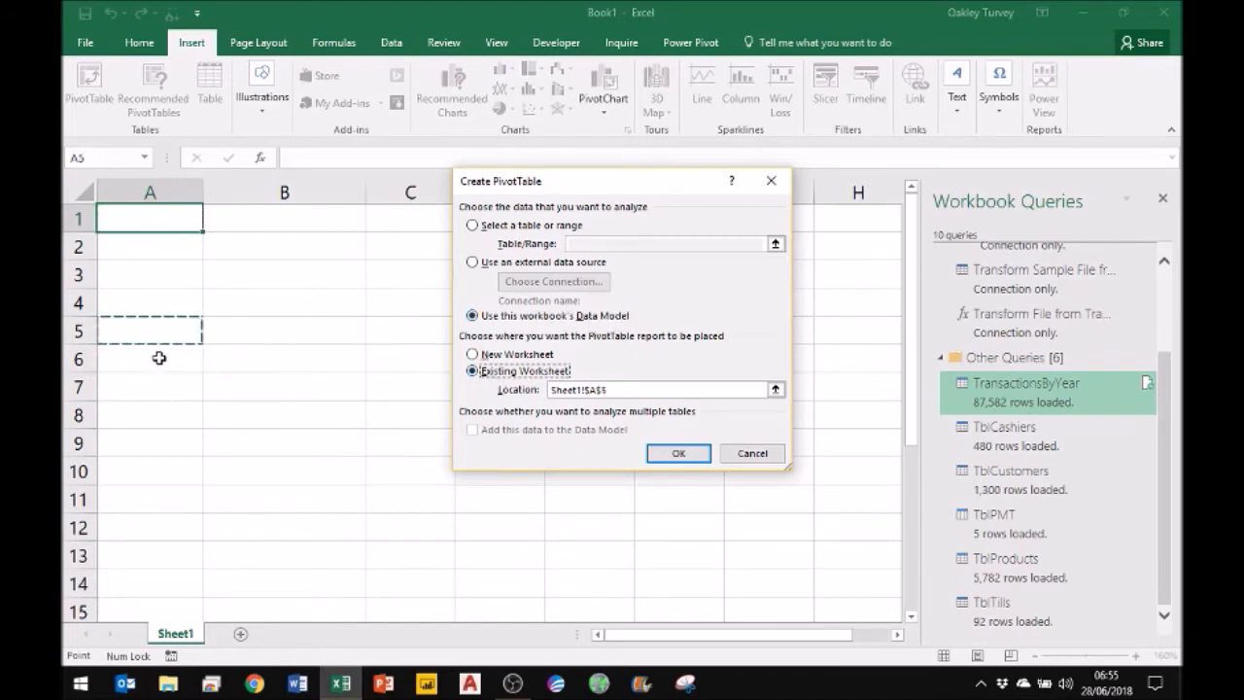
left_click(684, 455)
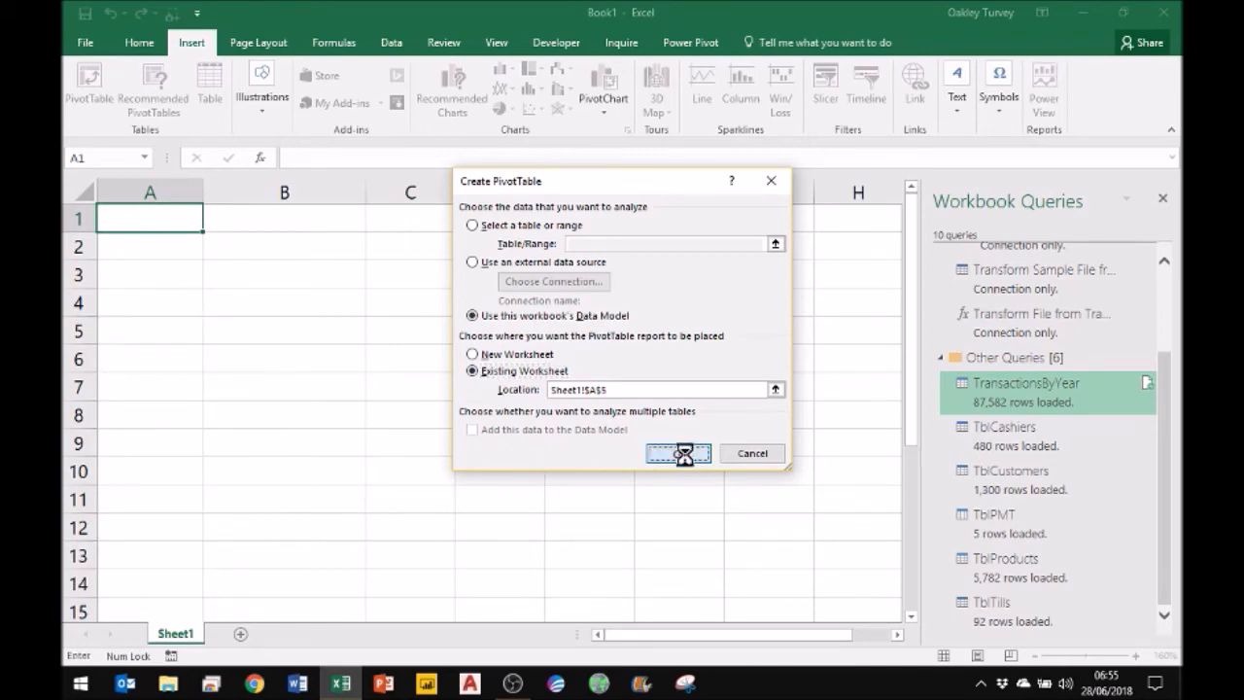
left_click(933, 198)
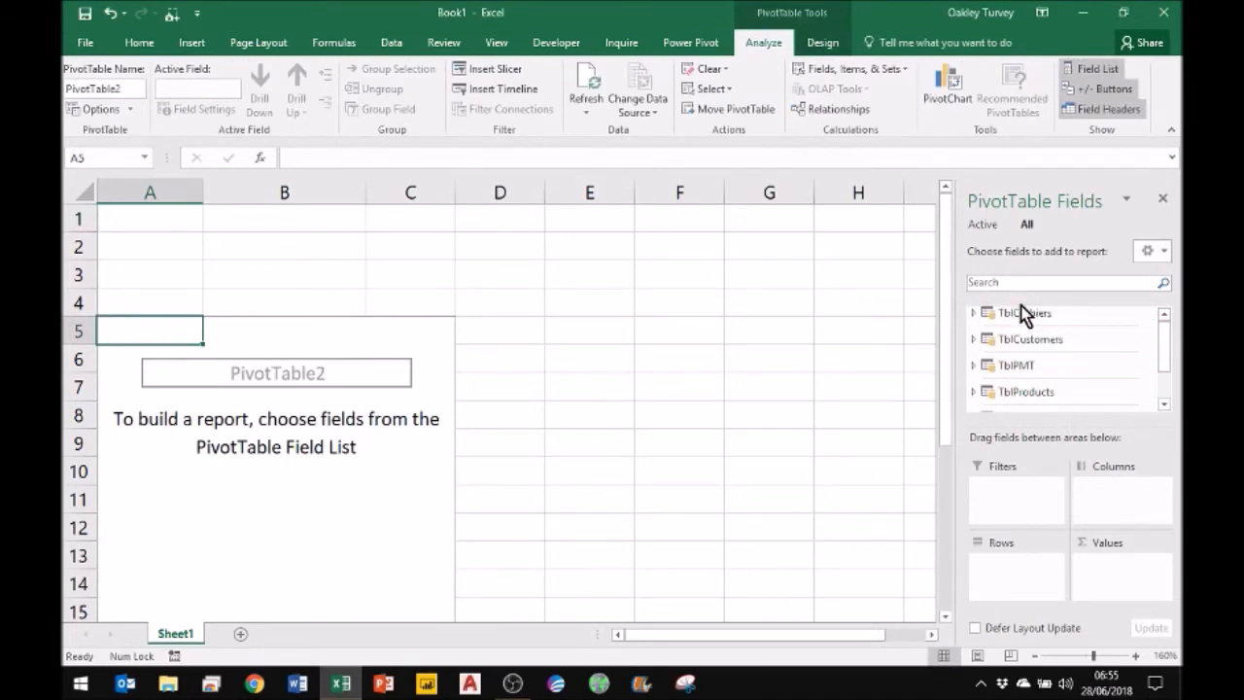
Add the Qty field from TransactionsByYear to the PivotTable's values
left_click_drag(1163, 356, 1164, 394)
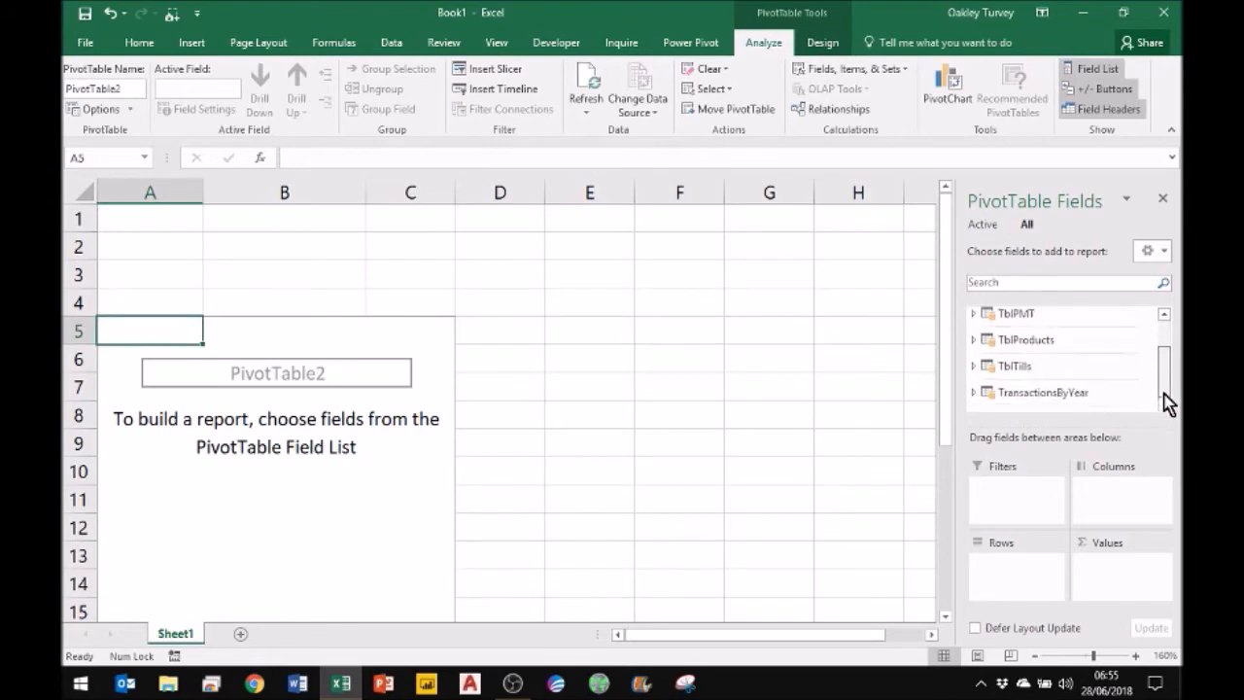
left_click(971, 392)
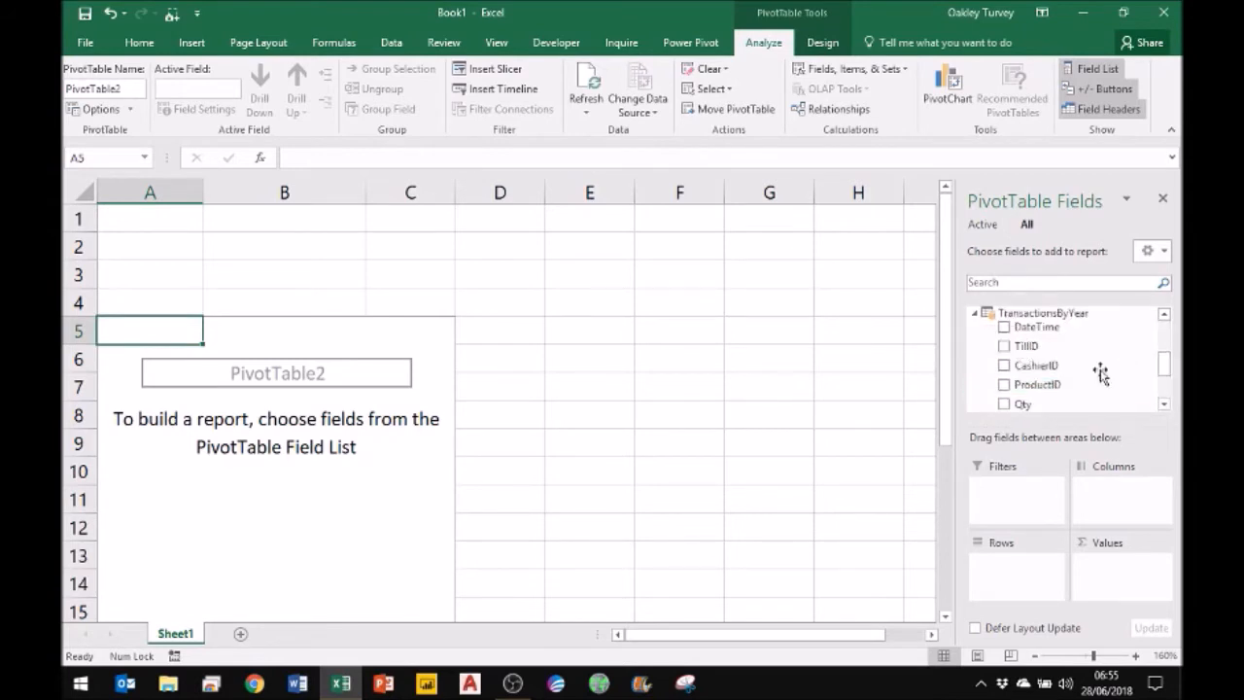
mouse_move(1163, 369)
left_mouse_down()
mouse_move(1163, 408)
mouse_move(1166, 325)
mouse_move(1166, 382)
left_mouse_up()
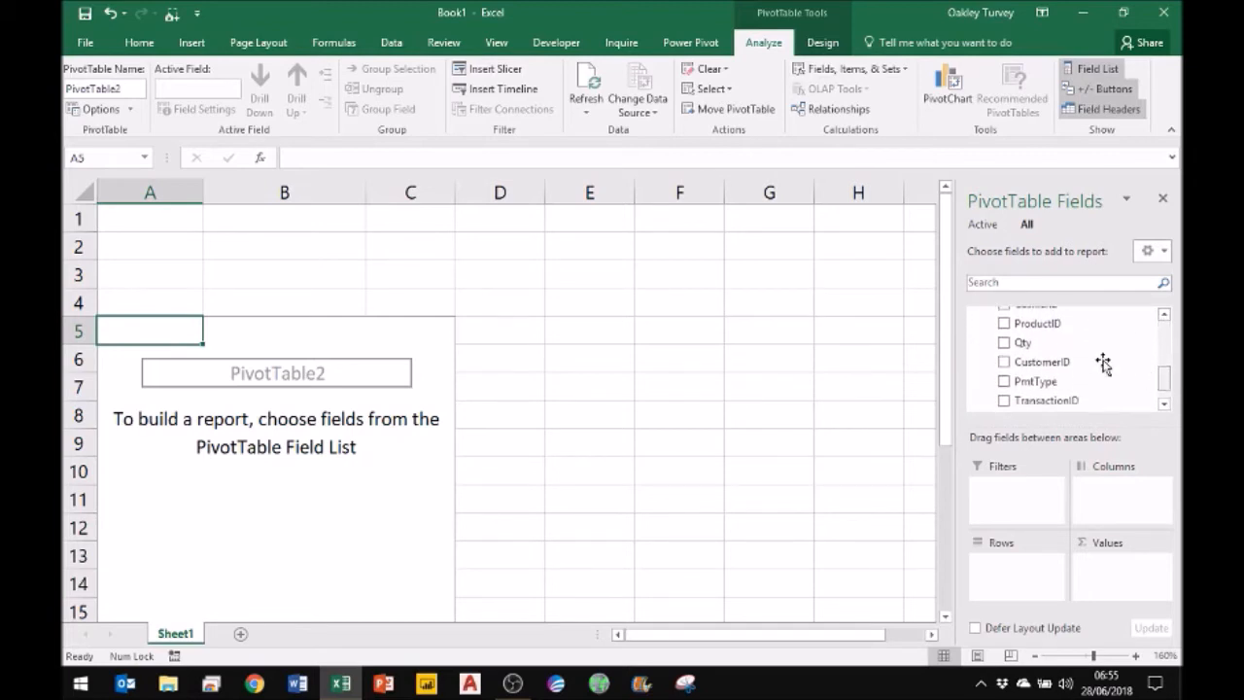
left_click(1004, 344)
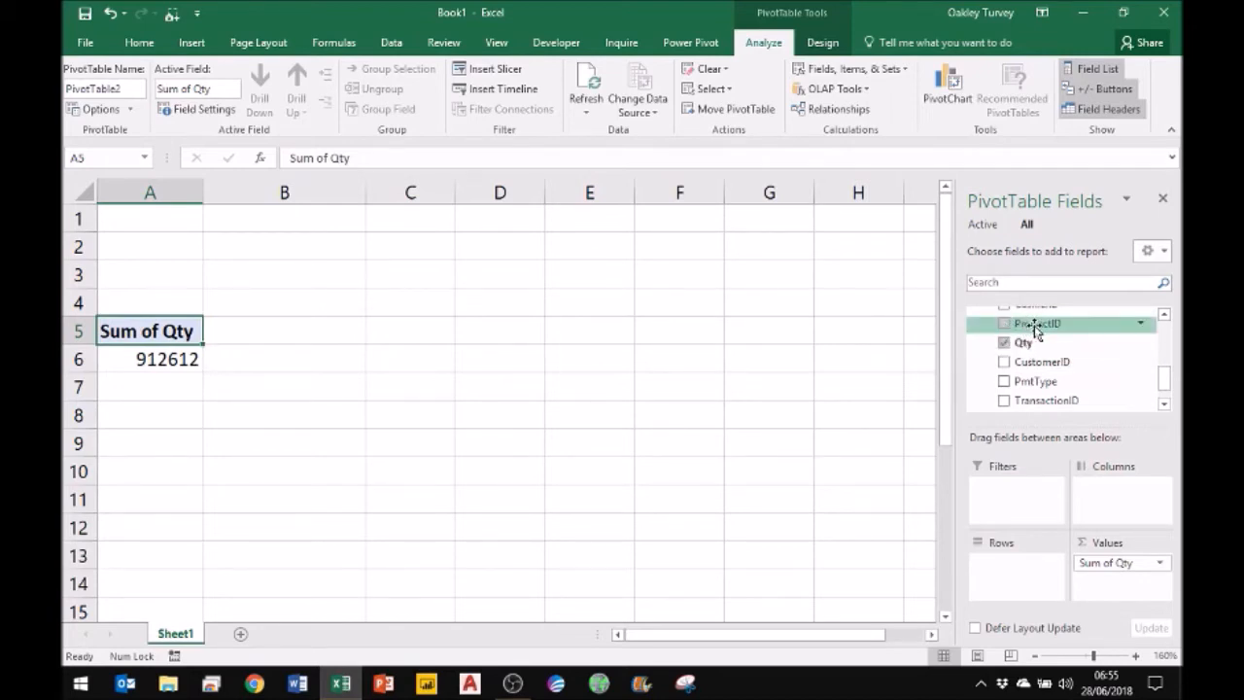
Expand TblProducts in the field list and examine its fields down to Pack Price
left_click(1164, 315)
scroll(1166, 317, "up", 3)
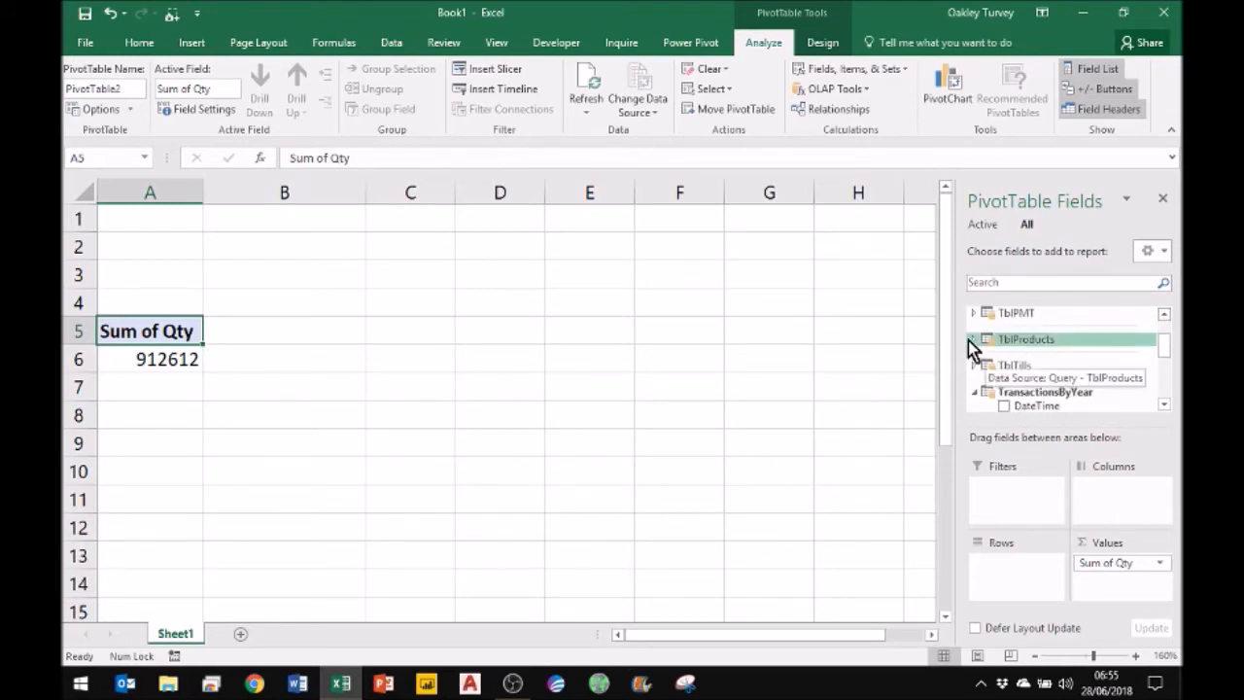
left_click(972, 339)
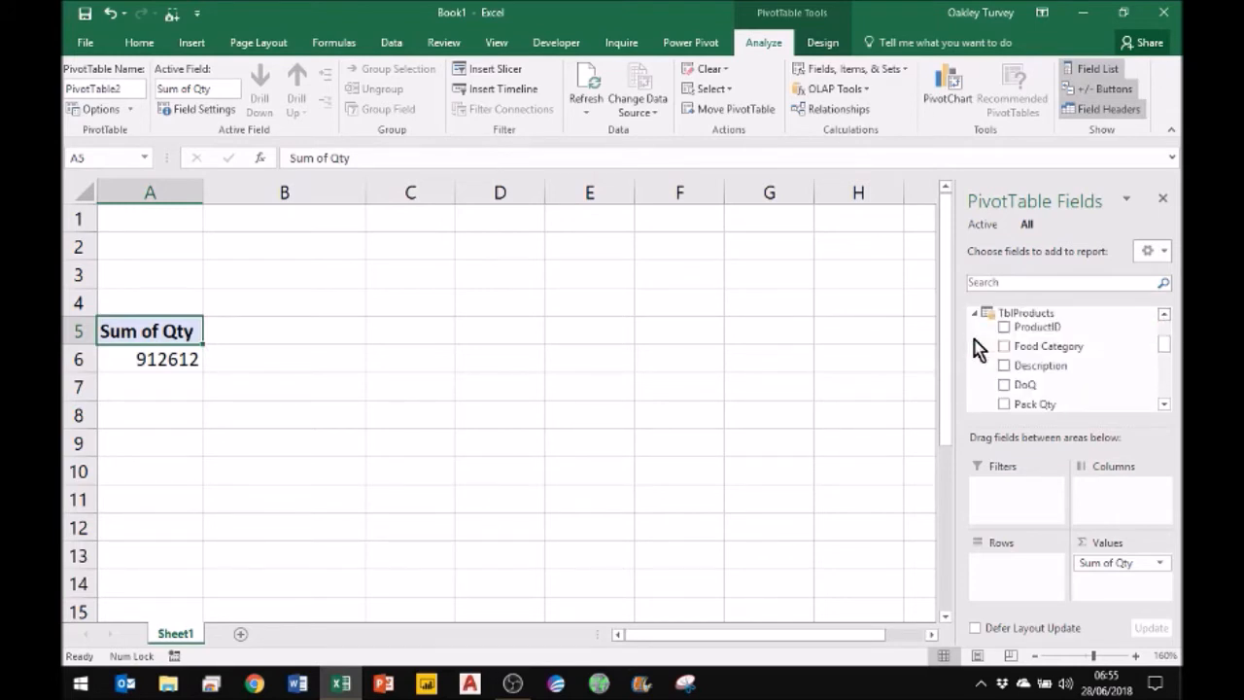
left_click(1163, 404)
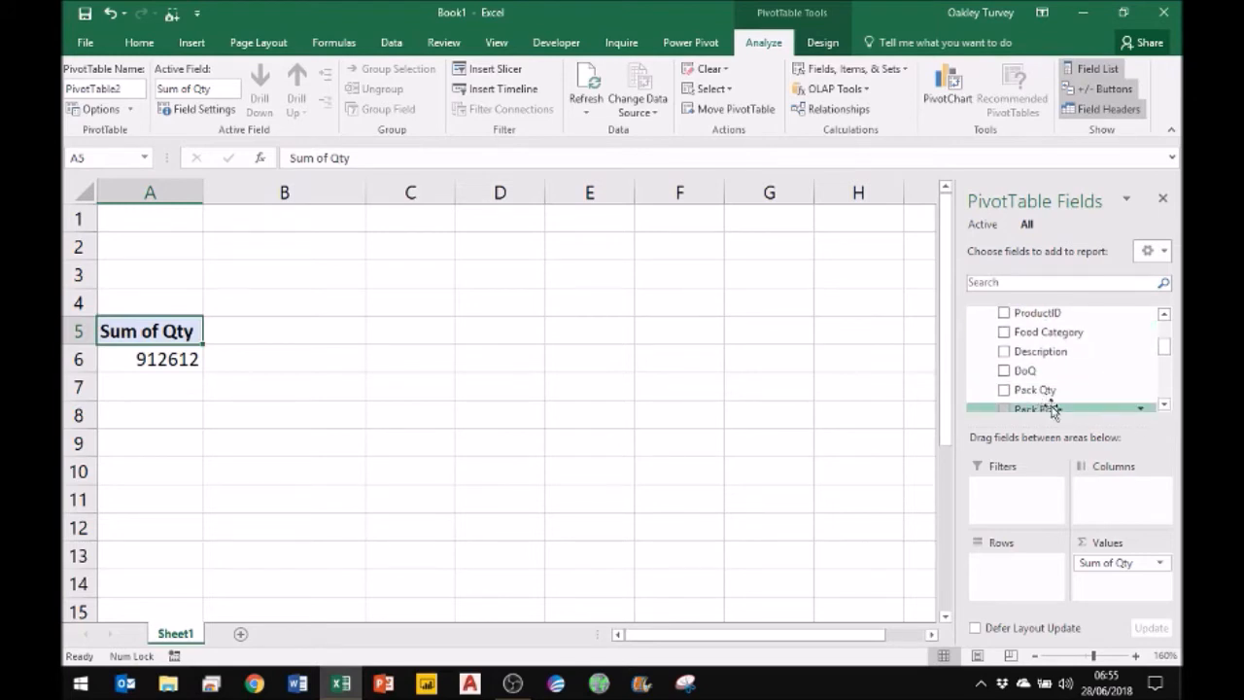
left_click(1164, 404)
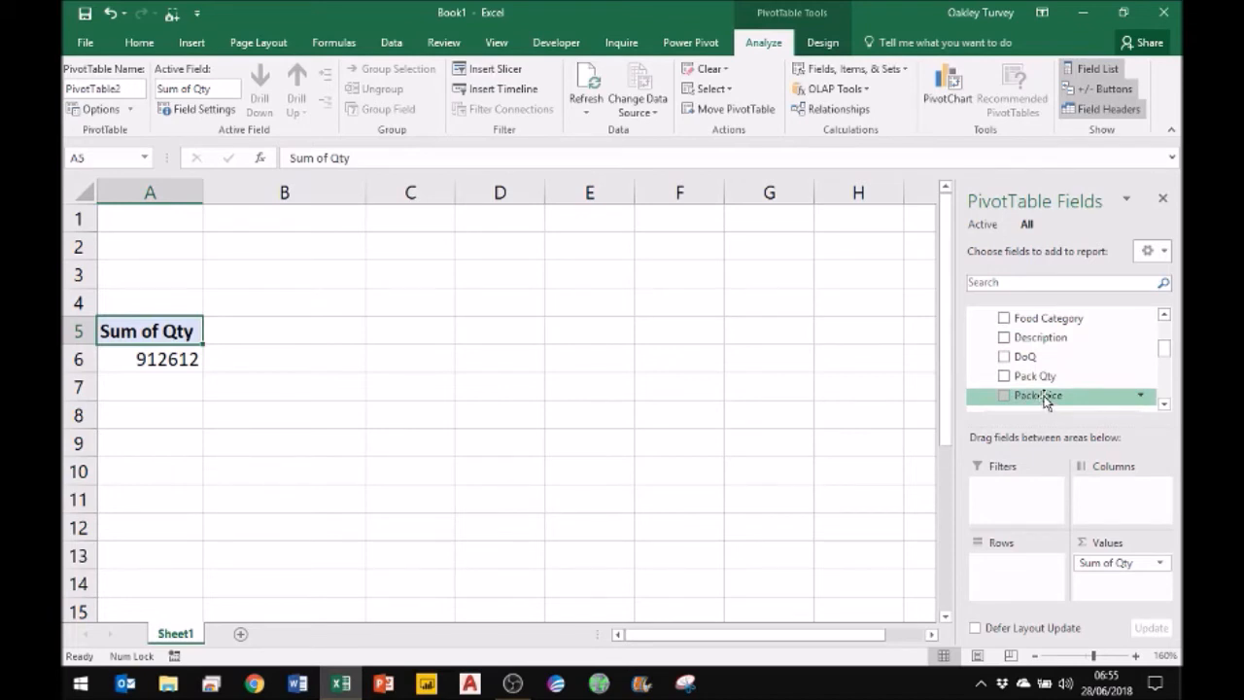
Open the Power Pivot data model and look through the TblCashiers, TblCustomers and TransactionsByYear tables
left_click(702, 44)
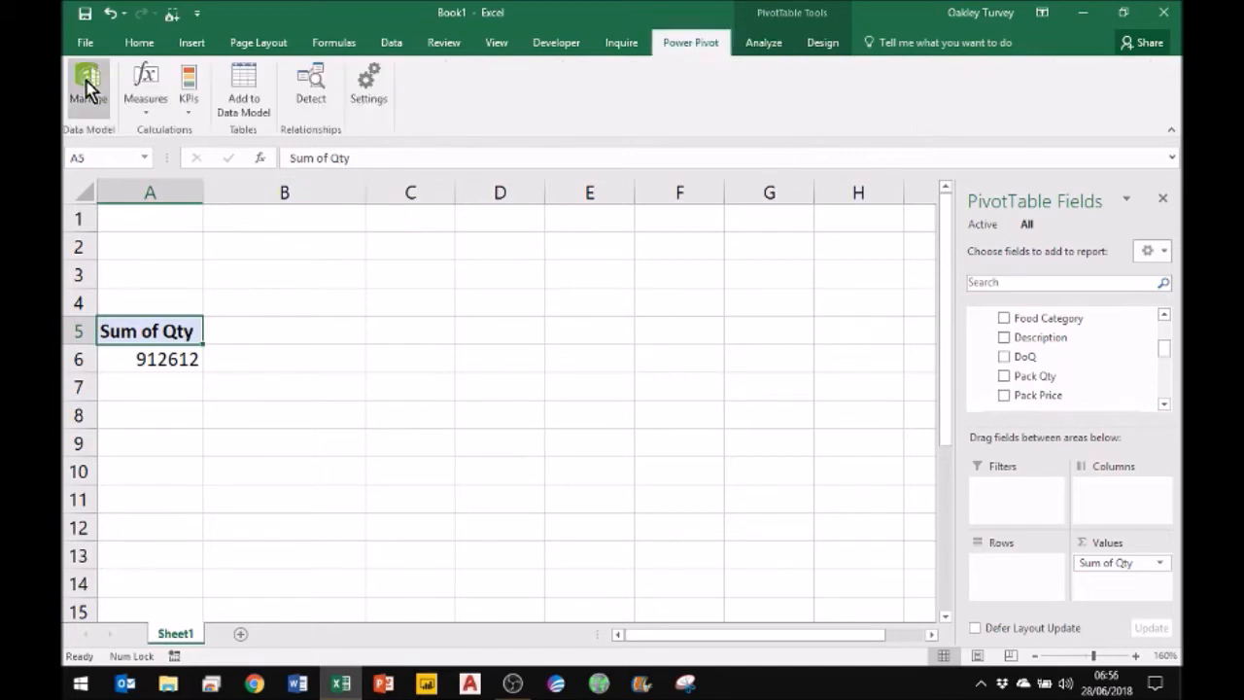
left_click(391, 45)
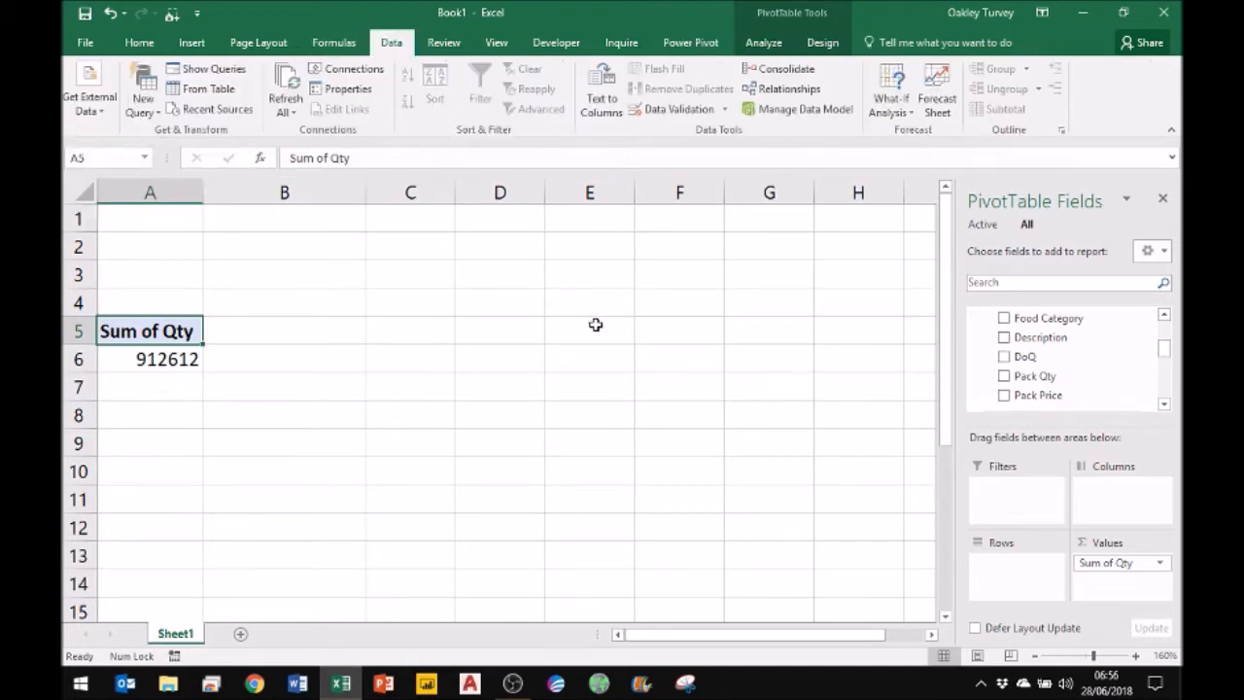
left_click(802, 113)
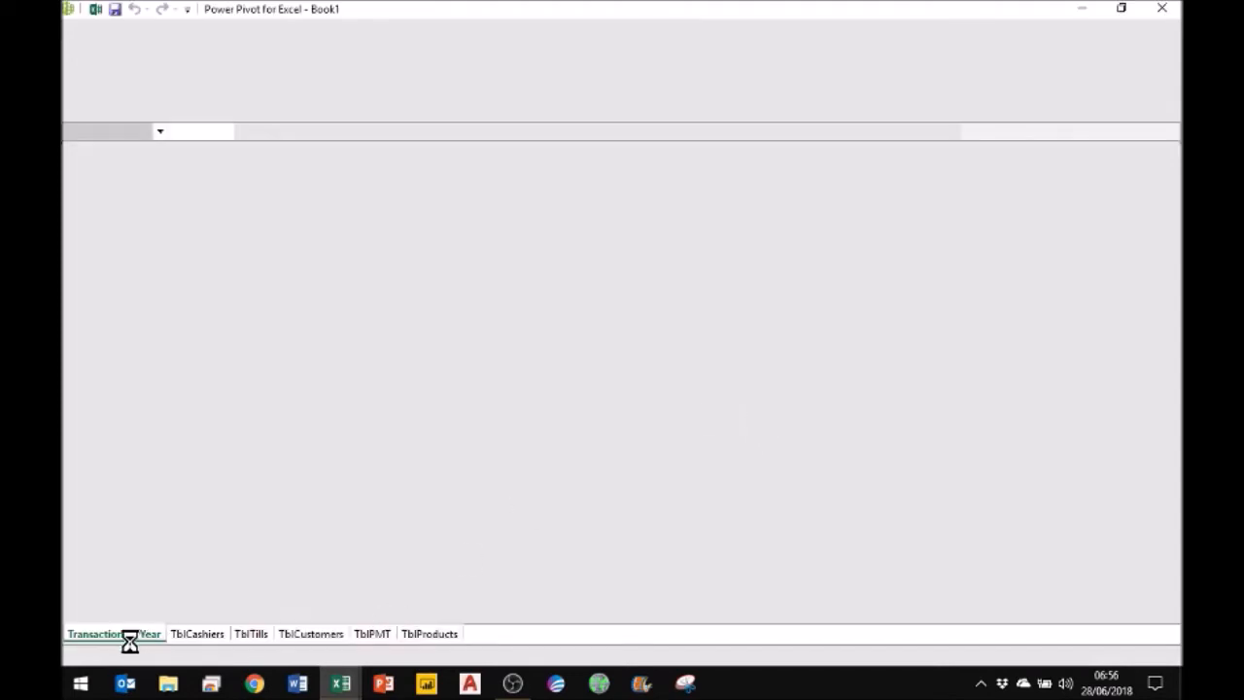
left_click(200, 634)
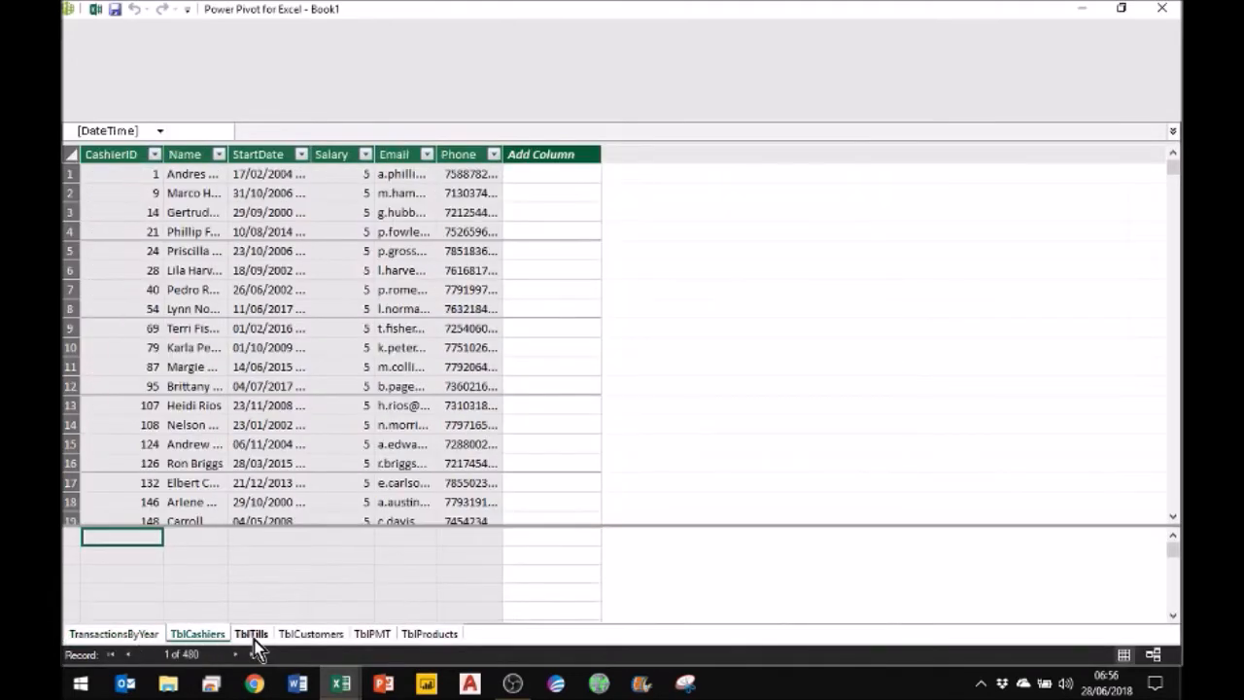
left_click(311, 634)
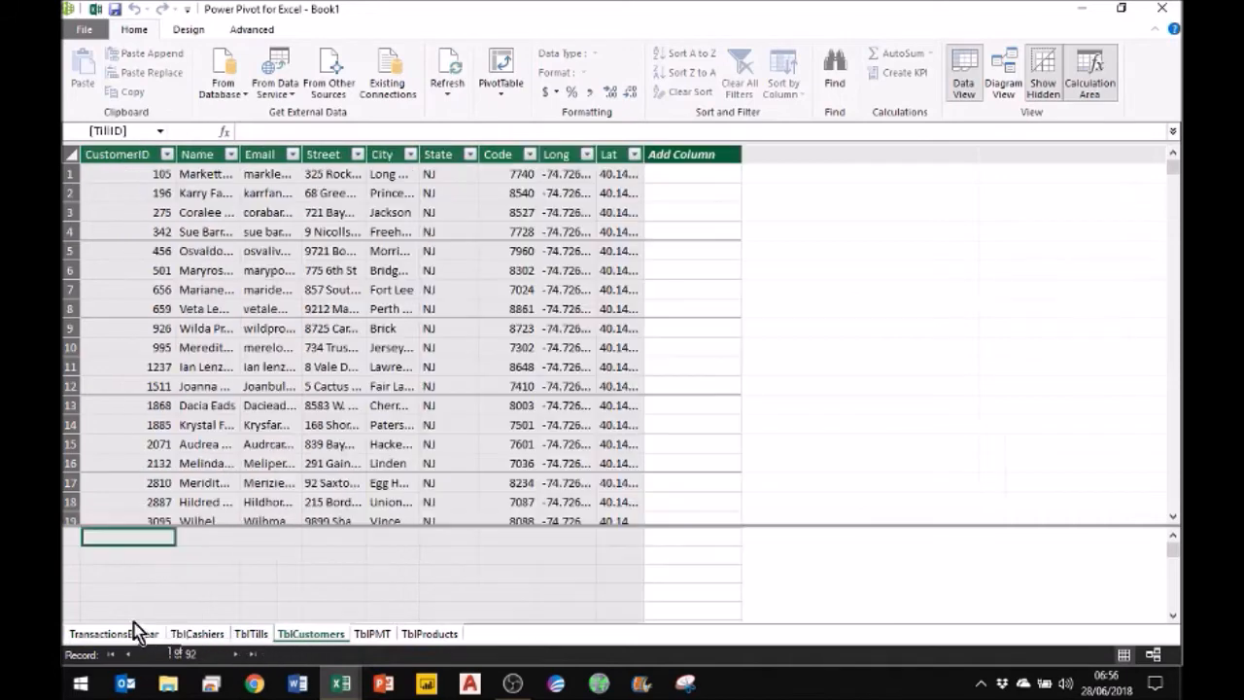
left_click(123, 633)
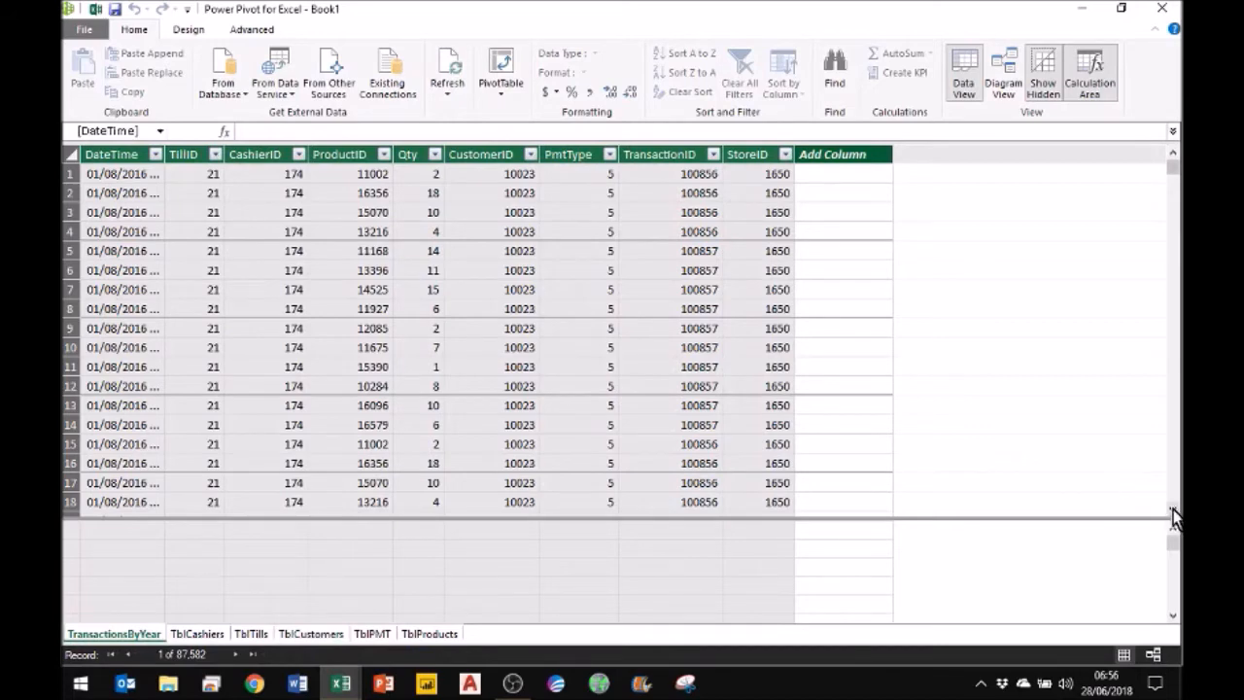
Show the data model as a diagram and position TransactionsByYear centrally, with TblCashiers above it and TblCustomers below
left_click(1003, 83)
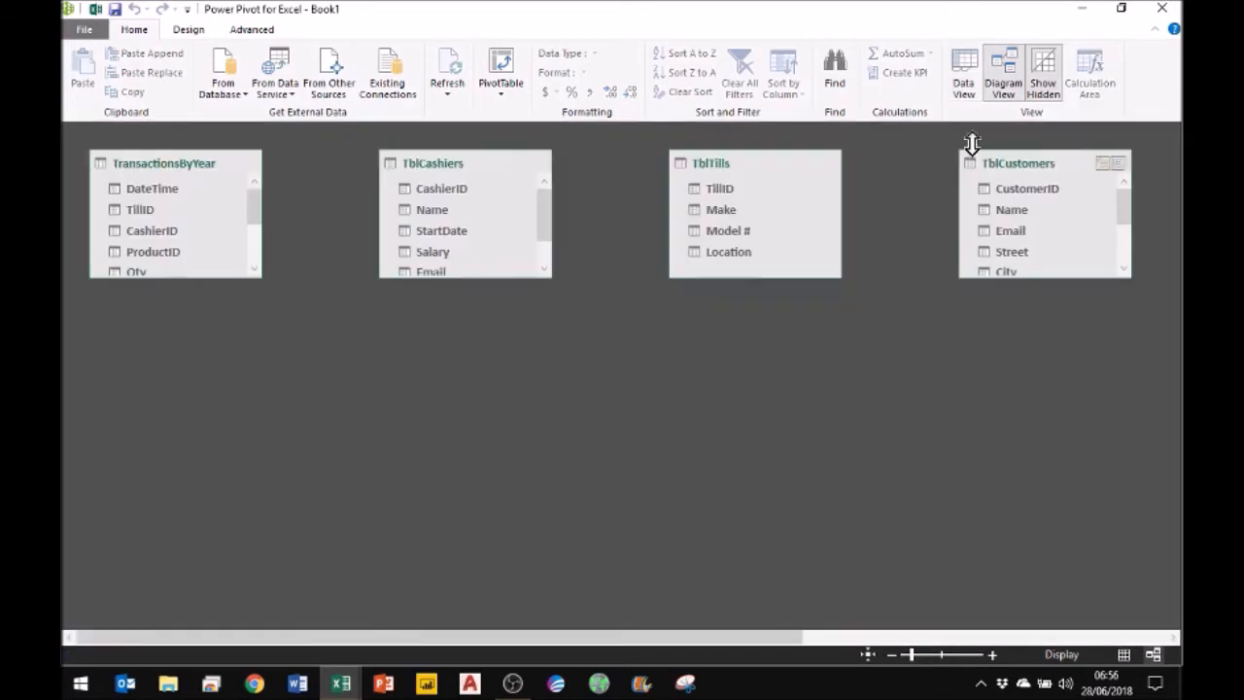
left_click_drag(1034, 167, 794, 442)
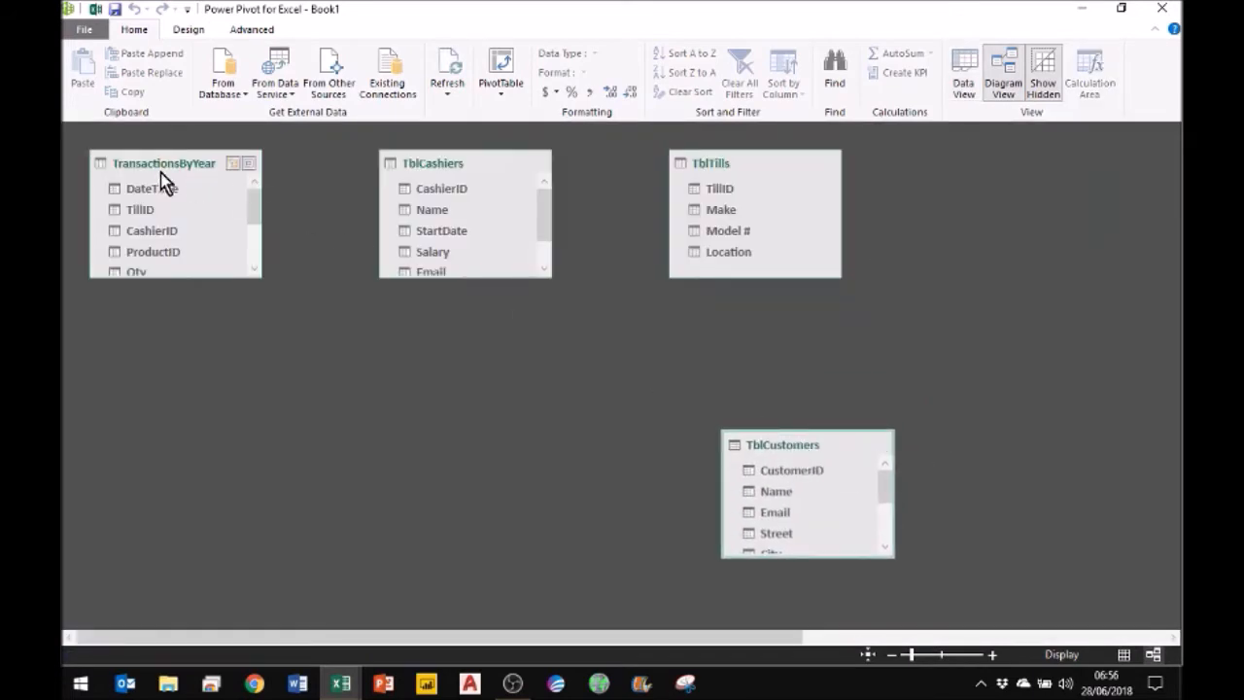
left_click_drag(160, 170, 613, 332)
left_click_drag(799, 447, 433, 472)
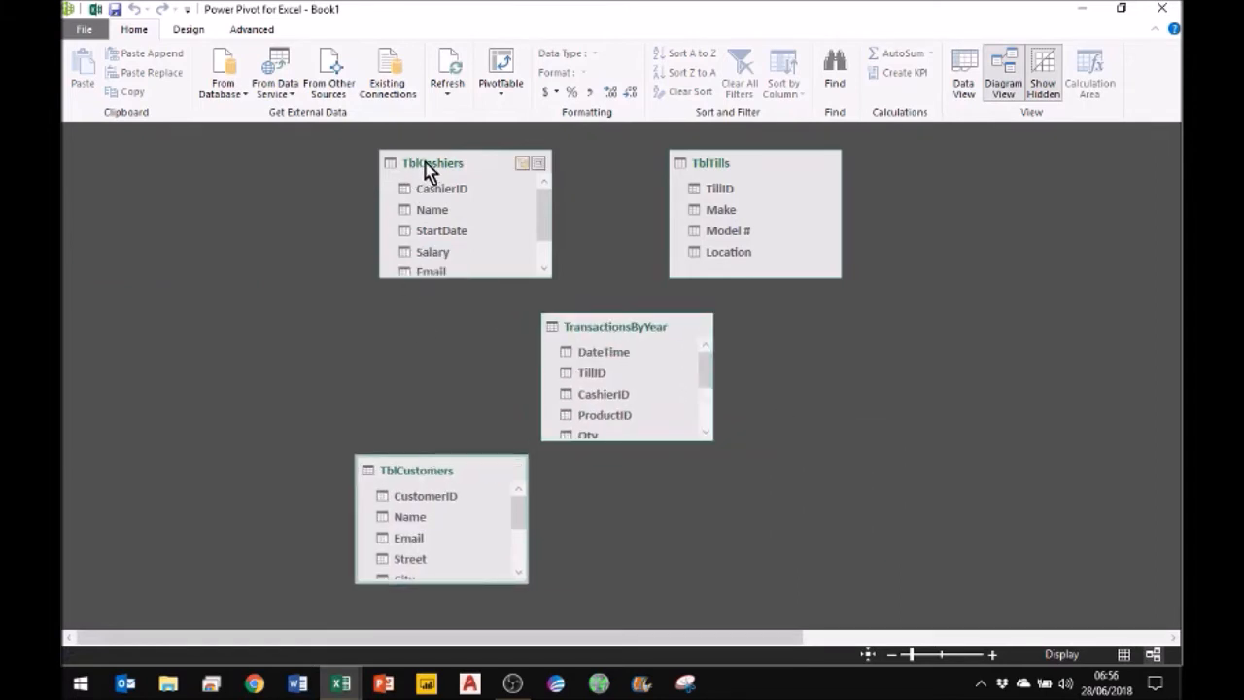
left_click_drag(425, 167, 350, 167)
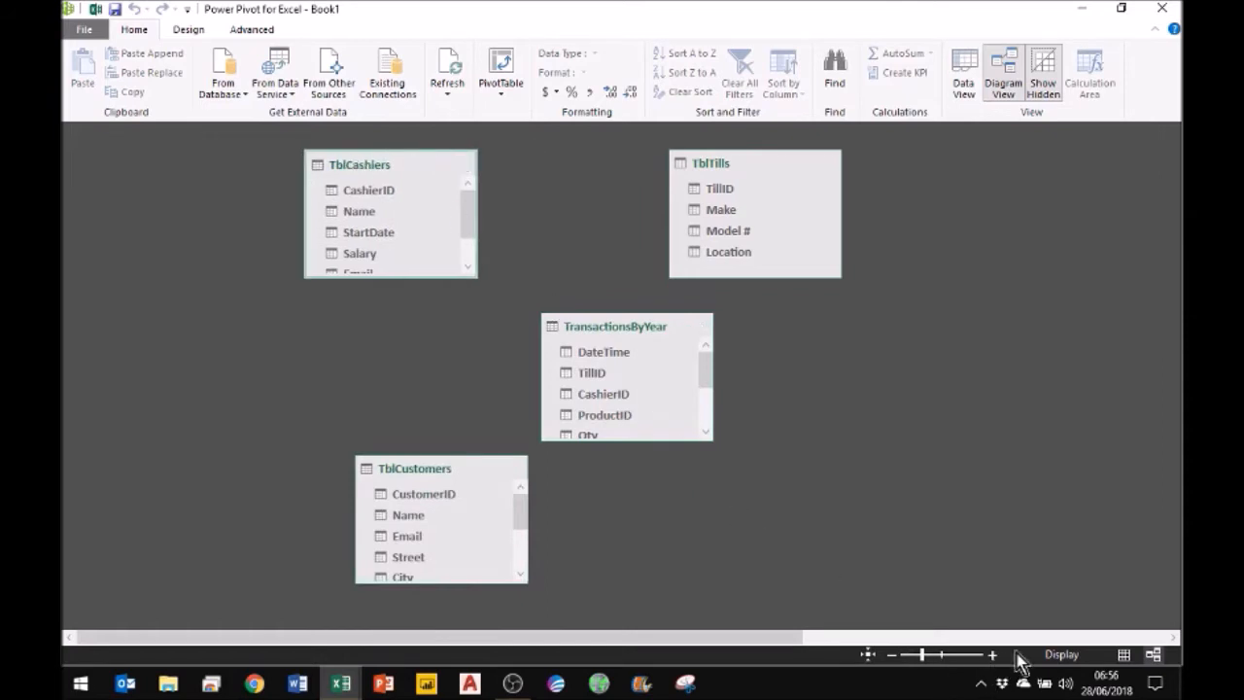
Bring the far TblPMT and TblProducts tables closer, and move TblCashiers and TblCustomers outward to make room in the diagram
left_click(1042, 637)
left_click_drag(744, 171, 394, 185)
left_click_drag(1032, 173, 341, 408)
left_click_drag(408, 470, 335, 483)
left_click_drag(366, 167, 247, 165)
left_click_drag(353, 498, 272, 494)
Place TblPMT between TblCashiers and TblTills, TransactionsByYear beneath it, and TblProducts below TblTills
left_click_drag(604, 330, 522, 318)
left_click_drag(925, 182, 917, 180)
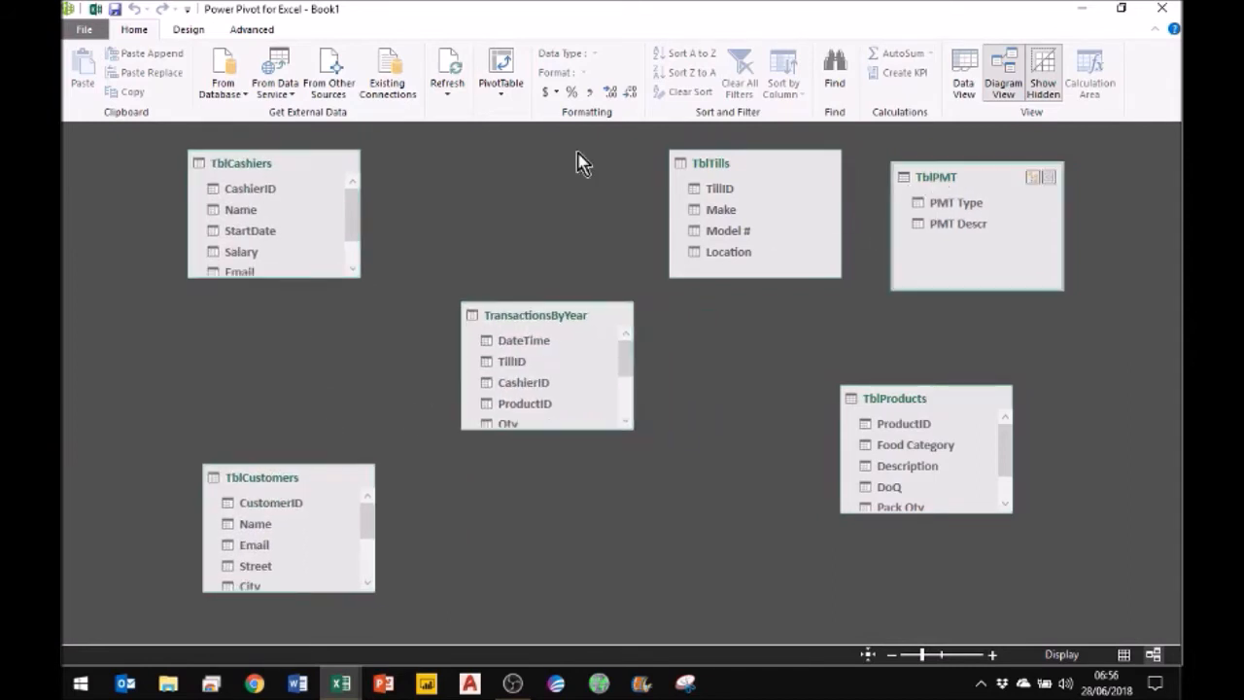
left_click_drag(580, 162, 493, 162)
left_click_drag(530, 317, 520, 318)
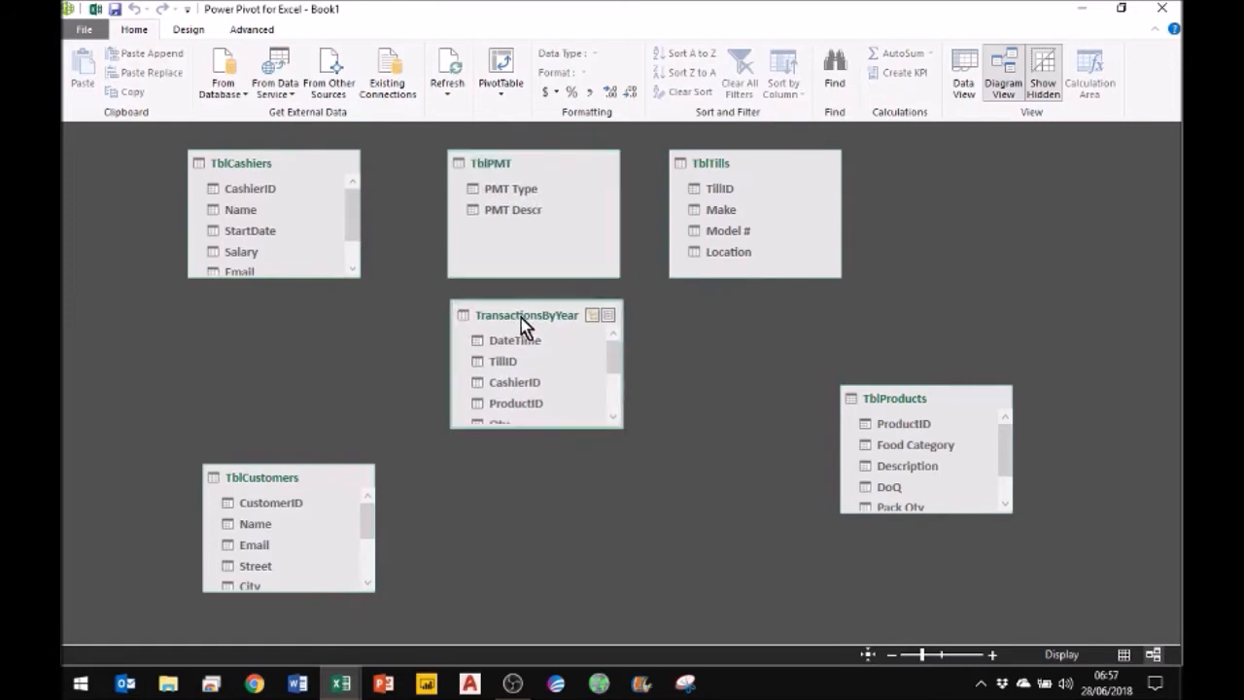
left_click_drag(907, 399, 726, 408)
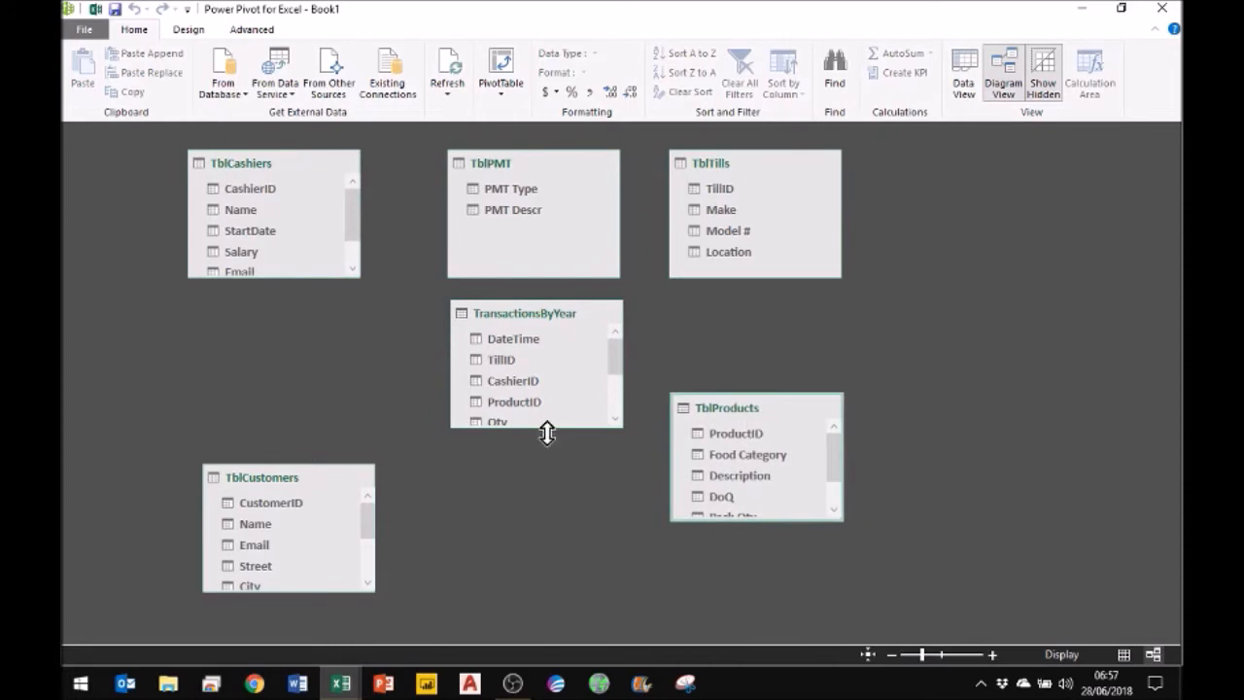
Heighten the TransactionsByYear, TblProducts, TblCustomers and TblCashiers boxes to fit their field lists
left_click_drag(547, 433, 543, 543)
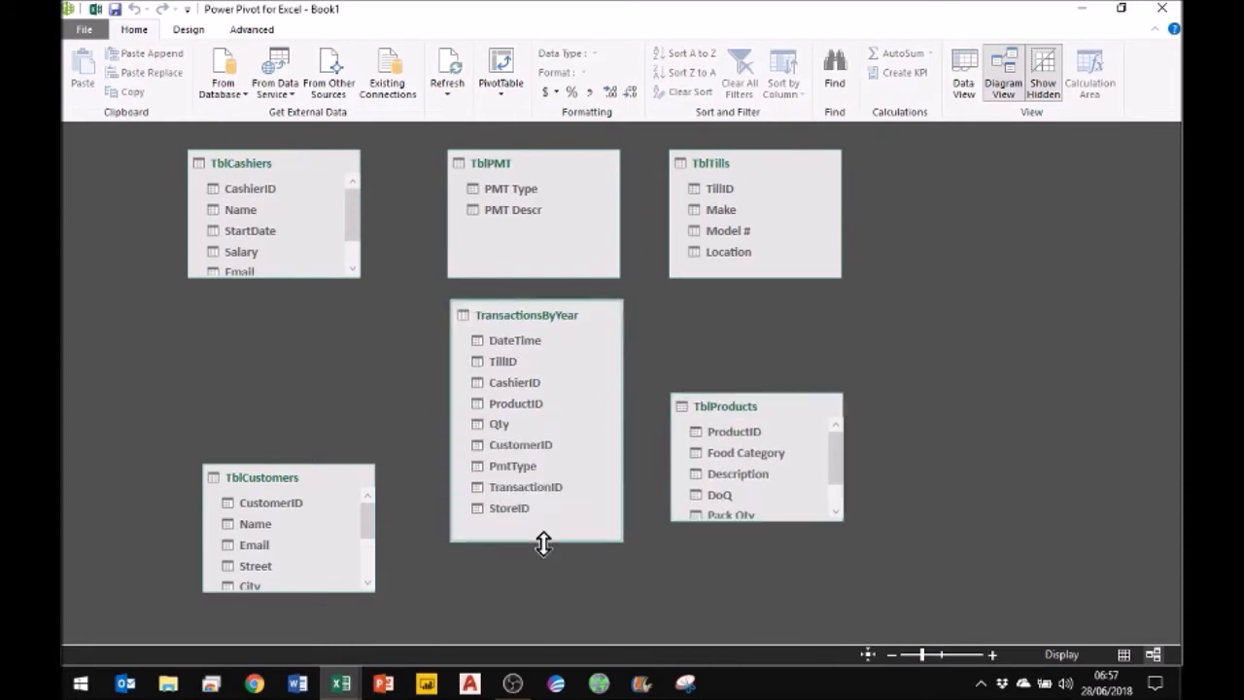
left_click_drag(778, 520, 778, 575)
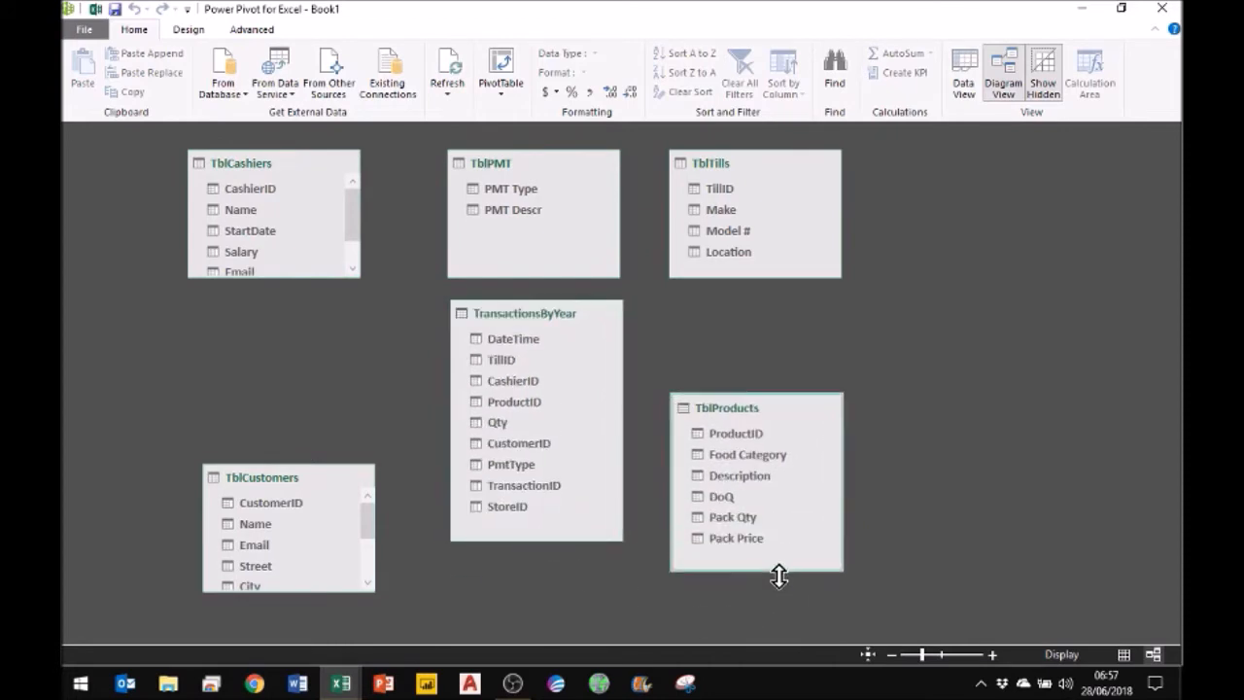
left_click_drag(322, 591, 321, 521)
scroll(323, 530, "up", 2)
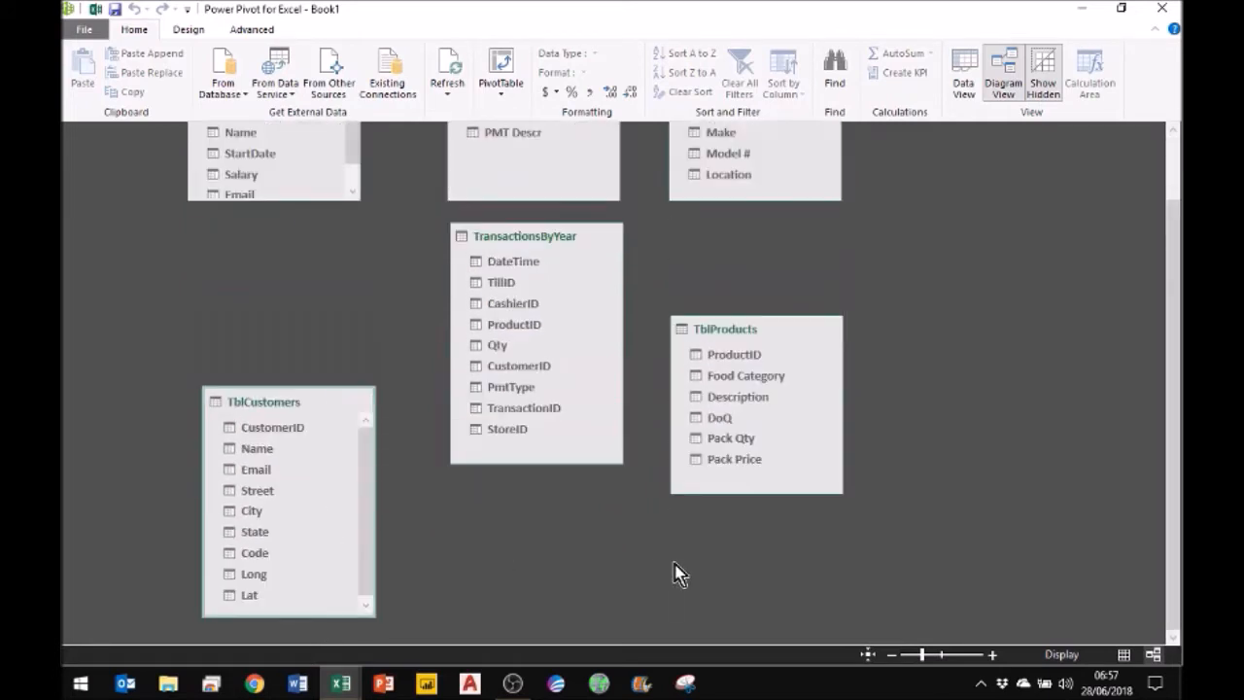
scroll(677, 574, "up", 2)
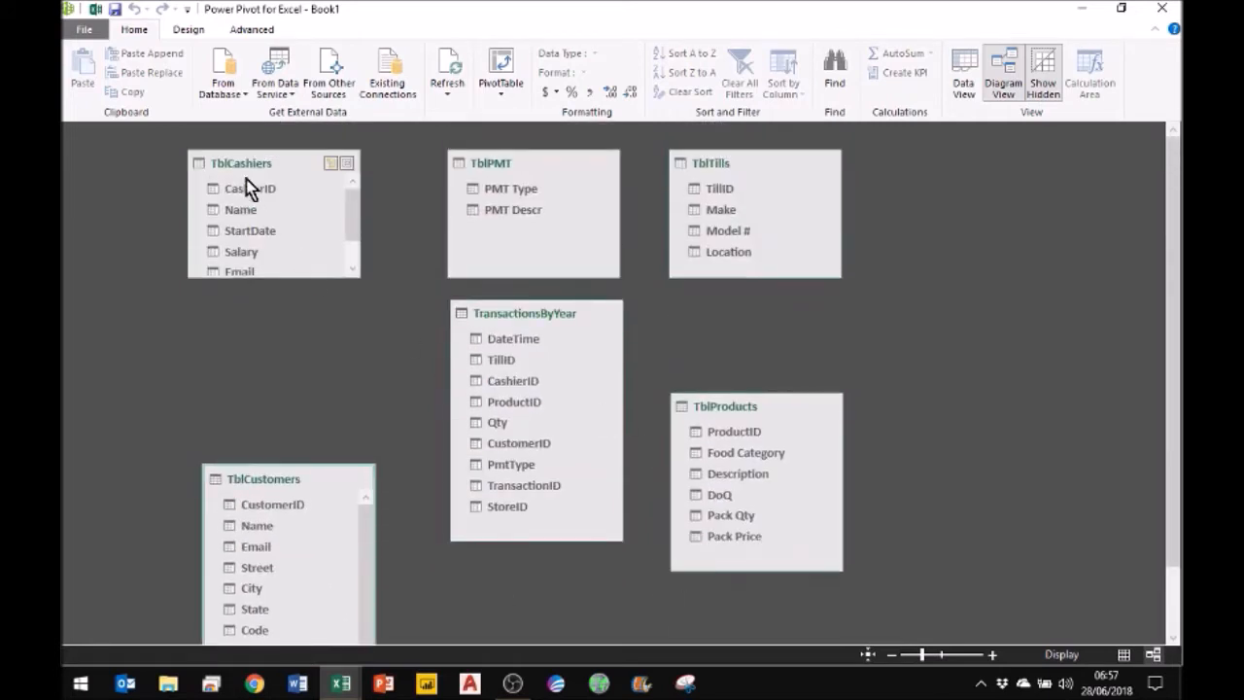
left_click_drag(258, 276, 263, 325)
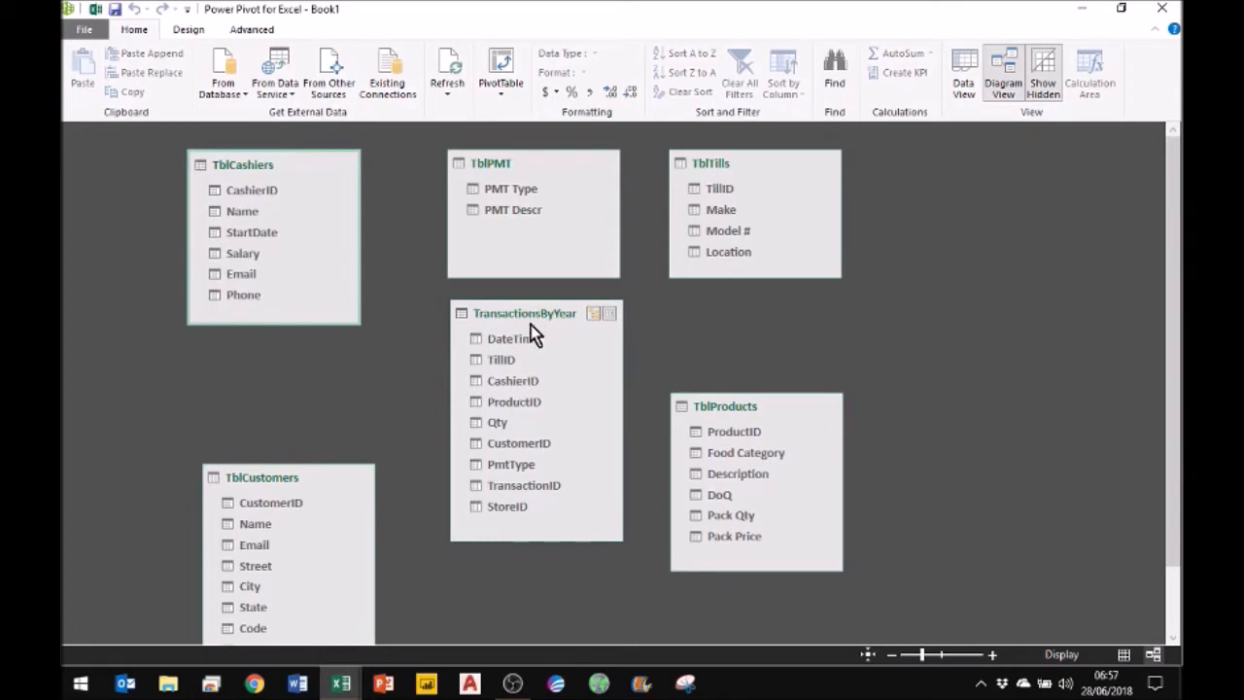
Space out TransactionsByYear and TblProducts in the diagram and create a relationship between their ProductID fields
left_click_drag(525, 313, 536, 342)
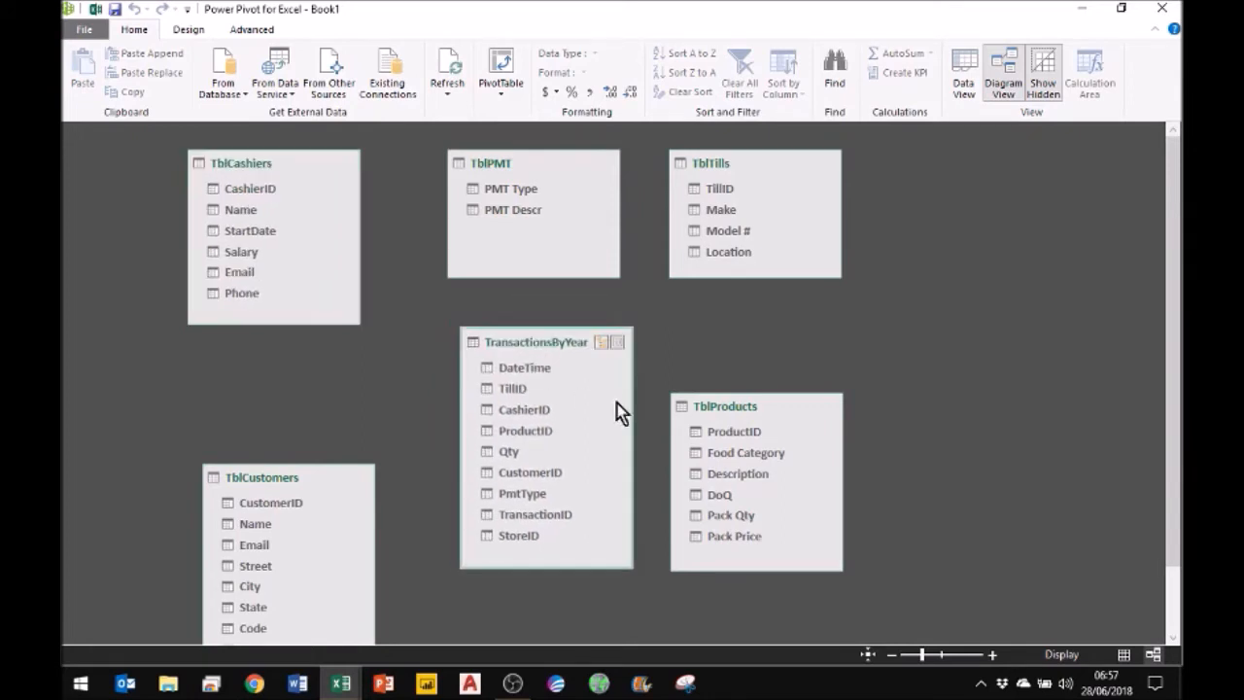
left_click_drag(728, 405, 753, 436)
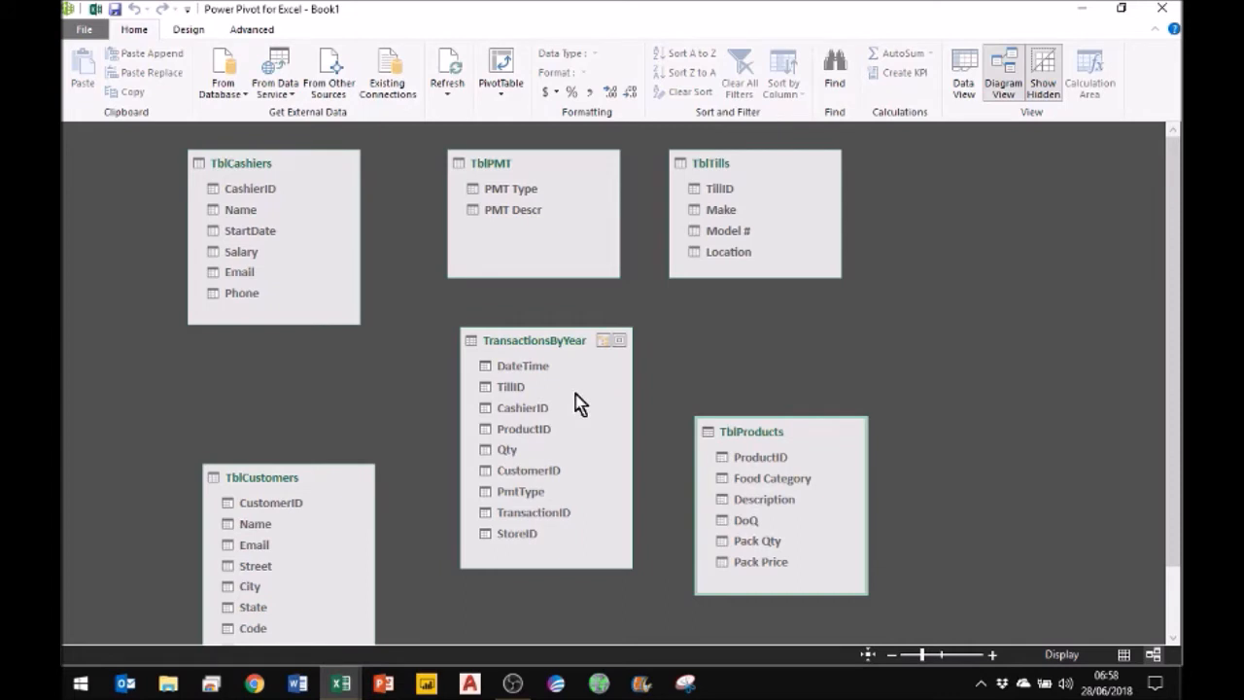
left_click_drag(541, 430, 767, 454)
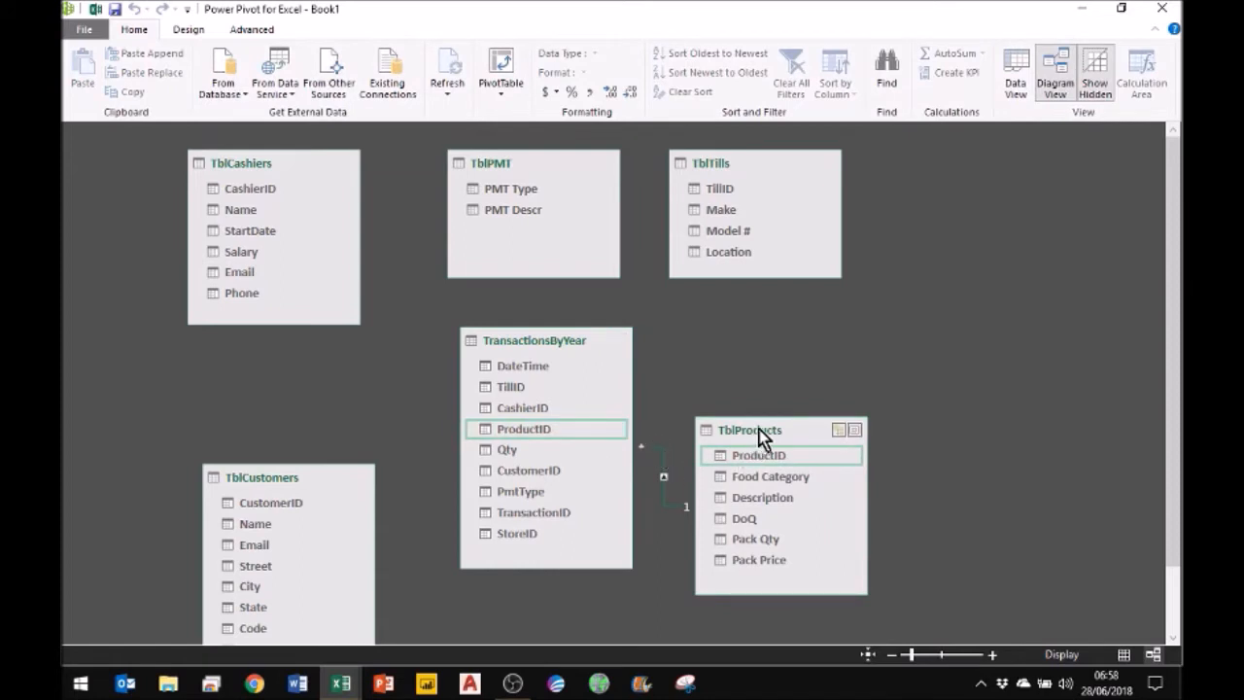
left_click_drag(761, 438, 785, 434)
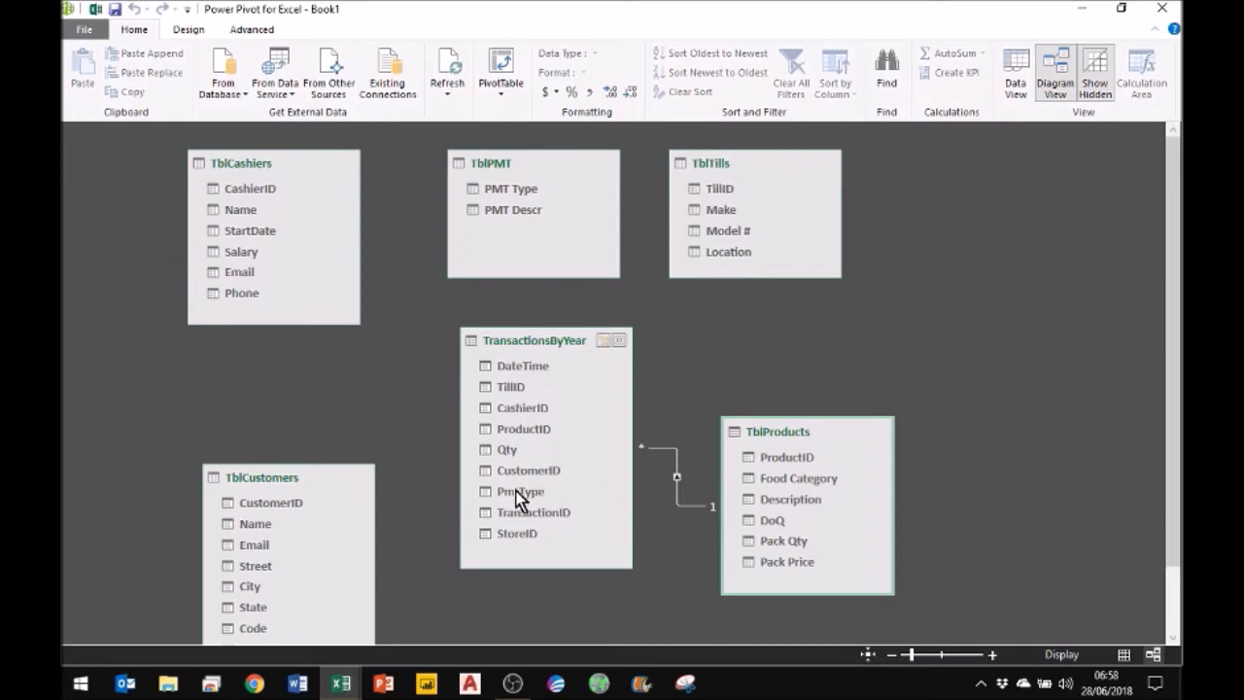
Relate TransactionsByYear to TblPMT by payment type, TblTills by TillID, TblCashiers by CashierID and TblCustomers by CustomerID
left_click_drag(518, 497, 504, 185)
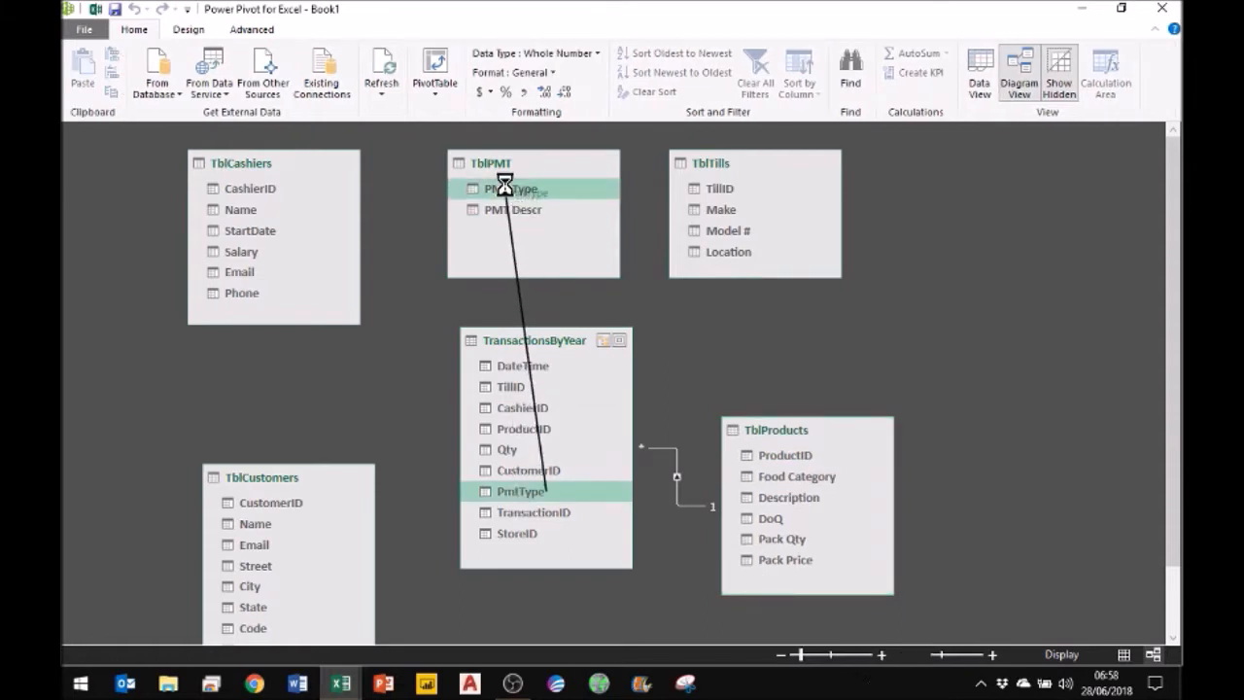
left_click_drag(512, 389, 714, 189)
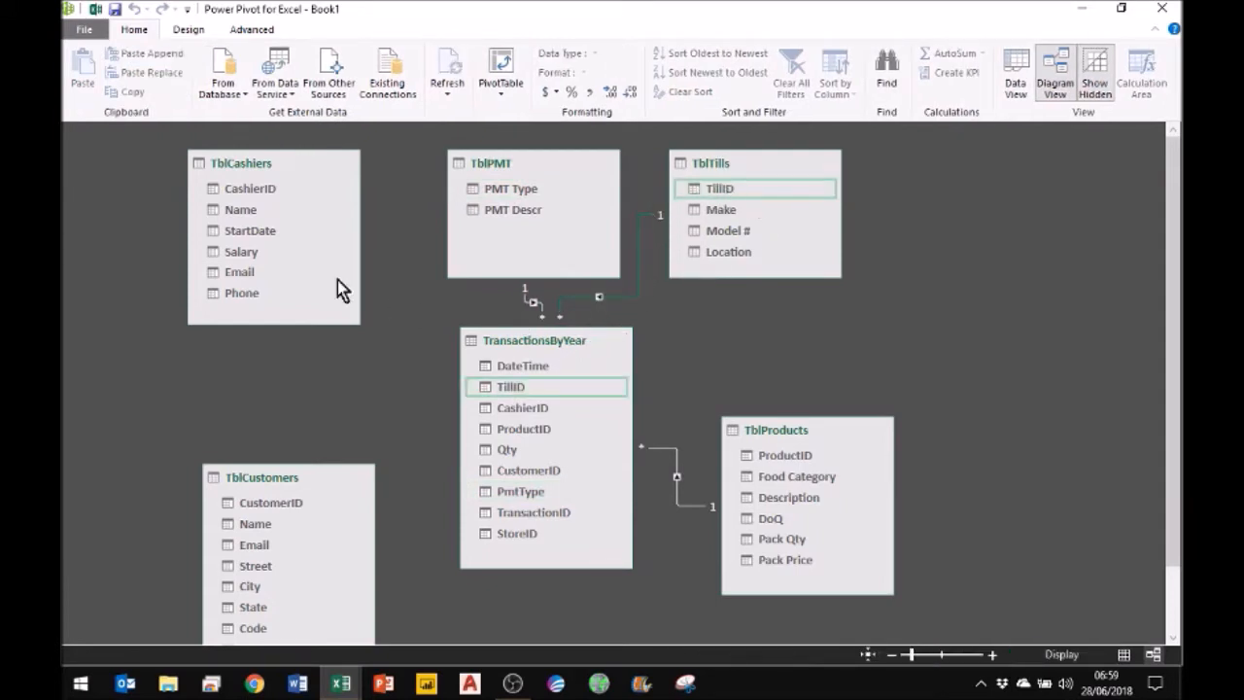
left_click_drag(250, 190, 509, 409)
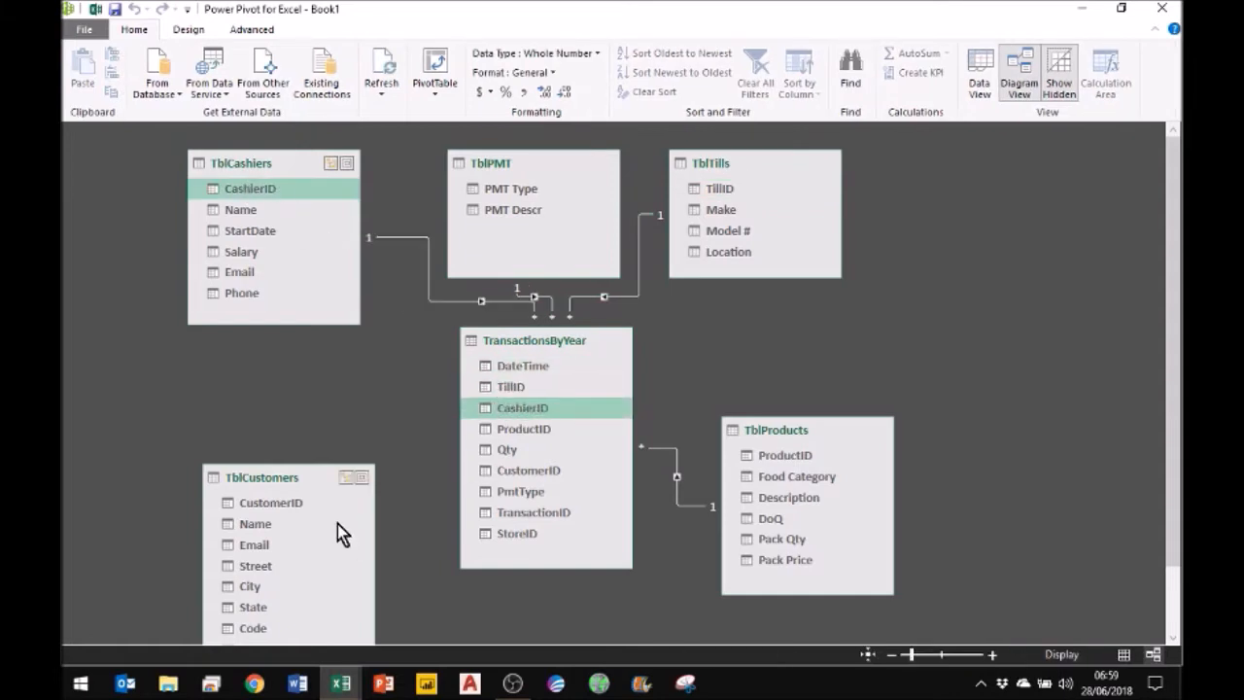
left_click_drag(275, 509, 513, 470)
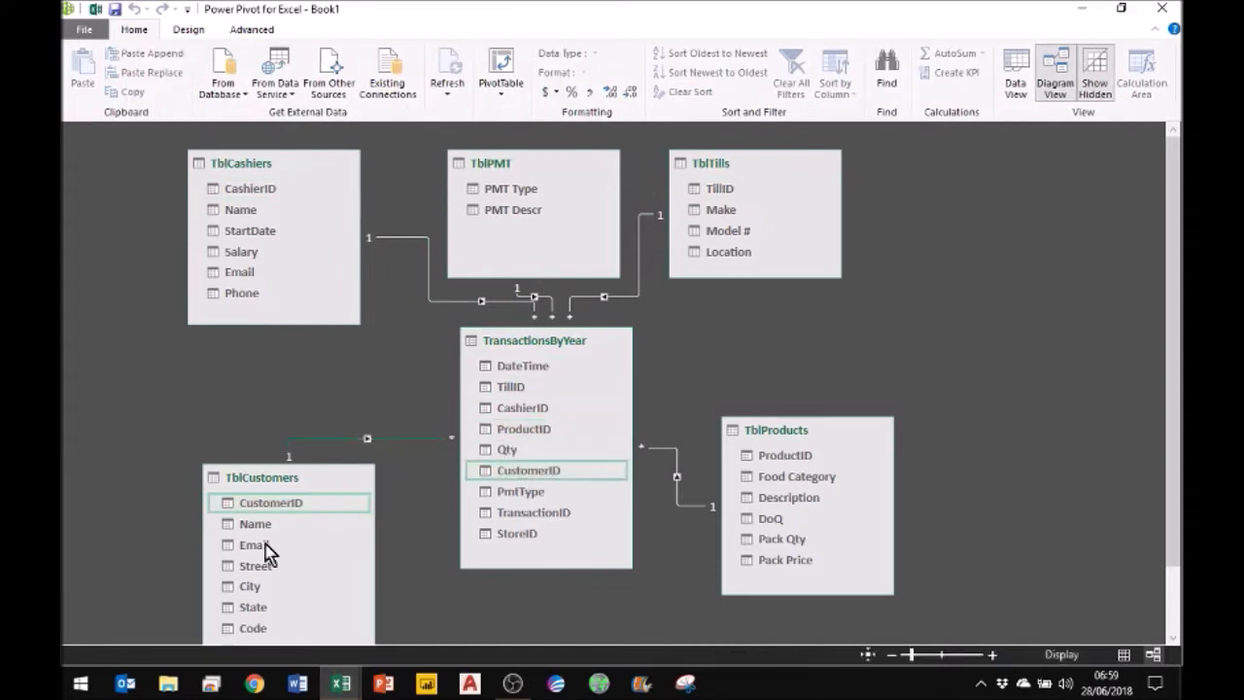
Return the model to the data view and check the relationship markers on TransactionsByYear's column headers
left_click(1026, 62)
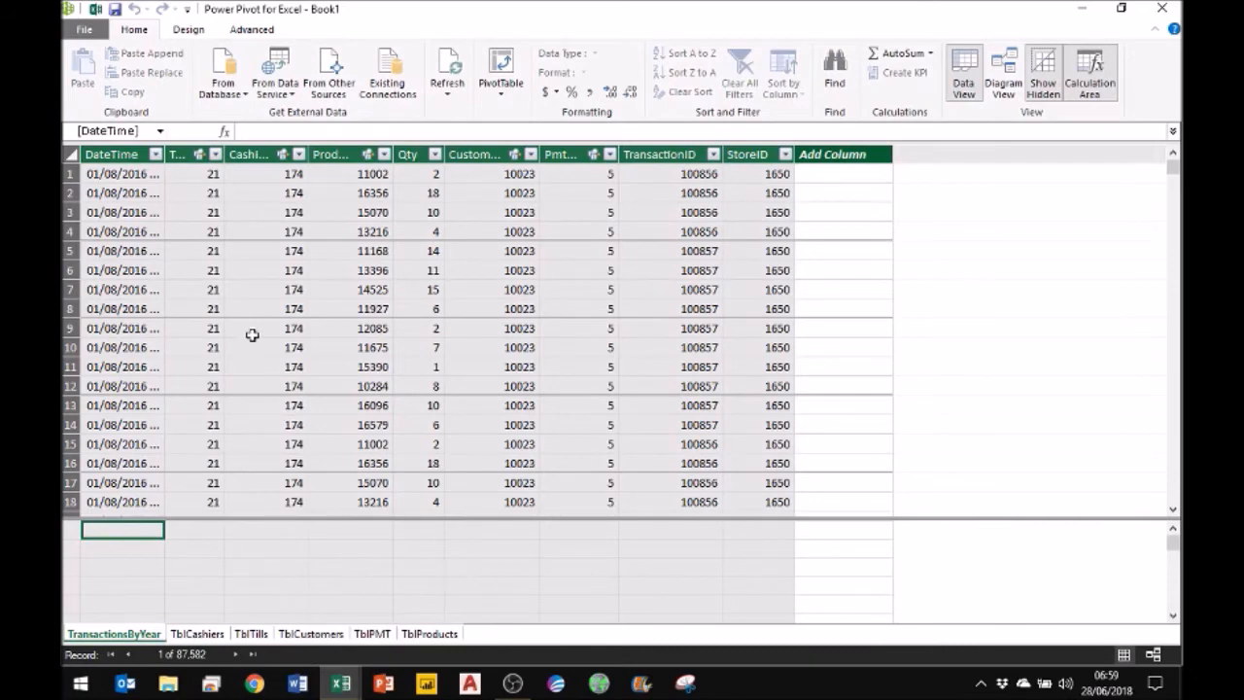
mouse_move(200, 151)
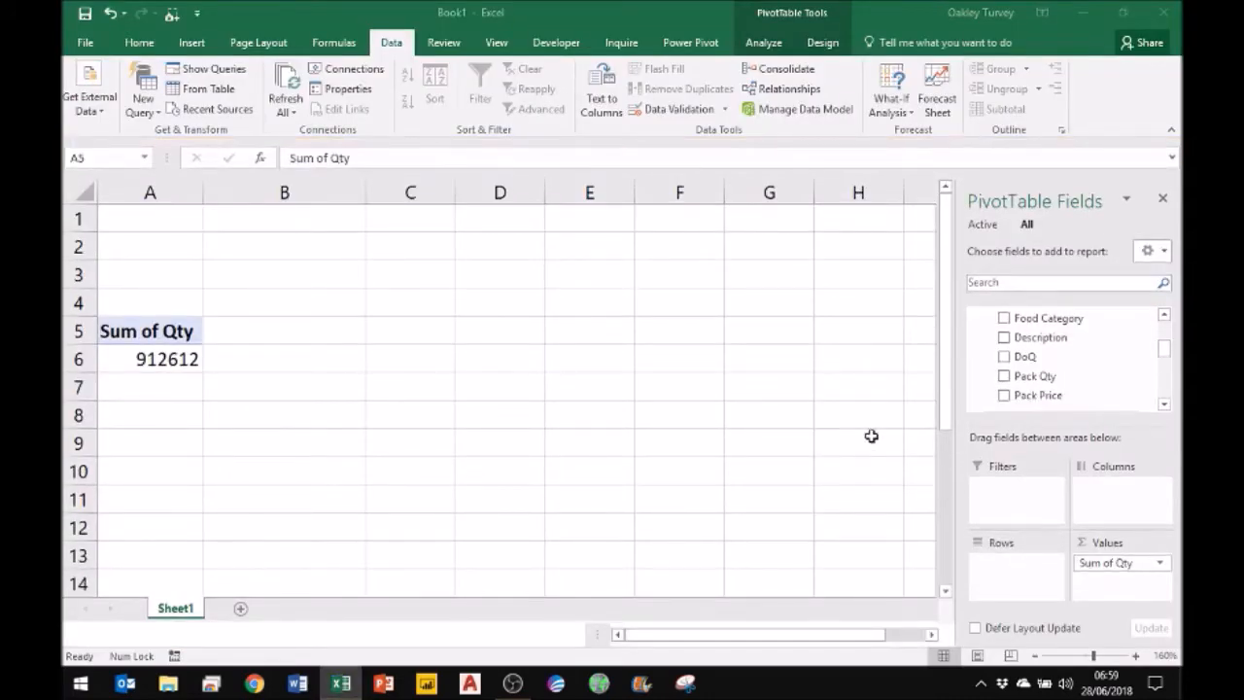
Back in the worksheet, collapse TblProducts in the field list and add Make from TblTills to the PivotTable's rows
left_click(1163, 315)
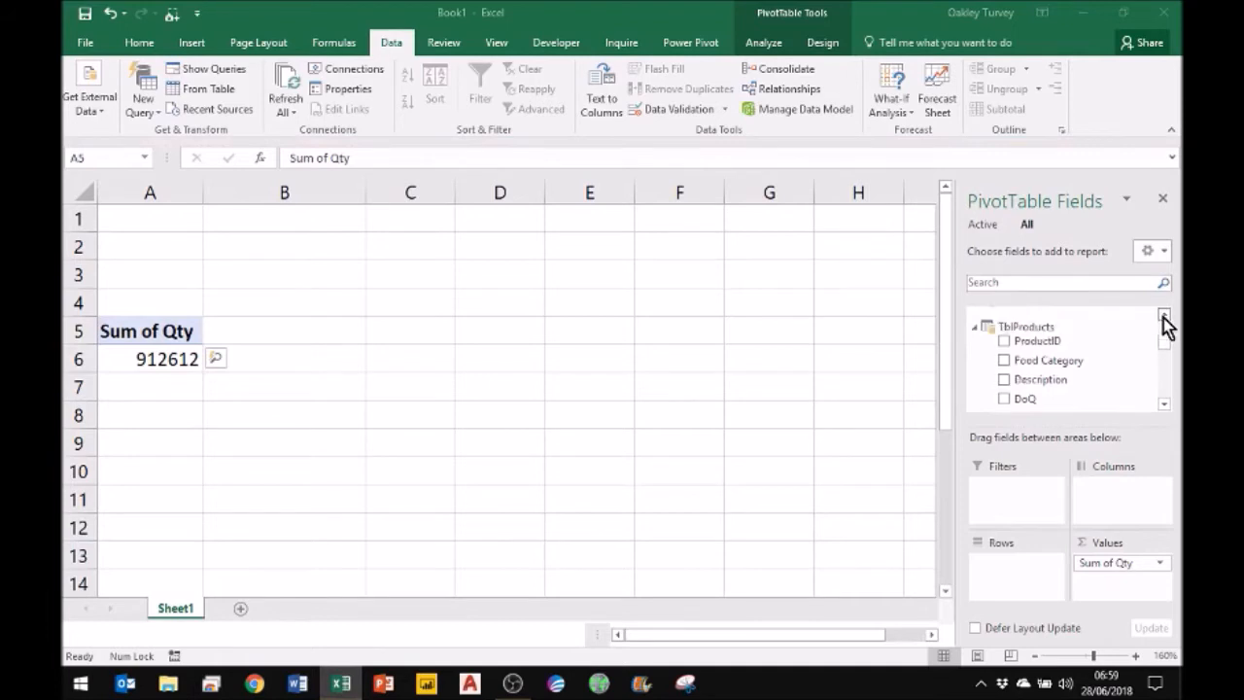
left_click(974, 327)
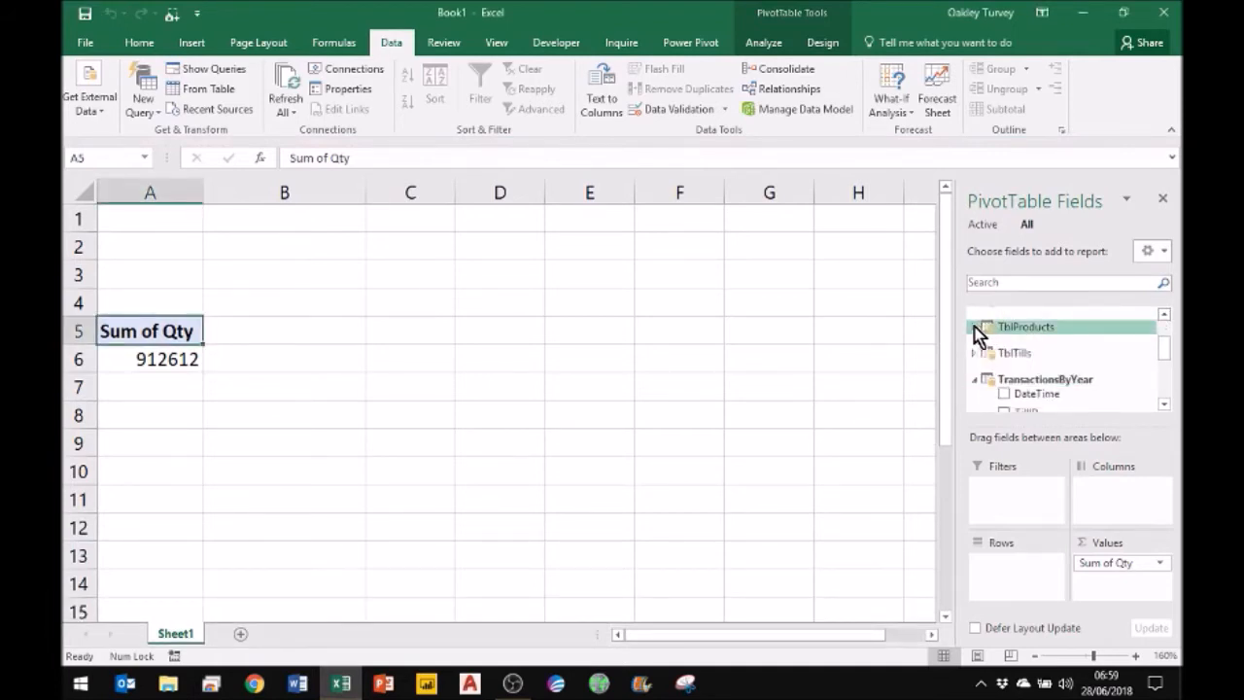
left_click(975, 328)
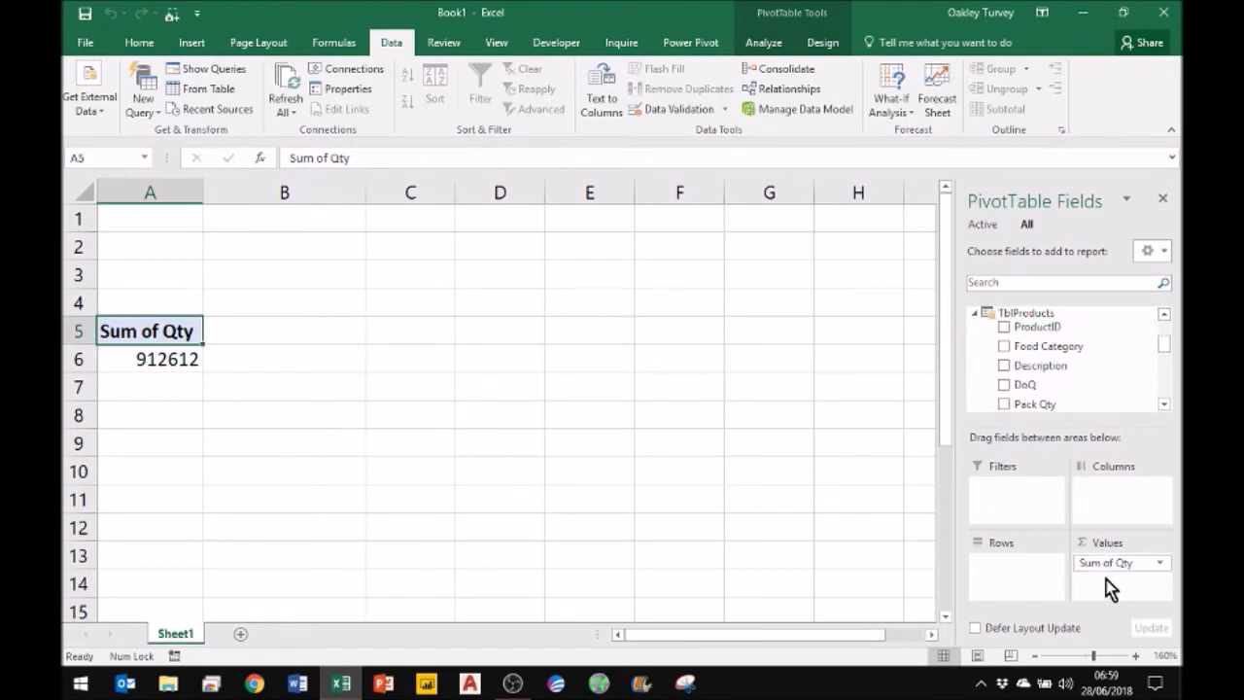
left_click(975, 316)
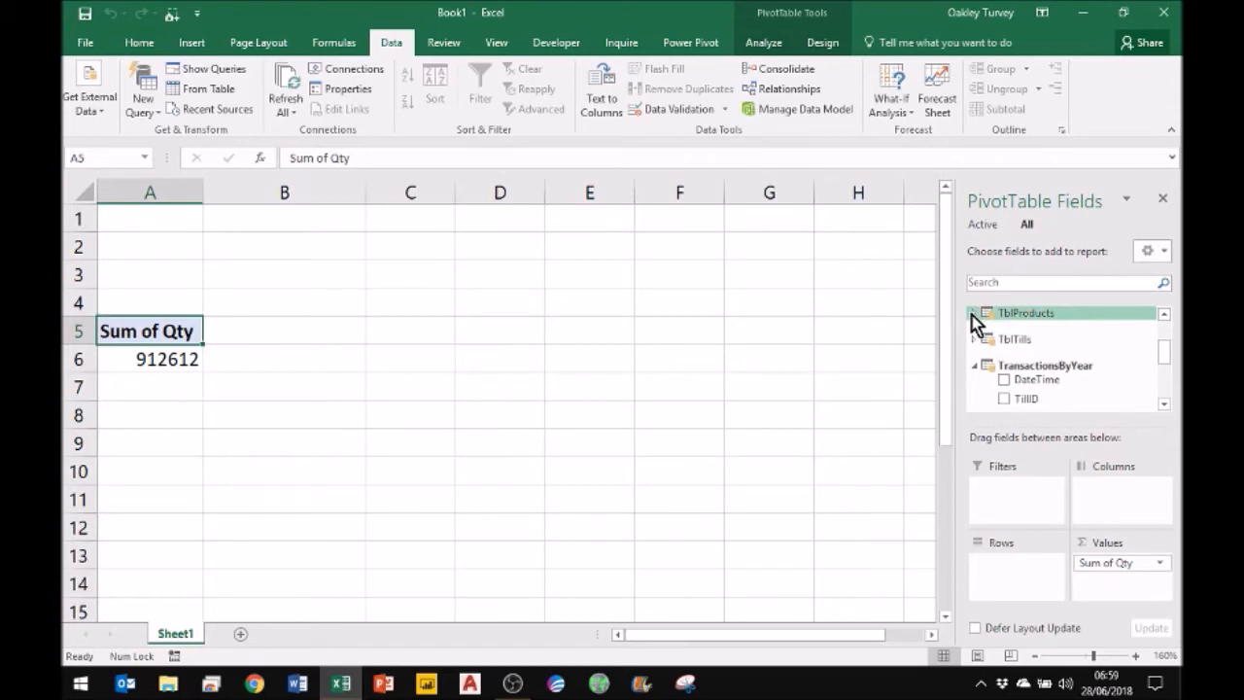
left_click(975, 339)
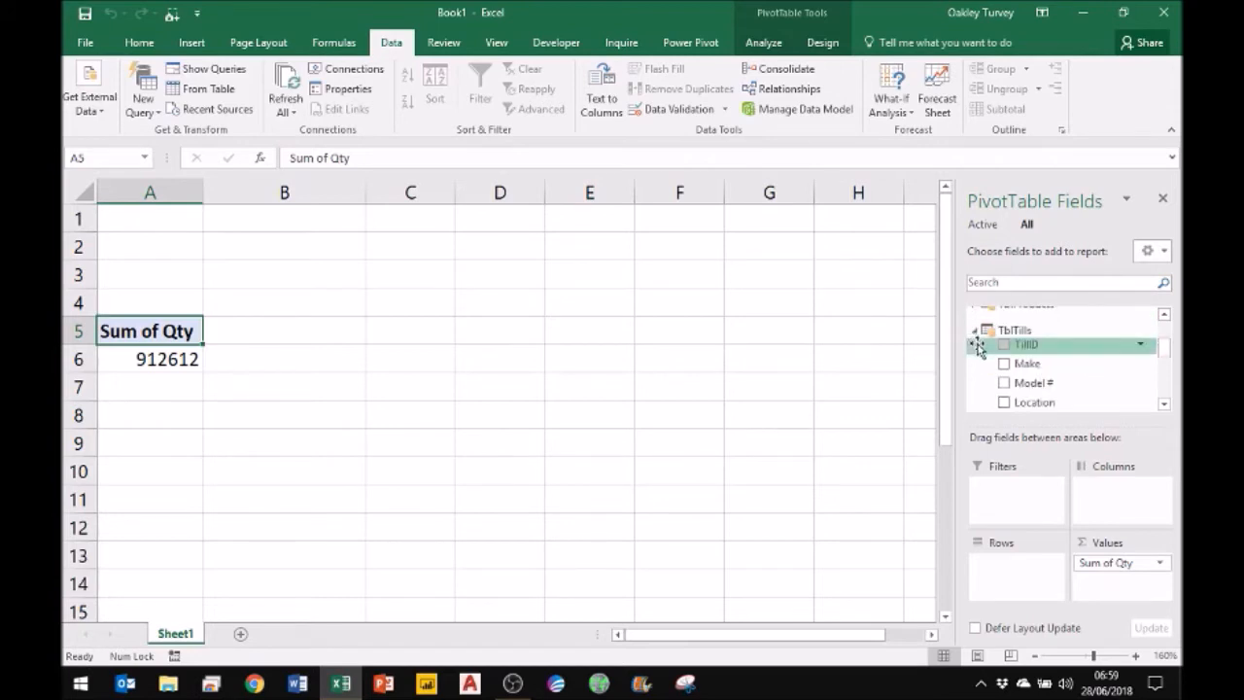
left_click_drag(1027, 366, 1004, 575)
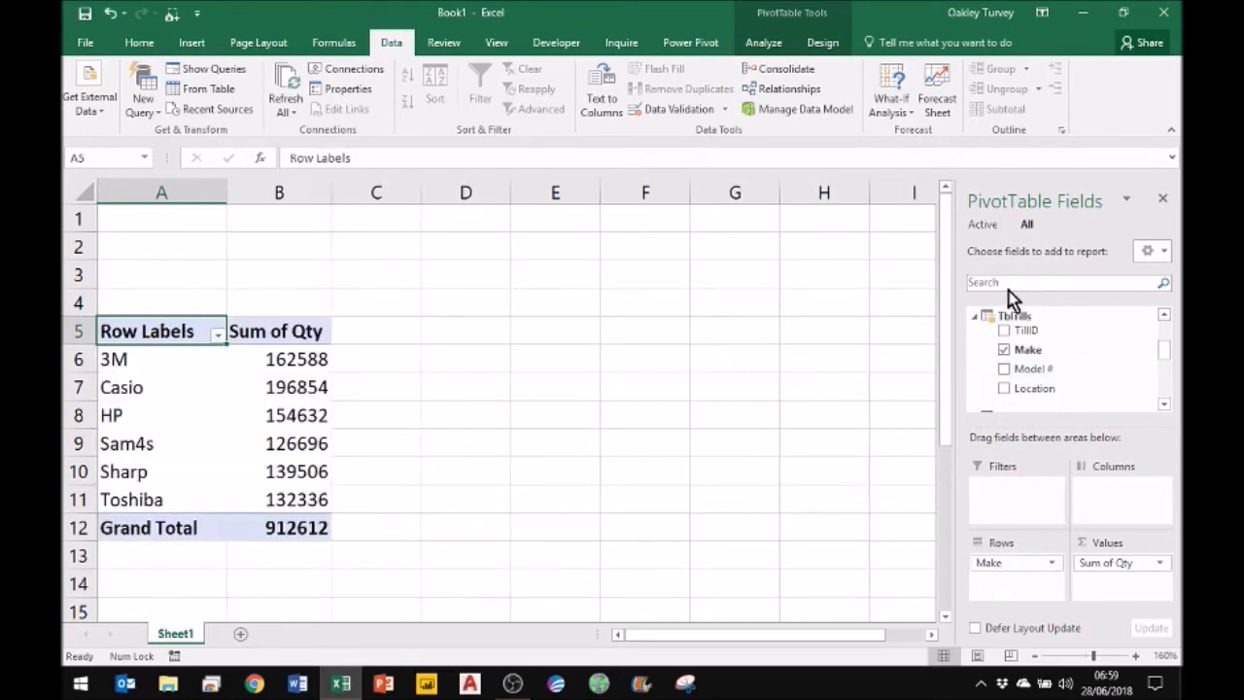
left_click(138, 359)
left_click(127, 388)
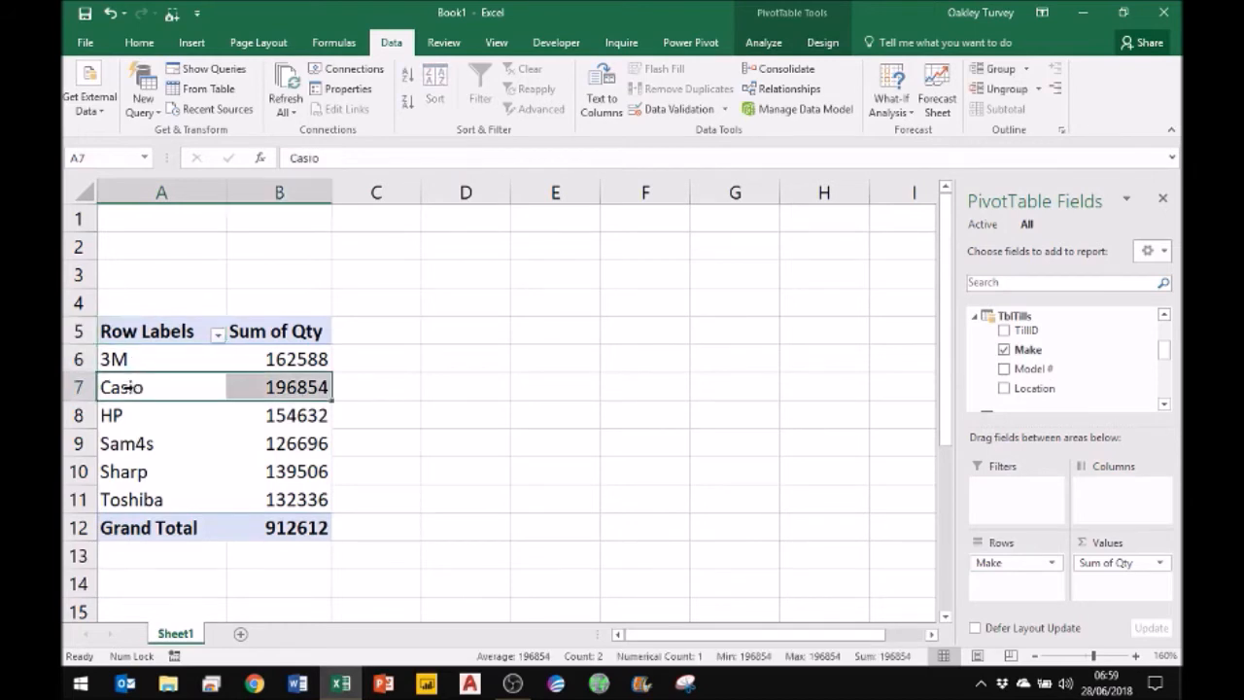
Open the data model and begin a LineTotal calculated column in TransactionsByYear, using the Qty column as the first factor
left_click(281, 388)
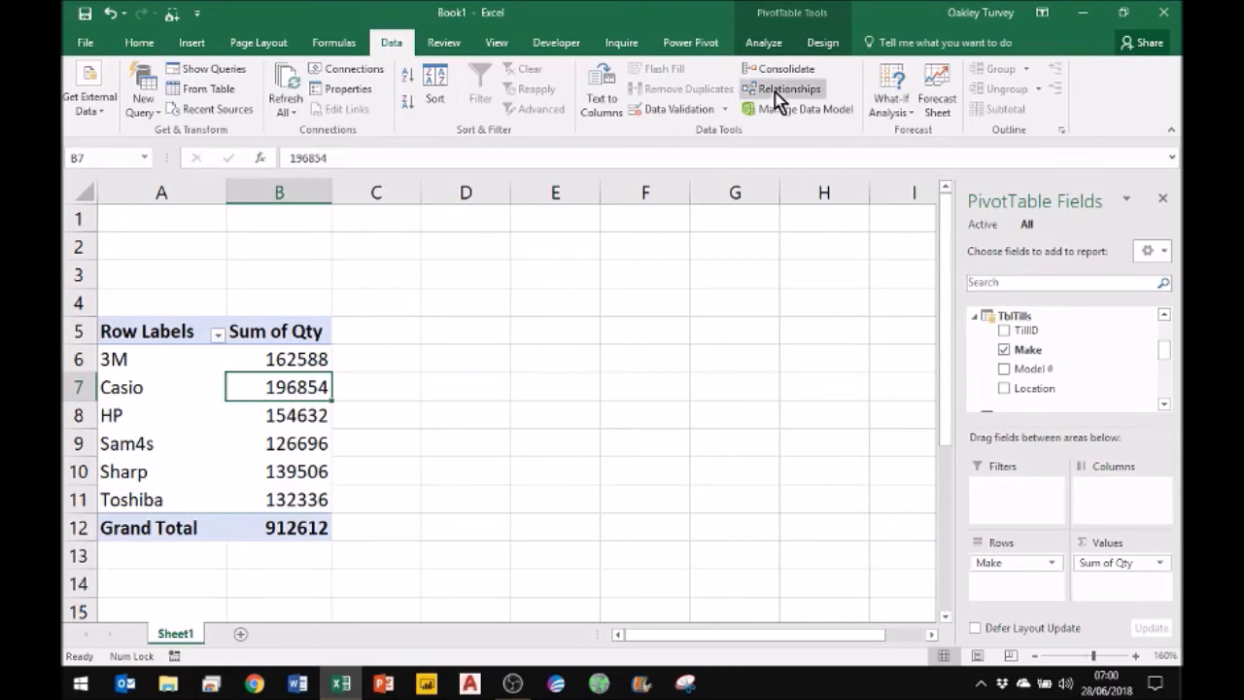
left_click(797, 109)
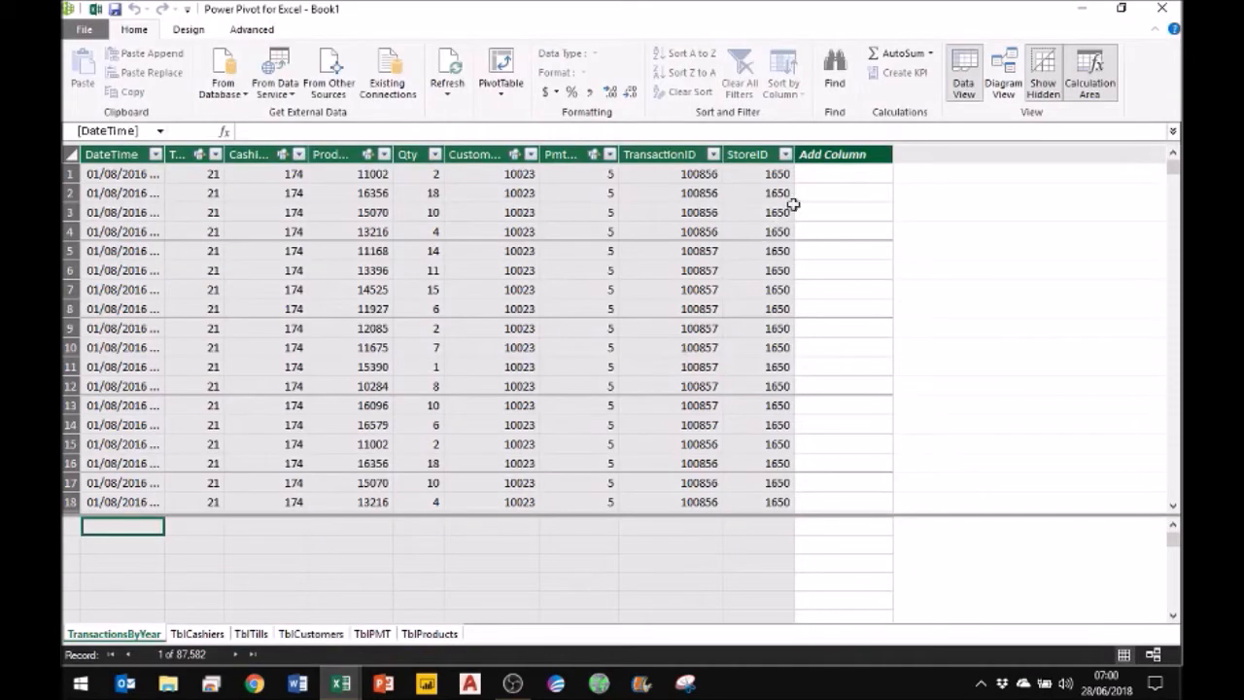
left_click(844, 153)
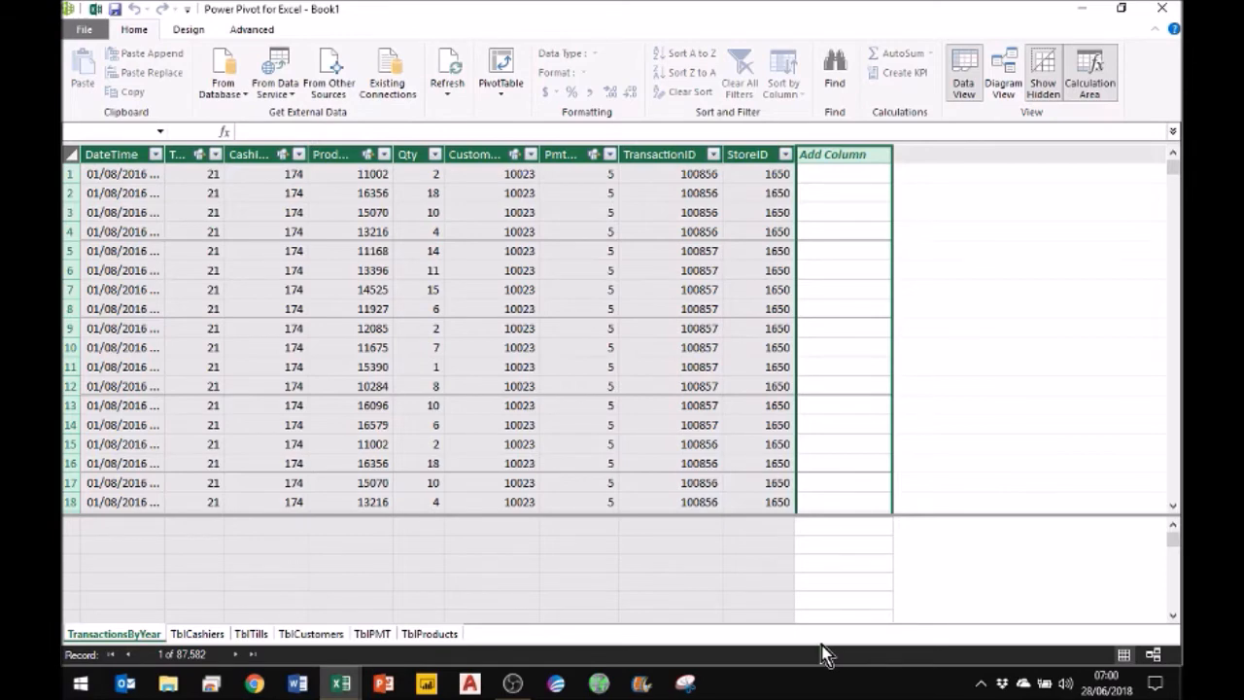
type("LineTotal:=")
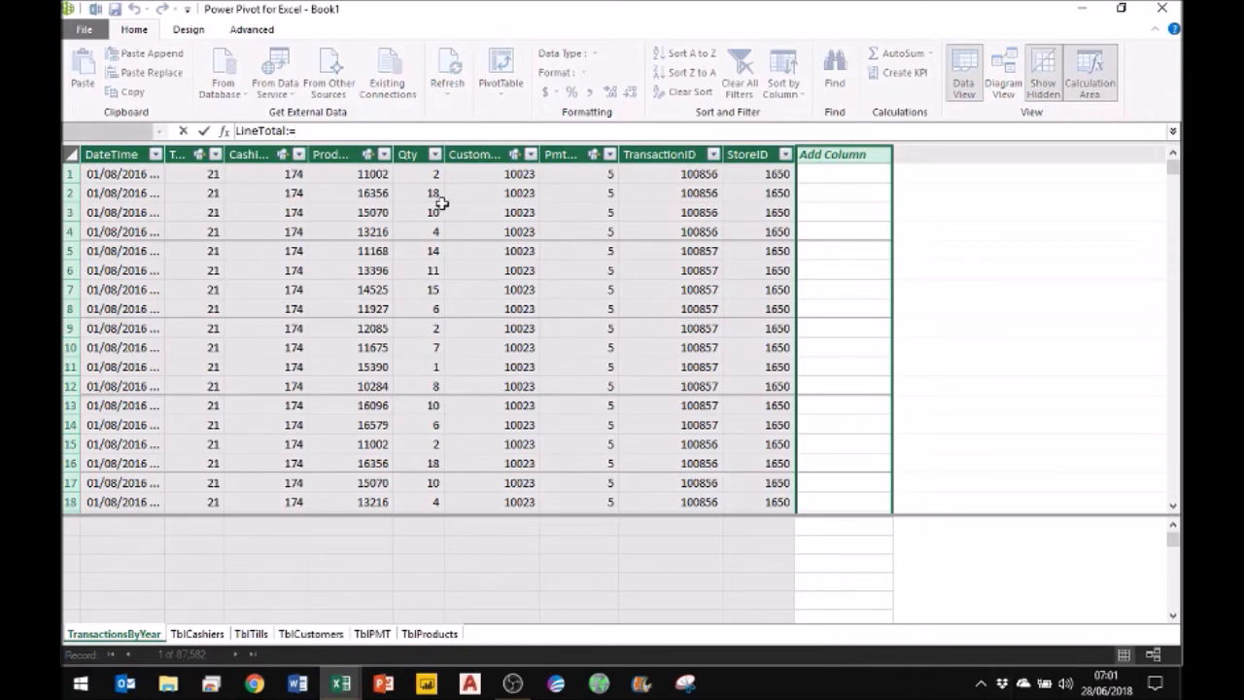
left_click(420, 156)
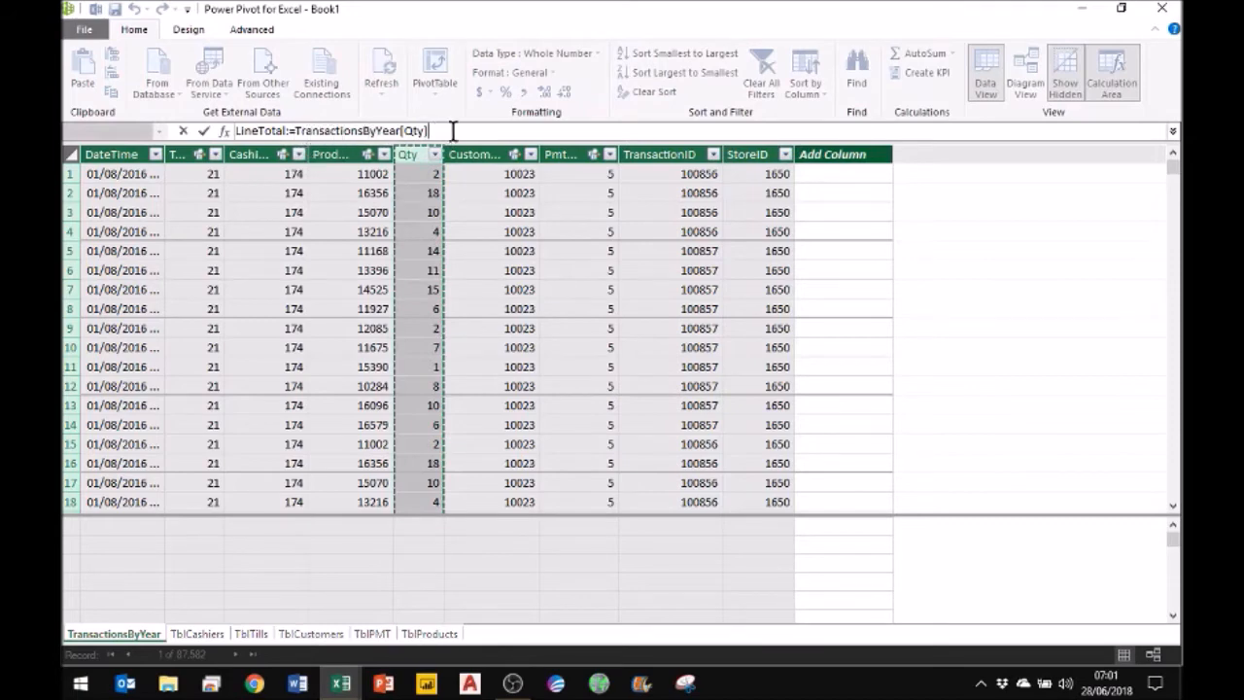
key("Return")
type("*")
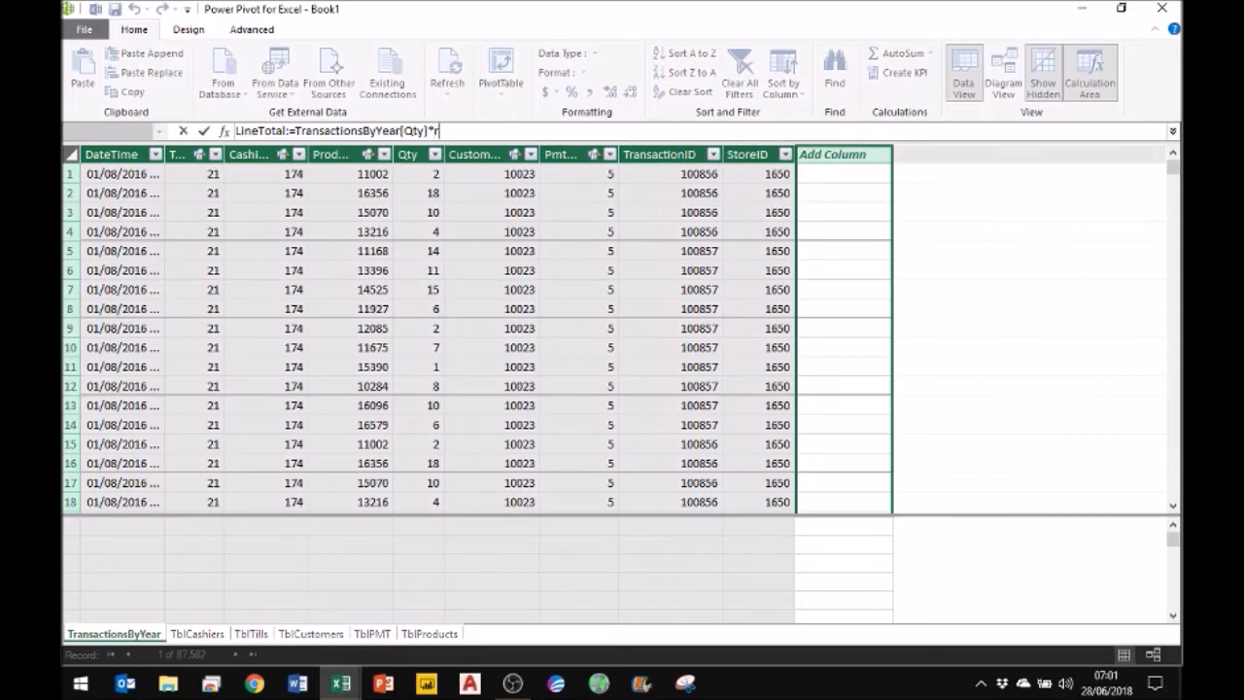
Complete the LineTotal formula by multiplying the quantity by RELATED(TblProducts[Pack Price])
type("relat")
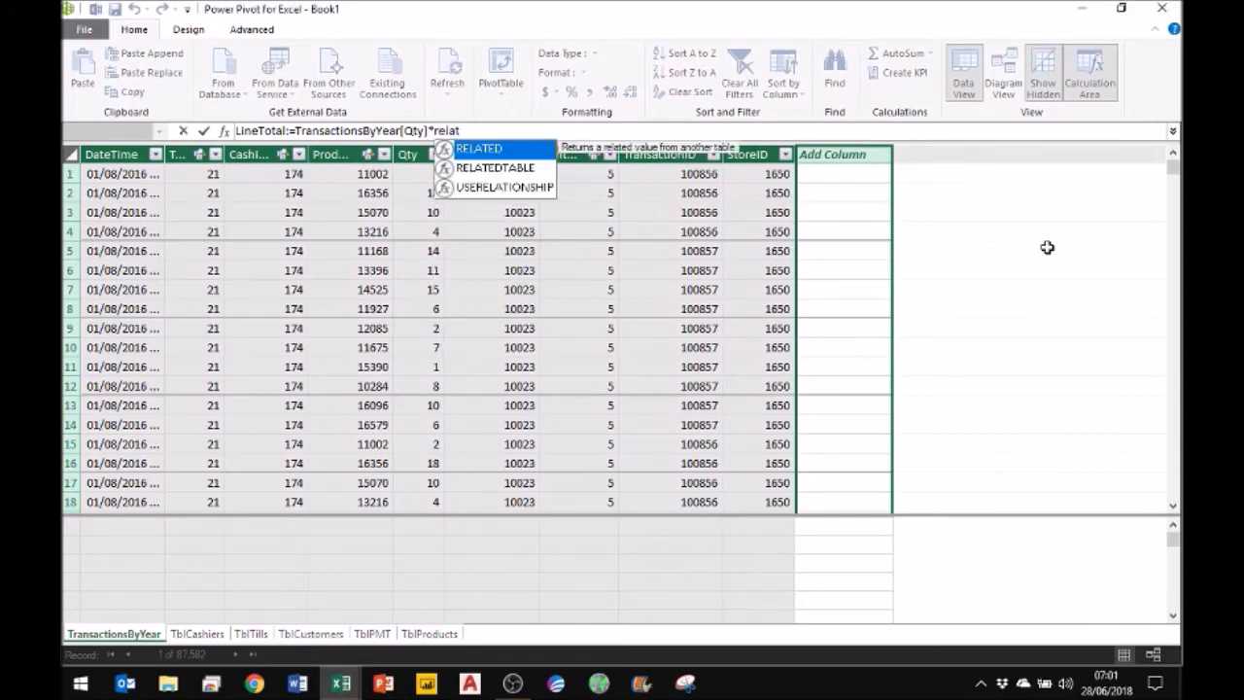
key("Tab")
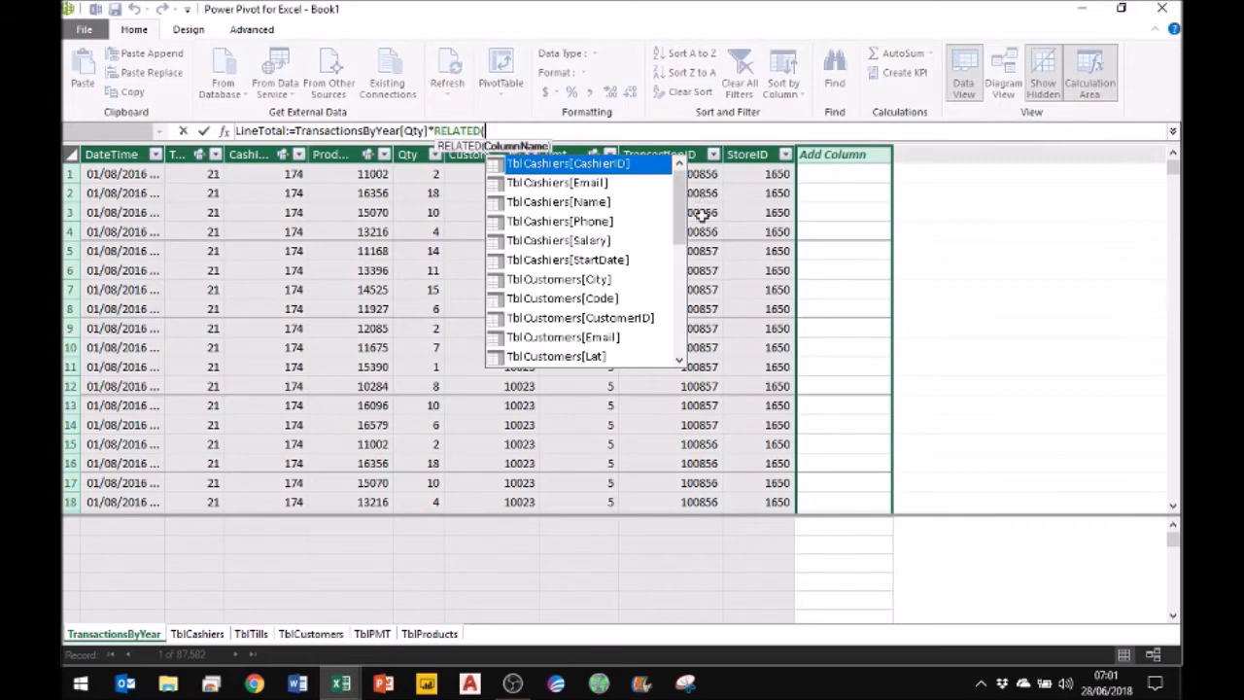
left_click_drag(684, 237, 683, 340)
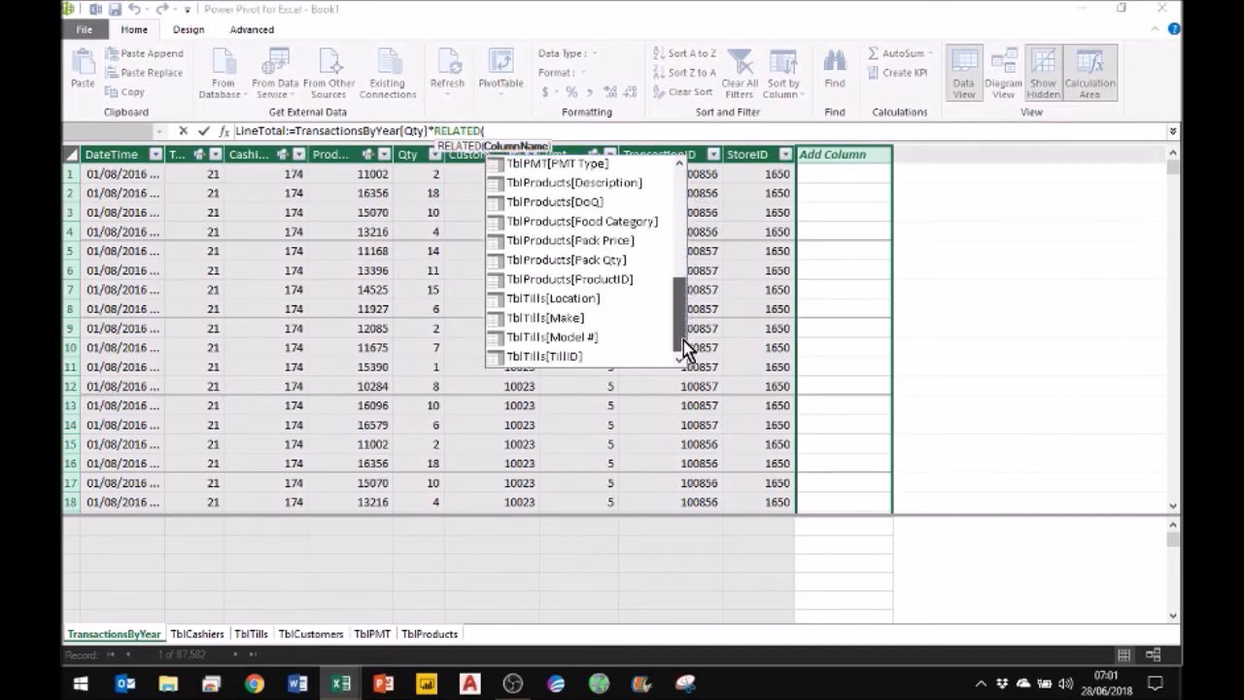
double_click(588, 263)
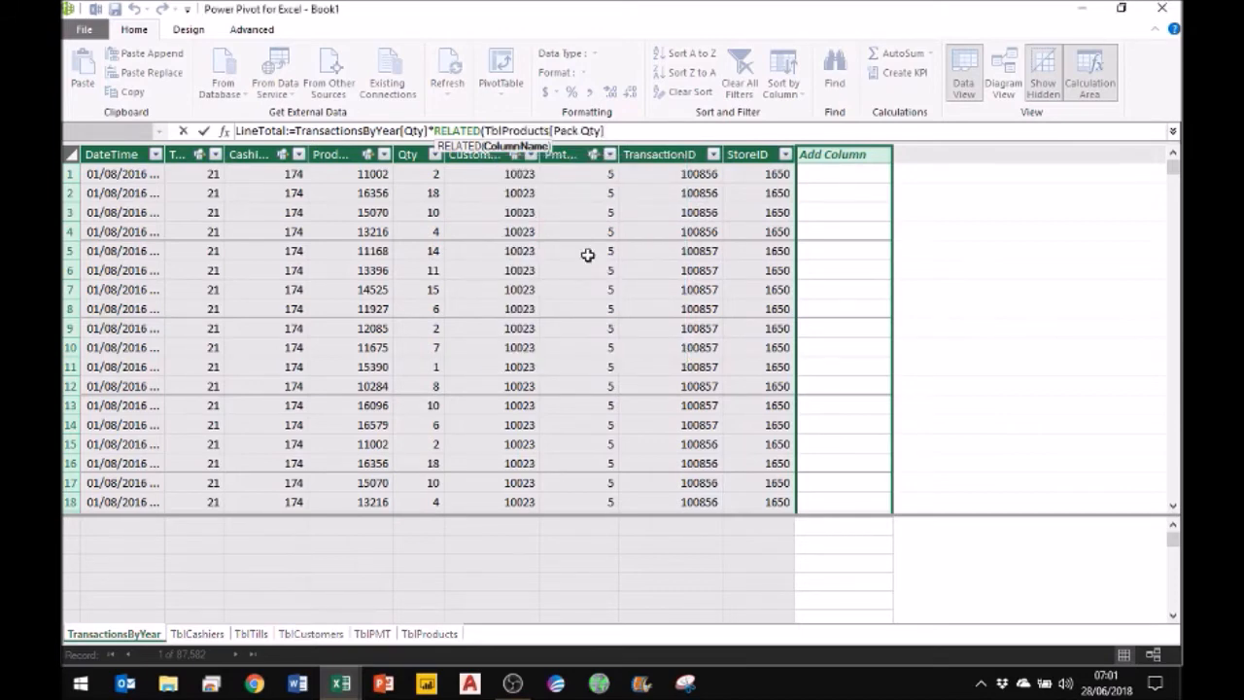
left_click(628, 136)
key("BackSpace")
key("BackSpace")
key("BackSpace")
key("BackSpace")
double_click(602, 166)
type(")")
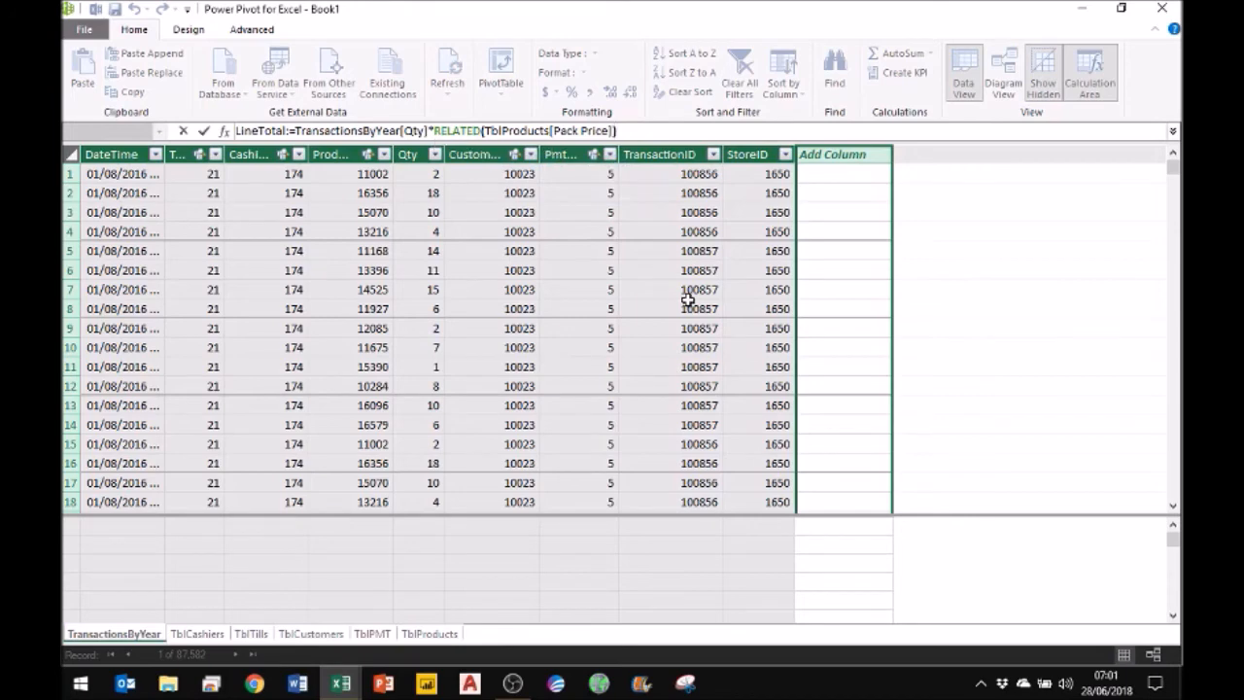
key("Return")
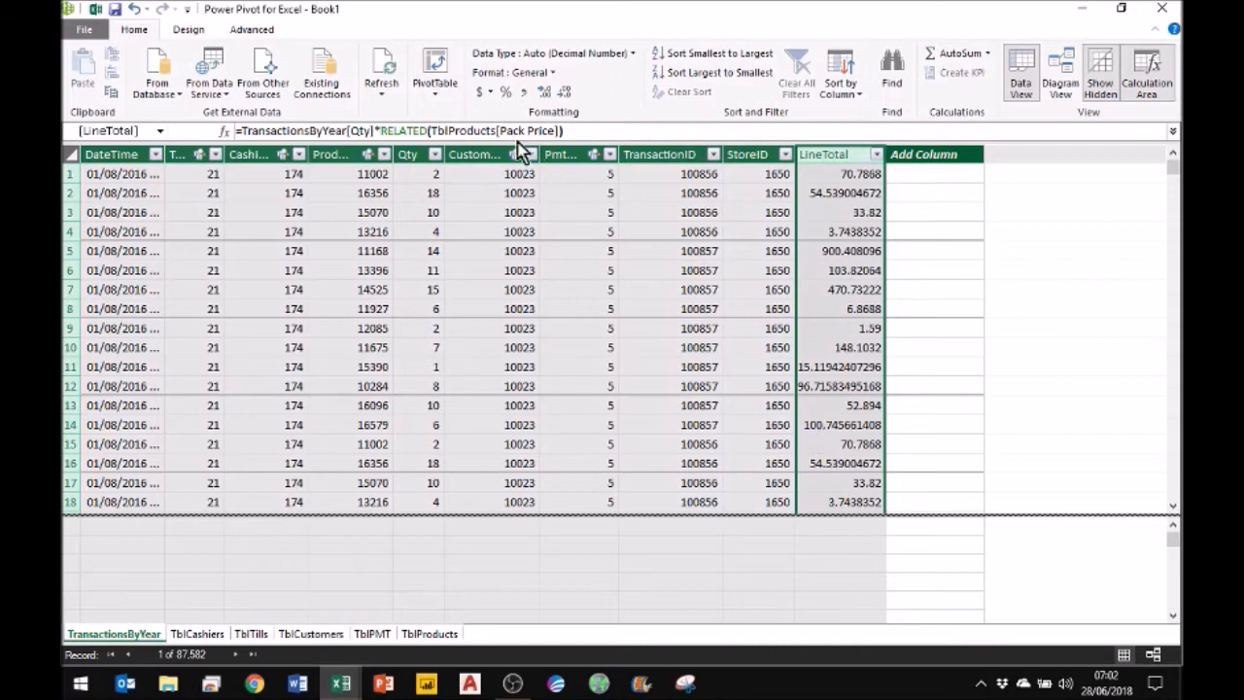
Format the LineTotal column as £ English (United Kingdom) currency and return to the worksheet
left_click(489, 91)
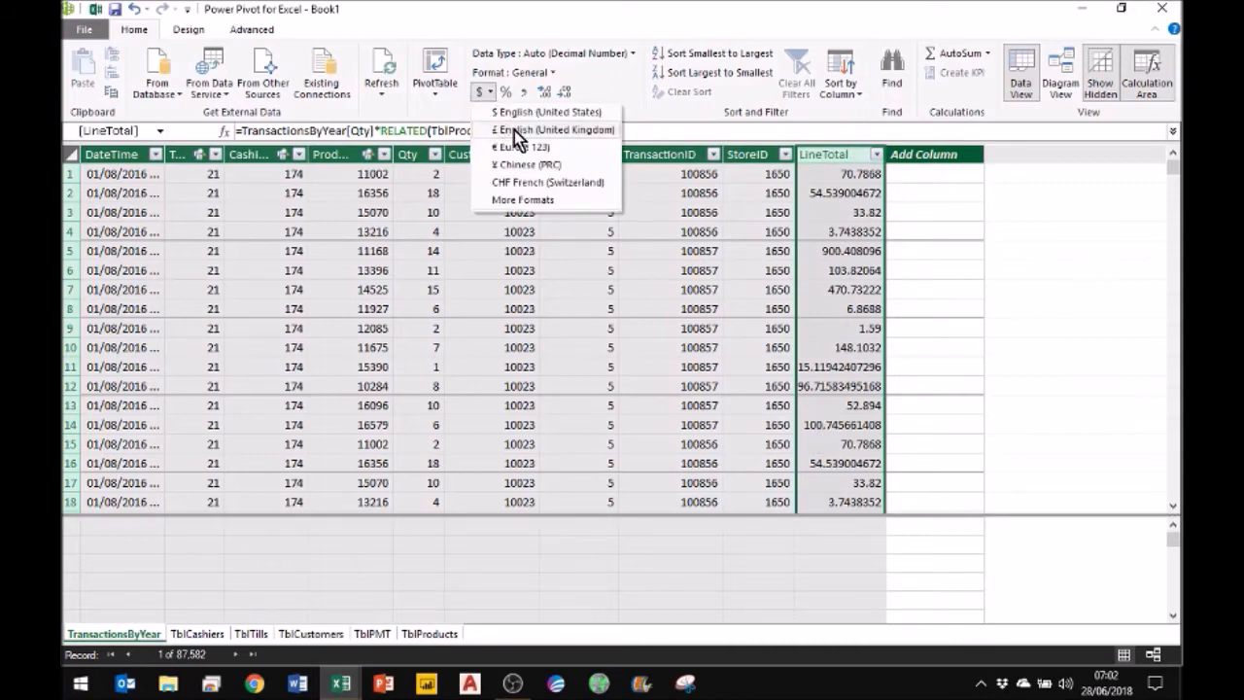
left_click(514, 130)
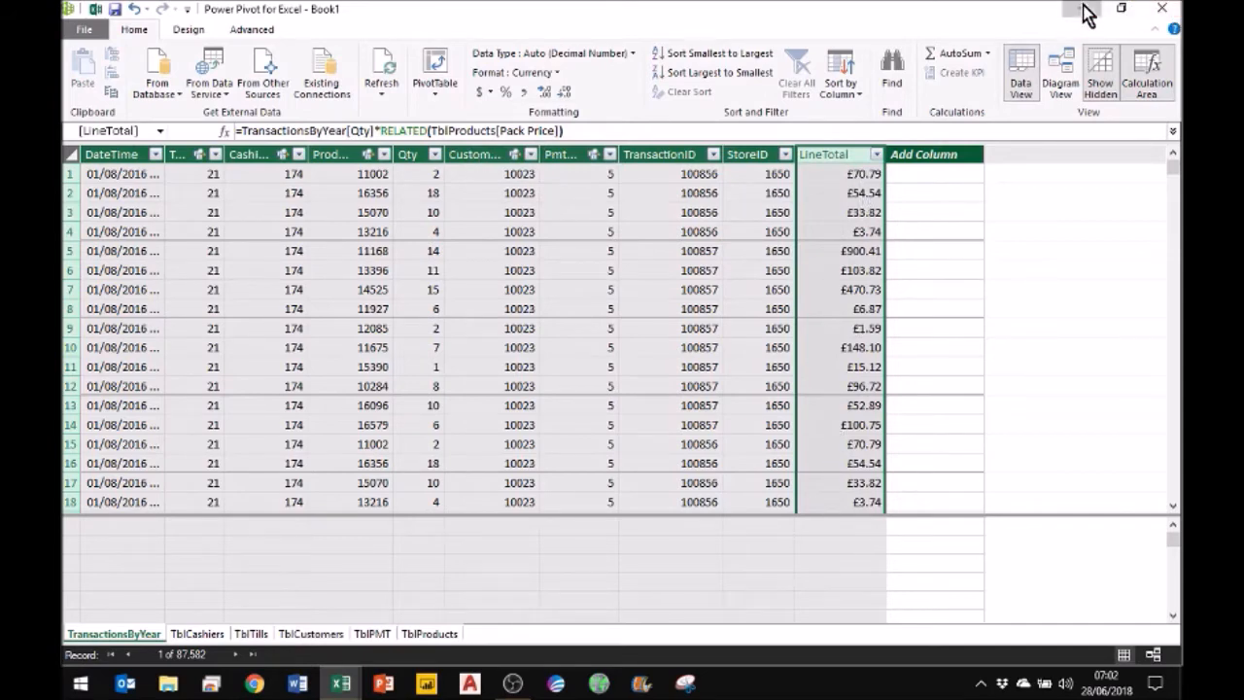
left_click(1166, 12)
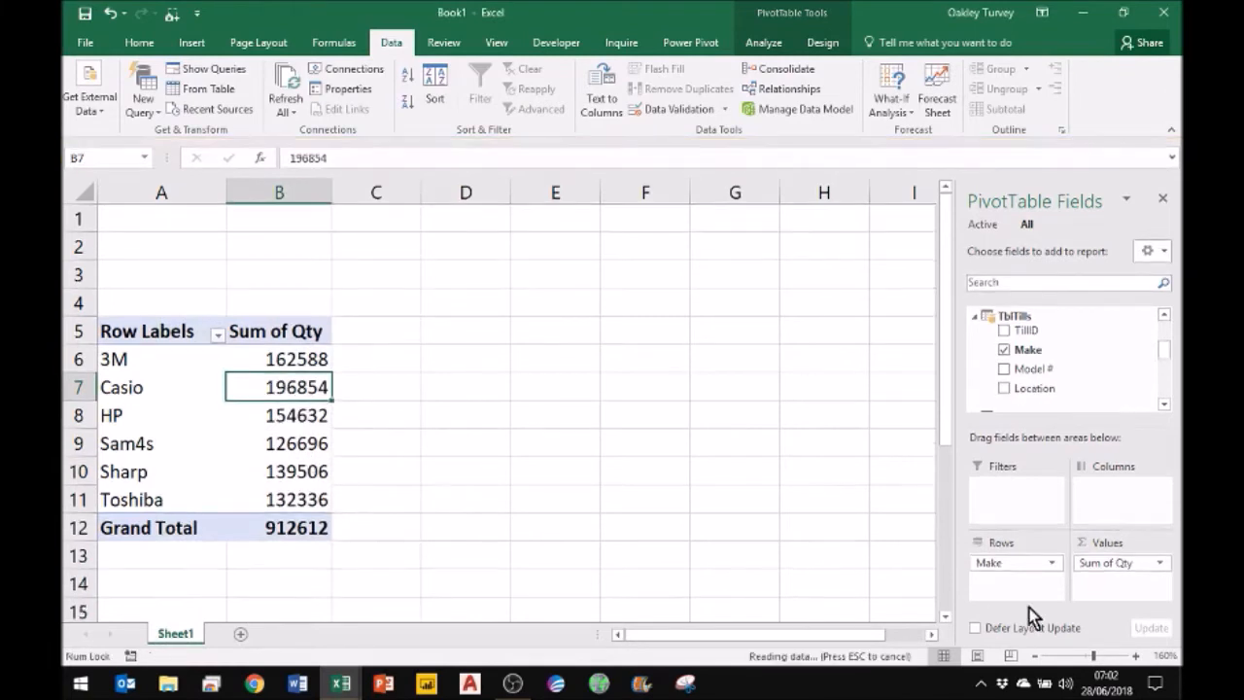
Collapse TblTills in the field list and add LineTotal from TransactionsByYear to the PivotTable's values
left_click(973, 316)
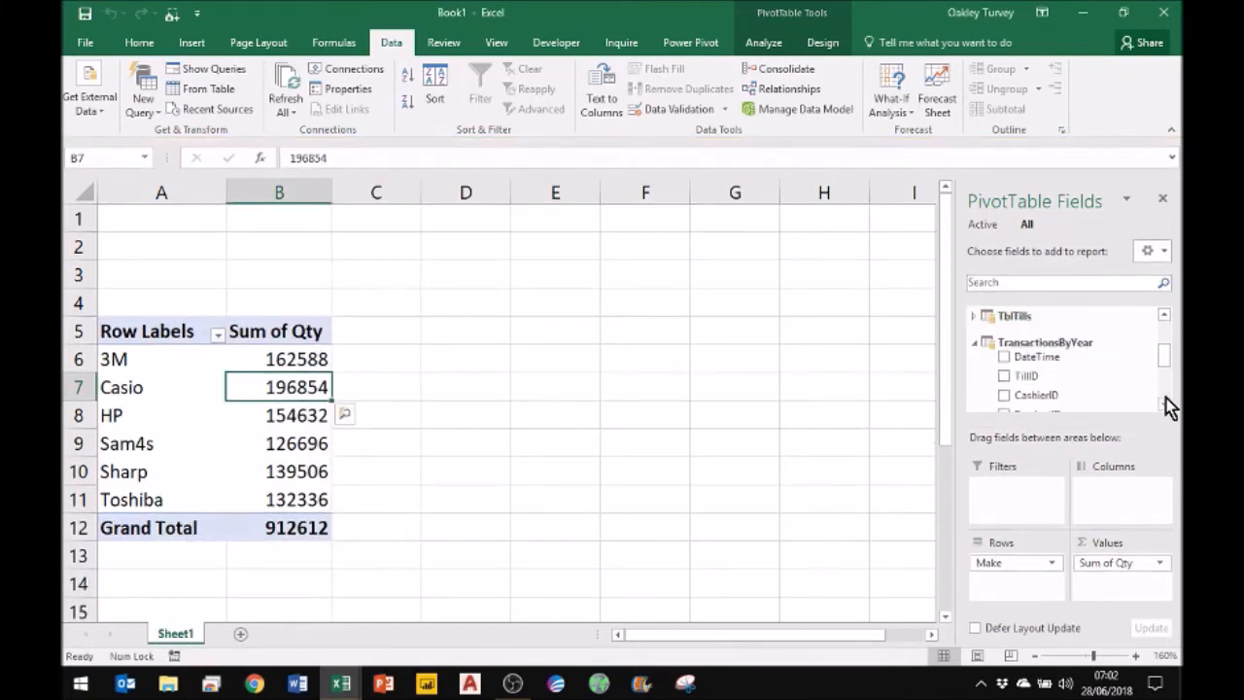
left_click(1165, 404)
left_click(1165, 405)
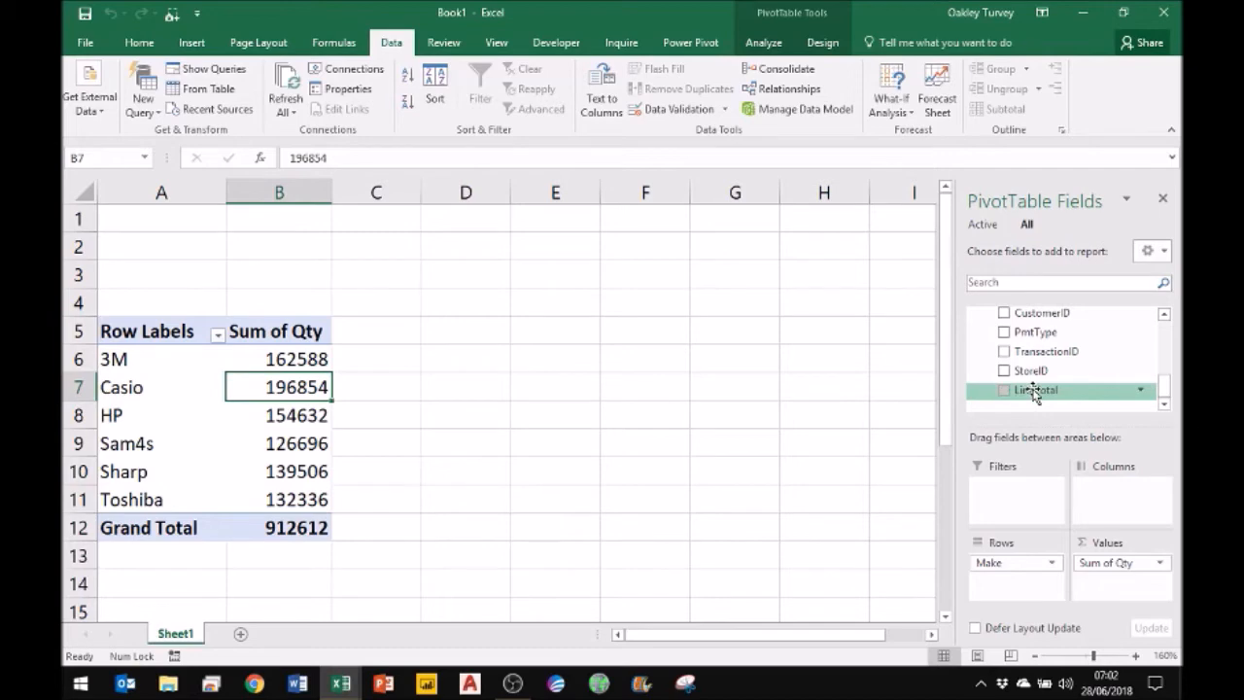
left_click_drag(1034, 390, 1110, 581)
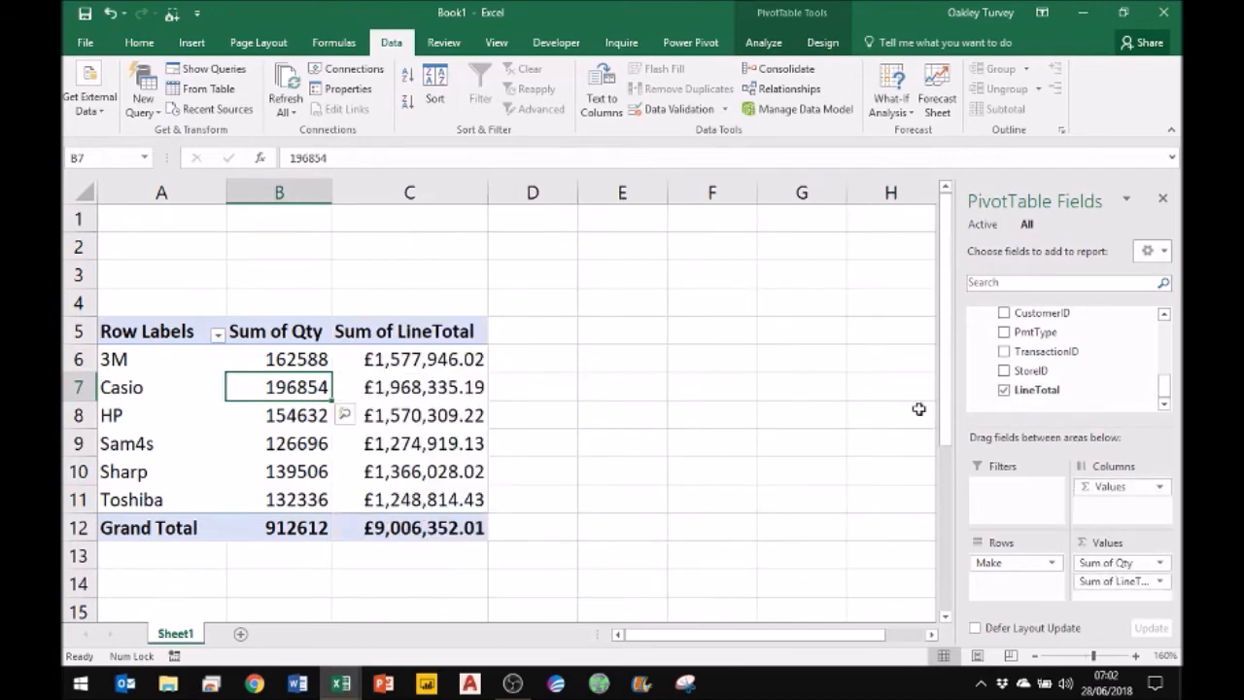
mouse_move(405, 360)
mouse_move(277, 358)
mouse_move(270, 452)
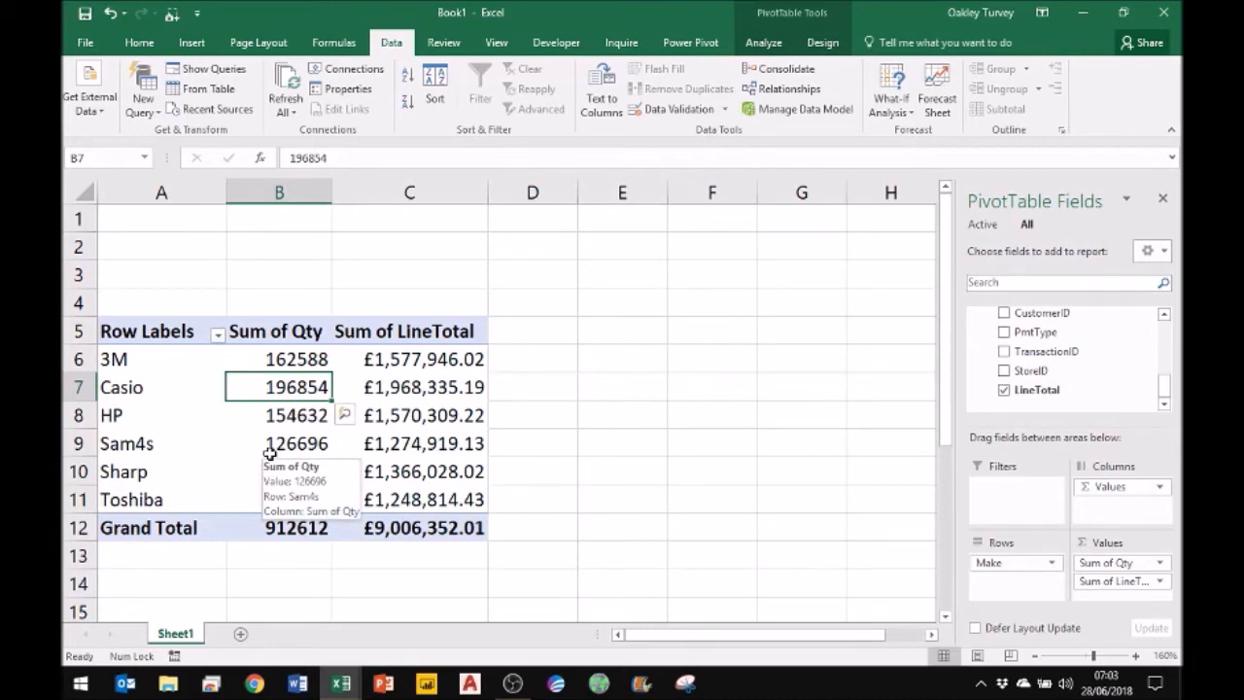
Reopen the data model and start a new calculated column named LengthOfEmploy in TblCashiers
left_click(786, 109)
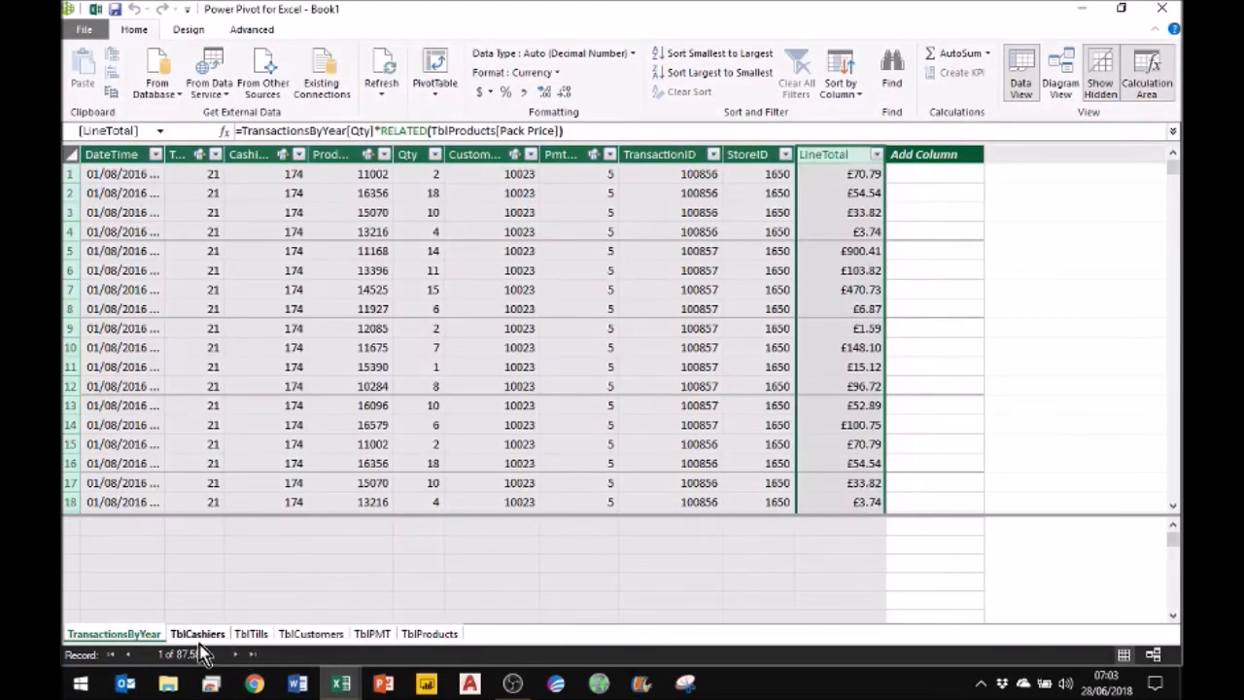
left_click(198, 634)
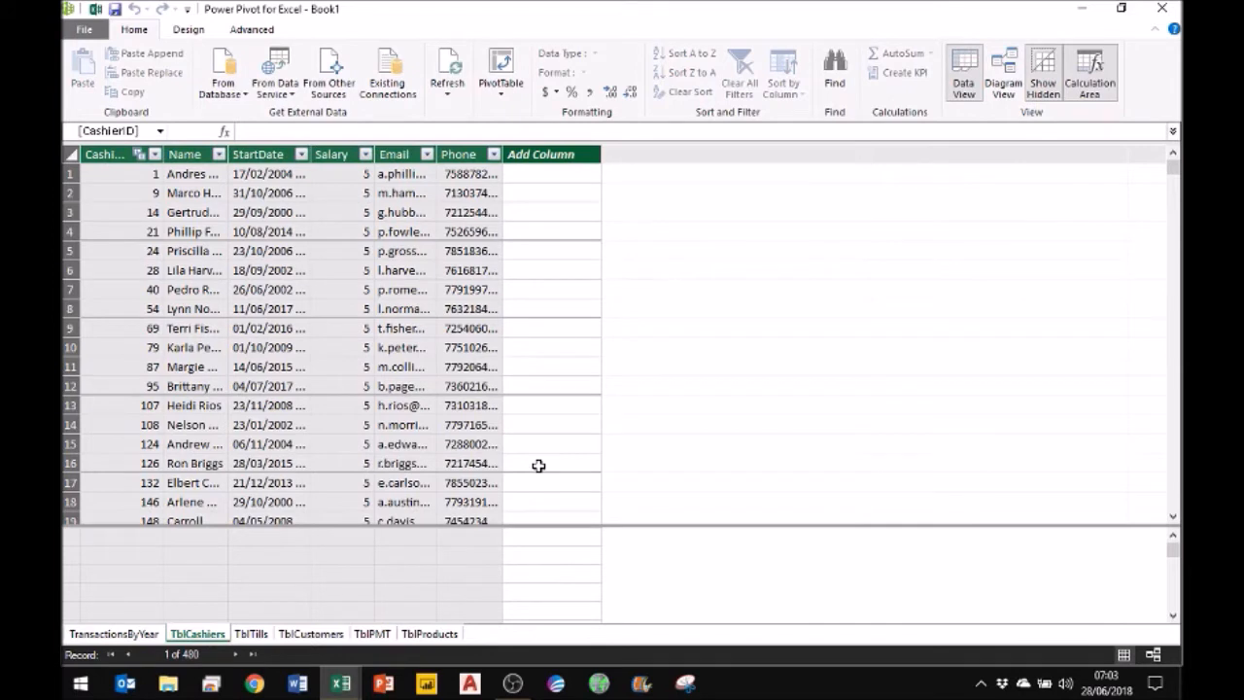
left_click(565, 153)
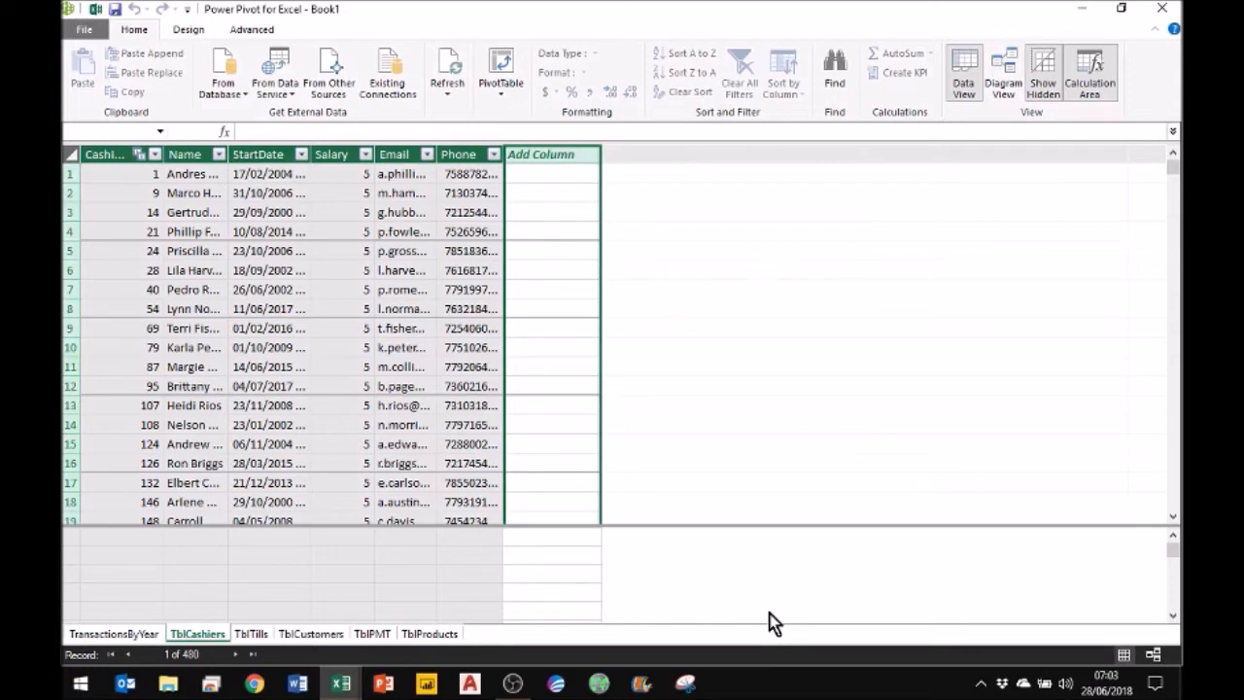
type("Legth")
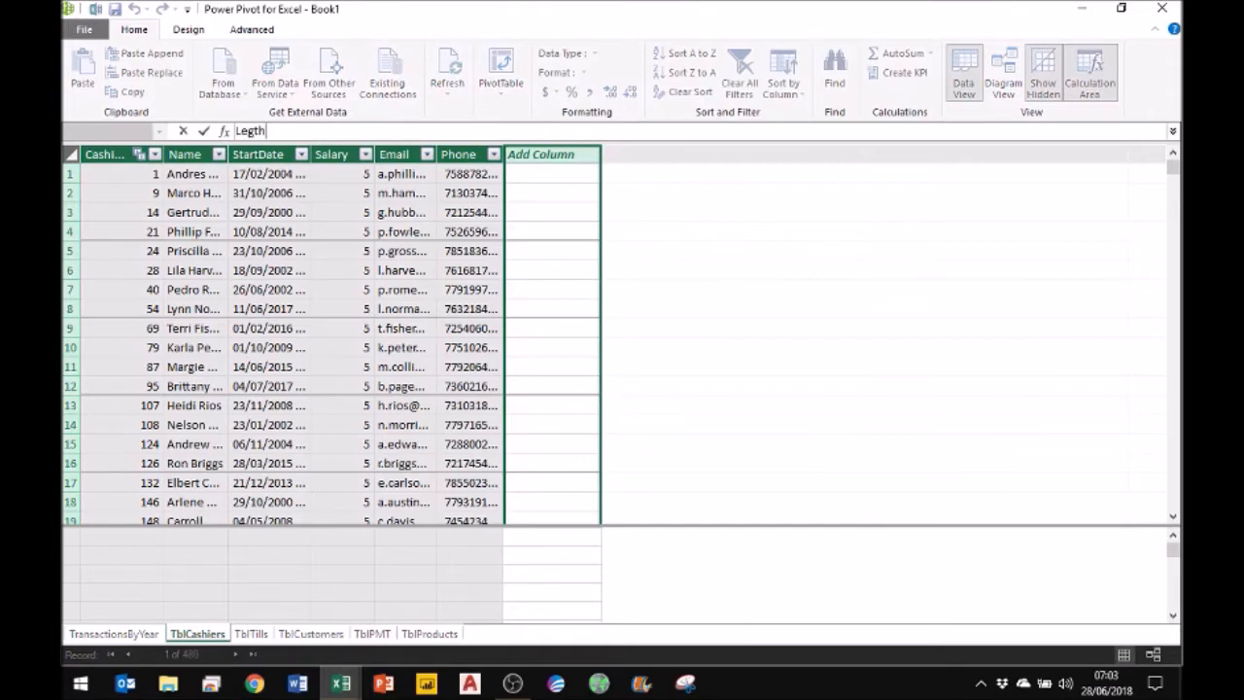
type("OfEmploy")
left_click(247, 130)
type("n")
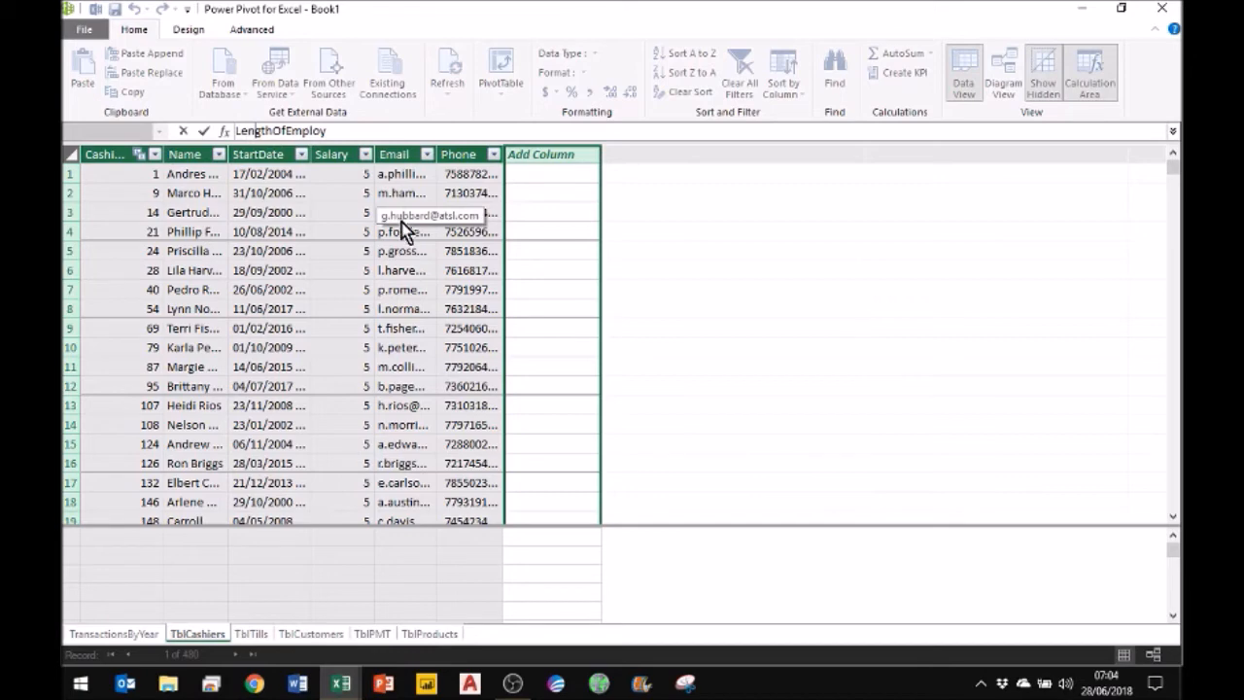
left_click(347, 130)
type(":=")
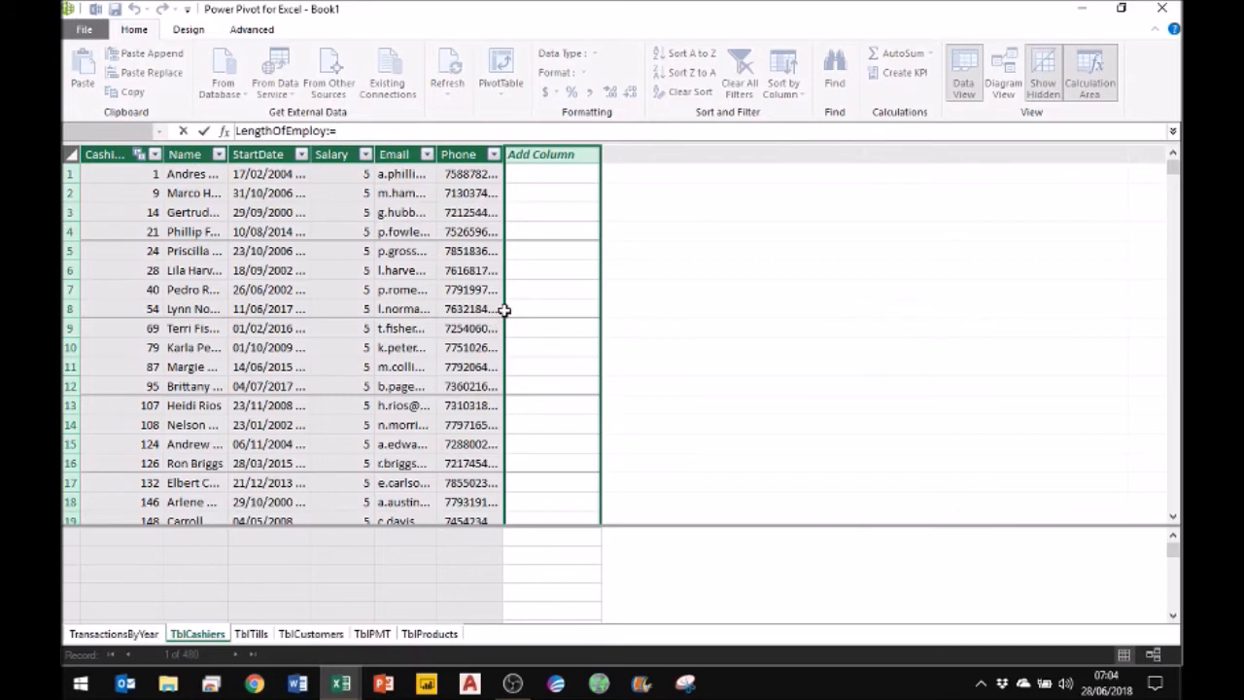
Enter the LengthOfEmploy formula as (TODAY()-TblCashiers[StartDate])/365
type("tod")
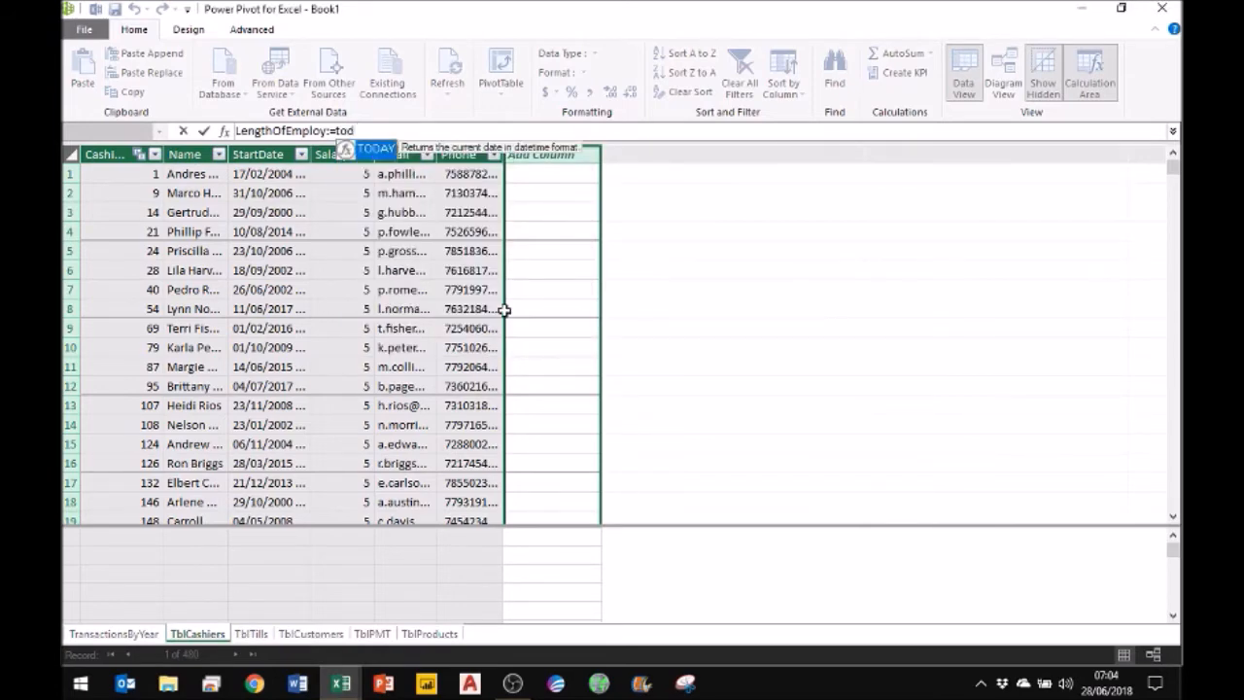
key("Tab")
type(")")
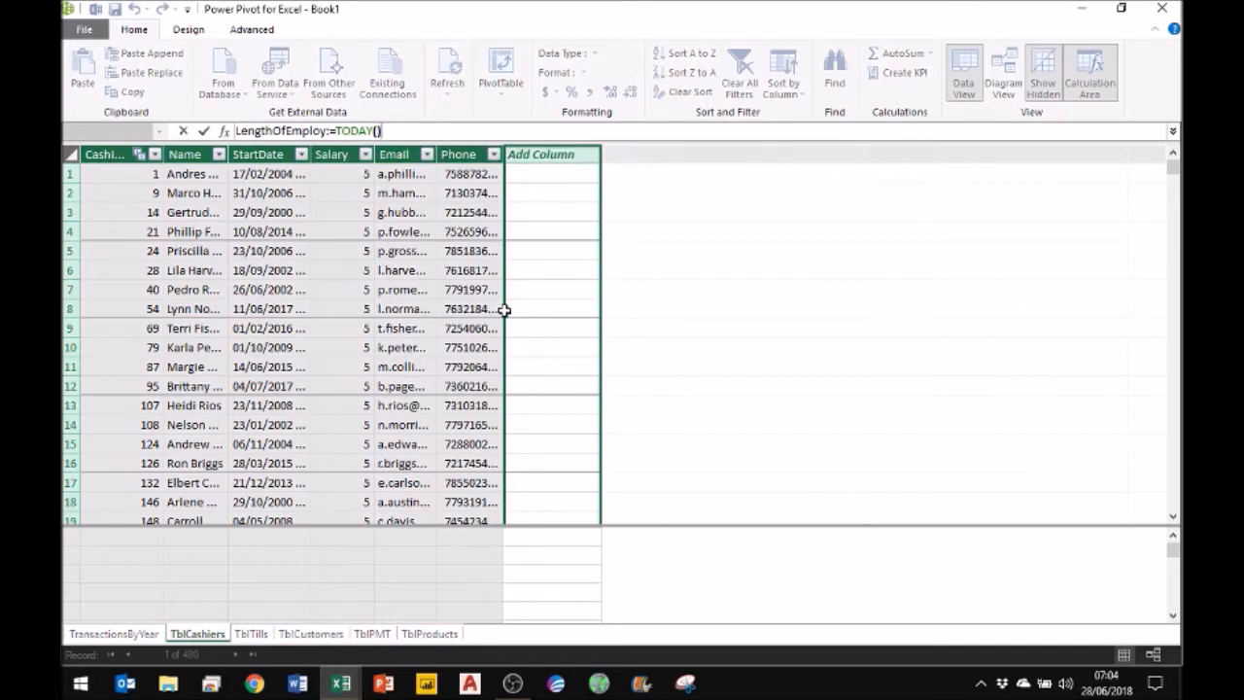
type("-")
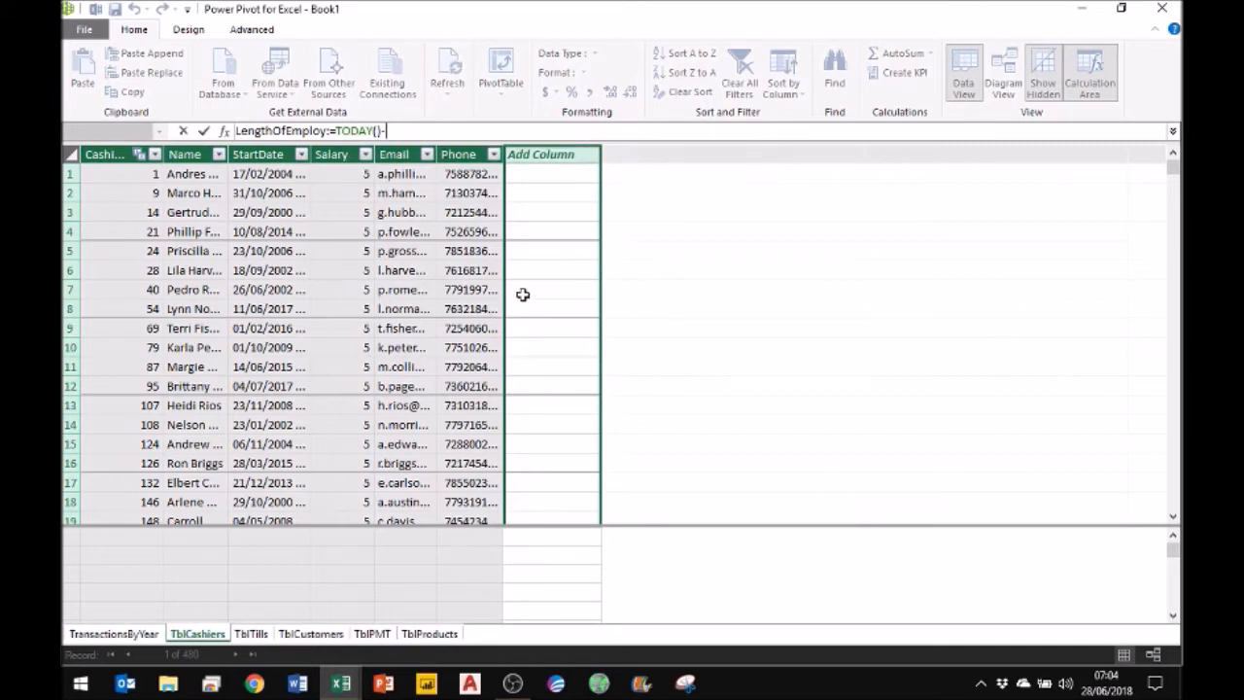
left_click(253, 152)
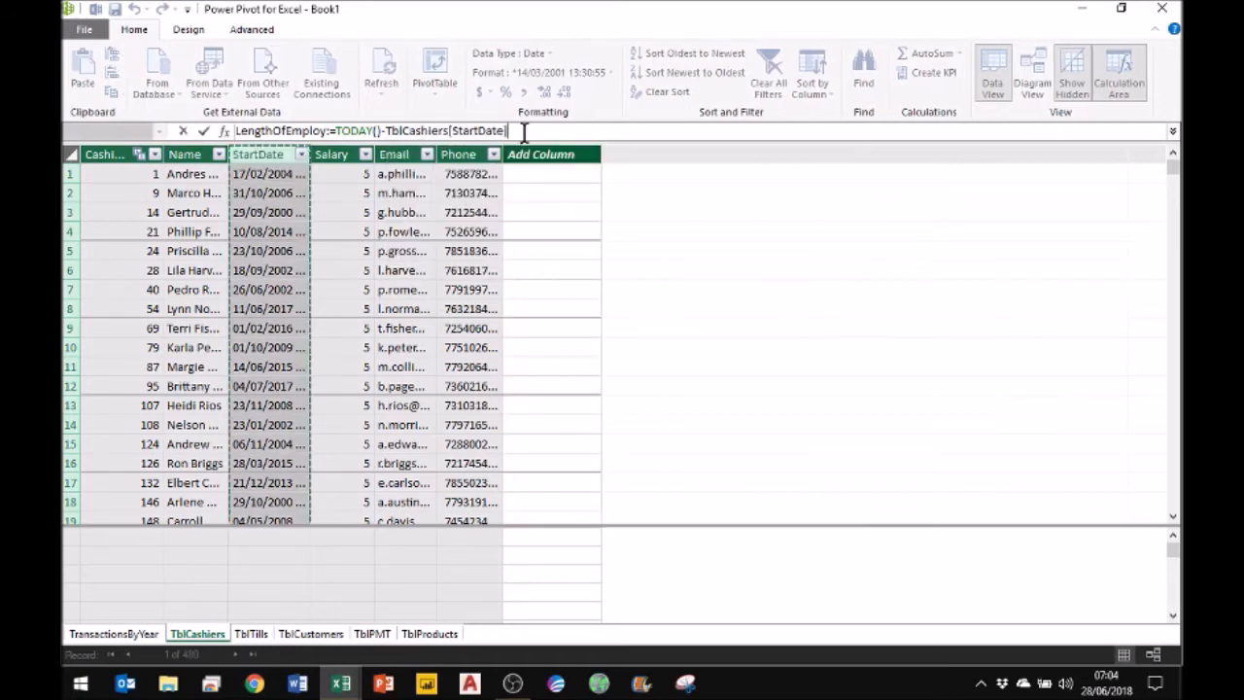
type("/365")
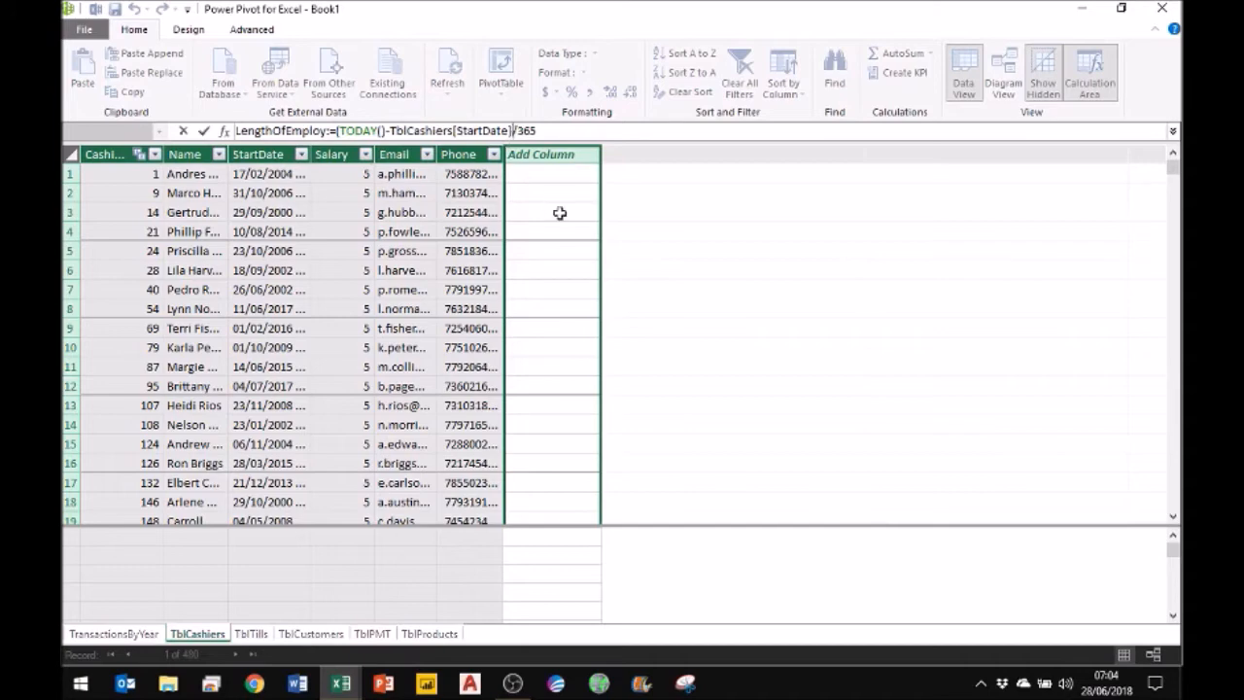
type(")")
key("Return")
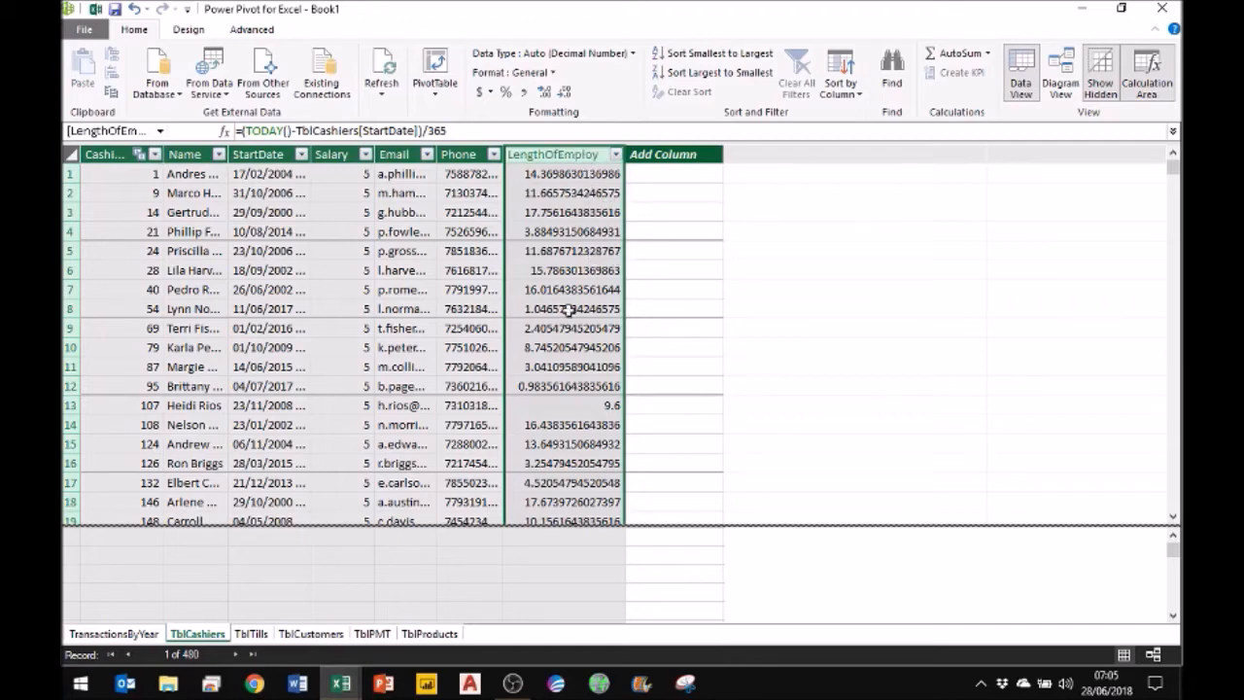
Wrap the LengthOfEmploy formula in INT so it reads =INT((TODAY()-TblCashiers[StartDate])/365)
left_click(242, 130)
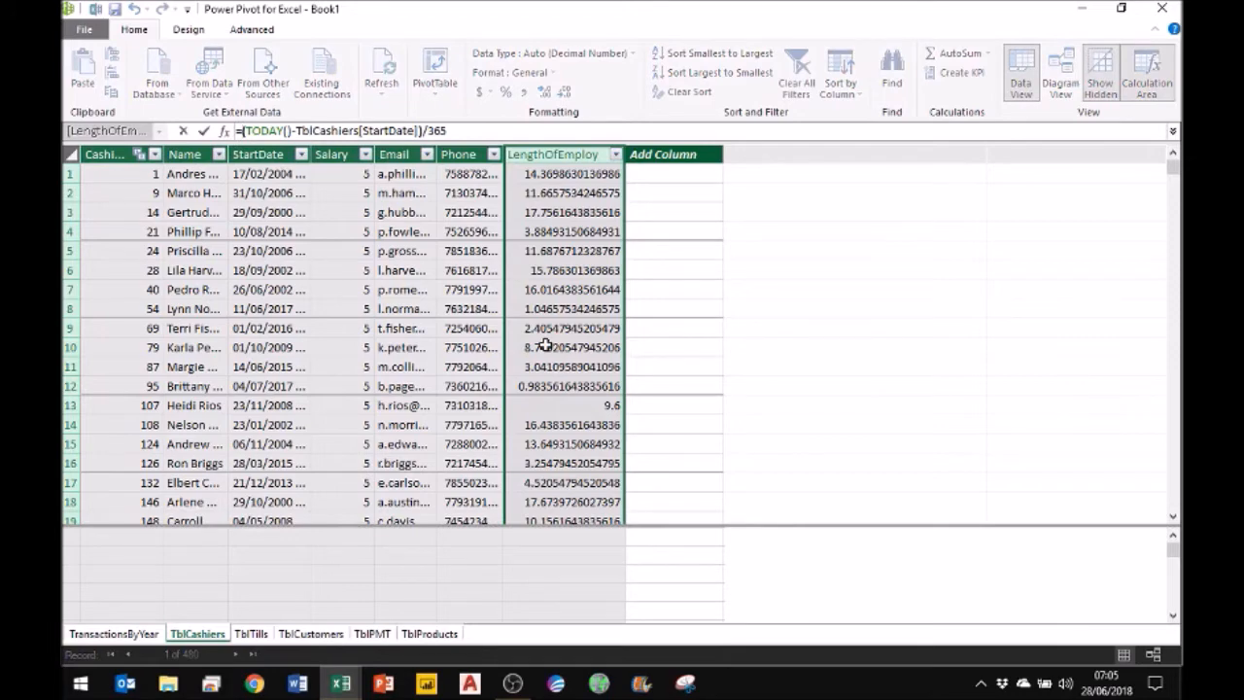
type("int")
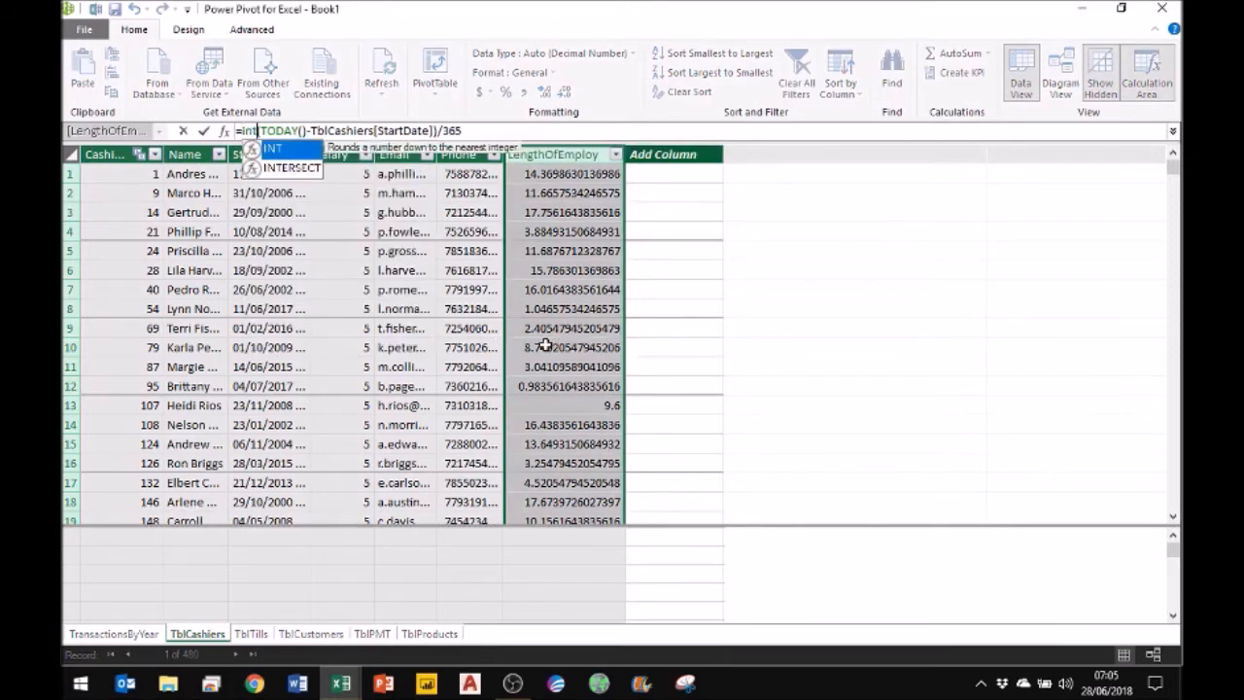
type("(")
double_click(291, 156)
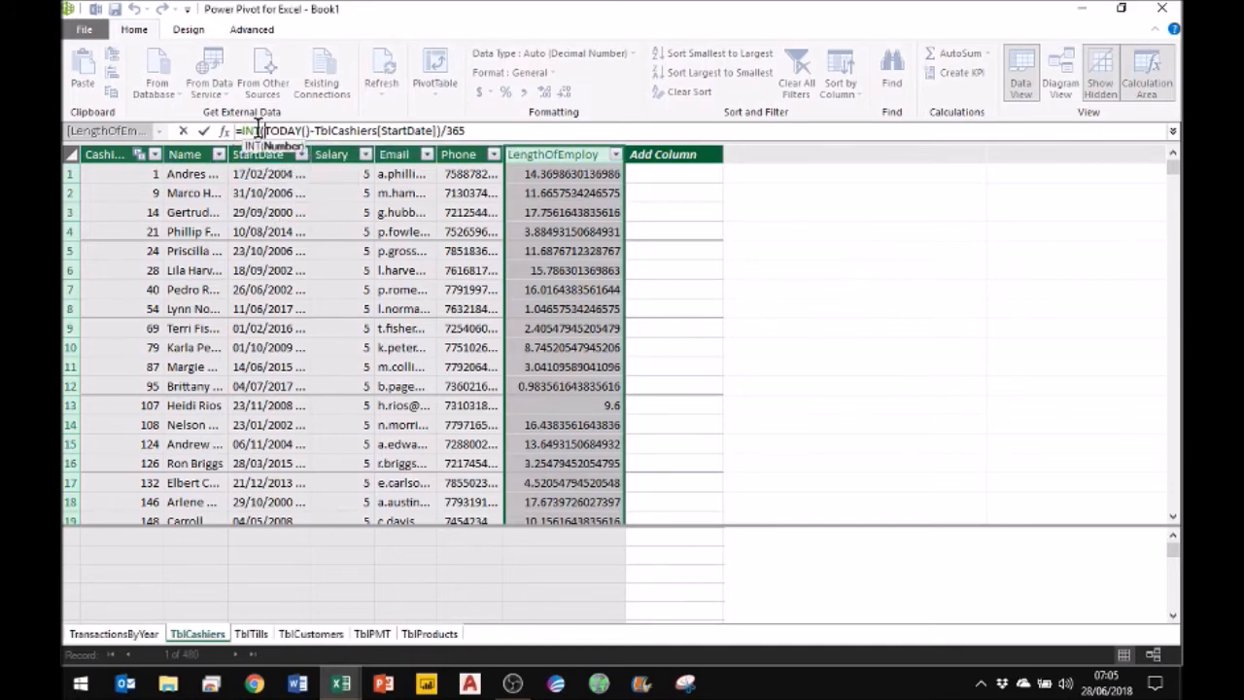
left_click(265, 129)
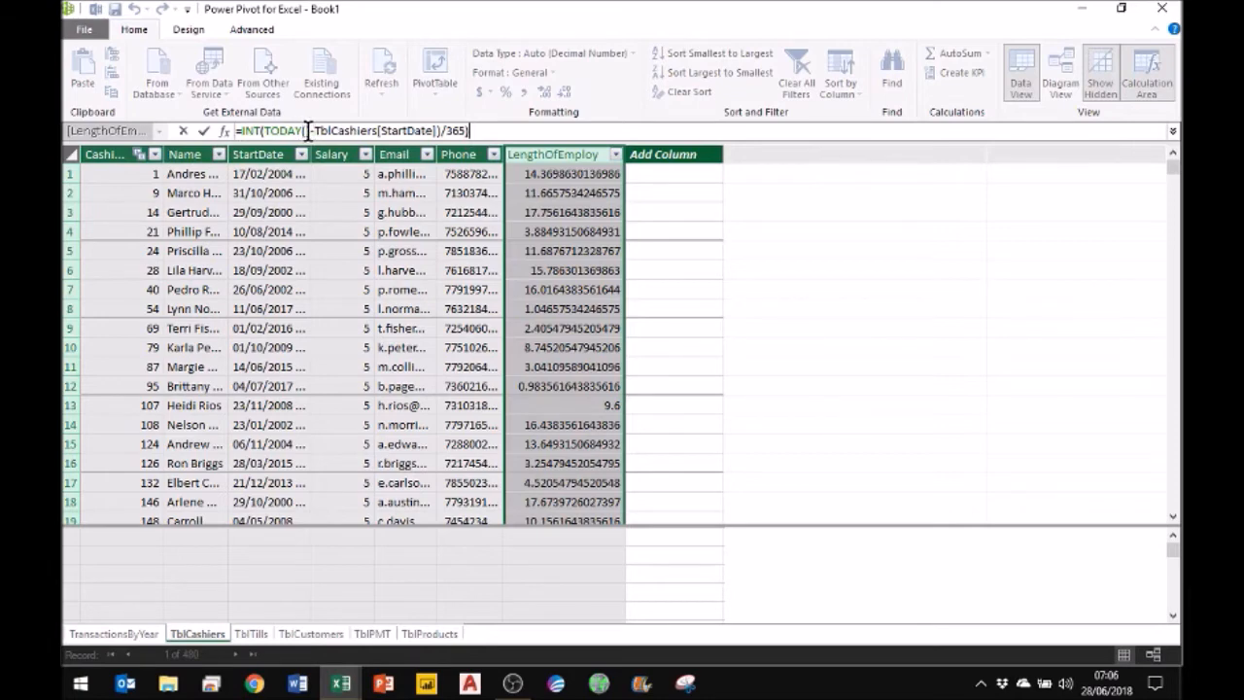
left_click_drag(263, 132, 304, 123)
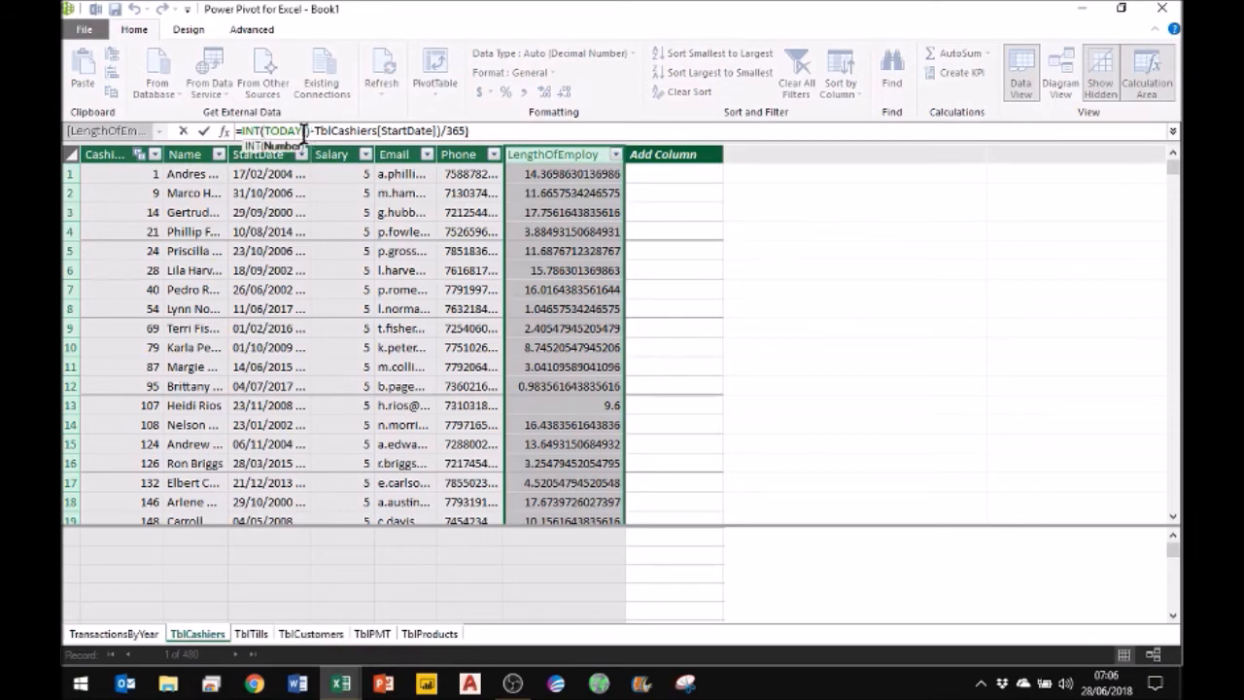
type("(")
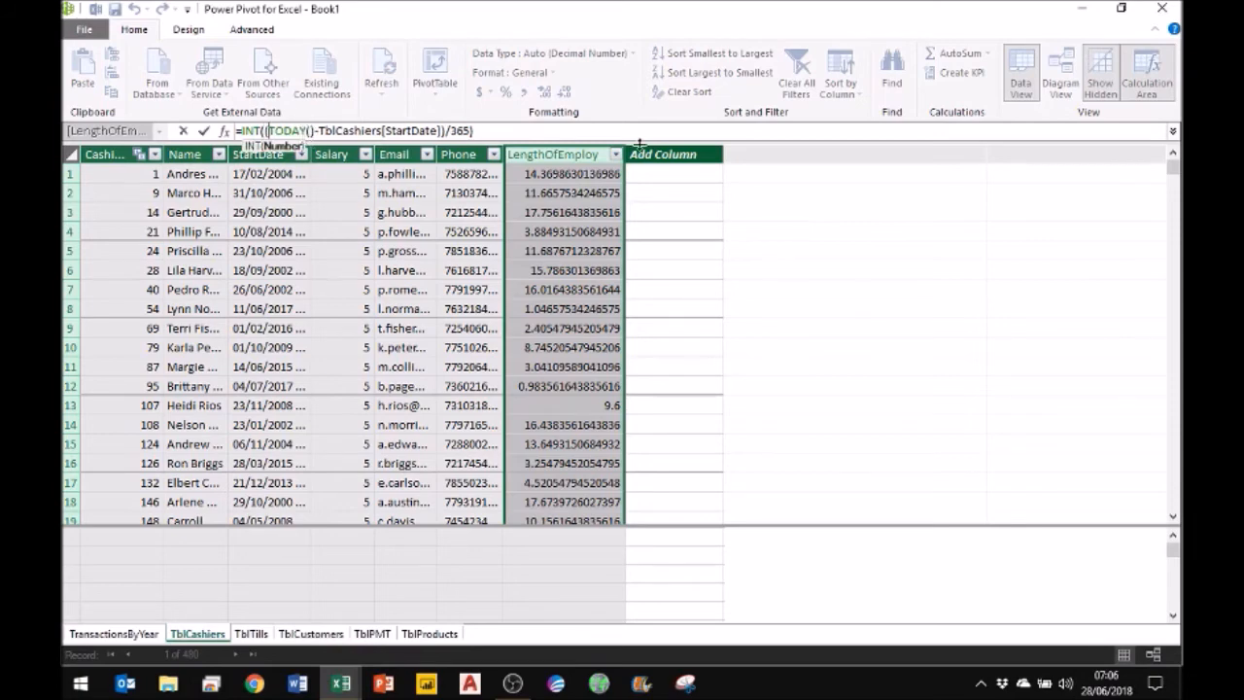
left_click(500, 126)
key("Return")
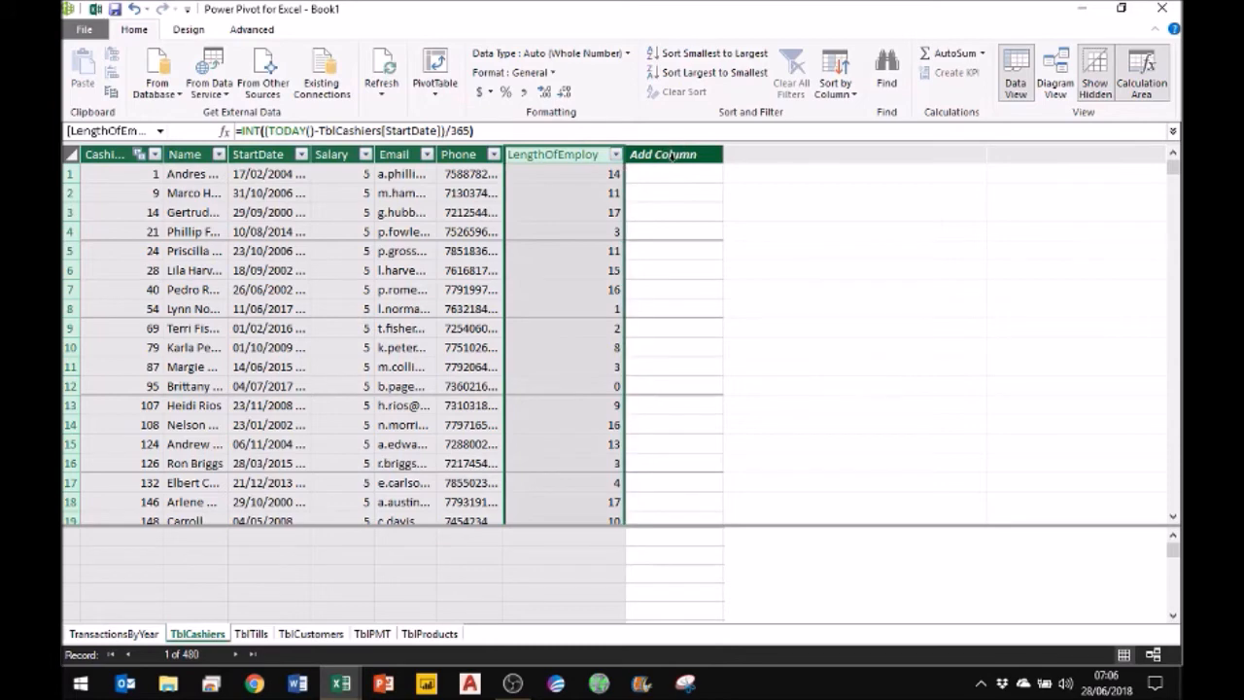
Start a calculated column named Experience in TblCashiers with an IF returning "Experienced" when TblCashiers[LengthOfEmploy] is greater than 5
left_click(670, 154)
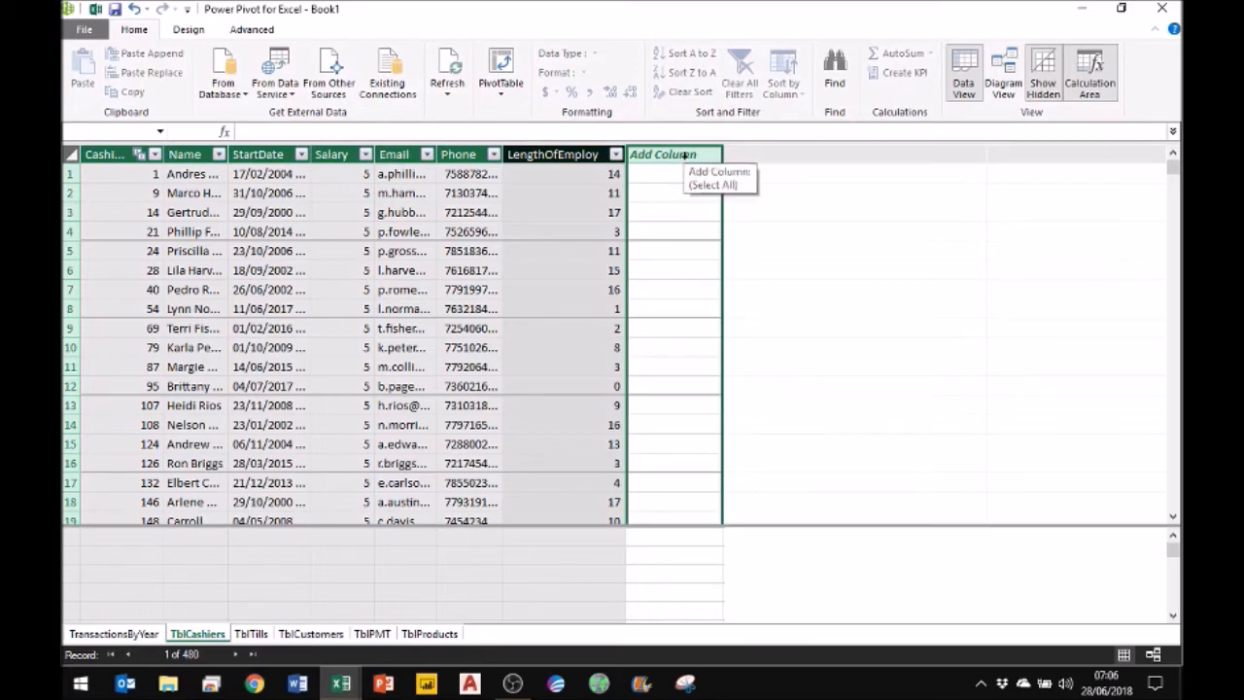
type("Experie")
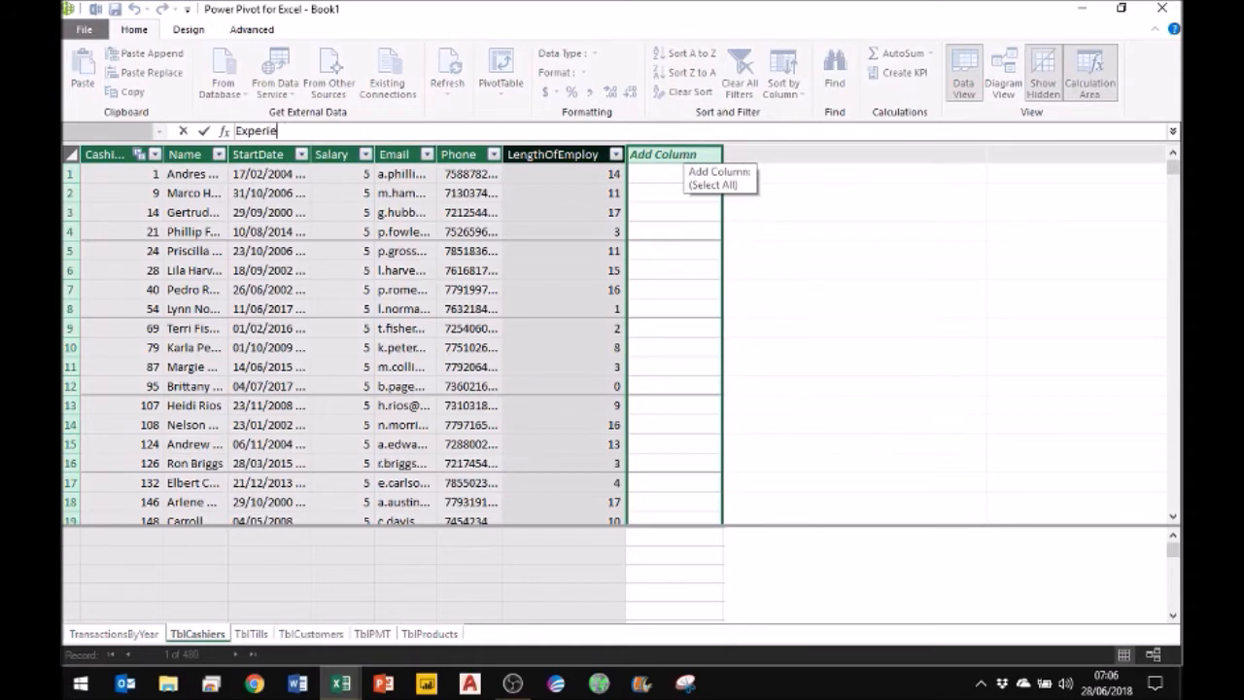
type("nce:=")
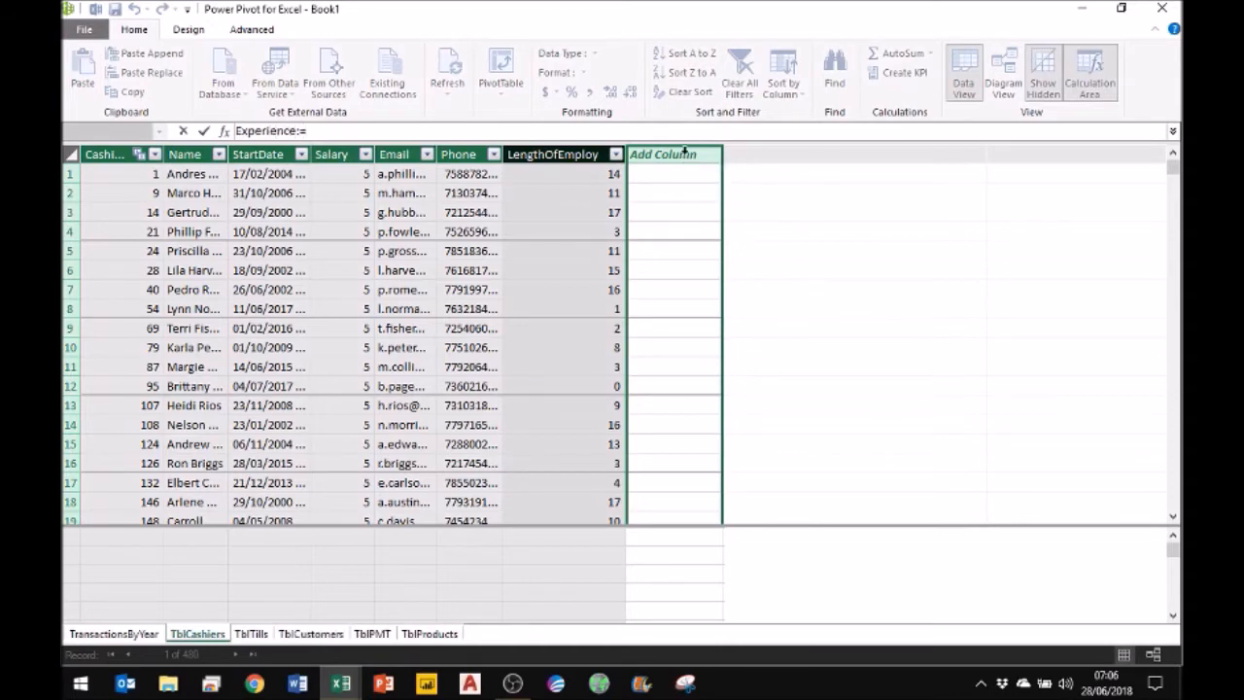
type("IF(")
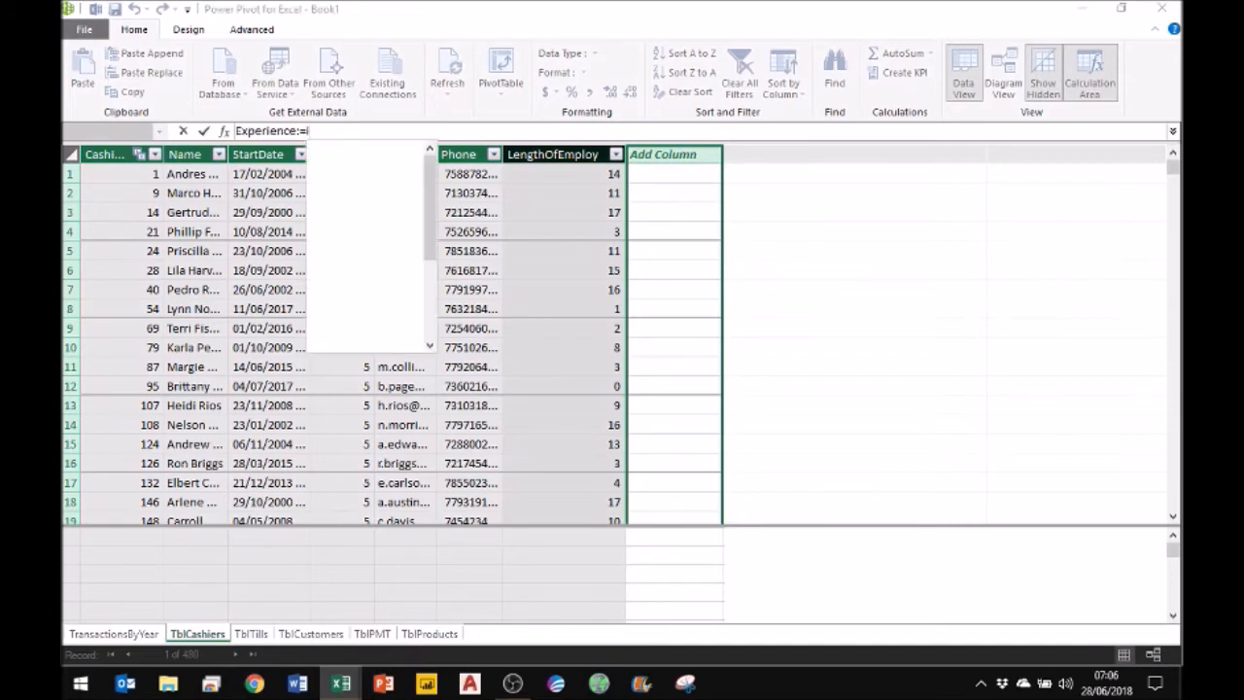
left_click(576, 151)
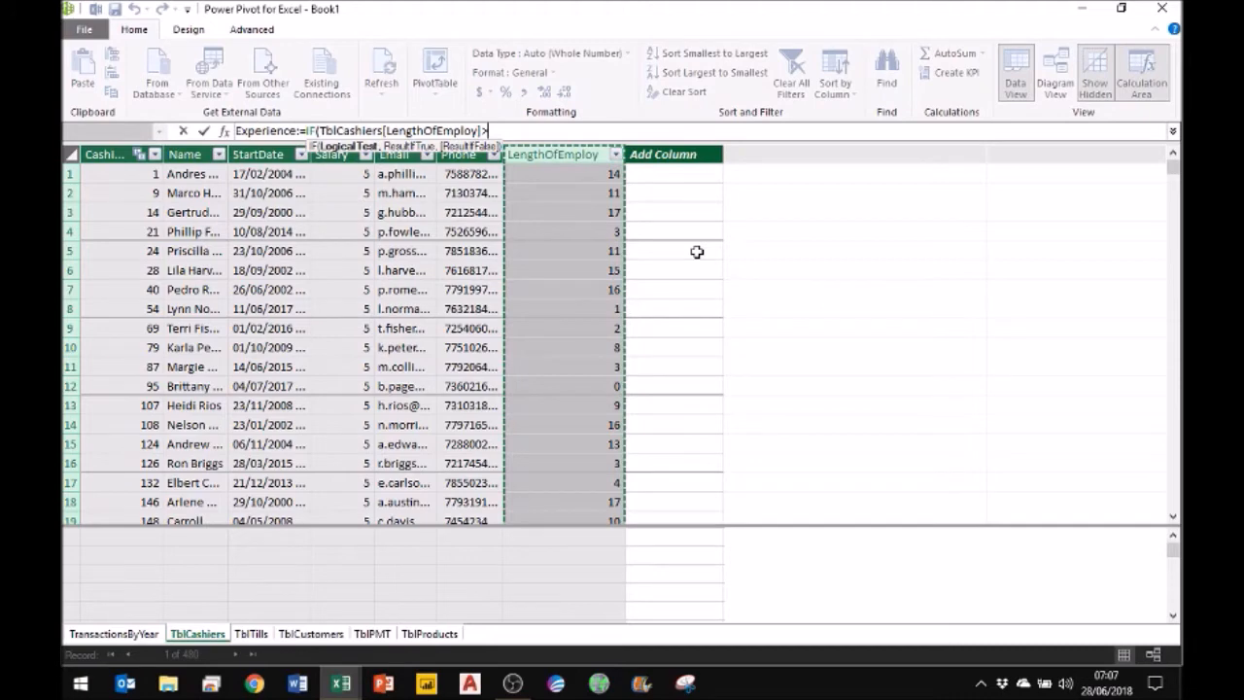
type("5")
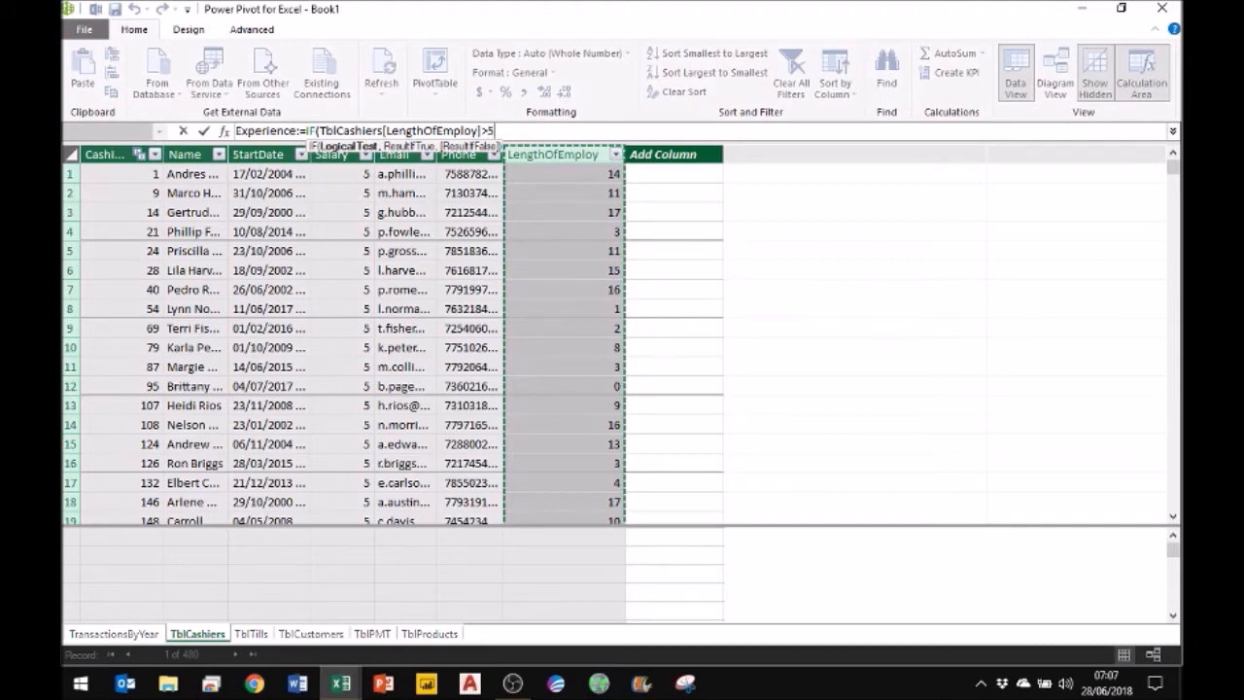
type(",")
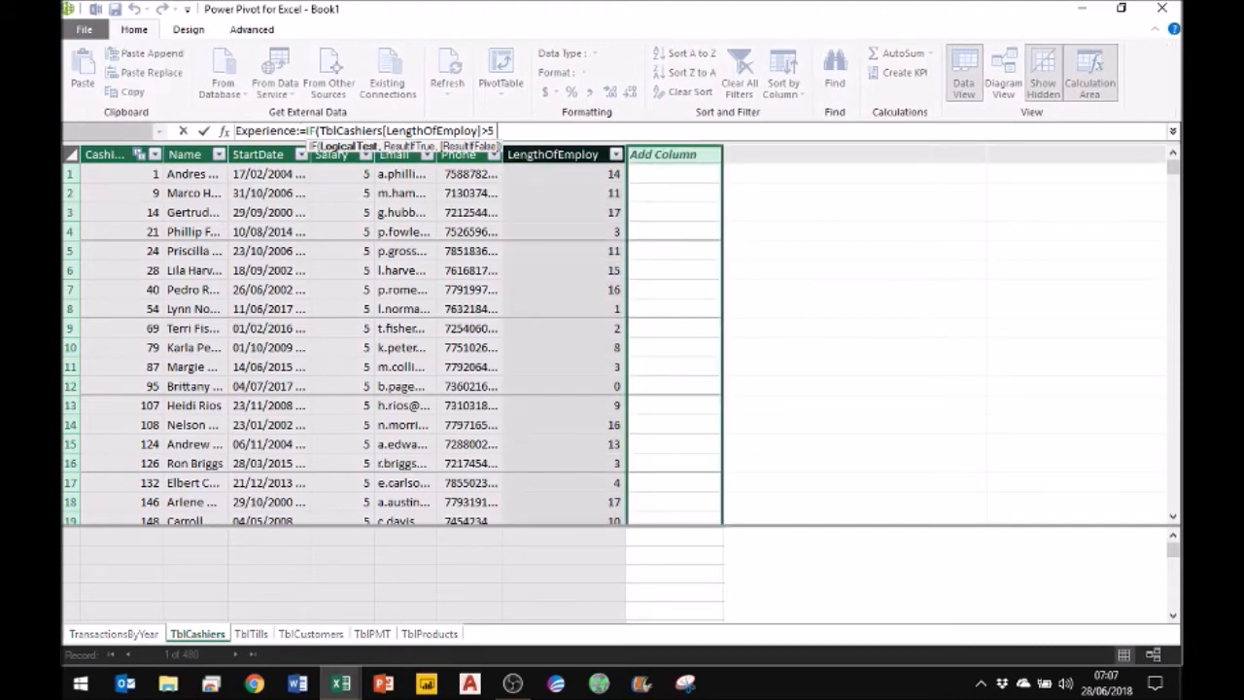
type("\"")
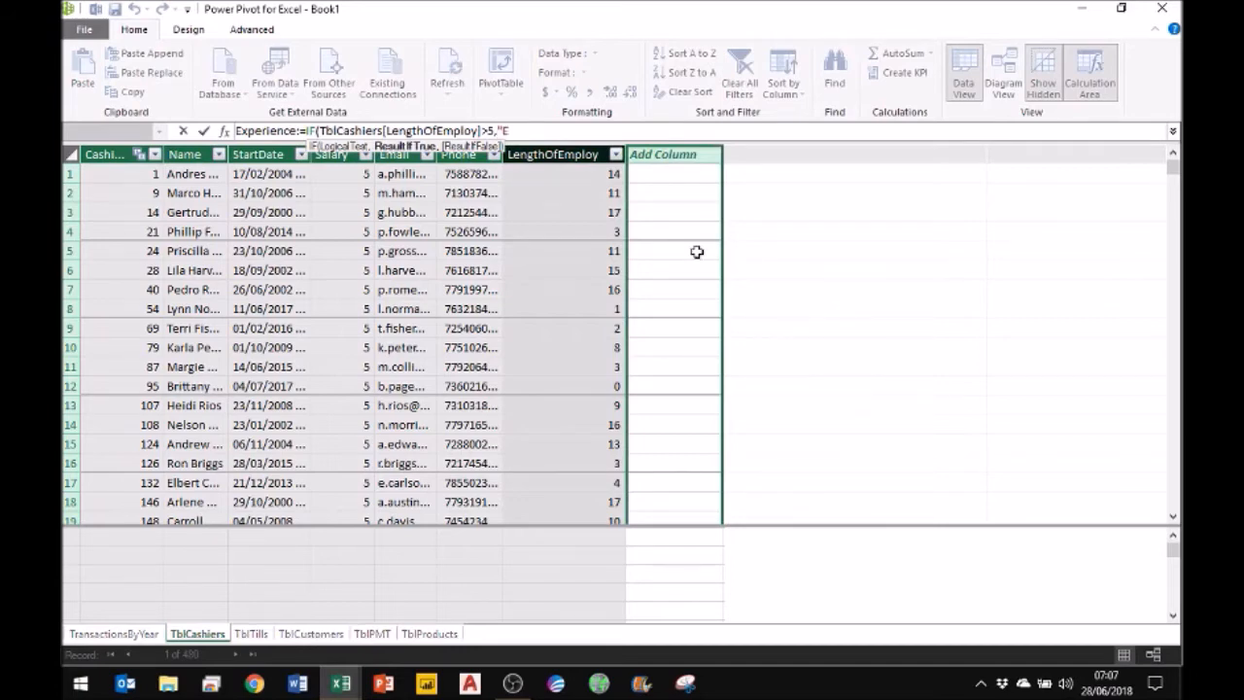
type("Experienced\",")
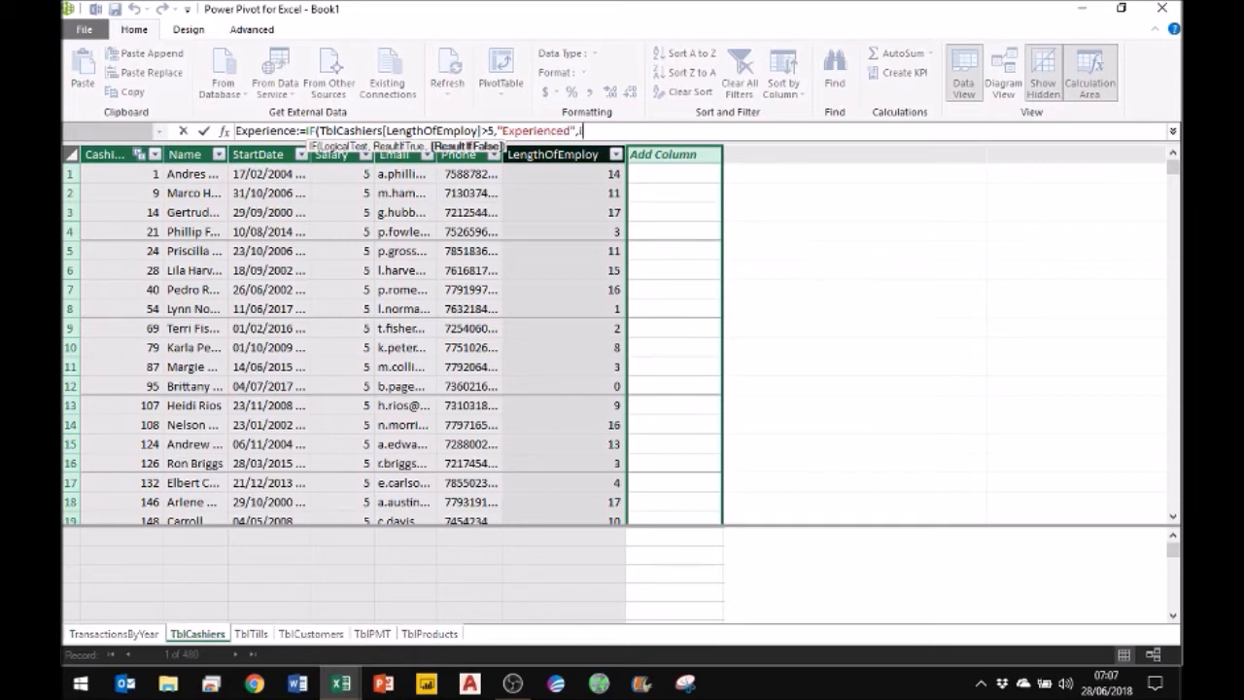
Complete the Experience formula with a nested IF returning "Medium" when TblCashiers[LengthOfEmploy] is greater than 1, otherwise "New"
type("if")
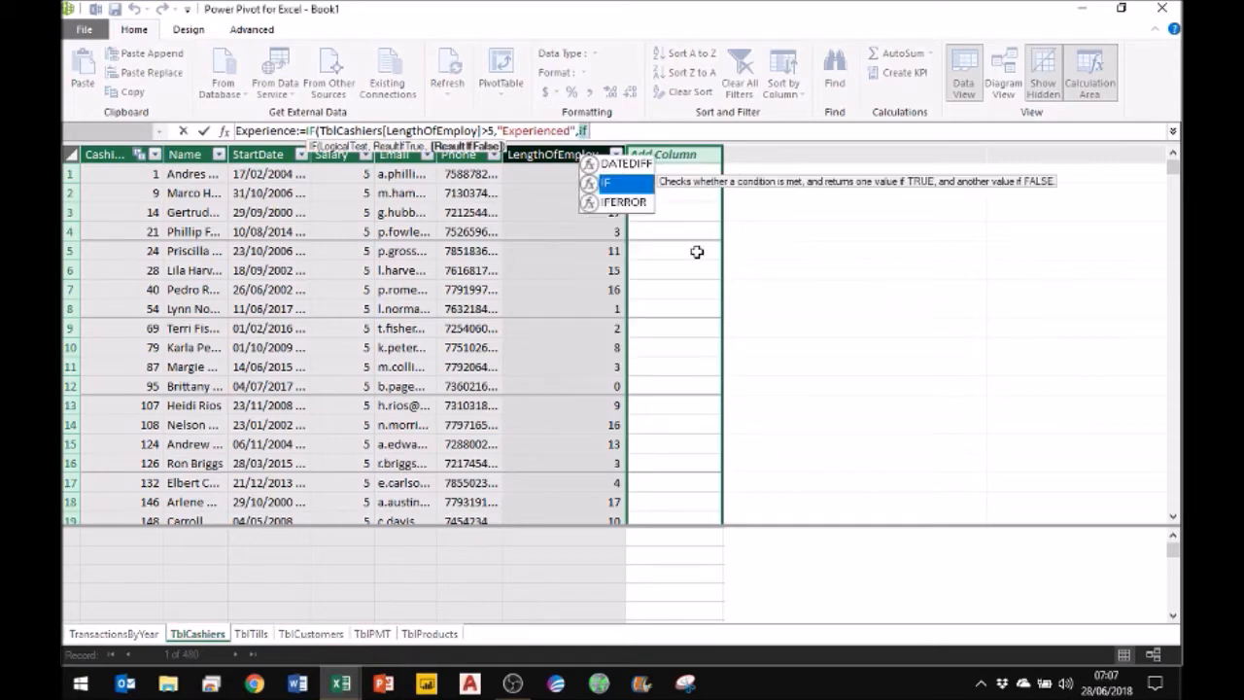
key("Tab")
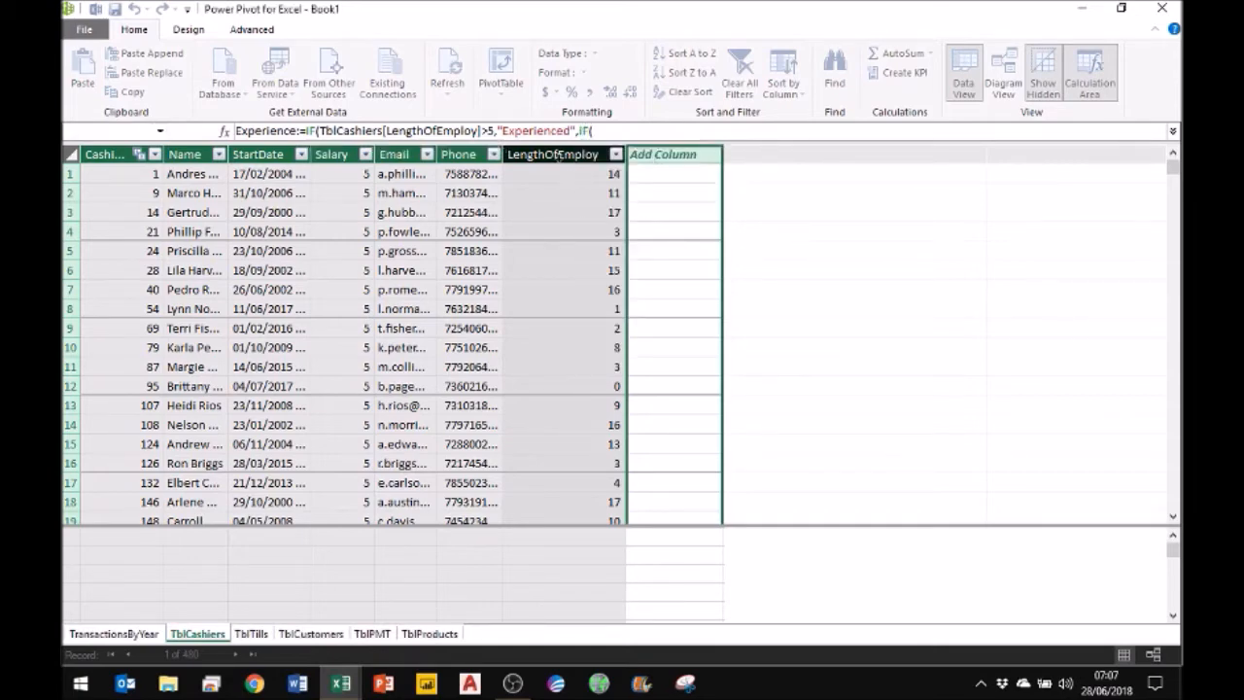
left_click(558, 160)
type(">1")
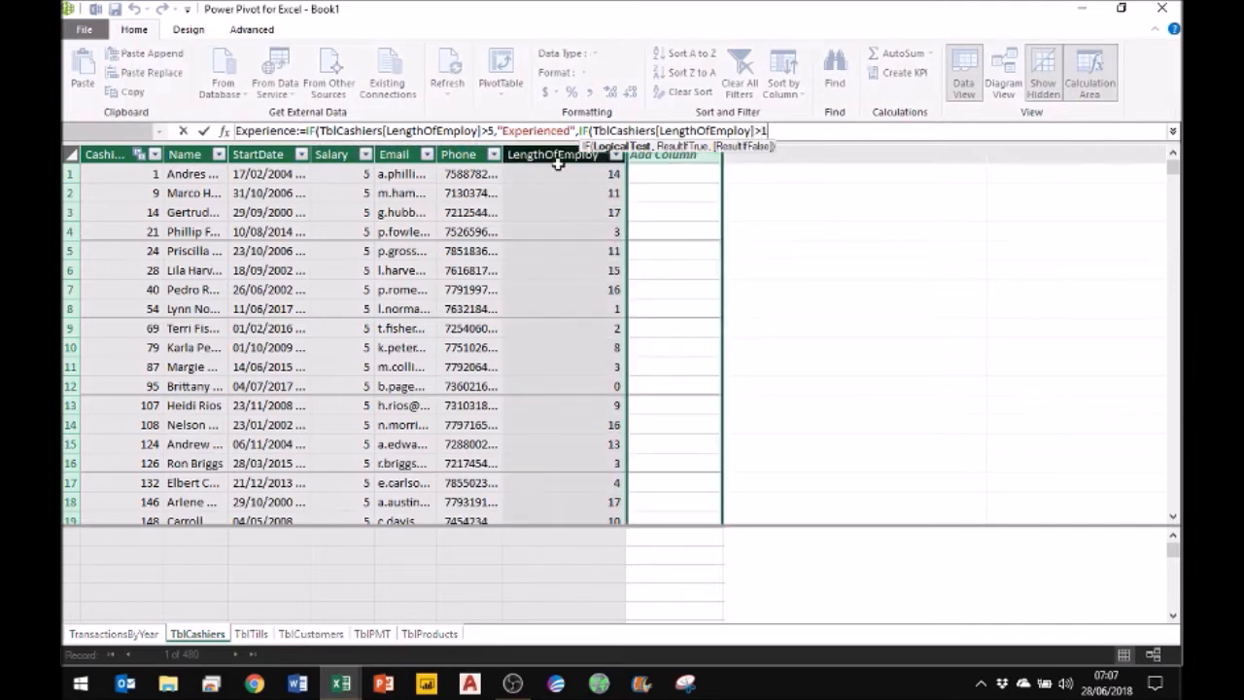
type(",\"")
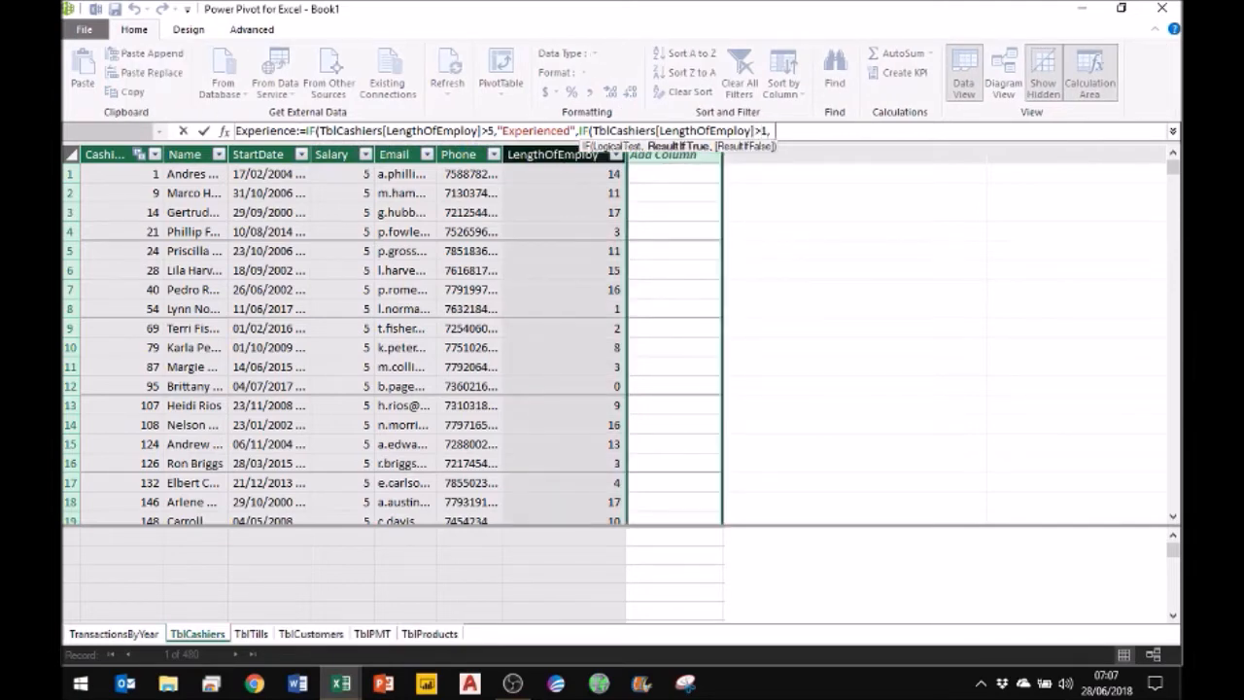
type("Medium")
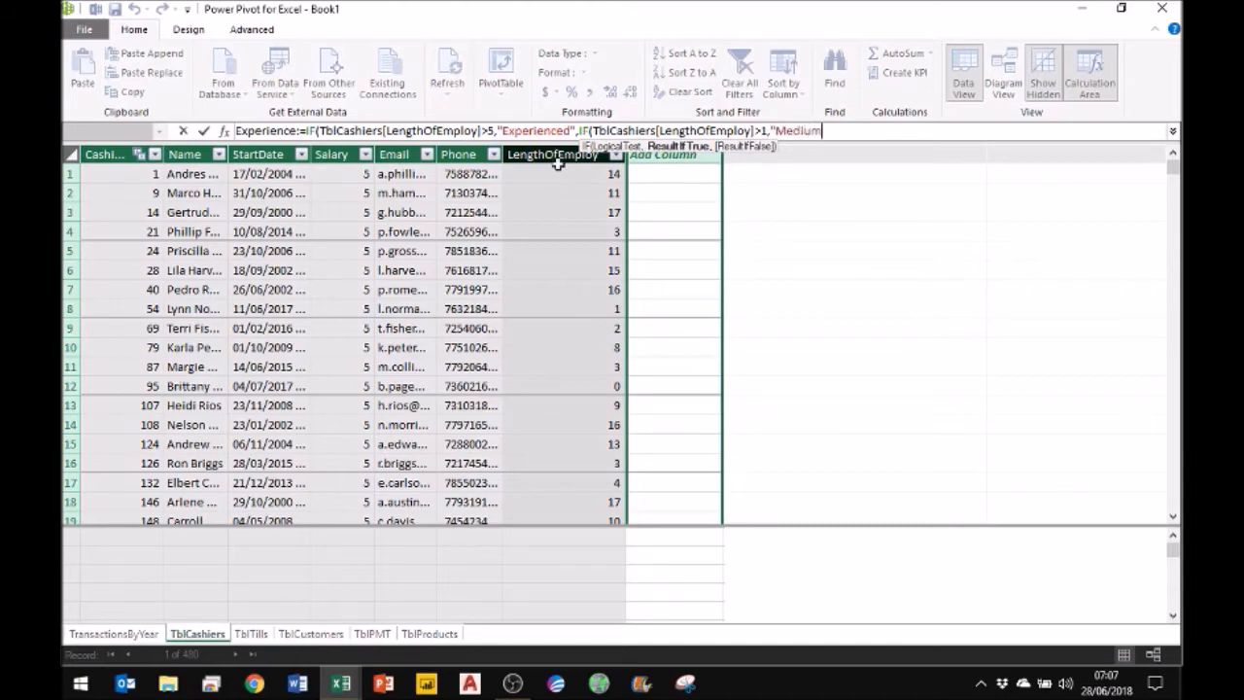
type("\",\"New")
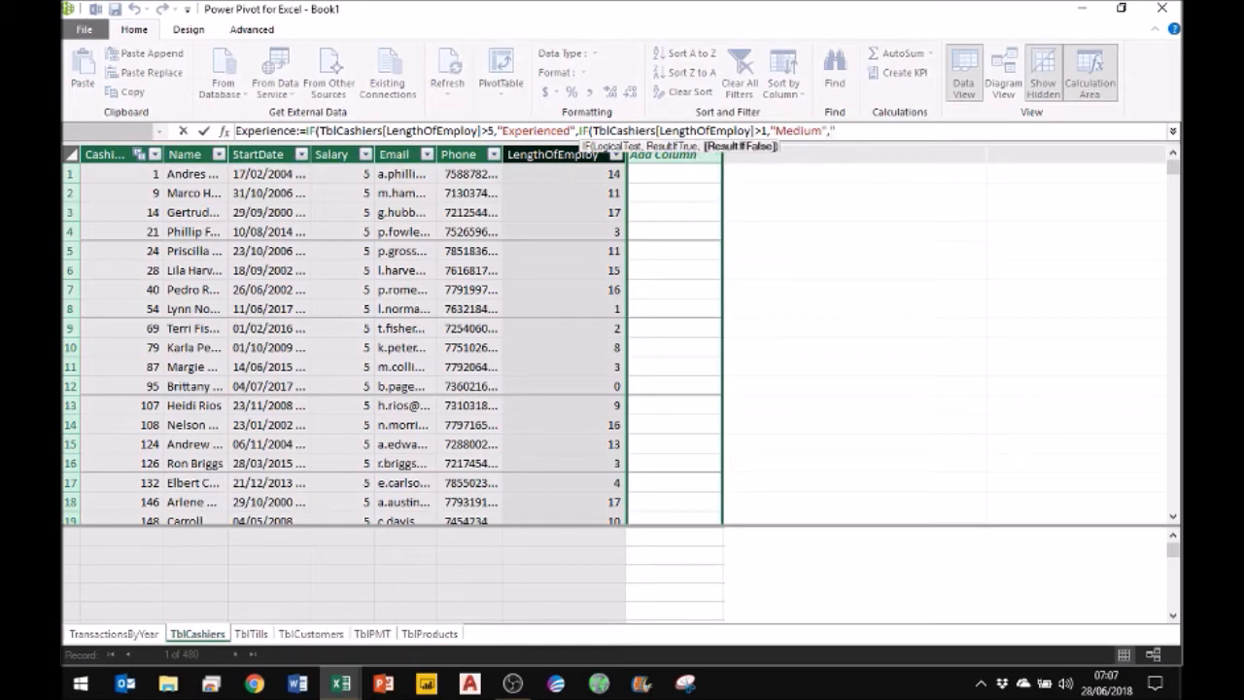
type("\"))")
key("Return")
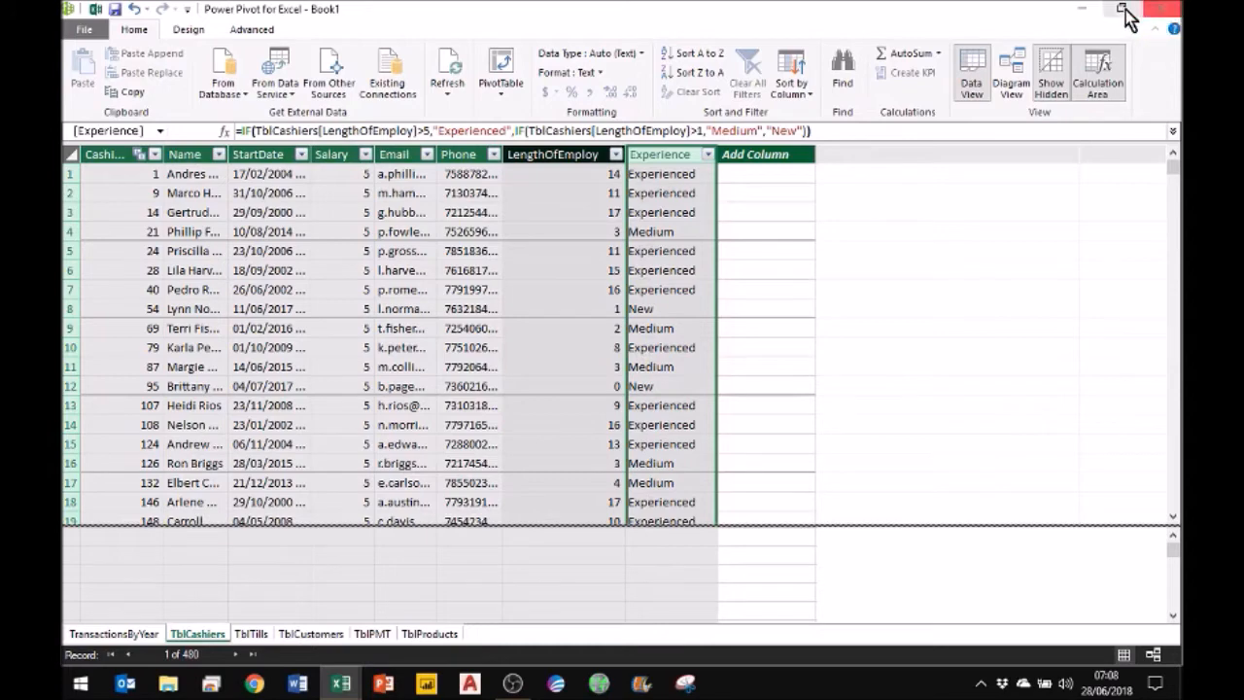
Return to the worksheet and insert a PivotTable based on the workbook's Data Model at cell E5 of Sheet1
left_click(1082, 8)
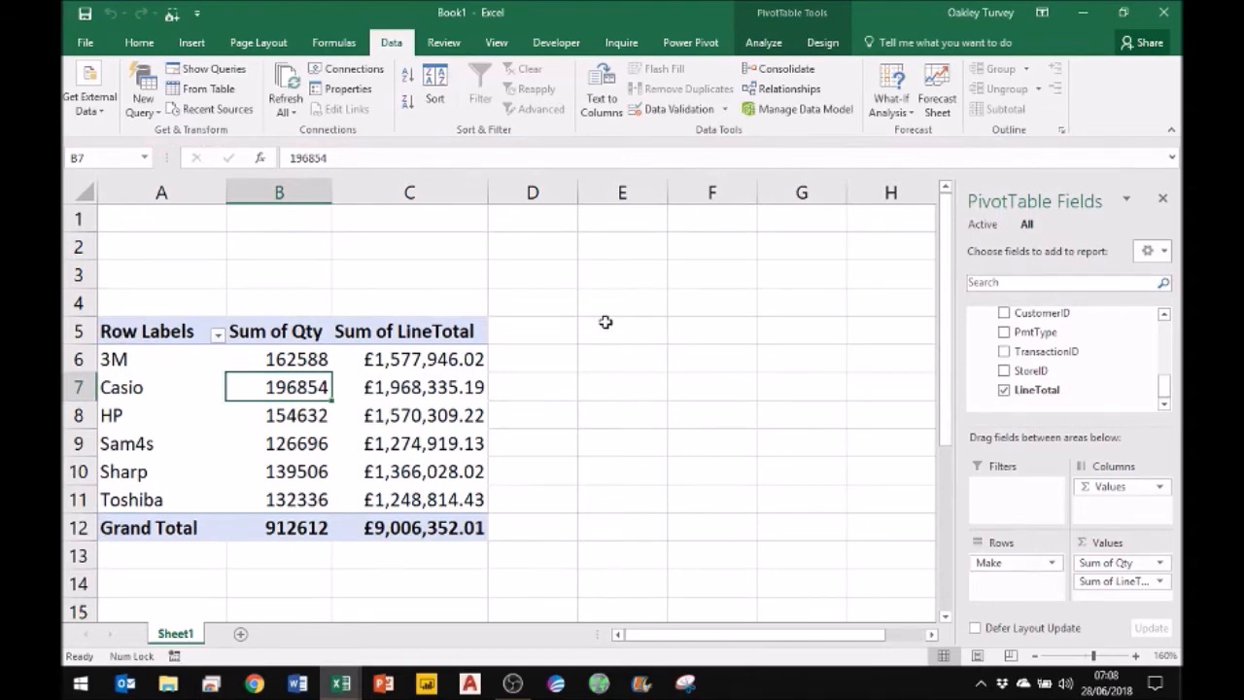
left_click(707, 386)
left_click(622, 331)
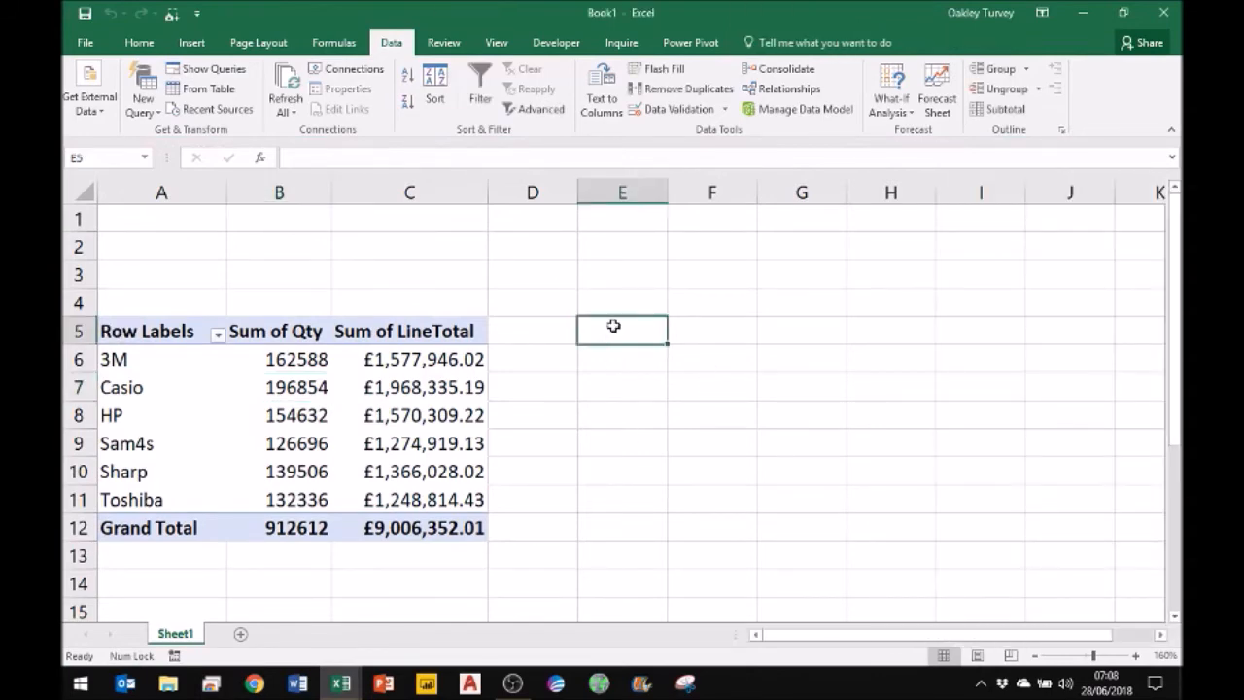
left_click(192, 42)
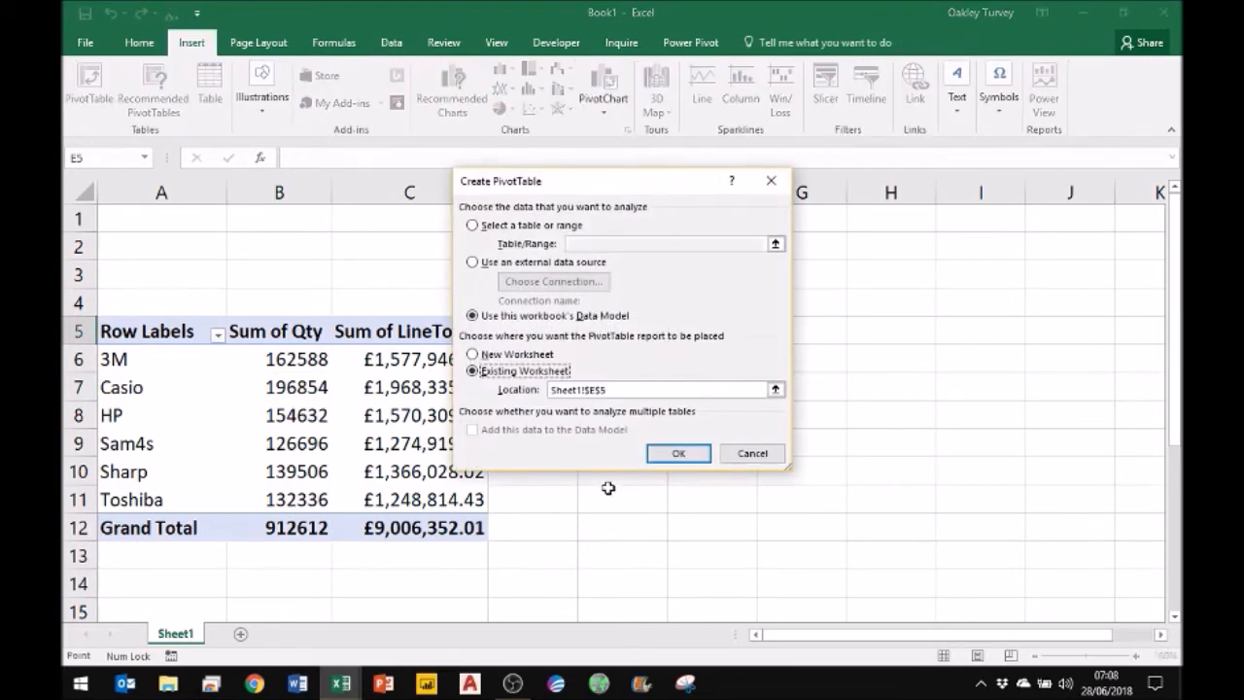
left_click(678, 453)
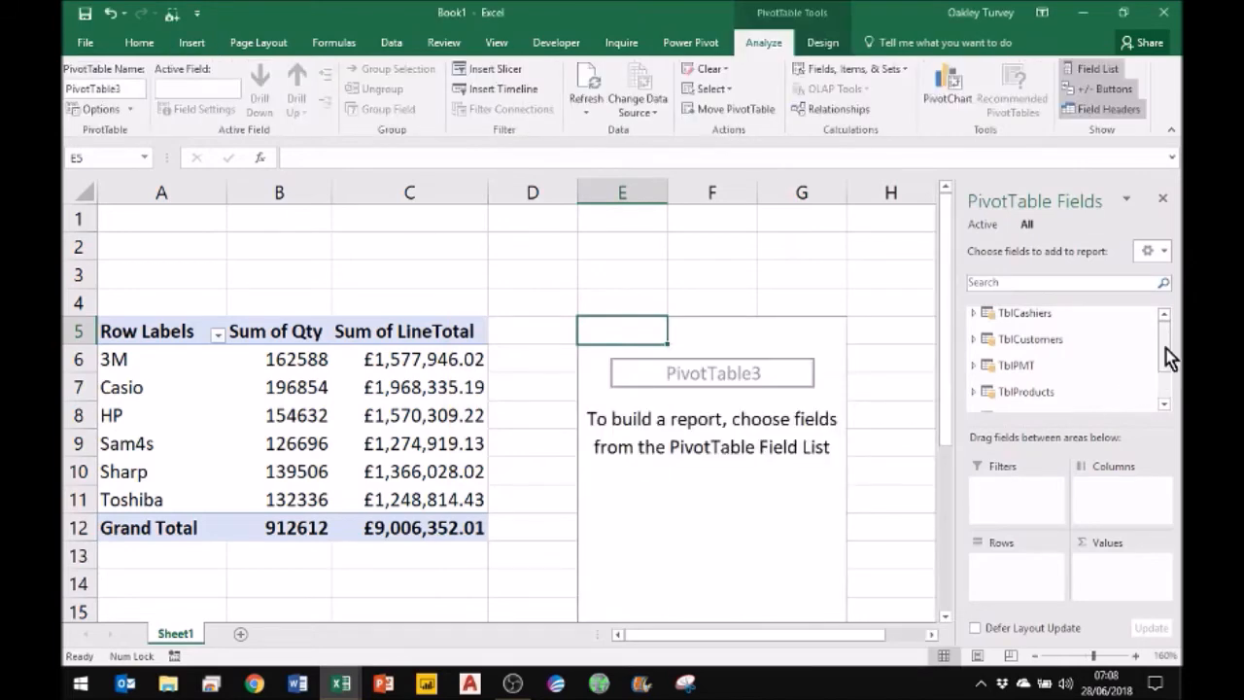
left_click_drag(1165, 354, 1169, 400)
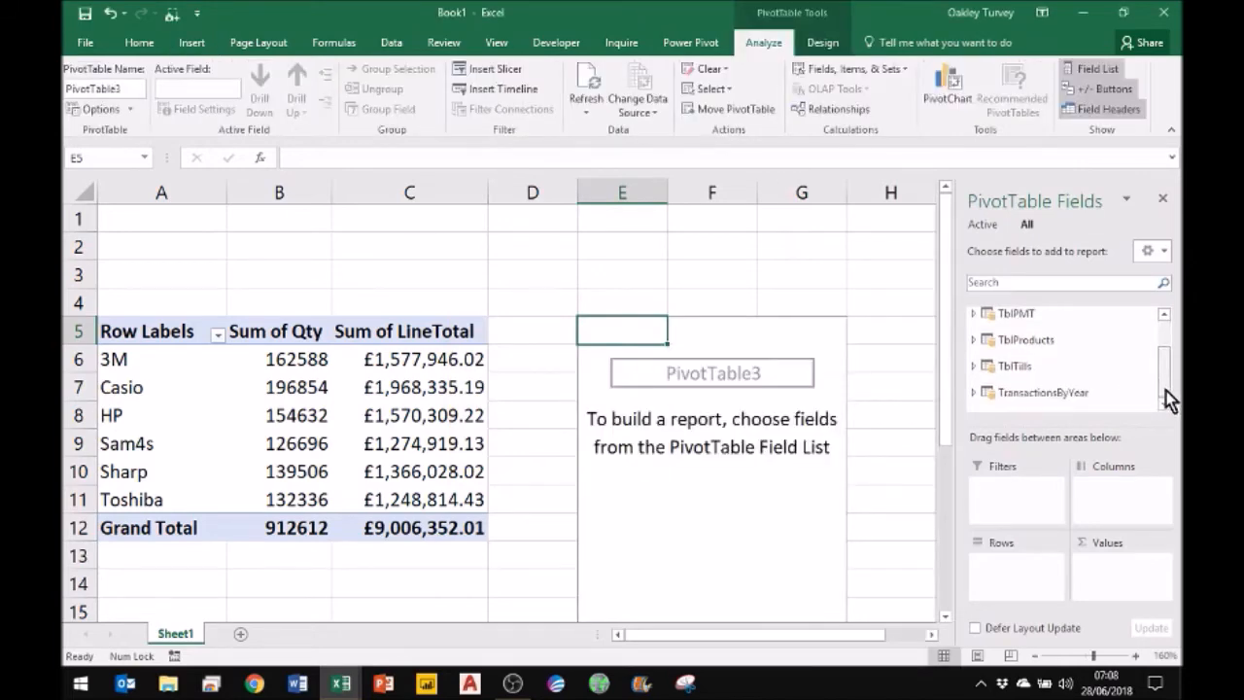
left_click(972, 366)
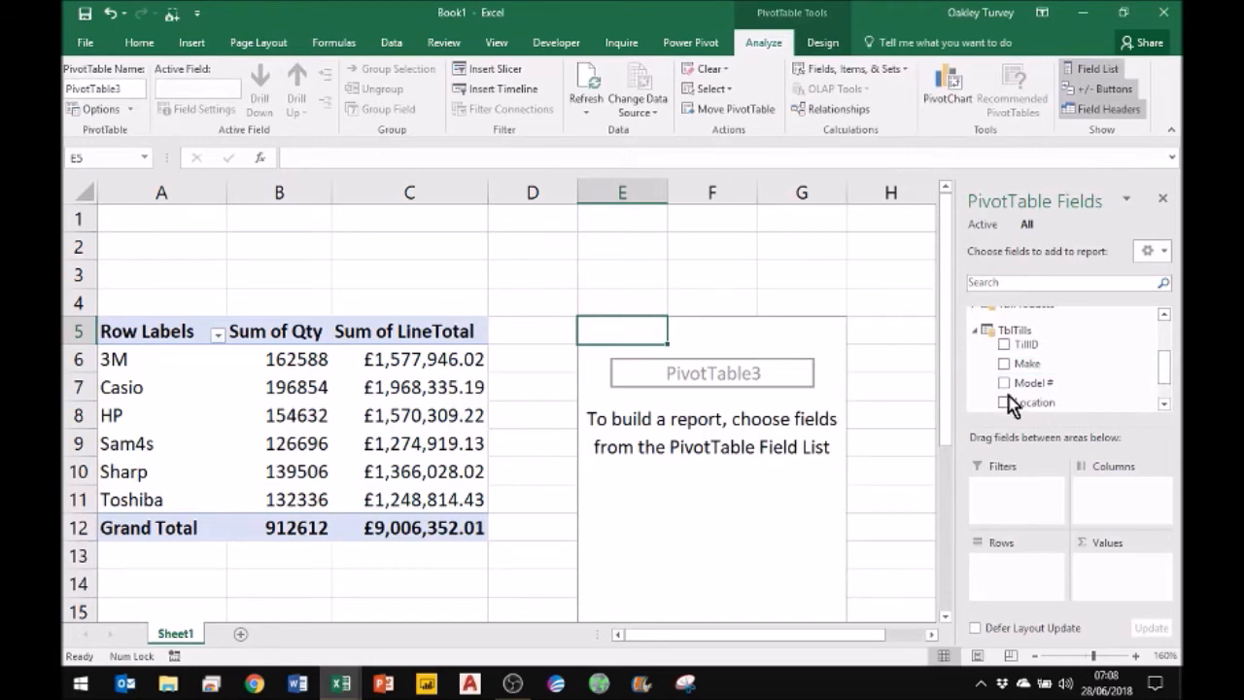
mouse_move(1020, 363)
left_mouse_down()
mouse_move(1027, 531)
mouse_move(1005, 413)
mouse_move(1020, 348)
left_mouse_up()
left_click(975, 317)
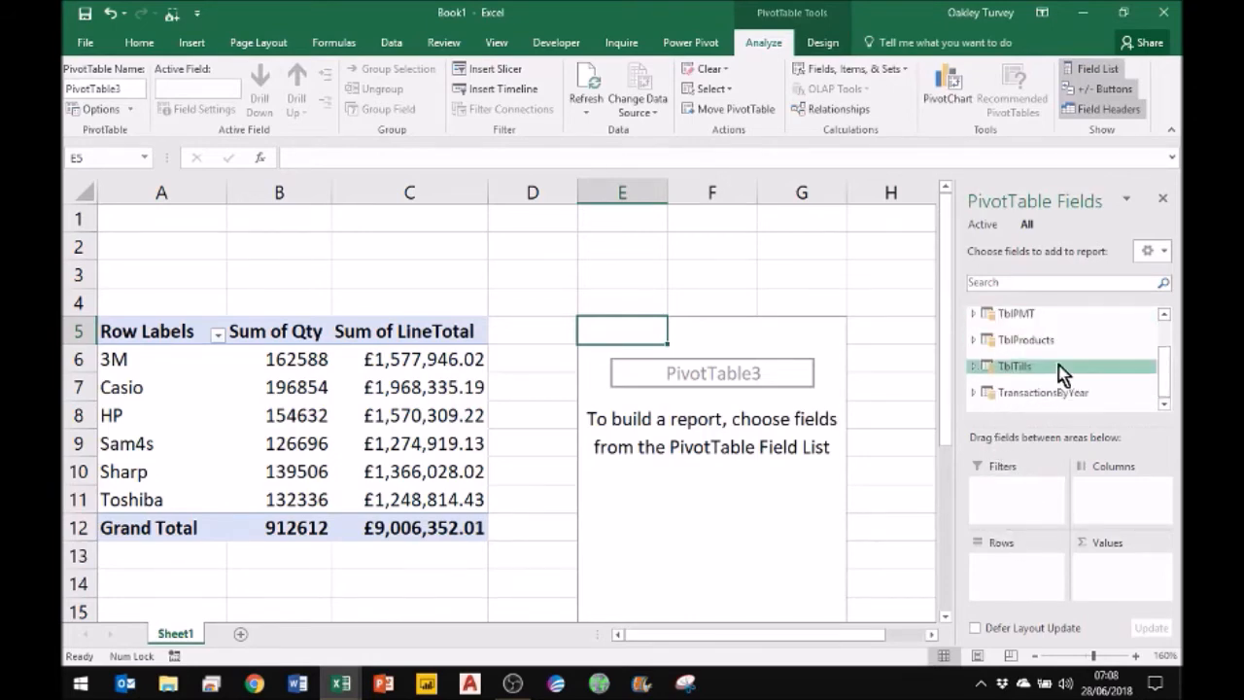
Add the Experience field from TblCashiers to the new PivotTable's rows
scroll(1099, 351, "up", 2)
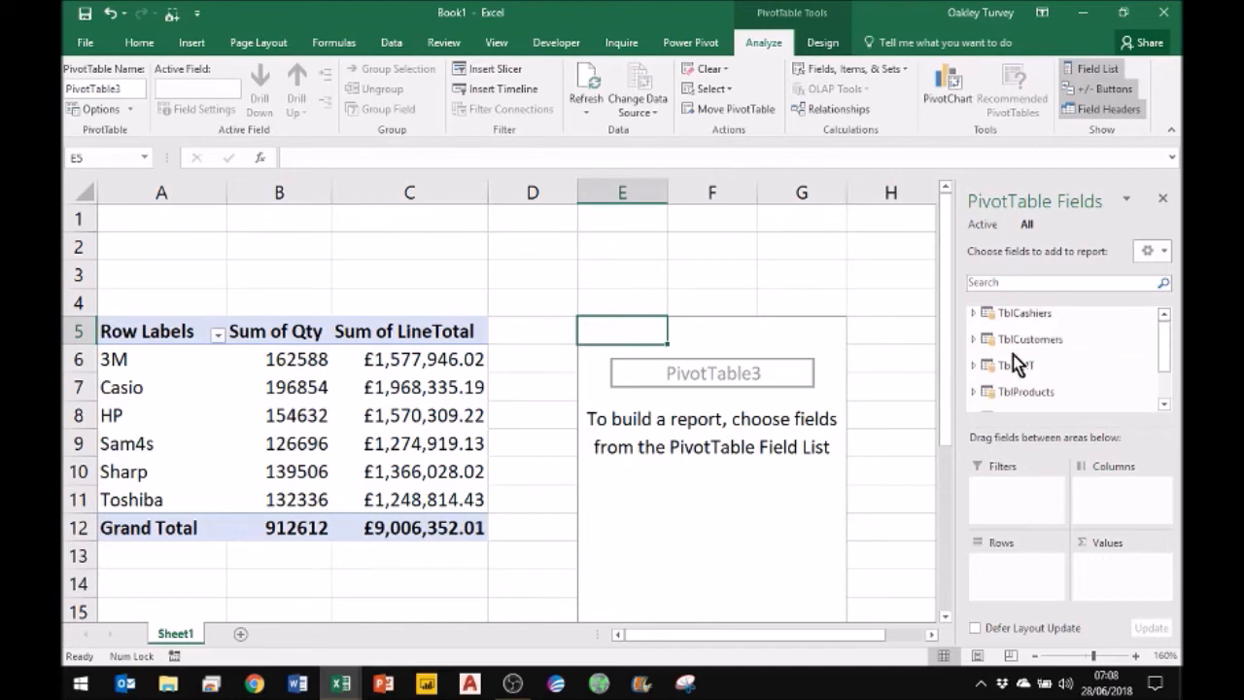
left_click(971, 314)
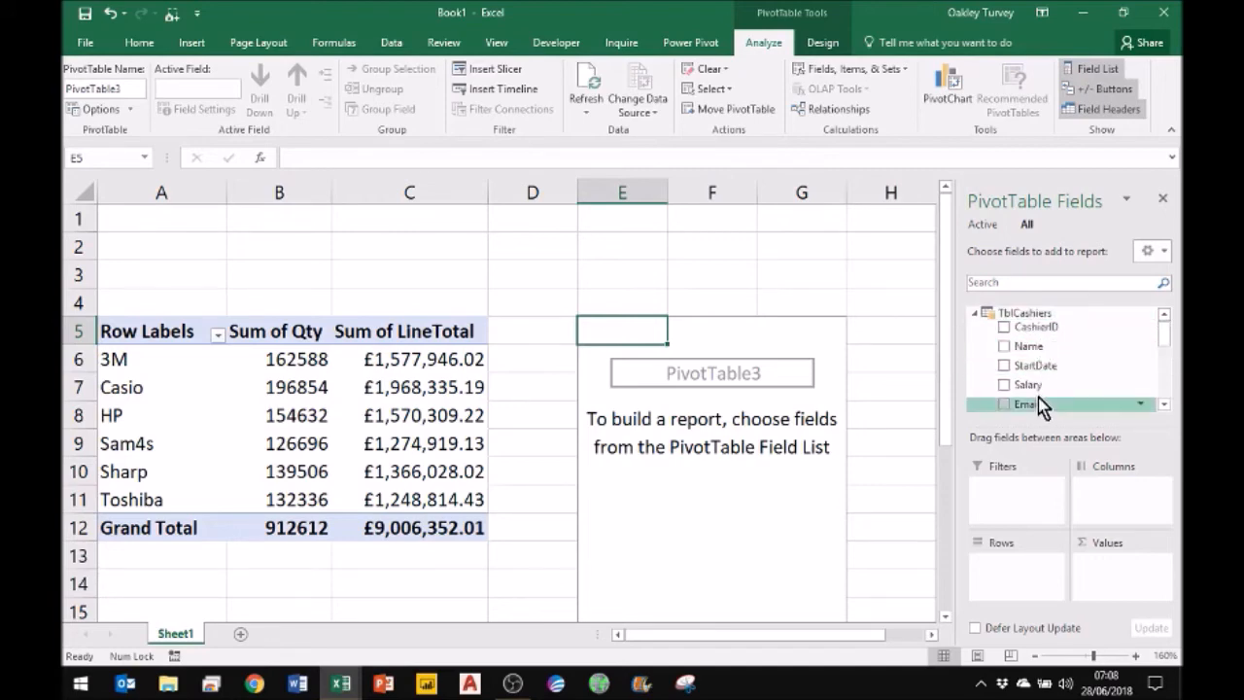
scroll(1042, 396, "down", 2)
left_click_drag(1037, 381, 1018, 581)
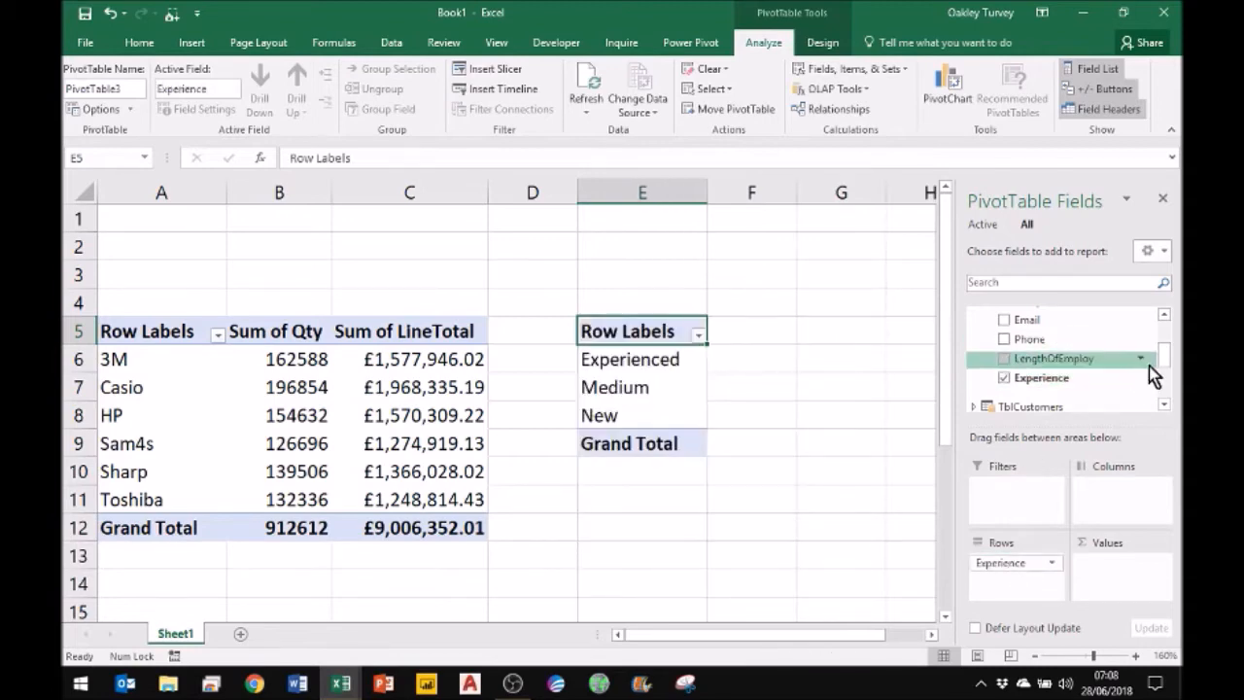
Add the Qty and LineTotal fields from TransactionsByYear as values in the Experience PivotTable
left_click_drag(1165, 361, 1165, 413)
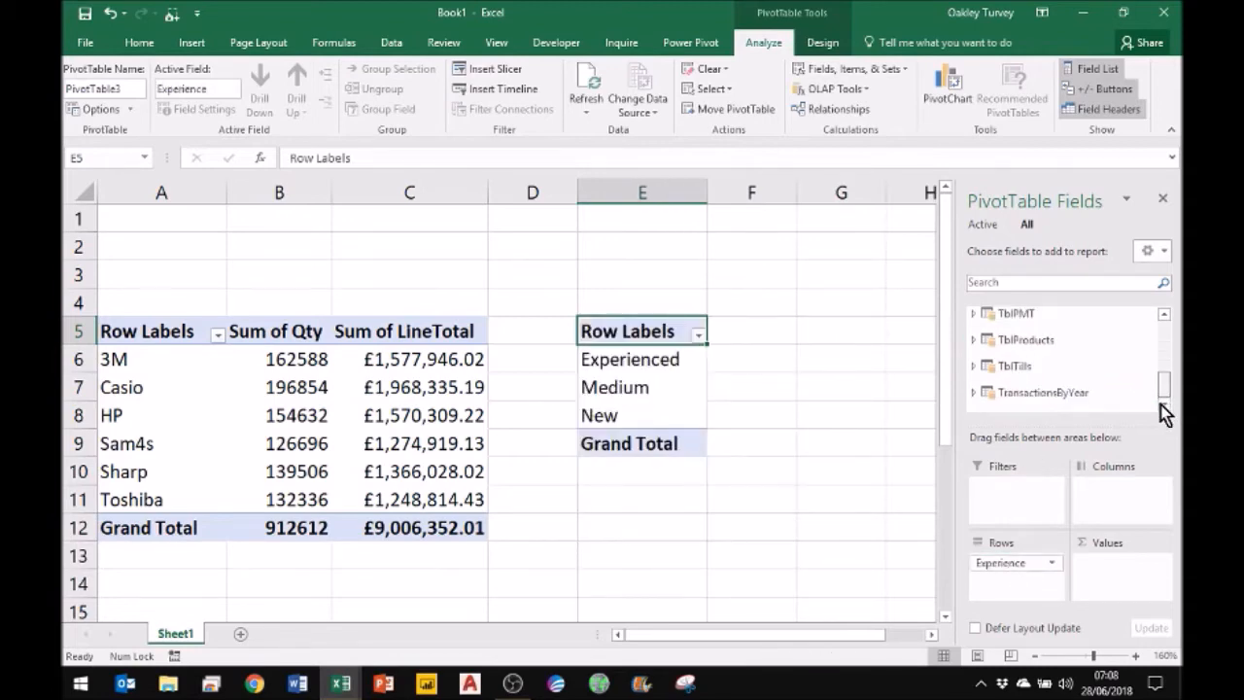
left_click(974, 392)
scroll(1116, 384, "down", 2)
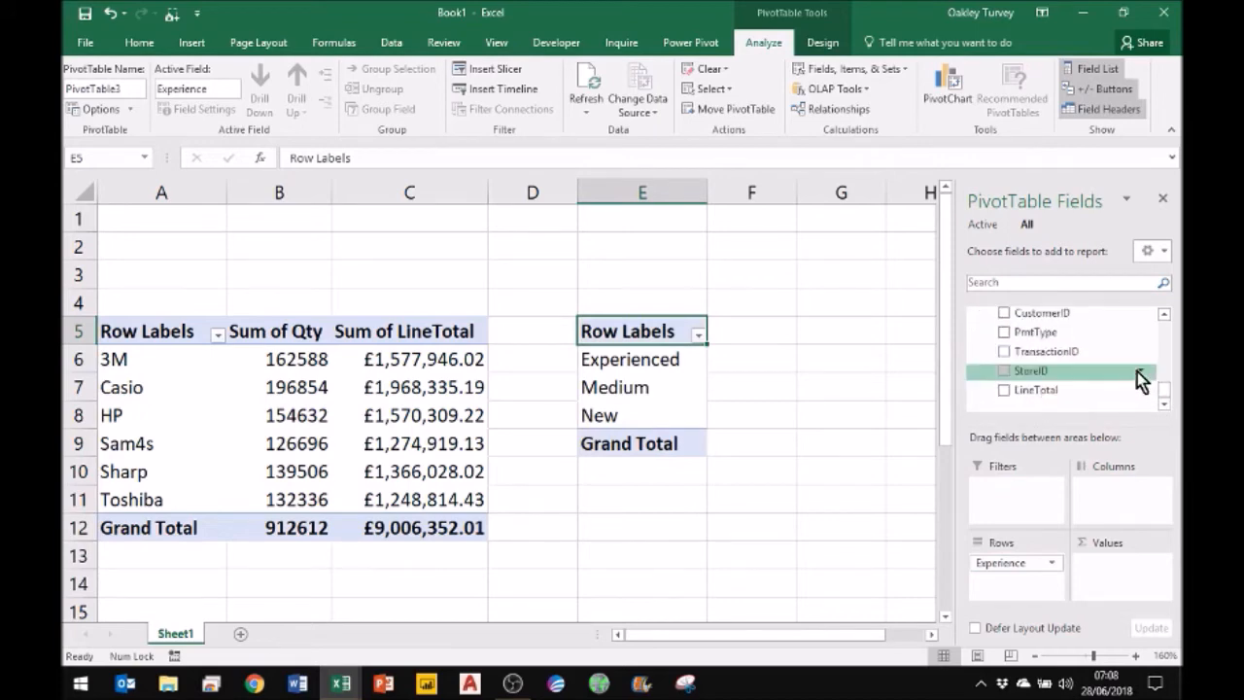
scroll(1063, 351, "up", 1)
left_click_drag(1059, 336, 1117, 576)
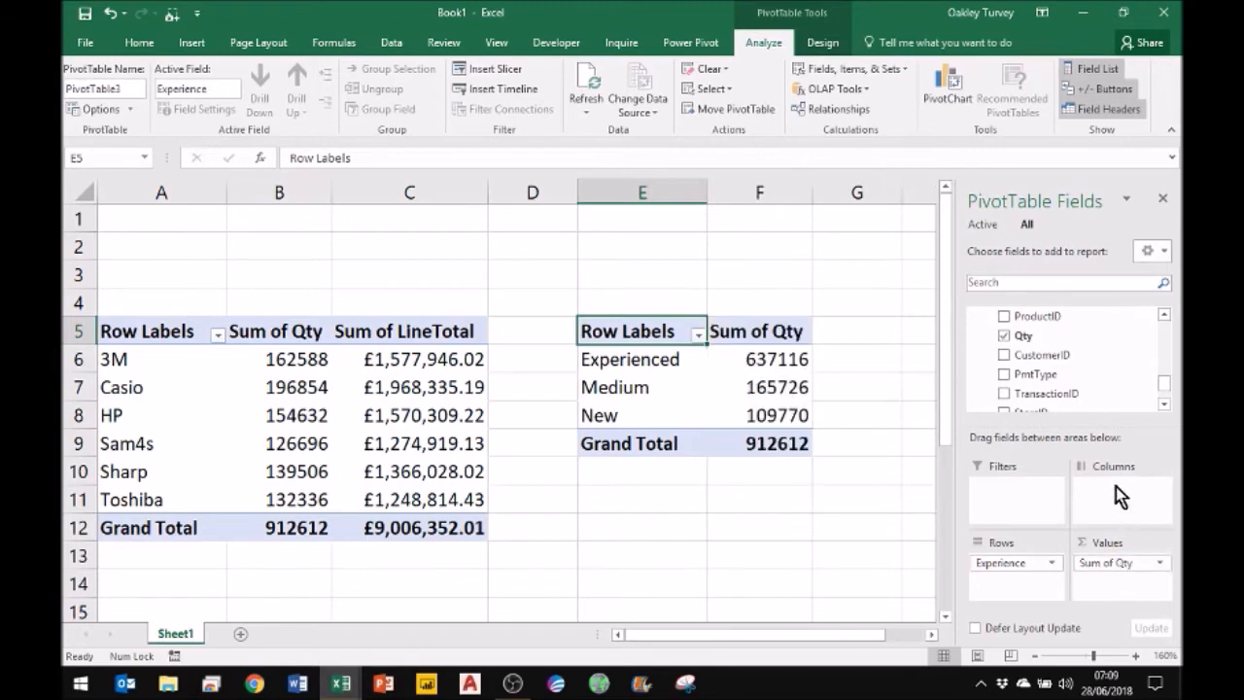
left_click(1163, 403)
left_click(1163, 404)
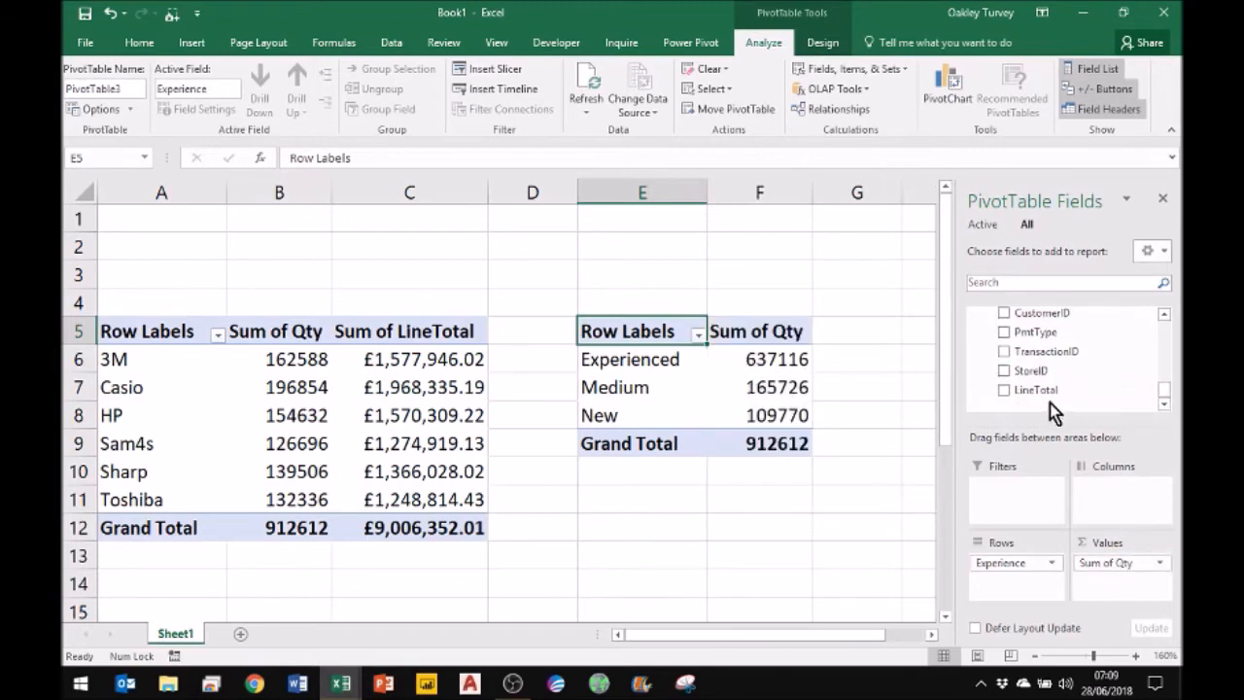
left_click_drag(1035, 389, 1127, 589)
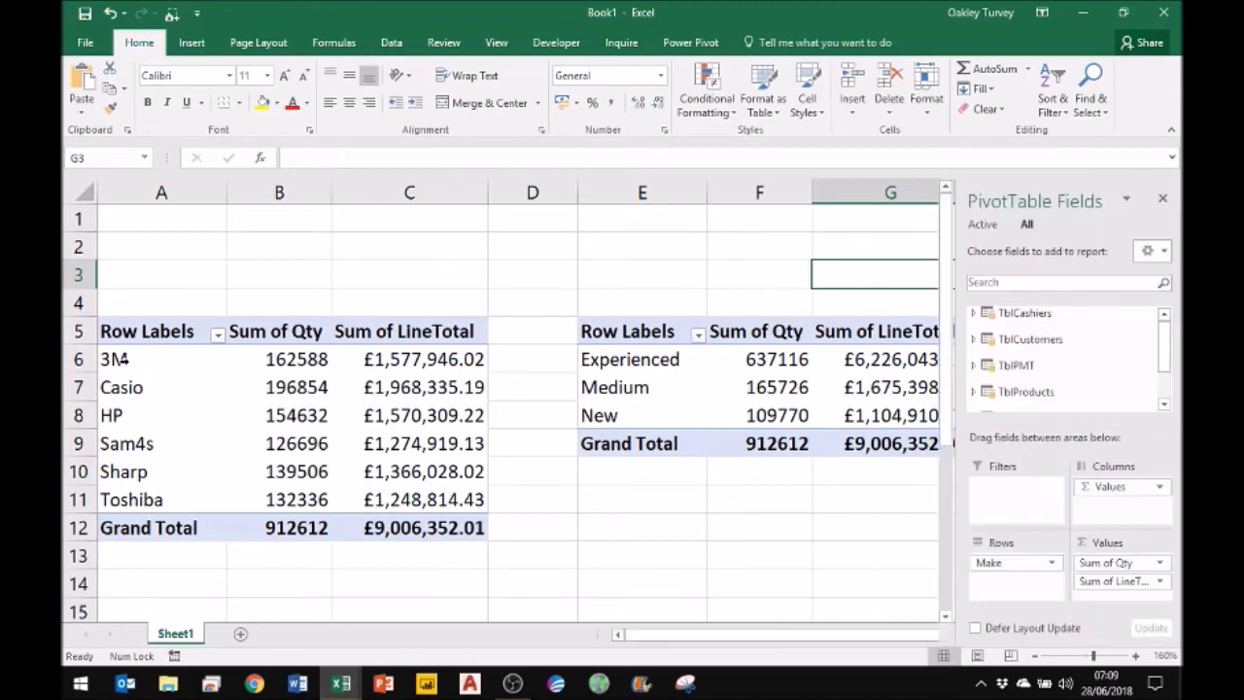
left_click(121, 359)
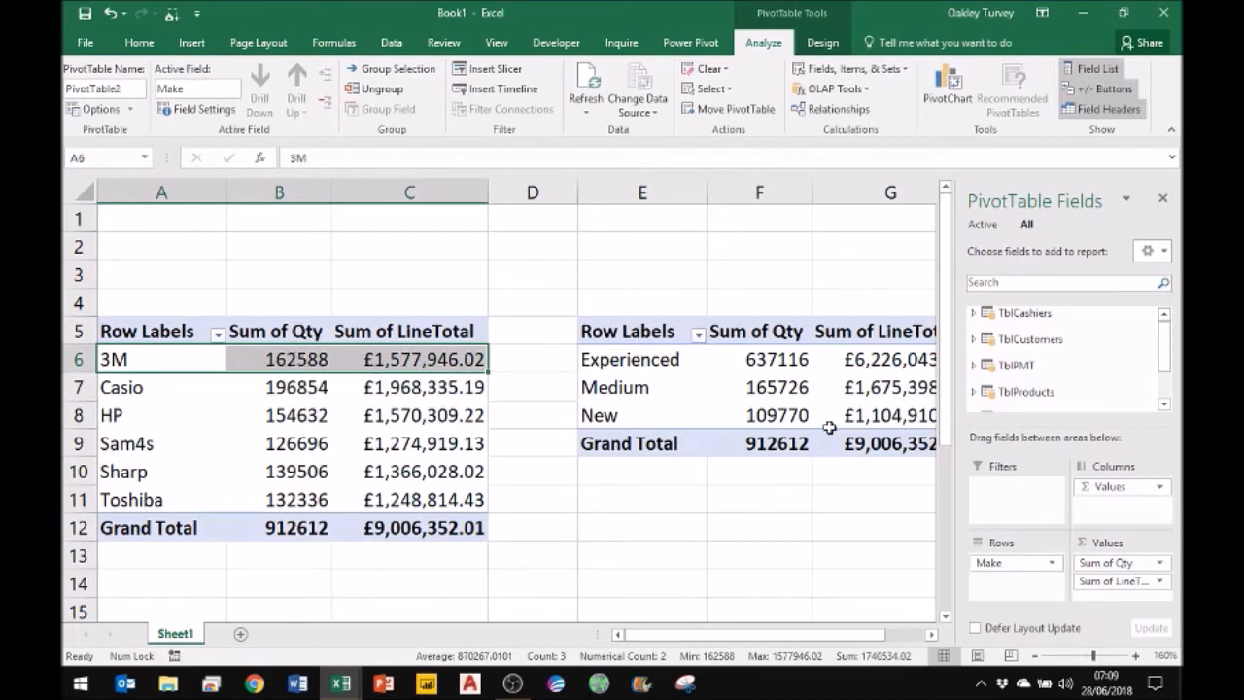
left_click(787, 359)
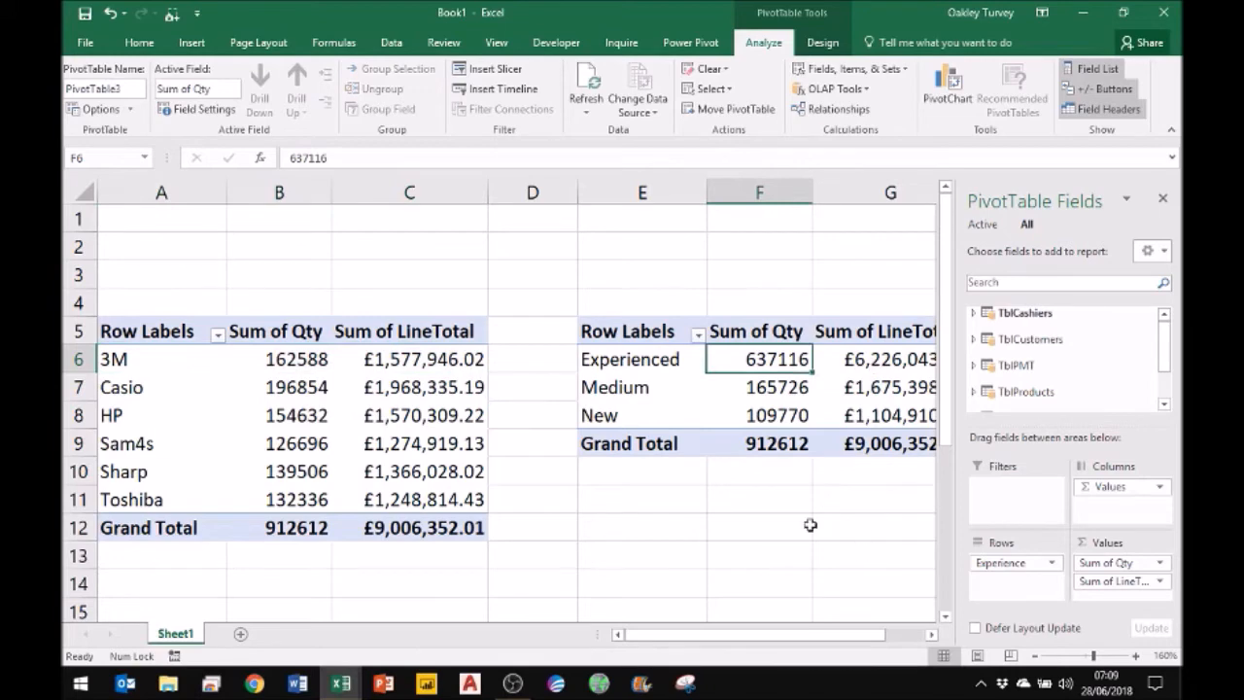
key("Right")
left_click(869, 542)
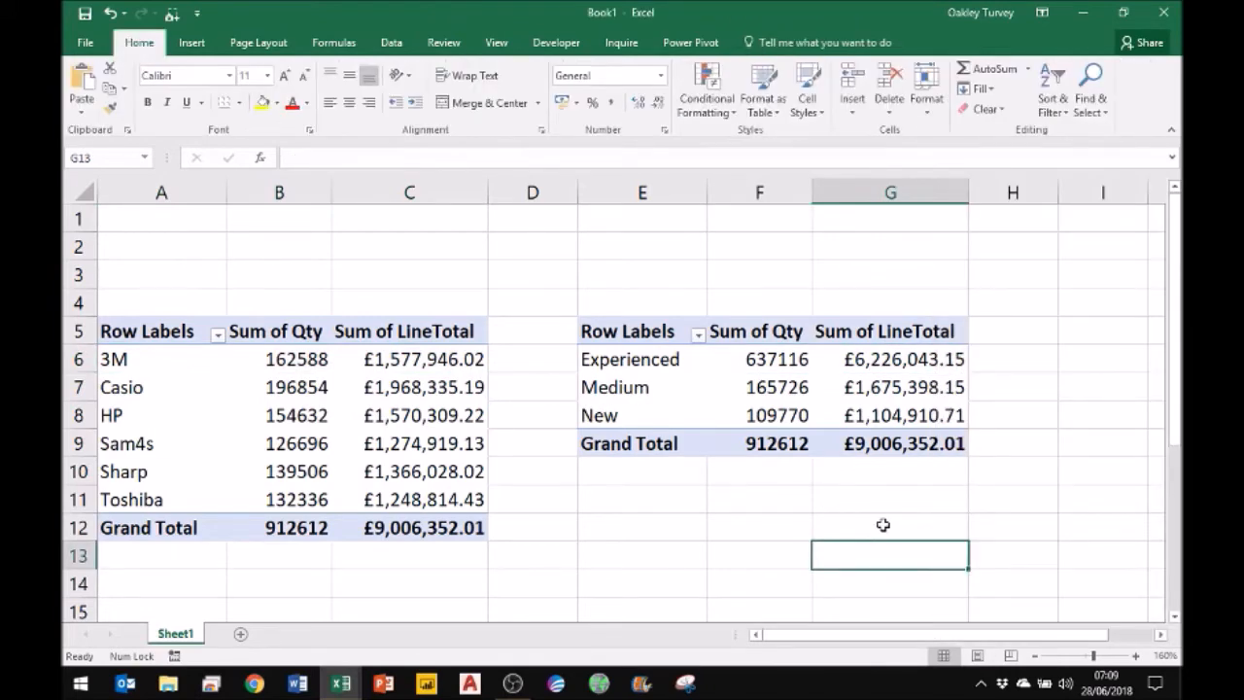
left_click(955, 583)
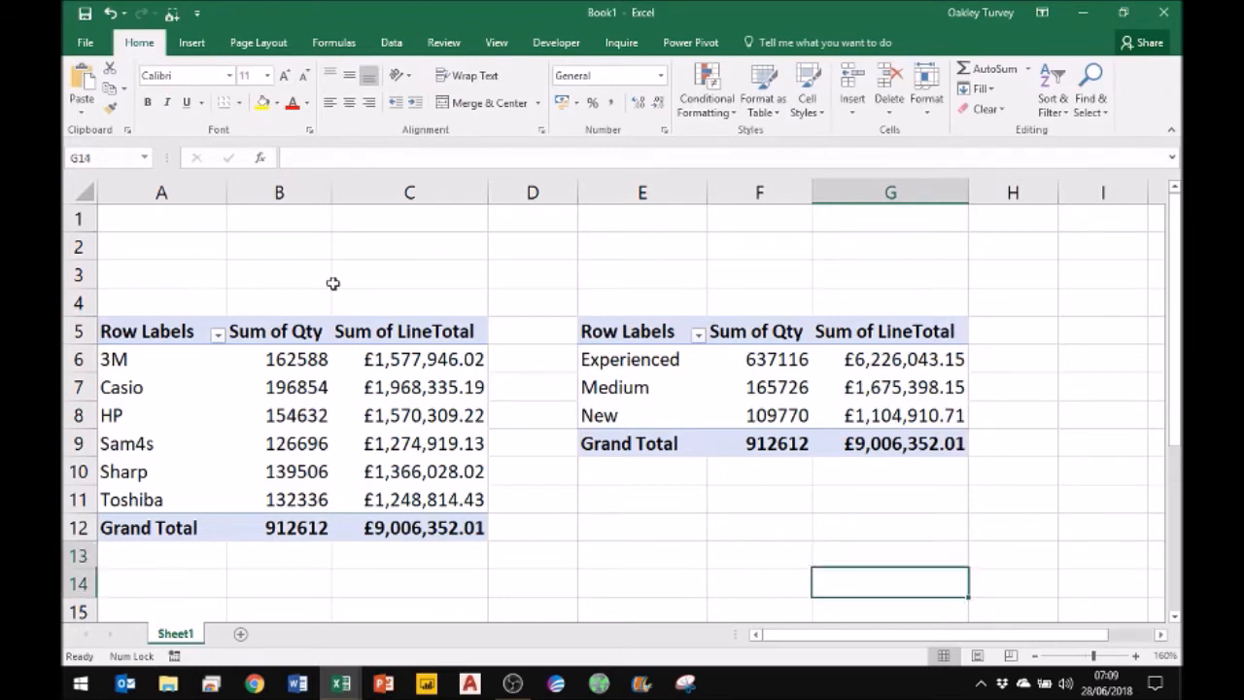
left_click(138, 253, "shift")
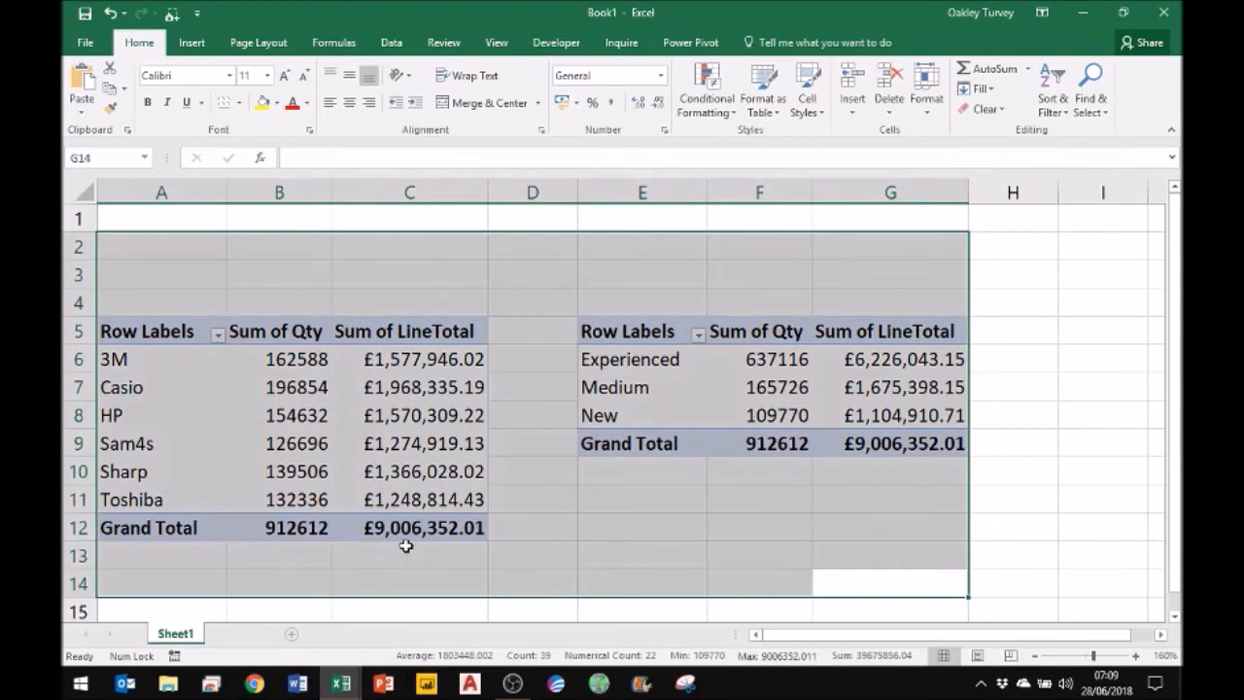
Add a new worksheet and insert a PivotChart based on the workbook's Data Model at cell A6 of Sheet2
key("shift+F11")
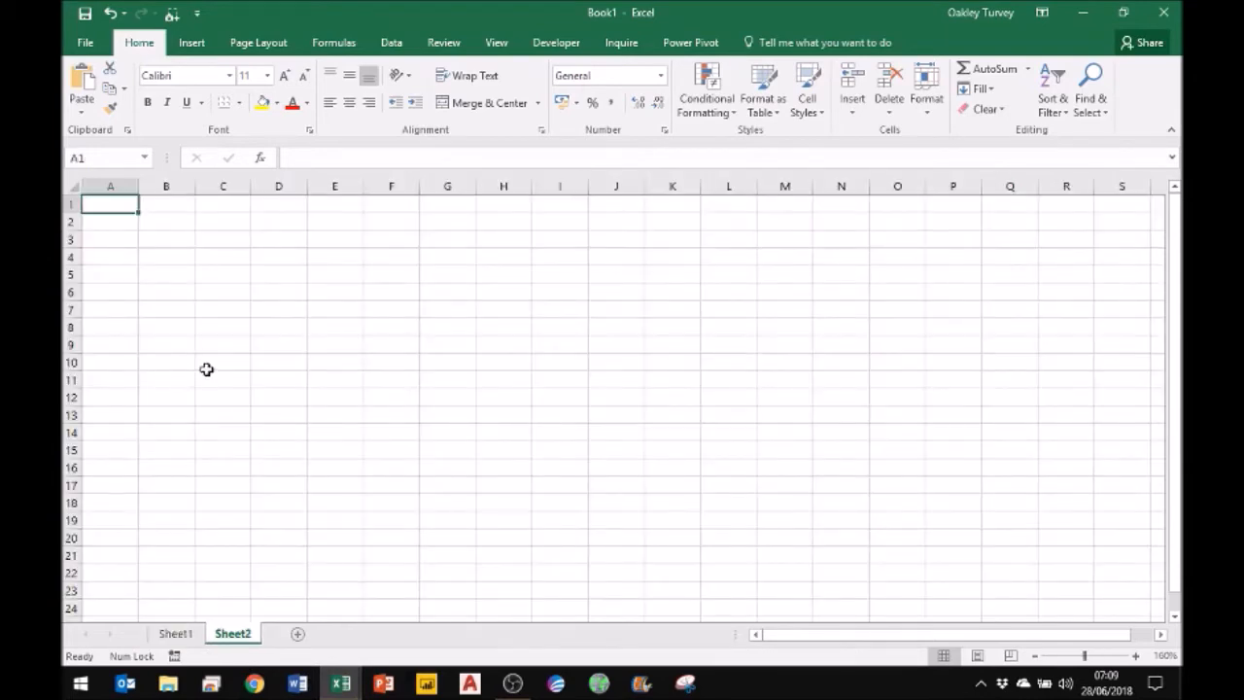
scroll(206, 369, "up", 1, "ctrl")
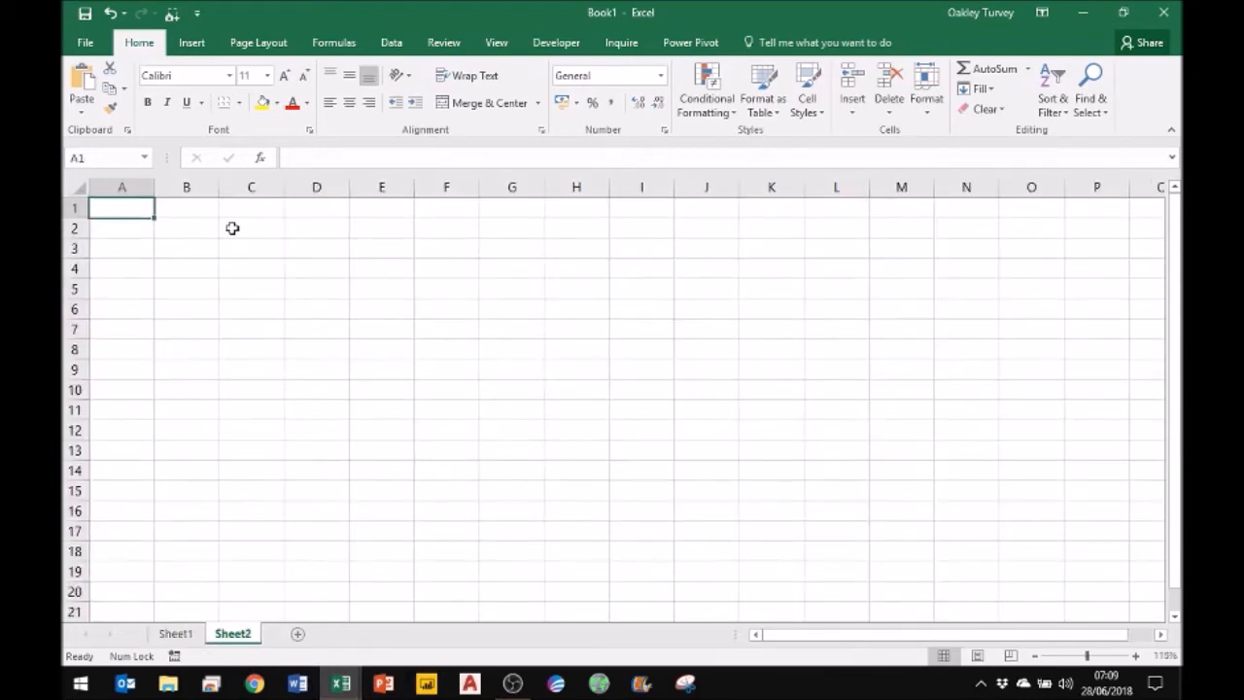
scroll(184, 43, "up", 1, "ctrl")
left_click(192, 43)
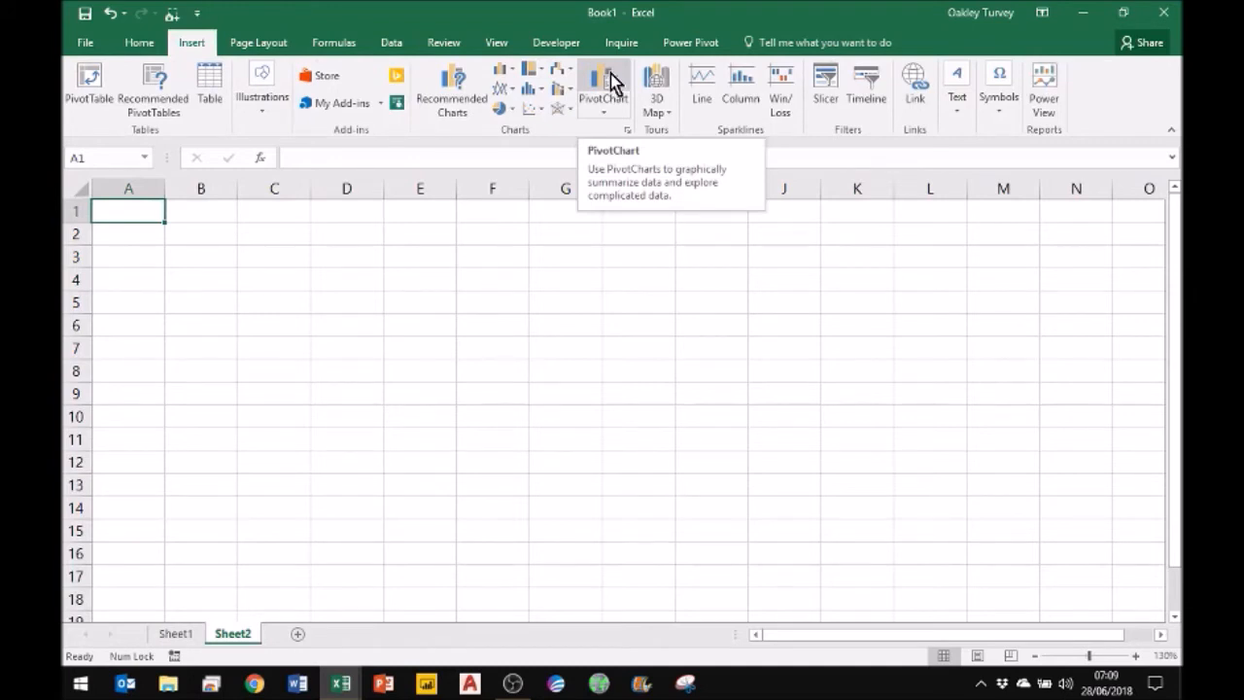
left_click(604, 86)
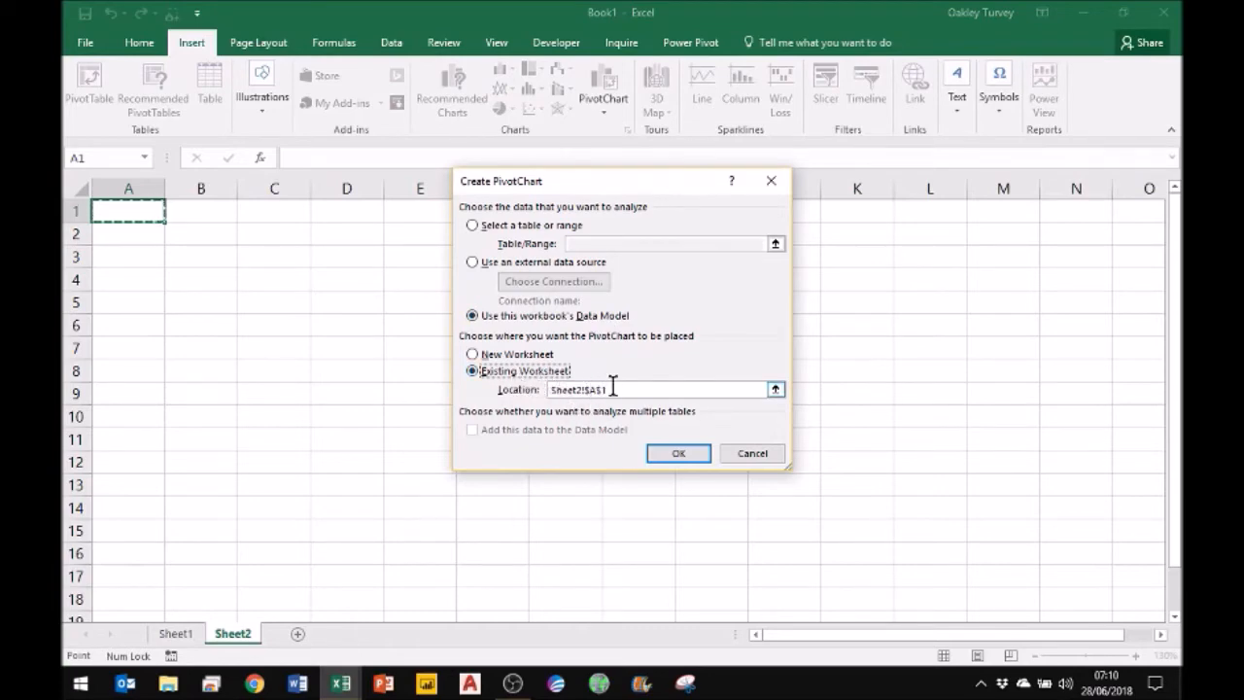
left_click(113, 320)
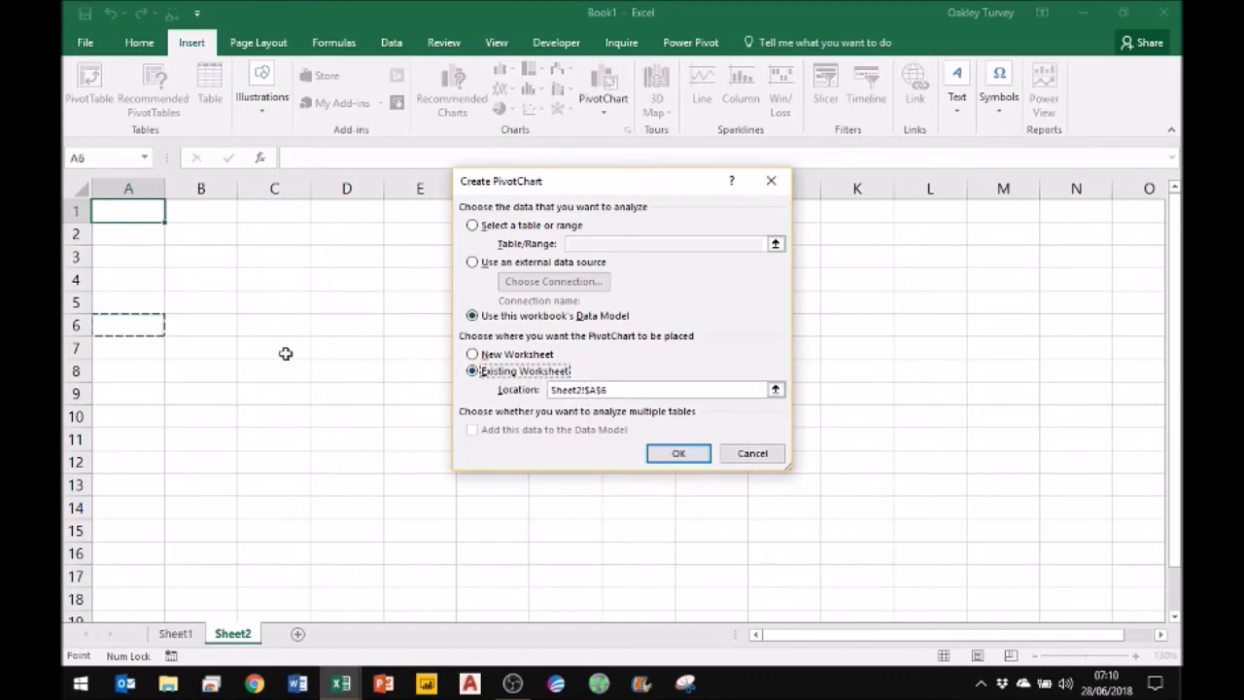
left_click(678, 454)
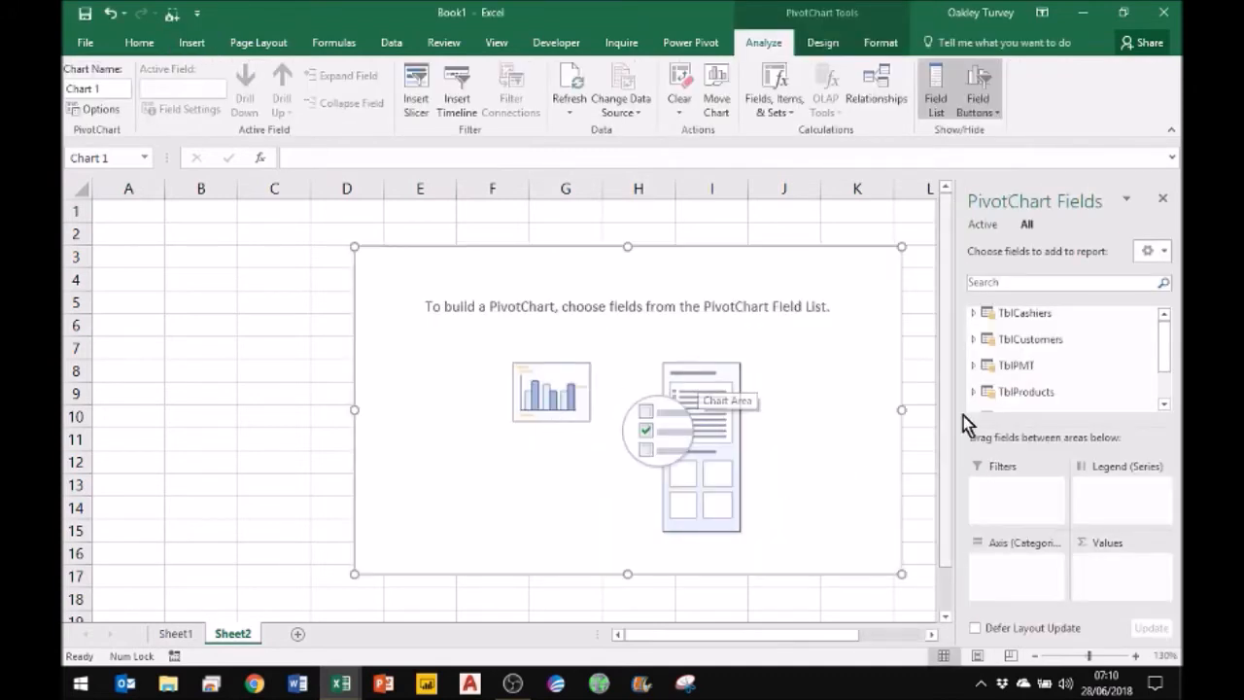
Move the empty PivotChart against column A and shrink it to cover about columns A to F and rows 4 to 13
left_click_drag(572, 281, 298, 298)
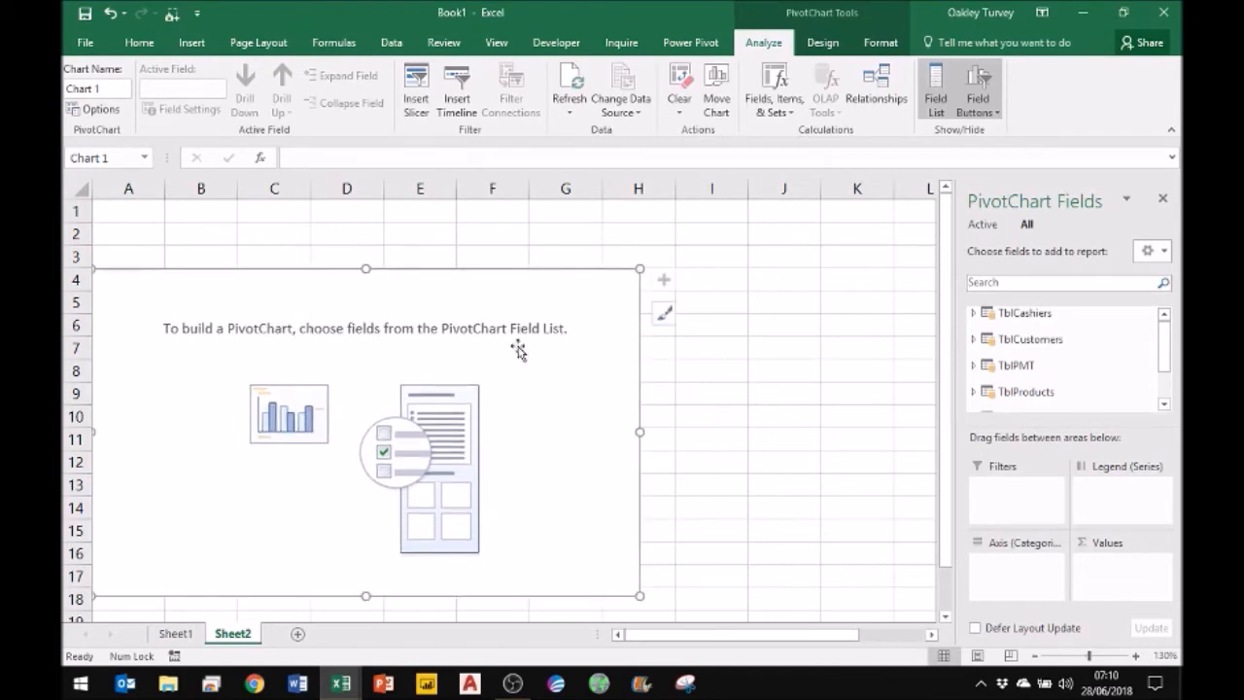
left_click_drag(636, 434, 520, 427)
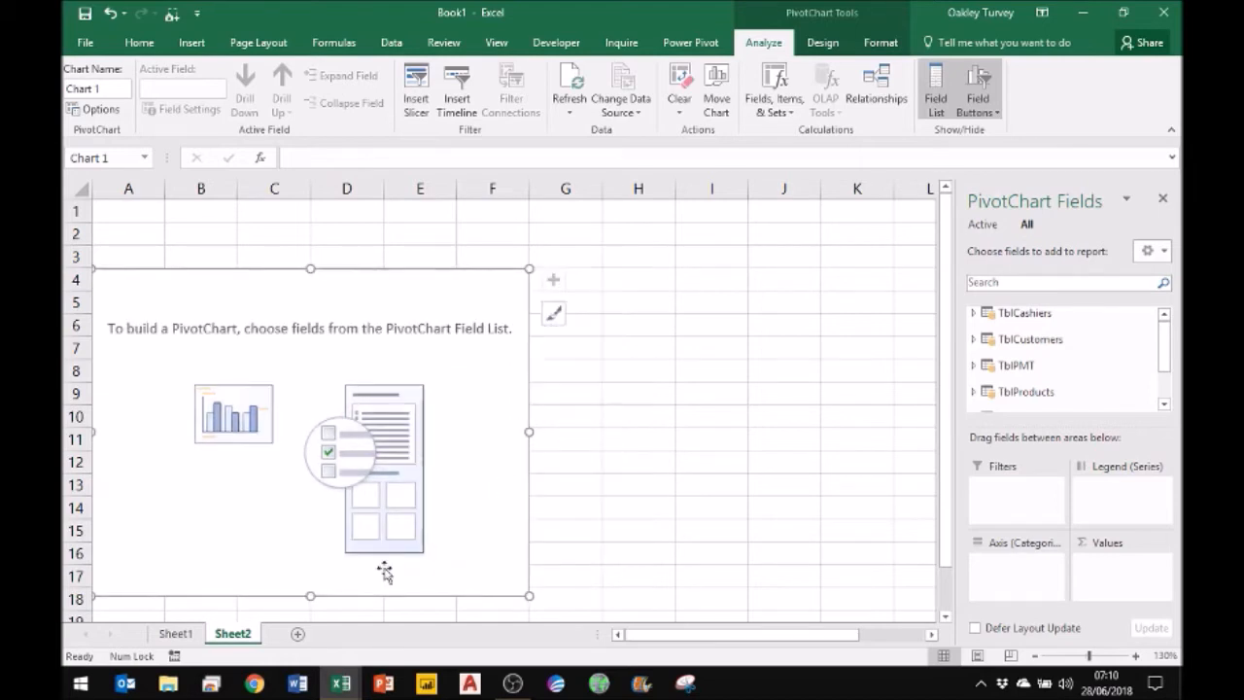
left_click_drag(311, 592, 311, 501)
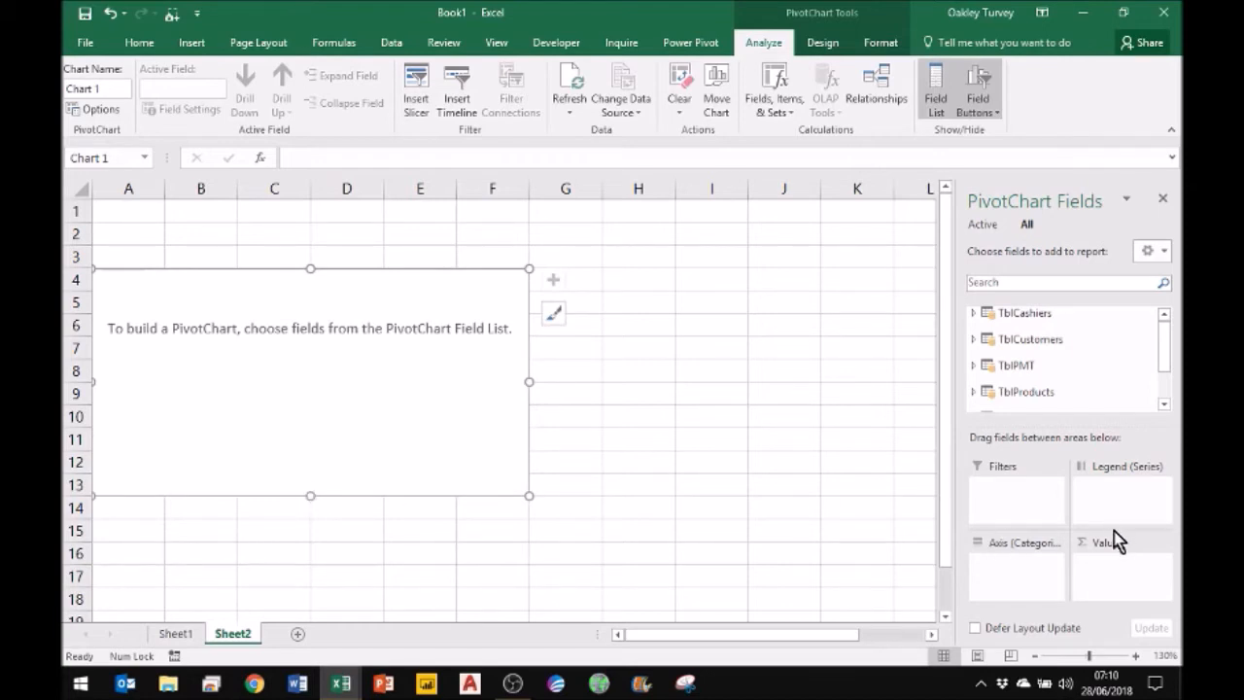
Add the Make field from TblTills to the PivotChart and place it as the legend series
left_click(1162, 404)
left_click(1162, 404)
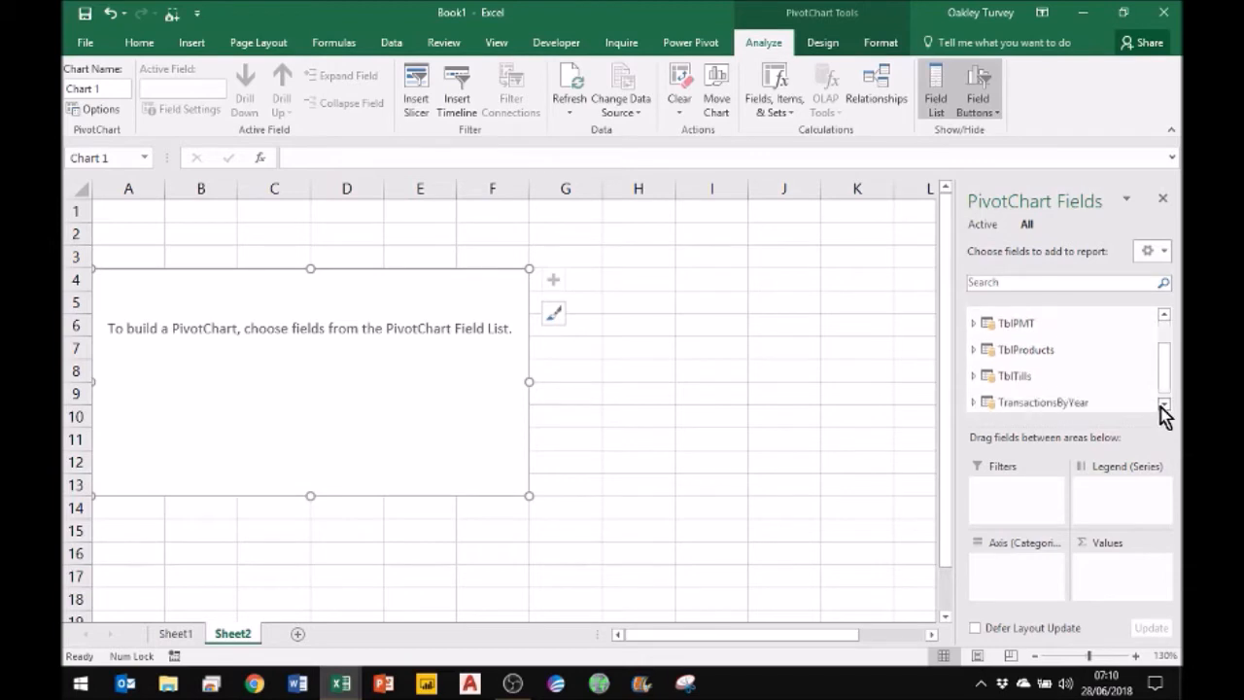
left_click(1162, 405)
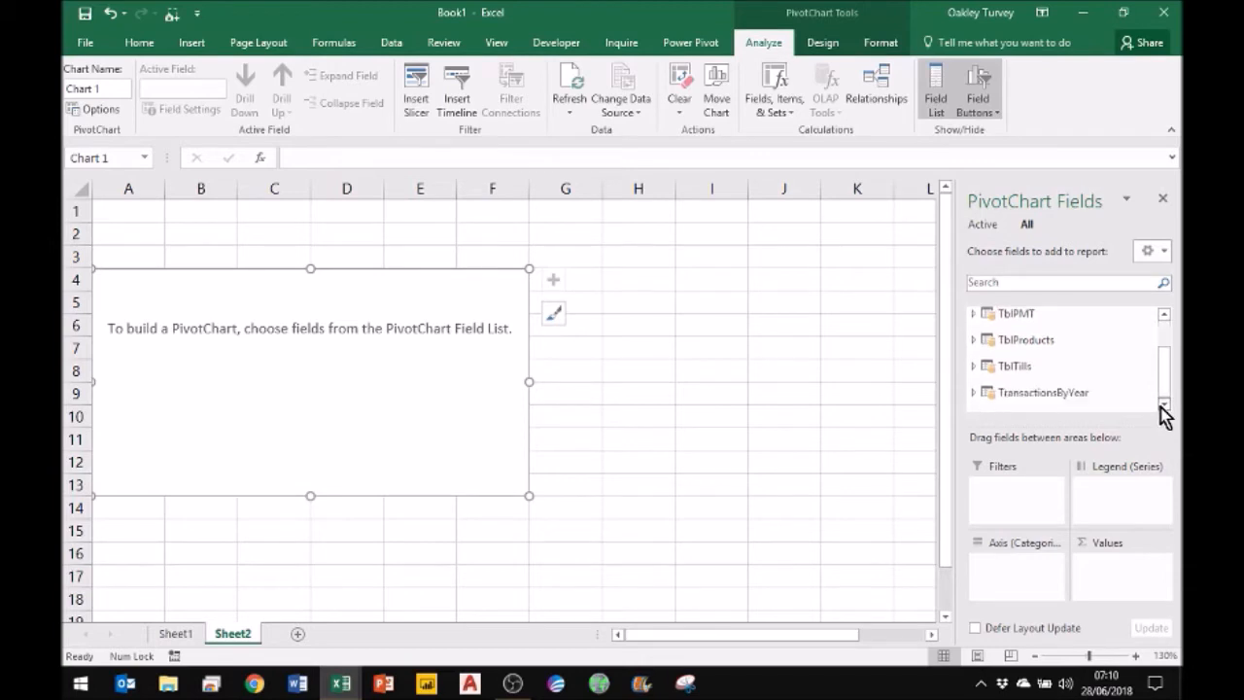
left_click(972, 367)
left_click_drag(1027, 363, 1016, 563)
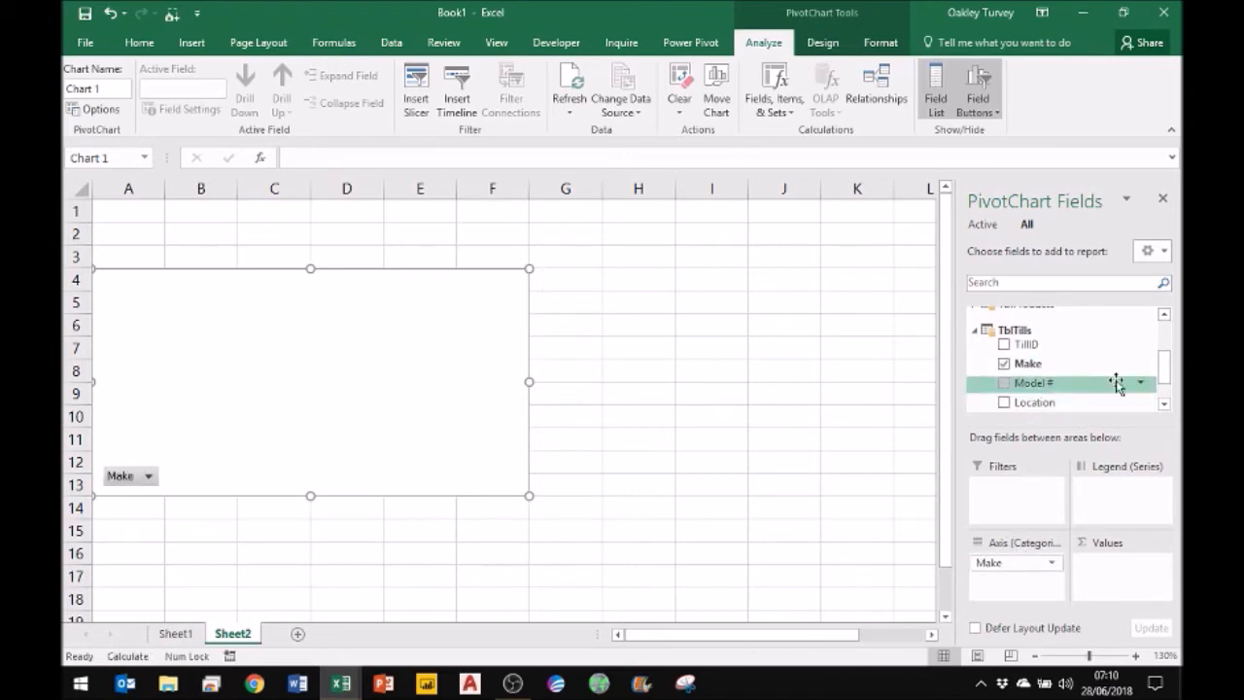
left_click_drag(1001, 568, 1090, 497)
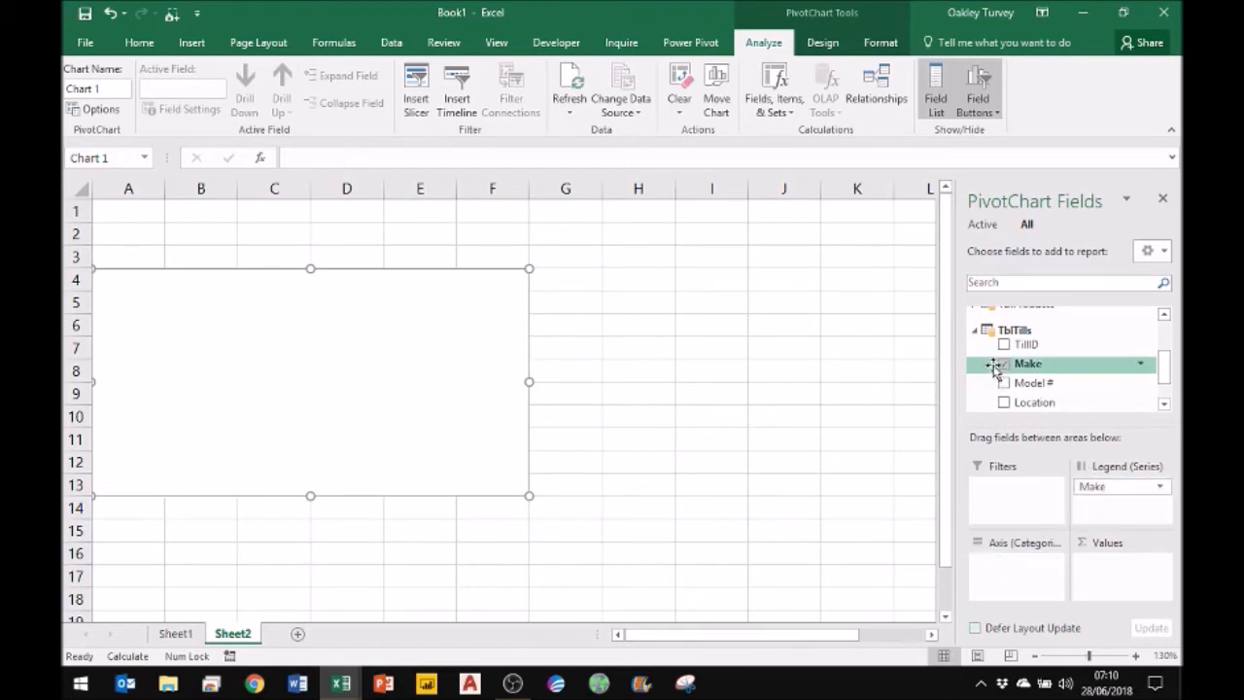
Add the Qty field from TransactionsByYear as the PivotChart's values
left_click_drag(1166, 371, 1165, 416)
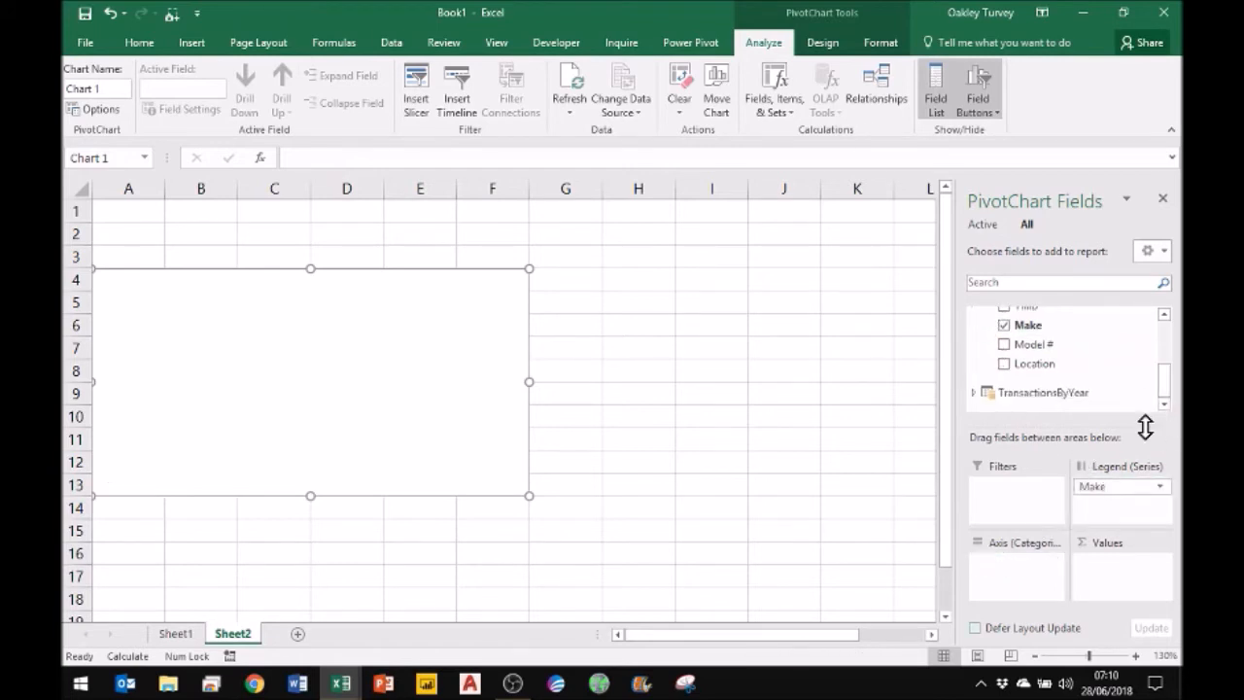
left_click(974, 393)
scroll(1112, 350, "down", 2)
scroll(1098, 353, "up", 1)
left_click_drag(1020, 336, 1107, 567)
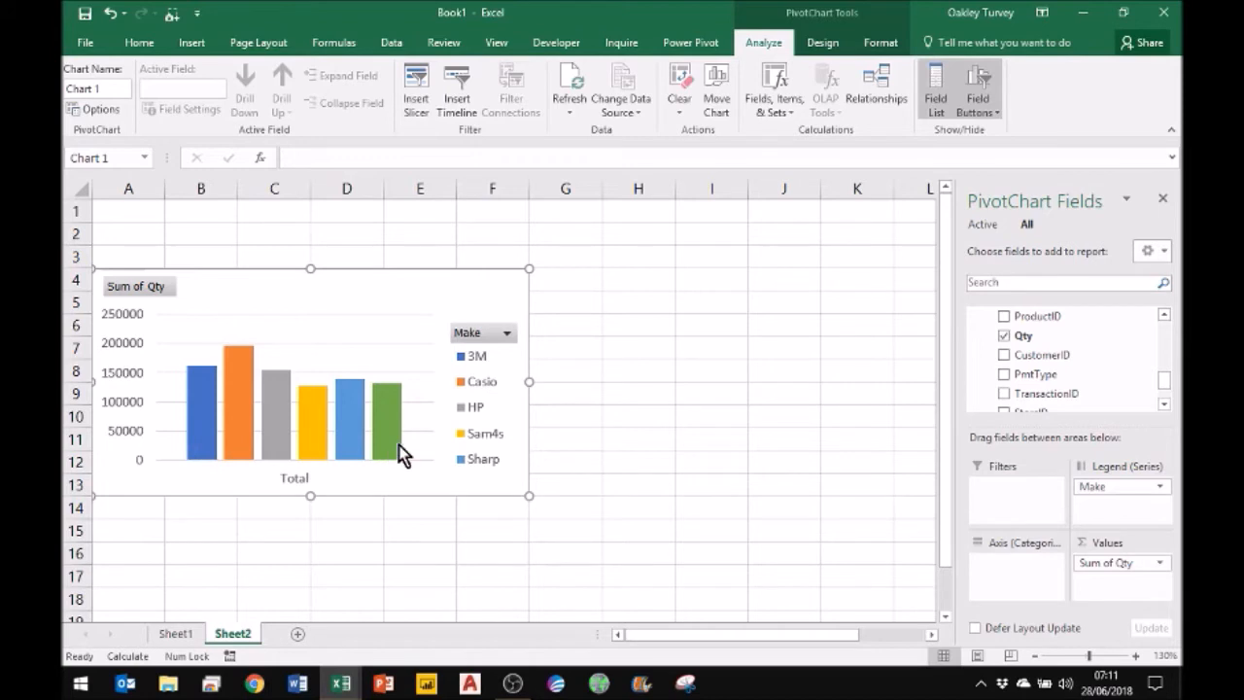
mouse_move(399, 445)
mouse_move(358, 418)
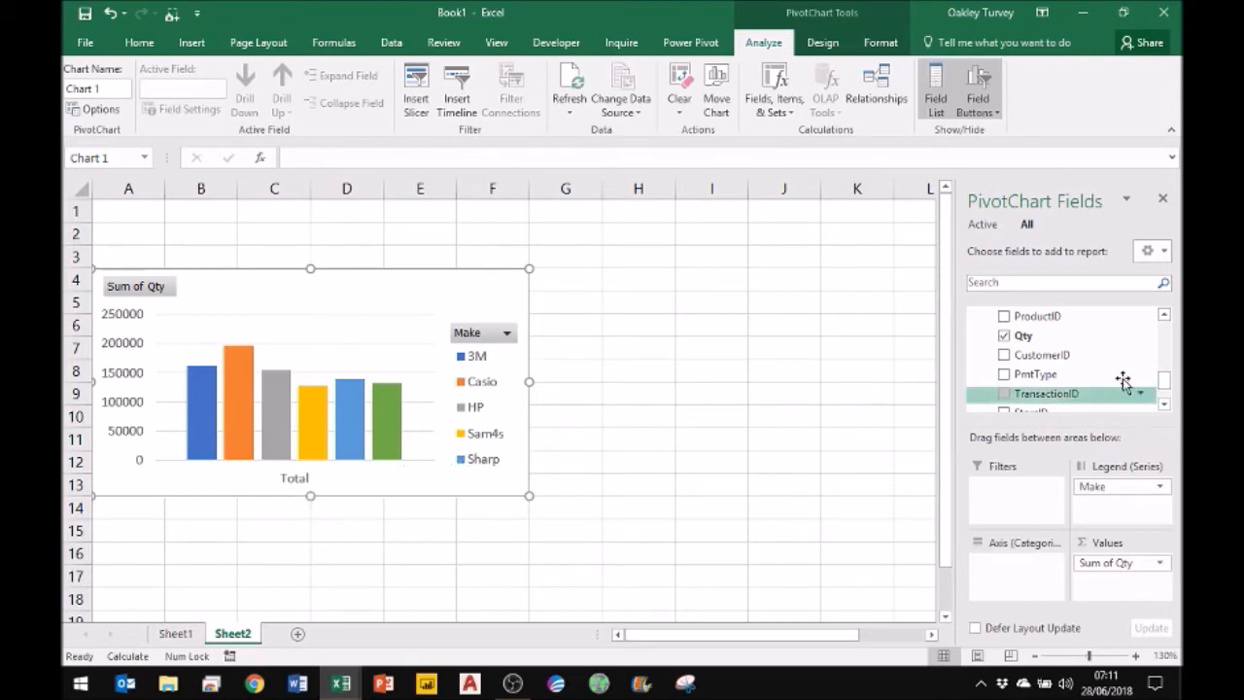
Add the DateTime field to the PivotChart's axis and remove its date, month and quarter levels, keeping only DateTime (Year)
left_click_drag(1166, 385, 1166, 369)
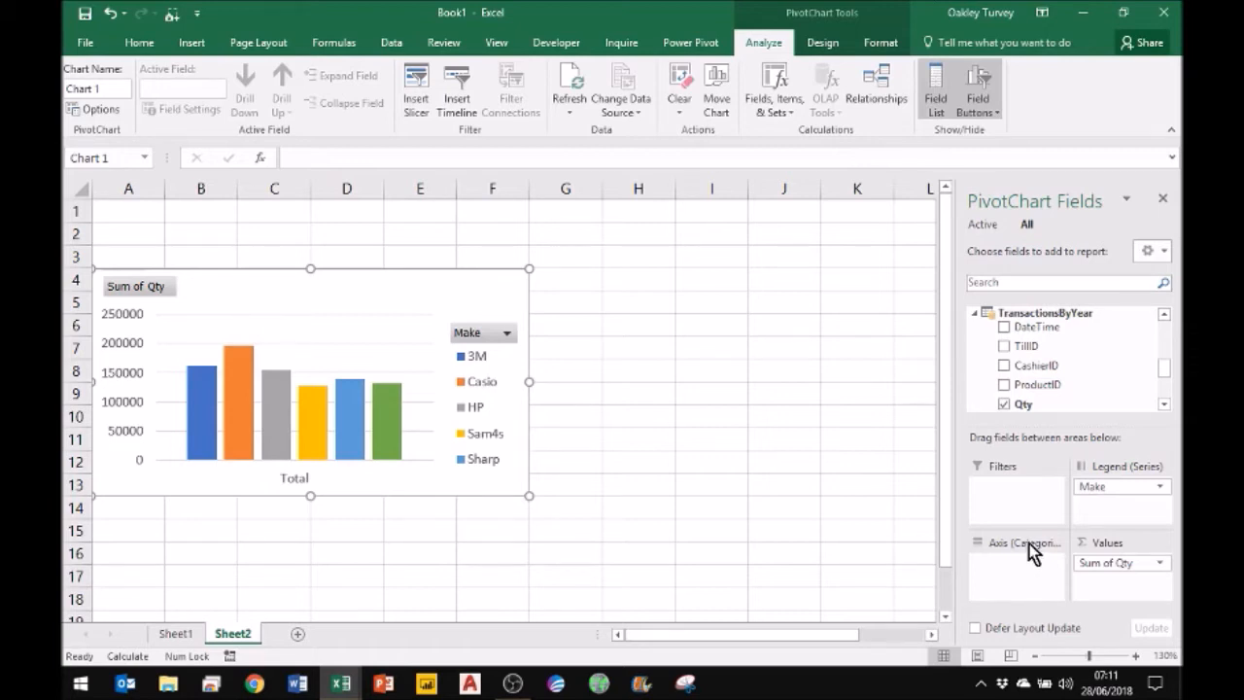
left_click_drag(1035, 332, 1009, 589)
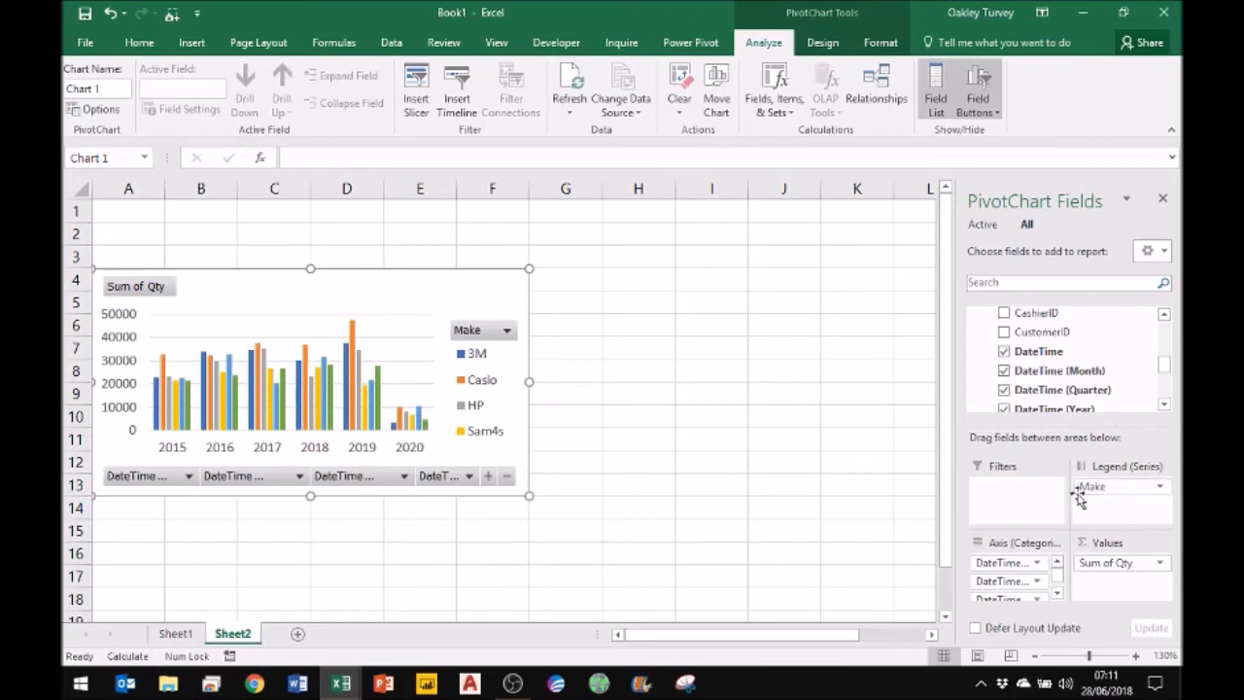
left_click(1004, 351)
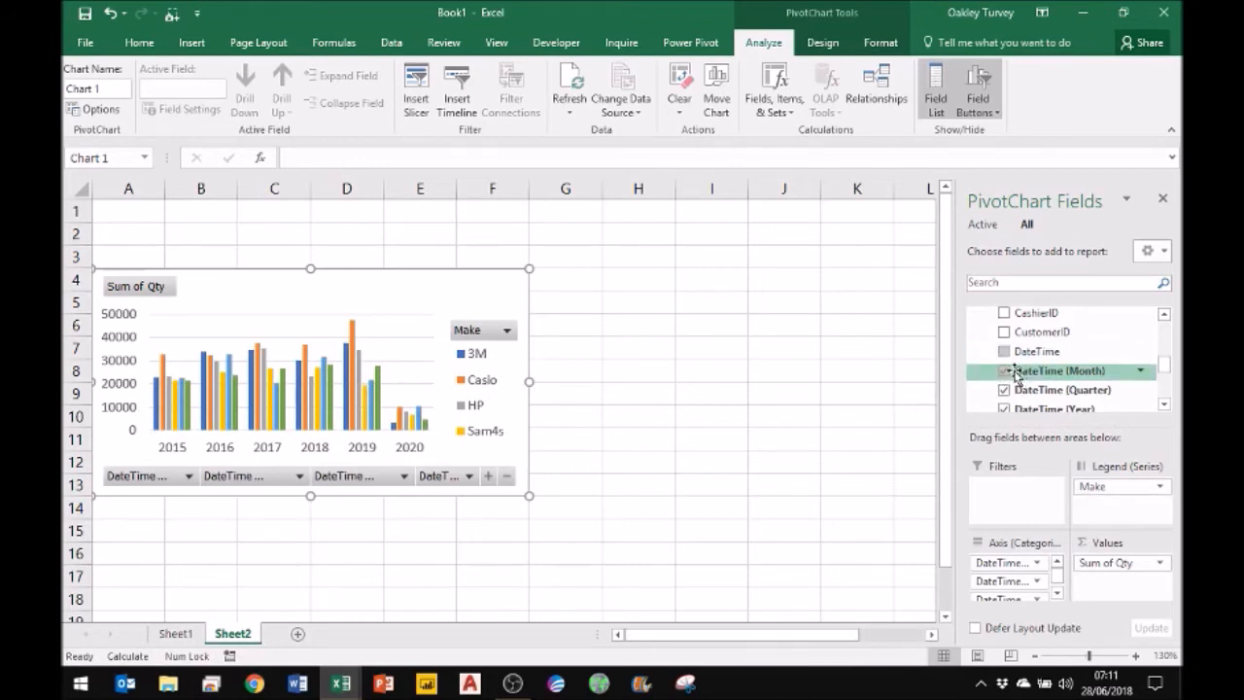
left_click(1006, 370)
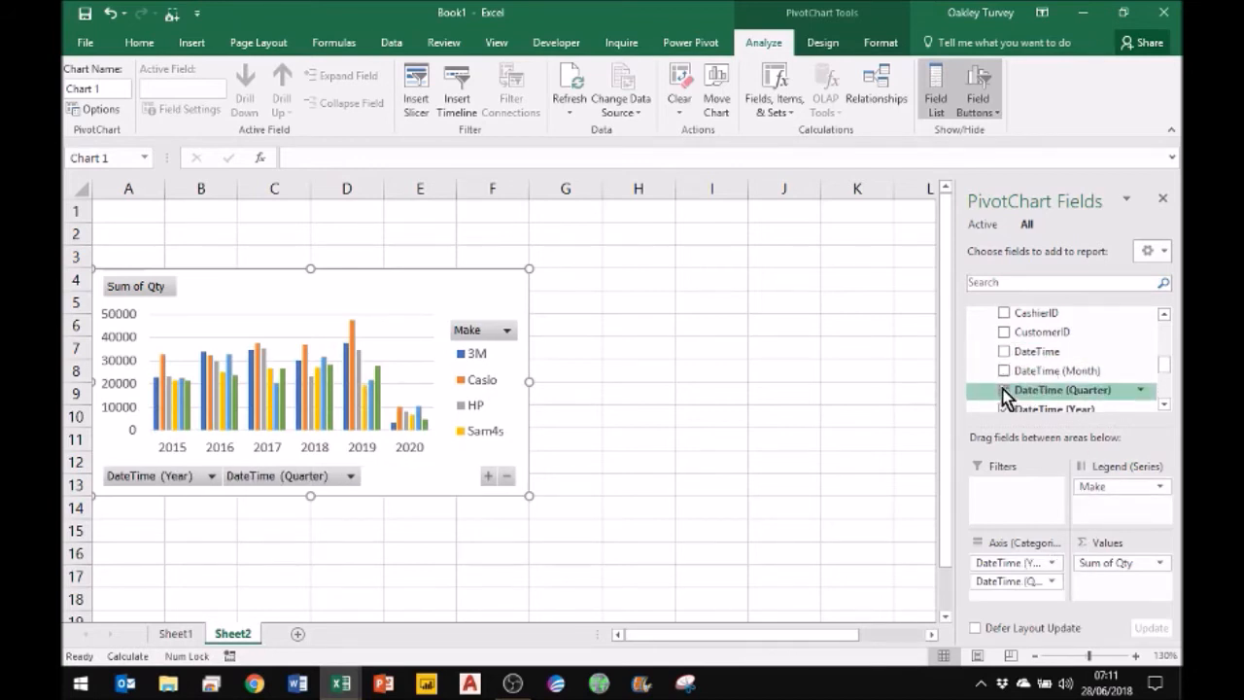
left_click(1003, 389)
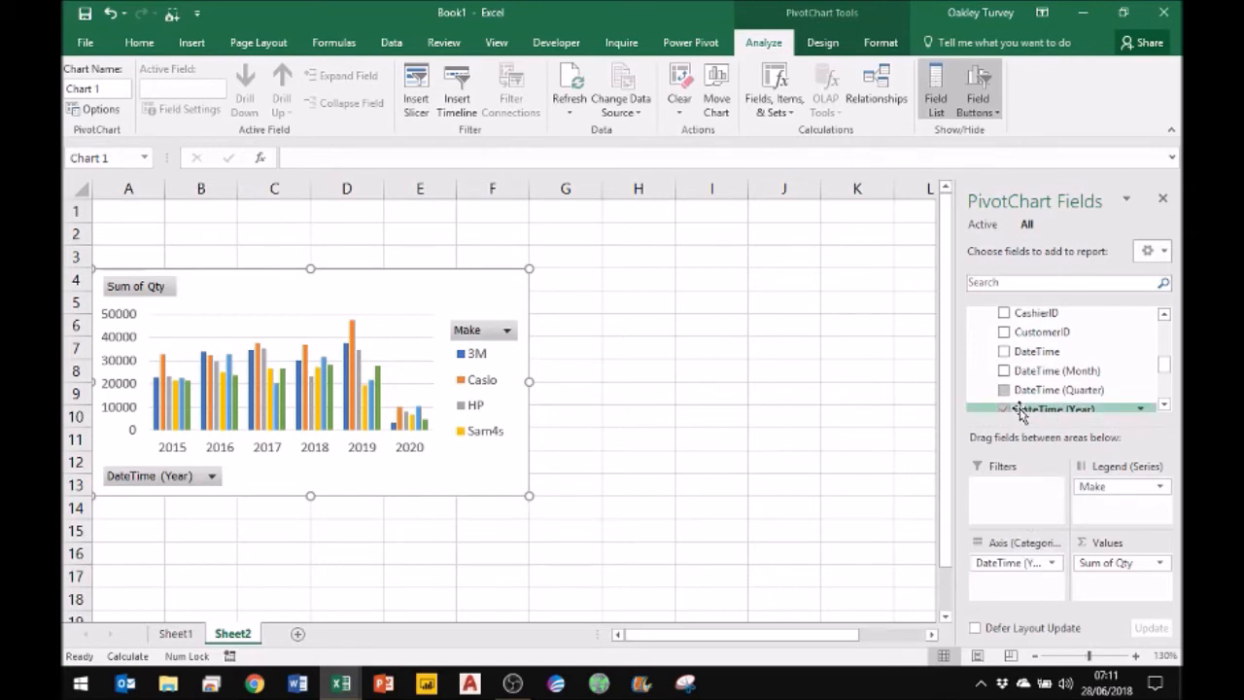
Filter the PivotChart's DateTime (Year) field to exclude 2020
left_click(1164, 404)
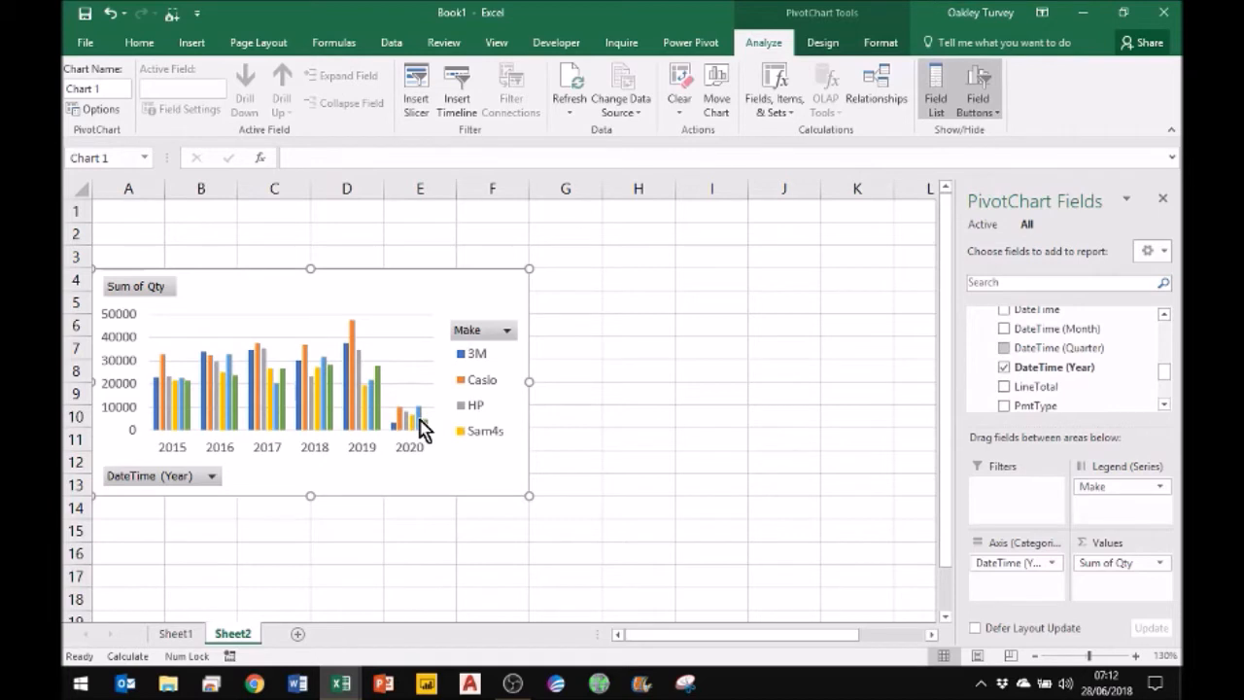
left_click(1137, 370)
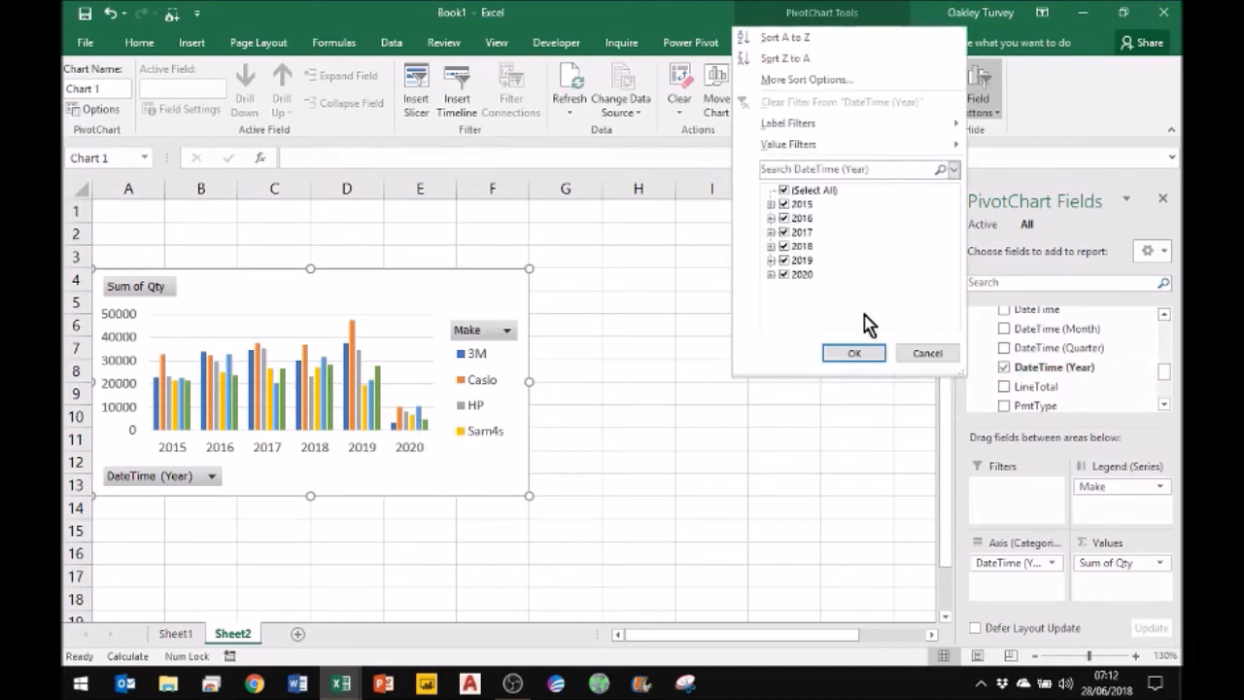
left_click(785, 276)
left_click(861, 354)
left_click(210, 476)
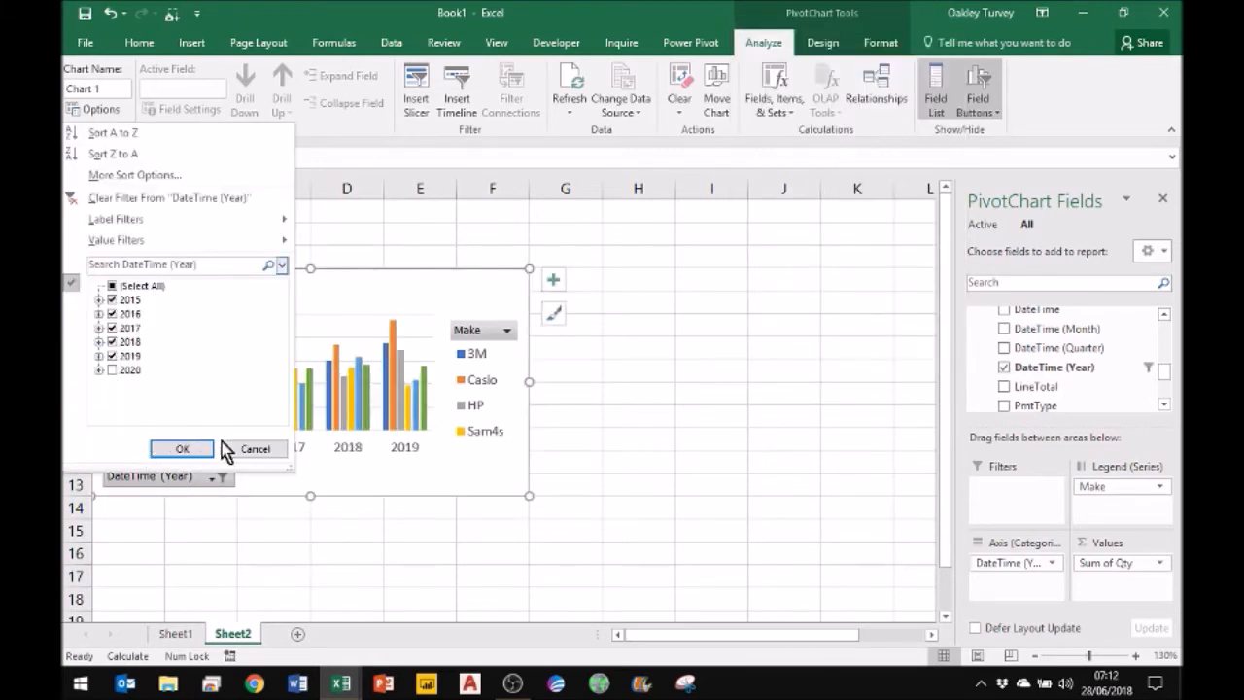
left_click(258, 449)
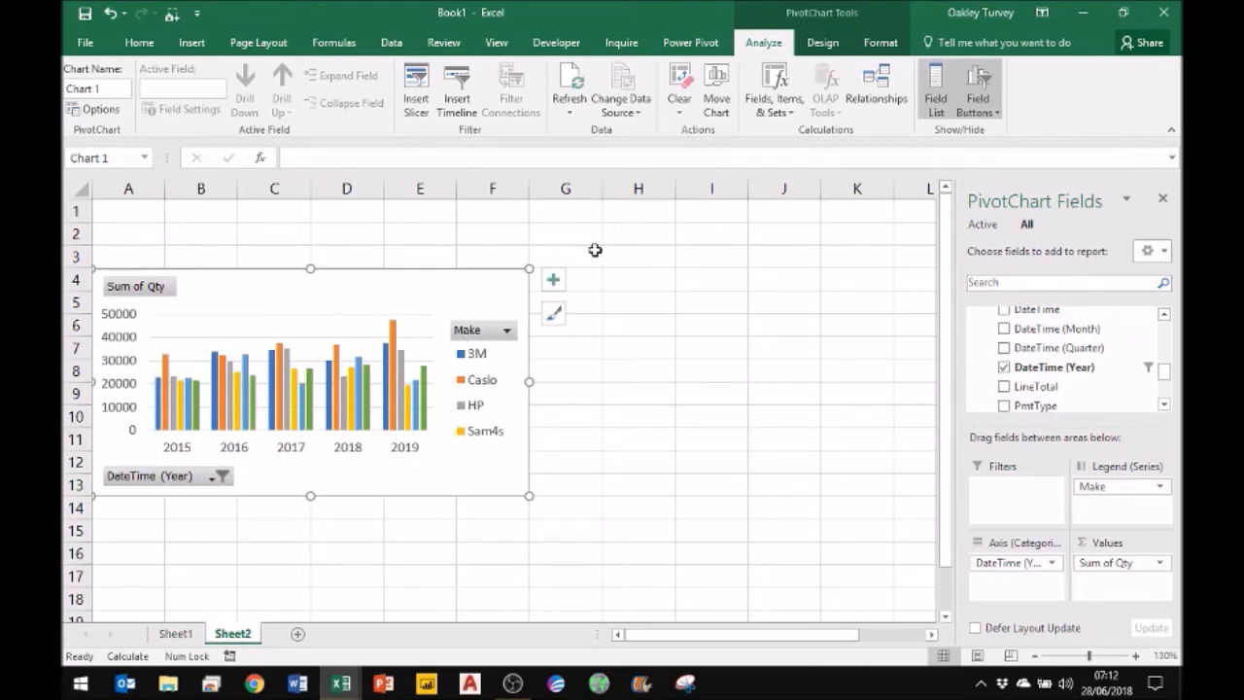
Change the PivotChart from clustered columns to the basic Line chart type
left_click(823, 51)
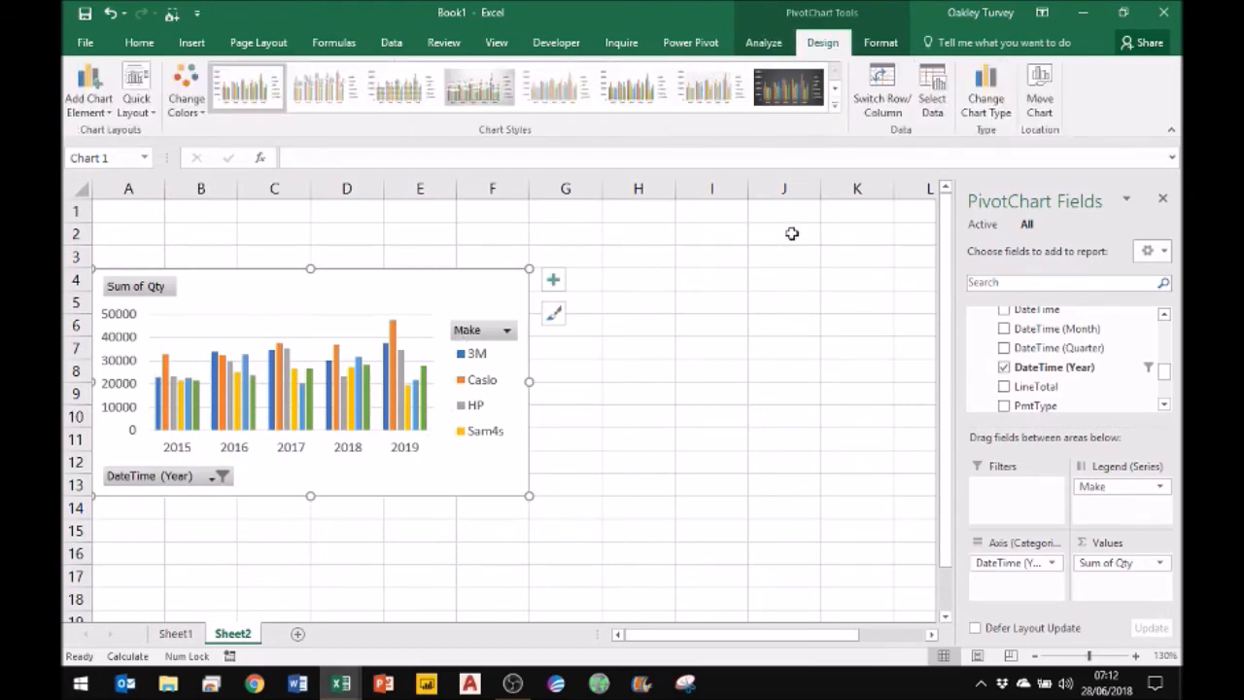
left_click(986, 93)
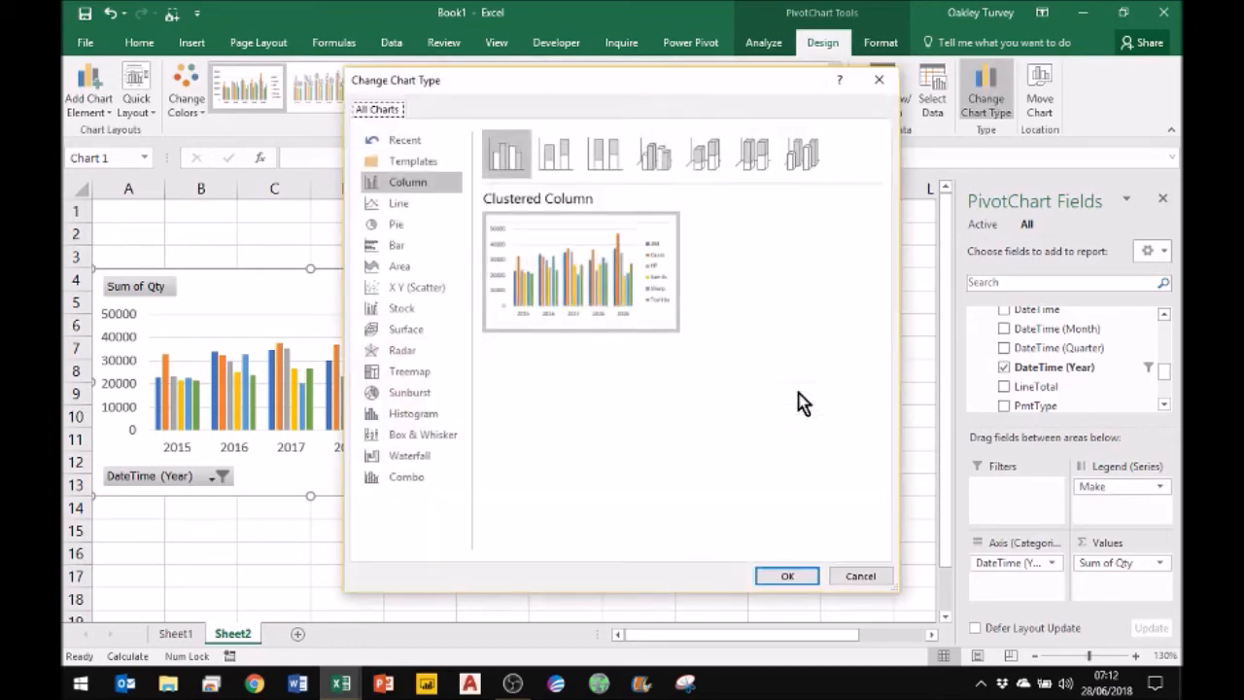
left_click(400, 206)
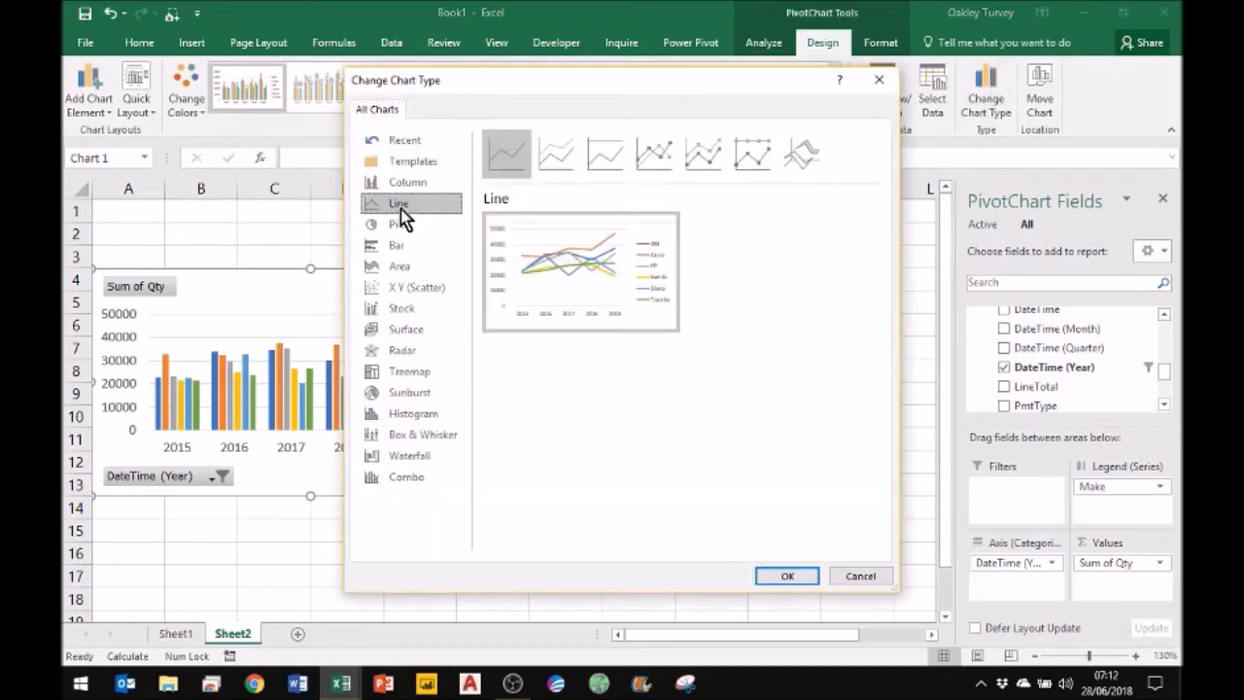
key("Escape")
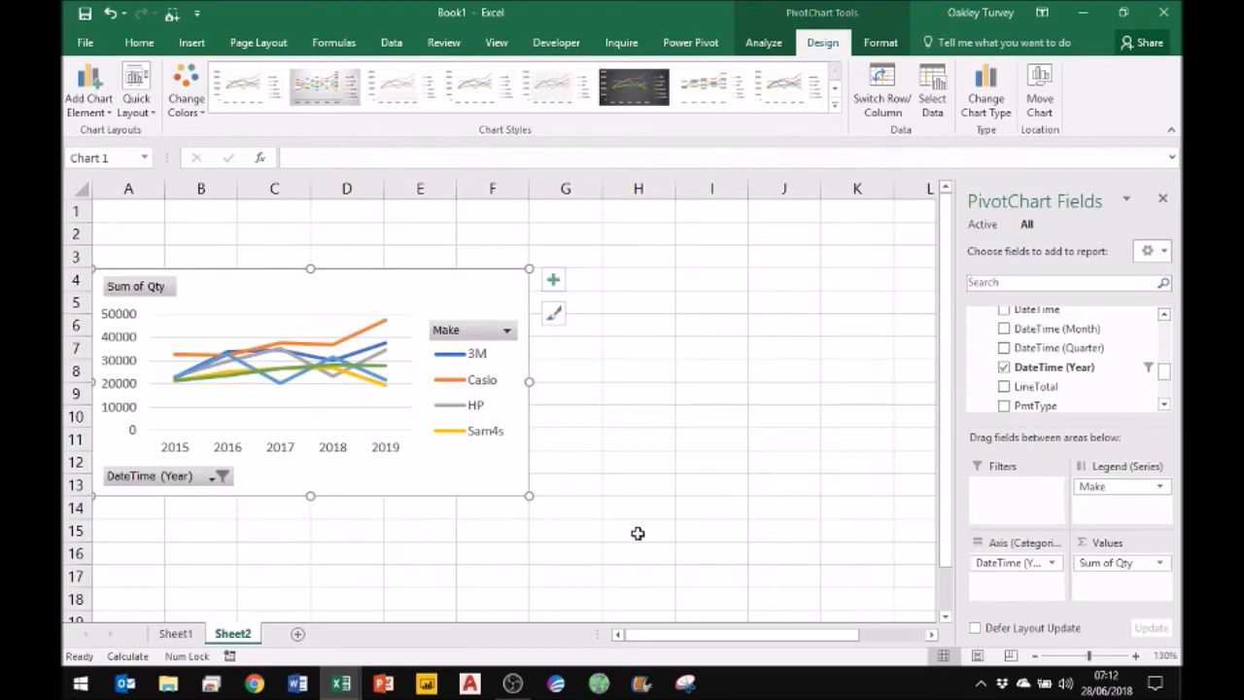
Resize the line PivotChart vertically so that it spans about rows 3 to 13
left_click_drag(310, 496, 311, 526)
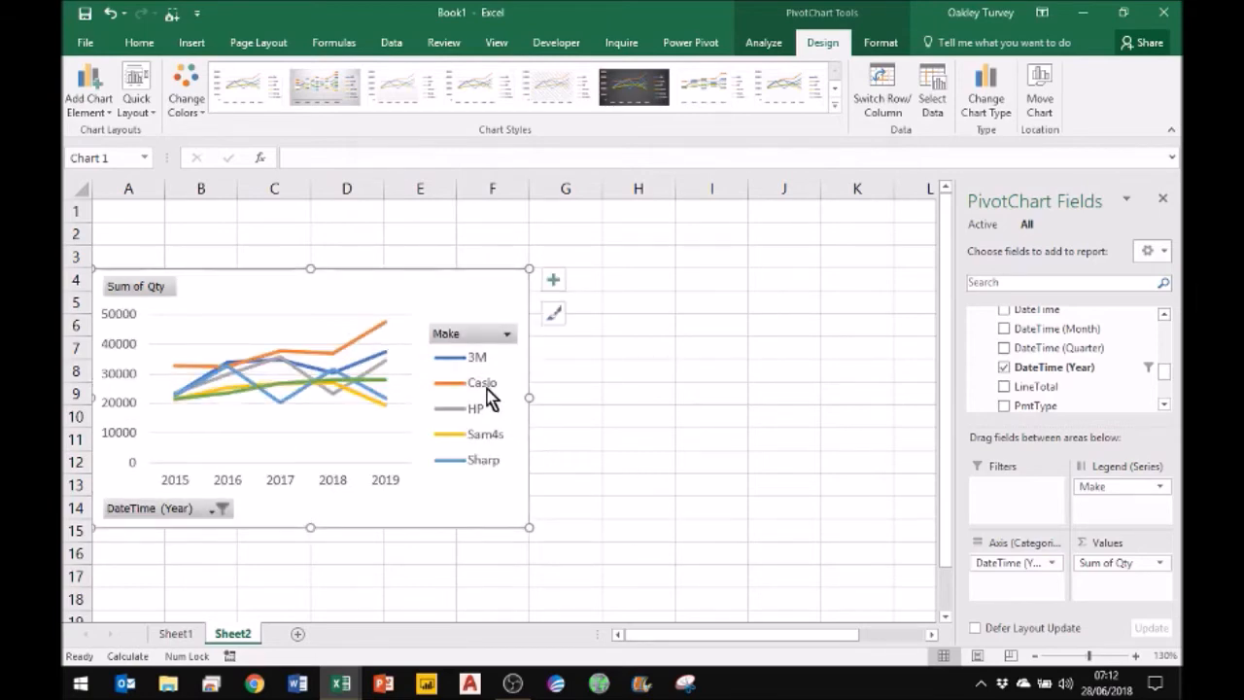
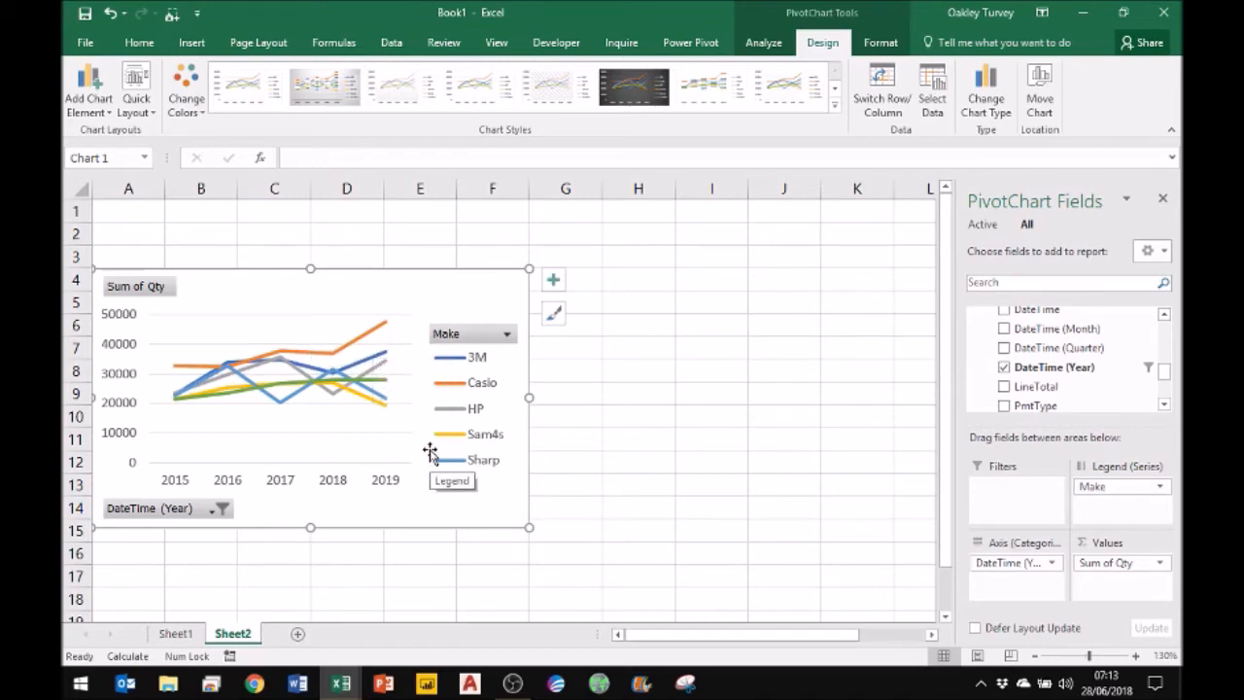
left_click_drag(314, 266, 310, 250)
left_click_drag(310, 527, 310, 498)
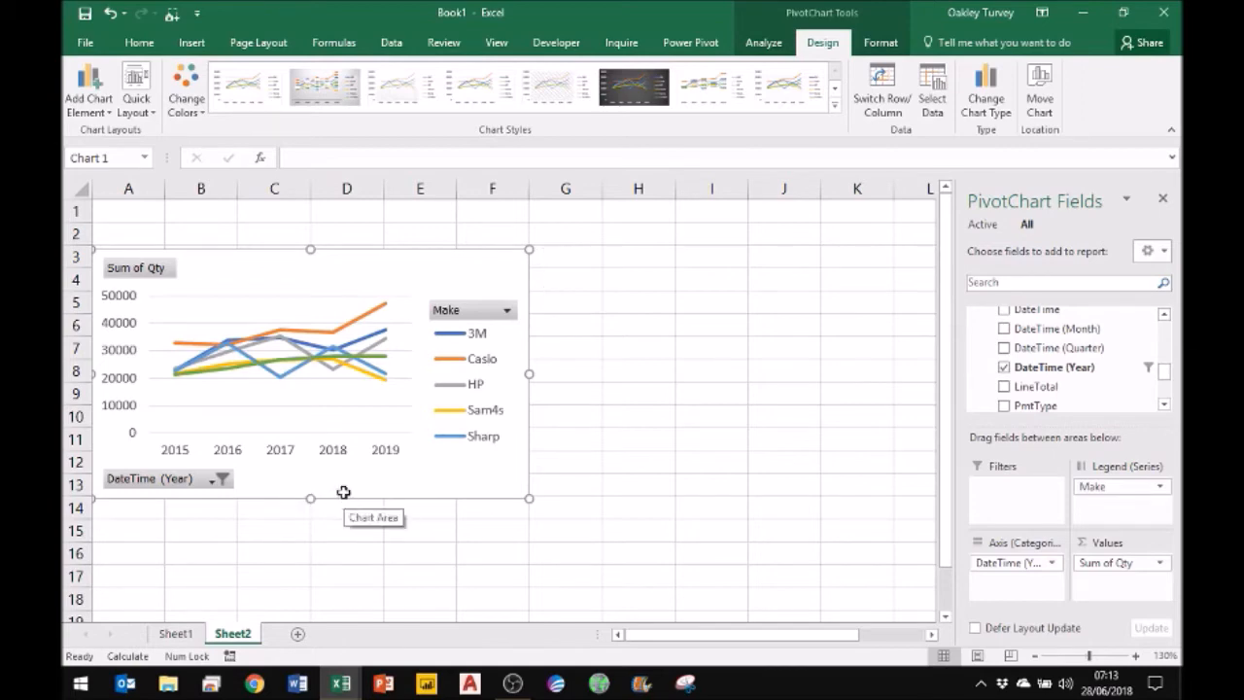
Place a copy of the quantity PivotChart directly below the original, starting at row 14
scroll(343, 492, "down", 1)
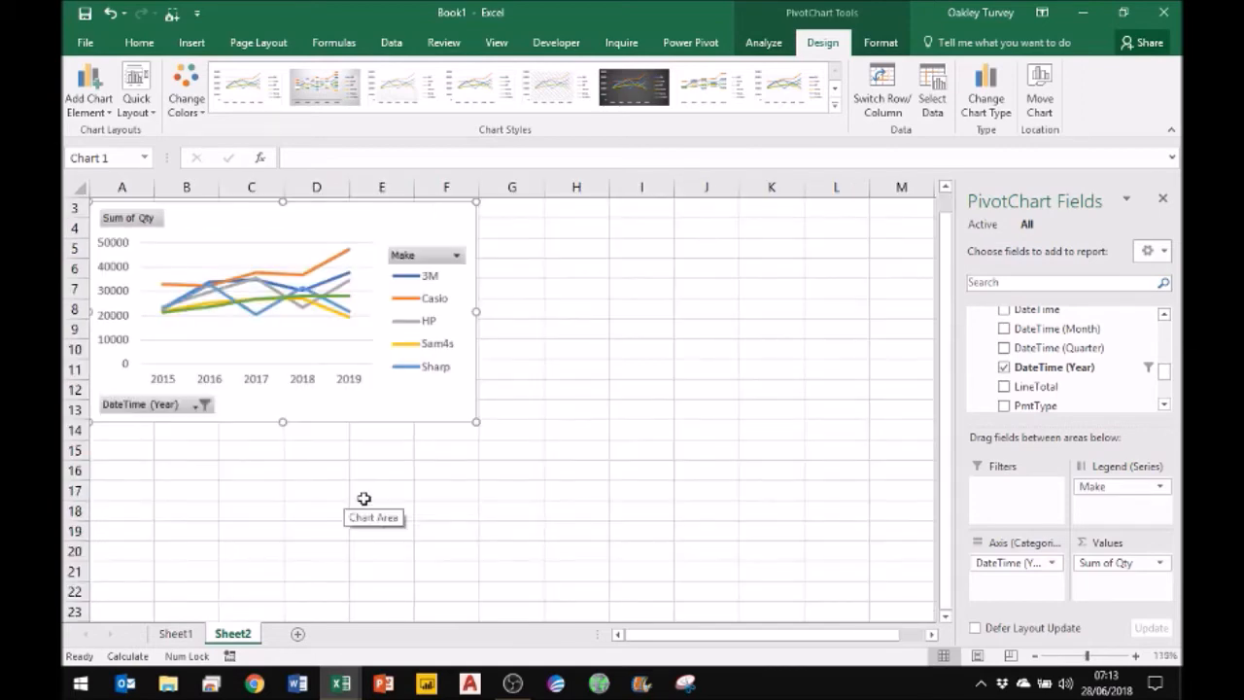
scroll(363, 502, "down", 1)
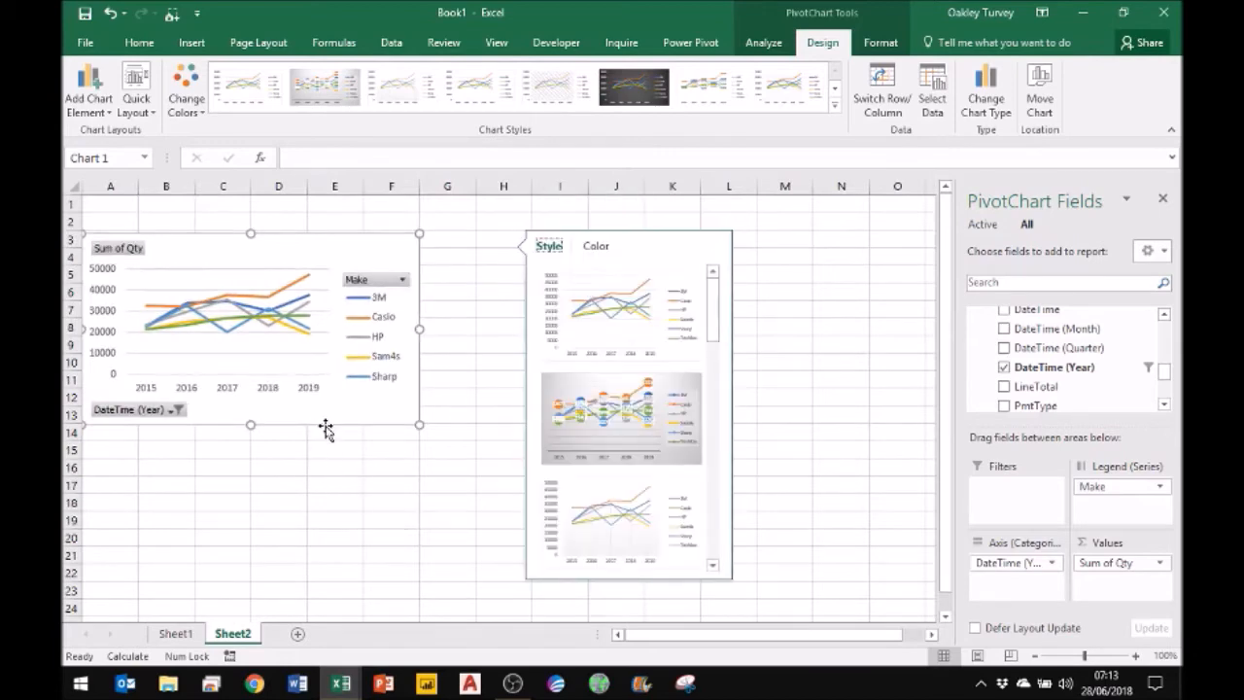
left_click_drag(325, 428, 316, 486)
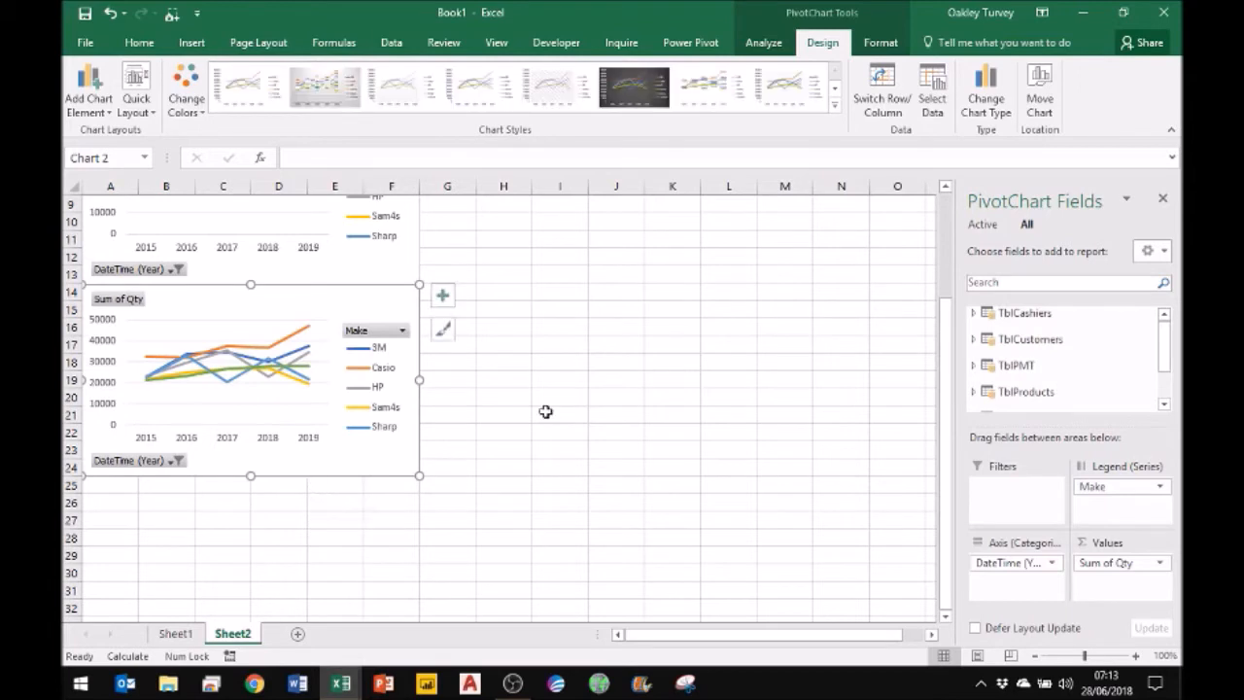
scroll(546, 408, "up", 3)
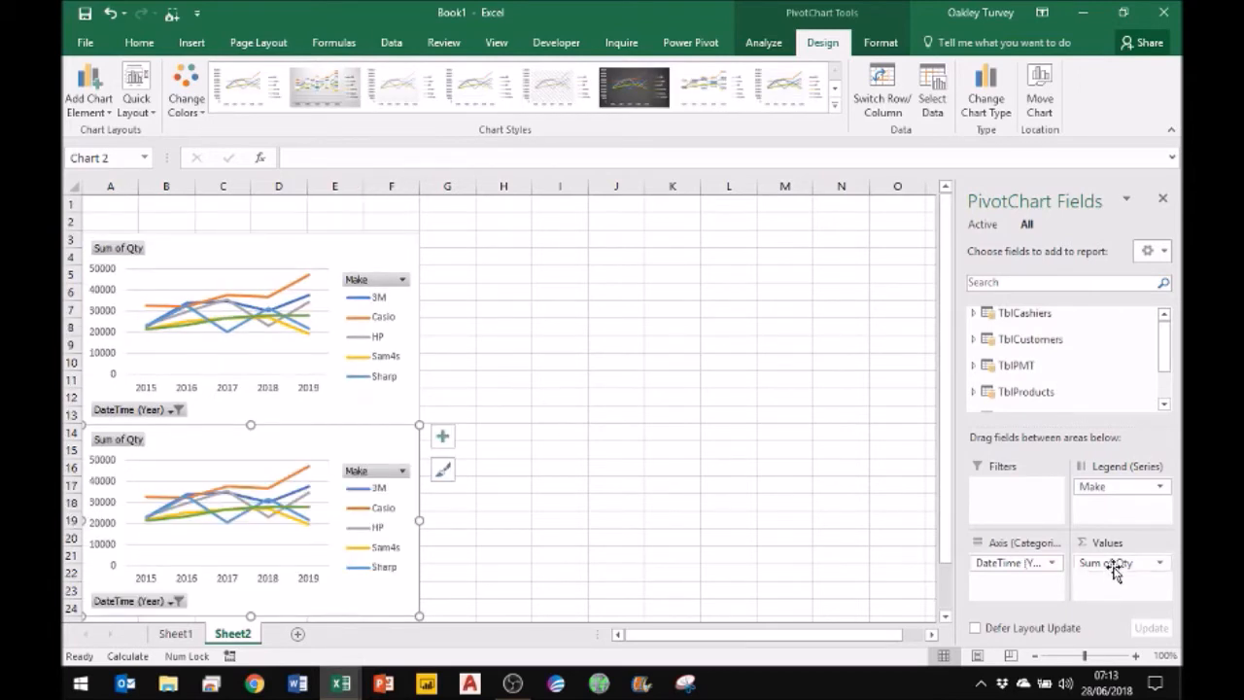
Replace Sum of Qty with the LineTotal field from TransactionsByYear as the values of the copied PivotChart
left_click_drag(1115, 567, 858, 552)
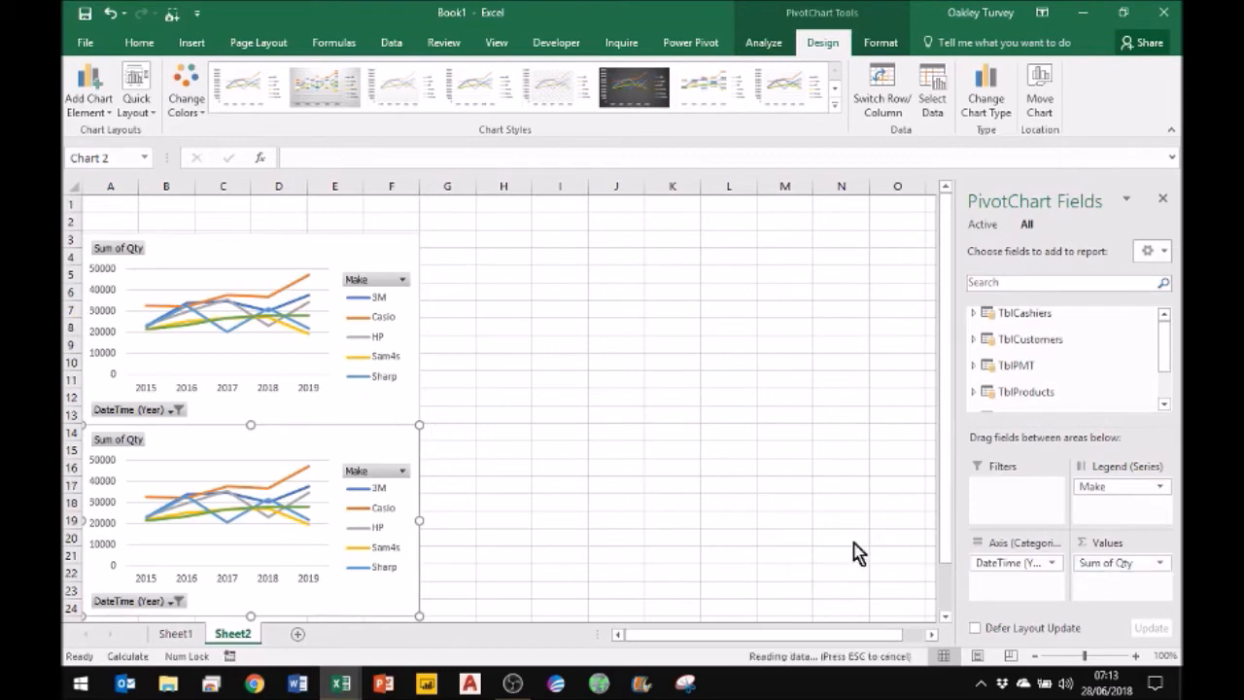
scroll(1165, 400, "down", 1)
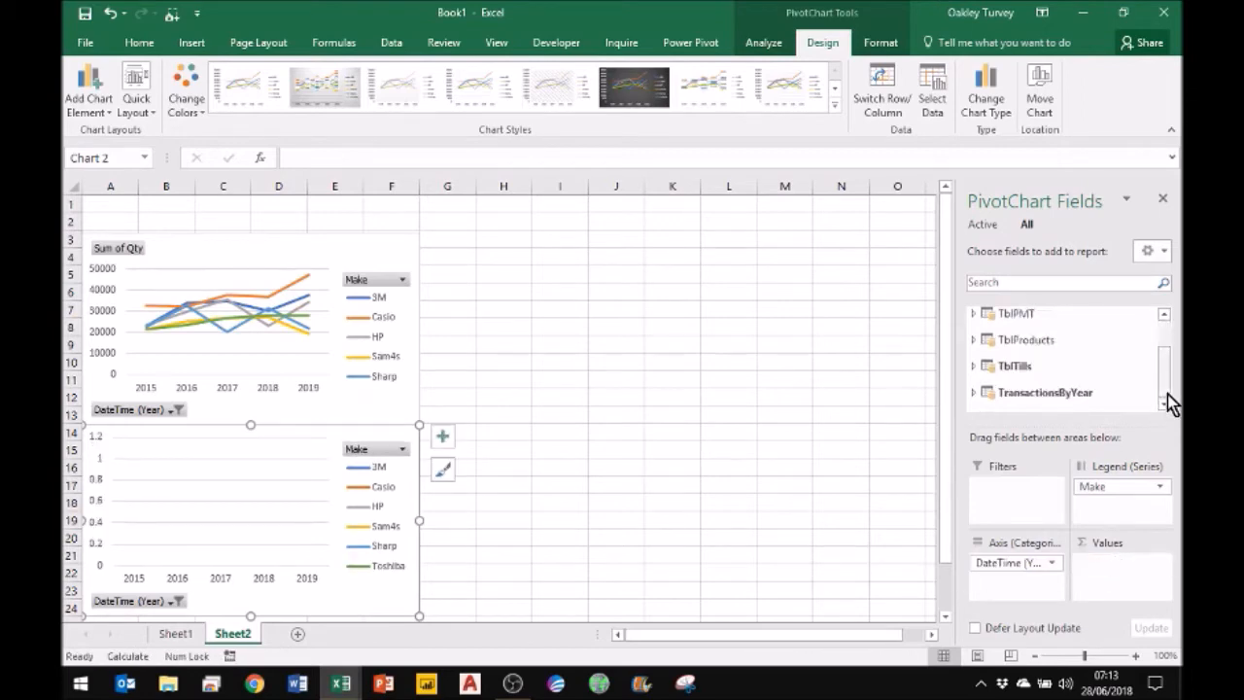
left_click(974, 393)
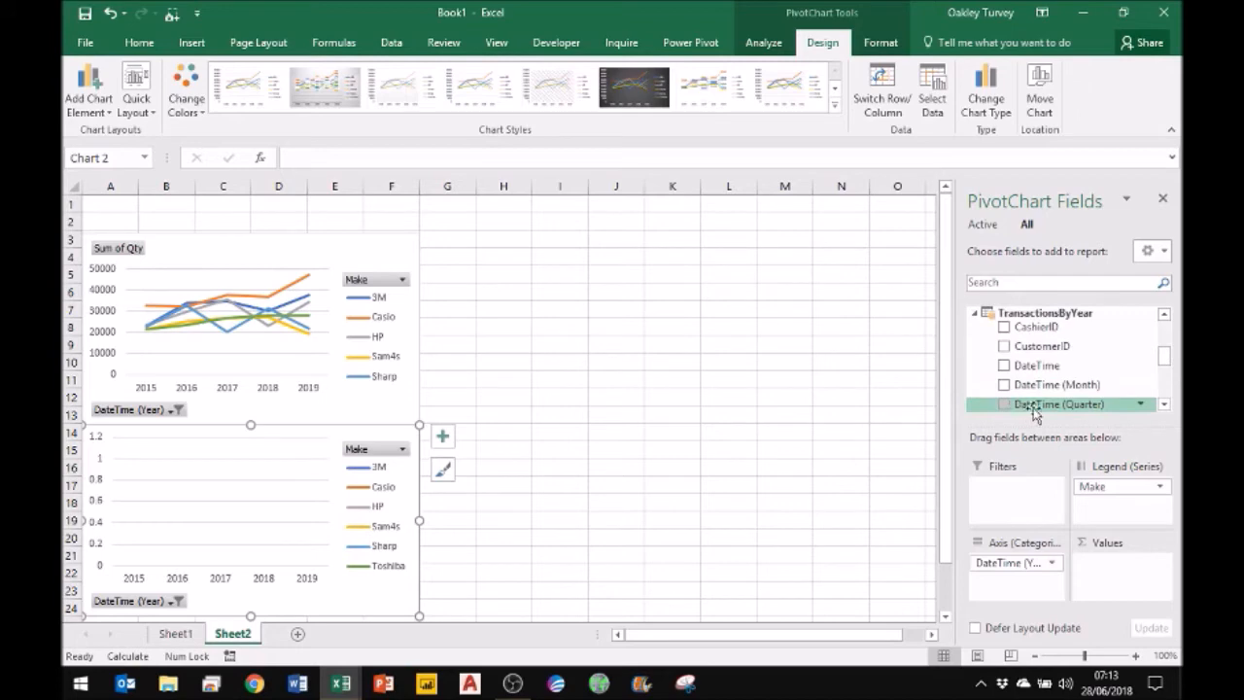
scroll(1165, 410, "down", 4)
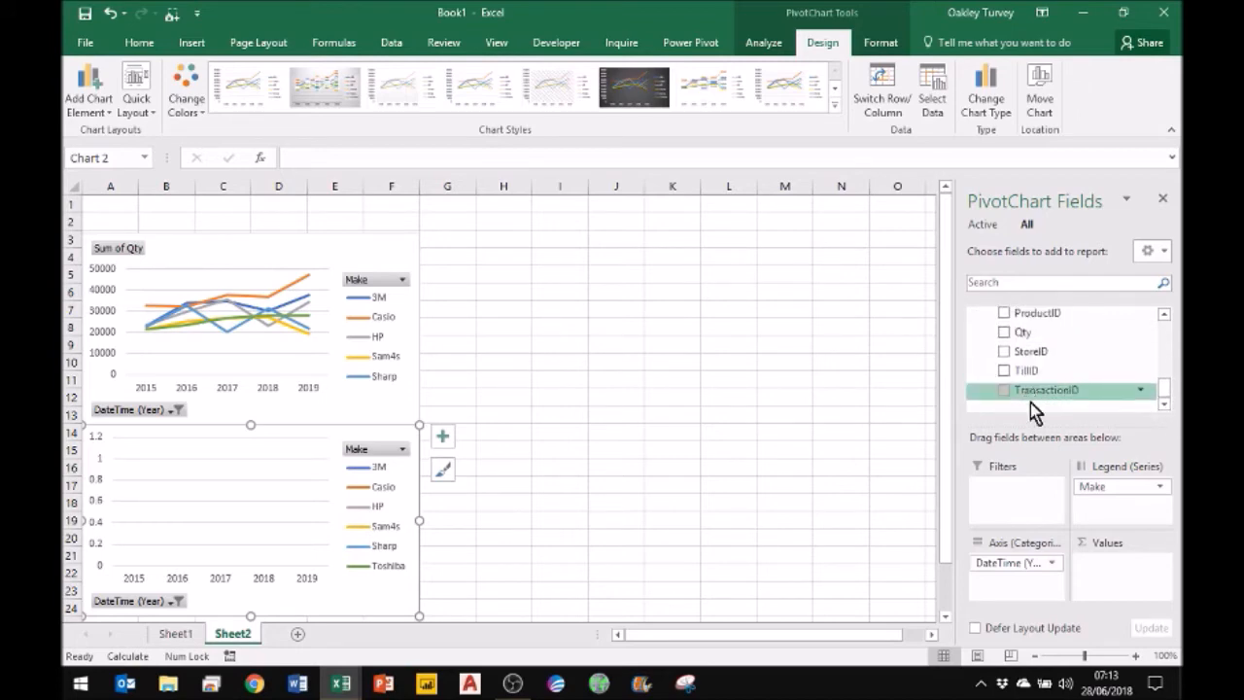
scroll(1163, 320, "up", 2)
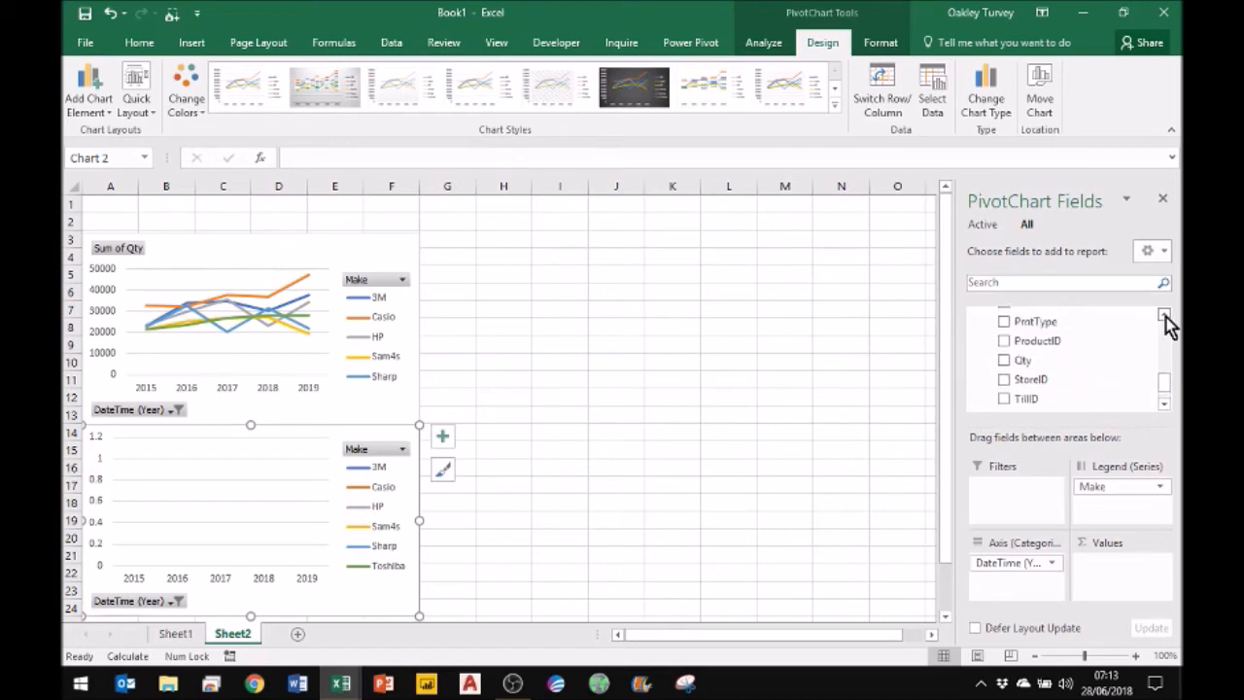
left_click_drag(1032, 316, 1107, 575)
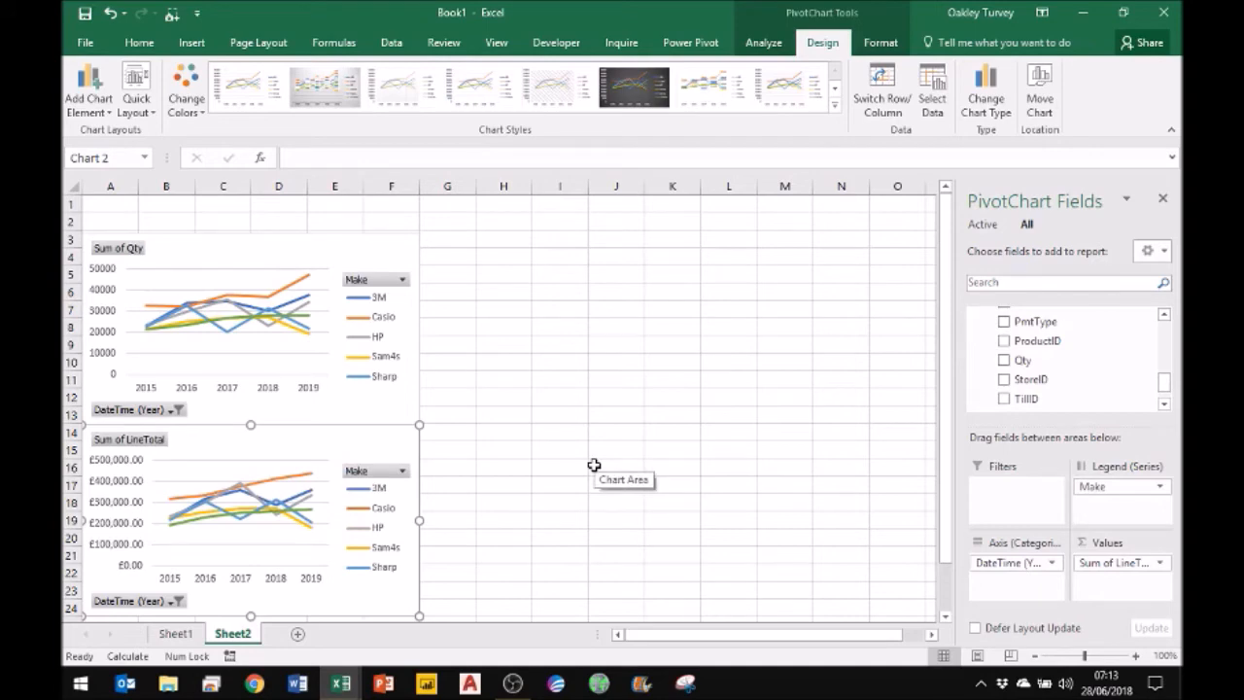
Insert a PivotTable based on the workbook's Data Model at cell H3 of Sheet2
left_click(504, 241)
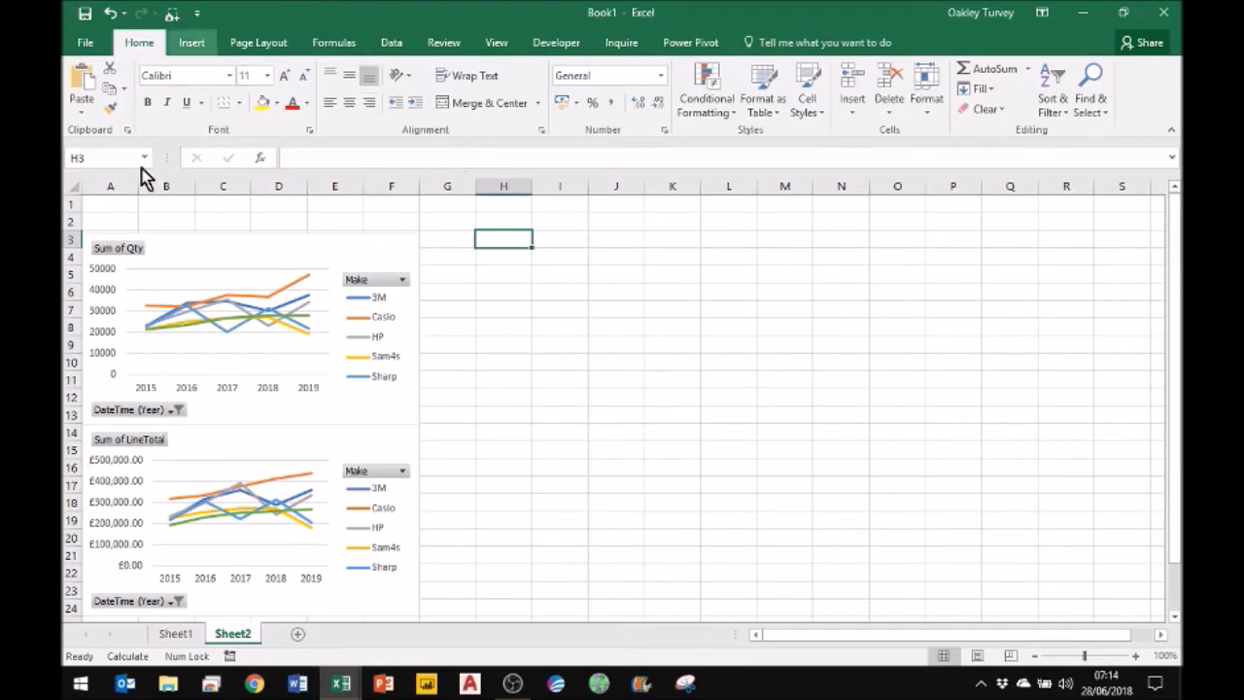
left_click(191, 41)
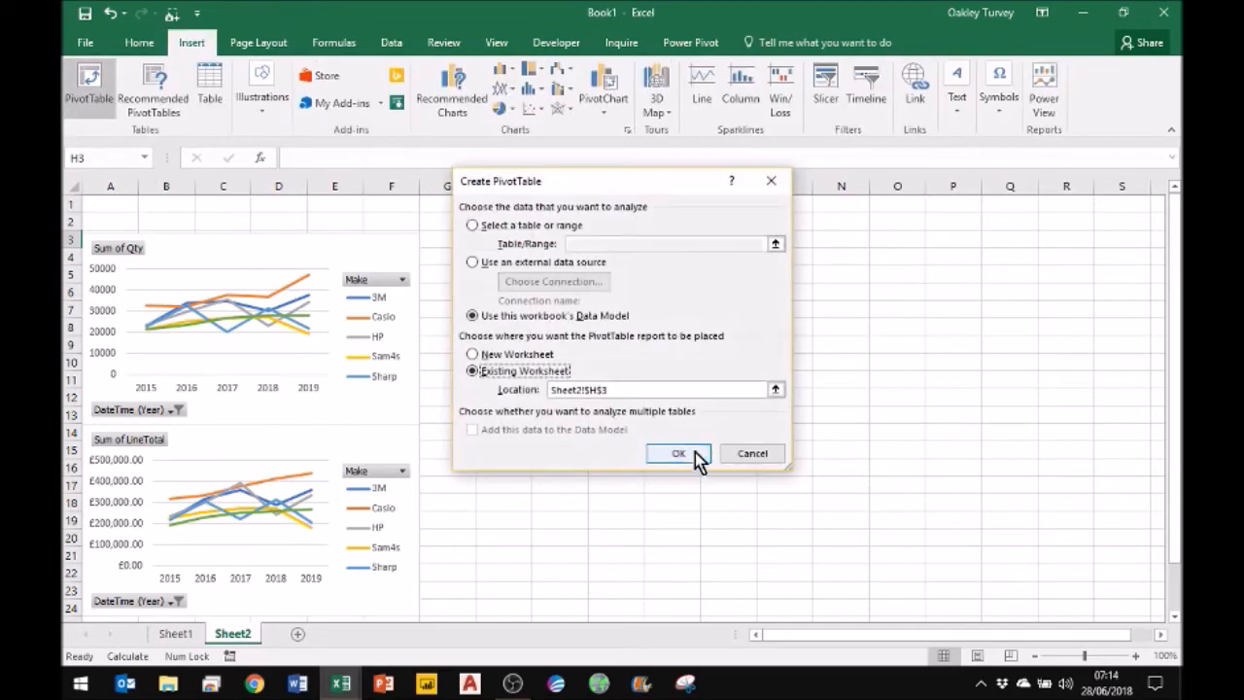
left_click(694, 455)
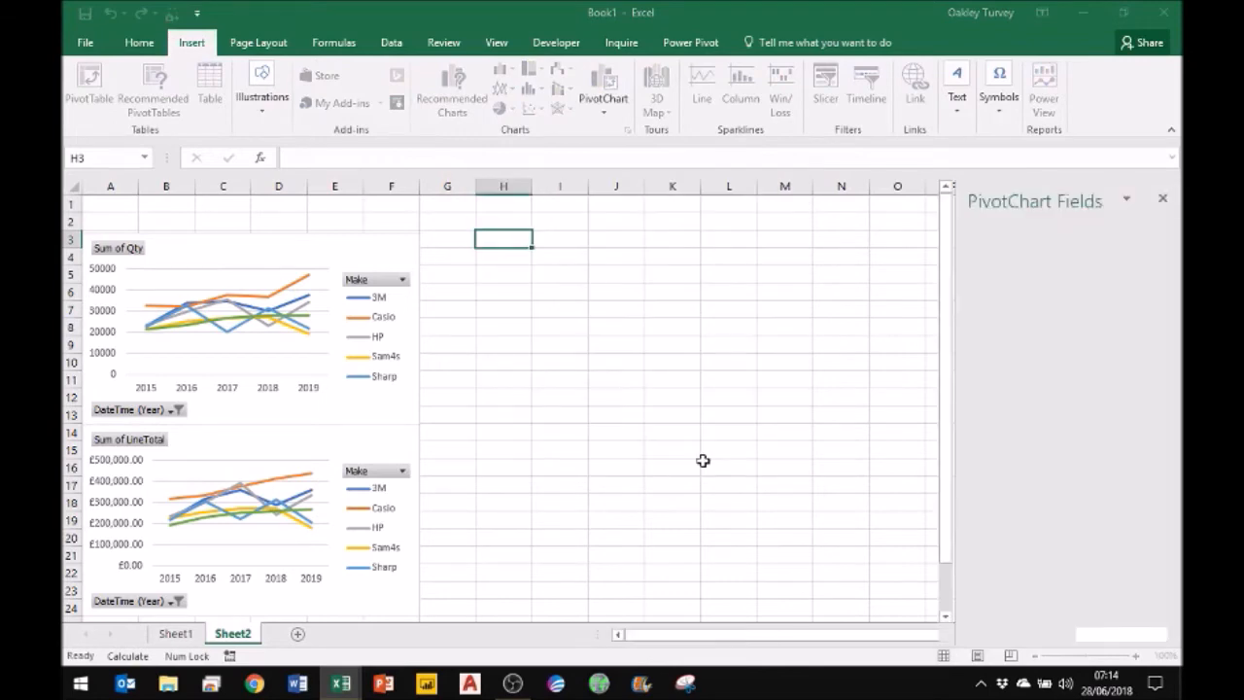
Add the Qty field from TransactionsByYear to the new PivotTable's values
left_click_drag(1169, 364, 1170, 408)
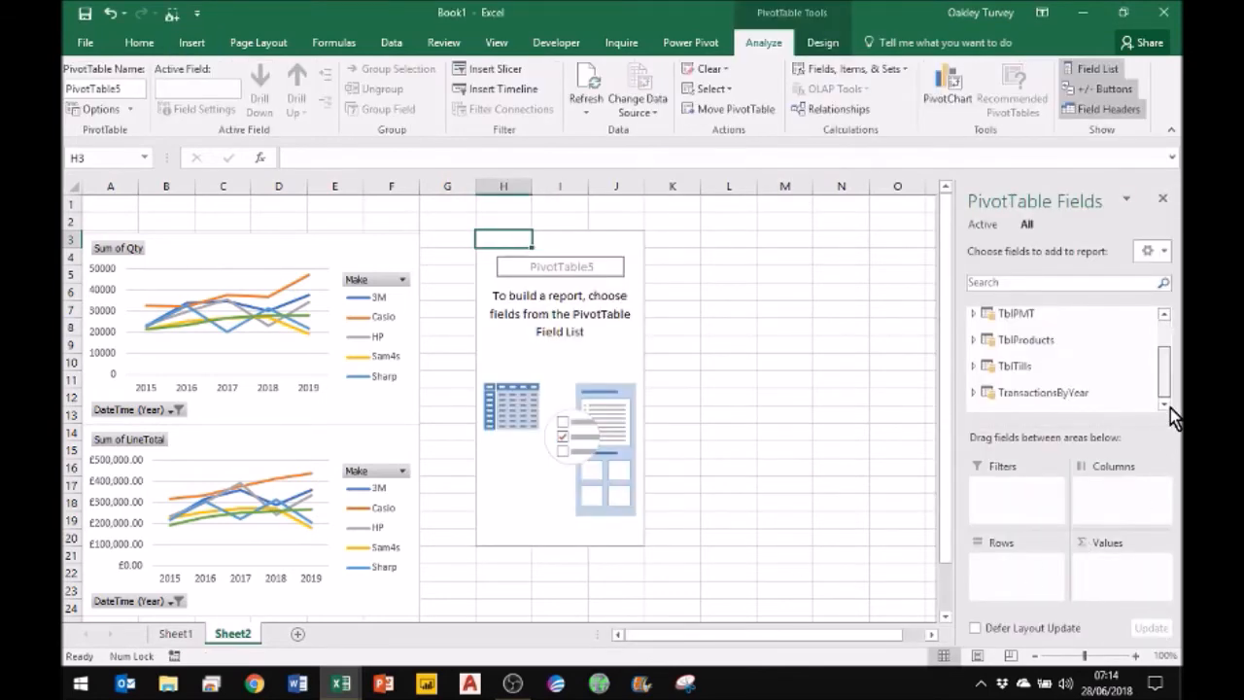
left_click(972, 393)
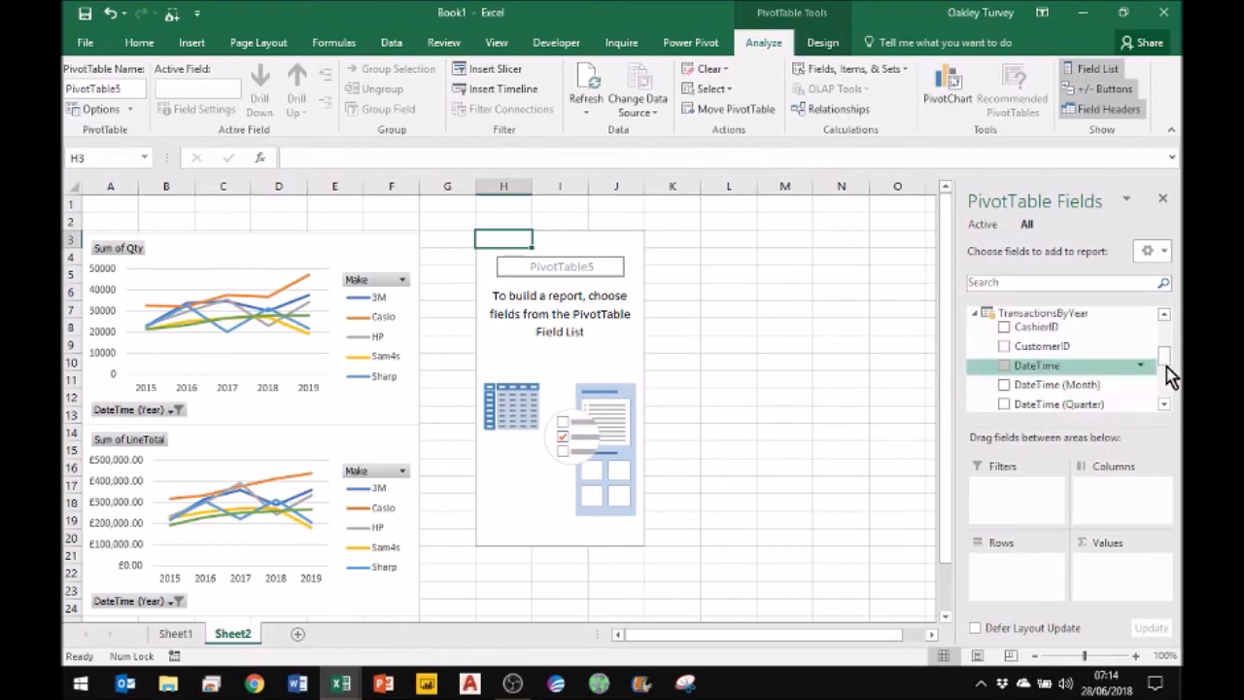
left_click(1166, 405)
left_click(1166, 408)
left_click_drag(1017, 391, 1123, 569)
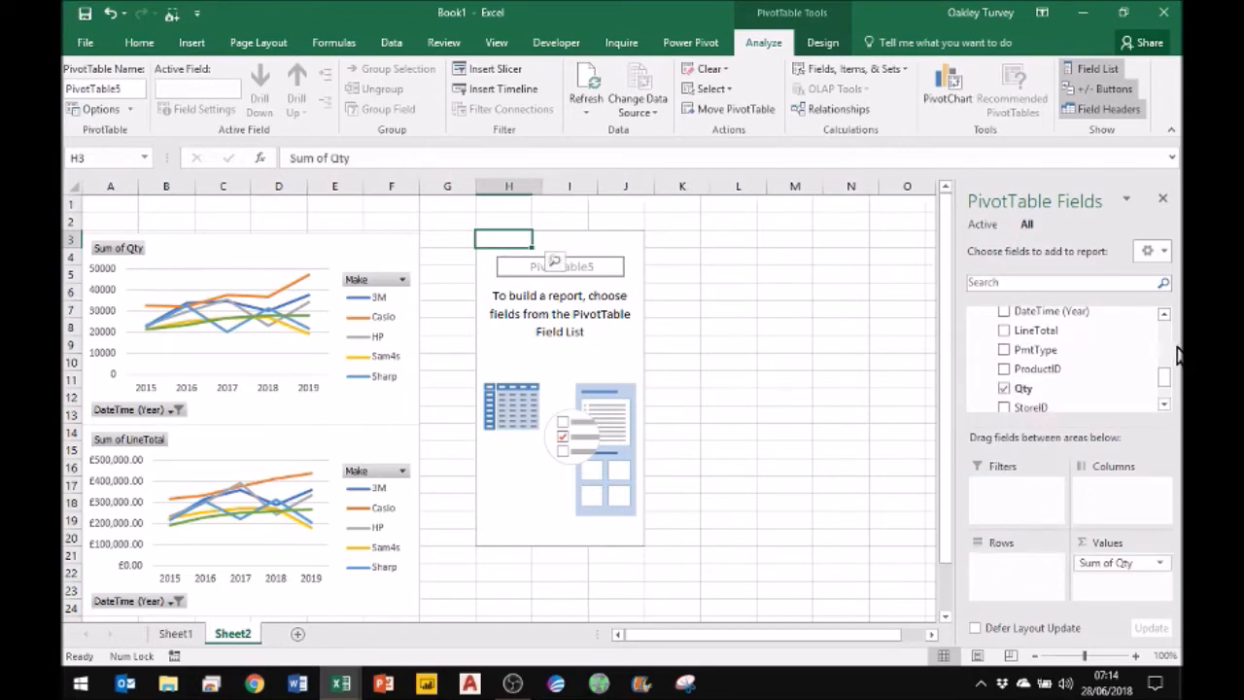
Add the Make field from TblTills to the PivotTable's rows and also to its values as Count of Make
left_click(1165, 315)
left_click(1165, 316)
left_click(1165, 315)
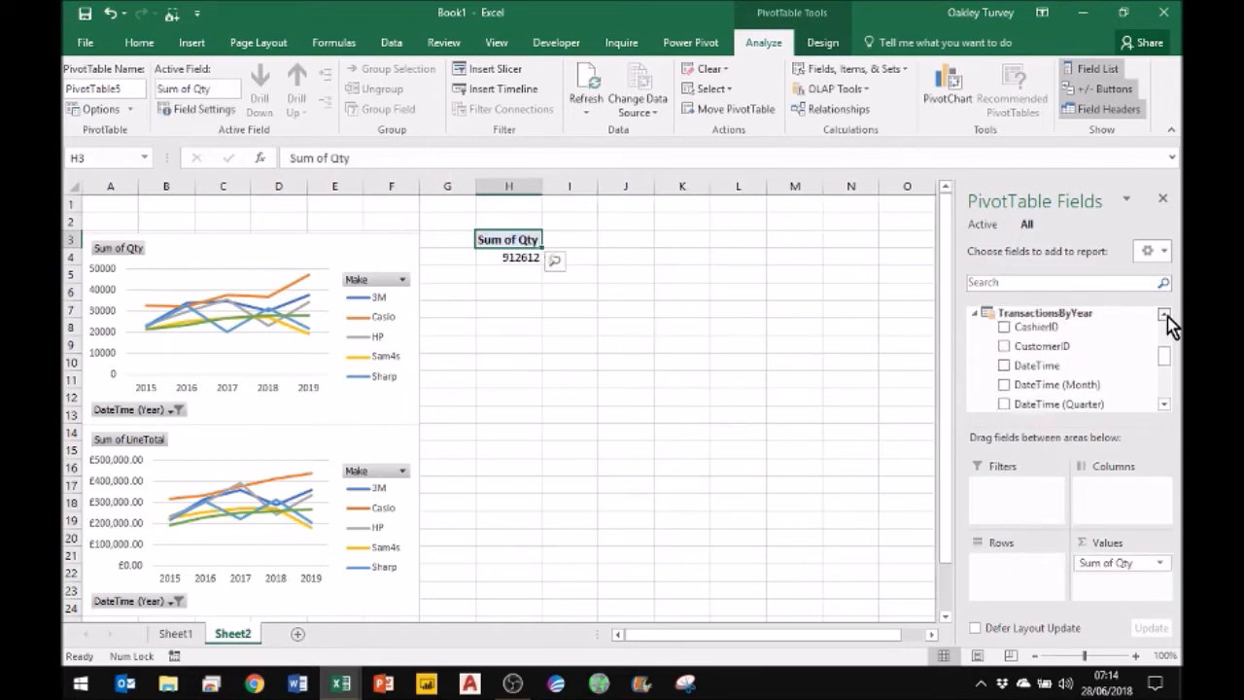
left_click(1164, 316)
left_click(1165, 316)
left_click(1165, 316)
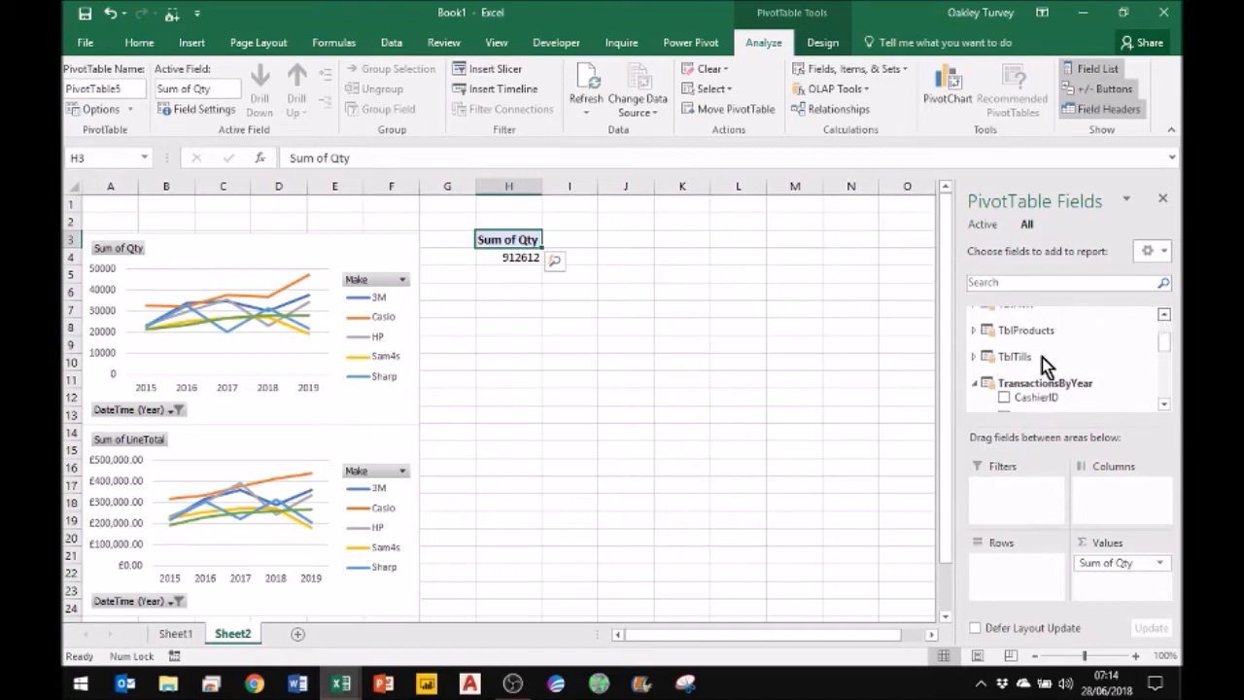
left_click(973, 356)
left_click_drag(1020, 363, 1012, 572)
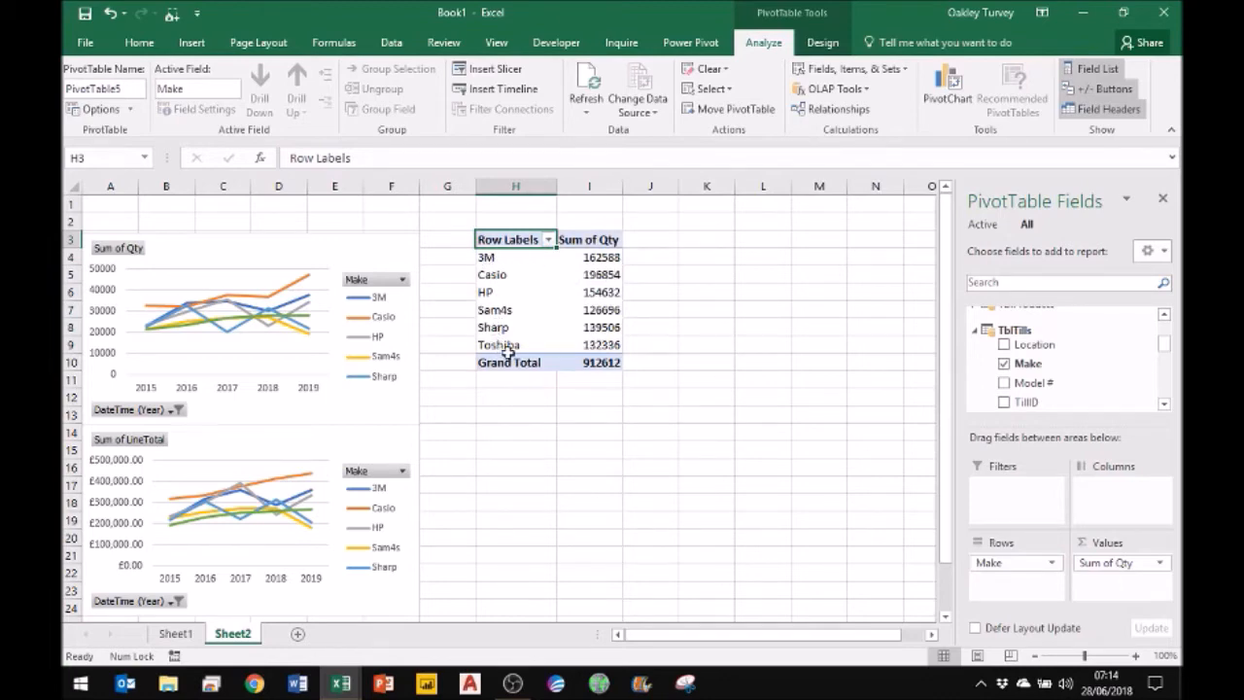
left_click_drag(1028, 362, 1126, 579)
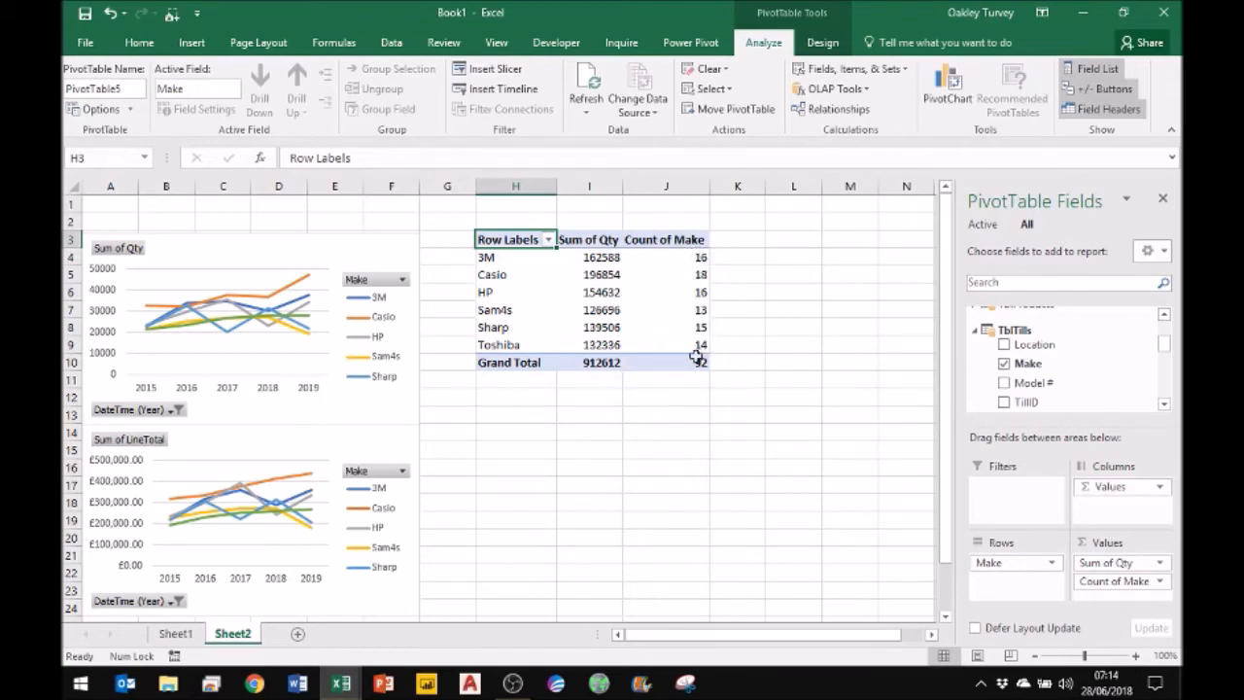
Sort the PivotTable's makes by Sum of Qty from largest to smallest
right_click(607, 275)
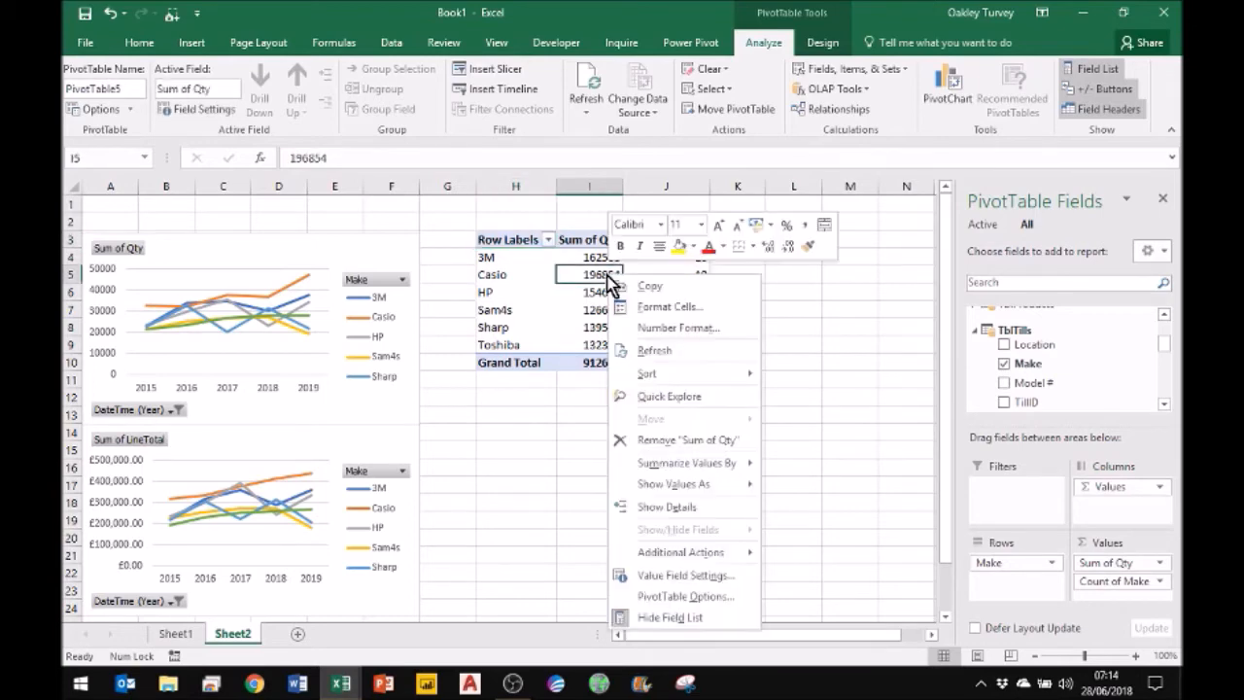
mouse_move(649, 375)
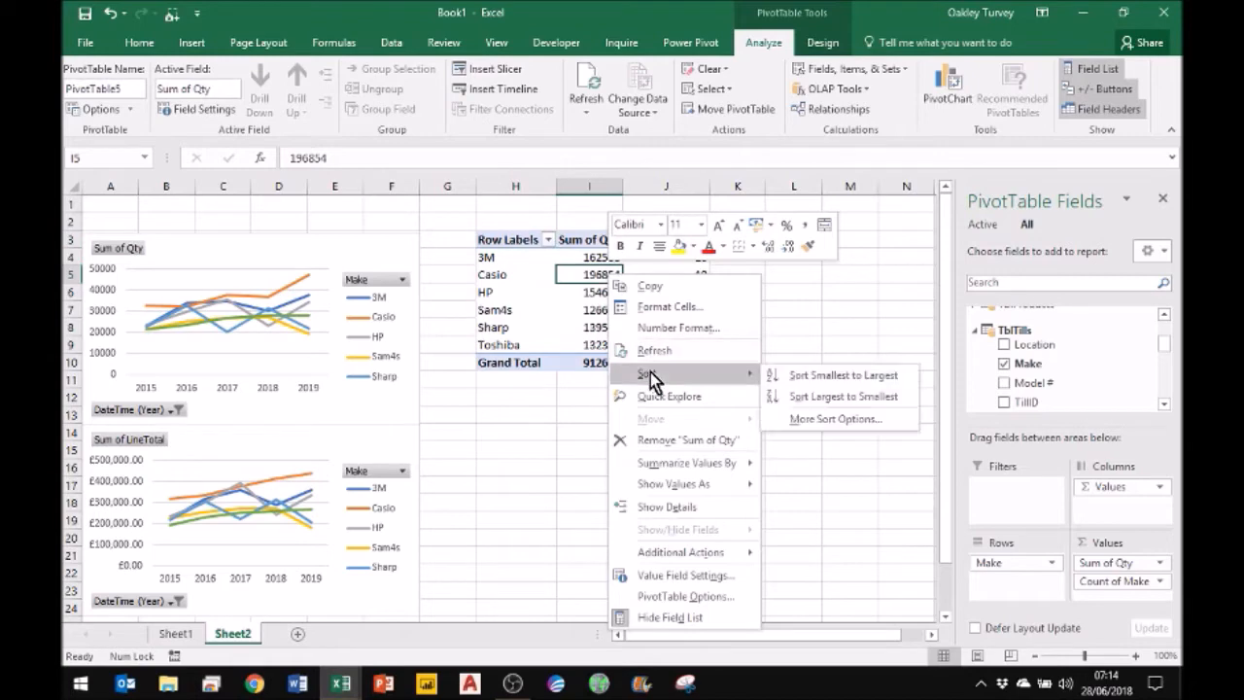
left_click(841, 394)
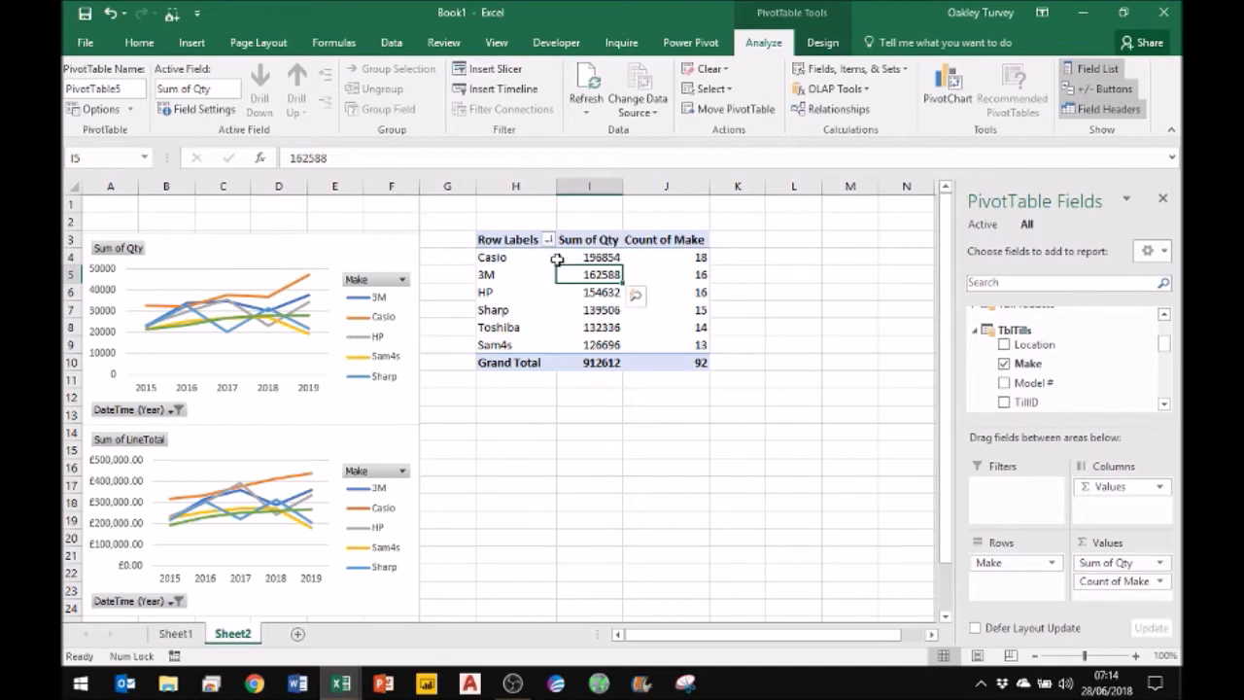
Compare Count of Make for Casio and Sam4s, and check which calculated field and set options the PivotTable offers
left_click(666, 259)
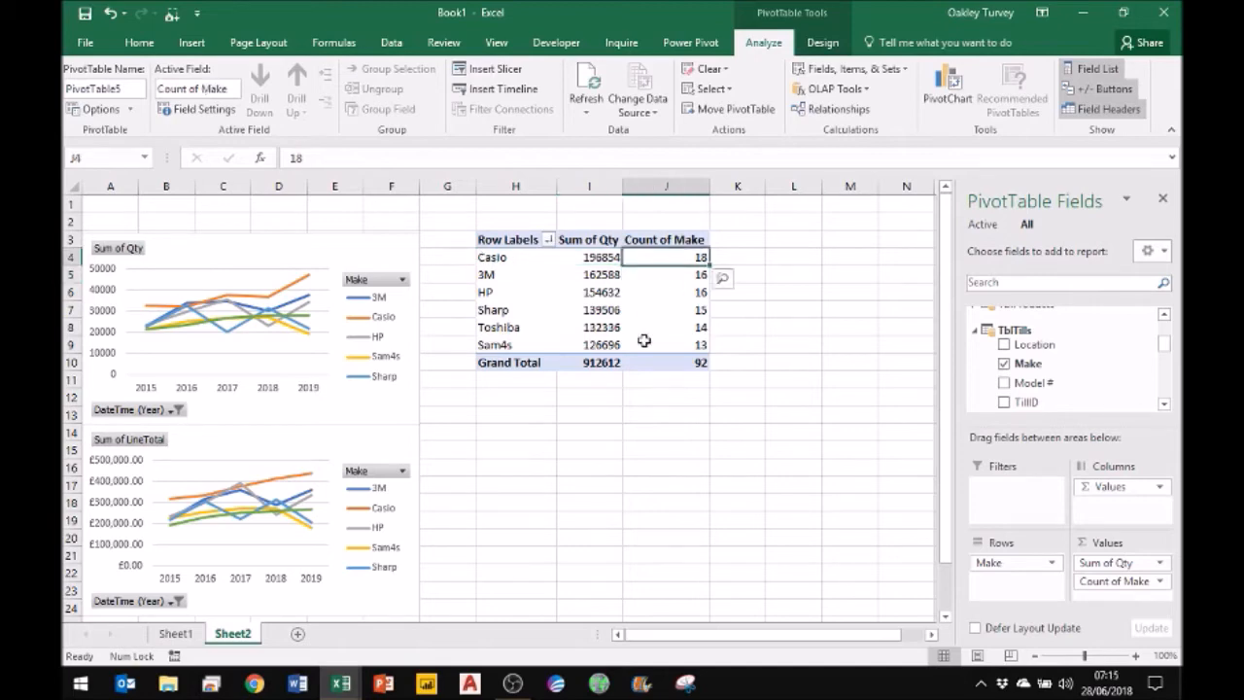
left_click(515, 348)
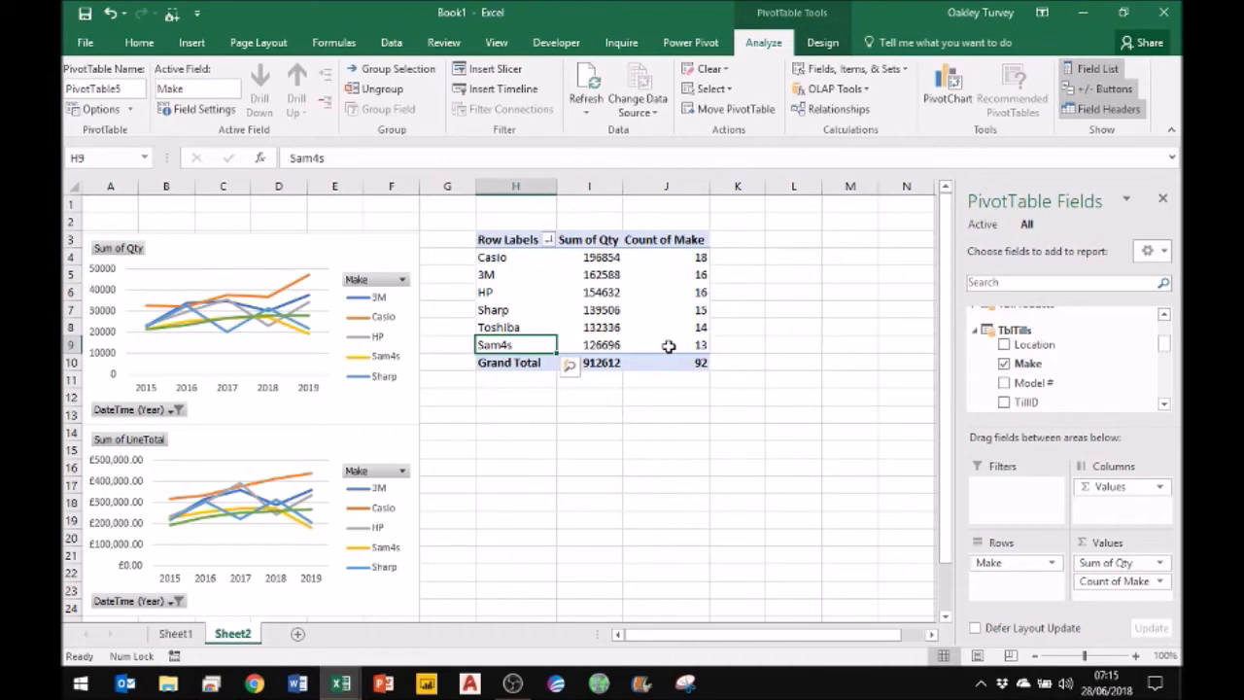
left_click(668, 346)
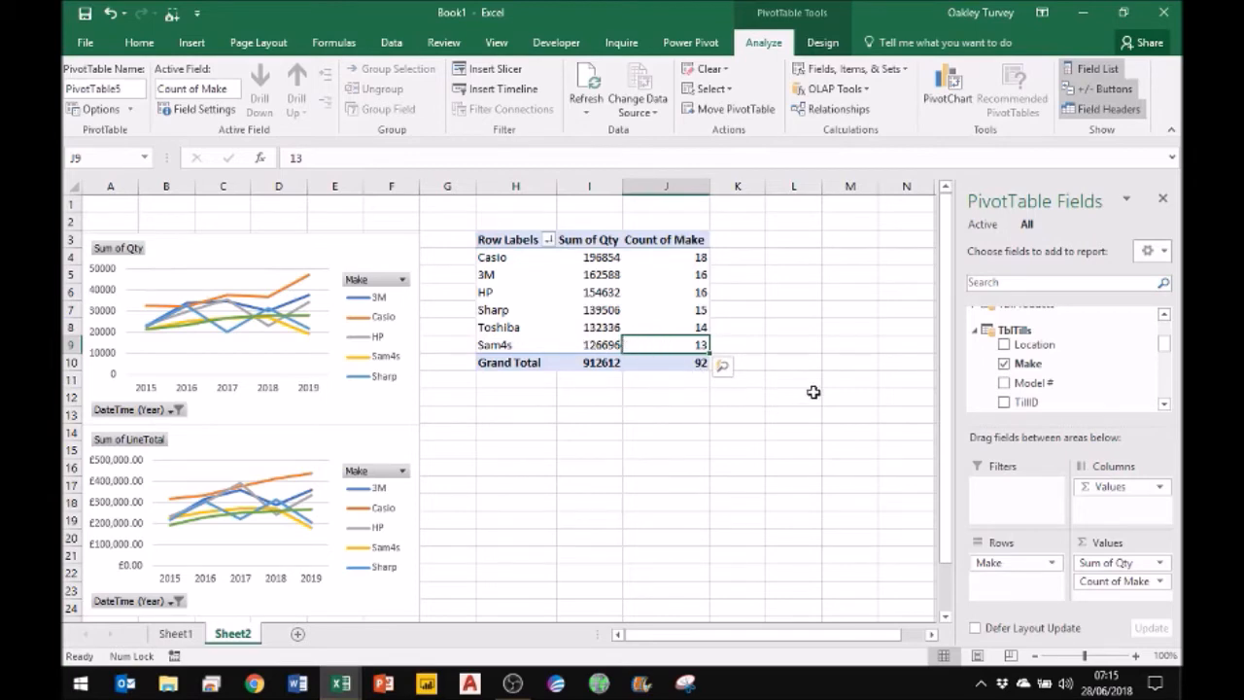
left_click(664, 258)
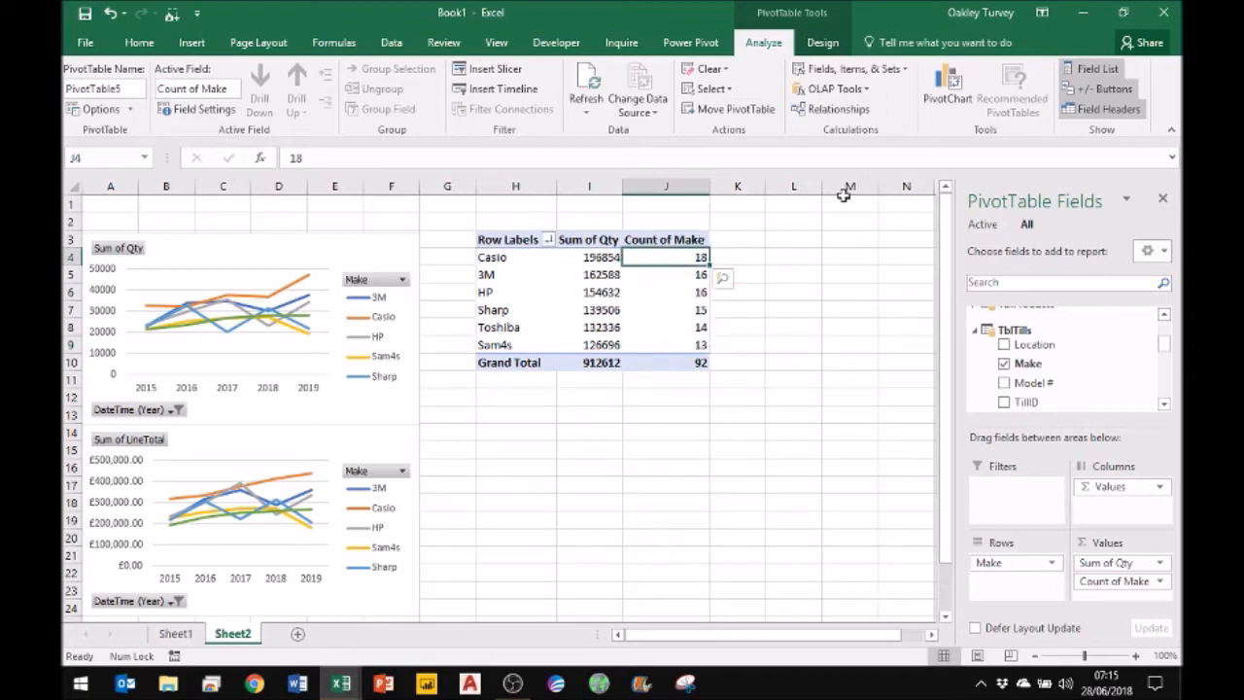
left_click(900, 68)
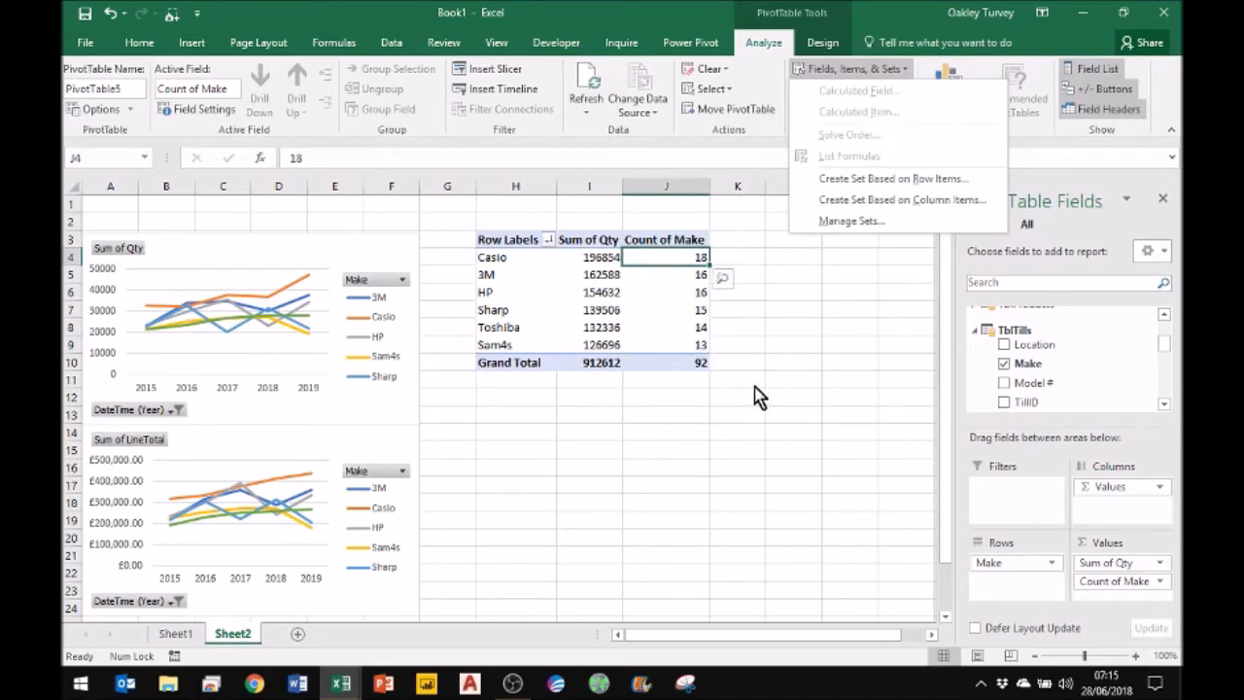
Compare Casio's Sum of Qty with its Count of Make in the PivotTable and check the empty cells beside it
left_click(736, 453)
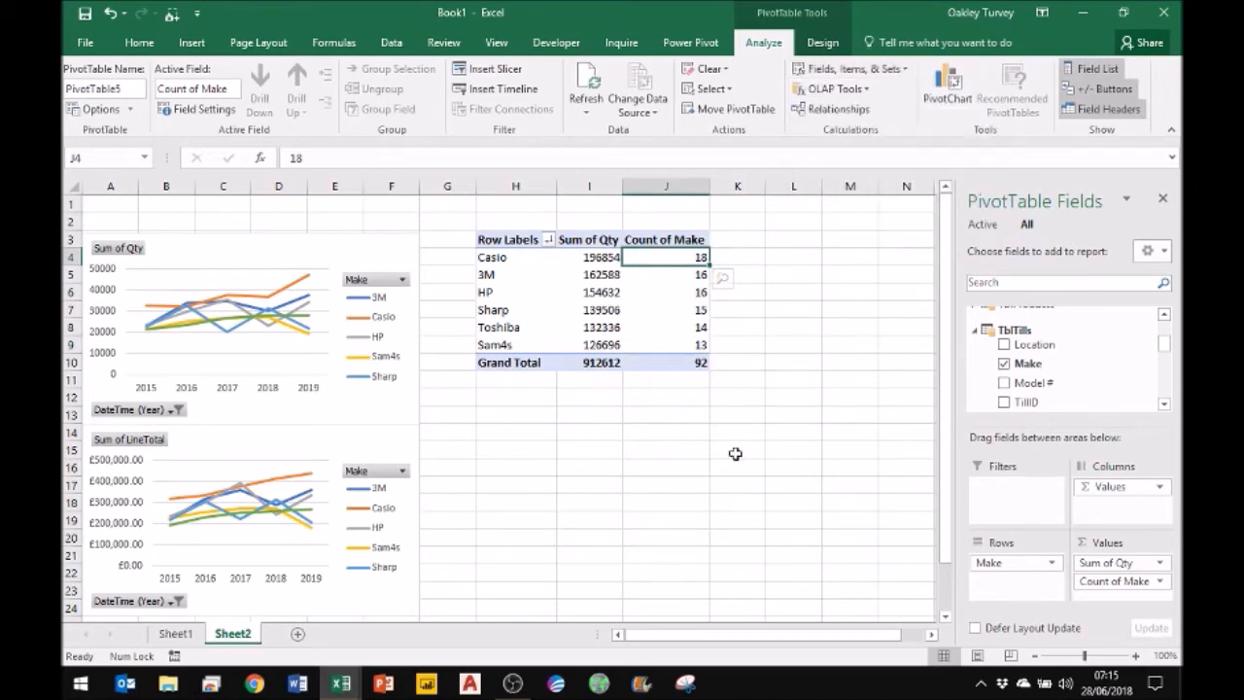
left_click(606, 259)
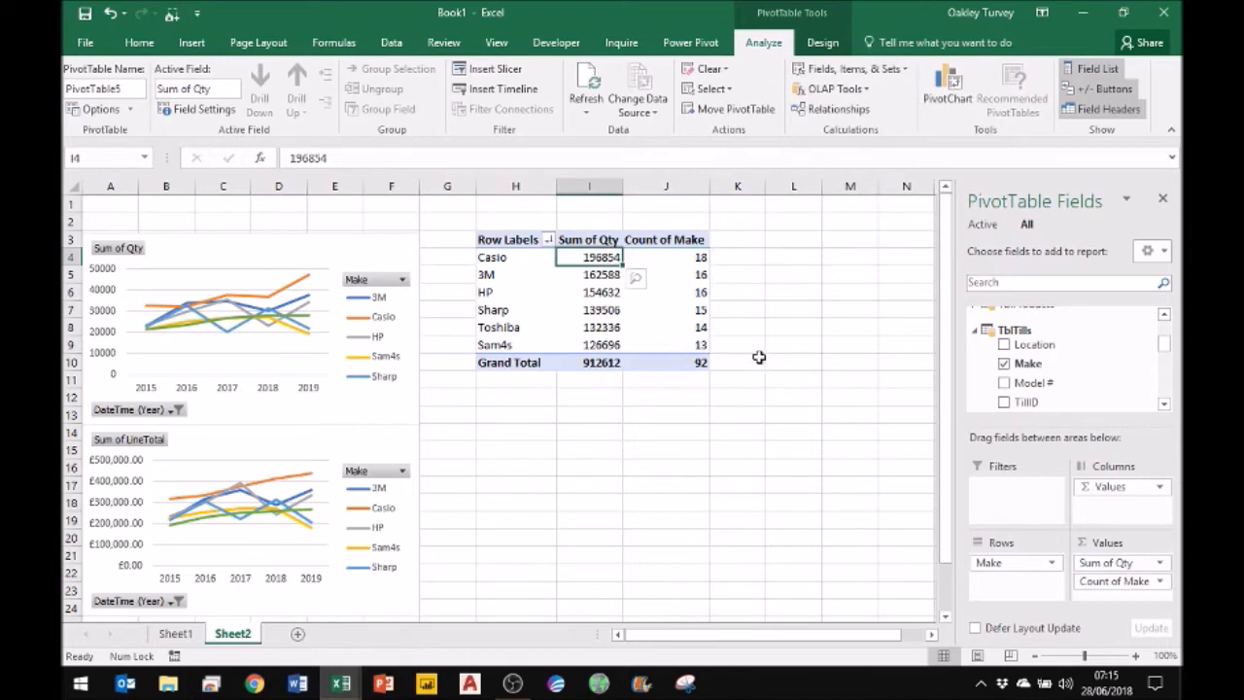
left_click(691, 260)
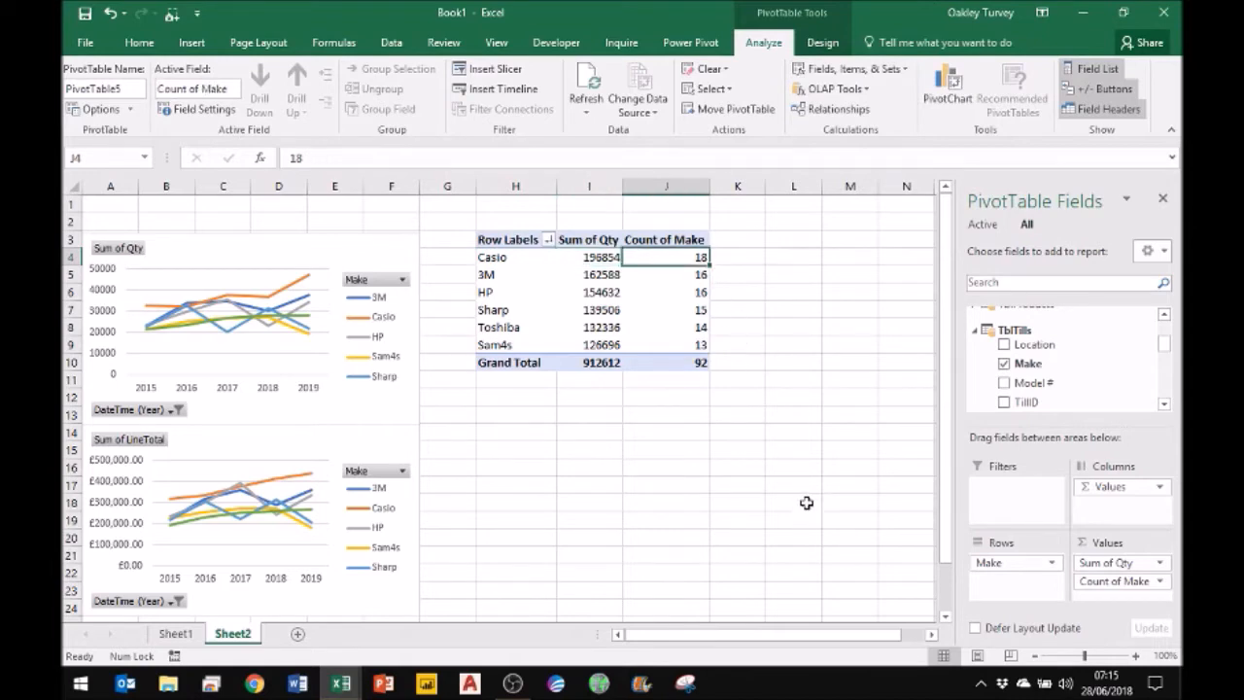
left_click(802, 259)
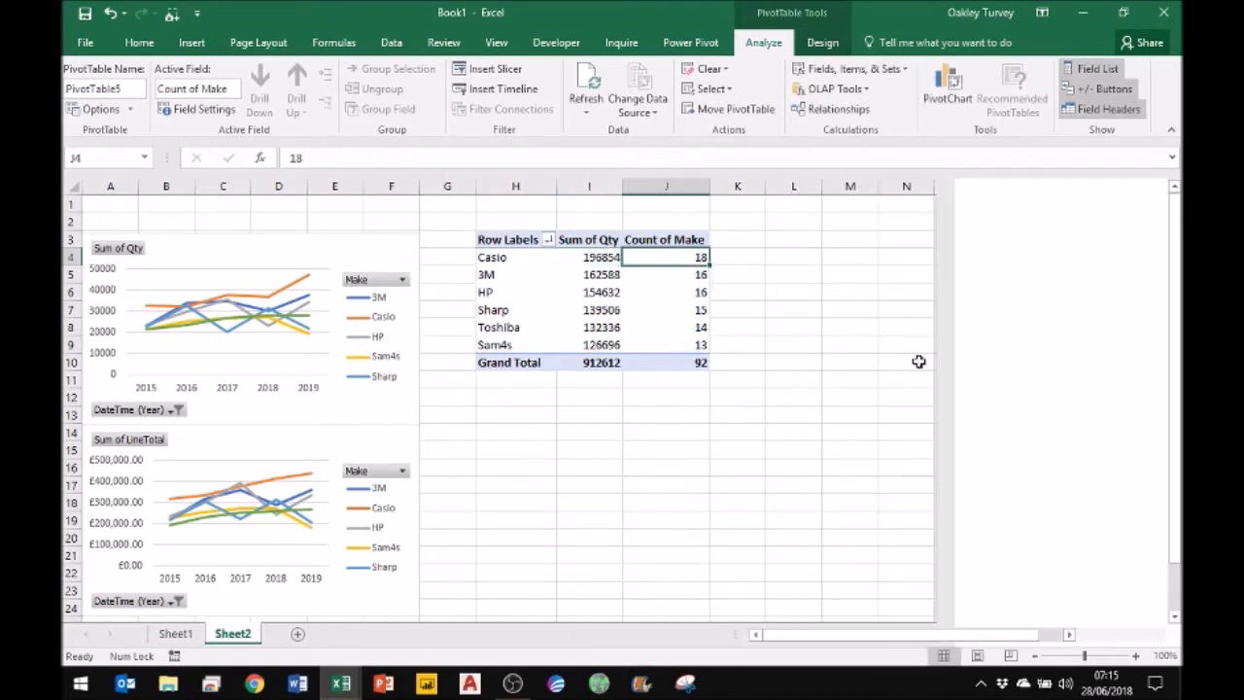
left_click(791, 256)
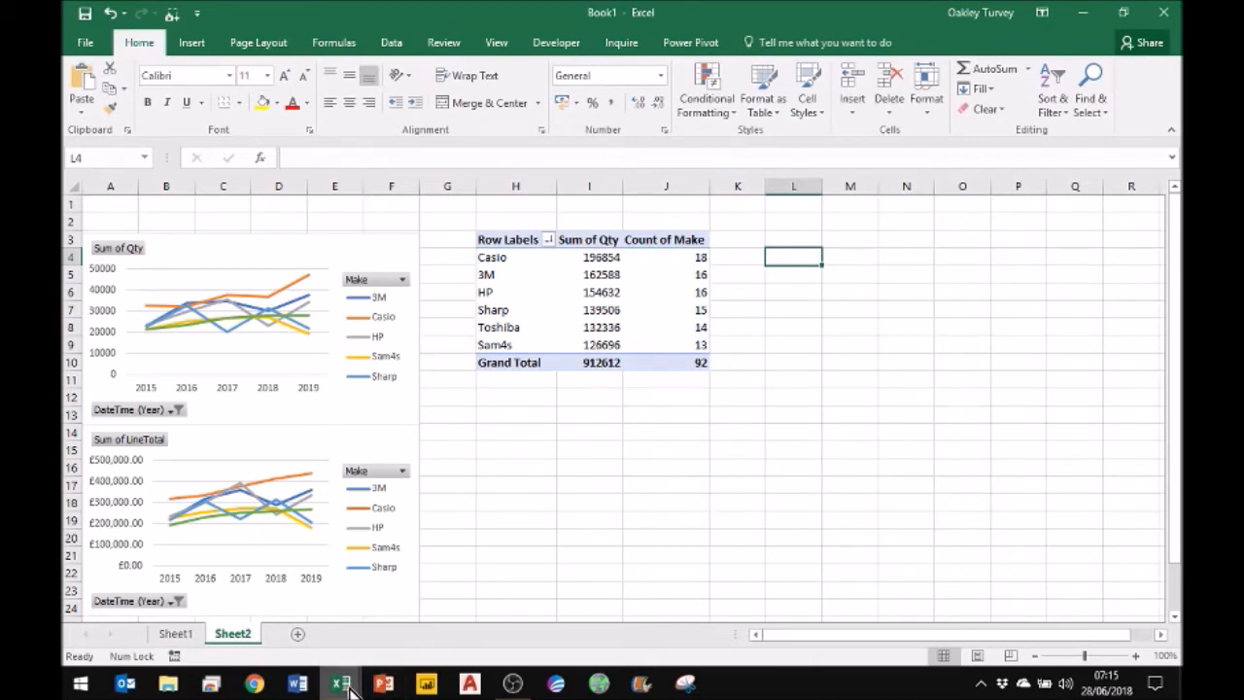
Switch to the Power Pivot window and show the TransactionsByYear table with its calculation area displayed
mouse_move(351, 690)
left_click(494, 624)
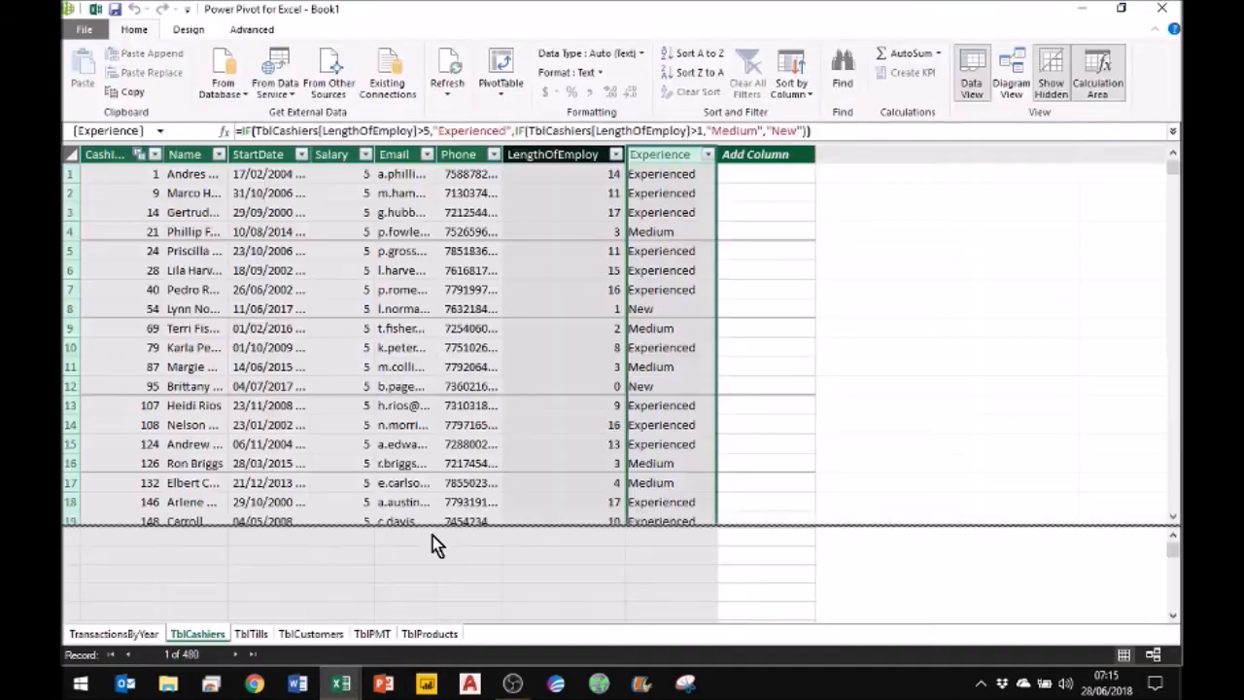
left_click(117, 633)
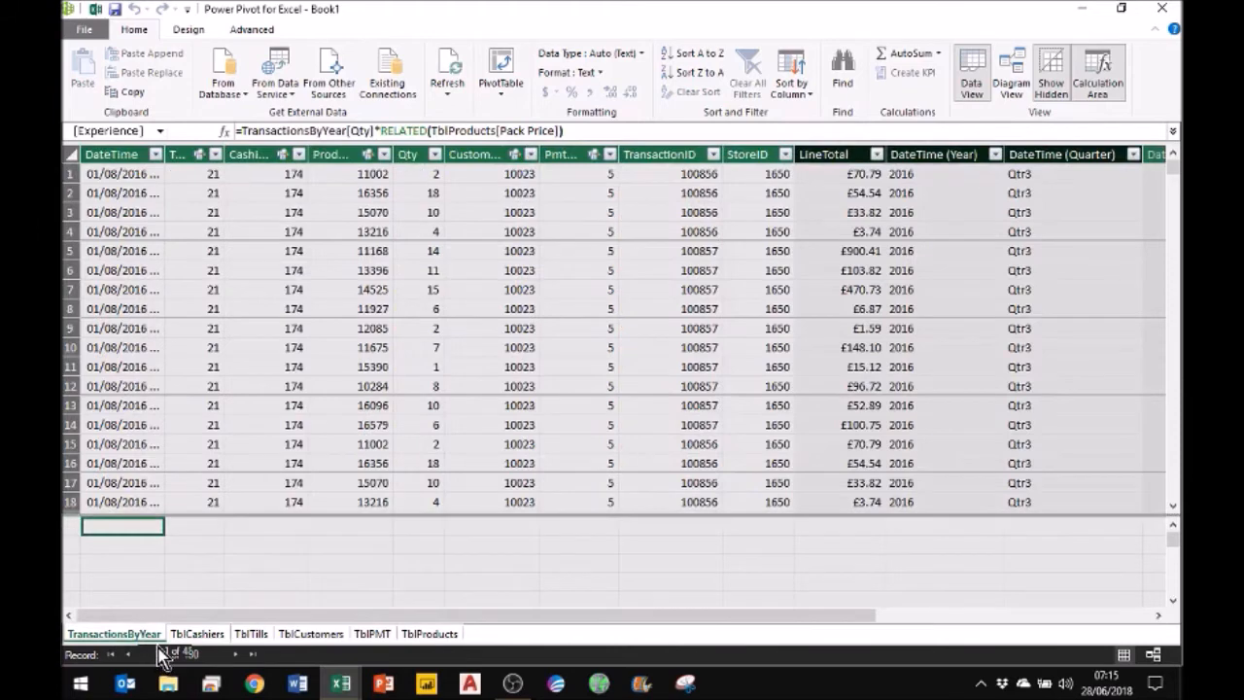
left_click(274, 547)
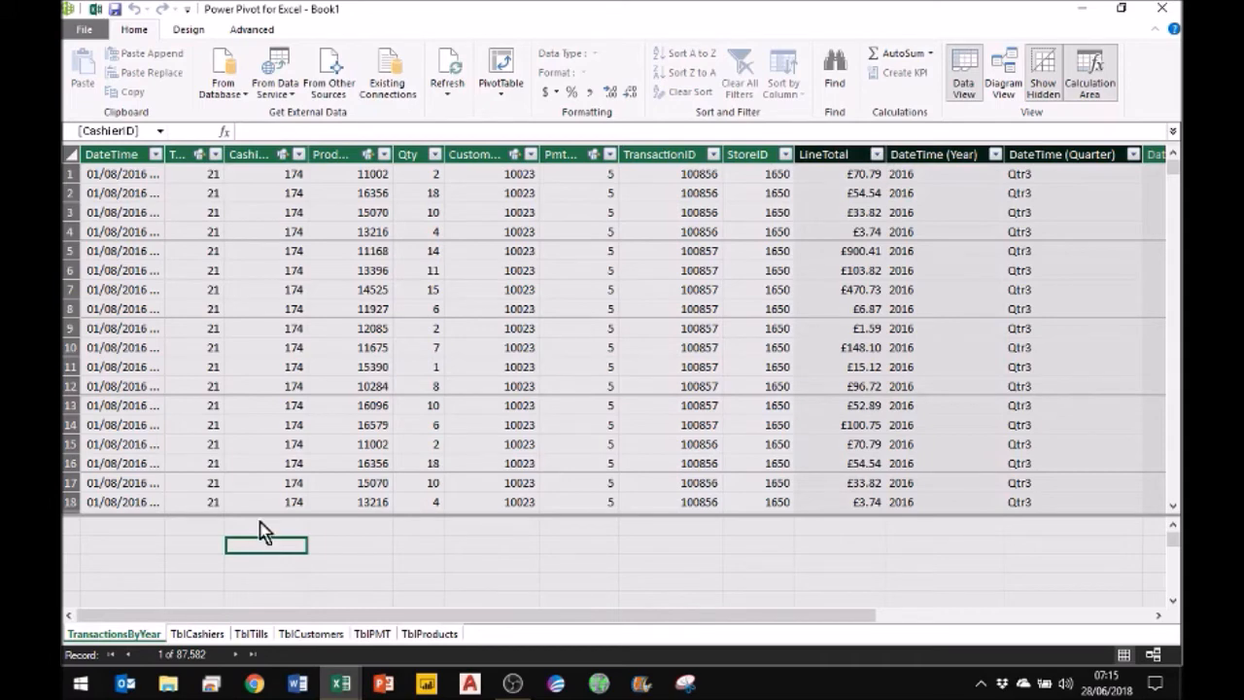
left_click(1095, 87)
left_click(1099, 85)
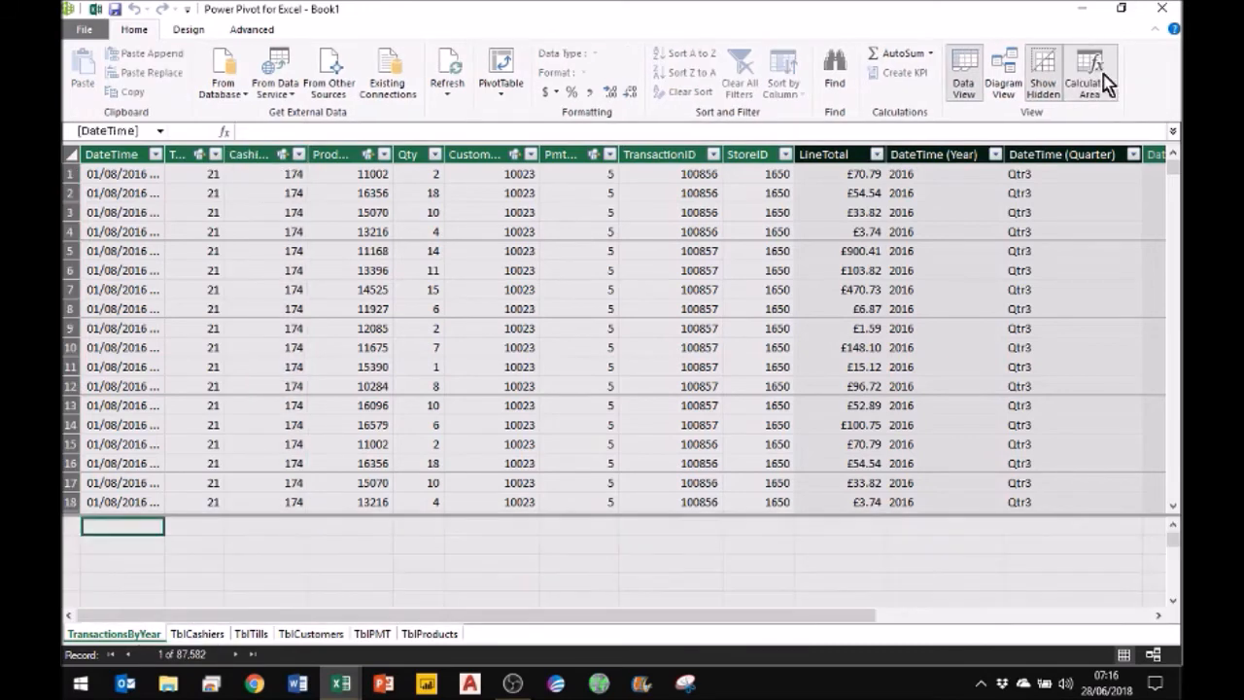
Begin a measure named AveTxByMake in the calculation area under CashierID, starting with SUM(TransactionsByYear[Qty])
left_click(270, 546)
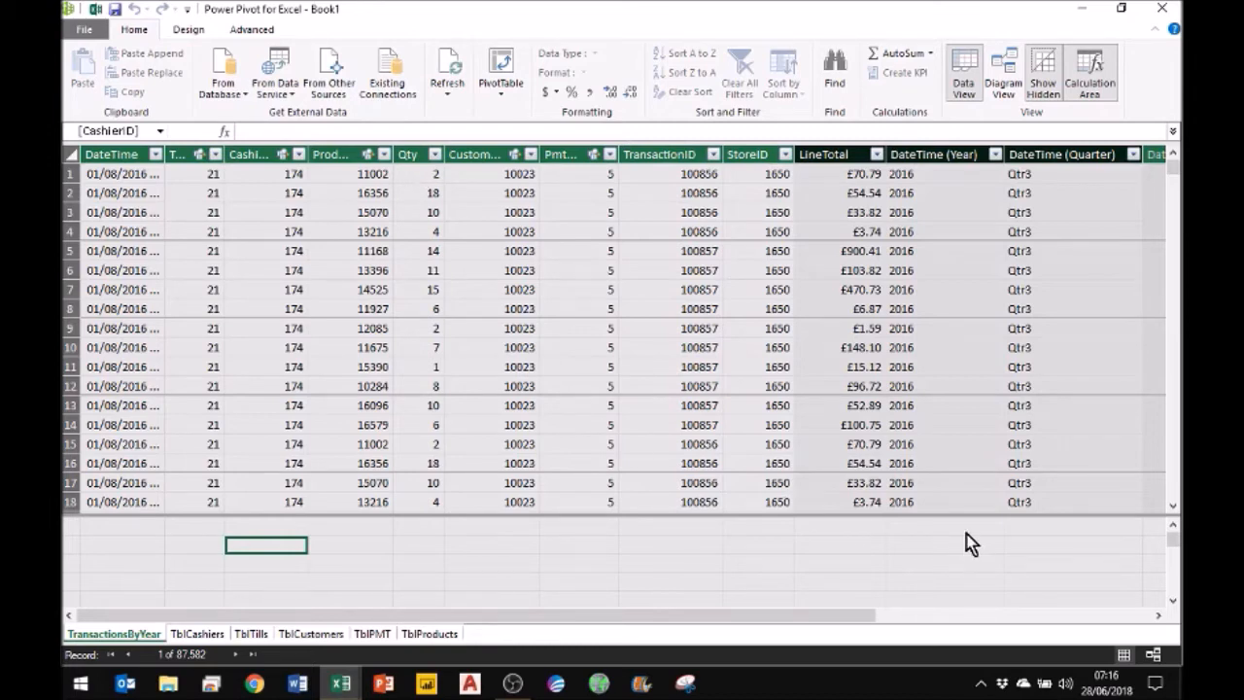
type("Ave")
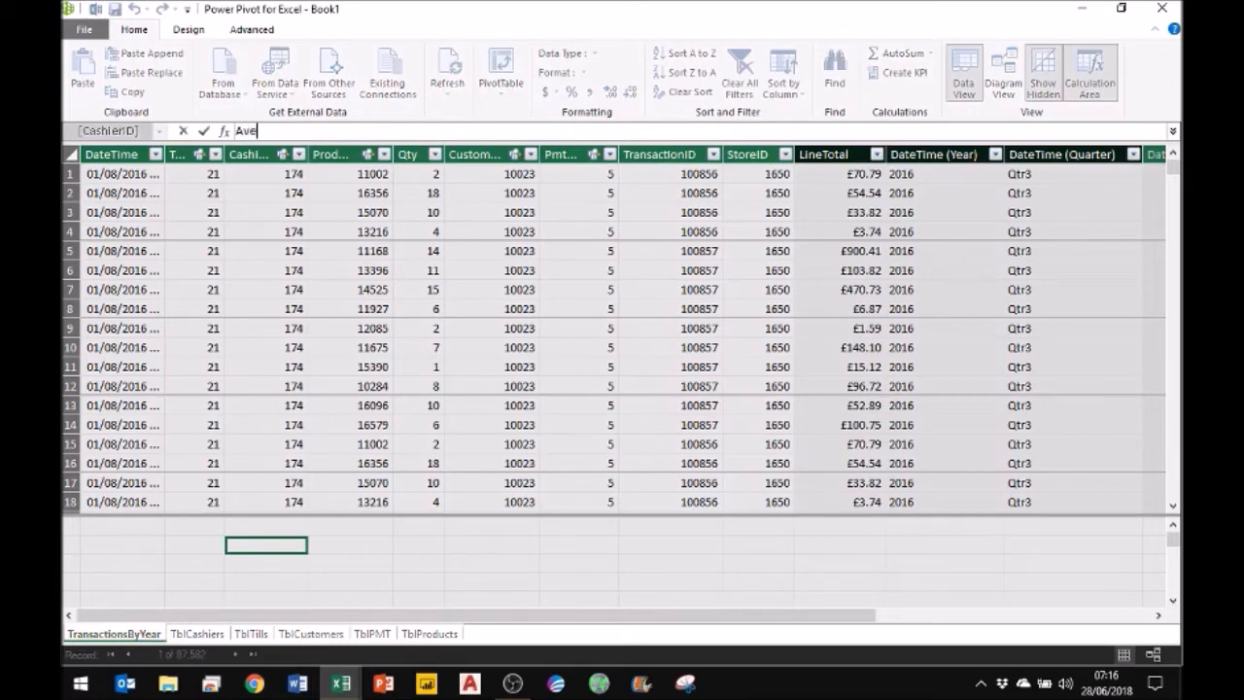
type("TxByMake:=")
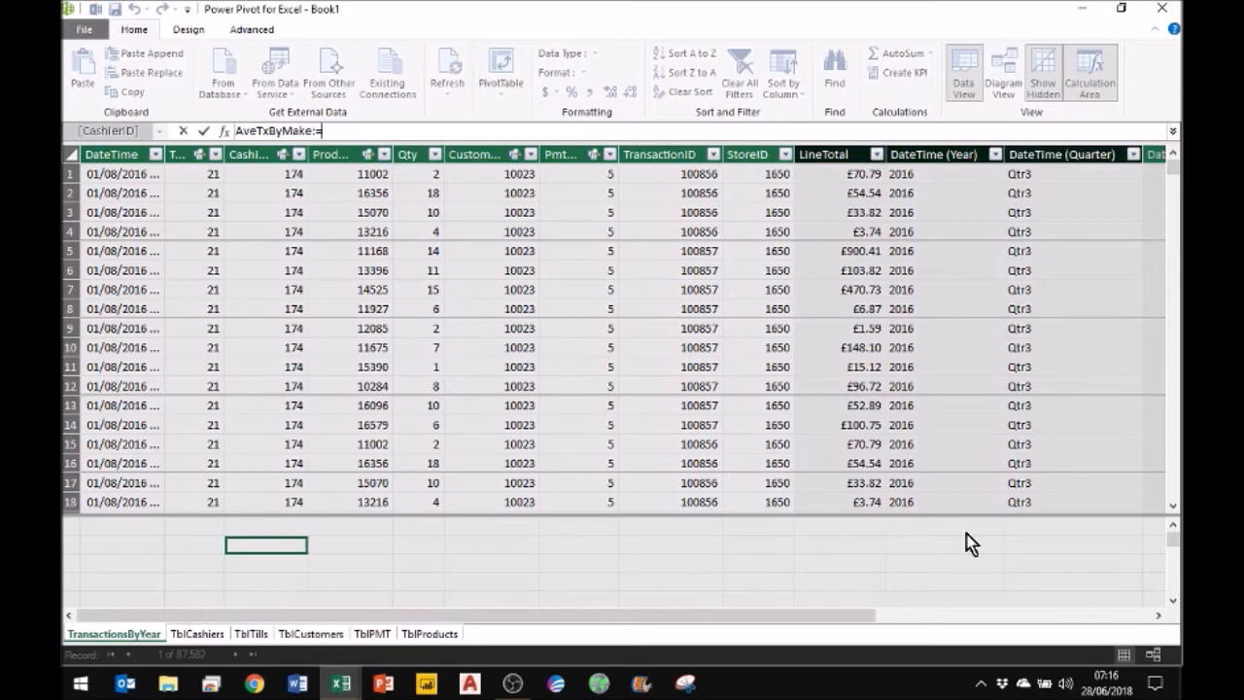
type("sum")
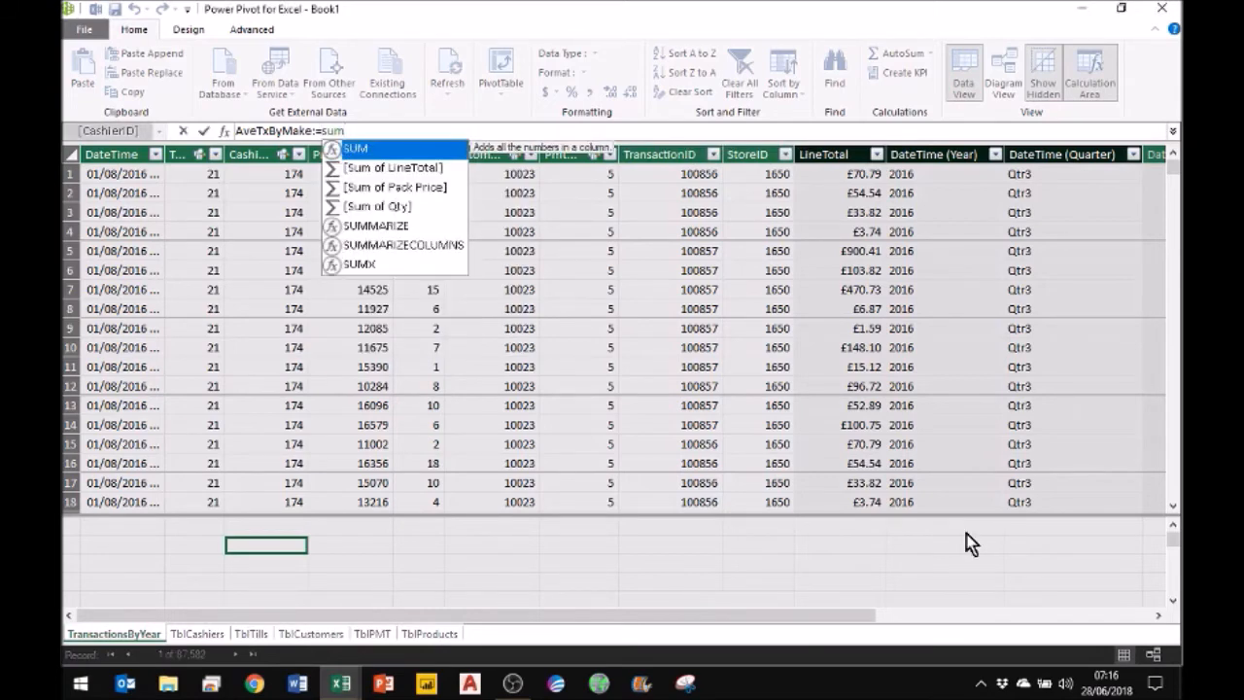
key("Tab")
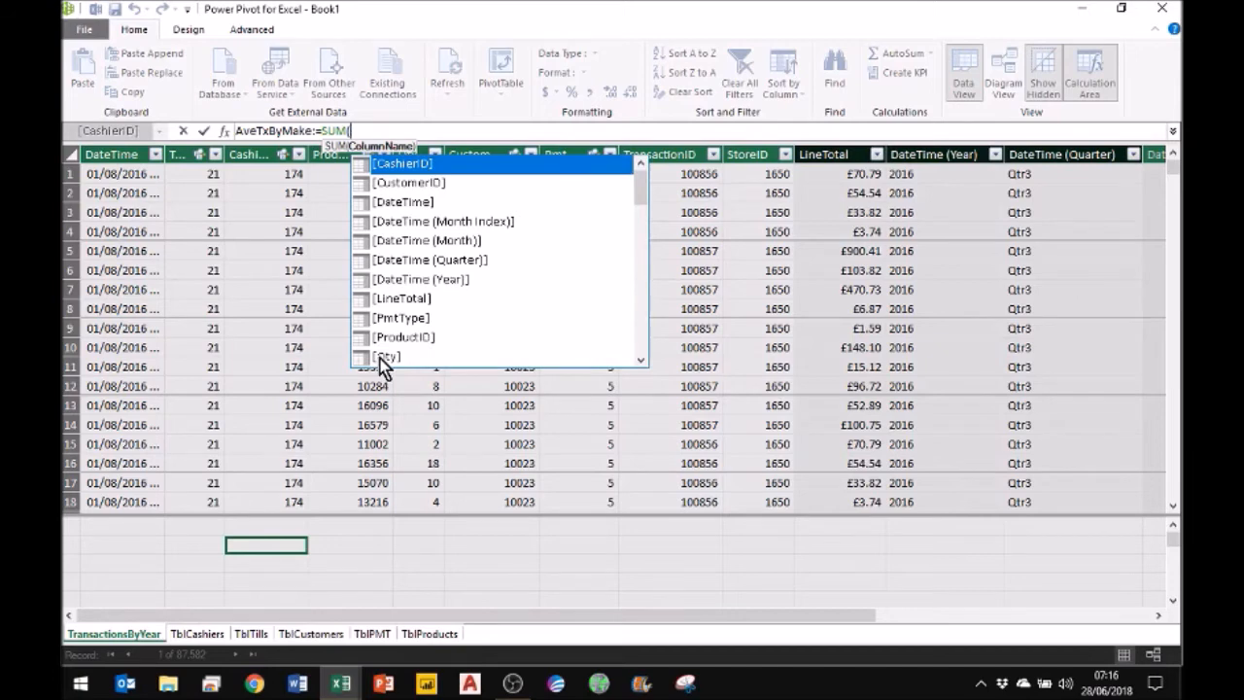
left_click(641, 341)
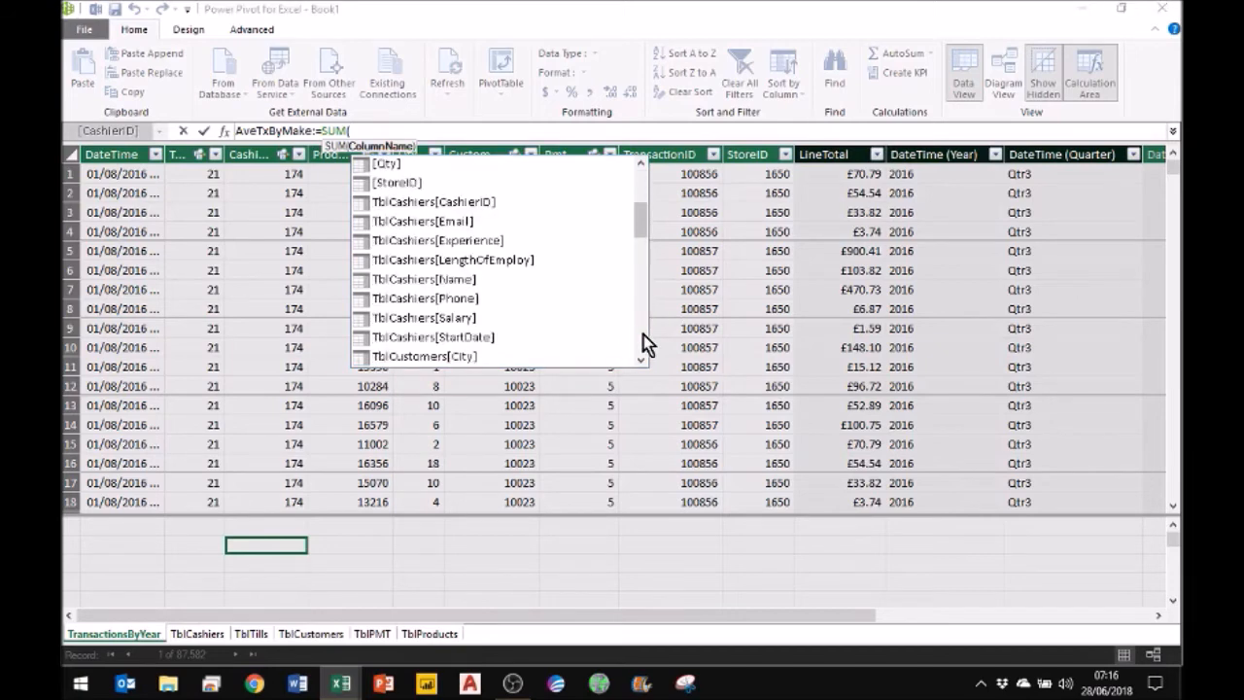
left_click(641, 342)
left_click(641, 342)
left_click(641, 342)
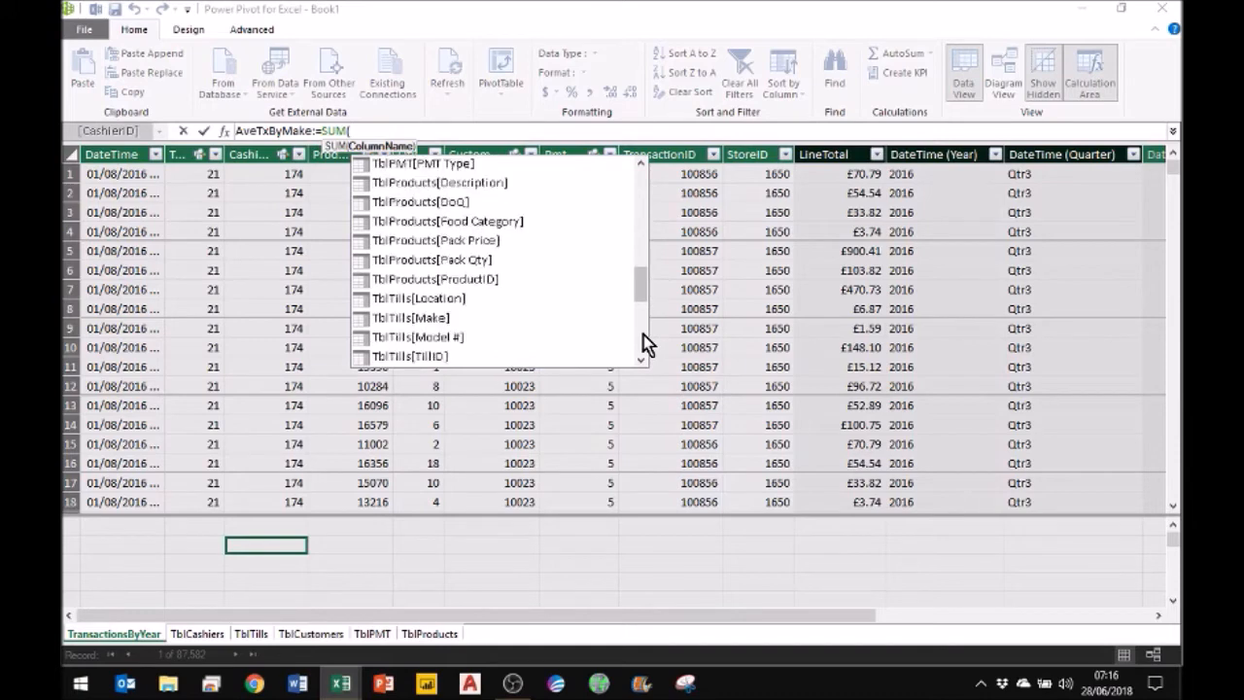
left_click(642, 342)
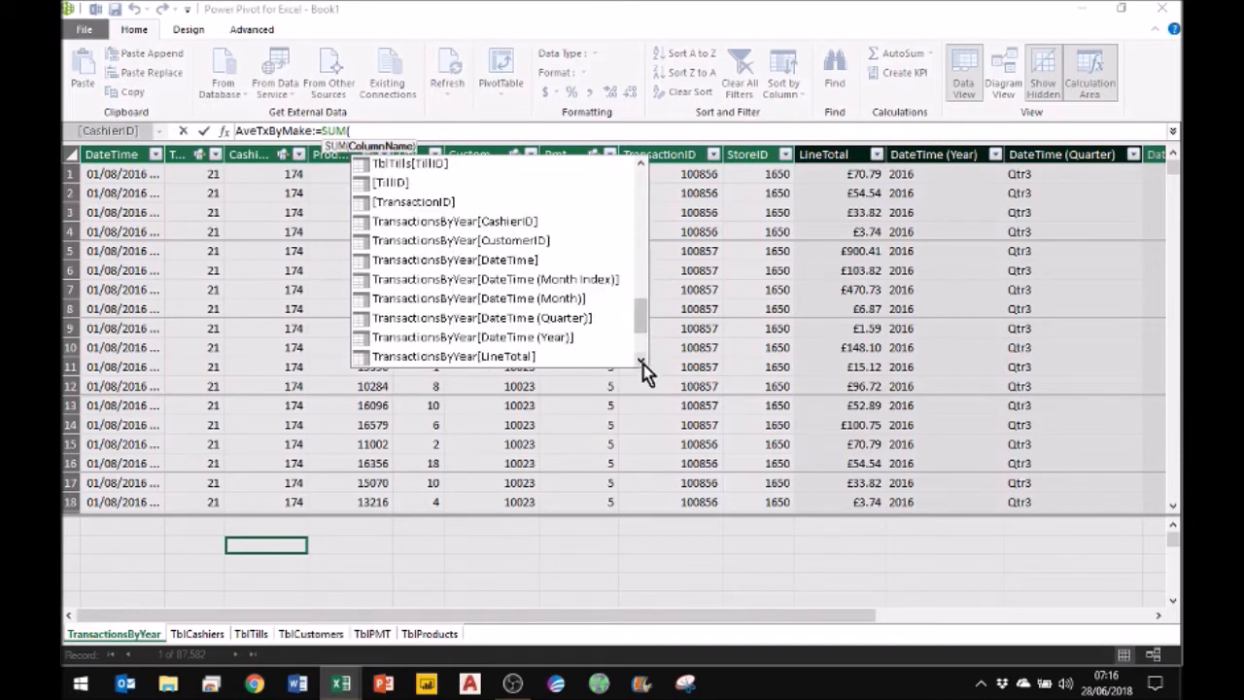
left_click(641, 361)
left_click(641, 360)
left_click(642, 362)
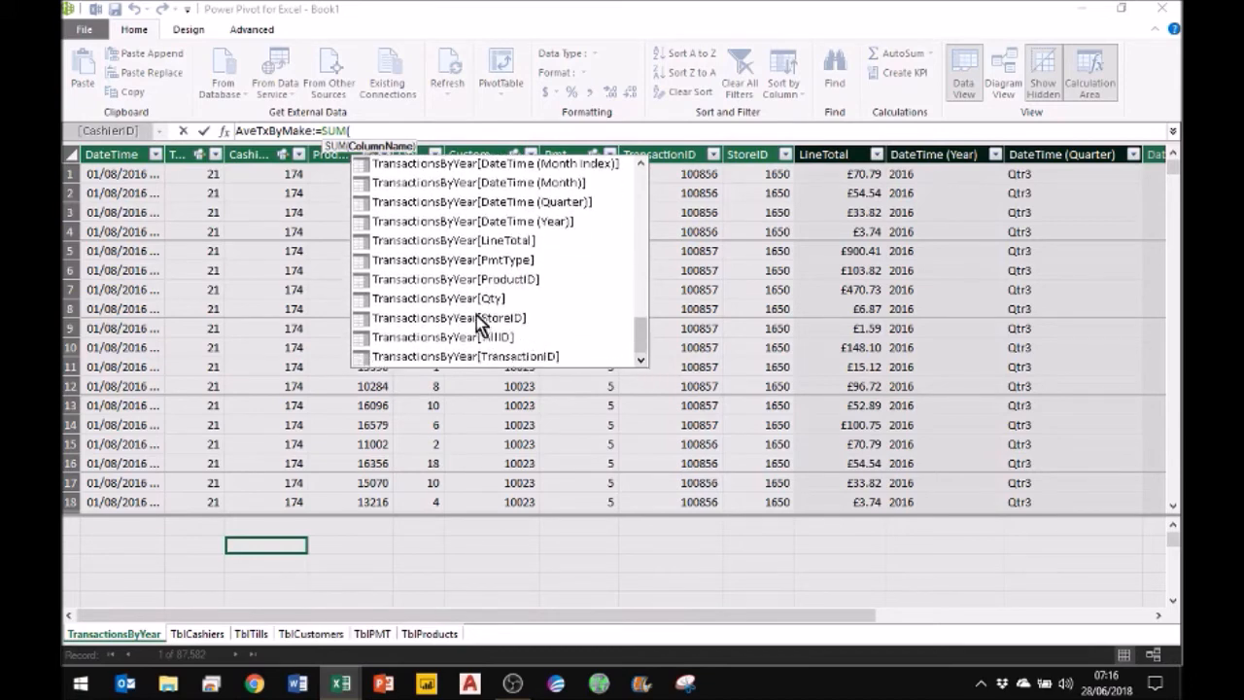
double_click(466, 298)
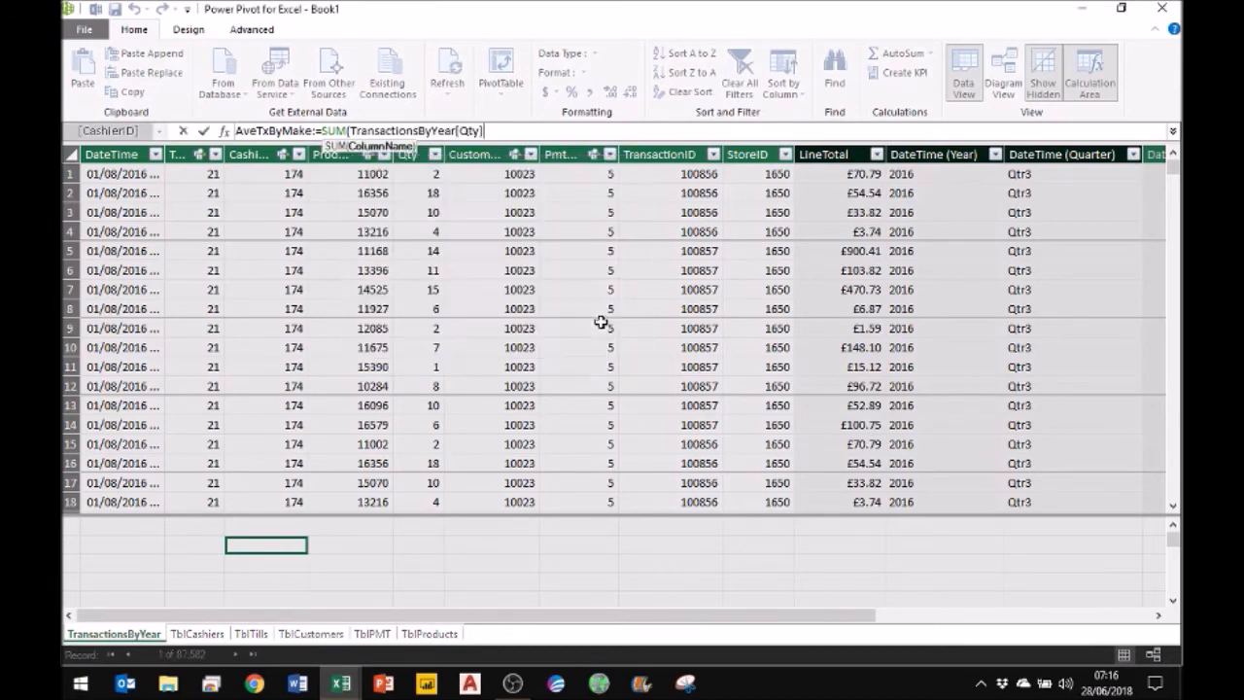
type(")")
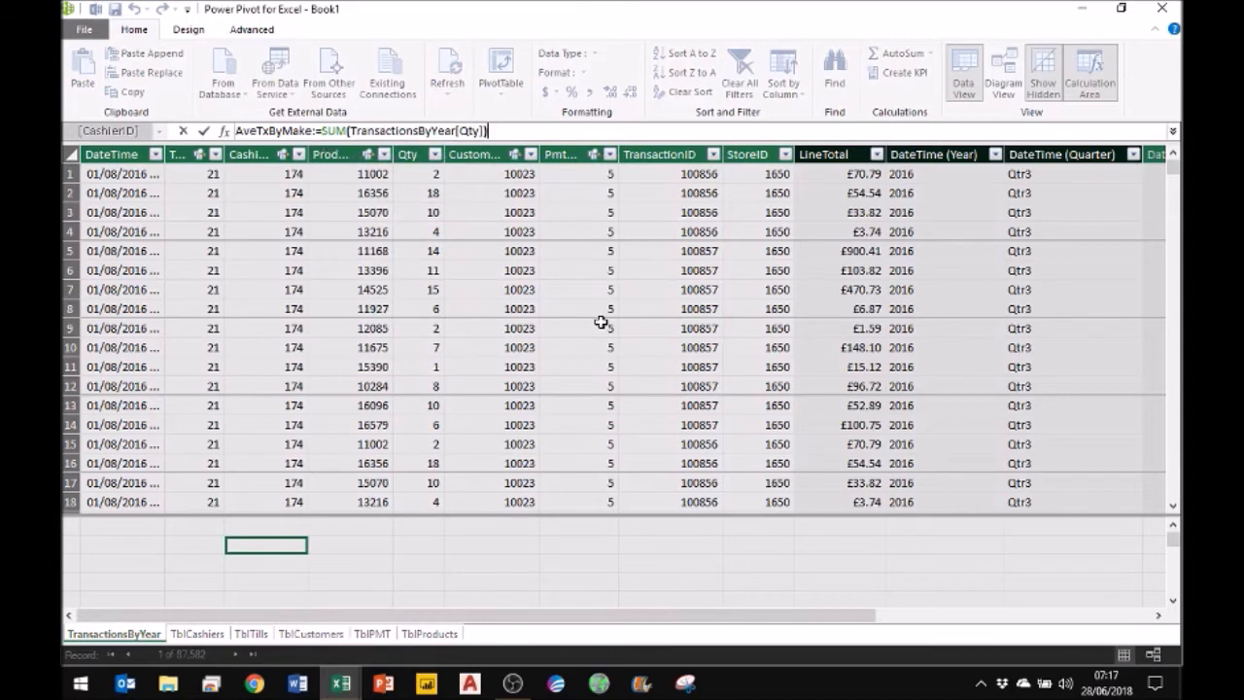
Complete the AveTxByMake measure by dividing the quantity sum by COUNT(TblTills[Make])
type("/")
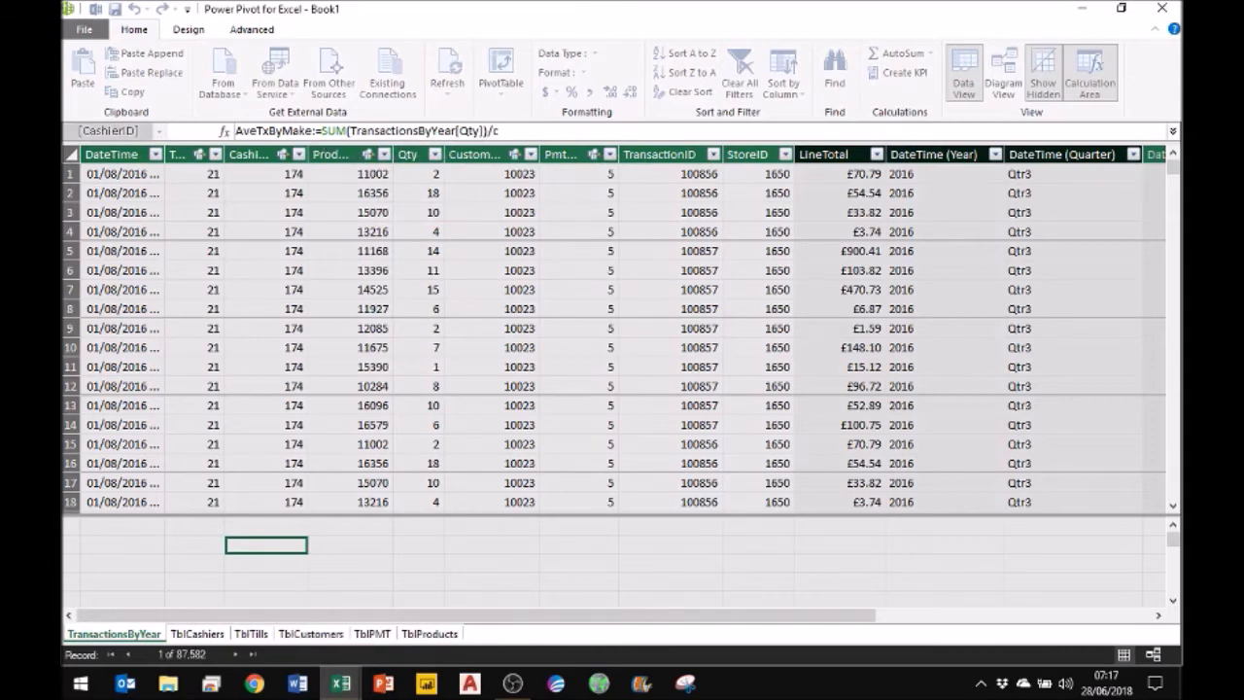
type("count")
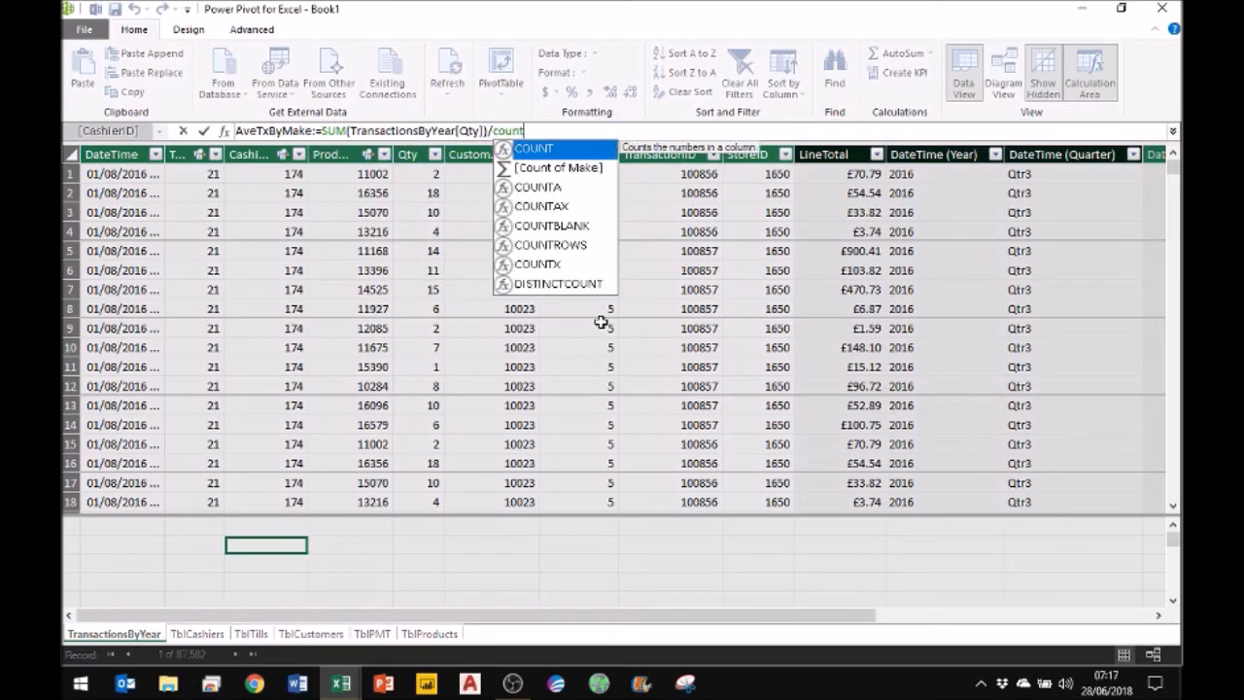
key("Tab")
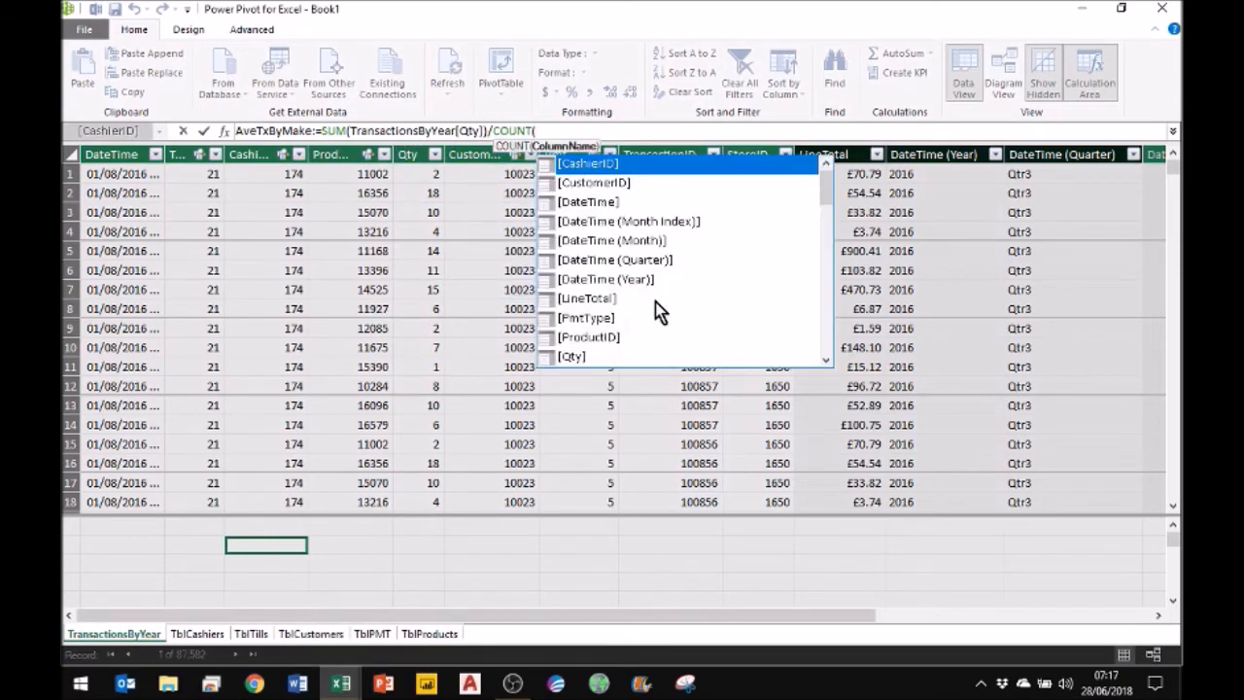
scroll(827, 349, "down", 10)
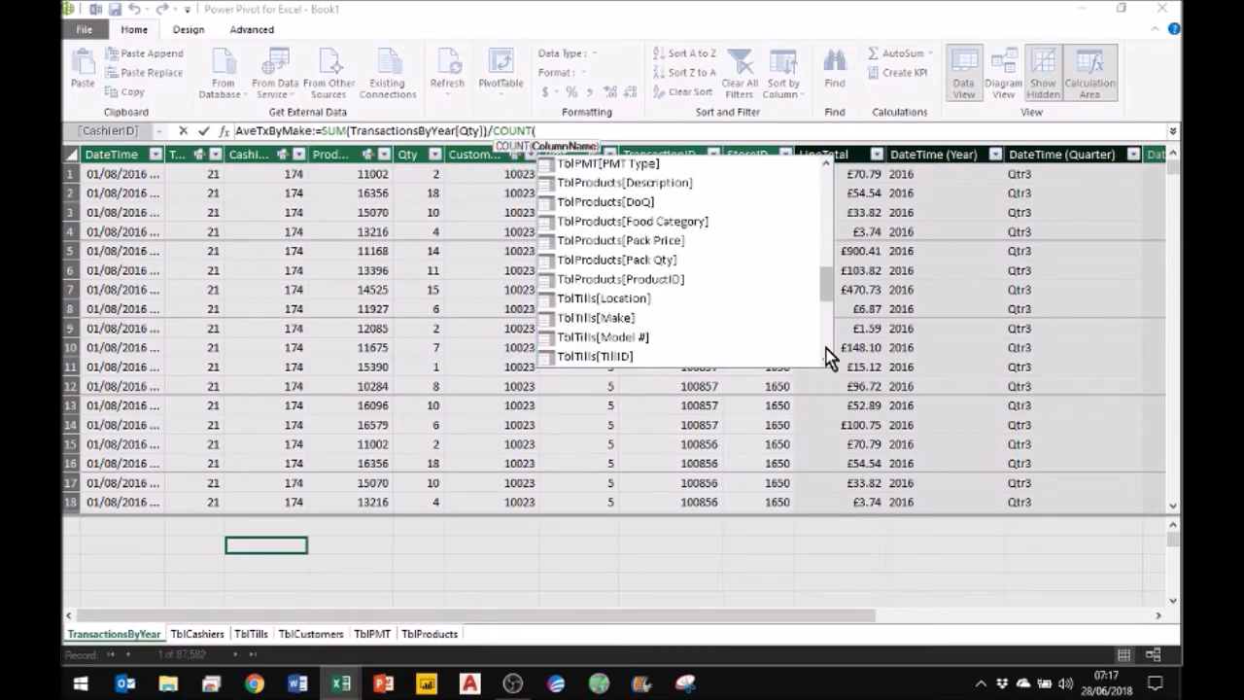
double_click(595, 320)
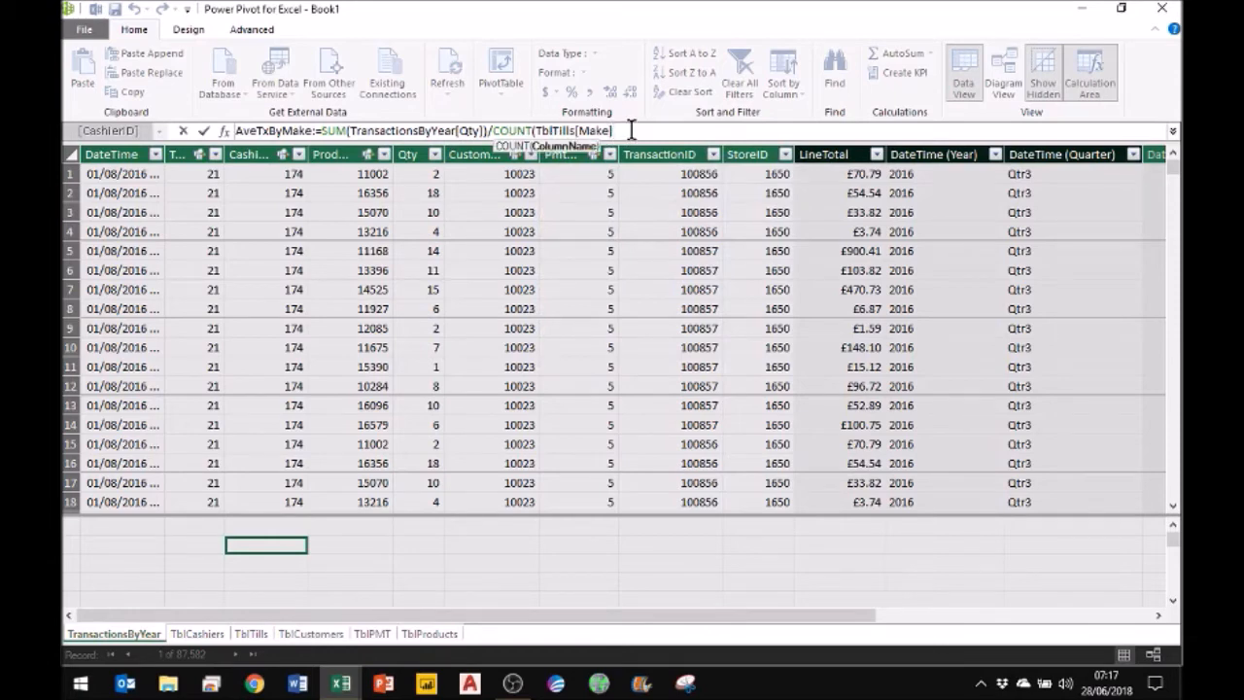
type(")")
key("Return")
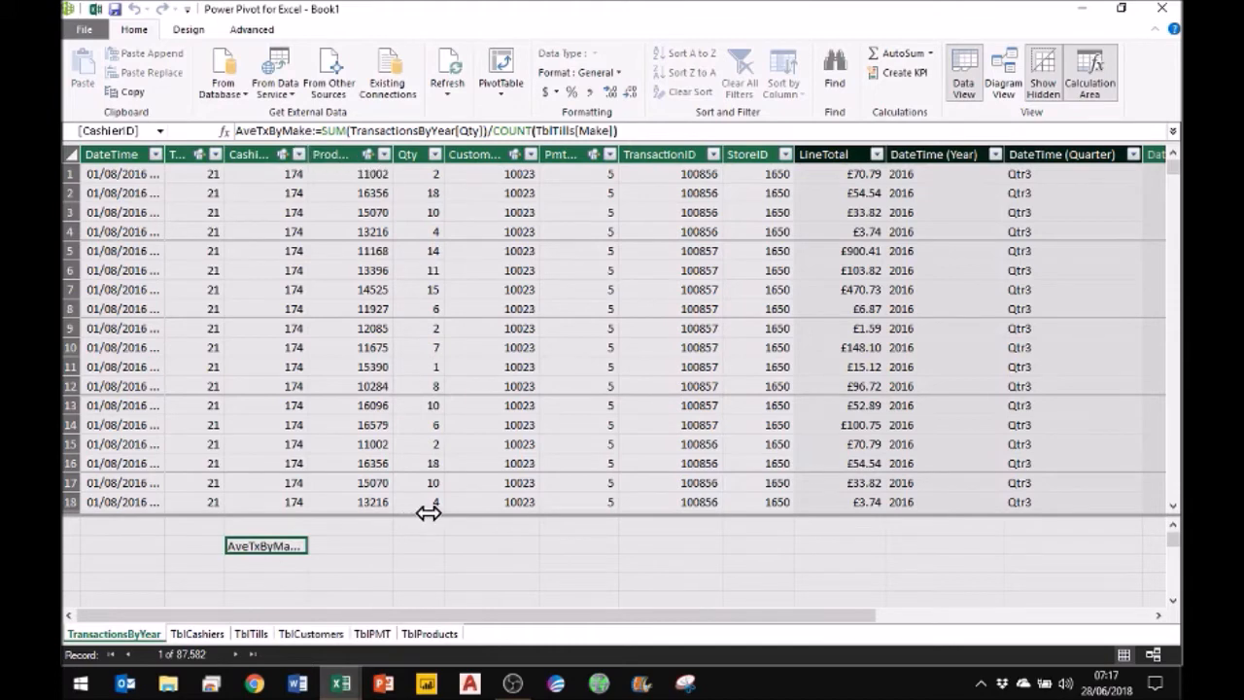
Widen the CashierID column and format the AveTxByMake measure with no decimal places
left_click_drag(429, 512, 427, 480)
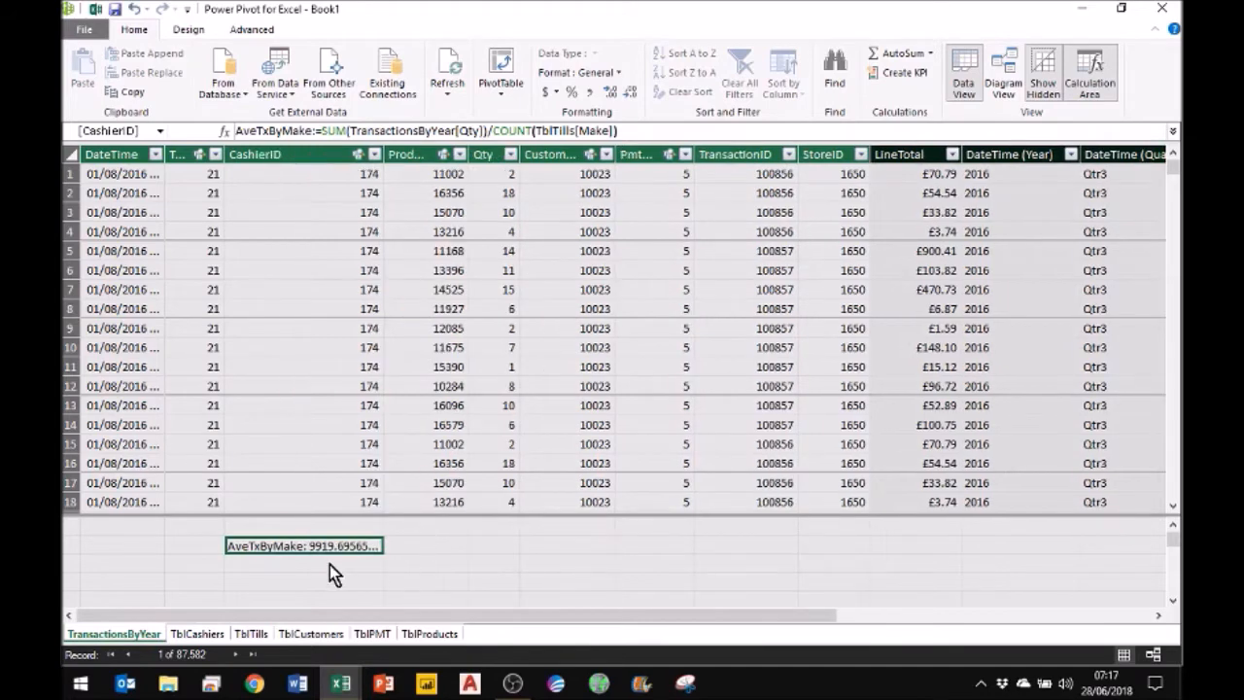
left_click(632, 89)
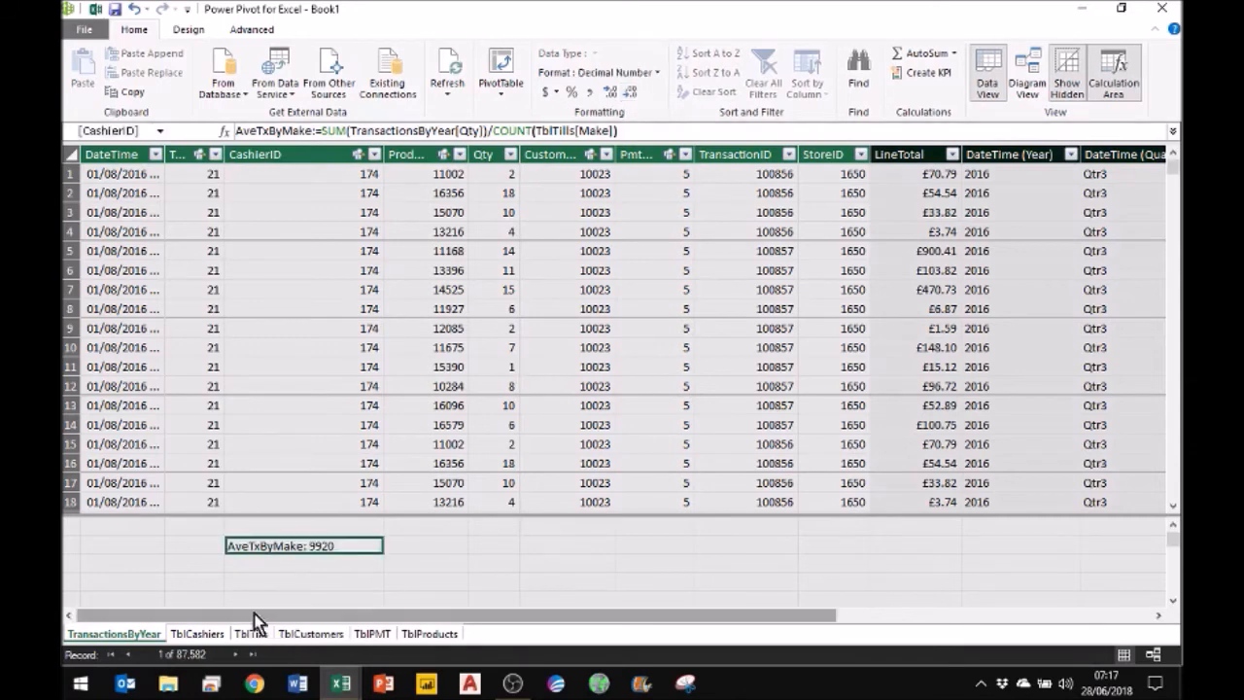
Begin a measure named Ave£ByMake in the calculation area below AveTxByMake, starting with SUM(TransactionsByYear[LineTotal])
left_click(280, 567)
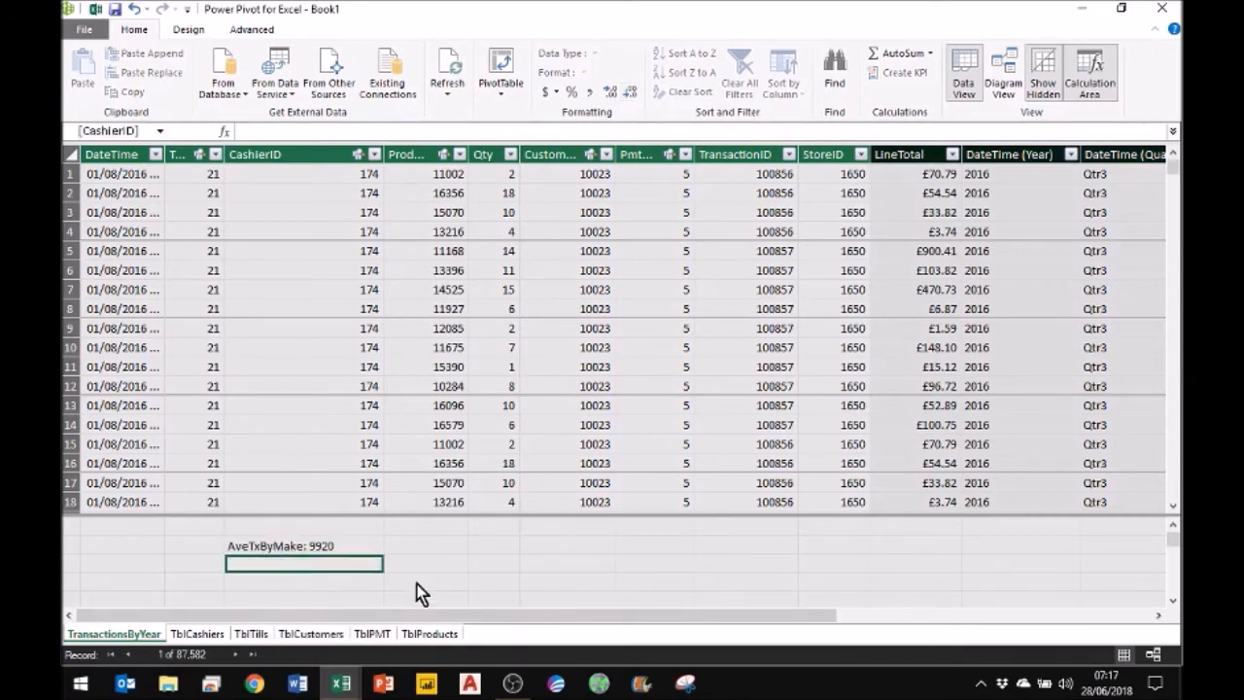
type("Ave")
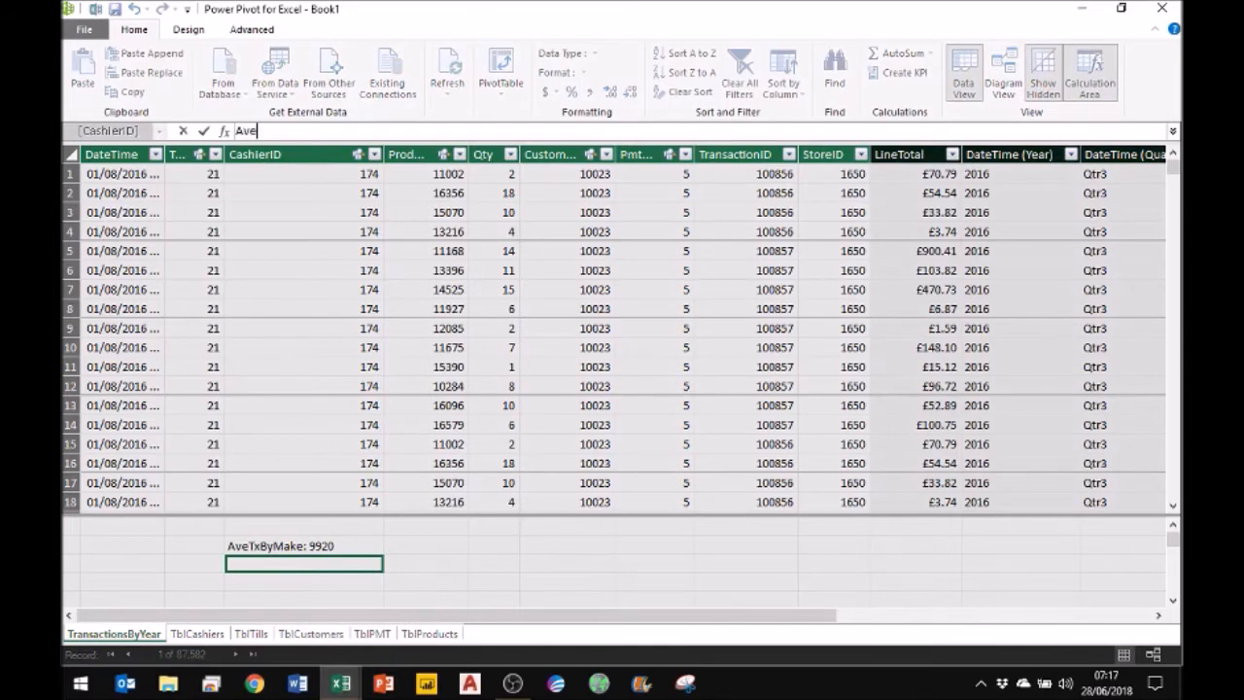
type("£ByMake:=")
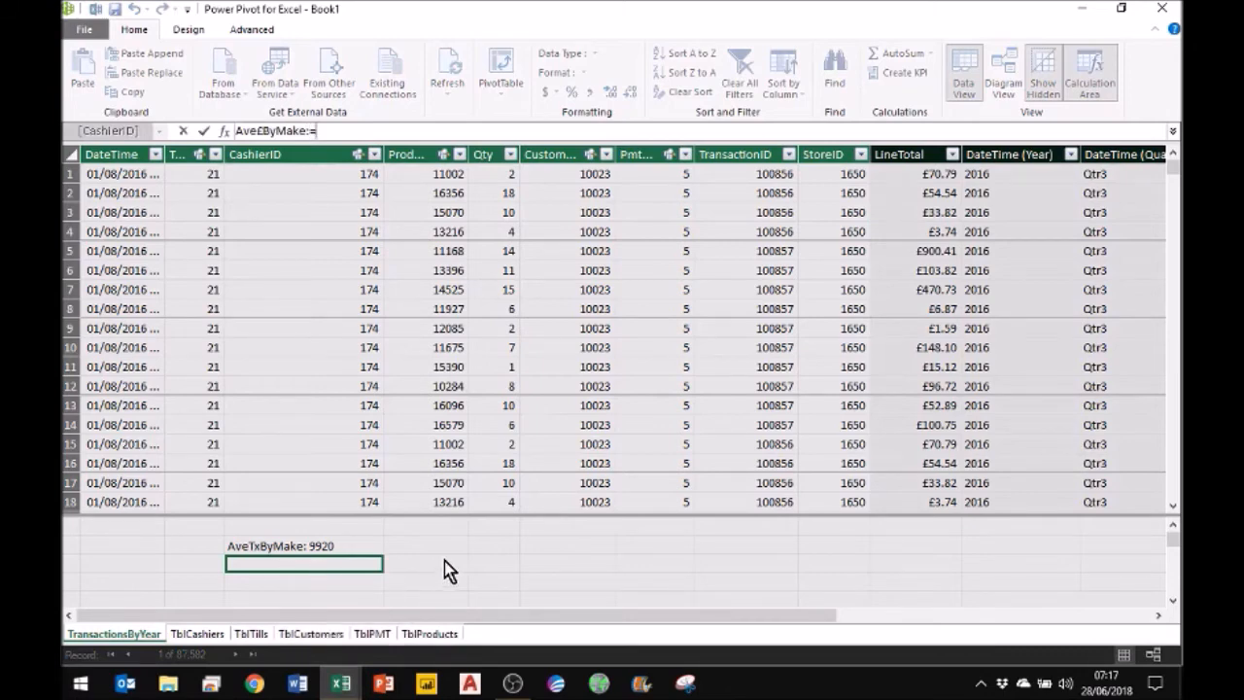
type("sum")
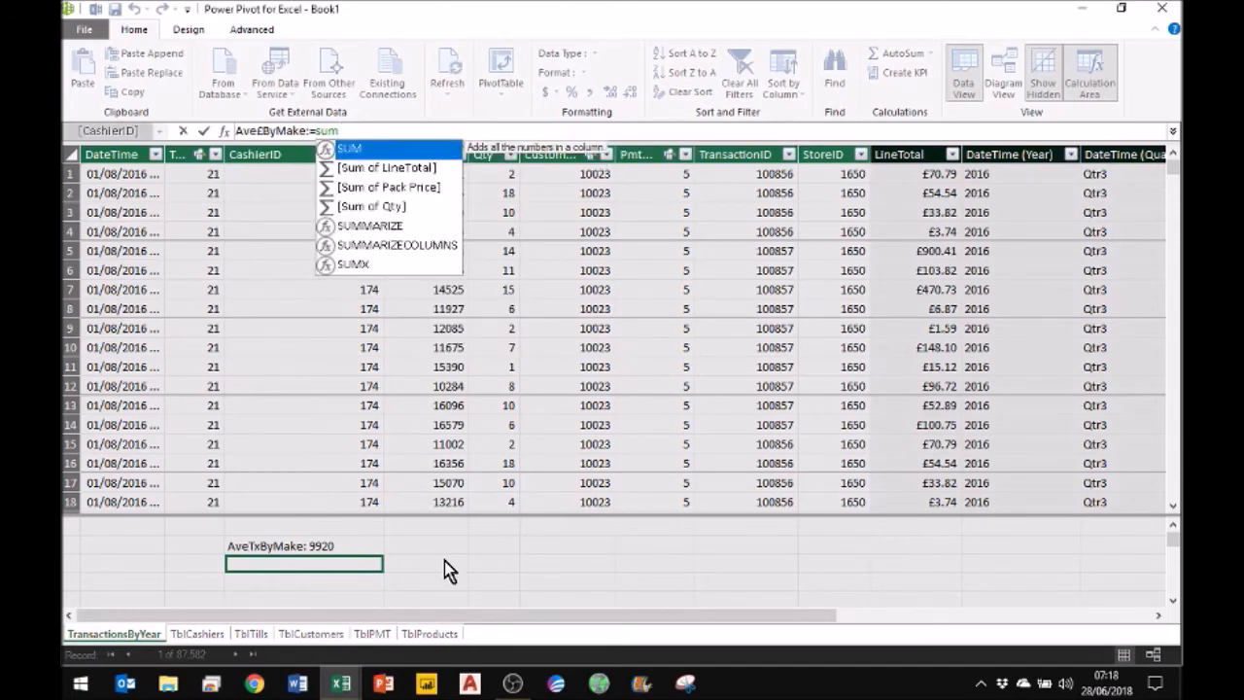
key("Tab")
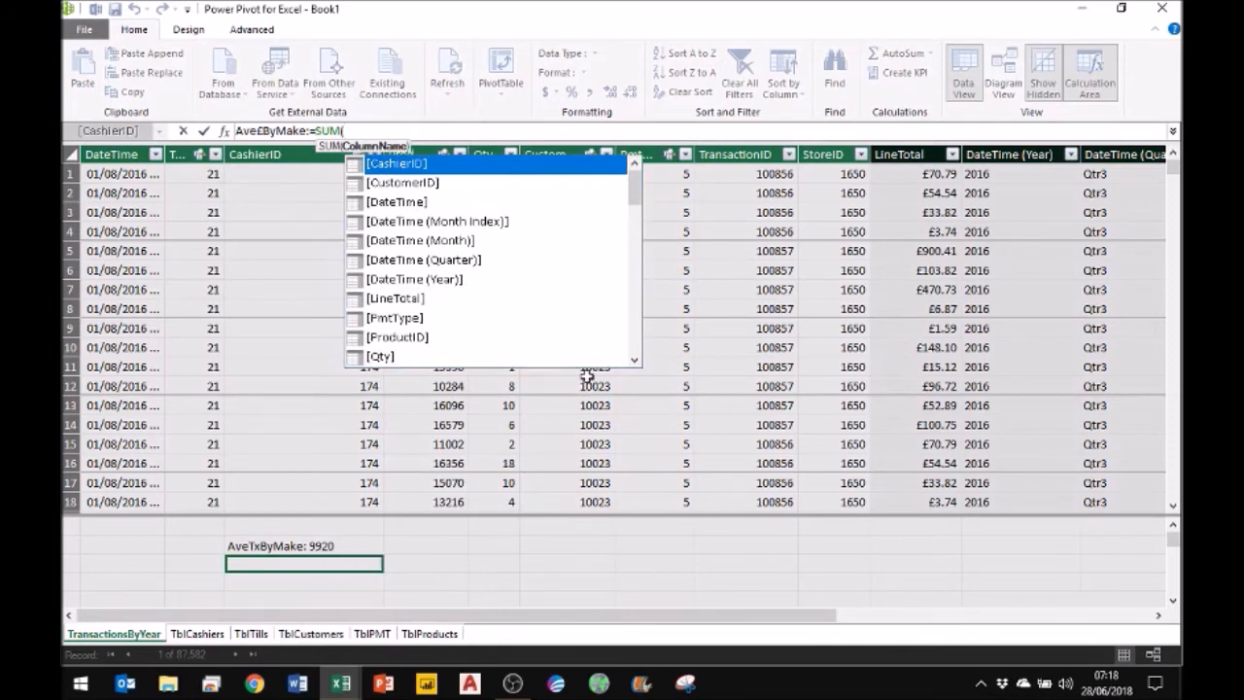
left_click(633, 344)
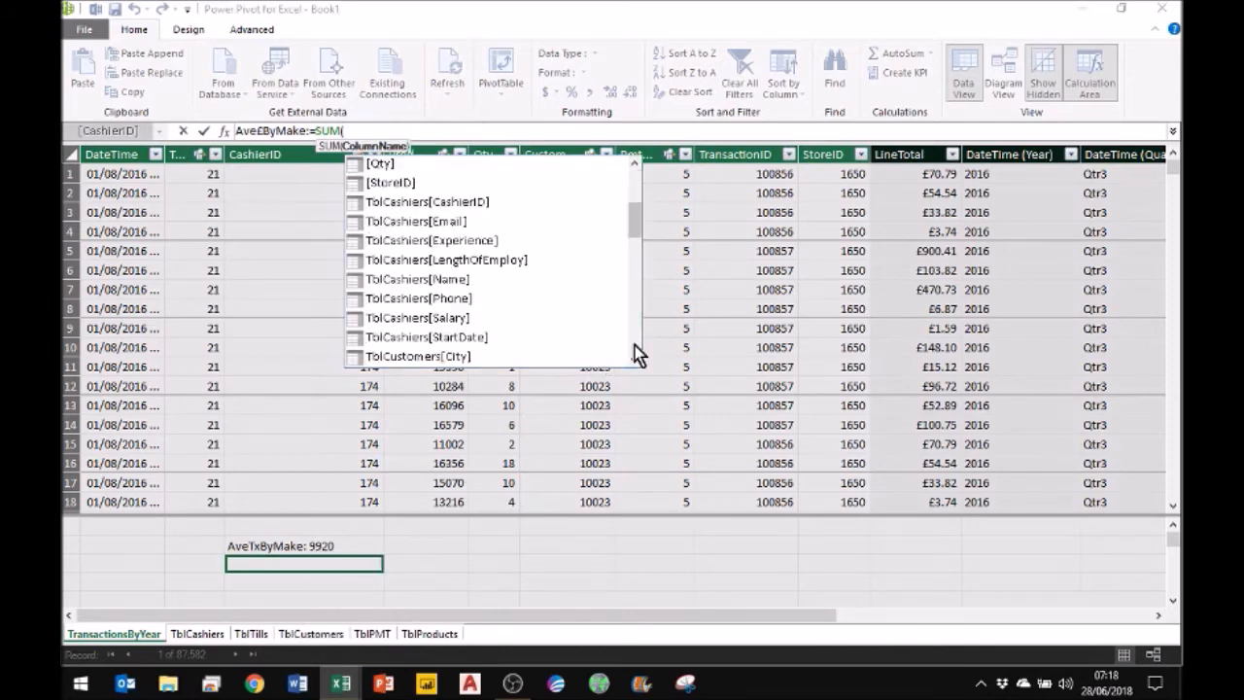
left_click(913, 154)
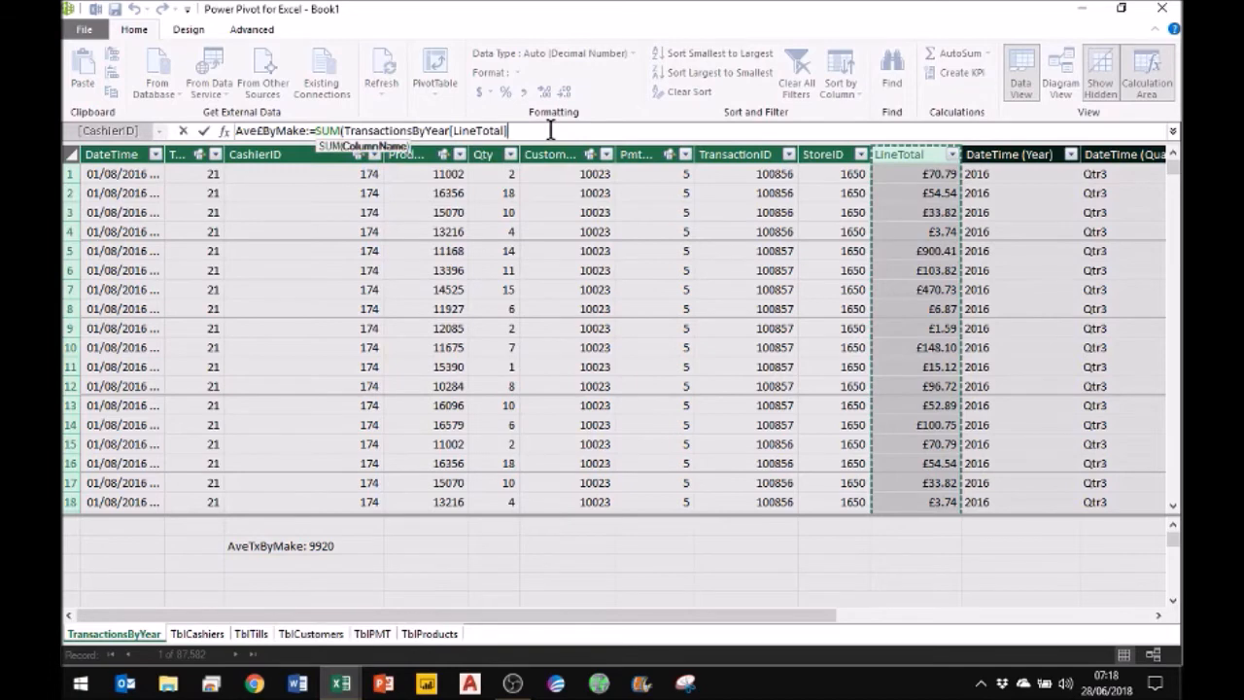
type(")")
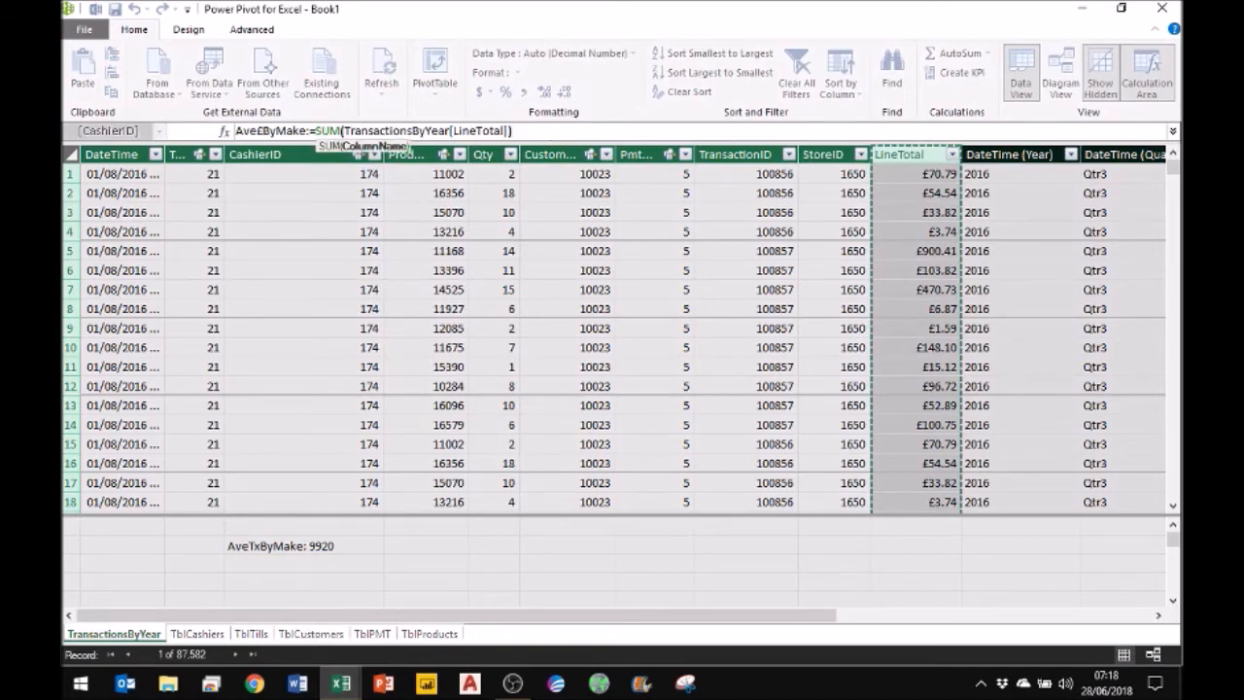
Complete the Ave£ByMake measure by dividing the line total sum by the existing [Count of Make] measure
type("/count")
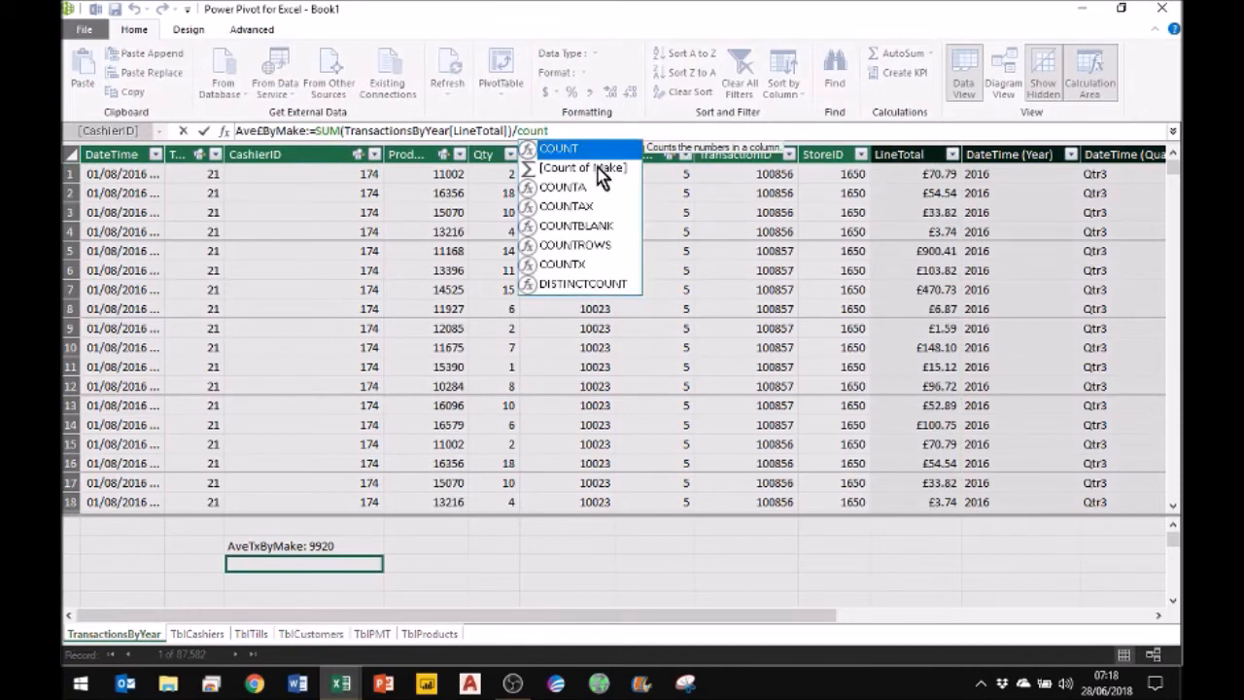
left_click(566, 170)
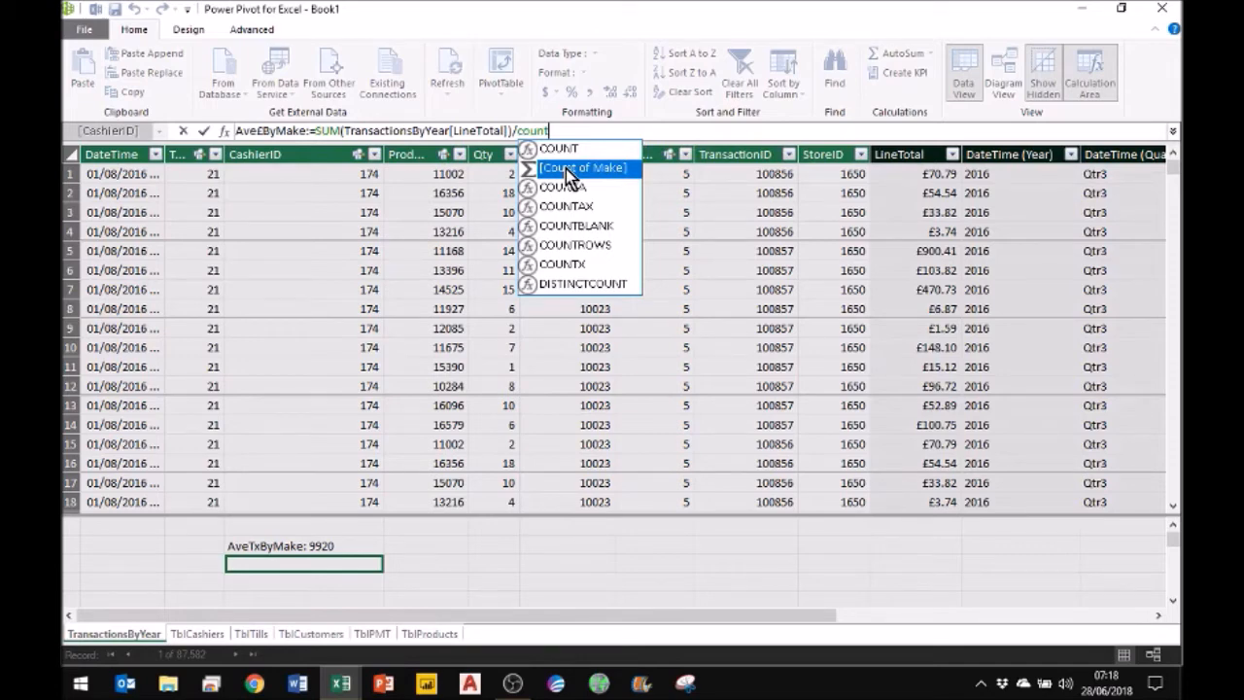
double_click(566, 169)
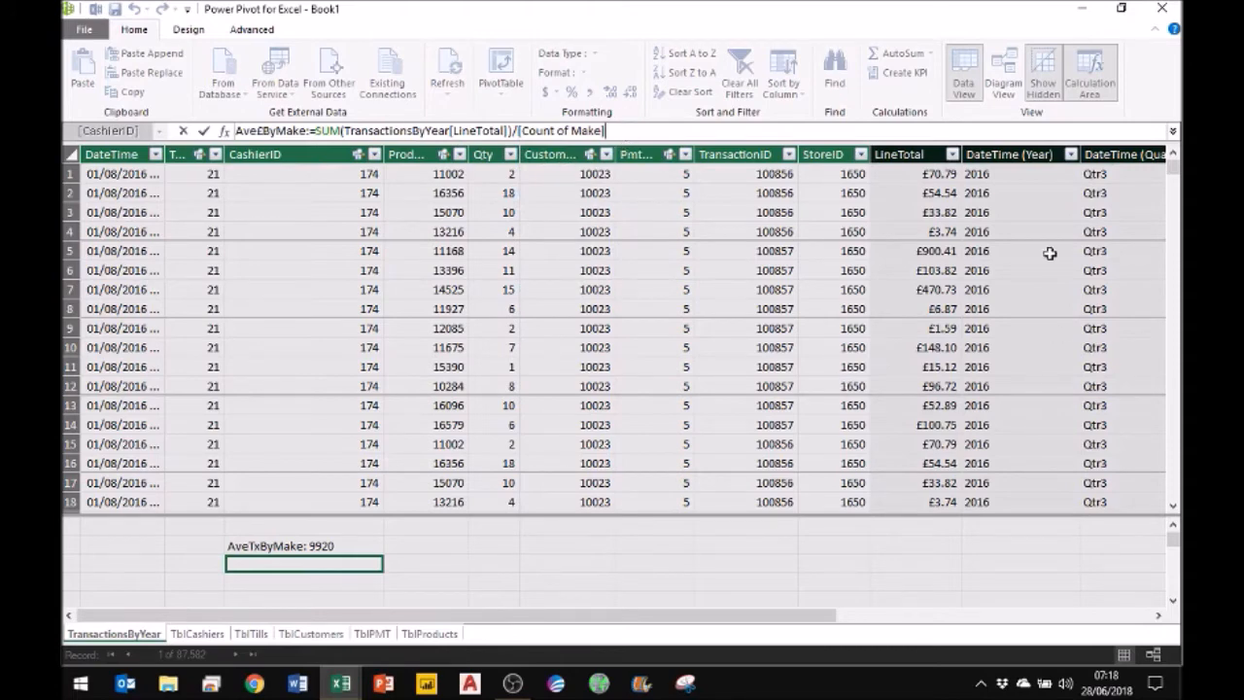
key("Return")
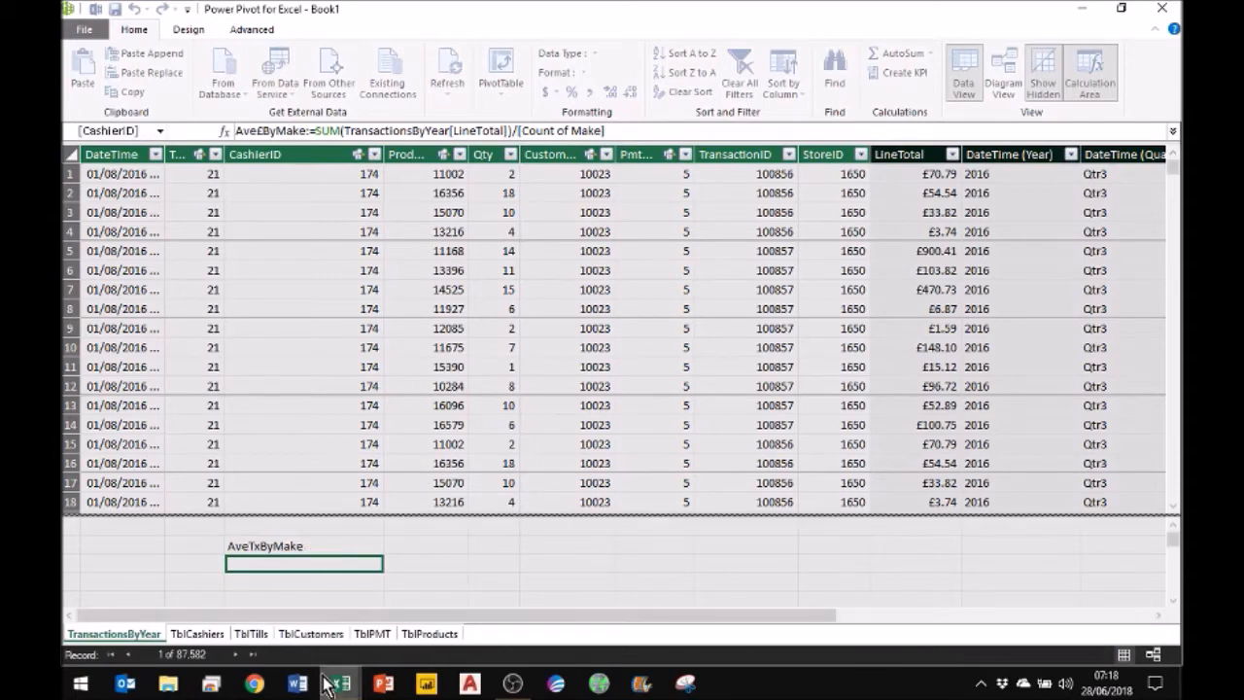
mouse_move(327, 686)
left_click(525, 599)
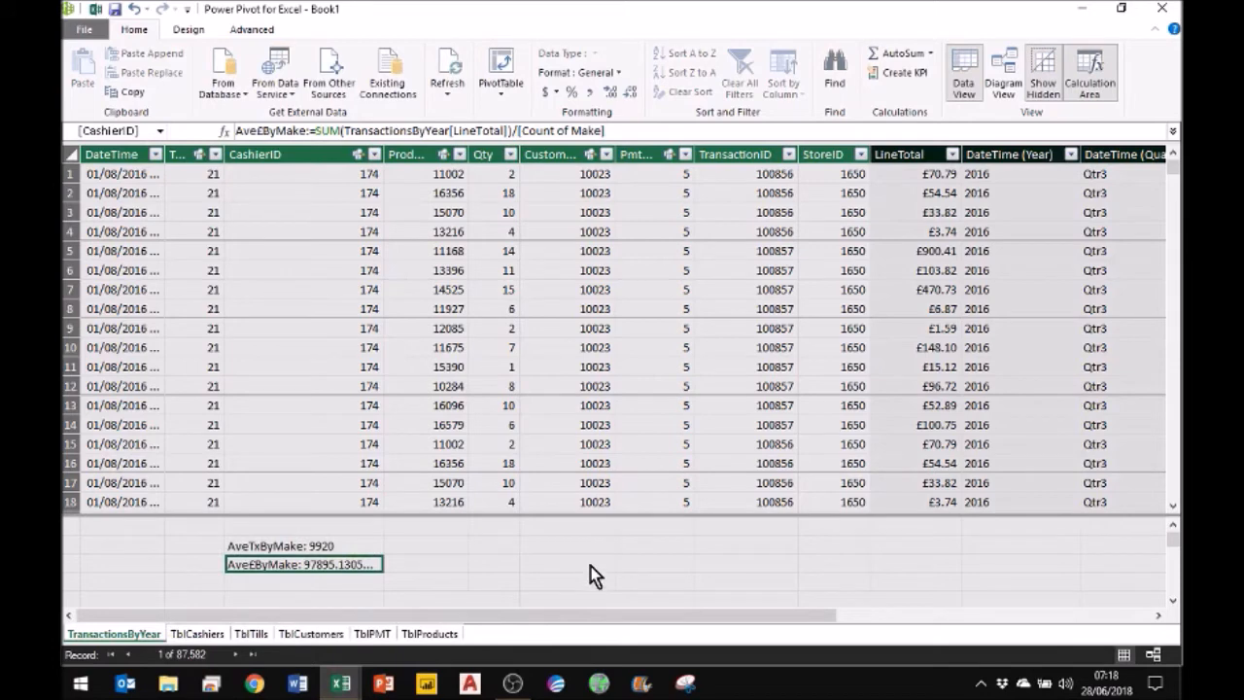
Format the Ave£ByMake measure as currency and select the AveTxByMake measure
left_click(550, 92)
left_click(566, 132)
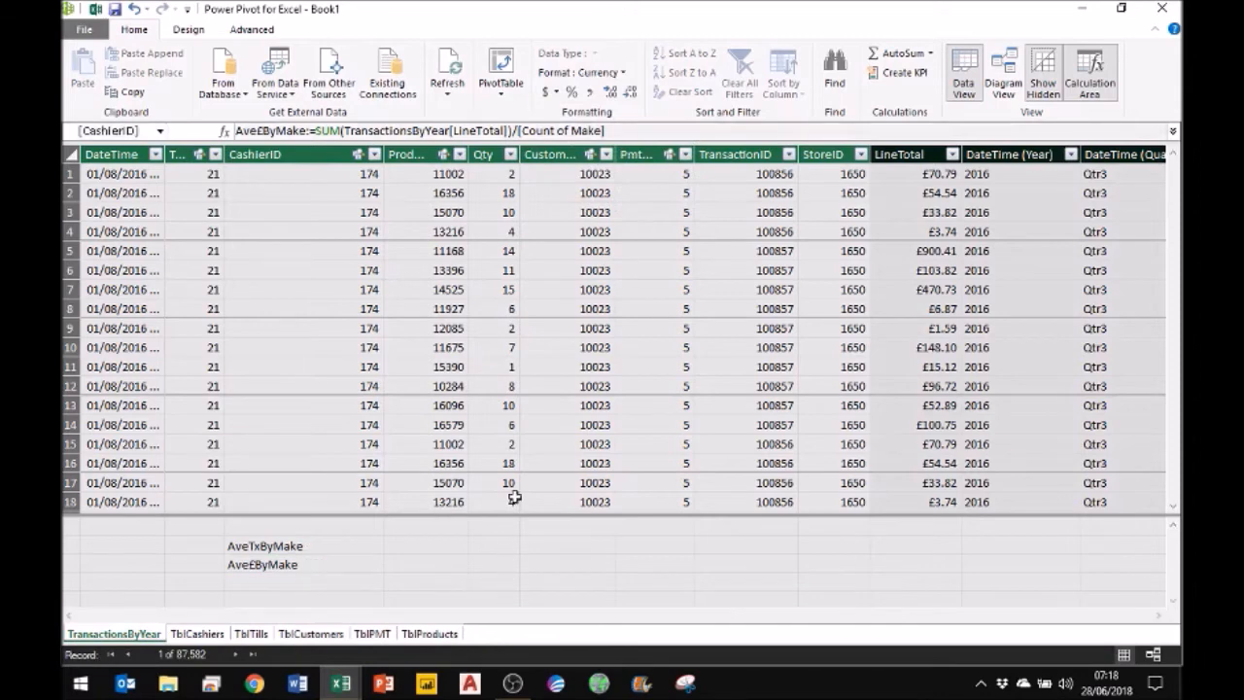
left_click(346, 548)
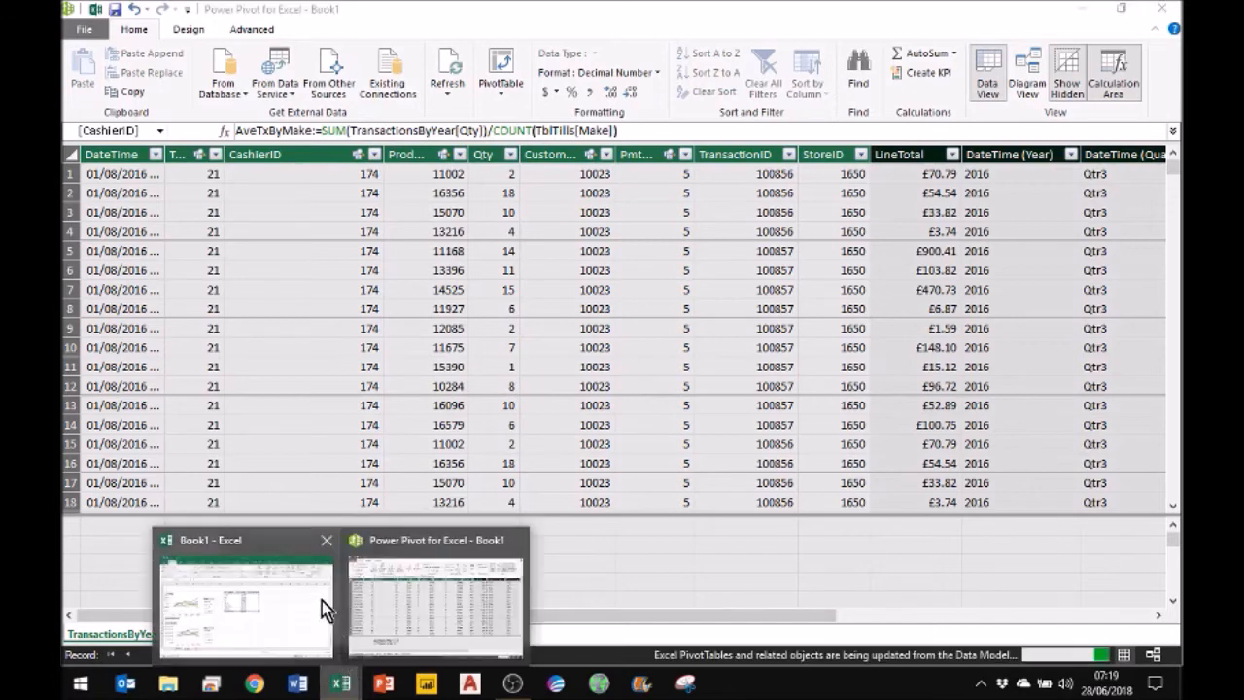
Switch to the Book1 workbook in Excel and delete the PivotTable of quantity and make count by till make on Sheet2
left_click(323, 601)
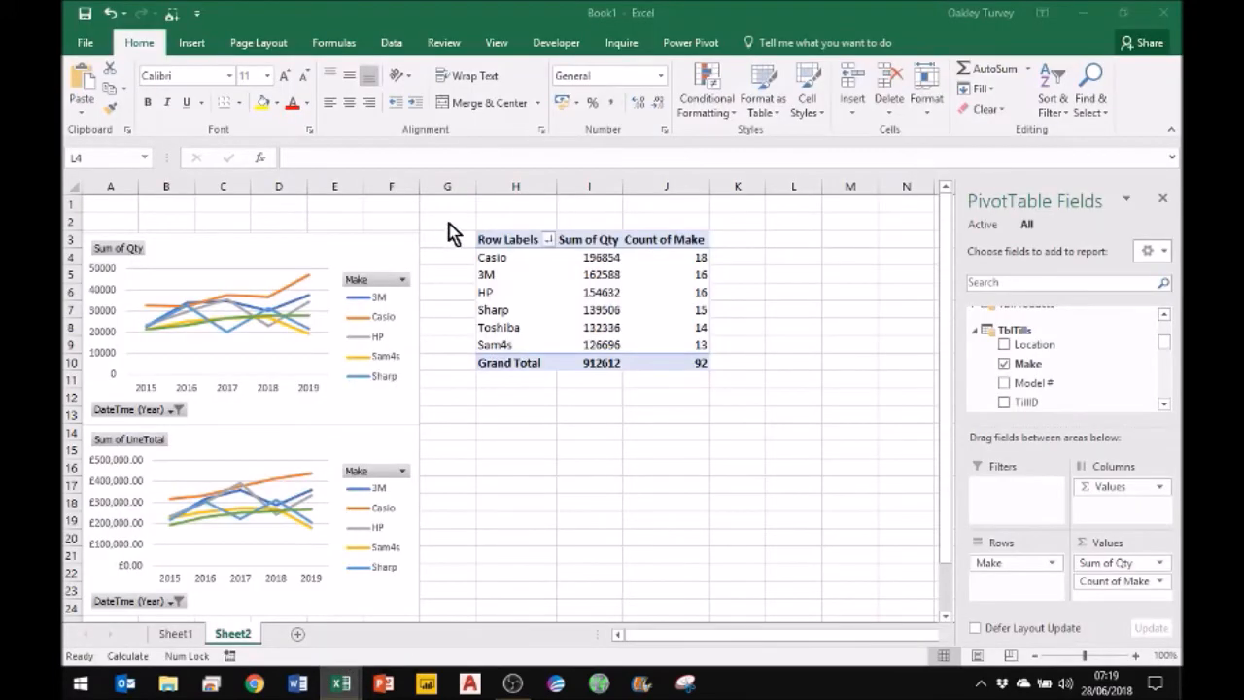
left_click(482, 215)
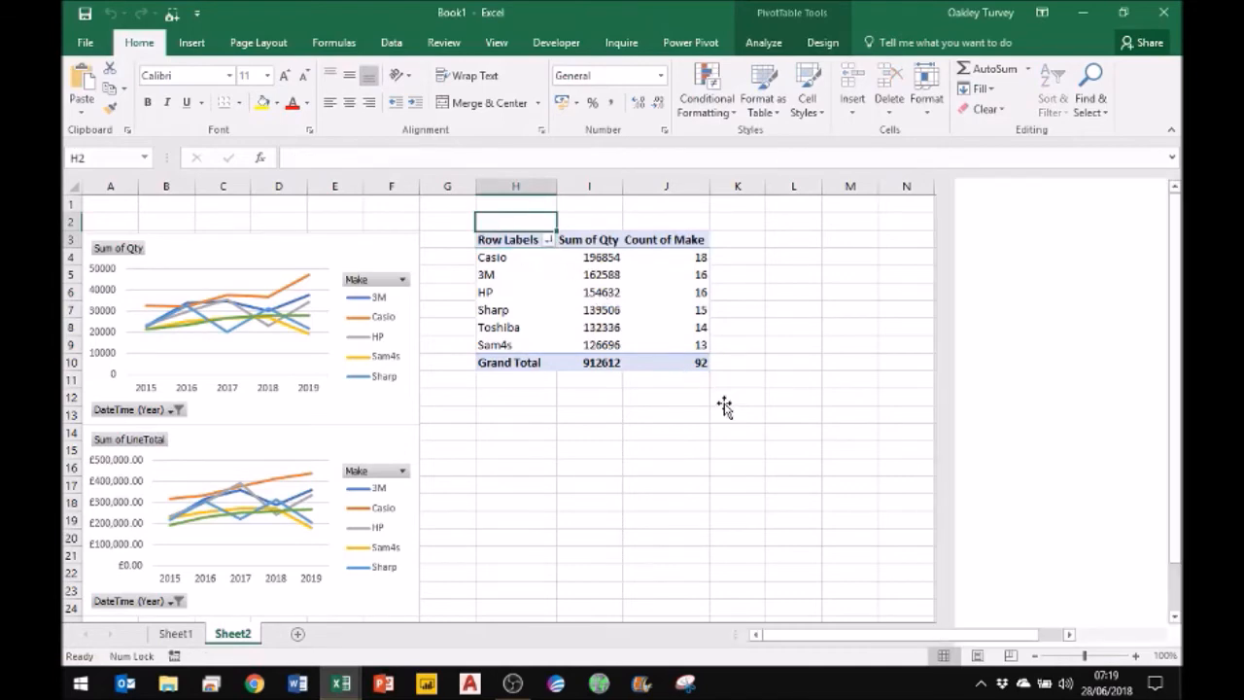
left_click(724, 406, "shift")
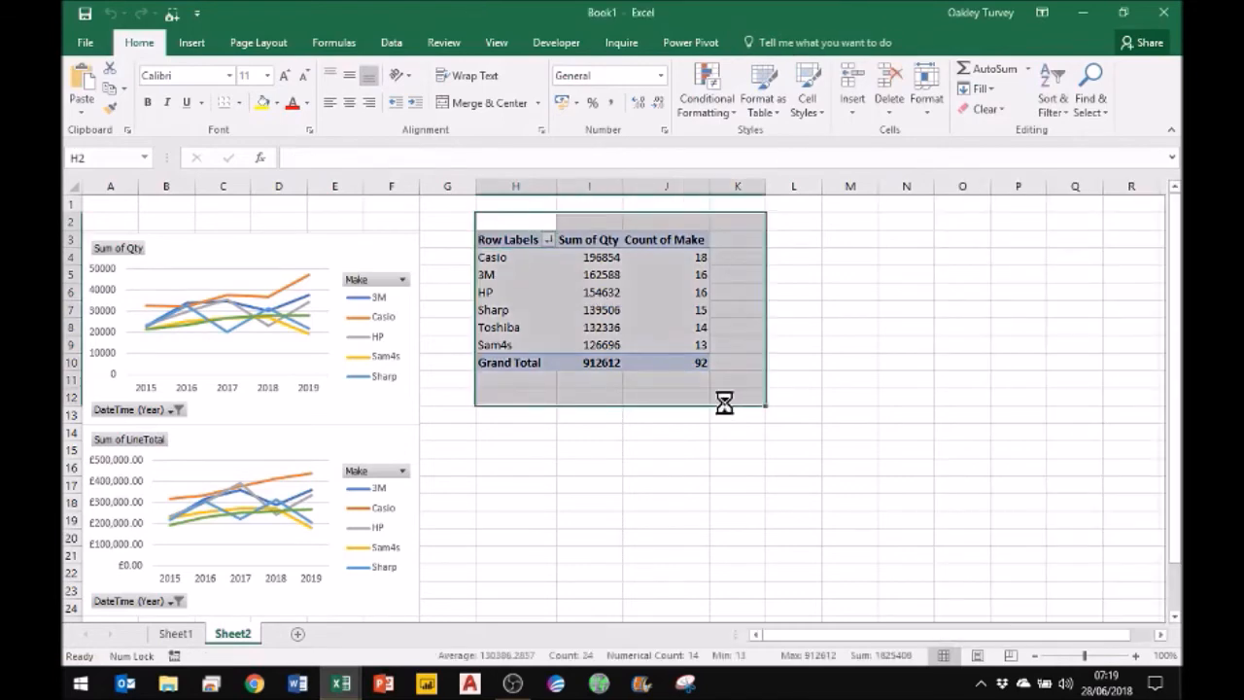
key("Delete")
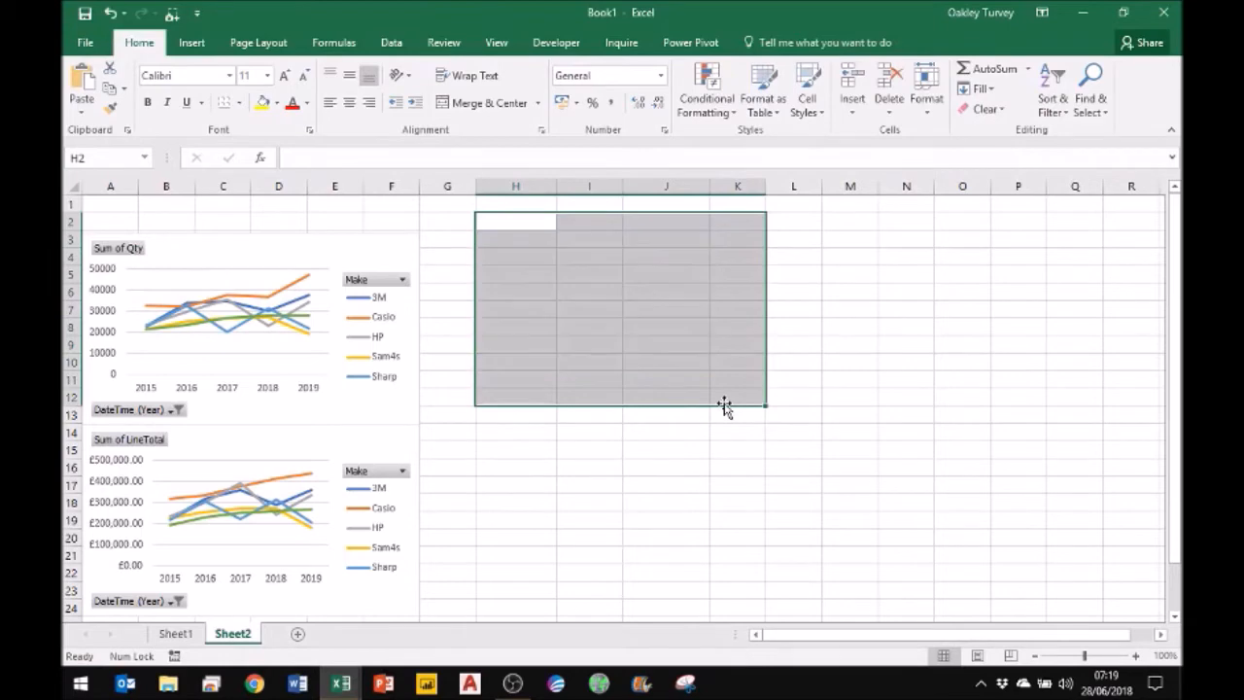
Remove Sum of Qty from the values of the upper PivotChart on Sheet2
left_click(398, 246)
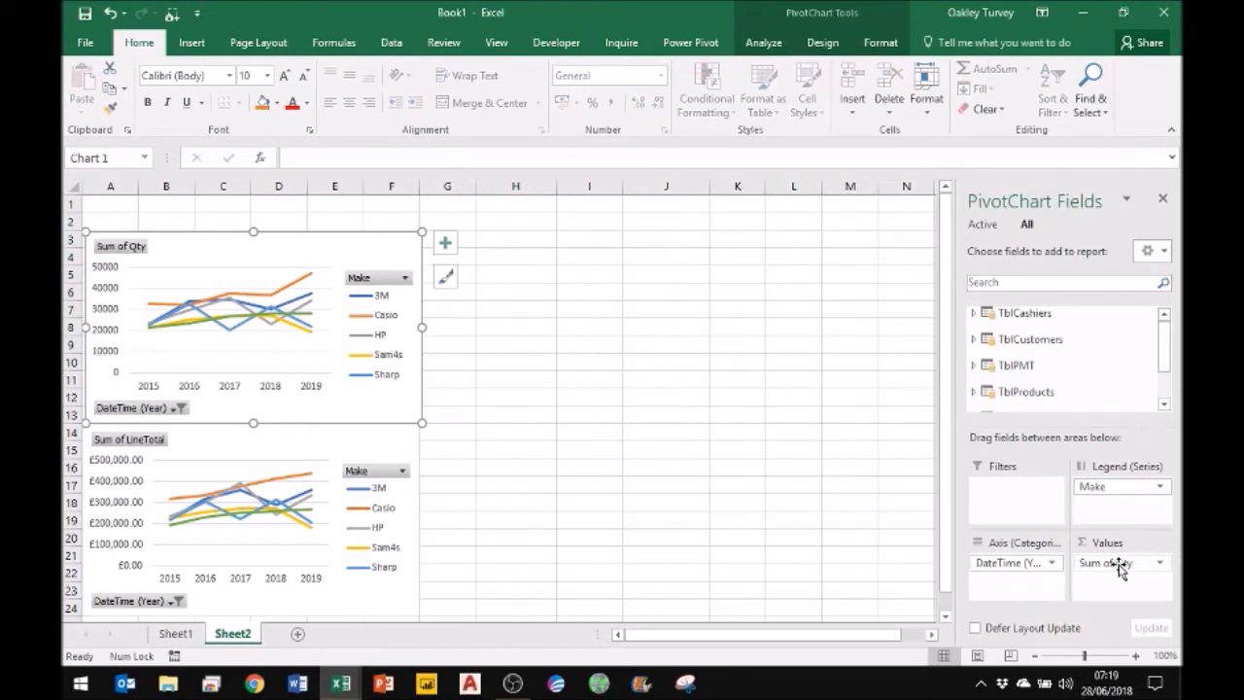
left_click_drag(1123, 564, 841, 565)
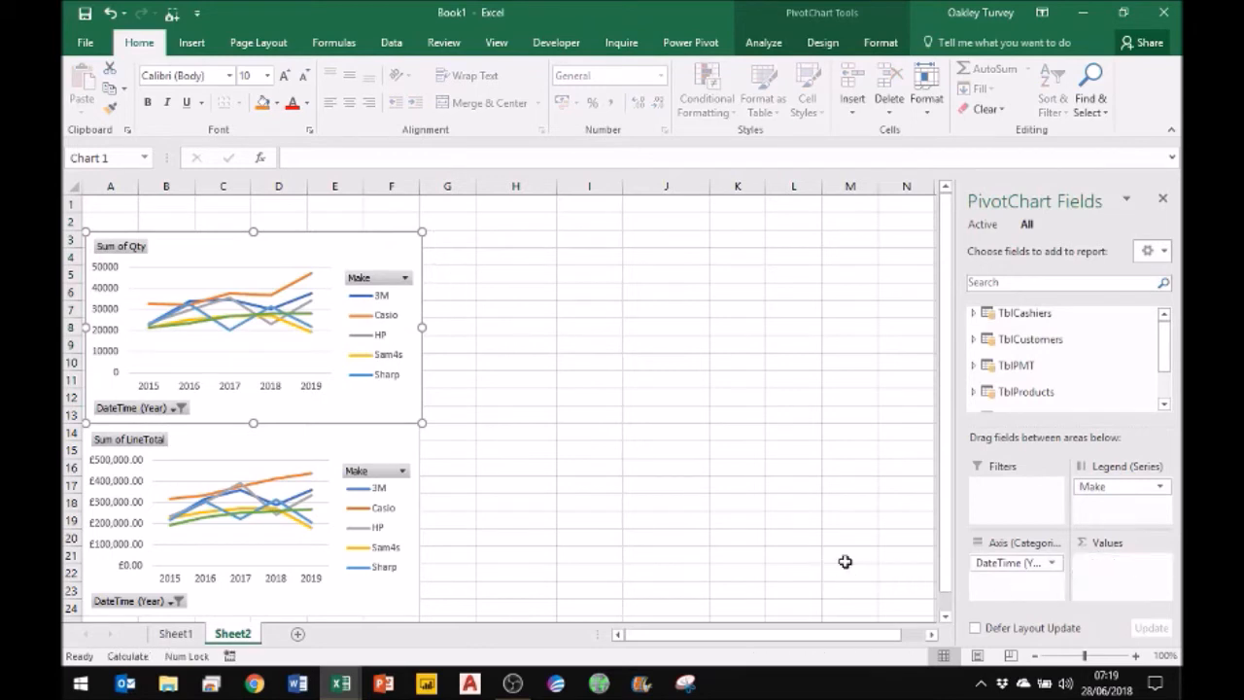
Add the AveTxByMake measure from TransactionsByYear as the values of the upper pivot chart
left_click(1164, 404)
left_click(1164, 404)
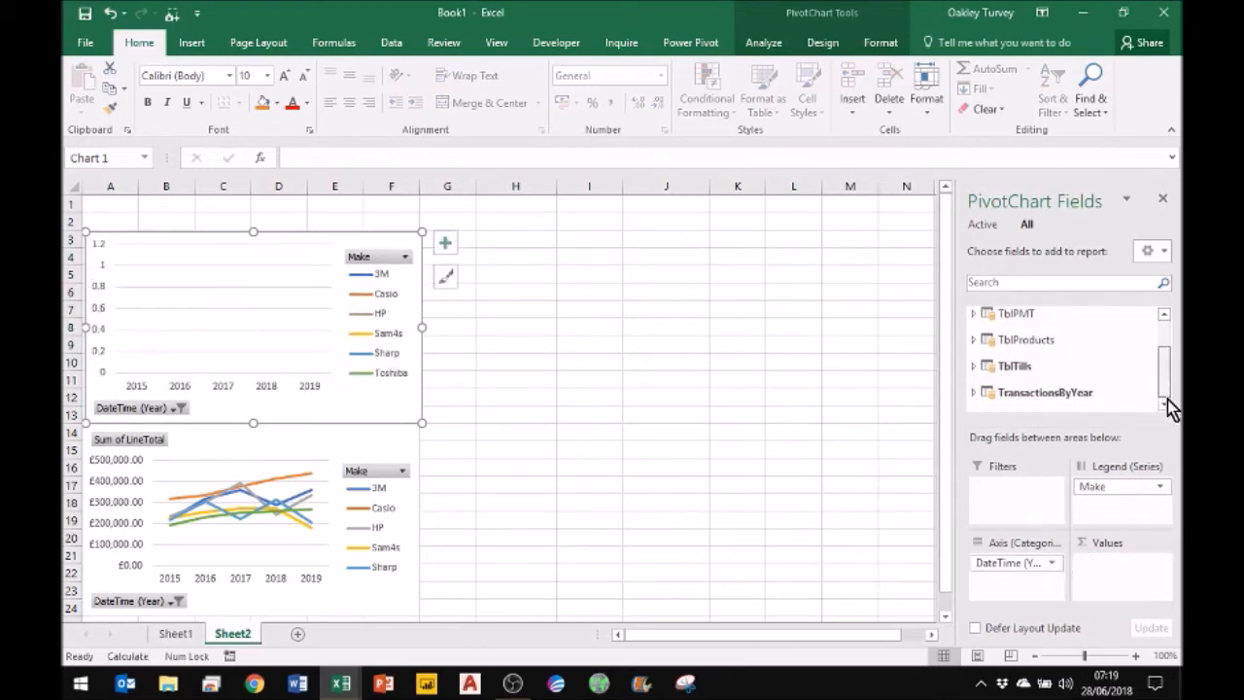
left_click(977, 395)
left_click_drag(1166, 361, 1171, 408)
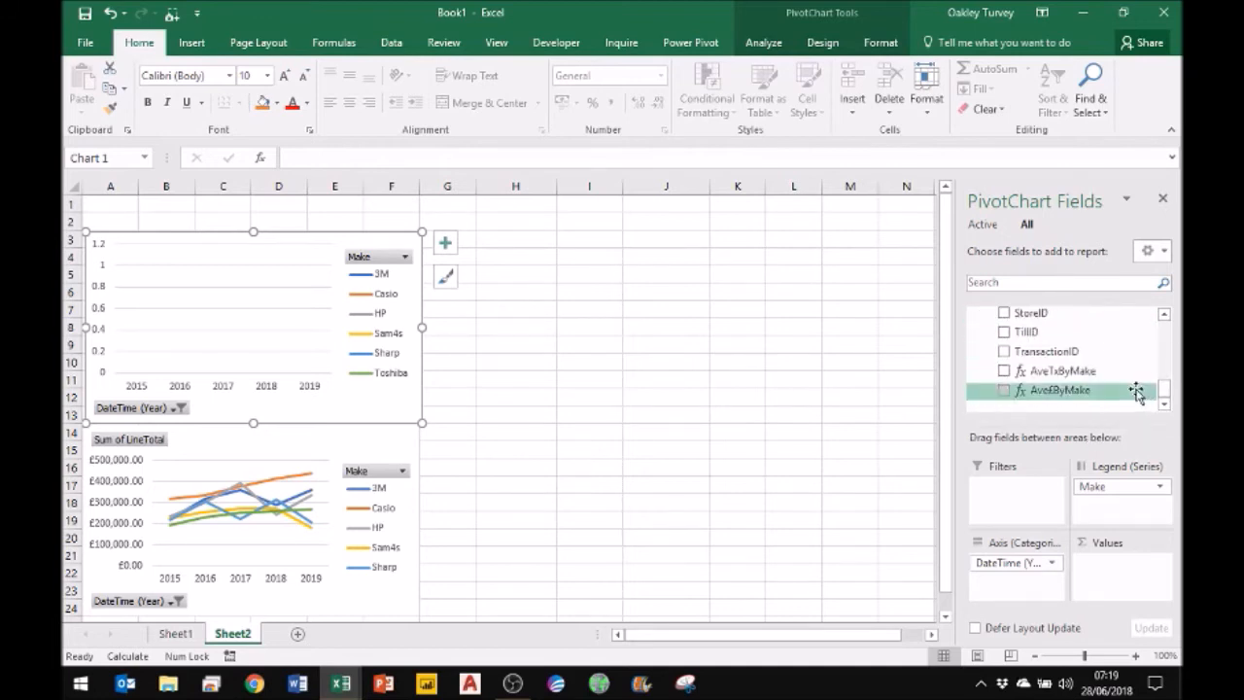
left_click_drag(1057, 374, 1115, 567)
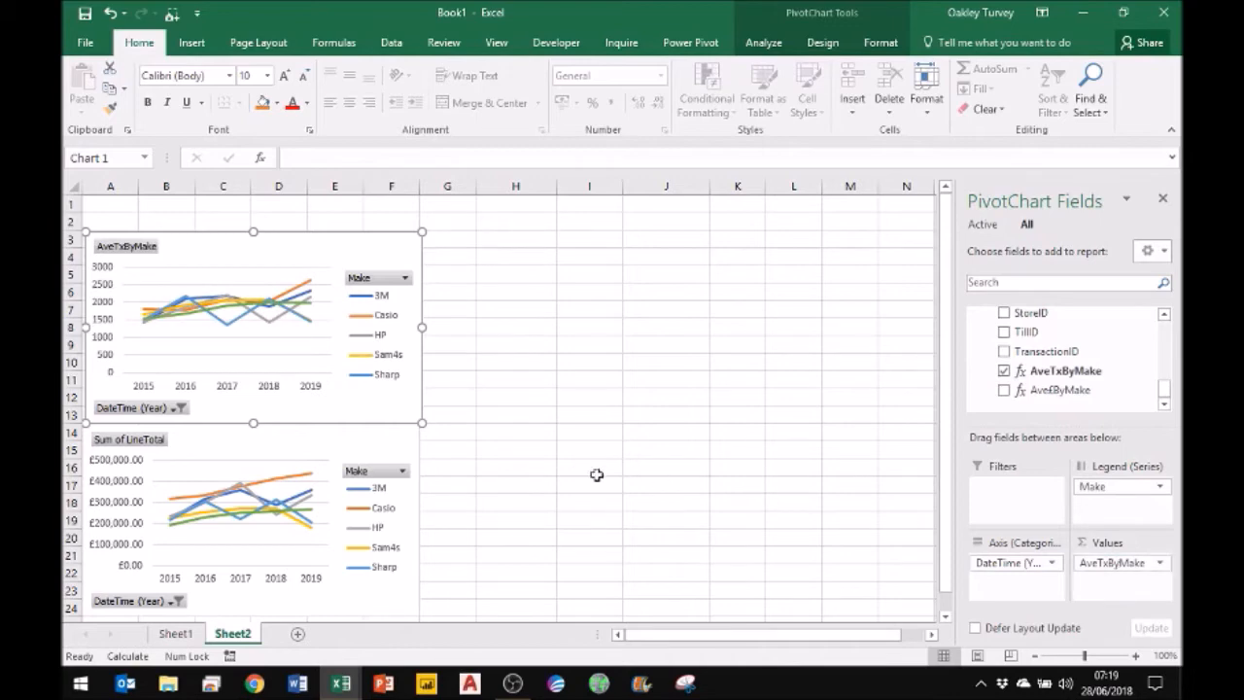
Replace Sum of LineTotal with the Ave£ByMake measure as the values of the lower pivot chart
left_click(395, 450)
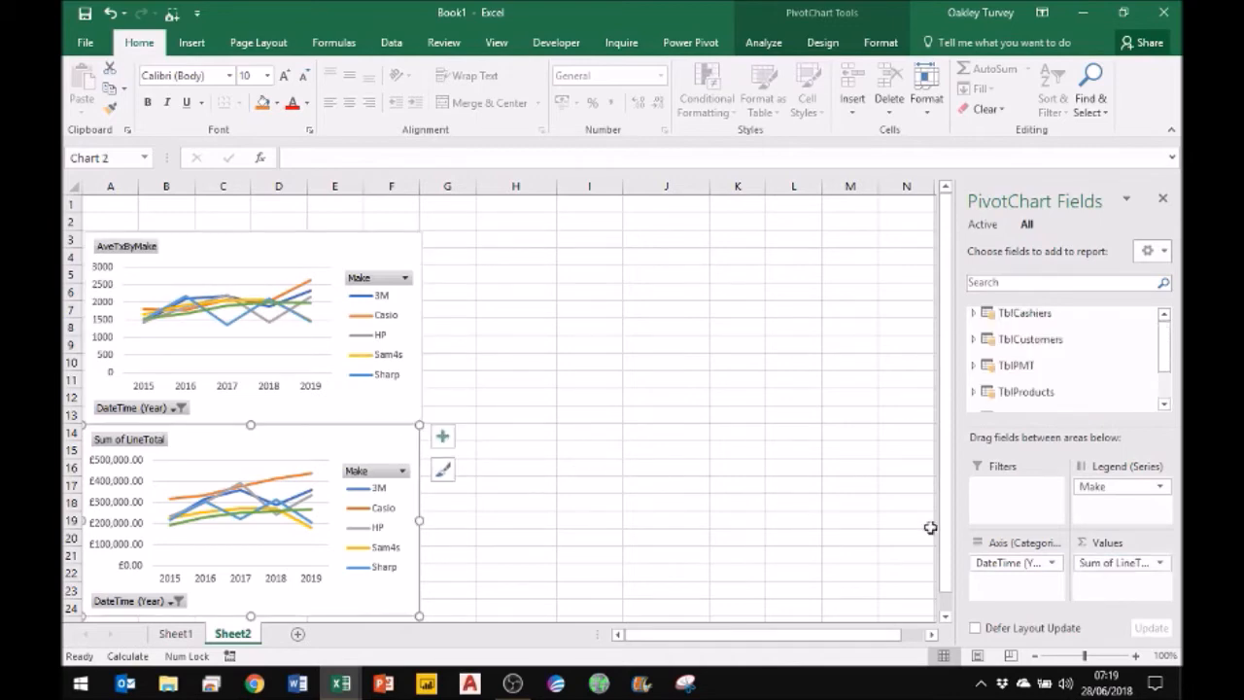
left_click_drag(1115, 562, 752, 535)
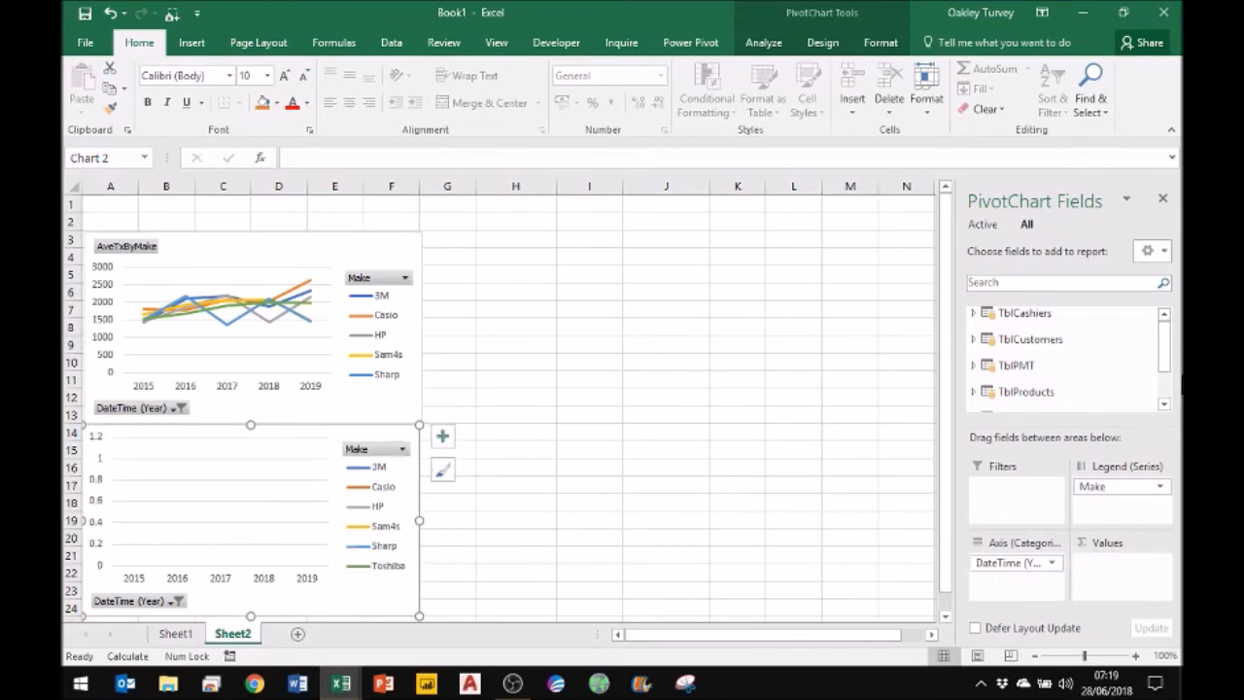
left_click_drag(1169, 353, 1158, 414)
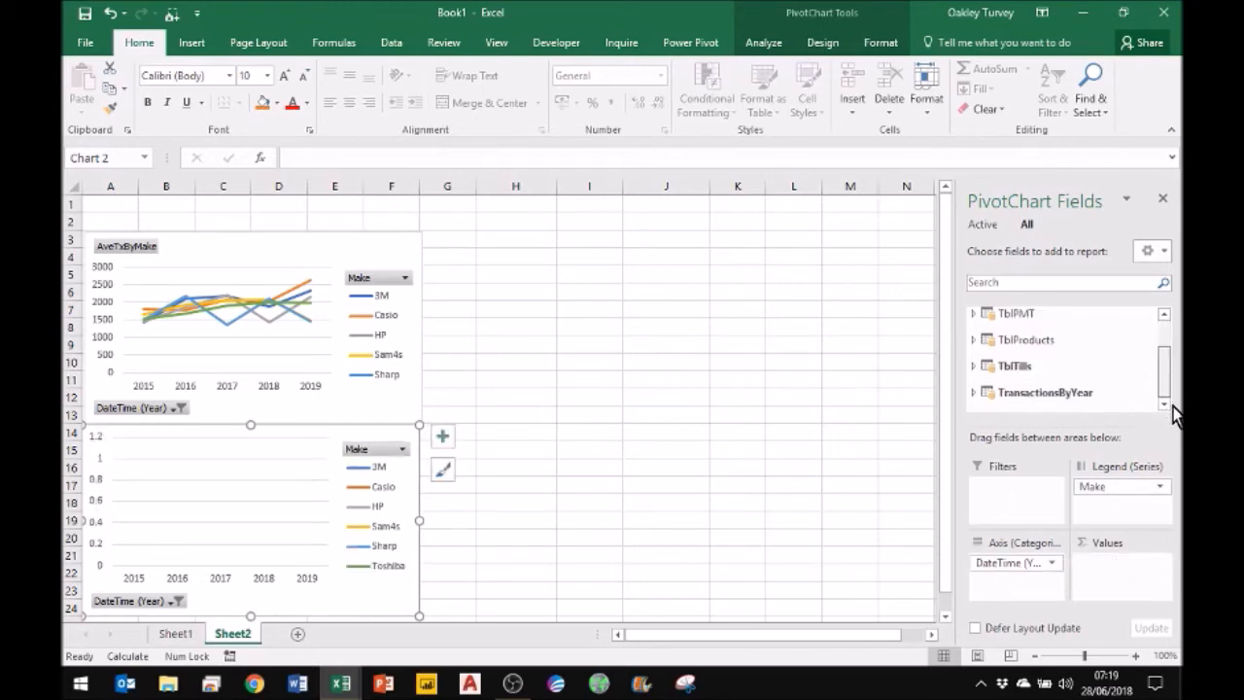
left_click(975, 393)
left_click_drag(1166, 381, 1169, 424)
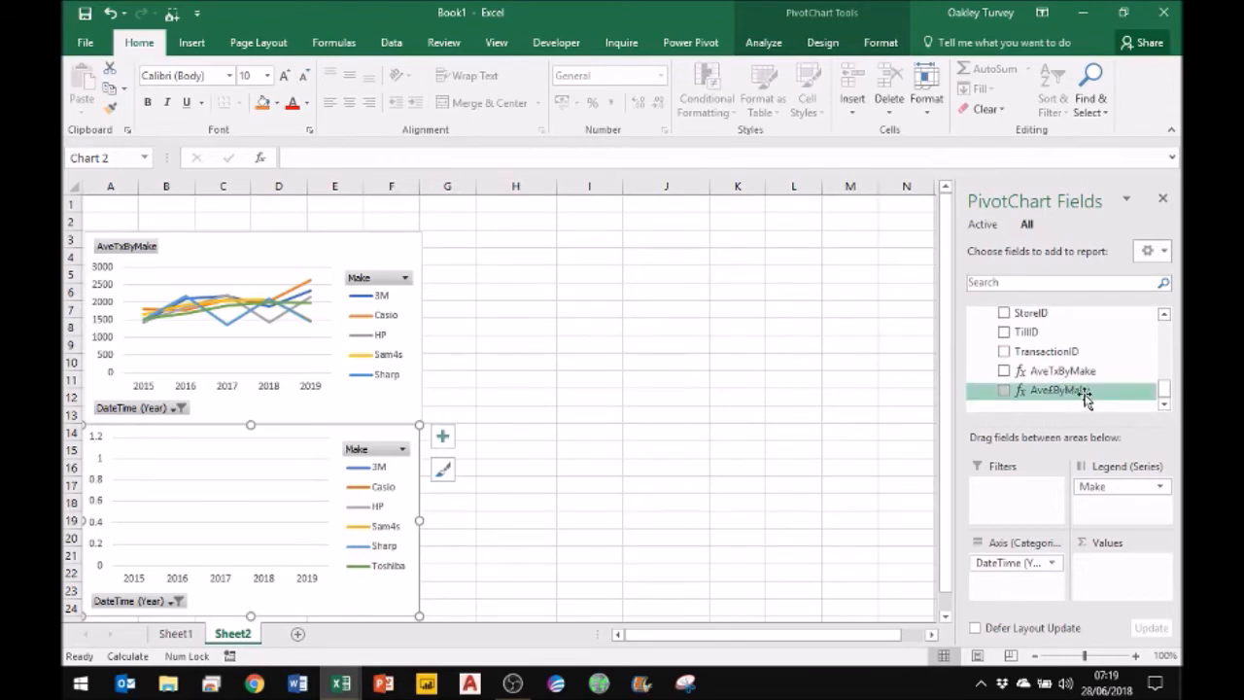
left_click_drag(1067, 398, 1115, 573)
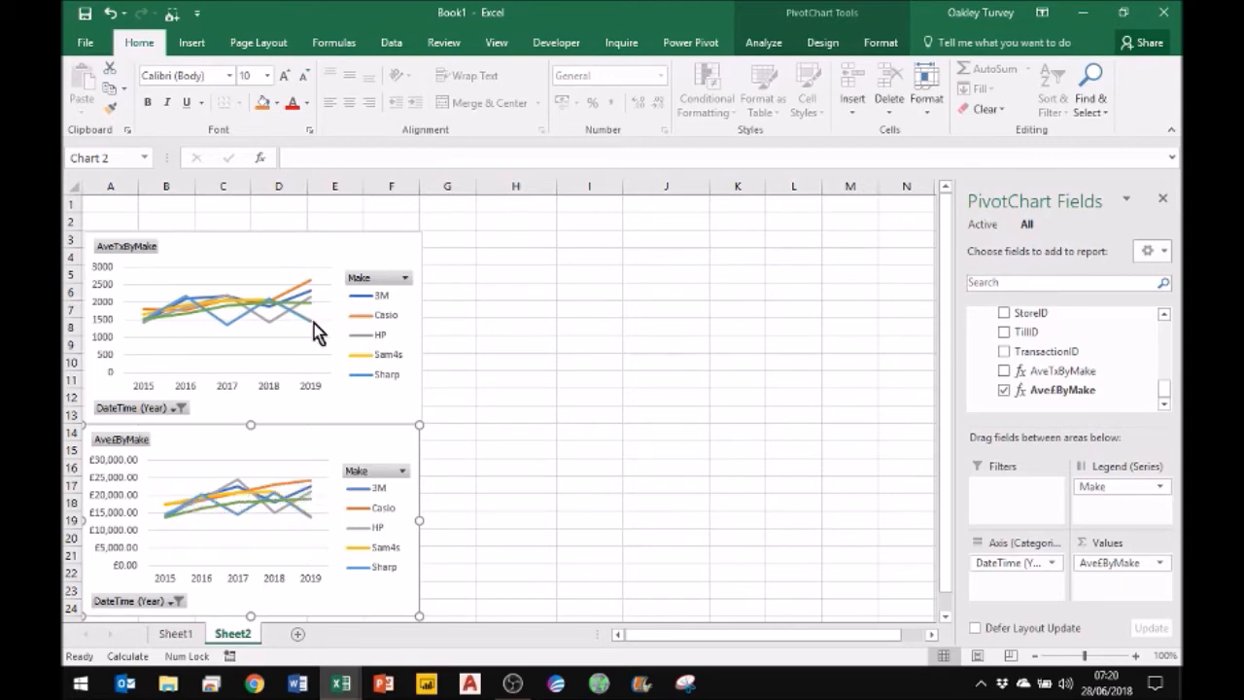
mouse_move(304, 328)
left_click(500, 318)
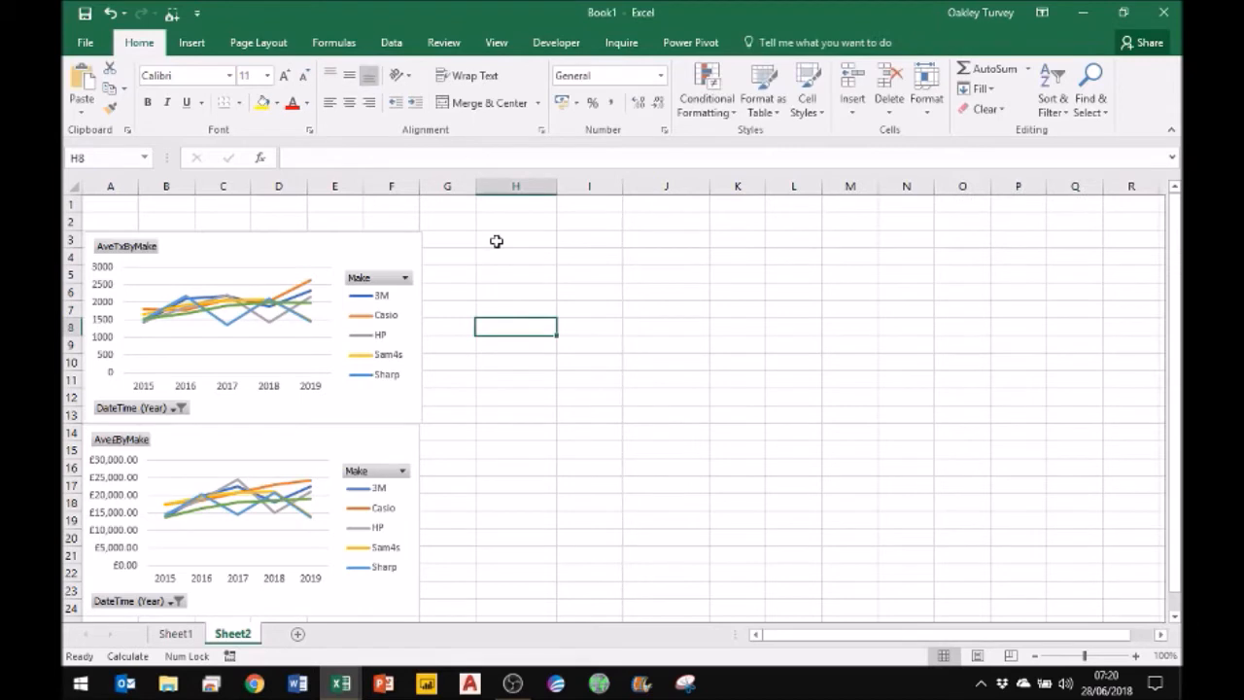
left_click(499, 241)
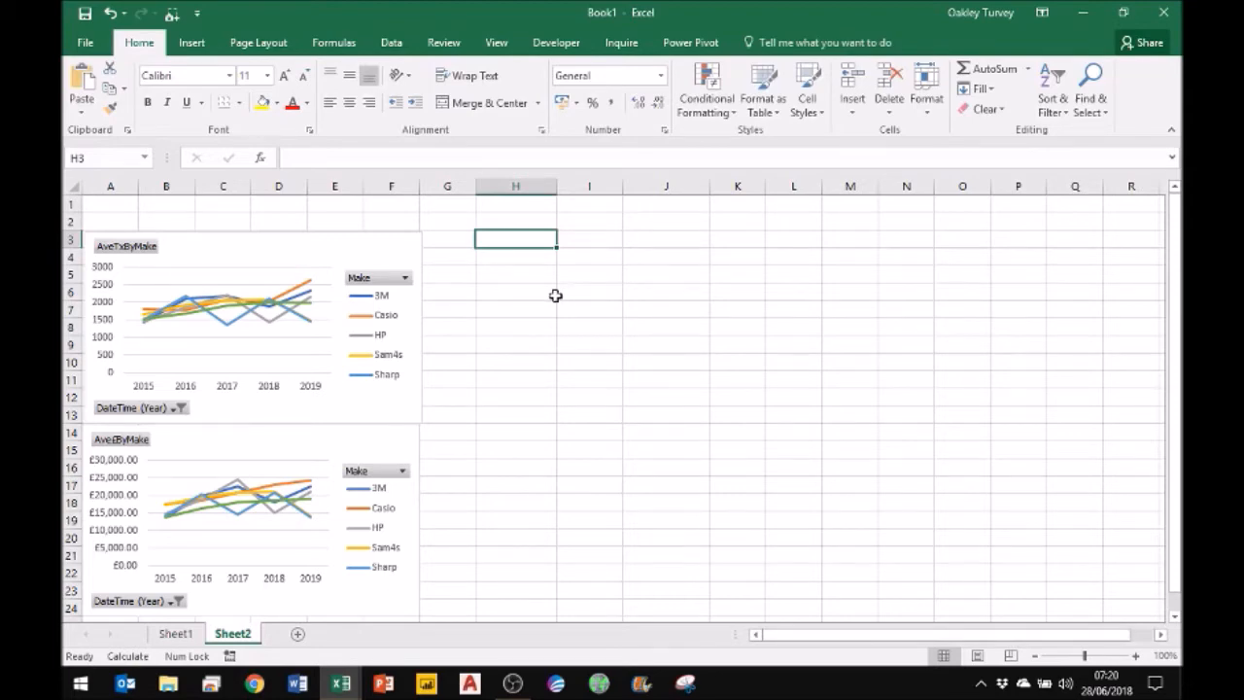
left_click(191, 43)
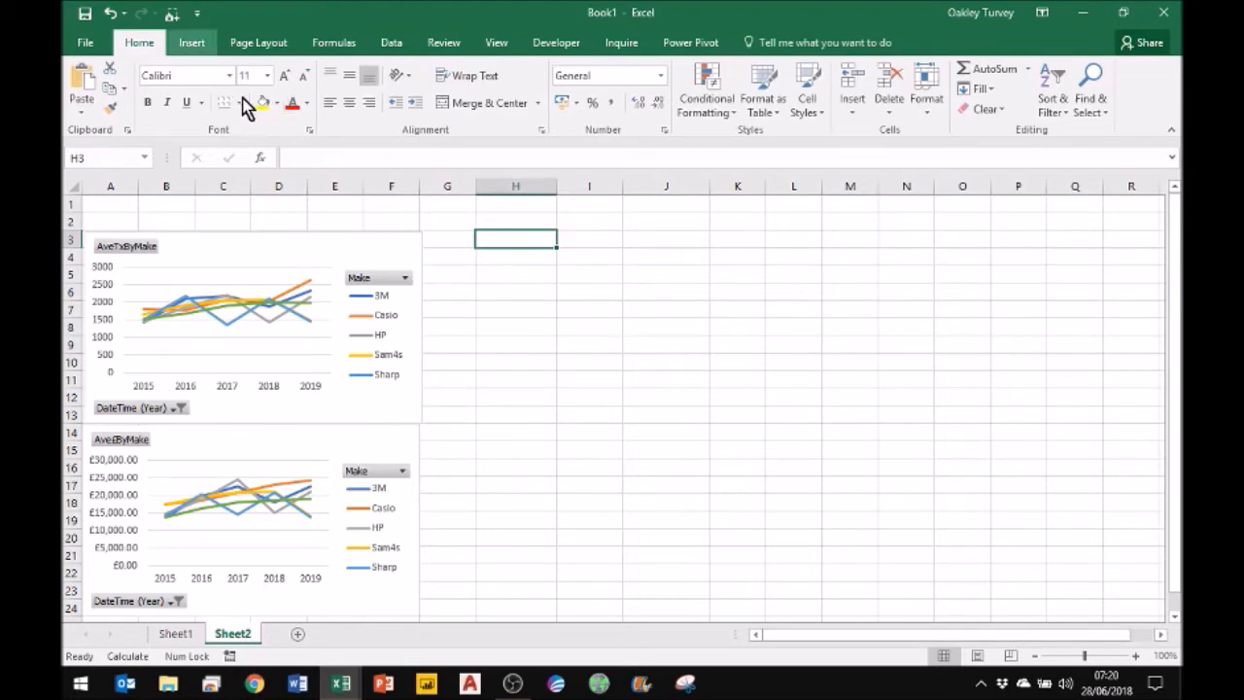
left_click(589, 274)
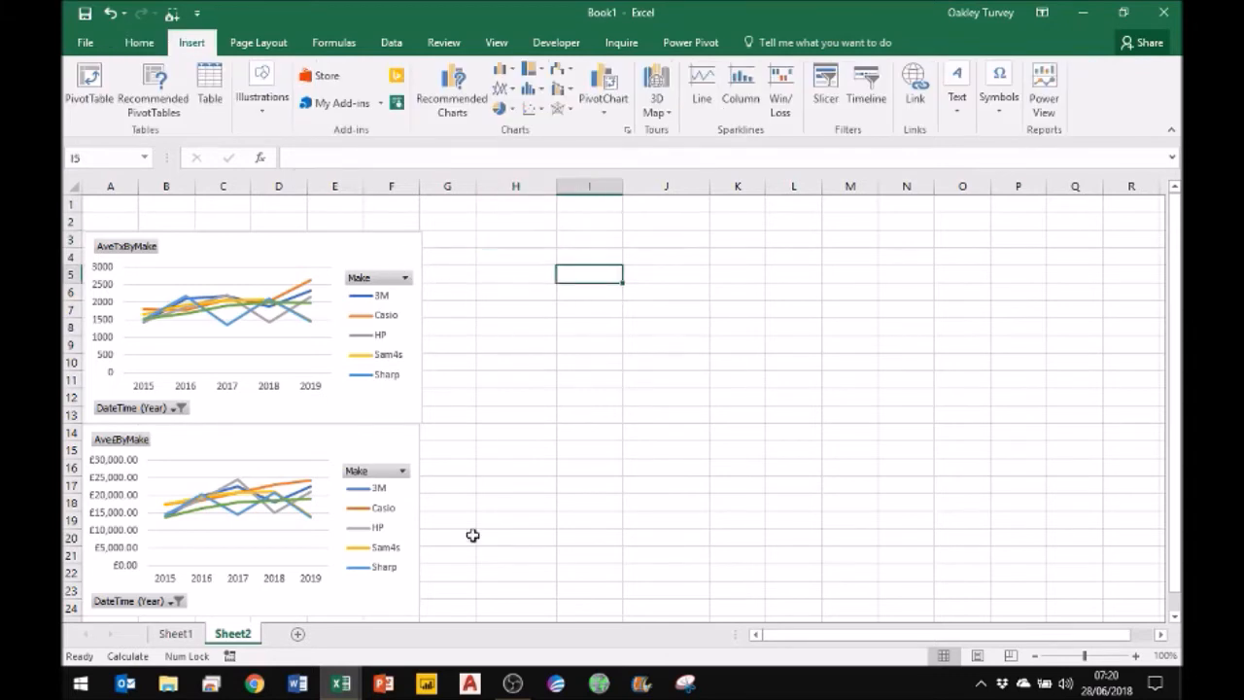
Select both pivot charts together and place copies of them directly beside the originals, starting at column G
left_click(416, 416)
left_click(407, 446, "ctrl")
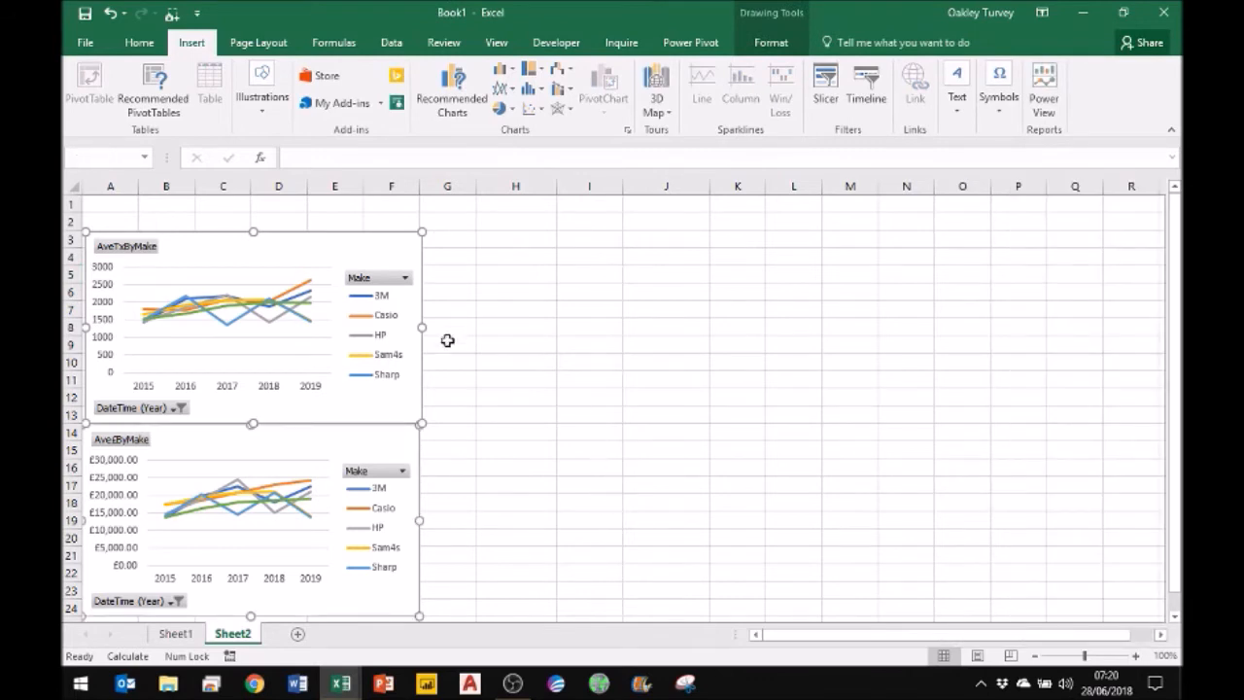
left_click_drag(431, 365, 763, 364)
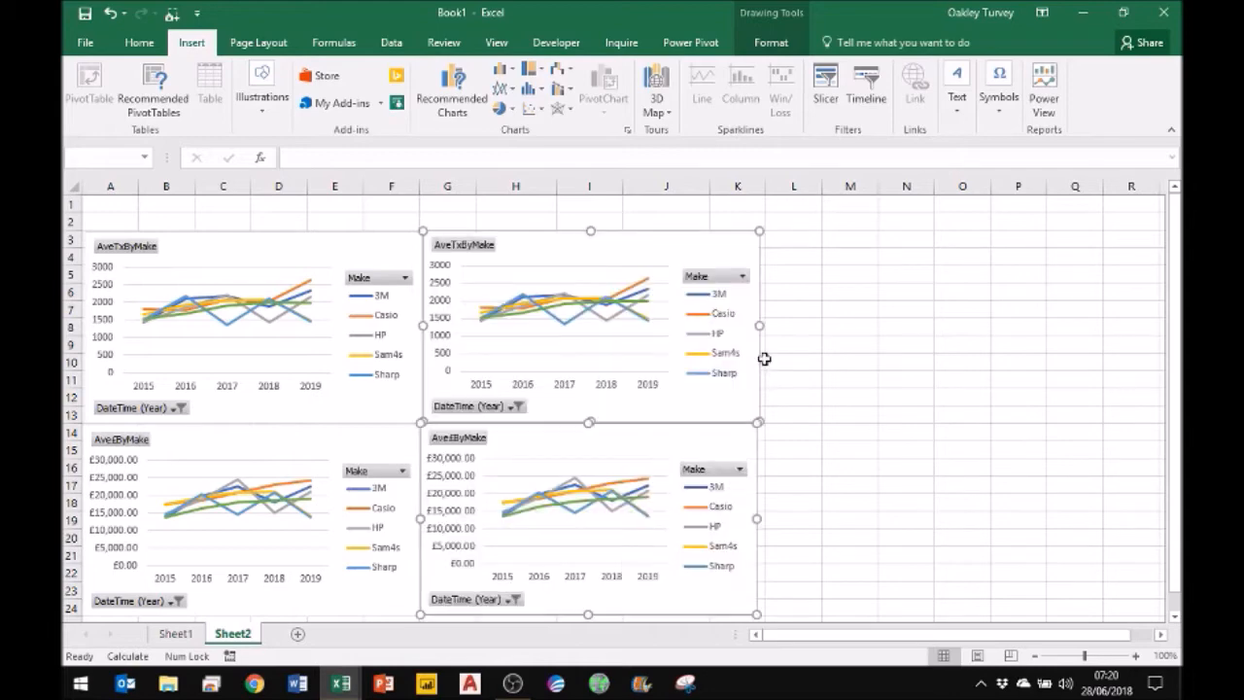
Remove AveTxByMake and Make from the upper copied chart and set Experience from TblCashiers as its legend
left_click(739, 250)
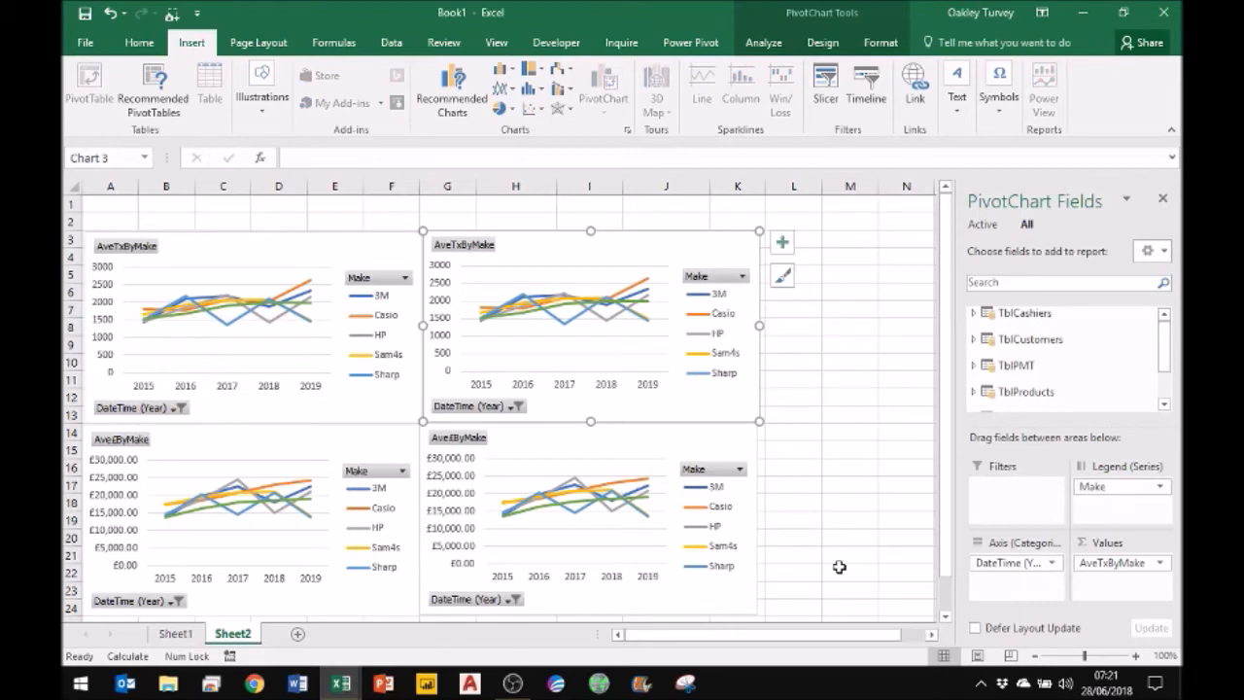
left_click_drag(1111, 568, 877, 575)
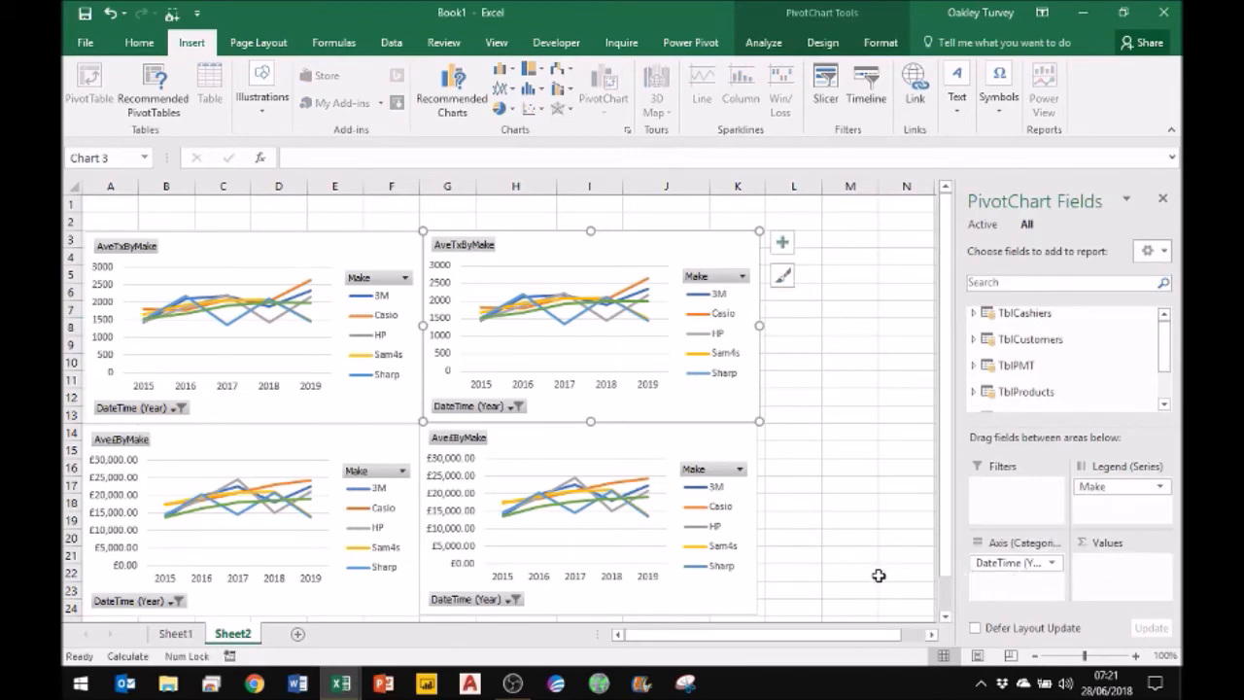
left_click_drag(1105, 482, 857, 505)
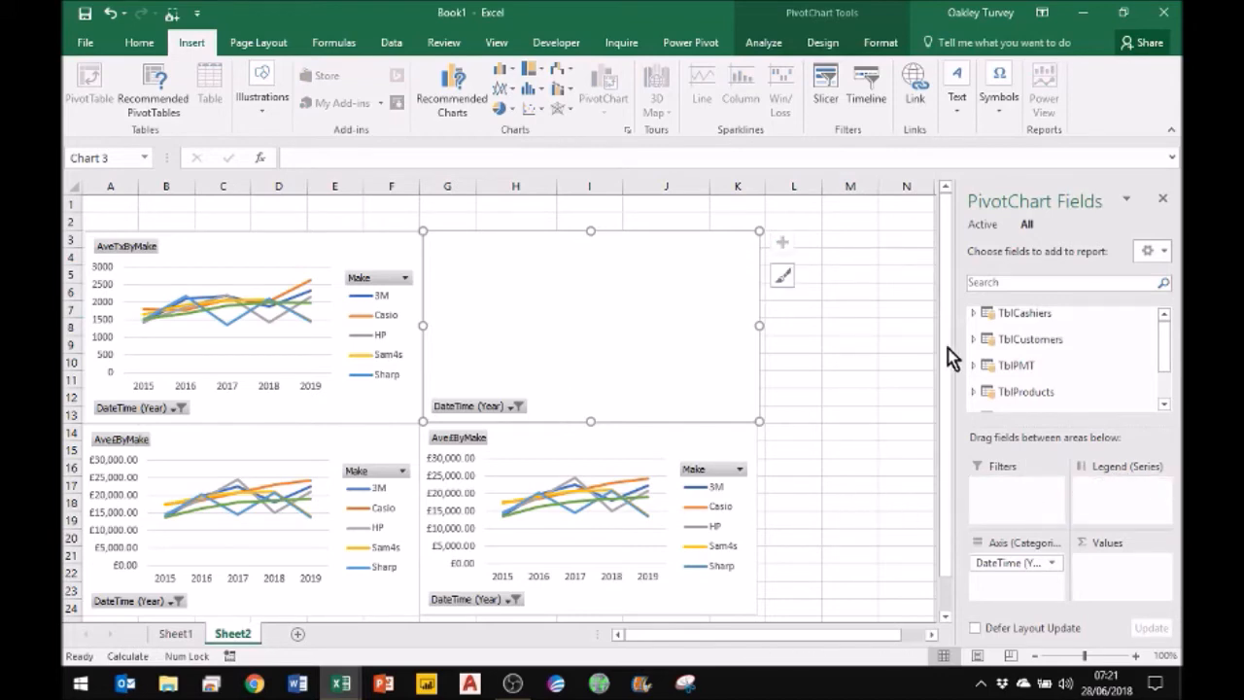
left_click(972, 313)
left_click_drag(1034, 363, 1113, 509)
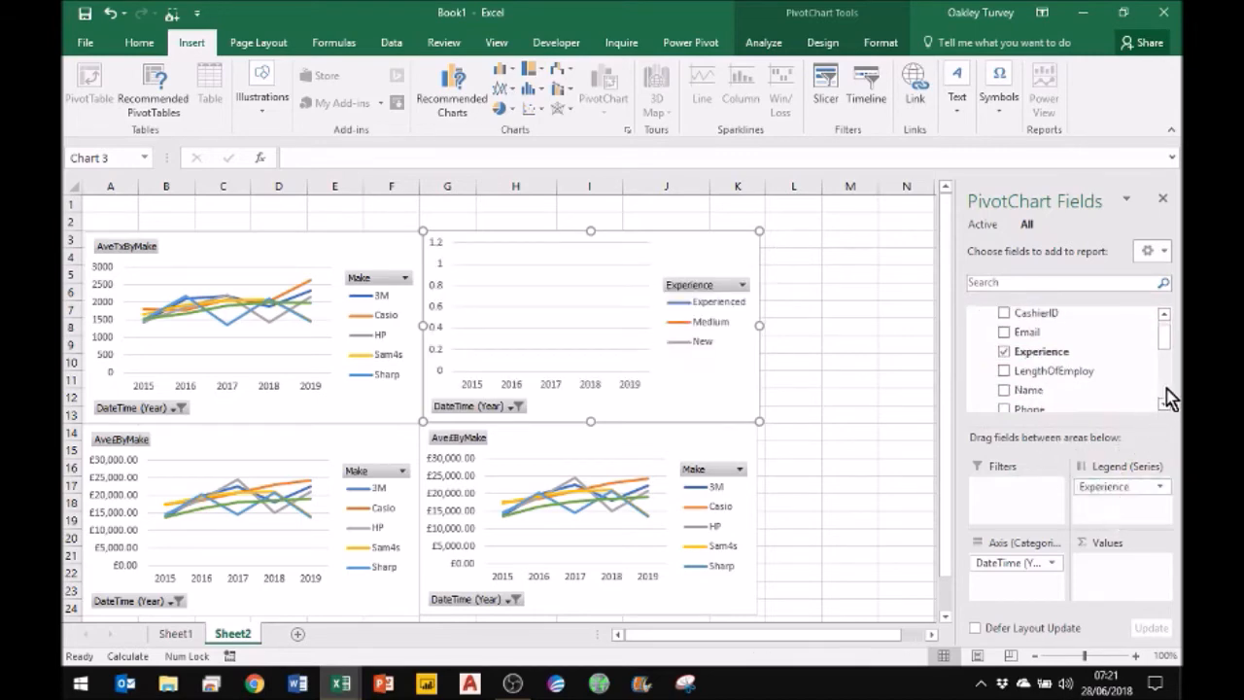
Add Qty from TransactionsByYear as the values of the upper copied chart
left_click_drag(1165, 340, 1159, 412)
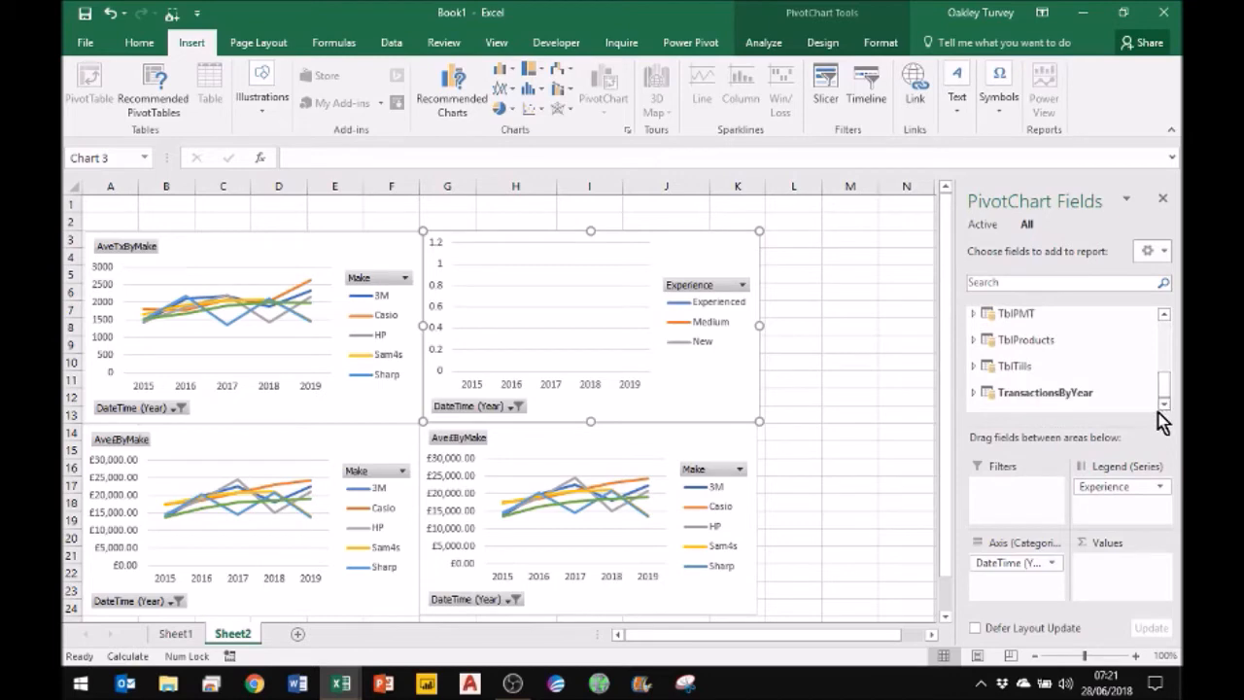
left_click(974, 393)
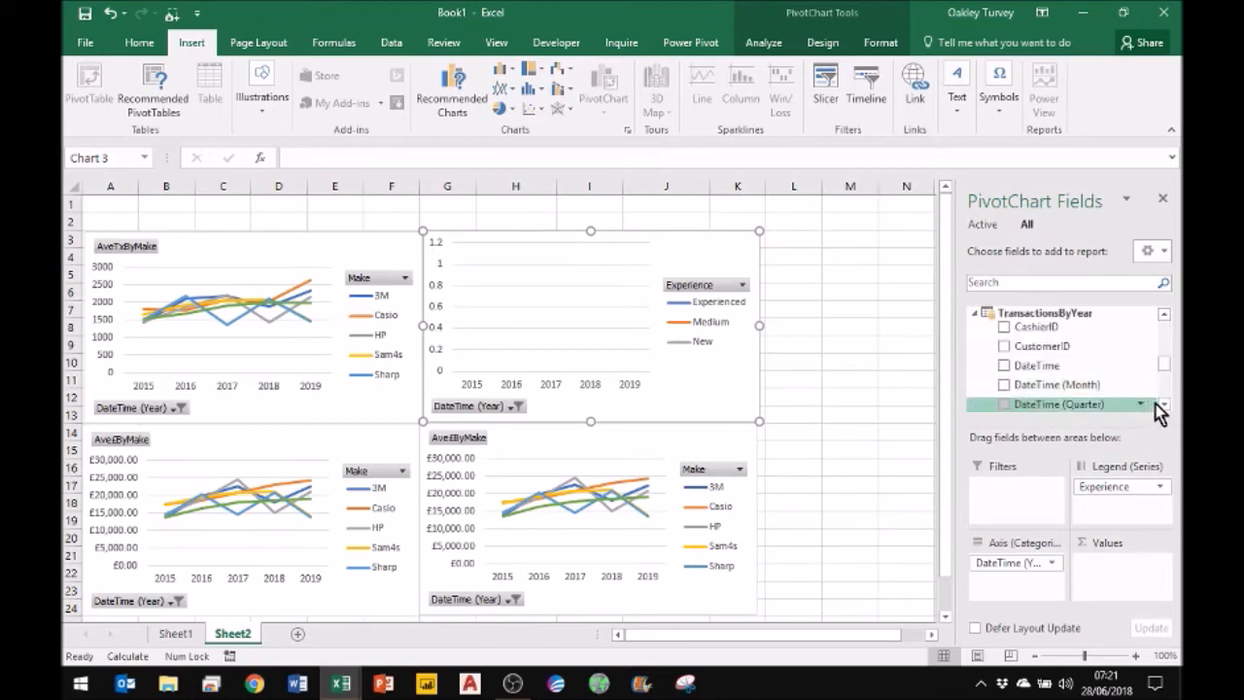
scroll(1166, 403, "down", 8)
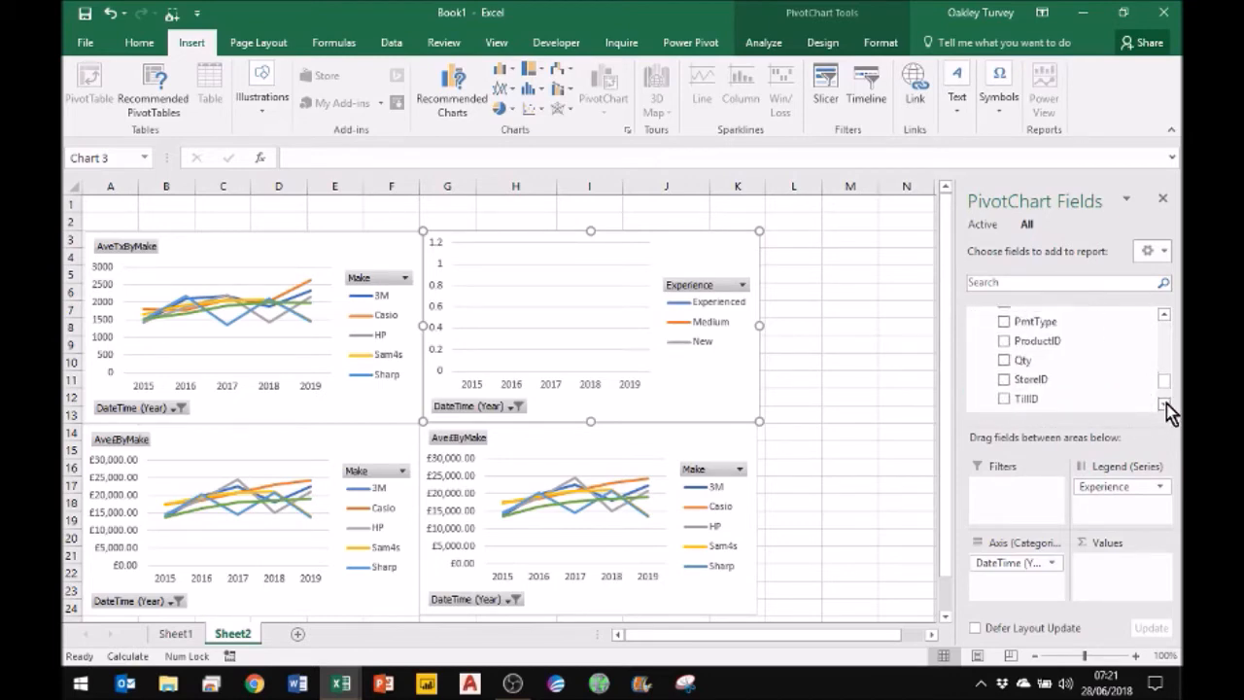
left_click_drag(1020, 359, 1114, 585)
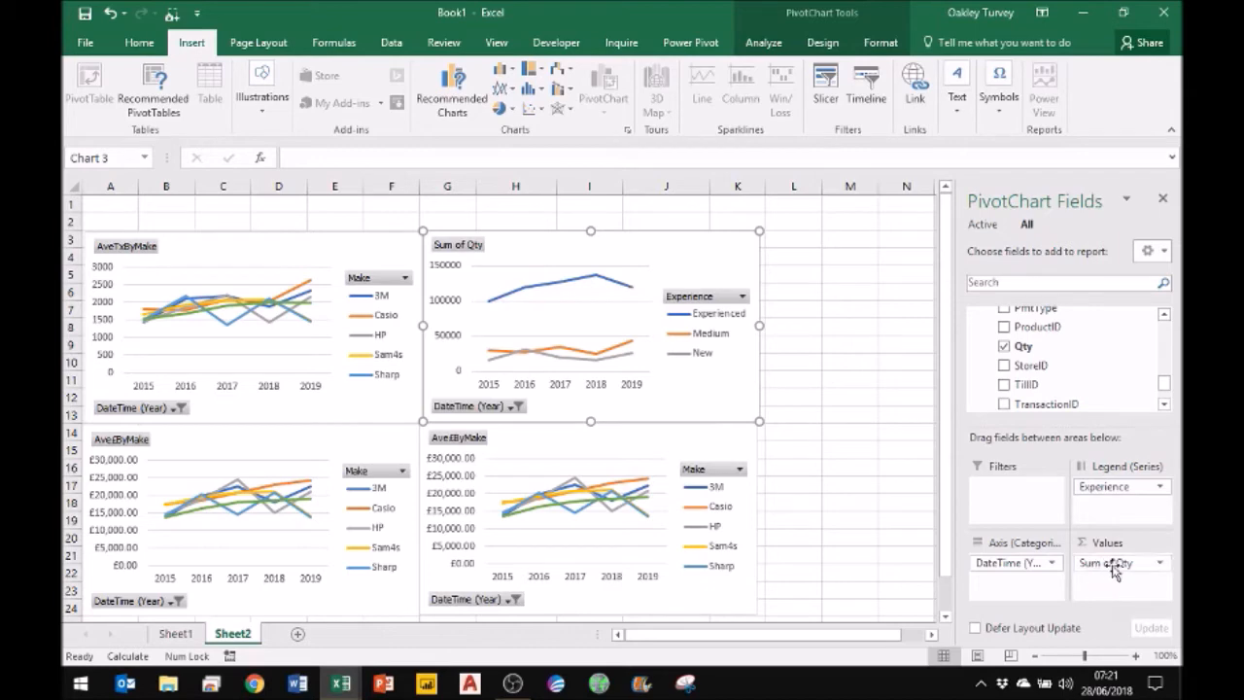
Remove Ave£ByMake and Make from the lower copied chart and set Experience from TblCashiers as its legend
left_click(737, 452)
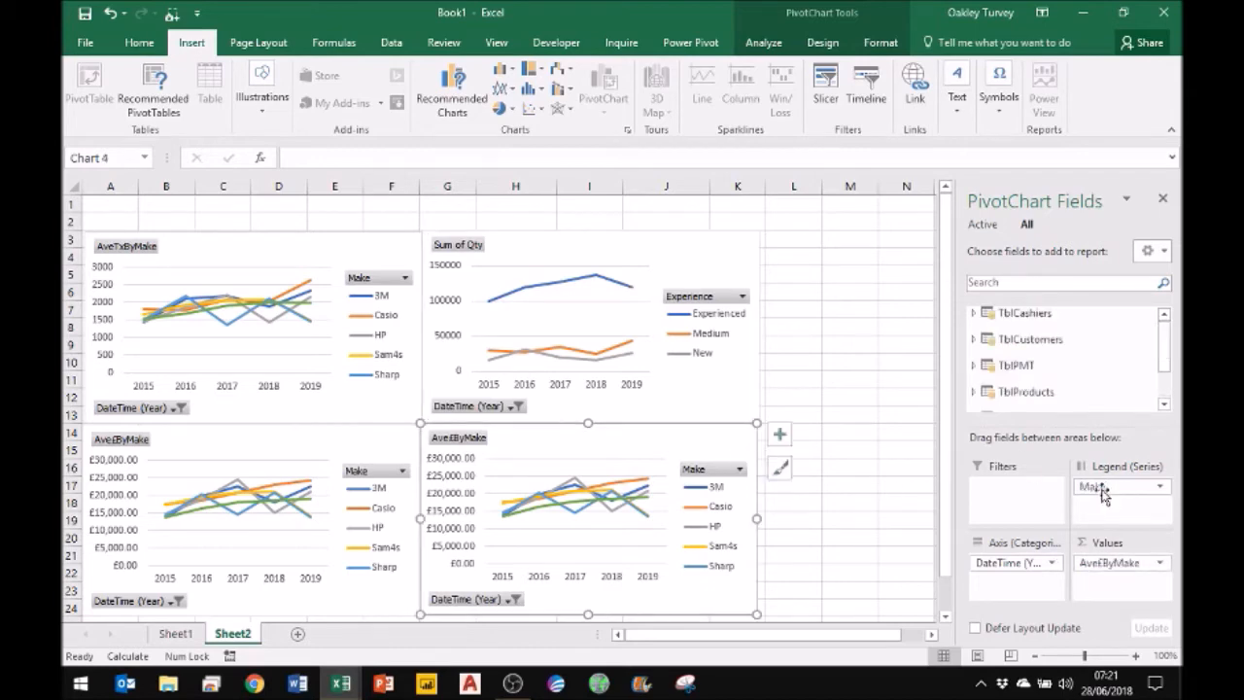
left_click_drag(1094, 564, 848, 573)
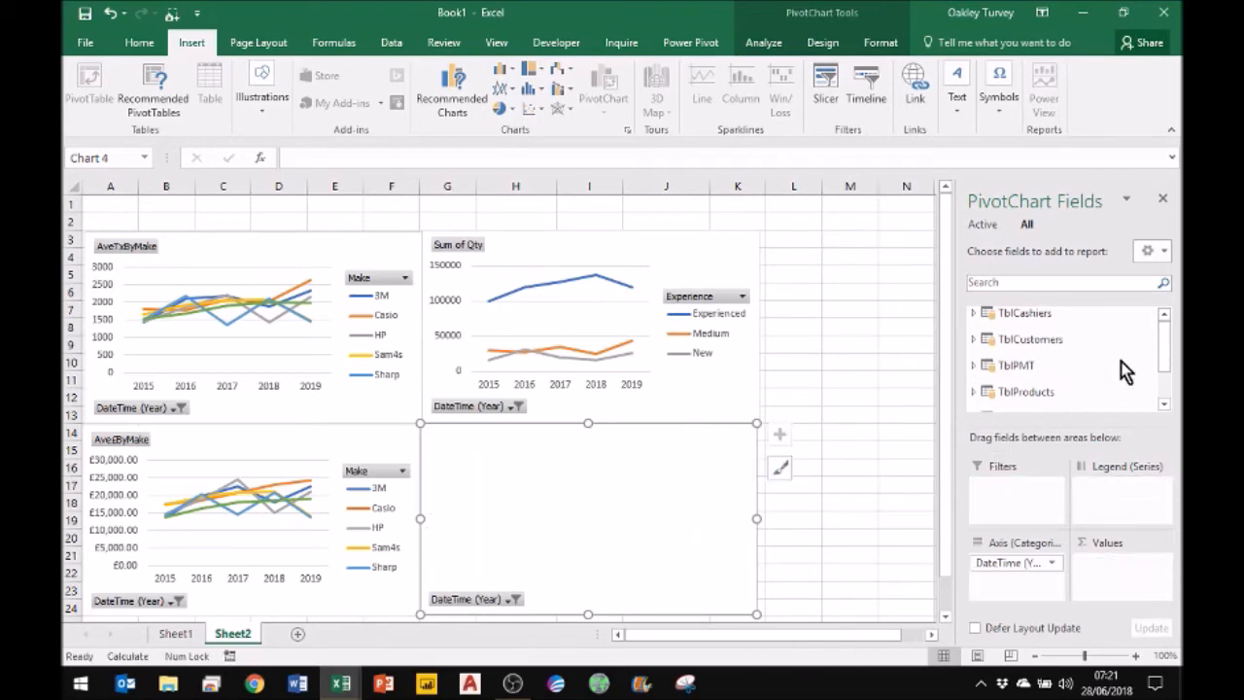
left_click(973, 313)
left_click_drag(1049, 368, 1110, 497)
Add LineTotal from TransactionsByYear as the values of the lower copied chart
scroll(1166, 397, "down", 3)
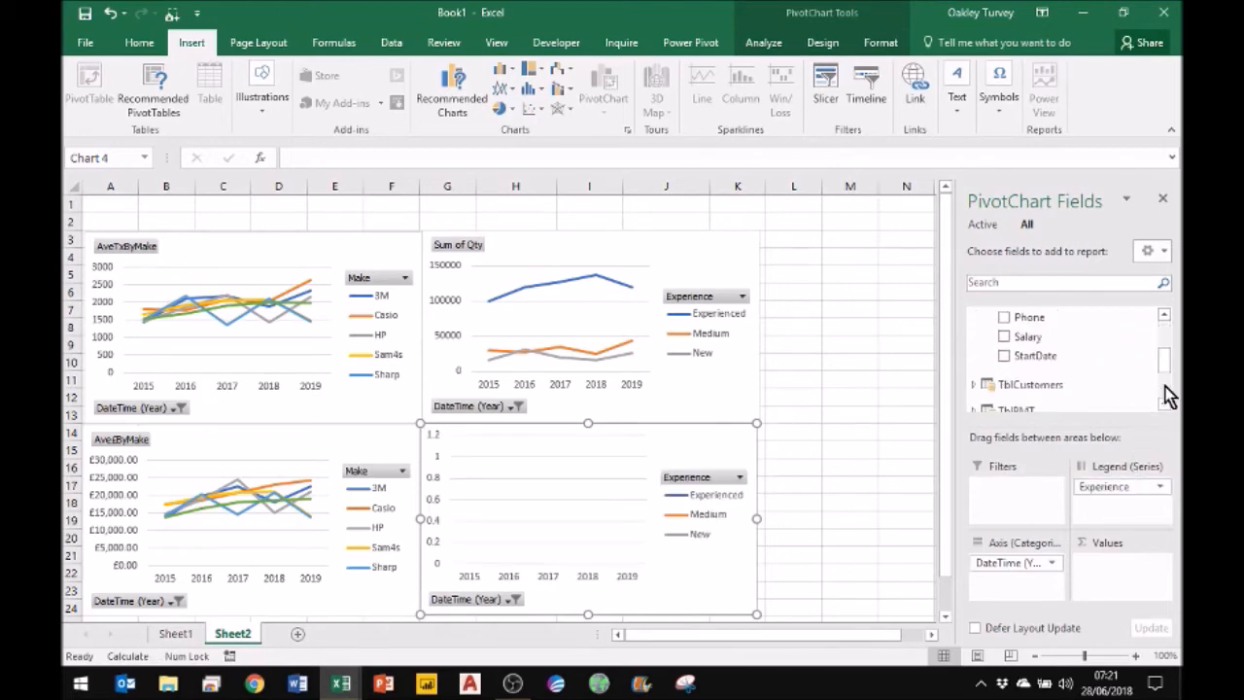
scroll(1167, 396, "down", 2)
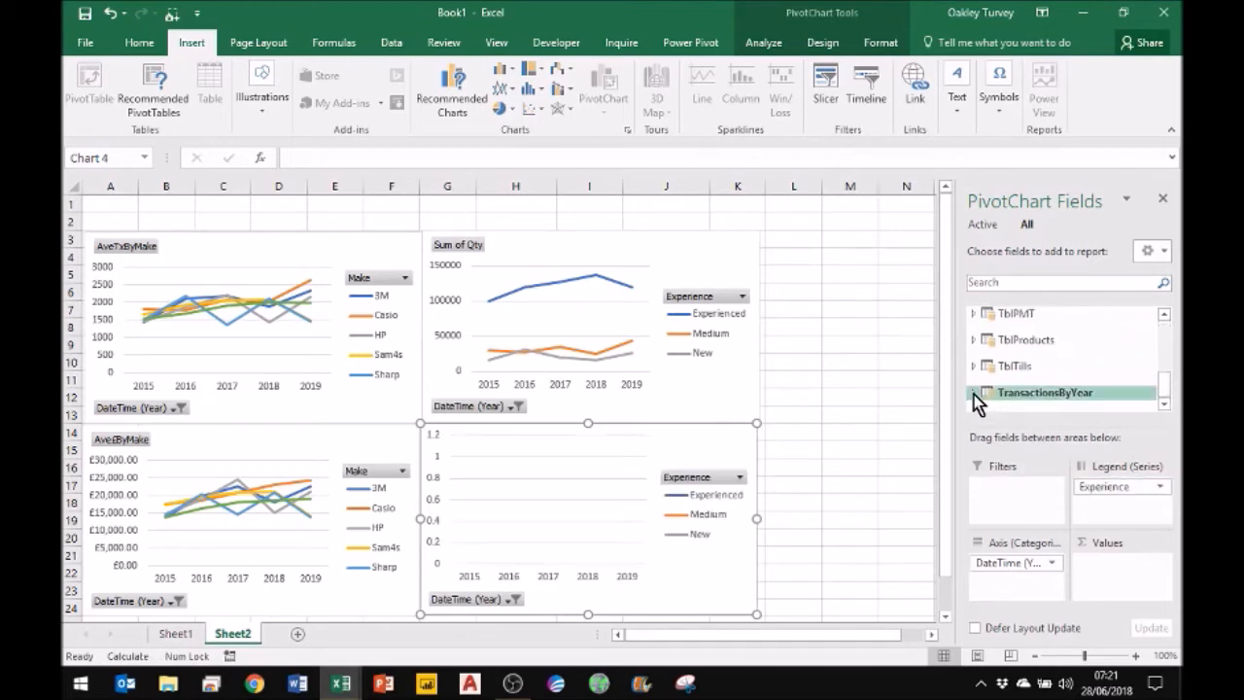
left_click(974, 393)
left_click(1164, 402)
scroll(1165, 408, "down", 5)
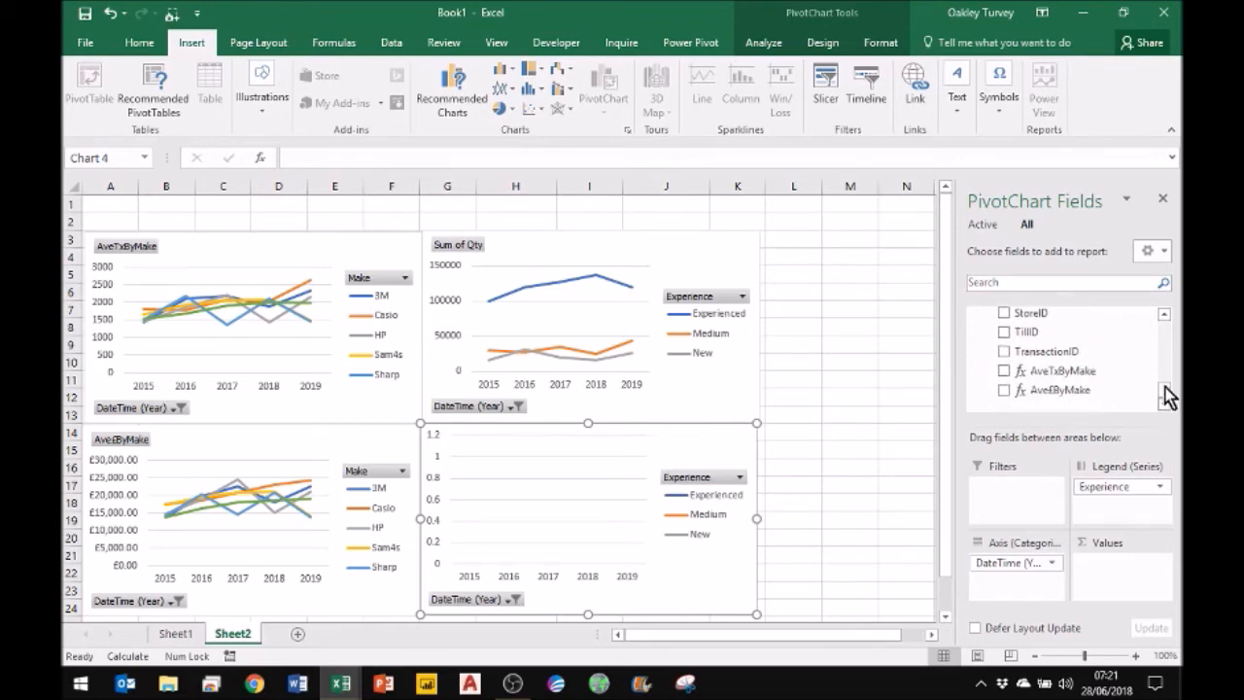
left_click(1165, 316)
left_click(1165, 316)
left_click(1165, 316)
left_click(1165, 316)
left_click_drag(1059, 319, 1117, 573)
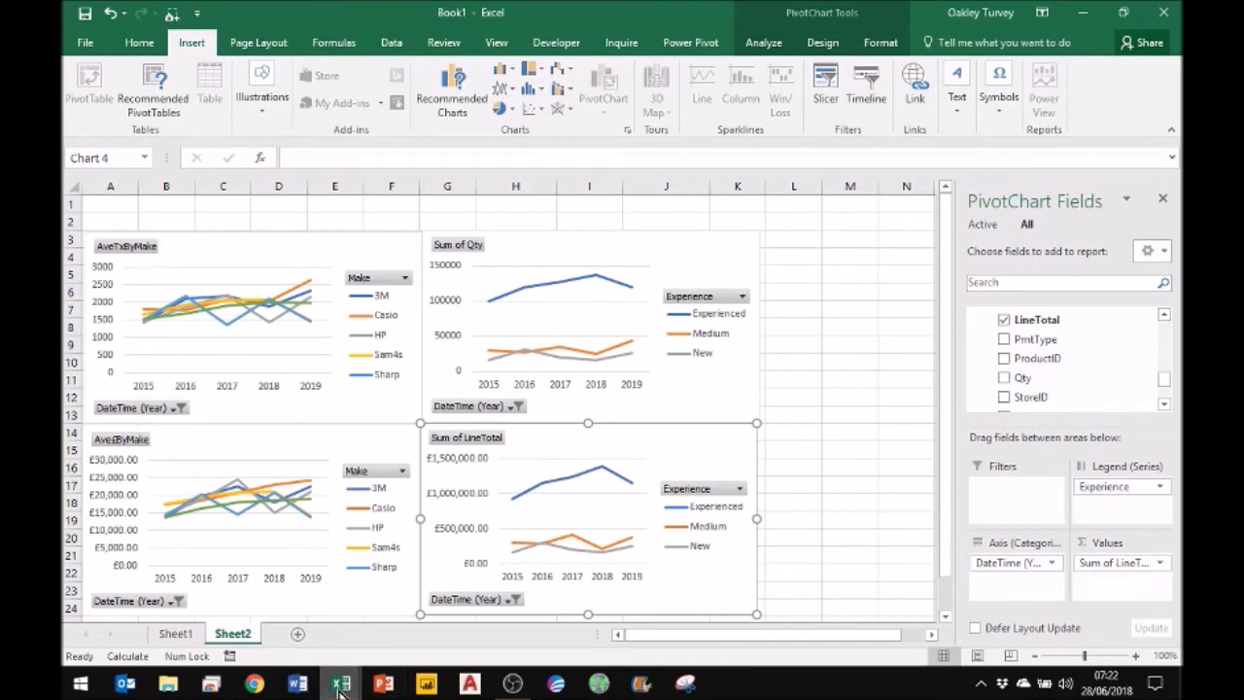
Switch to the Power Pivot window and start a measure AveTxByExp below Ave£ByMake that sums TransactionsByYear[Qty]
mouse_move(339, 690)
left_click(411, 609)
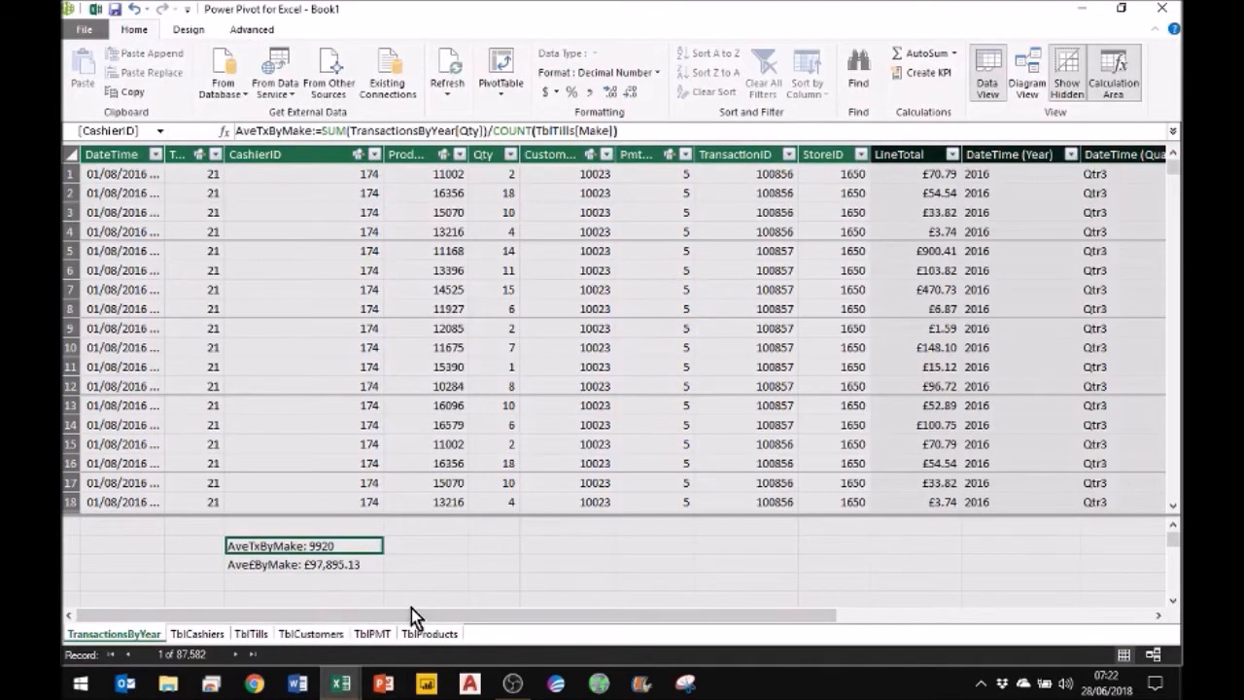
left_click(271, 581)
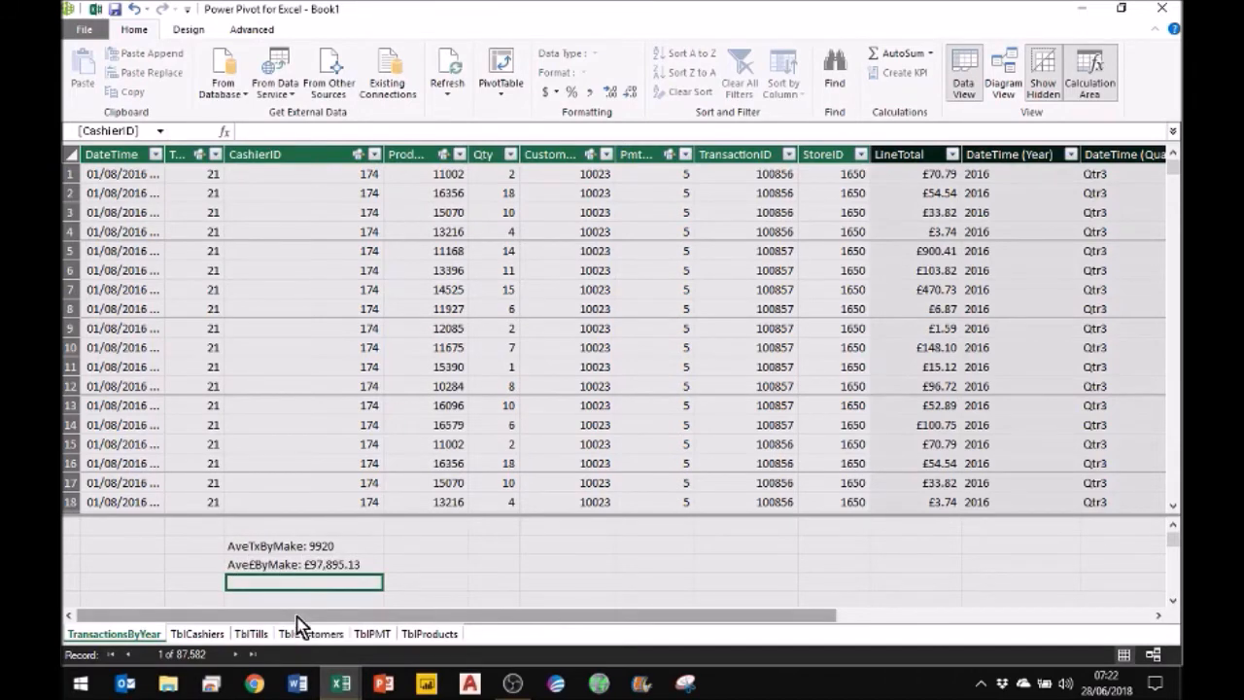
type("AveTxByE")
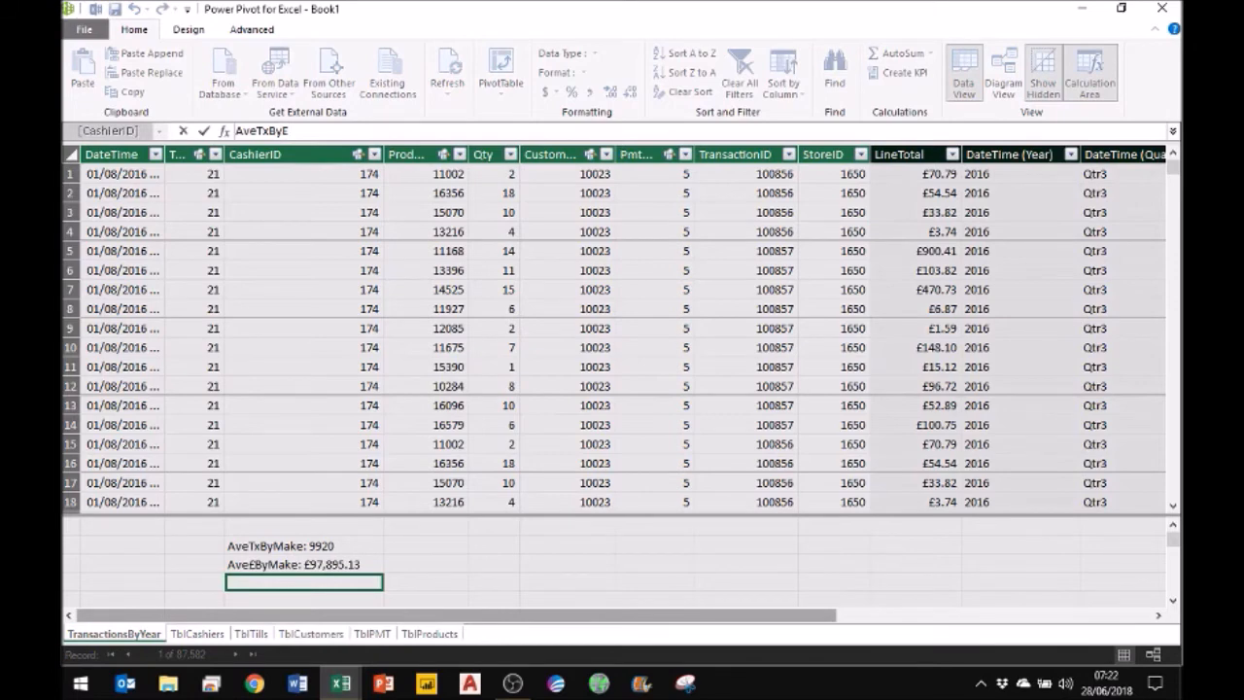
type("xp:=")
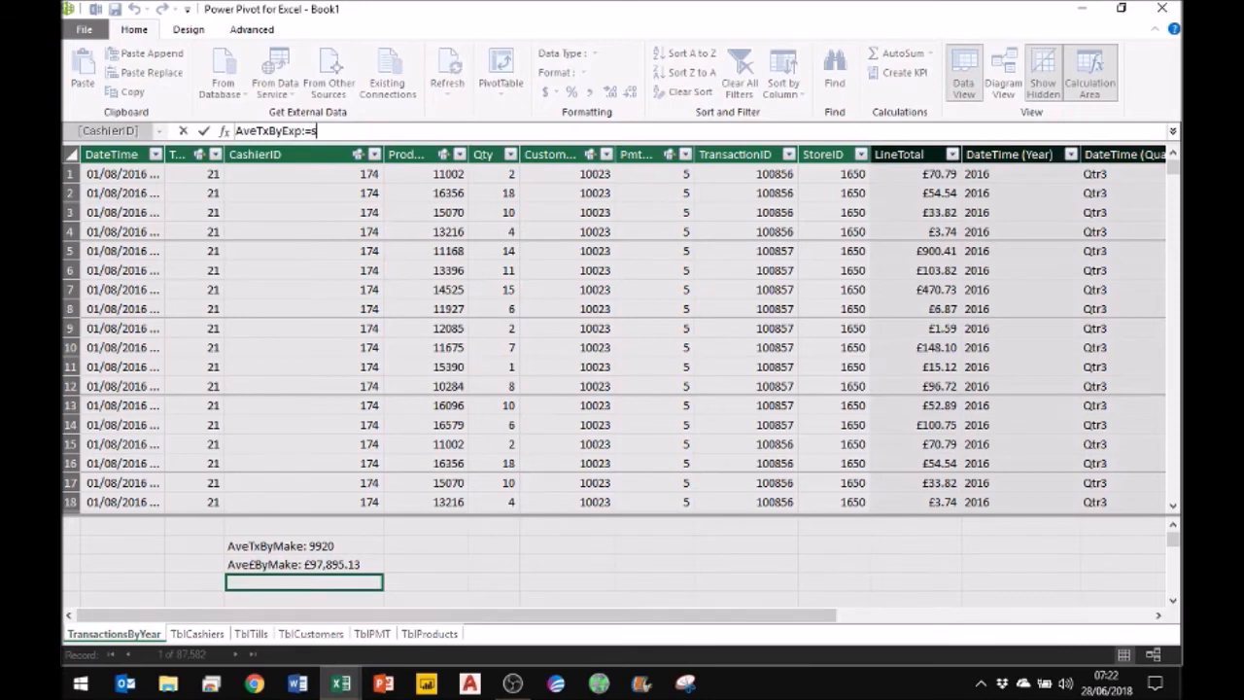
type("sum")
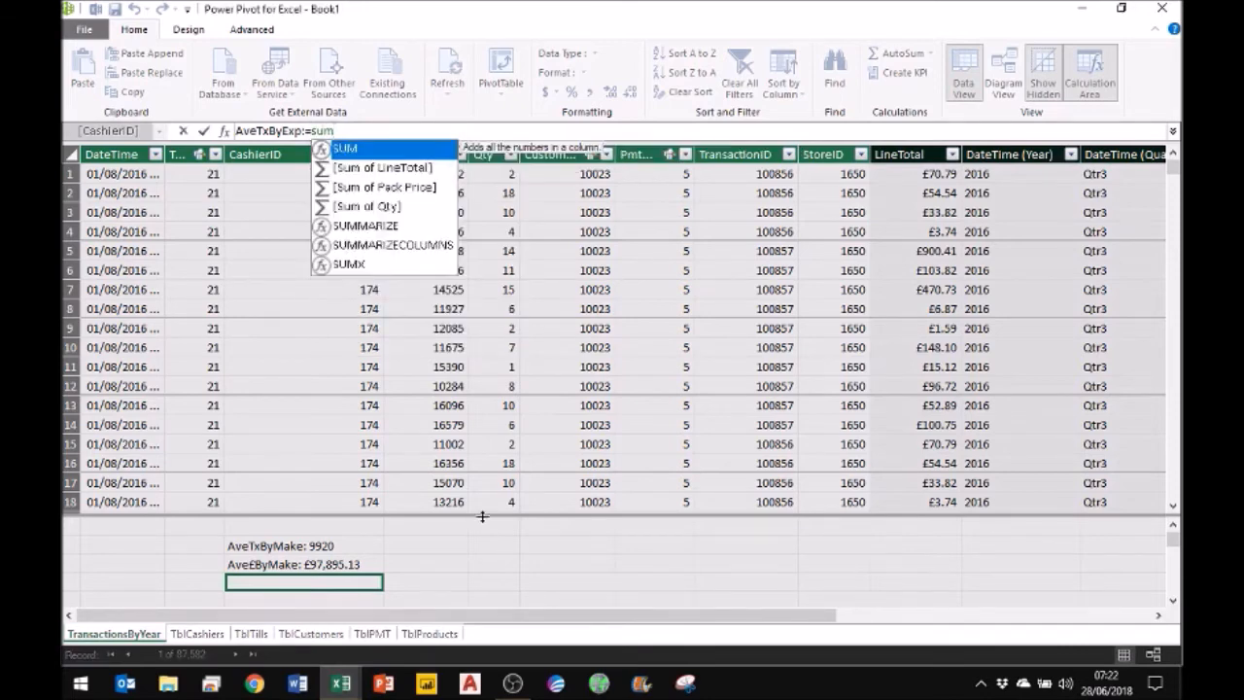
key("Tab")
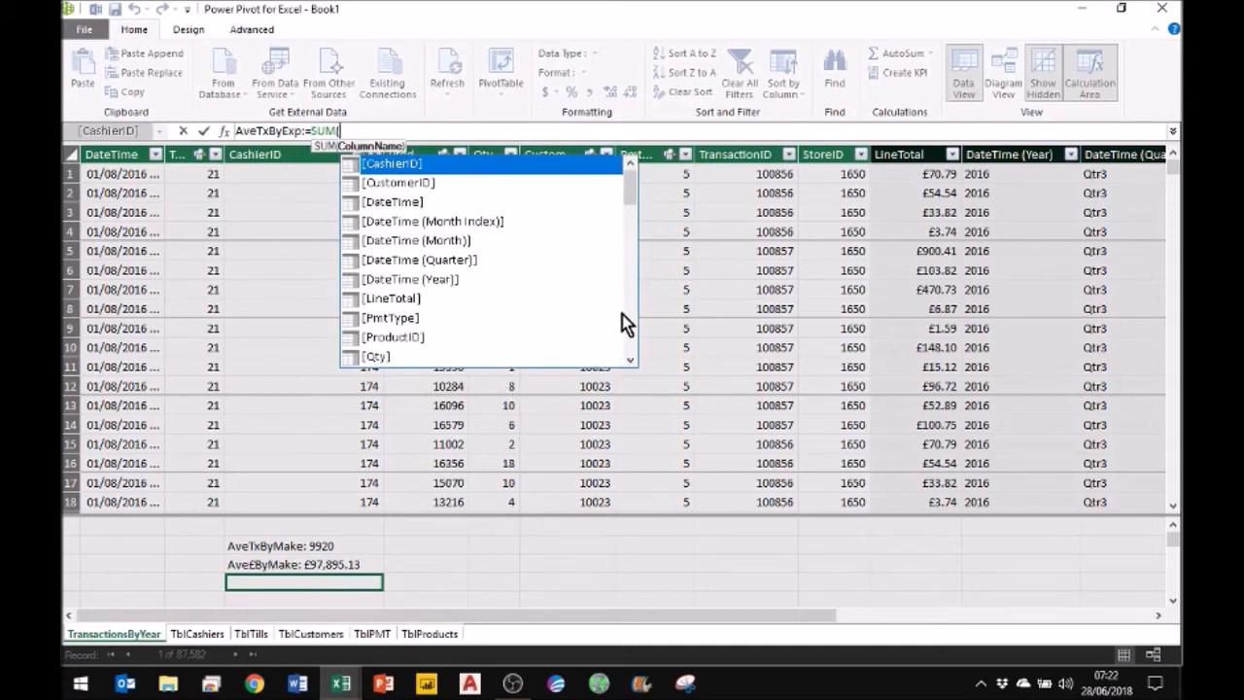
left_click(629, 340)
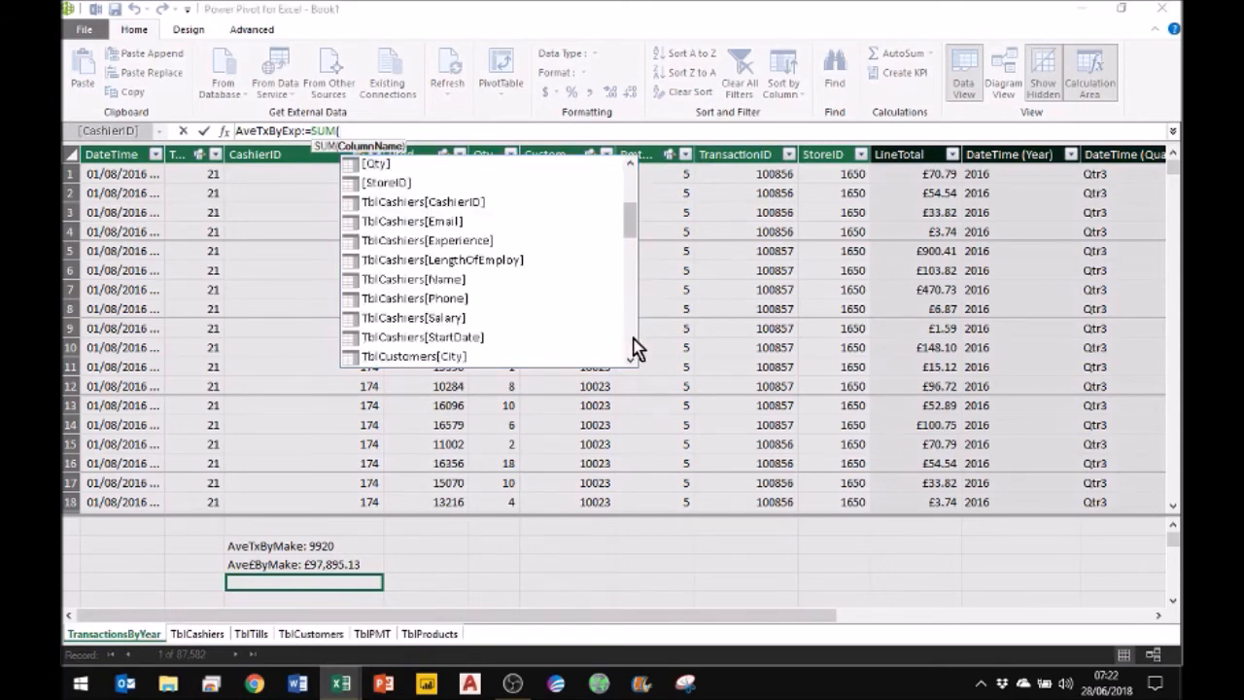
scroll(635, 340, "down", 10)
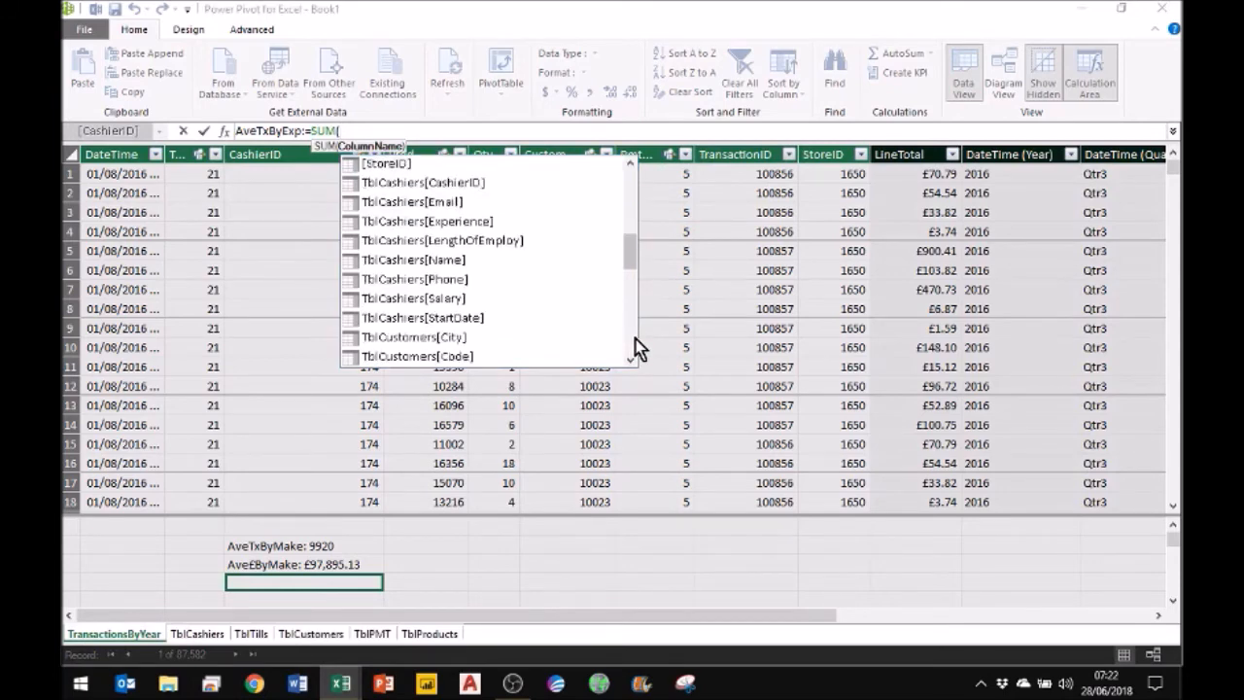
scroll(636, 347, "down", 2)
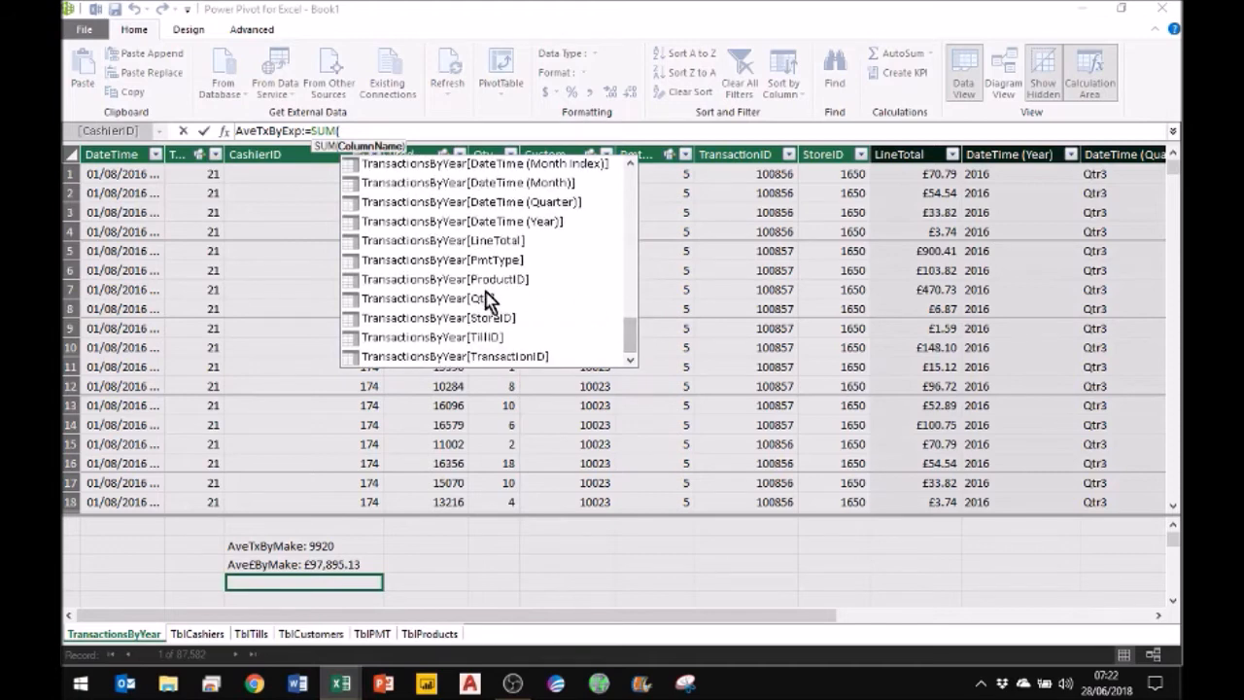
double_click(522, 300)
type(")/")
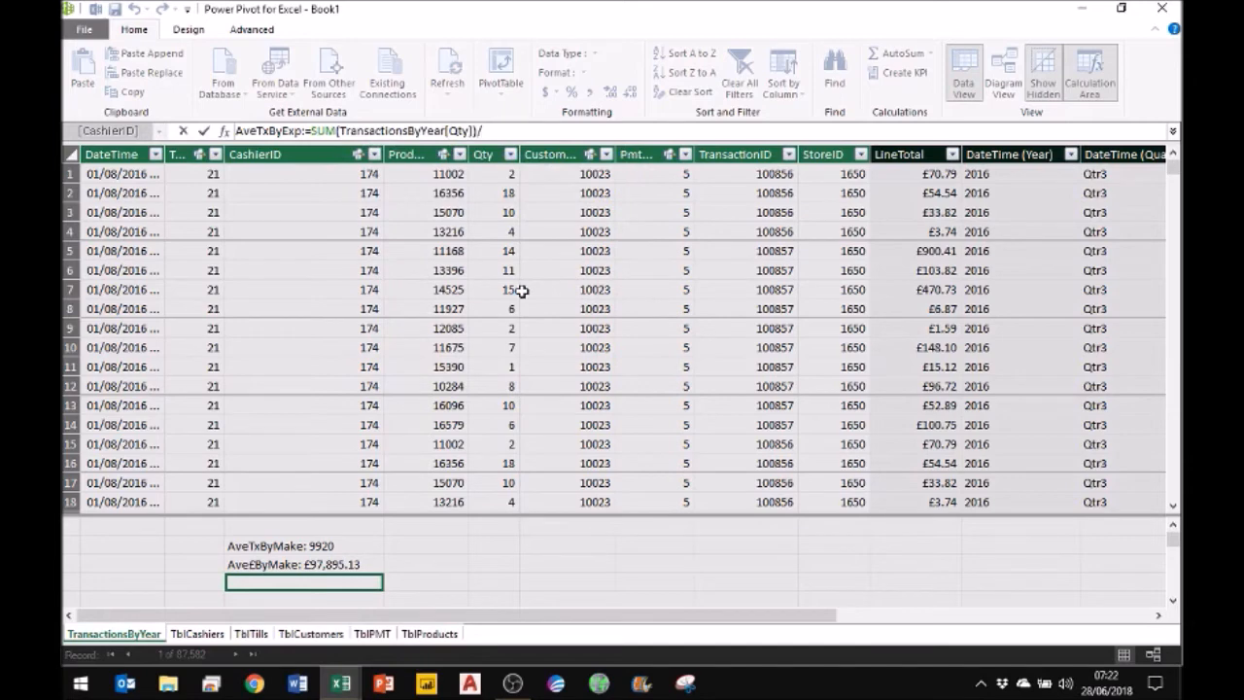
Complete AveTxByExp by dividing by COUNT(TblCashiers[Experience]) and format the measure with no decimal places
type("count")
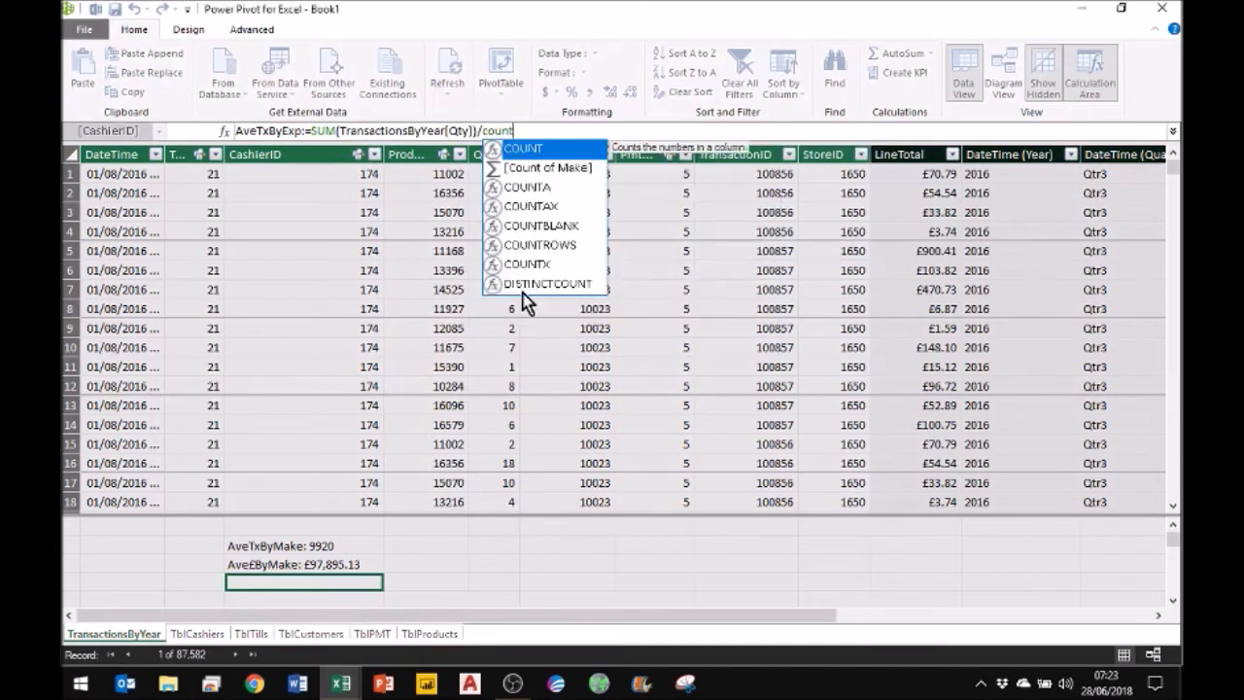
key("Tab")
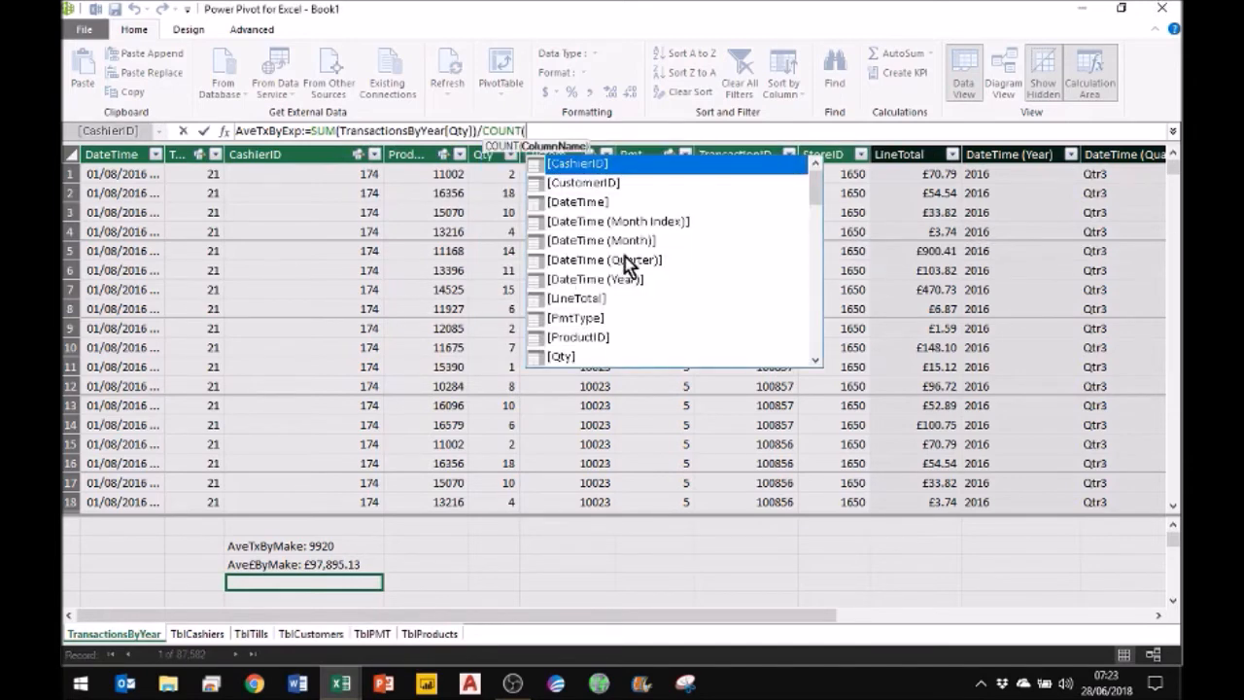
left_click(817, 348)
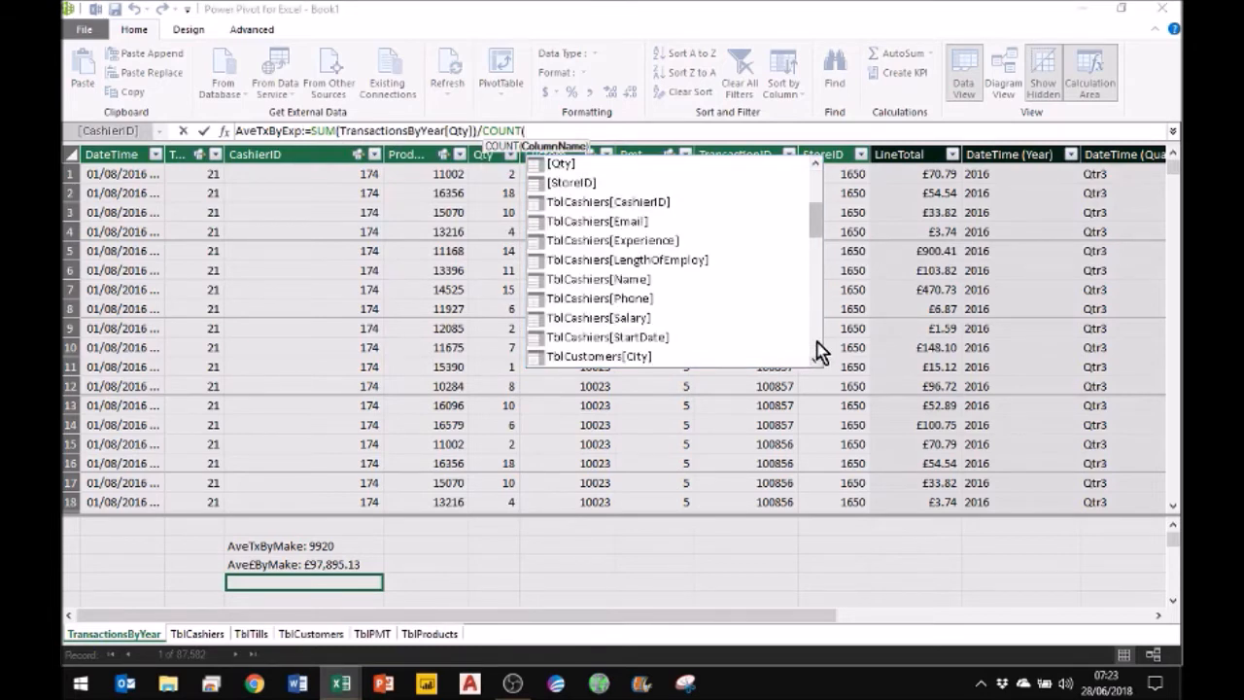
double_click(590, 241)
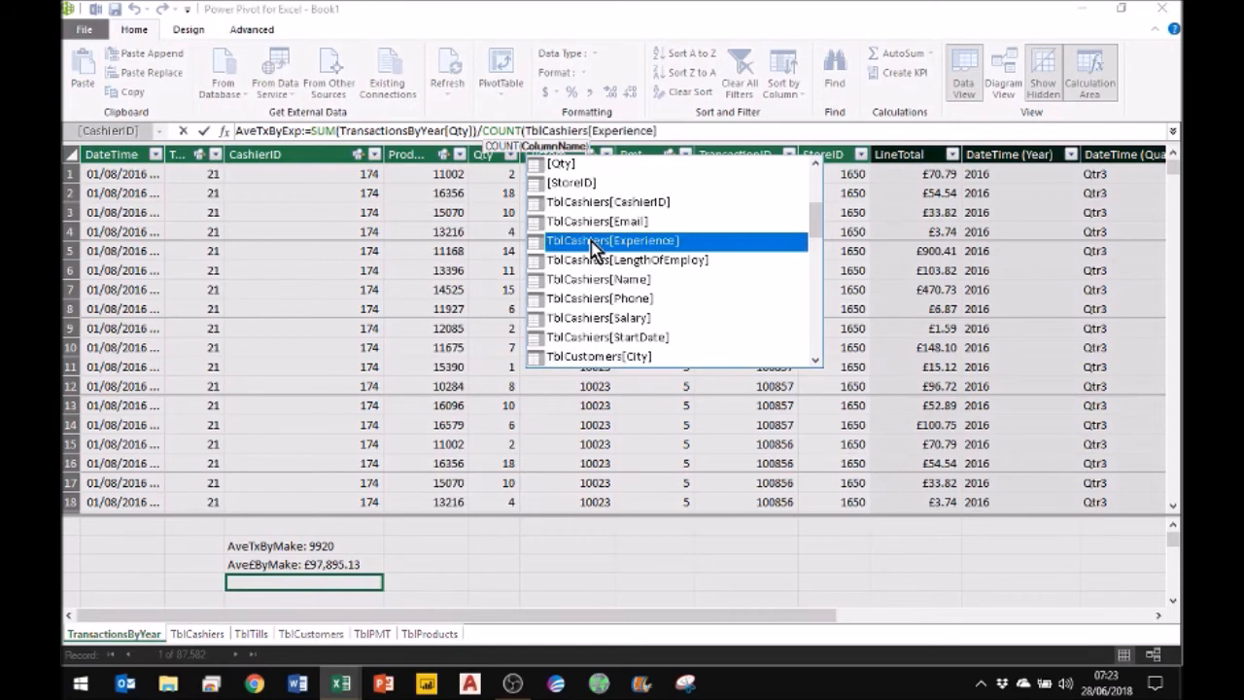
type(")")
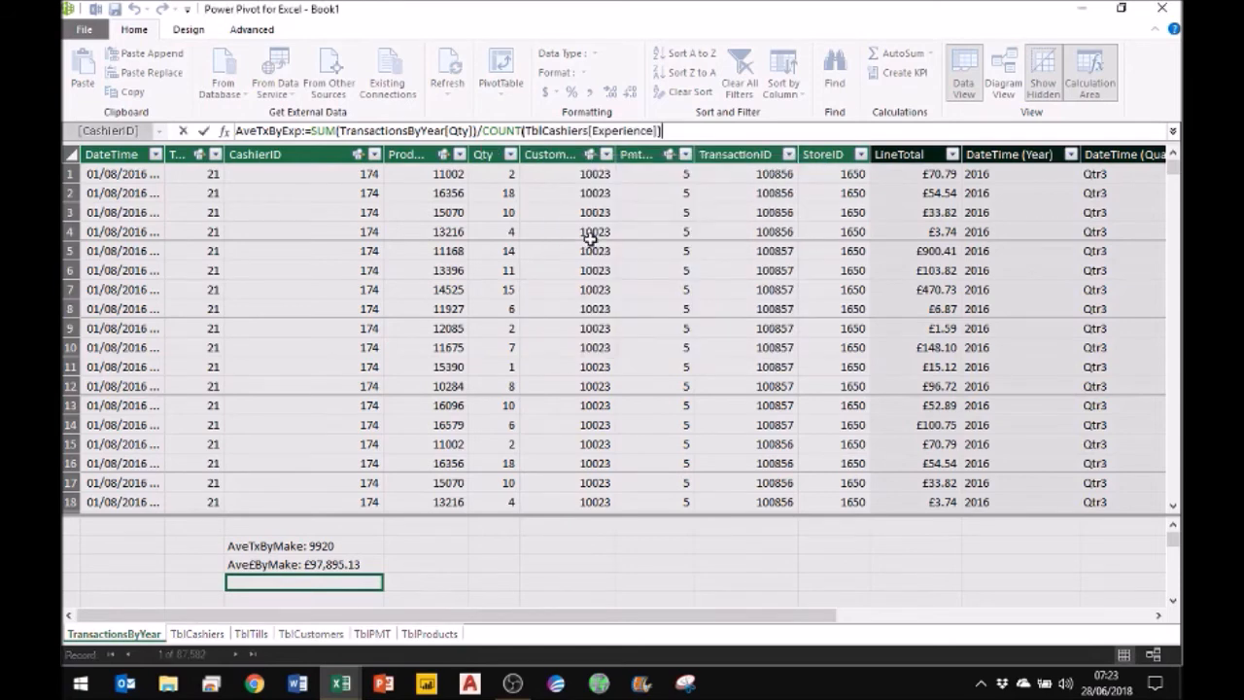
key("Return")
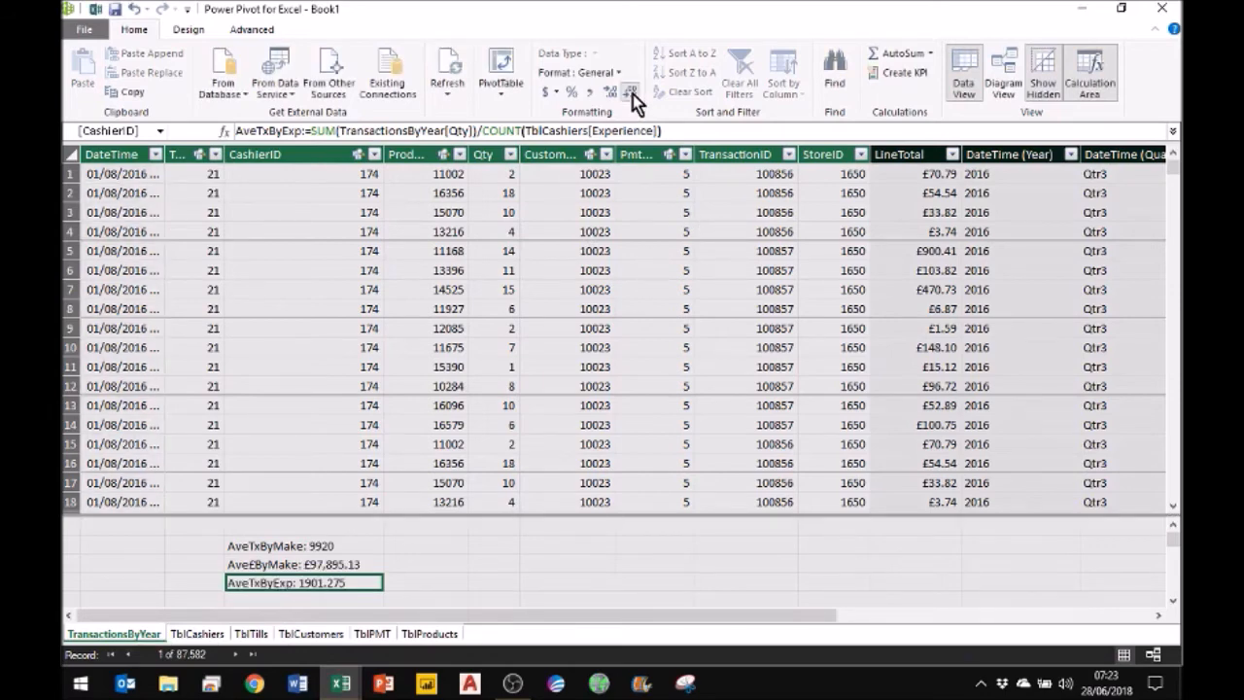
left_click(633, 94)
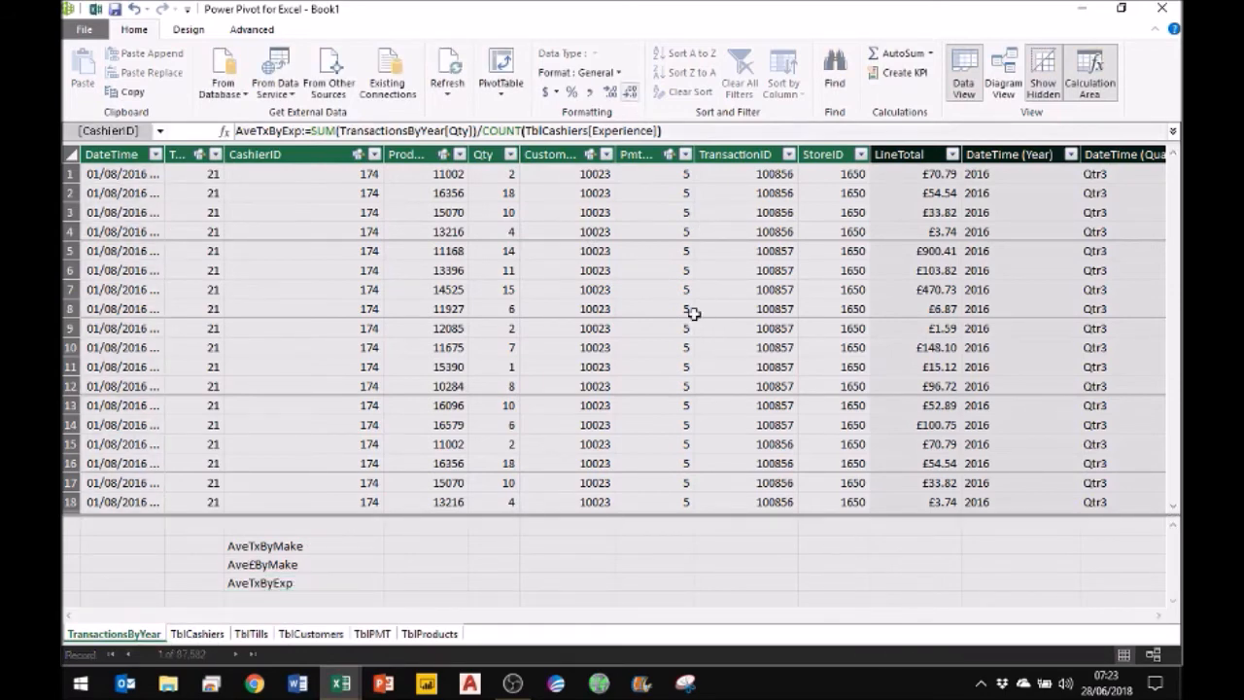
Start a measure Ave£ByExp in the cell below AveTxByExp that sums TransactionsByYear[LineTotal]
left_click(325, 595)
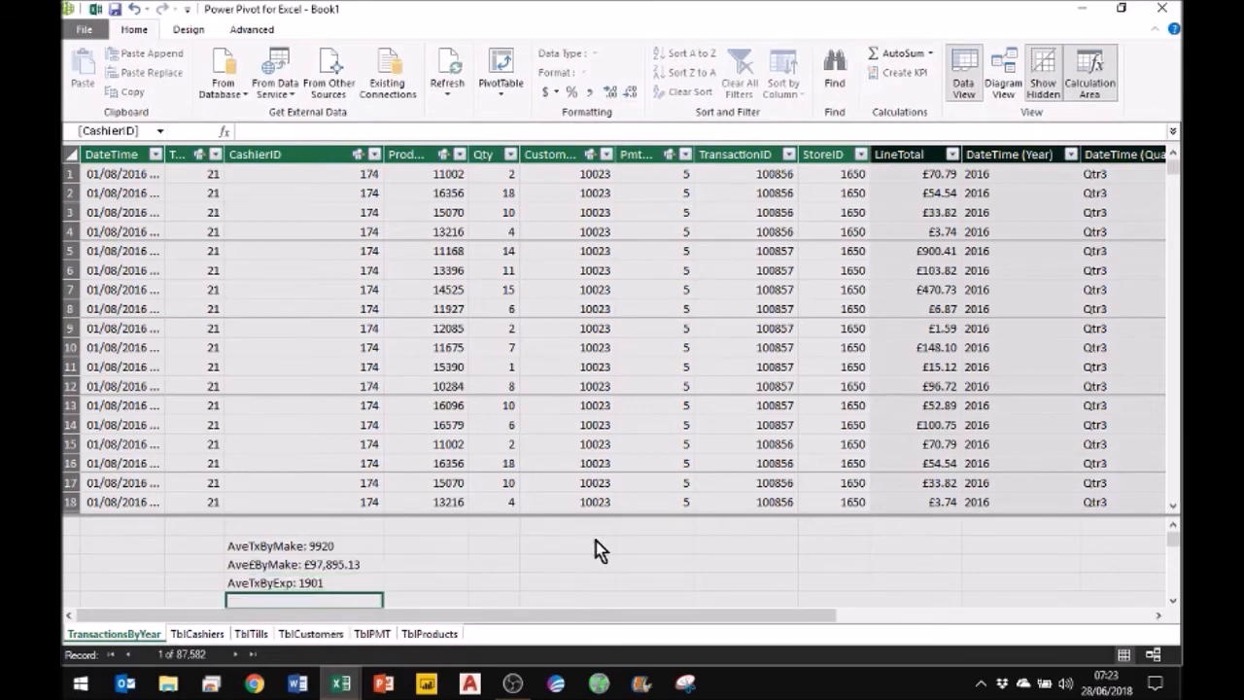
type("Ave£ByExp")
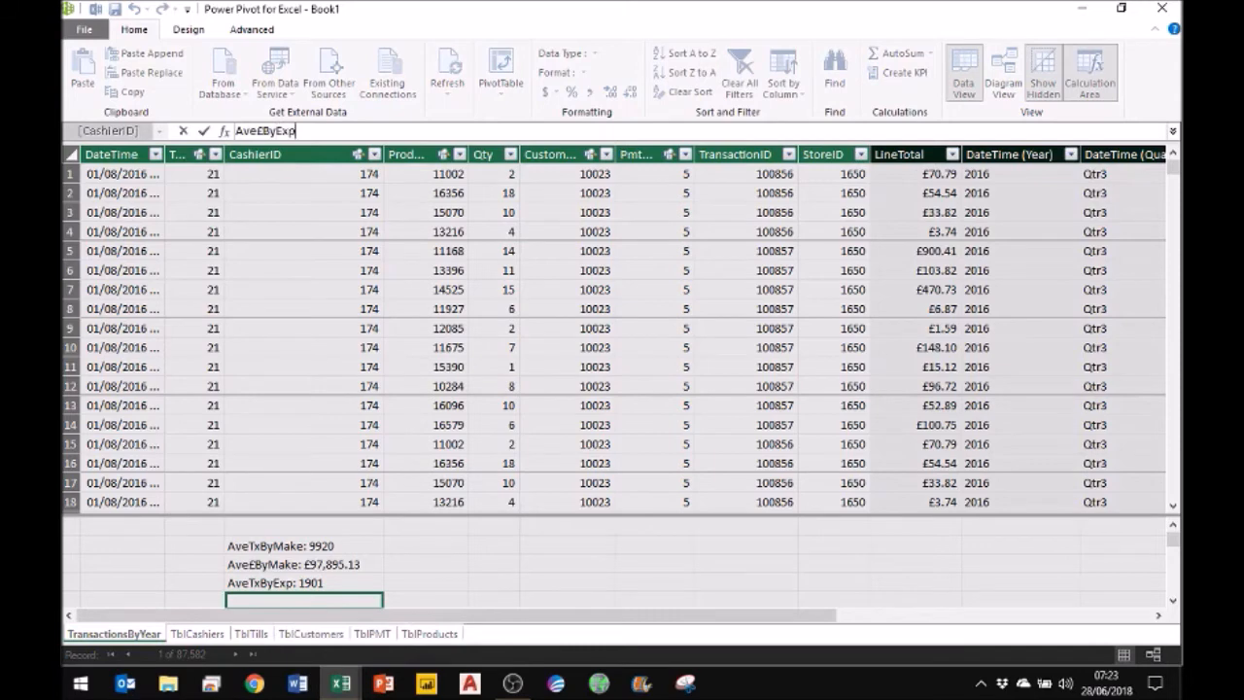
type(":=")
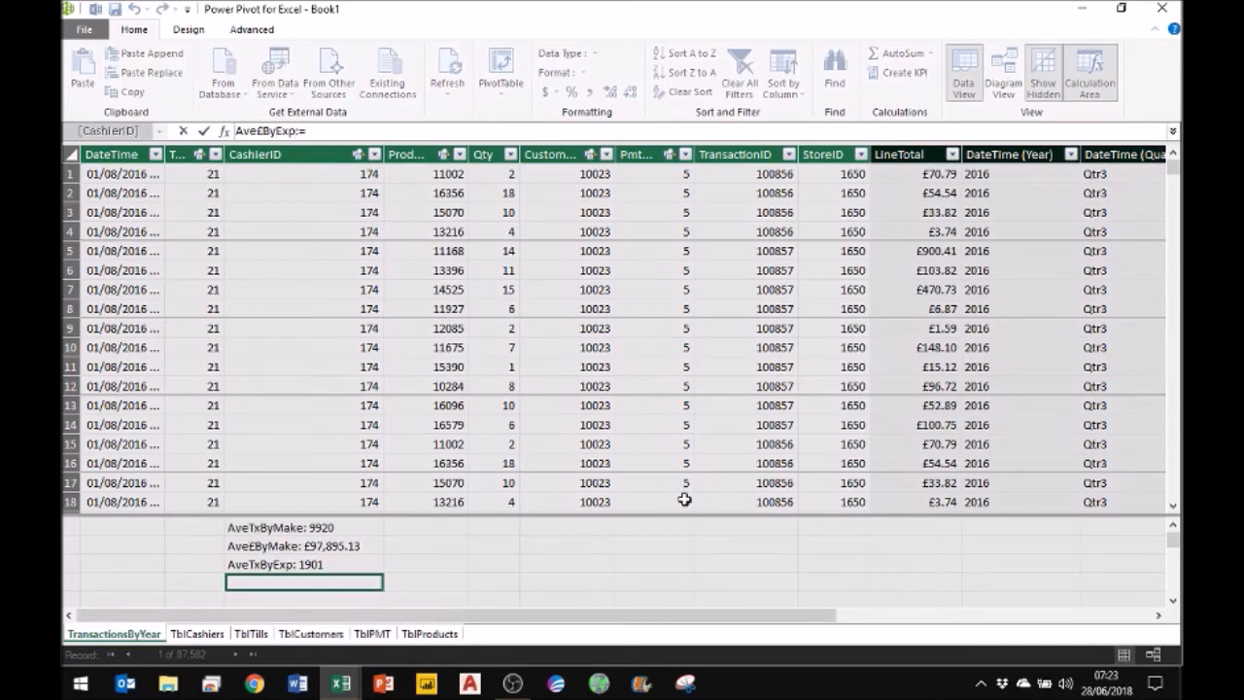
type("SUM(")
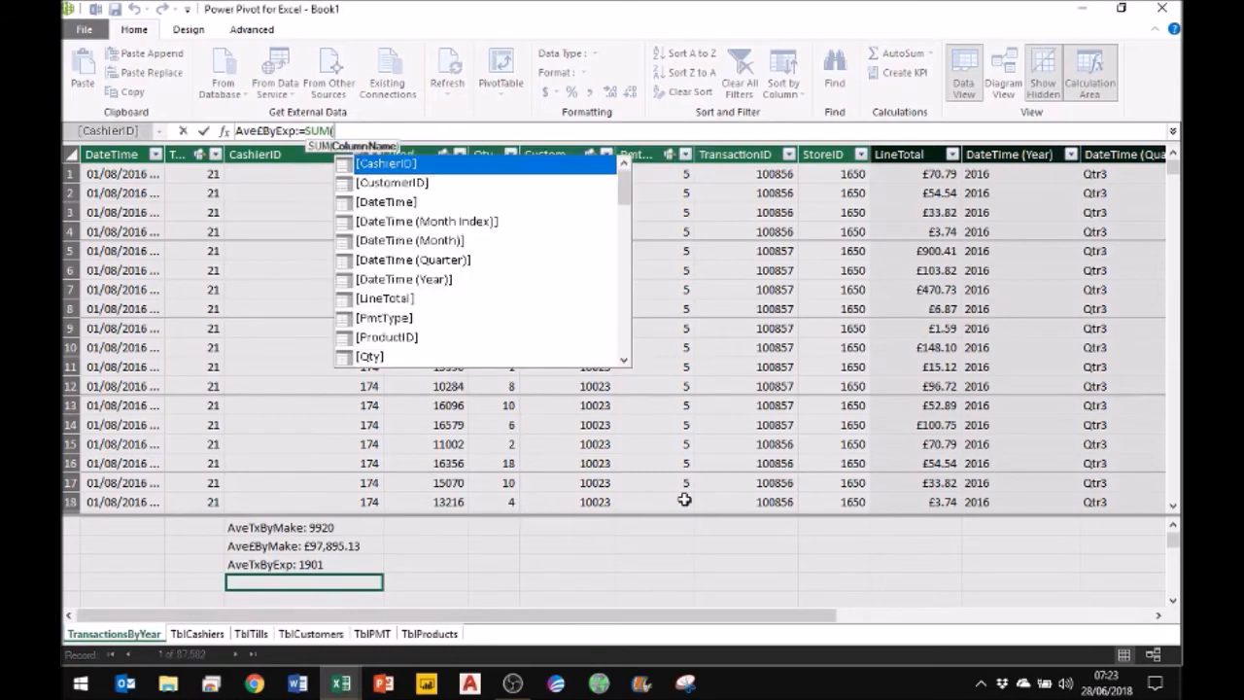
left_click(627, 345)
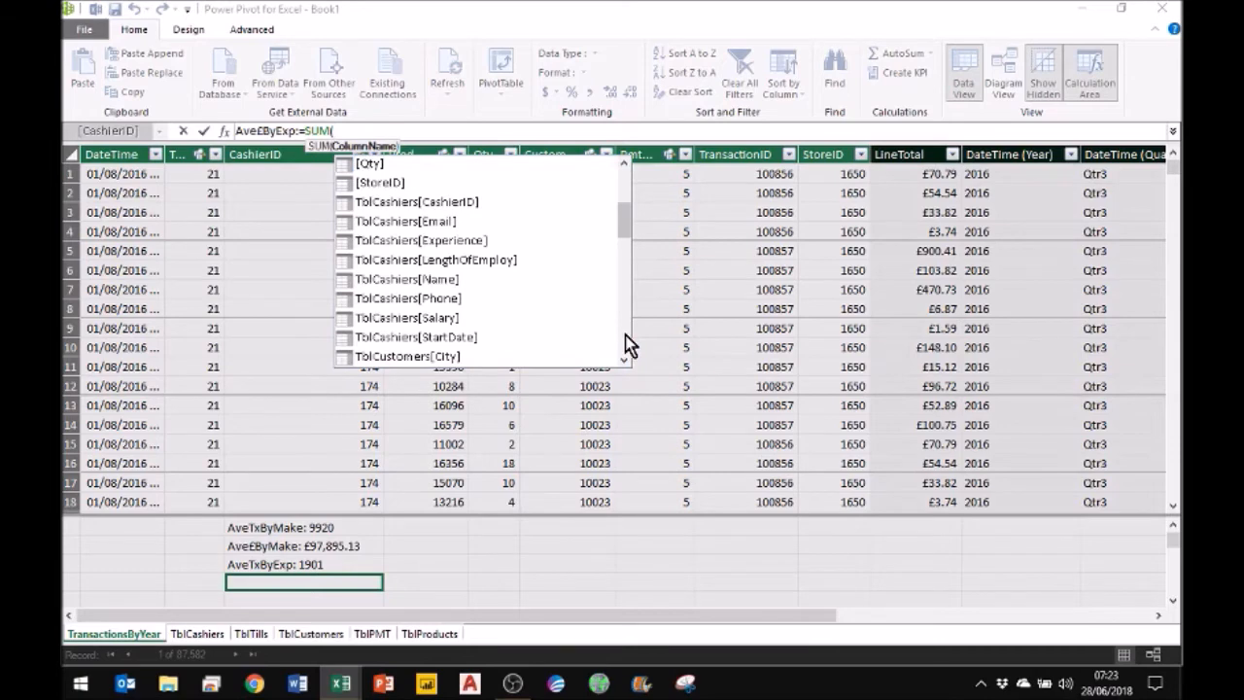
left_click(627, 345)
left_click(627, 367)
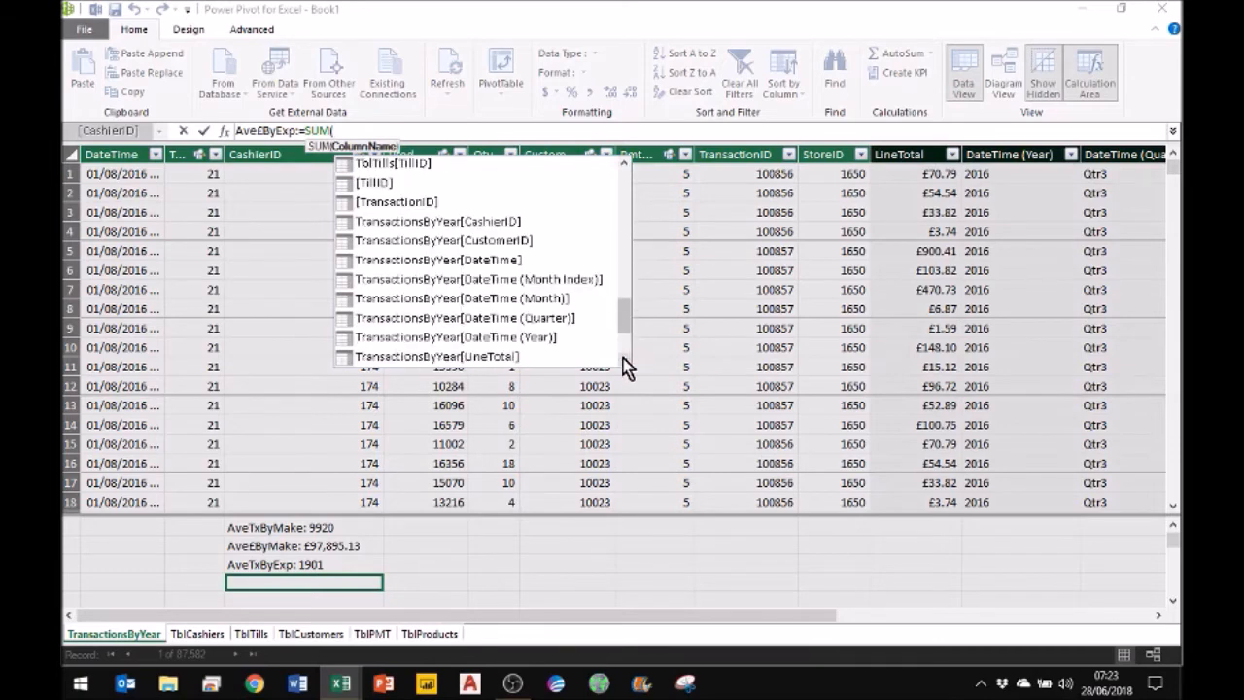
double_click(508, 359)
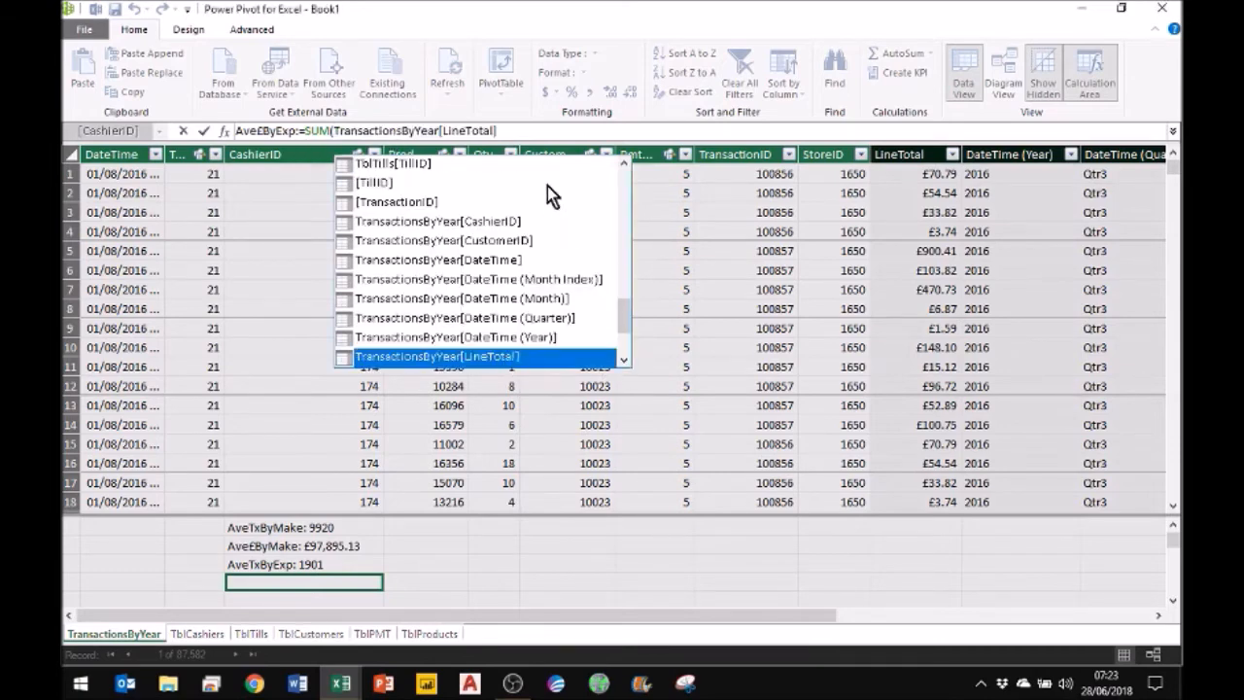
left_click(544, 129)
type(")")
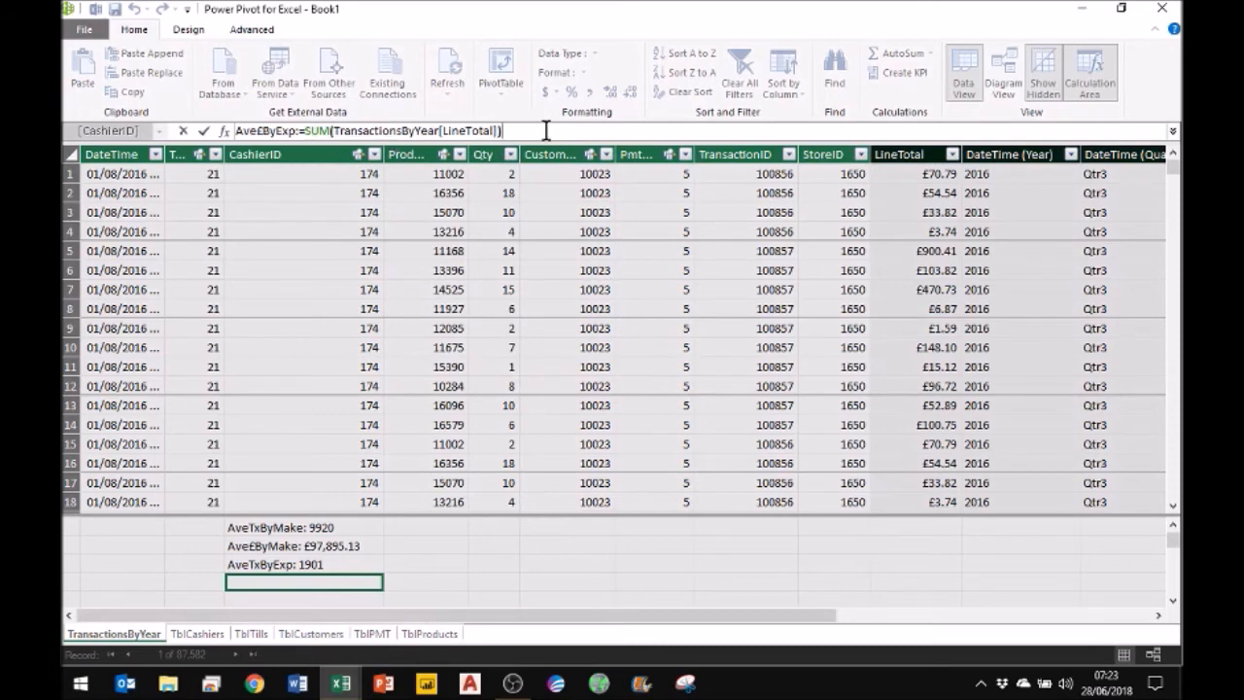
Complete Ave£ByExp by dividing by COUNT(TblCashiers[Experience]) and format the measure as English (United Kingdom) currency
type("/coun")
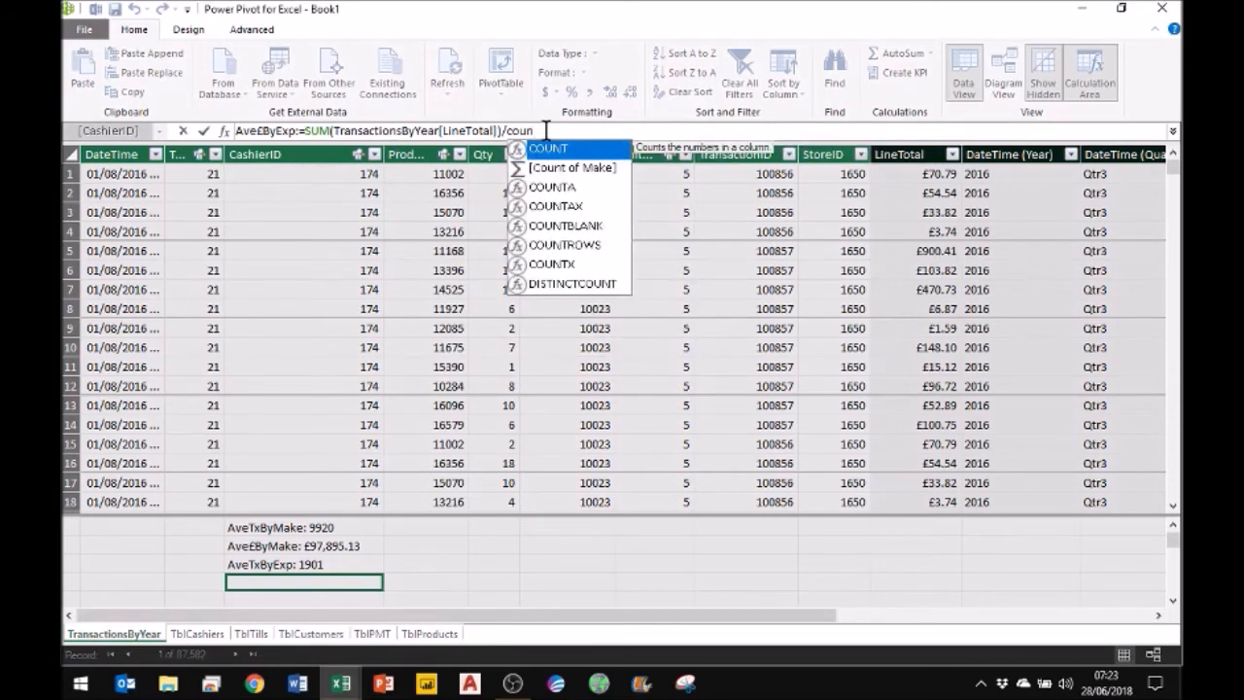
key("Tab")
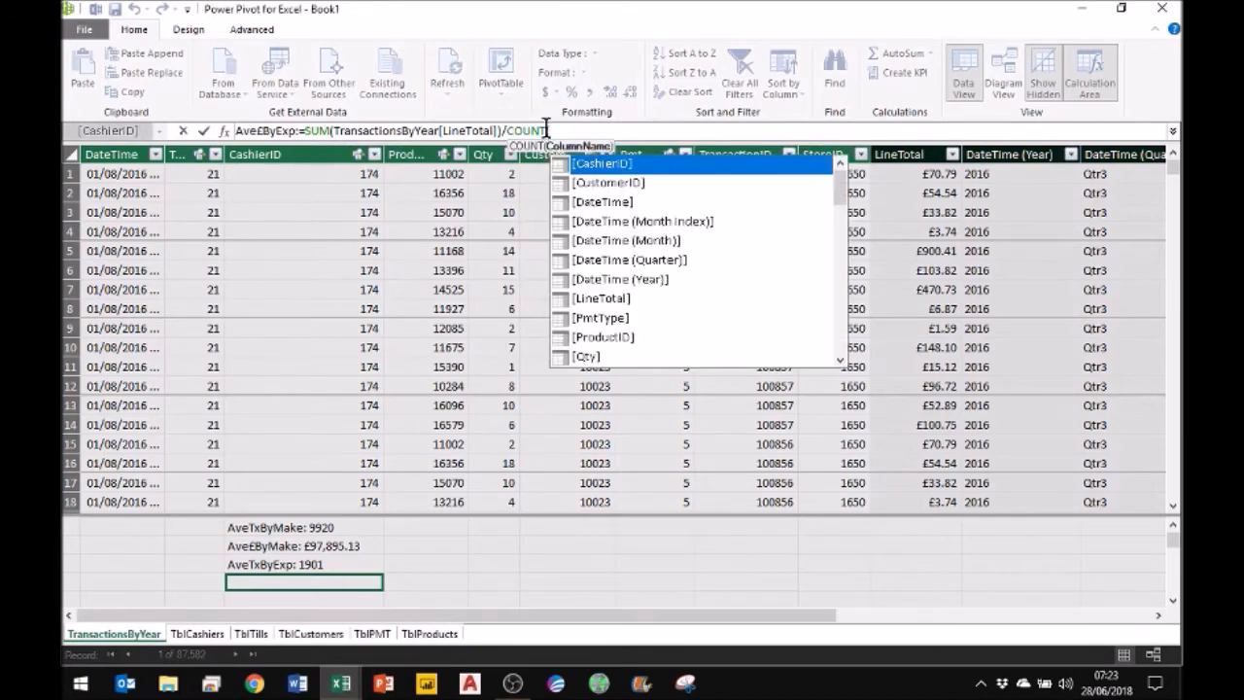
left_click(841, 349)
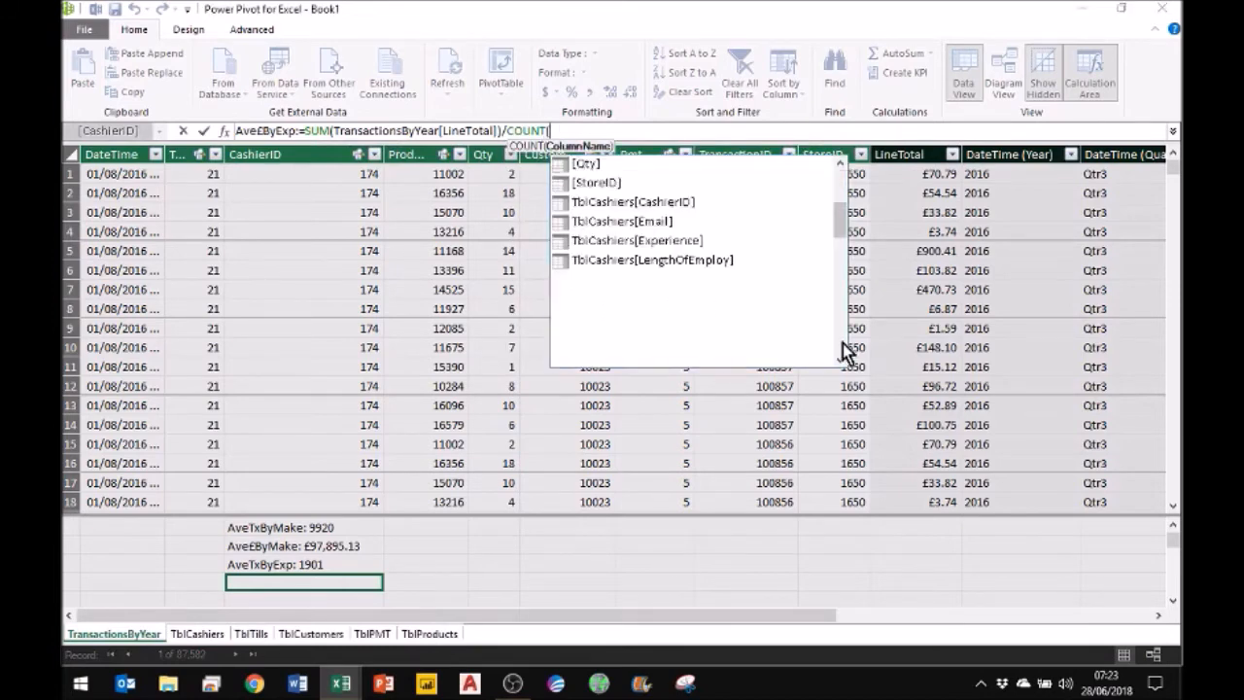
double_click(676, 242)
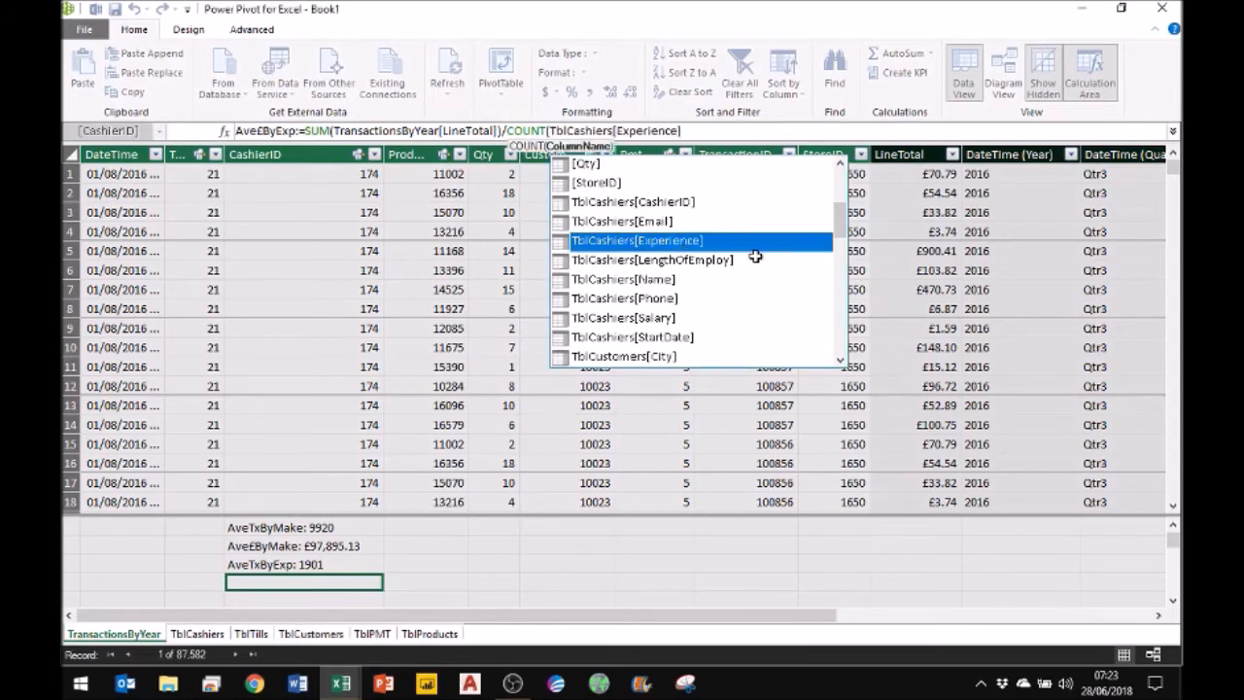
type(")")
key("Return")
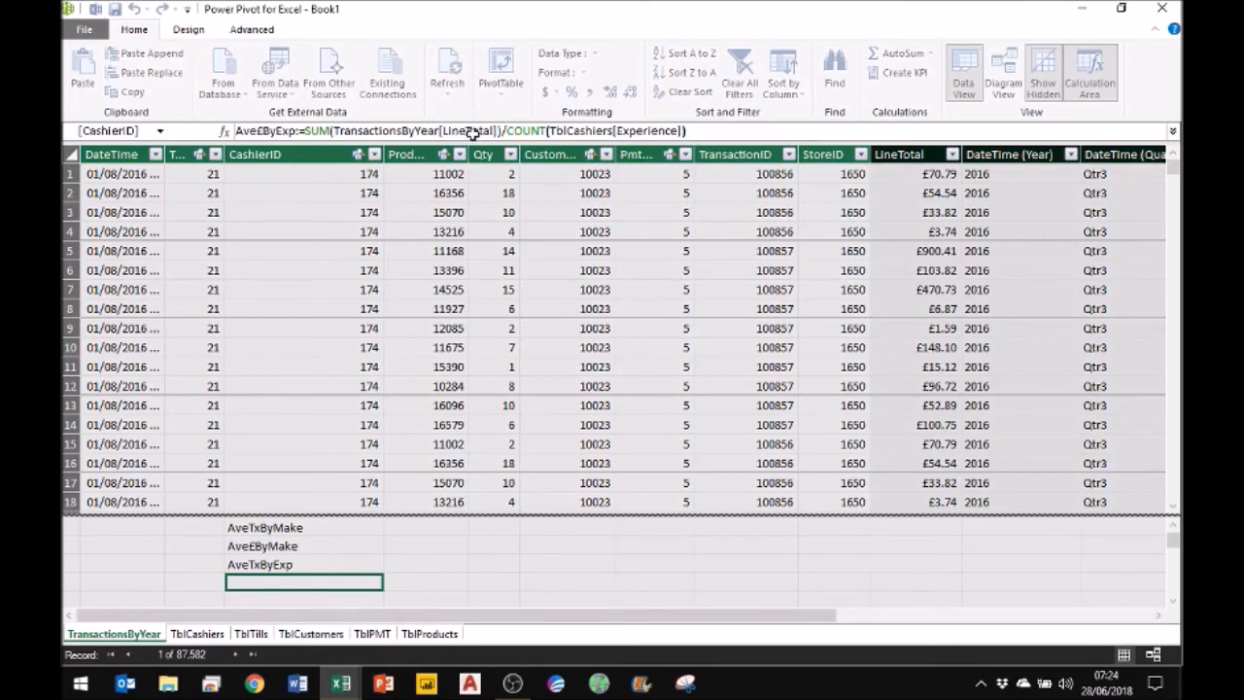
left_click(555, 92)
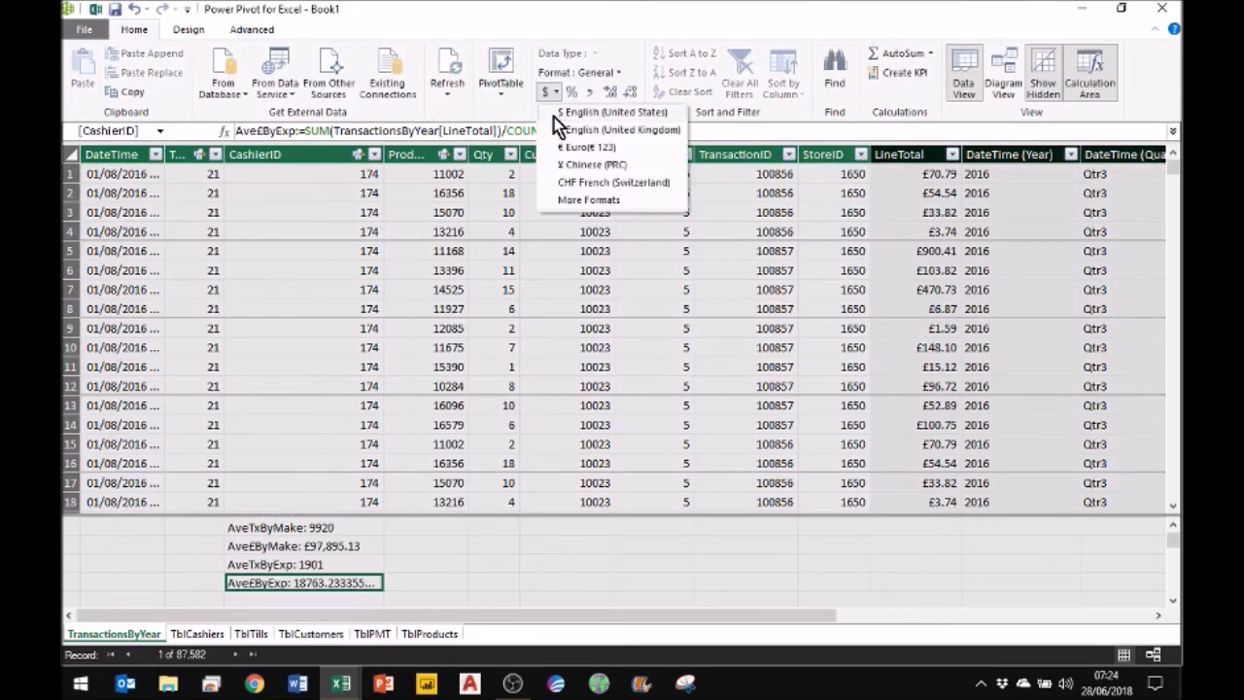
left_click(557, 130)
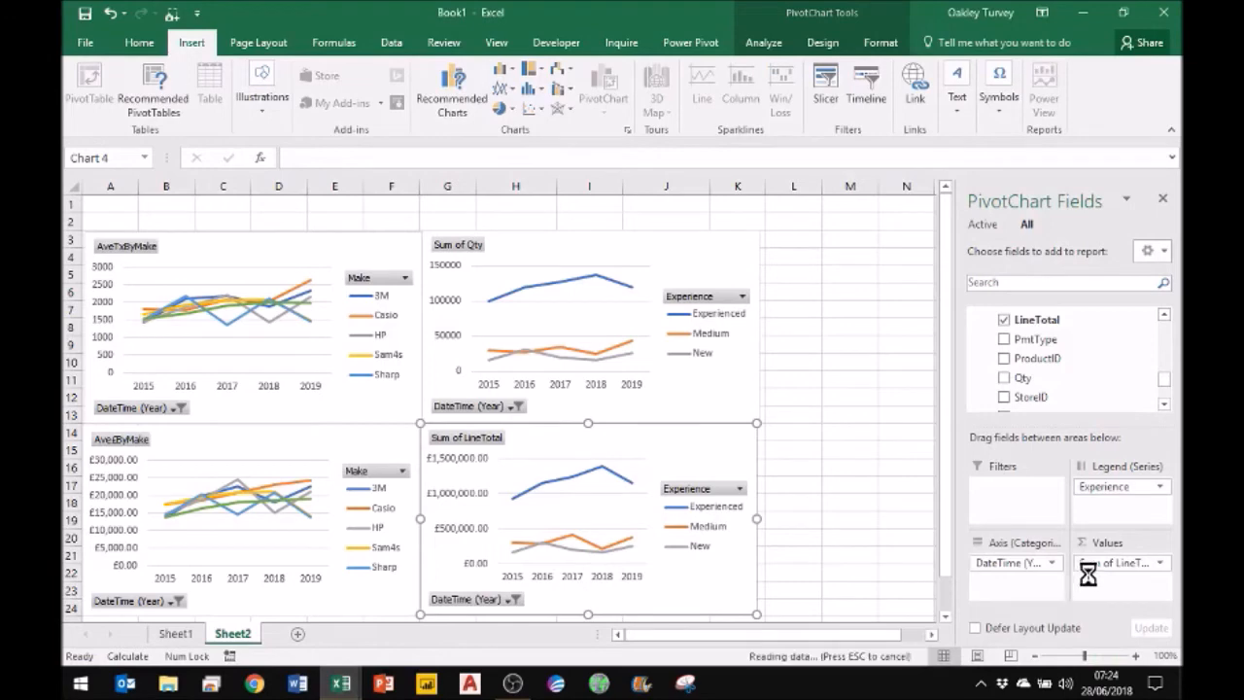
Switch back to the Excel workbook and replace Sum of LineTotal with Ave£ByExp as the values of the lower Experience chart
left_click_drag(1120, 563, 833, 544)
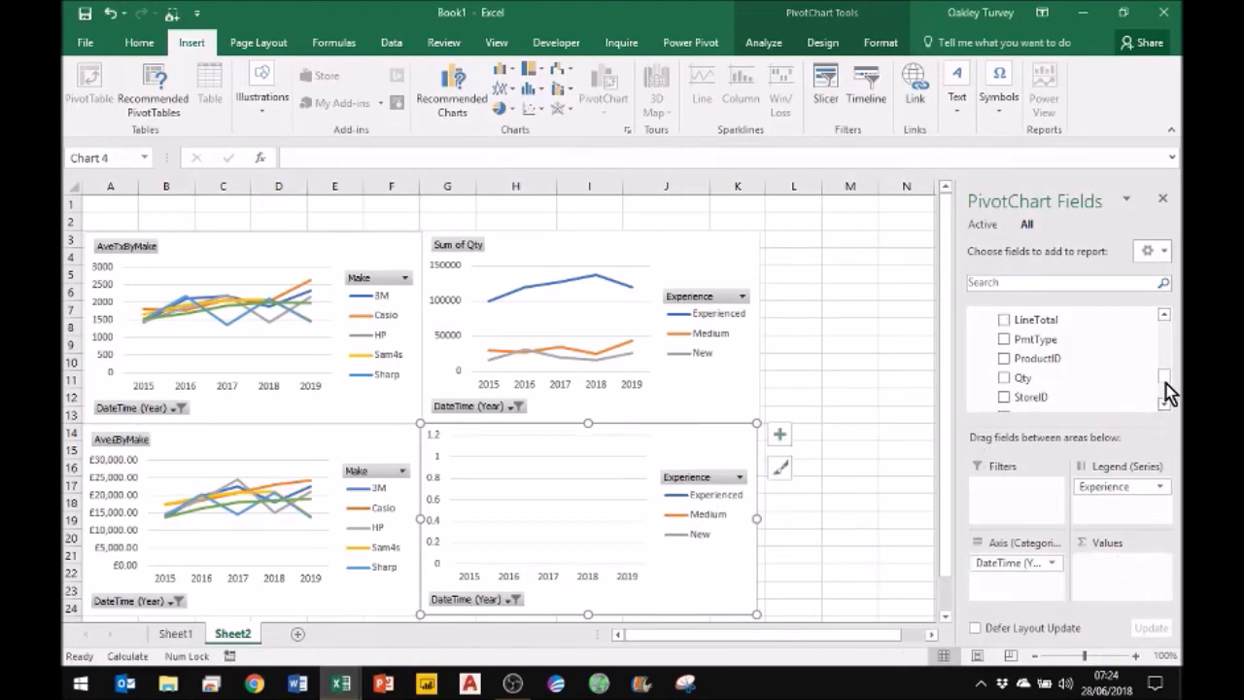
left_click_drag(1164, 380, 1171, 413)
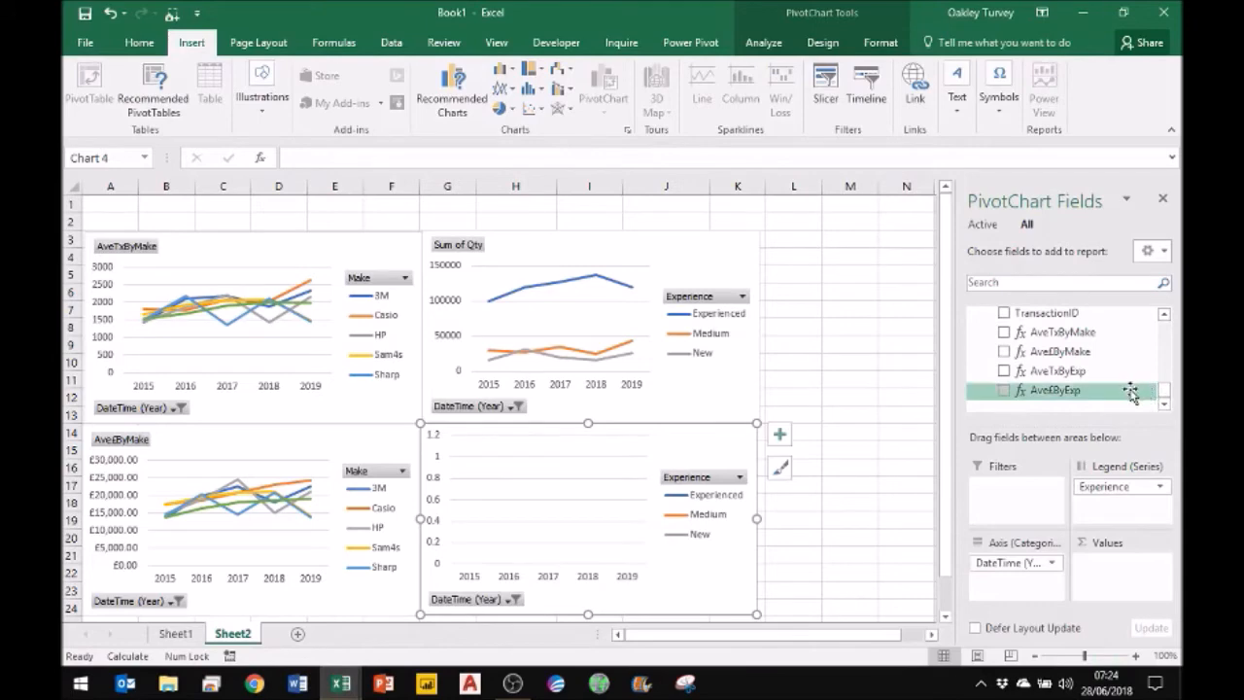
left_click_drag(1054, 391, 1116, 576)
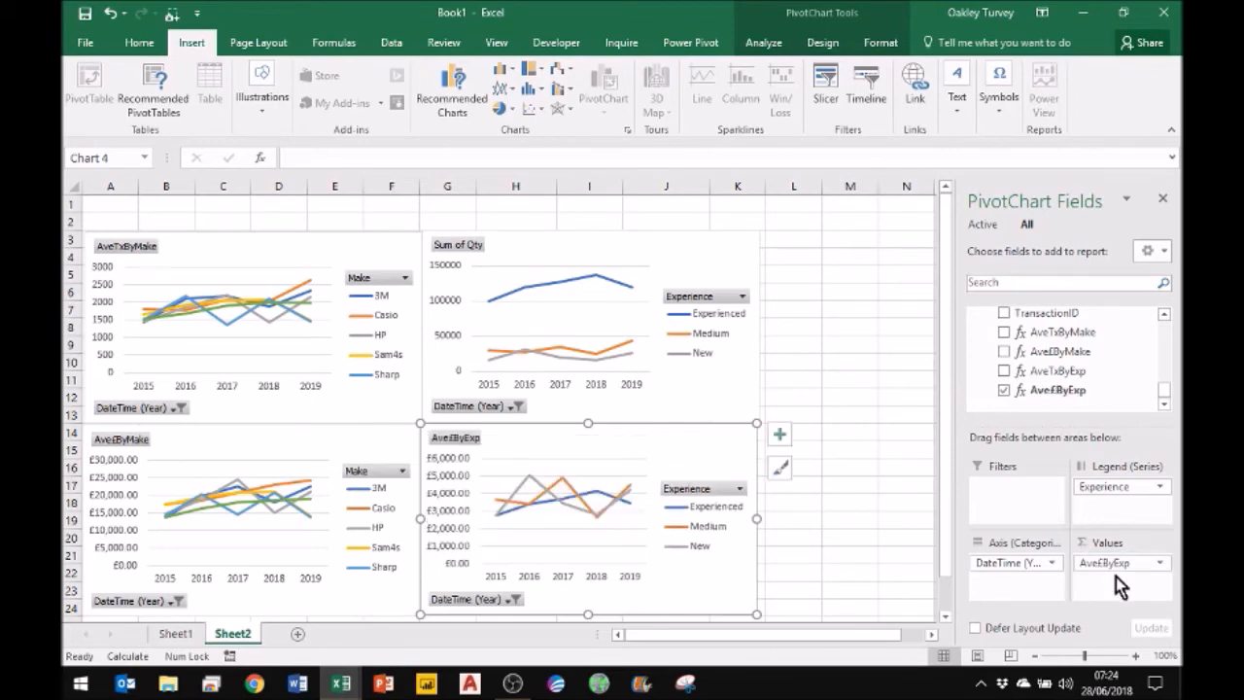
Replace Sum of Qty with AveTxByExp as the values of the upper Experience chart
left_click(724, 251)
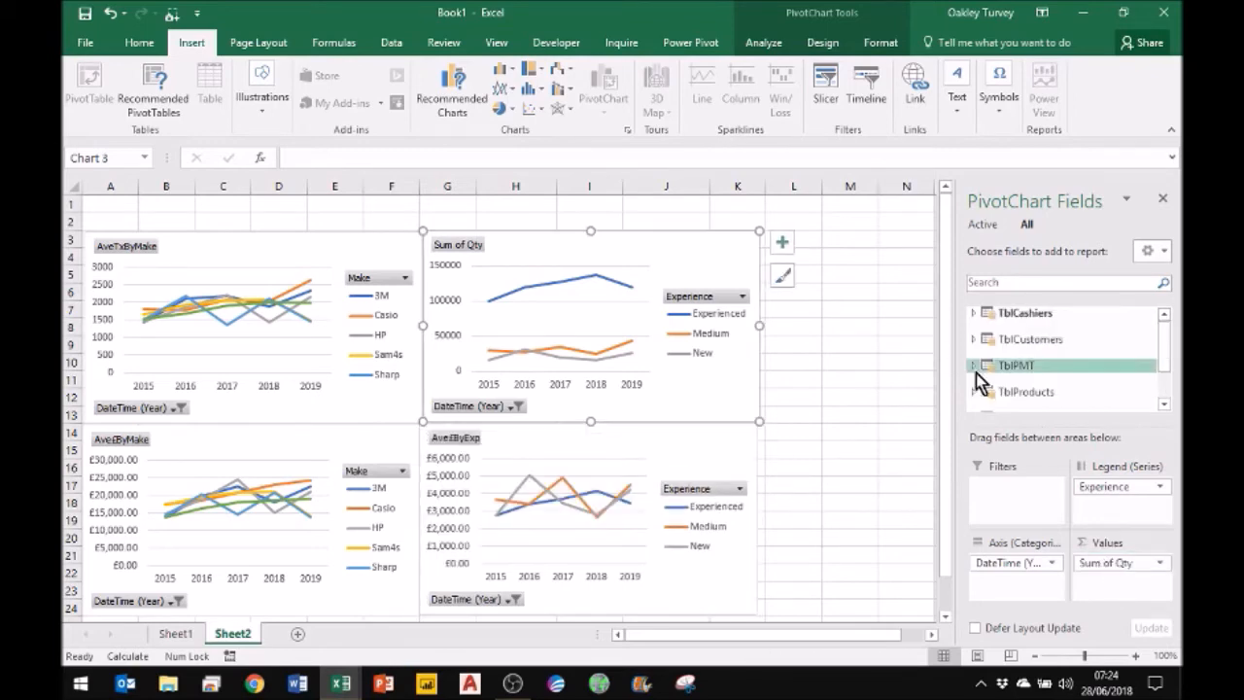
left_click_drag(1165, 338, 1165, 418)
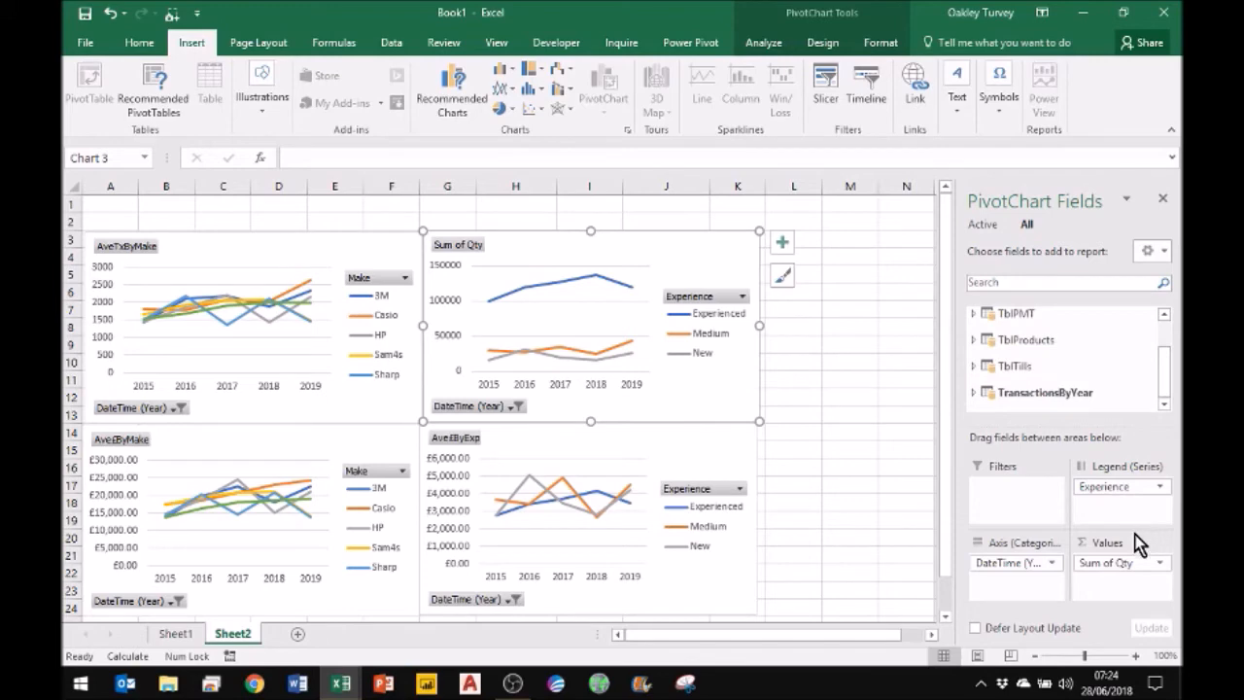
left_click_drag(1116, 573, 952, 414)
left_click(972, 393)
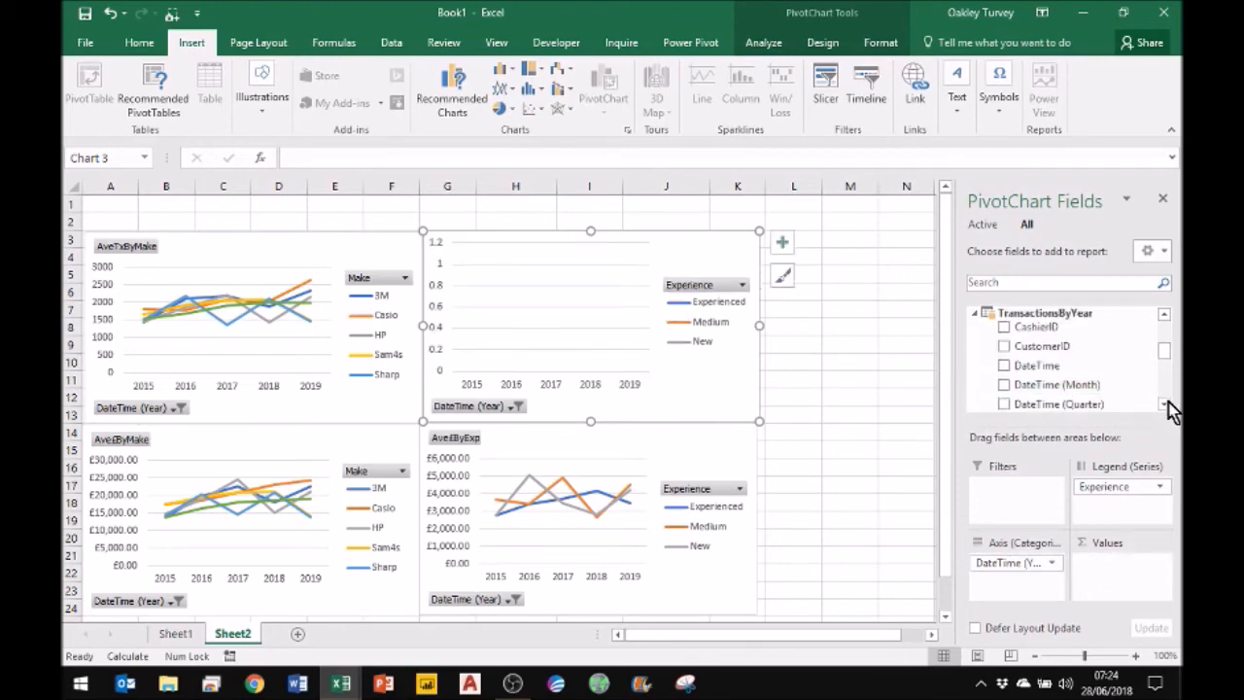
left_click(1164, 404)
scroll(1165, 409, "down", 5)
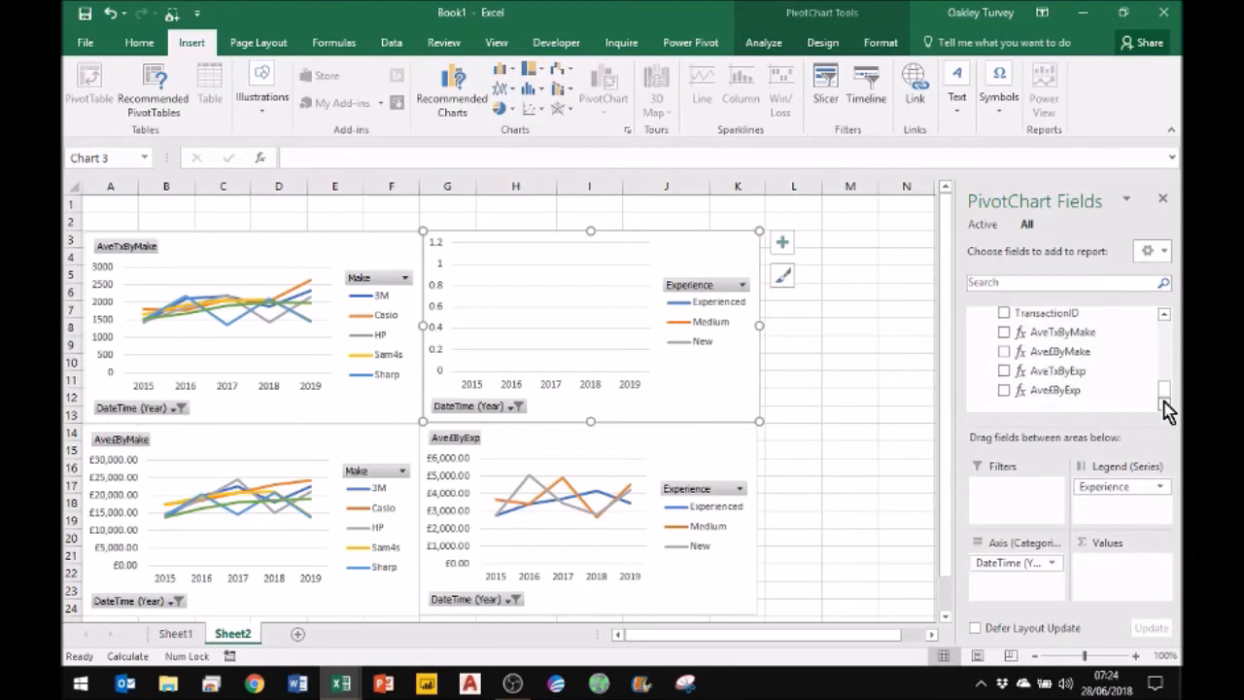
left_click_drag(1055, 373, 1098, 562)
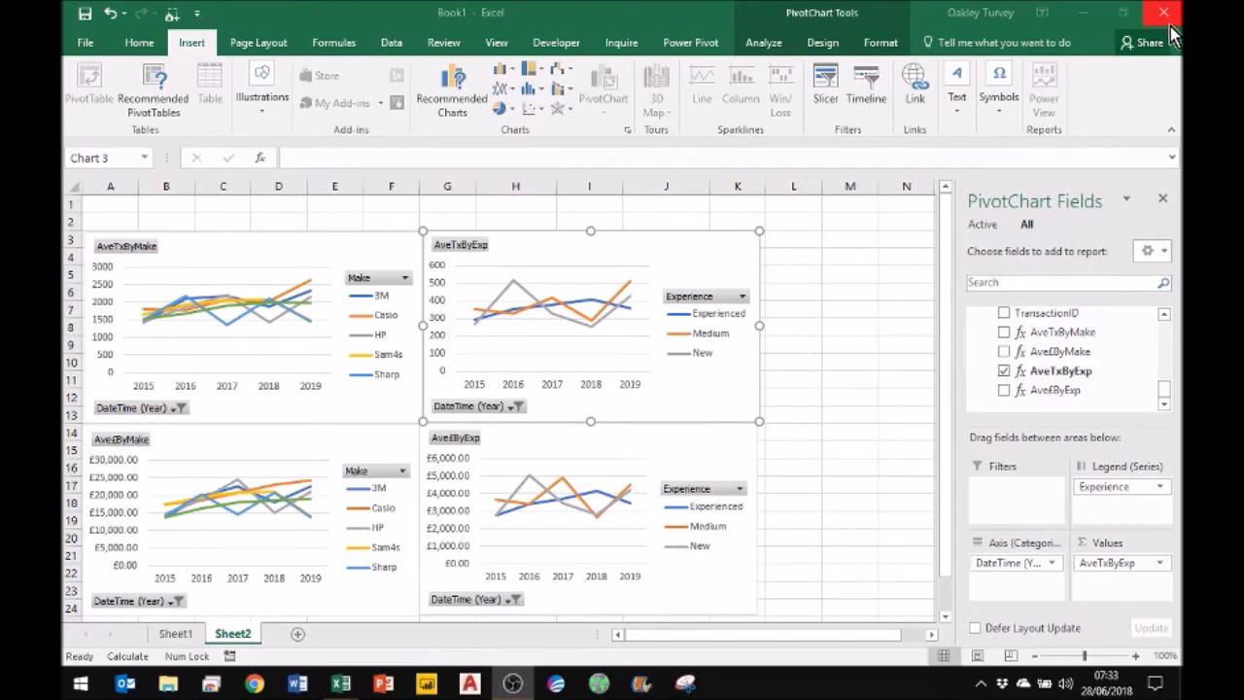
Increase the height of row 2 to leave space above the four charts
left_click(841, 308)
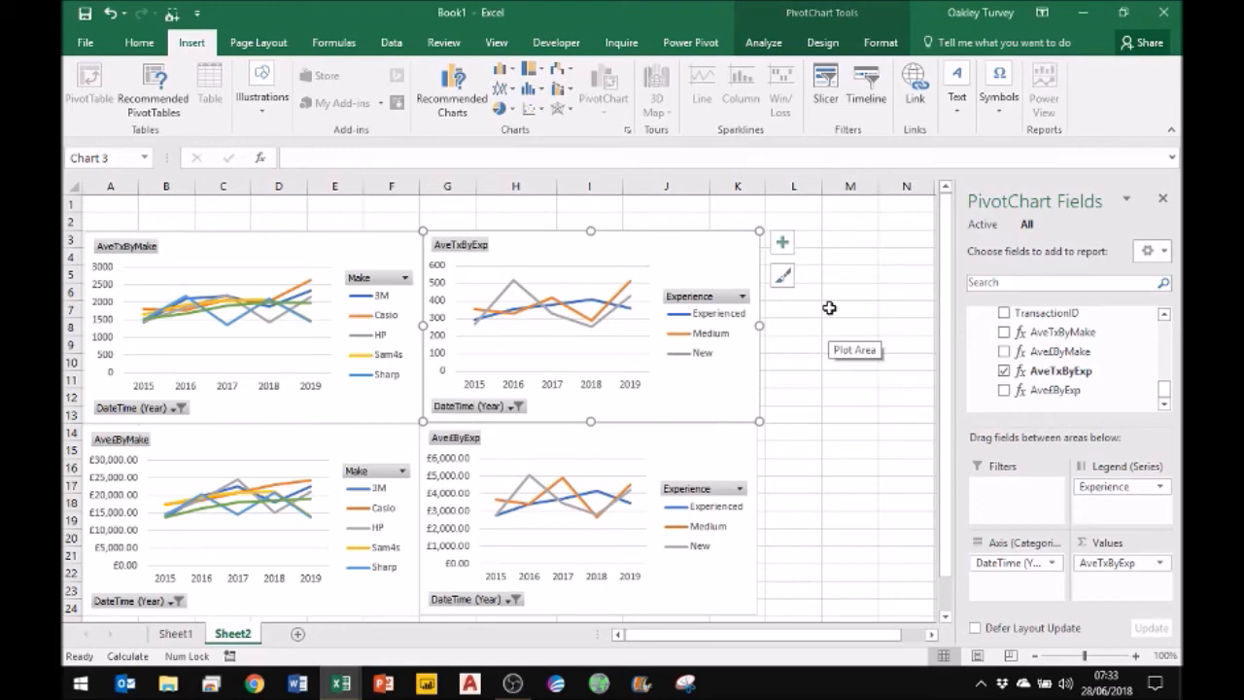
left_click(828, 308)
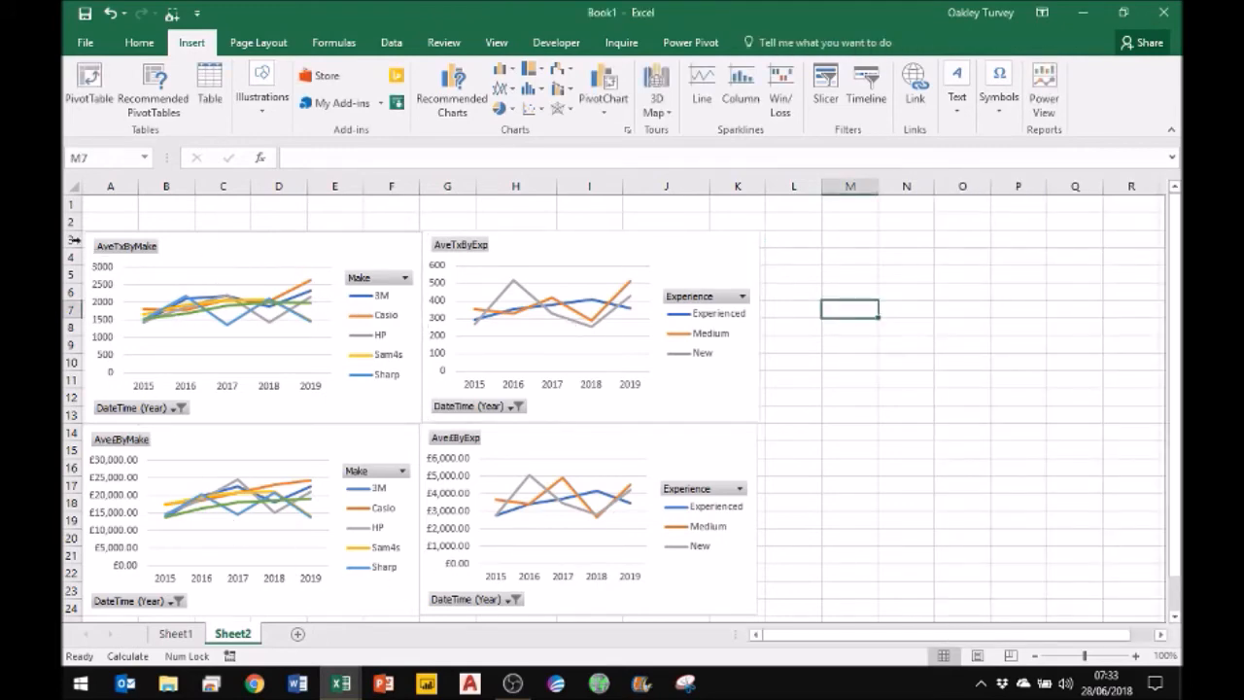
left_click_drag(69, 225, 69, 257)
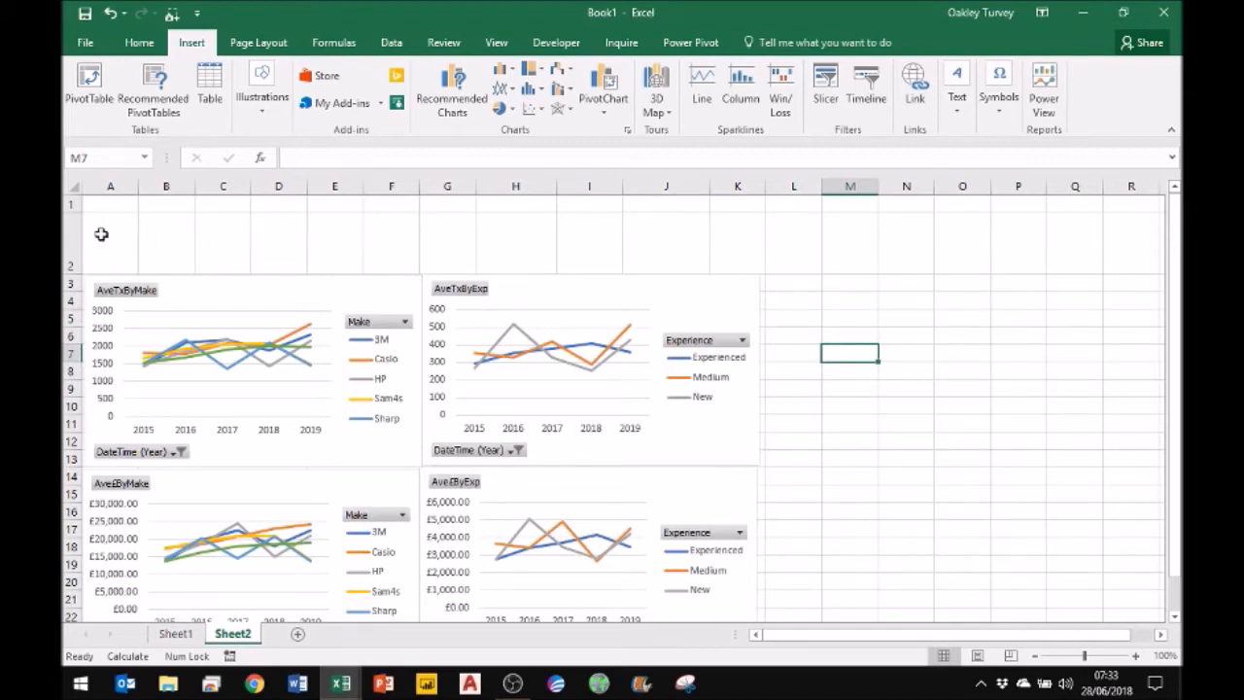
left_click(830, 437)
Examine the fields of TblCustomers in the field list of the AveTxByMake chart
left_click(384, 291)
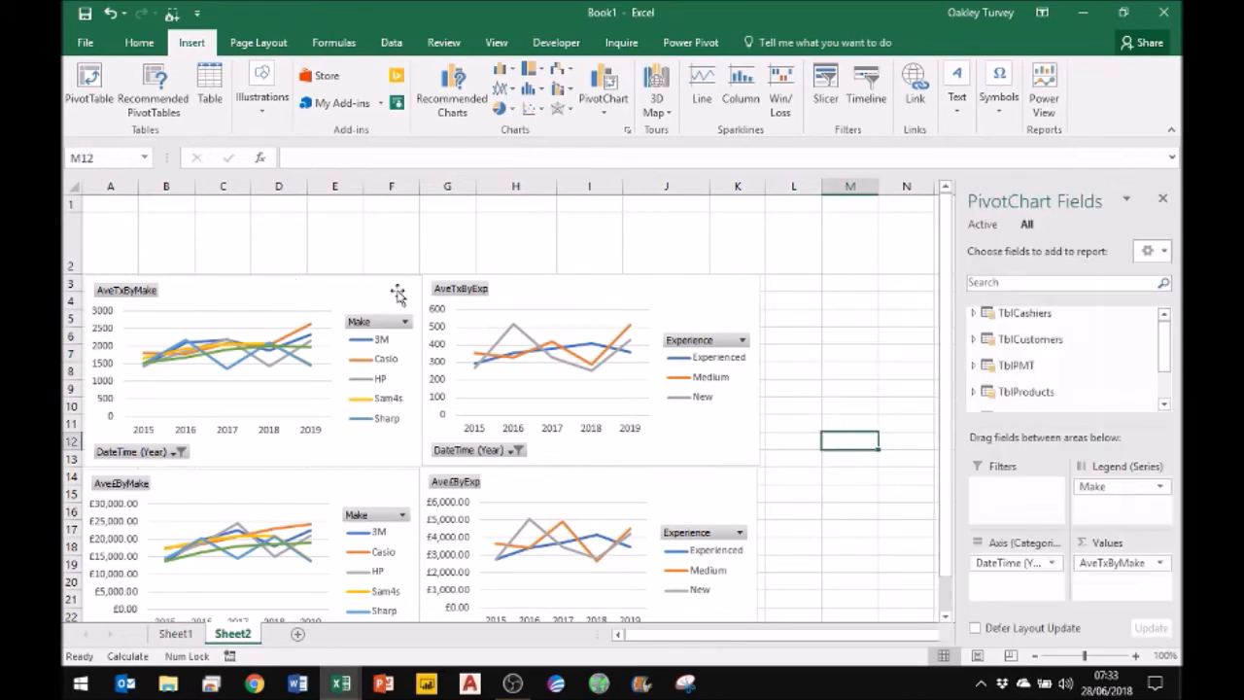
mouse_move(1170, 346)
left_mouse_down()
mouse_move(1170, 383)
mouse_move(1167, 328)
mouse_move(1169, 340)
left_mouse_up()
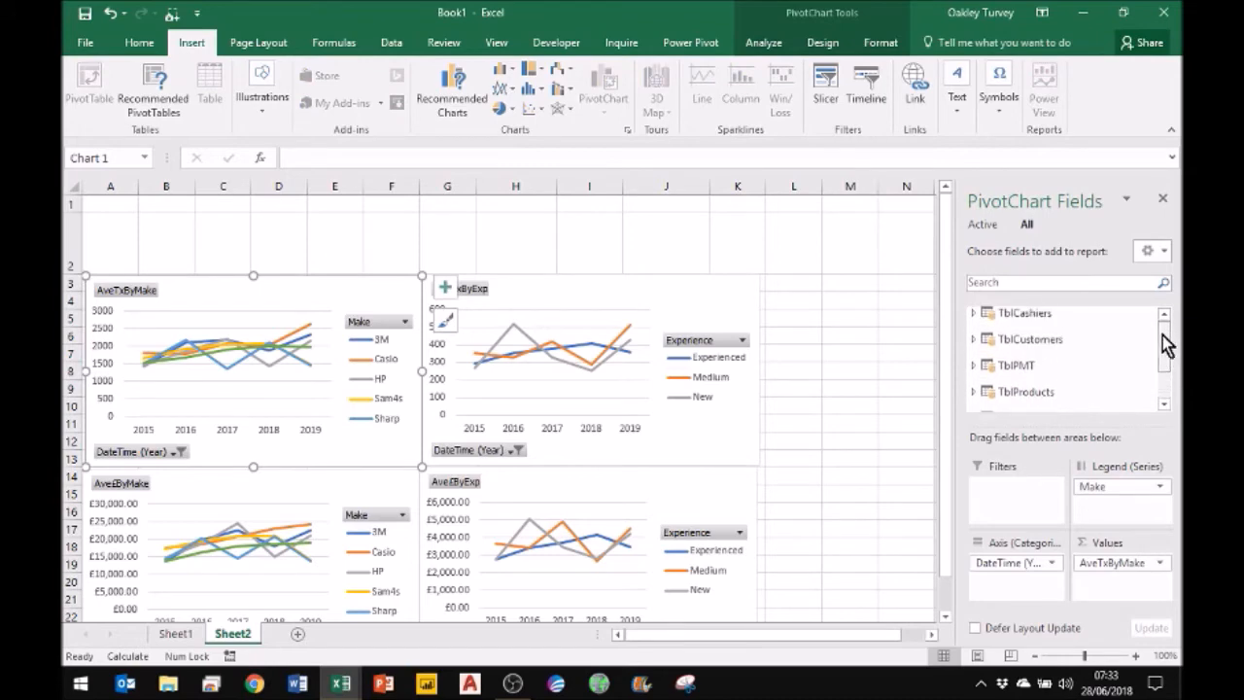
left_click(974, 339)
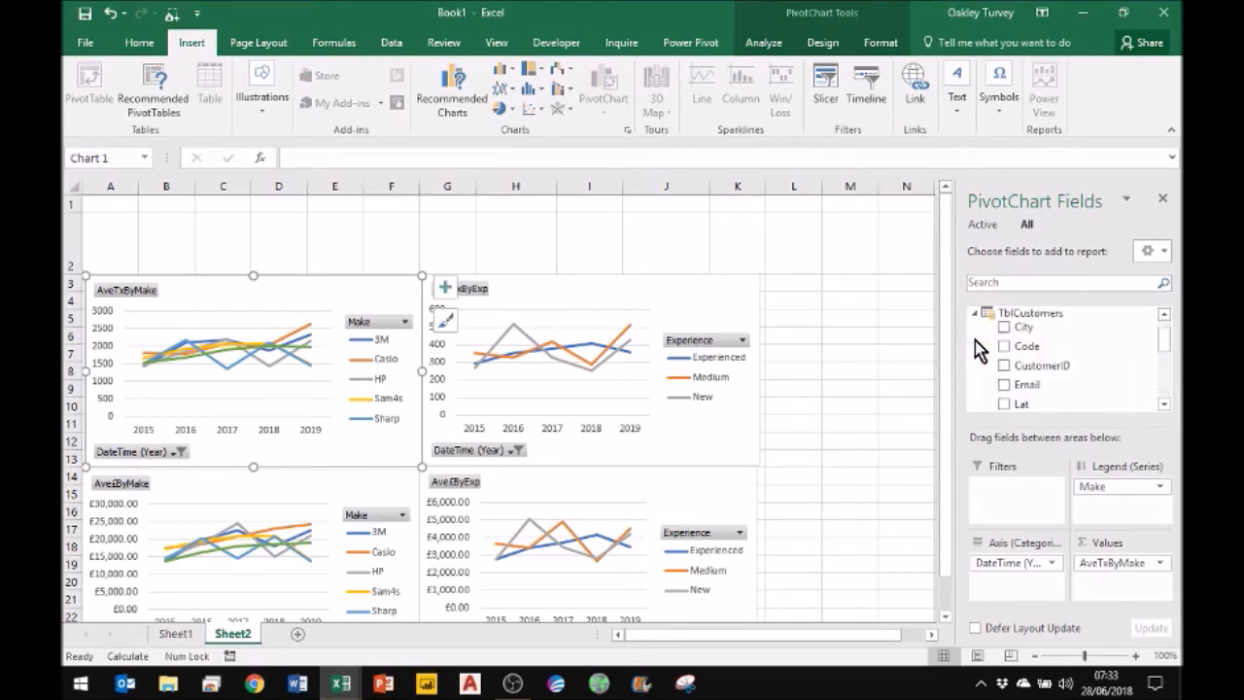
left_click(1164, 406)
left_click(1164, 405)
left_click(1164, 405)
left_click(1164, 406)
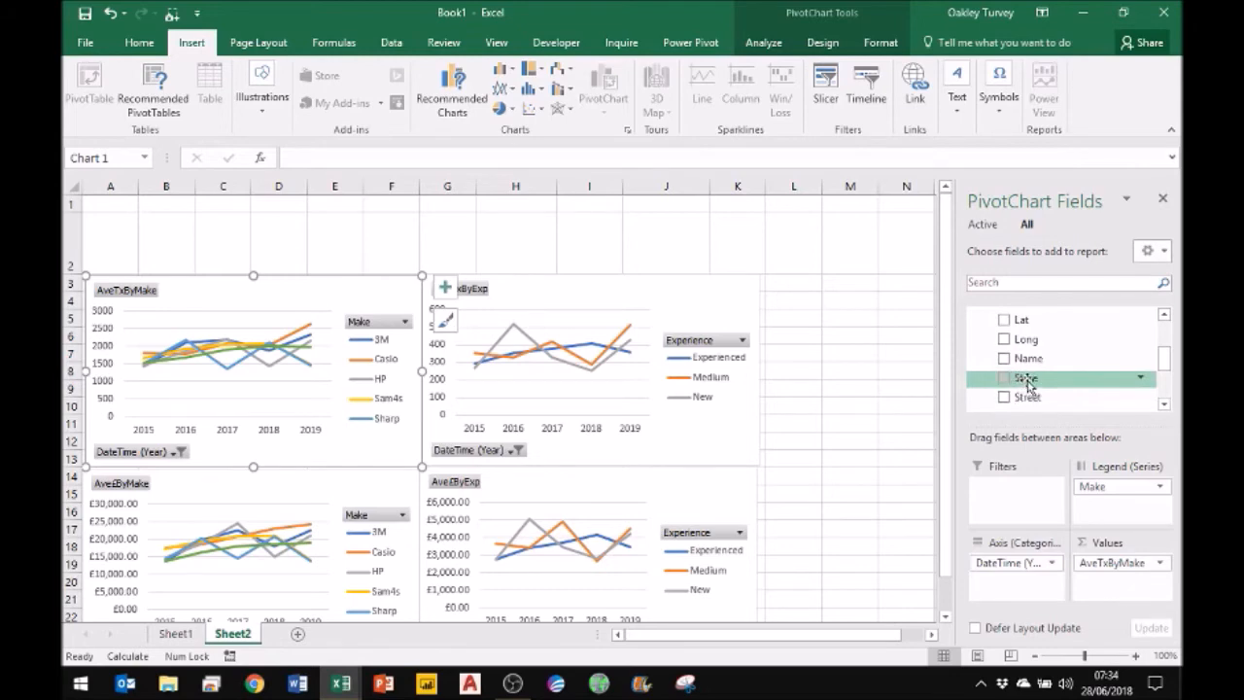
left_click_drag(1163, 361, 1163, 327)
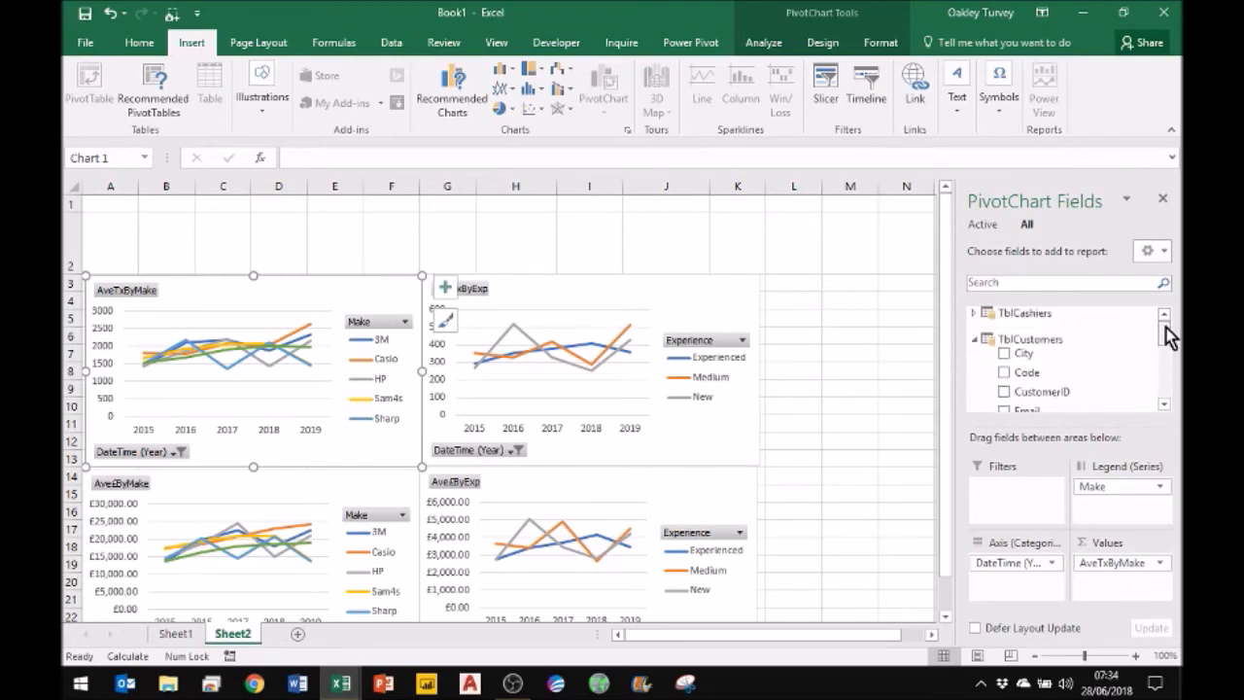
left_click(974, 339)
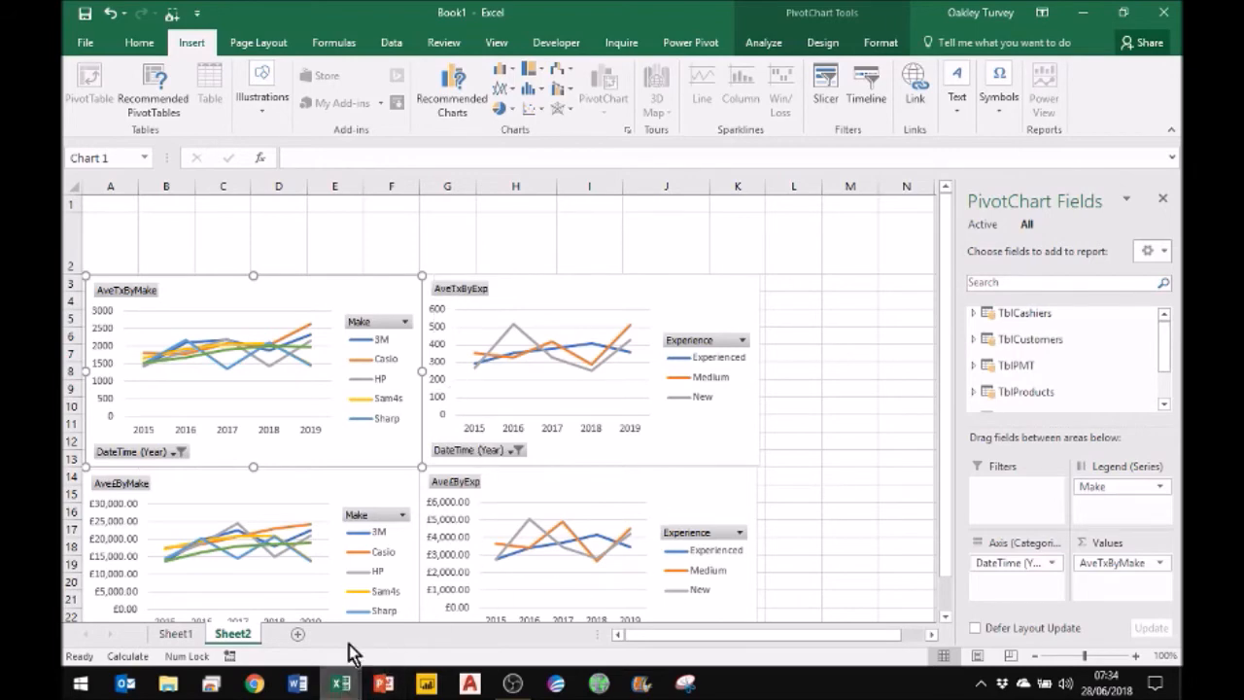
Switch to the Power Pivot window and close it to return to the Excel workbook
mouse_move(340, 683)
left_click(443, 619)
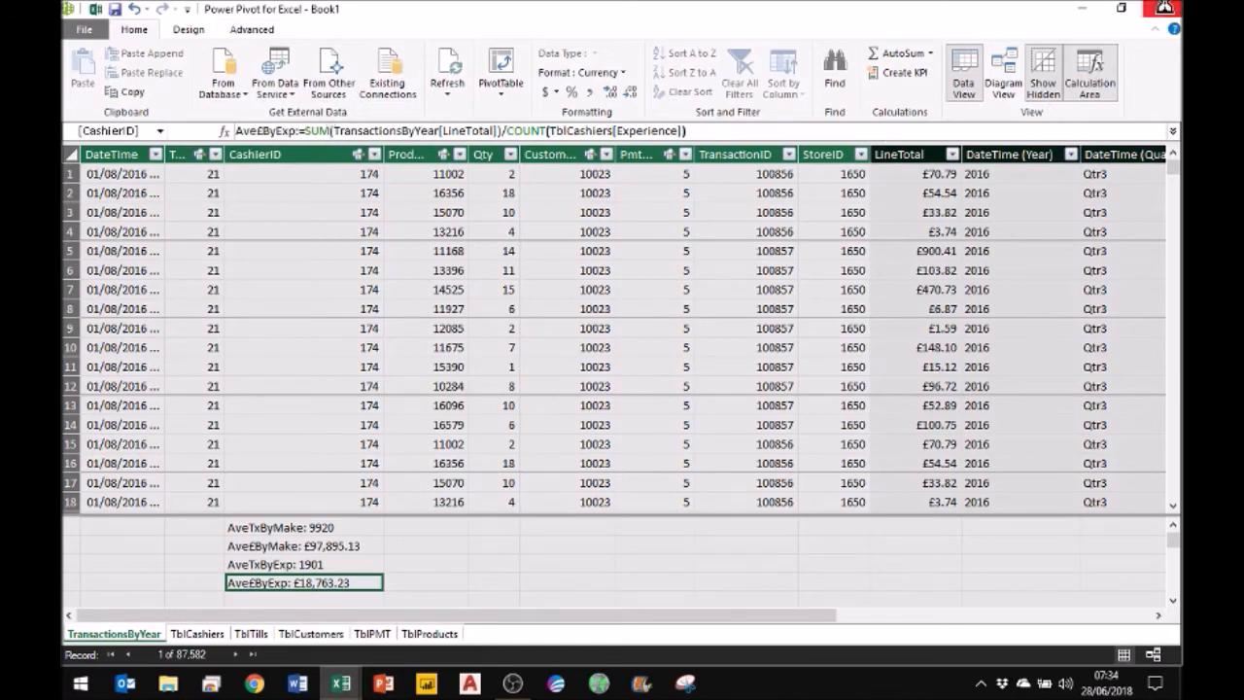
left_click(1161, 9)
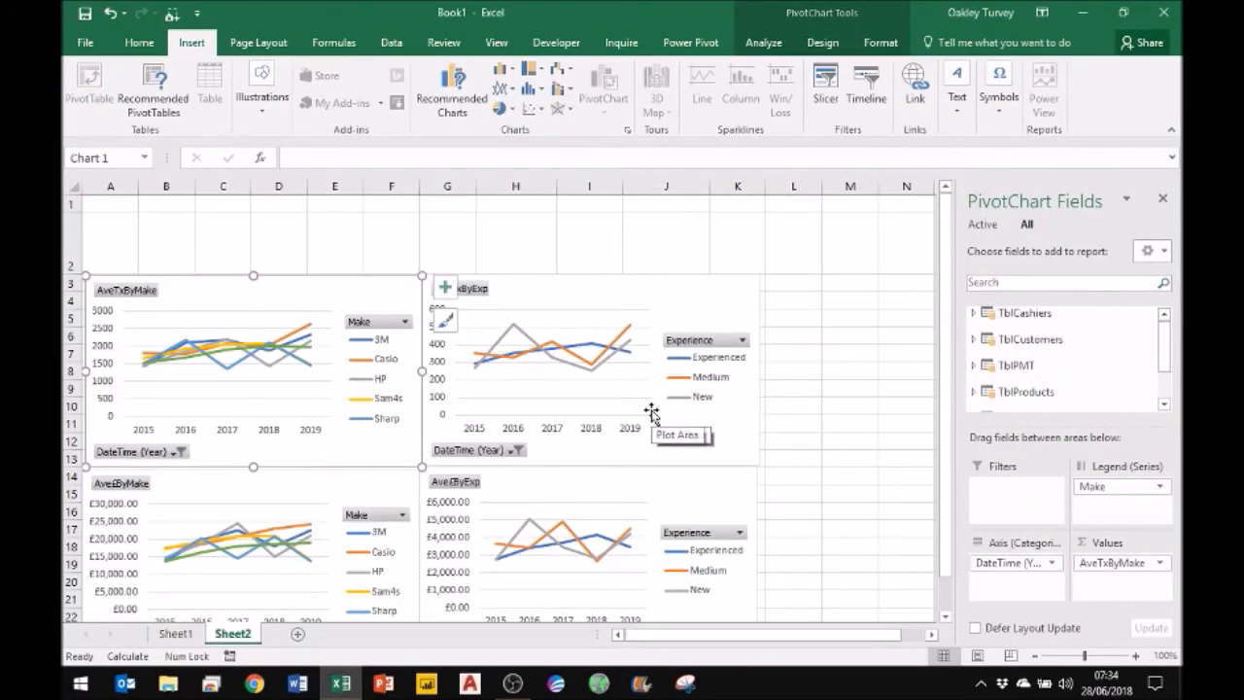
Create a new query from the Stores.csv file on the Desktop and open it for editing in the Query Editor
left_click(391, 42)
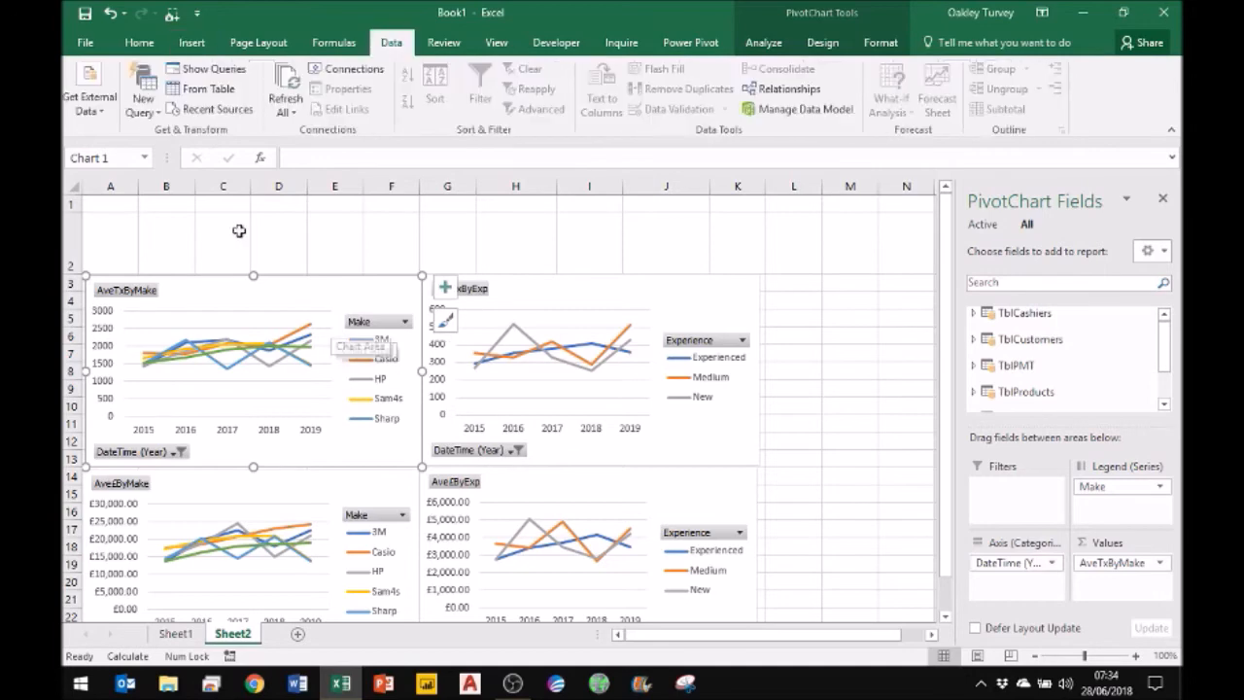
left_click(141, 117)
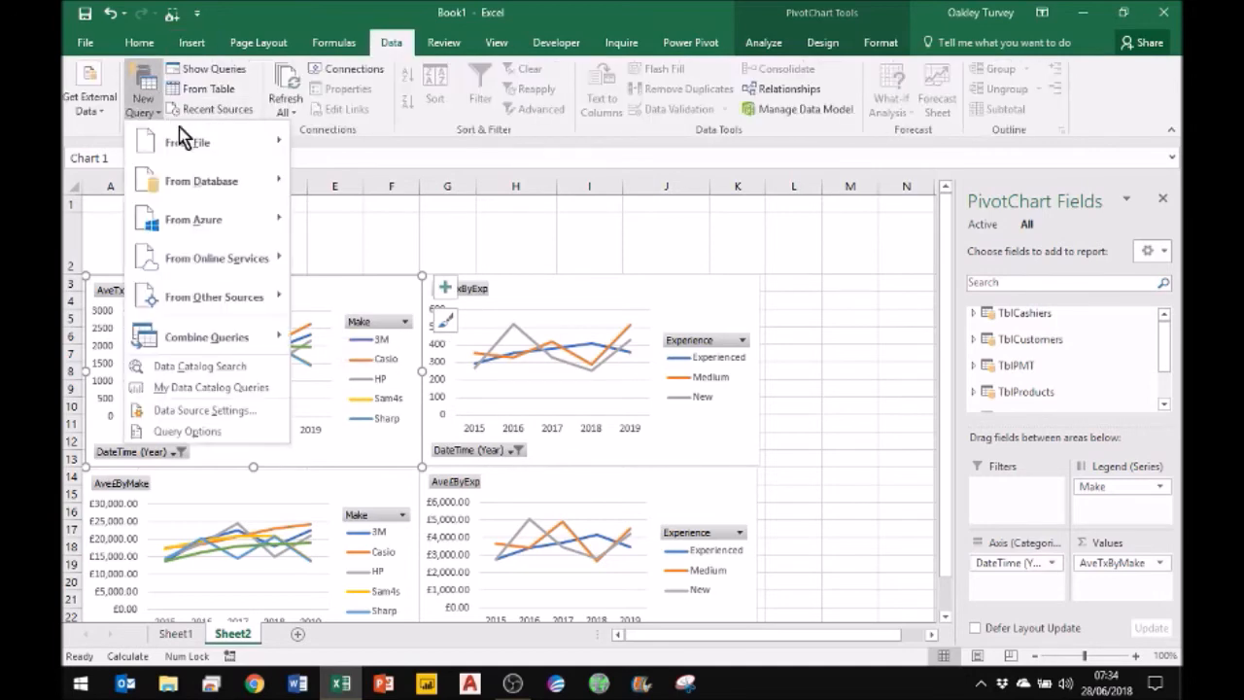
mouse_move(181, 140)
left_click(366, 187)
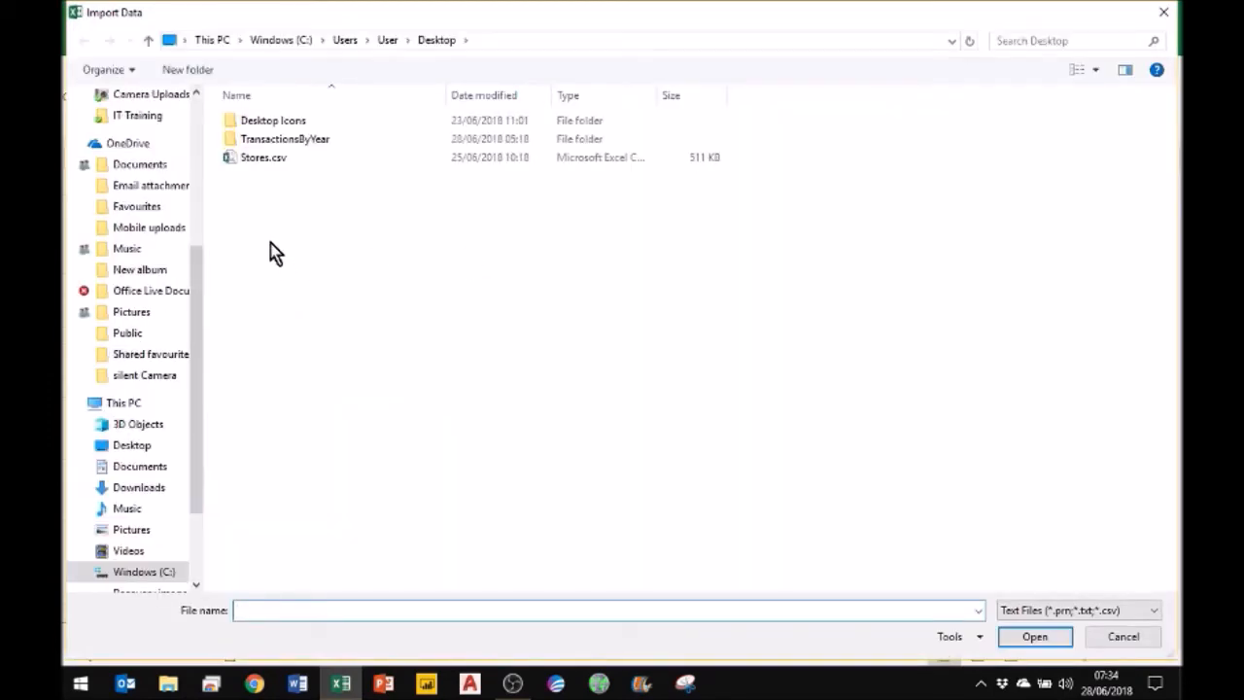
left_click(263, 167)
double_click(263, 161)
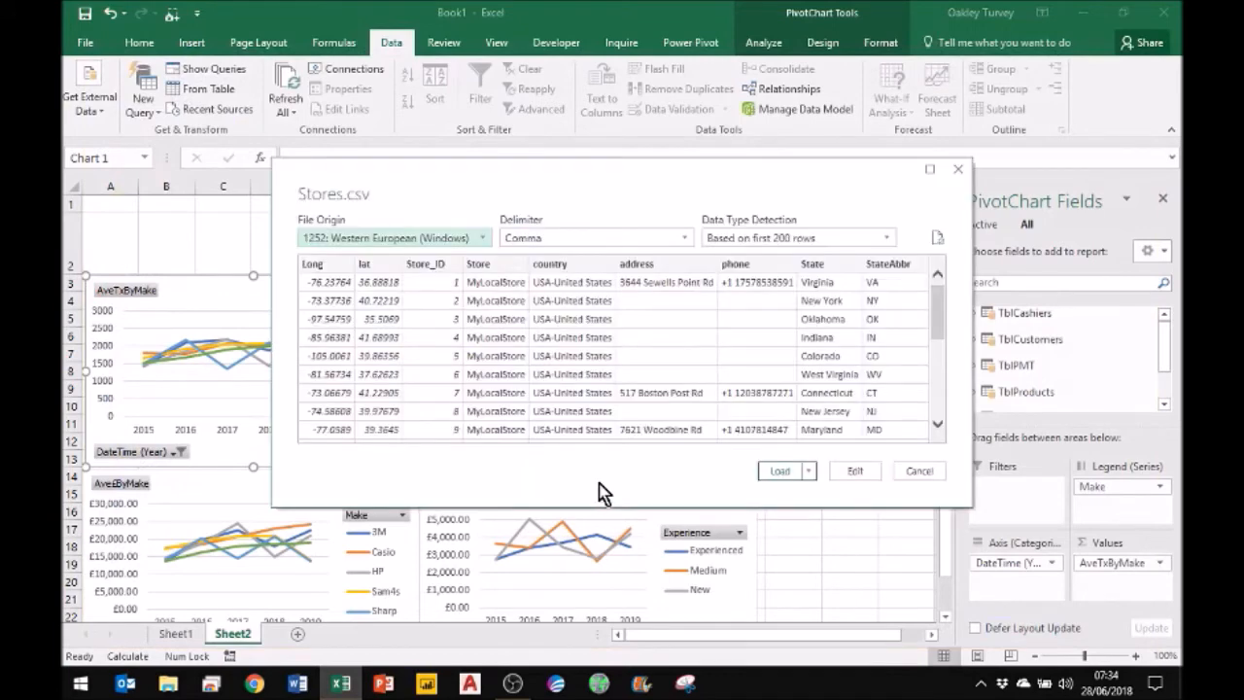
left_click(855, 473)
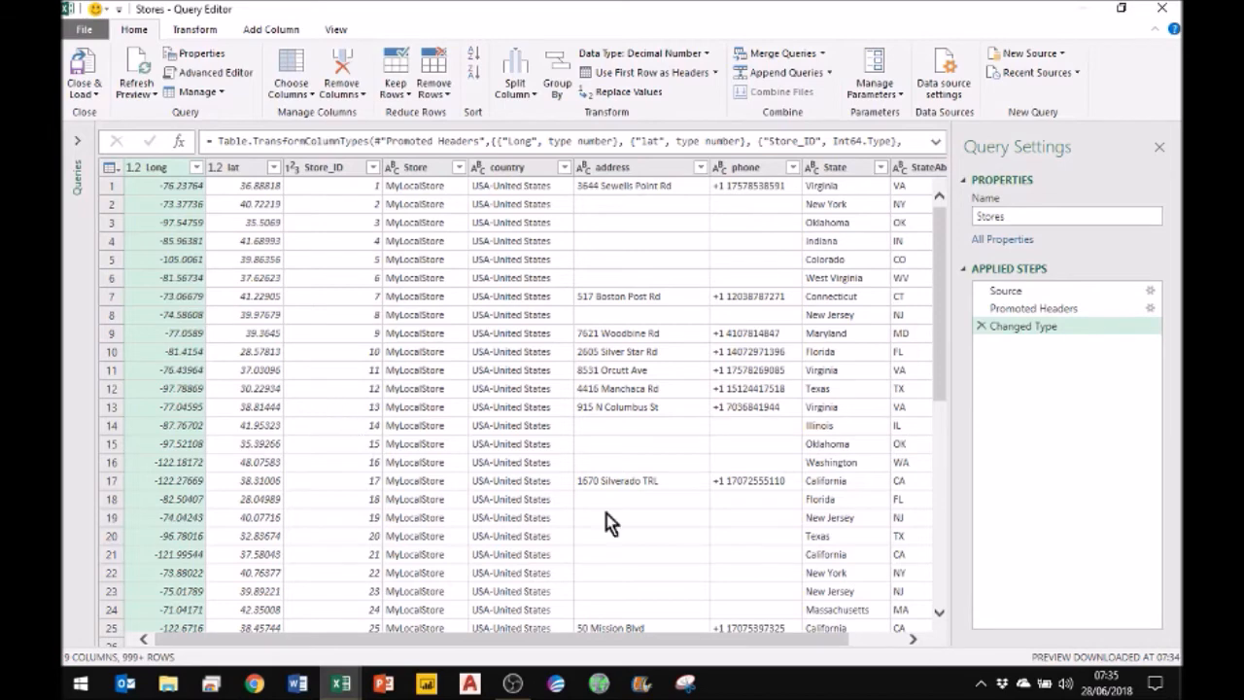
Load the Stores query as a connection only, add it to the Data Model and close the Workbook Queries pane
left_click(84, 93)
left_click(120, 136)
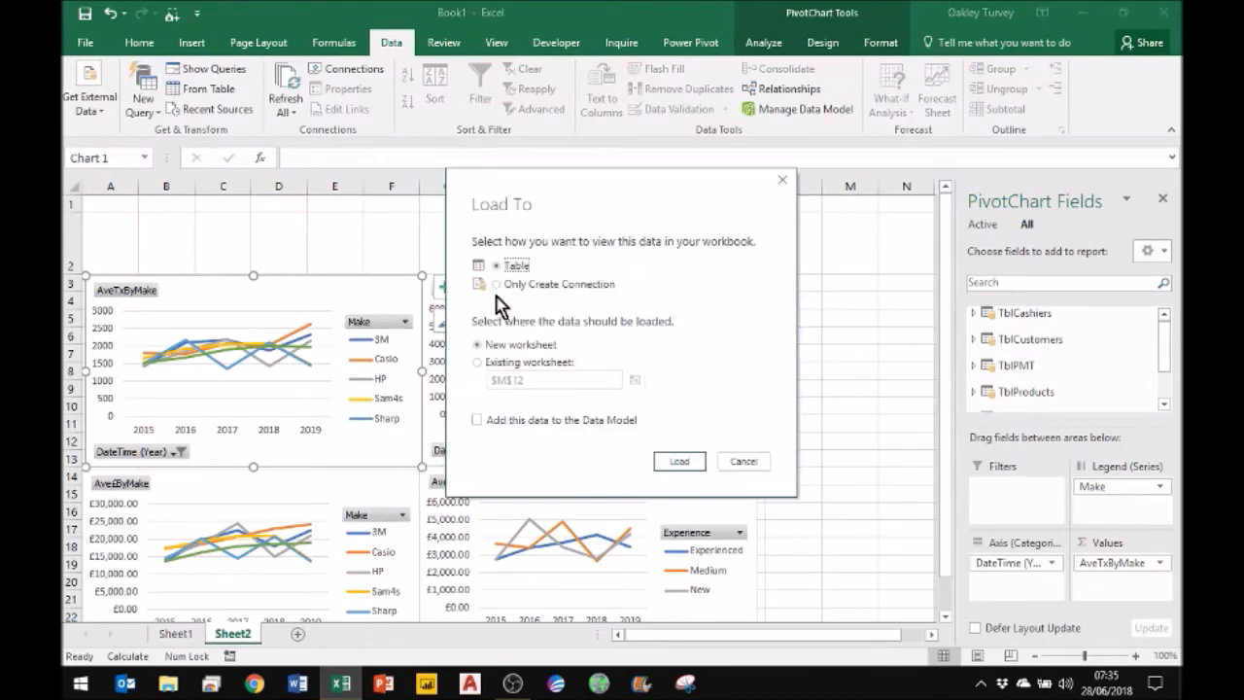
left_click(484, 420)
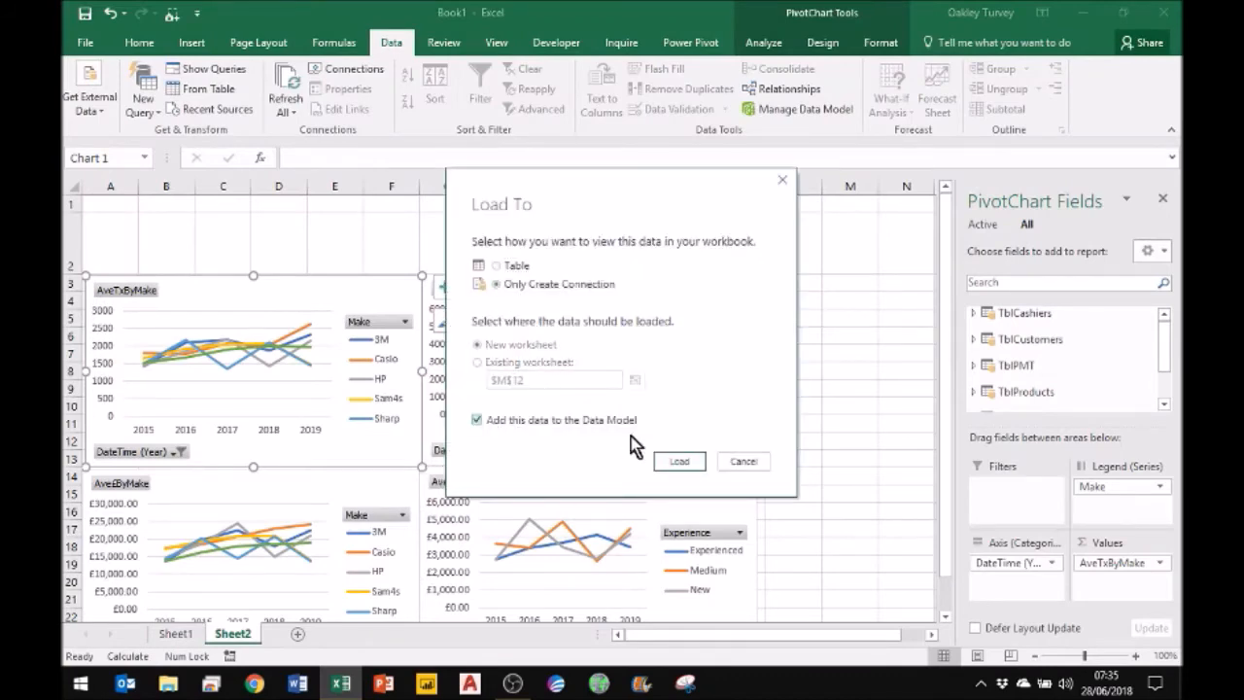
left_click(678, 461)
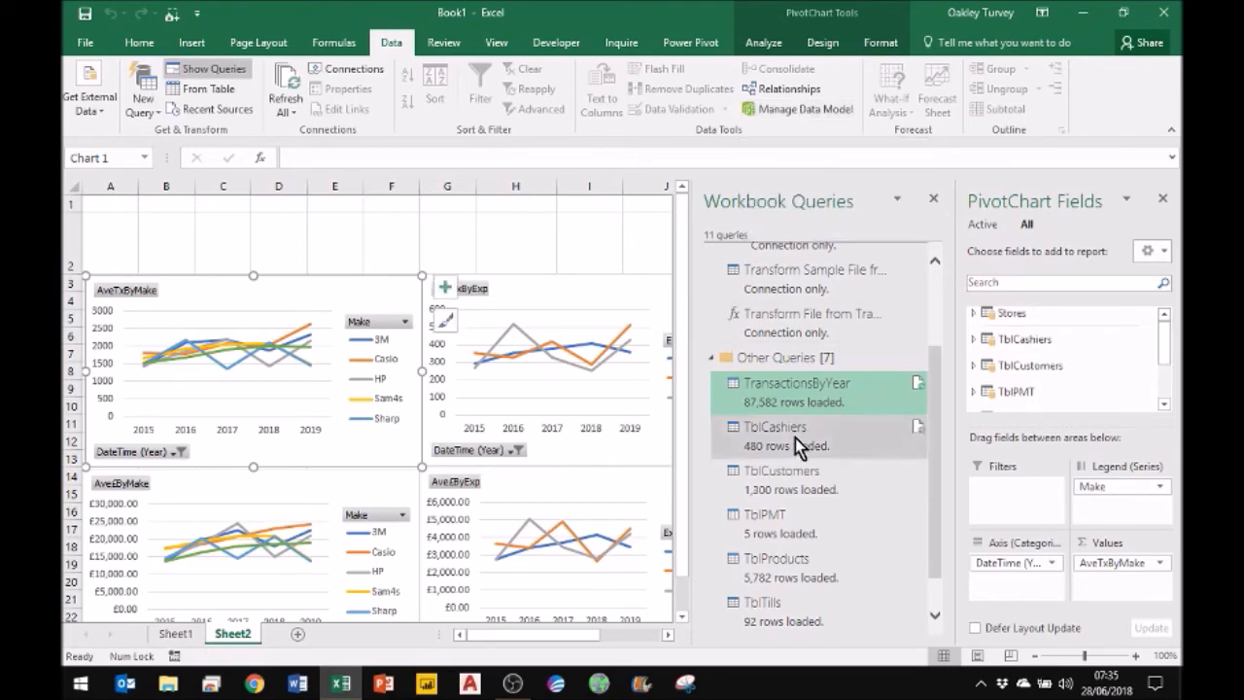
left_click(933, 198)
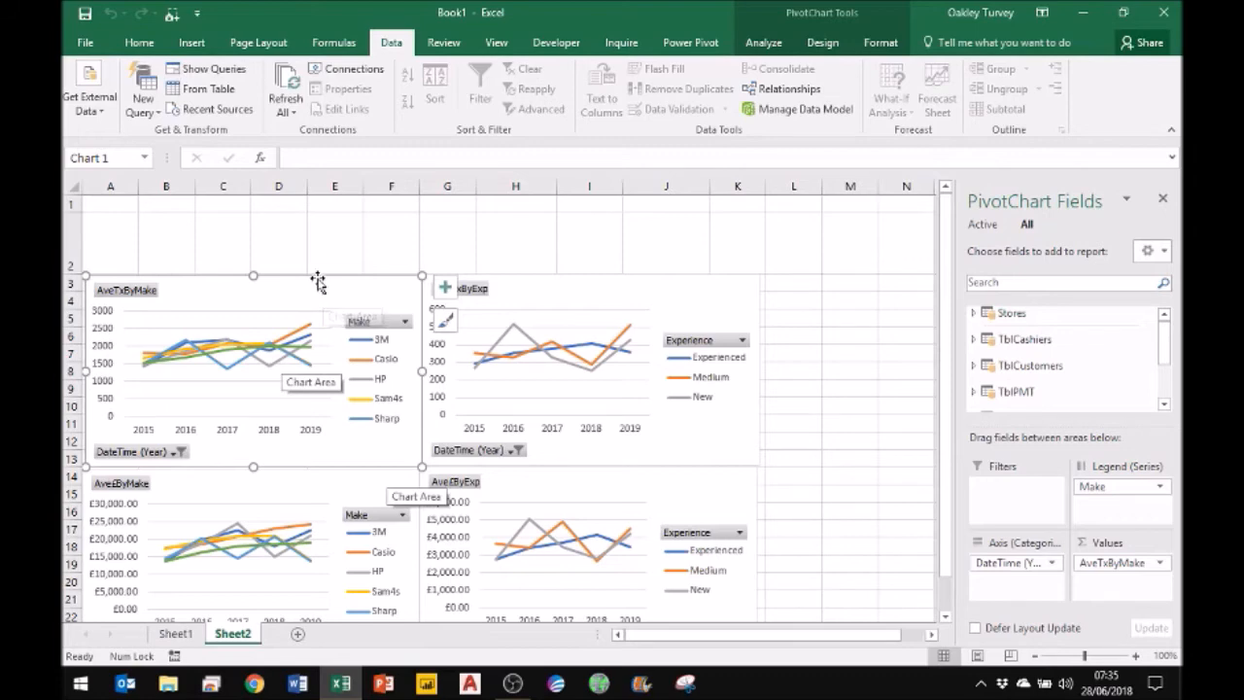
Try a slicer on the Store field of the Stores table for the AveTxByMake chart and delete it
left_click(763, 41)
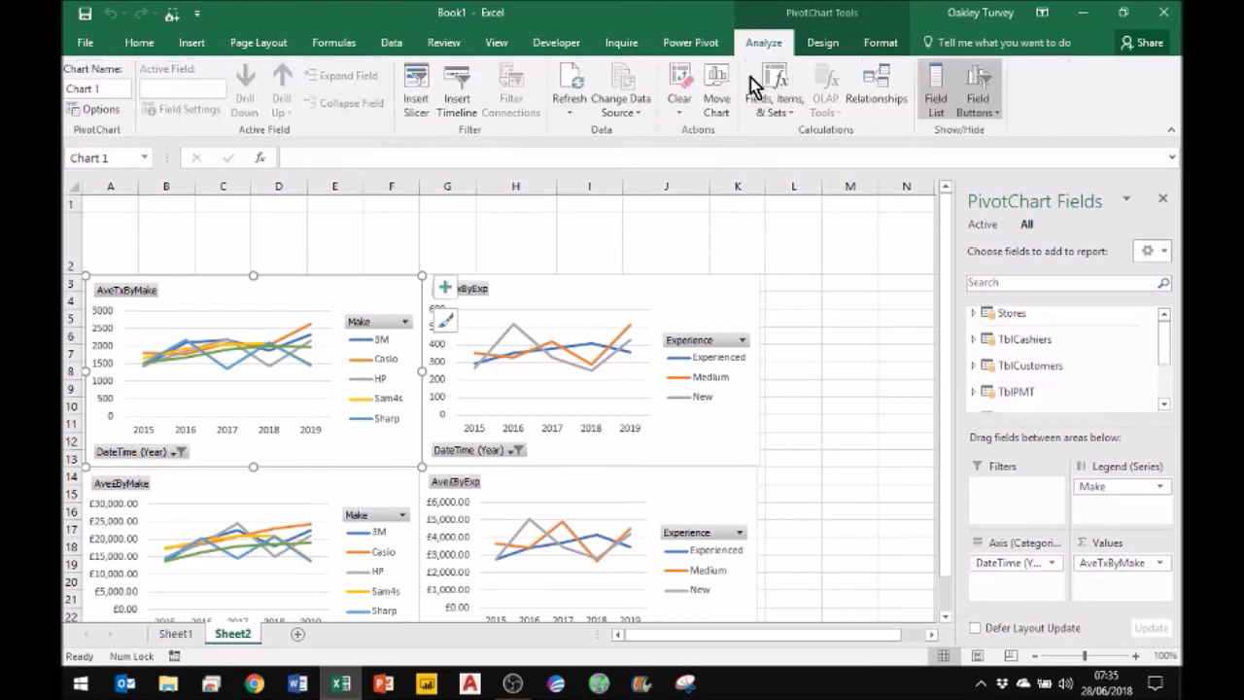
left_click(418, 97)
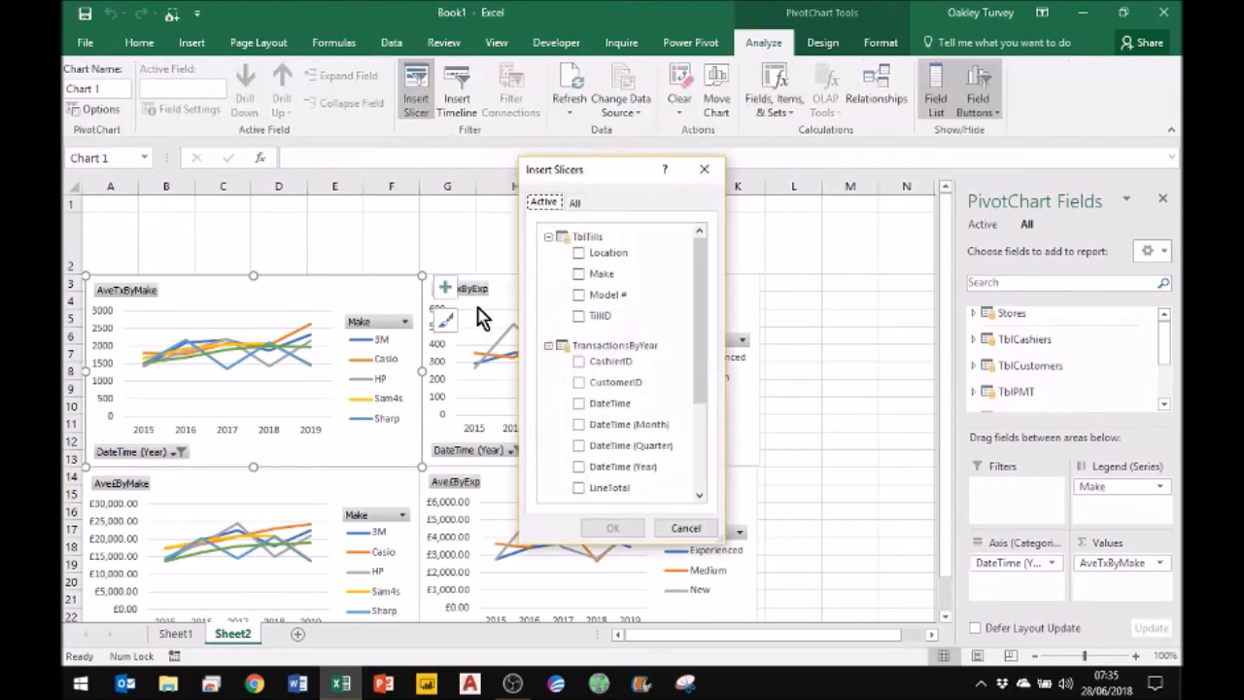
left_click_drag(701, 277, 667, 200)
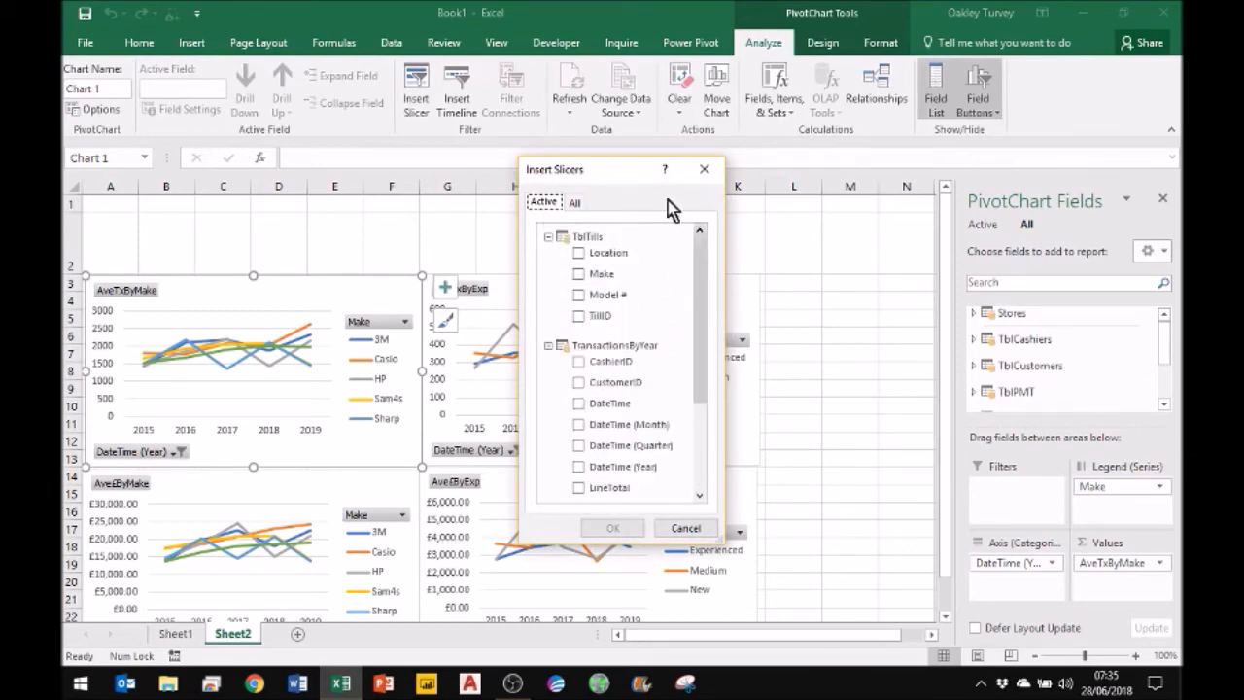
left_click(576, 204)
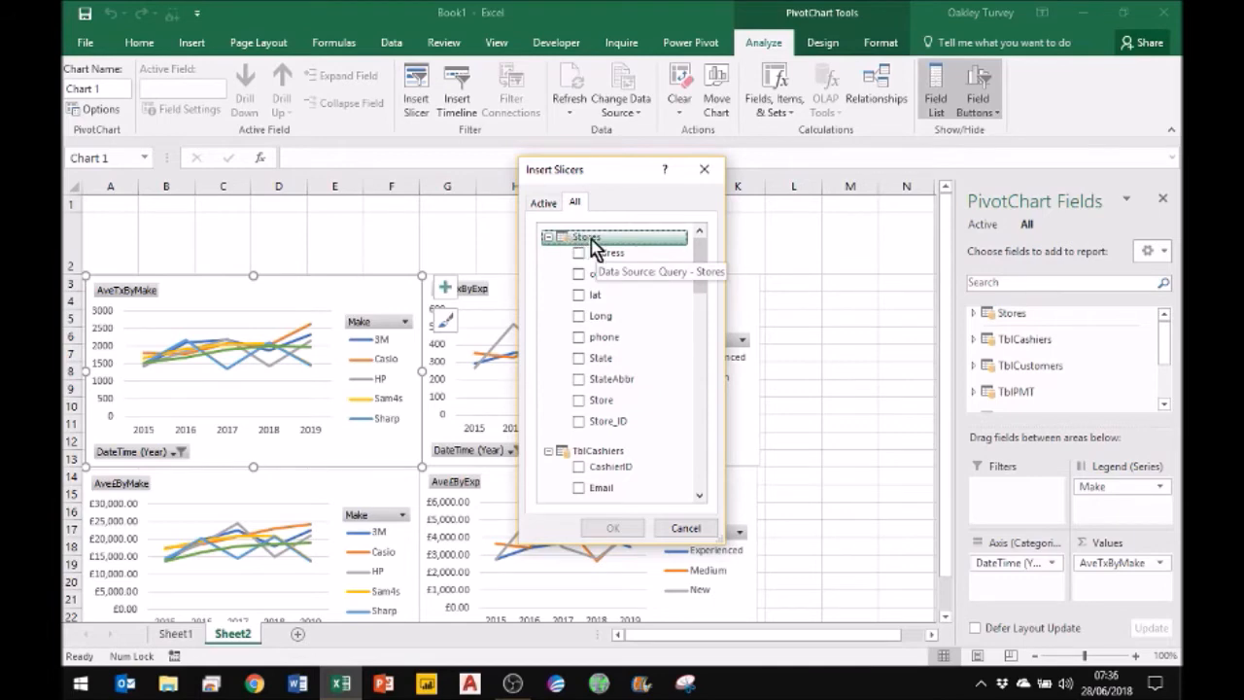
left_click(599, 408)
left_click(580, 402)
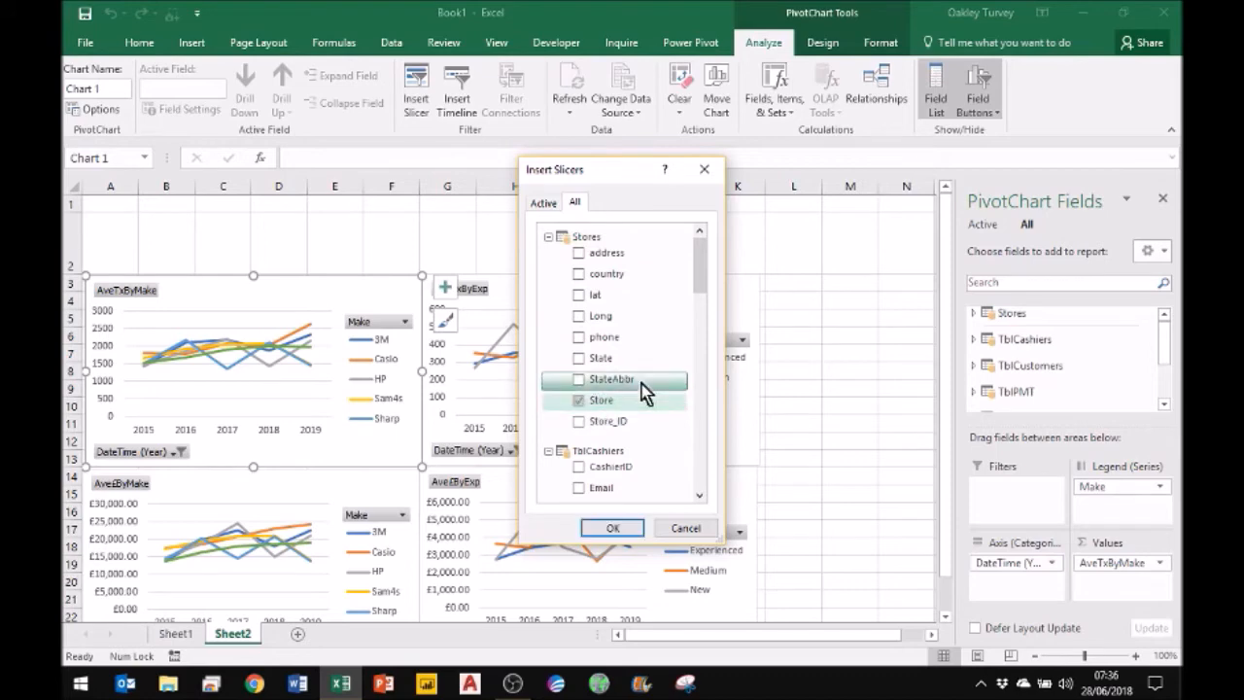
left_click(612, 528)
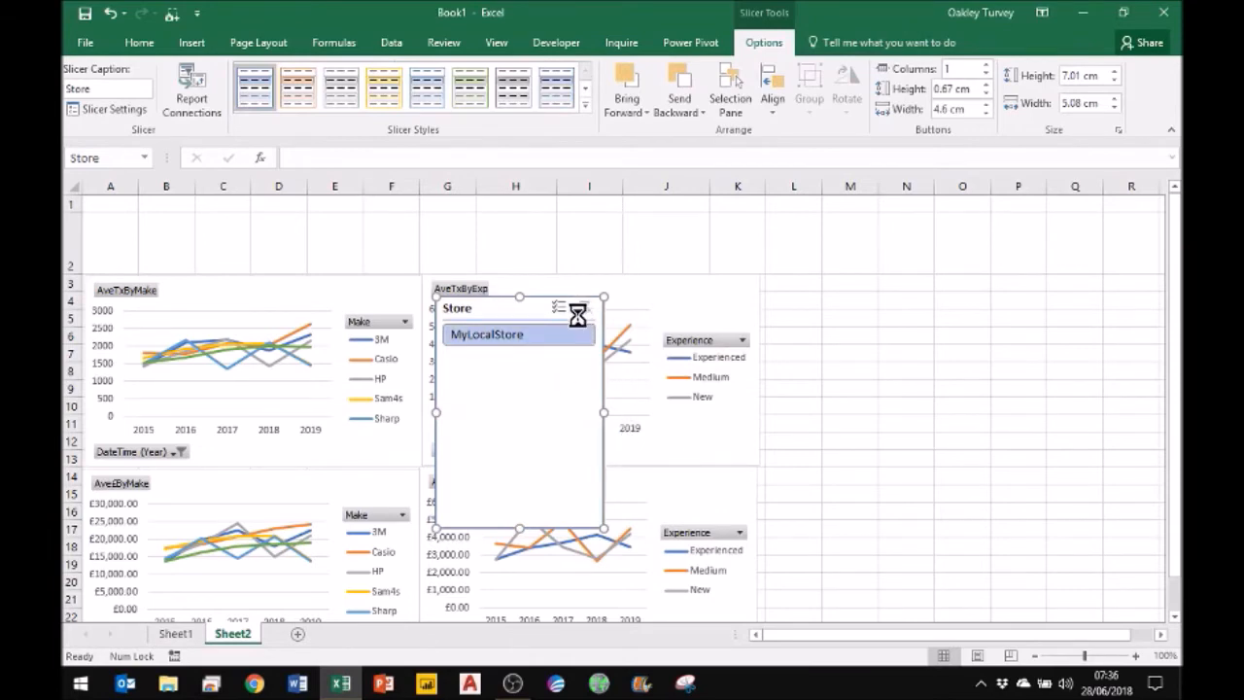
key("Delete")
Insert a StateAbbr slicer from the Stores table for the AveTxByMake chart and widen it across the charts to about 27.3 cm
left_click(324, 283)
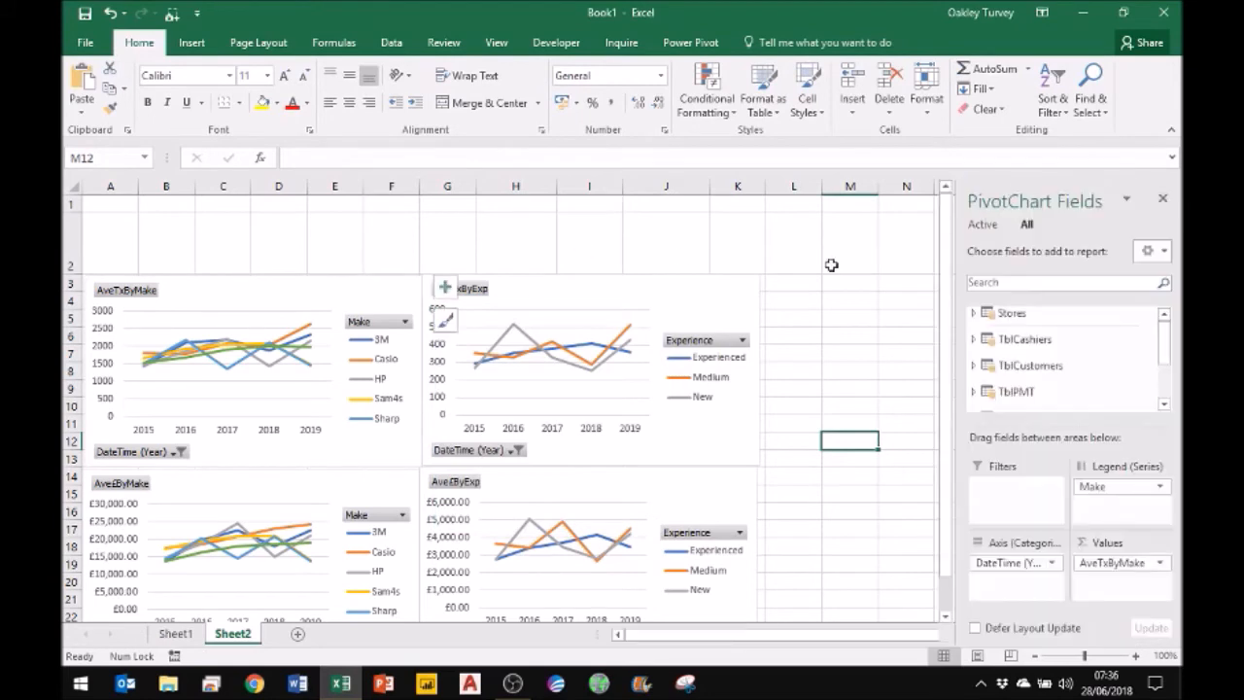
left_click(763, 43)
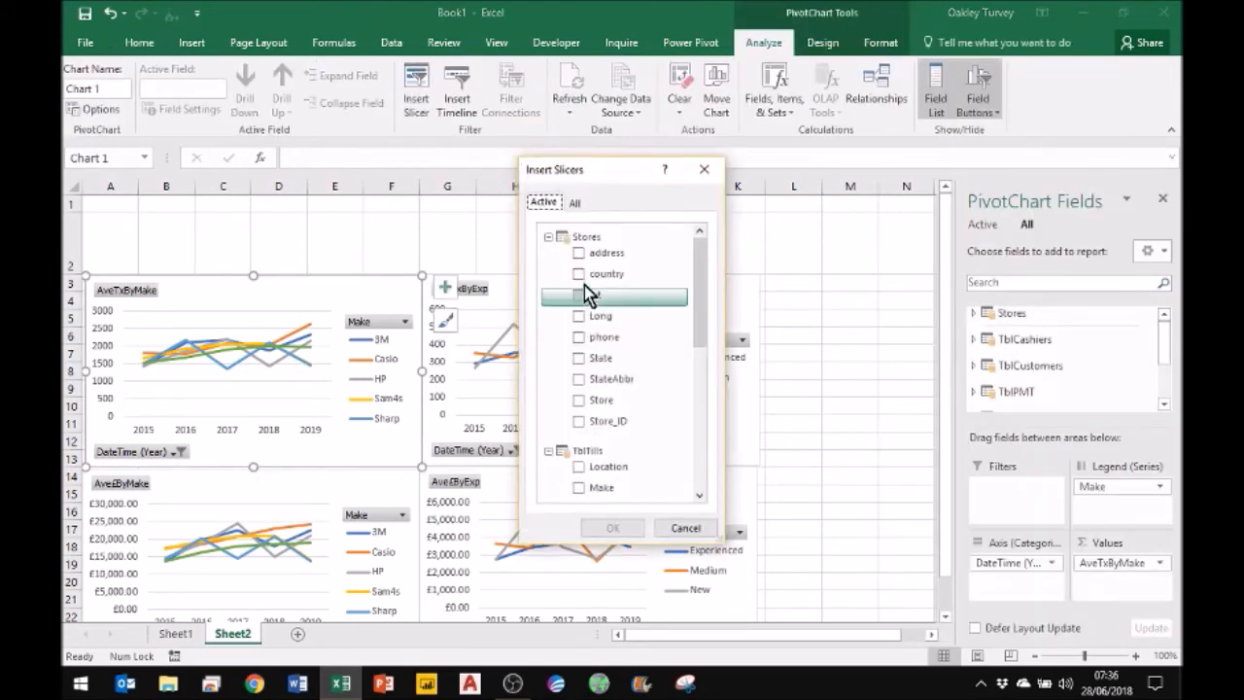
left_click(599, 383)
left_click(612, 528)
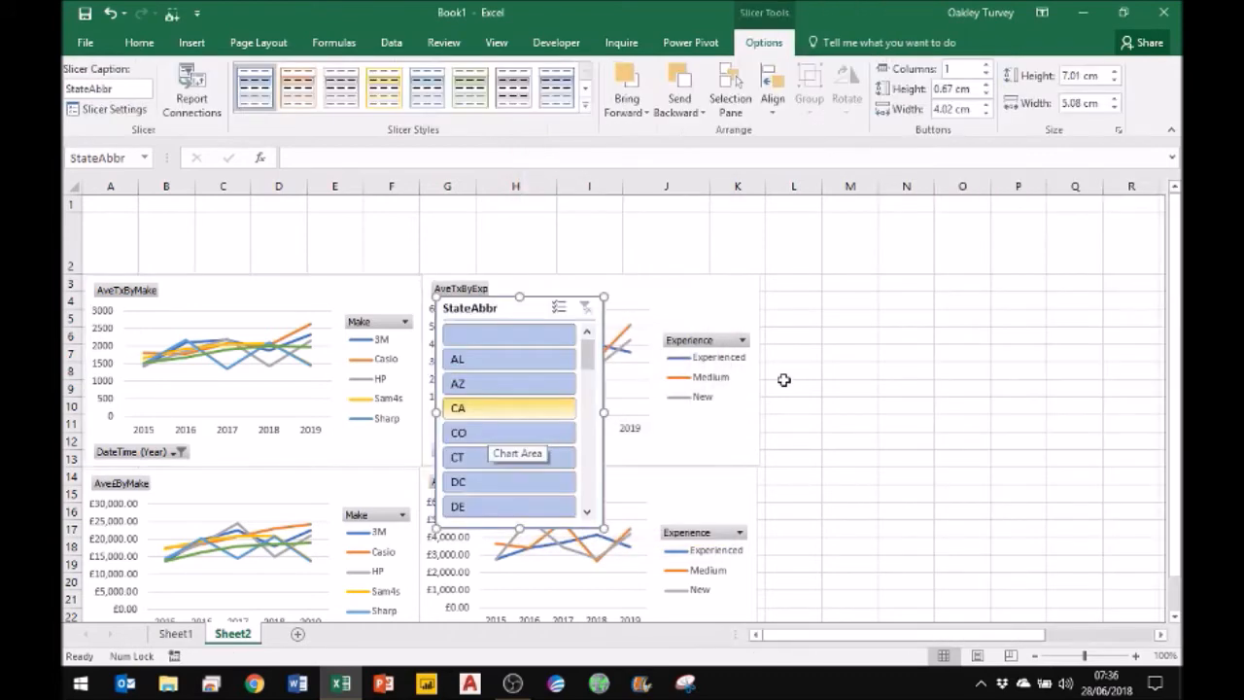
left_click_drag(604, 411, 988, 412)
left_click_drag(438, 411, 73, 399)
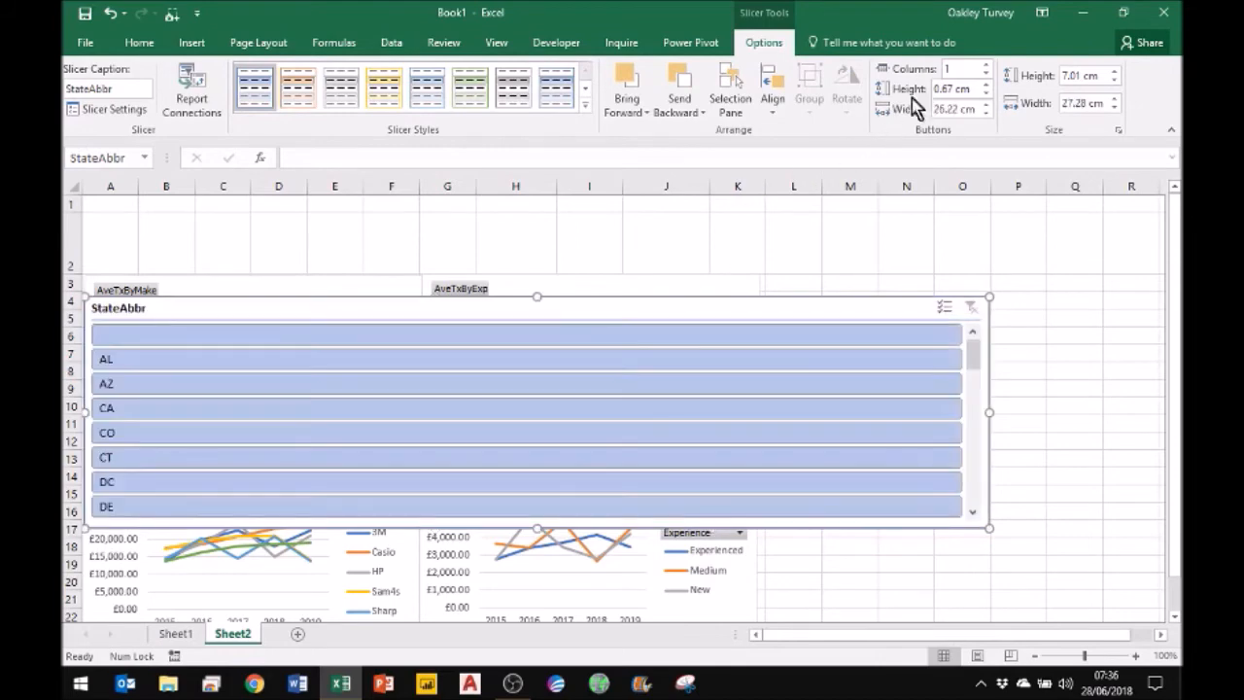
Arrange the StateAbbr slicer buttons in 23 columns and shrink the slicer to about 2.7 cm high
left_click_drag(959, 69, 940, 70)
type("23")
key("Return")
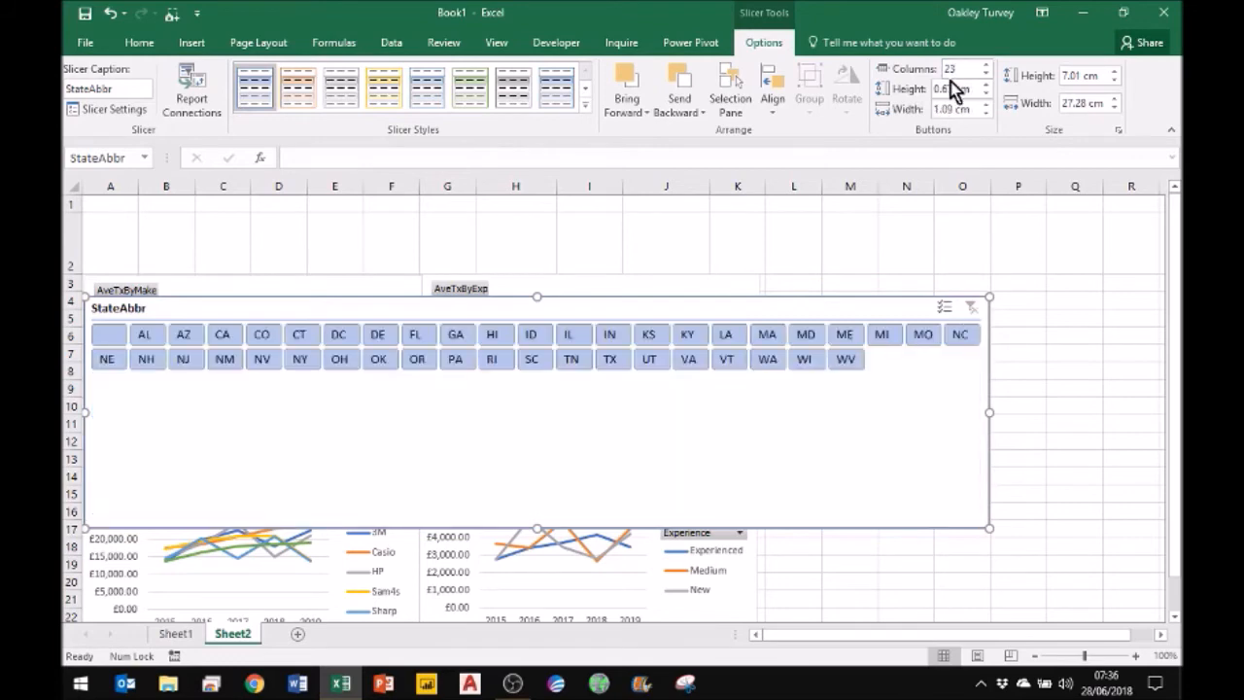
left_click_drag(535, 525, 521, 389)
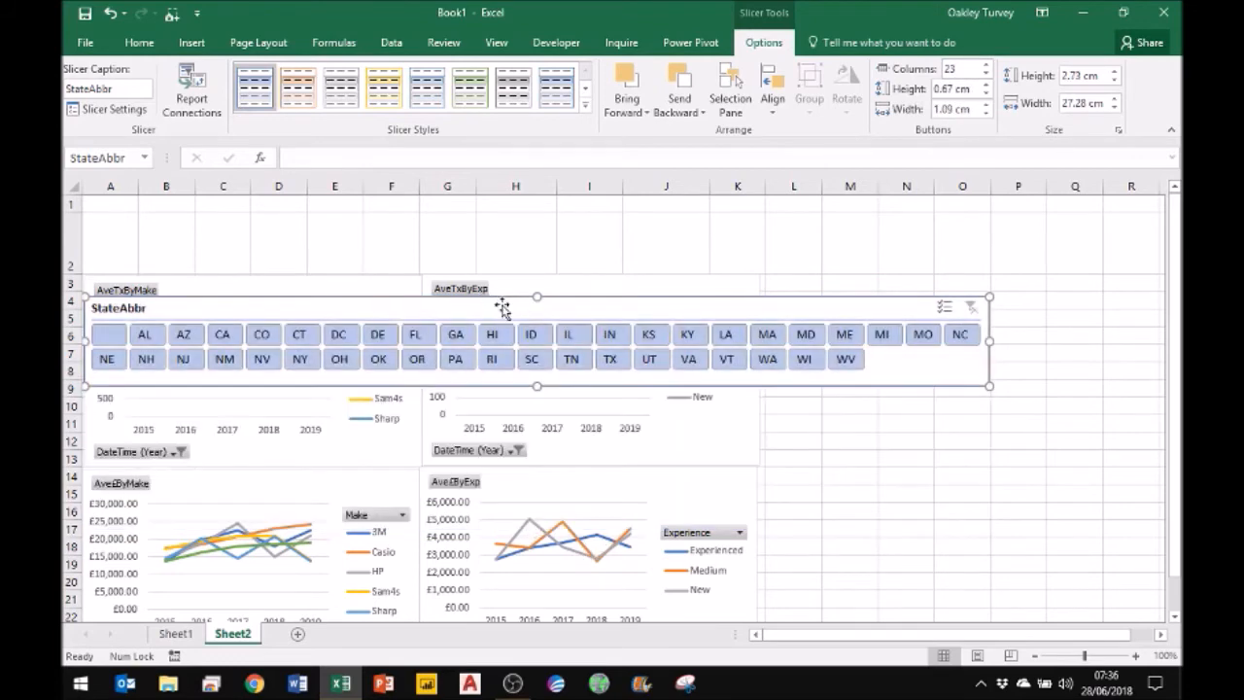
Move the StateAbbr slicer above the charts, aligned to the sheet's upper-left corner, and make row 2 slightly taller to clear the charts
left_click_drag(508, 280, 495, 187)
left_click_drag(541, 308, 546, 195)
left_click_drag(131, 299, 127, 198)
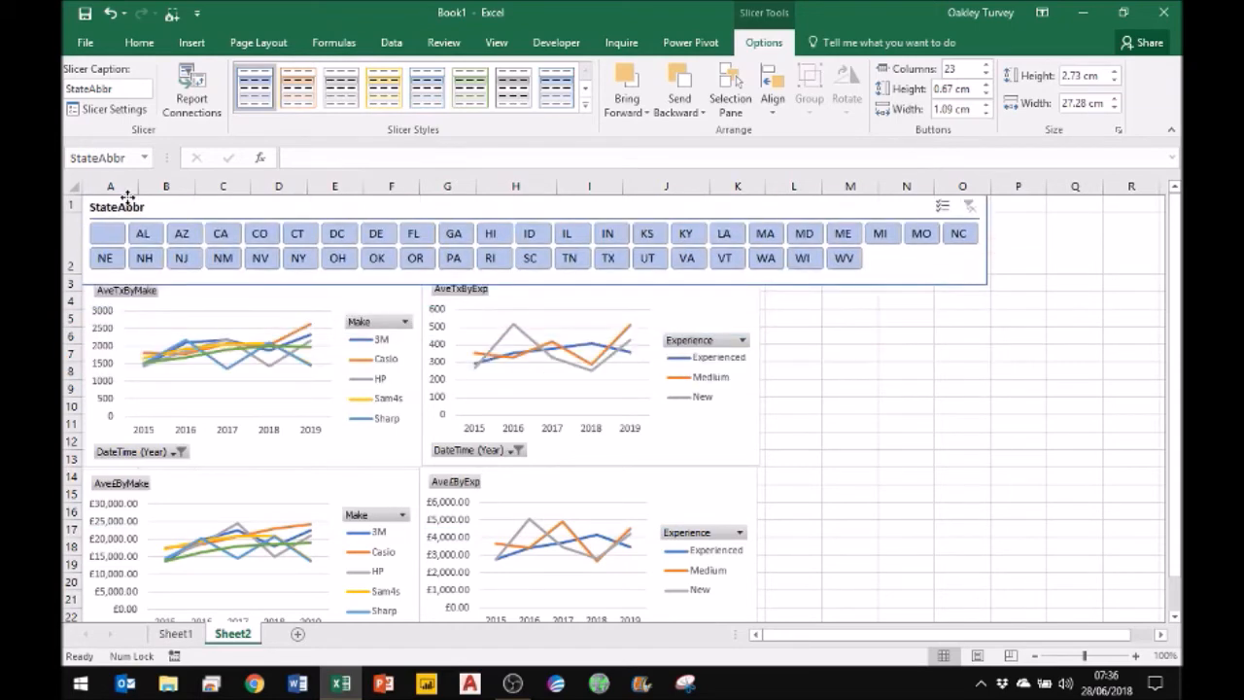
key("alt")
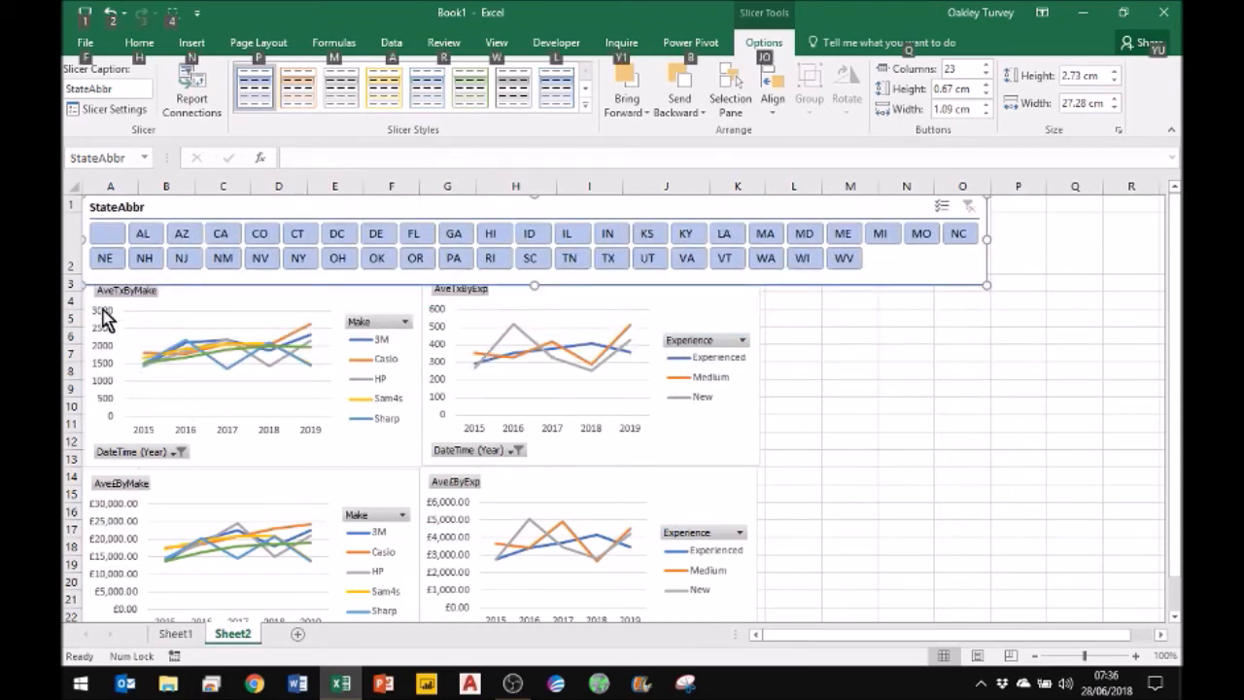
left_click_drag(72, 273, 72, 285)
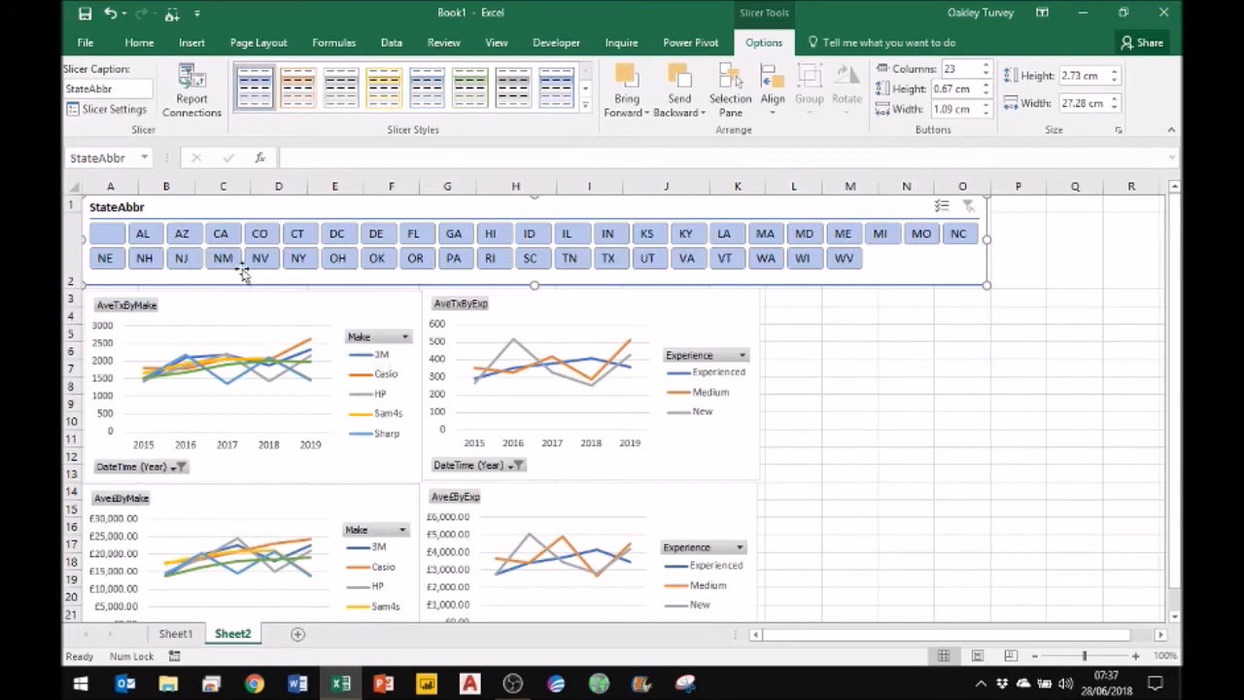
Connect the StateAbbr slicer to Chart 2, Chart 3 and Chart 4 as well, and filter it to NY
left_click(222, 234)
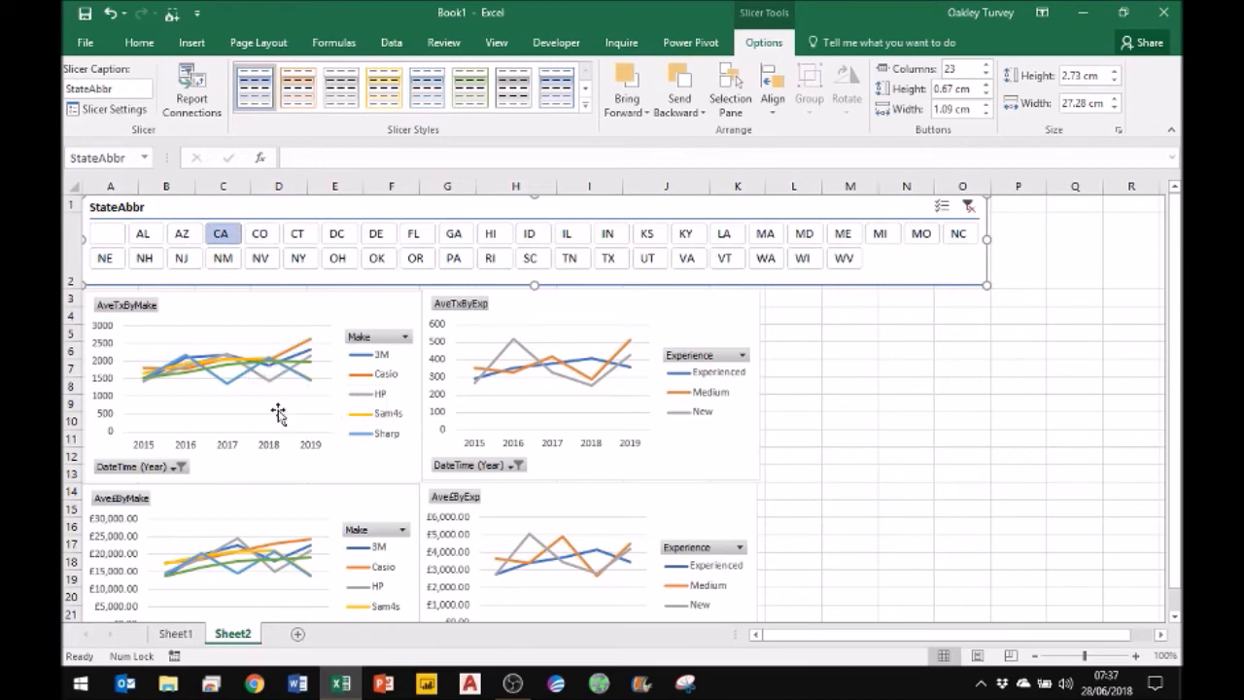
left_click(191, 97)
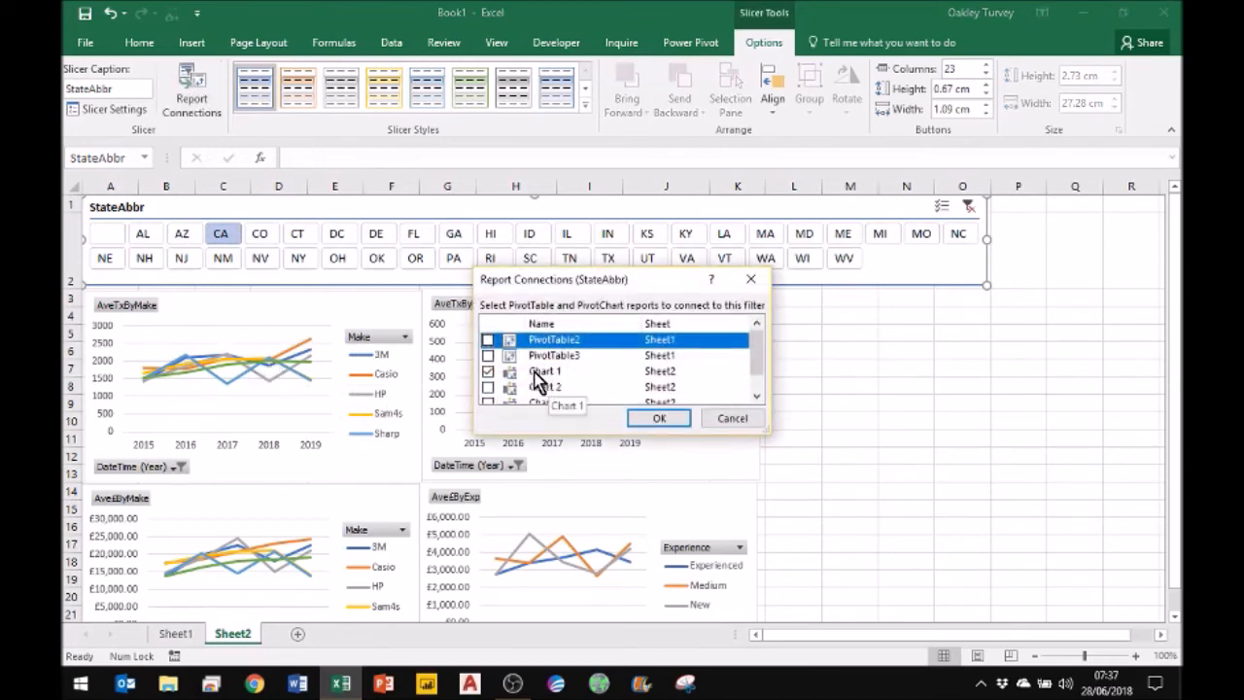
left_click(491, 389)
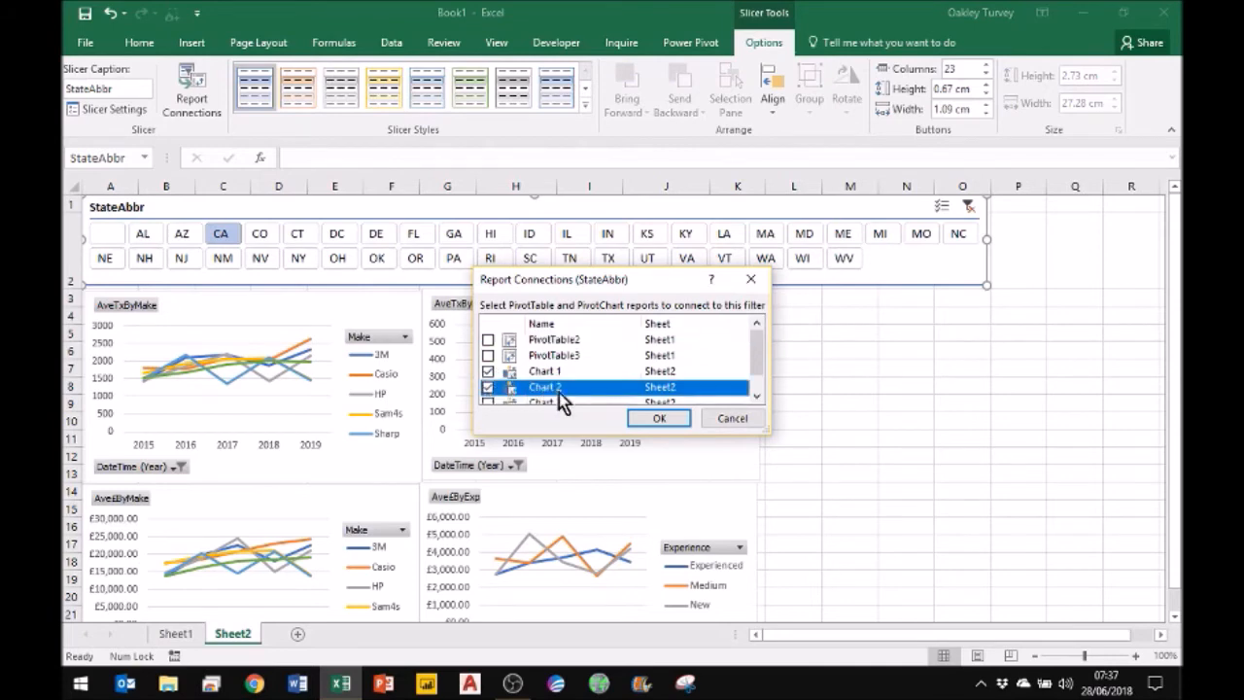
left_click(755, 397)
left_click(755, 396)
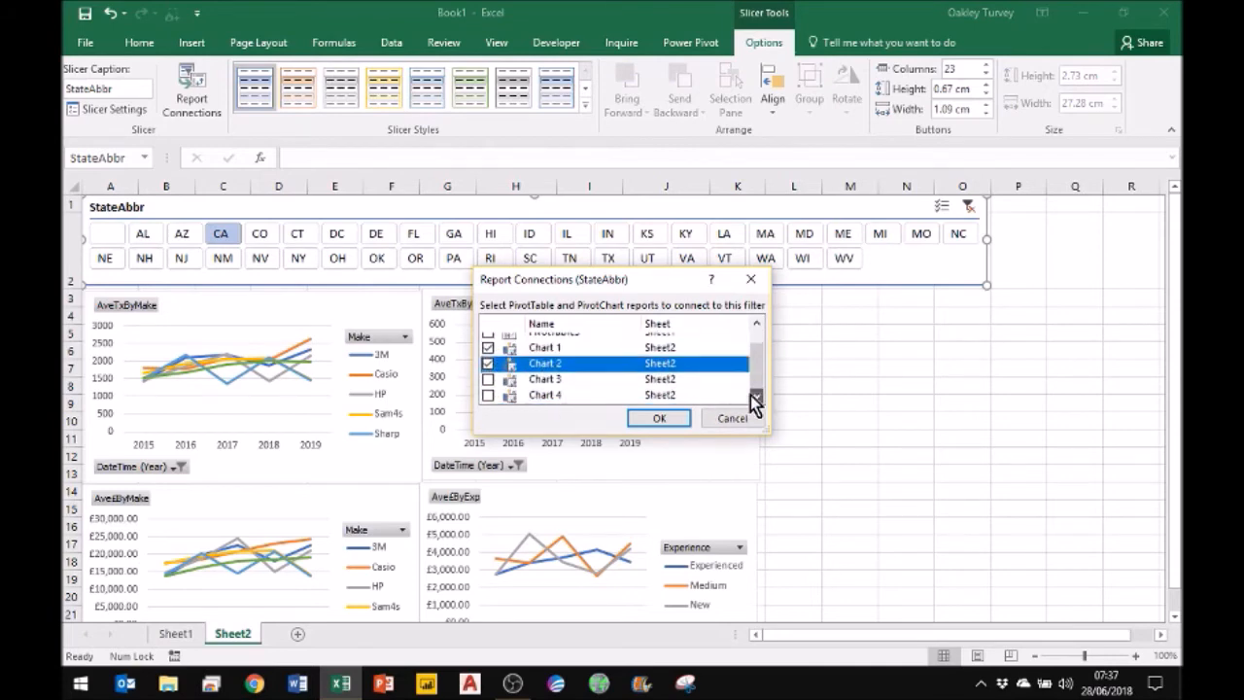
left_click(487, 379)
left_click(488, 394)
left_click(668, 418)
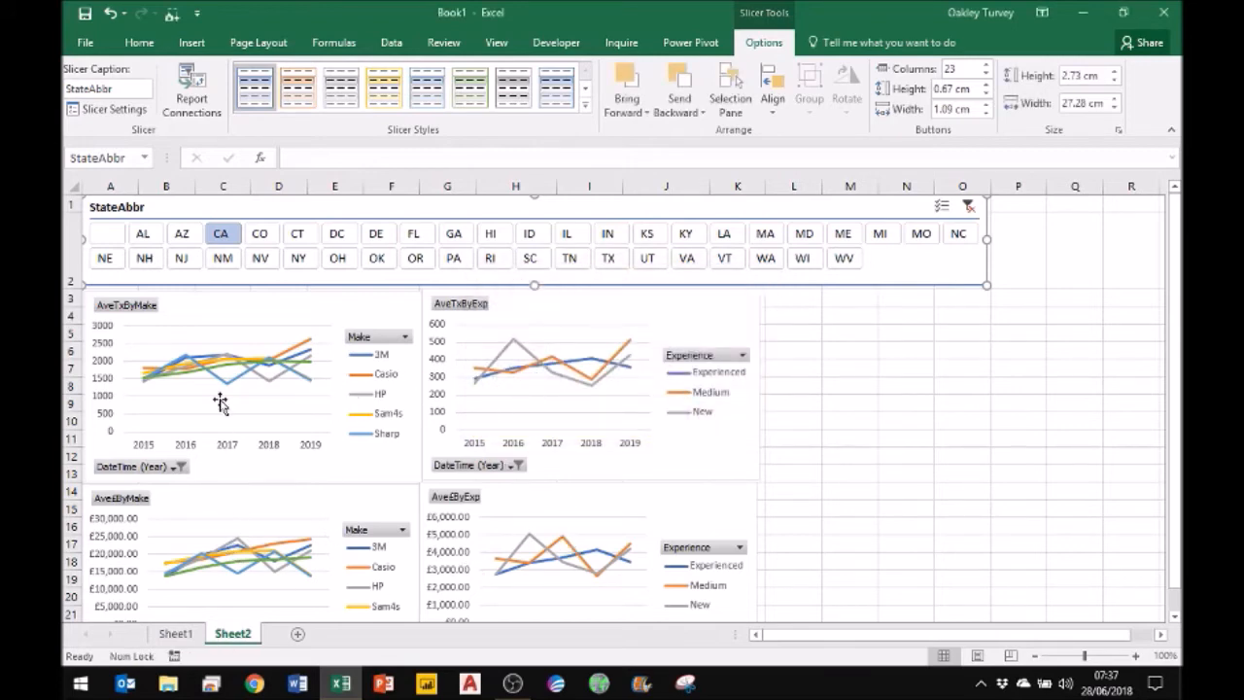
left_click(223, 238)
left_click(301, 262)
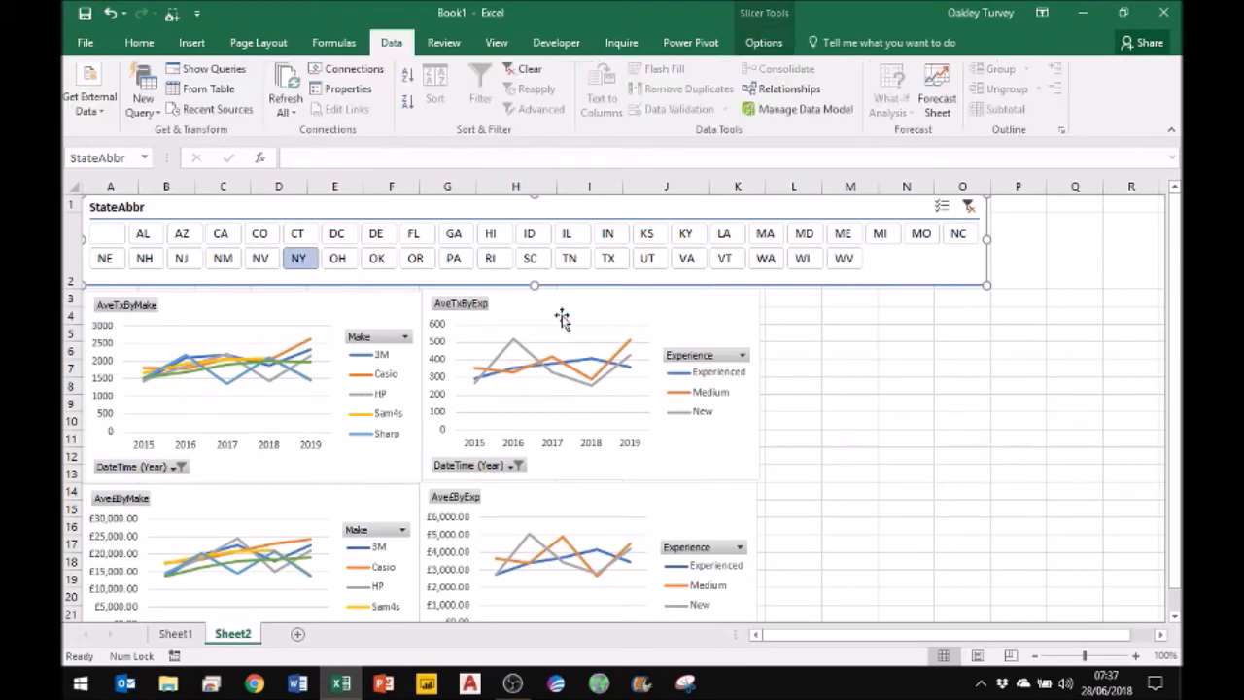
In the data model diagram, relate StoreID in TransactionsByYear to Store_ID in Stores, and enlarge and reposition the Stores table
left_click(789, 108)
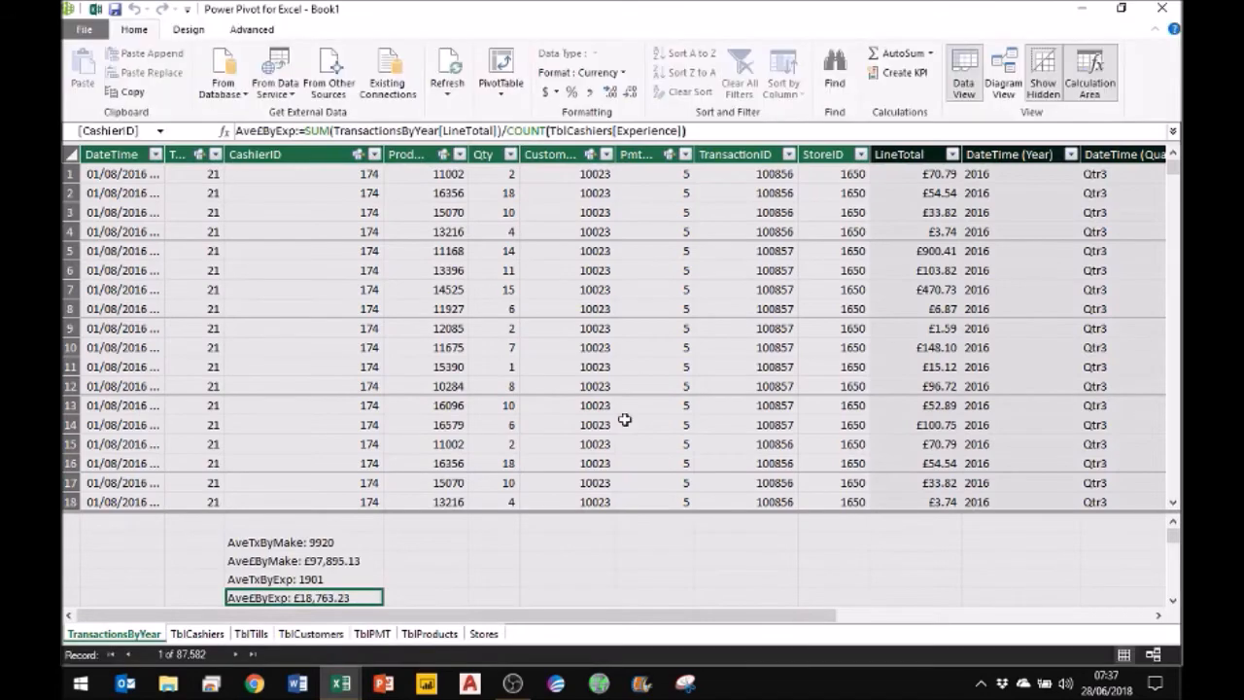
left_click(1006, 66)
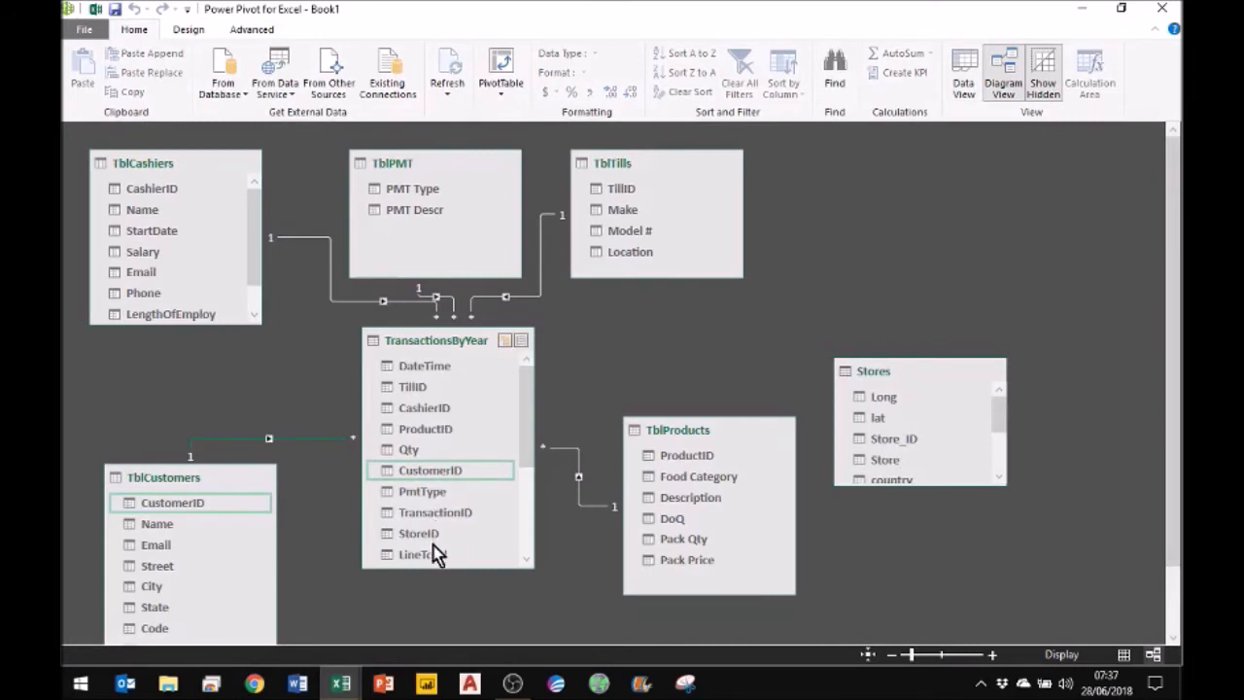
left_click_drag(425, 537, 886, 433)
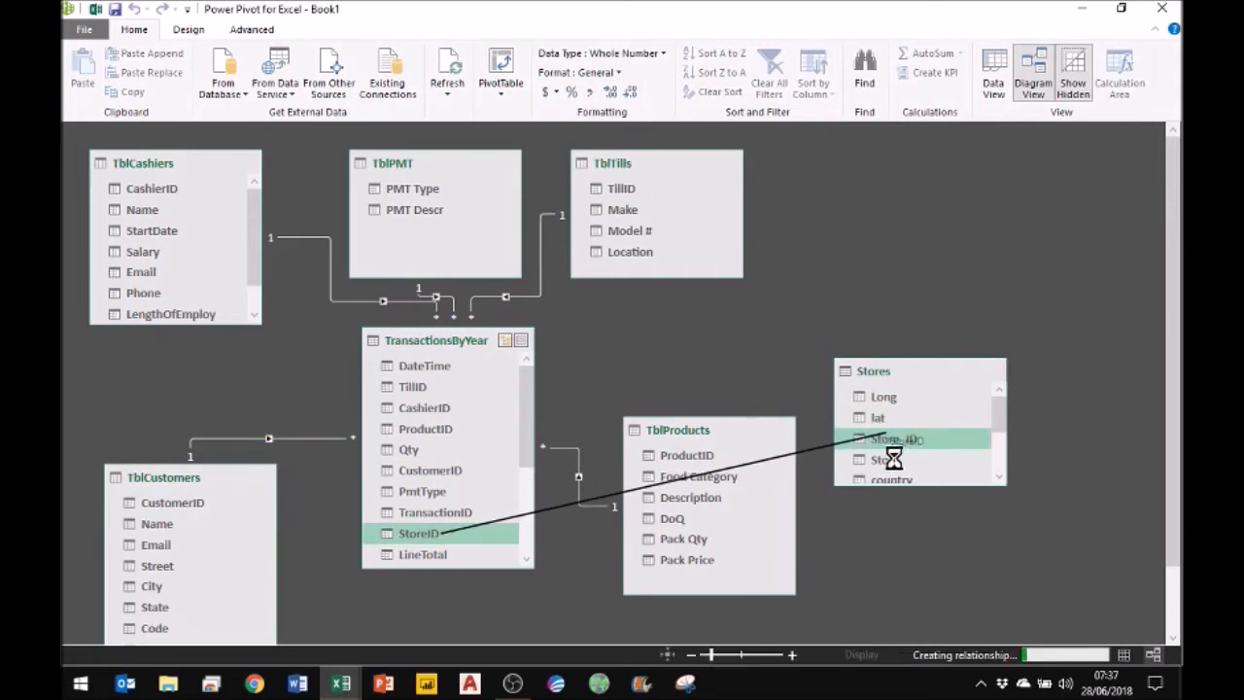
left_click_drag(930, 492, 930, 581)
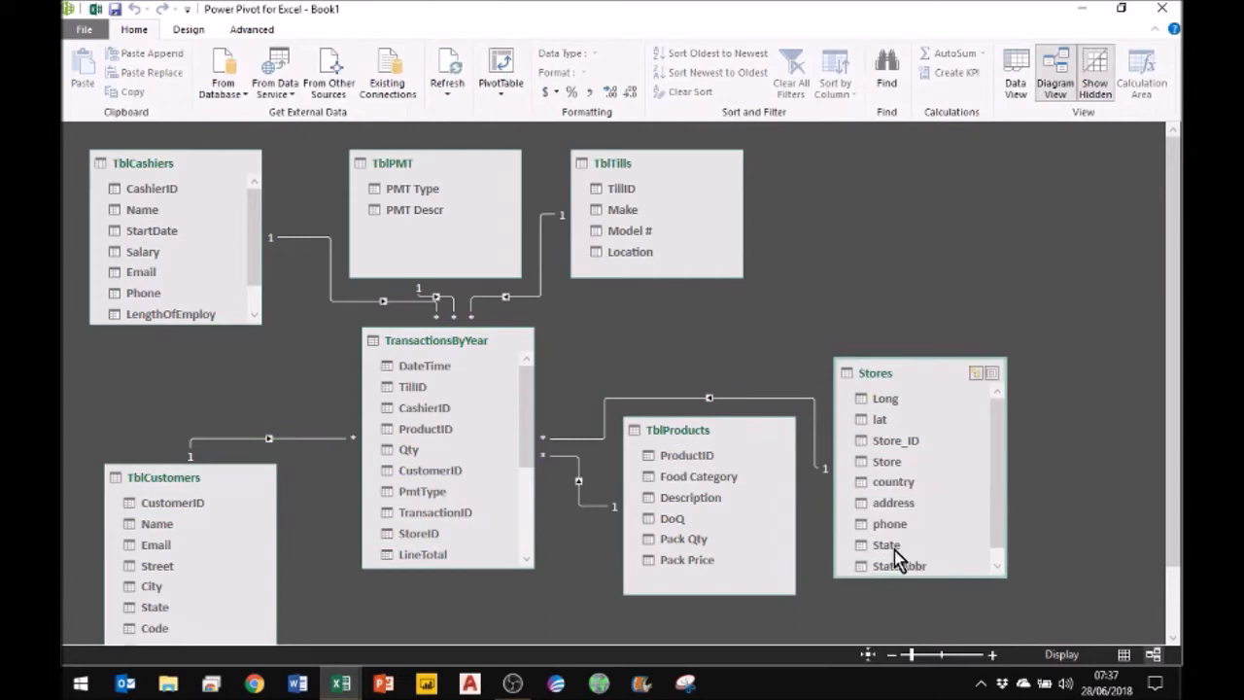
left_click_drag(874, 359, 872, 228)
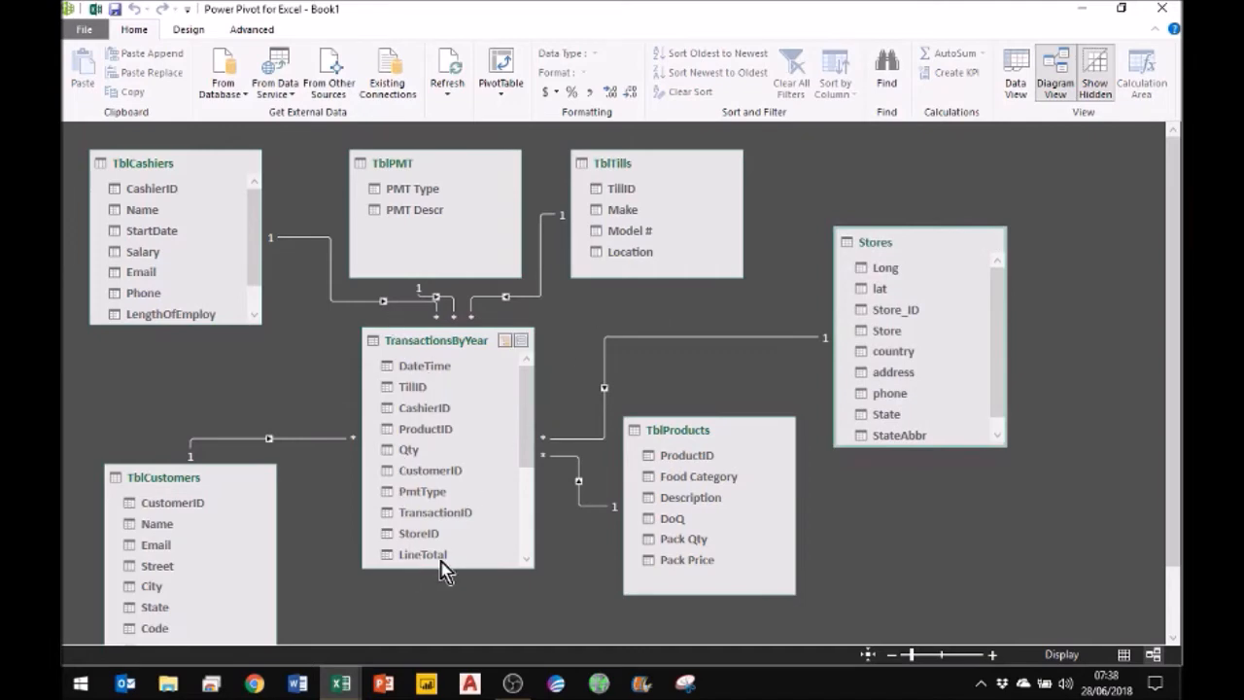
left_click(1163, 10)
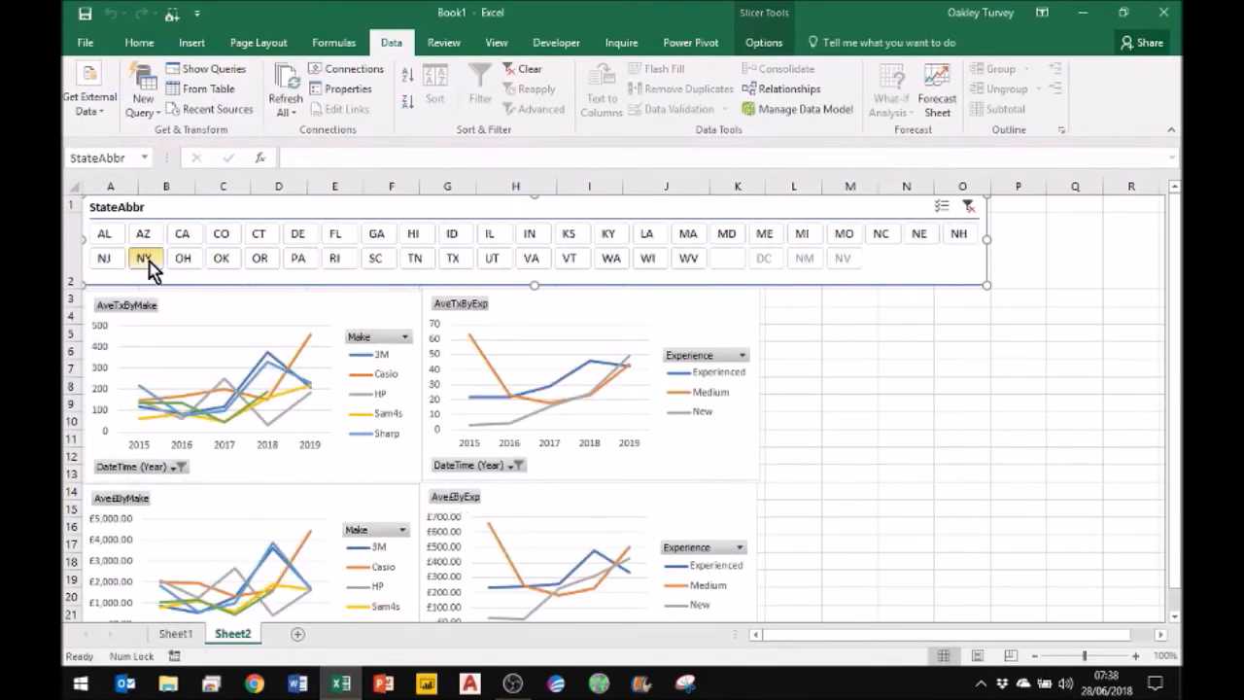
Compare the charts for CA and NY using the slicer, and examine the Toshiba and Casio lines in the AveTxByMake chart
left_click(183, 239)
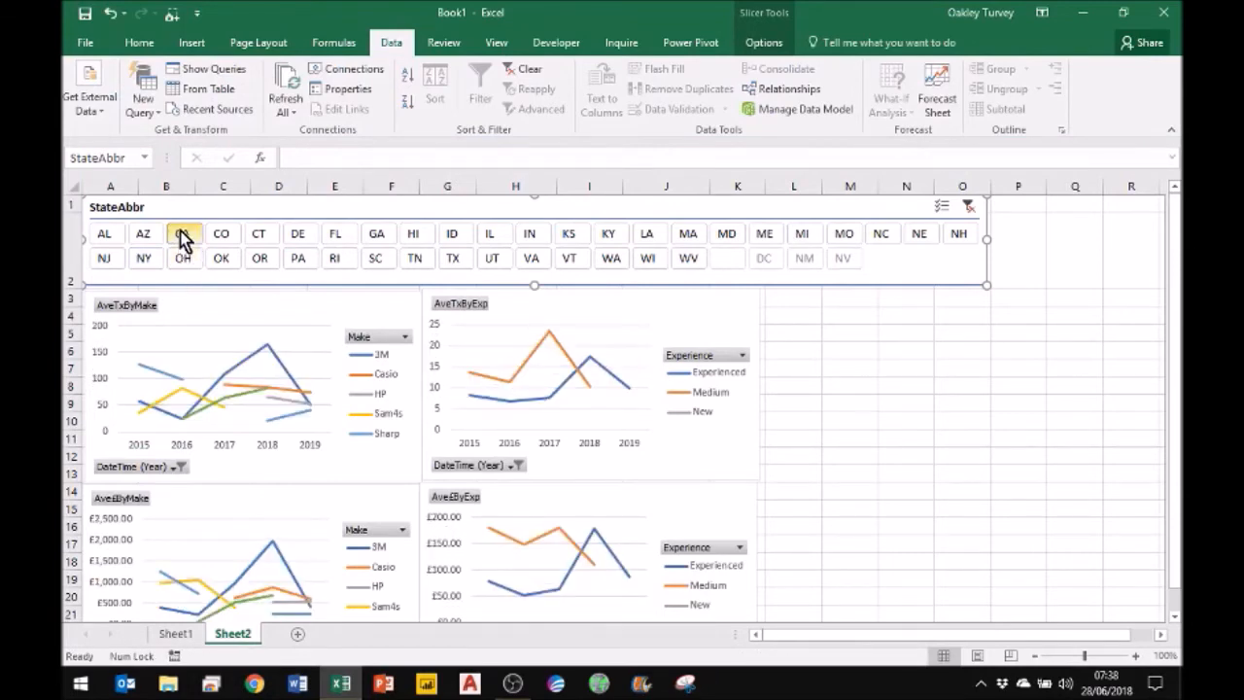
left_click(145, 258)
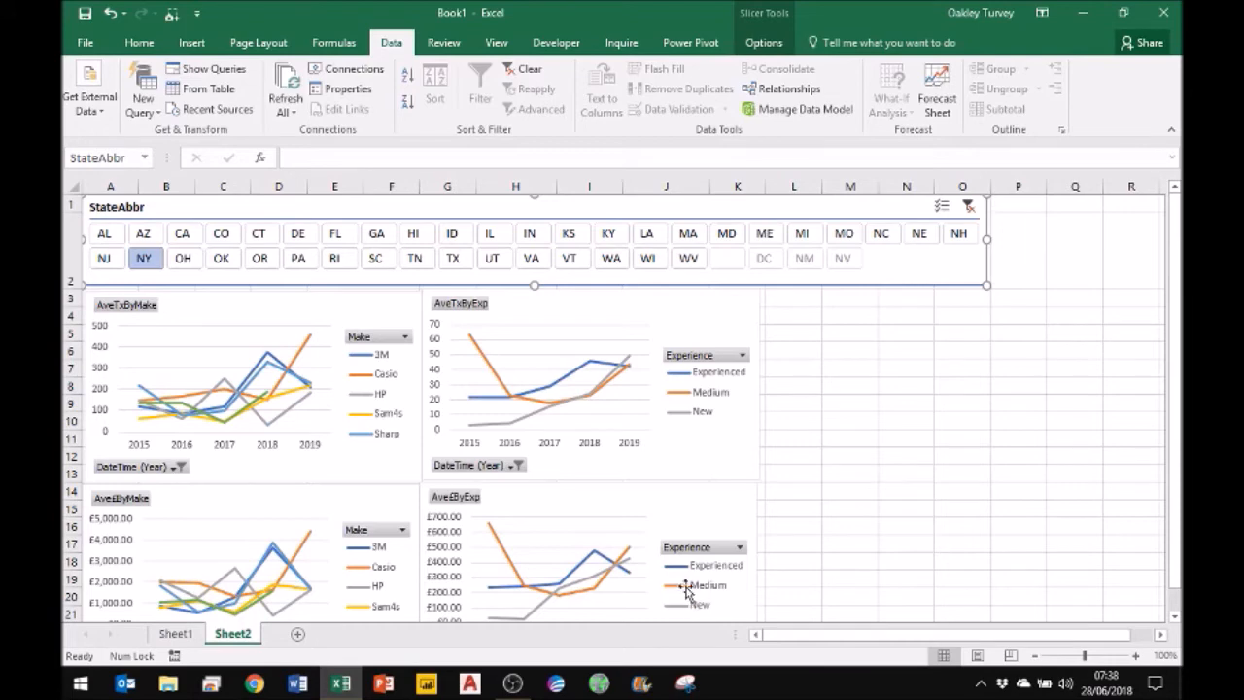
mouse_move(471, 345)
mouse_move(586, 400)
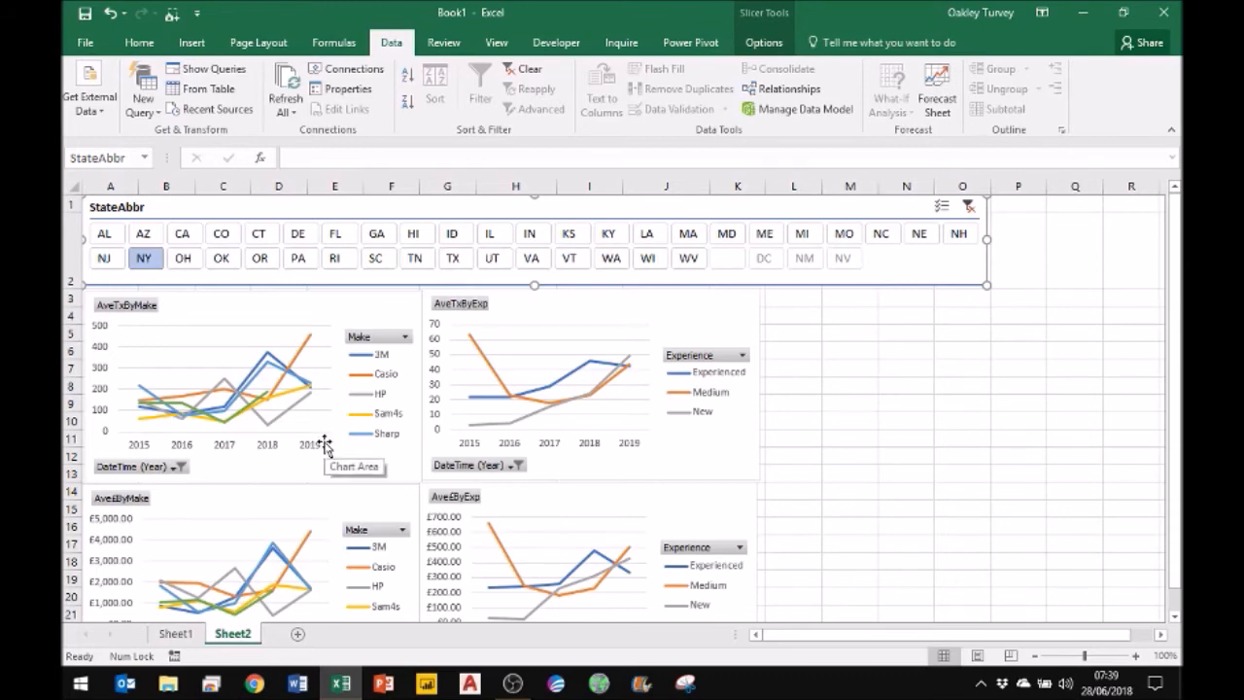
left_click(269, 404)
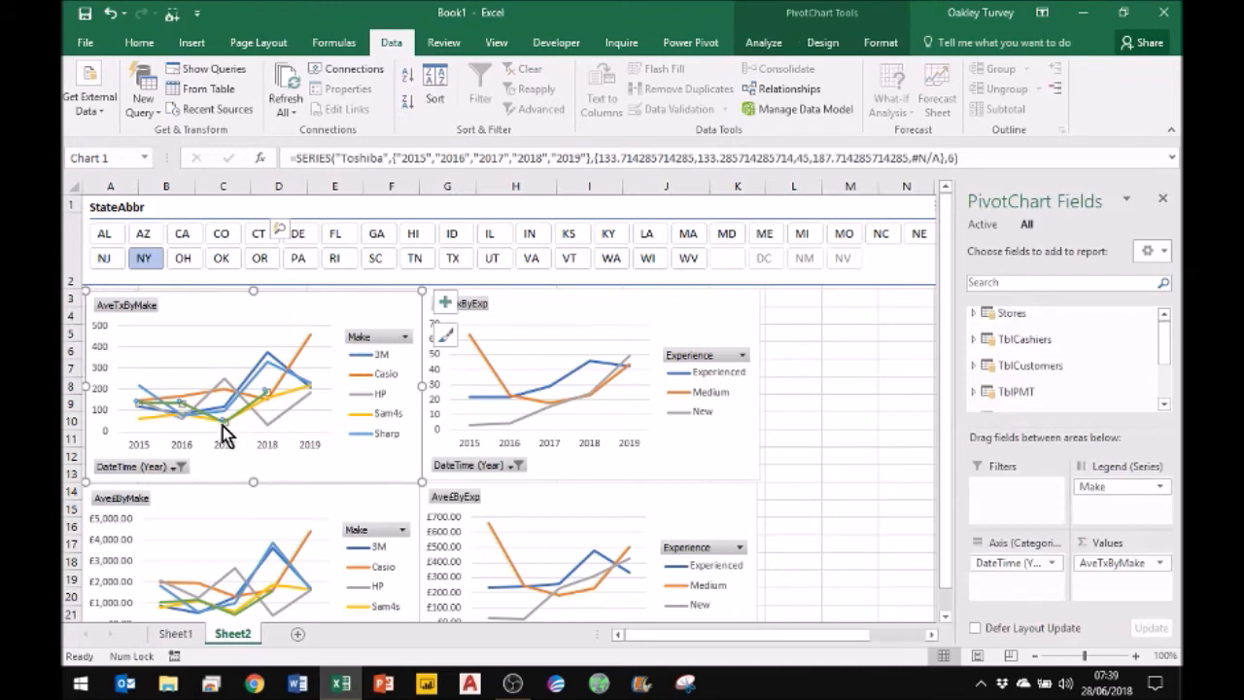
mouse_move(225, 426)
left_click(308, 336)
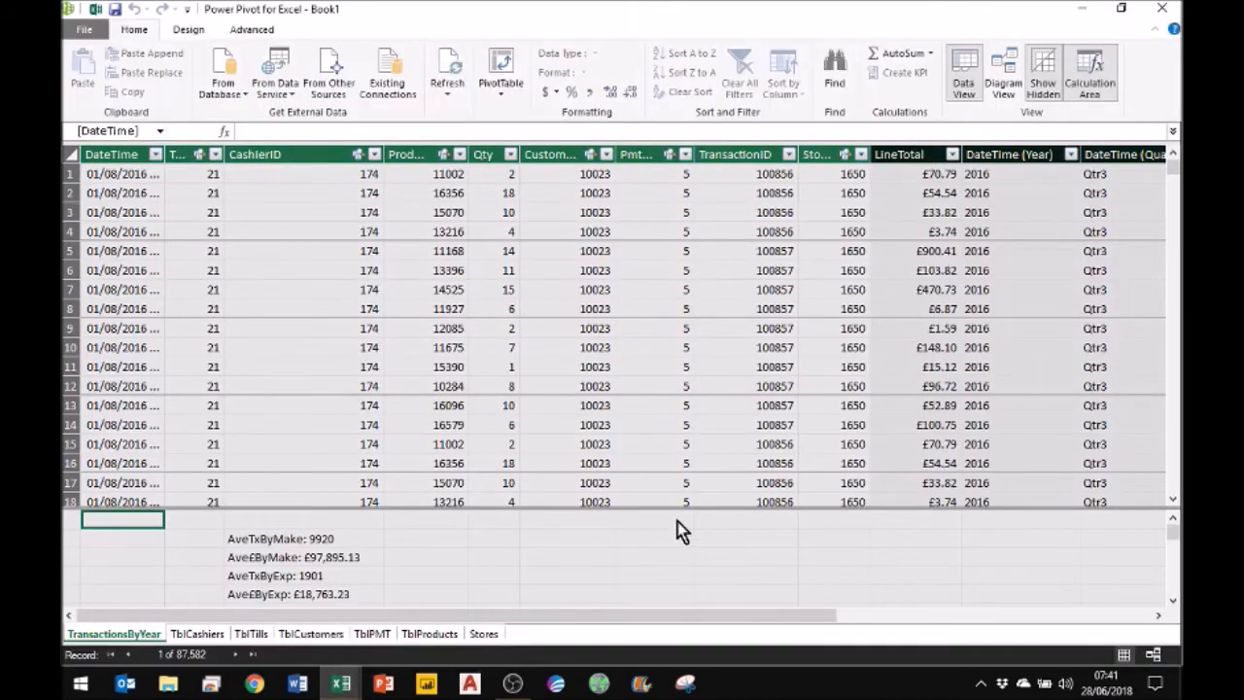
In the data model diagram, move TblCustomers up and enlarge TransactionsByYear to show all its fields and measures
left_click(1003, 76)
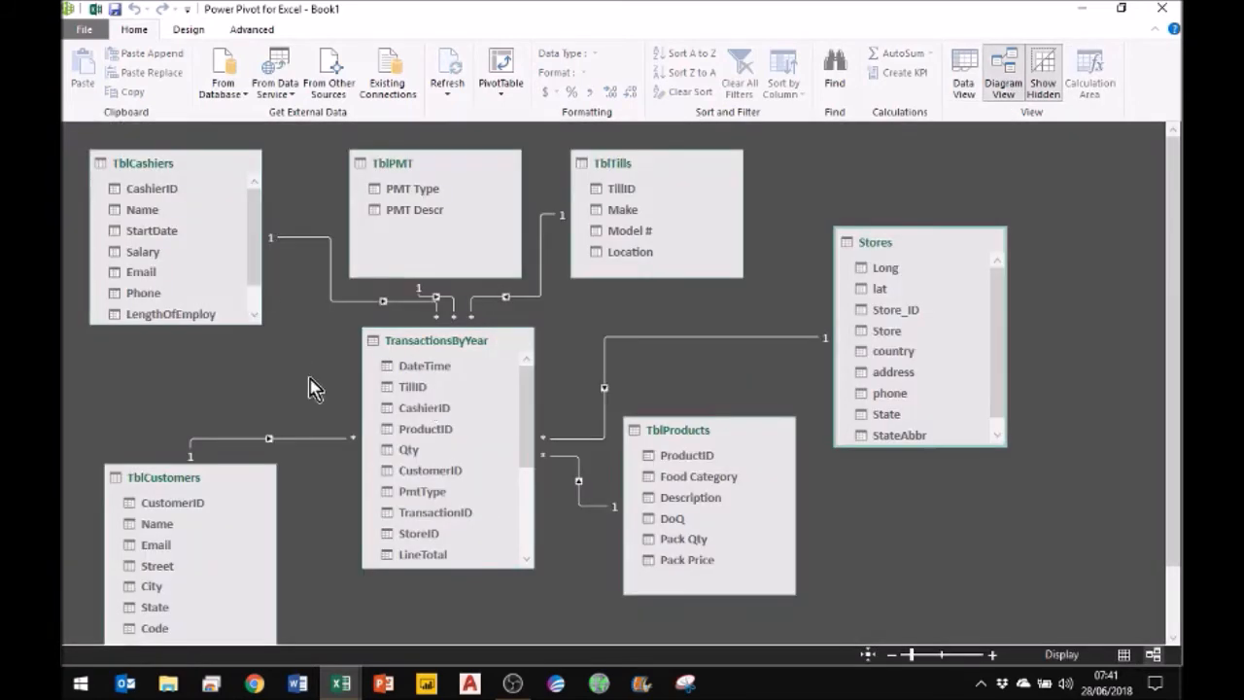
left_click_drag(166, 478, 141, 406)
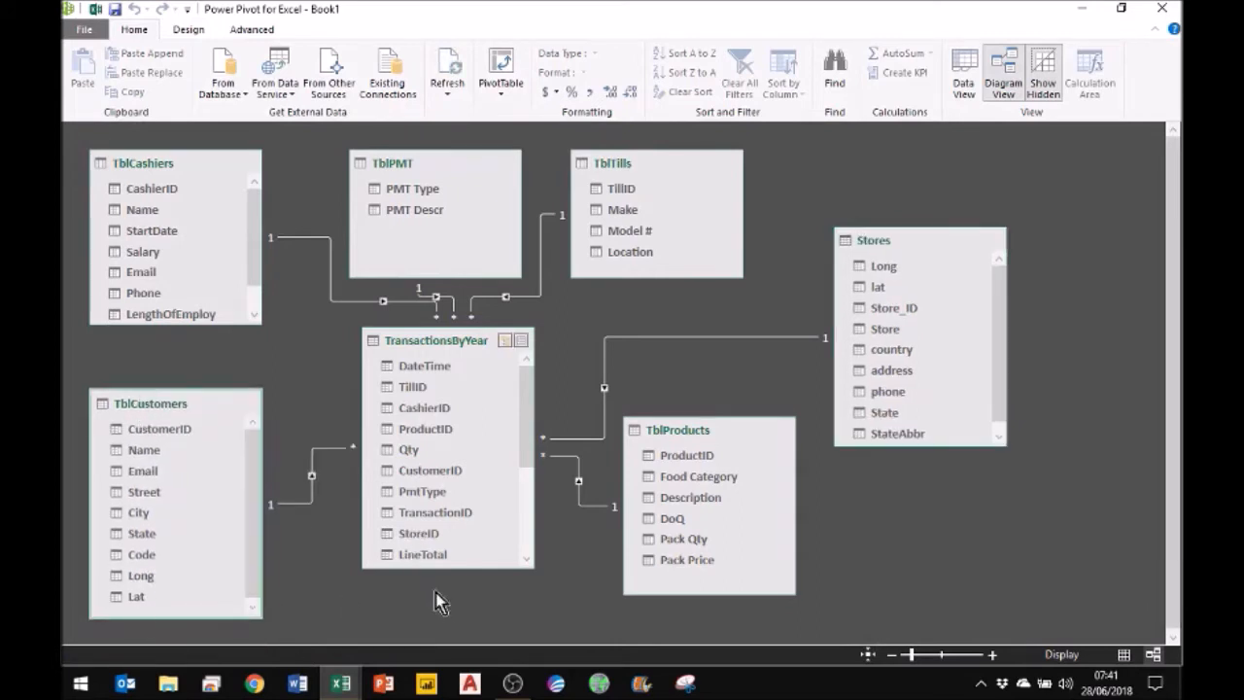
left_click_drag(442, 571, 422, 589)
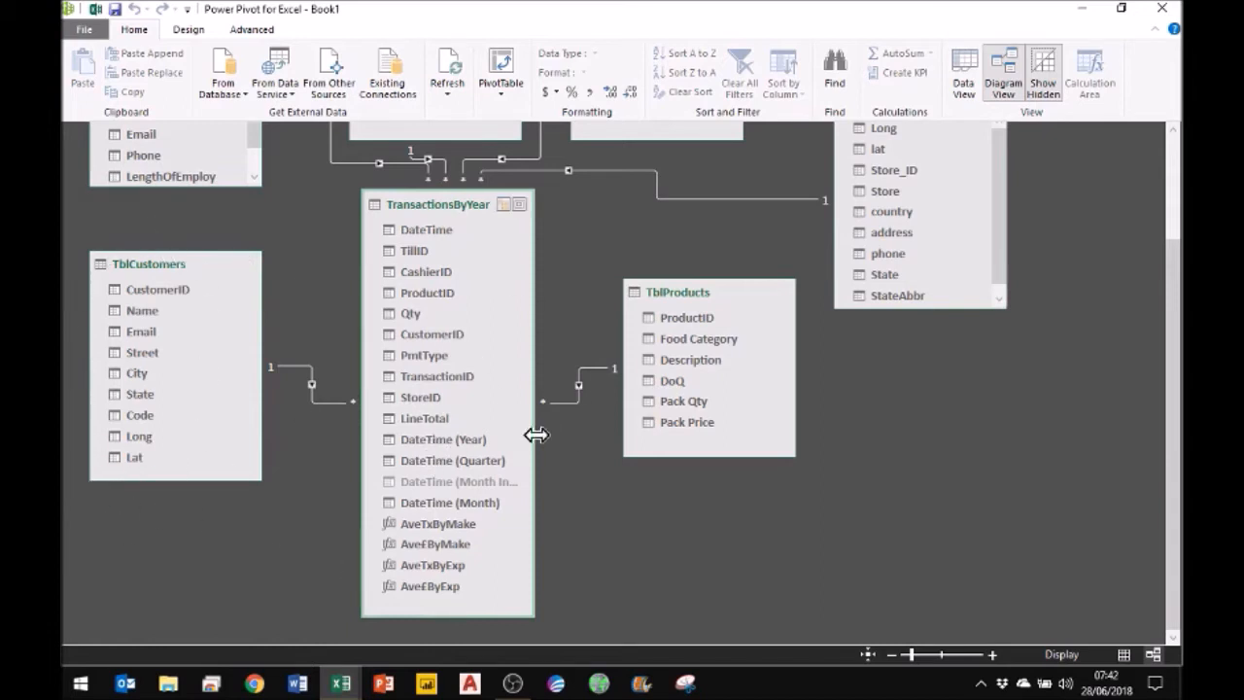
left_click(1163, 14)
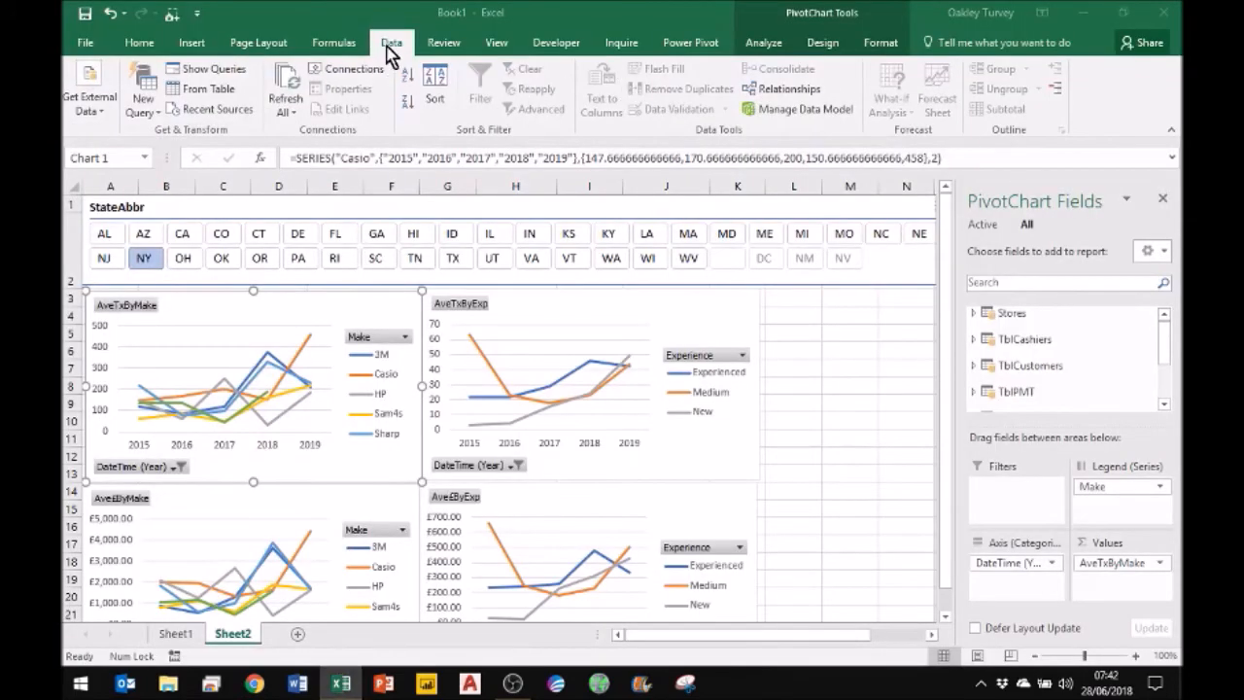
Show the workbook queries and open TransactionsByYear in the Query Editor to view its columns through StoreID
left_click(208, 70)
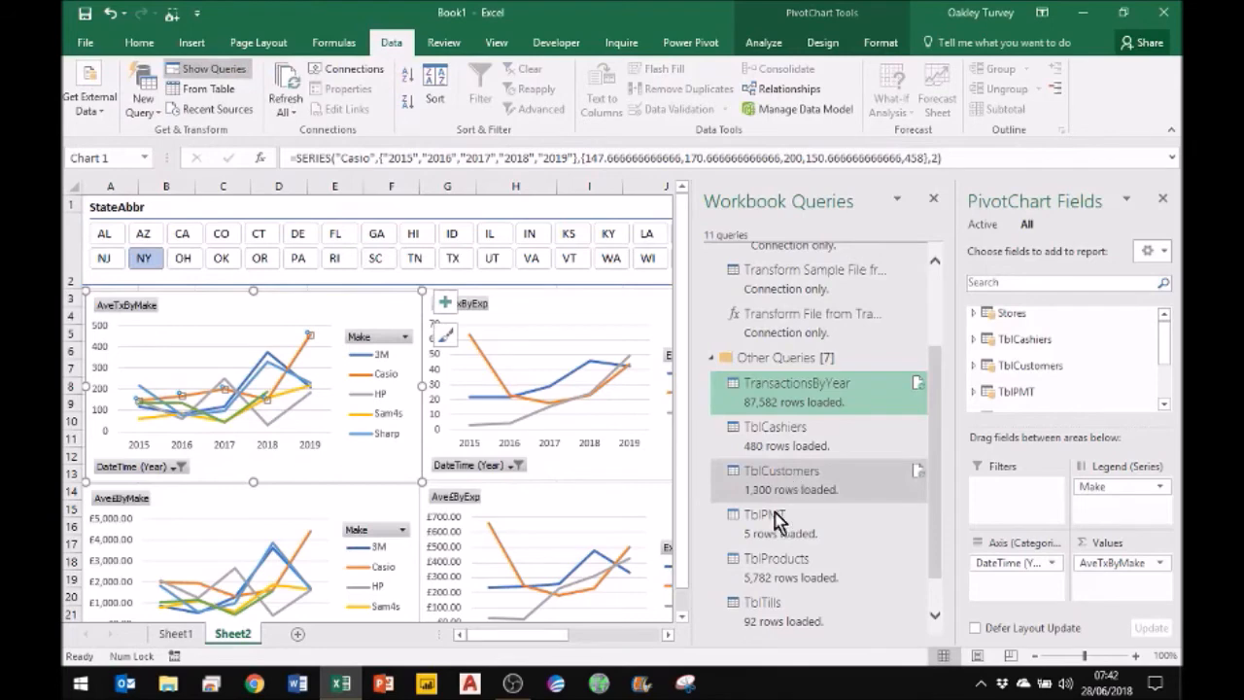
mouse_move(790, 473)
double_click(805, 386)
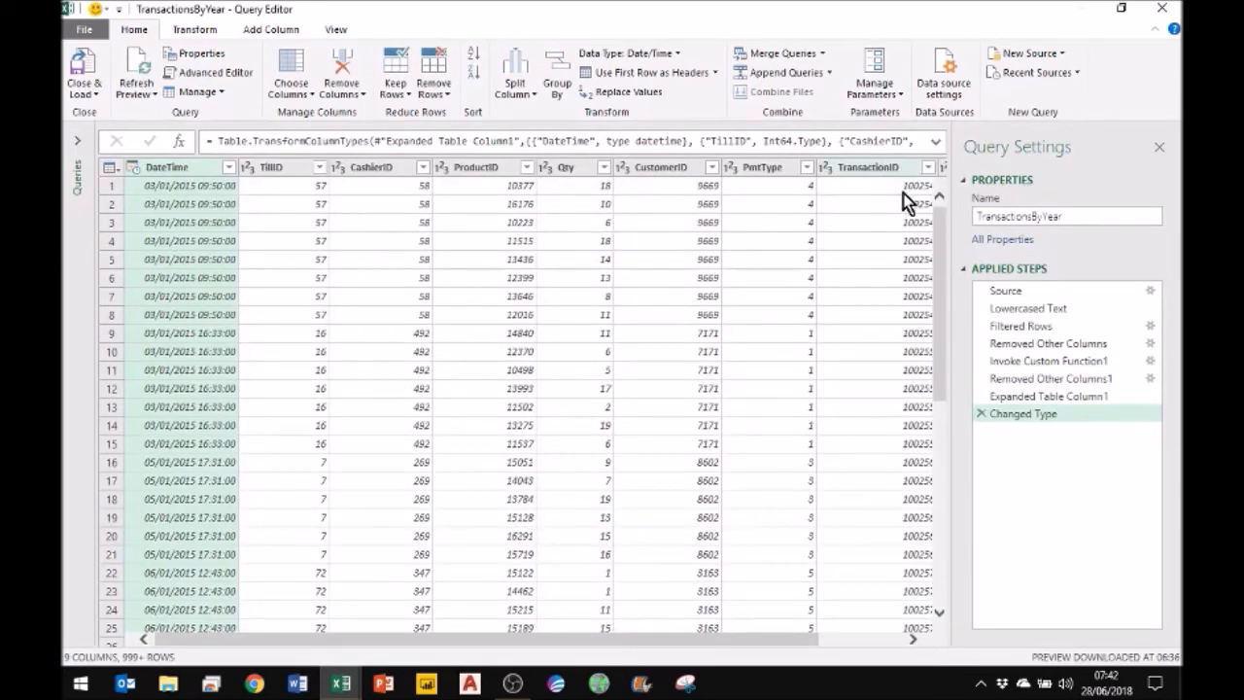
left_click(890, 640)
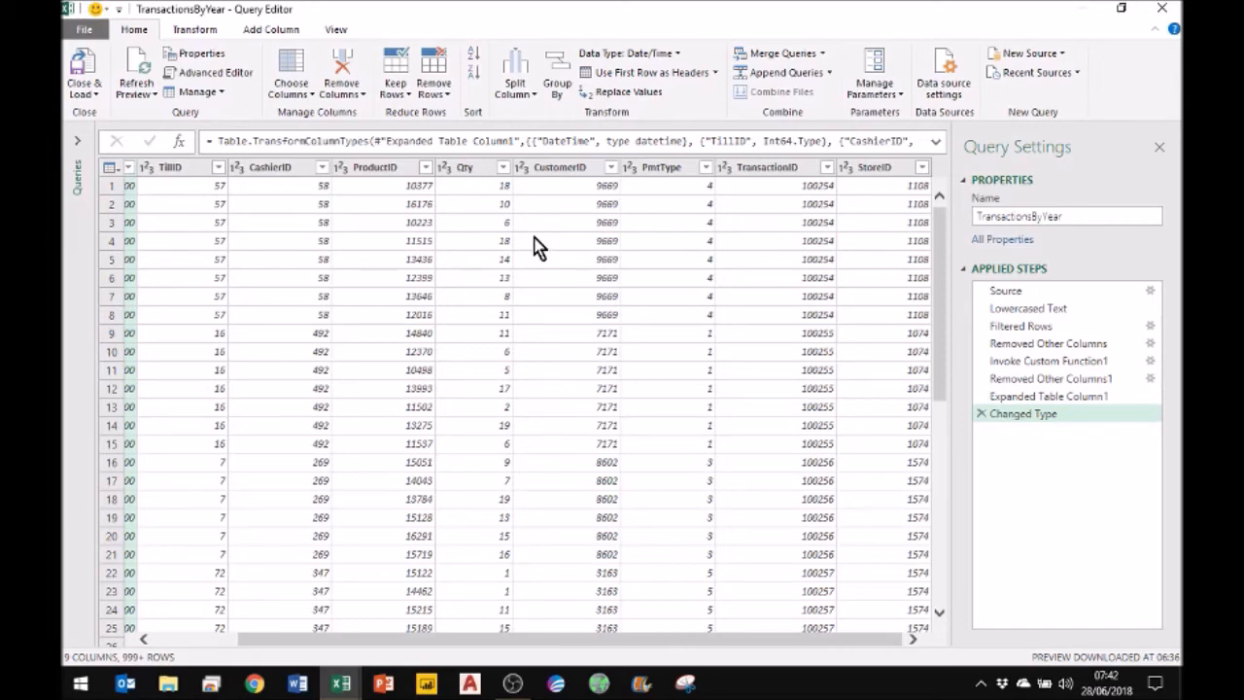
Merge TransactionsByYear with TblCustomers, matching the CustomerID columns with a Left Outer join
left_click(823, 56)
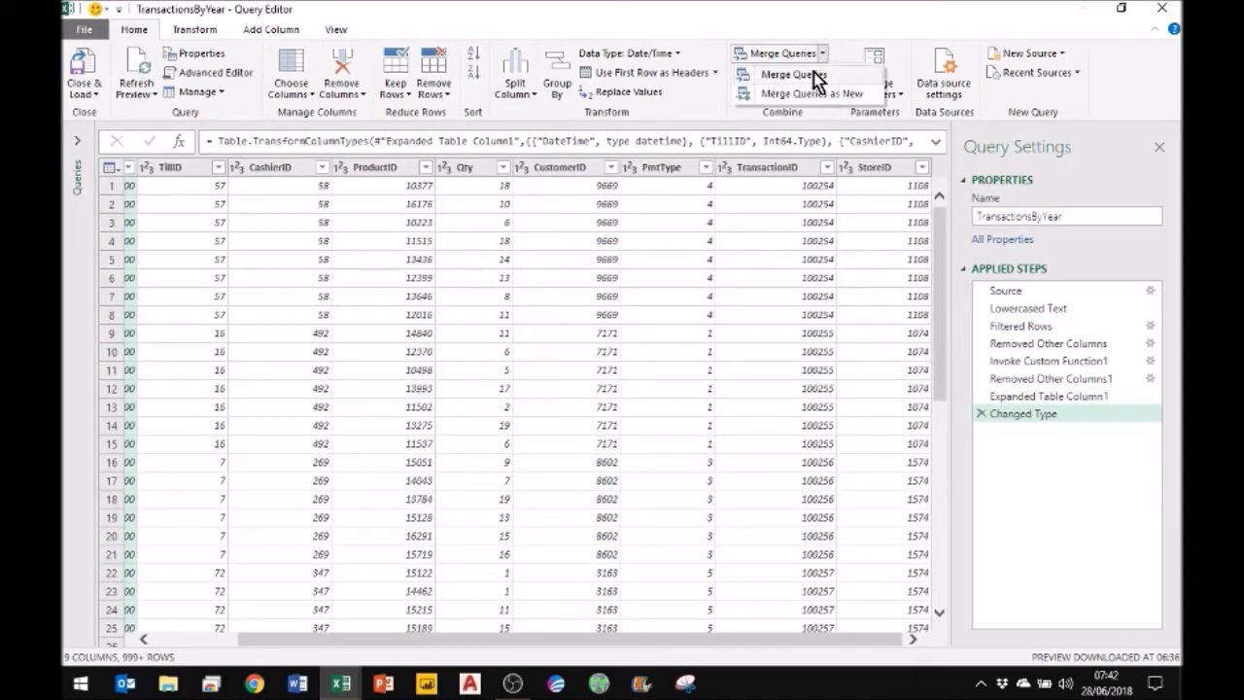
left_click(816, 76)
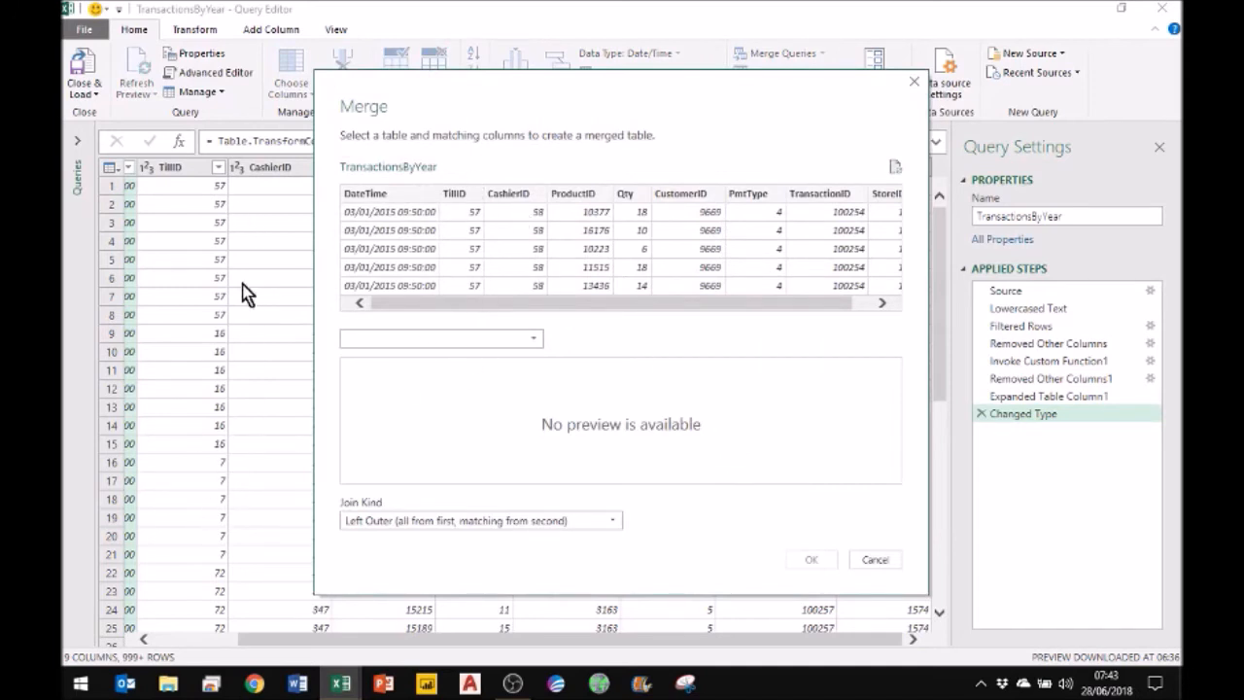
left_click(534, 346)
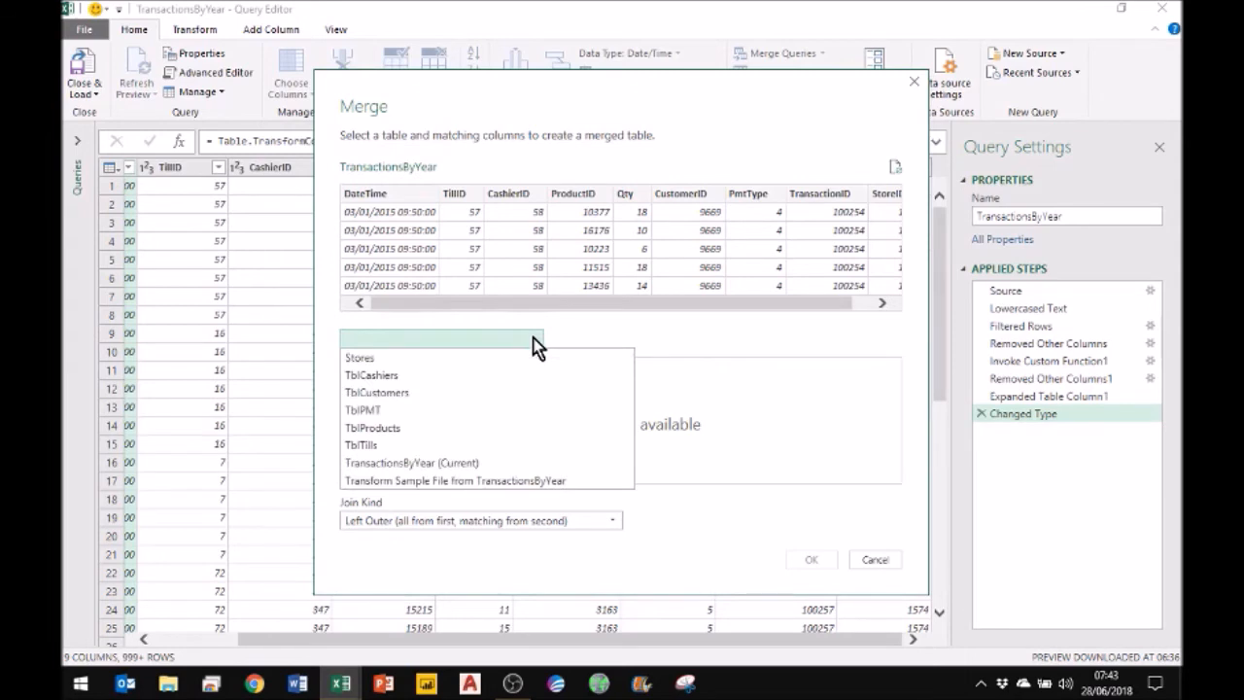
left_click(384, 400)
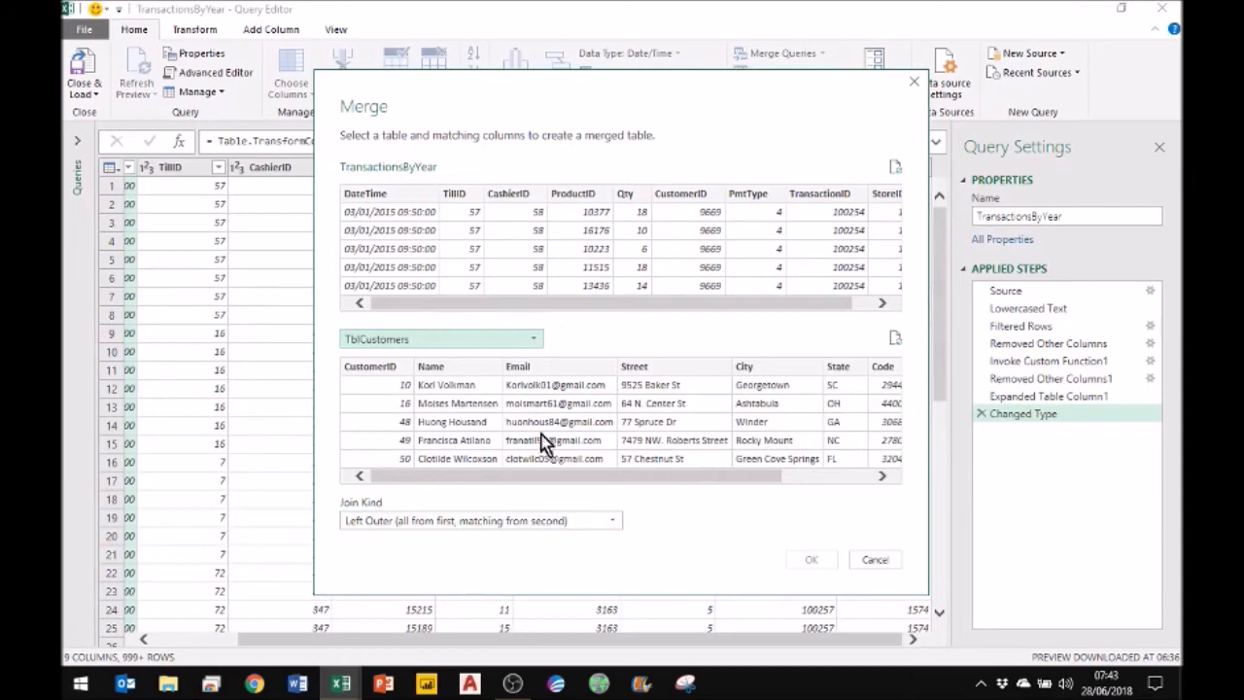
left_click(381, 367)
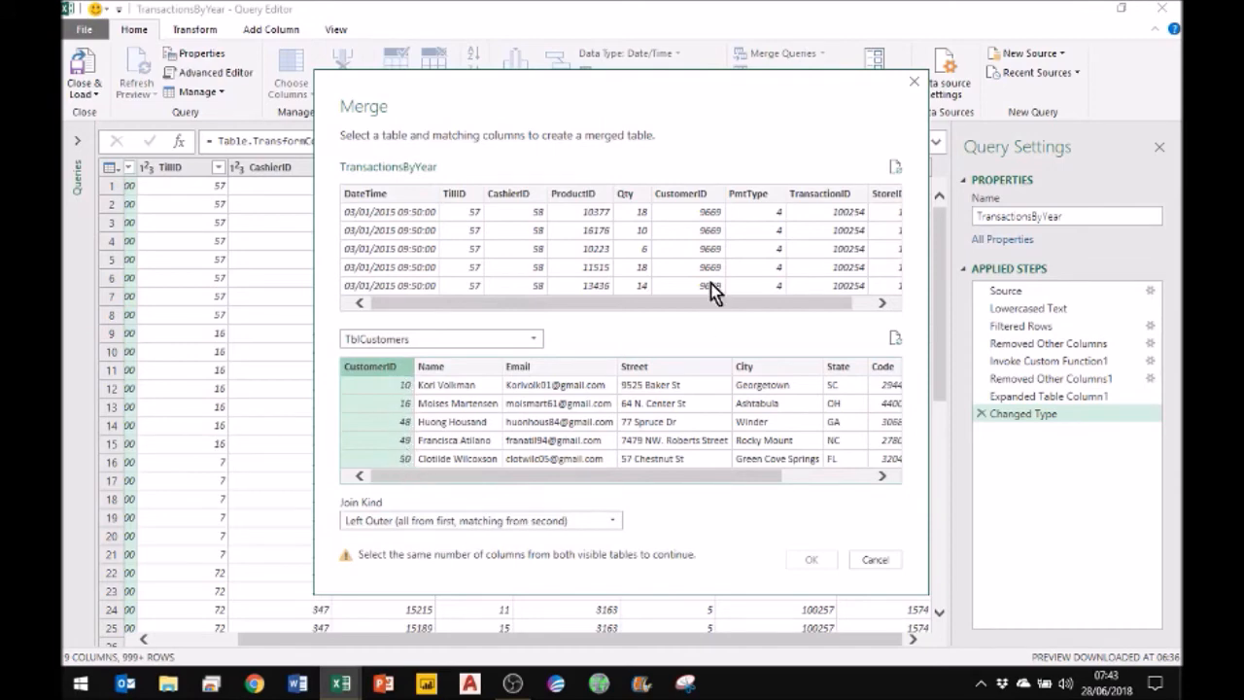
left_click(698, 195)
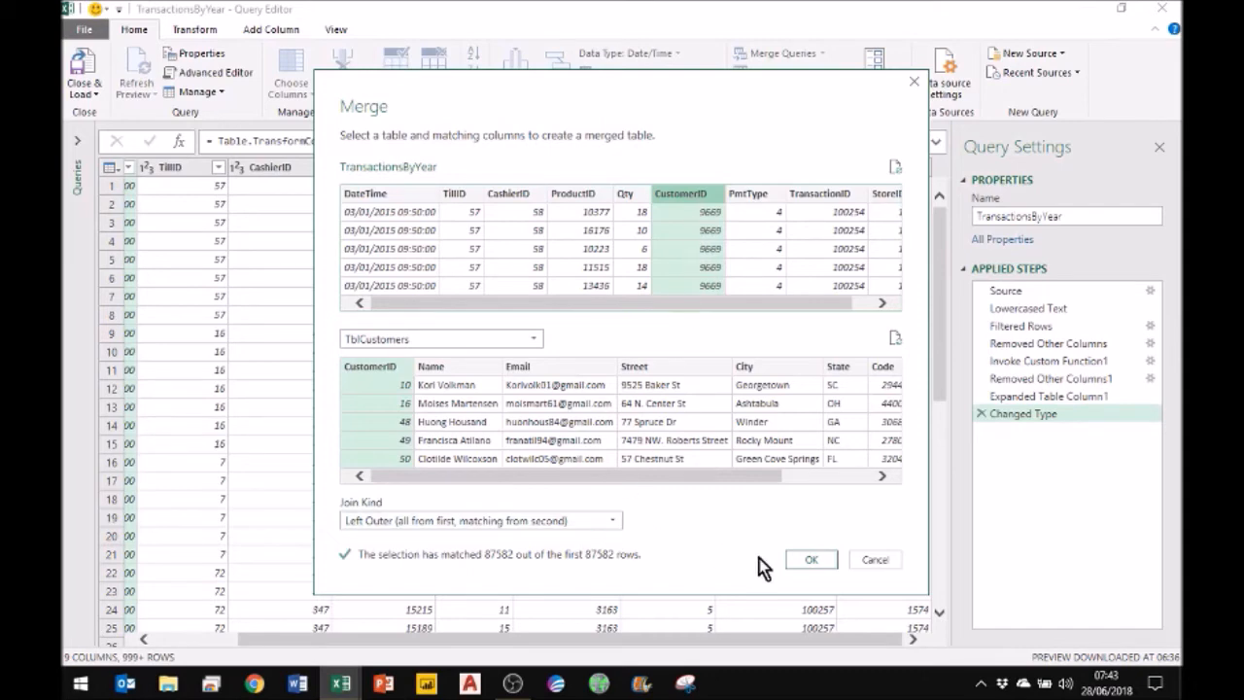
left_click(813, 561)
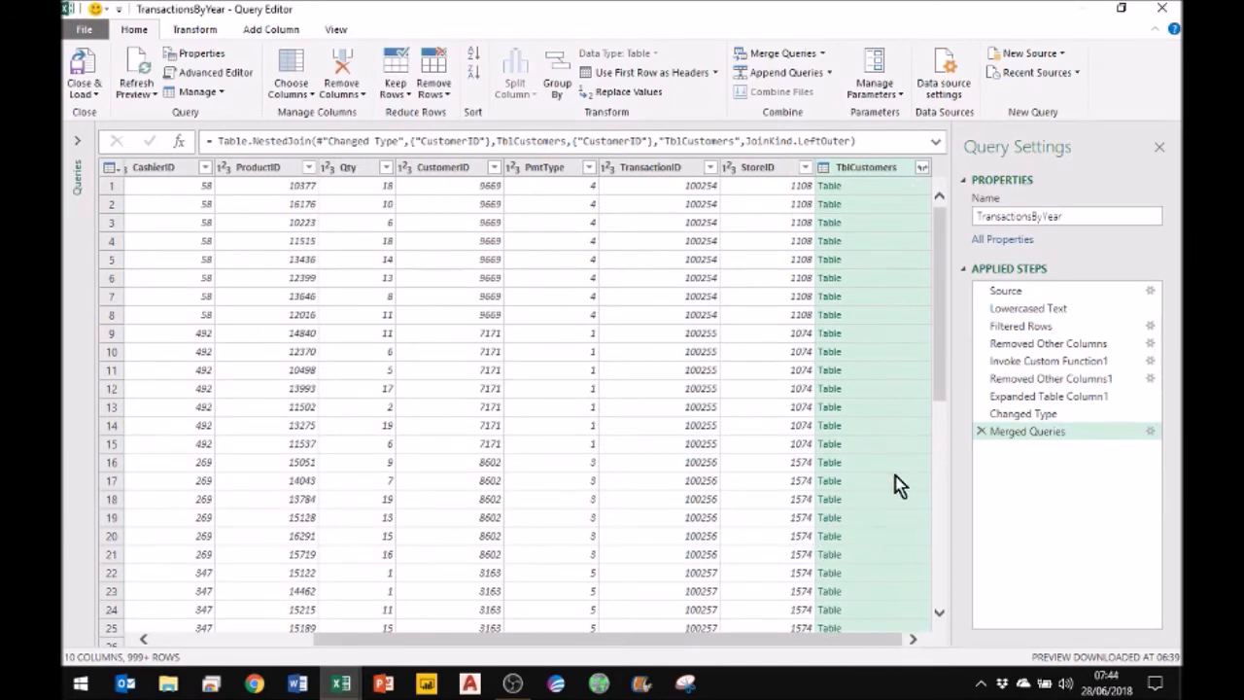
Expand the merged TblCustomers column to only the State field, without the original column name as prefix
left_click(920, 169)
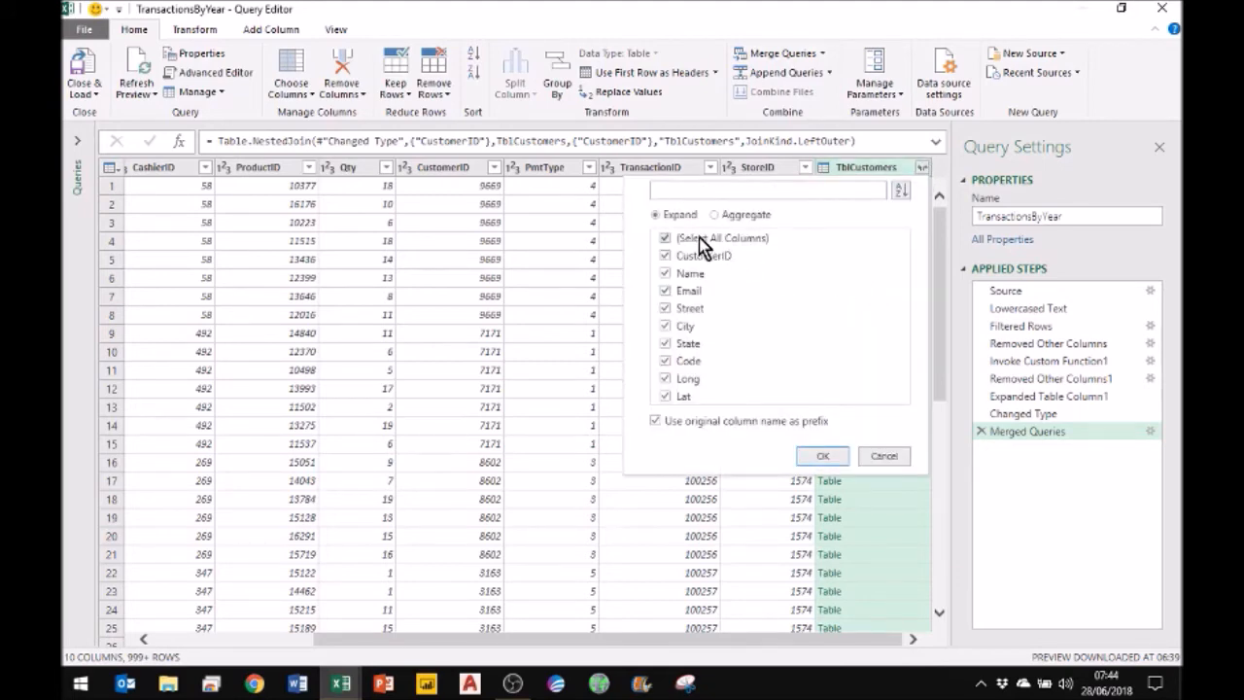
left_click(665, 239)
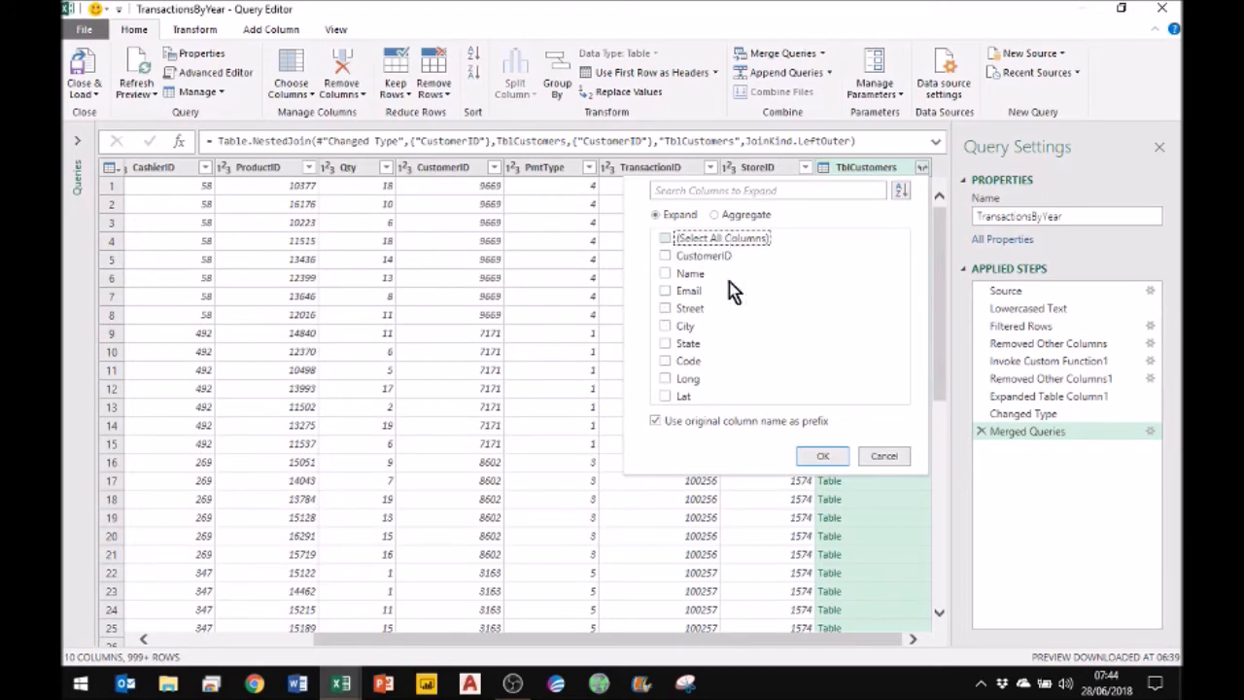
left_click(666, 344)
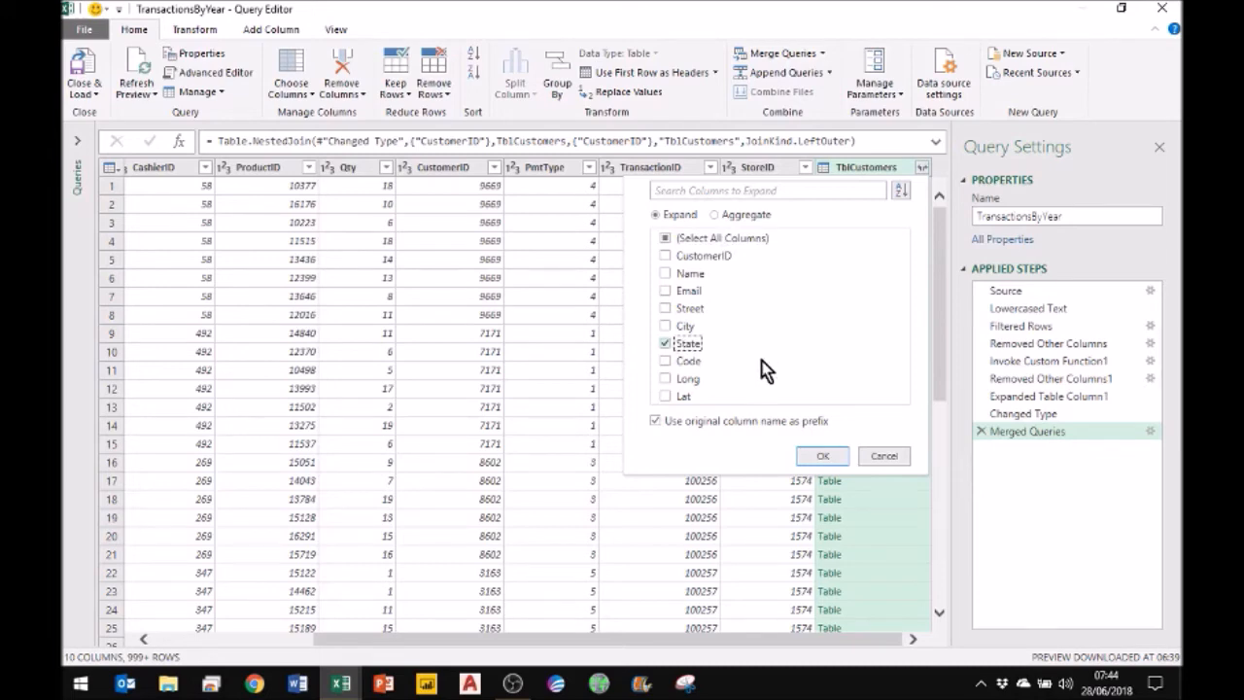
left_click(655, 422)
left_click(823, 456)
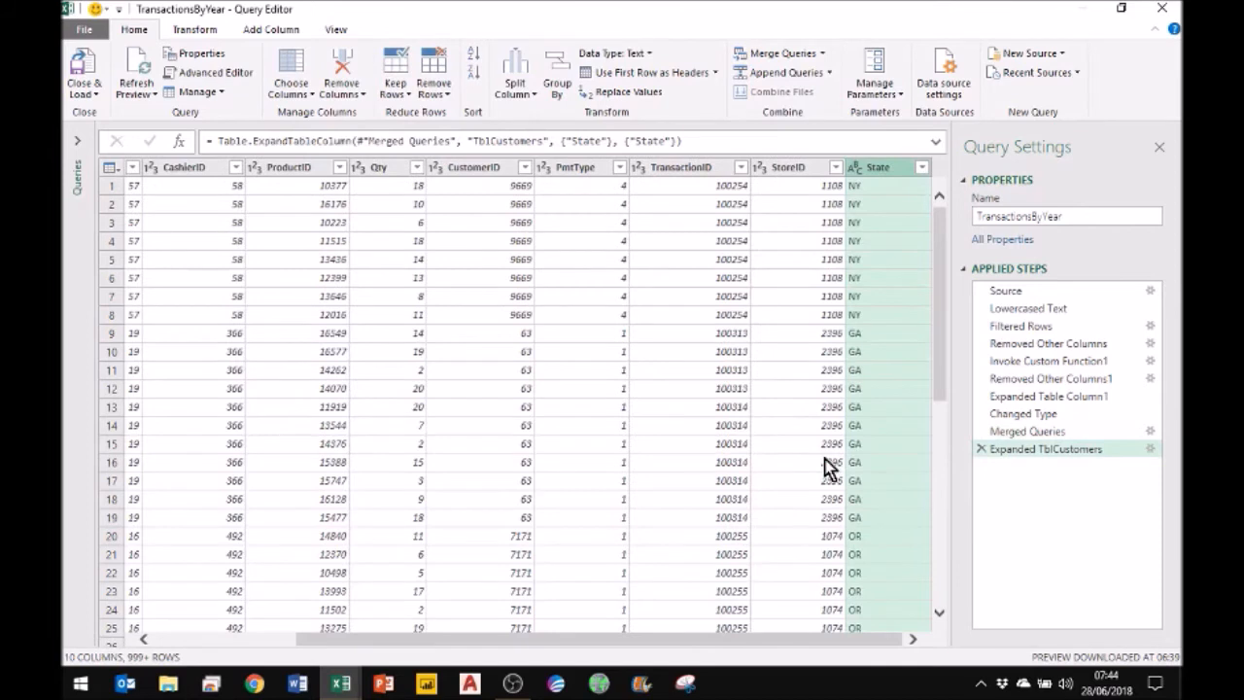
Rename the expanded State column to CustomerState and examine the new name in the step's formula
double_click(871, 170)
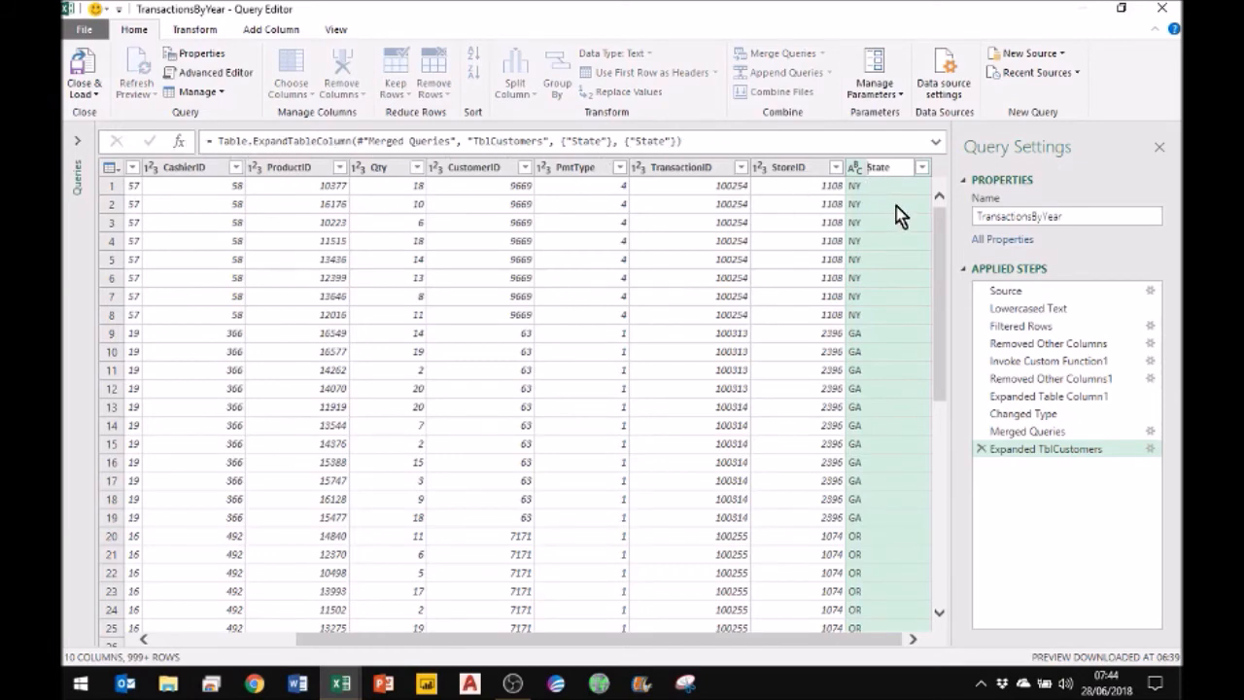
type("stomerS")
key("Return")
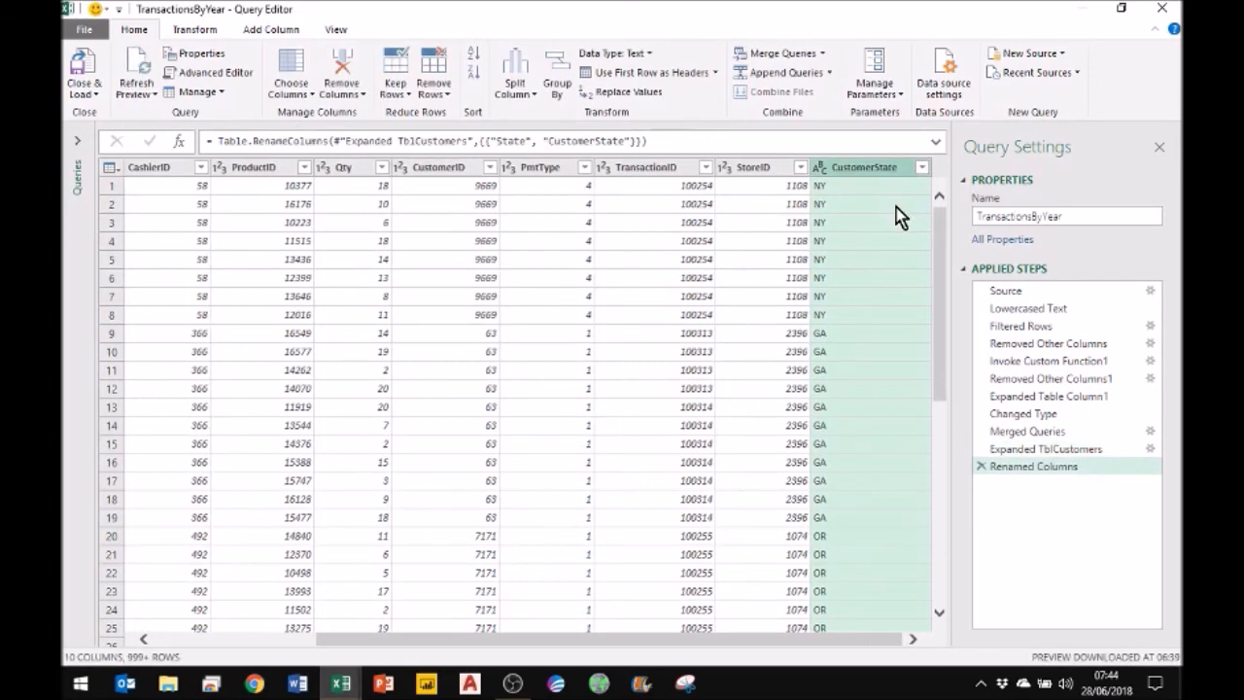
left_click_drag(547, 140, 635, 141)
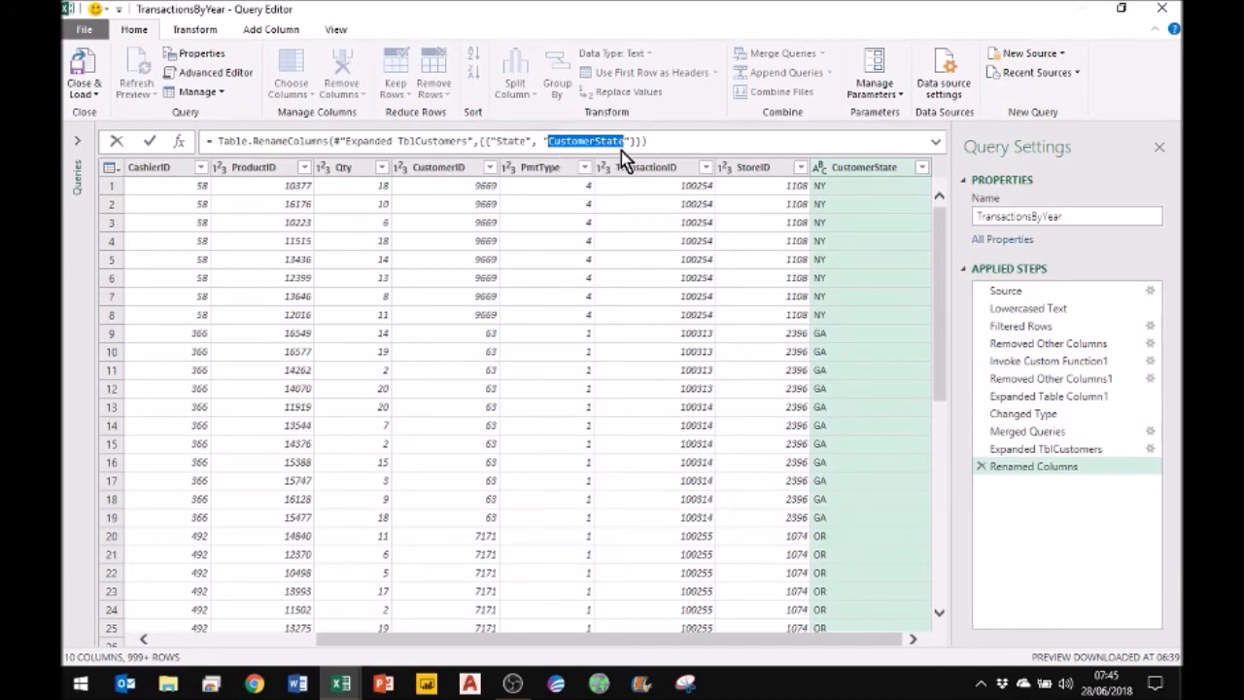
left_click(738, 141)
key("Return")
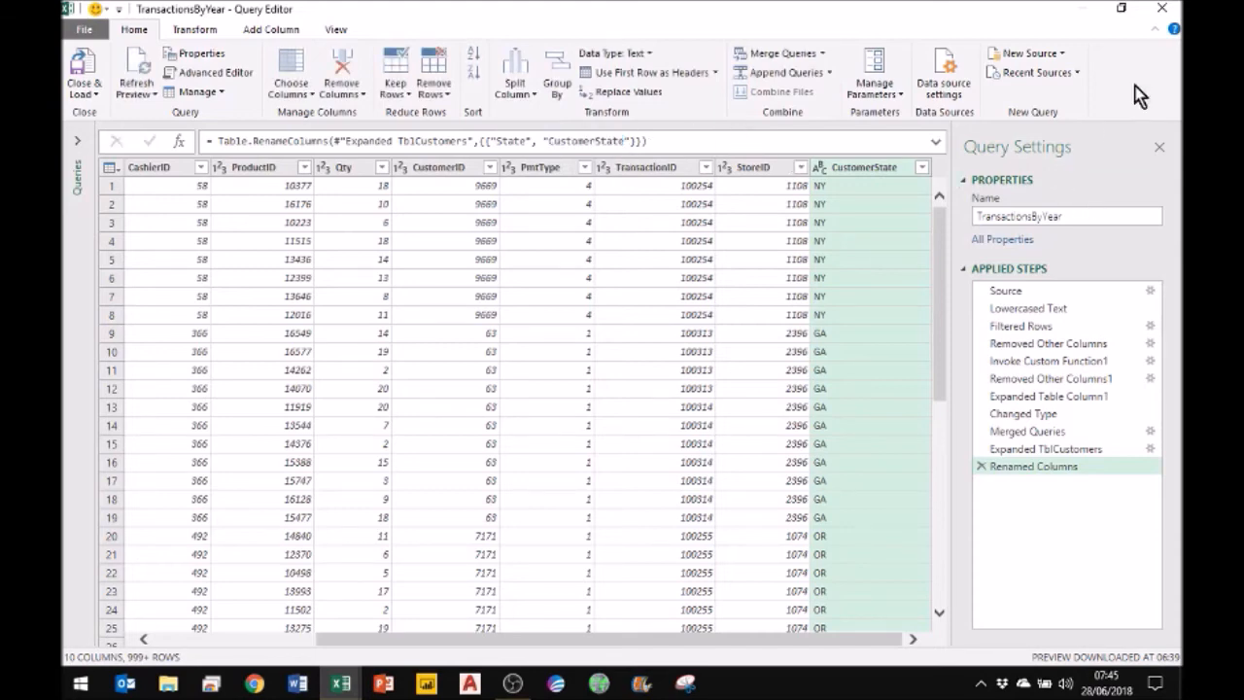
Save the TransactionsByYear query changes, close the Query Editor and reload the data into the workbook
left_click(1166, 12)
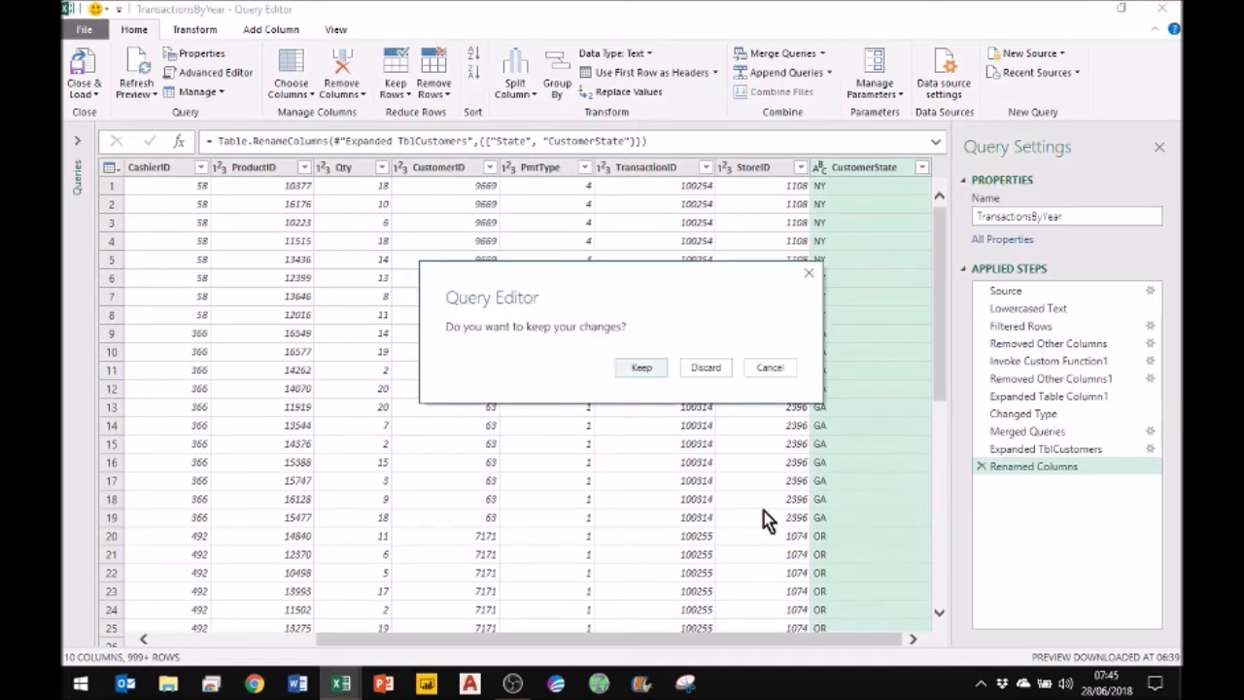
left_click(775, 370)
left_click(90, 92)
left_click(107, 106)
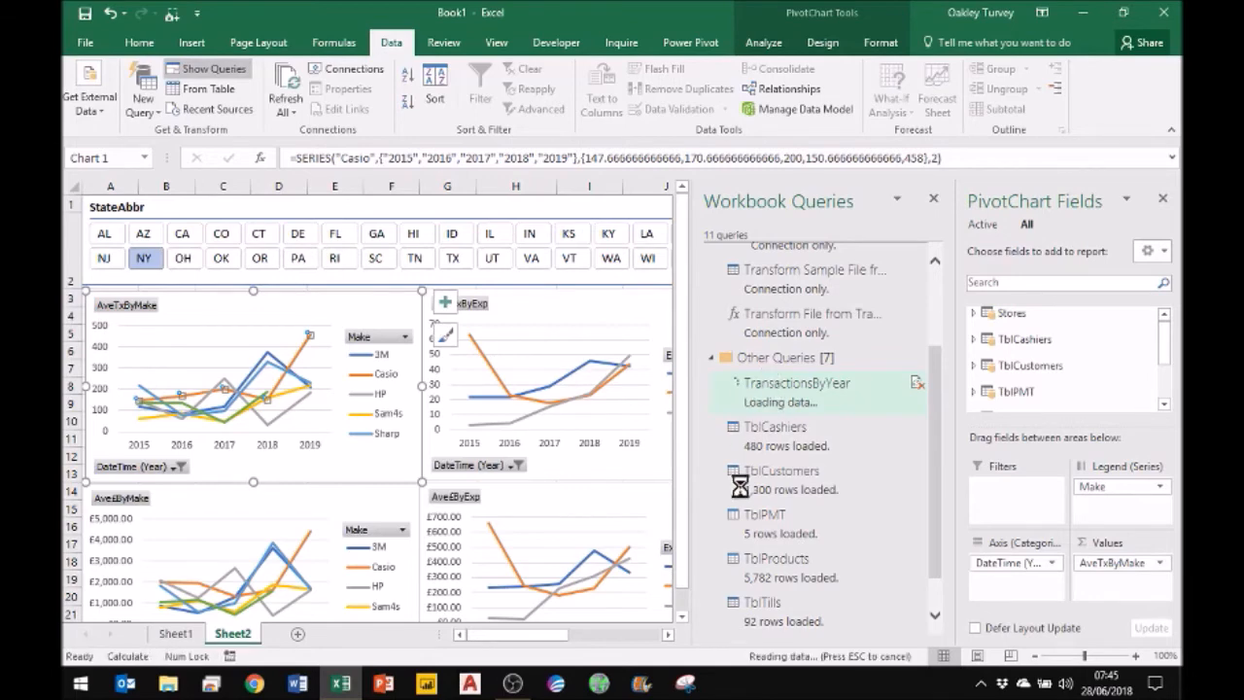
mouse_move(750, 506)
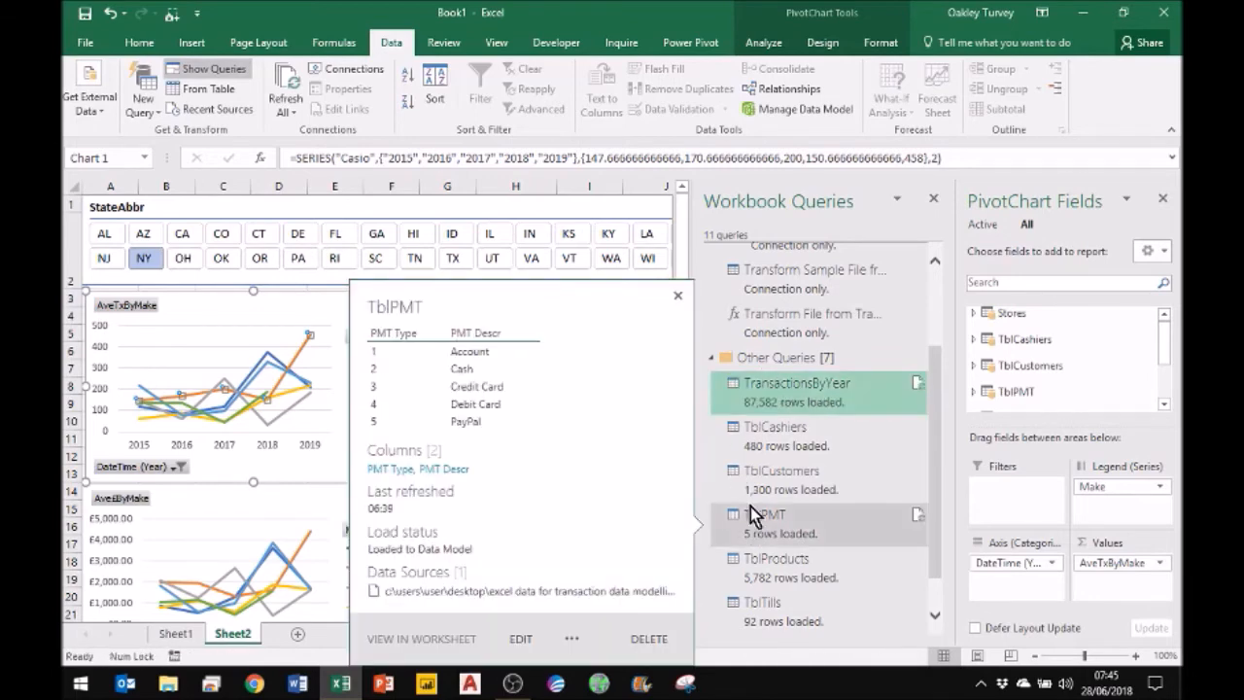
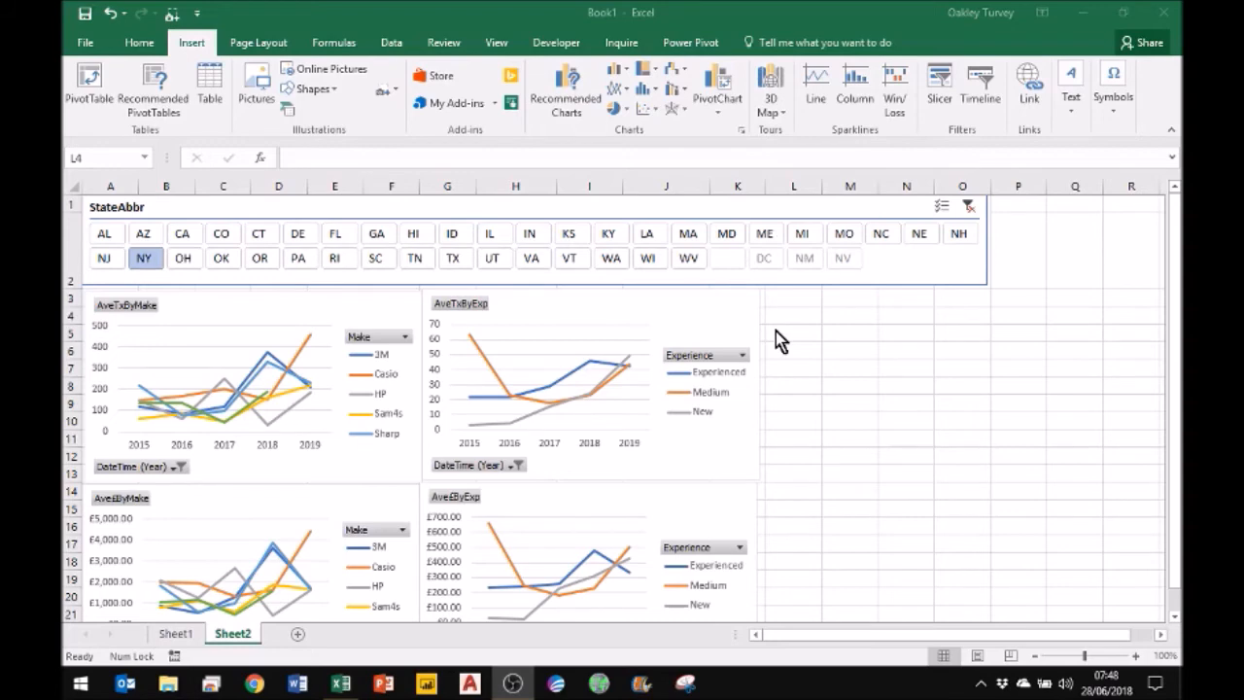
Review which COM add-ins are enabled in the Excel options, and check the Power Pivot commands on the ribbon
left_click(85, 49)
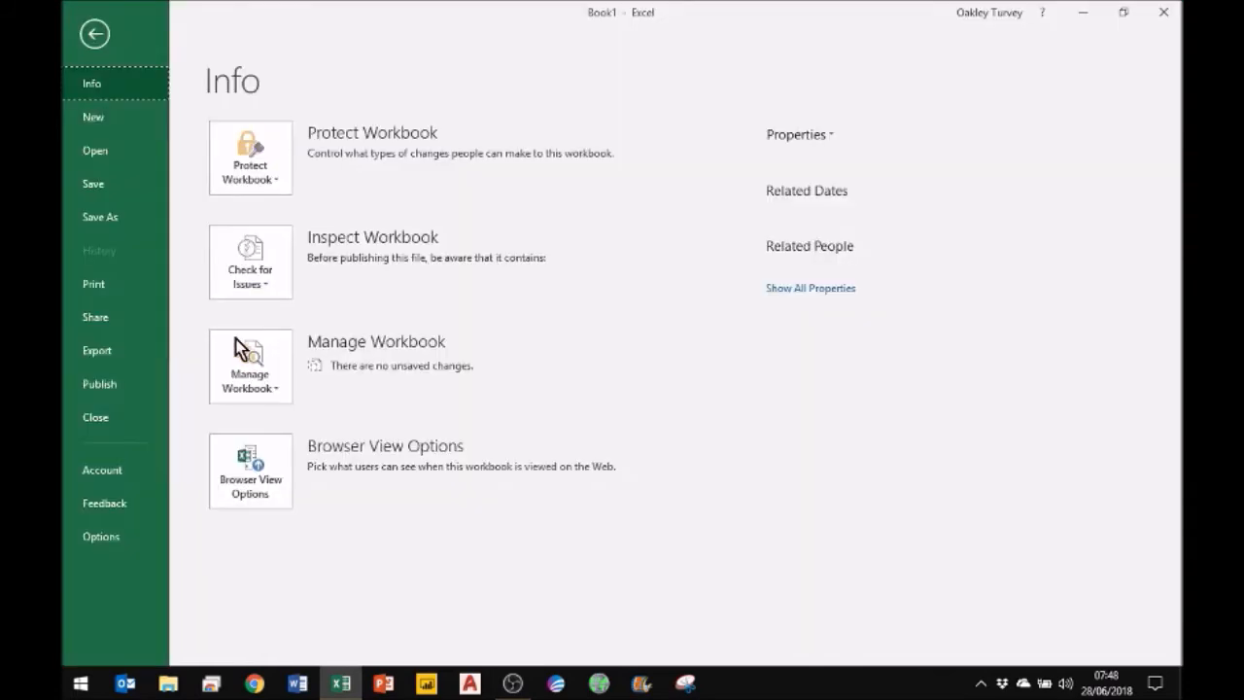
left_click(117, 537)
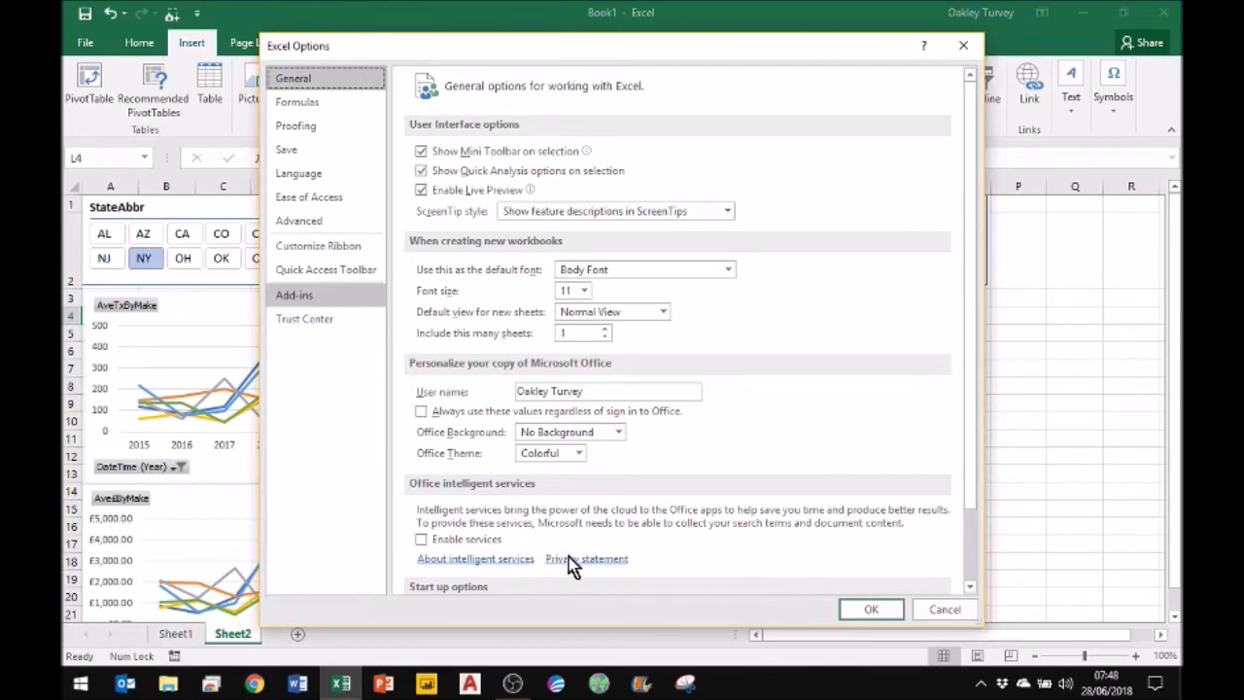
left_click(585, 576)
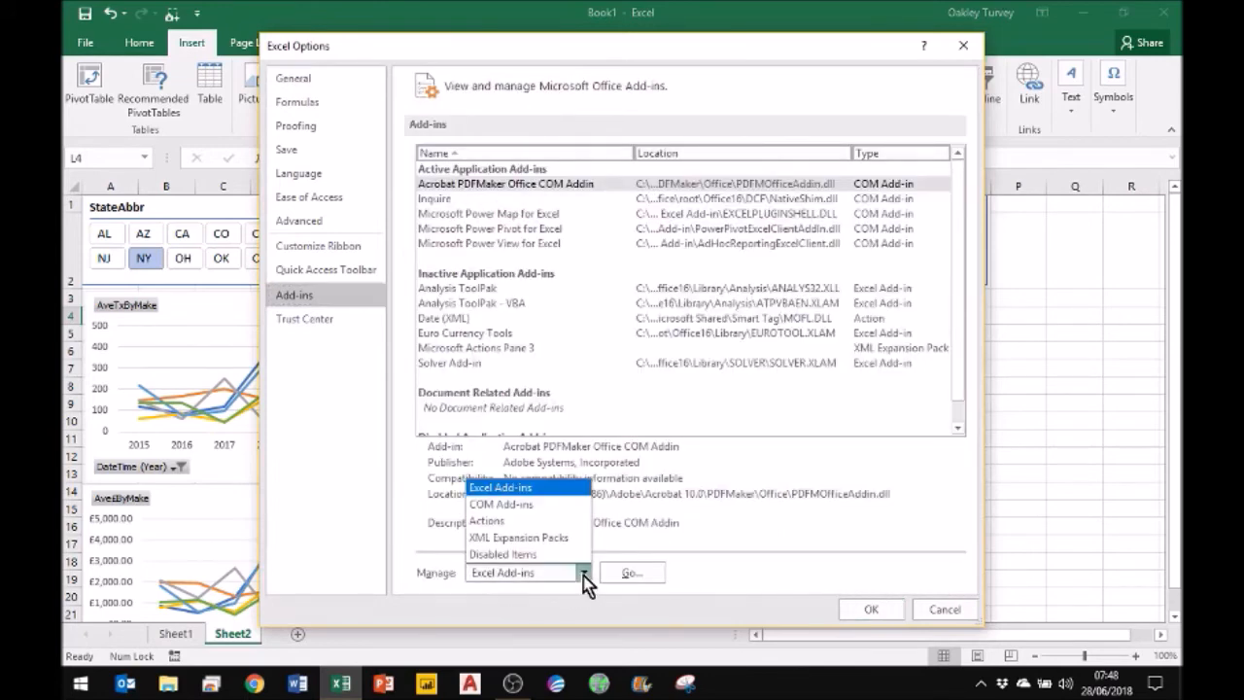
left_click(506, 506)
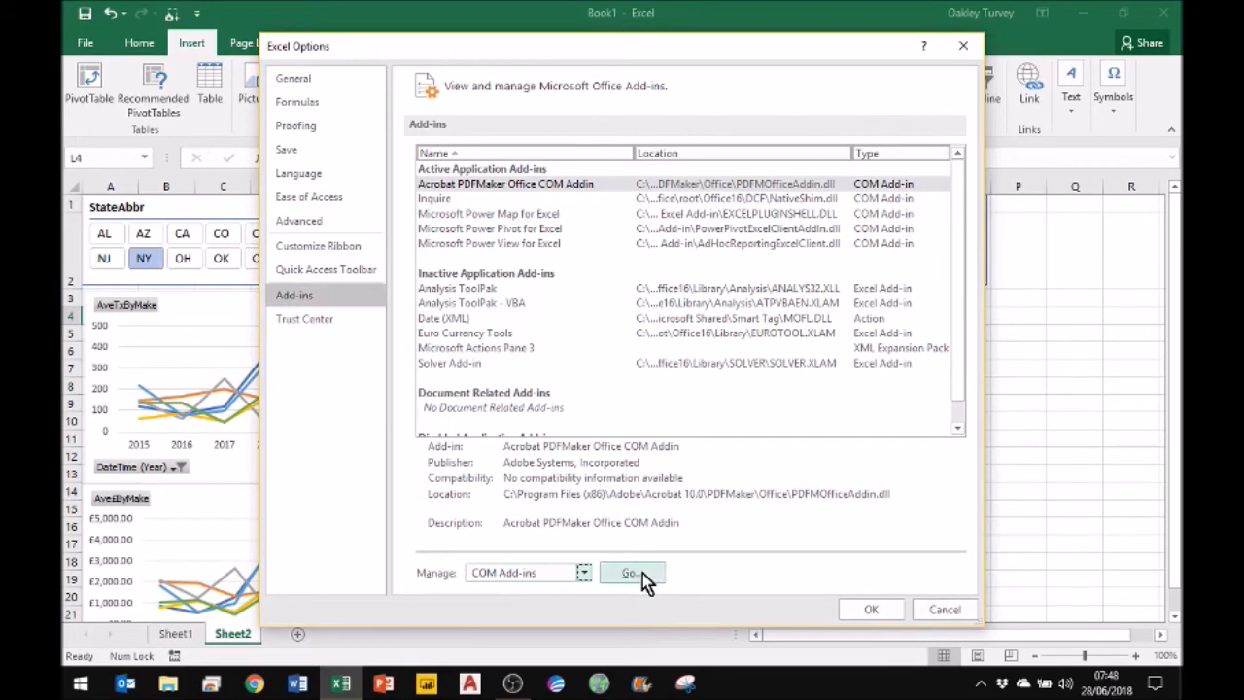
left_click(640, 573)
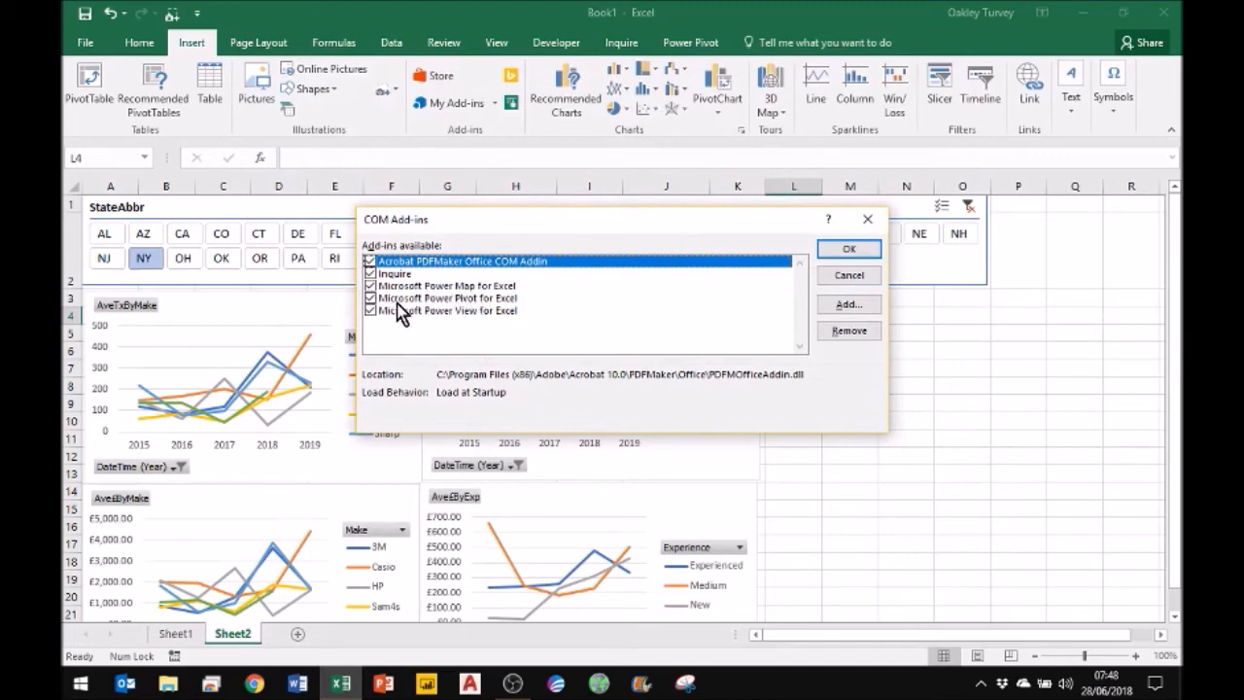
left_click(851, 251)
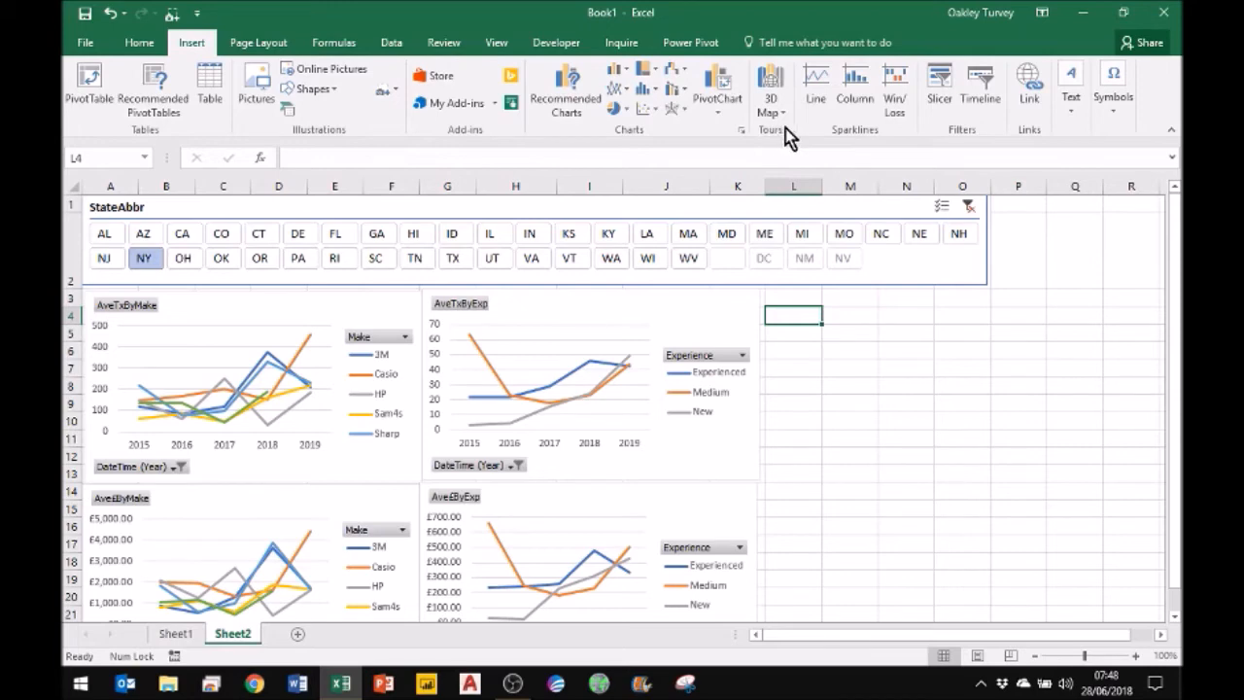
left_click(687, 43)
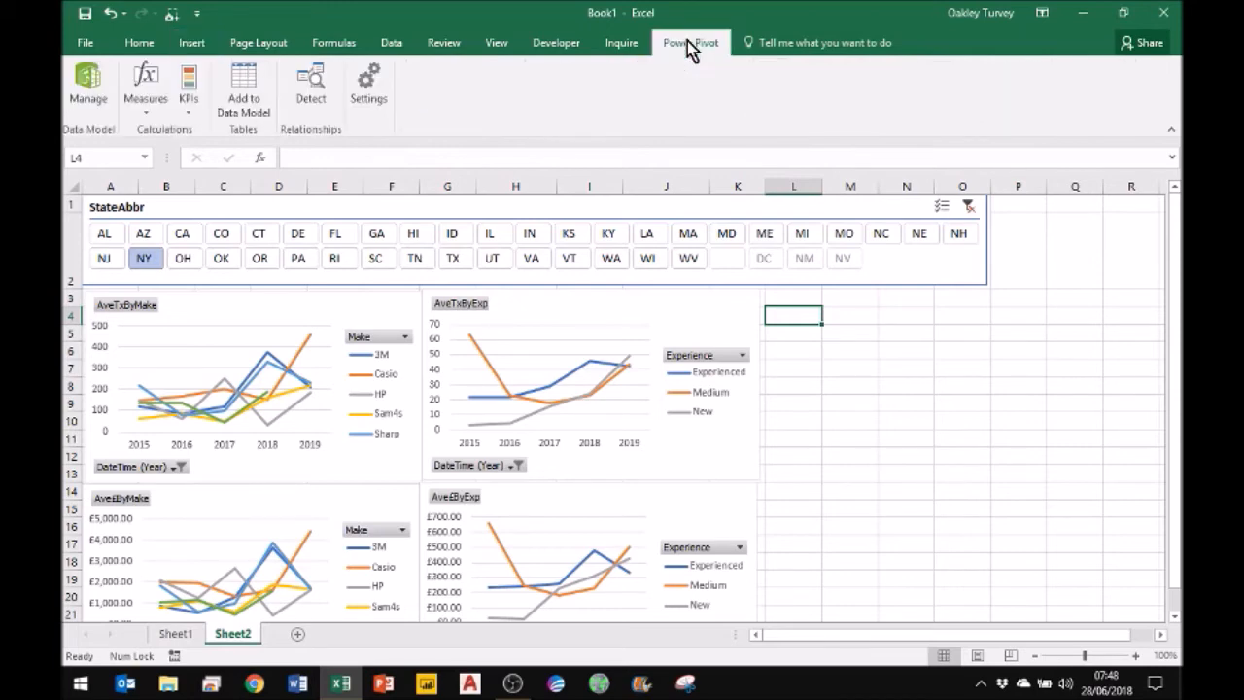
left_click(203, 45)
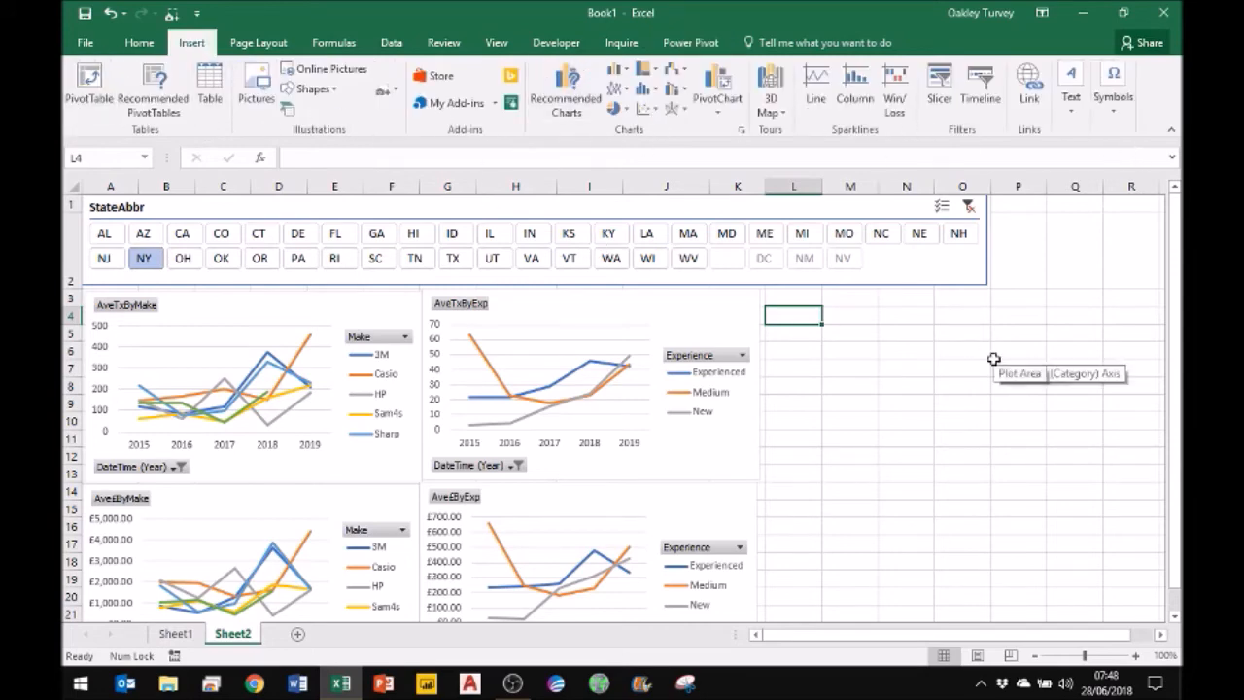
Customize the ribbon by adding a new group to the Insert tab and naming it Reports
right_click(774, 93)
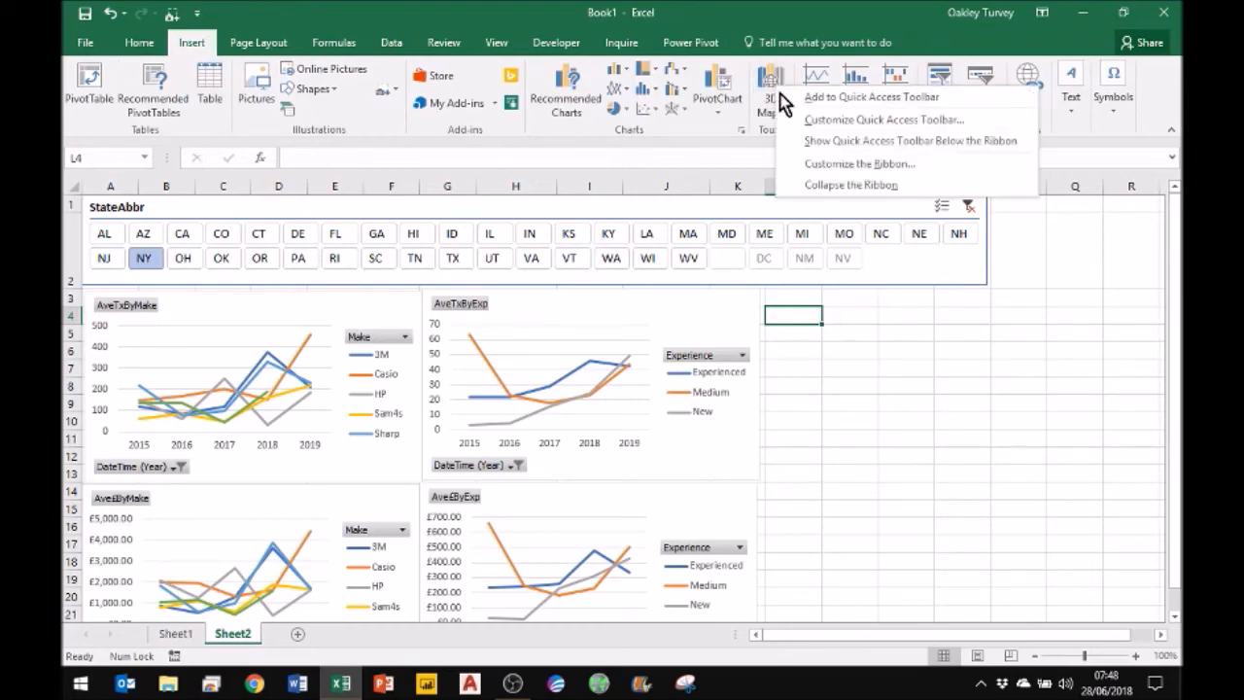
left_click(851, 167)
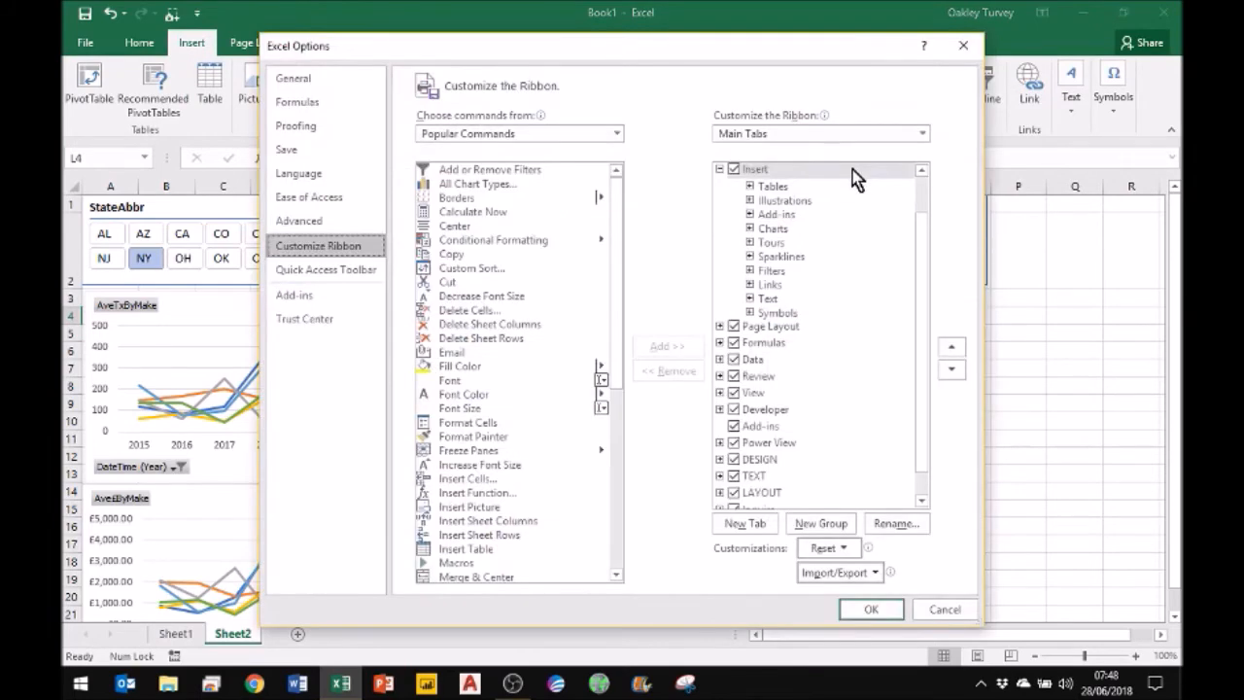
left_click(760, 170)
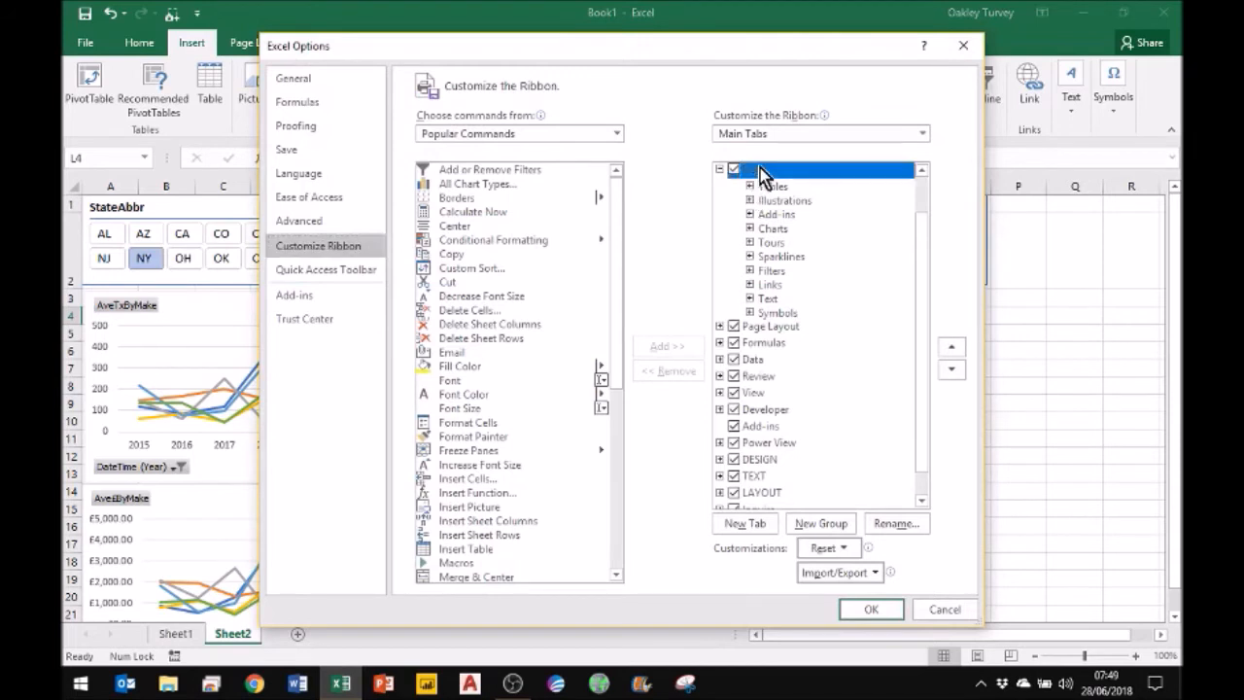
left_click(821, 523)
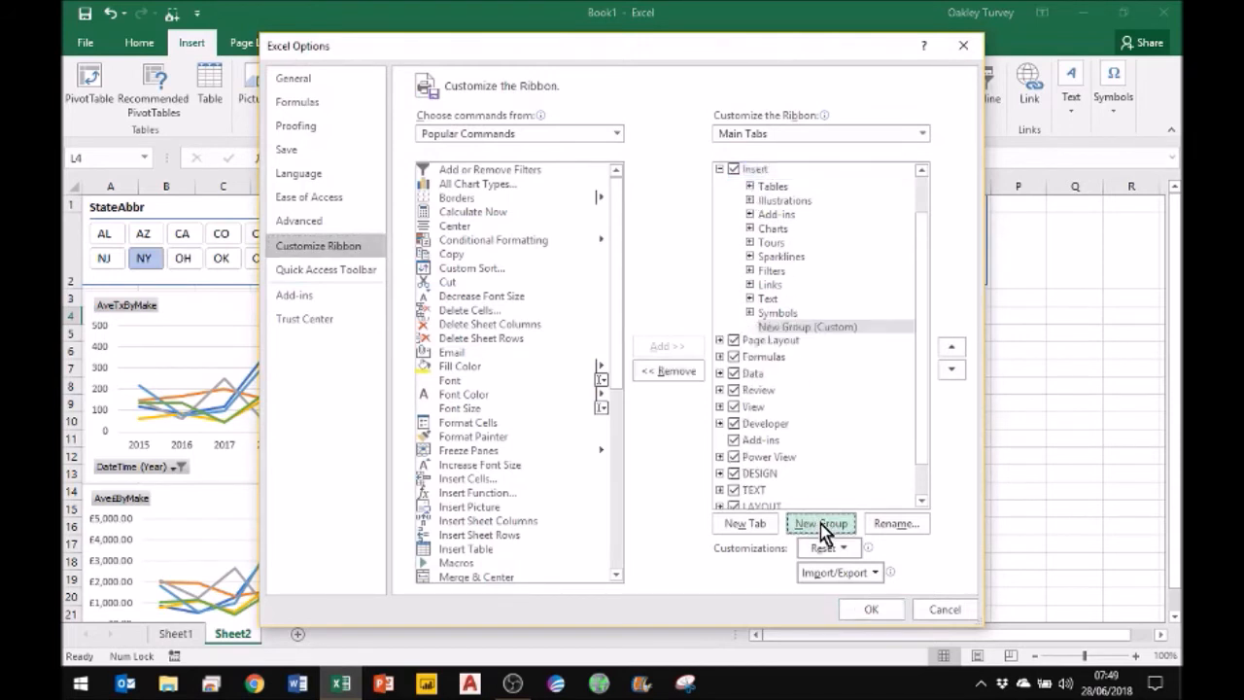
left_click(795, 324)
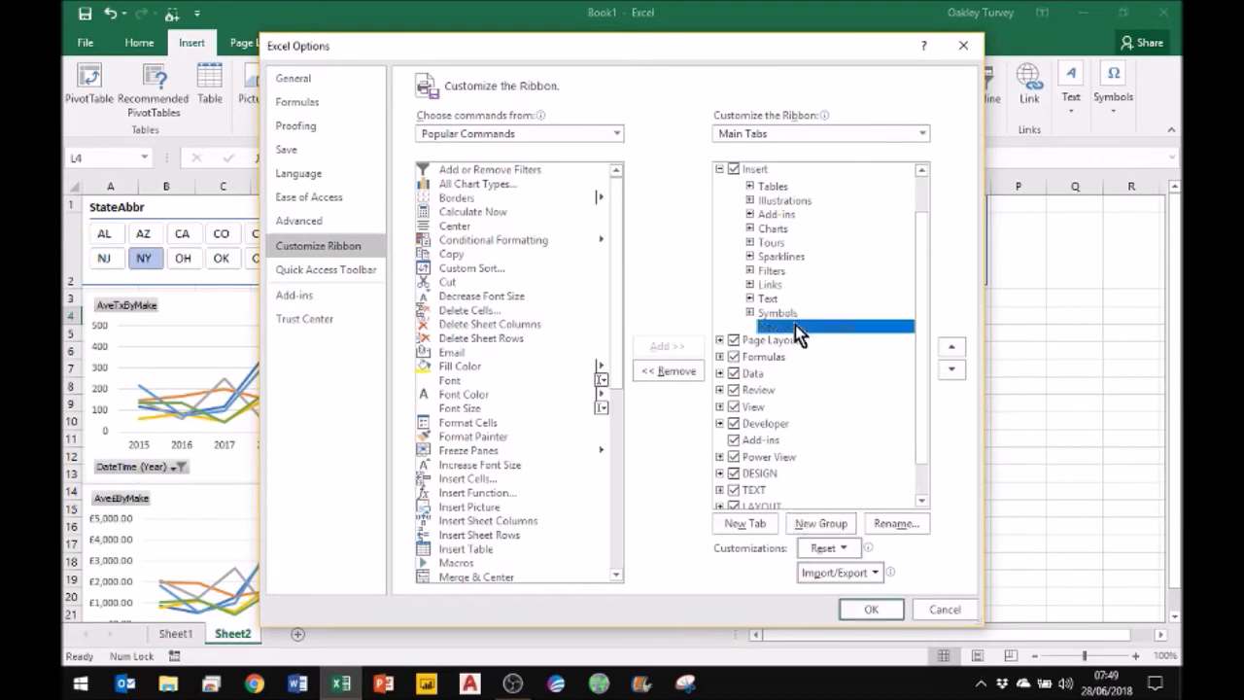
left_click(899, 524)
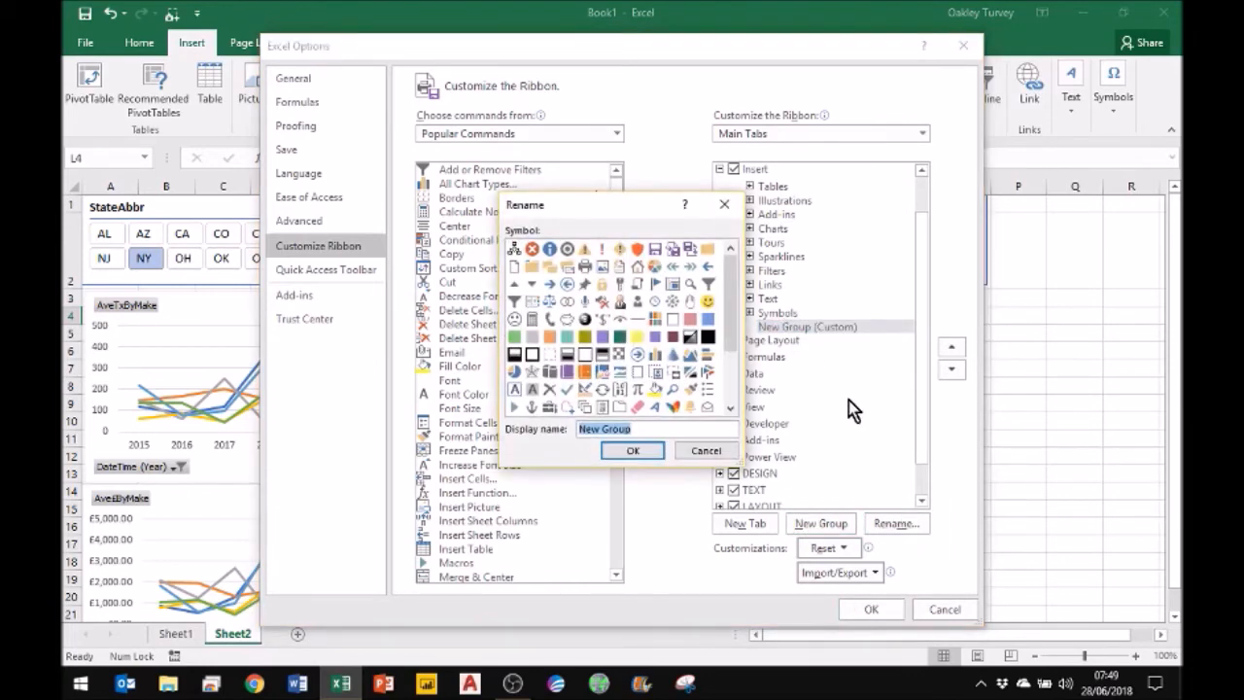
type("Reports")
left_click(633, 452)
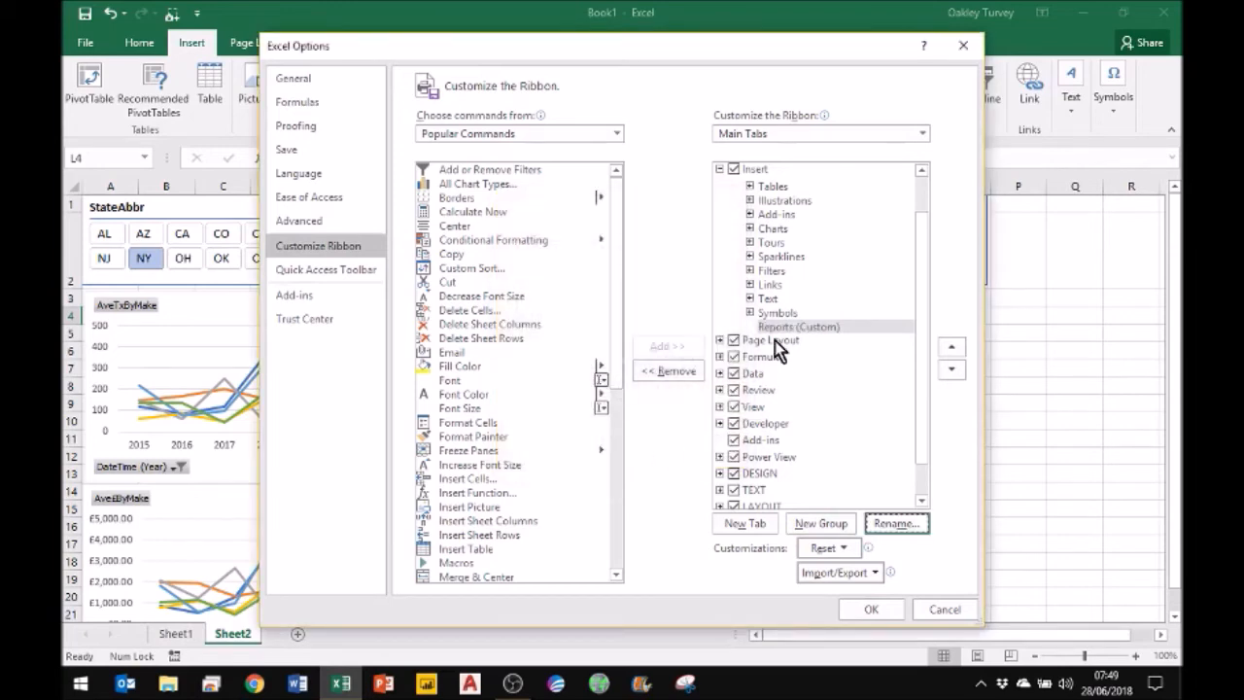
Add the Insert a Power View Report command from Commands Not in the Ribbon to the Reports group and apply the ribbon changes
left_click(474, 311)
left_click(618, 136)
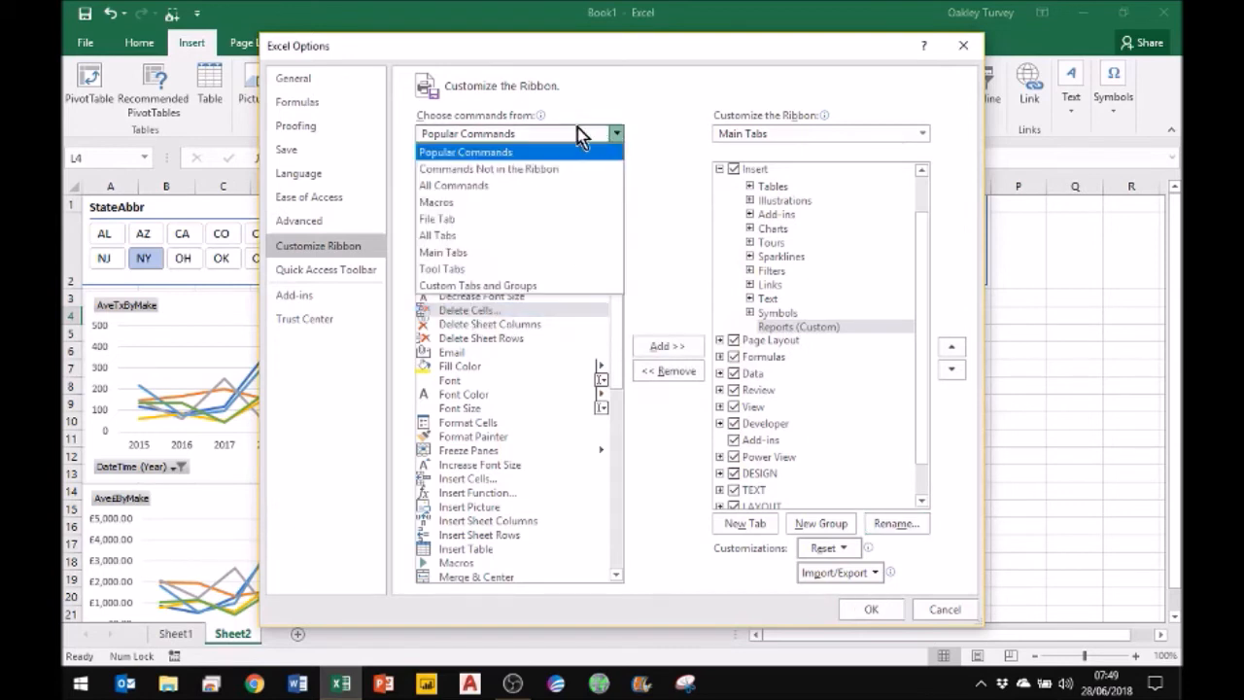
left_click(490, 158)
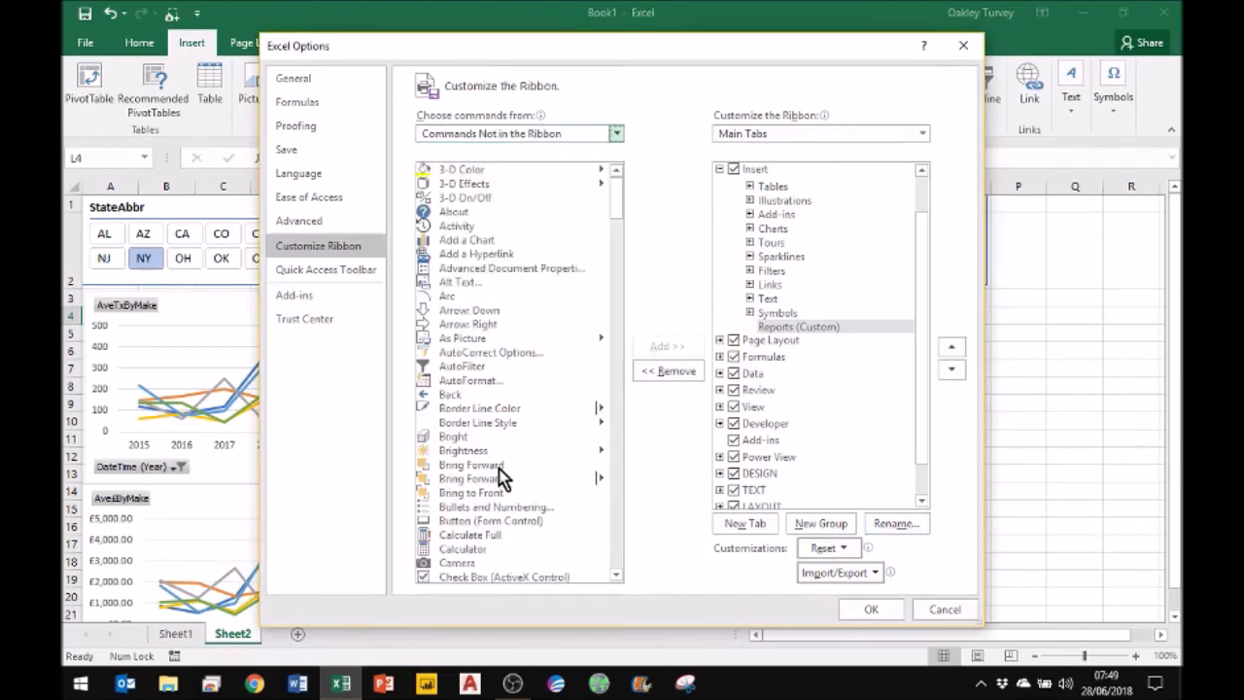
left_click(465, 436)
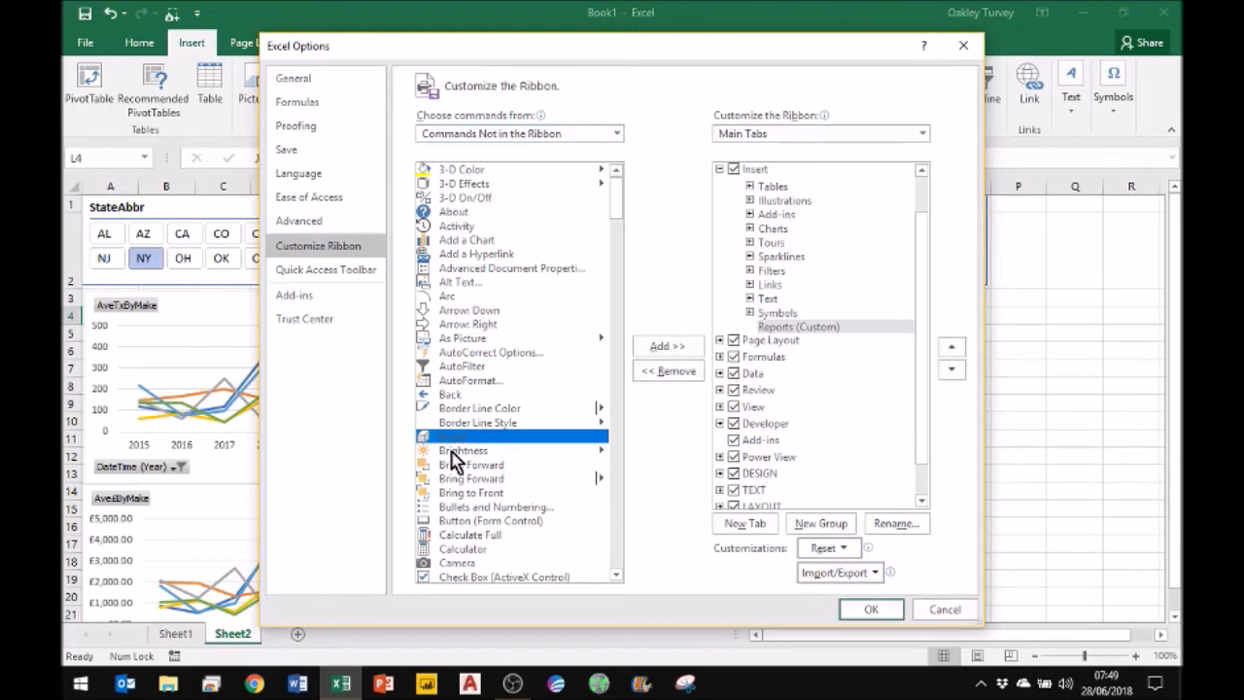
key("i")
scroll(508, 430, "down", 6)
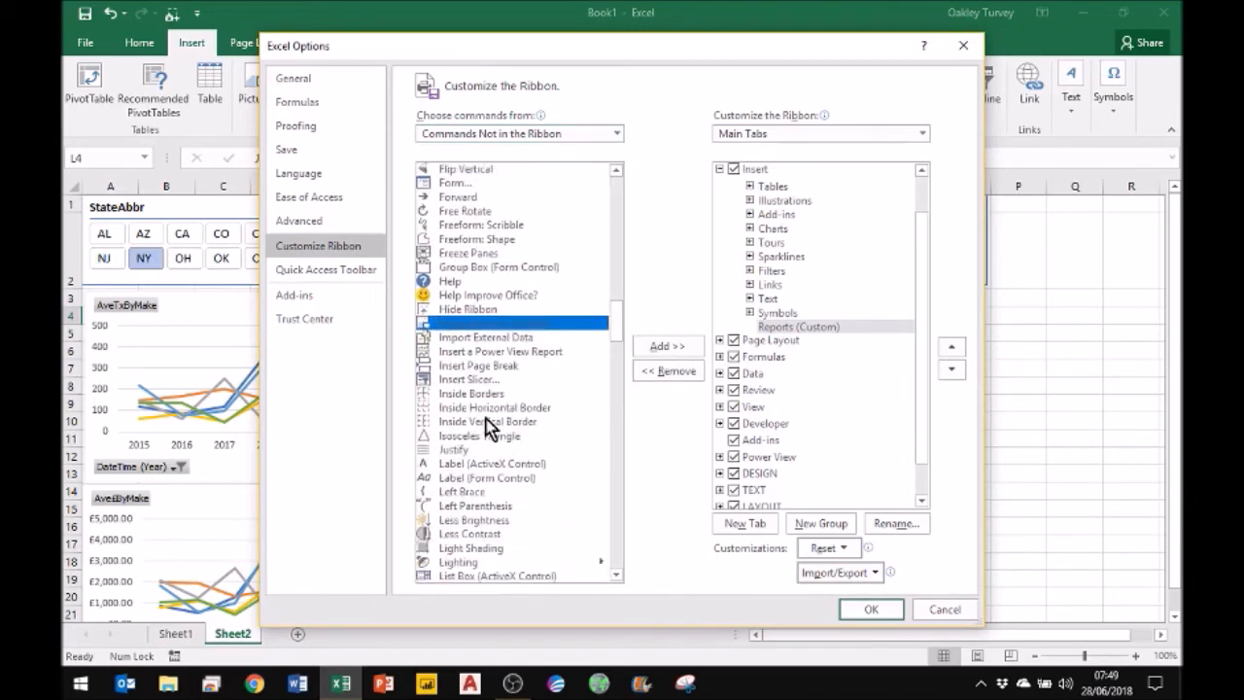
left_click(461, 351)
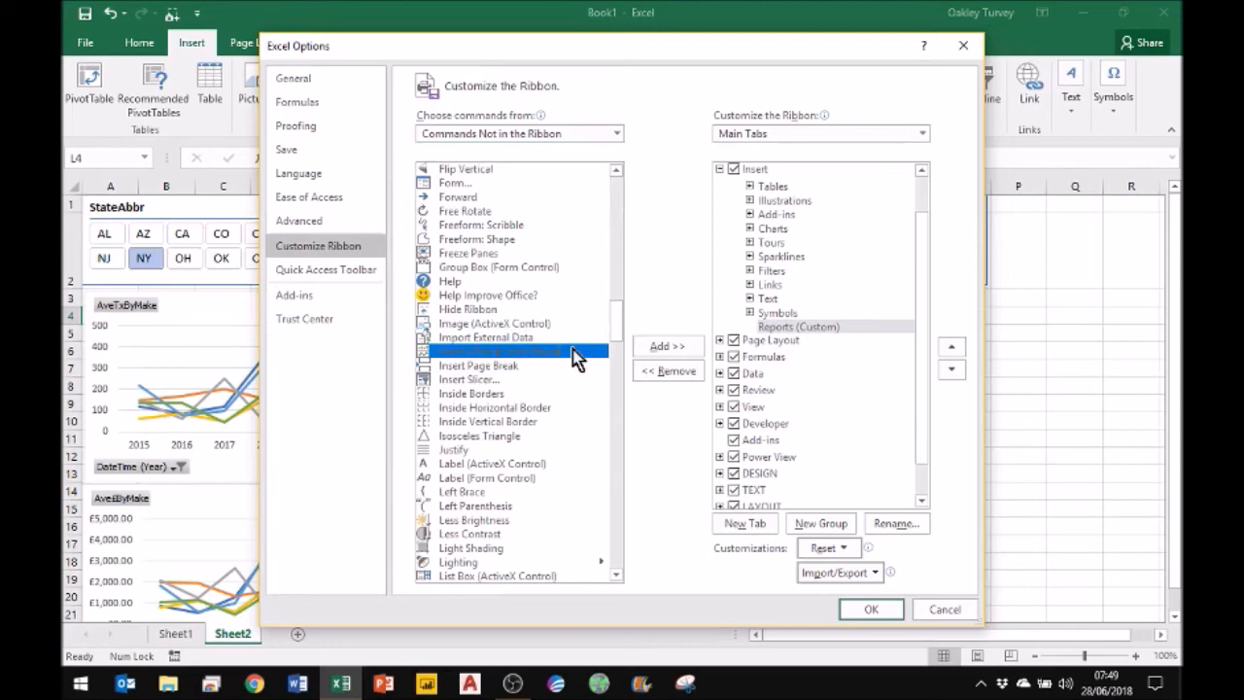
left_click(665, 345)
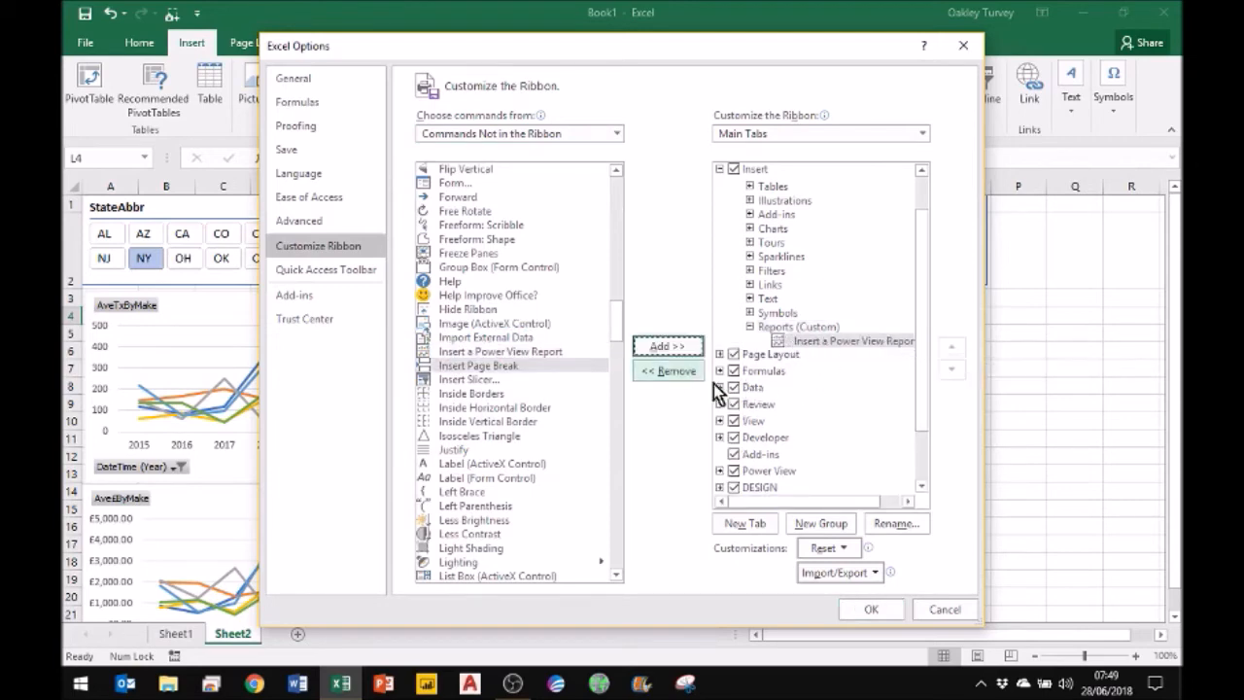
left_click(870, 609)
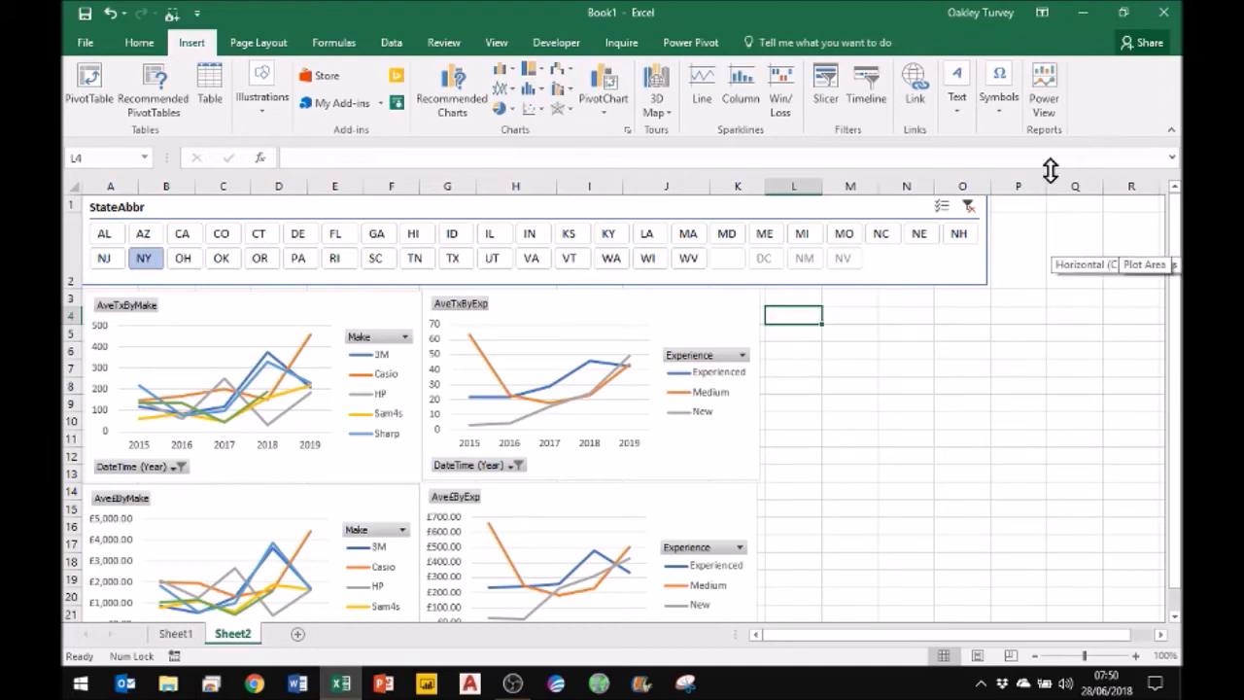
Insert a new Power View report sheet and look through the fields of the TransactionsByYear table
left_click(1044, 87)
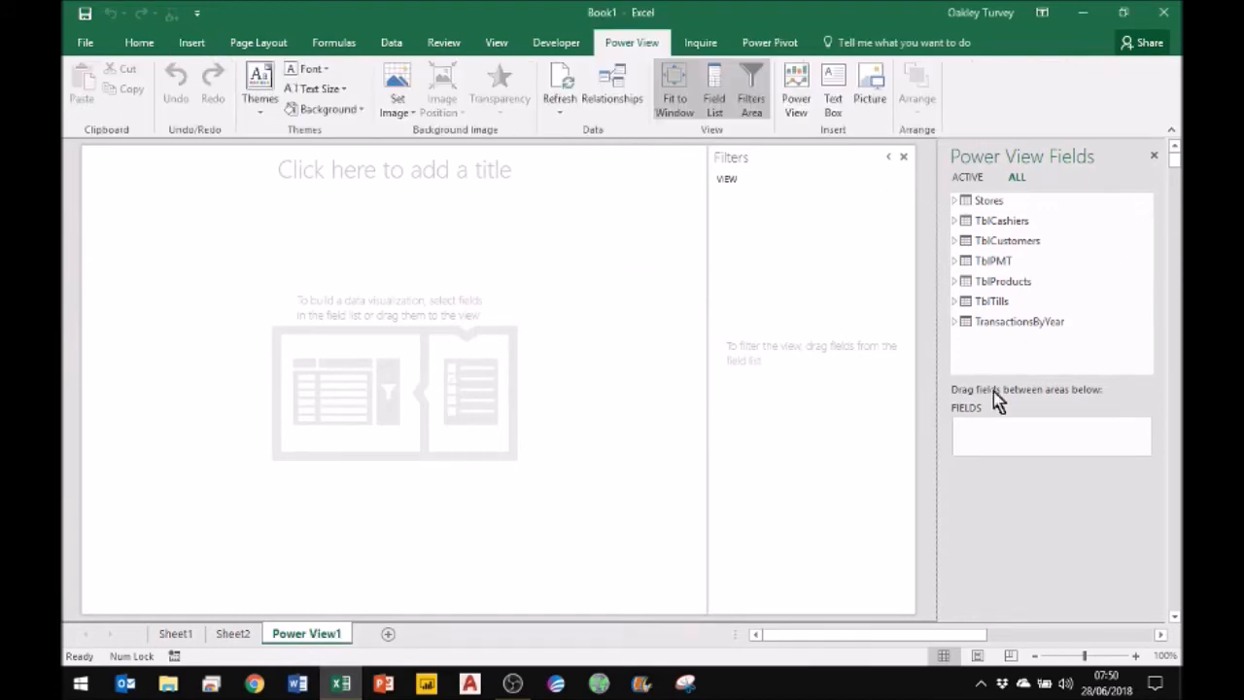
left_click(957, 320)
left_click_drag(1147, 294, 1152, 358)
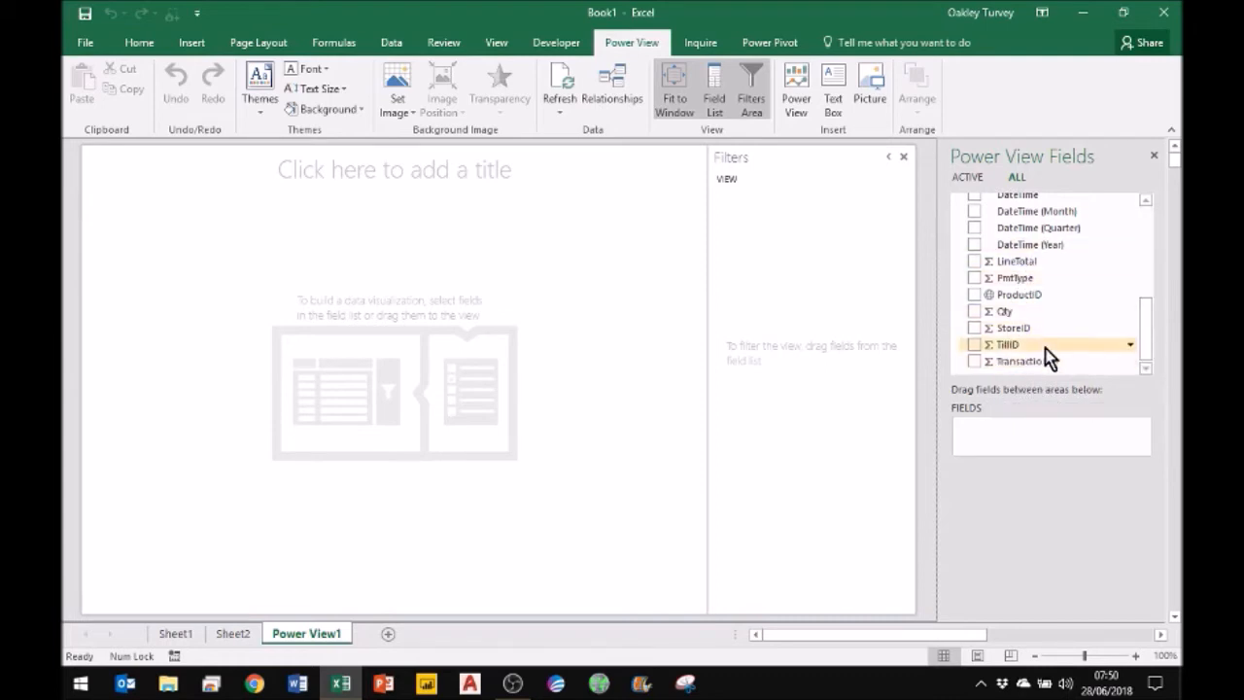
scroll(1047, 358, "up", 1)
scroll(1047, 357, "up", 5)
scroll(1048, 358, "down", 3)
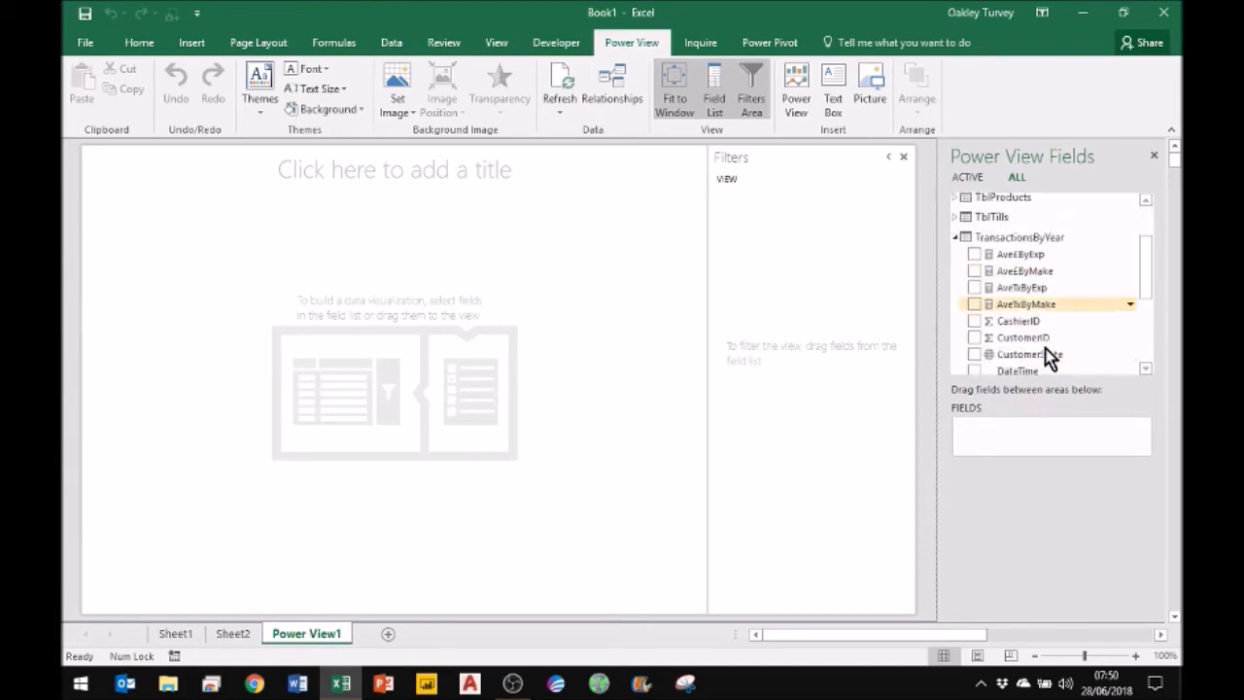
scroll(1050, 357, "up", 1)
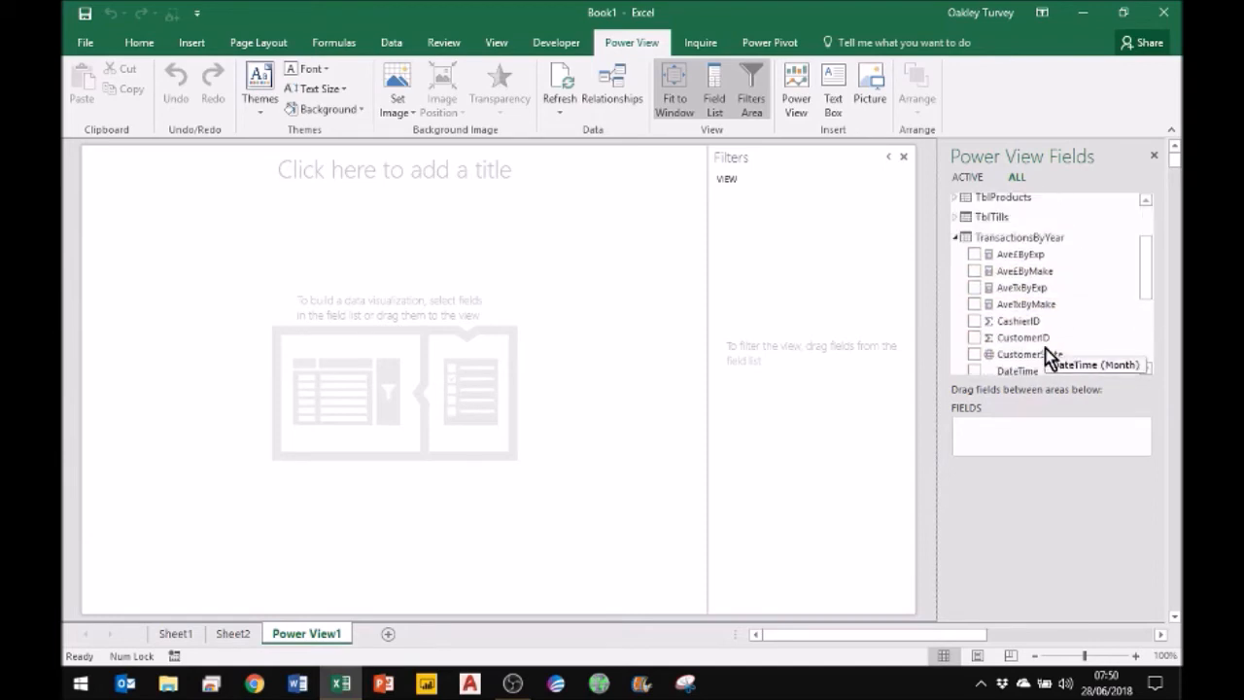
scroll(1049, 358, "down", 1)
scroll(1047, 357, "down", 2)
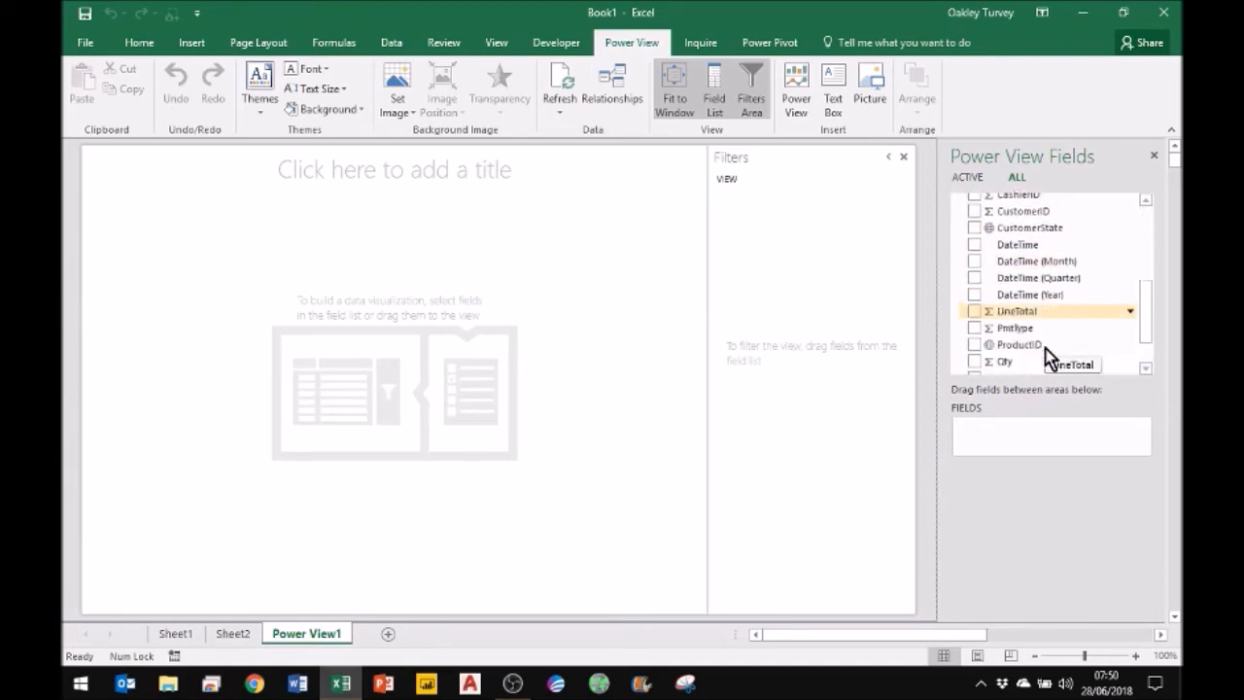
scroll(1050, 358, "up", 1)
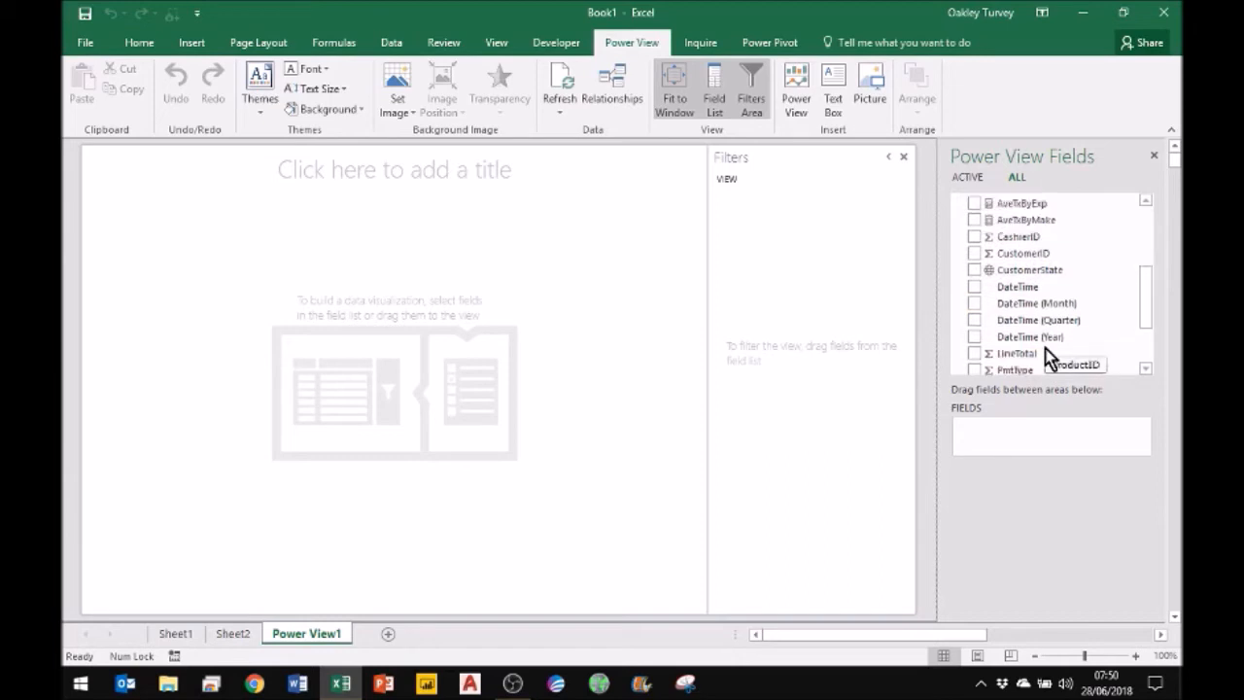
scroll(1050, 357, "up", 1)
scroll(1050, 354, "up", 2)
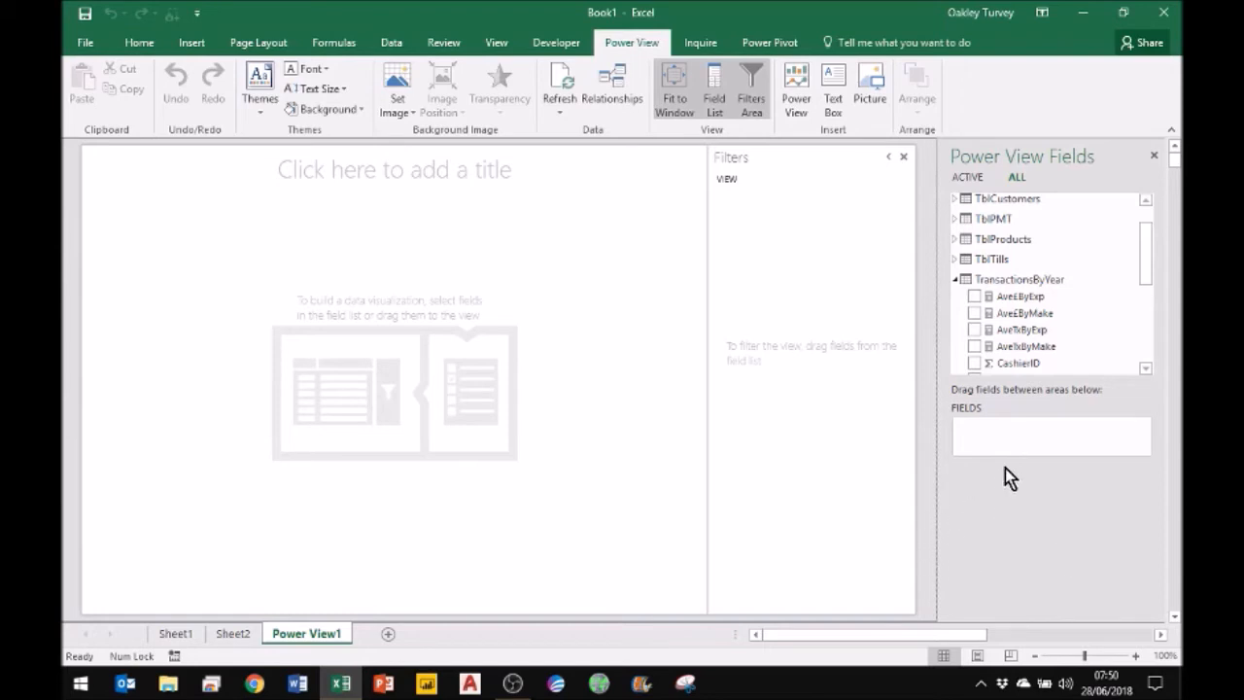
Build a table in the Power View report from TblTills Make and the TransactionsByYear measure Ave£ByMake
left_click(956, 259)
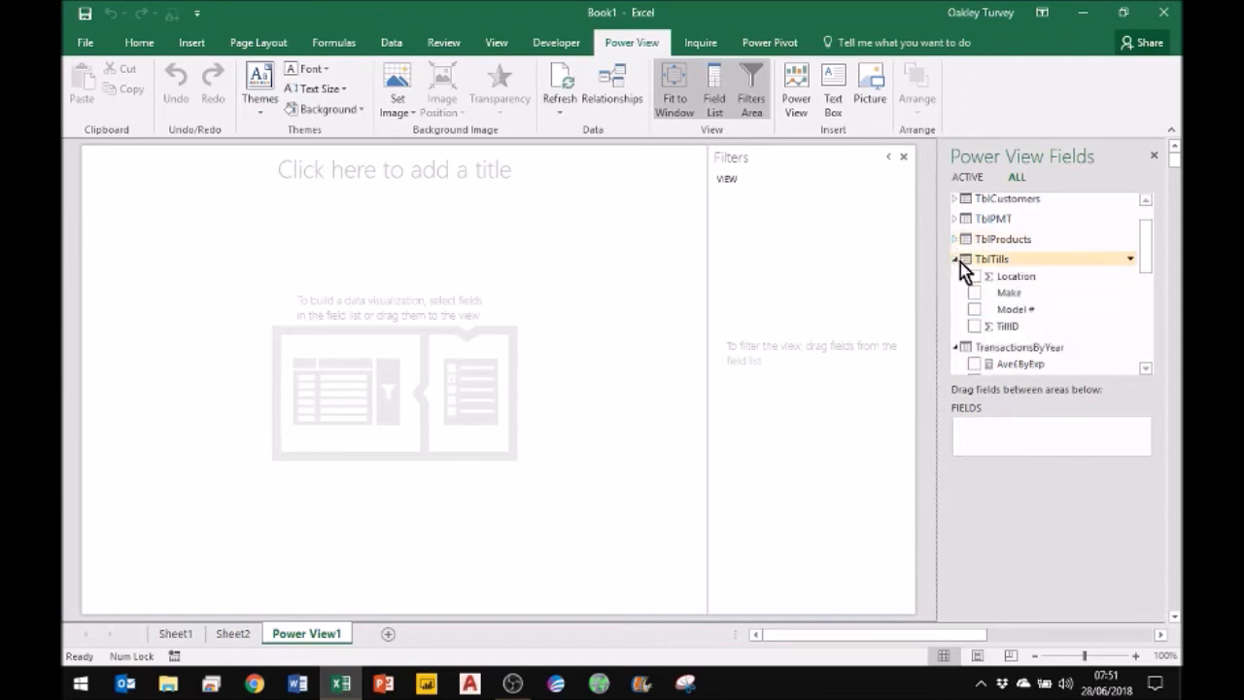
left_click(974, 293)
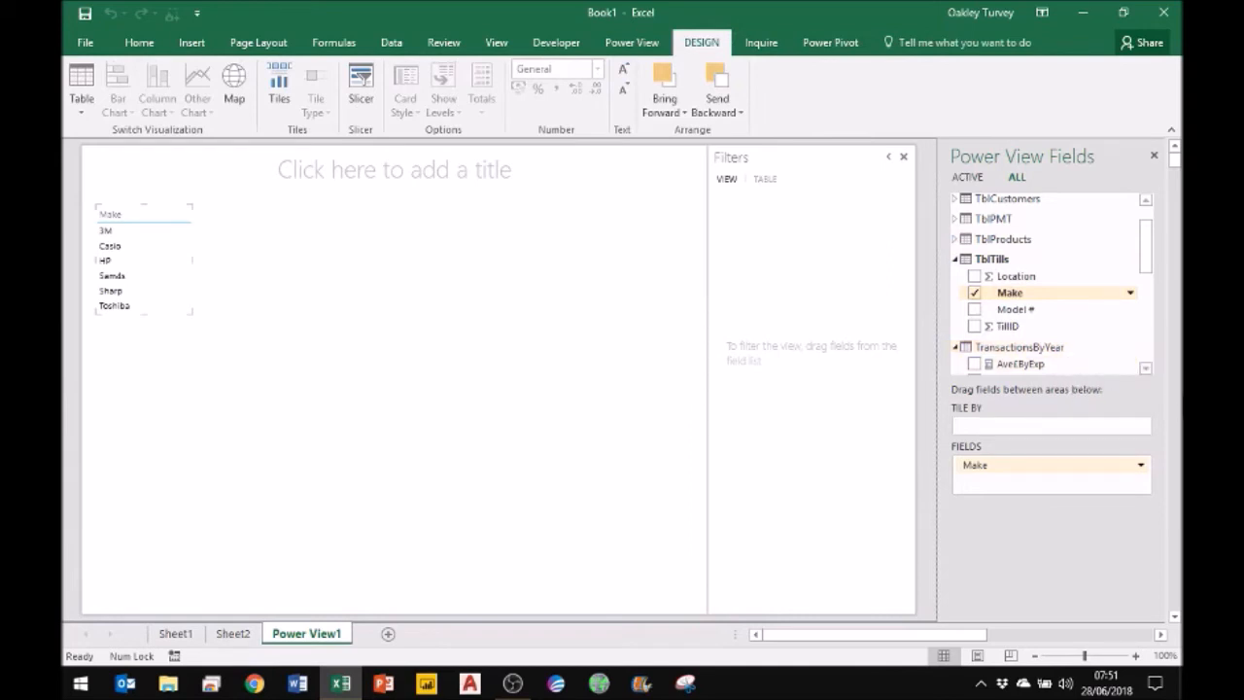
left_click(1146, 369)
left_click(1146, 368)
left_click(1146, 369)
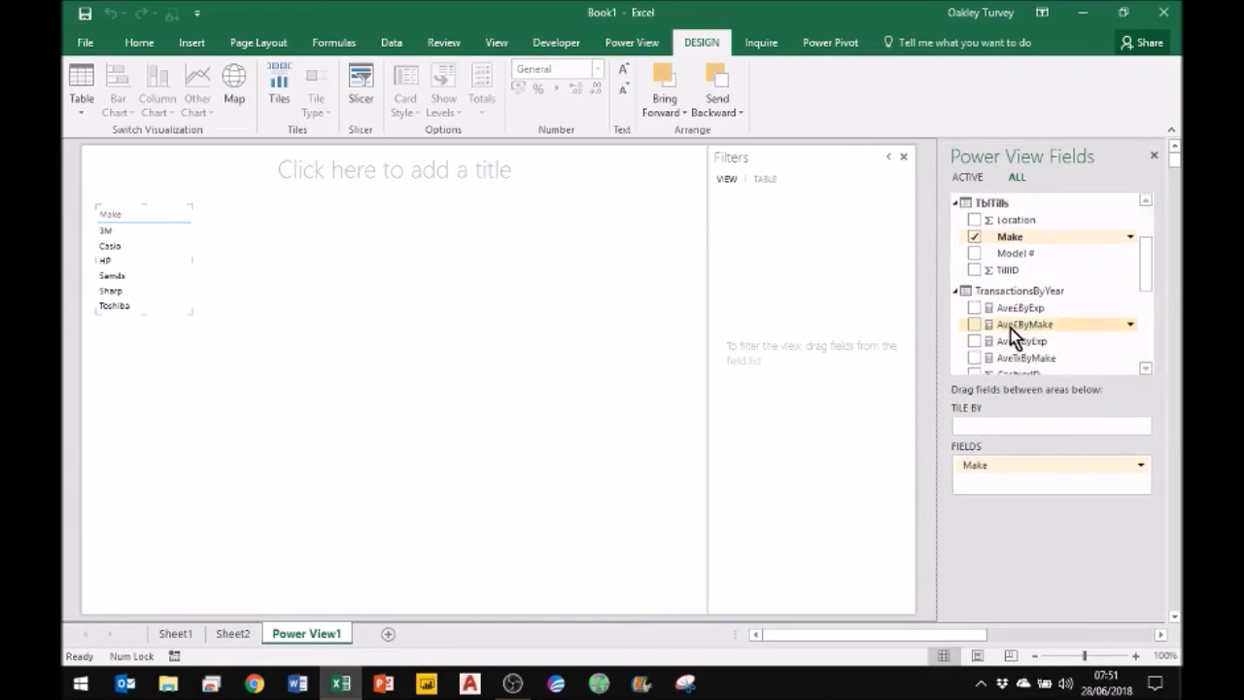
left_click(974, 324)
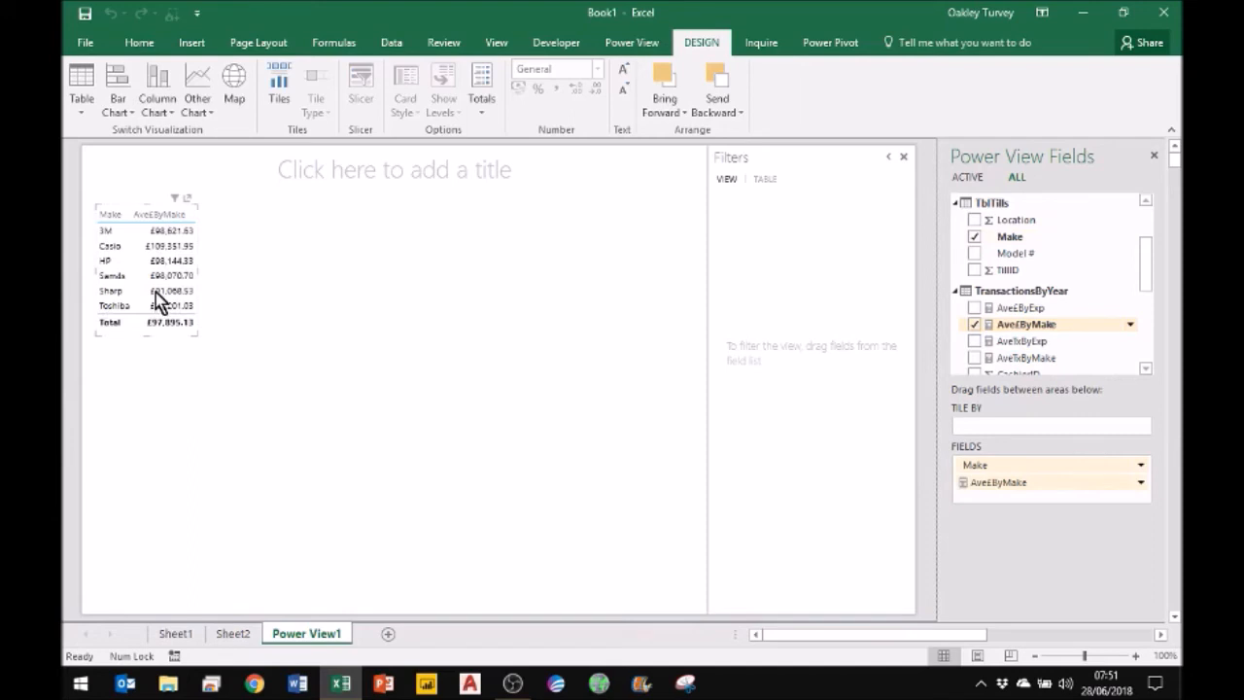
Convert the Ave£ByMake table to a clustered column chart and enlarge it in width and height
left_click(152, 90)
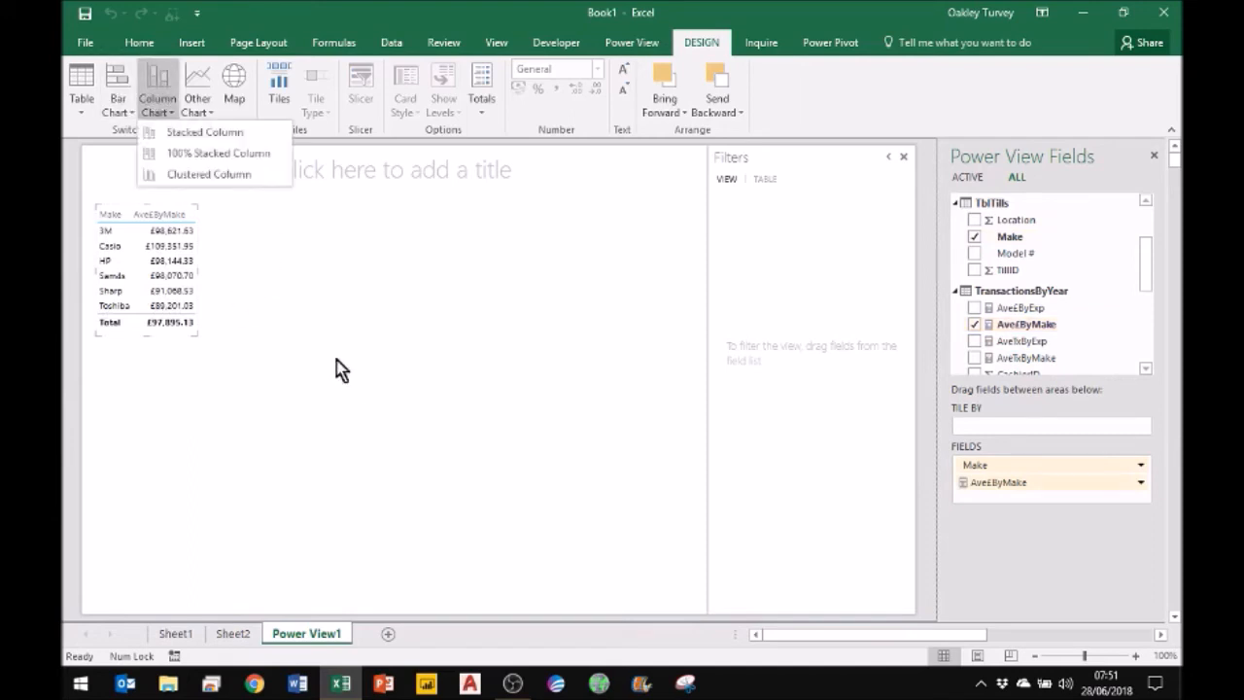
left_click(181, 176)
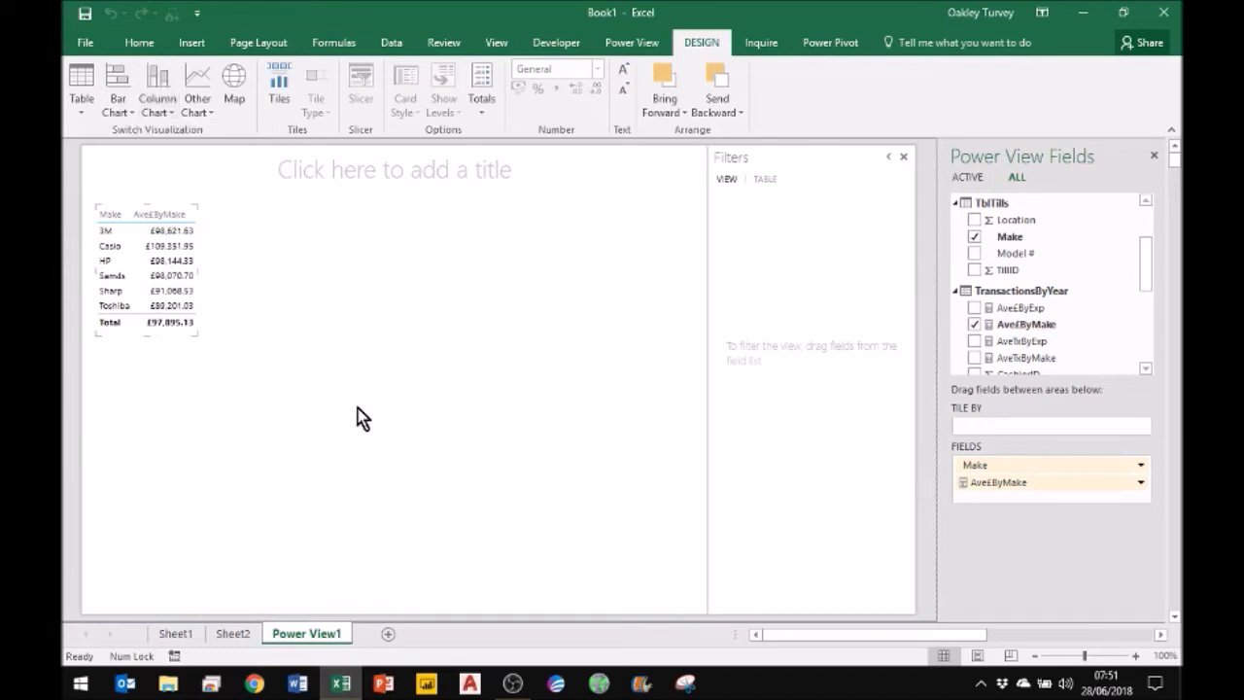
left_click_drag(198, 271, 328, 283)
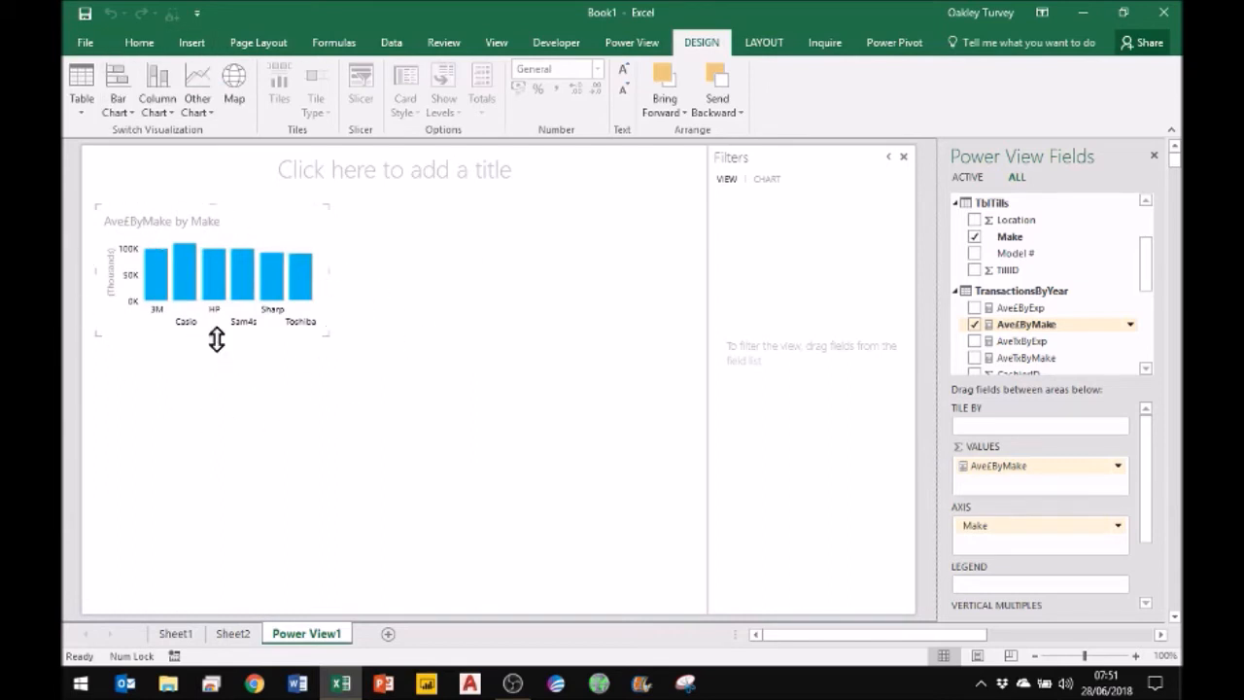
left_click_drag(213, 341, 210, 380)
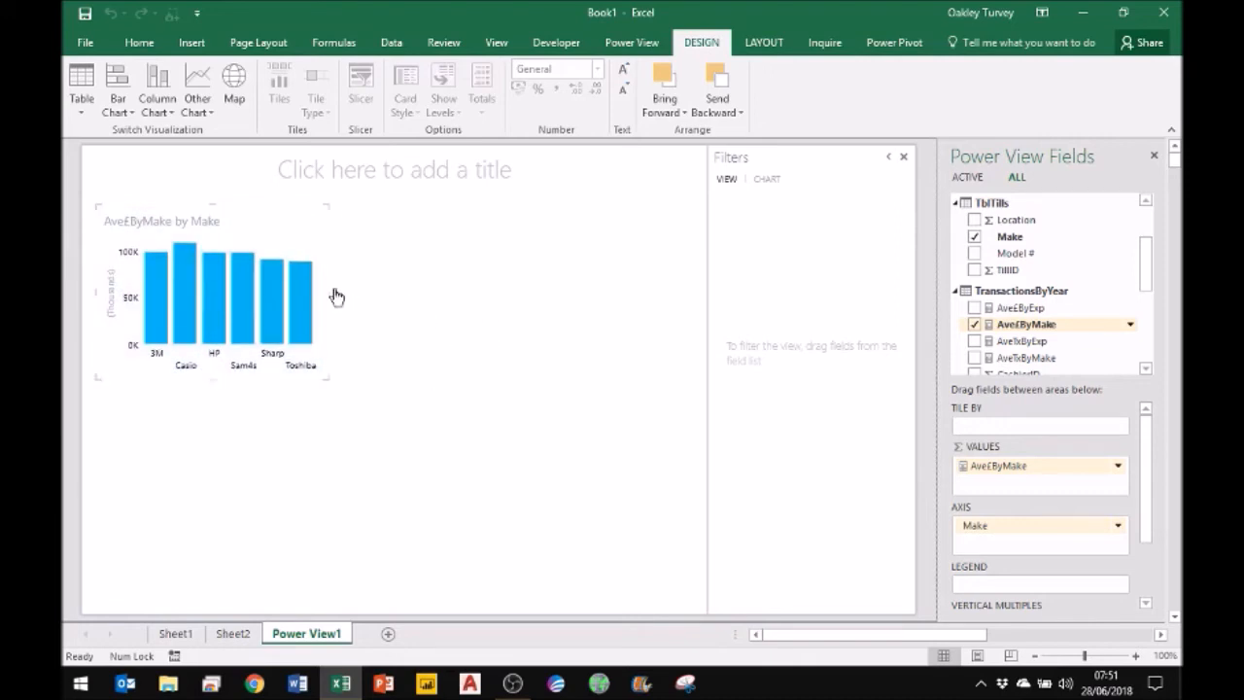
left_click_drag(326, 290, 356, 292)
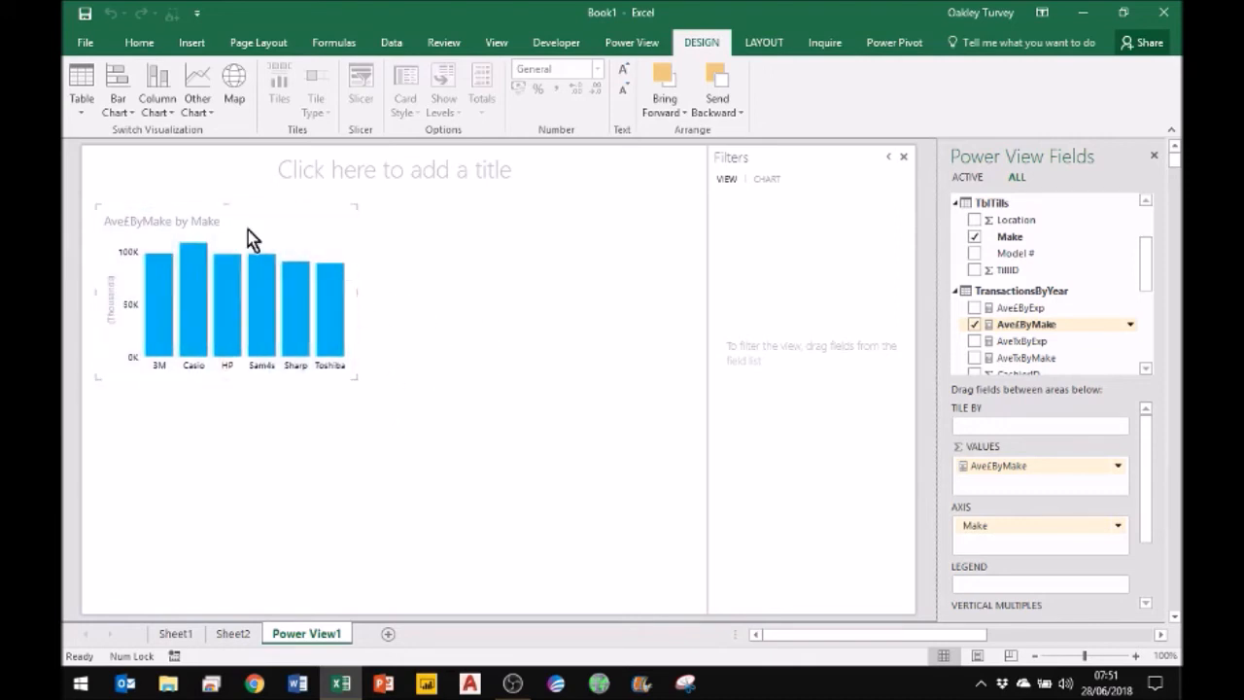
Change the column chart to a line chart and move Make from the axis to the legend
left_click(204, 109)
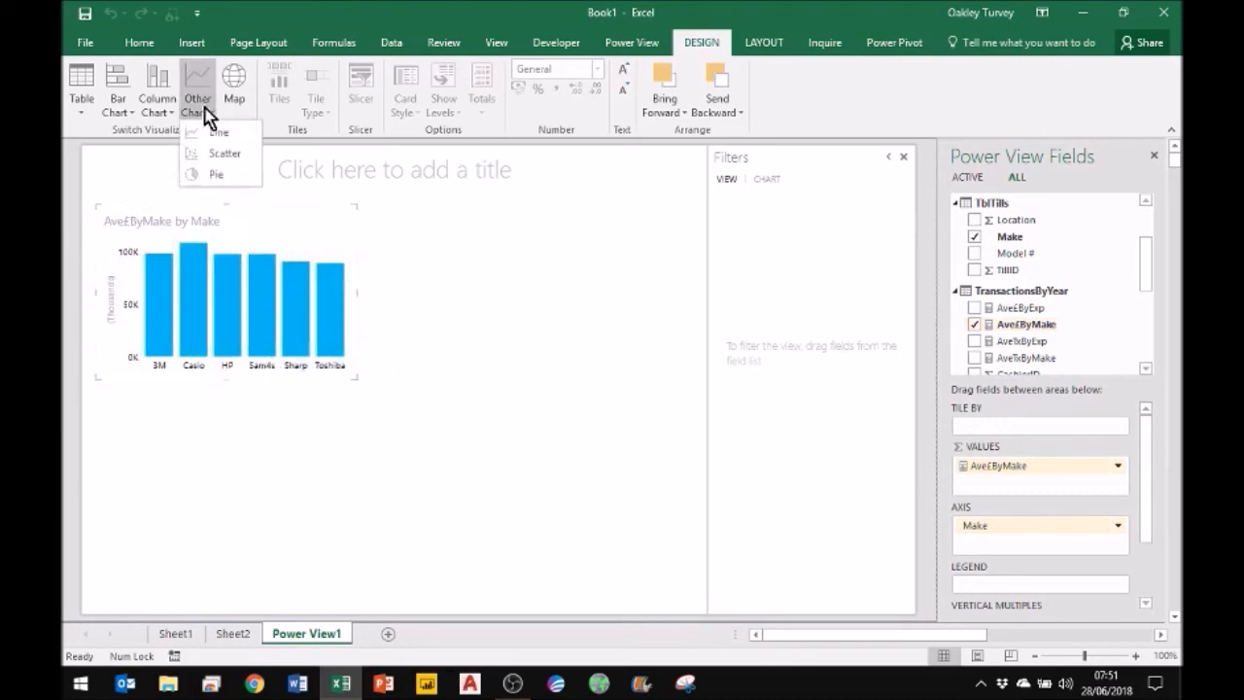
left_click(212, 130)
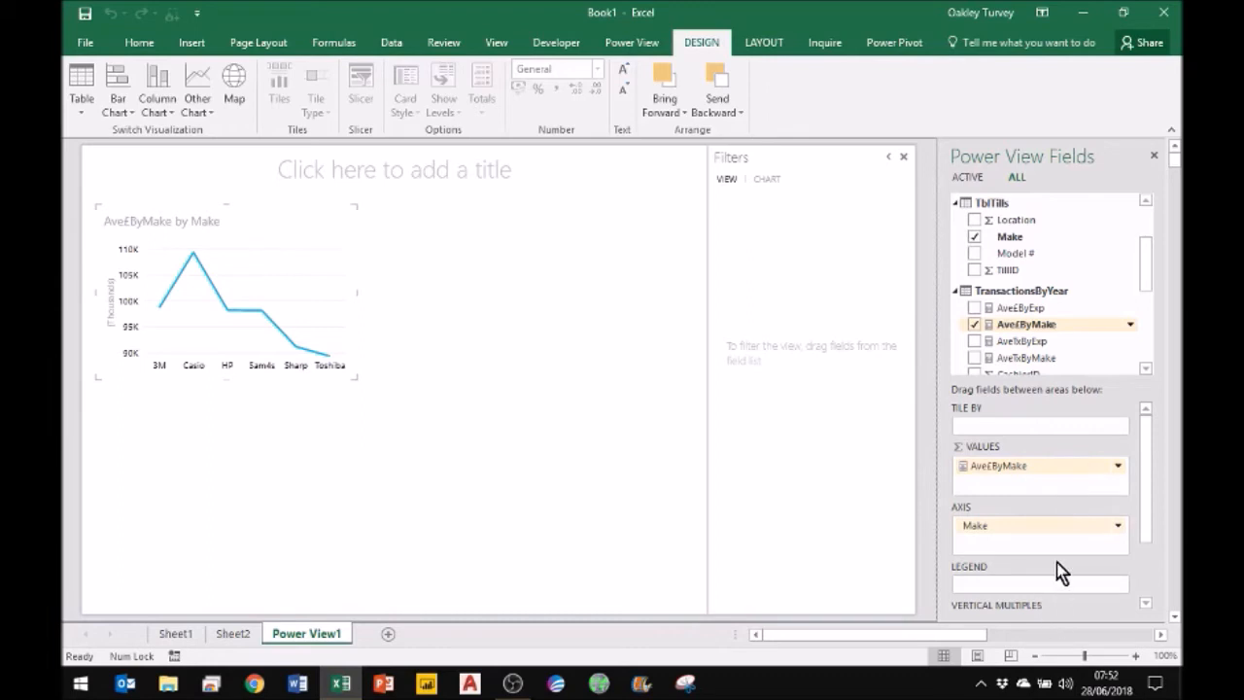
left_click_drag(995, 528, 998, 586)
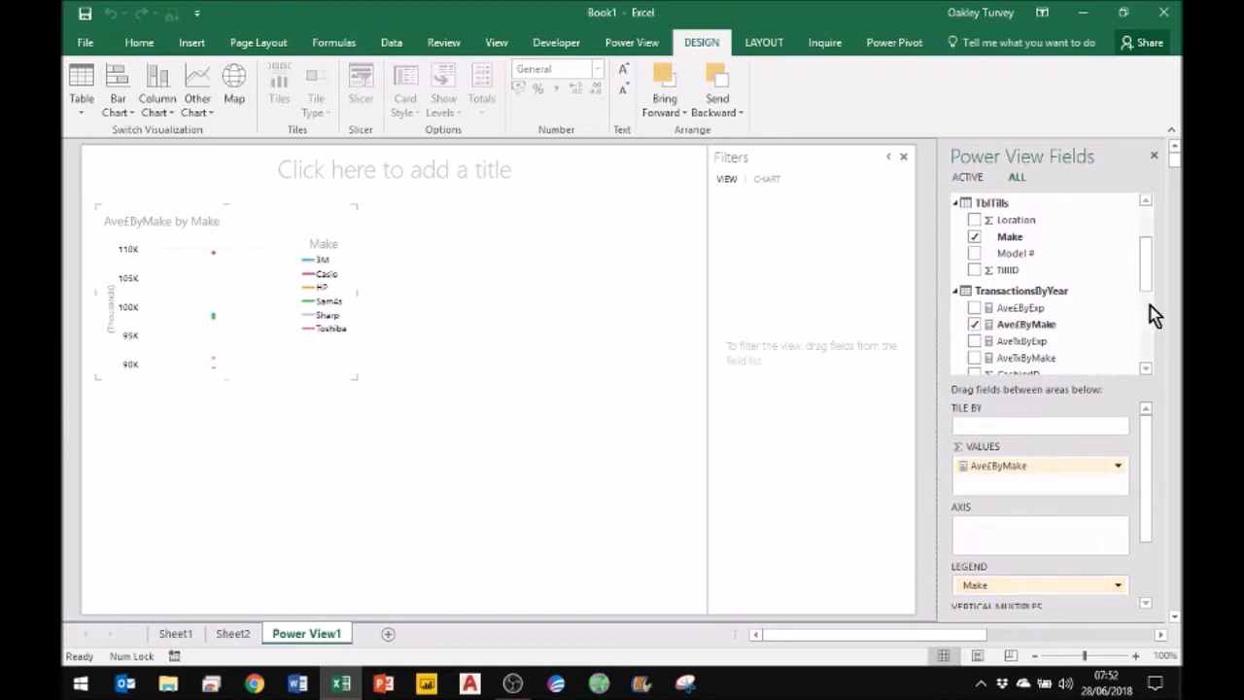
Put DateTime (Year) from TransactionsByYear on the line chart's axis and widen the chart slightly
scroll(1144, 367, "down", 5)
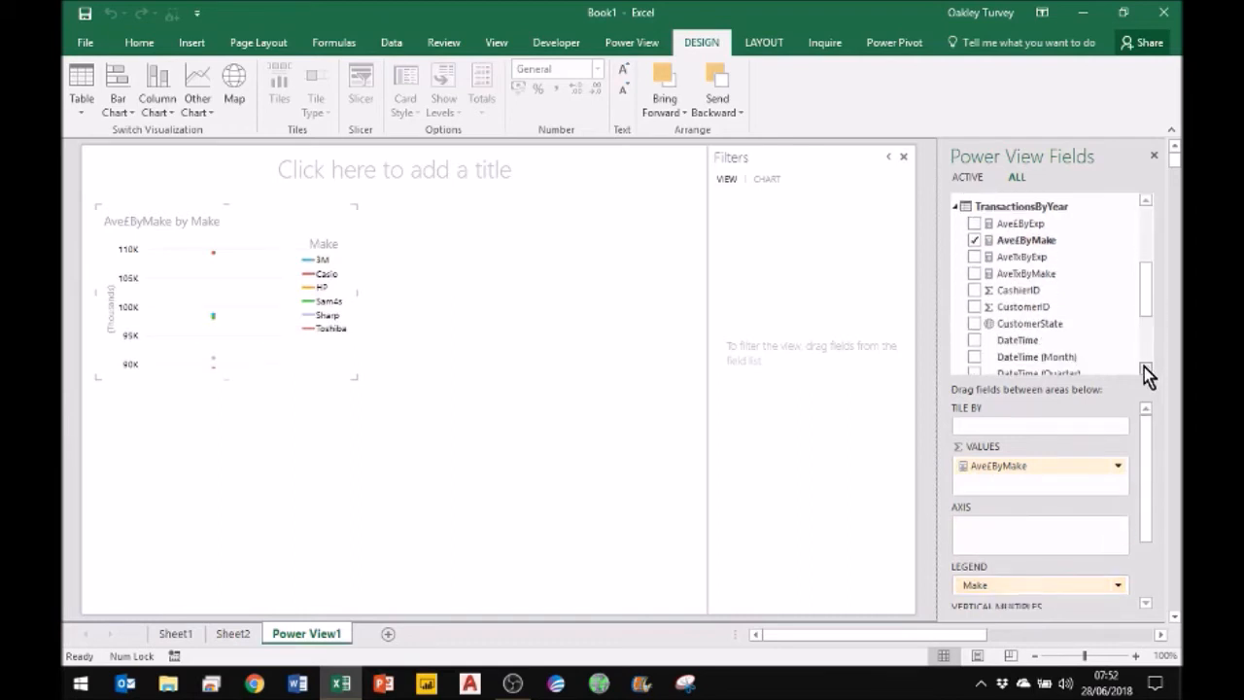
scroll(1143, 366, "down", 2)
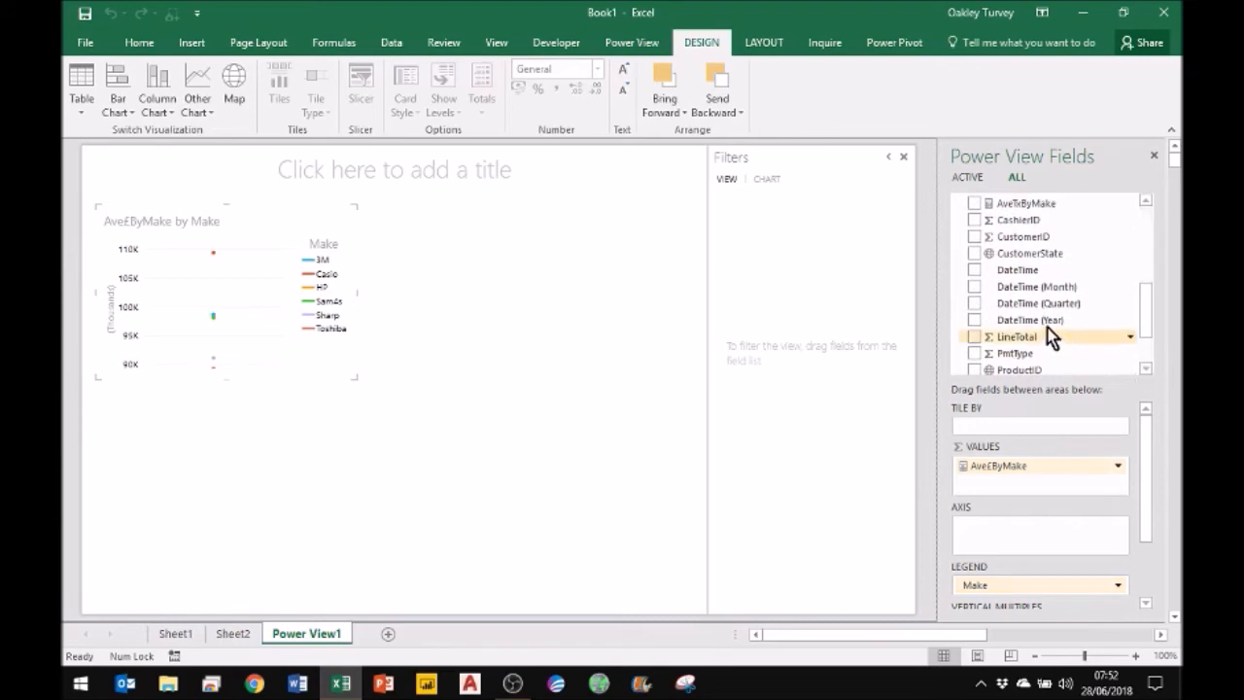
left_click_drag(1035, 320, 1016, 535)
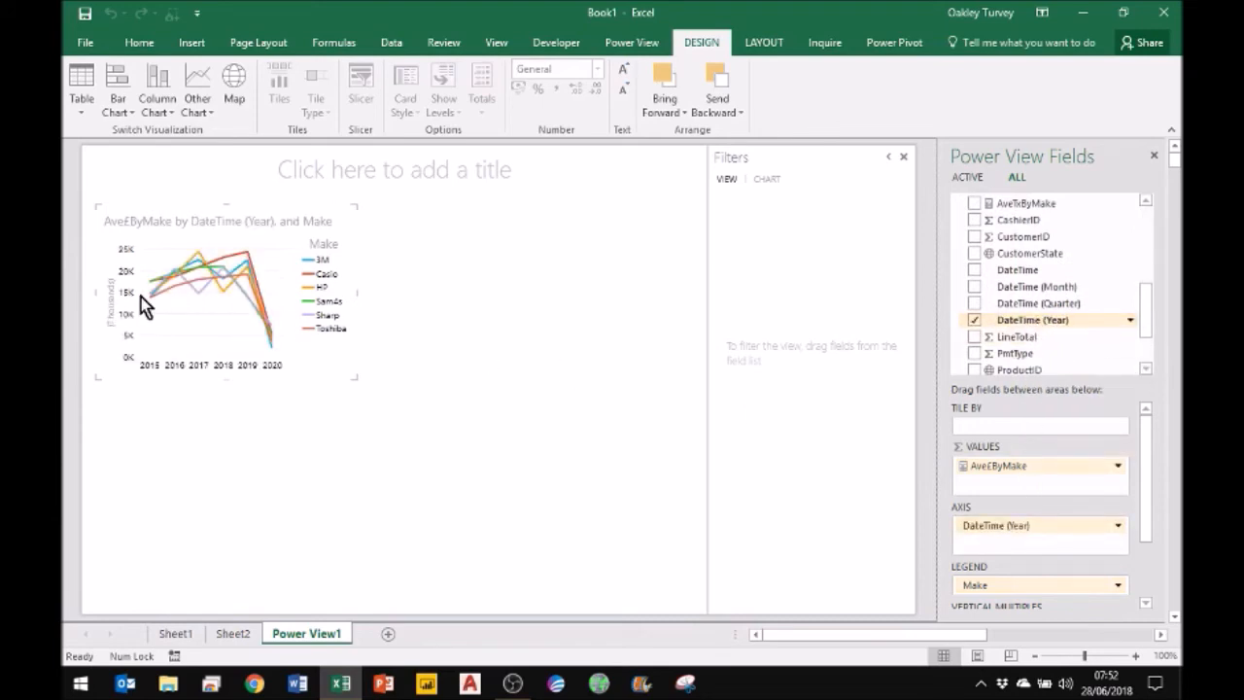
left_click_drag(356, 293, 381, 294)
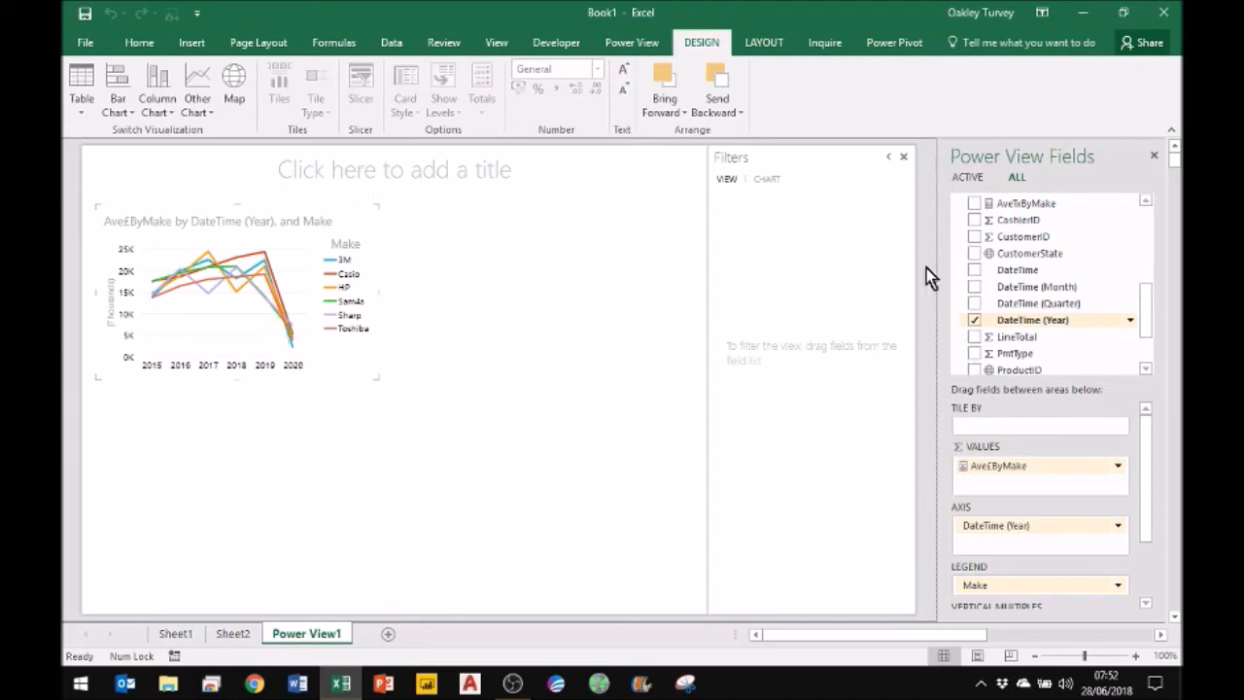
Filter the line chart by DateTime (Year) to include every year except 2020
left_click(1130, 320)
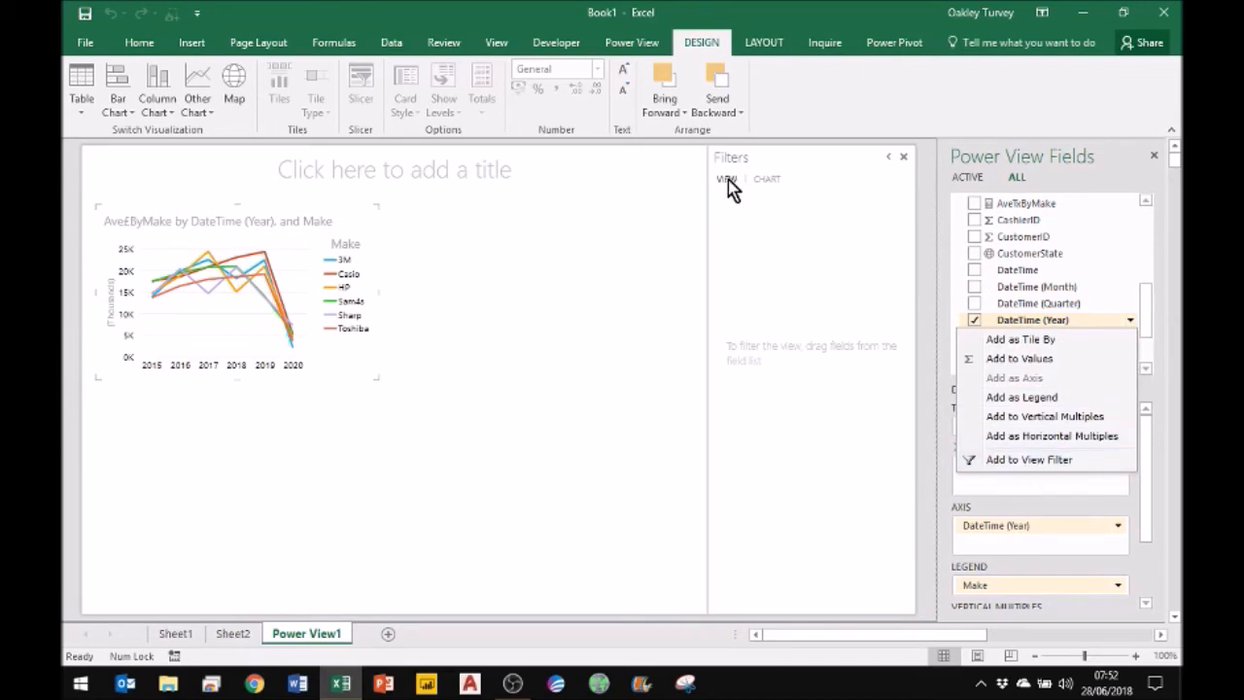
left_click(358, 233)
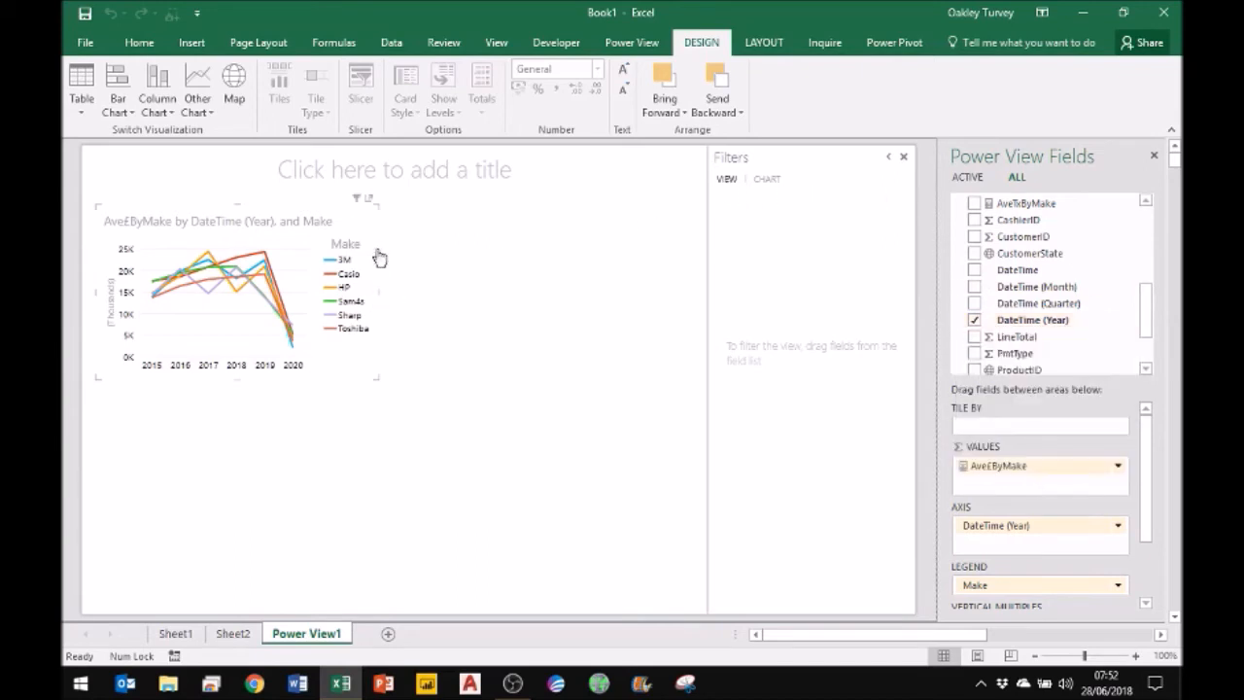
left_click(356, 202)
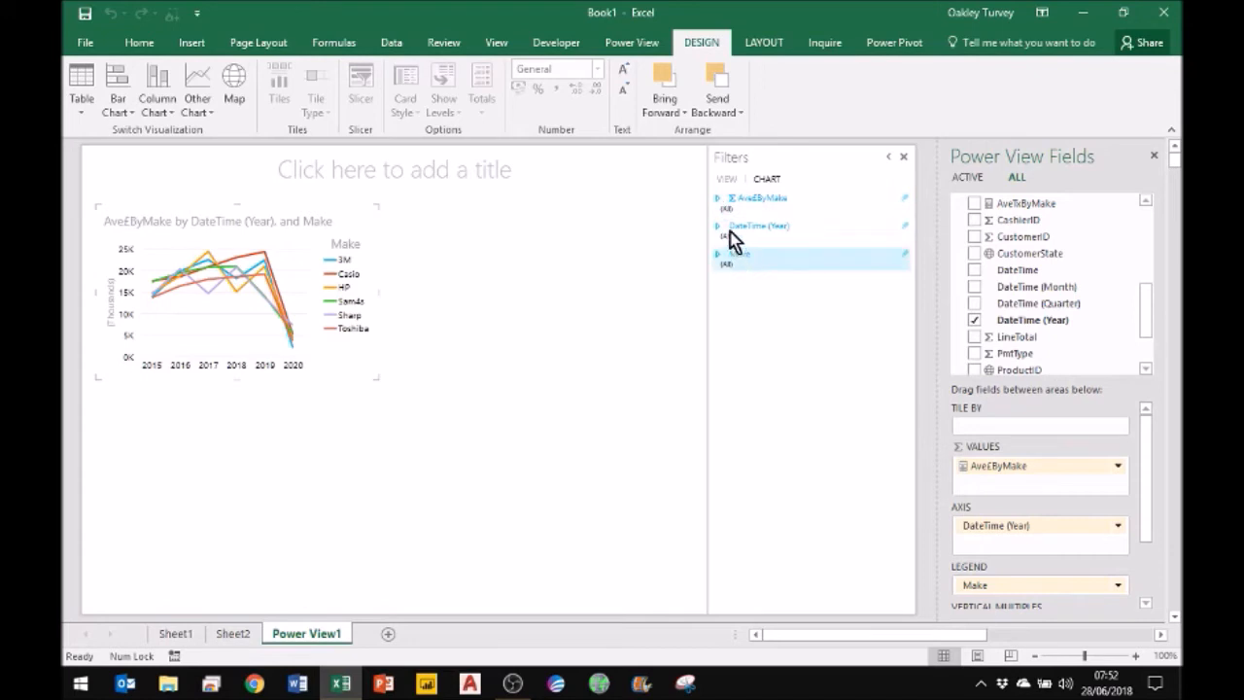
left_click(718, 226)
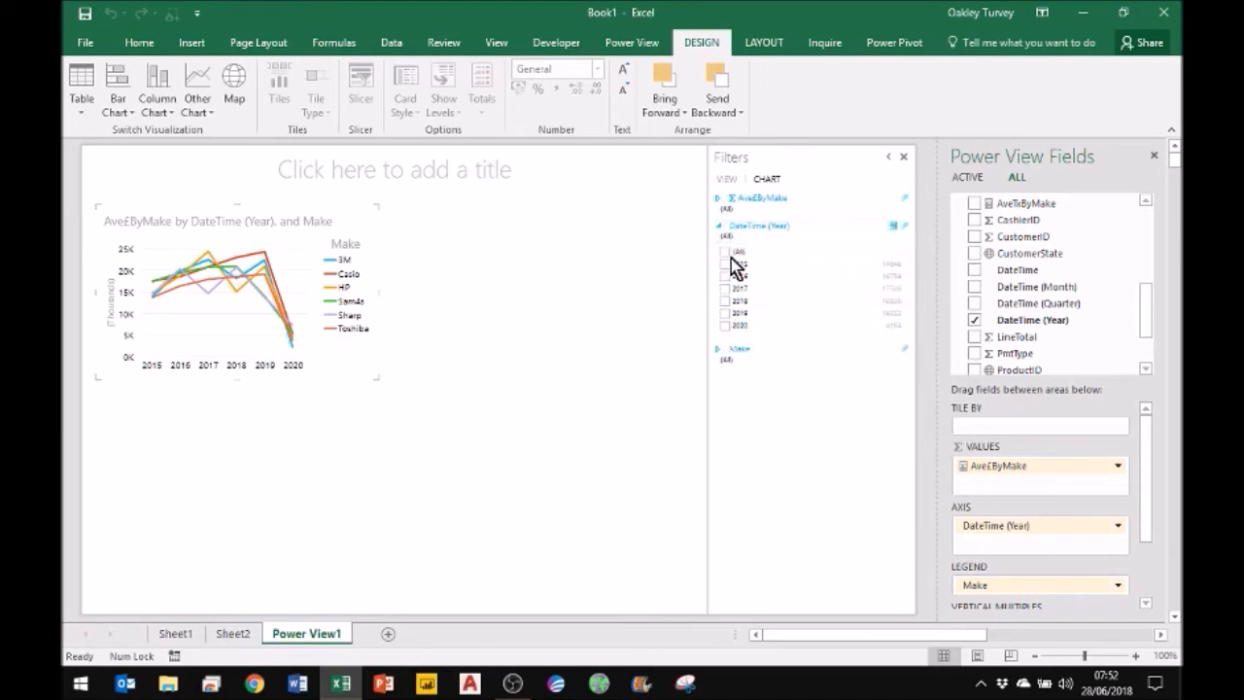
left_click(725, 251)
left_click(724, 328)
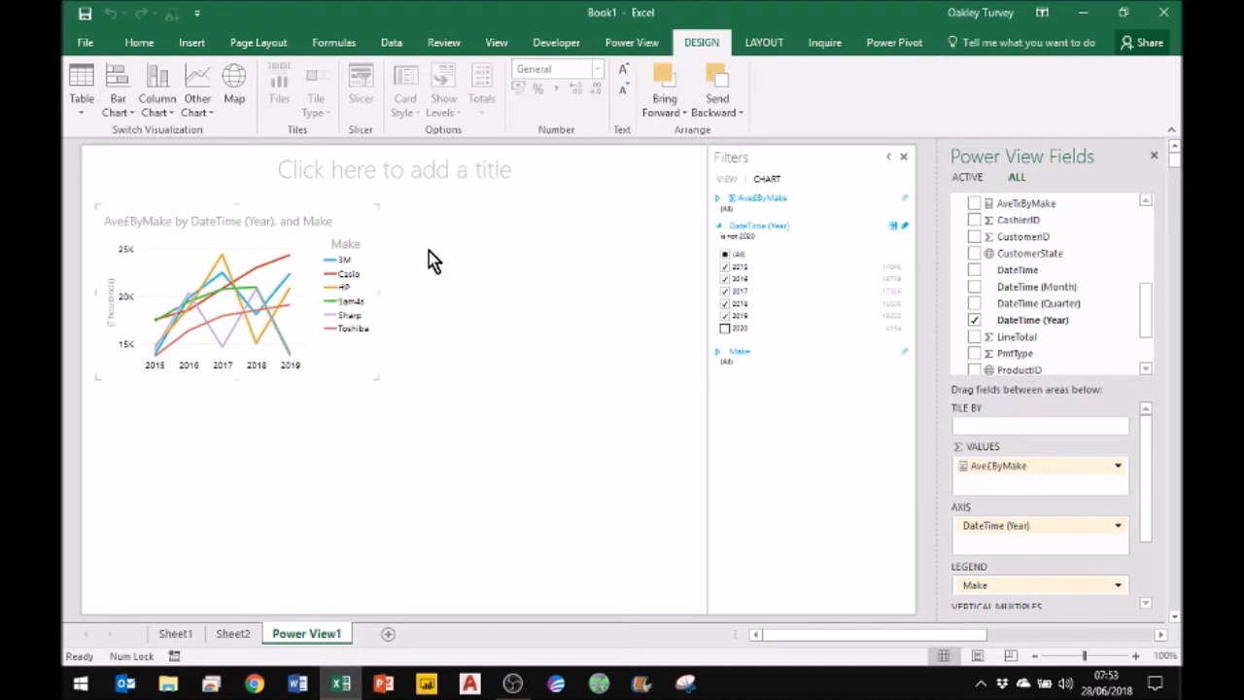
Move the Ave£ByMake line chart closer to the report's left edge and place a copy of it alongside
left_click(463, 265)
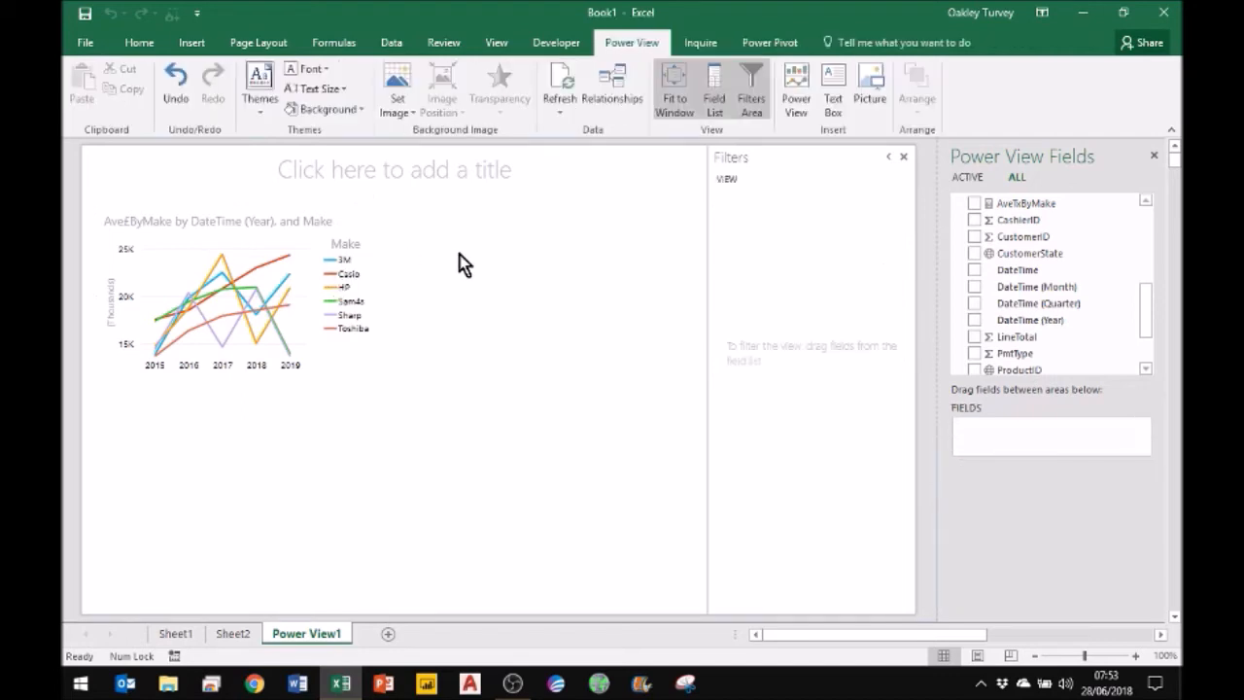
left_click(327, 299)
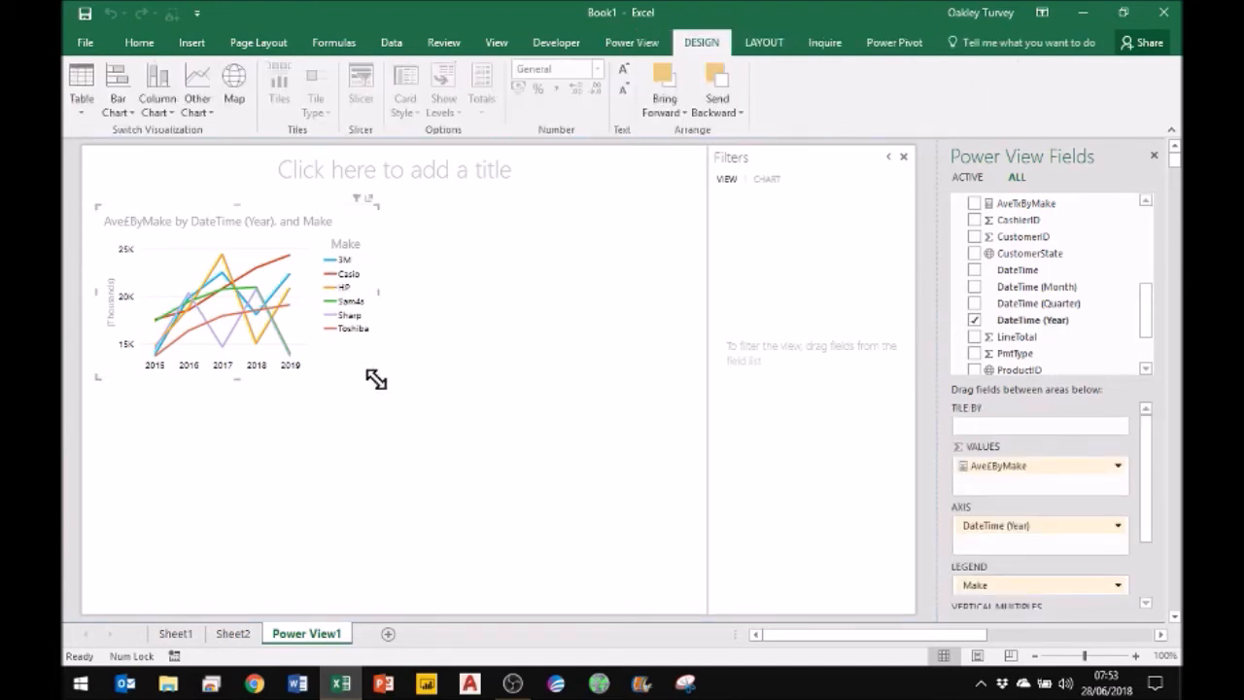
mouse_move(358, 389)
left_mouse_down()
mouse_move(398, 394)
mouse_move(341, 380)
mouse_move(347, 391)
left_mouse_up()
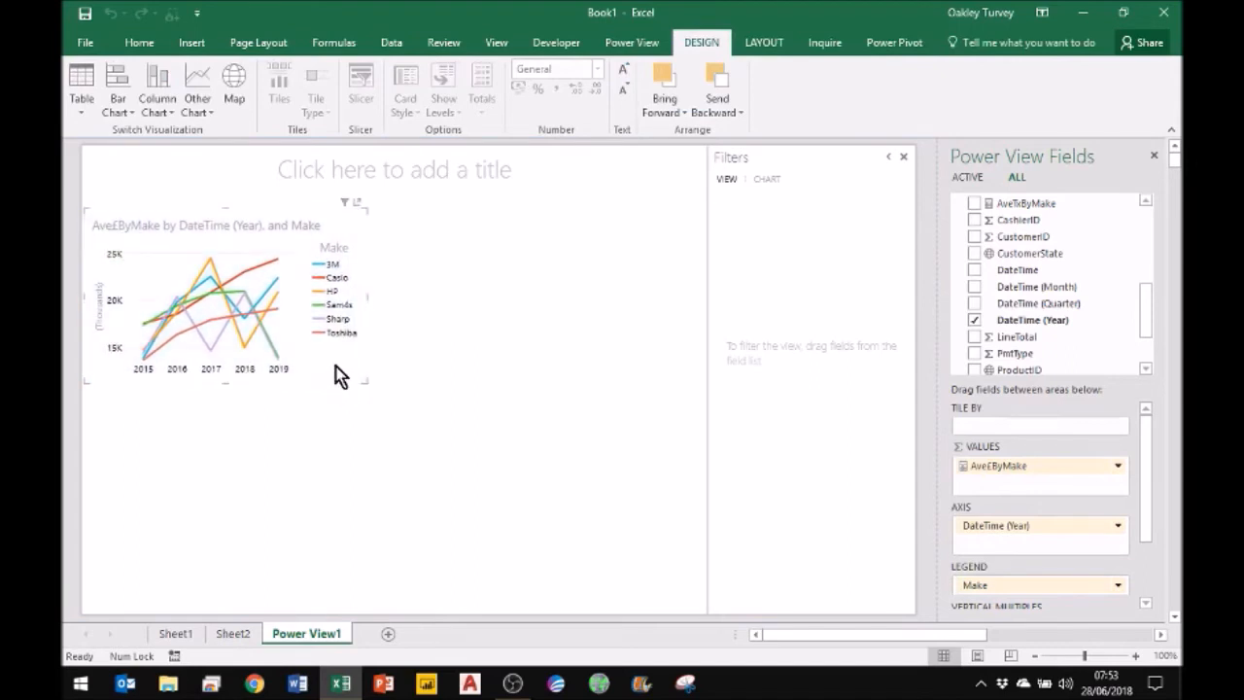
key("ctrl+v")
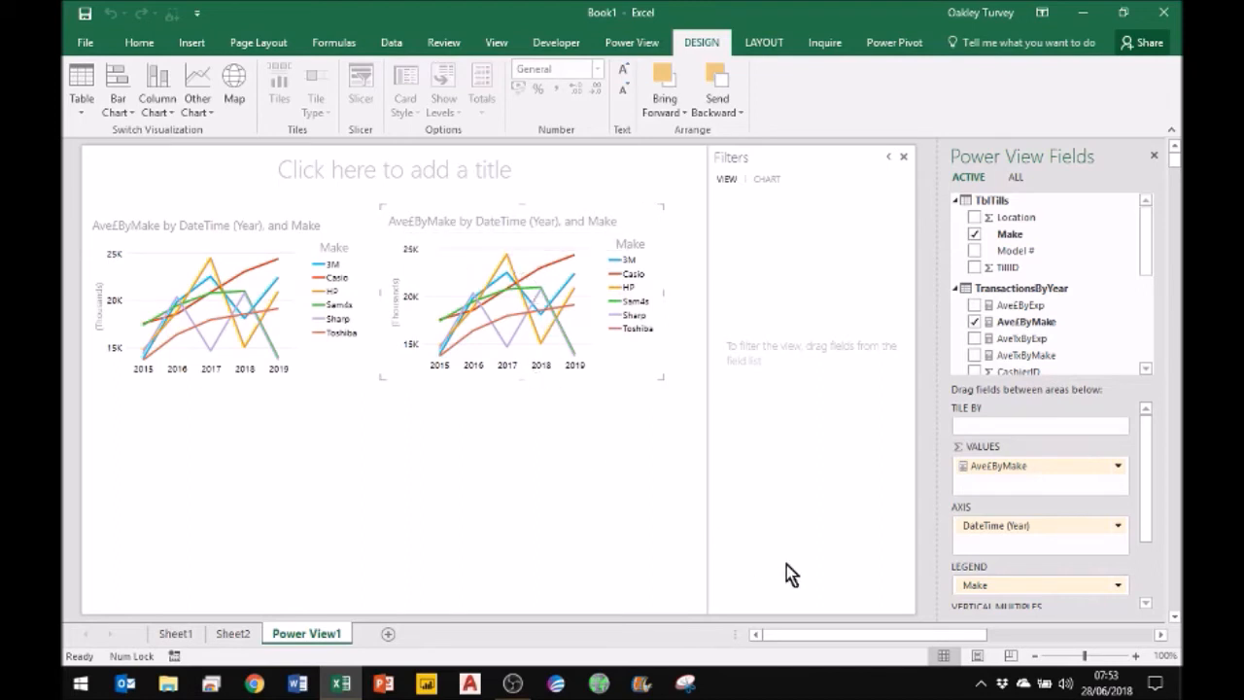
Replace Ave£ByMake with AveTxByMake as the copied chart's value field
left_click_drag(991, 486, 813, 478)
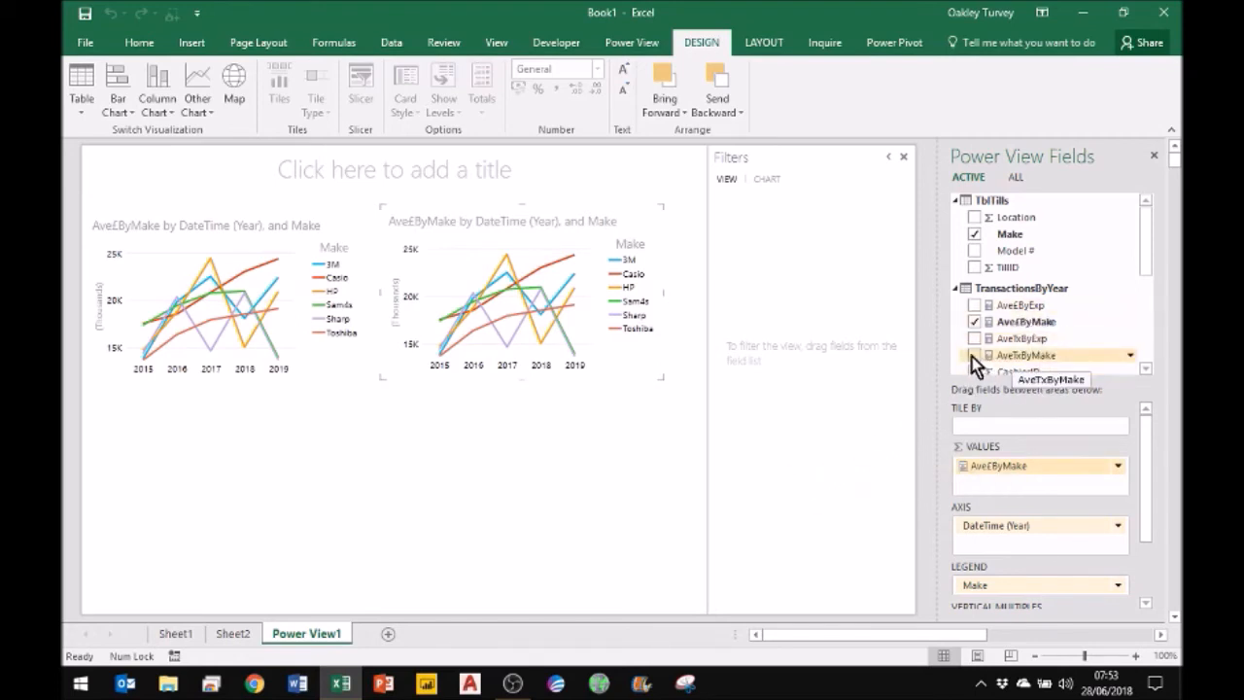
left_click_drag(1042, 467, 981, 466)
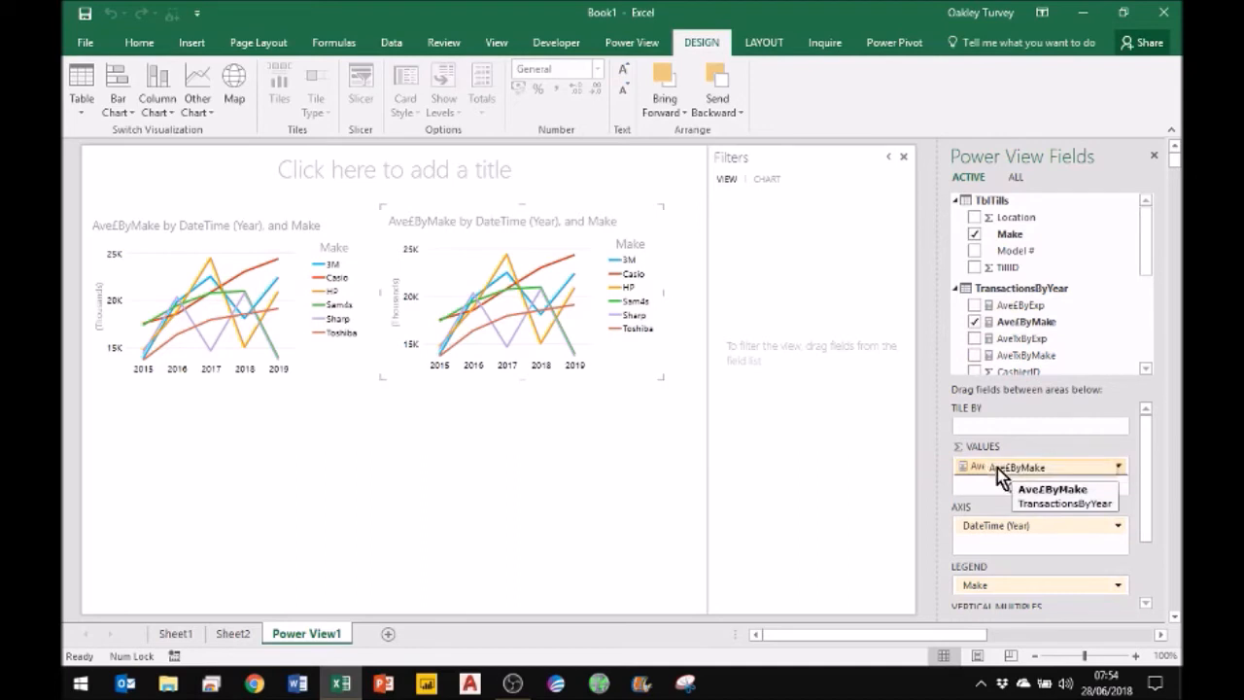
left_click(1118, 467)
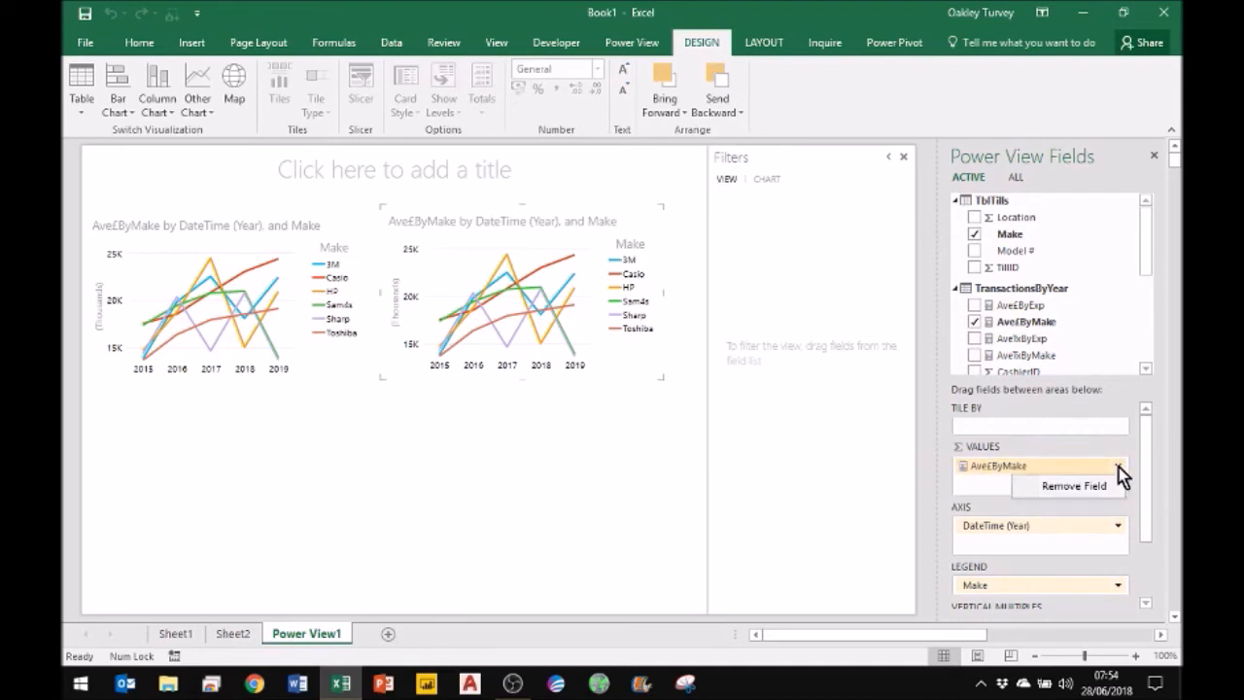
left_click(1071, 486)
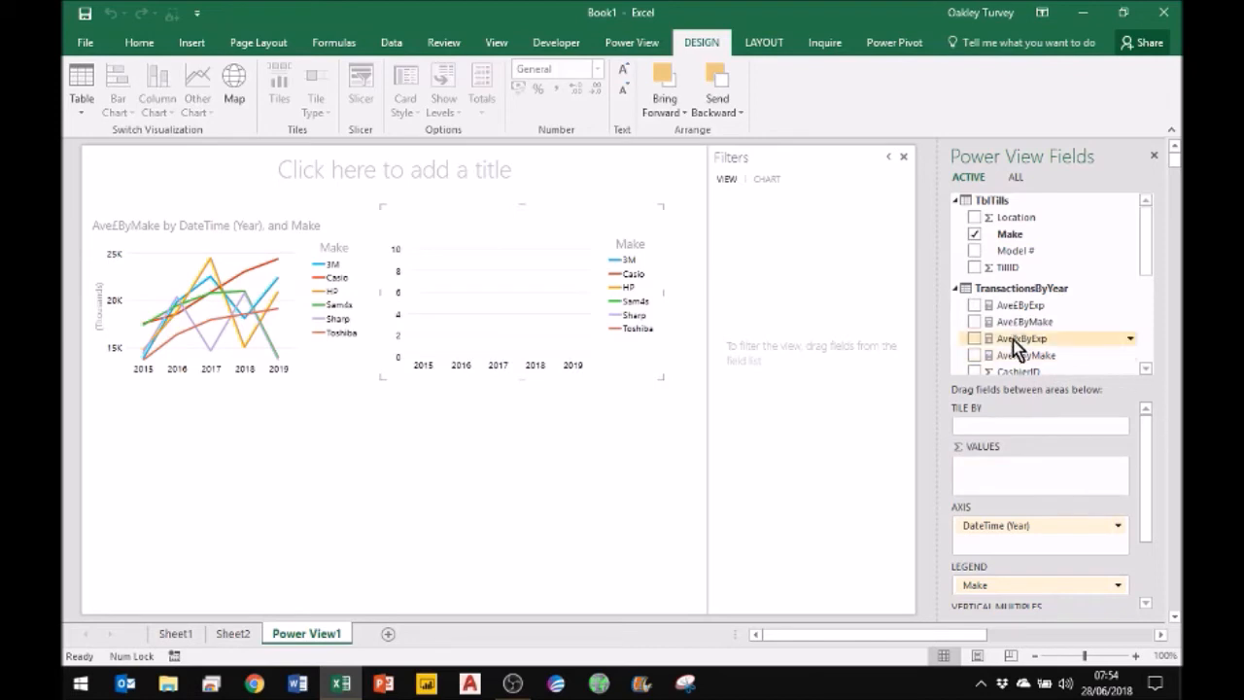
left_click(974, 356)
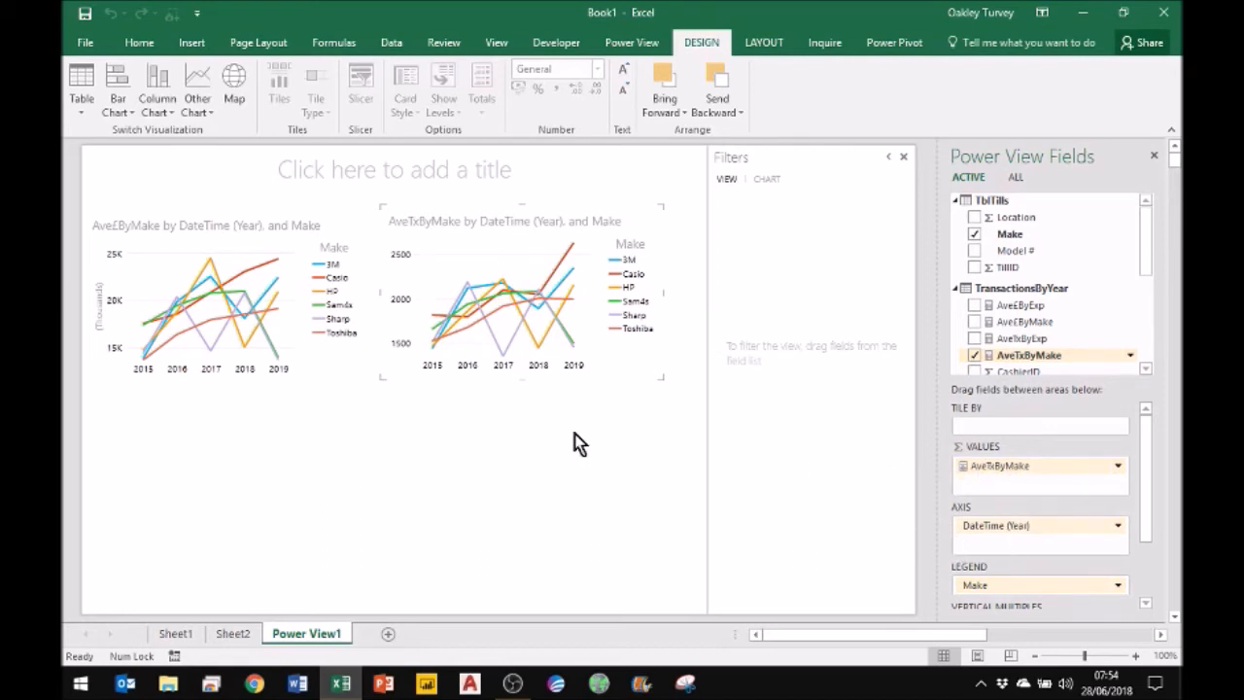
Add StateAbbr from Stores as a slicer beneath the two line charts
left_click(284, 374)
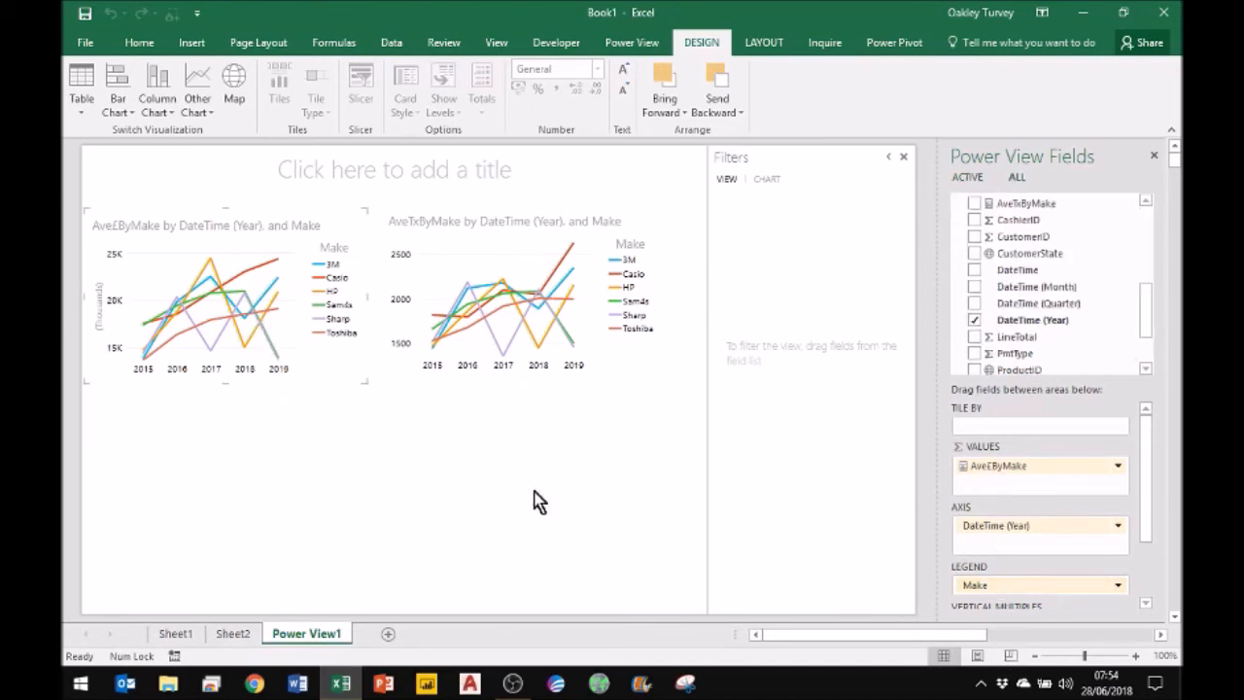
left_click(253, 460)
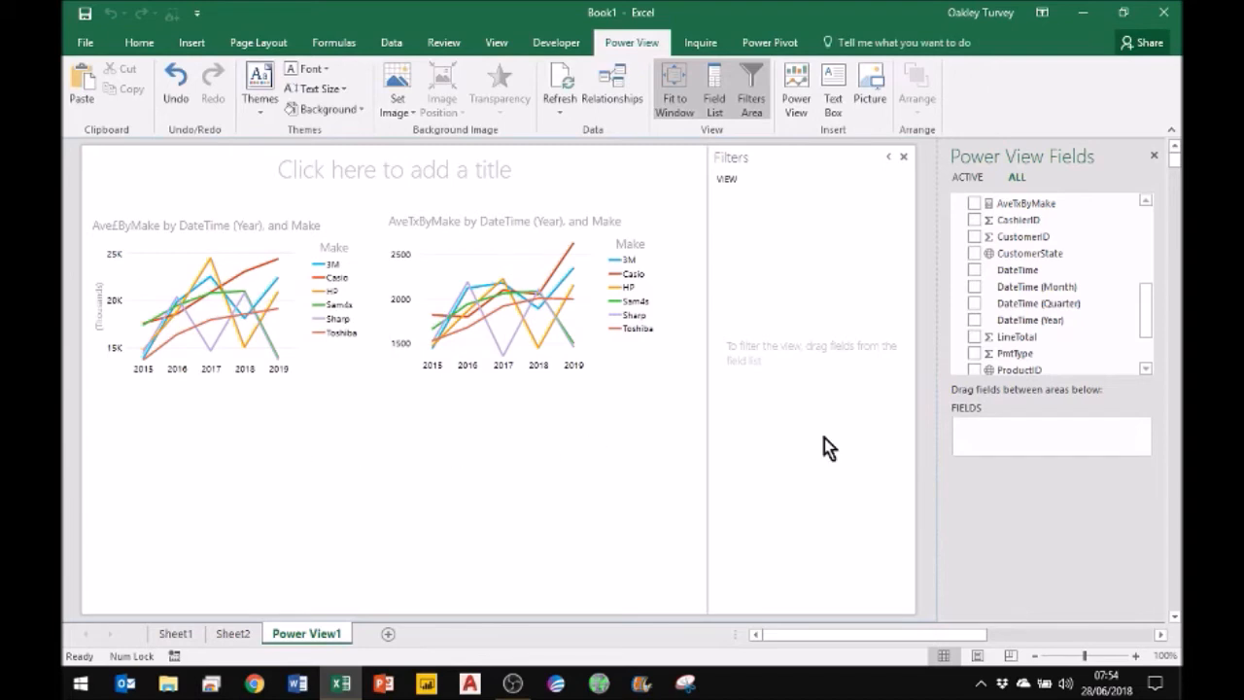
left_click_drag(1144, 300, 1149, 216)
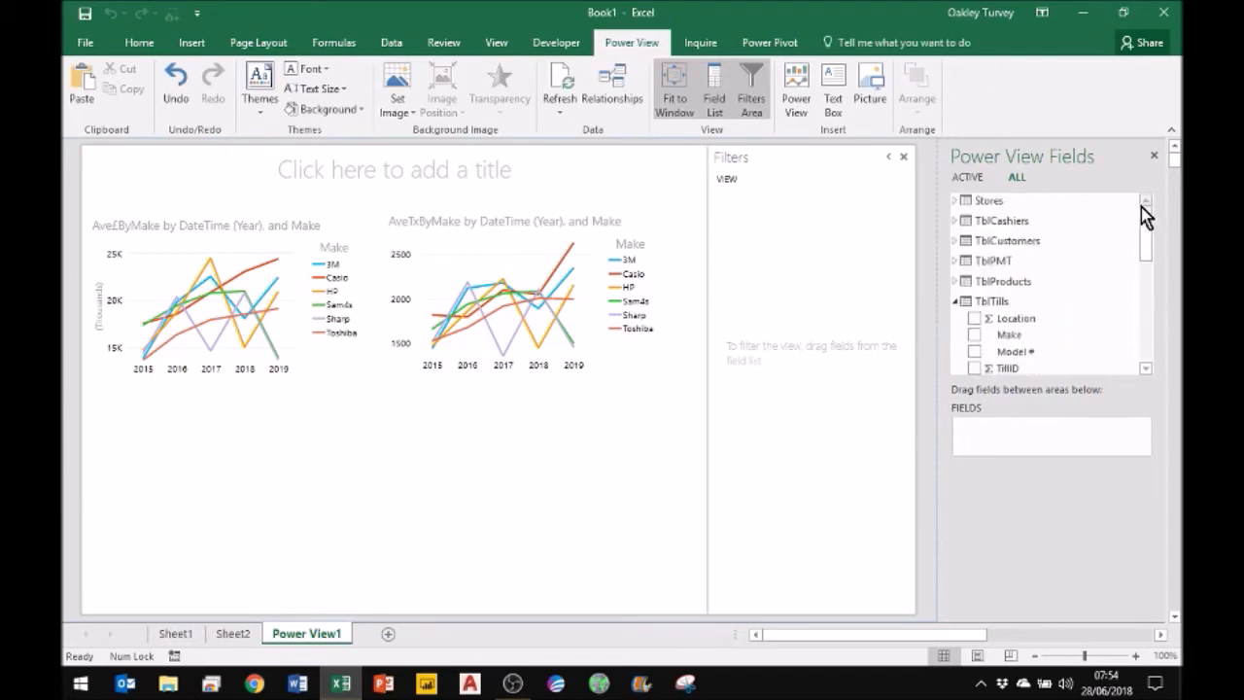
left_click(955, 200)
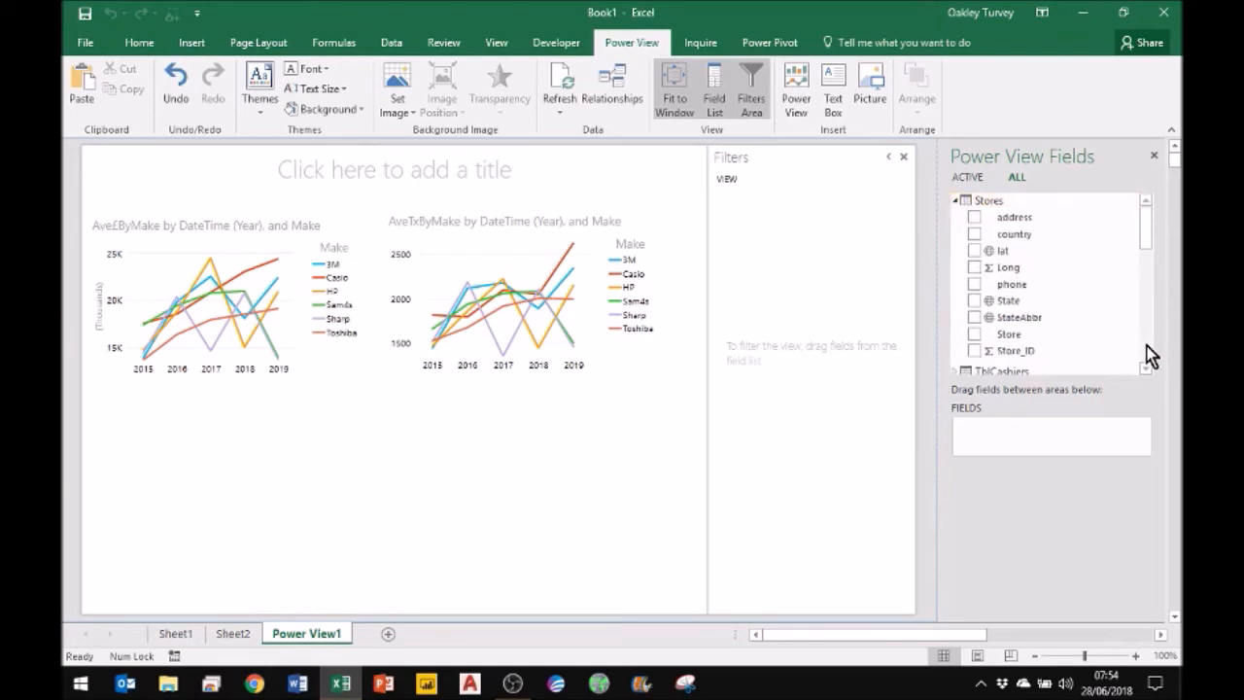
left_click_drag(979, 345, 383, 508)
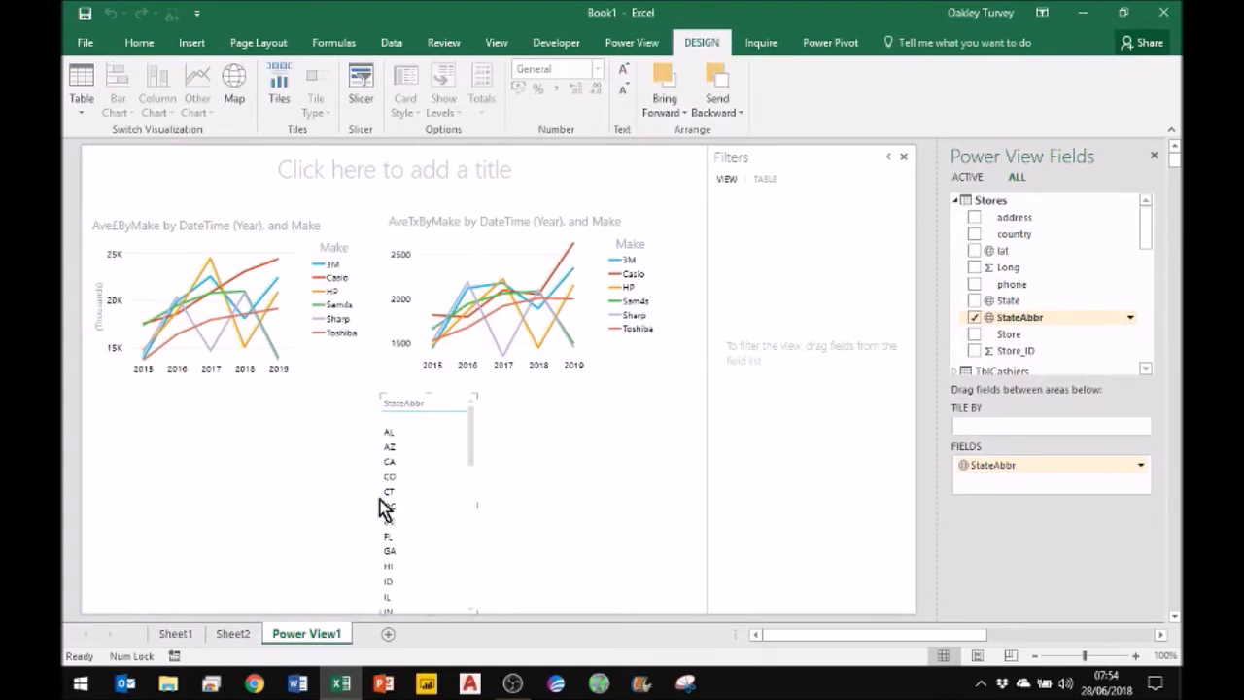
left_click(361, 88)
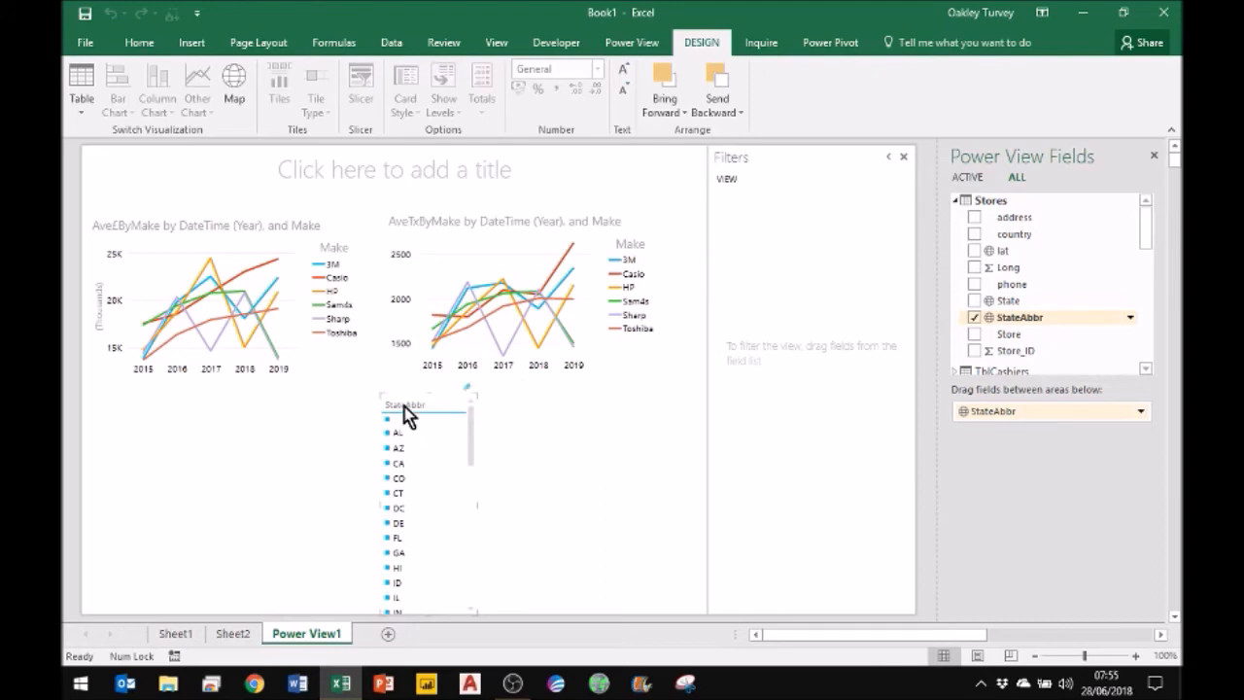
left_click_drag(408, 402, 301, 382)
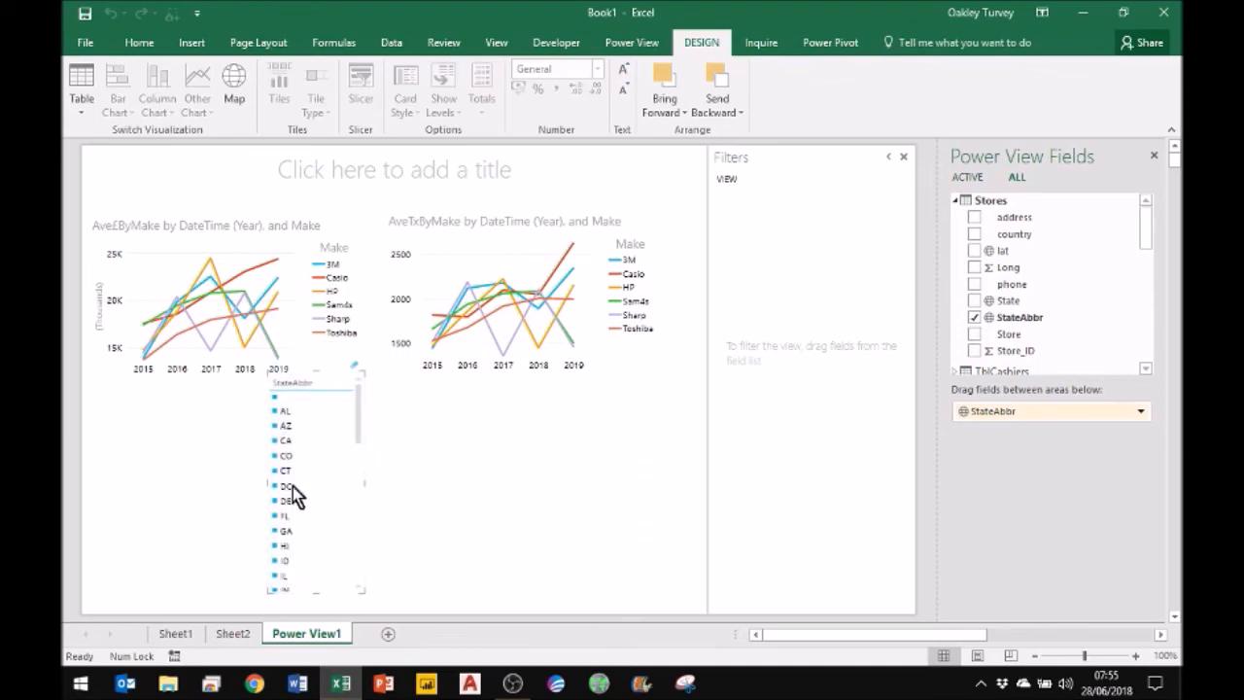
Convert the StateAbbr slicer to a matrix, narrow it, and highlight the Casio line in the Ave£ByMake chart
left_click(82, 85)
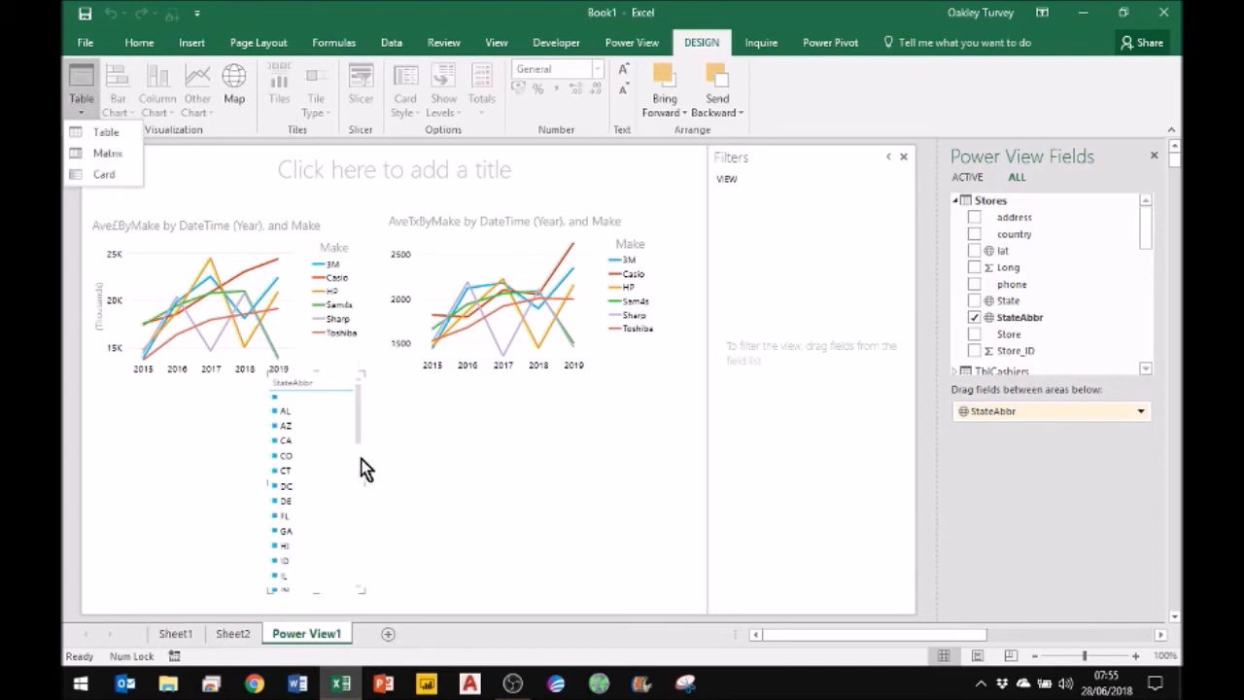
left_click(99, 155)
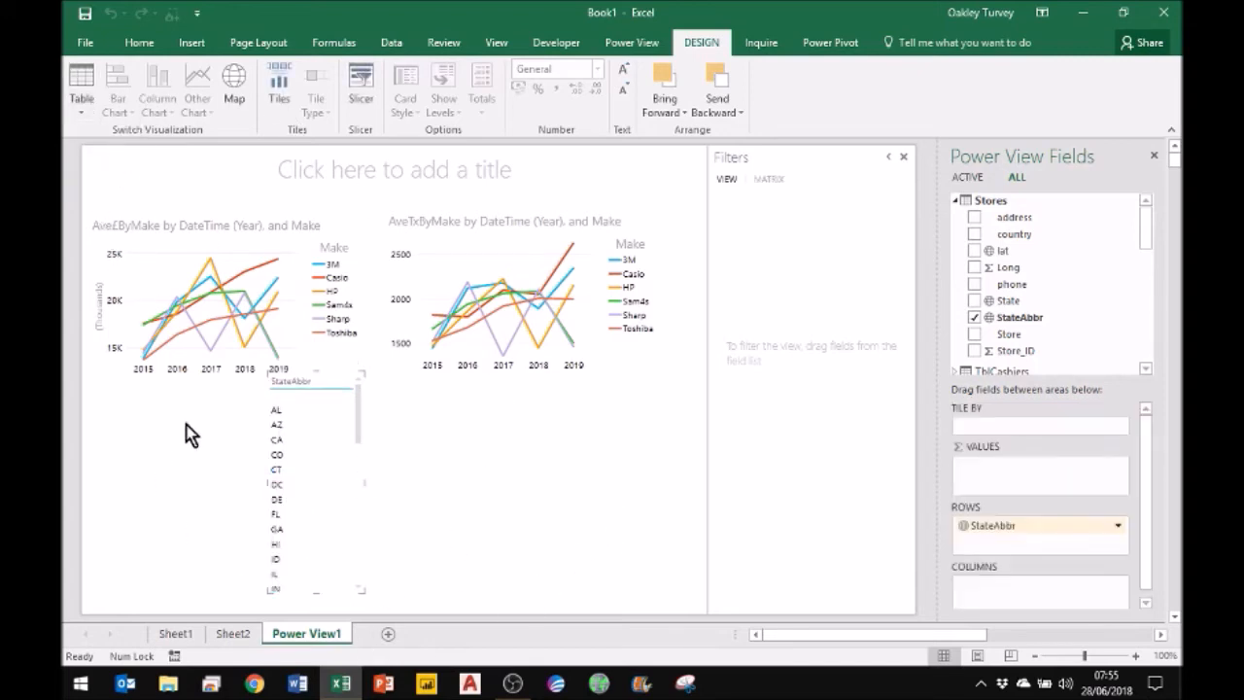
left_click_drag(362, 483, 333, 496)
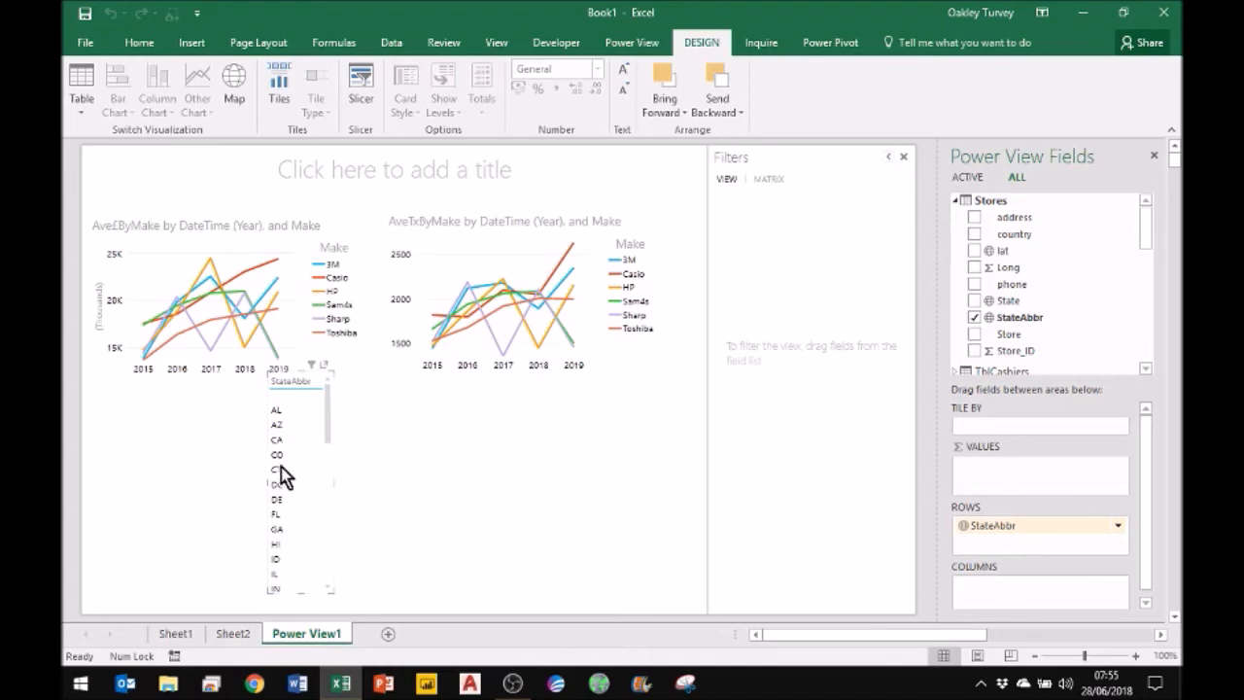
left_click(291, 439)
left_click(263, 266)
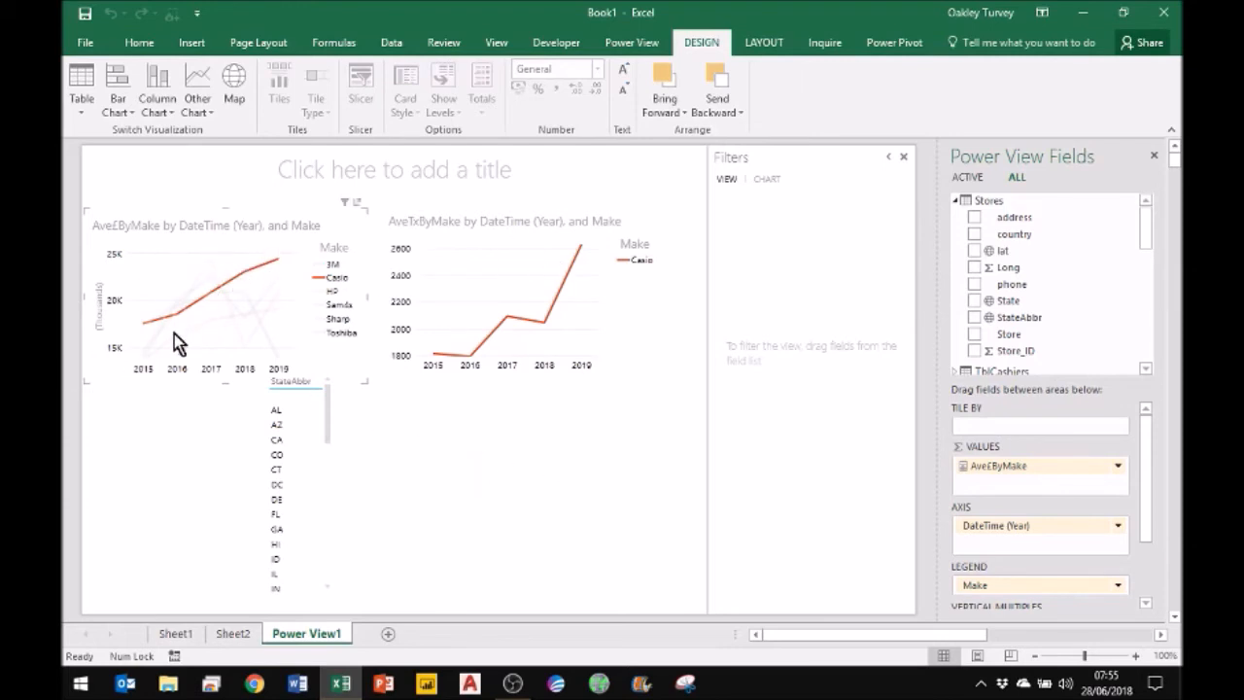
Convert the StateAbbr matrix back to a slicer and filter both charts to CA
left_click(296, 387)
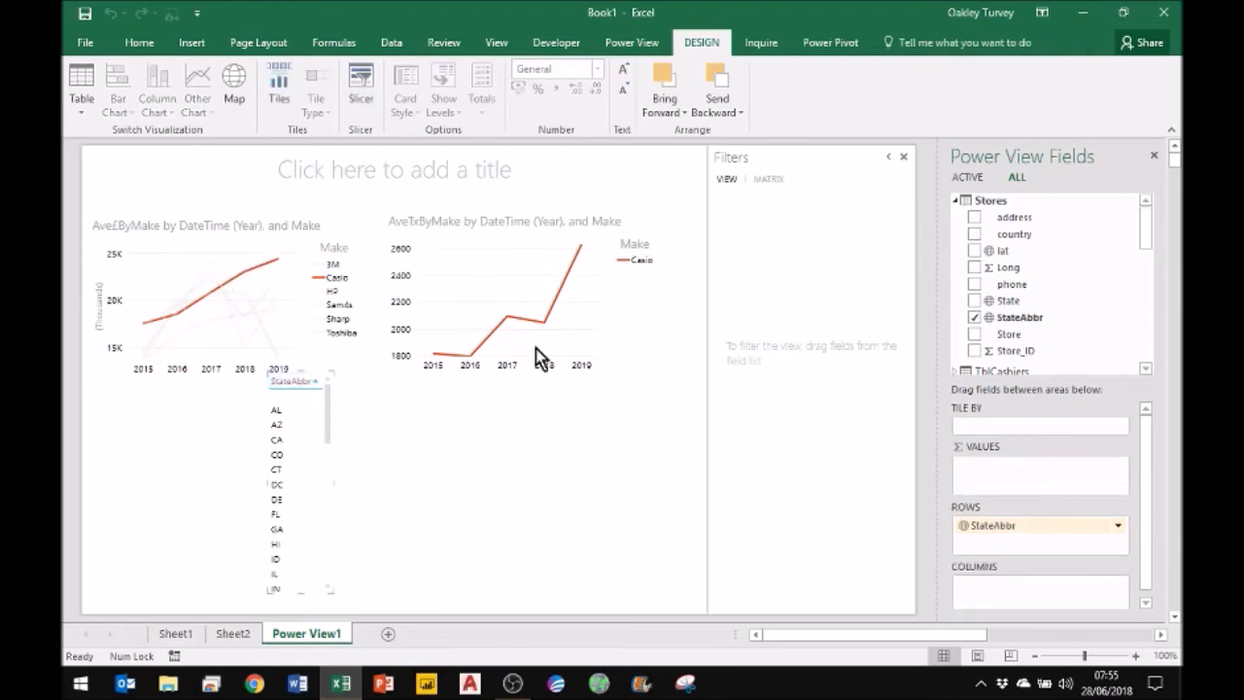
left_click(367, 83)
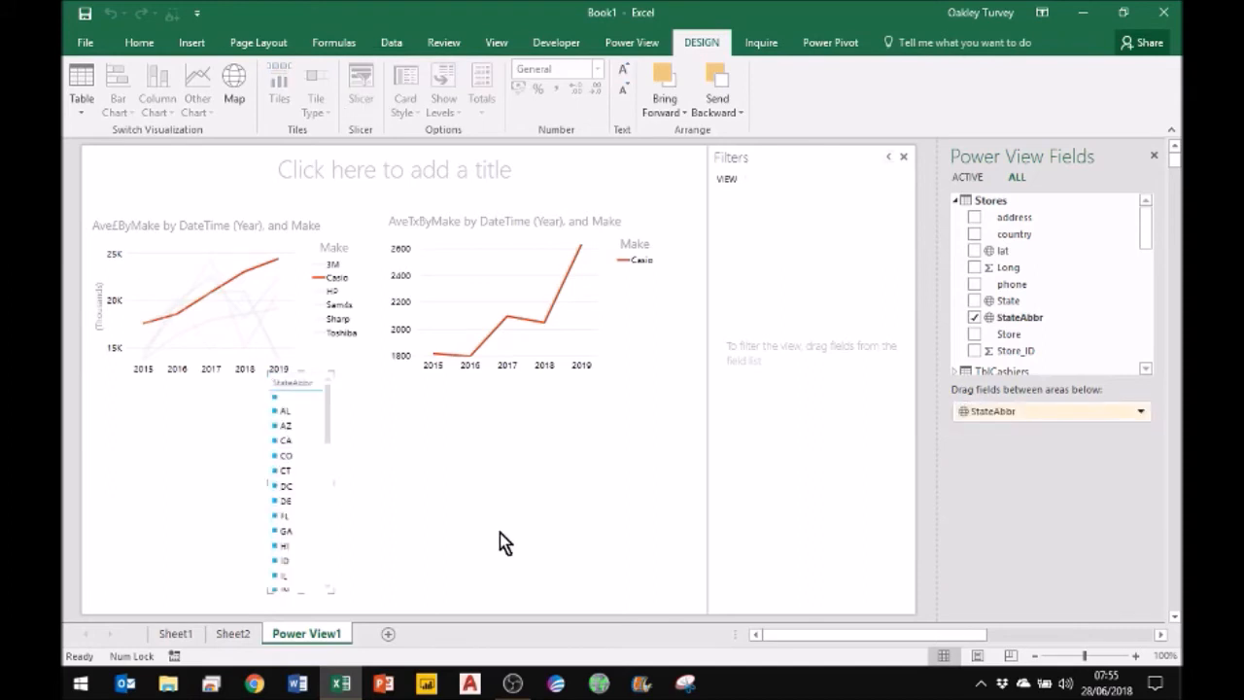
left_click(285, 441)
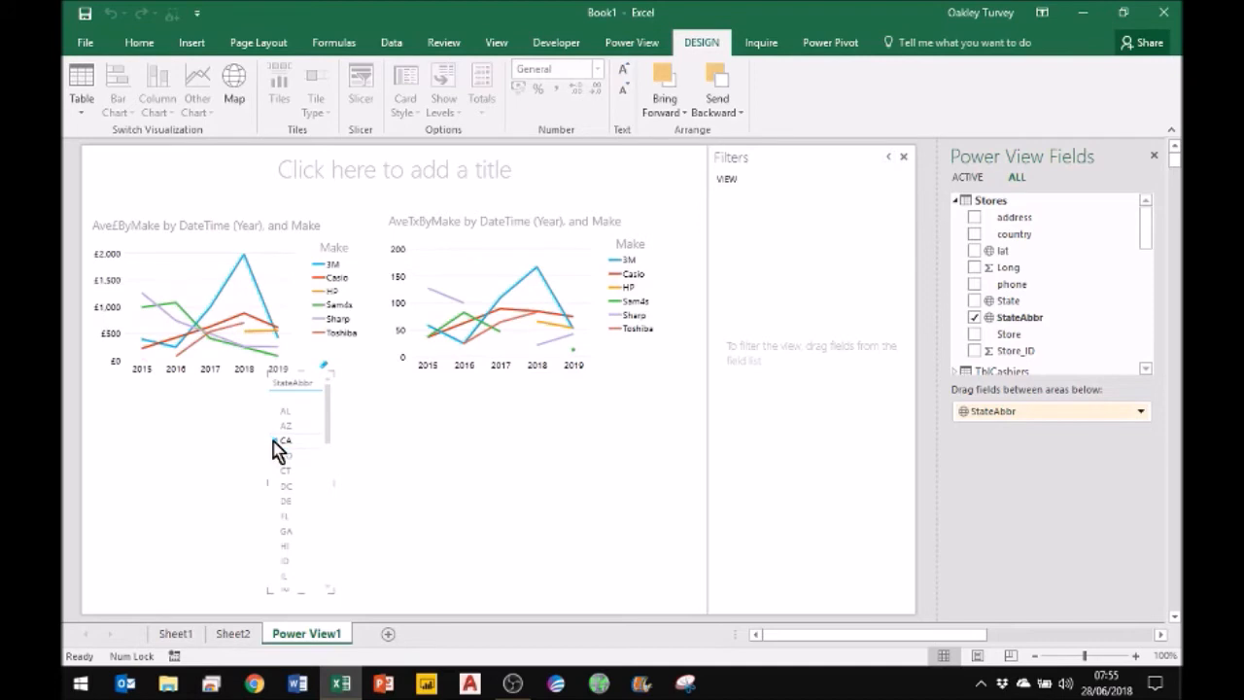
left_click(282, 443)
Shorten the StateAbbr slicer, move it under the left end of the Ave£ByMake chart, and clear its CA filter
left_click_drag(302, 375, 304, 394)
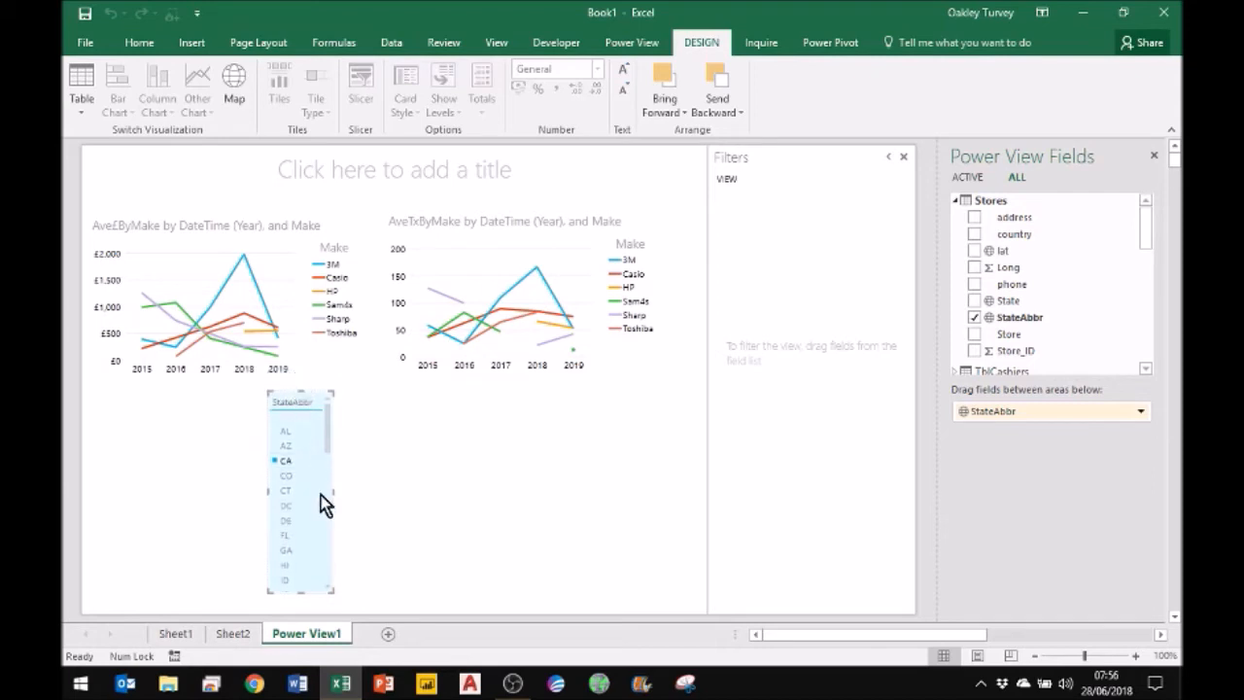
left_click_drag(270, 495, 107, 493)
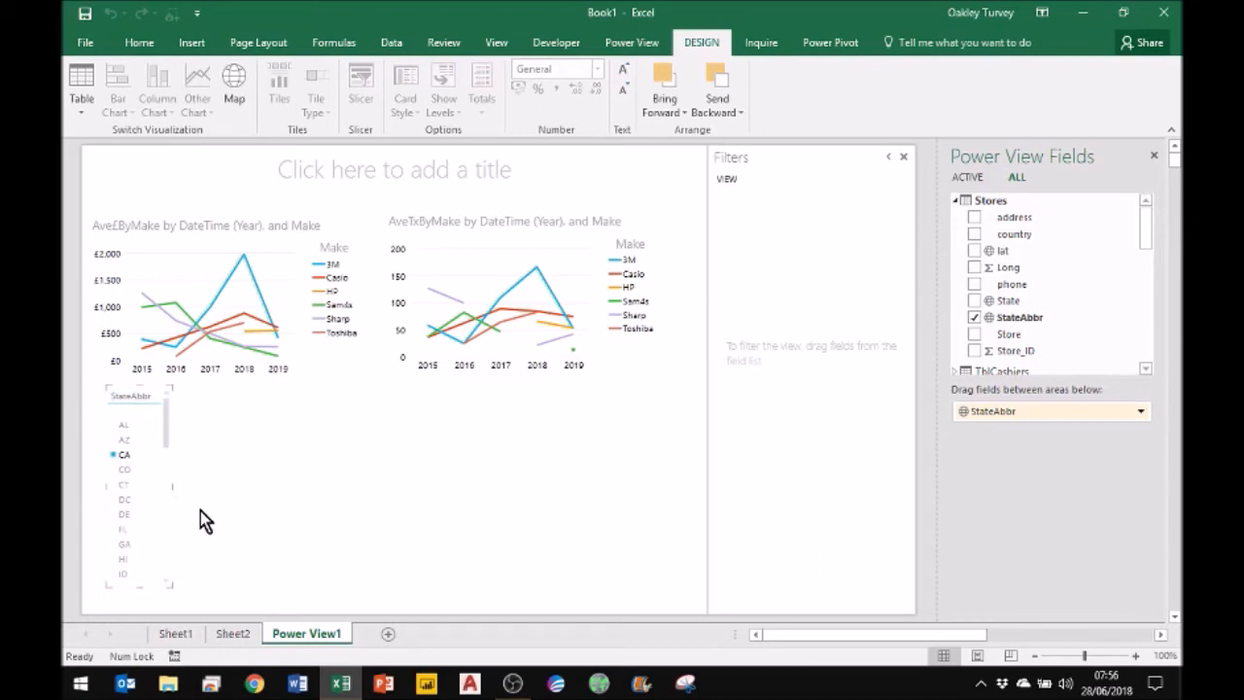
left_click(165, 381)
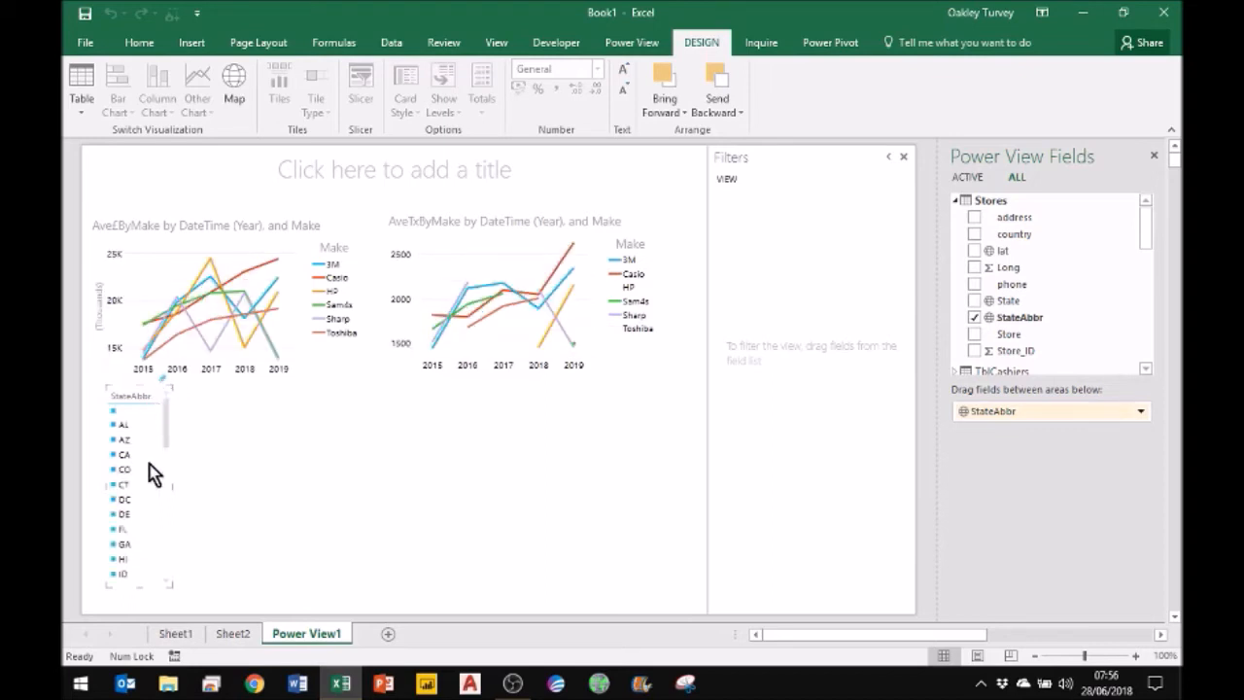
Highlight the Casio line in the Ave£ByMake chart to compare it across both charts, and clear the highlight
left_click(271, 265)
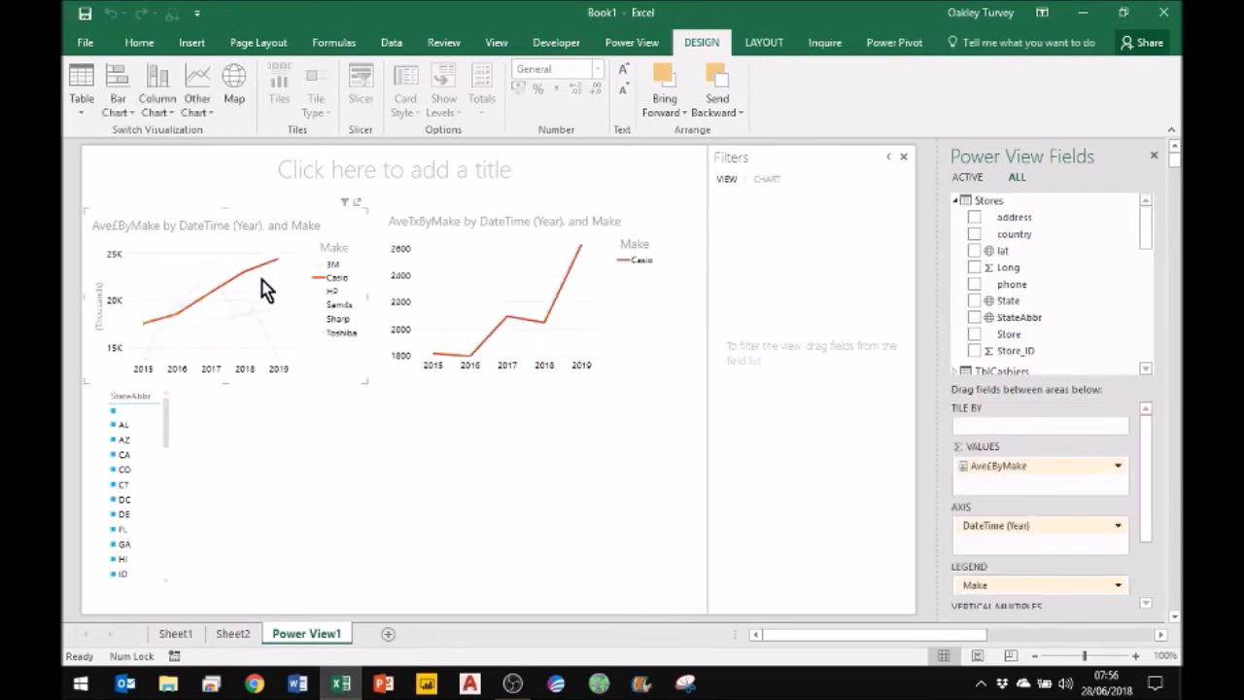
left_click(261, 284)
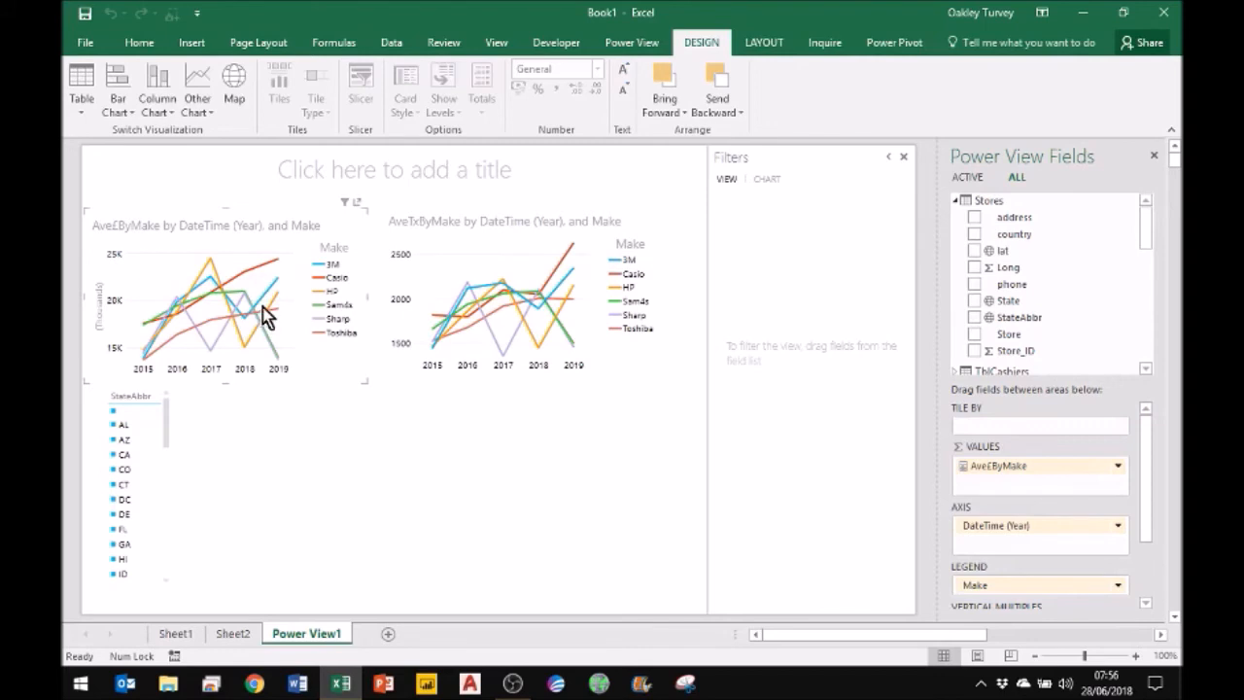
left_click(378, 503)
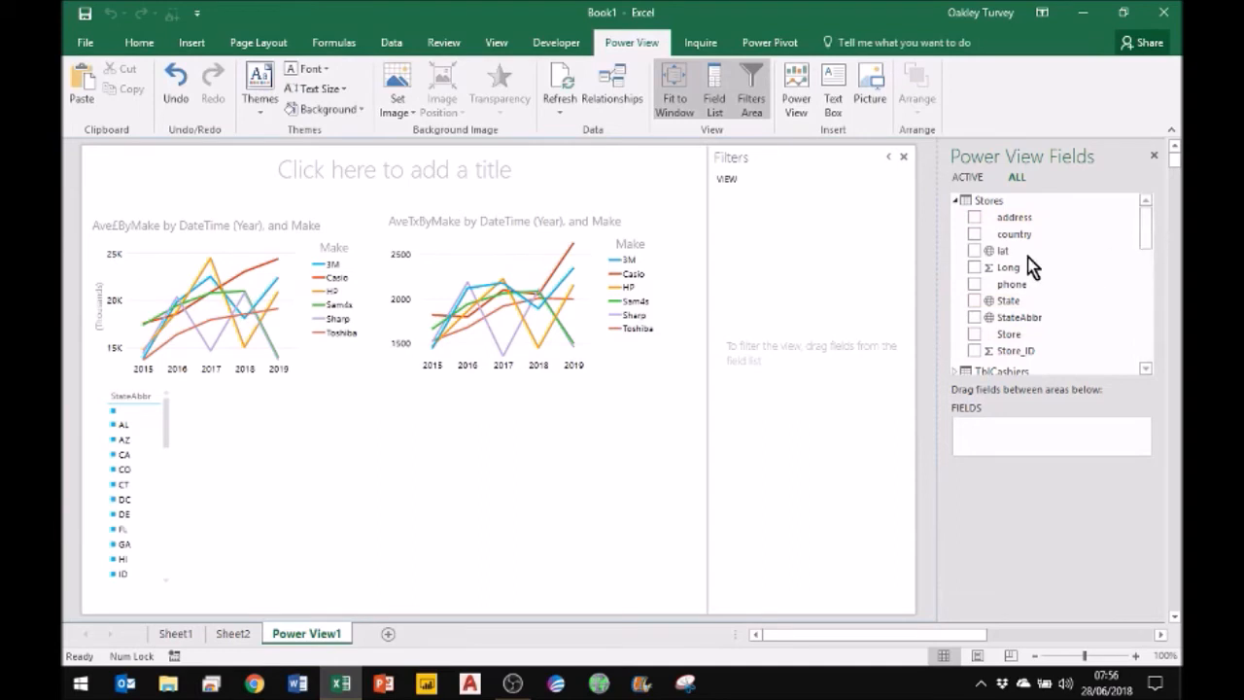
Create a map from the Stores lat field below the AveTxByMake chart and enlarge it to roughly the chart's width
left_click_drag(1001, 253, 378, 436)
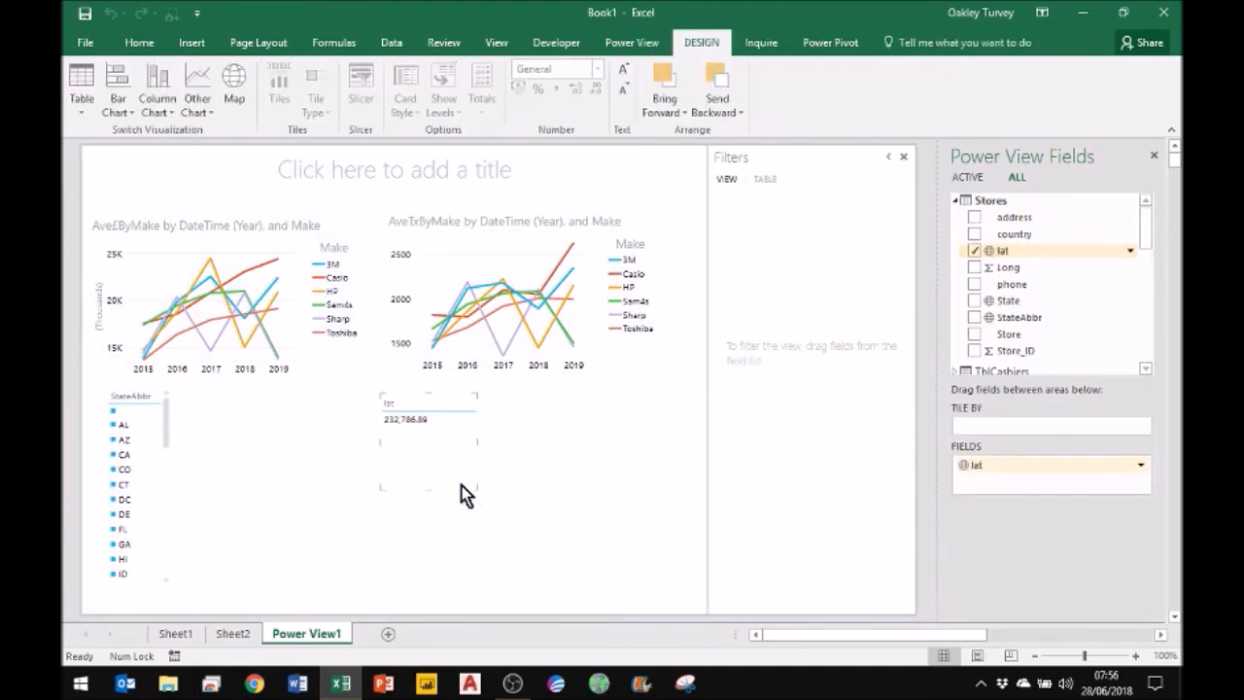
left_click(234, 84)
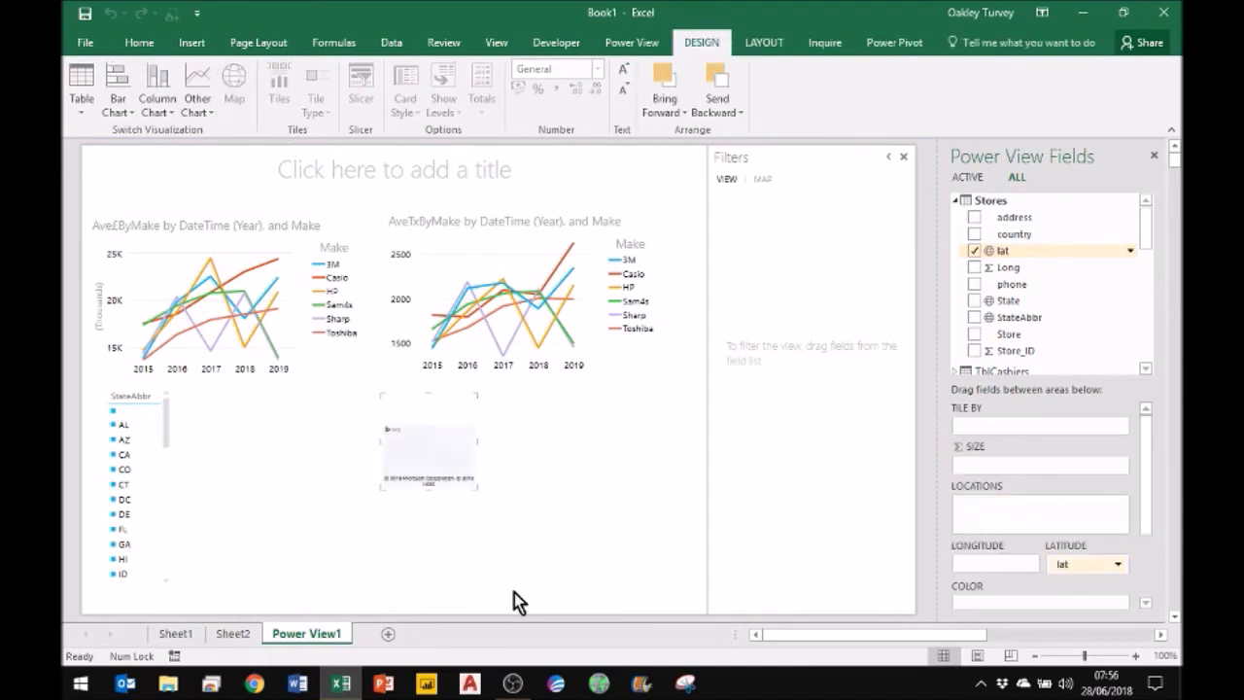
left_click_drag(478, 445, 652, 460)
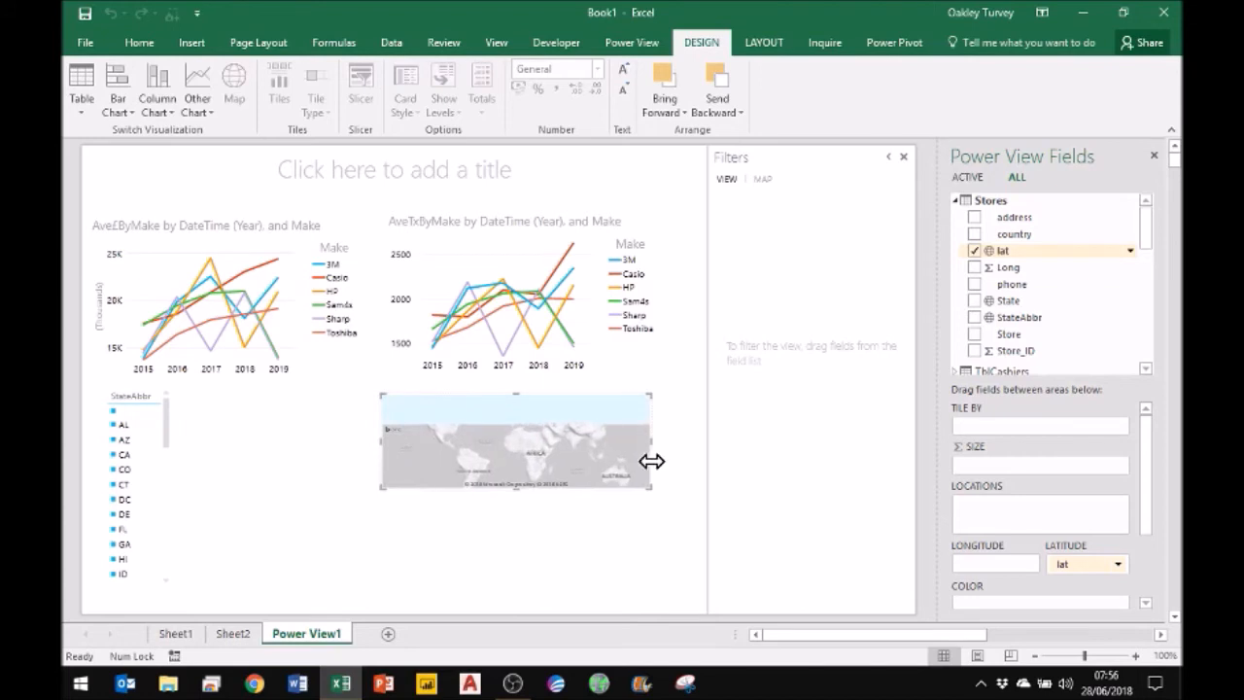
left_click_drag(519, 489, 501, 602)
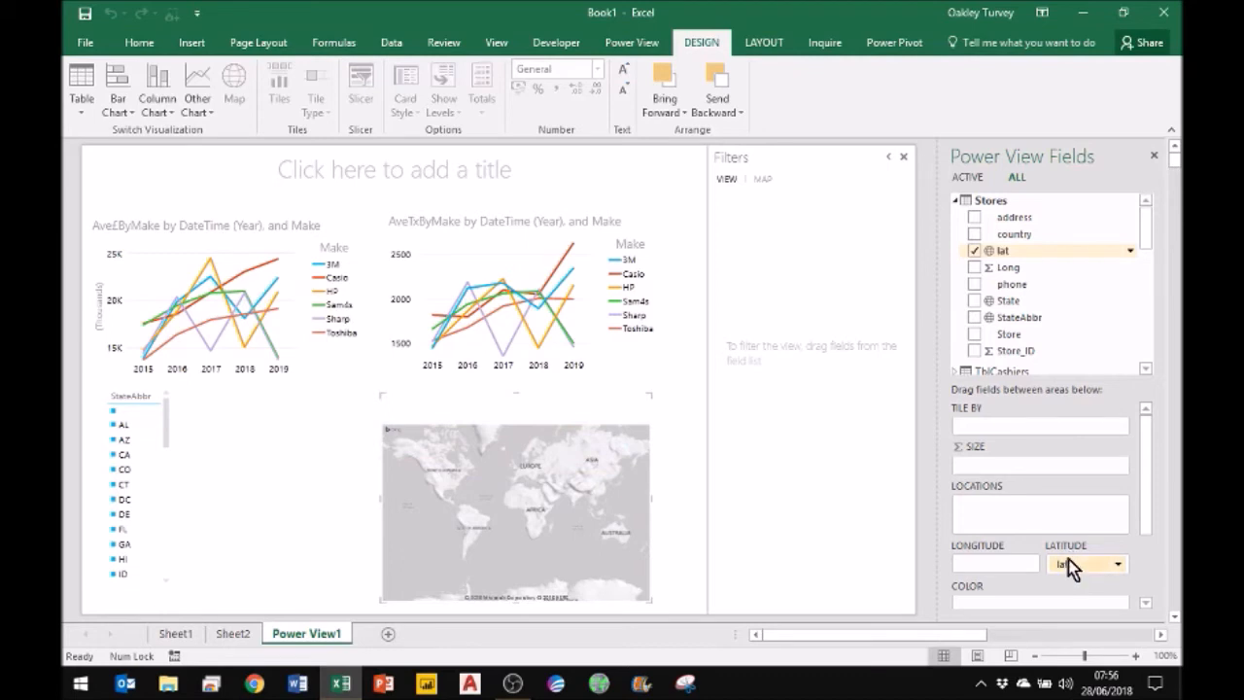
Assign Long from Stores as the map's longitude
left_click_drag(1007, 274, 974, 568)
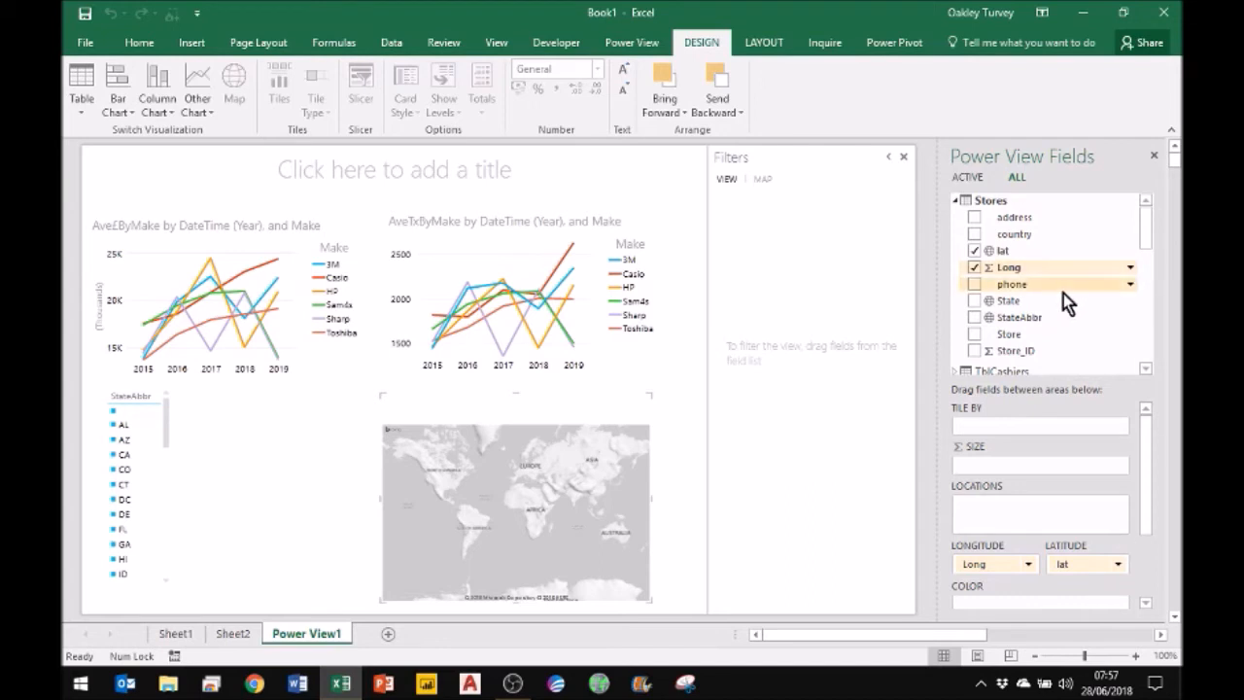
left_click_drag(1146, 250, 1146, 380)
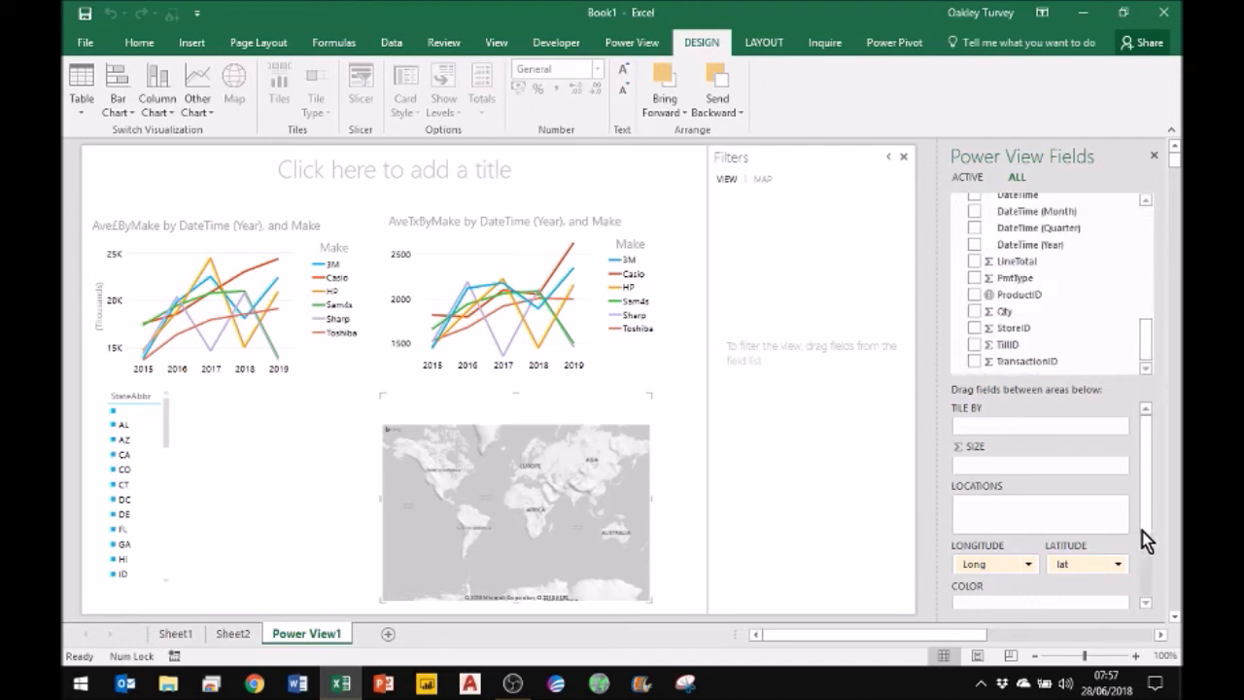
mouse_move(1144, 533)
left_mouse_down()
mouse_move(1152, 622)
mouse_move(1149, 519)
mouse_move(1161, 520)
left_mouse_up()
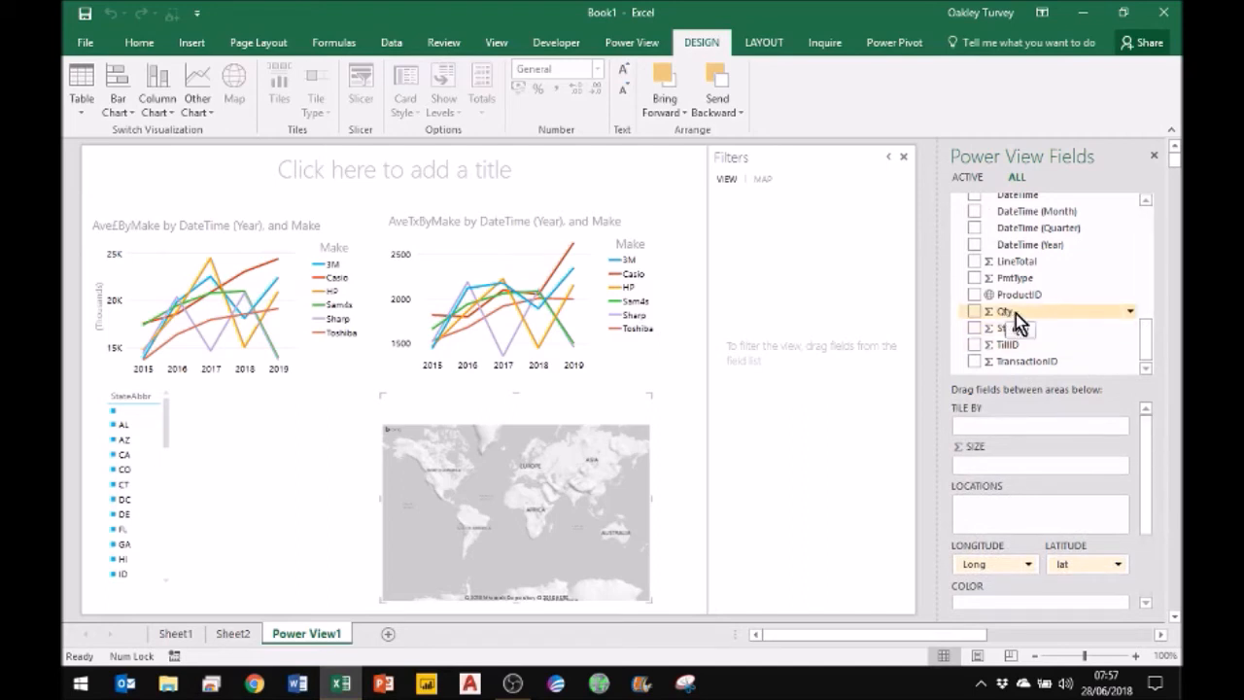
left_click_drag(1005, 310, 1023, 516)
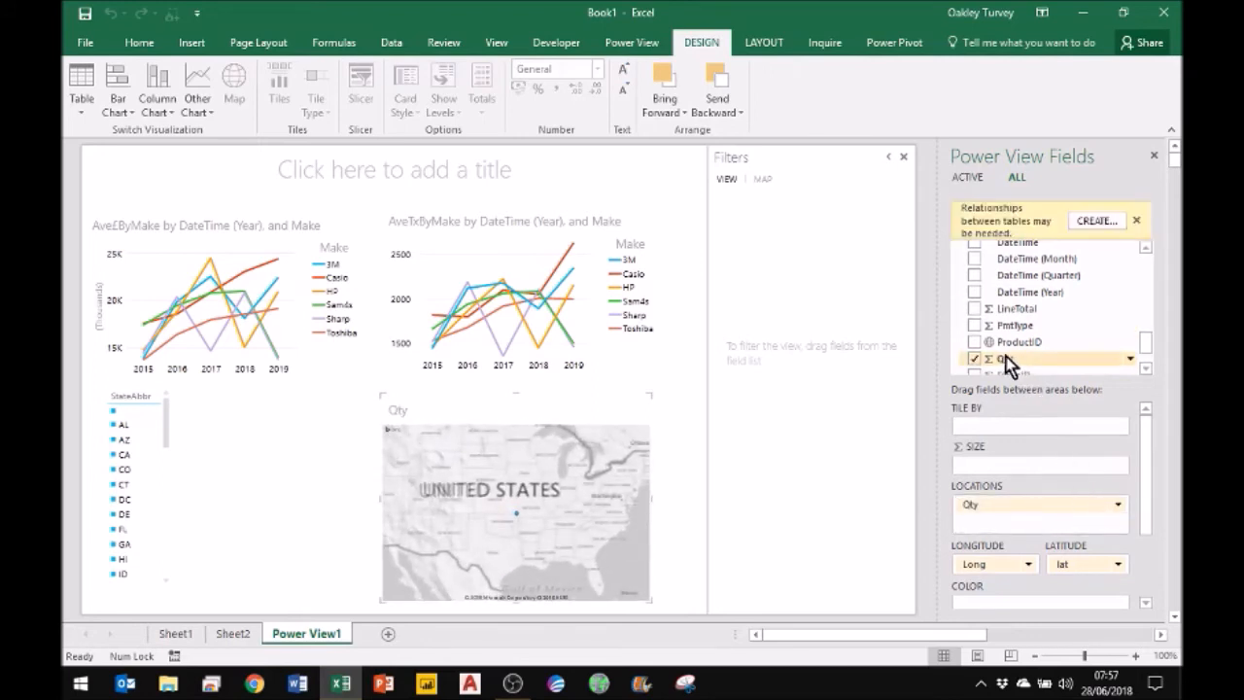
left_click(1119, 507)
left_click(1074, 518)
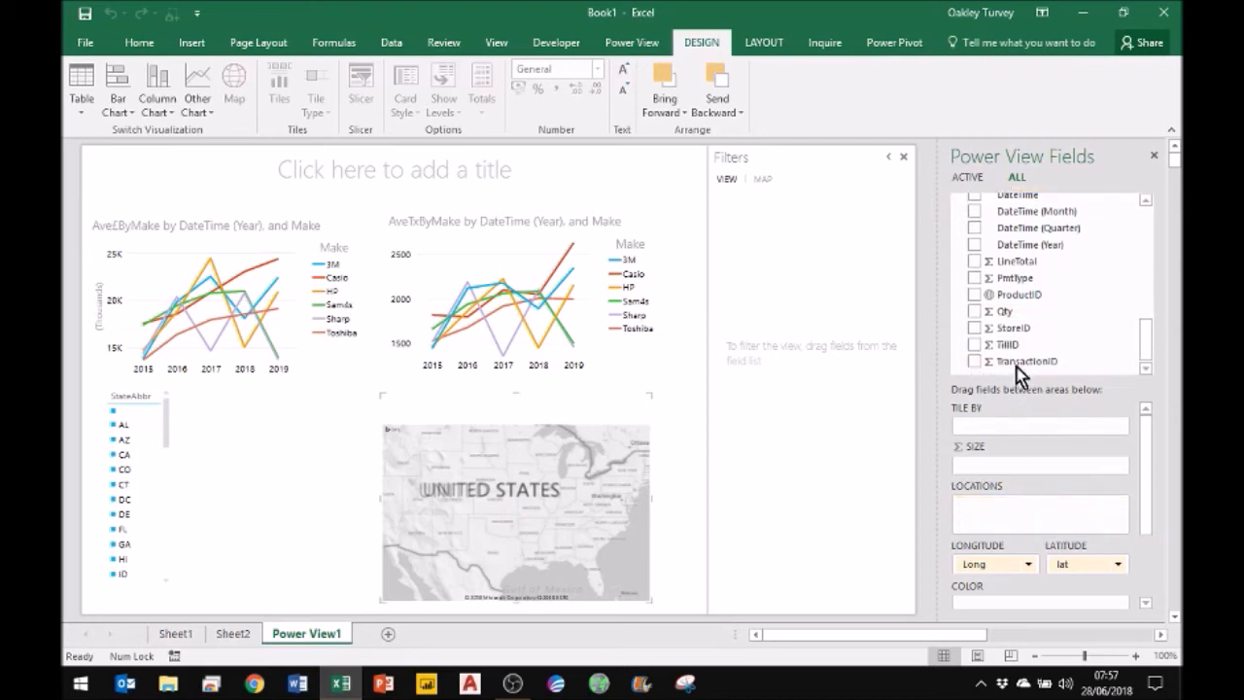
Use Qty as the size value of the store map and deselect the map
left_click_drag(1005, 310, 1011, 492)
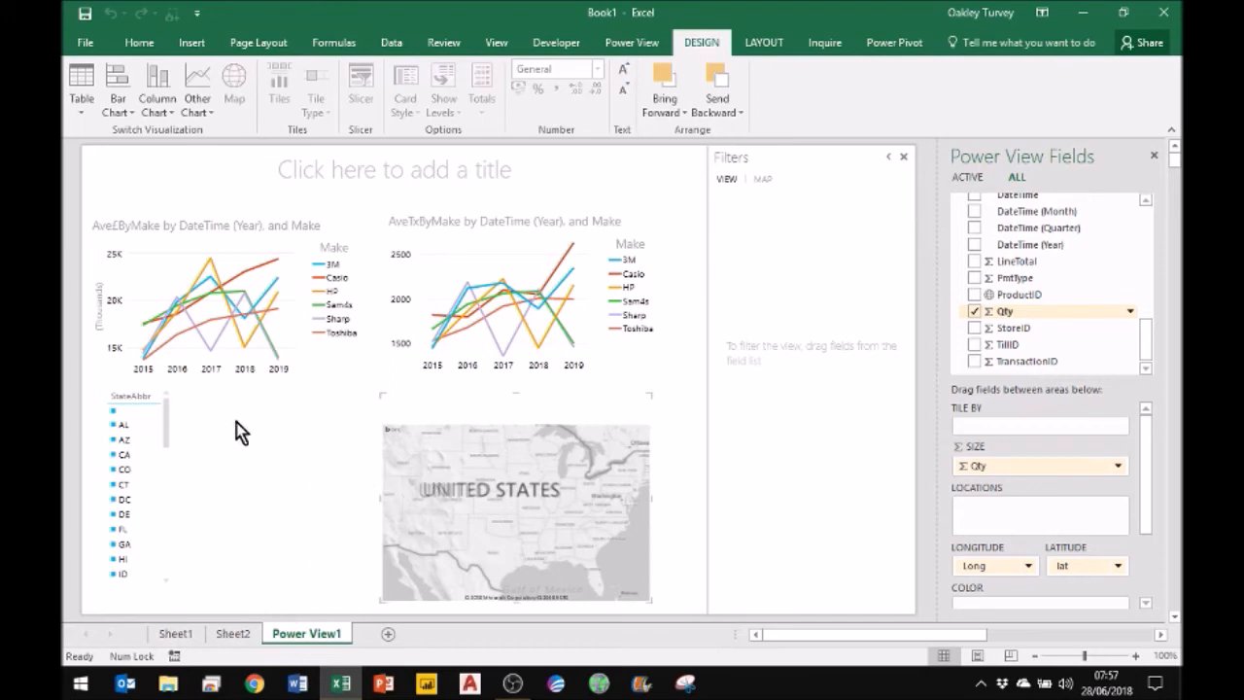
left_click(285, 450)
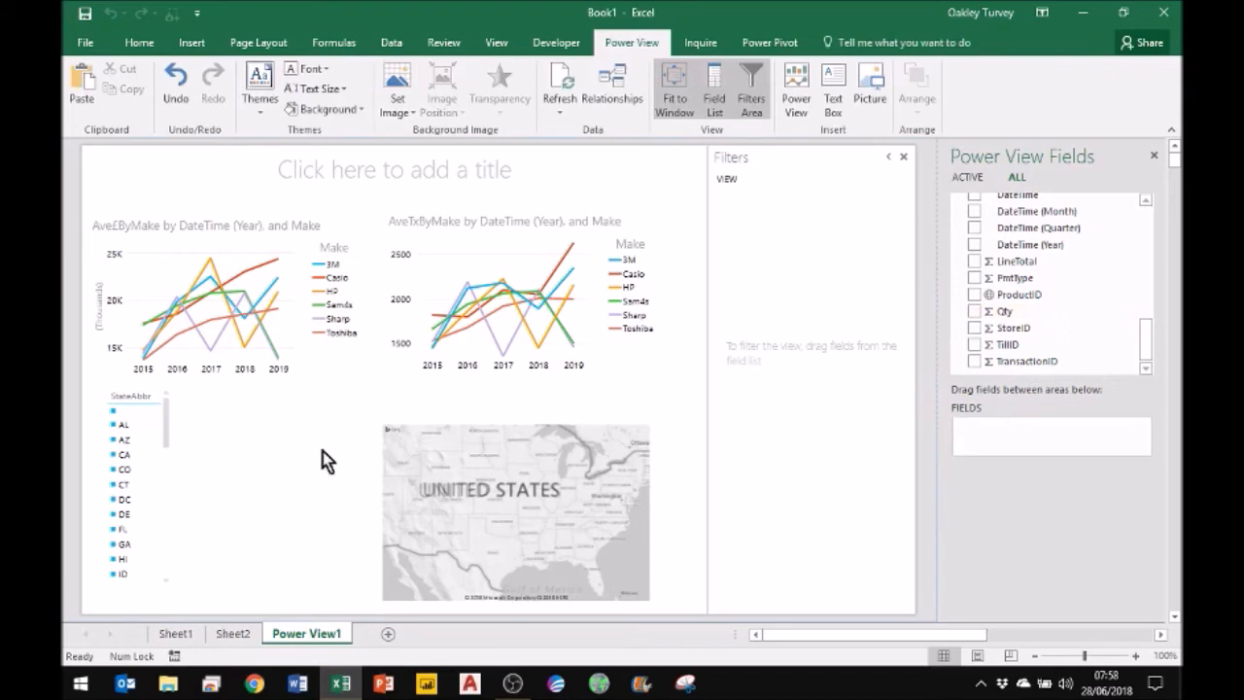
Check which export options the workbook offers and return to the Power View report
left_click(81, 45)
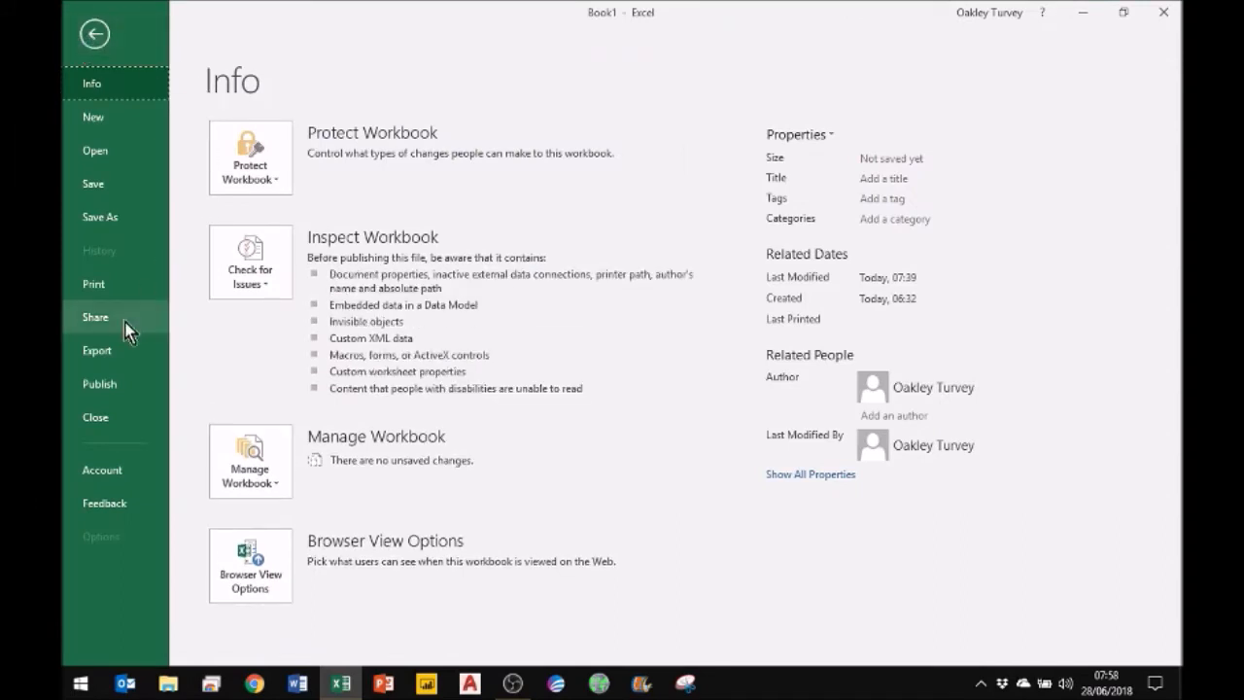
left_click(97, 353)
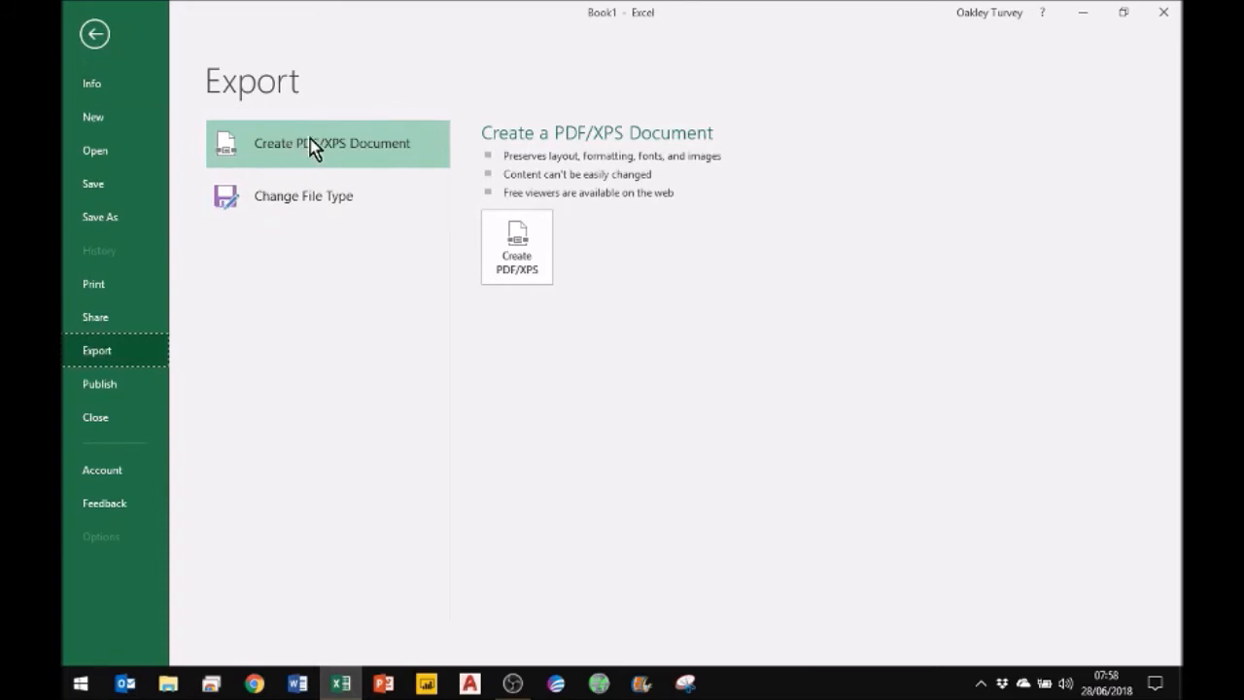
left_click(97, 36)
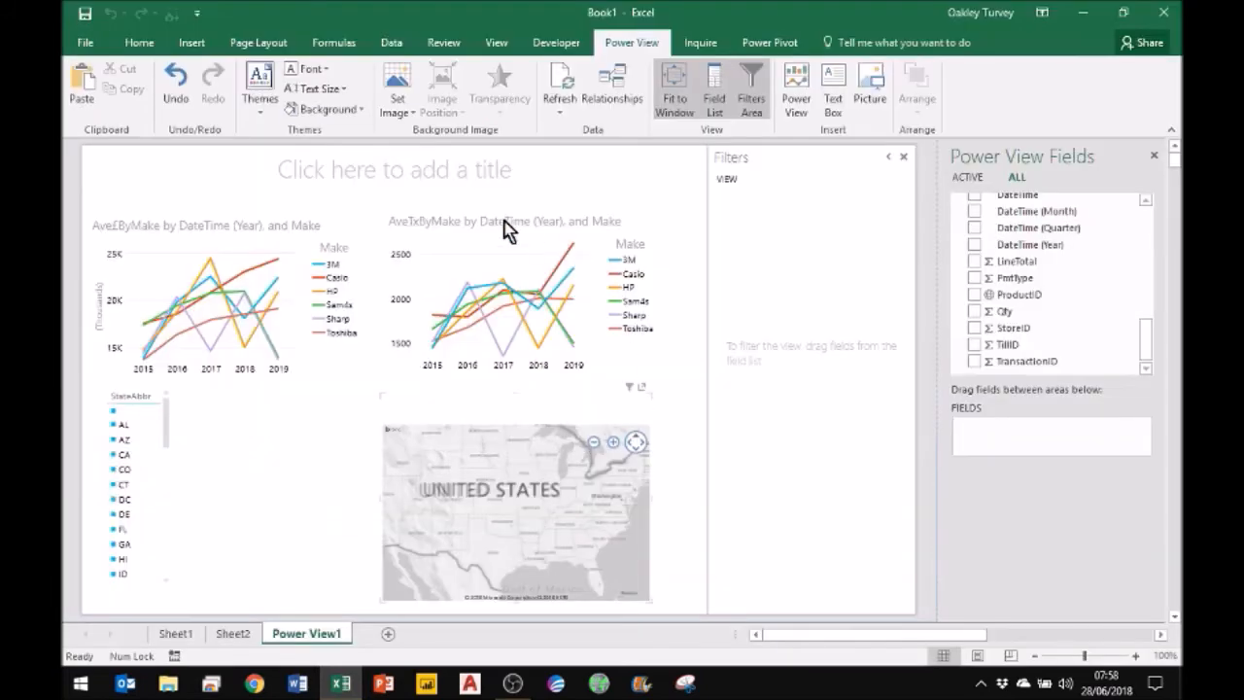
left_click_drag(167, 442, 169, 409)
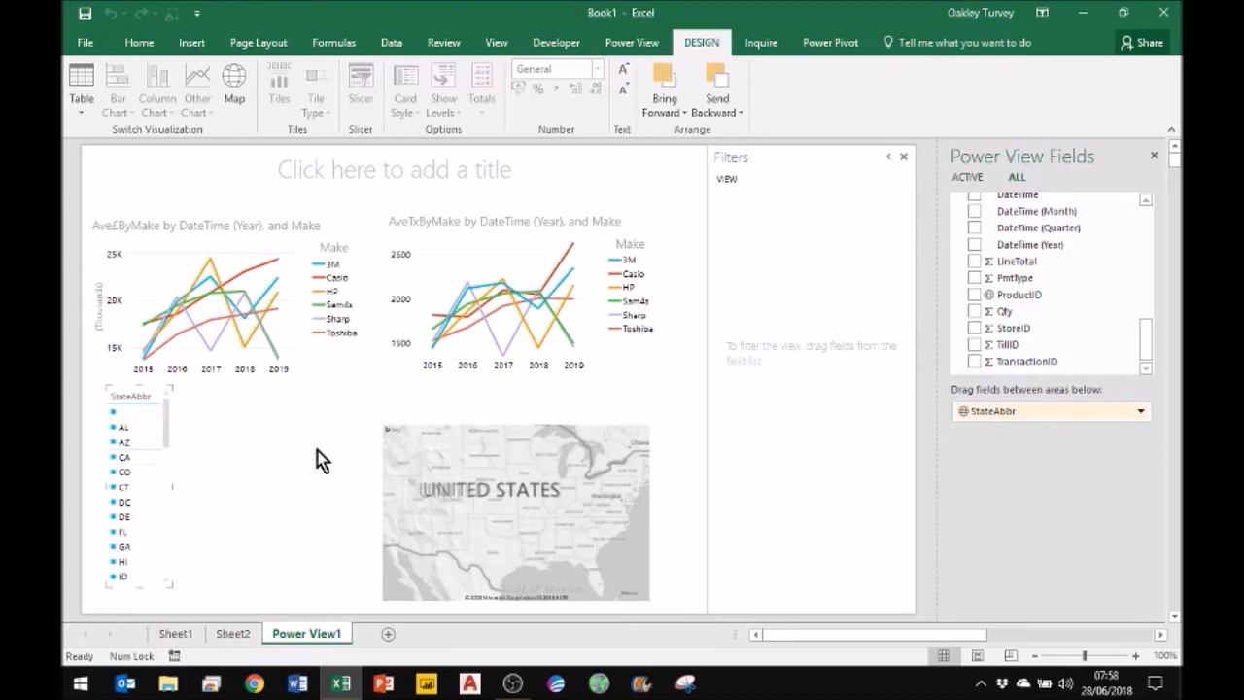
Open 3D Maps for the workbook's data and close the floating field list
left_click(192, 43)
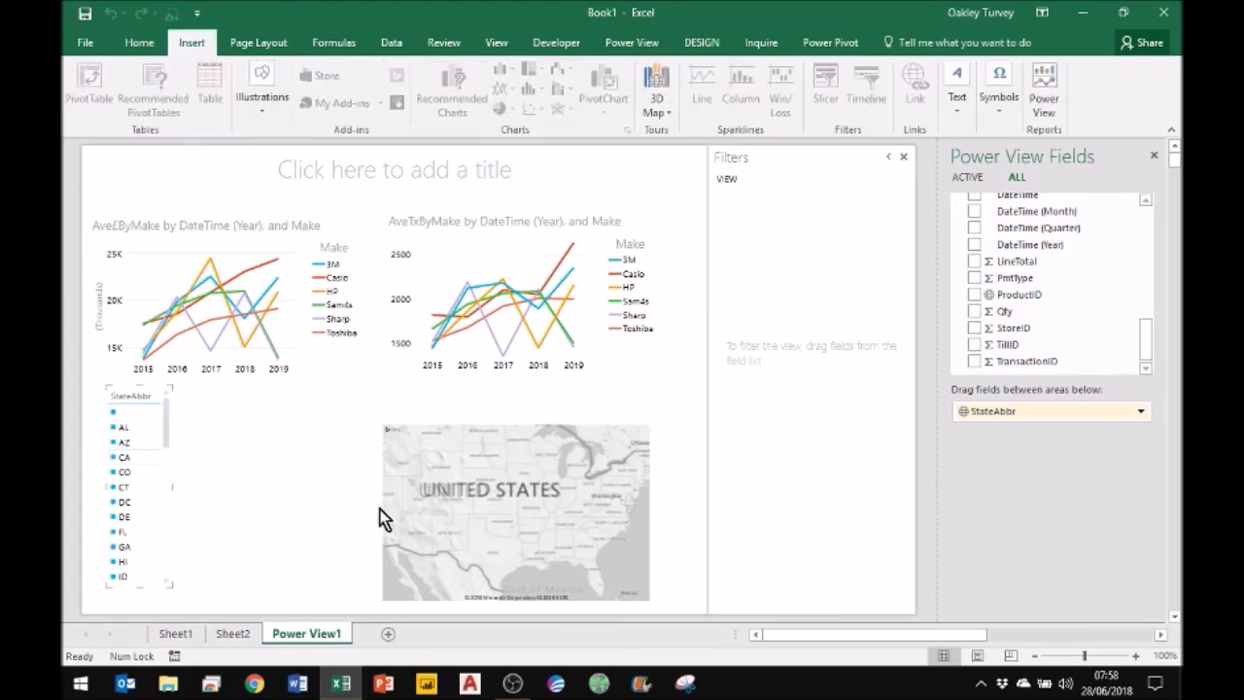
left_click(668, 103)
left_click(672, 129)
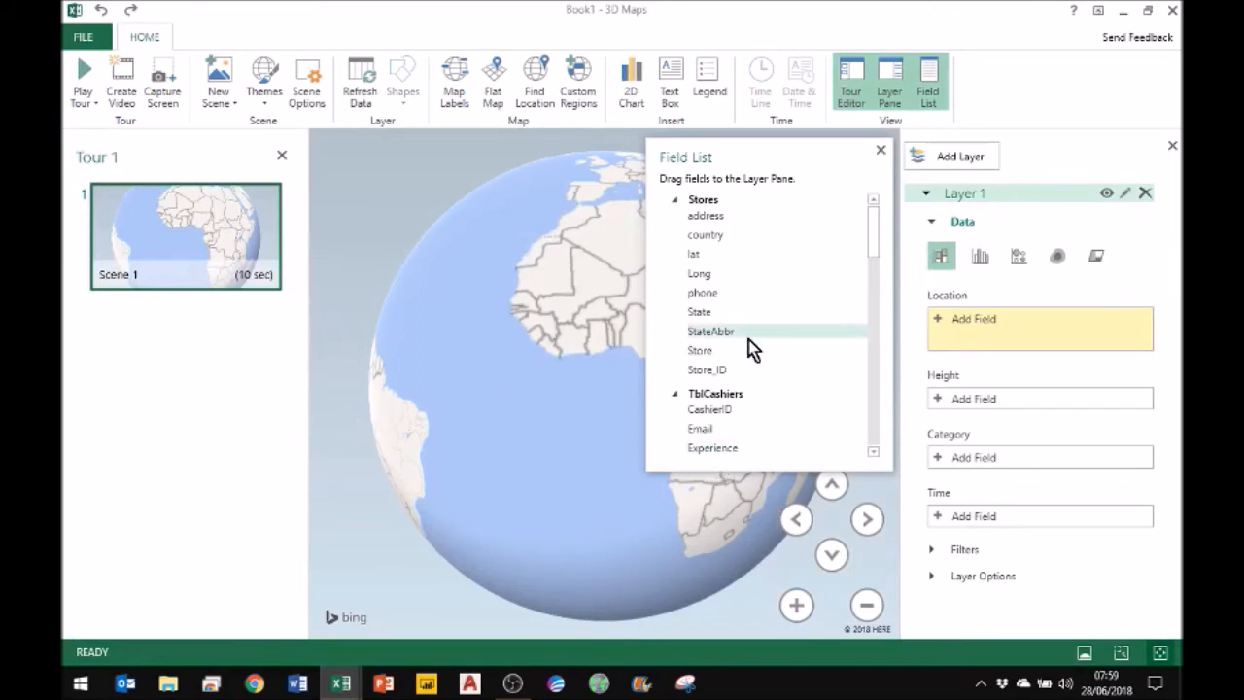
left_click(880, 152)
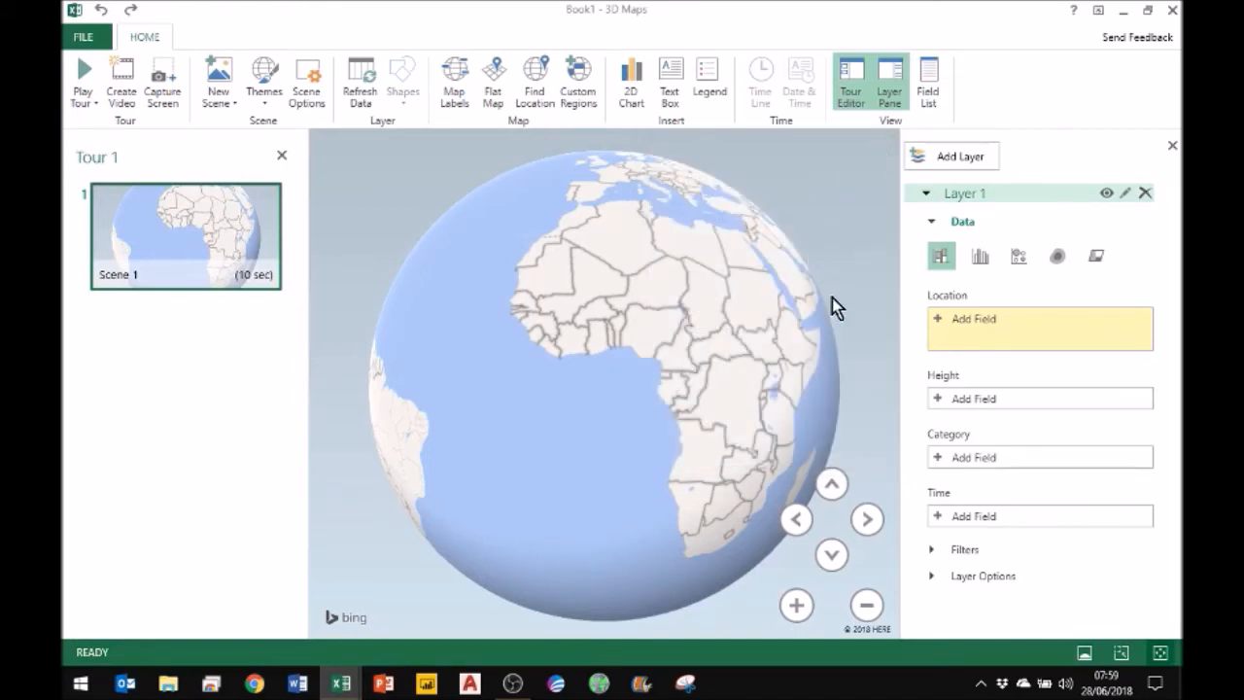
Add lat and Long from Stores as Layer 1's location fields, typed as Latitude and Longitude
left_click(960, 323)
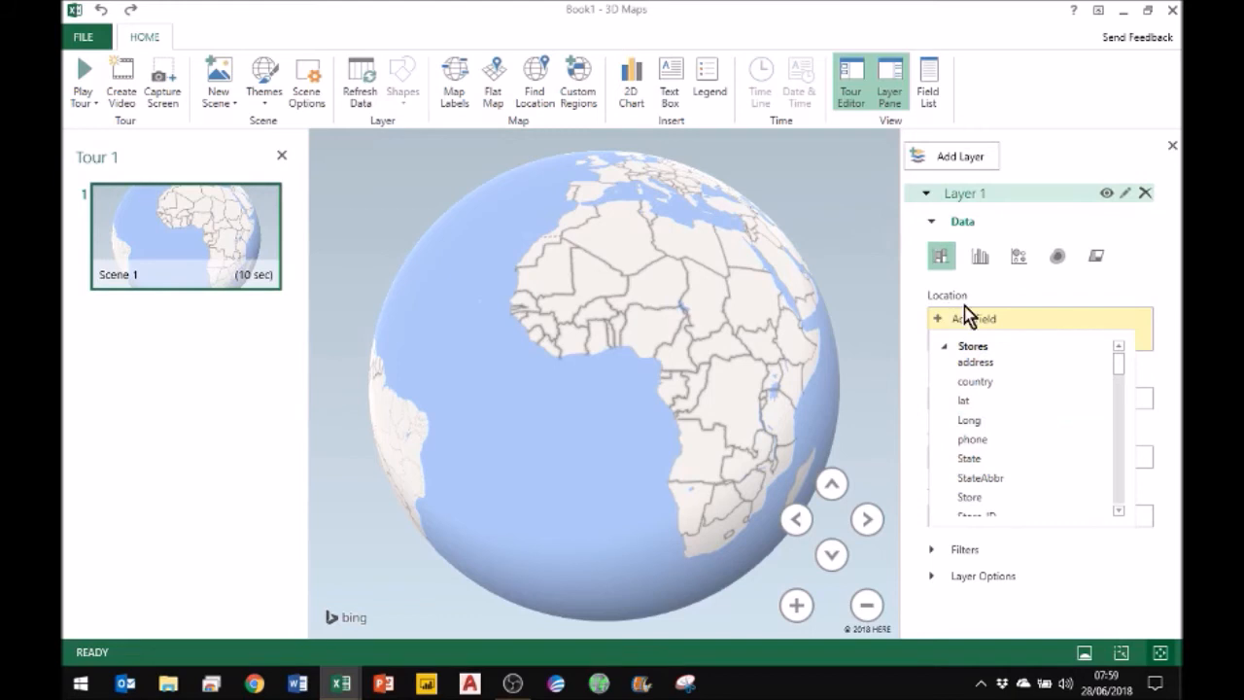
left_click_drag(963, 401, 977, 436)
left_click(975, 339)
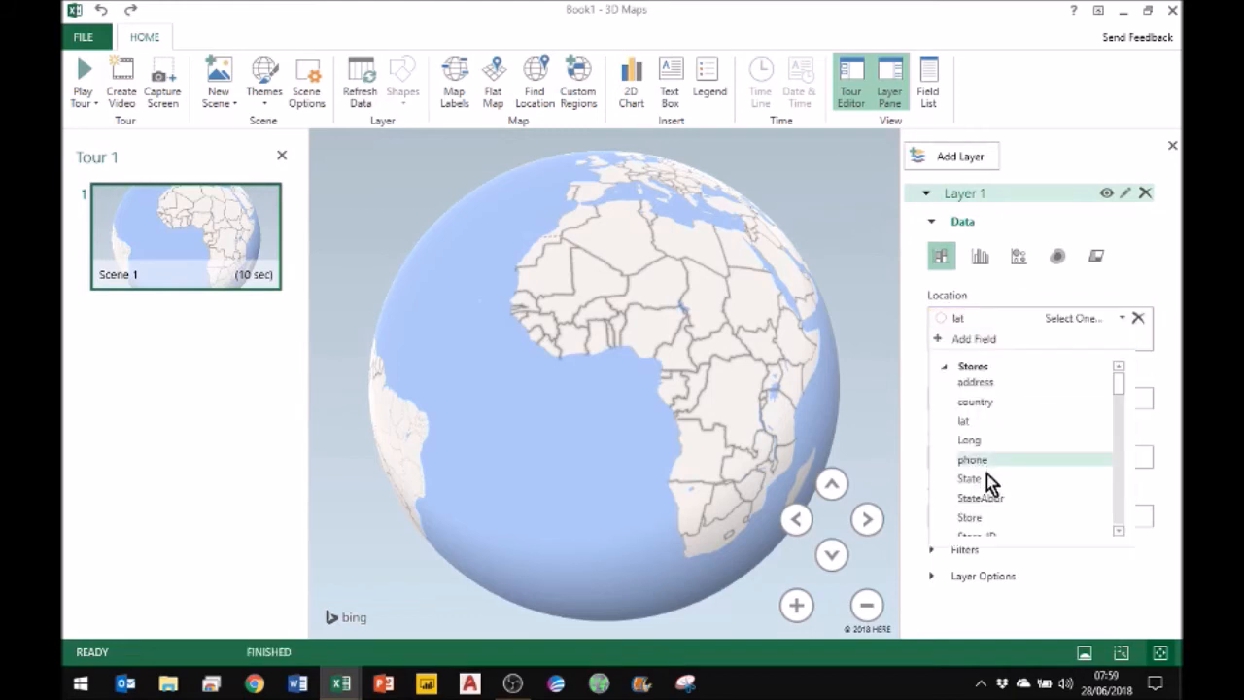
left_click(972, 441)
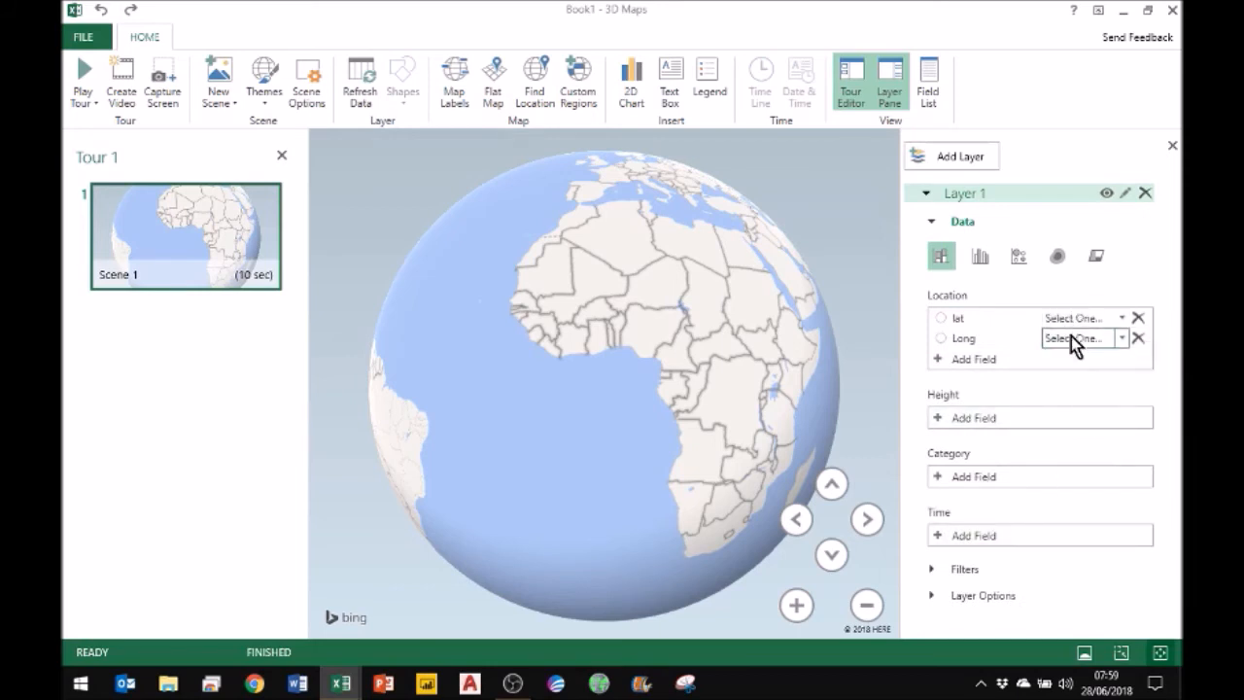
left_click(1124, 318)
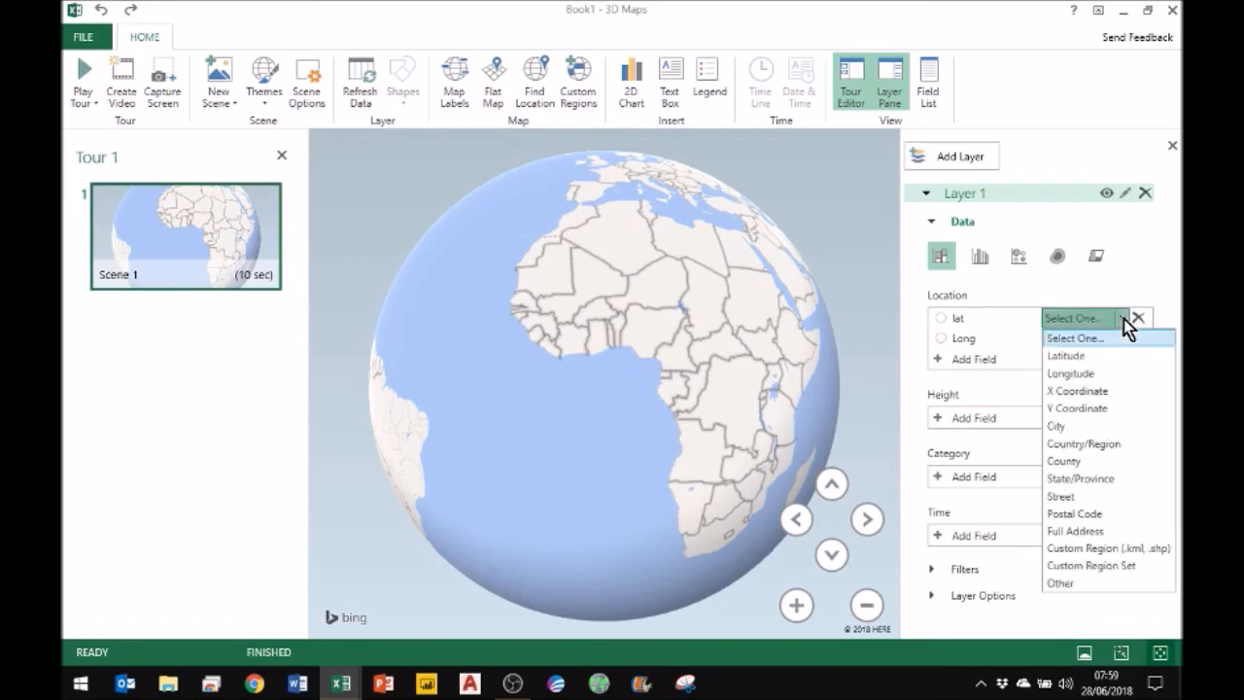
left_click(1081, 356)
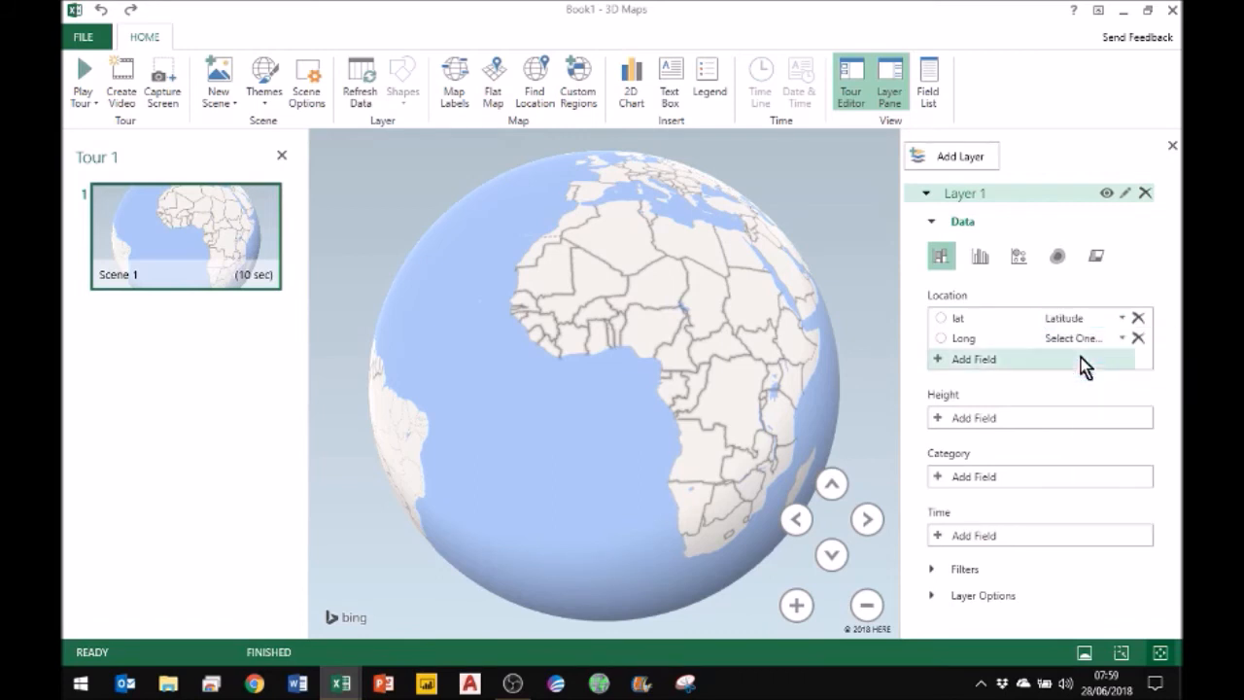
left_click(1121, 339)
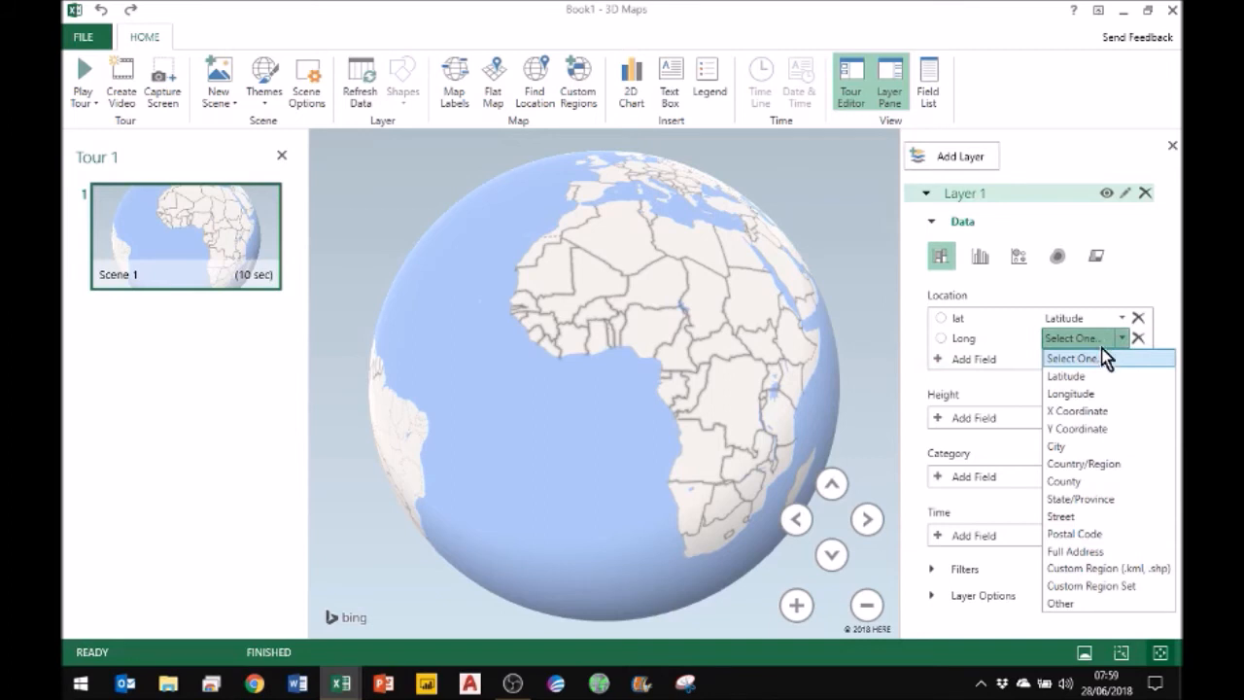
left_click(1075, 393)
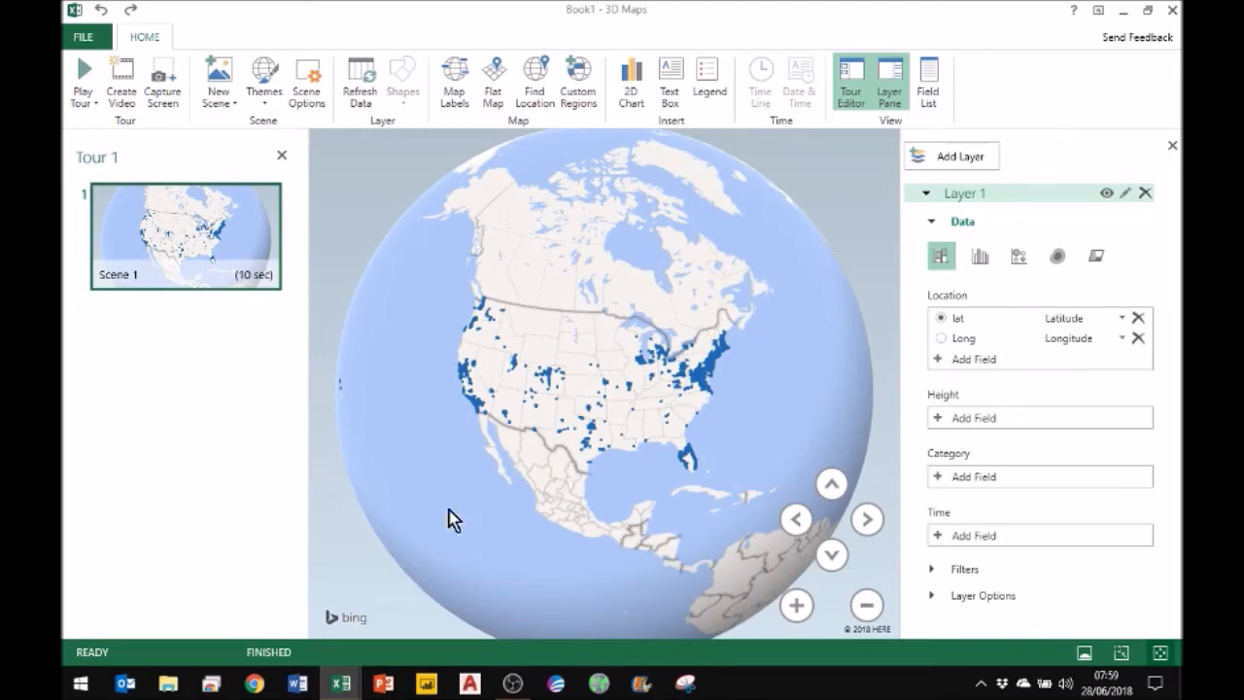
Hide the tour editor and frame the United States stores on the globe
left_click_drag(545, 464, 616, 360)
left_click_drag(511, 385, 550, 431)
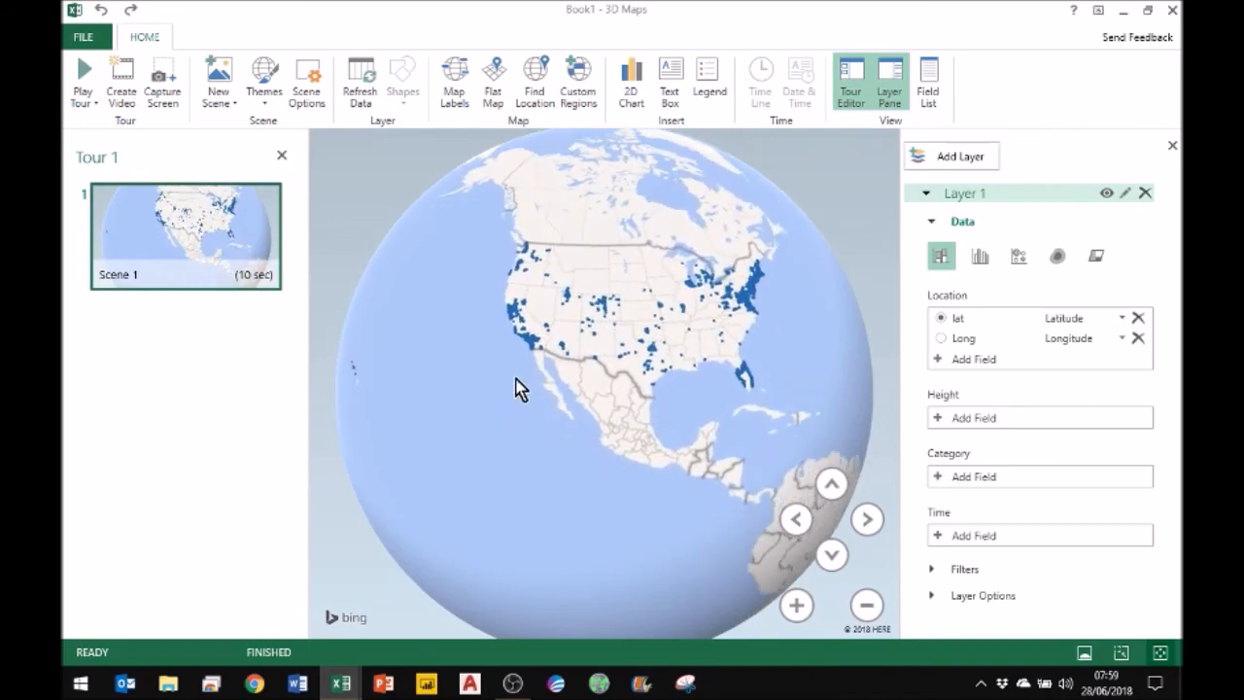
scroll(629, 348, "up", 3)
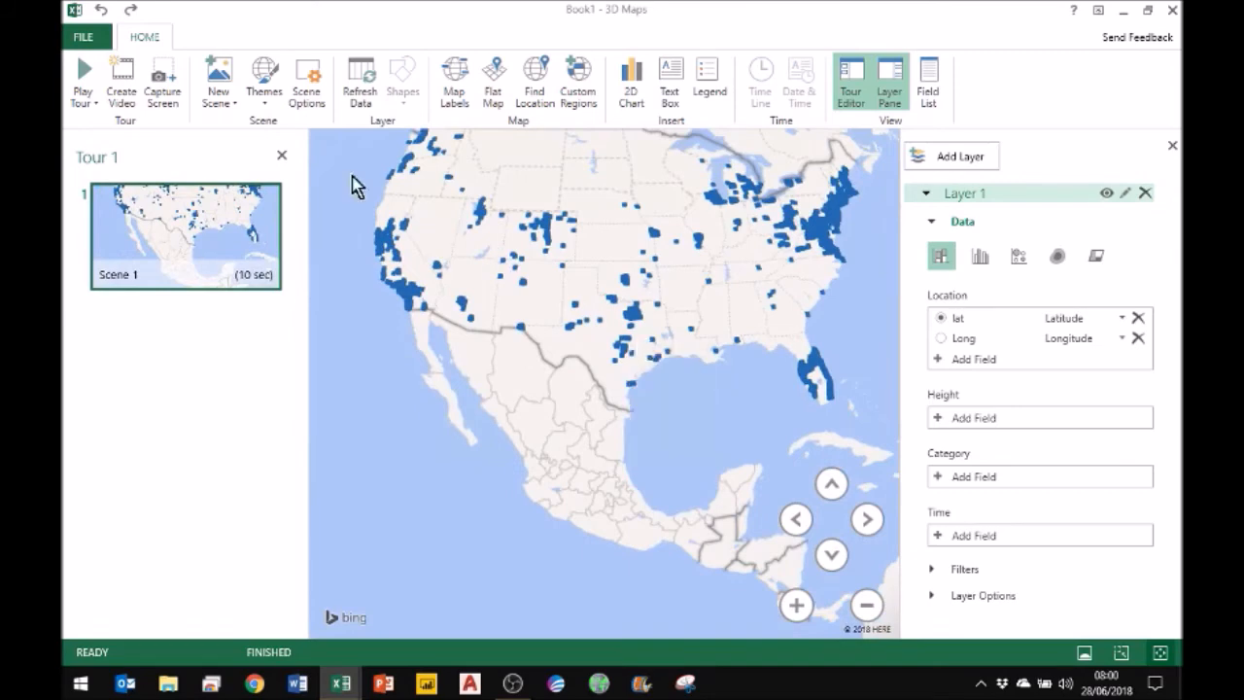
left_click(281, 158)
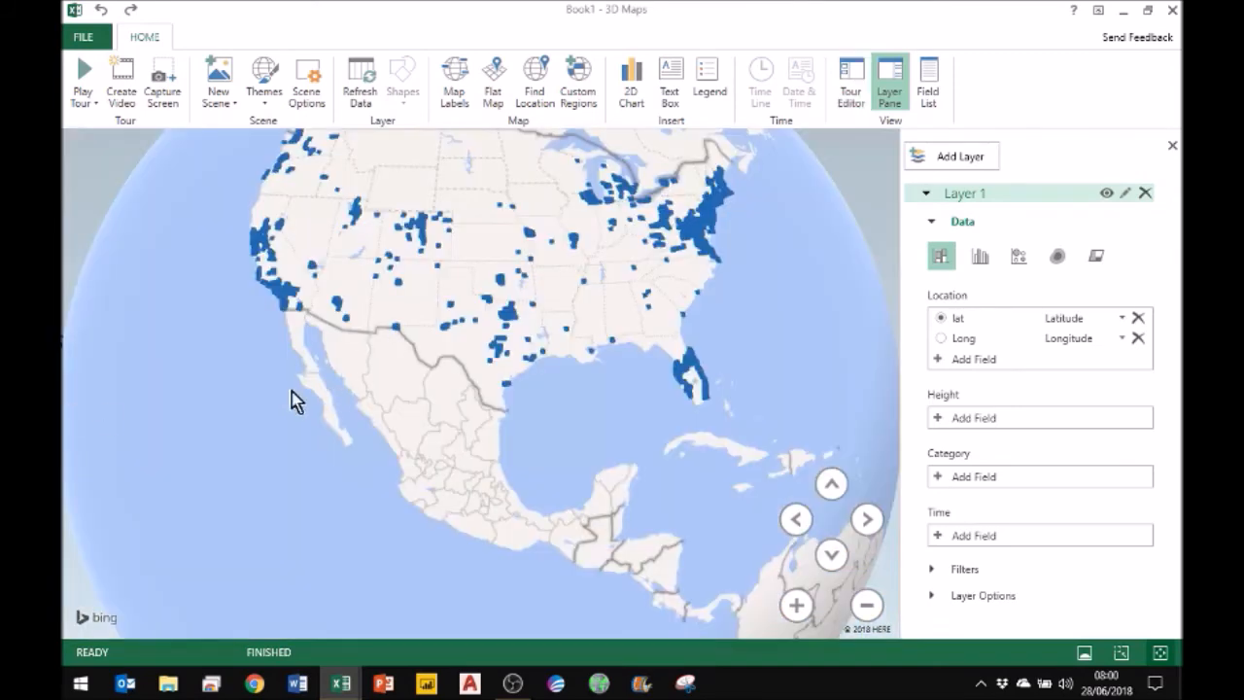
left_click_drag(293, 411, 386, 453)
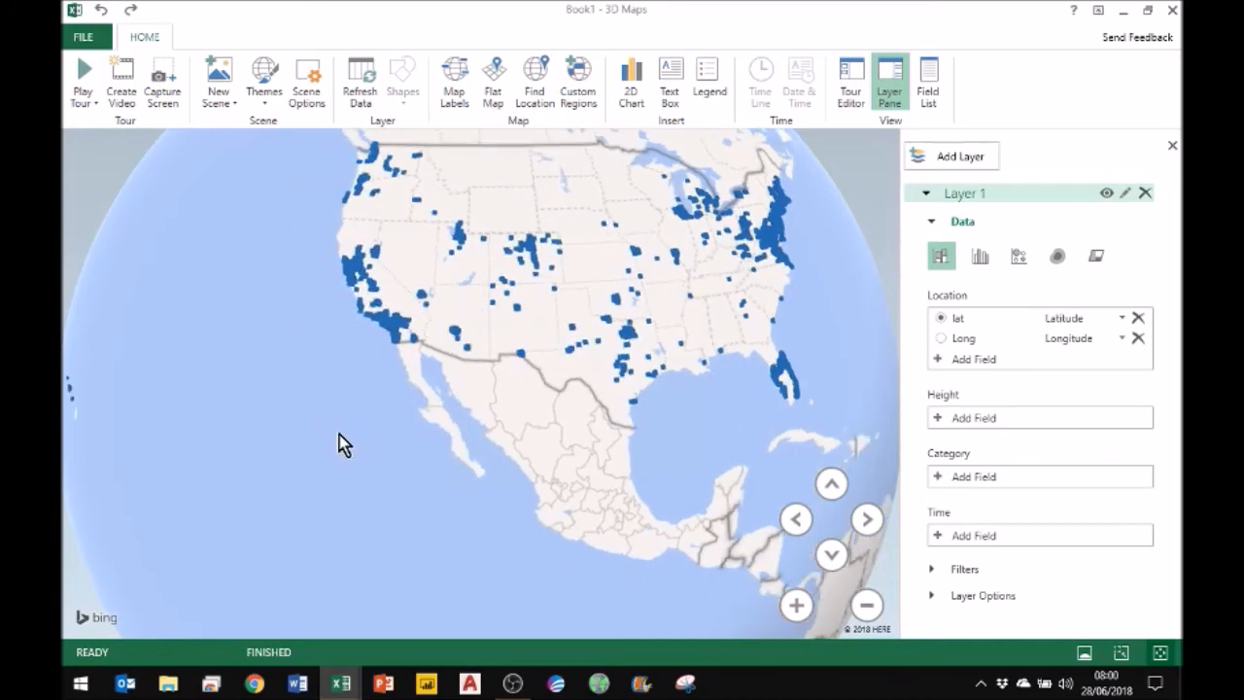
scroll(532, 400, "up", 2)
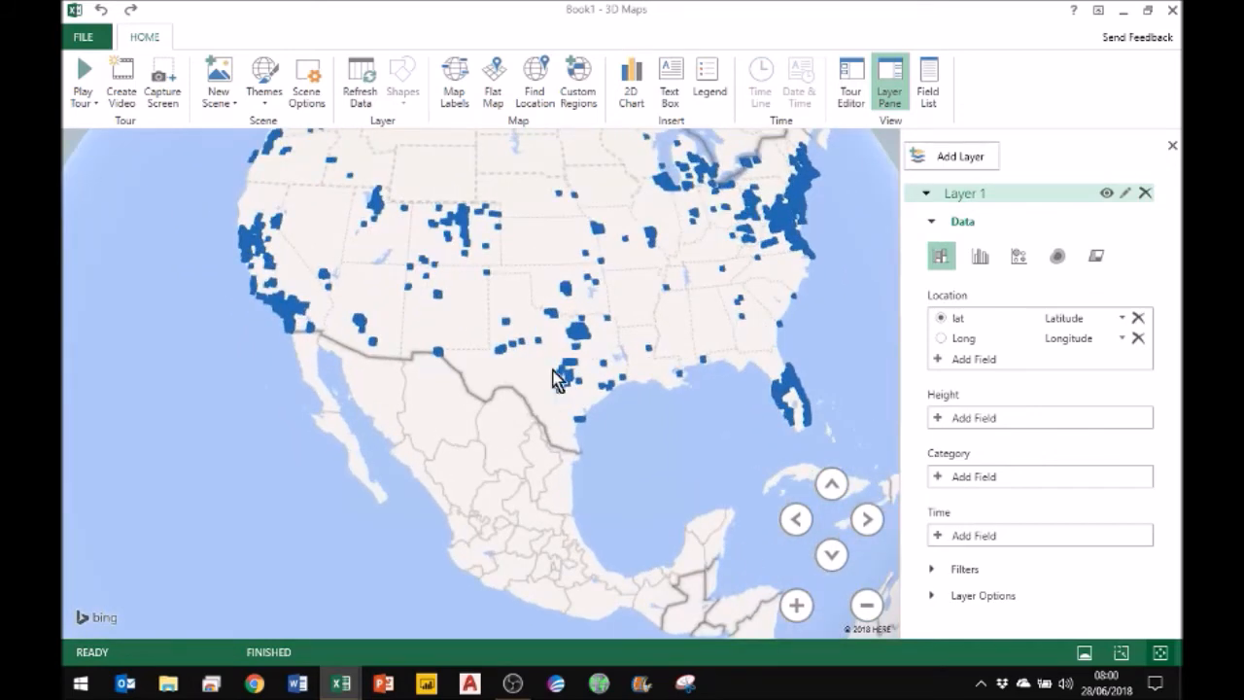
Tilt the globe and switch the store plot to a flat map
left_click(835, 557)
left_click(834, 558)
left_click(834, 557)
left_click(835, 557)
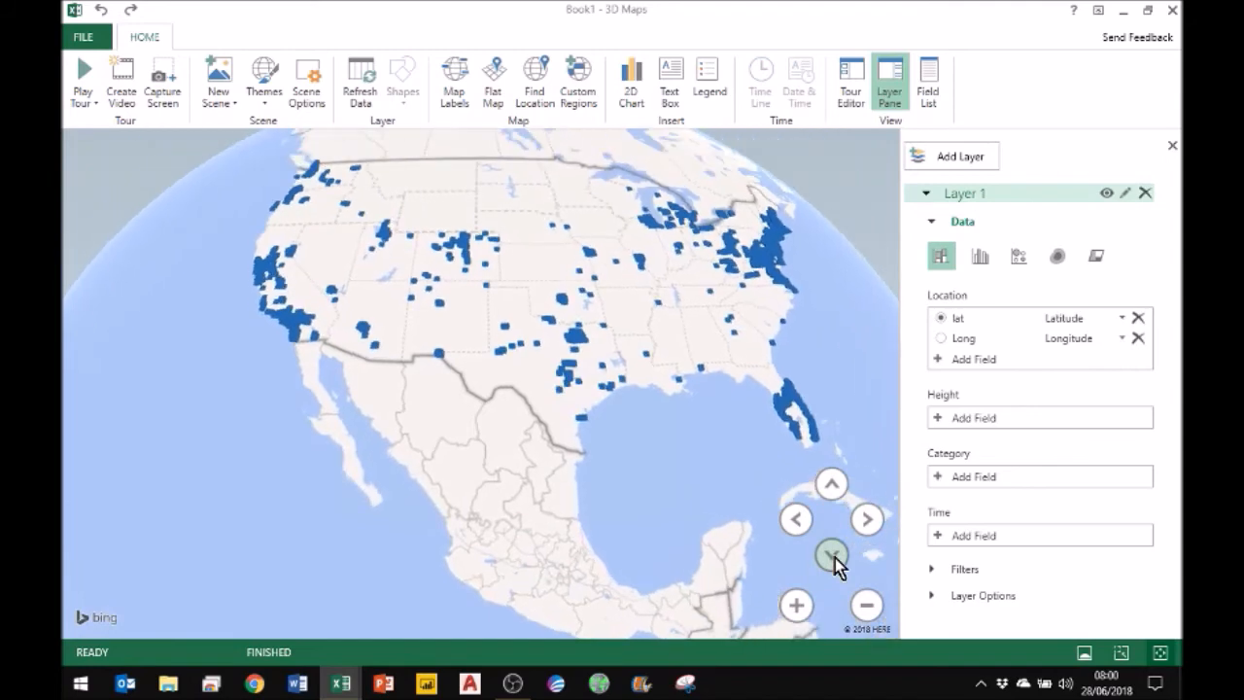
left_click(835, 558)
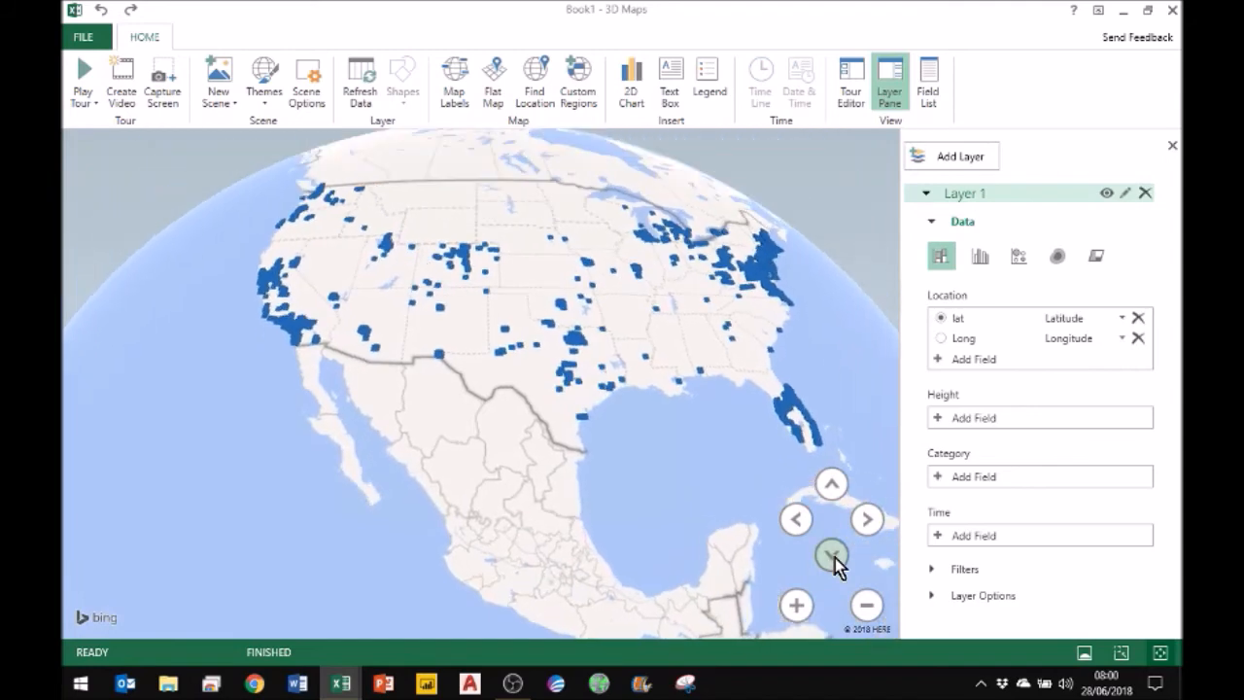
left_click(495, 95)
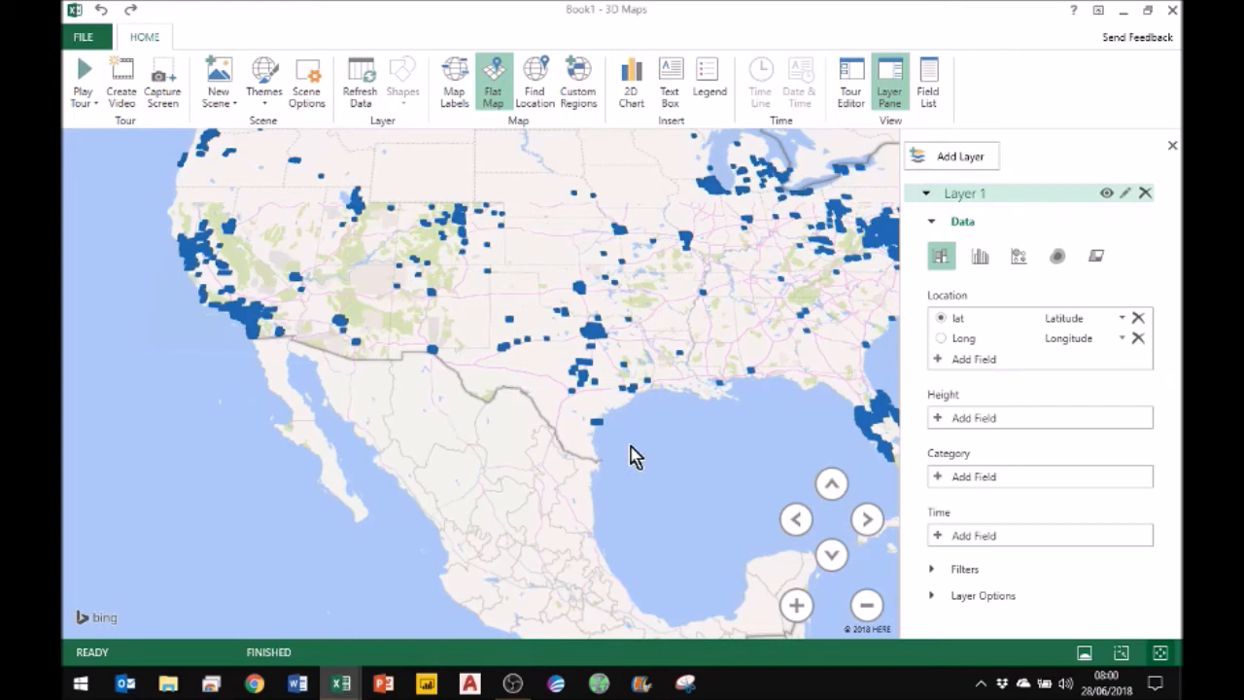
scroll(602, 464, "up", 3)
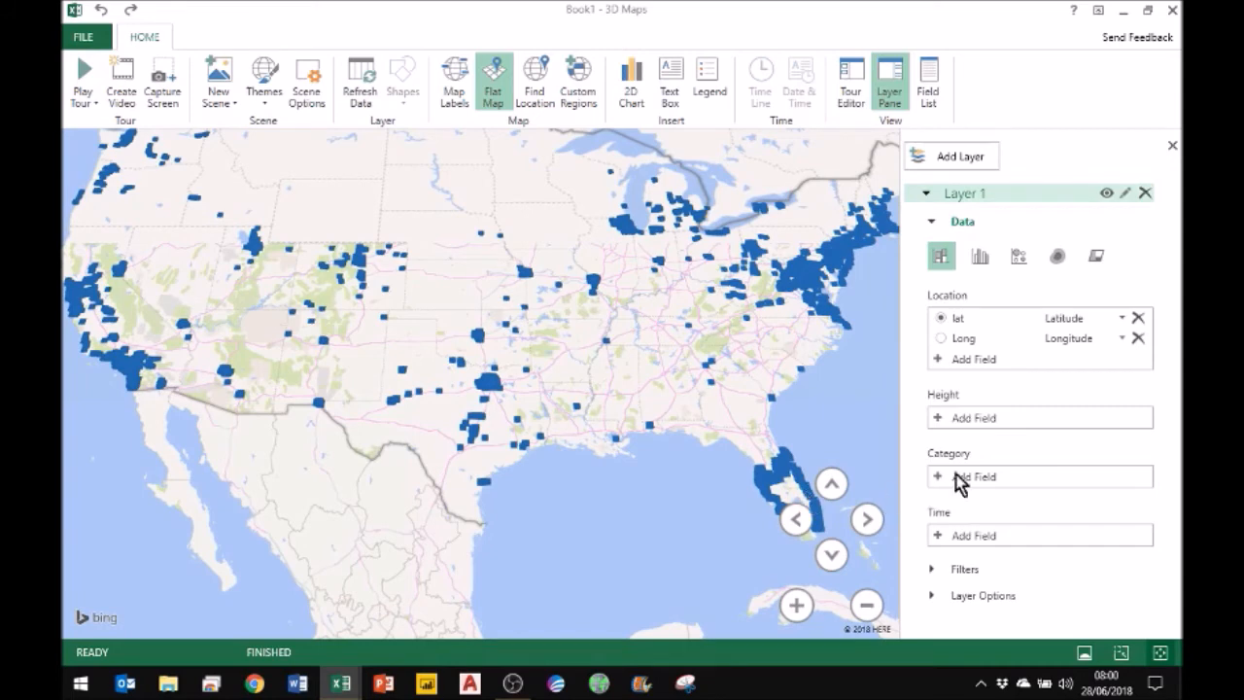
Add the AveTxByMake measure as the height of Layer 1's columns
left_click(962, 420)
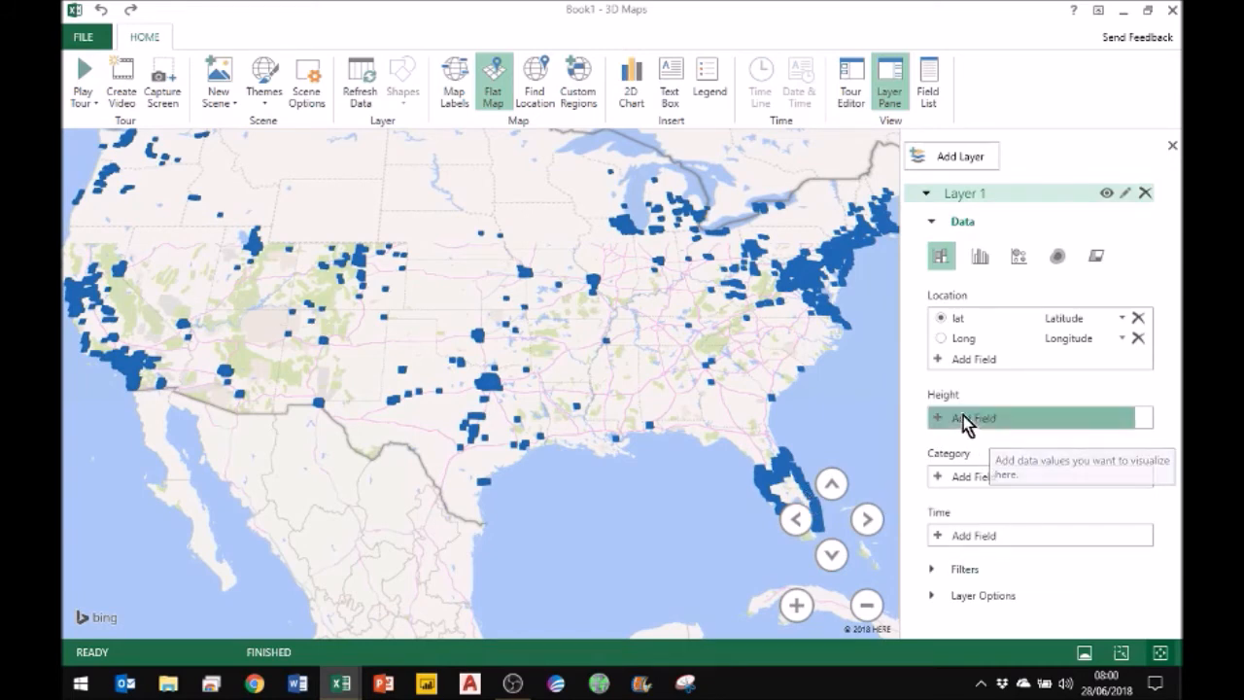
scroll(1027, 477, "down", 8)
scroll(1030, 568, "down", 10)
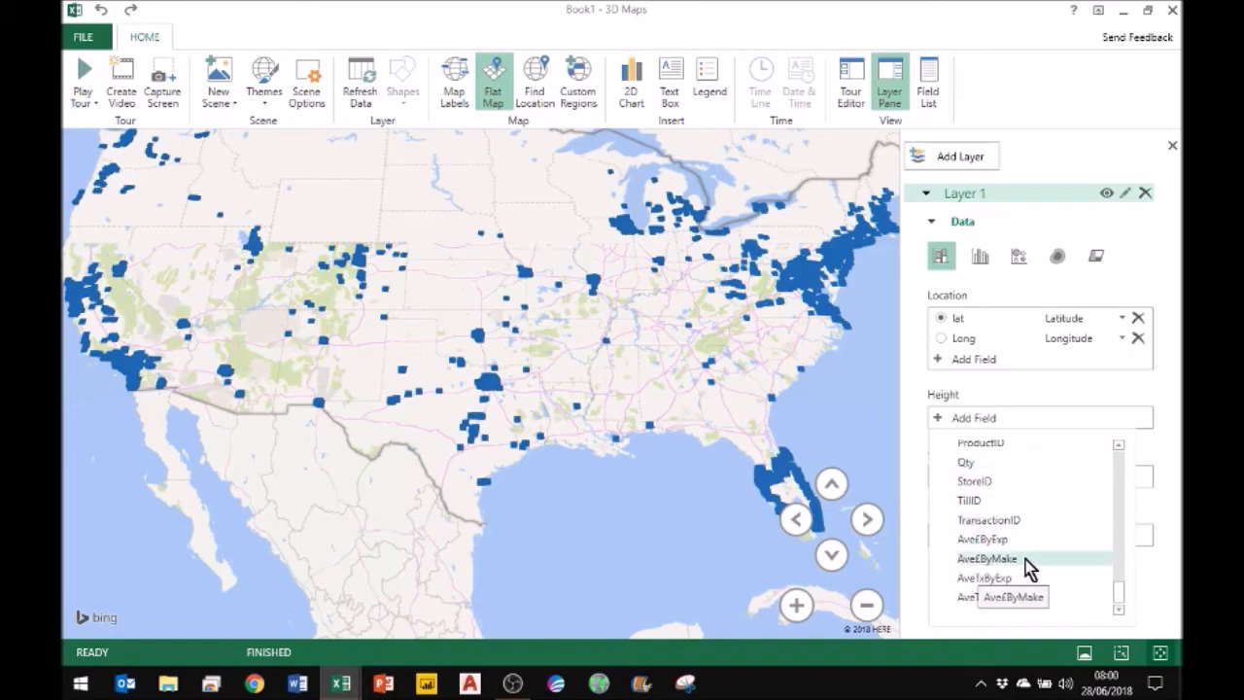
left_click(991, 597)
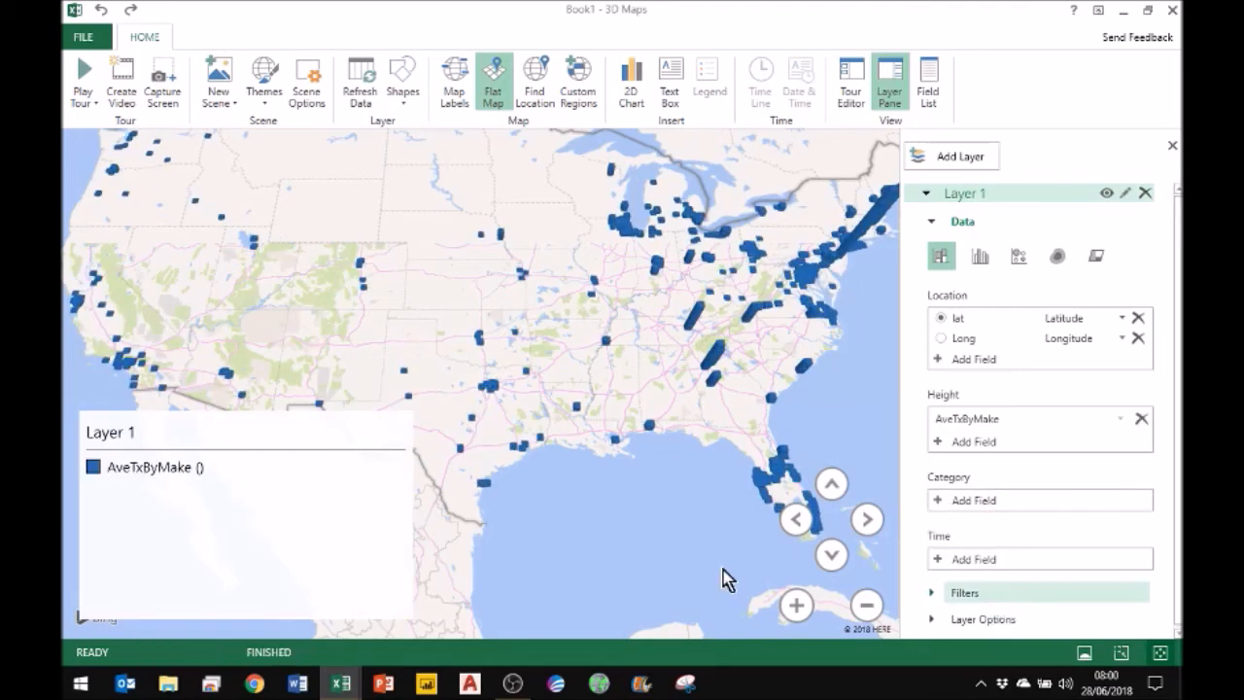
Shrink the Layer 1 legend to about half its width and slightly less height
left_click(223, 519)
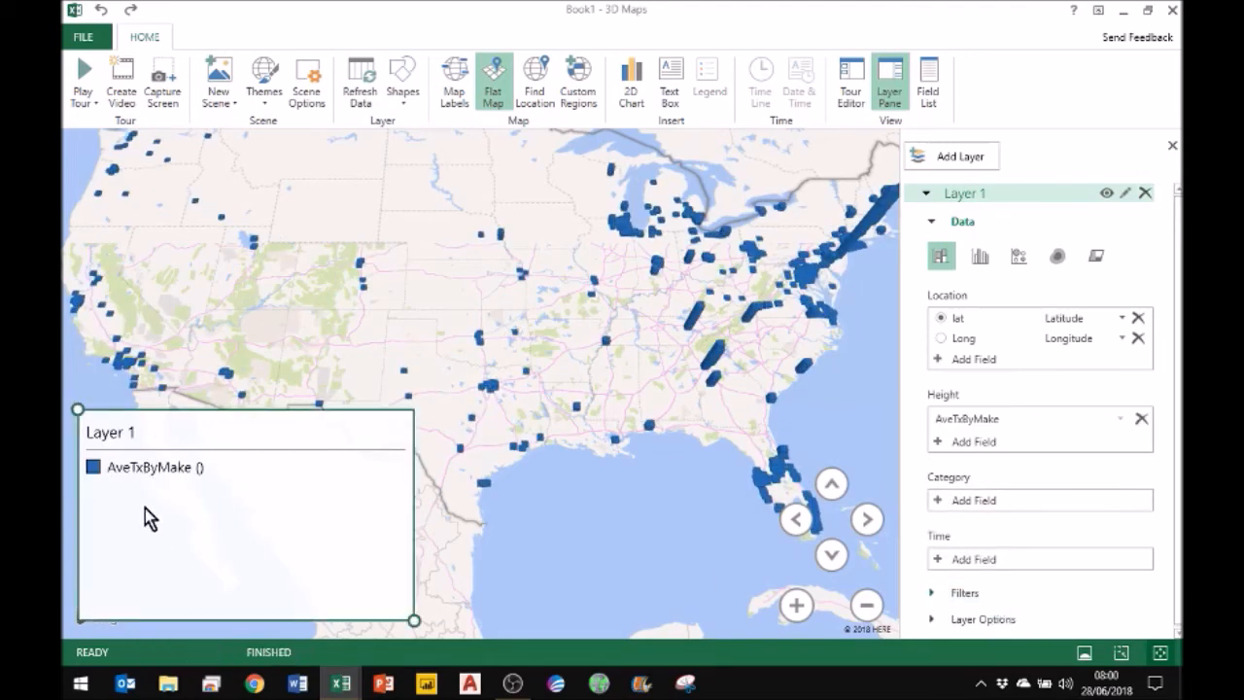
left_click_drag(77, 410, 69, 489)
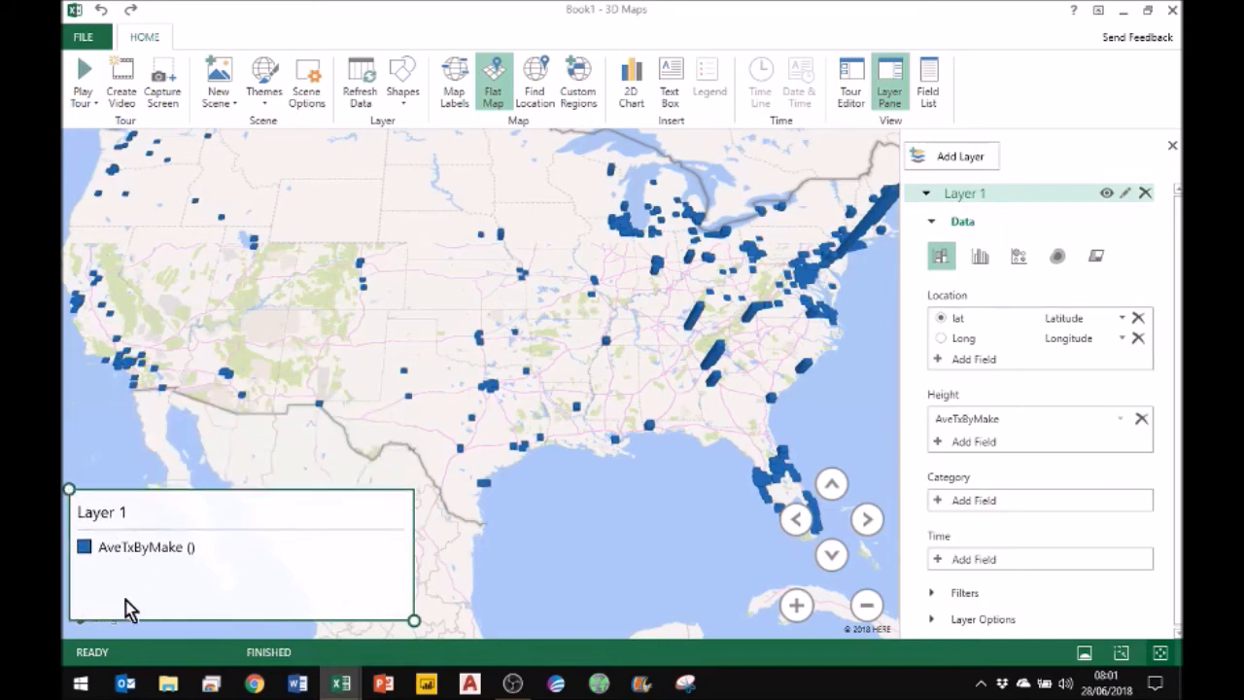
left_click_drag(68, 493, 66, 443)
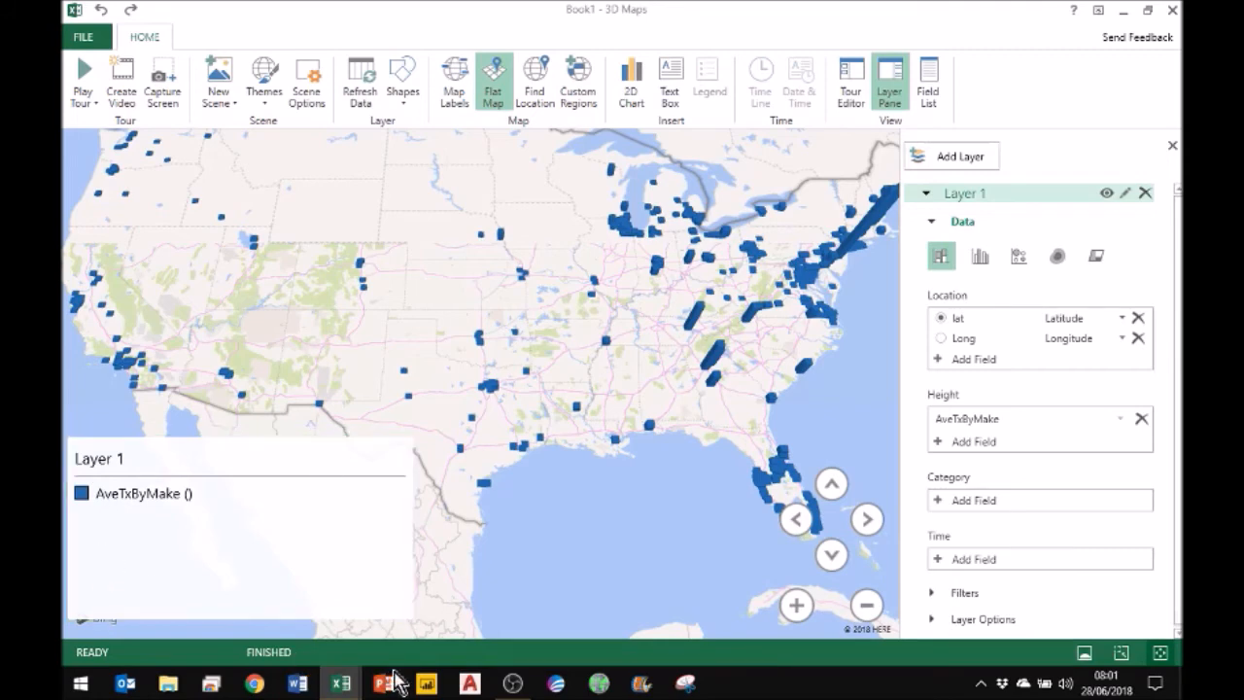
left_click_drag(416, 625, 241, 629)
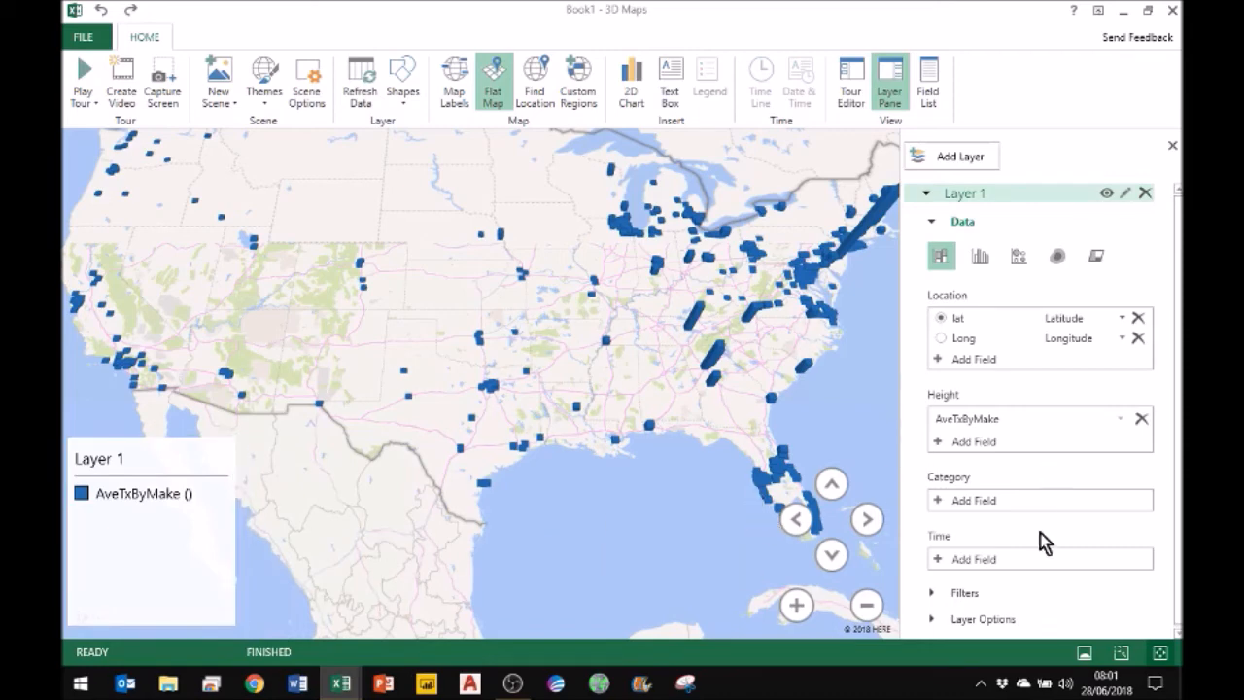
Add the Make field from TblTills as Layer 1's category so the columns are split by till make
left_click(935, 503)
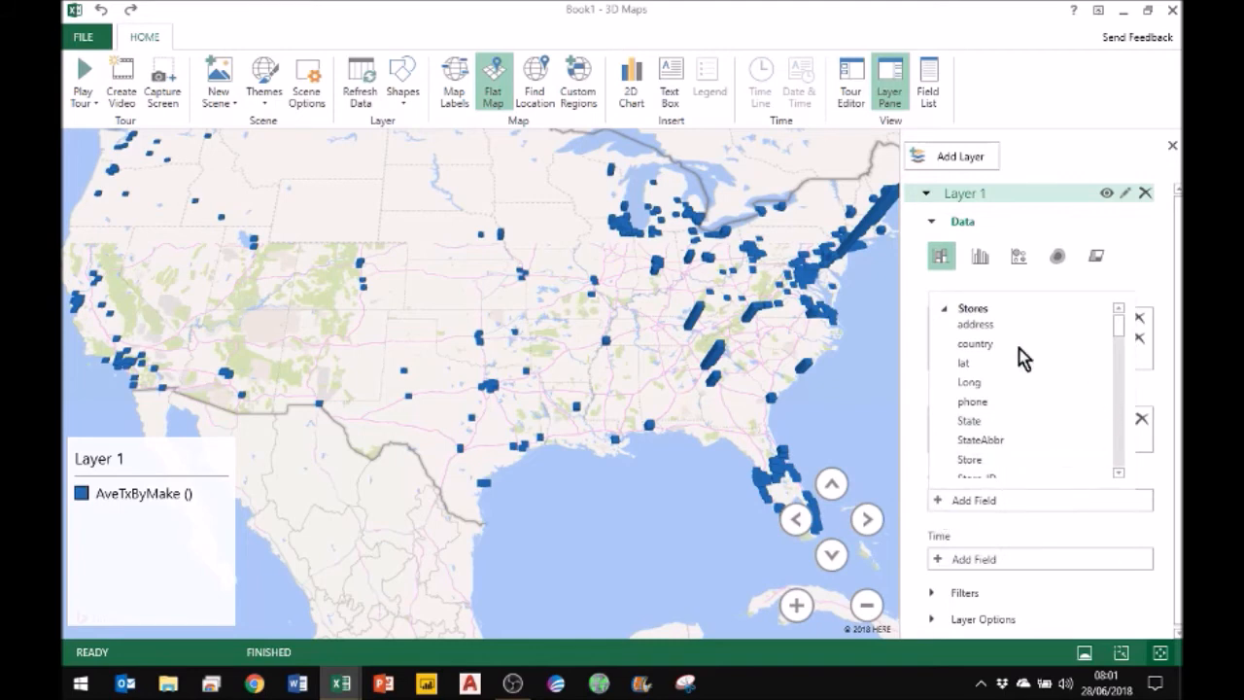
left_click(944, 309)
left_click(944, 322)
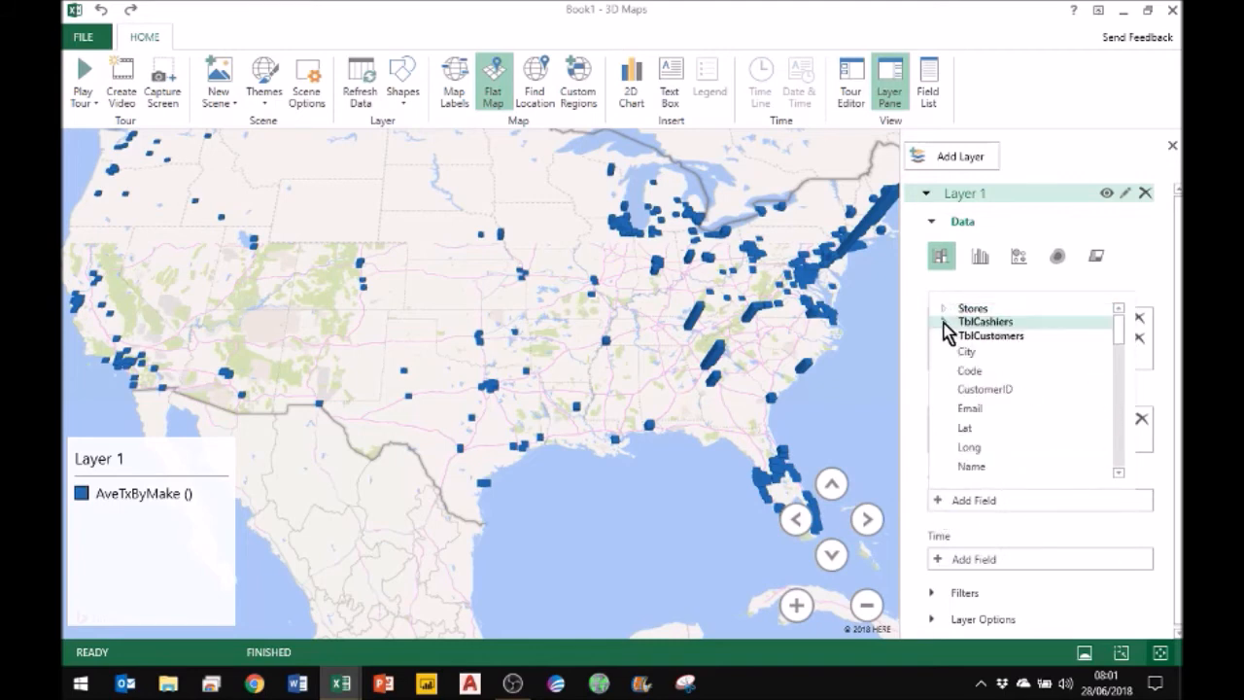
left_click(944, 336)
left_click(944, 337)
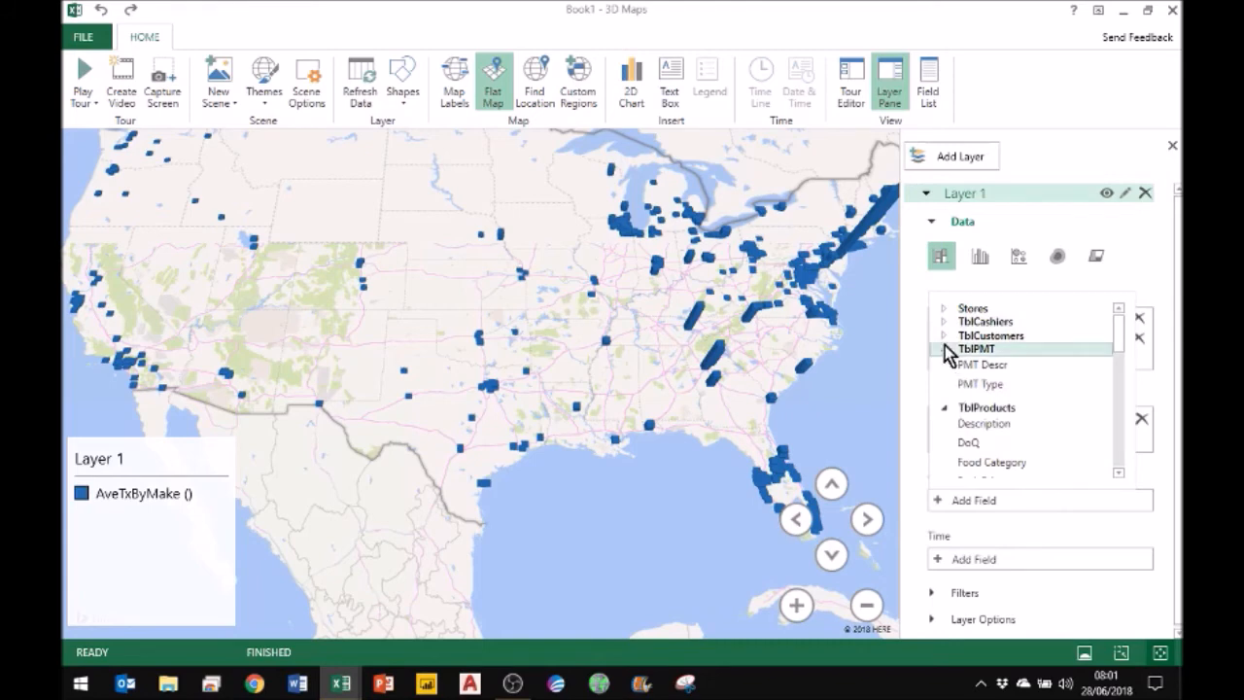
left_click(943, 347)
left_click(943, 361)
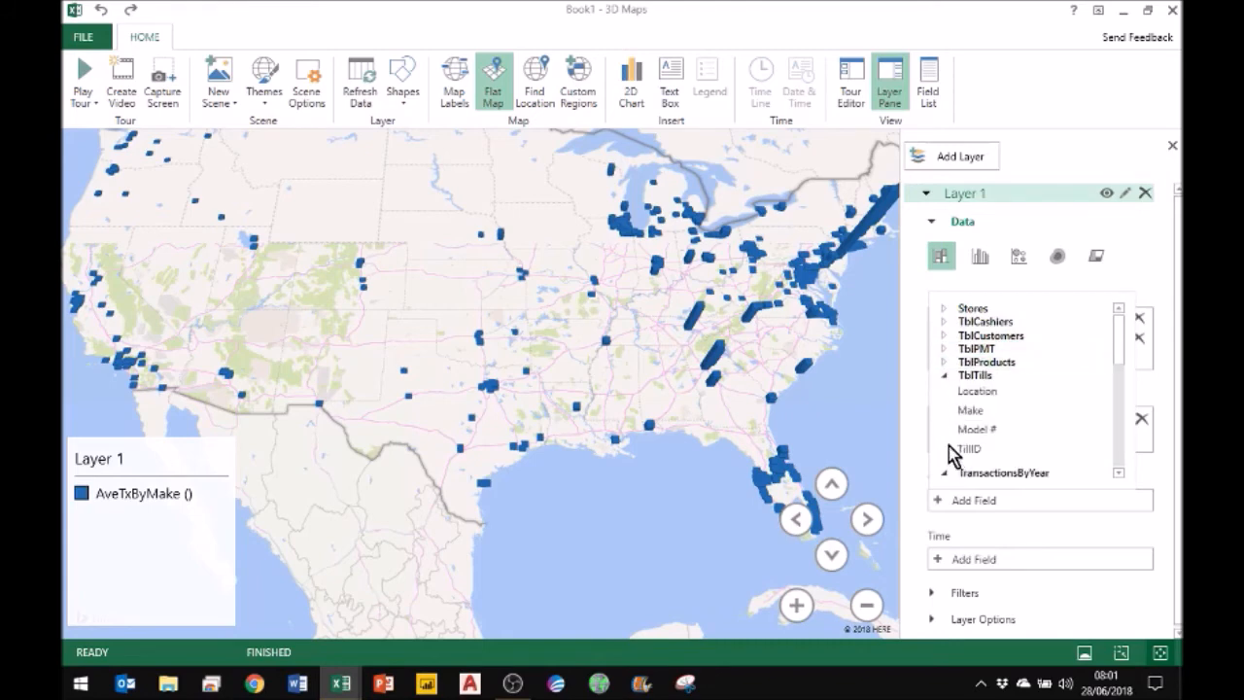
left_click(973, 410)
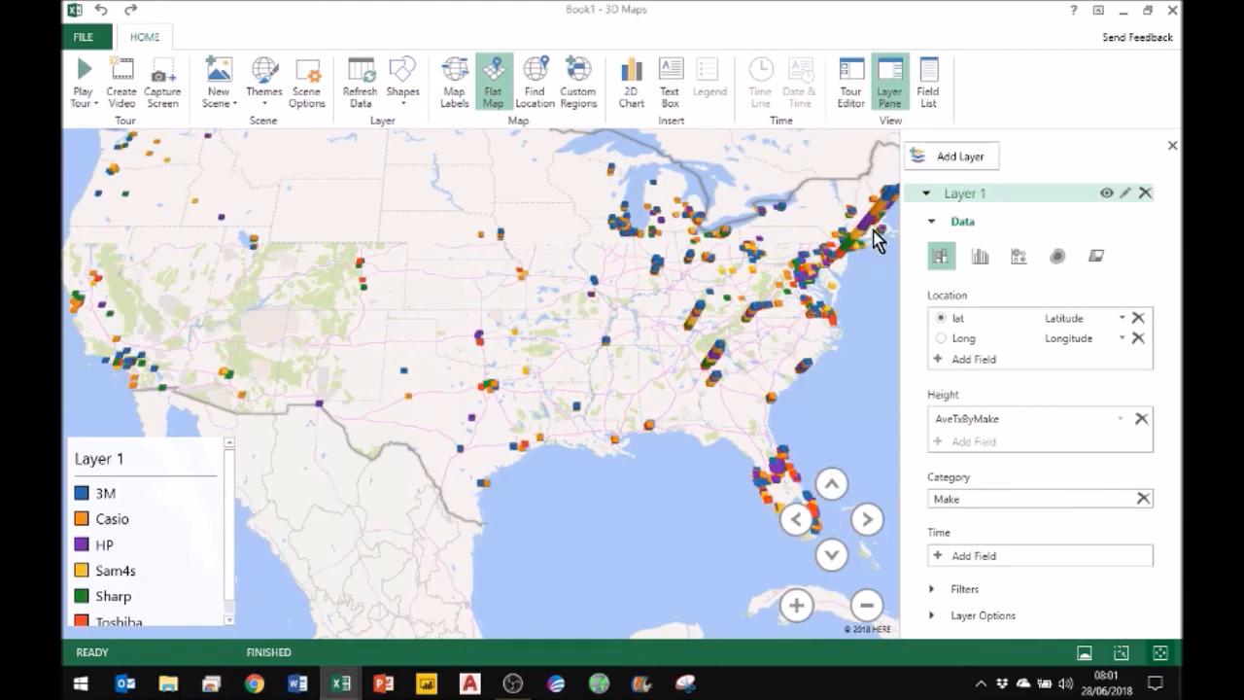
Make the Layer 1 legend slightly taller and narrower so it fits the list of makes
left_click(122, 519)
mouse_move(68, 439)
left_mouse_down()
mouse_move(68, 408)
mouse_move(68, 426)
left_mouse_up()
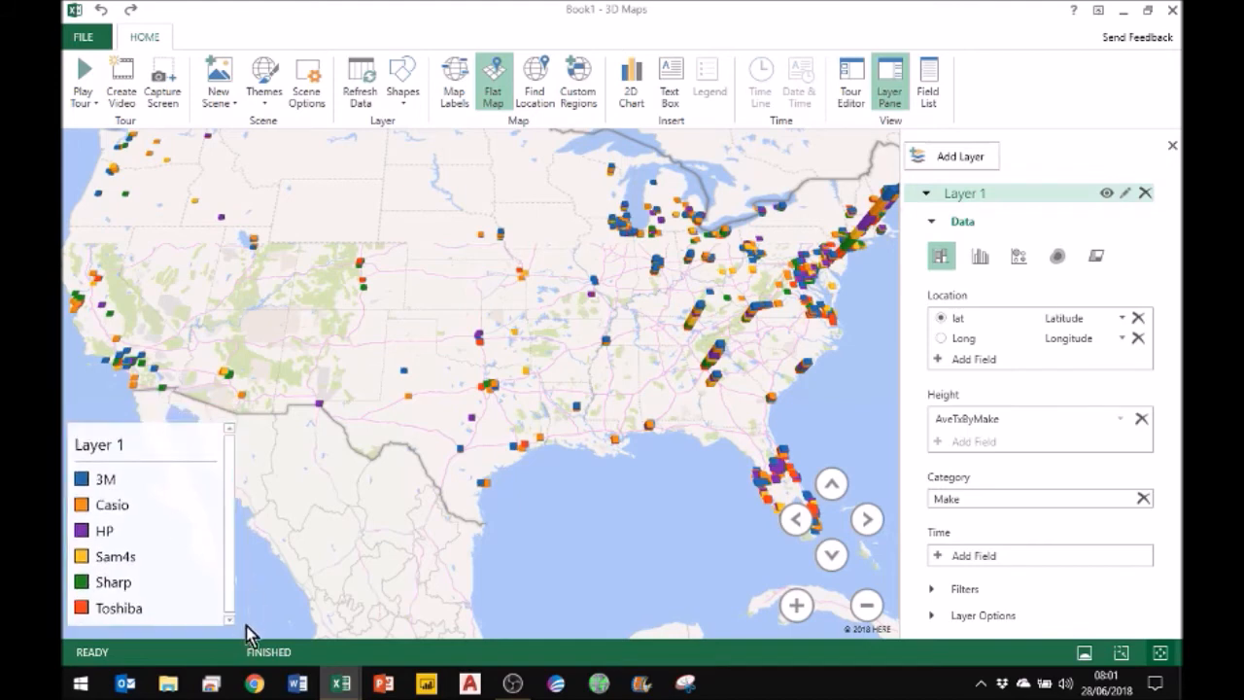
left_click_drag(236, 626, 171, 628)
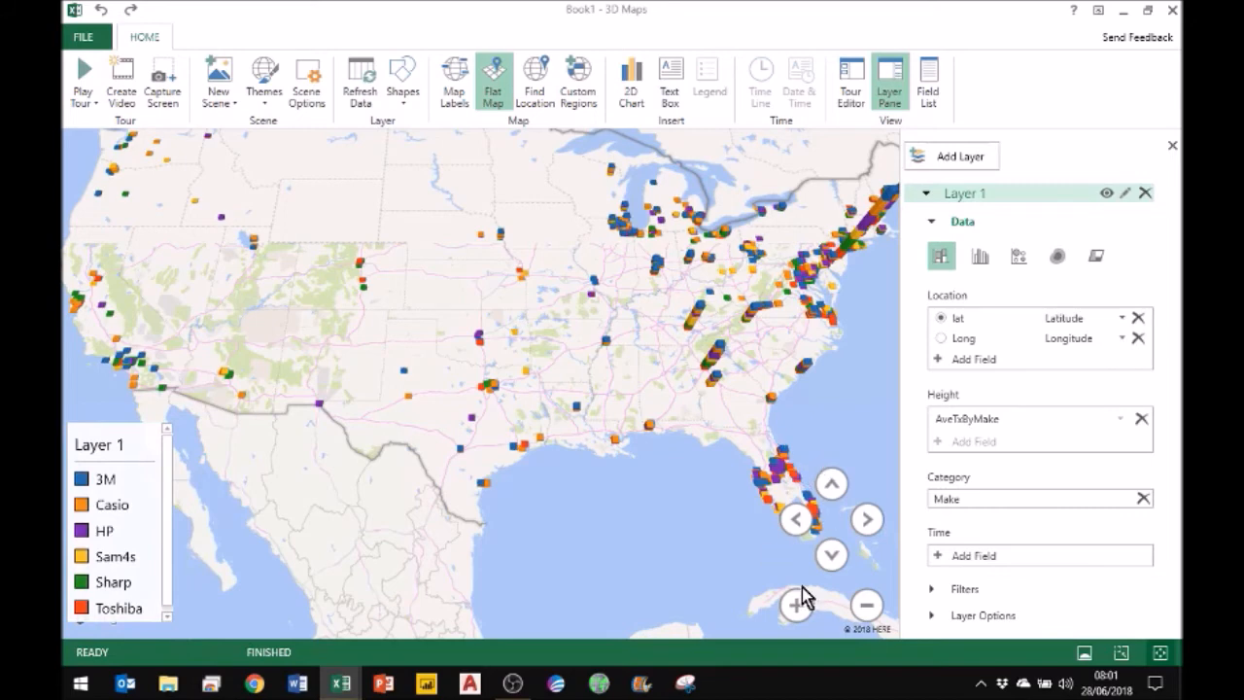
Add a filter on the Stores table's State field to Layer 1
left_click(932, 591)
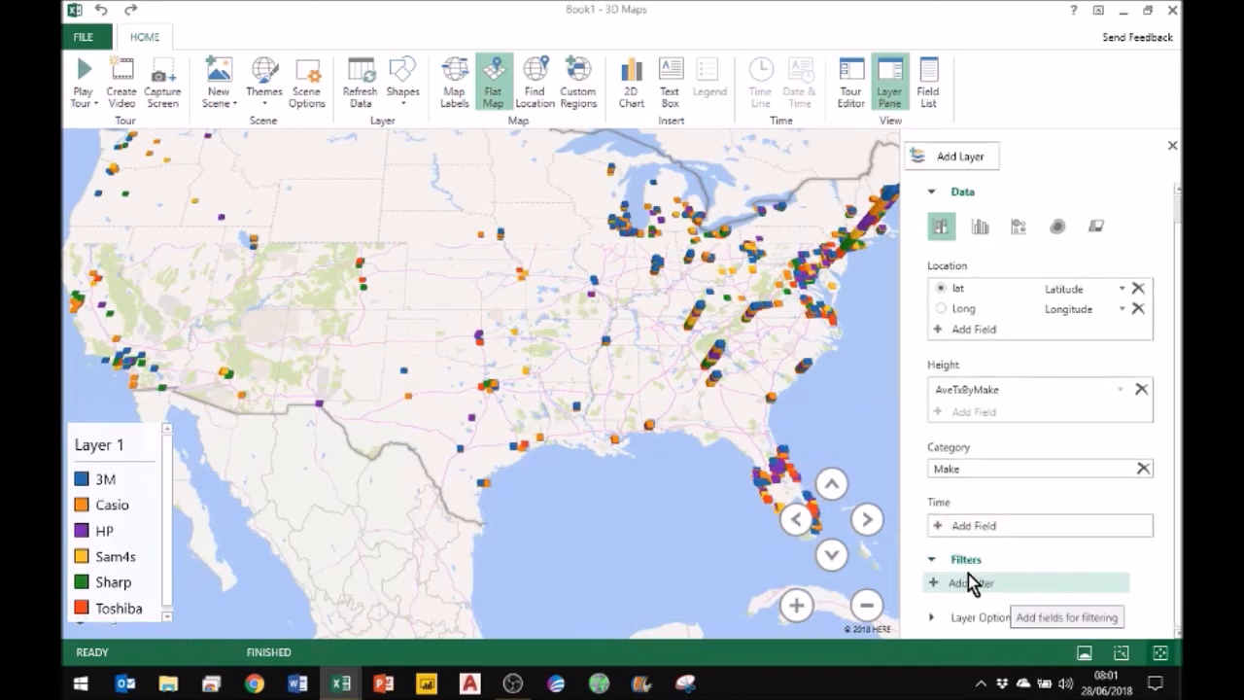
left_click(964, 585)
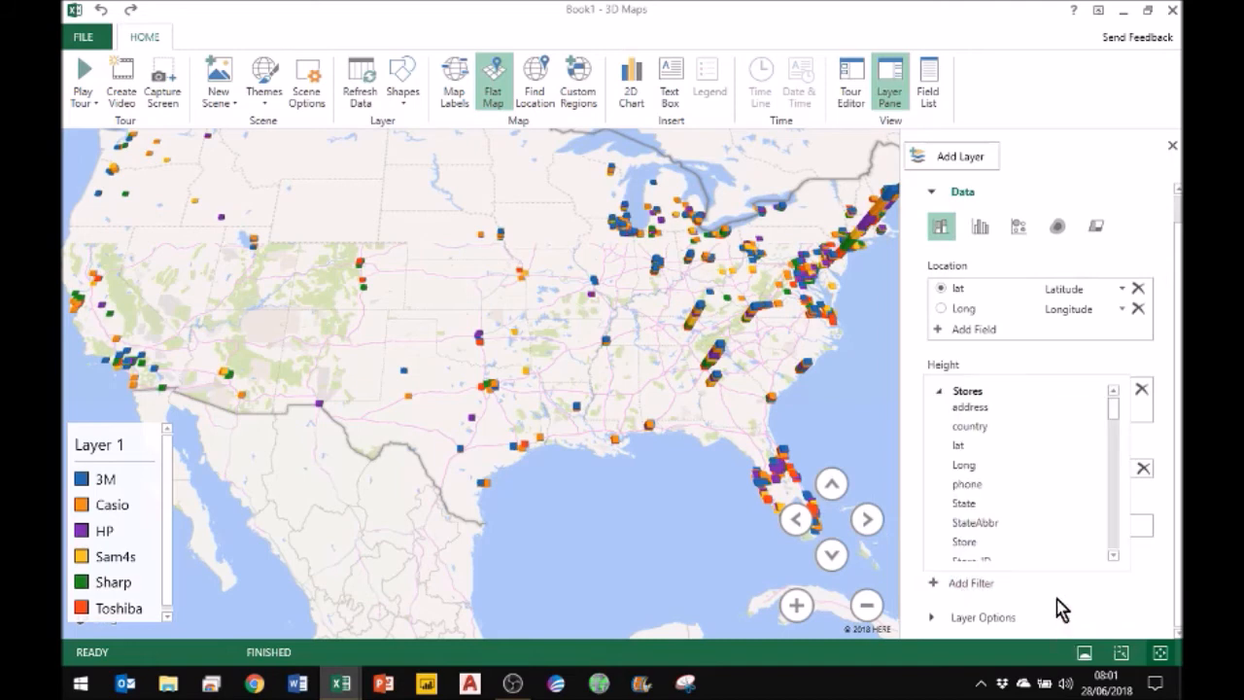
left_click(964, 504)
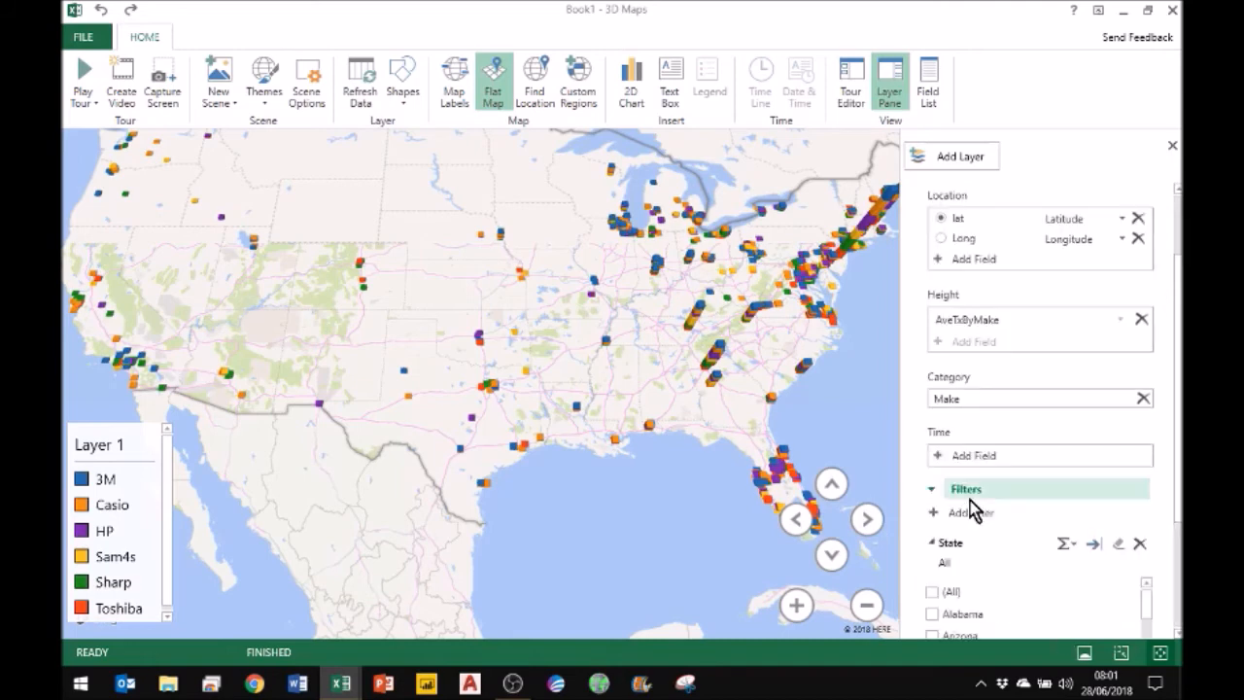
scroll(1173, 477, "down", 3)
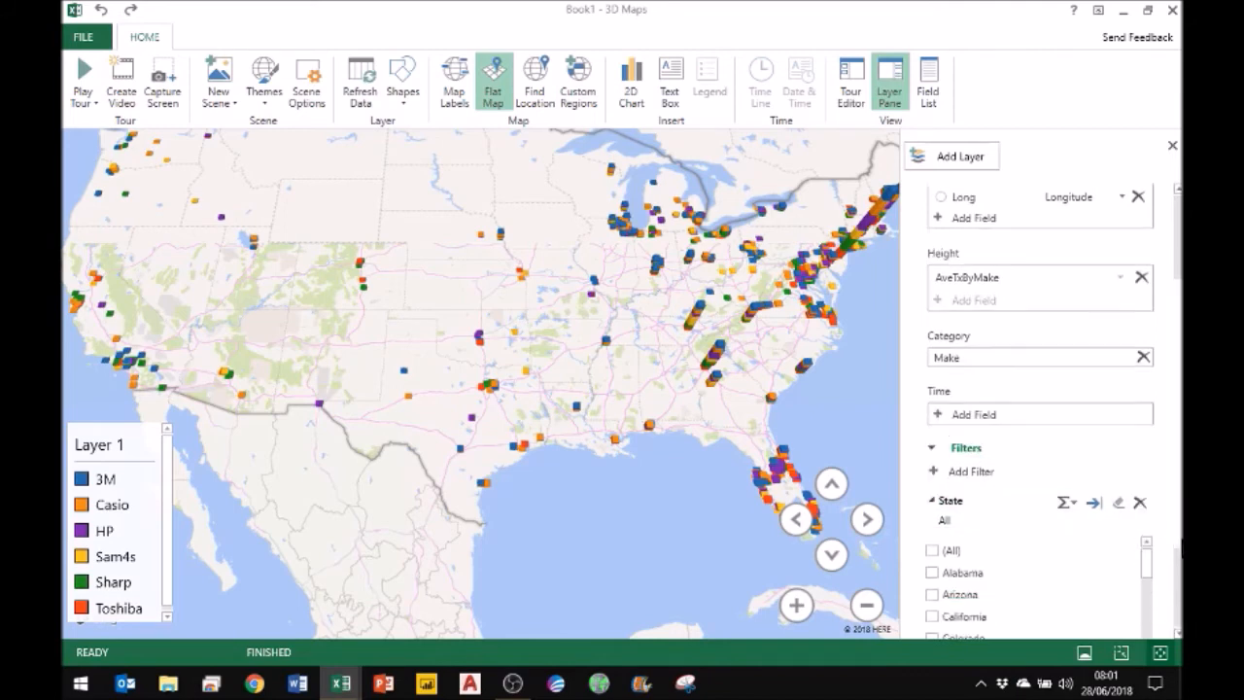
mouse_move(1151, 432)
left_mouse_down()
mouse_move(1147, 447)
mouse_move(1145, 436)
left_mouse_up()
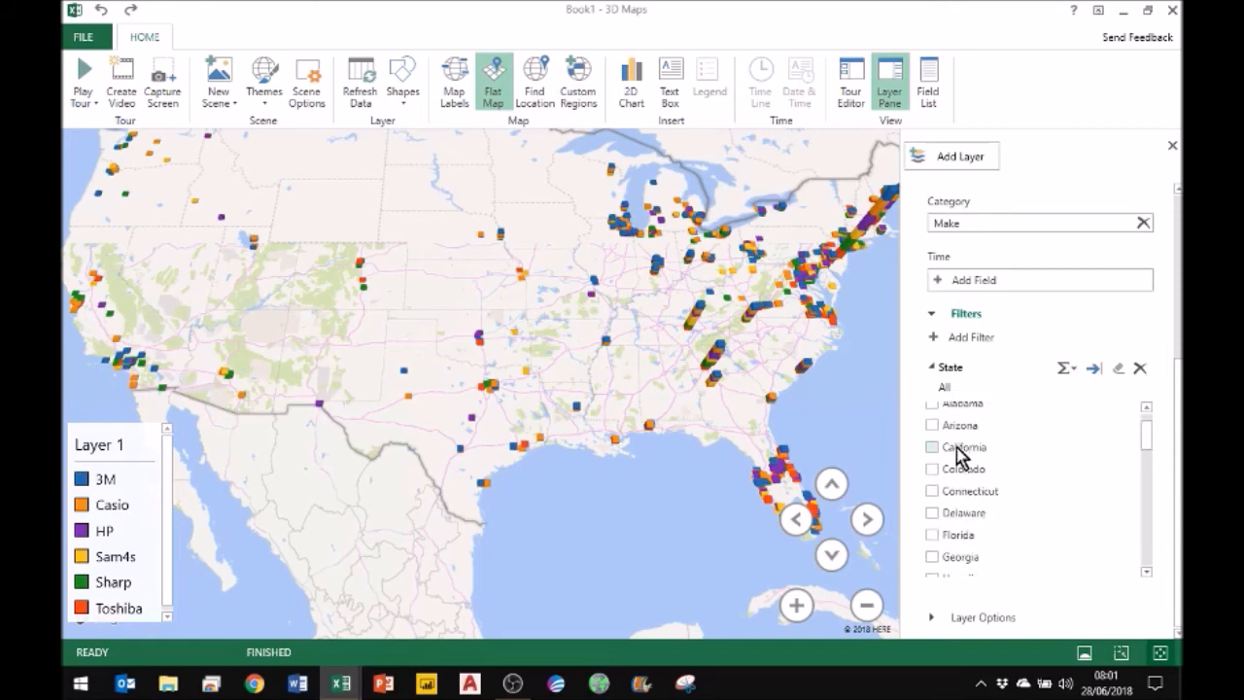
Filter Layer 1 to California and inspect its store columns on the map
left_click(931, 446)
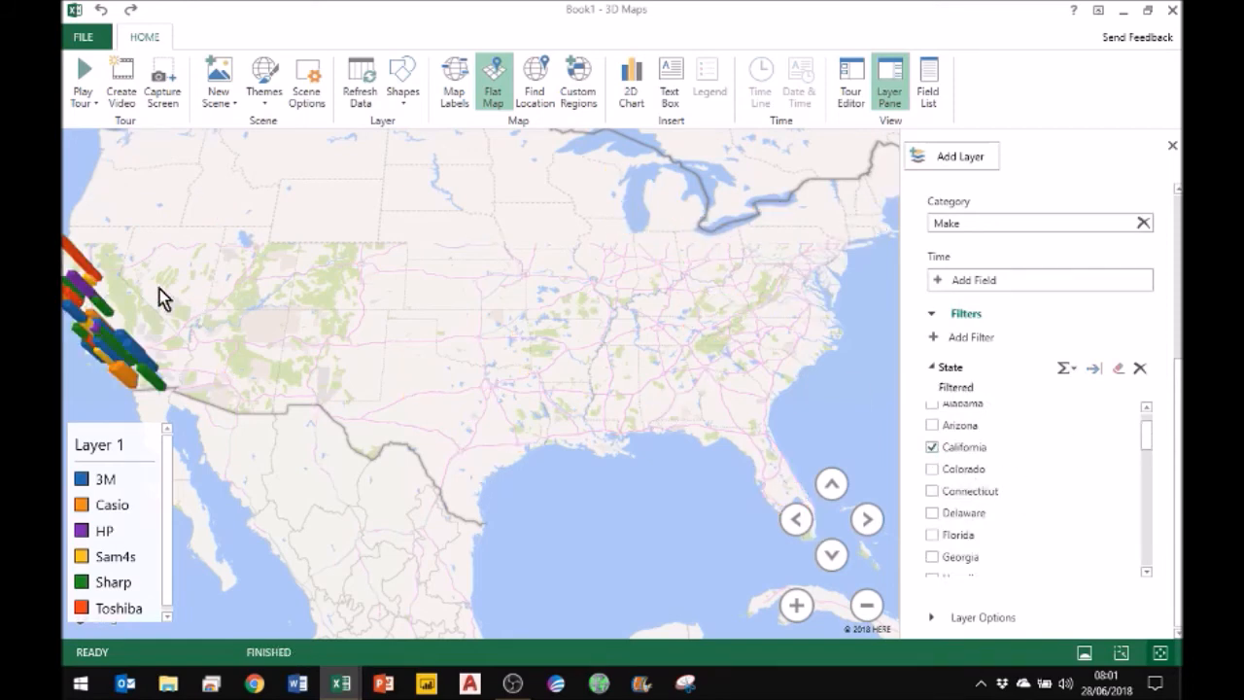
left_click_drag(288, 300, 624, 283)
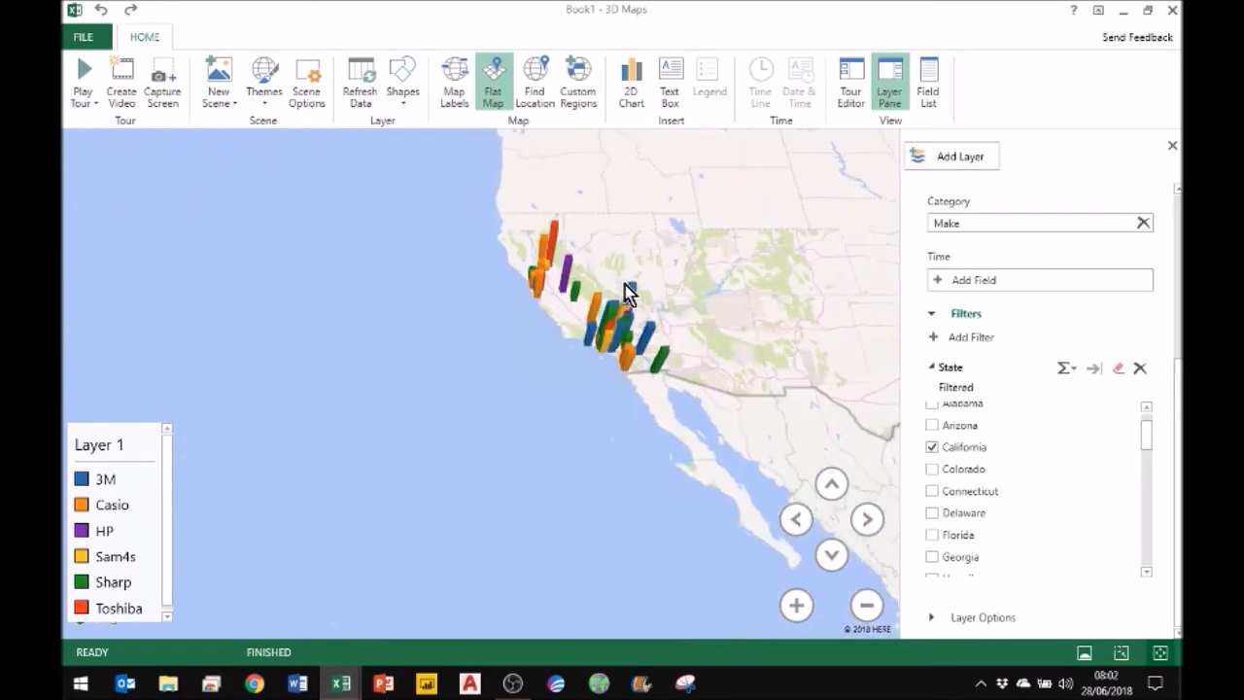
left_click_drag(276, 284, 177, 289)
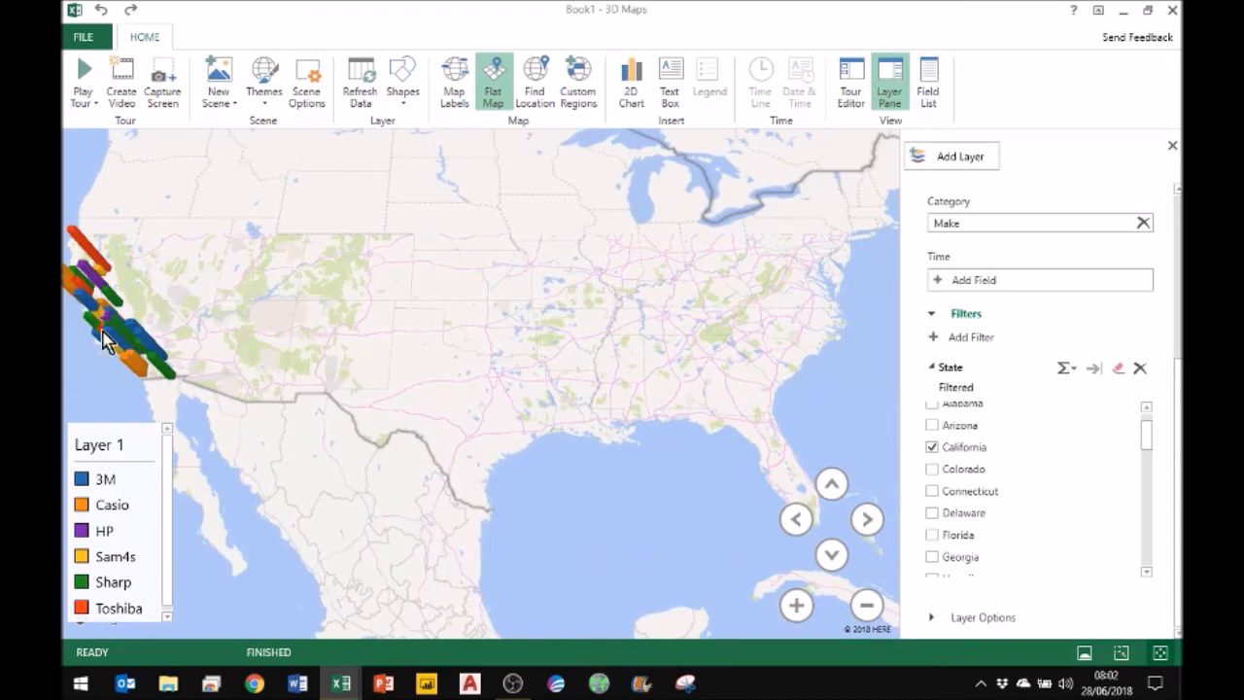
Replace California with Florida in the State filter and frame the Florida store columns up close
left_click(933, 534)
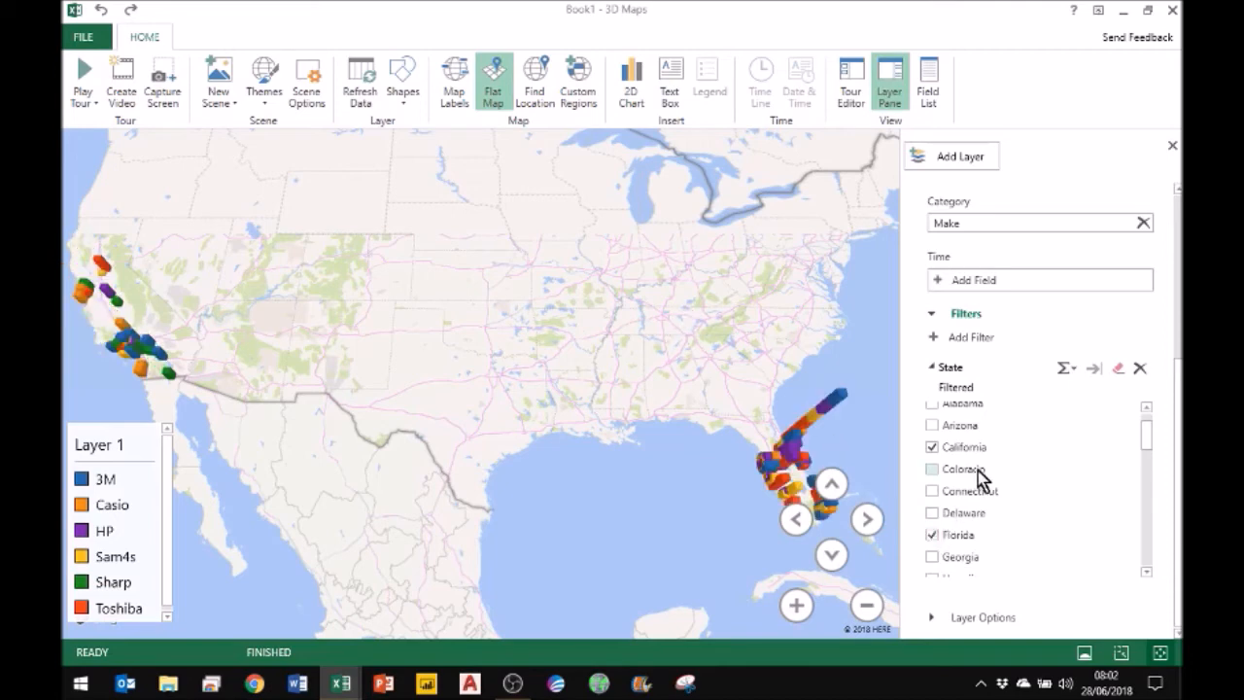
left_click(932, 447)
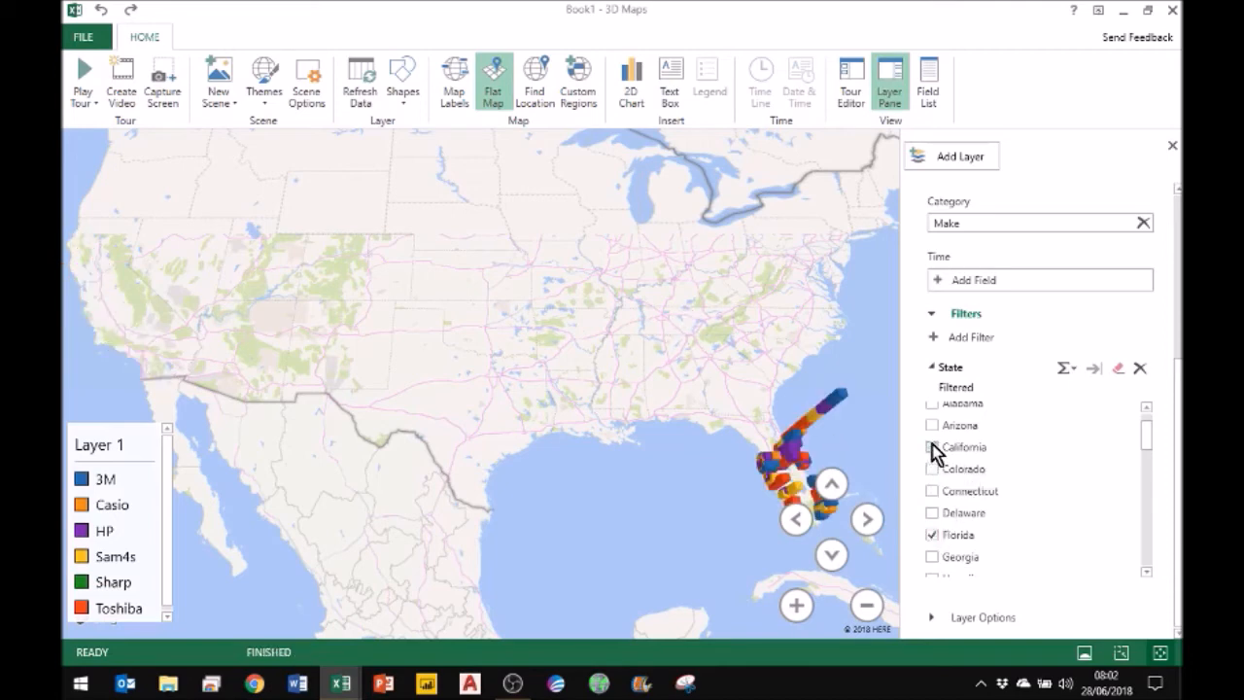
left_click_drag(688, 358, 377, 262)
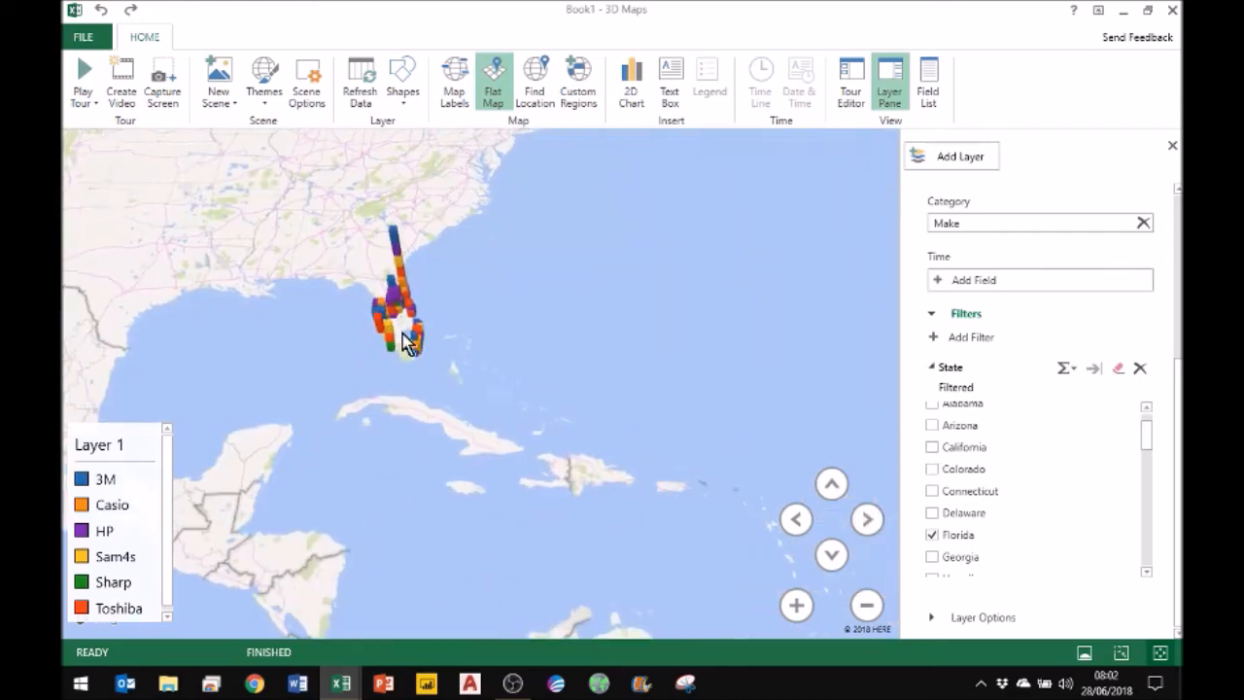
scroll(406, 340, "up", 3)
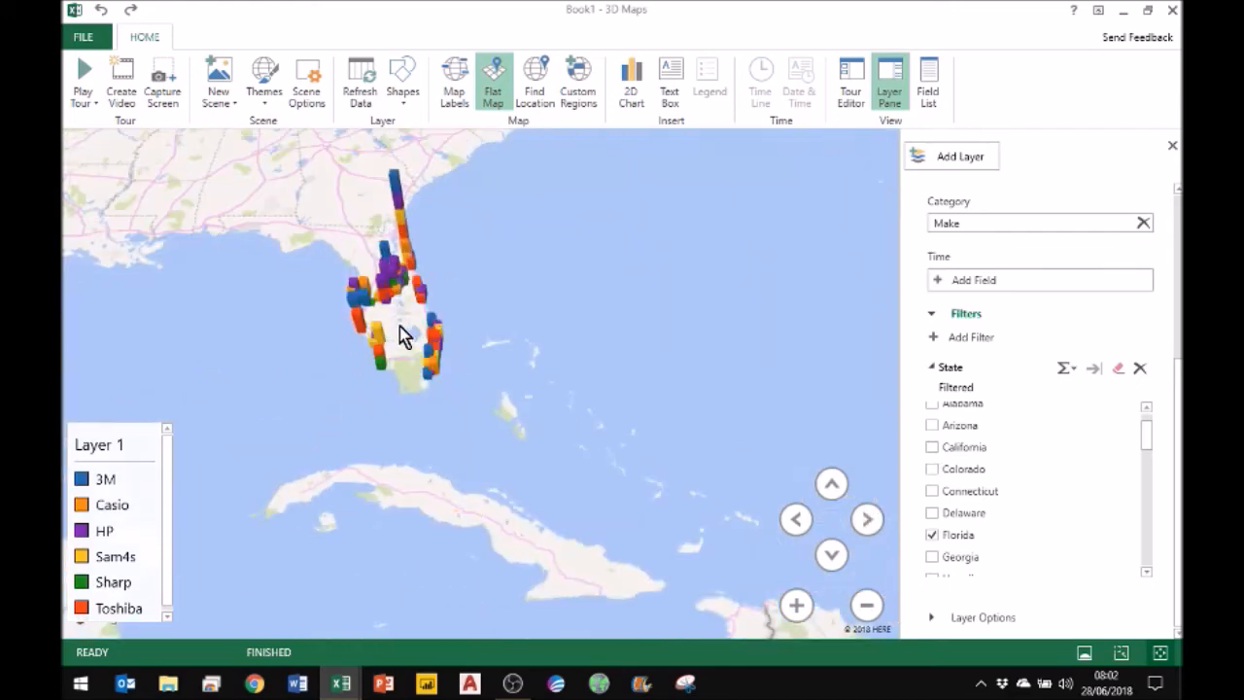
scroll(303, 322, "up", 2)
scroll(467, 431, "up", 3)
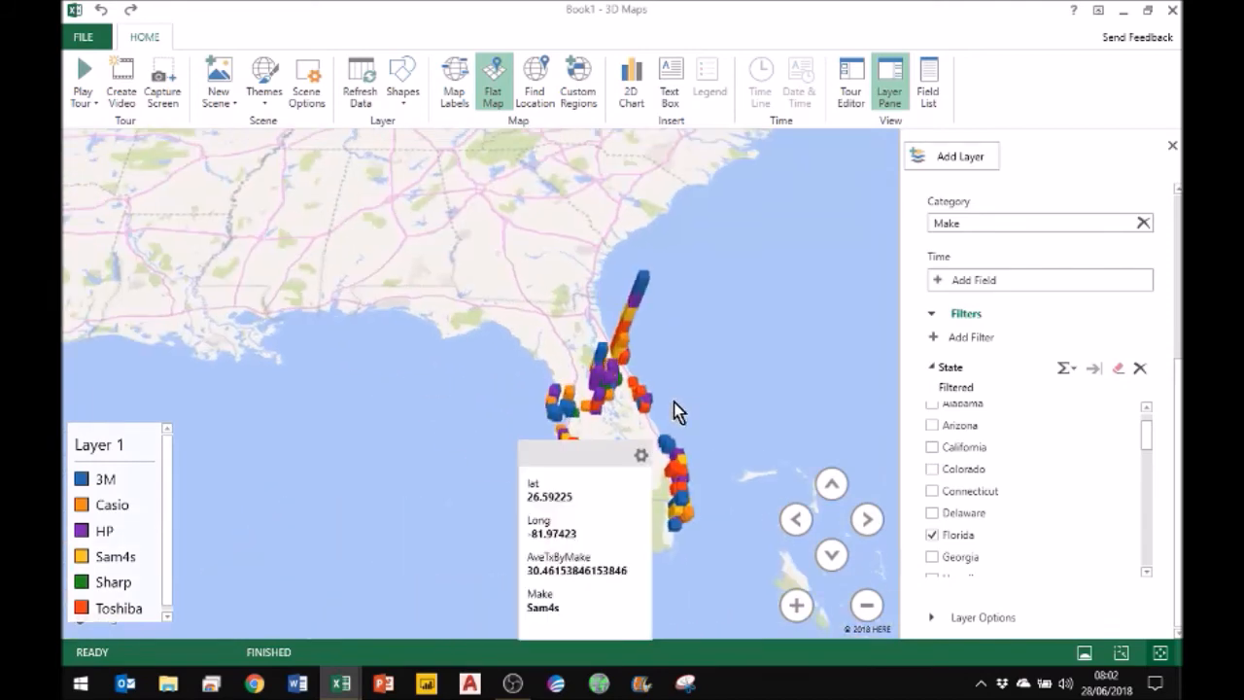
scroll(584, 358, "up", 2)
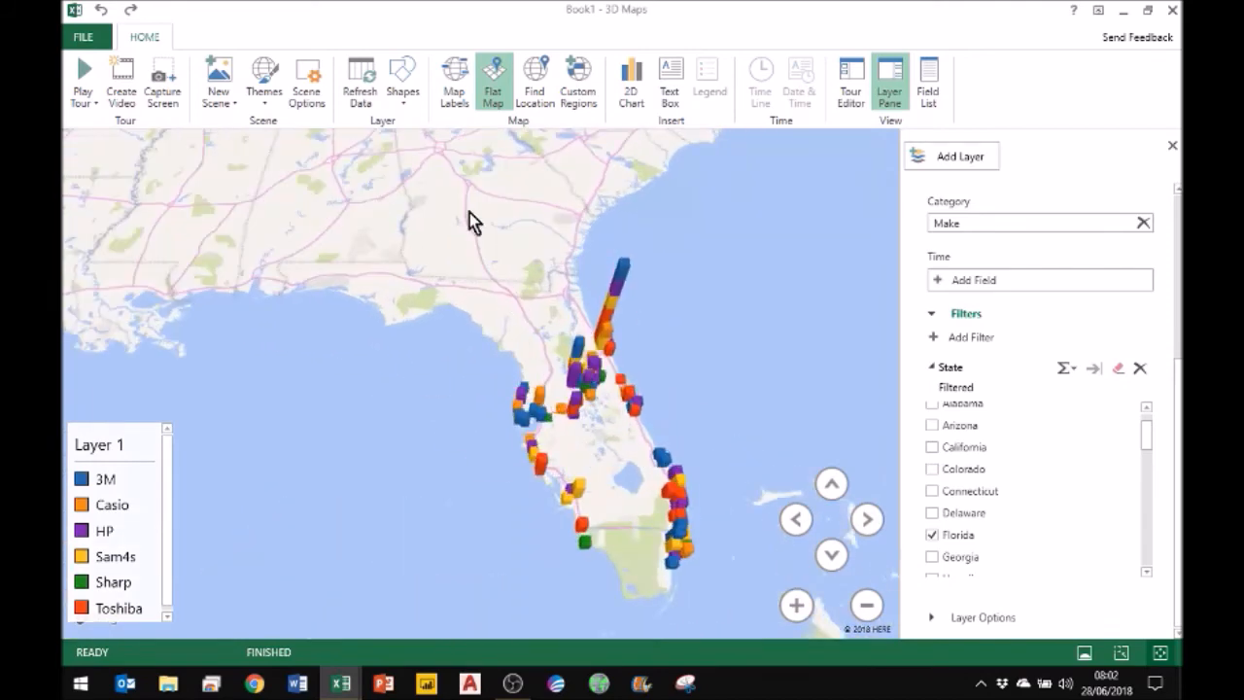
scroll(468, 206, "down", 3)
scroll(578, 377, "up", 1)
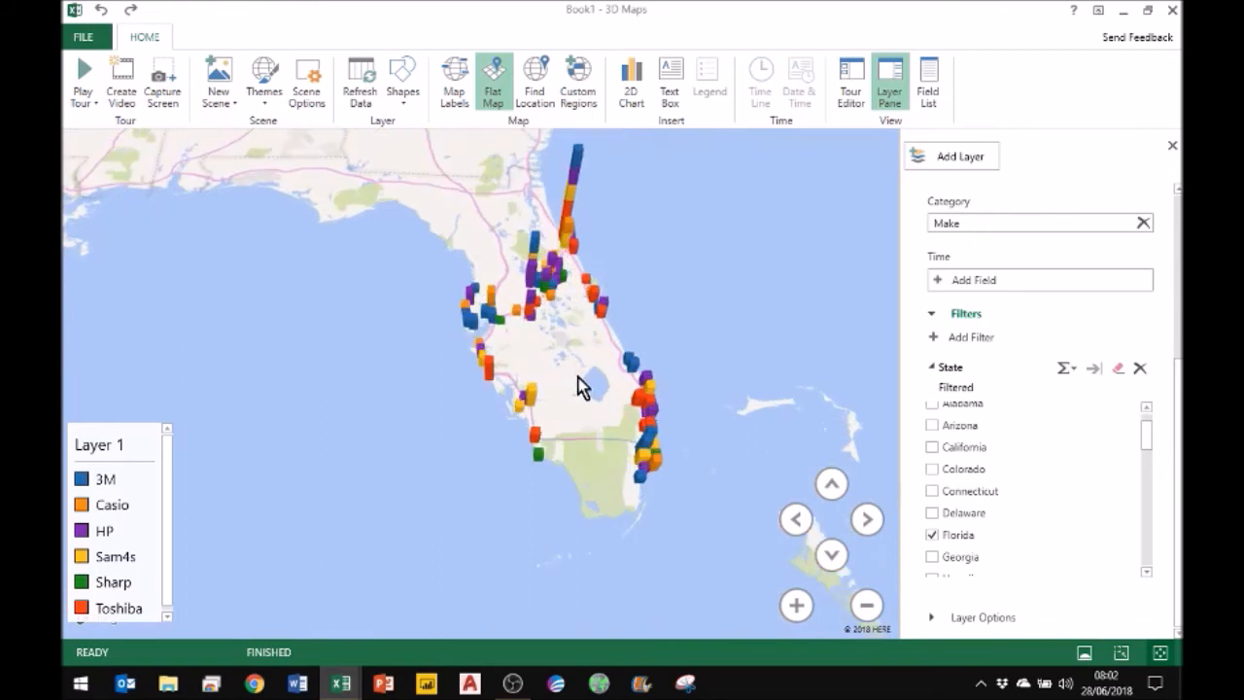
Remove the Make category and the AveTxByMake height field from Layer 1 of the Florida map
left_click_drag(341, 337, 341, 361)
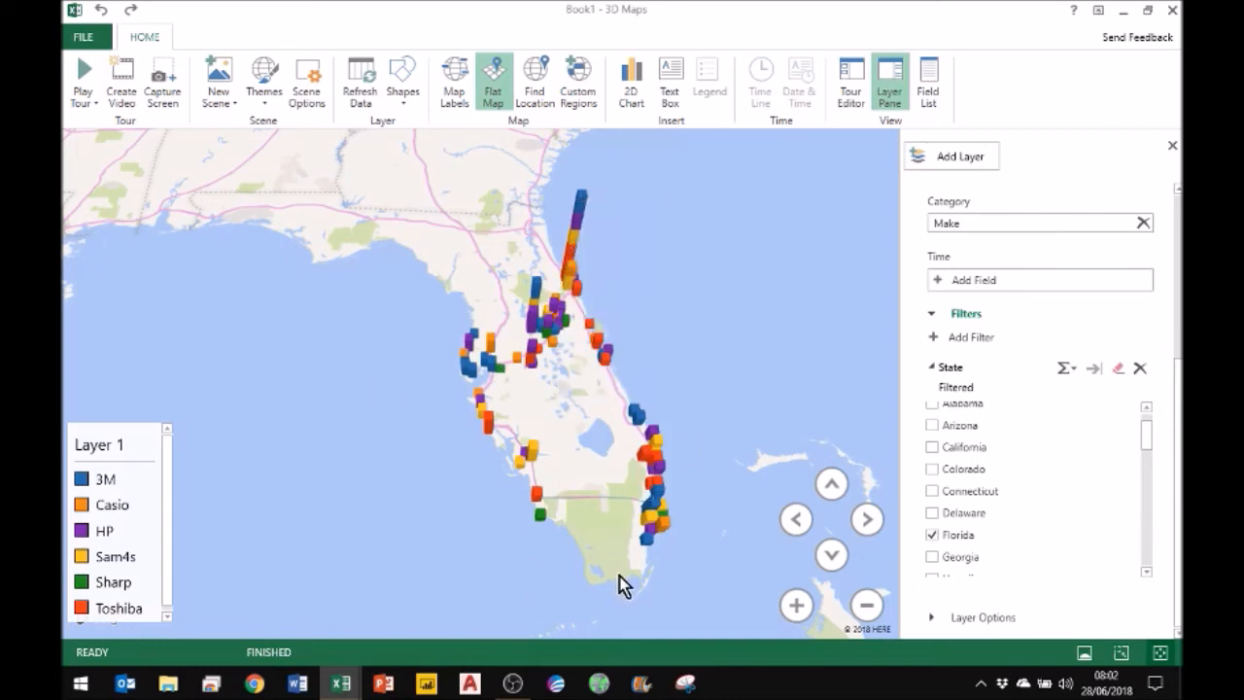
left_click(1144, 411)
left_click_drag(1177, 392, 1177, 244)
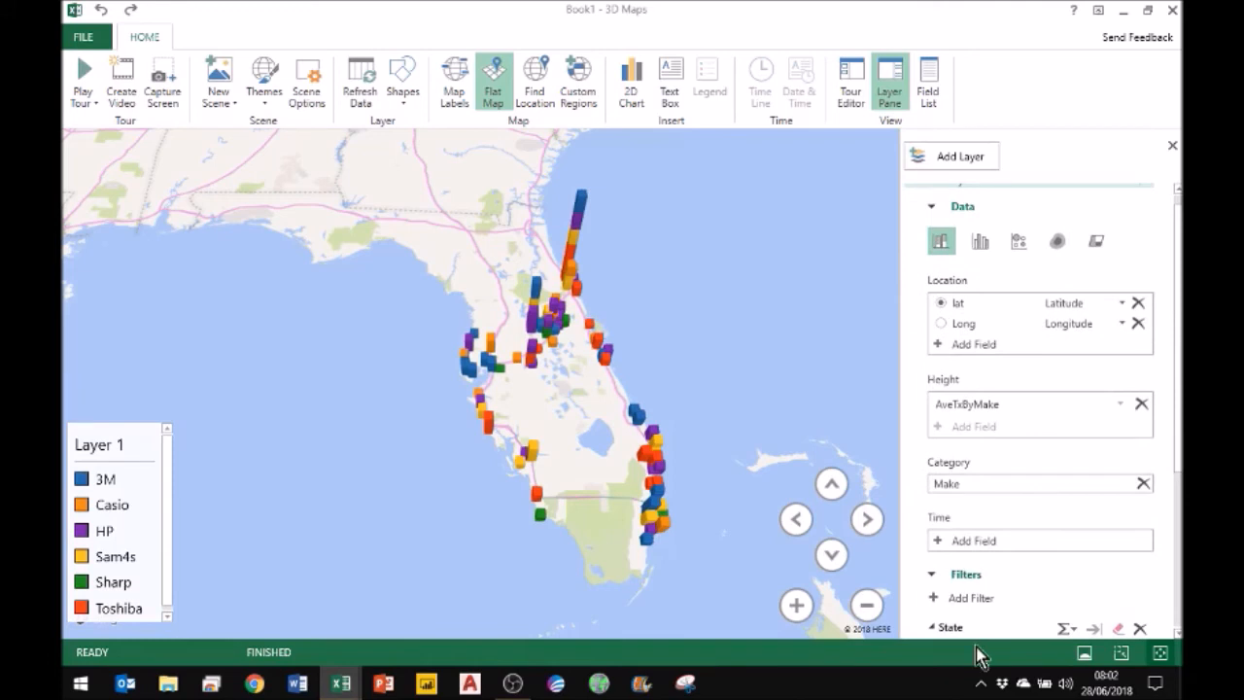
left_click(1142, 483)
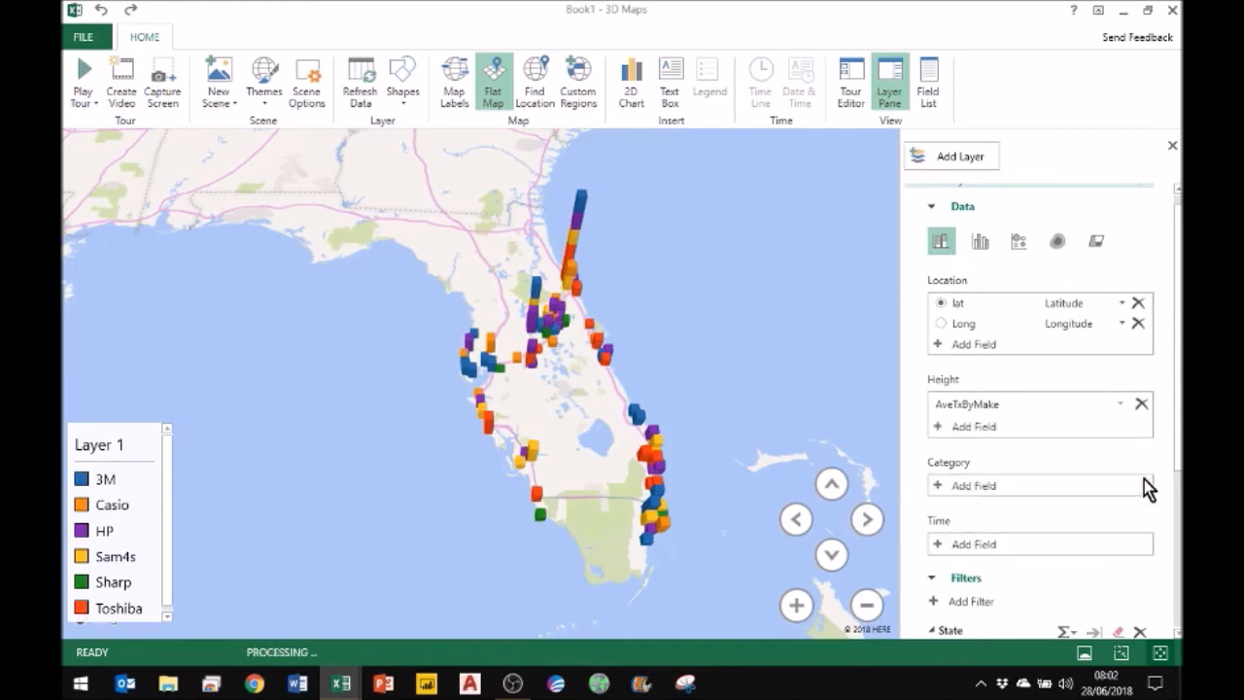
left_click(1141, 404)
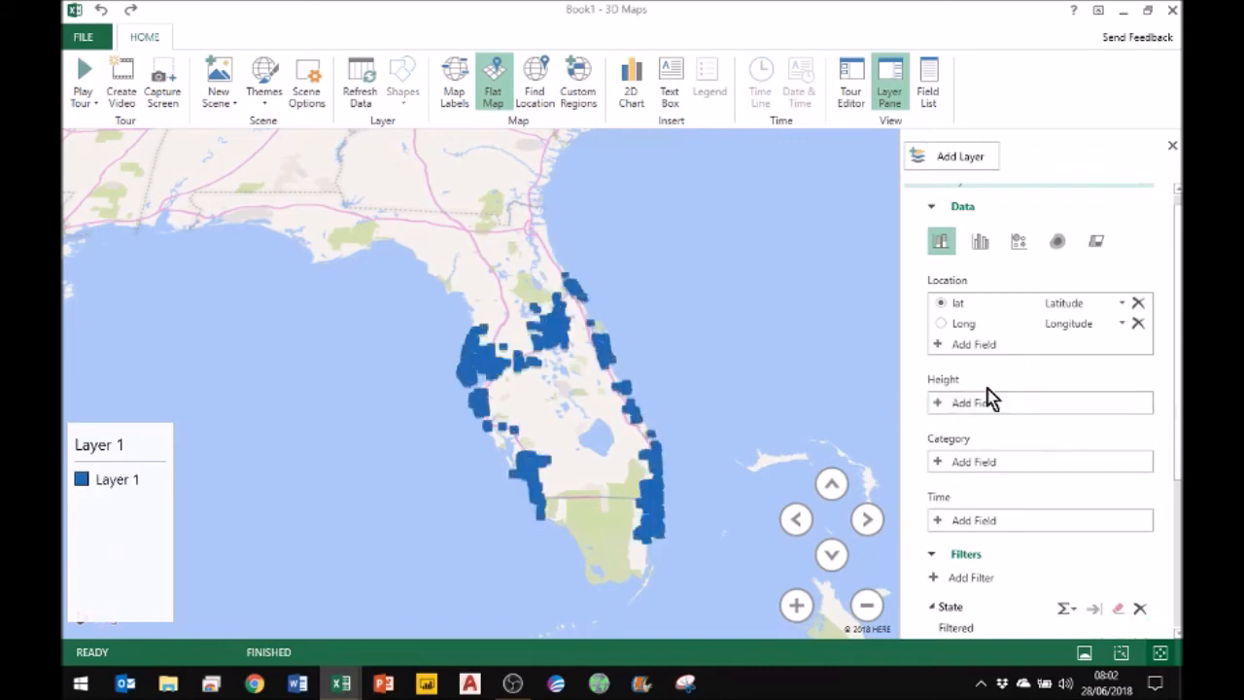
Add the AveTxByExp measure from the TransactionsByYear table as the layer's Height field
left_click(937, 404)
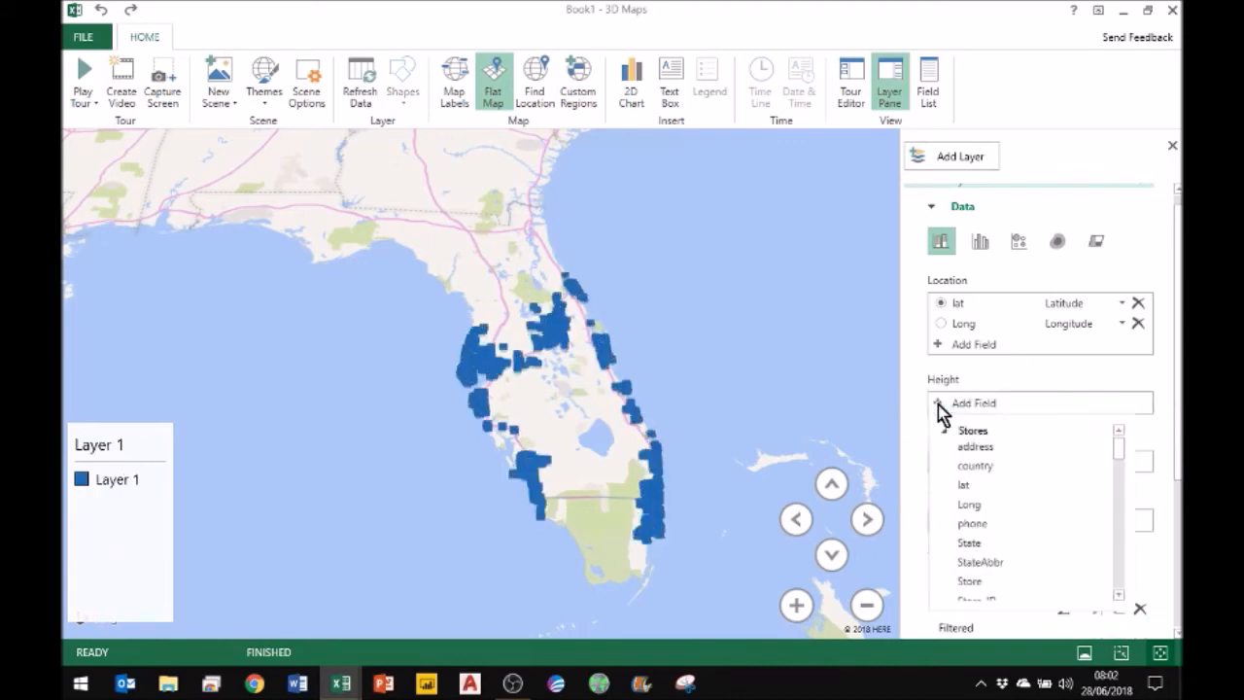
left_click(943, 430)
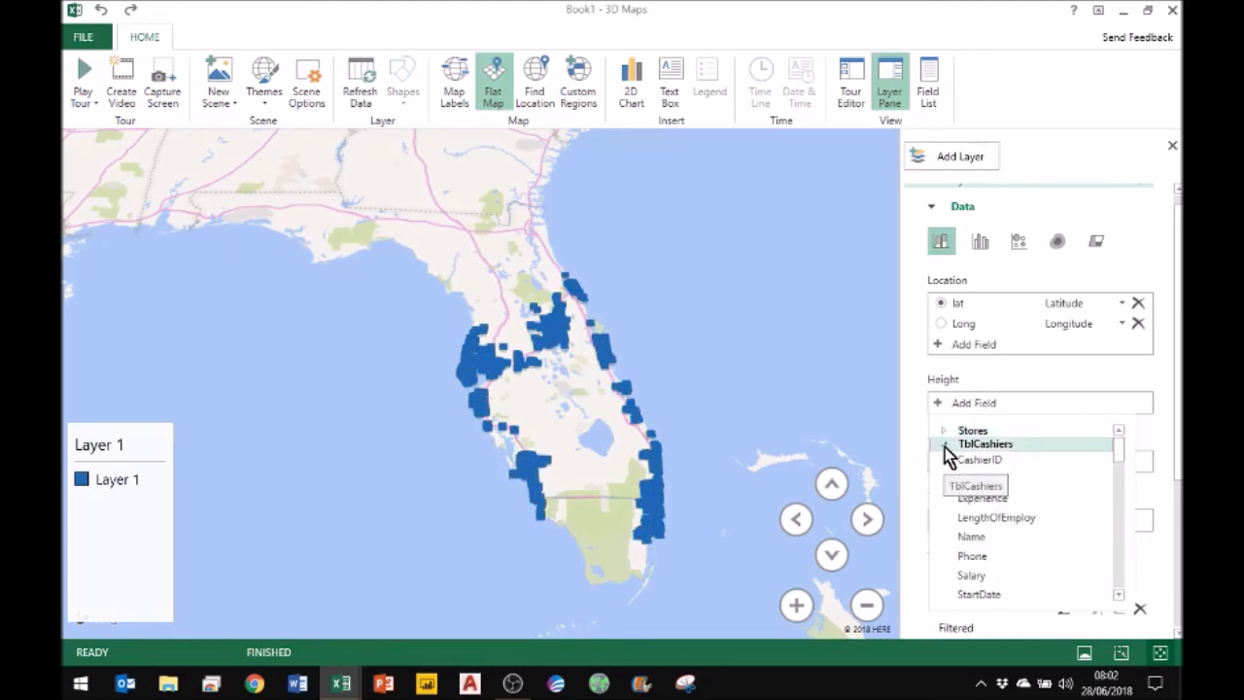
left_click(943, 444)
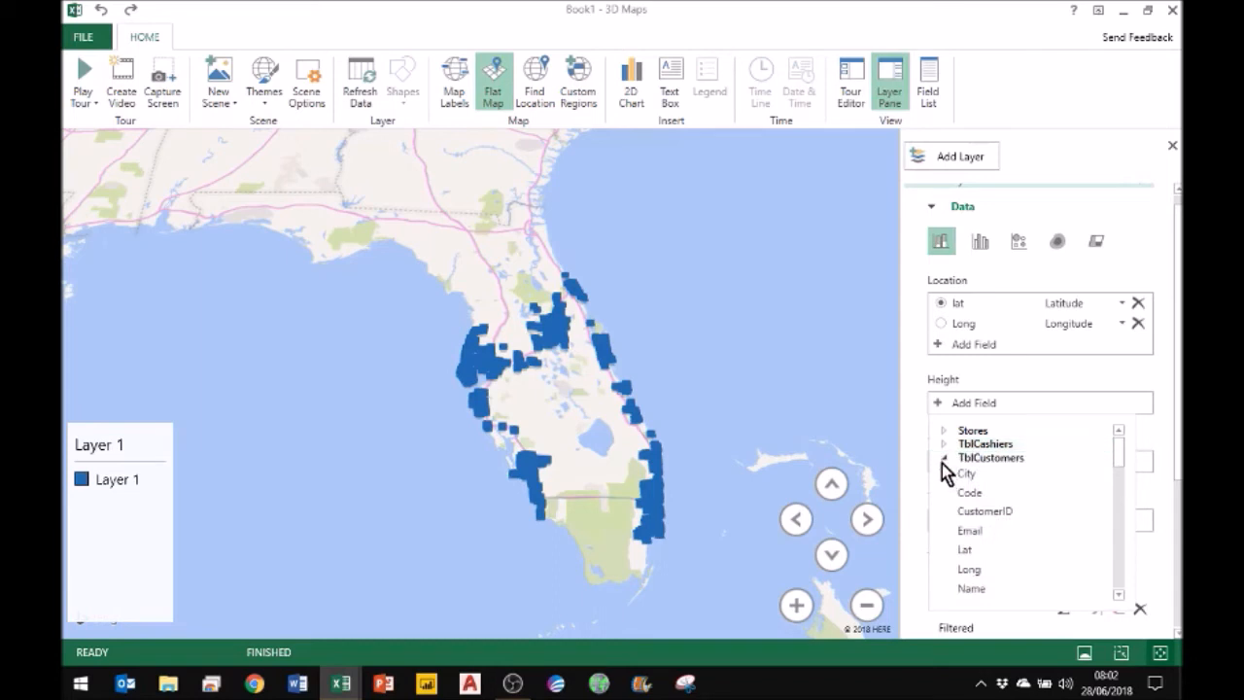
left_click(942, 457)
left_click(943, 471)
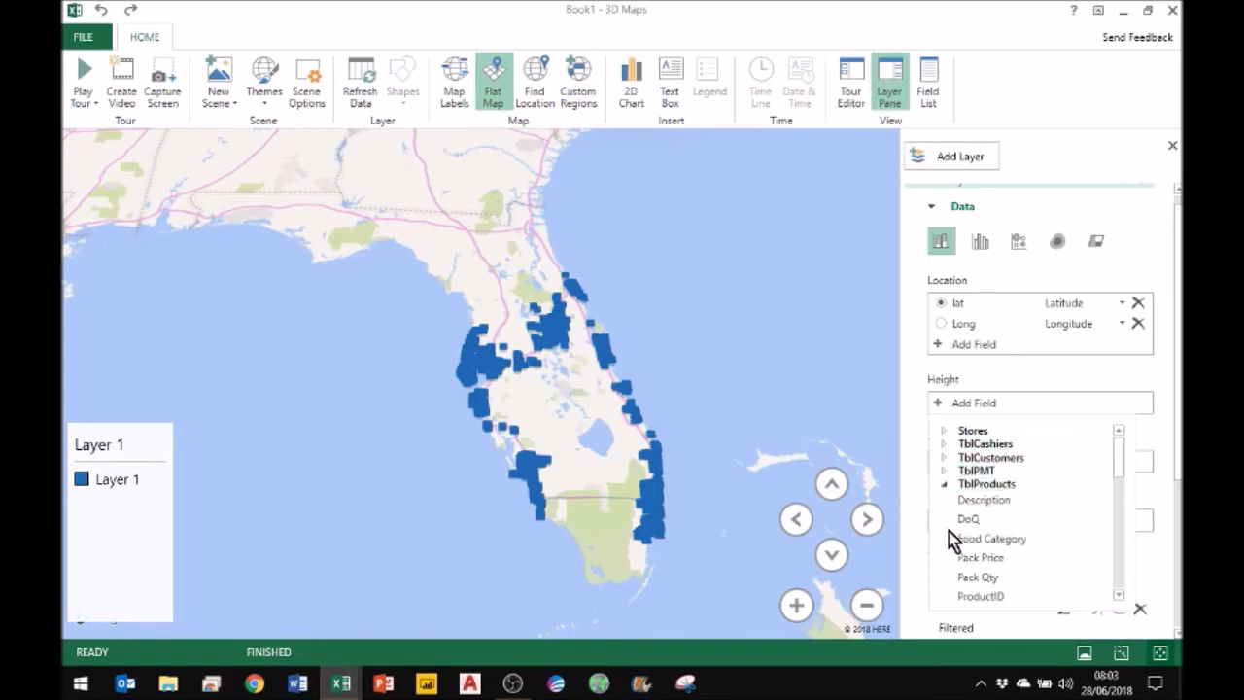
left_click(943, 484)
left_click(944, 496)
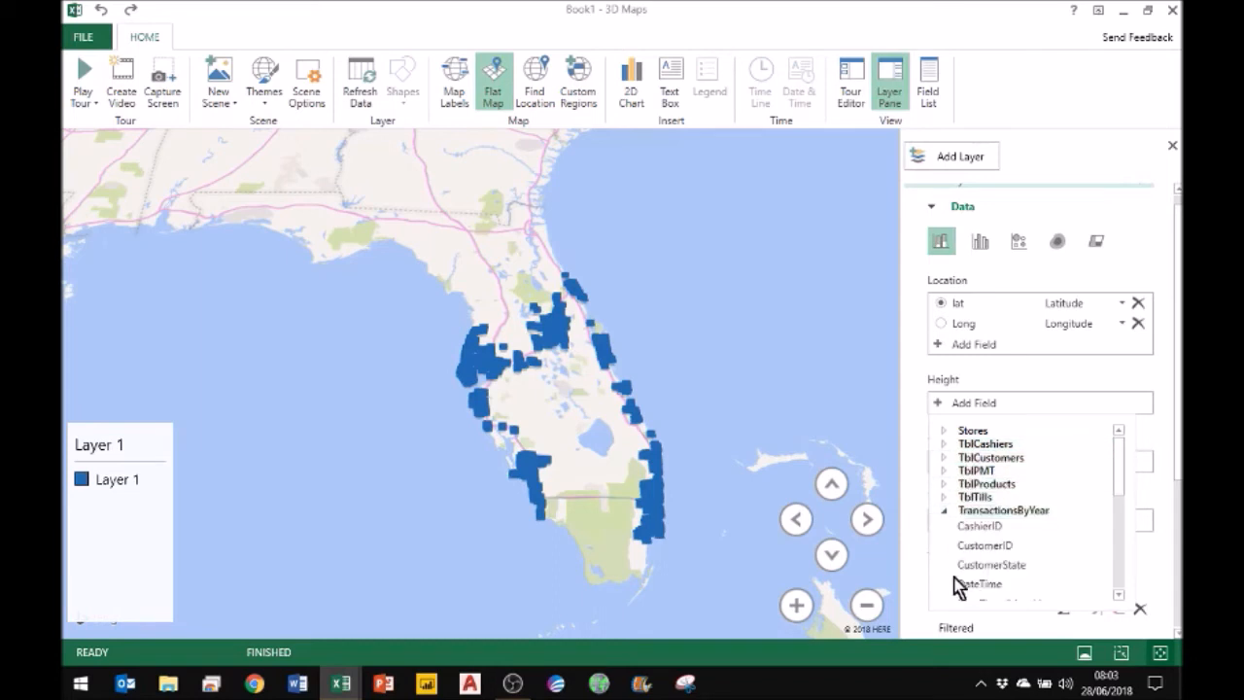
scroll(1096, 544, "down", 2)
scroll(1096, 538, "down", 2)
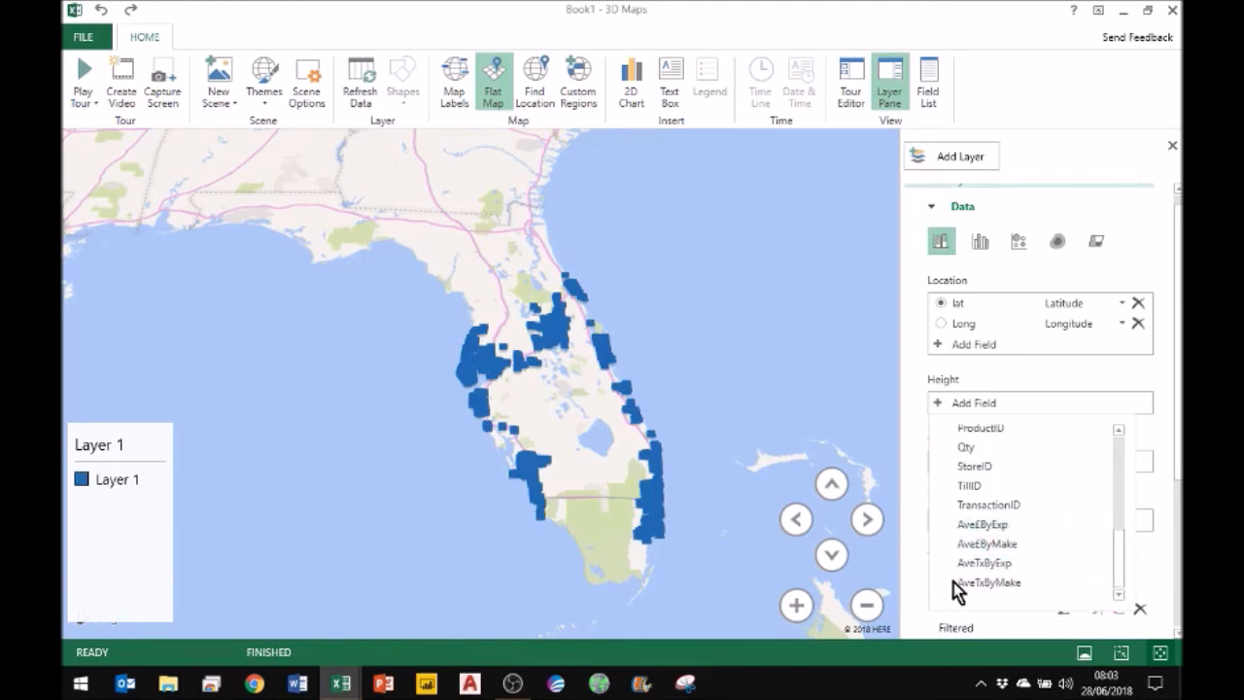
left_click(979, 565)
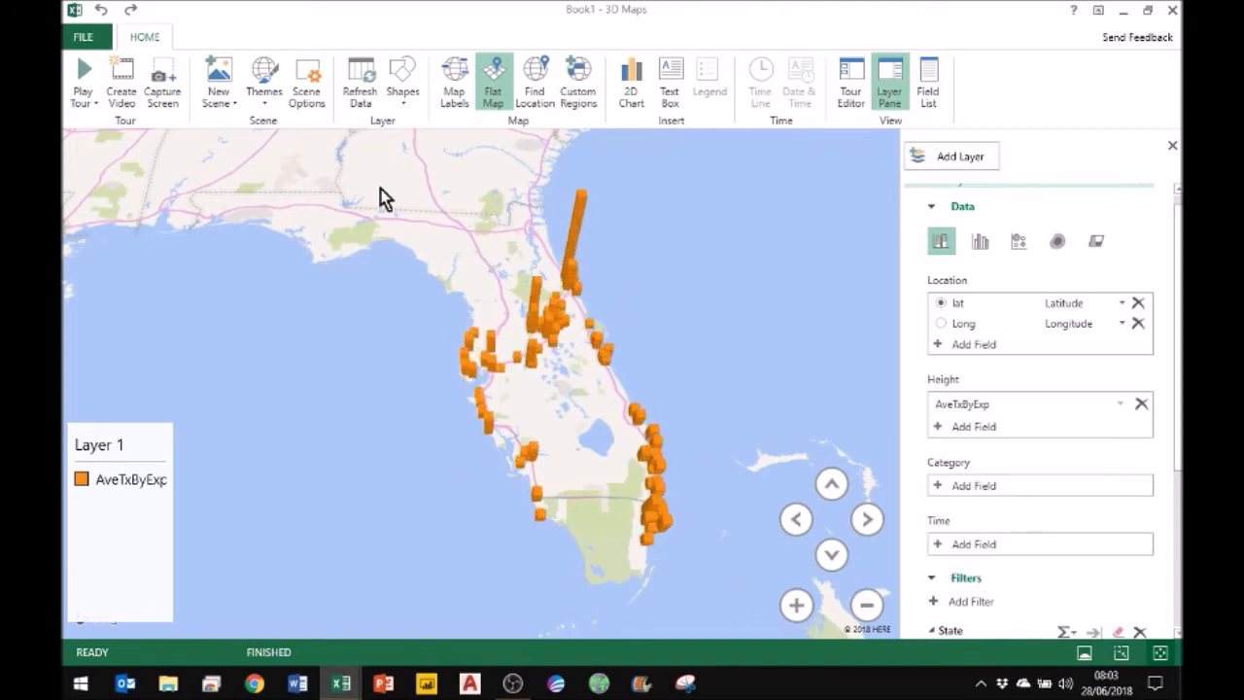
Set Experience from the TblCashiers table as the layer's Category field
left_click(939, 488)
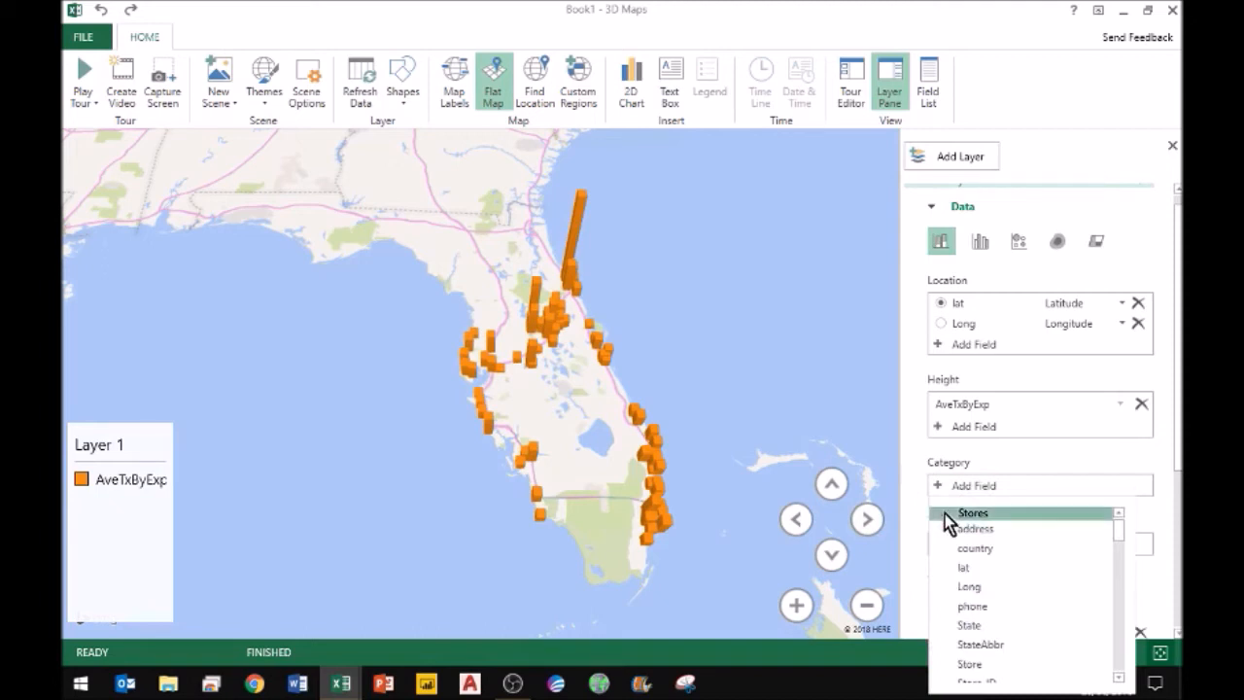
left_click(944, 513)
left_click(982, 581)
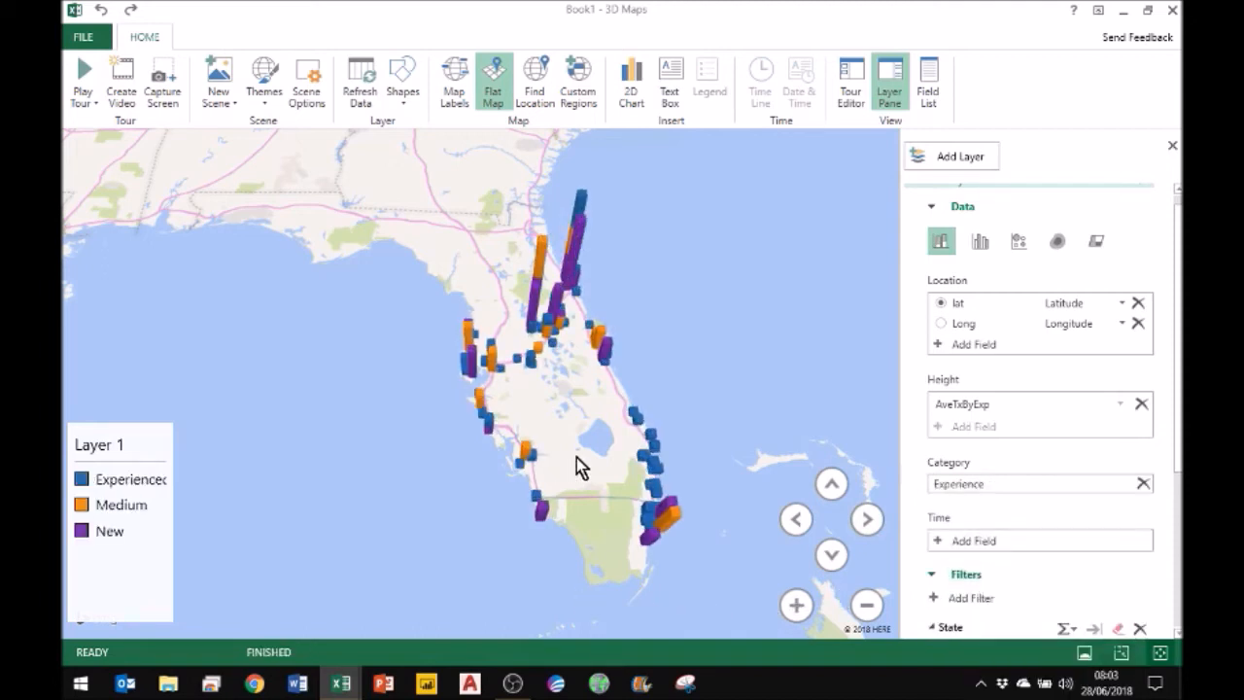
Examine the Experience legend and the data details of the tall Medium column in central Florida
left_click(87, 541)
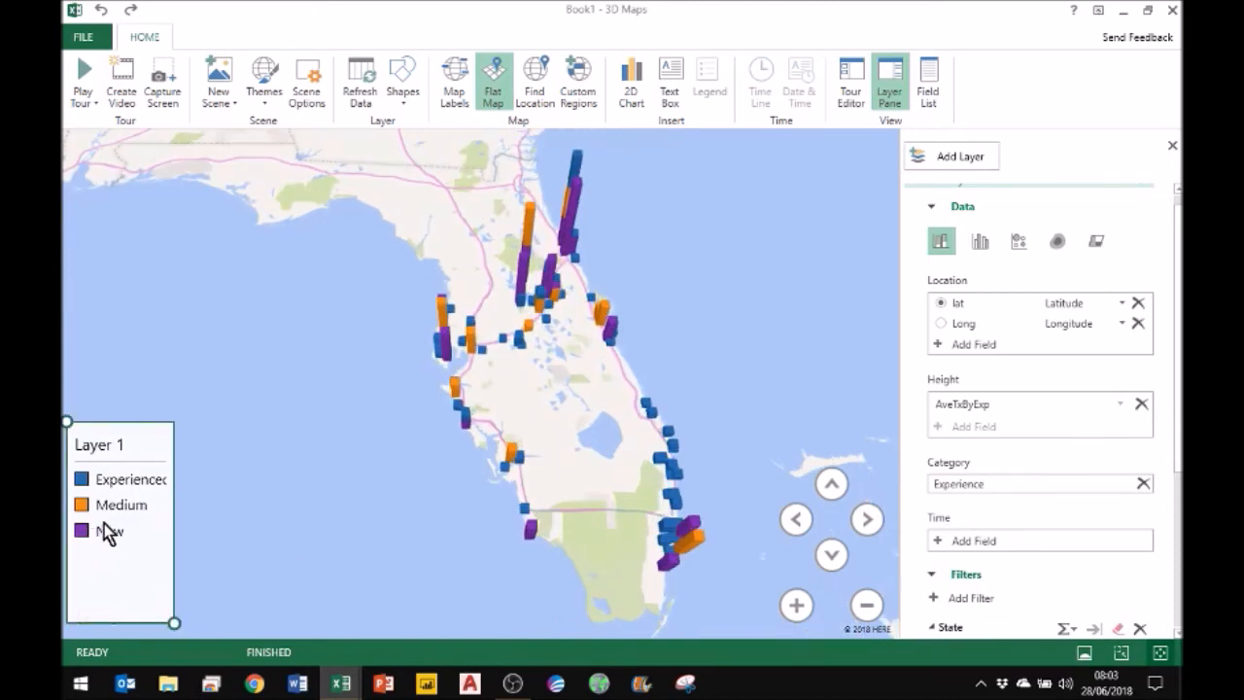
left_click(729, 595)
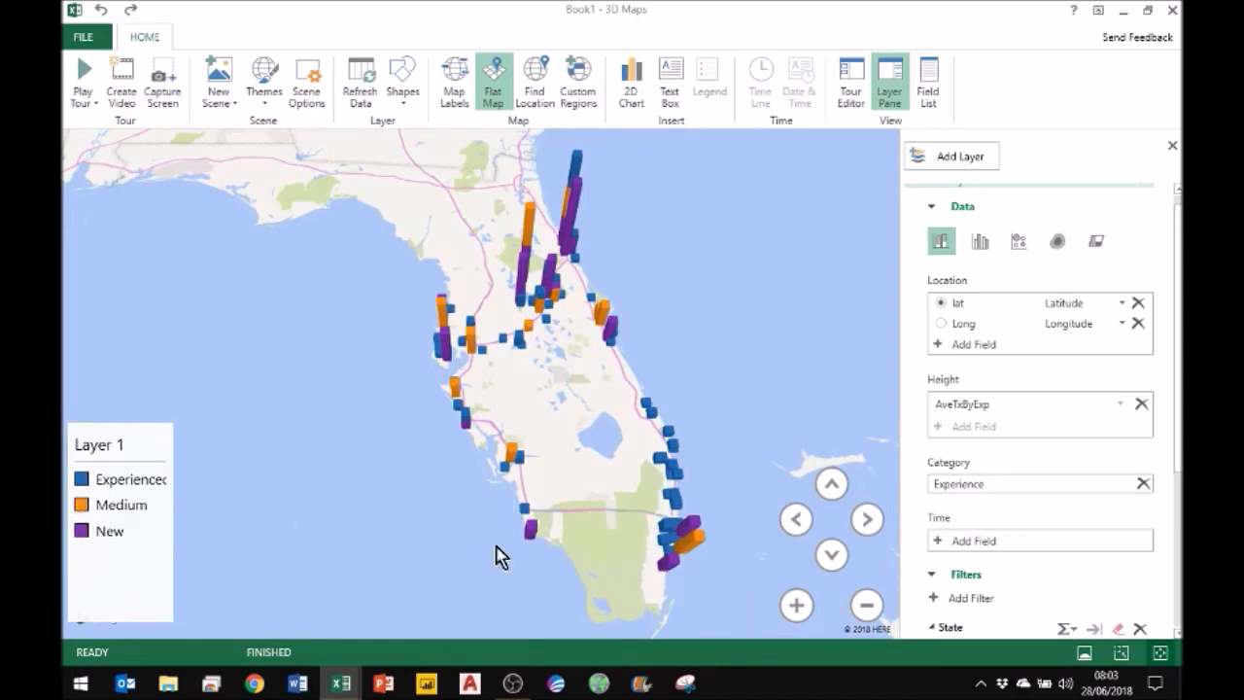
left_click(139, 493)
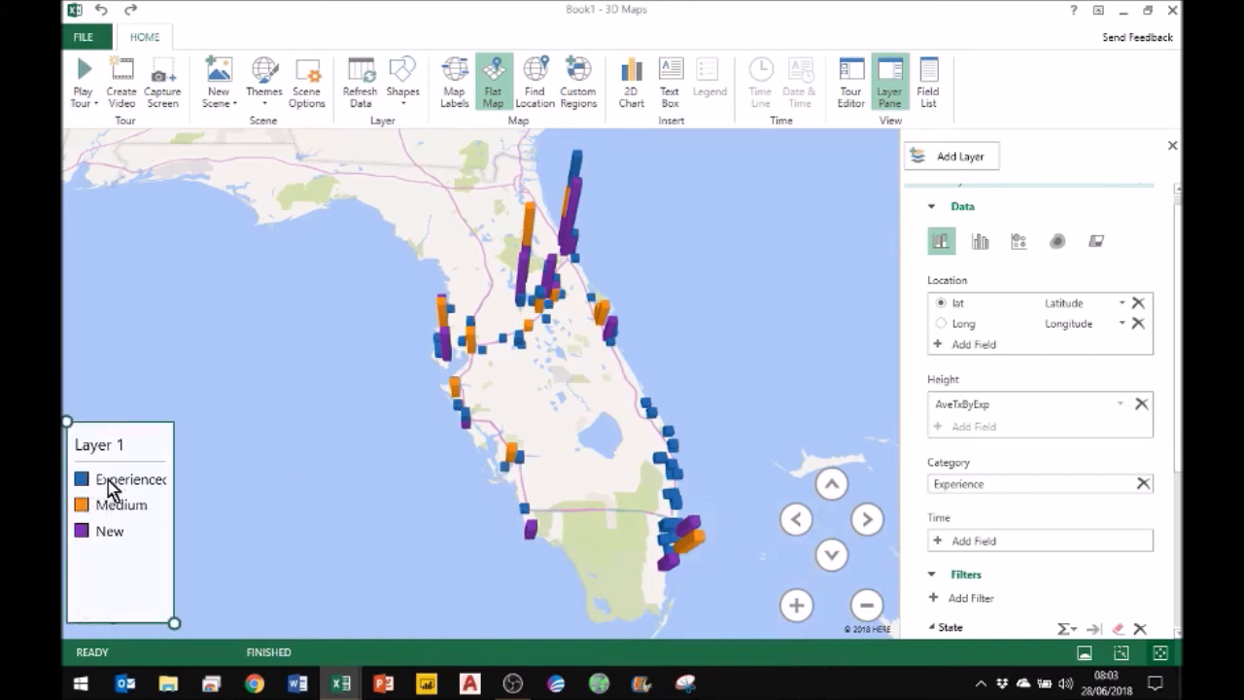
left_click(496, 503)
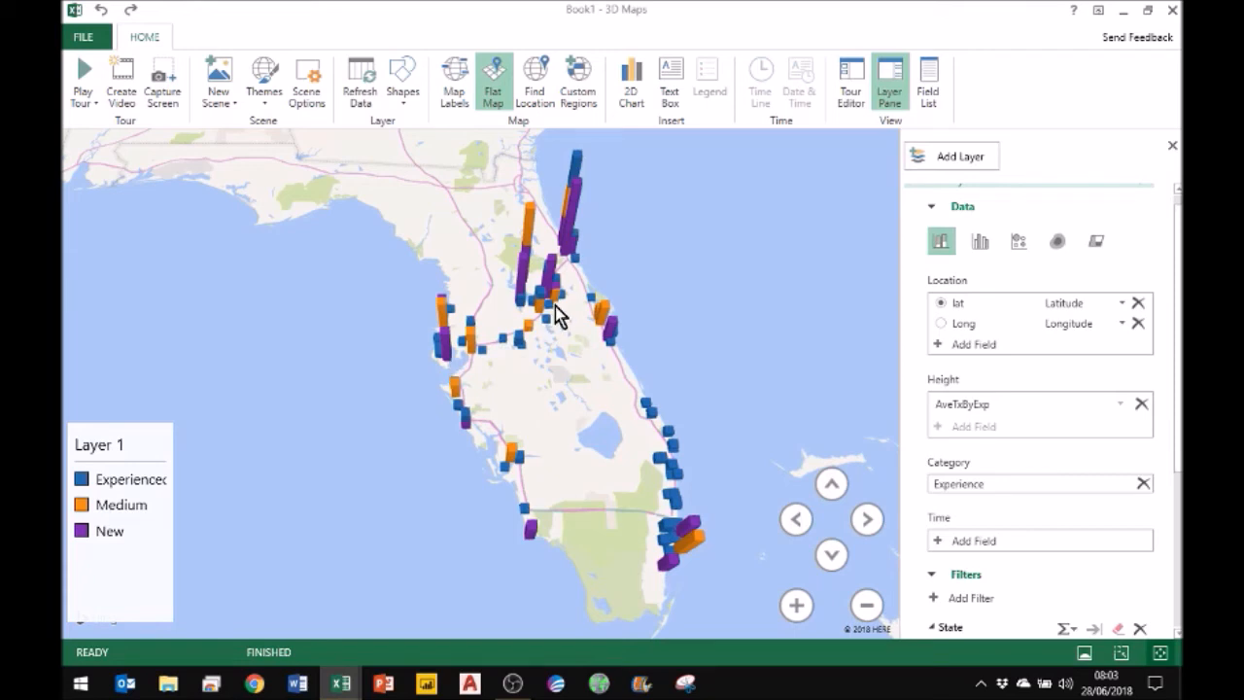
mouse_move(560, 310)
left_click(532, 229)
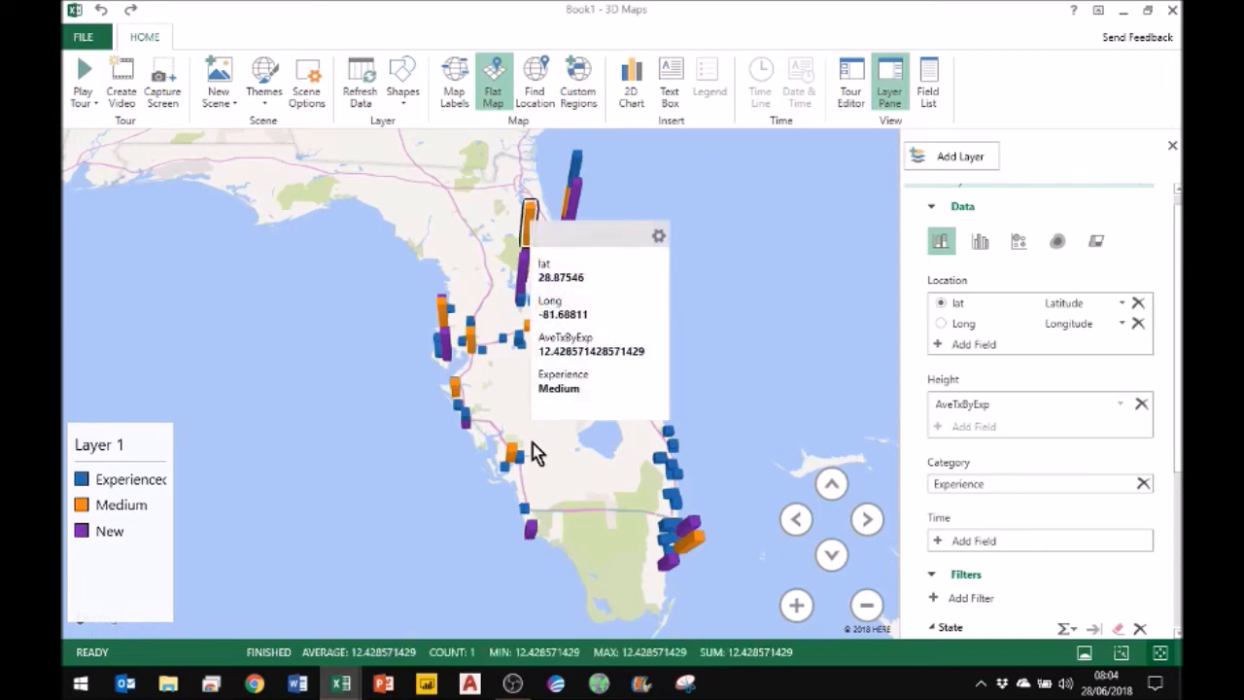
left_click(746, 370)
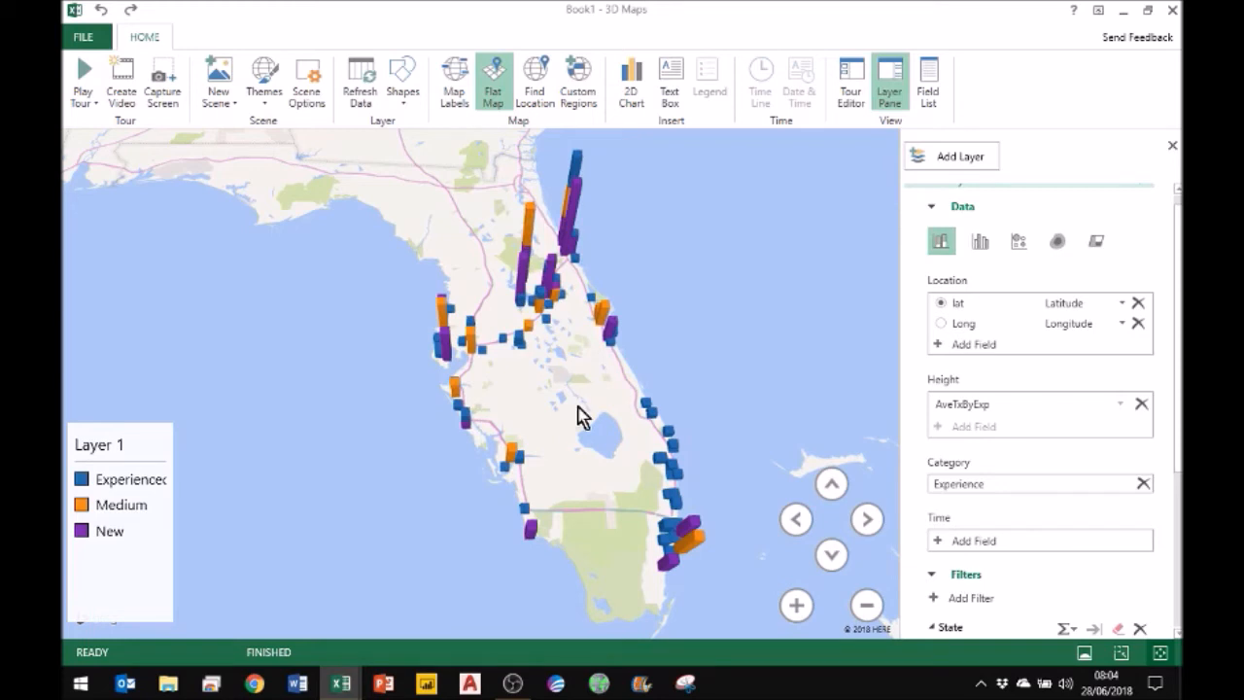
Give Scene 1 of the tour a transition duration of 10 seconds and the Figure 8 effect, and preview the tour
left_click(848, 84)
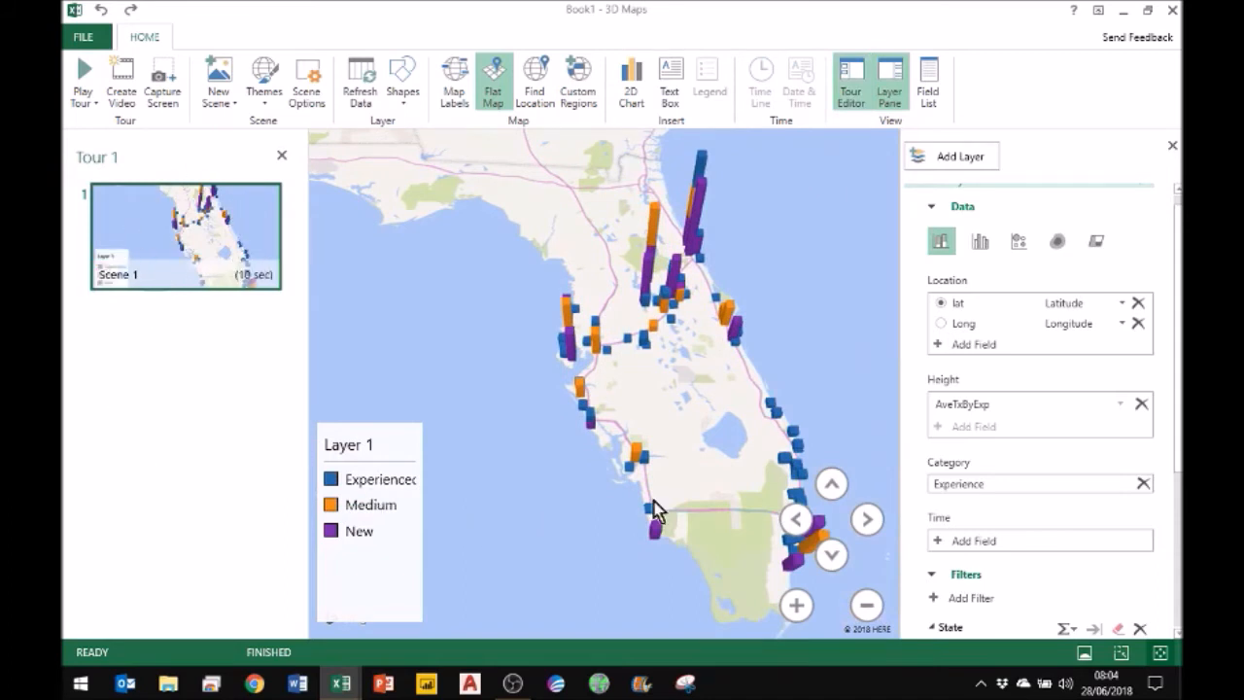
mouse_move(249, 280)
left_click(243, 276)
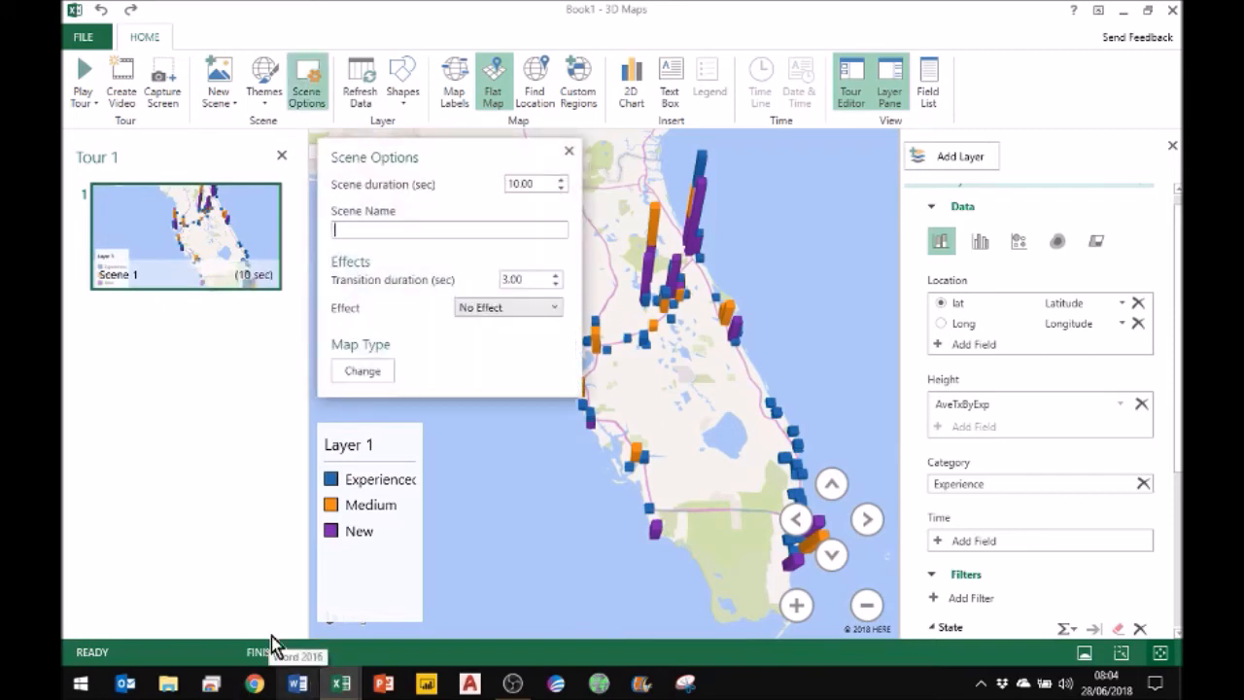
double_click(517, 279)
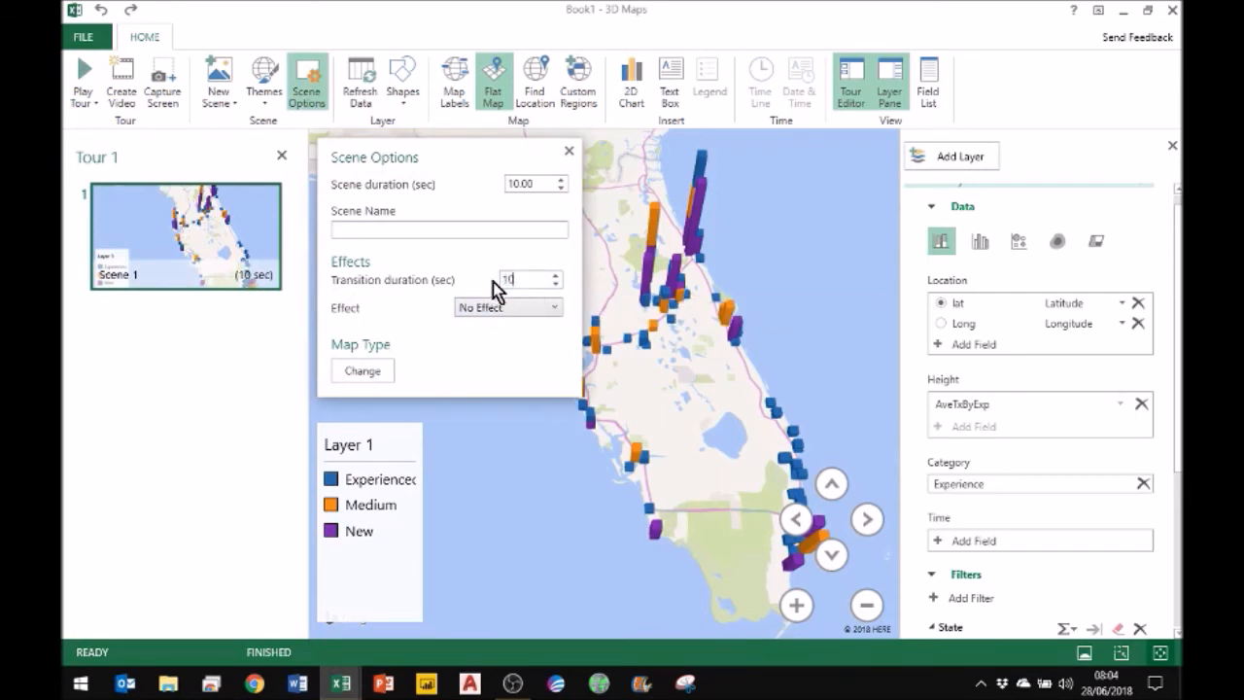
left_click(549, 308)
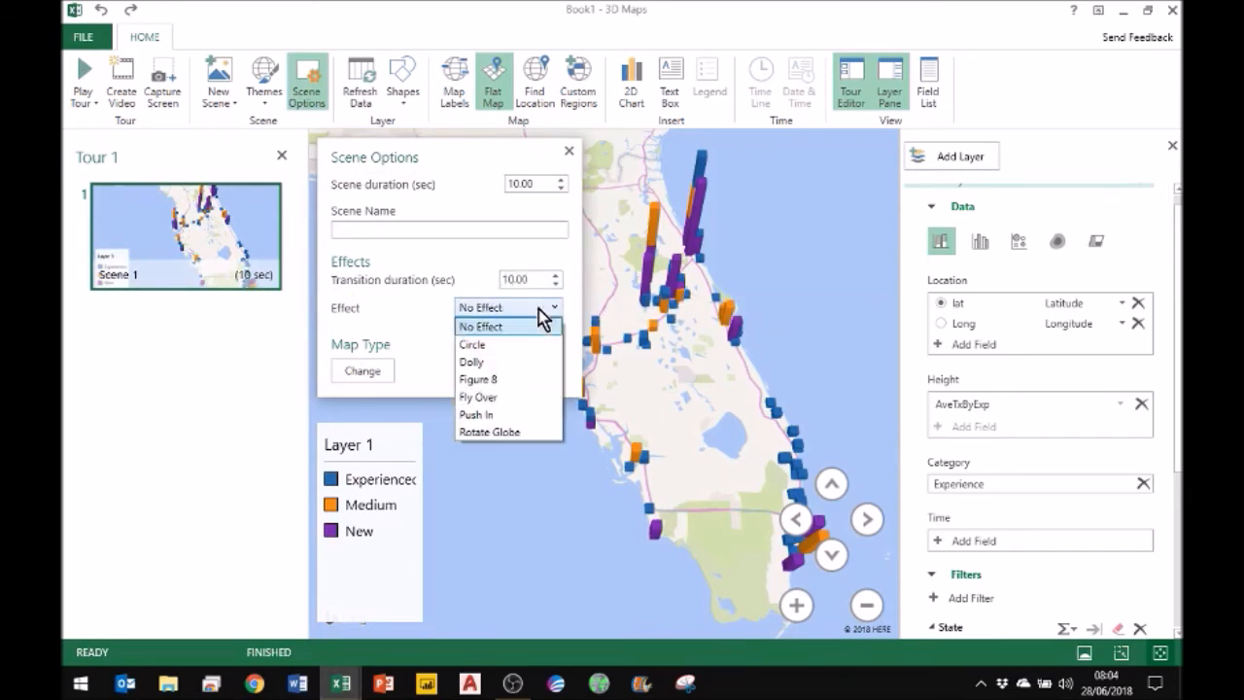
left_click(490, 380)
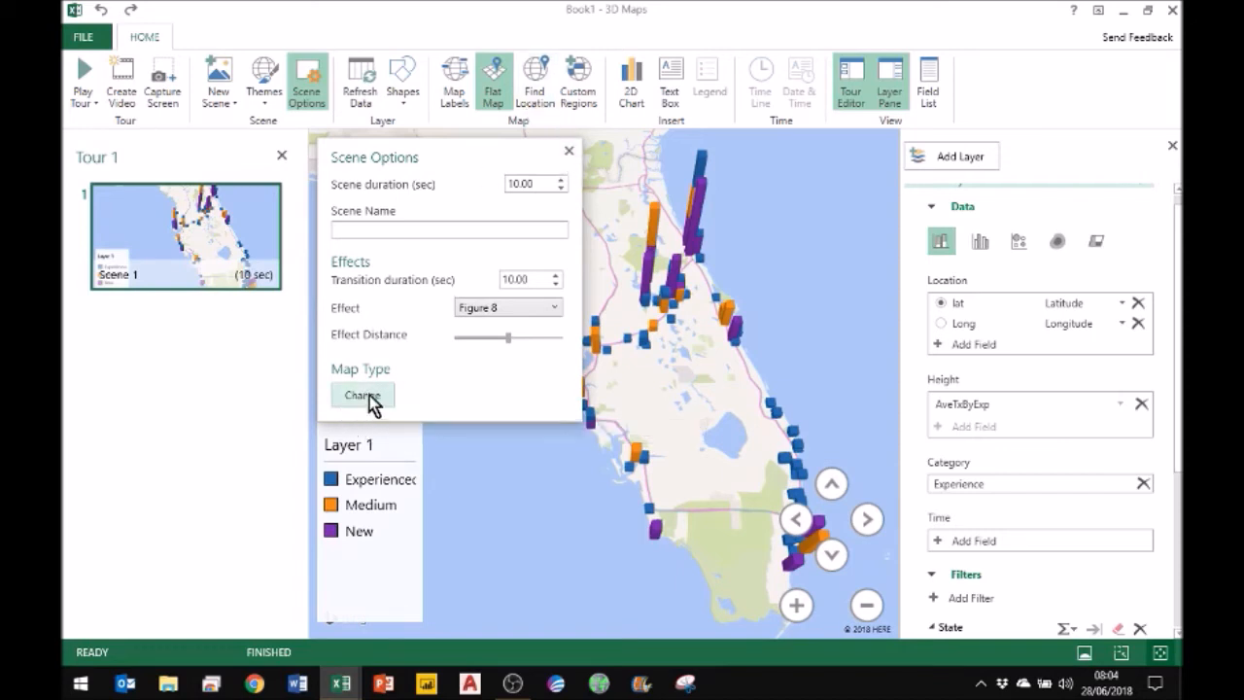
left_click(568, 151)
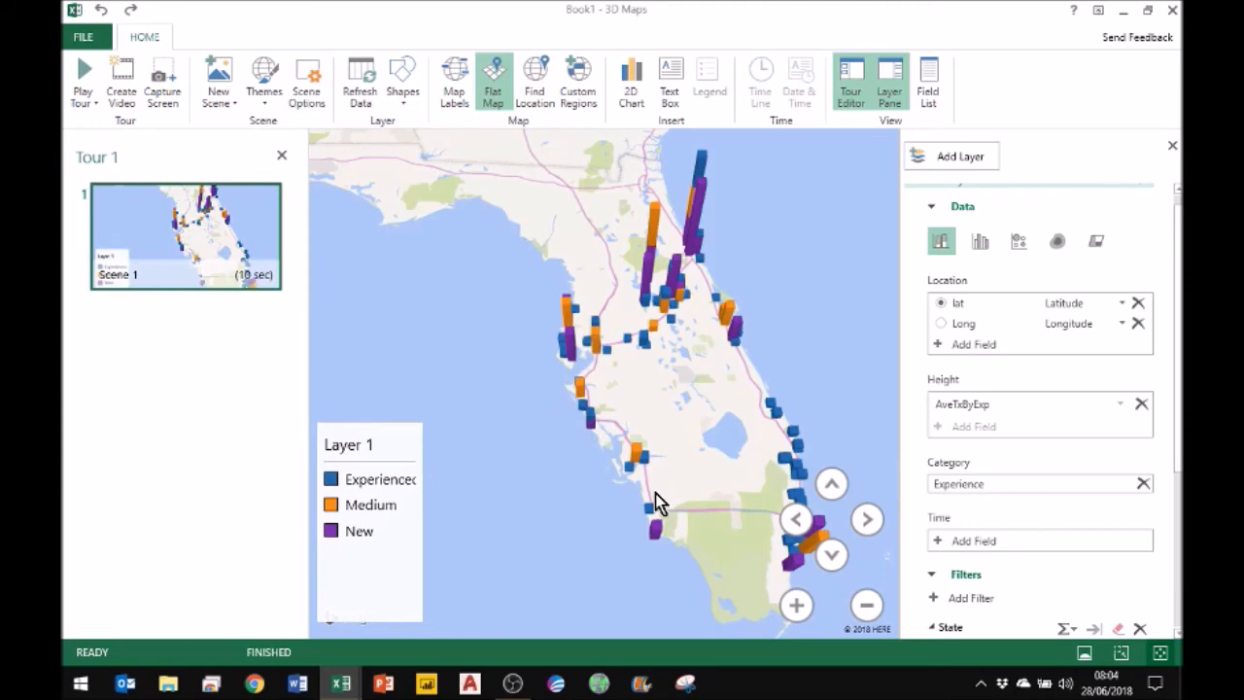
left_click(84, 78)
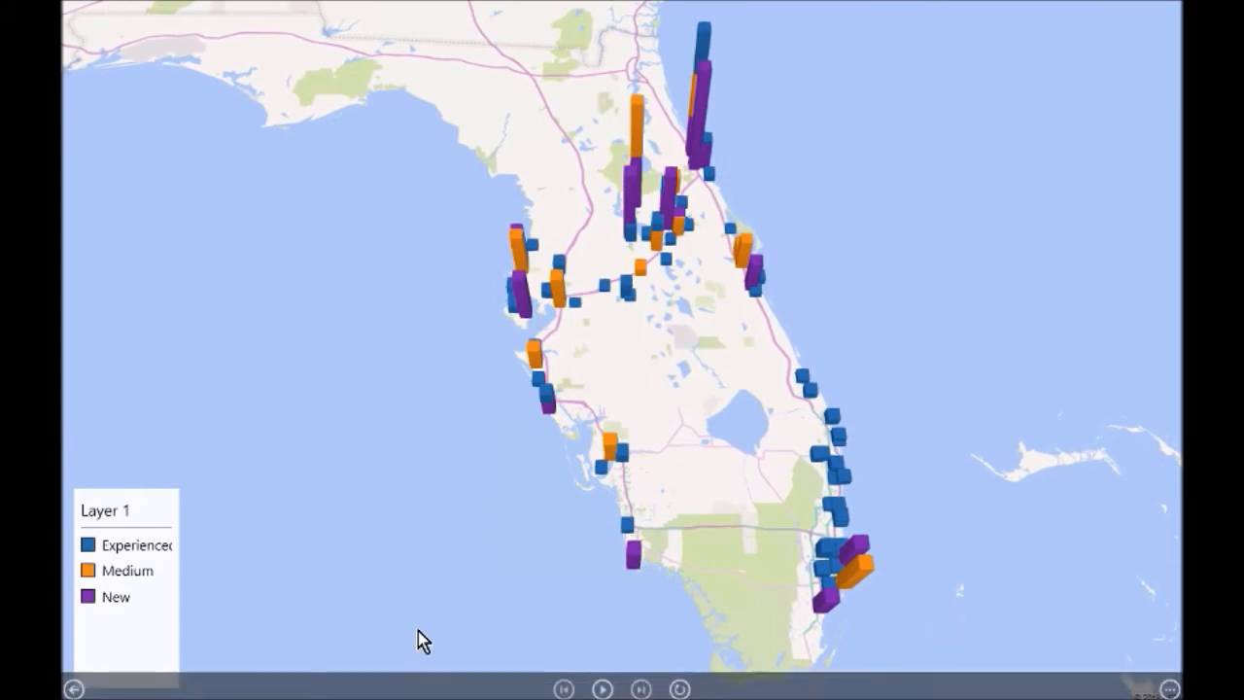
key("Escape")
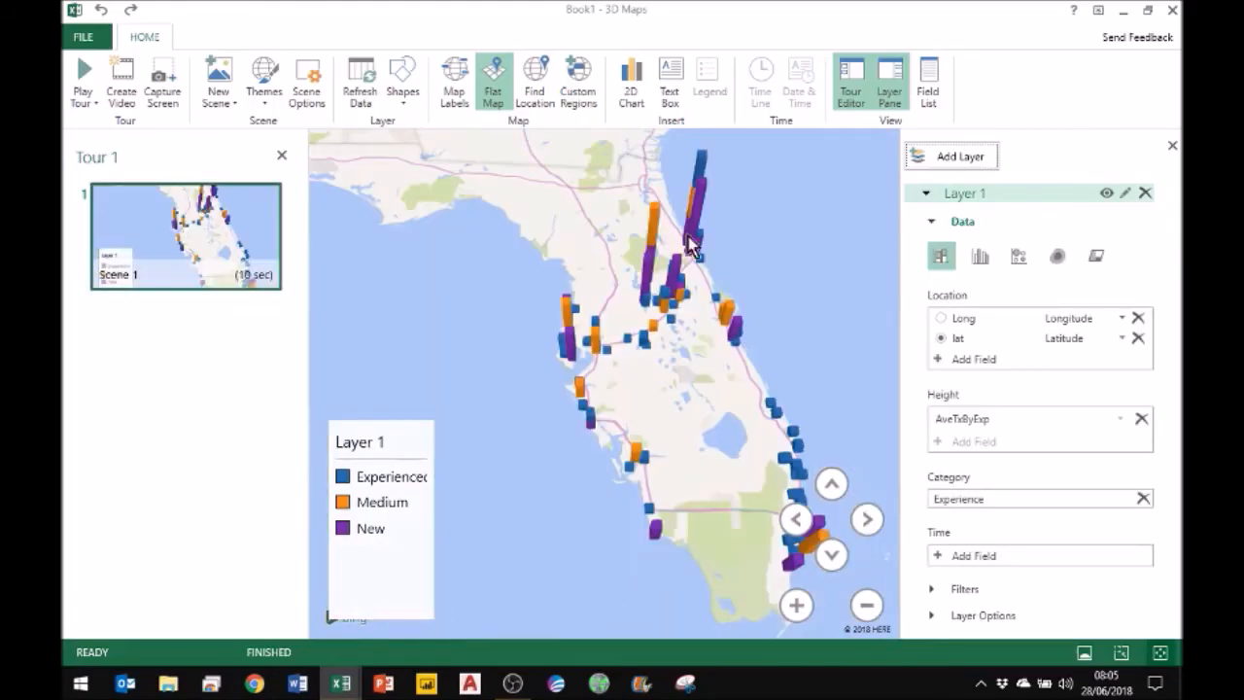
Export the tour as a Quick Export & Mobile 360p video, saved to the Desktop as Tour 1.mp4
left_click(122, 82)
left_click(379, 362)
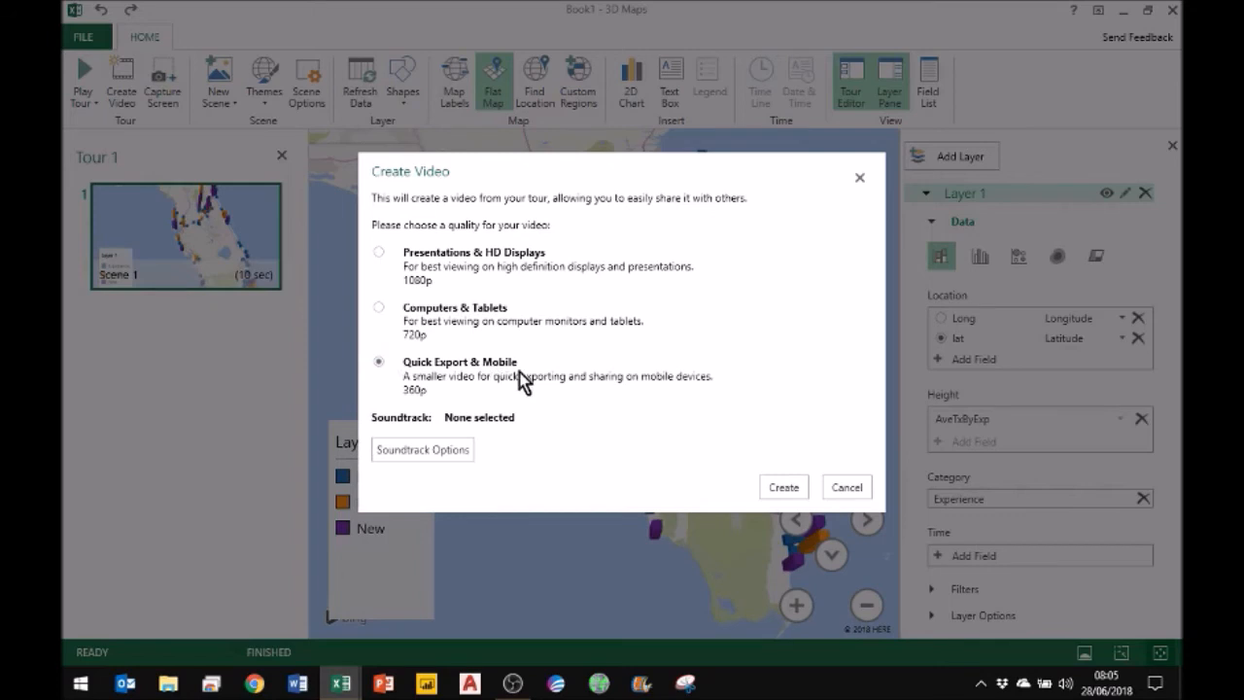
left_click(783, 488)
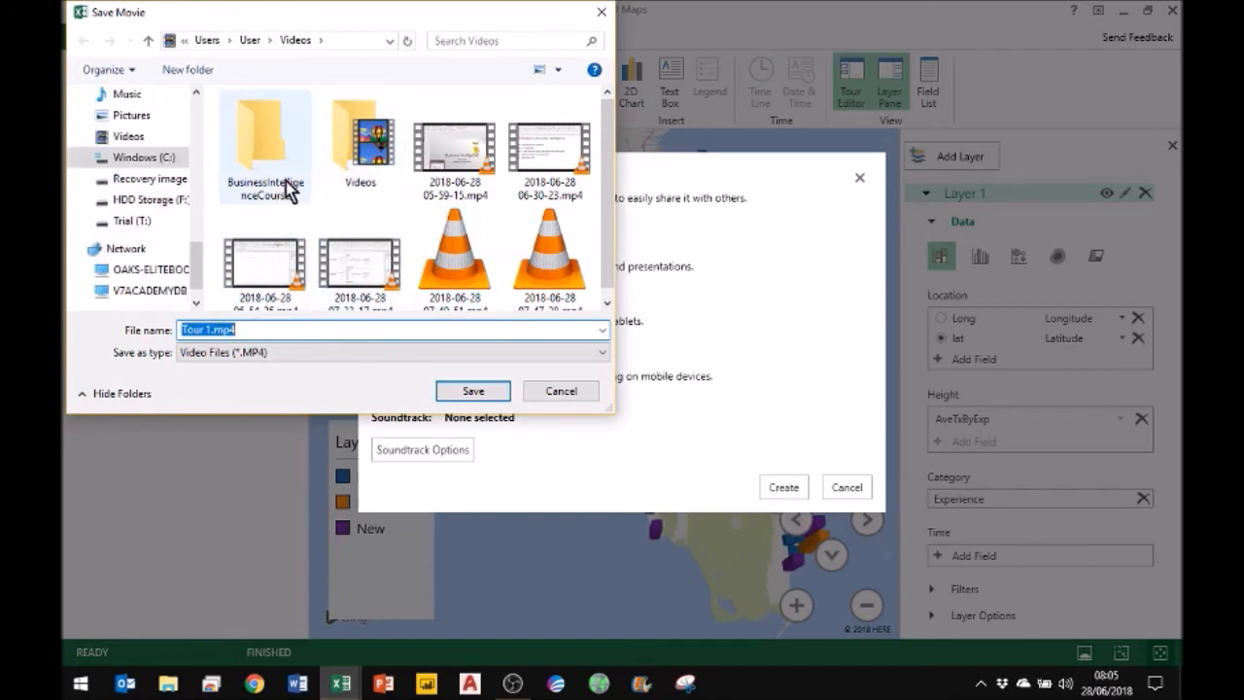
left_click(197, 119)
left_click(196, 105)
left_click(196, 105)
left_click(197, 105)
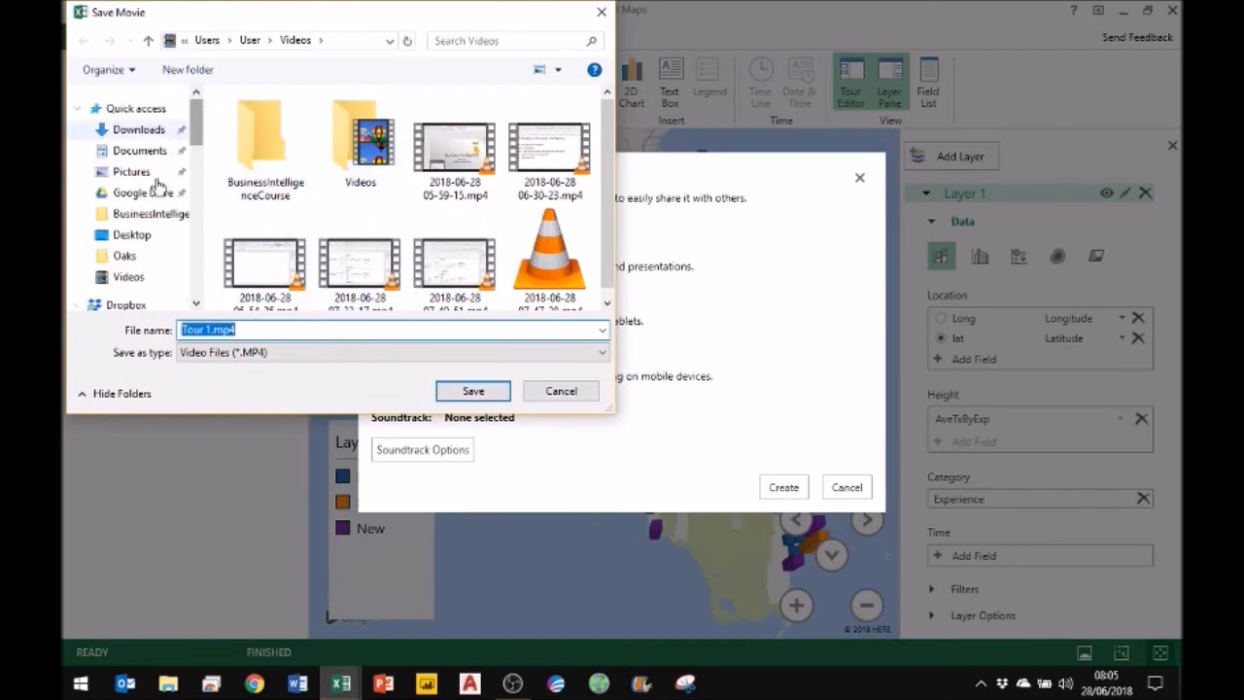
left_click(131, 234)
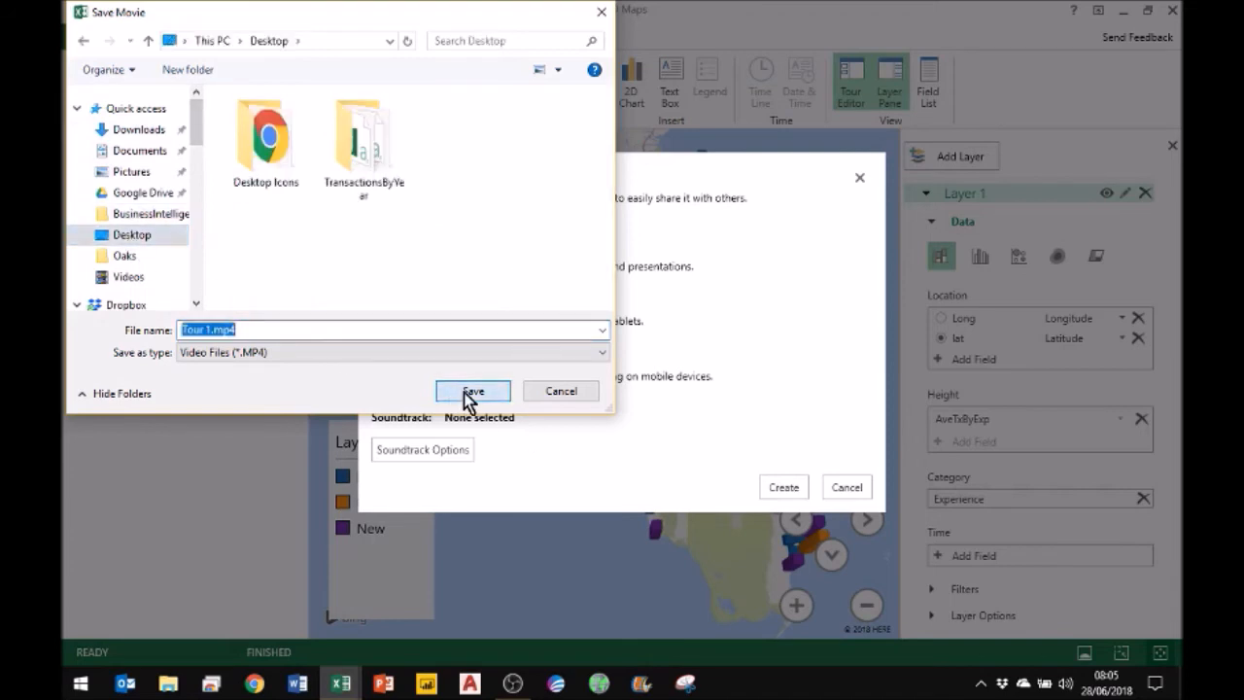
left_click(470, 393)
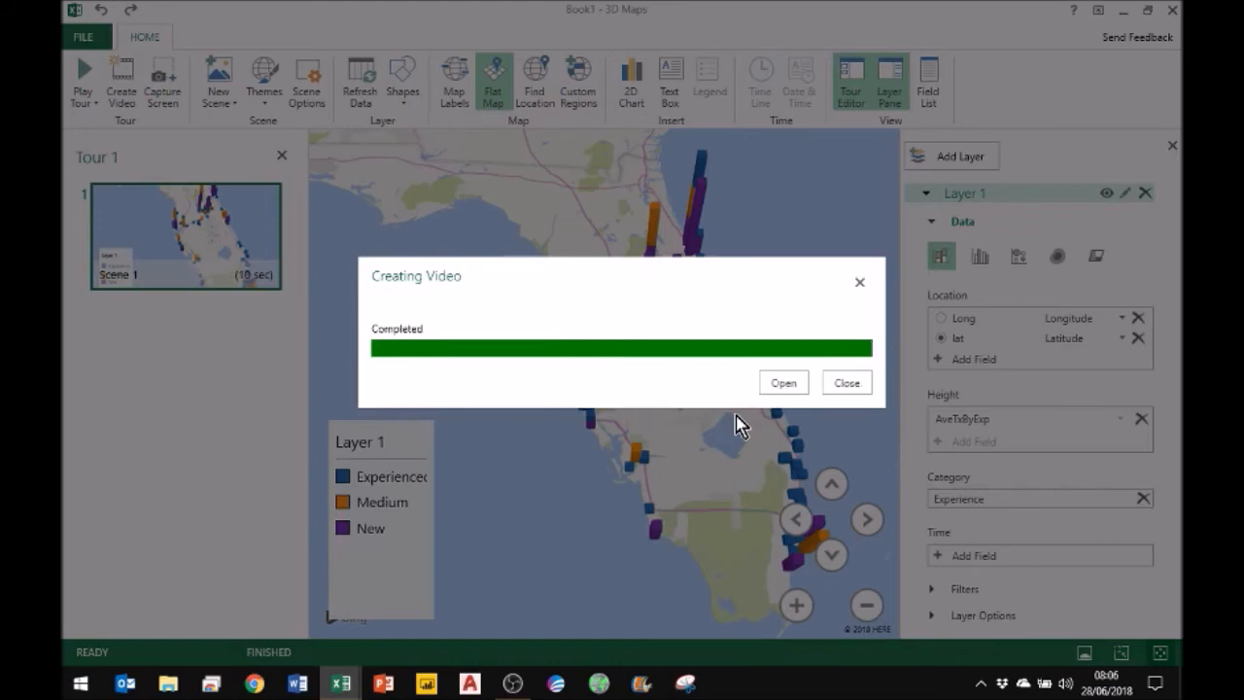
Play the exported tour video, and close both the media player and the 3D Maps window
left_click(782, 384)
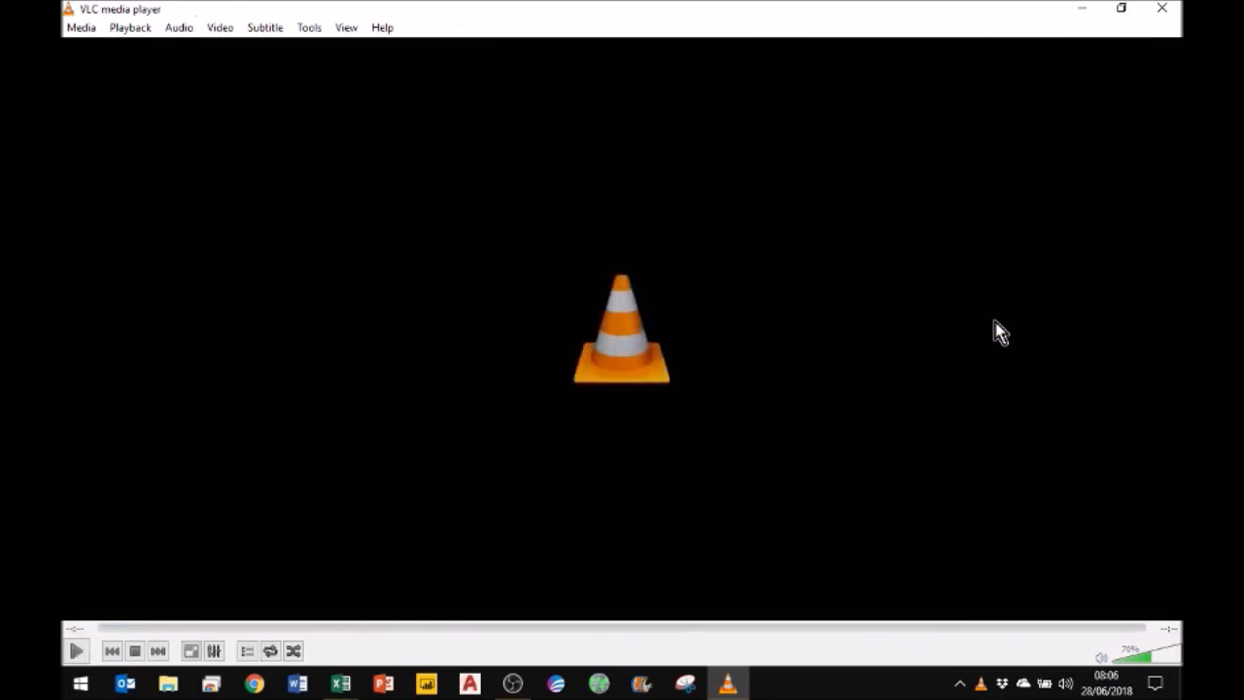
left_click(1162, 9)
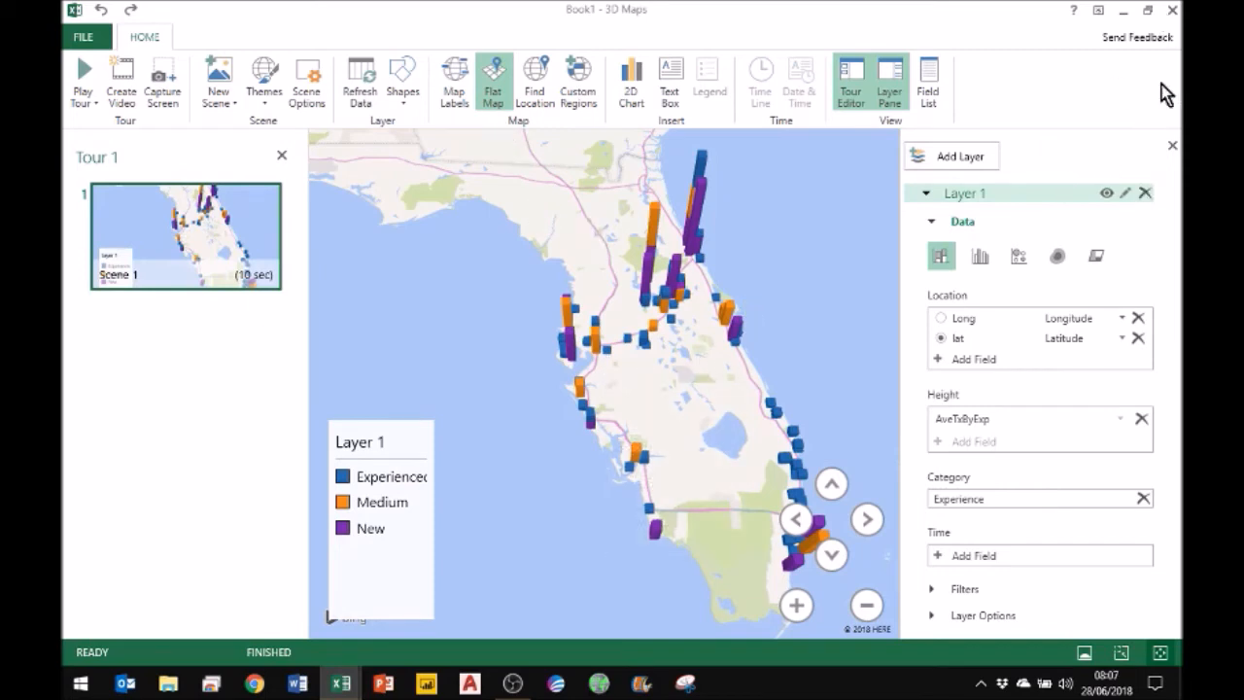
left_click(1172, 11)
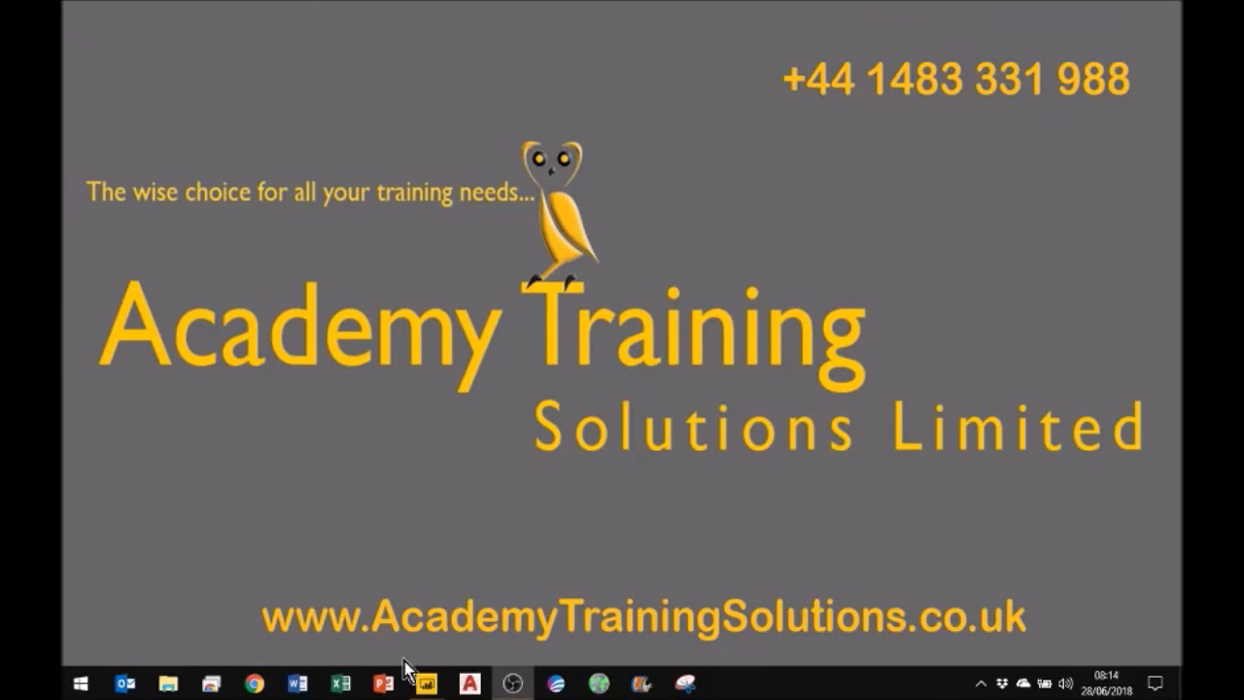
Switch to Power BI Desktop and start a new data import from a Folder source
left_click(425, 688)
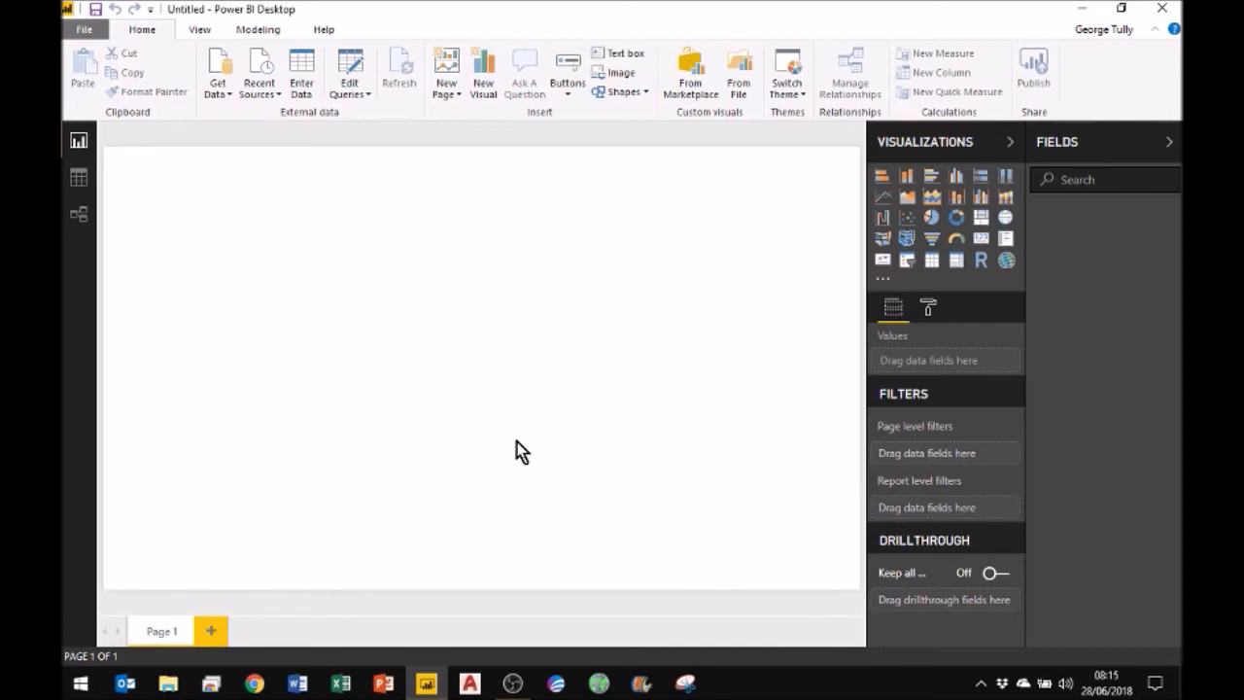
left_click(229, 93)
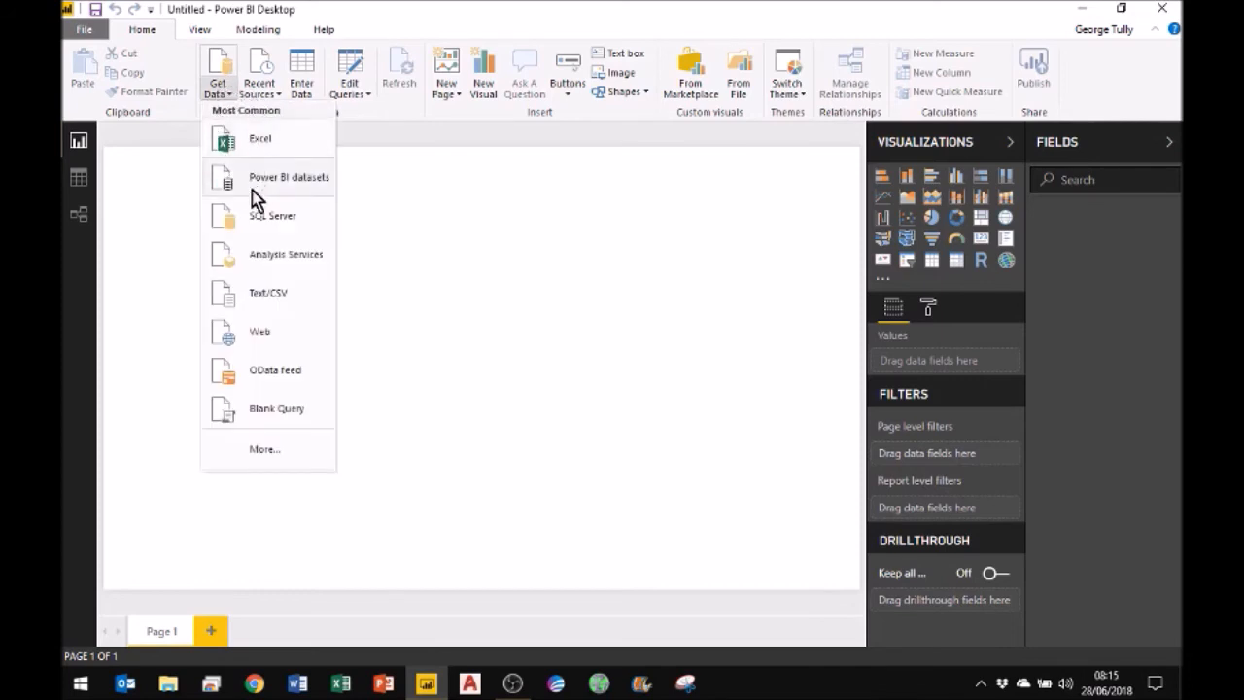
left_click(252, 451)
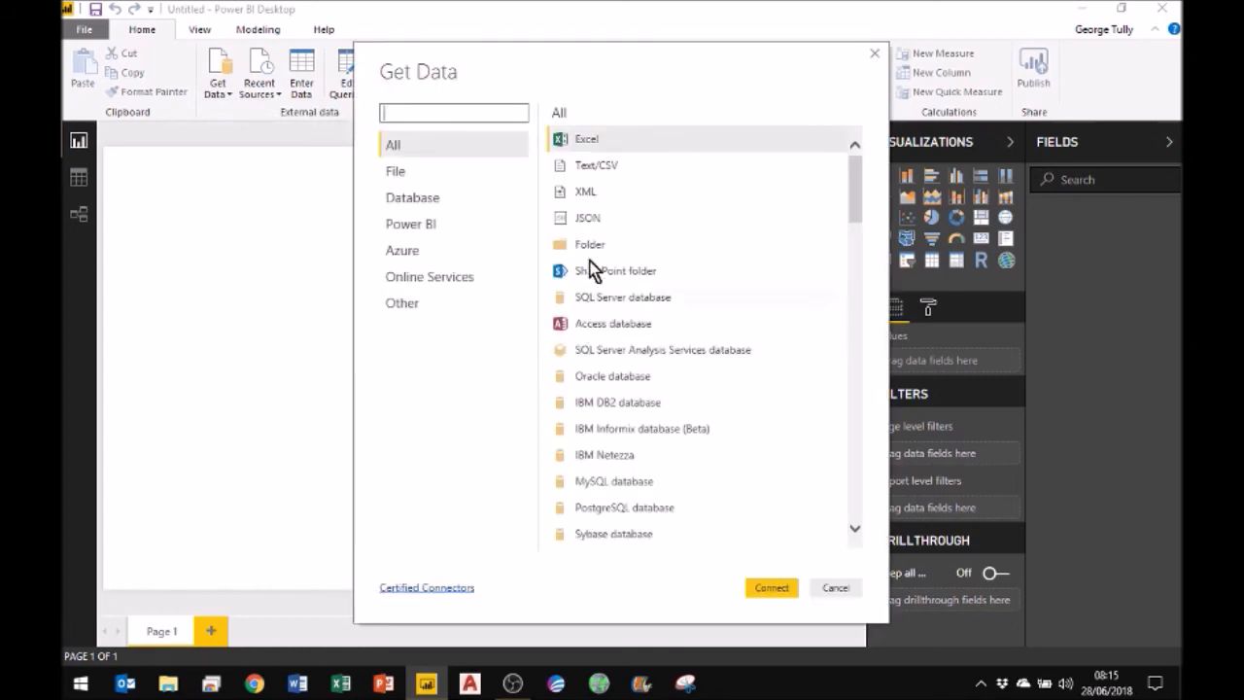
left_click(591, 252)
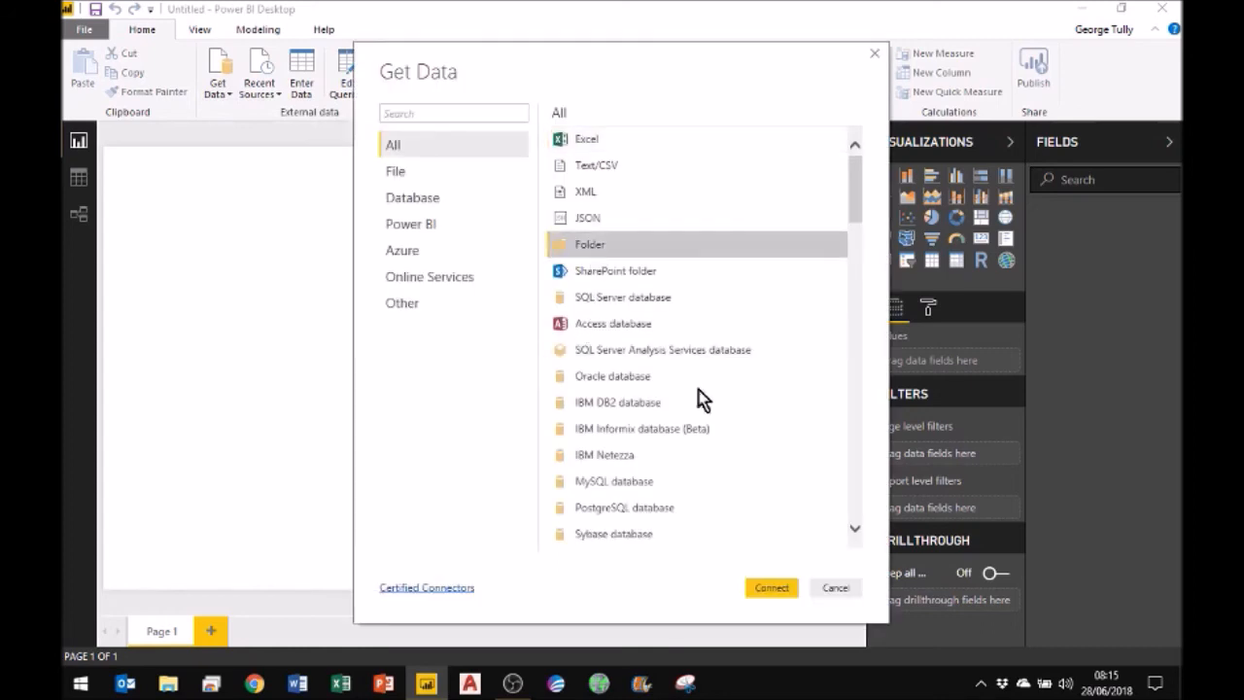
left_click(777, 590)
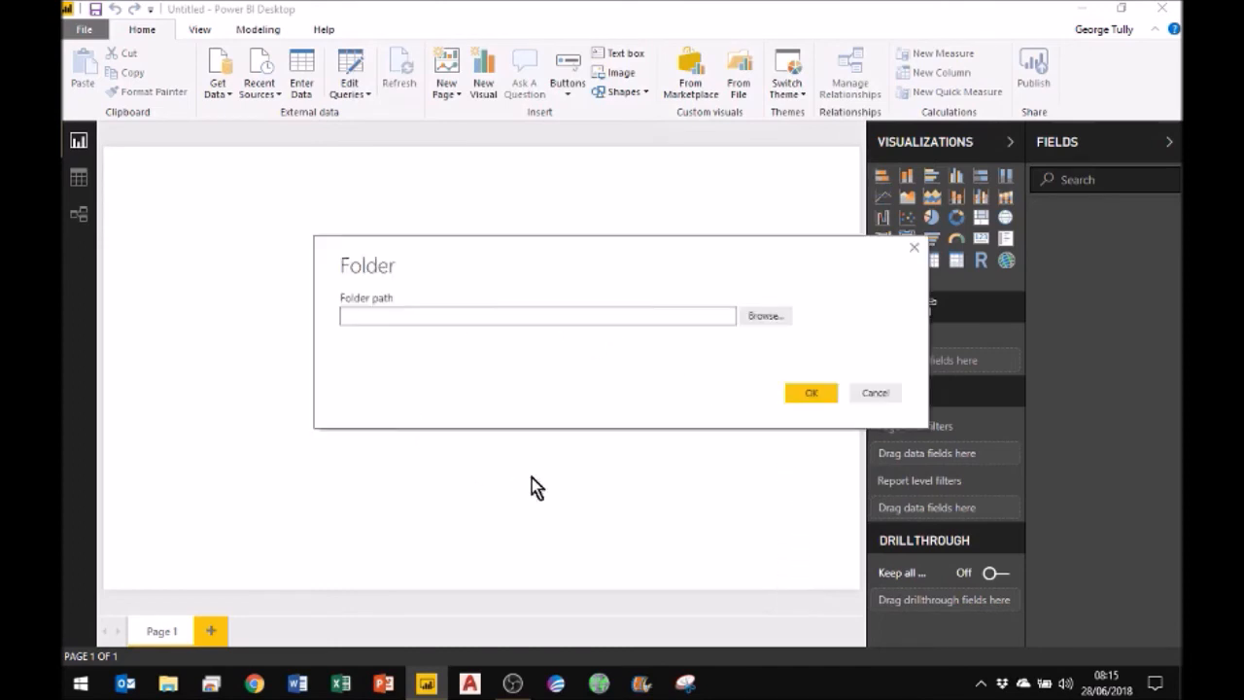
Select the TransactionsByYear folder on the Desktop as the source and open its file list for editing in Power Query Editor
left_click(758, 318)
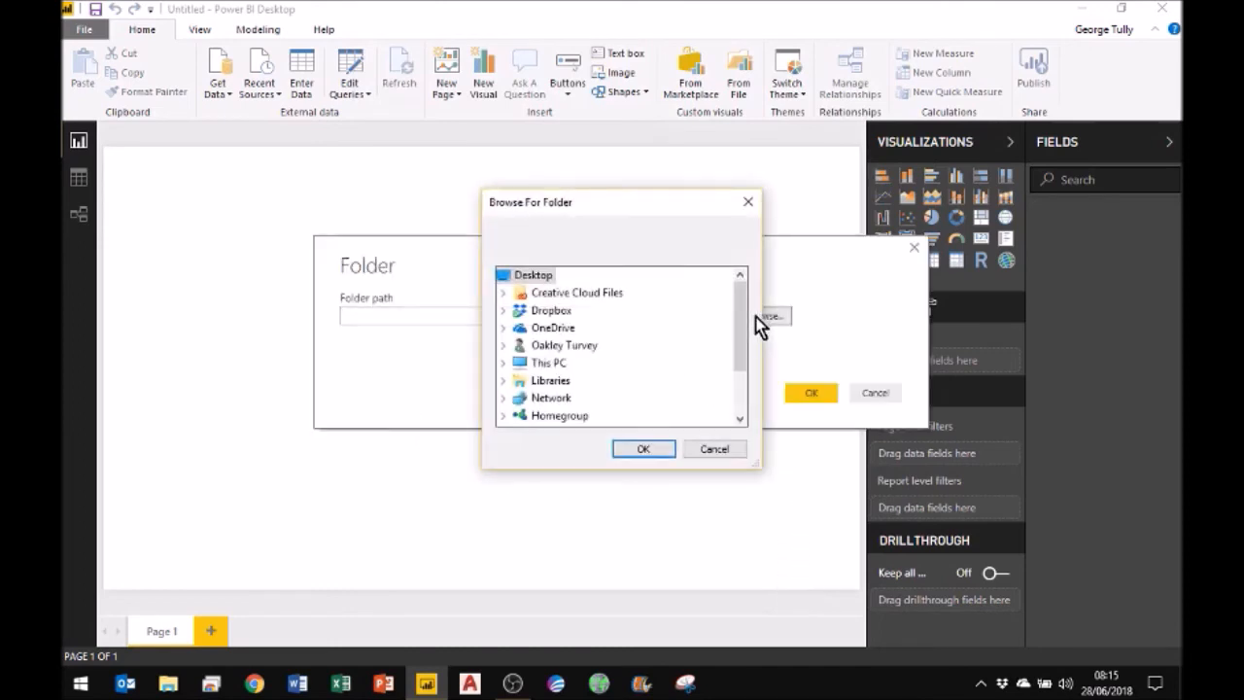
left_click_drag(740, 348, 740, 394)
left_click(573, 415)
left_click(645, 449)
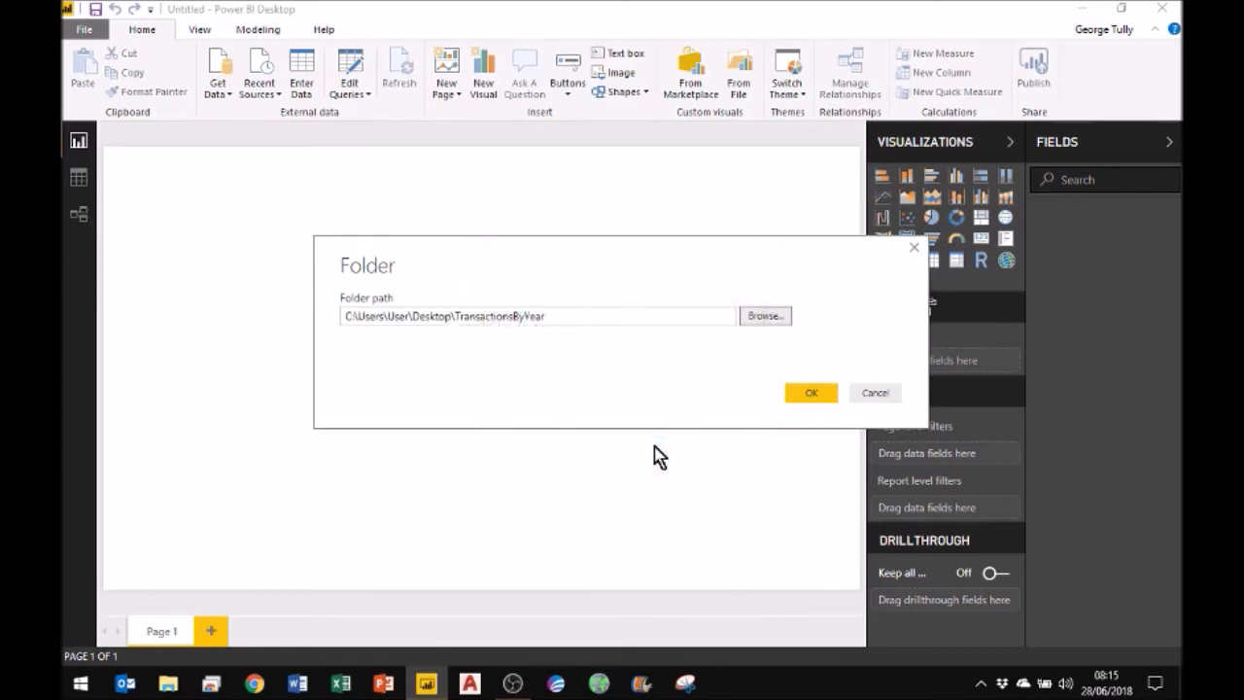
left_click(815, 393)
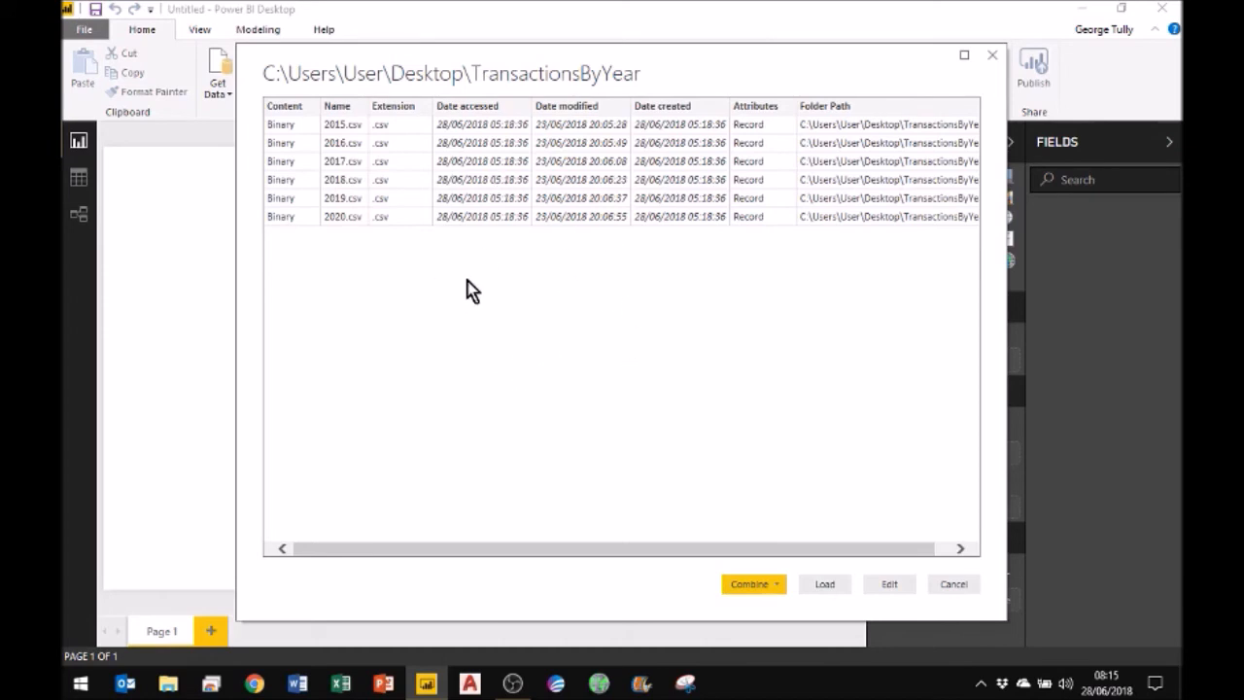
left_click(892, 585)
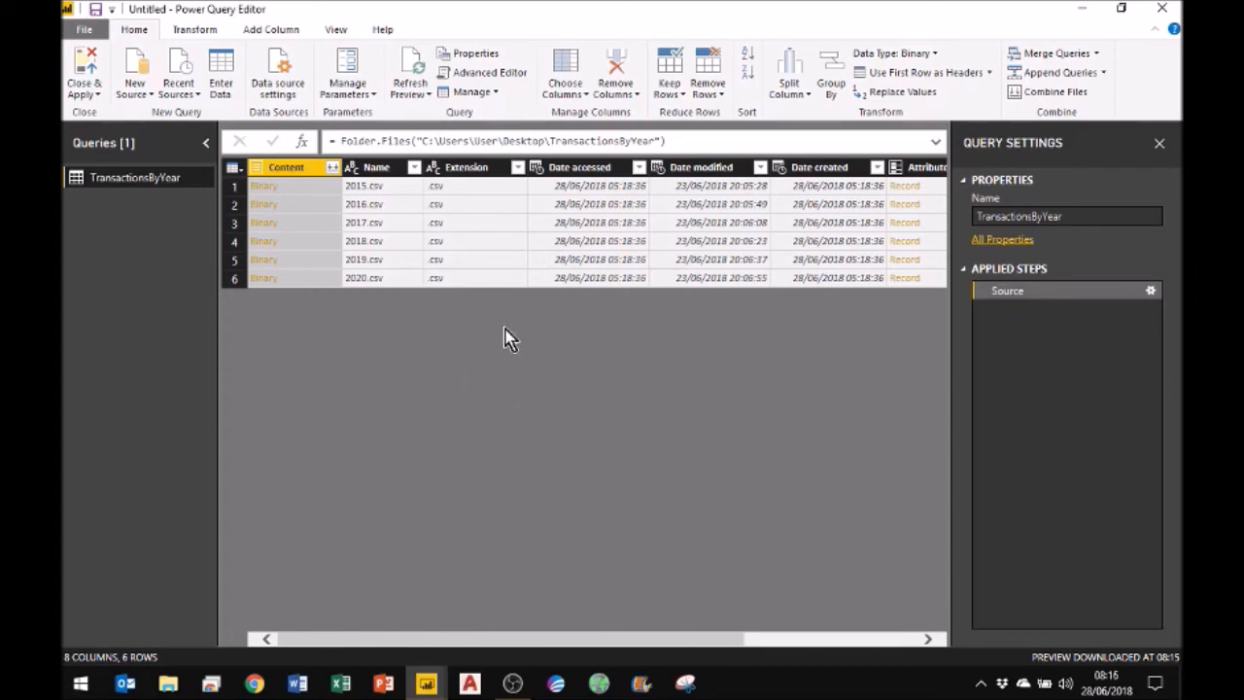
Transform the Extension column's text to lowercase
right_click(476, 180)
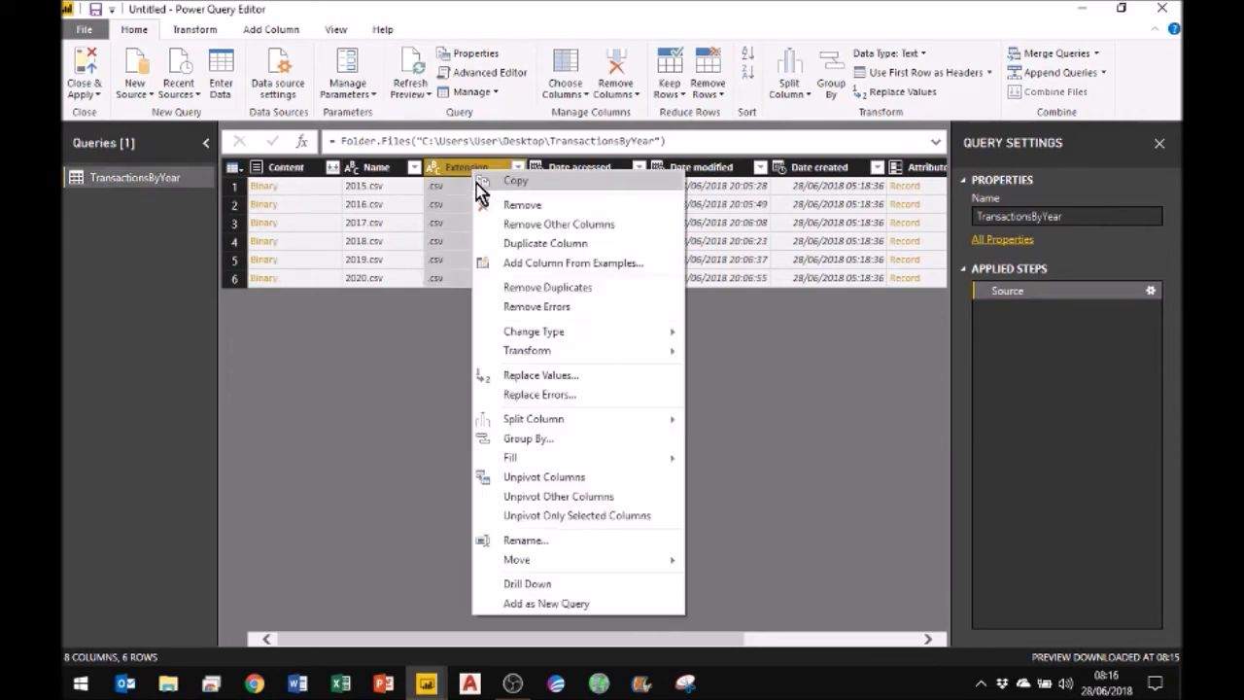
mouse_move(537, 354)
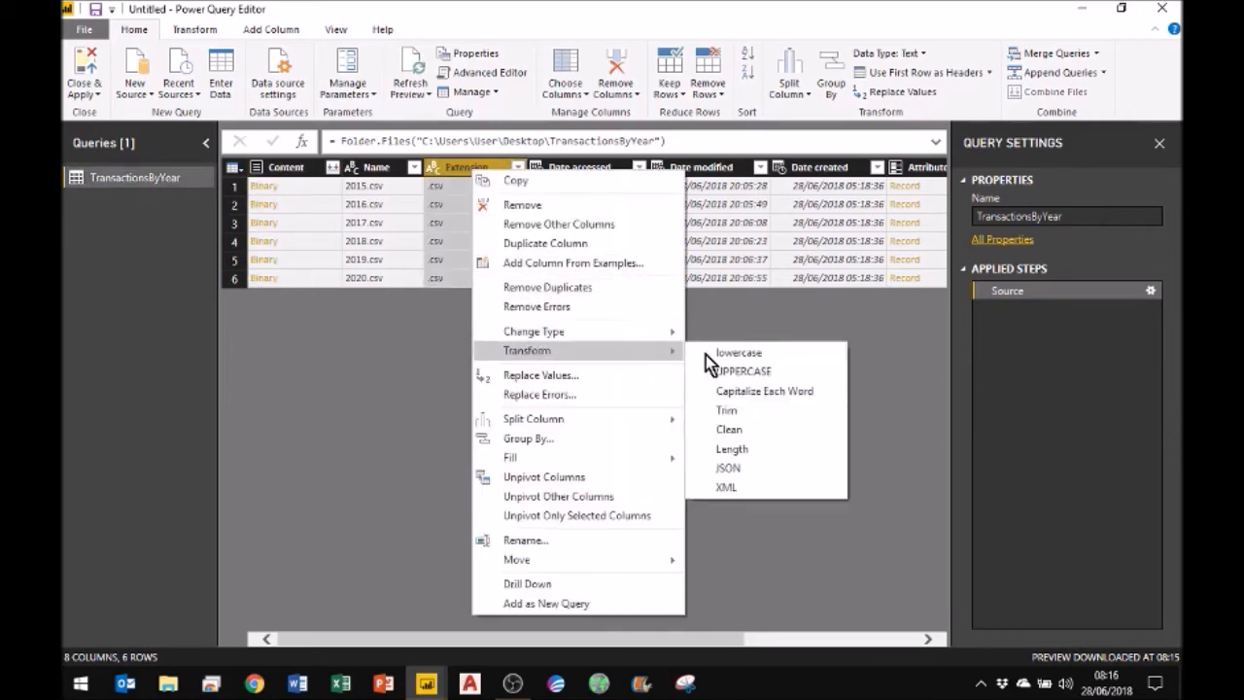
left_click(739, 353)
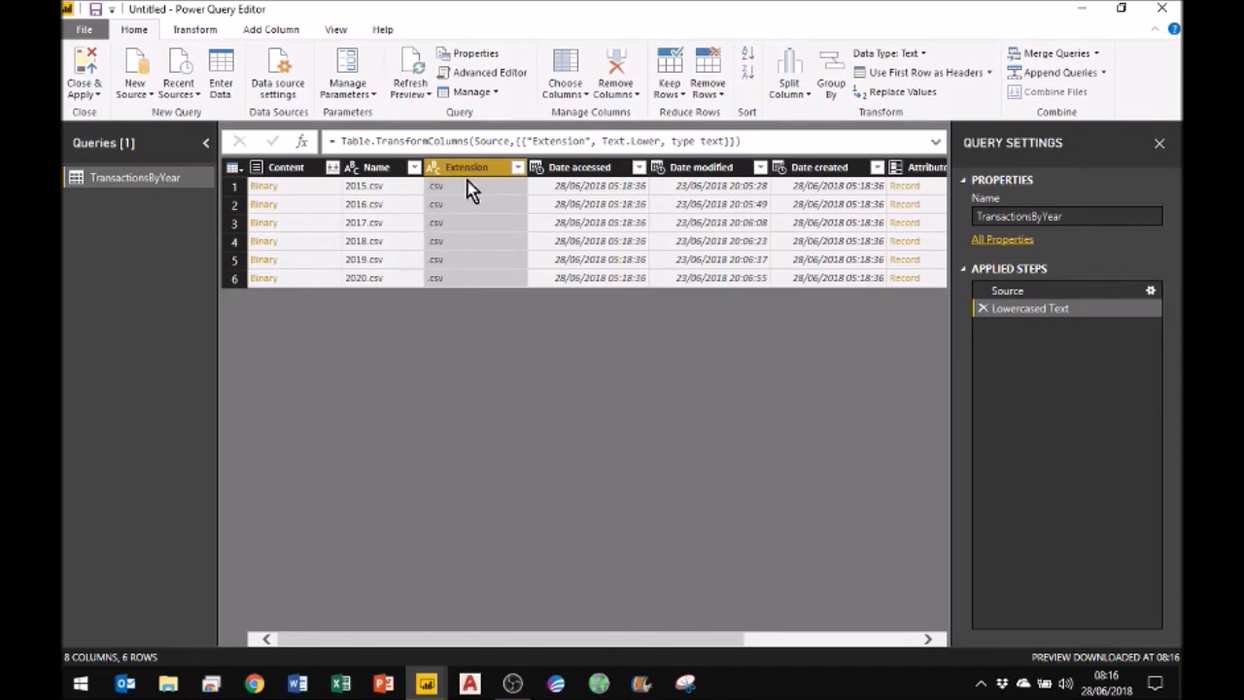
Filter the Extension column with a text filter that keeps only rows equal to .csv, and review the lowercase and filter steps
left_click(517, 168)
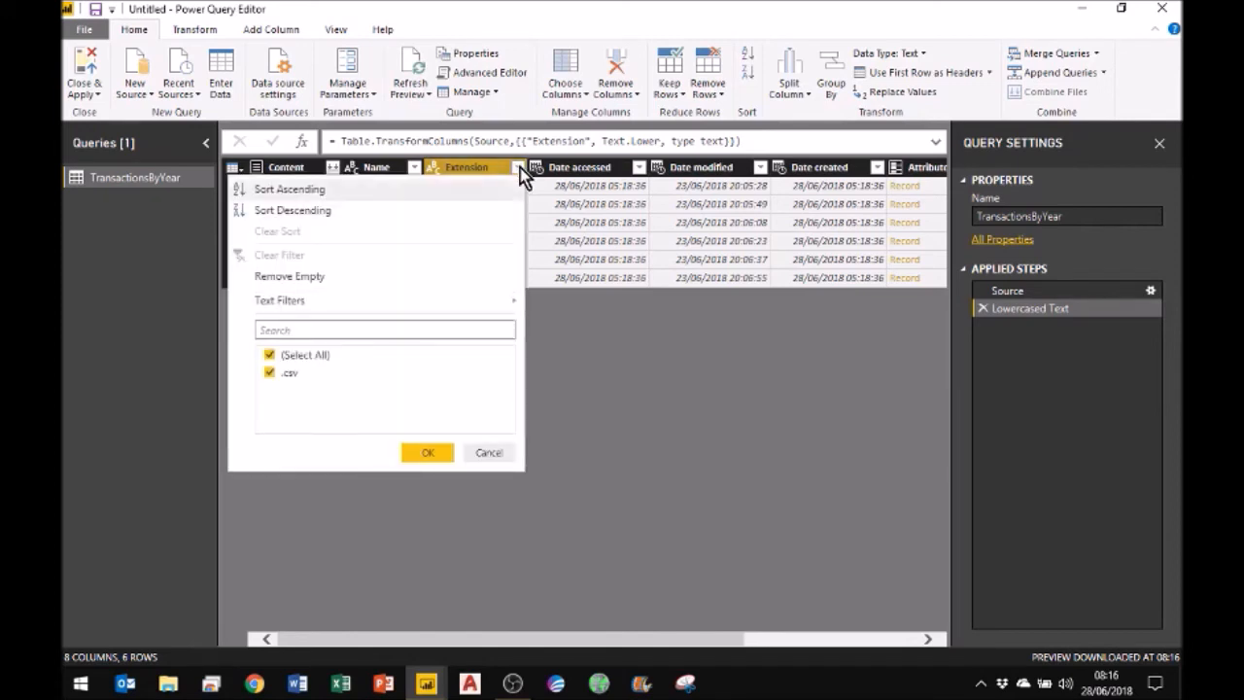
mouse_move(386, 304)
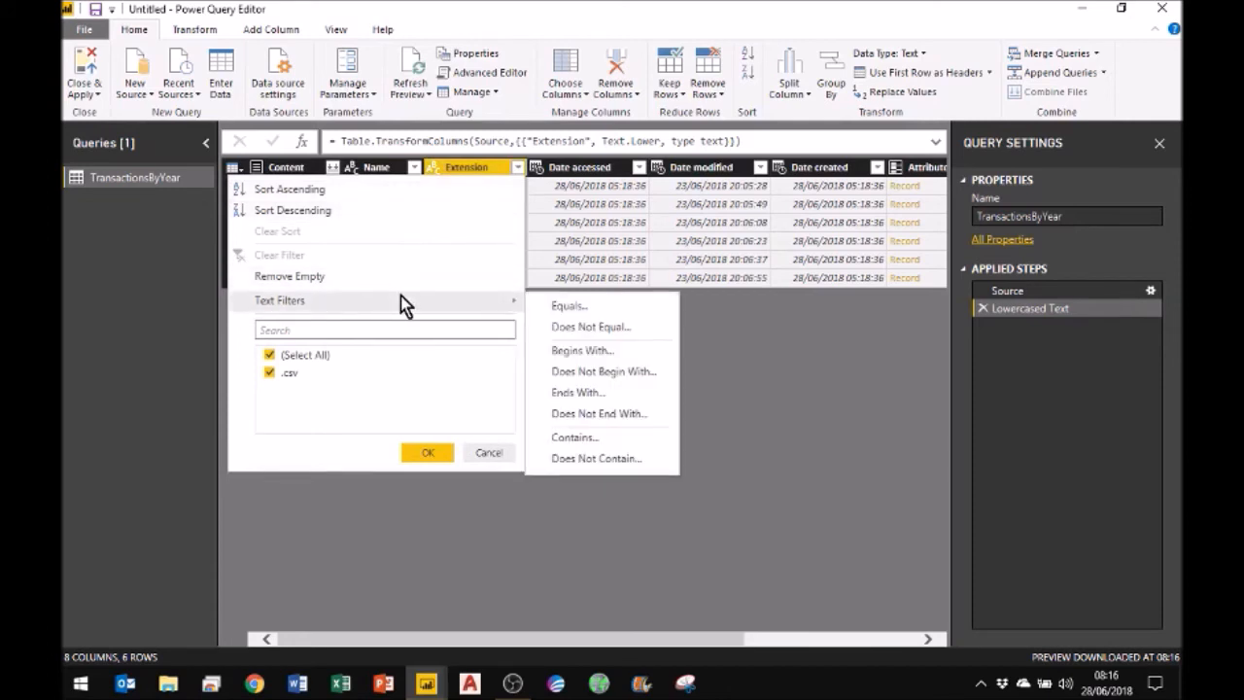
left_click(270, 356)
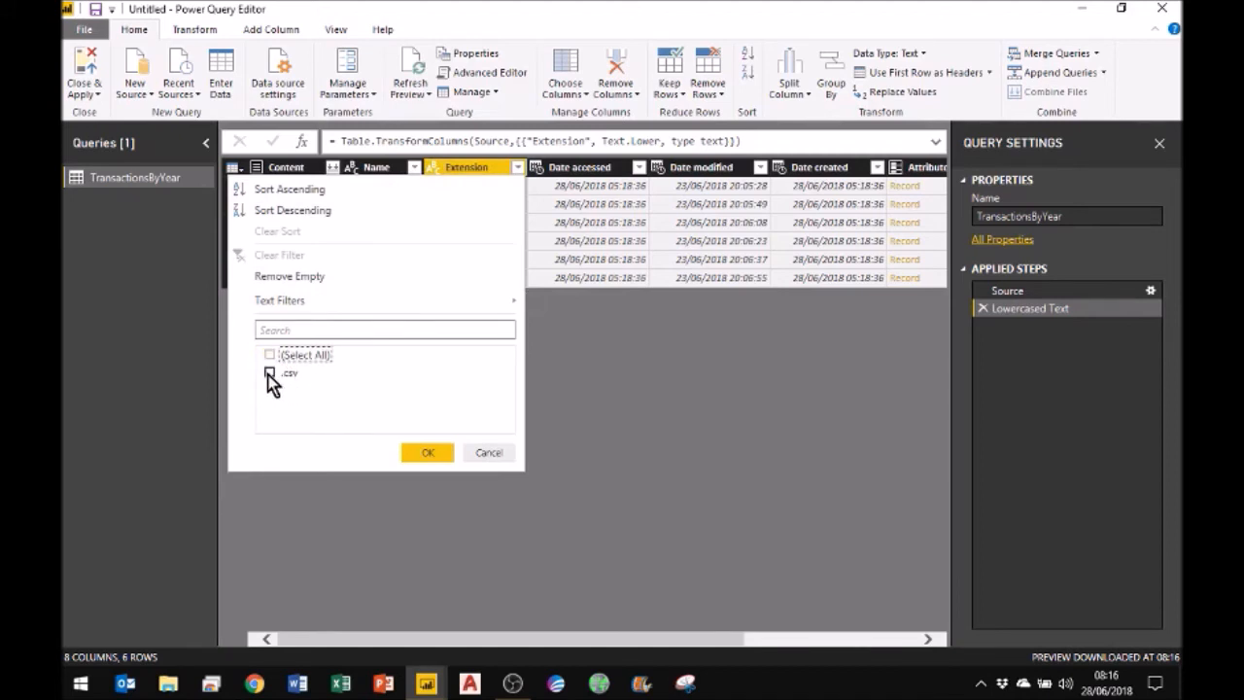
left_click(270, 373)
mouse_move(507, 310)
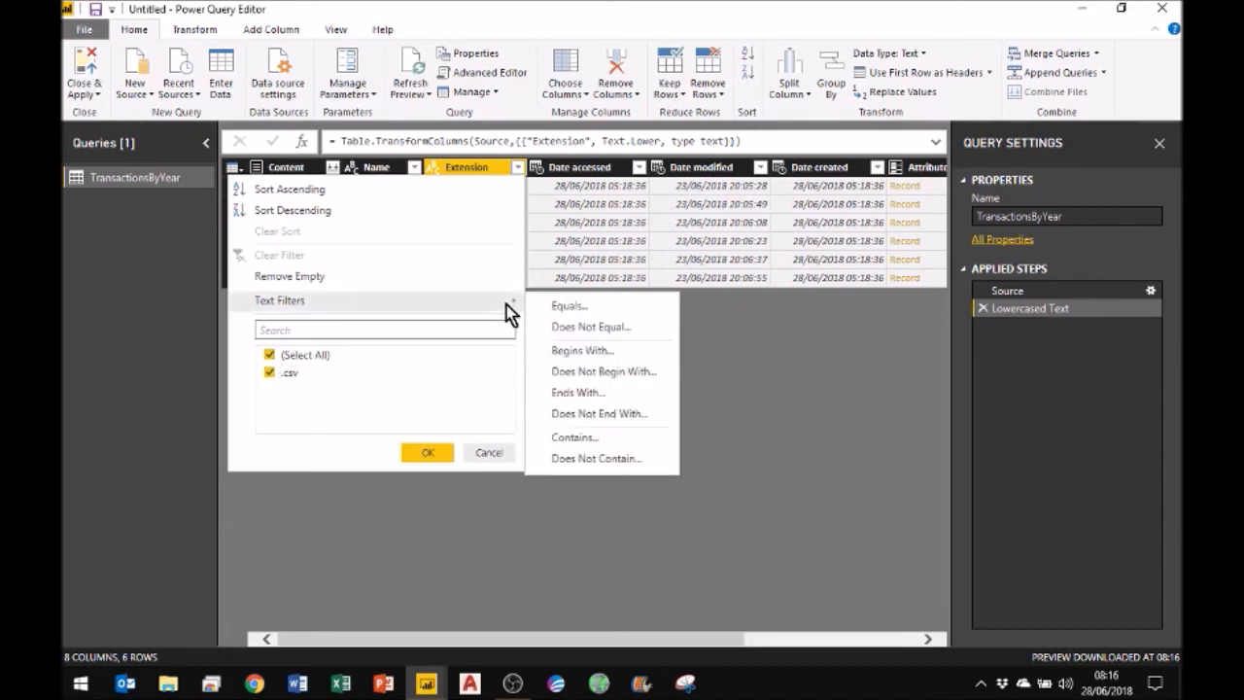
left_click(568, 305)
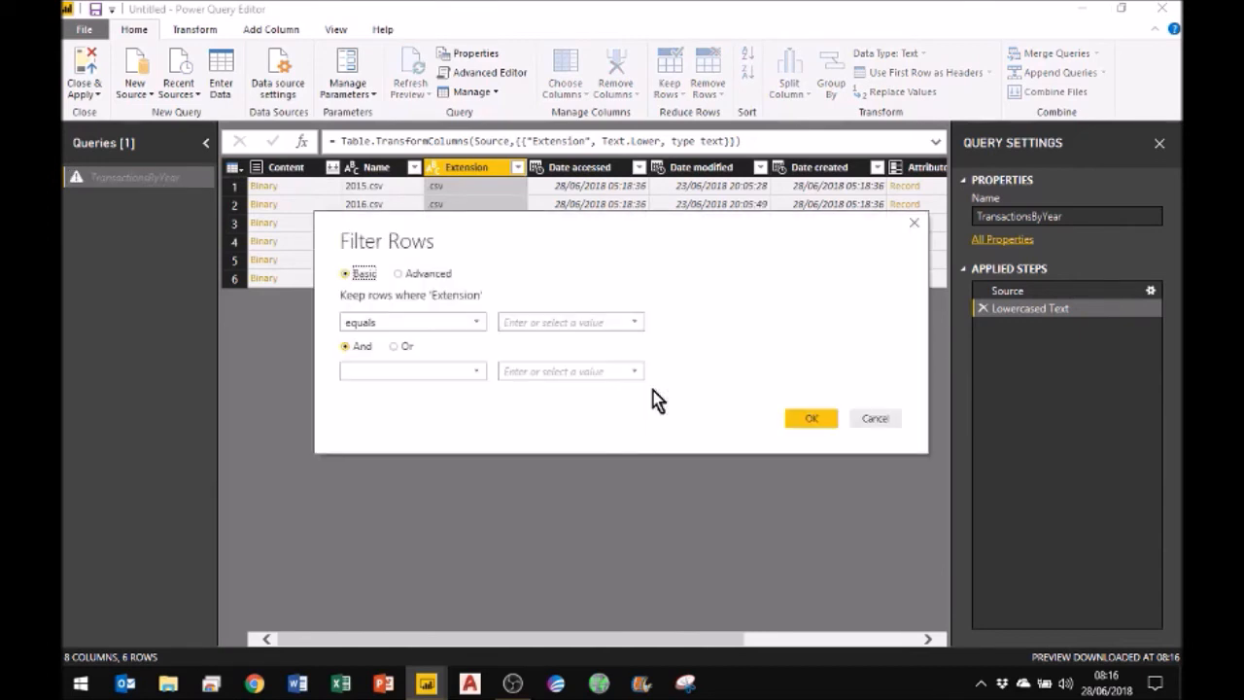
left_click(635, 322)
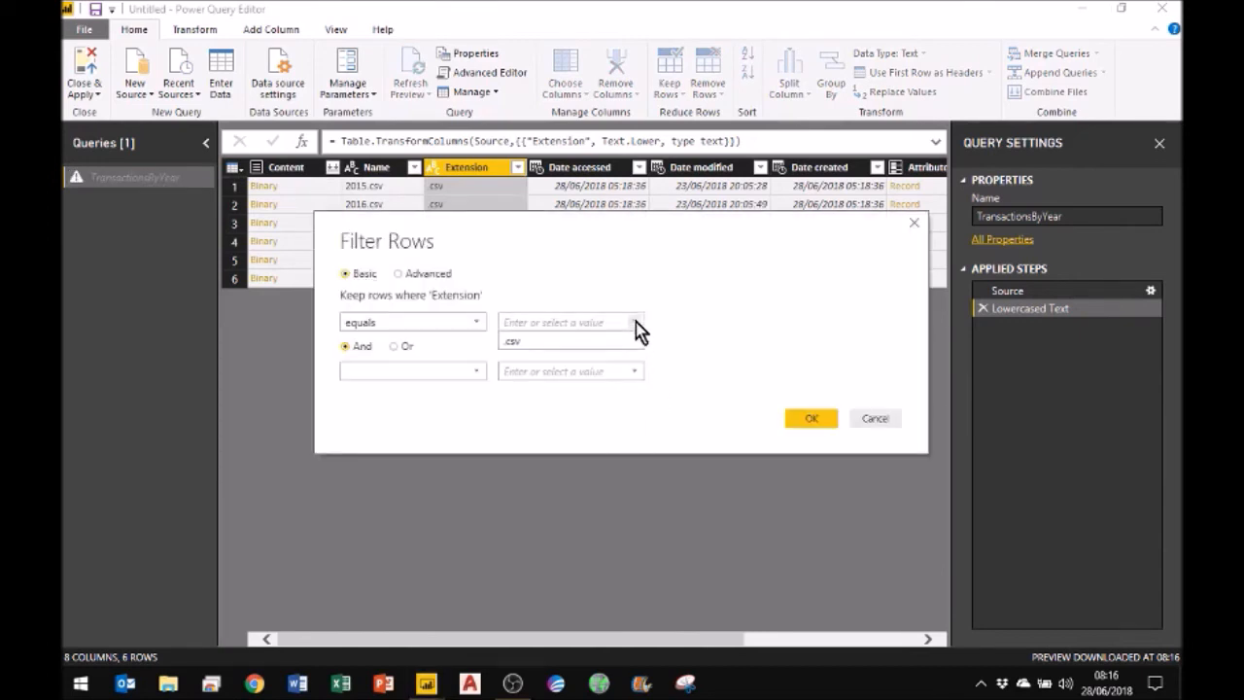
left_click(518, 346)
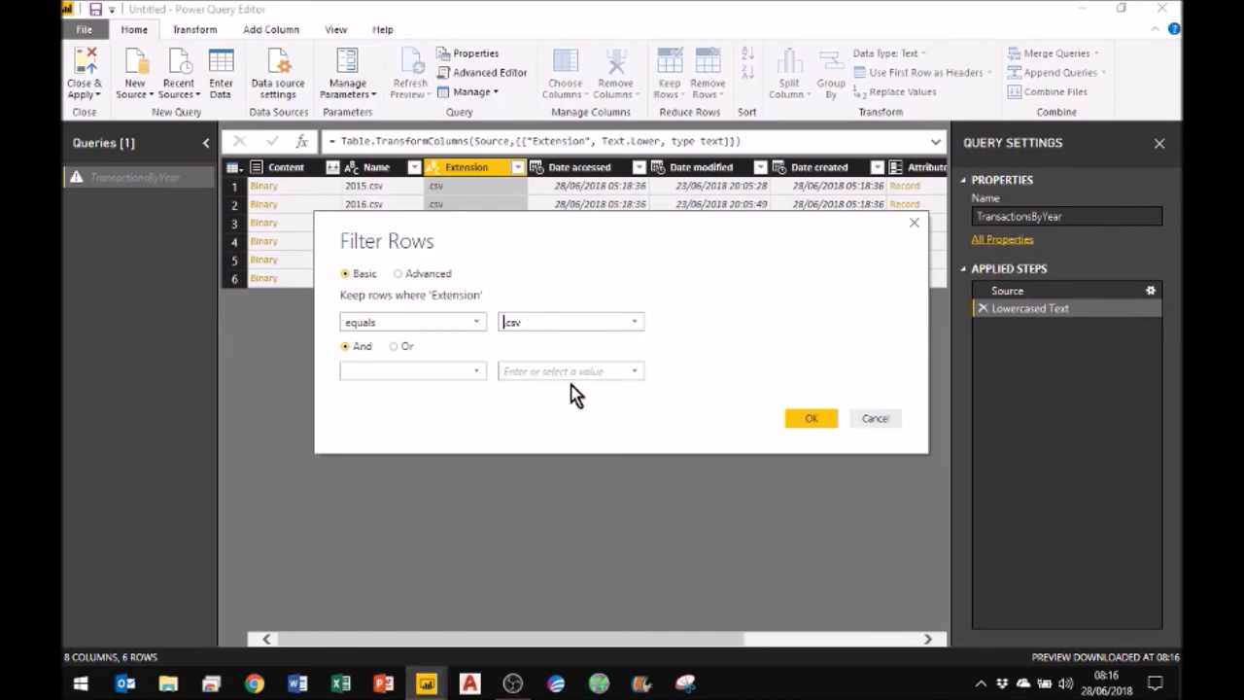
left_click(814, 419)
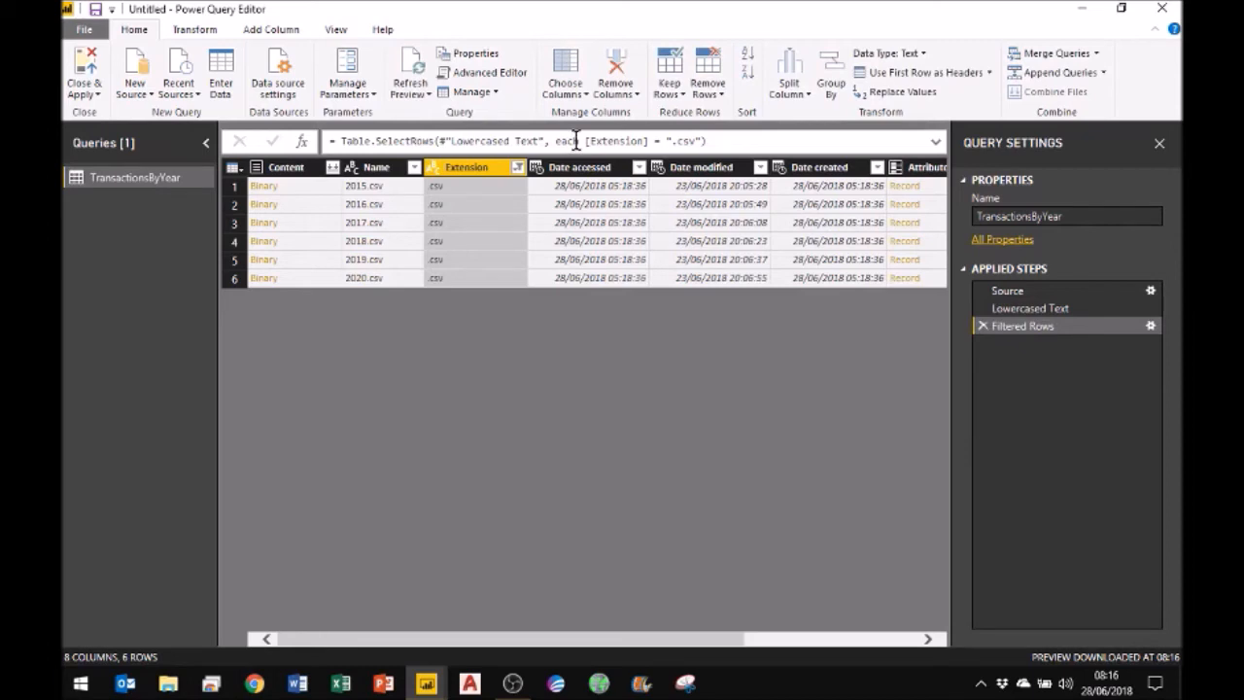
left_click(1017, 307)
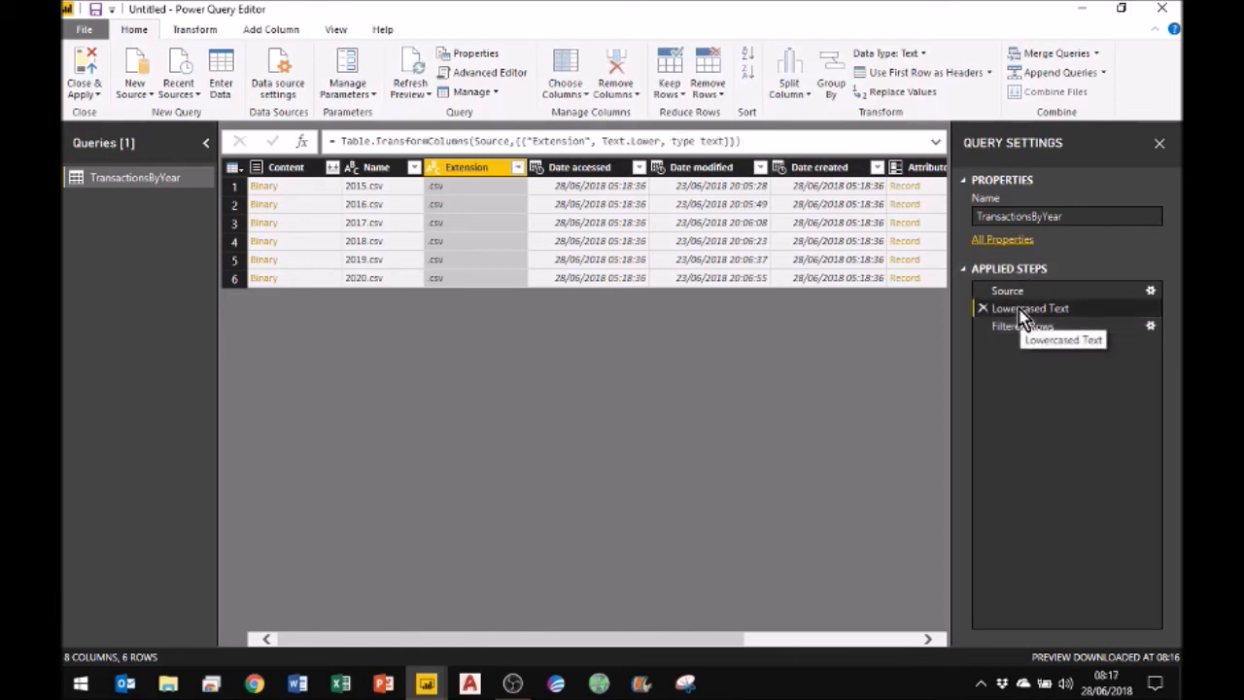
left_click(1017, 328)
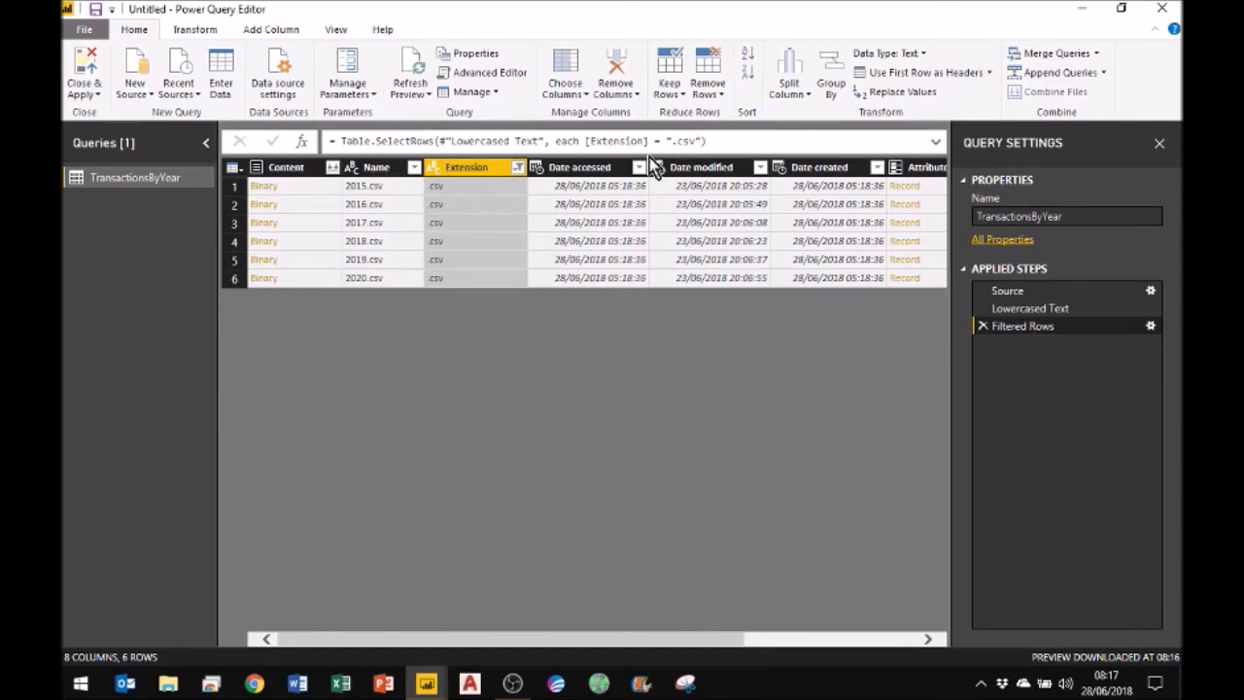
Remove all columns except Content, and combine the files using the first file as the example and comma as the delimiter
left_click(299, 171)
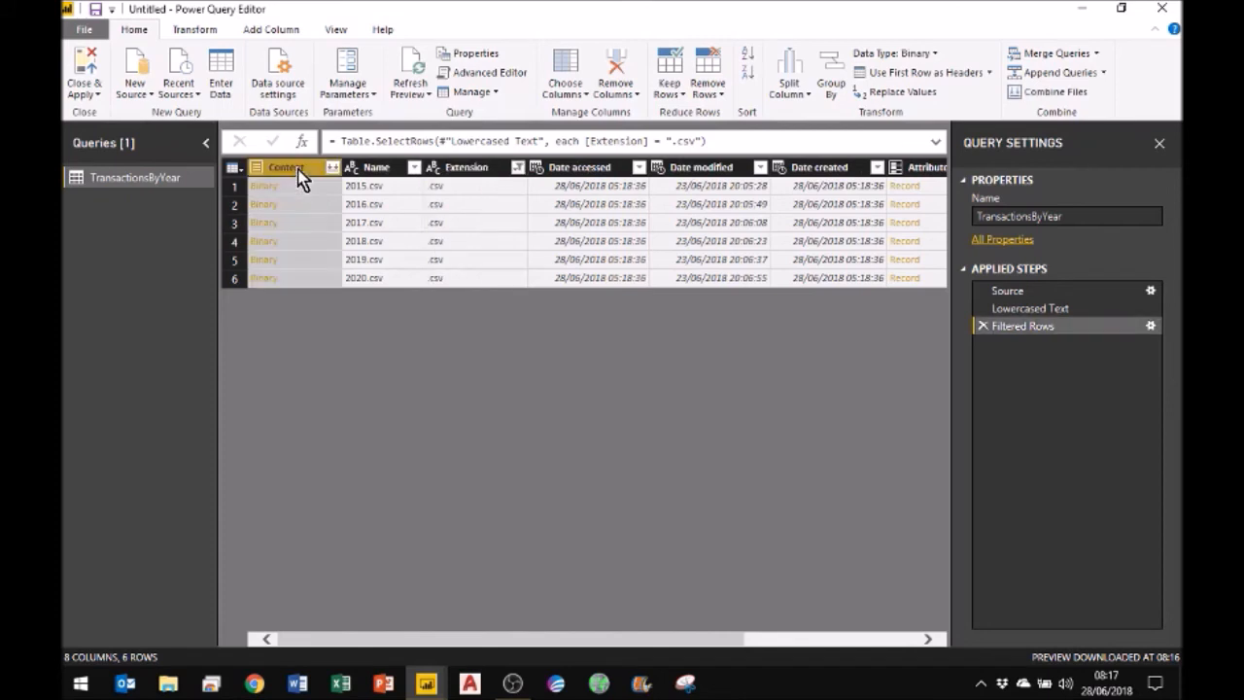
left_click(616, 92)
left_click(637, 134)
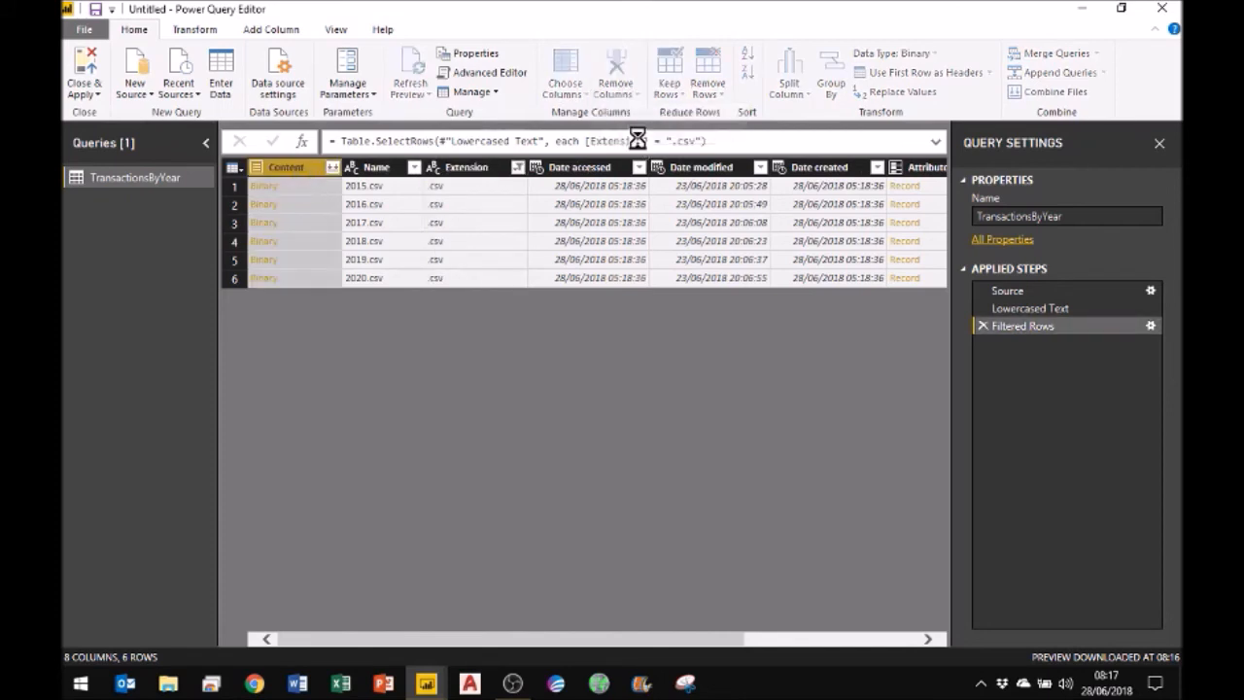
left_click(331, 168)
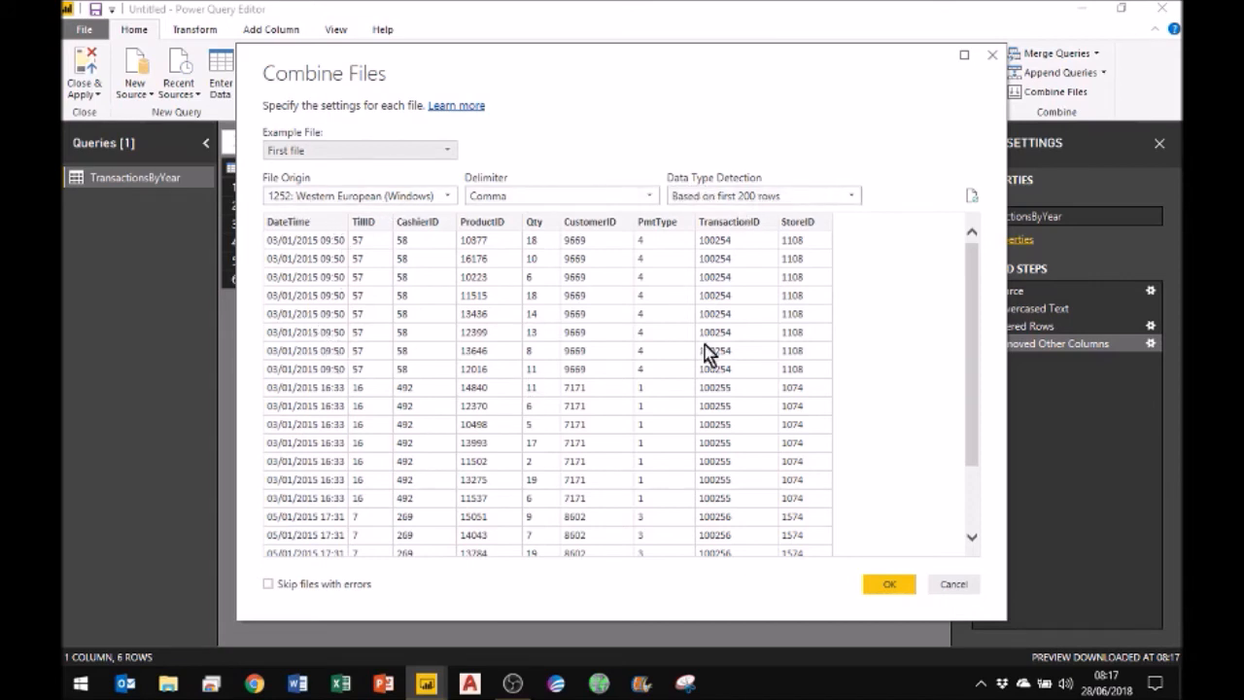
left_click(889, 585)
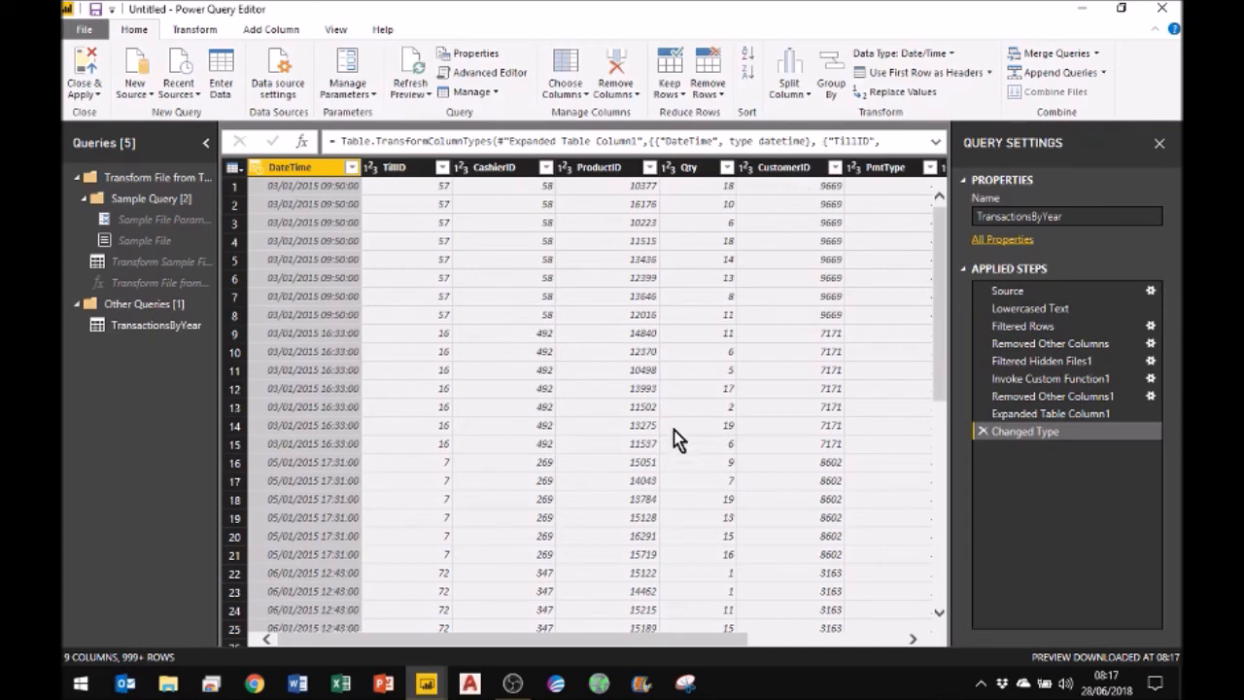
left_click(256, 169)
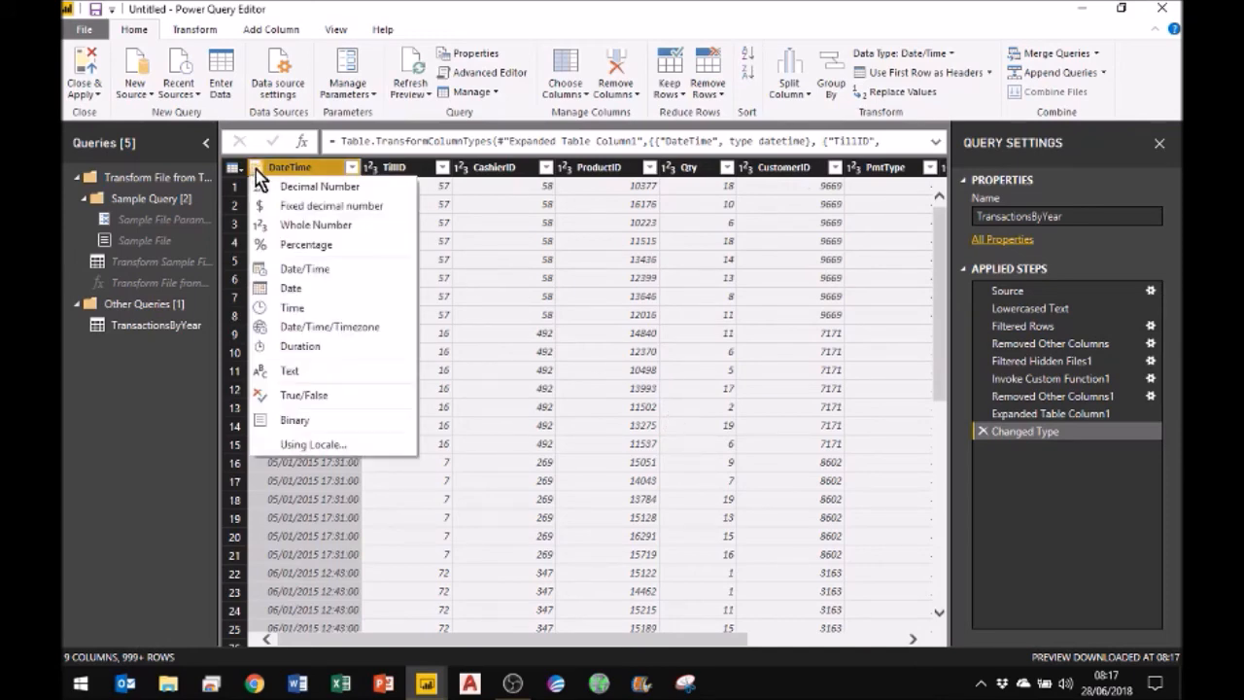
left_click(319, 445)
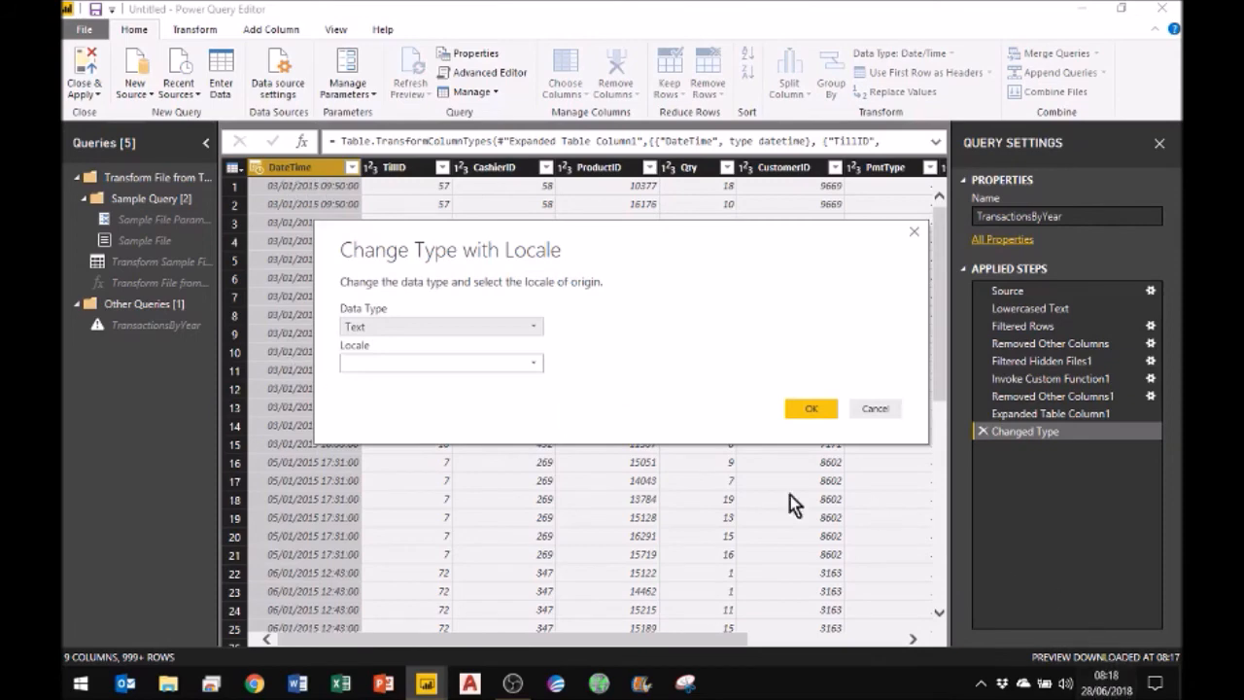
left_click(534, 328)
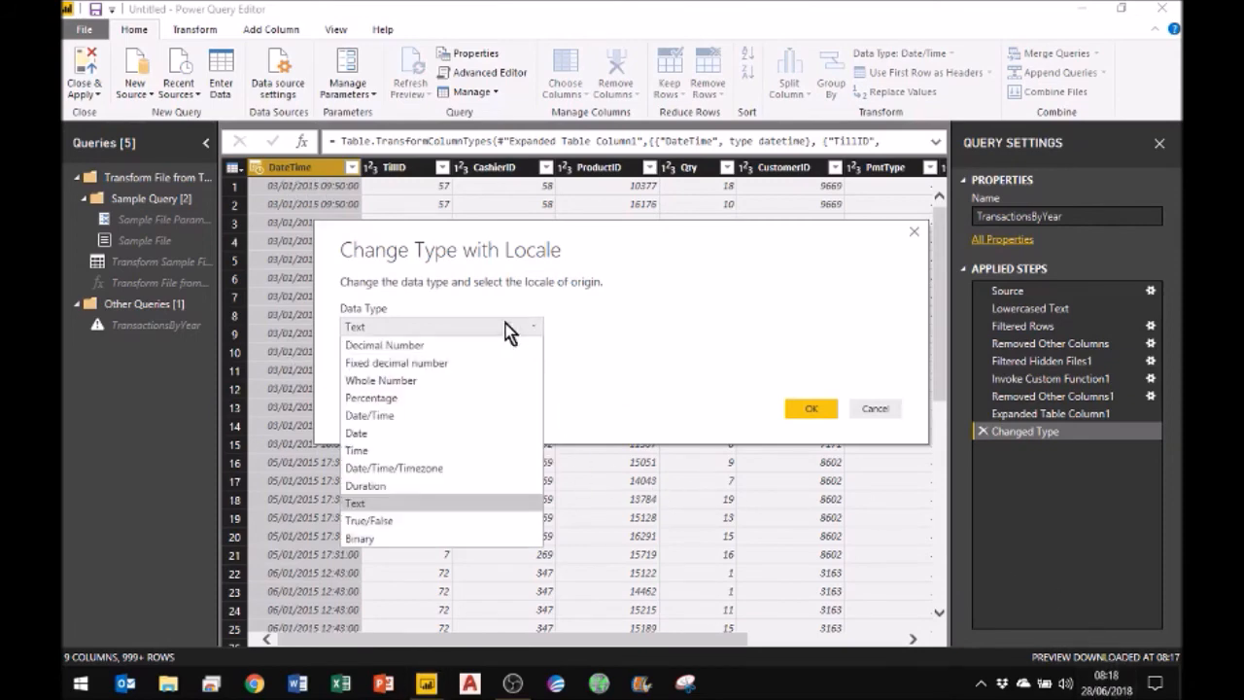
left_click(377, 417)
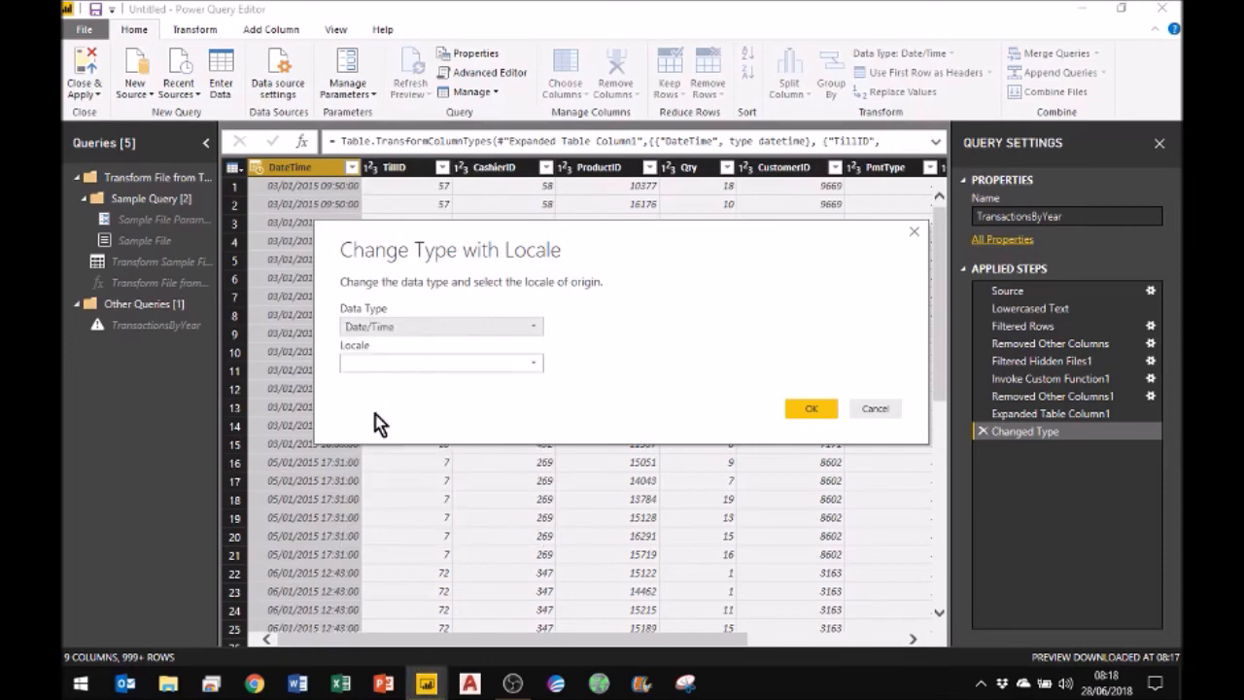
left_click(530, 363)
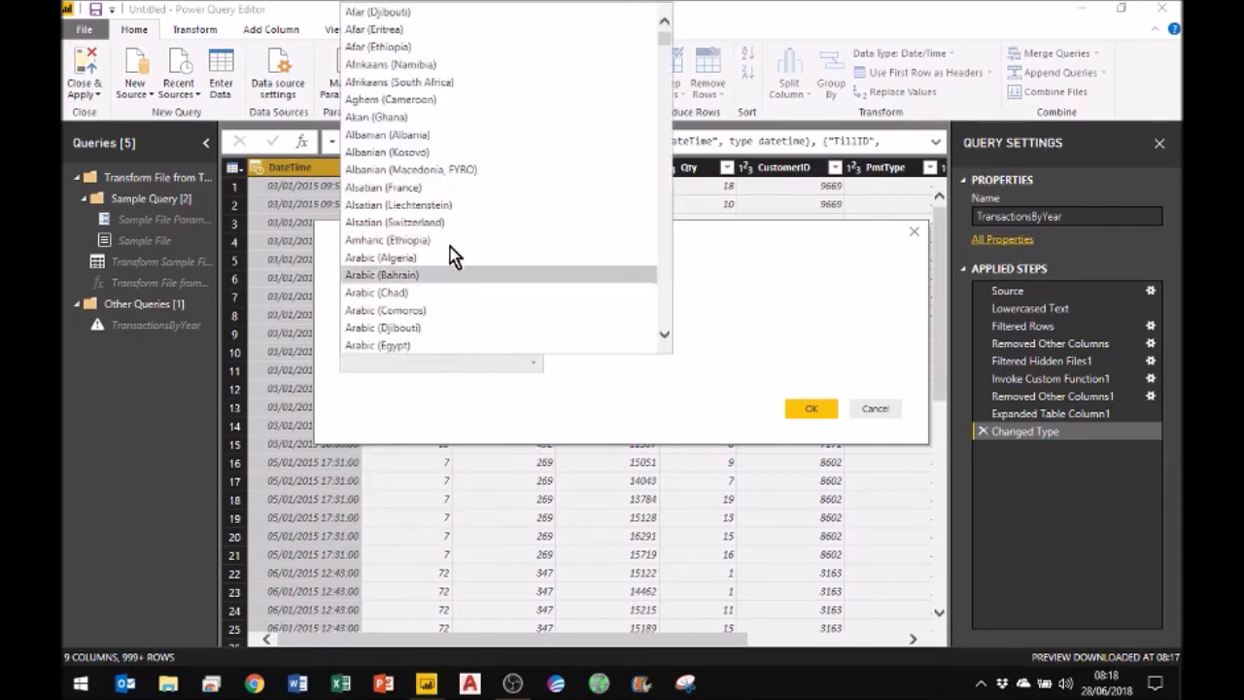
key("g")
scroll(448, 247, "down", 4)
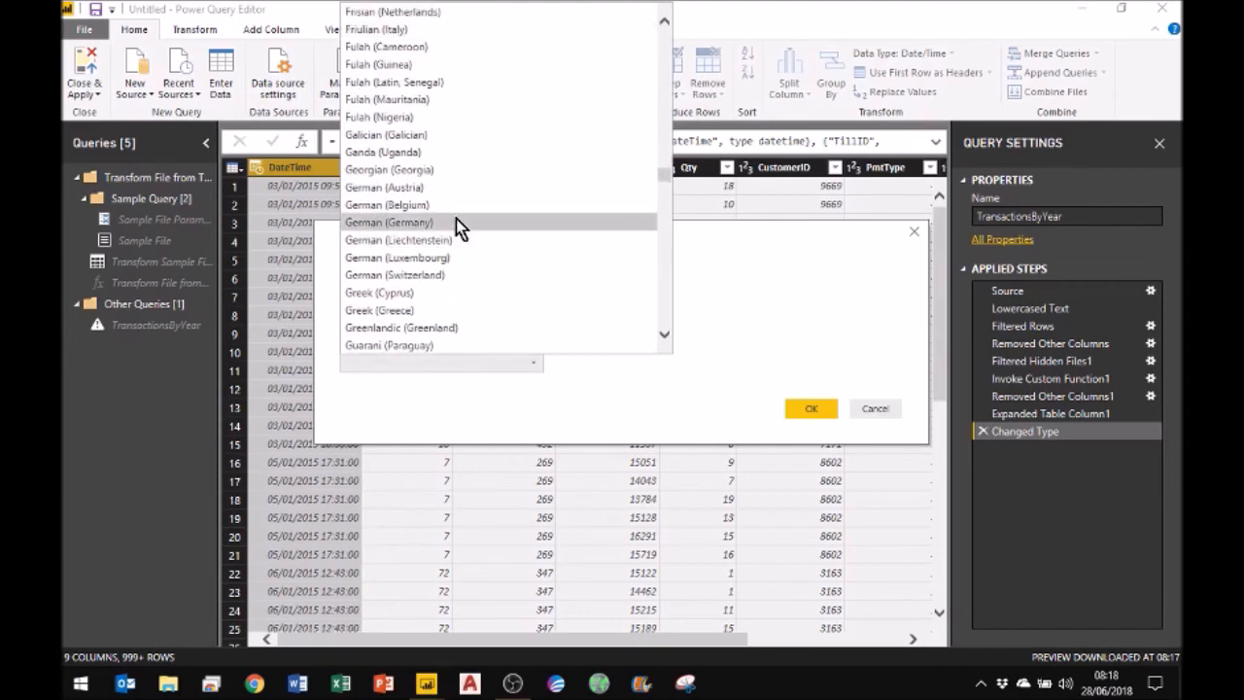
left_click(451, 222)
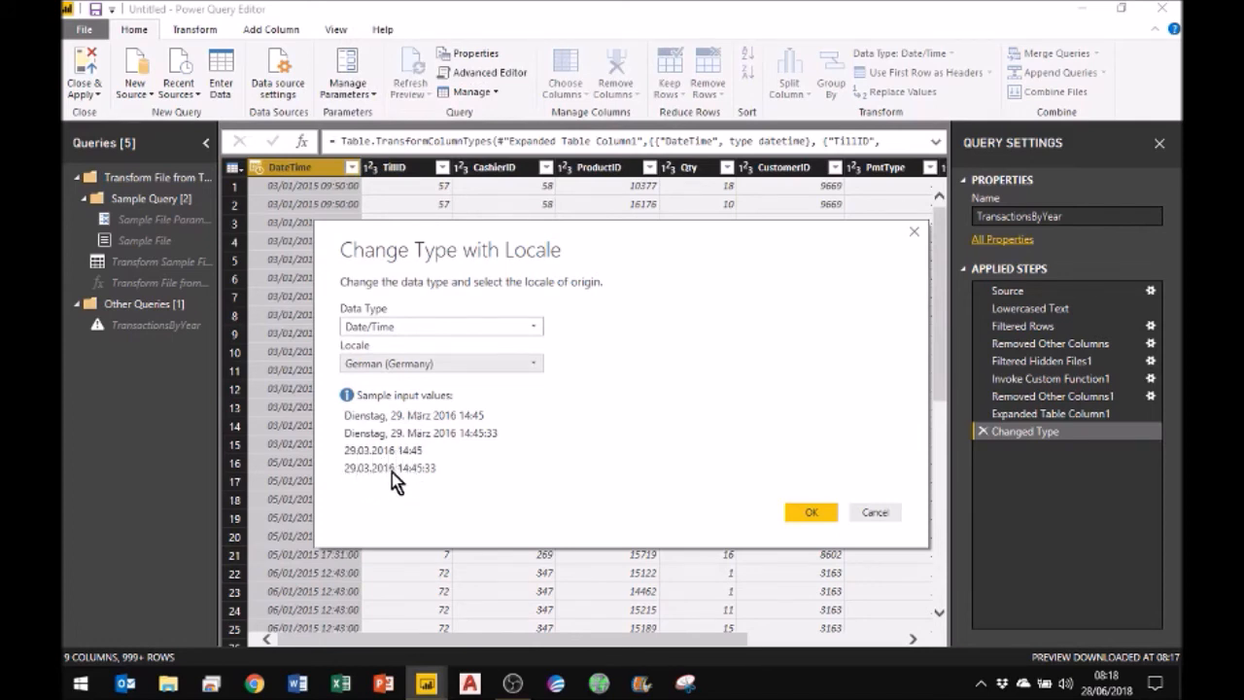
left_click(879, 513)
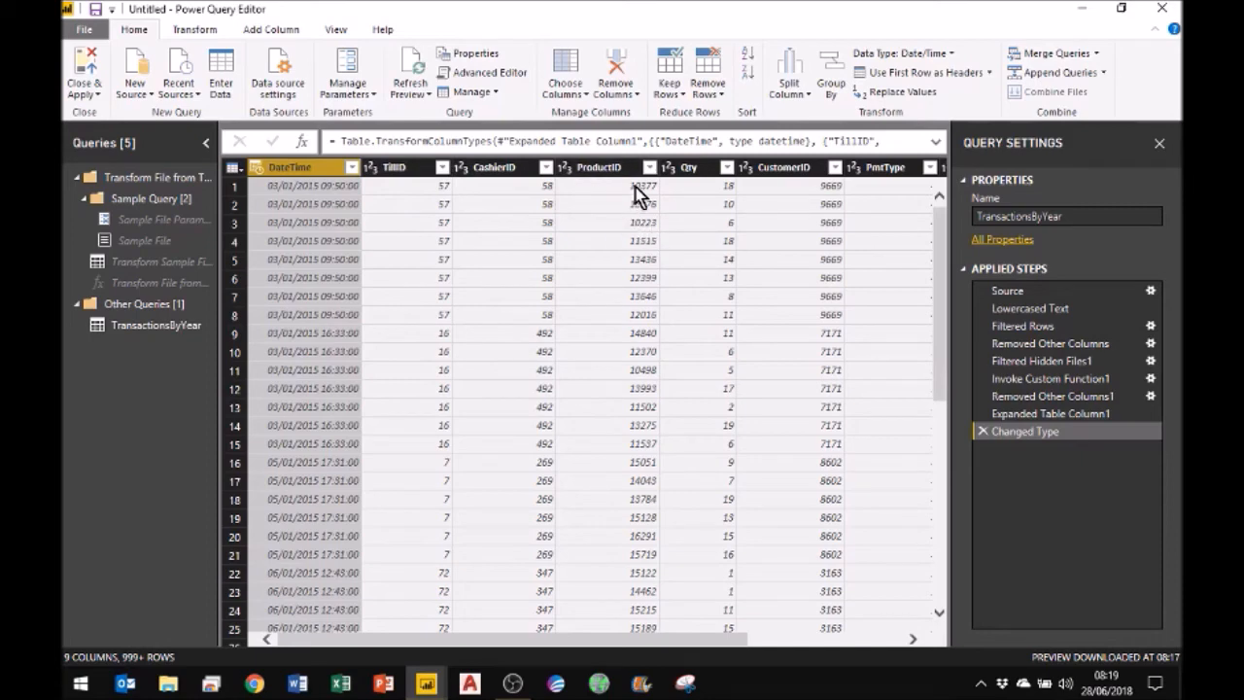
left_click(911, 639)
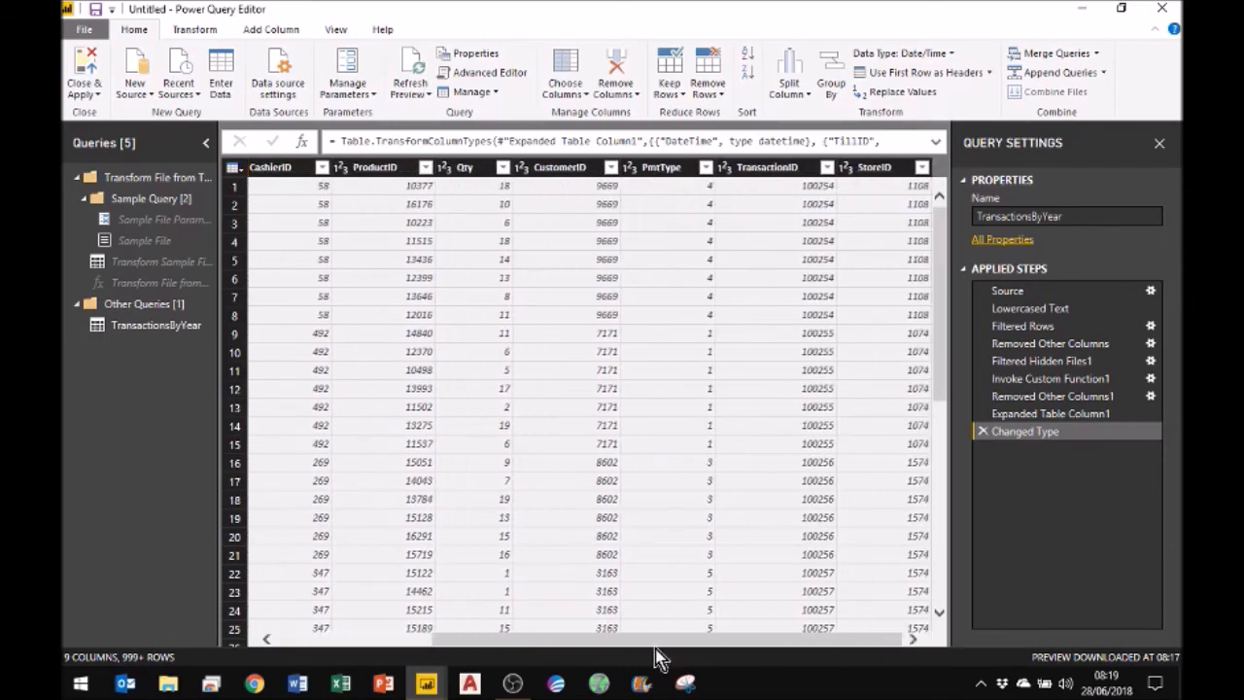
Review the combined transaction columns back to DateTime, and apply the query changes and close the query editor
left_click_drag(484, 646, 333, 642)
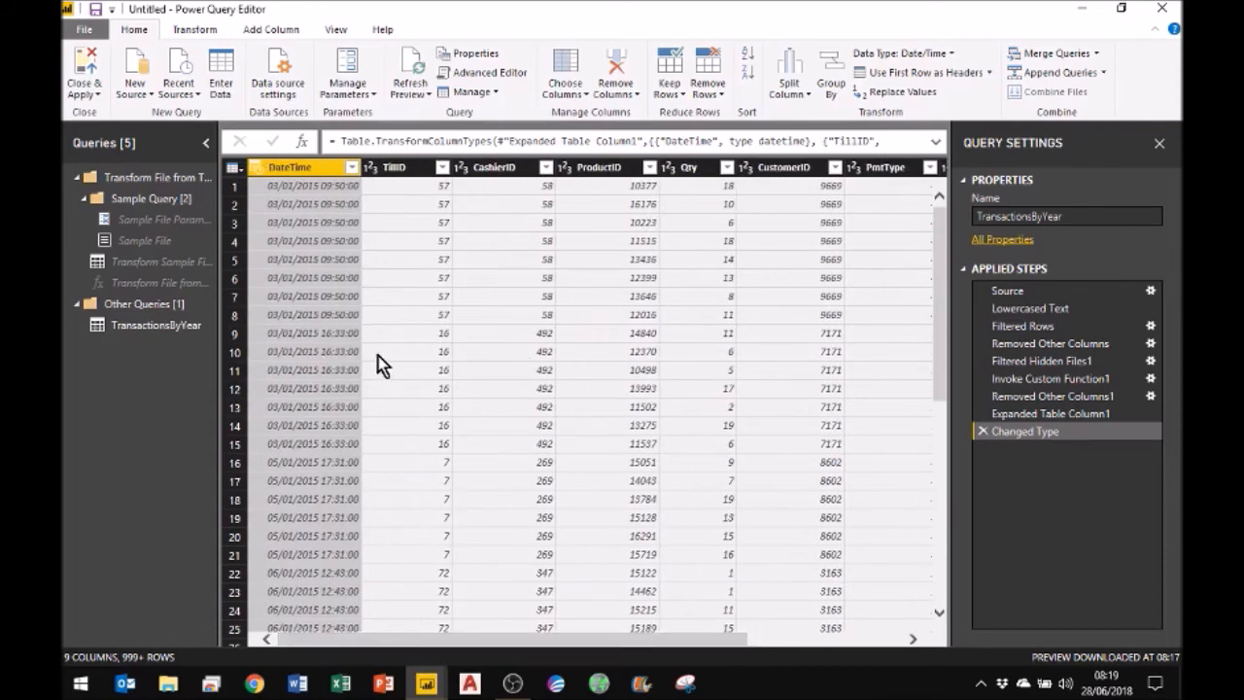
left_click(96, 97)
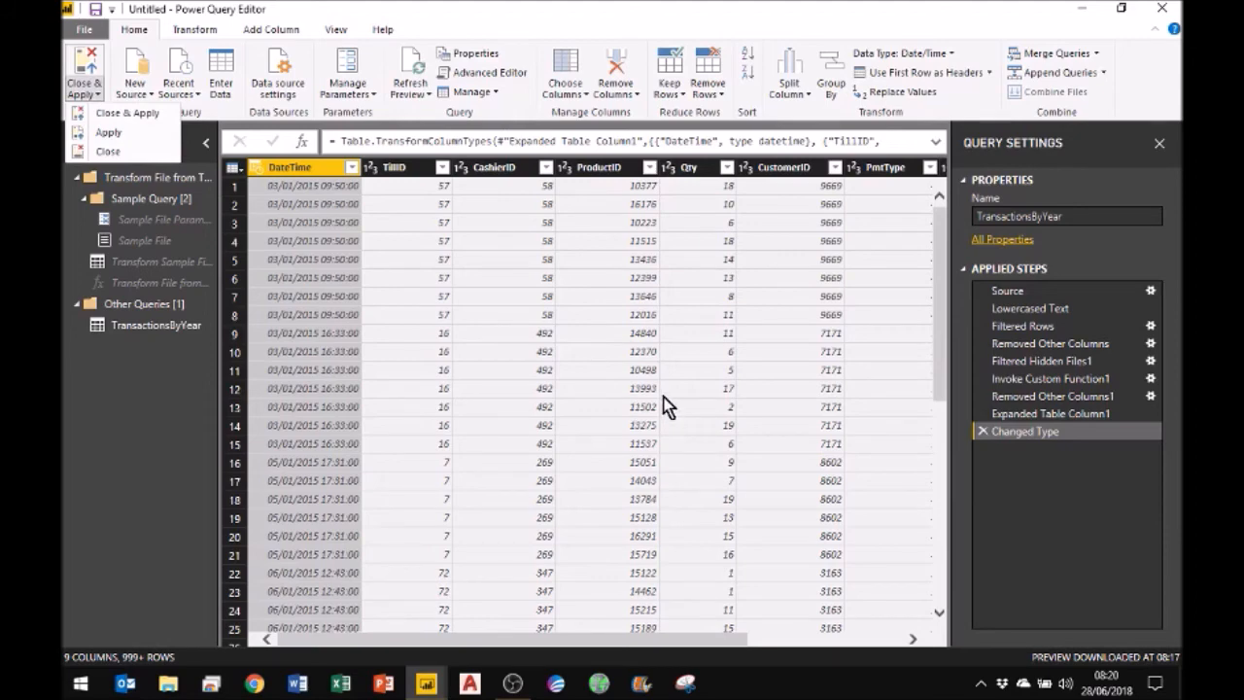
left_click(118, 113)
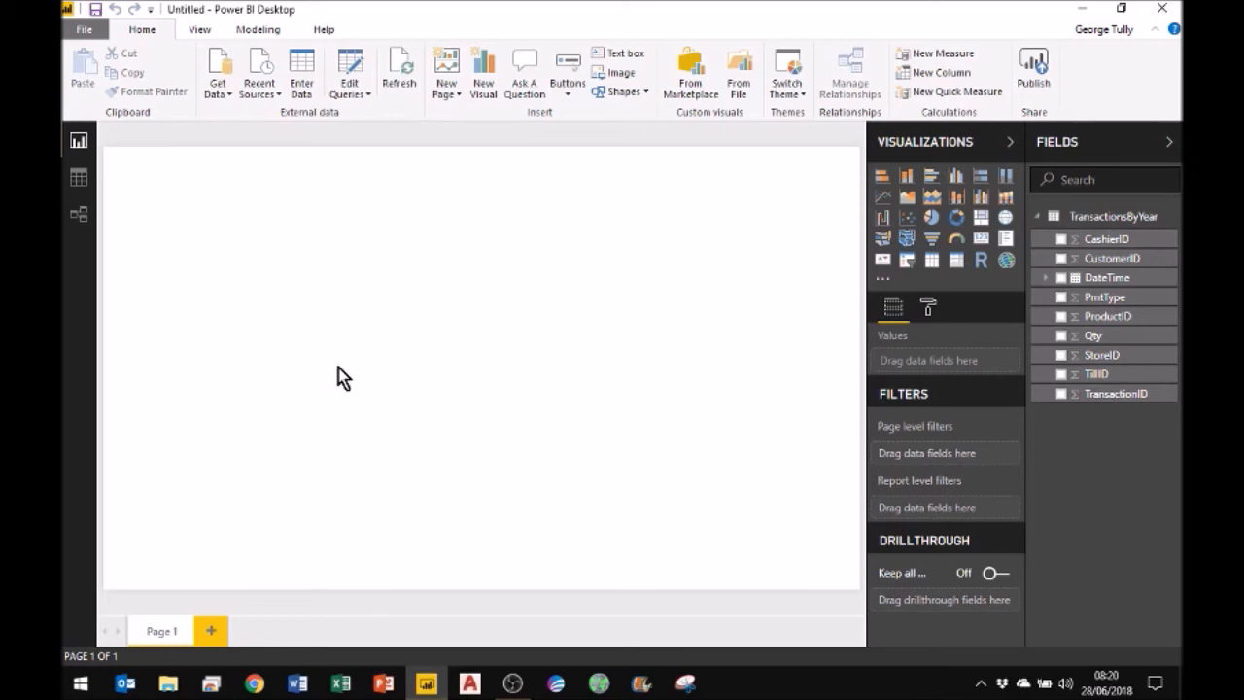
Open the workbook Excel Data for Transaction Data Modelling-tables.xlsx as a new Excel data source
left_click(222, 91)
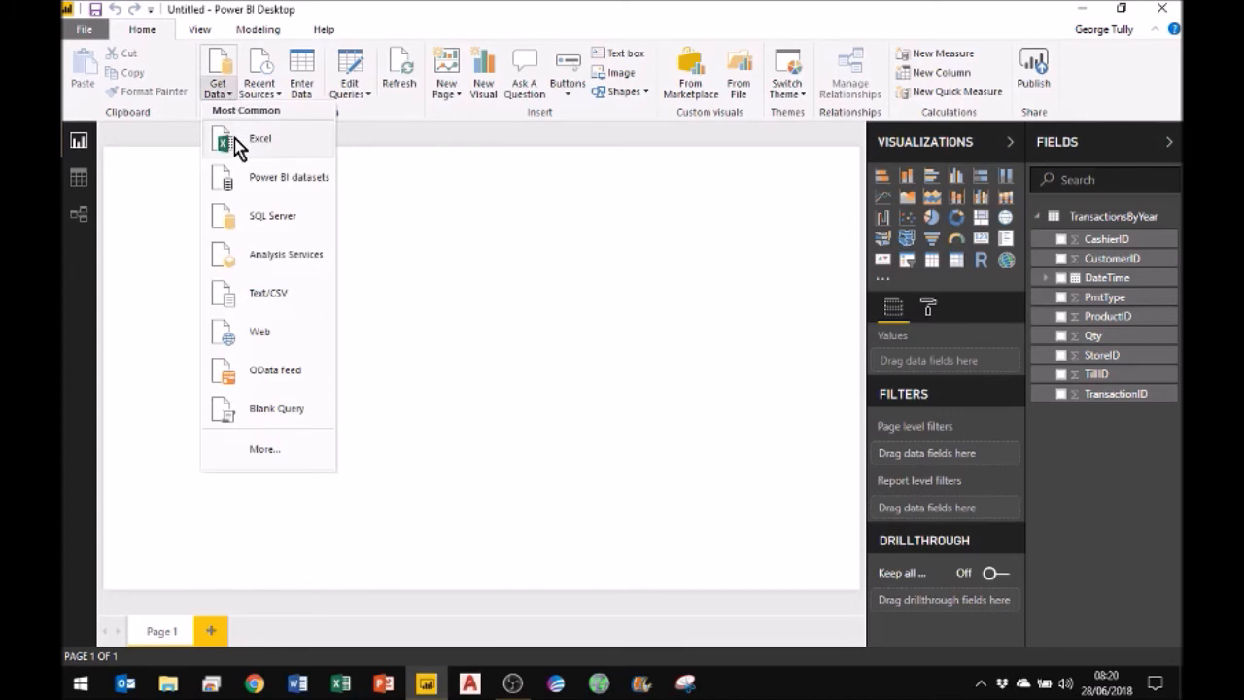
left_click(235, 138)
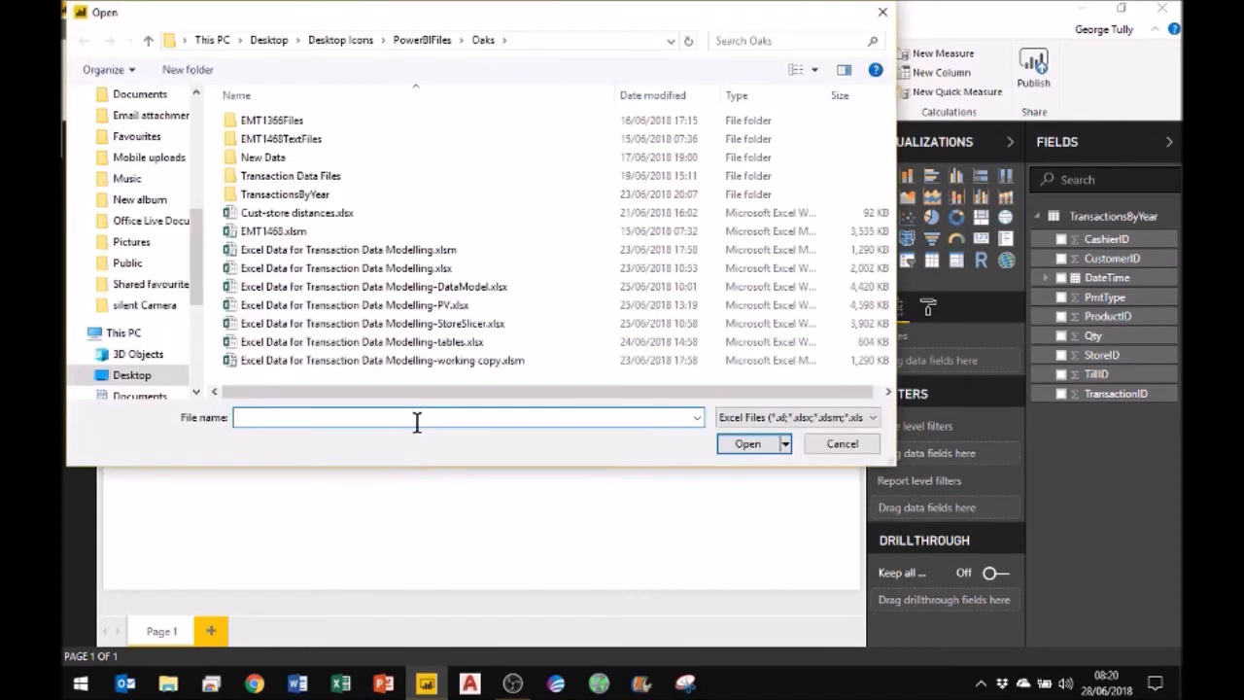
double_click(380, 341)
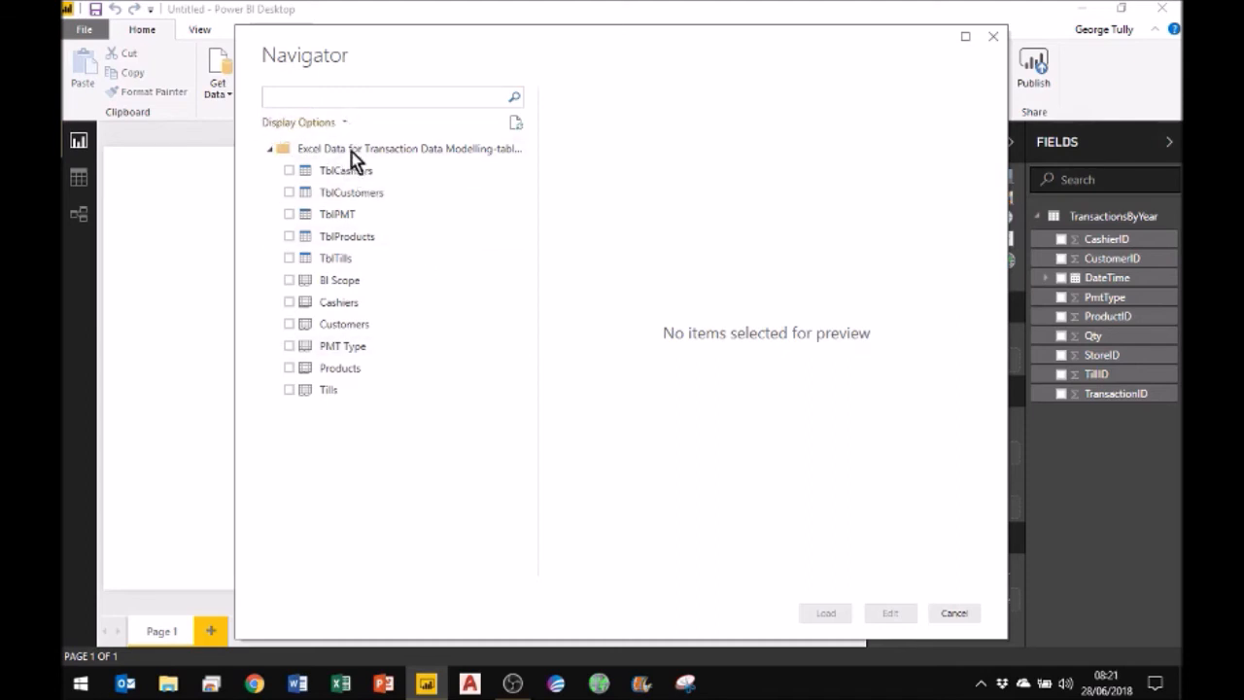
Load the TblCashiers, TblCustomers, TblPMT, TblProducts and TblTills tables, and collapse the TransactionsByYear field list
left_click(289, 170)
left_click(288, 193)
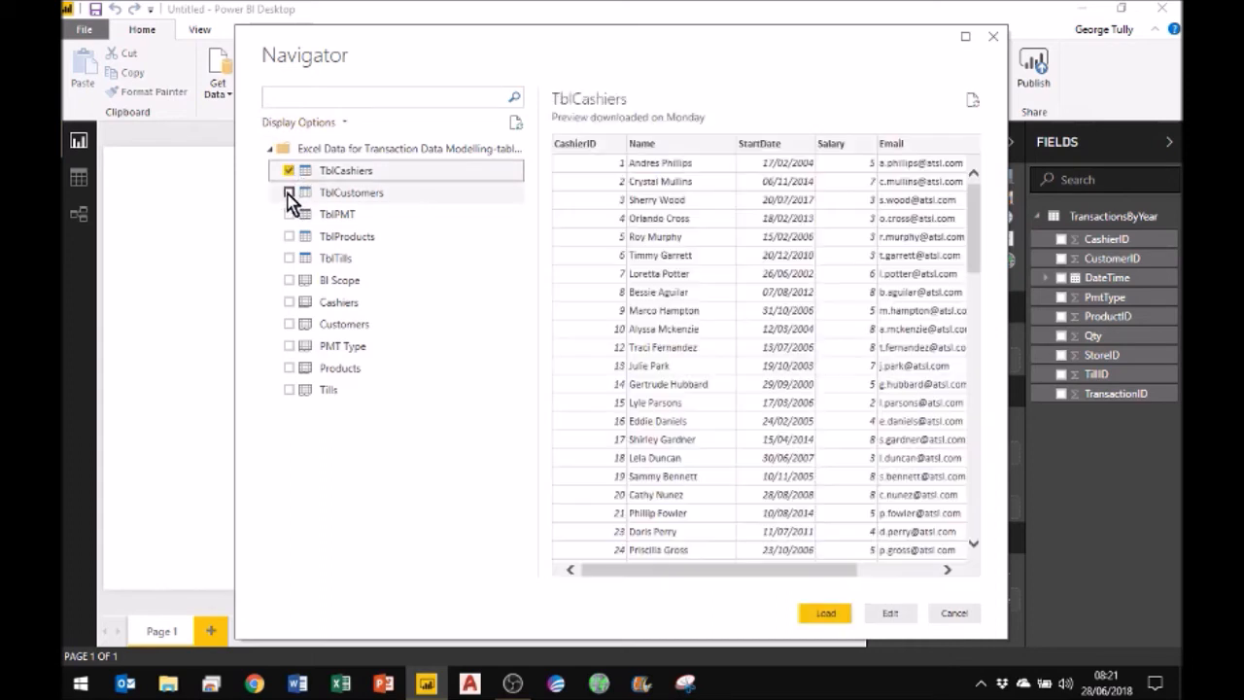
left_click(288, 213)
left_click(289, 236)
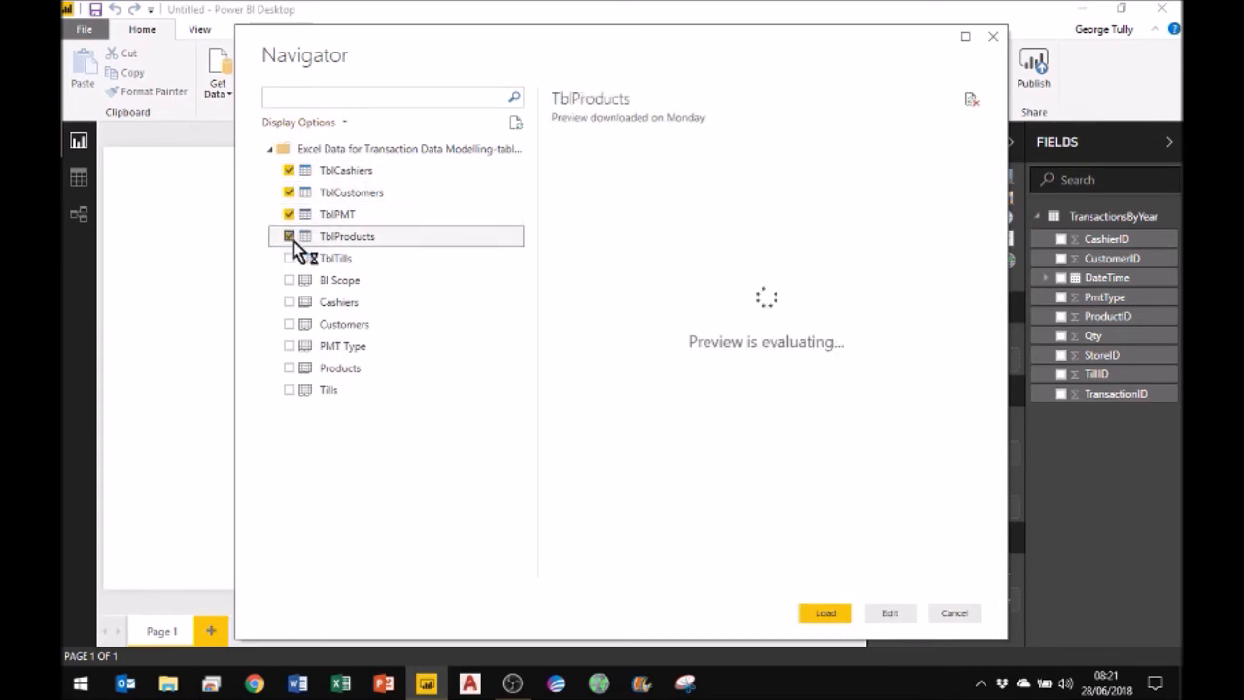
left_click(289, 257)
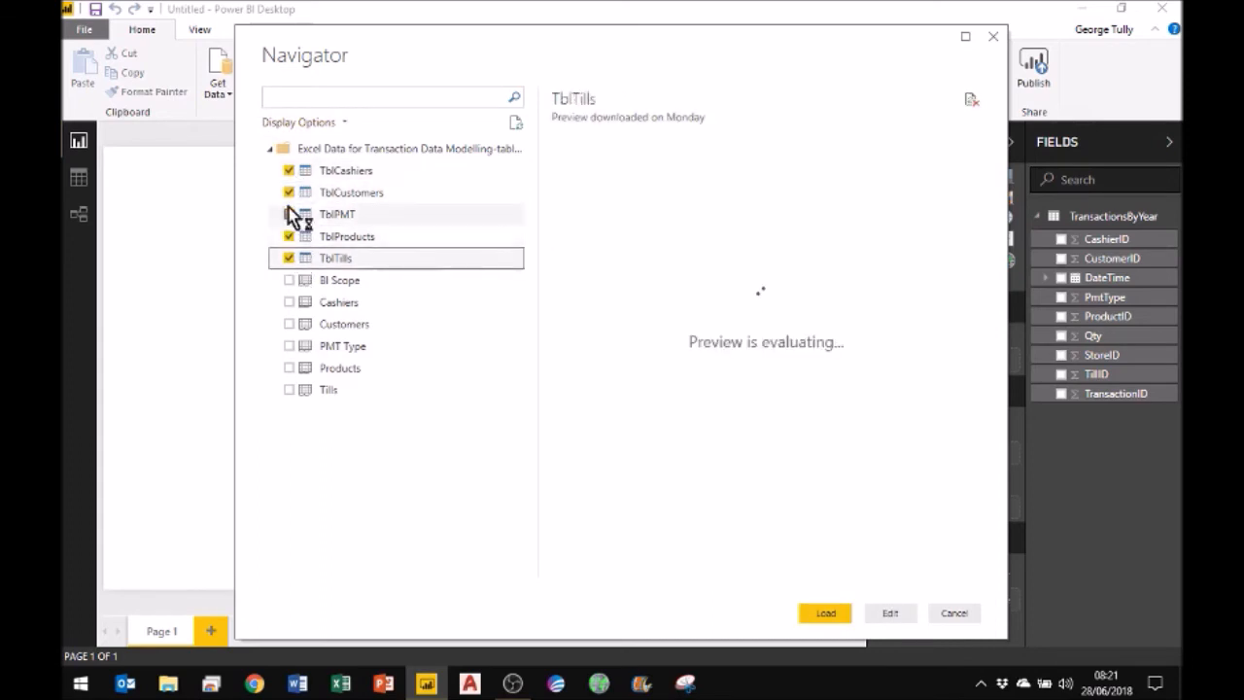
left_click(288, 257)
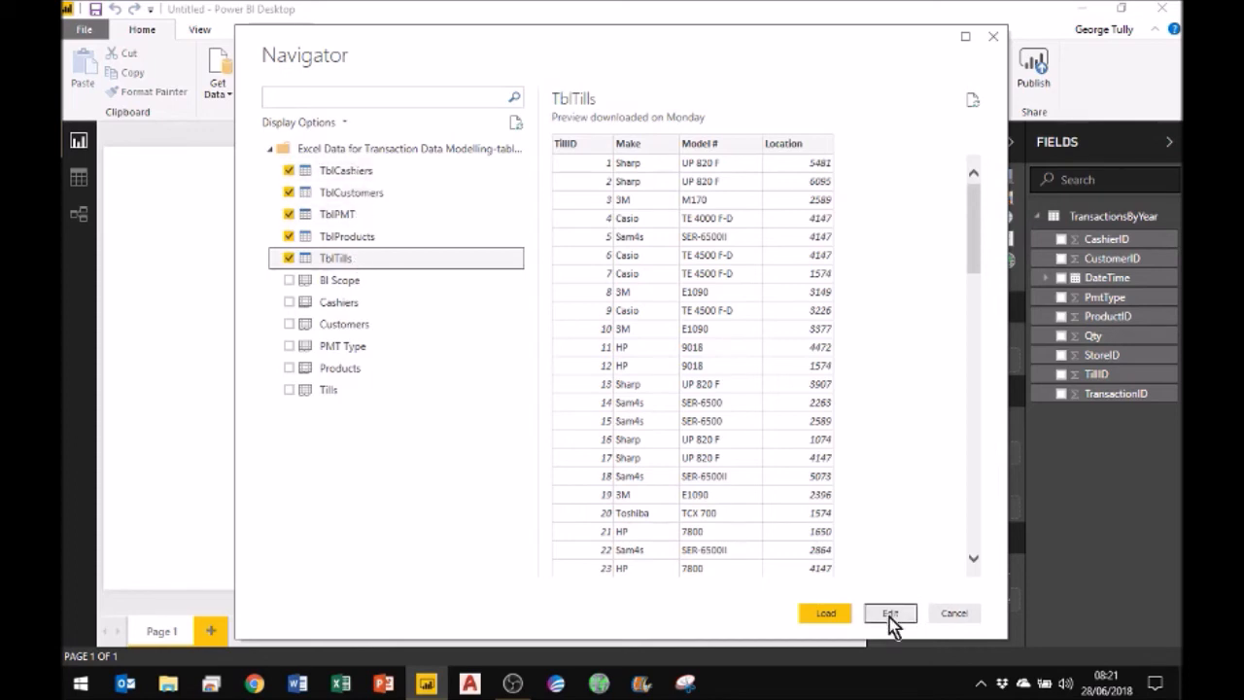
left_click(826, 617)
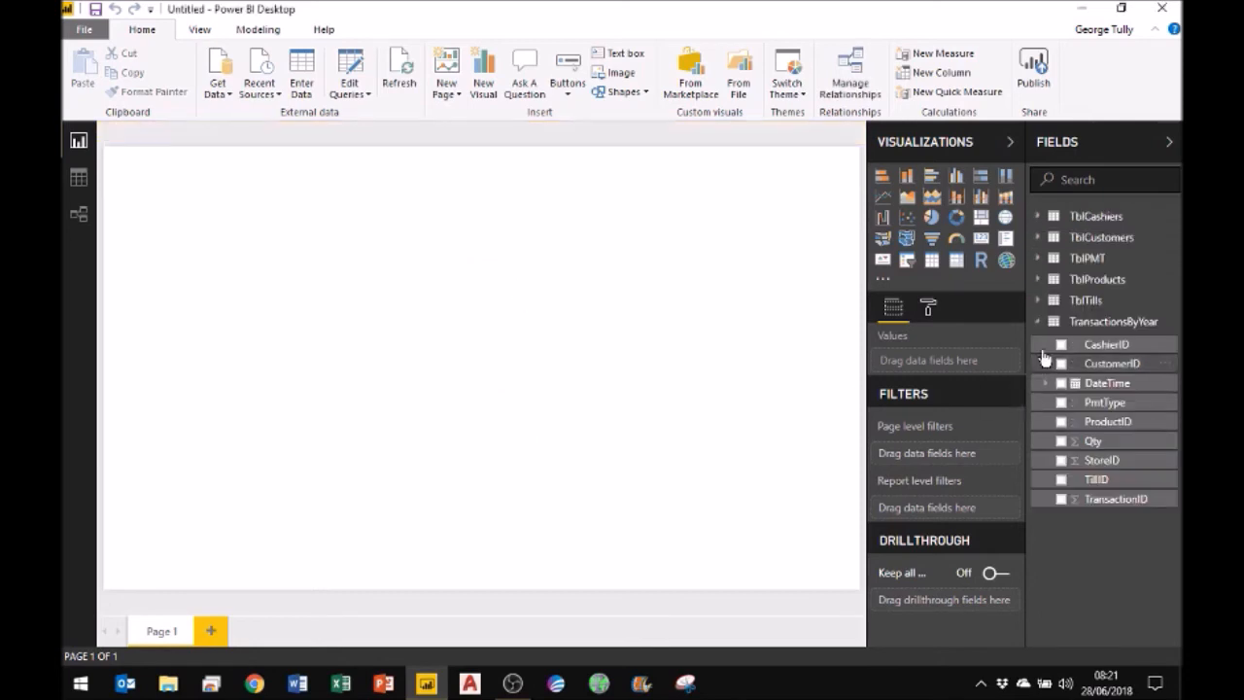
left_click(1037, 323)
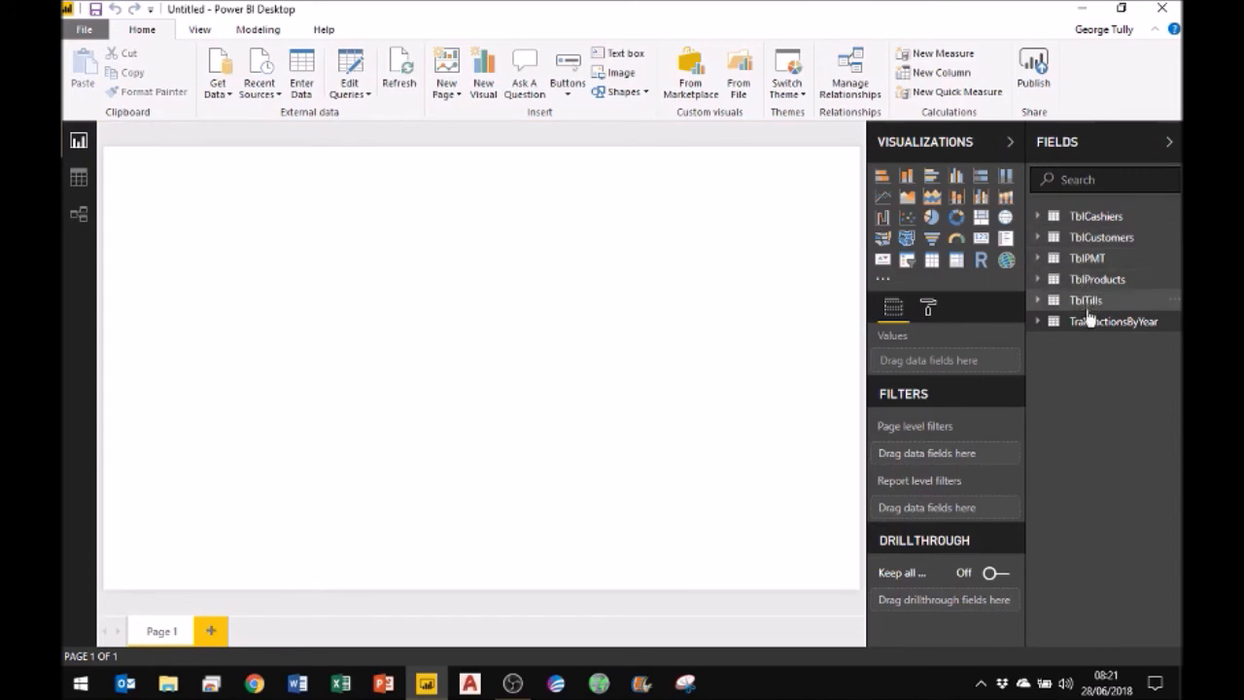
Import Stores.csv as a text/CSV source and load it with its default comma-delimited settings
left_click(222, 97)
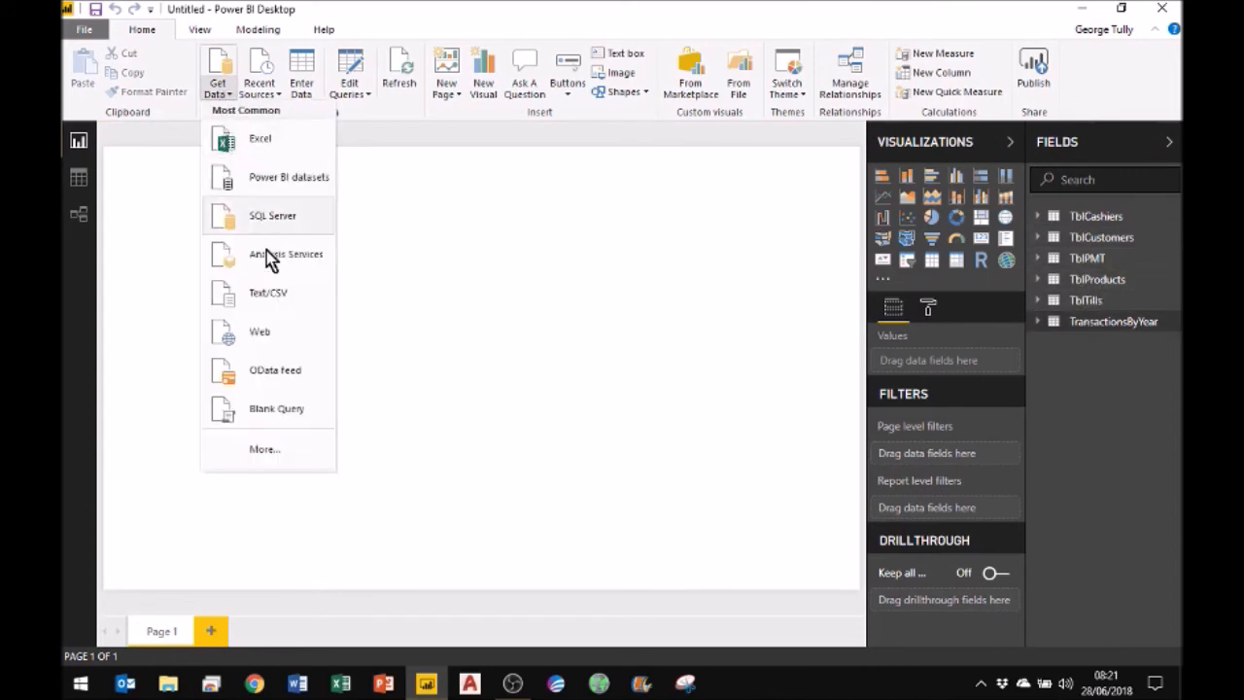
left_click(257, 289)
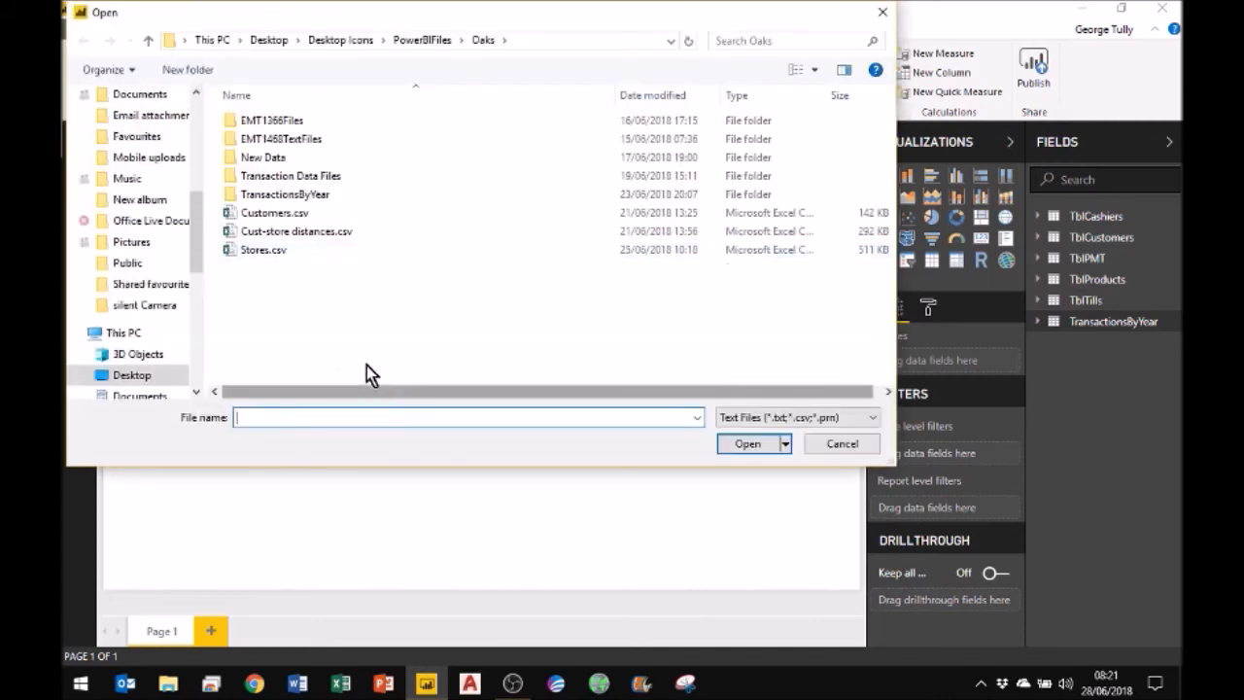
double_click(256, 251)
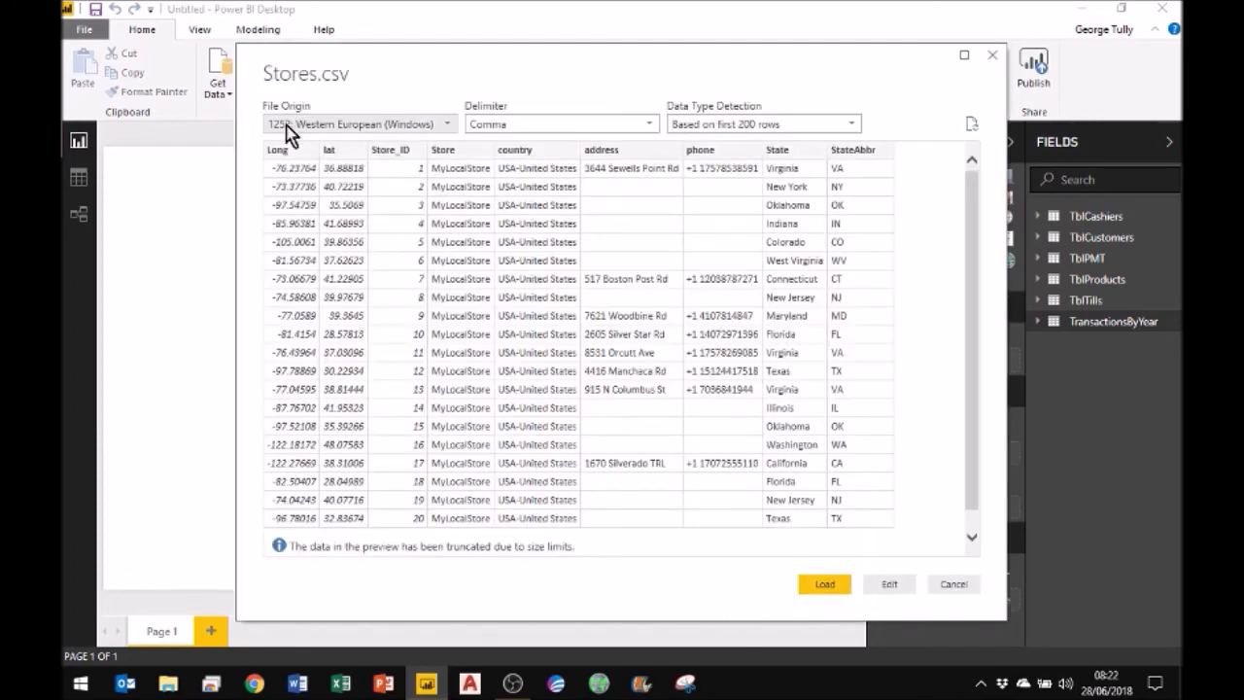
left_click(826, 587)
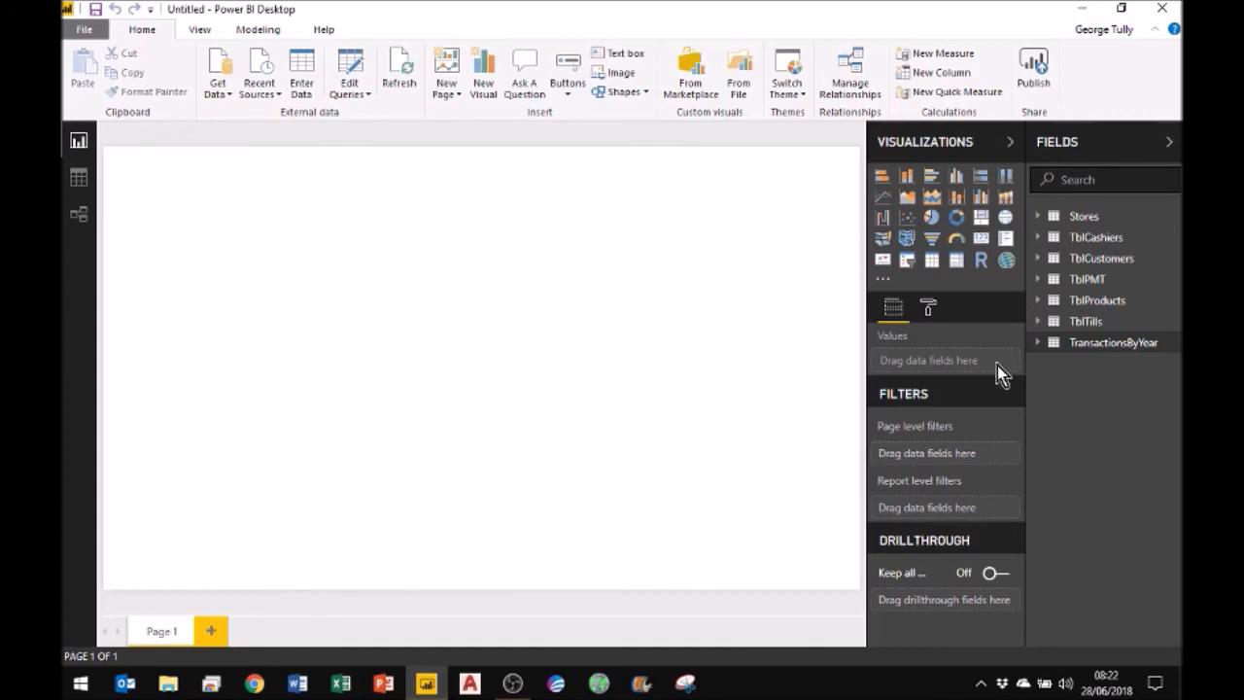
left_click(1083, 352)
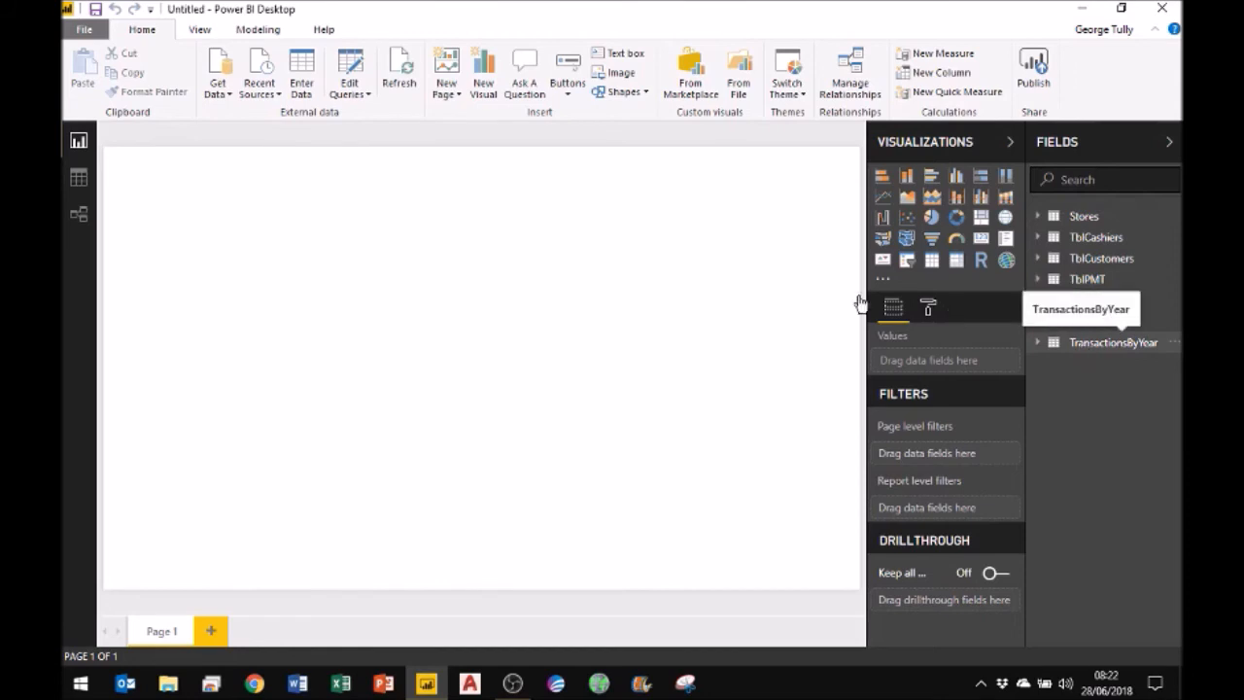
In the relationship diagram, move the TransactionsByYear table up and lengthen it to show all its fields
left_click(80, 219)
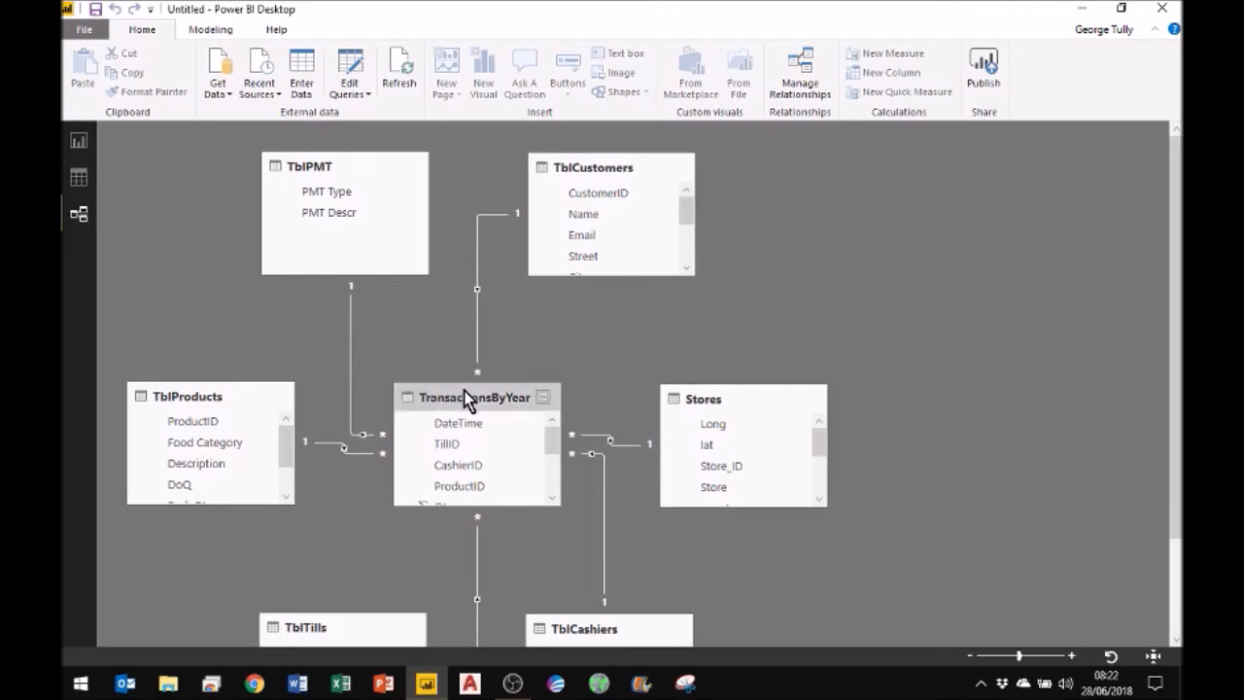
left_click_drag(464, 398, 464, 345)
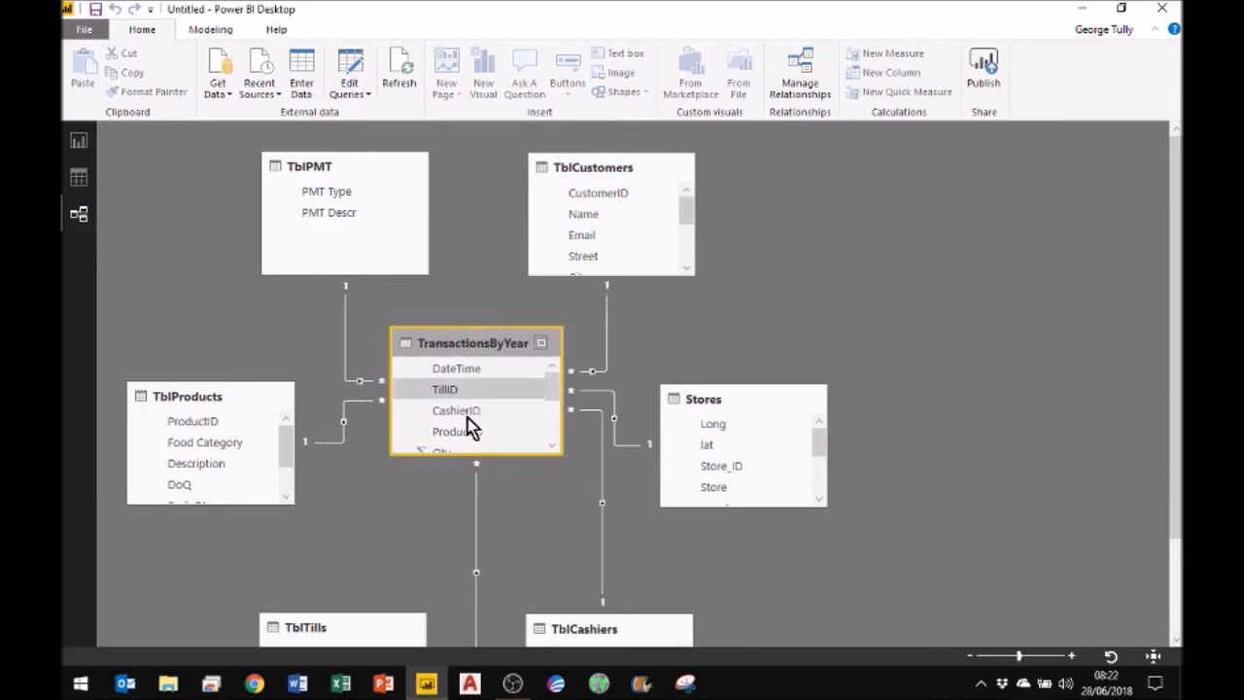
left_click(476, 504)
left_click_drag(491, 454, 503, 567)
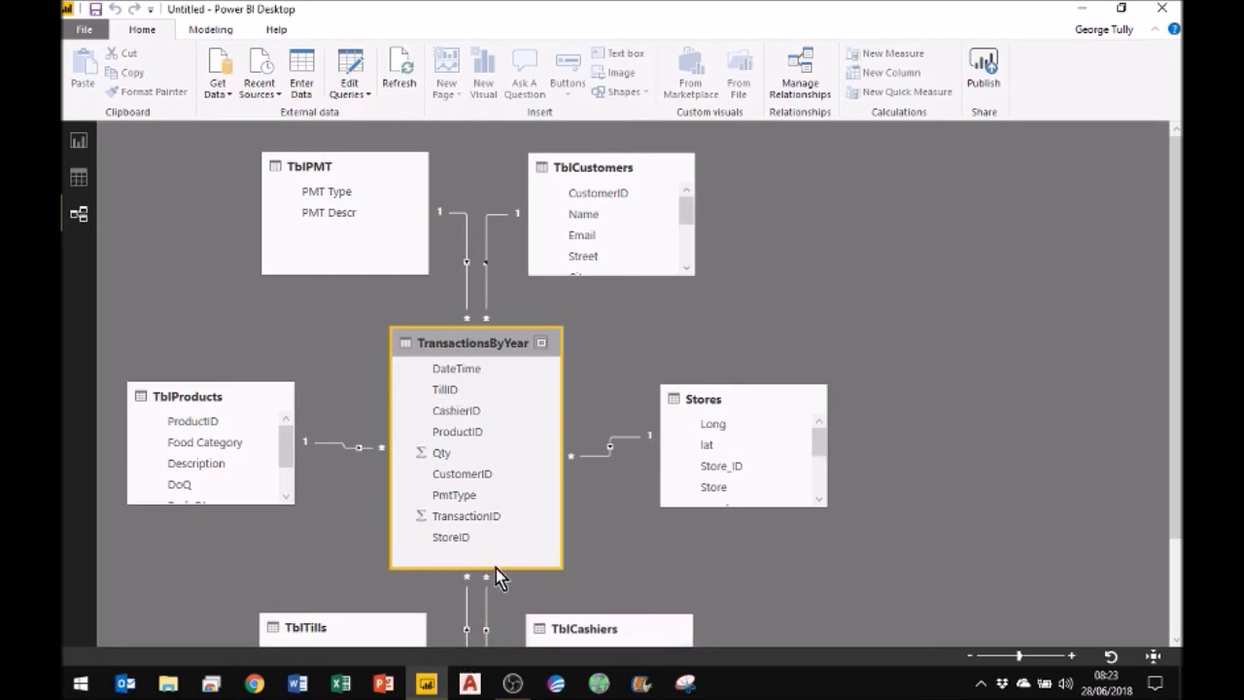
left_click_drag(502, 568, 498, 502)
Spread the TblTills and TblCashiers tables apart below TransactionsByYear, and review the relationships across the diagram
left_click_drag(322, 508, 263, 515)
left_click_drag(567, 512, 672, 526)
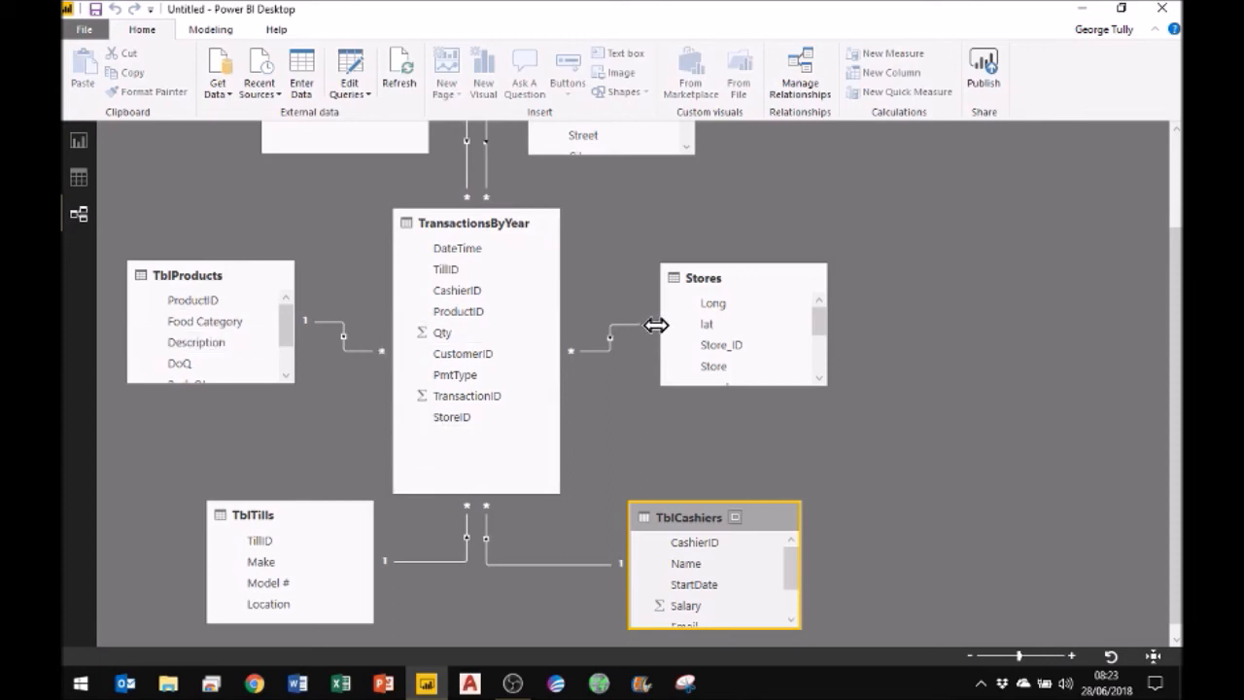
scroll(652, 281, "up", 2)
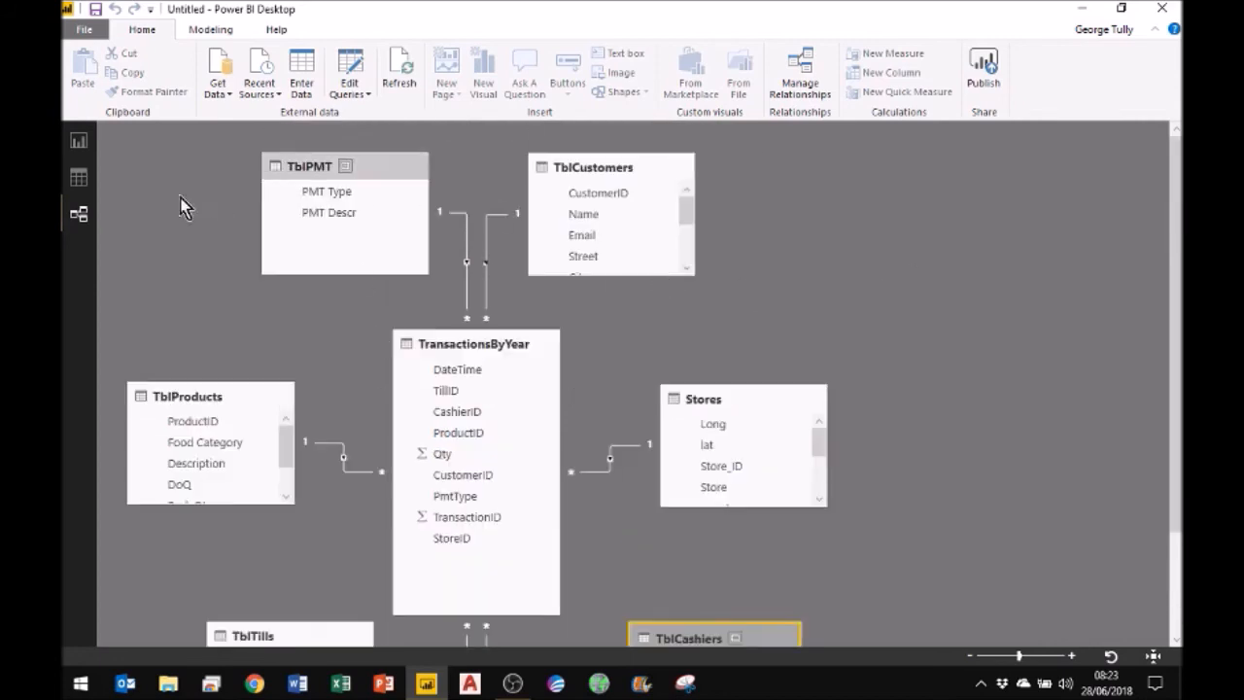
On the report page, create a table visual showing Make from TblTills with Qty from TransactionsByYear, and slightly reduce its height
left_click(77, 141)
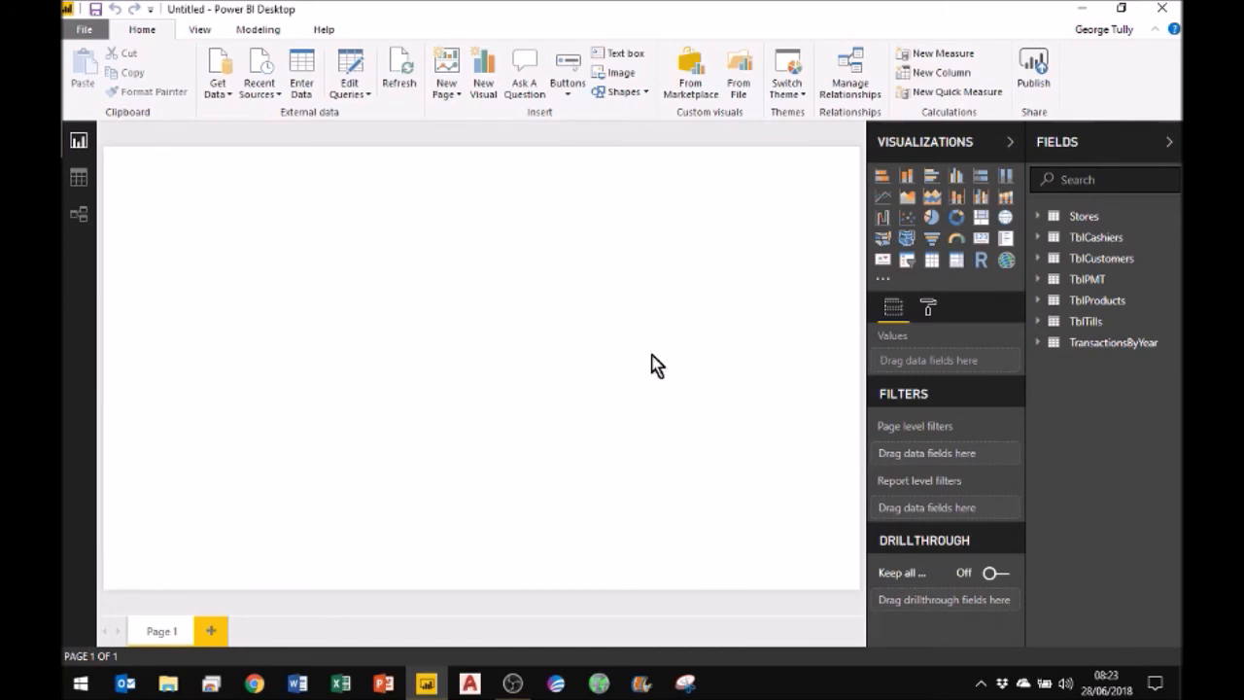
left_click(1039, 341)
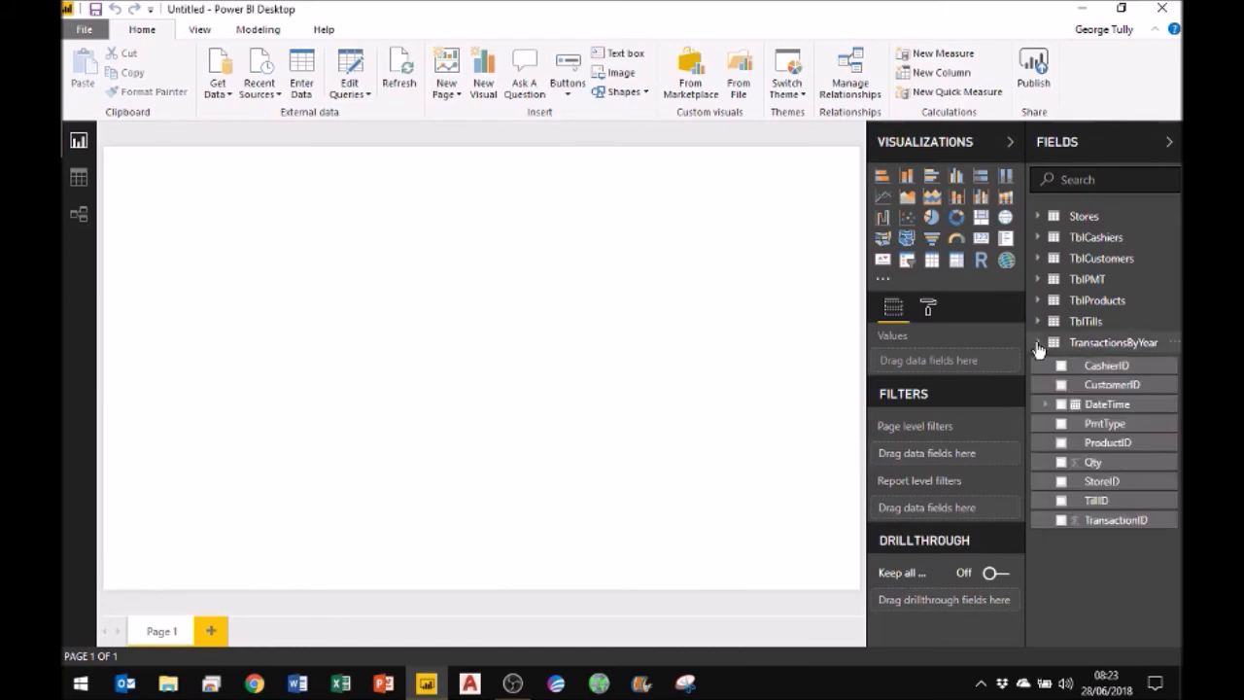
left_click(1038, 323)
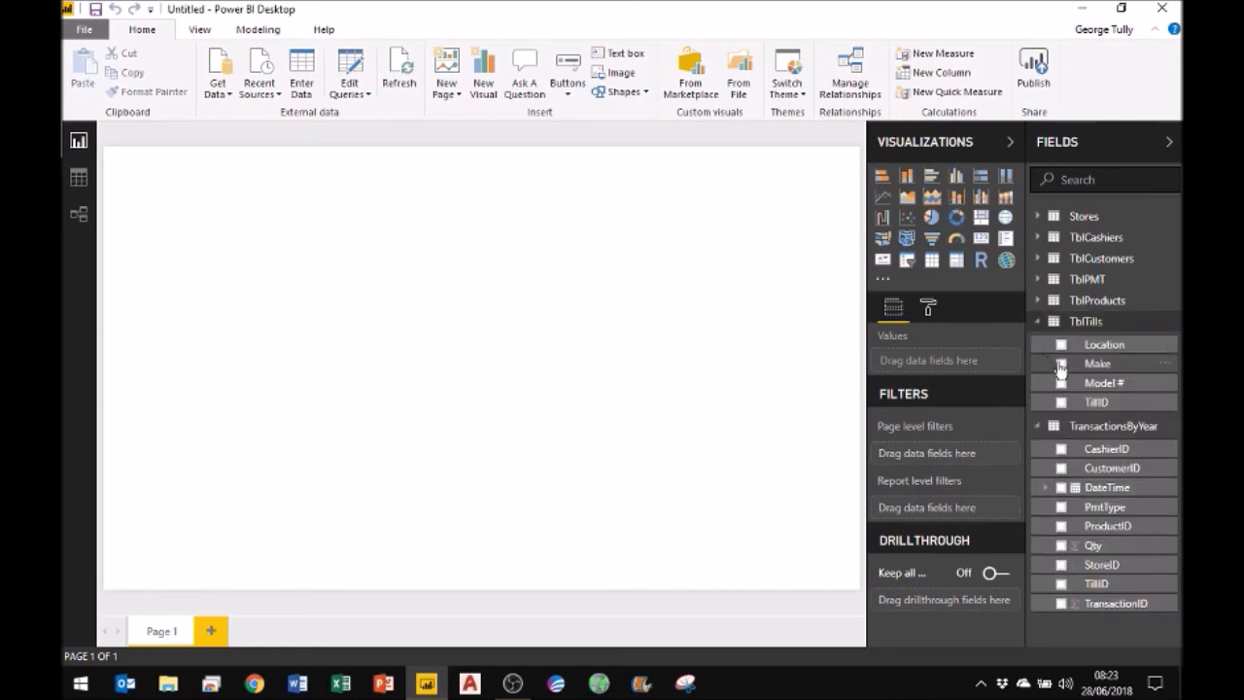
left_click(1062, 365)
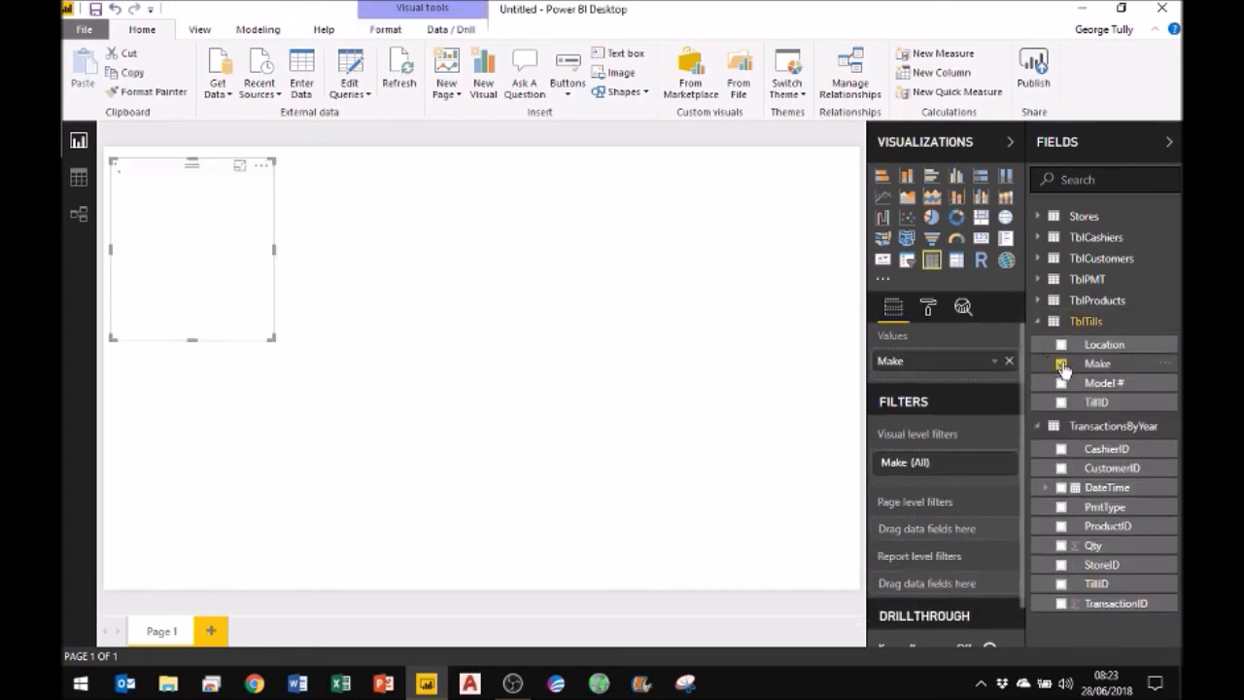
left_click(1061, 546)
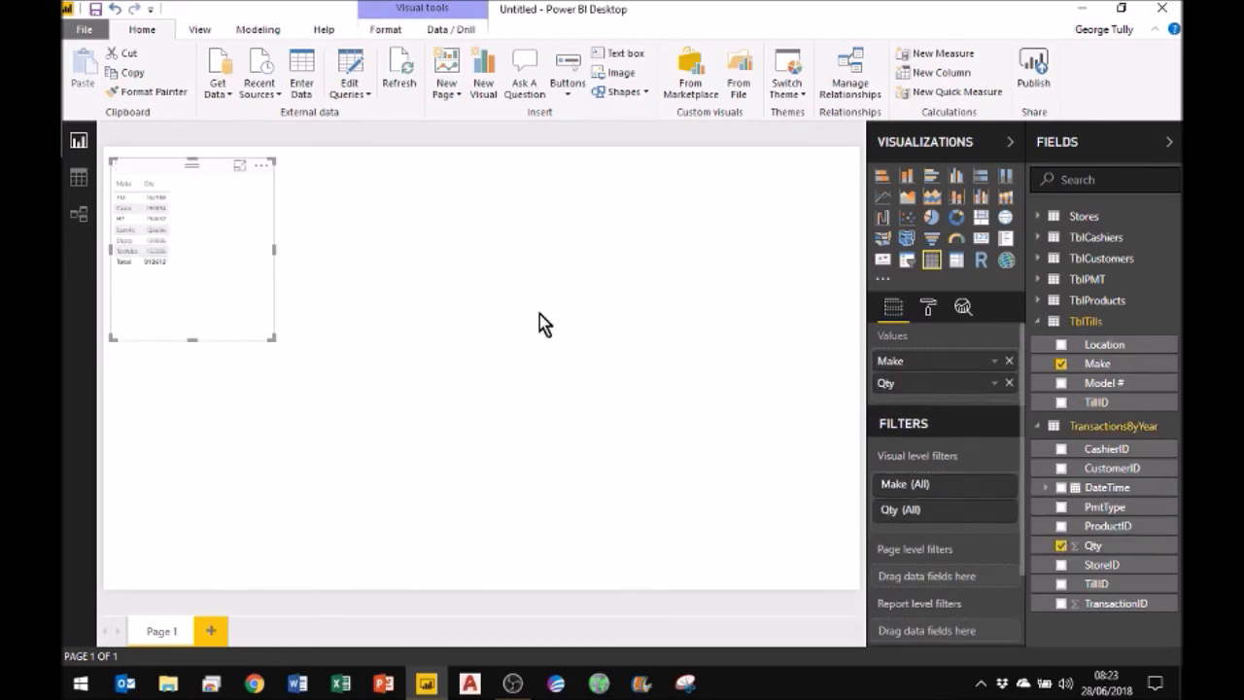
mouse_move(192, 339)
left_mouse_down()
mouse_move(189, 289)
mouse_move(188, 337)
left_mouse_up()
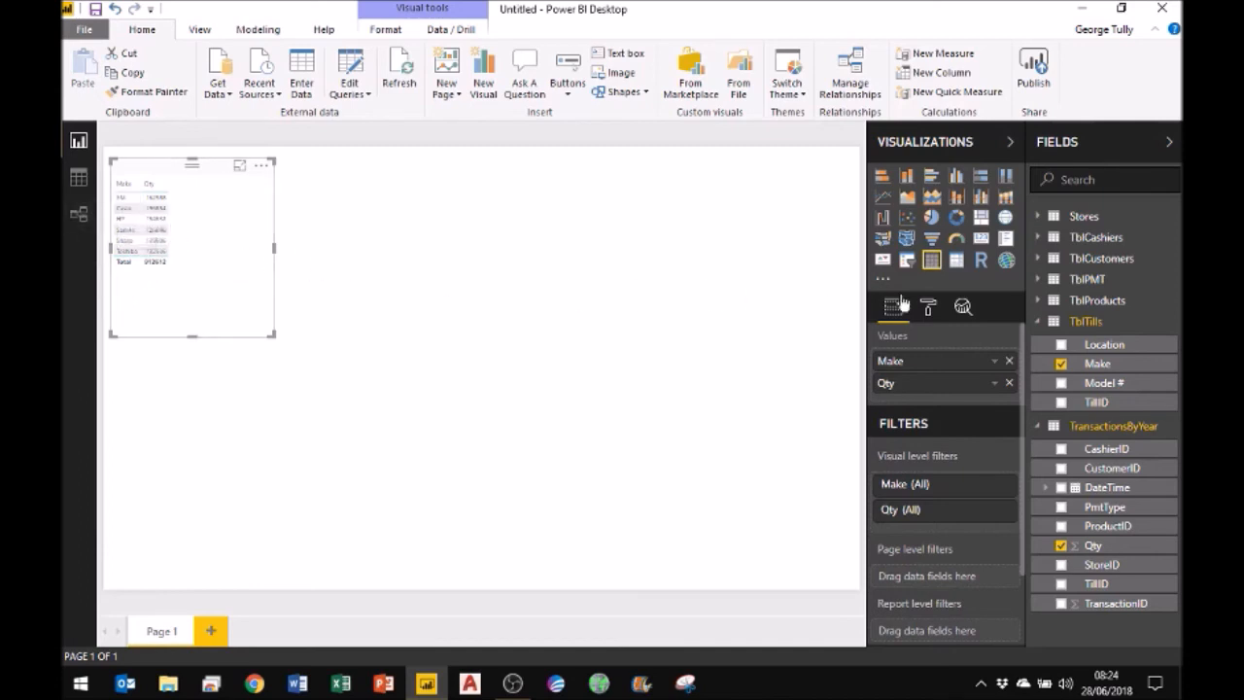
Search the table visual's format options for "size" and set the Values text size to 14
left_click(929, 308)
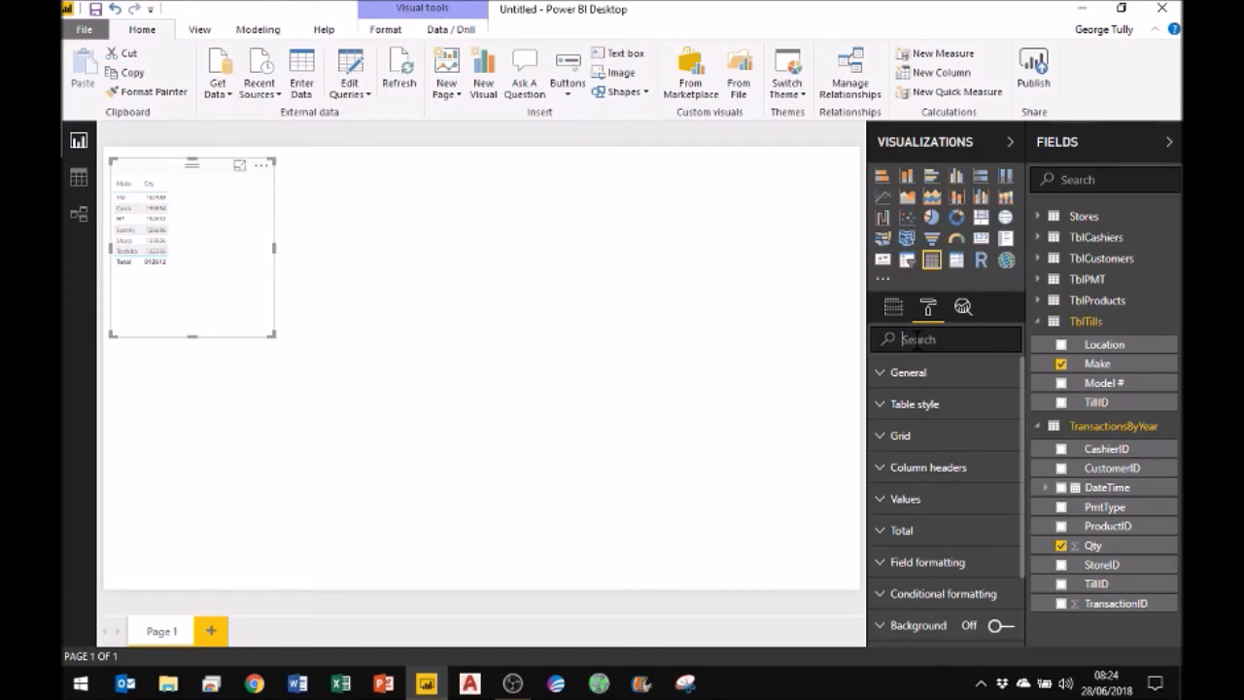
type("ize")
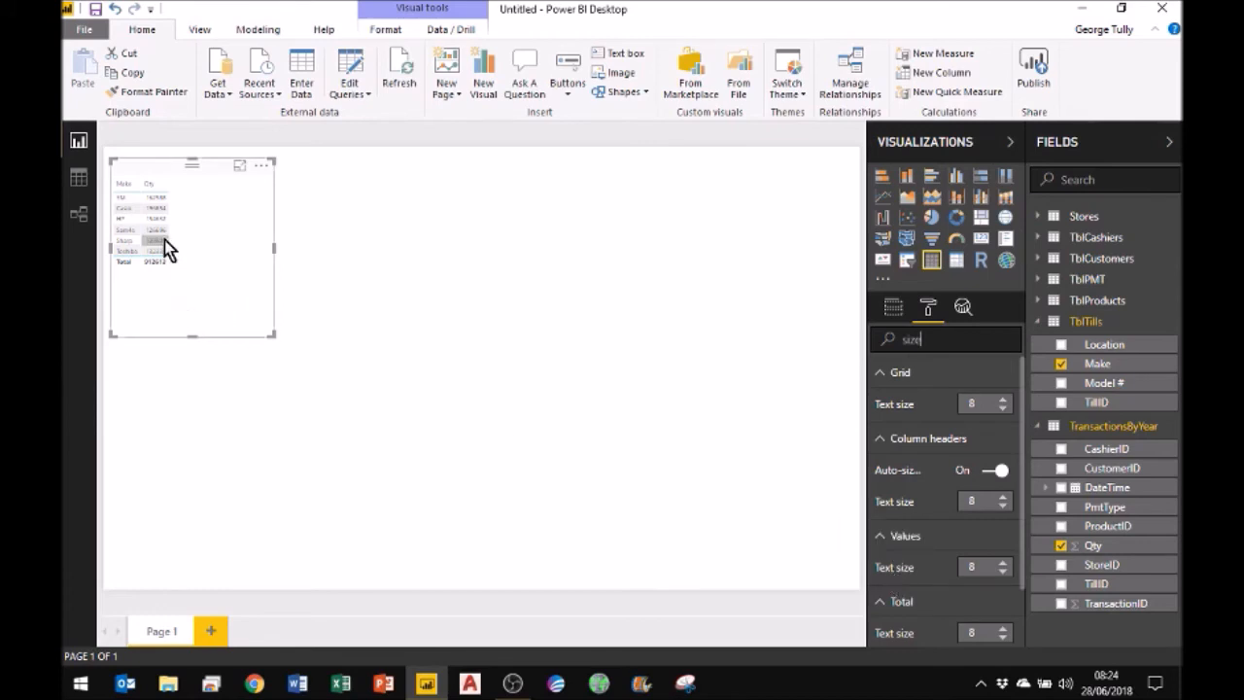
left_click(1002, 562)
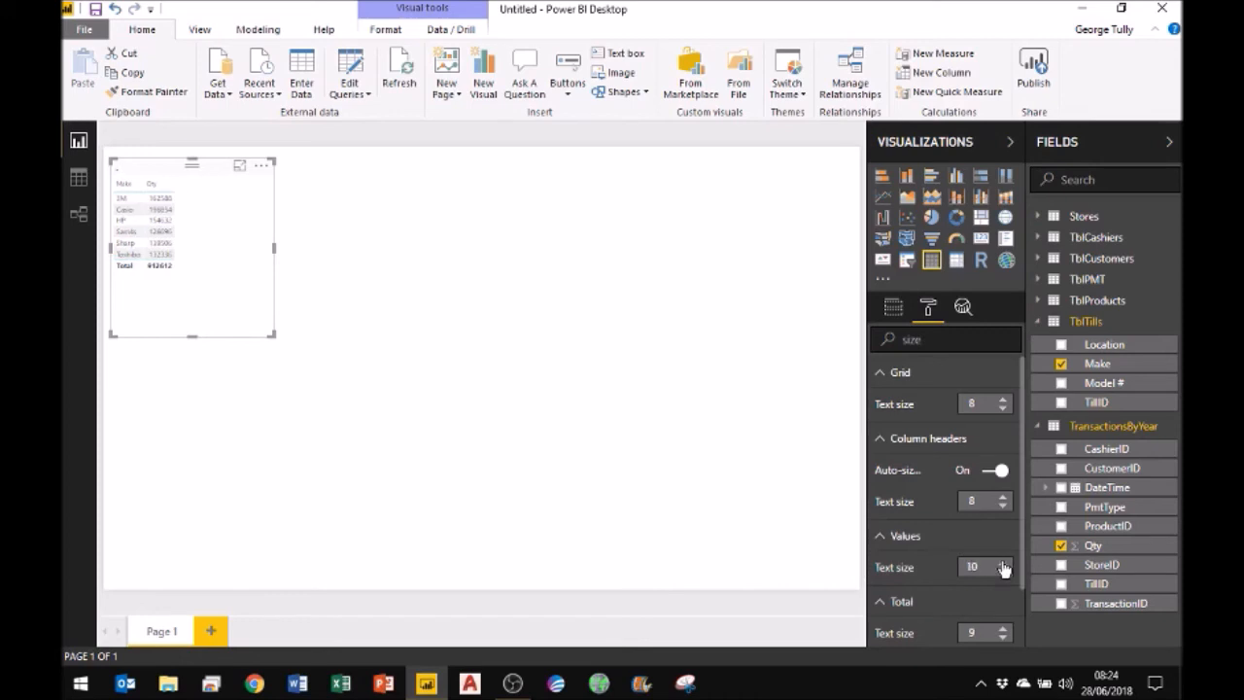
left_click(1003, 564)
left_click(1003, 563)
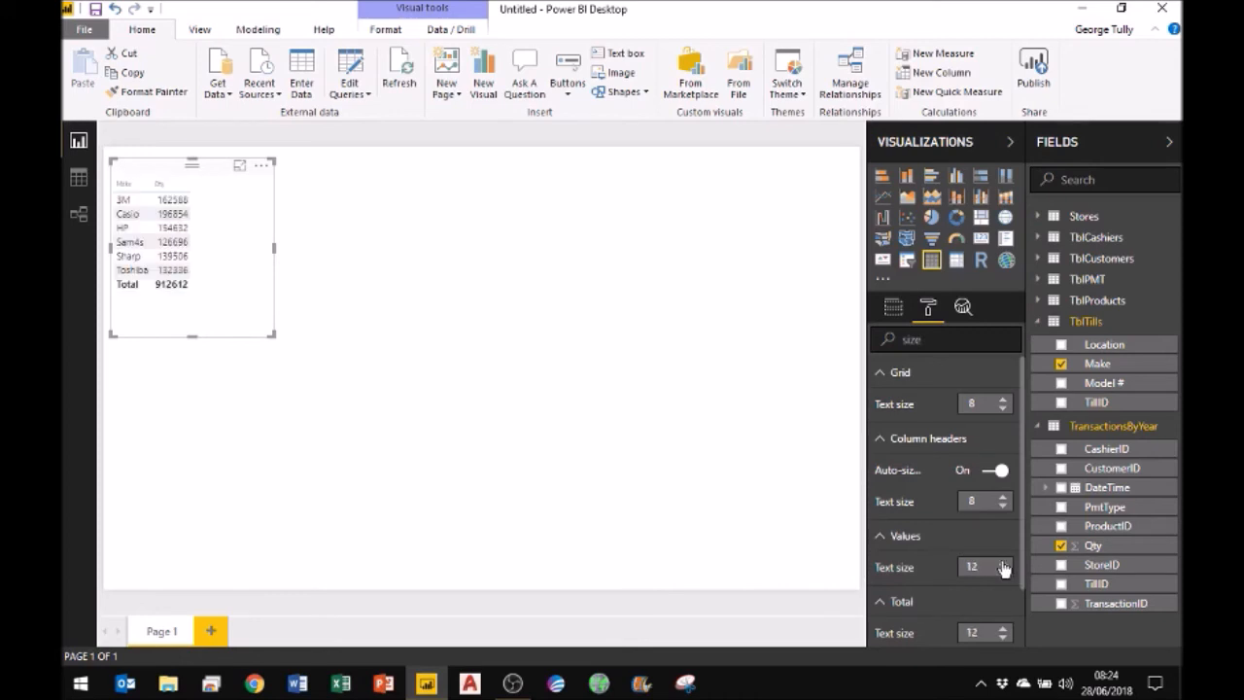
left_click(1003, 562)
left_click(1002, 563)
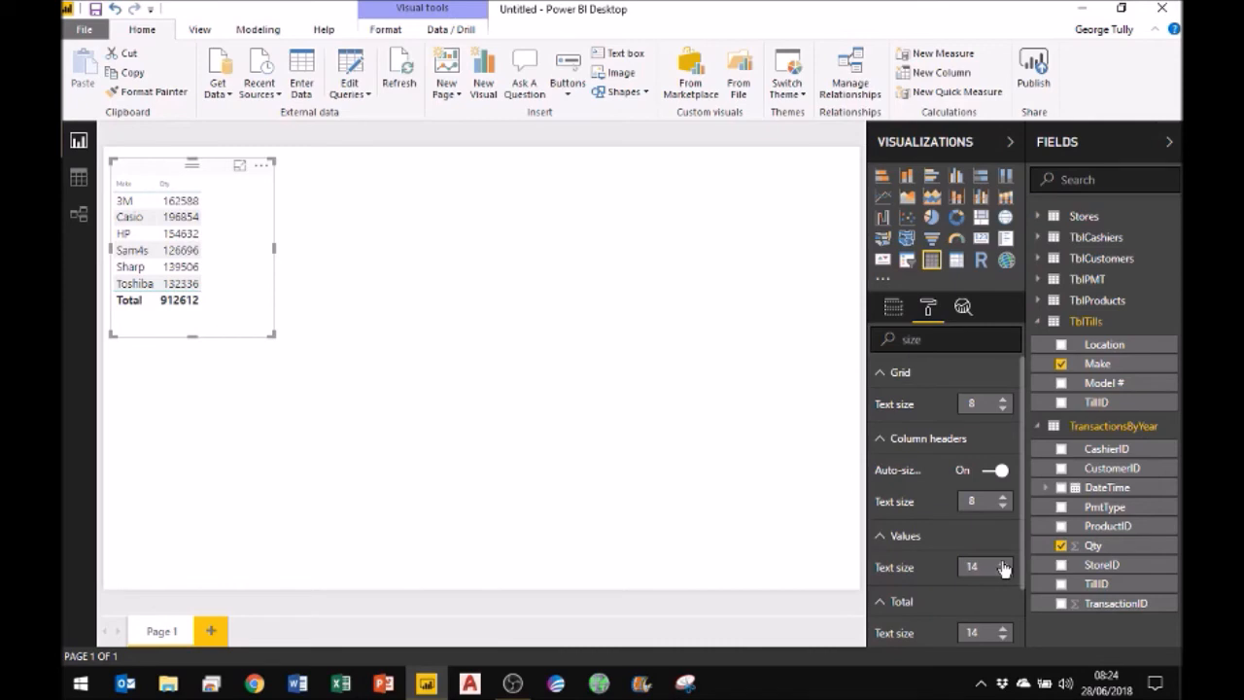
Set the table's column header text size to 16 and clear the format option search
left_click(1002, 497)
left_click(1003, 497)
left_click(1002, 498)
left_click(1003, 497)
left_click(1003, 497)
left_click(1002, 498)
left_click(1003, 498)
left_click(1002, 497)
left_click(1003, 506)
double_click(920, 339)
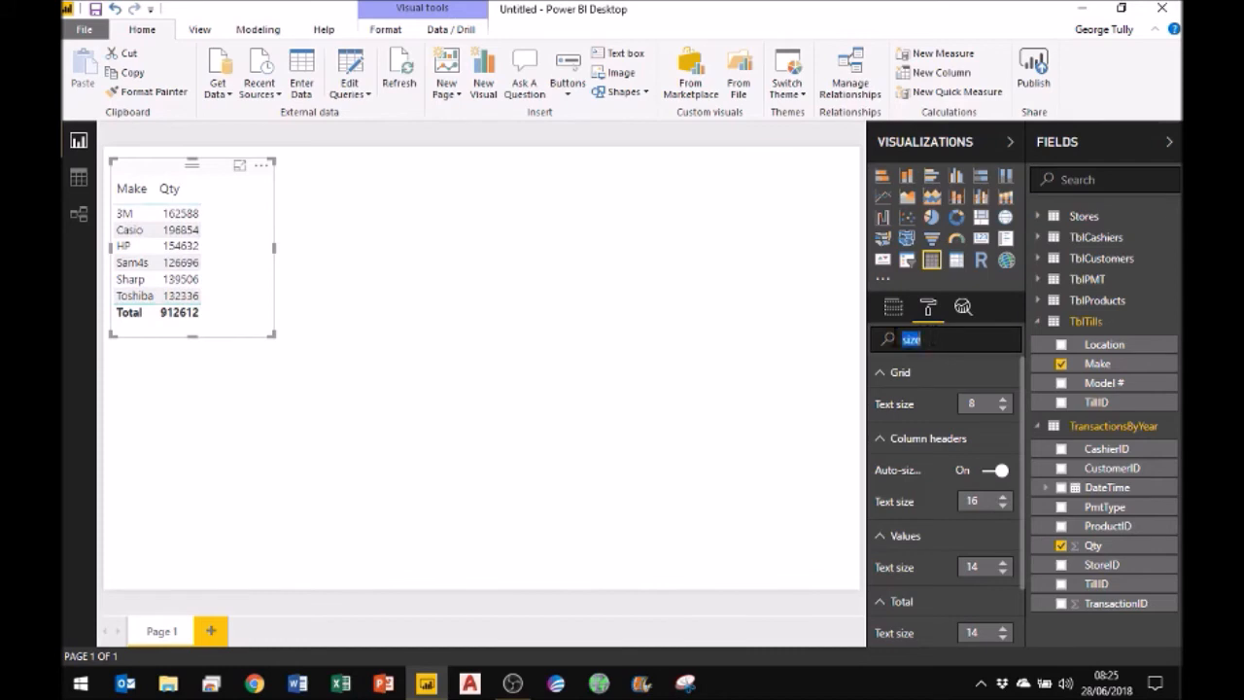
key("BackSpace")
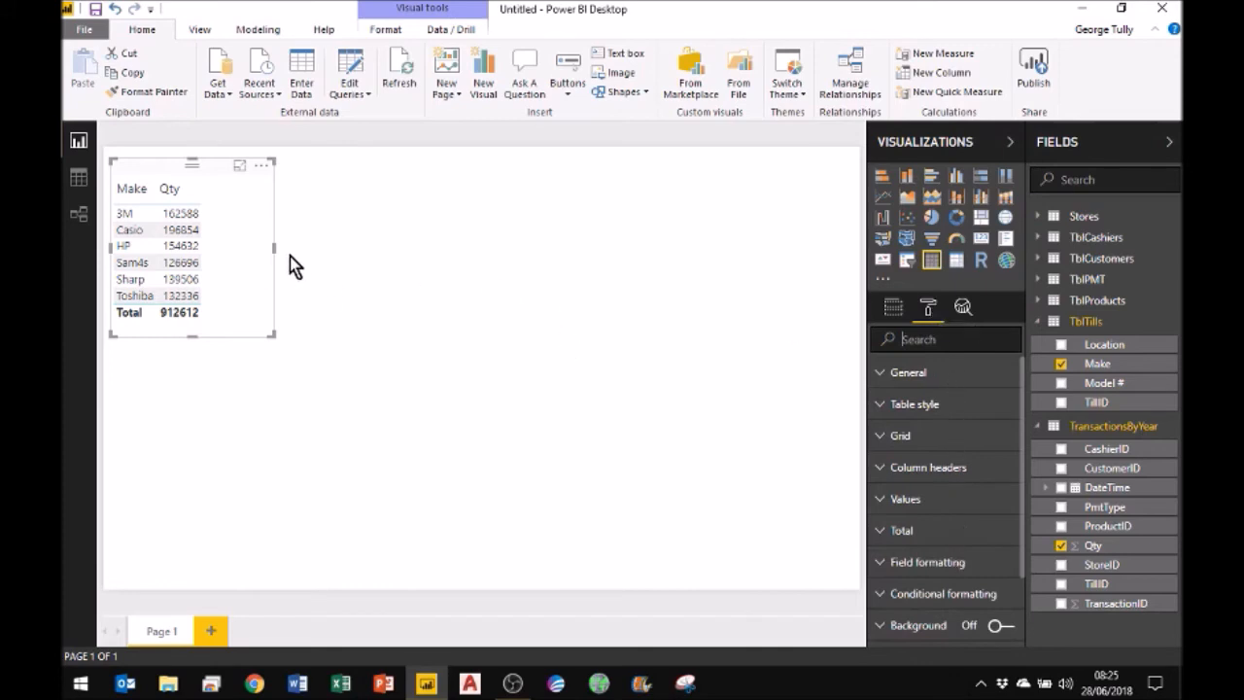
Resize the Make and Qty table visual so it is narrower around its two columns and slightly taller
left_click_drag(273, 247, 234, 258)
left_click(316, 425)
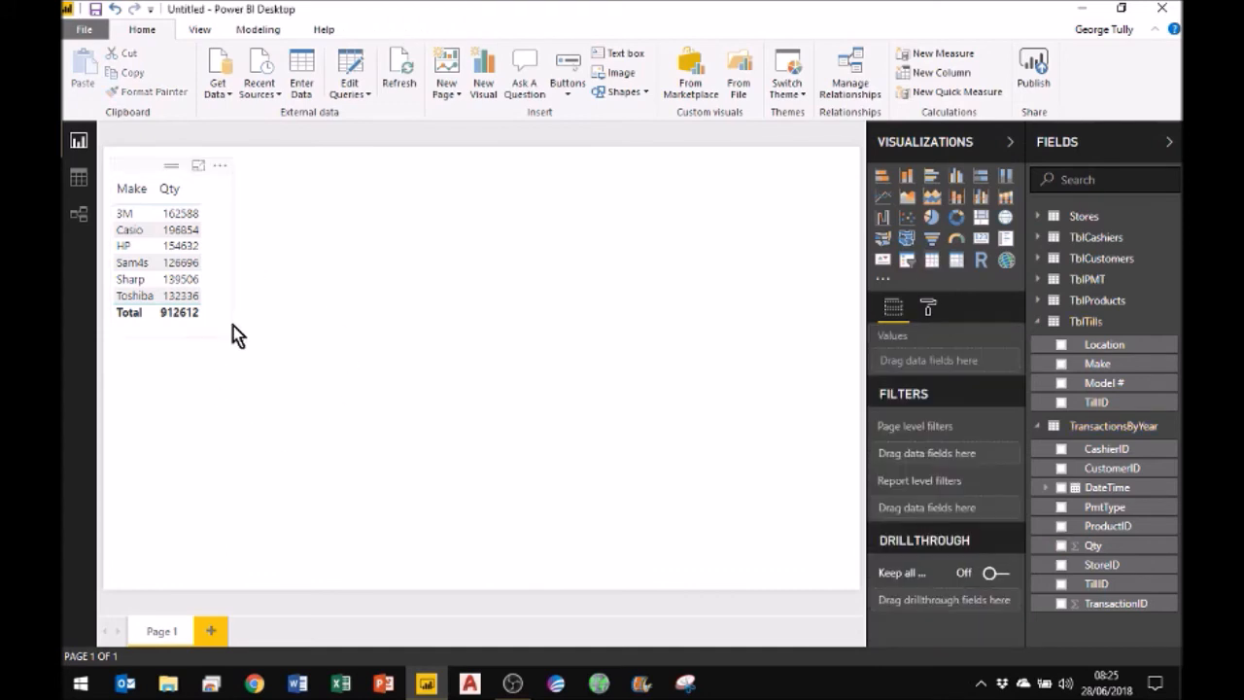
left_click(206, 269)
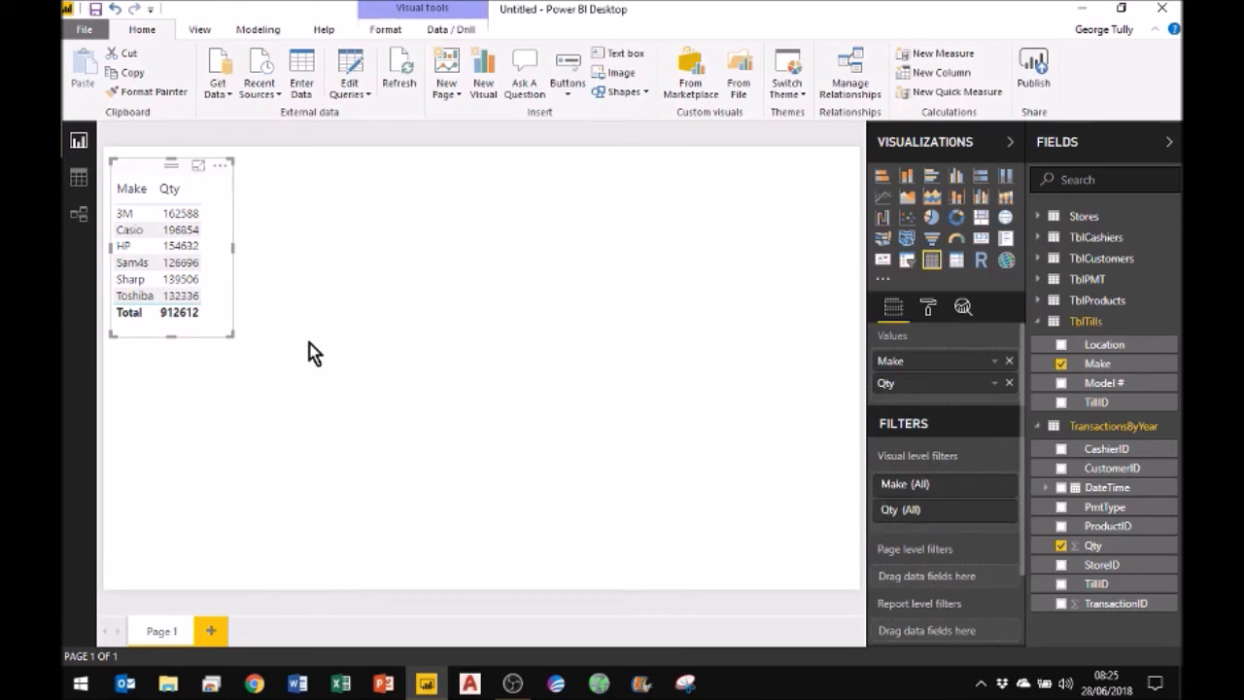
left_click_drag(234, 336, 251, 363)
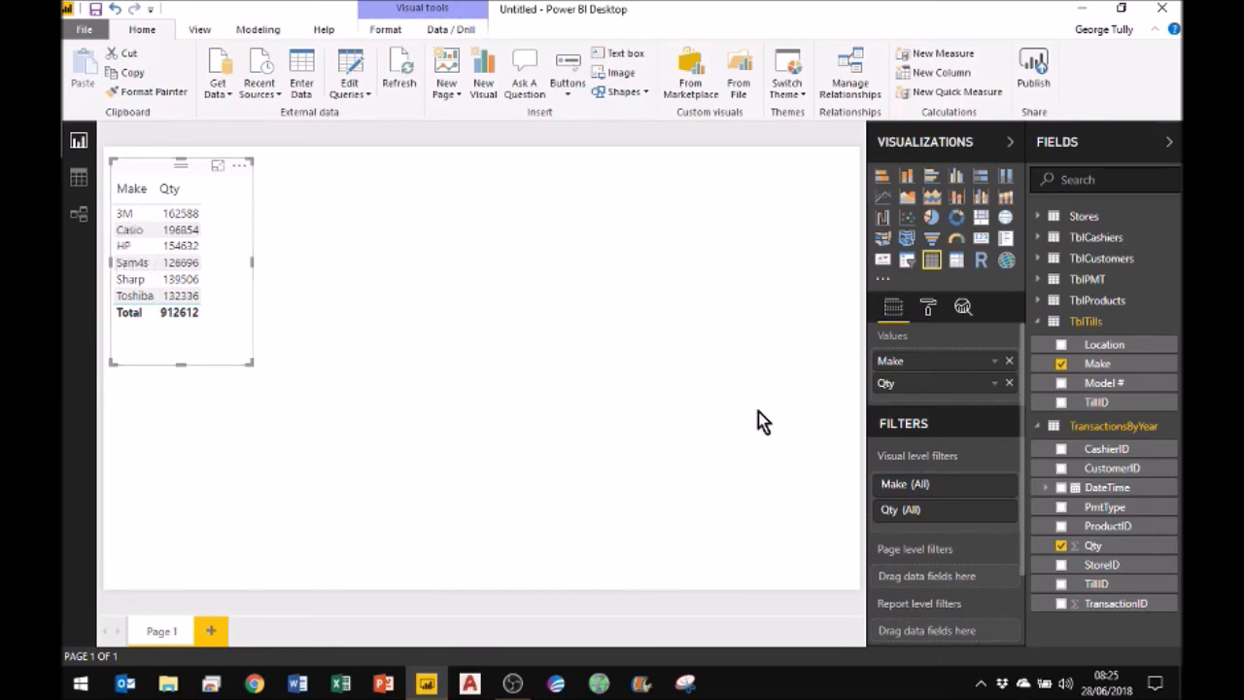
Create a new calculated column named LinePrice in the TransactionsByYear table, leaving its formula empty after the equals sign
left_click(1103, 434)
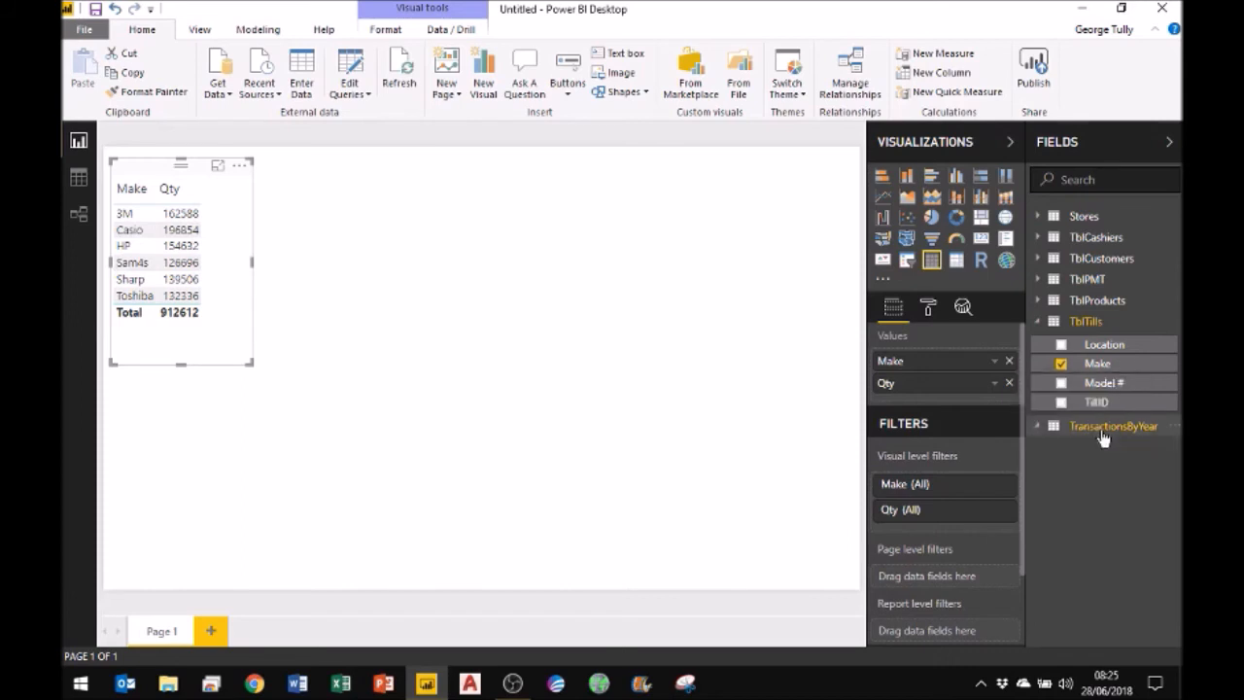
left_click(1103, 433)
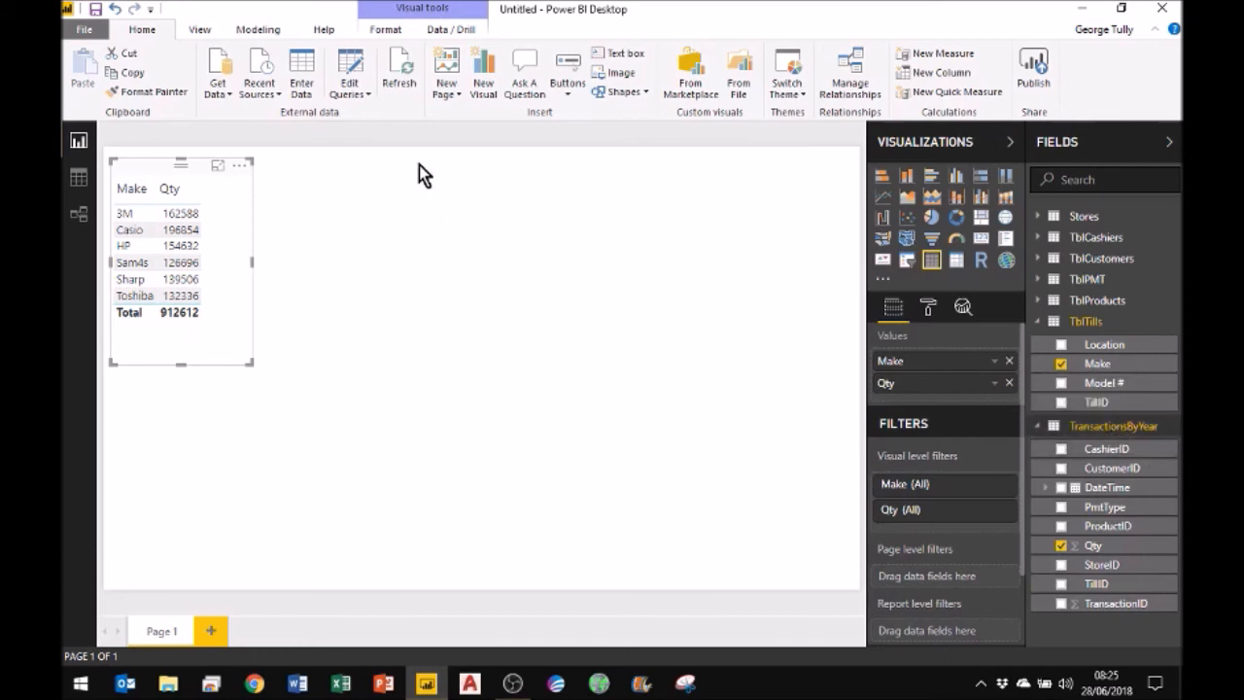
left_click(259, 31)
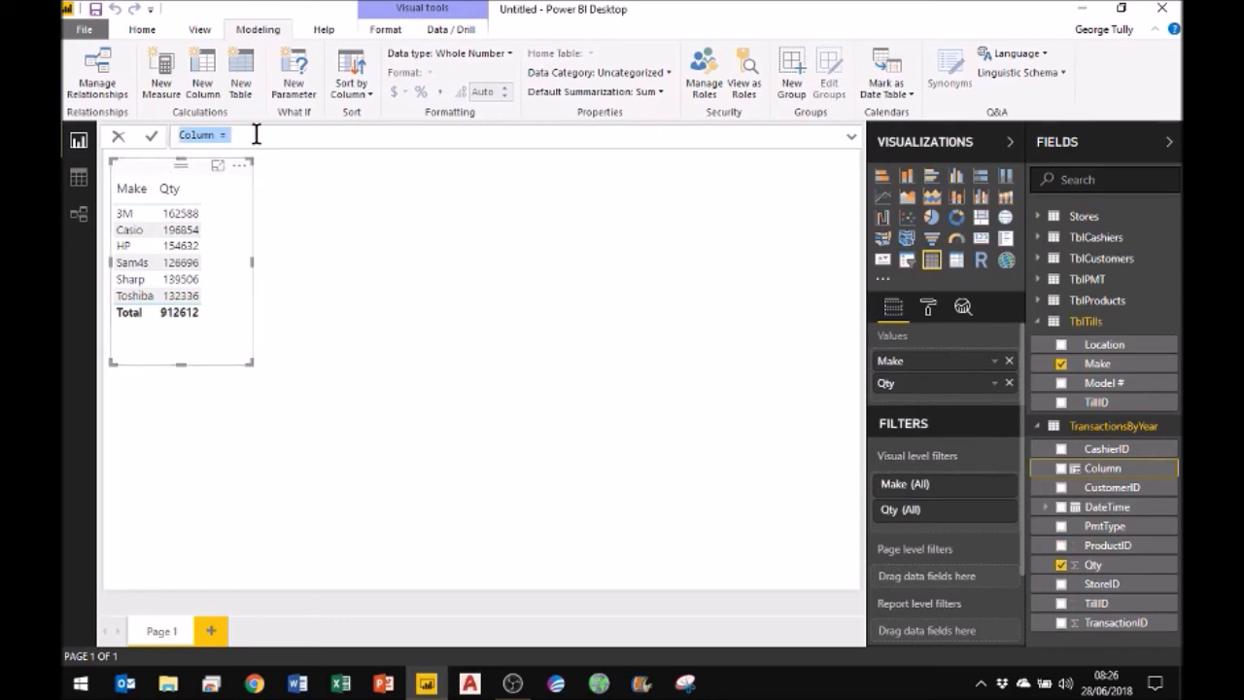
type("LinePrice")
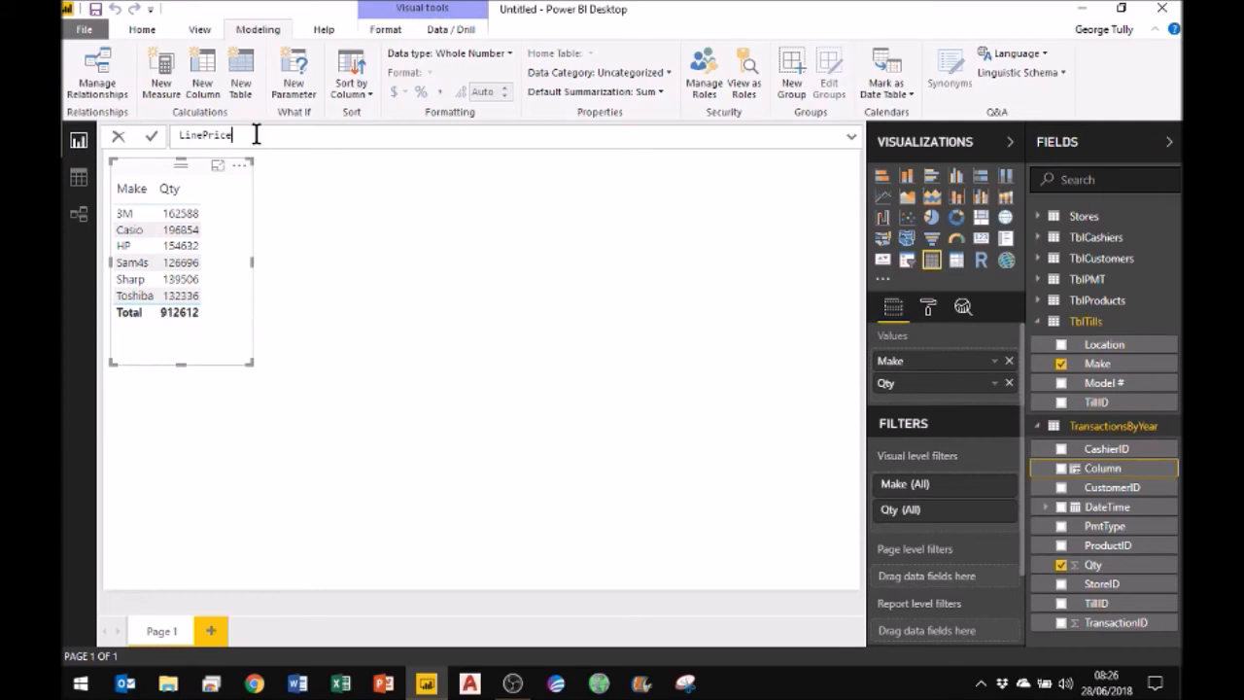
type(" = S")
key("BackSpace")
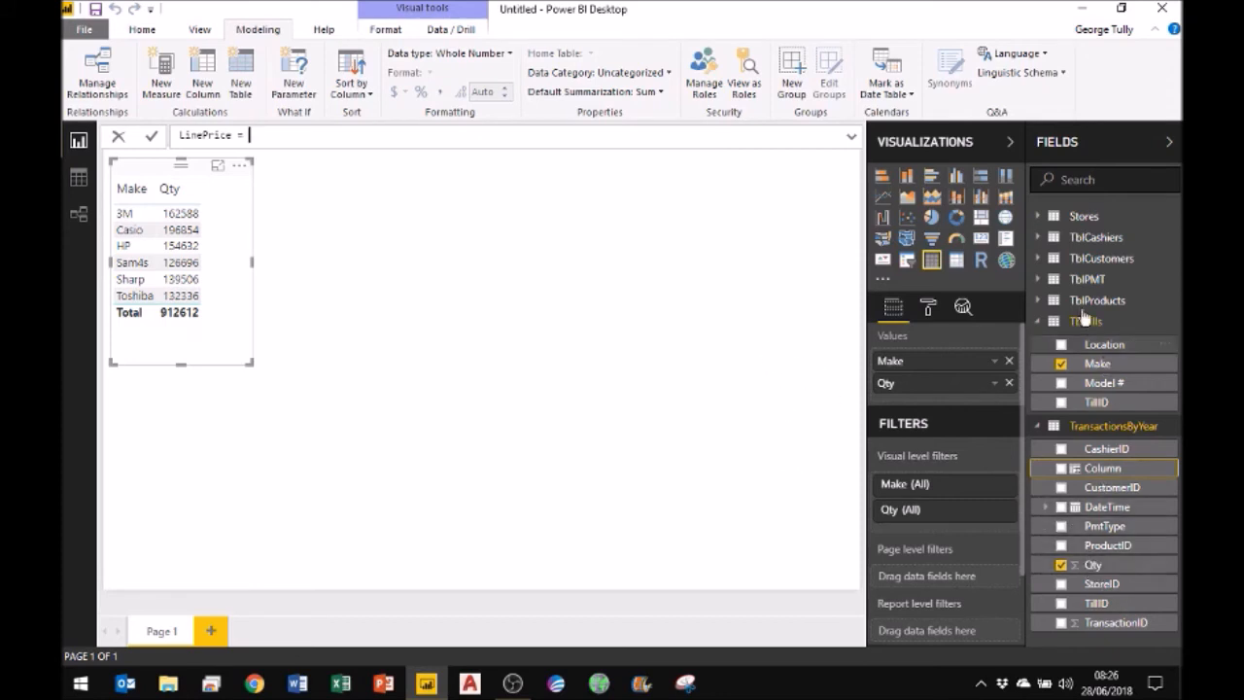
key("Return")
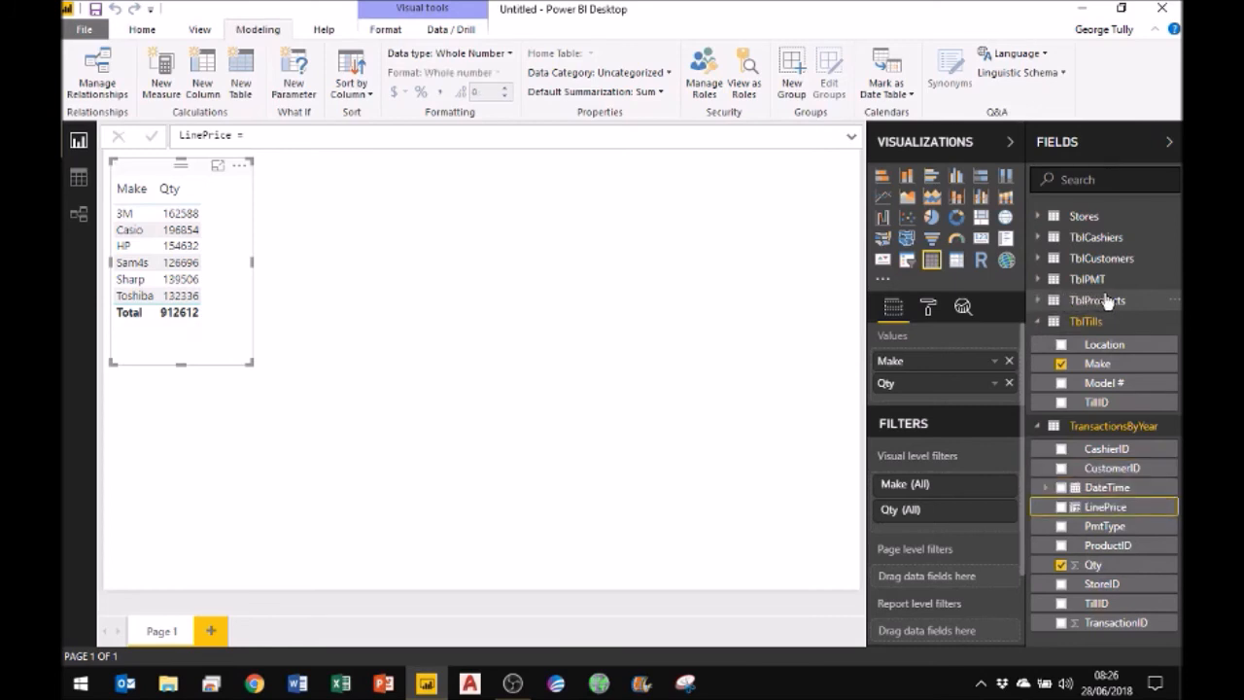
Look through the TblProducts fields, reopen the LinePrice column's formula and begin it with TransactionsByYear[Qty]
left_click(1040, 302)
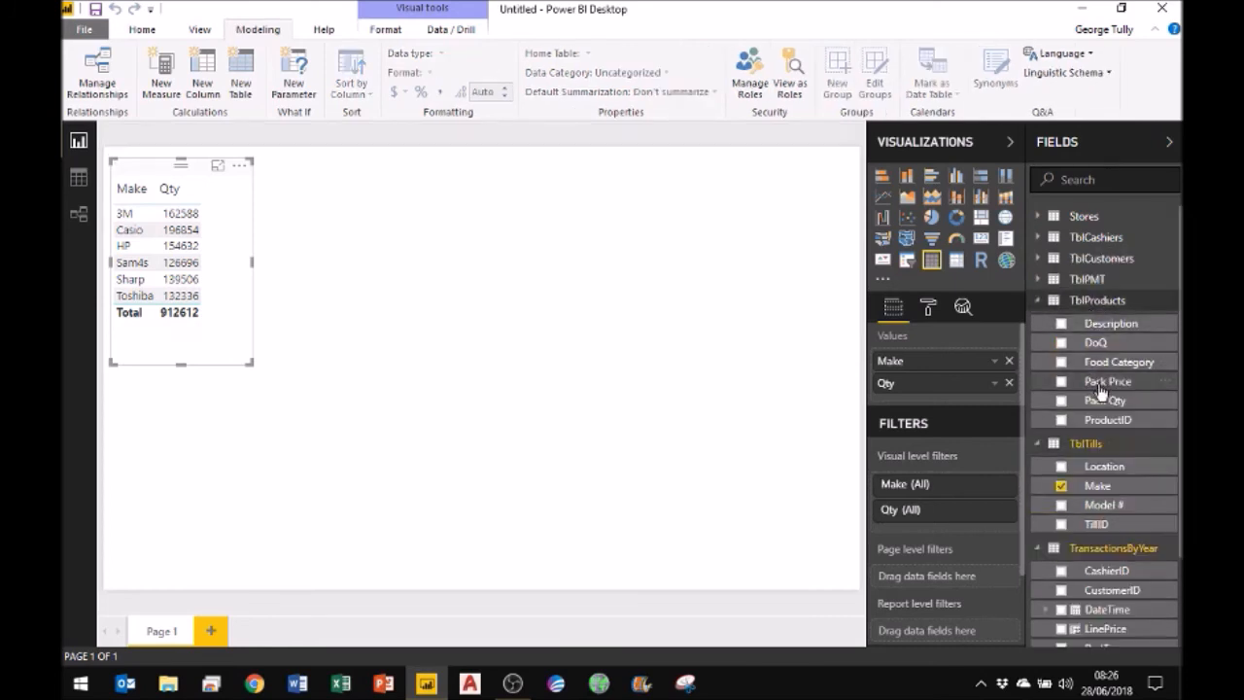
left_click(1040, 445)
left_click(1092, 604)
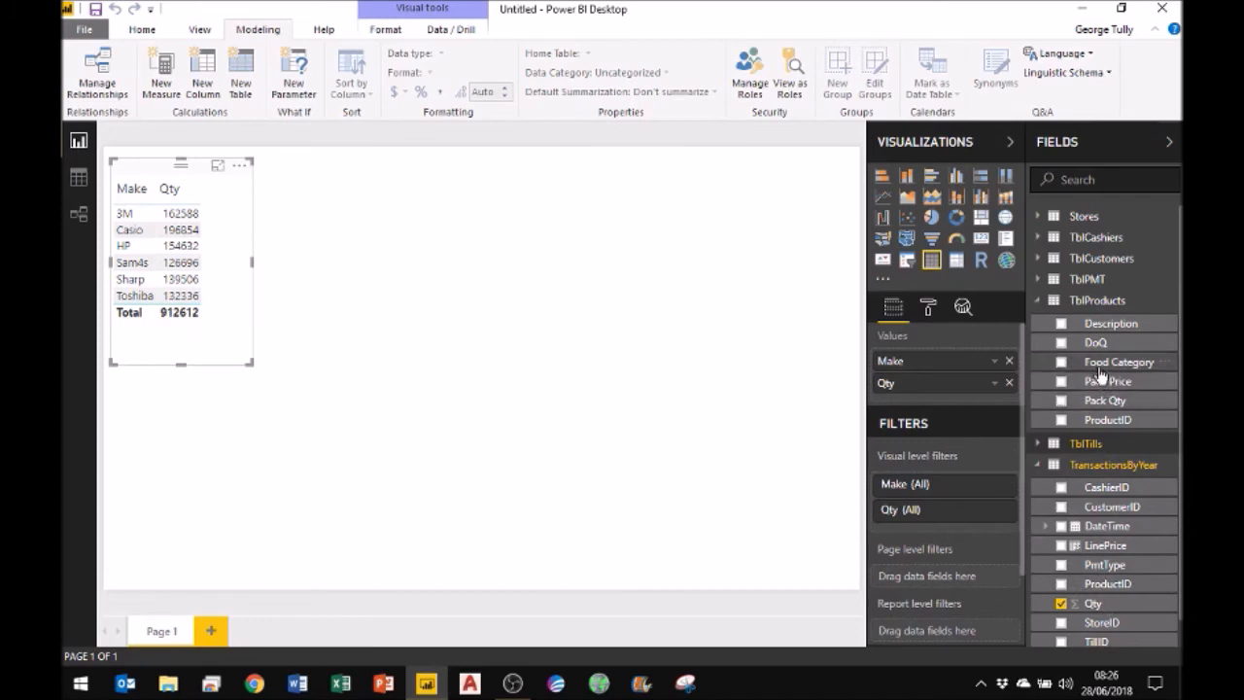
left_click(1097, 550)
left_click(285, 134)
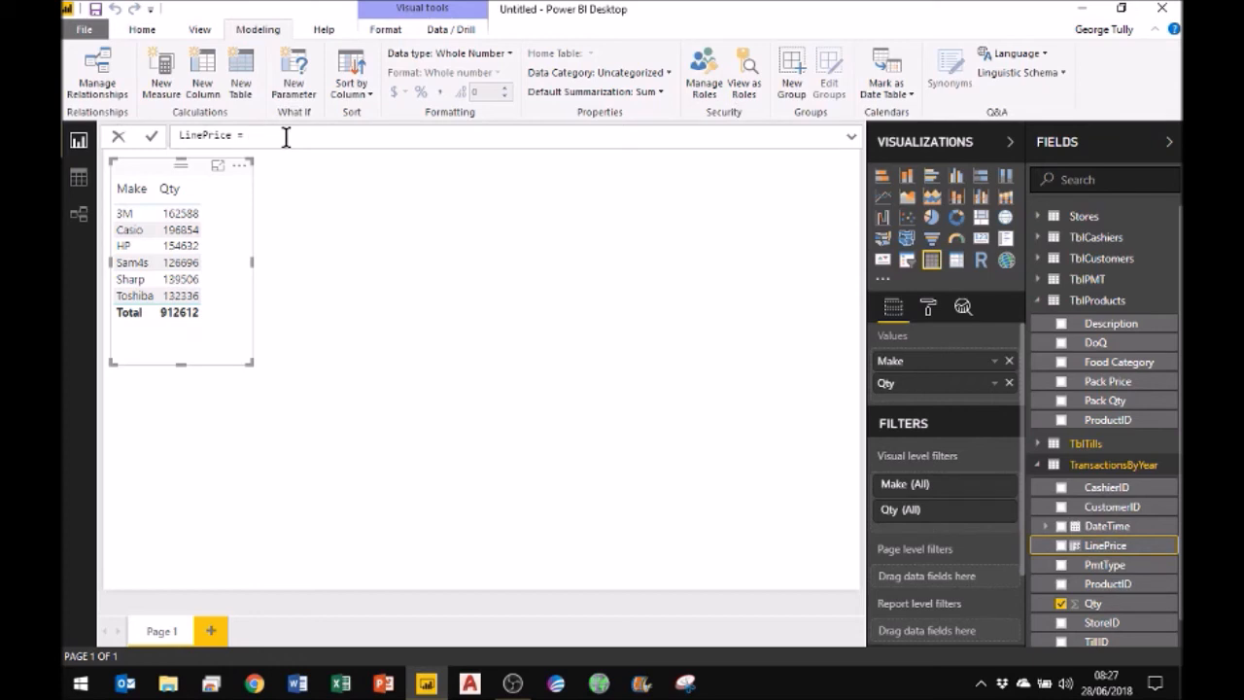
type("line")
key("BackSpace")
key("BackSpace")
key("BackSpace")
key("BackSpace")
type("qty")
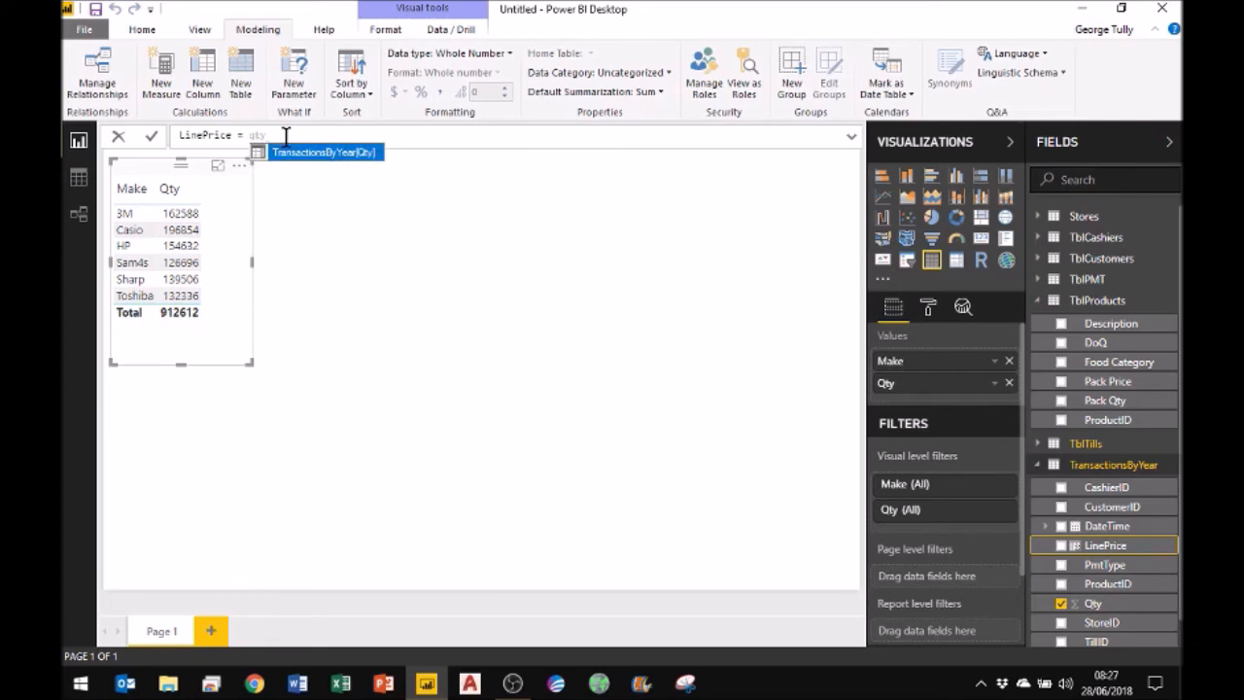
key("Tab")
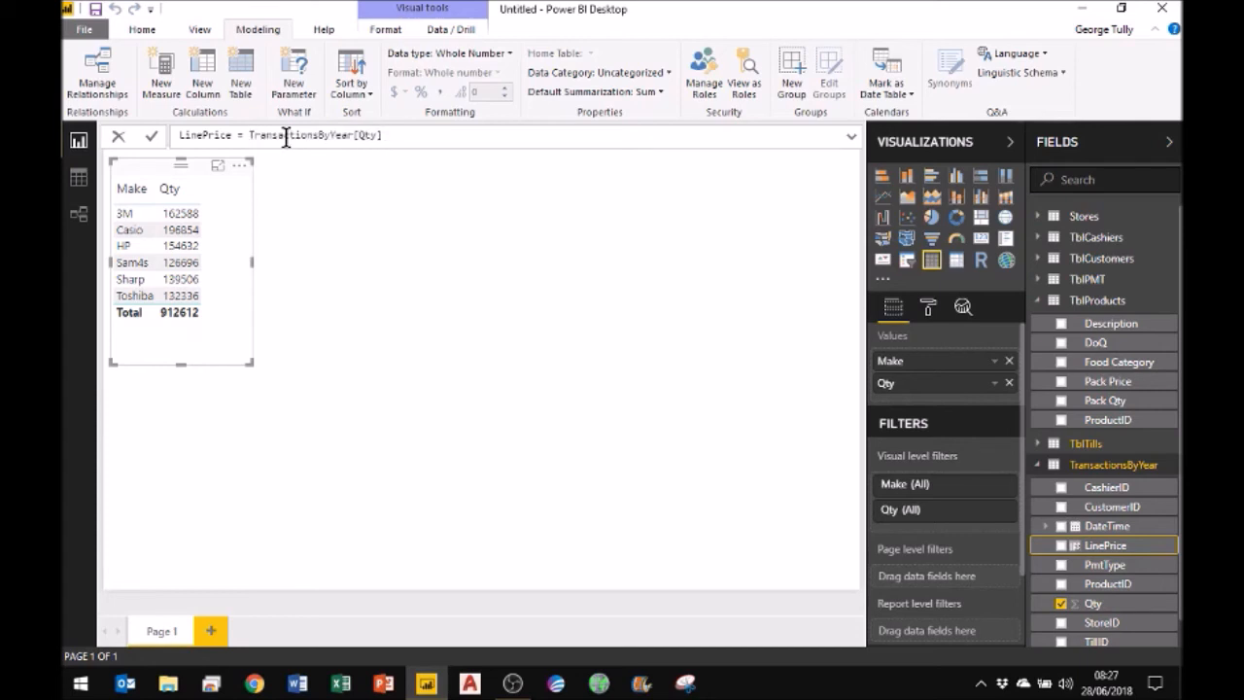
Multiply the quantity in the LinePrice formula by RELATED(TblProducts[Pack Price]) and commit the column
type("*re")
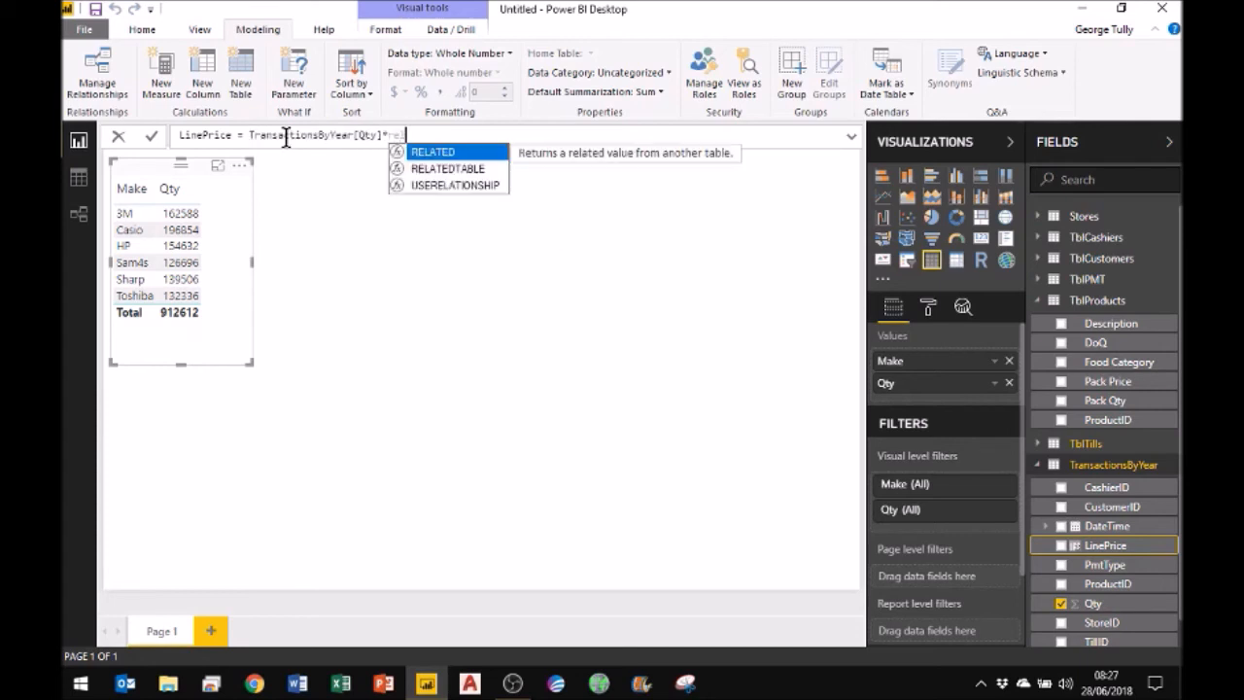
type("l")
key("Tab")
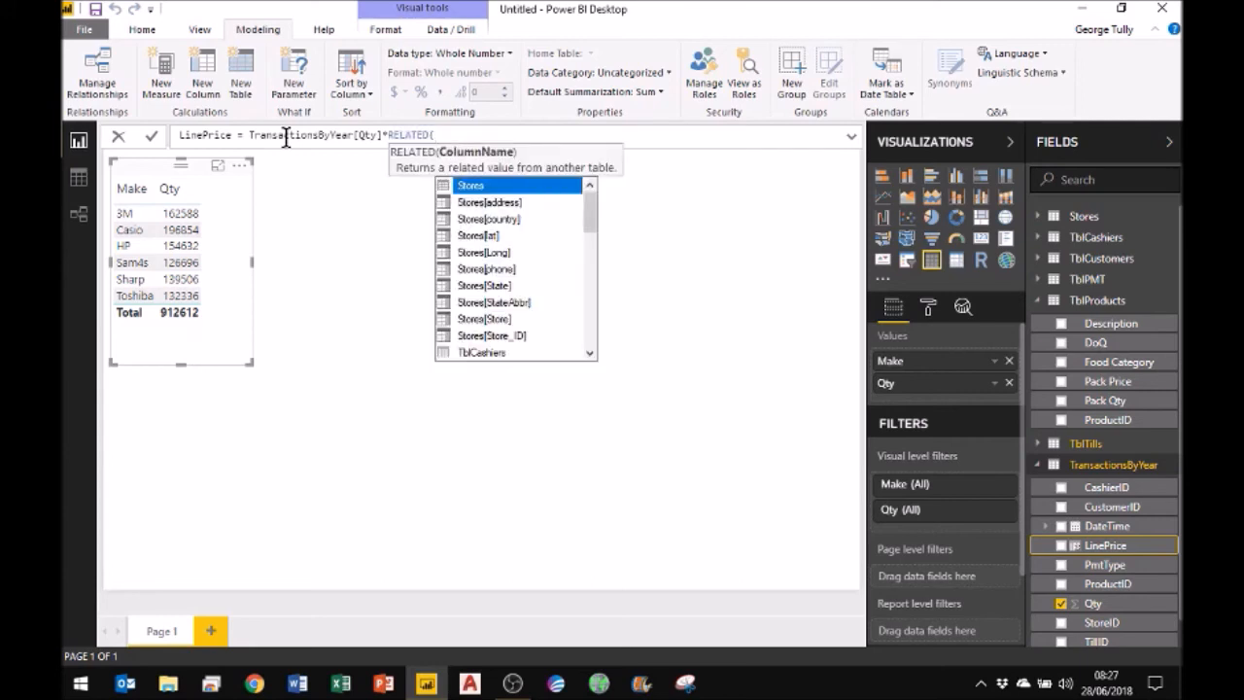
type("p")
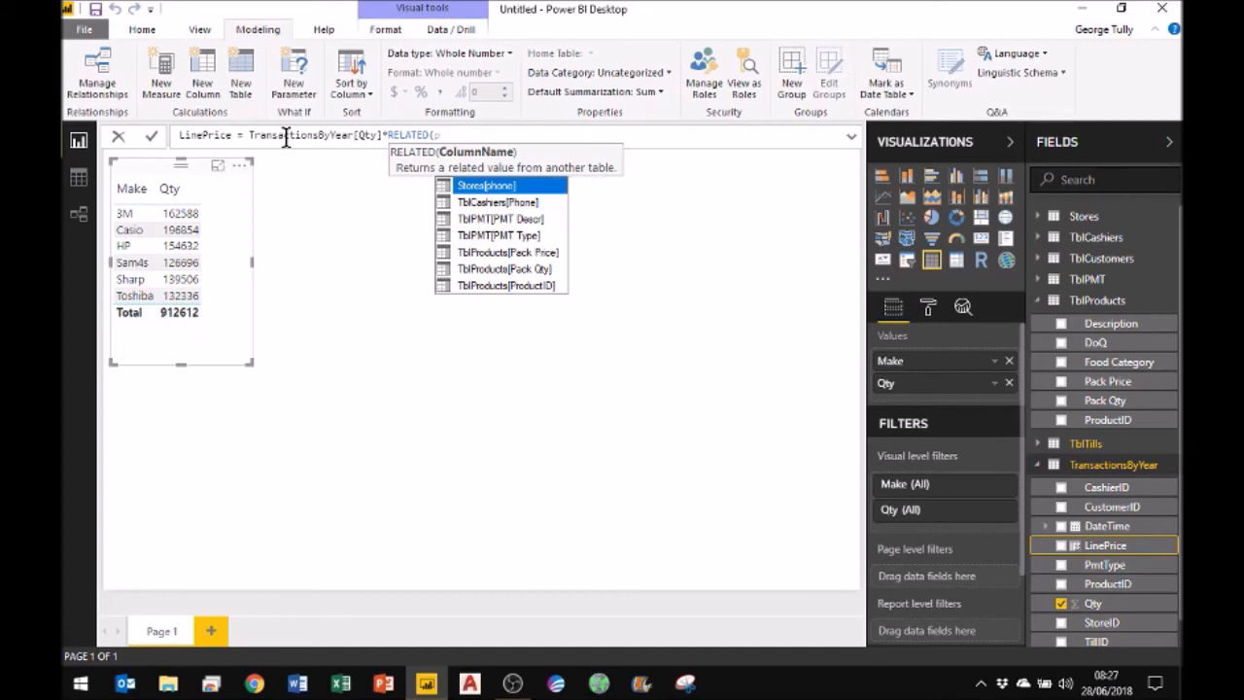
type("ri")
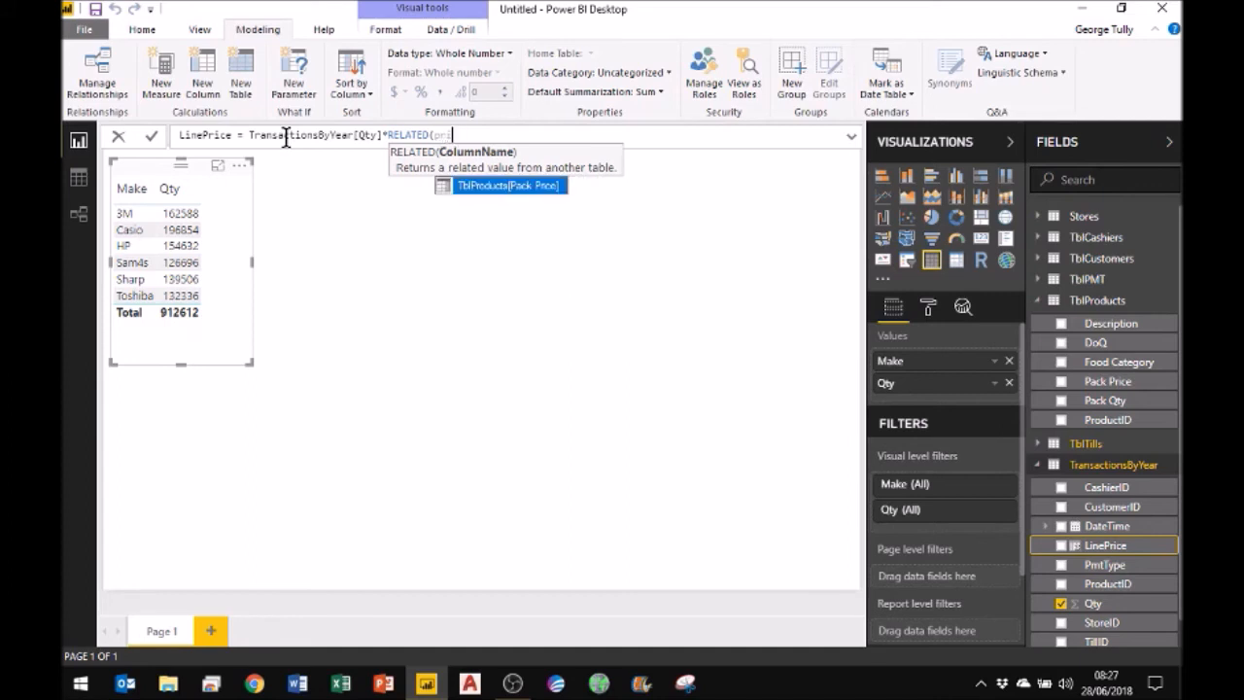
key("Tab")
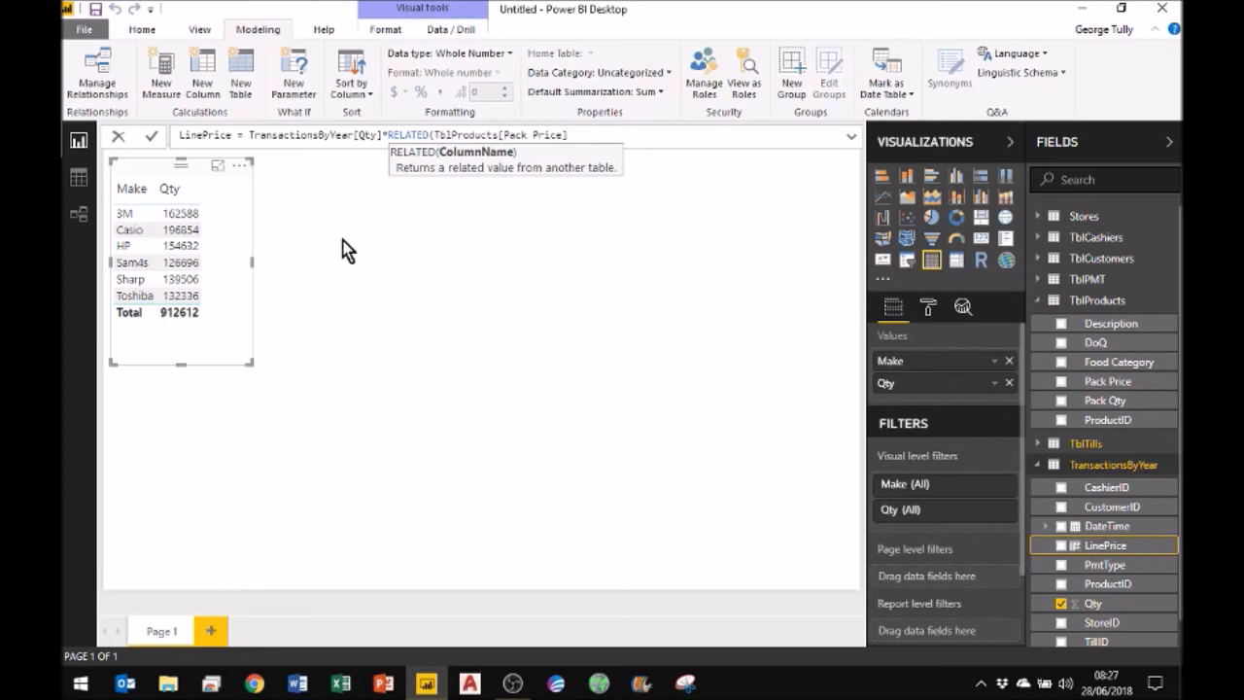
type(")")
key("Return")
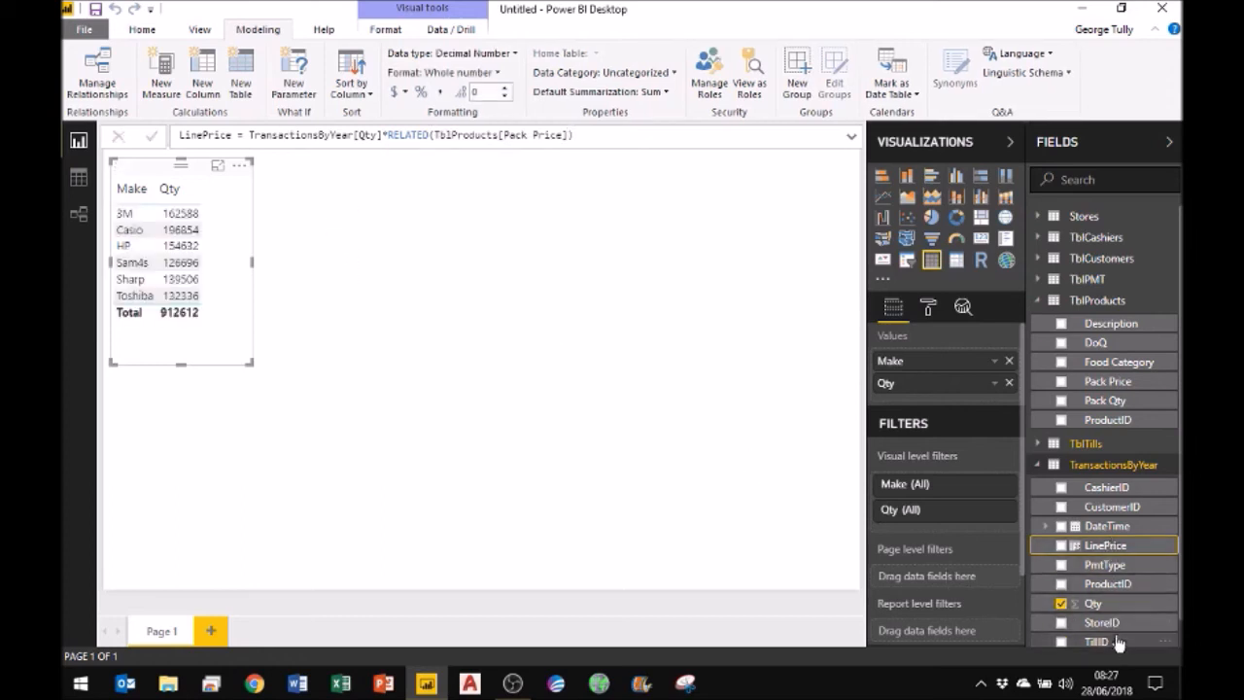
Add LinePrice to the table visual as a third column and widen the visual to fit it
left_click(1061, 545)
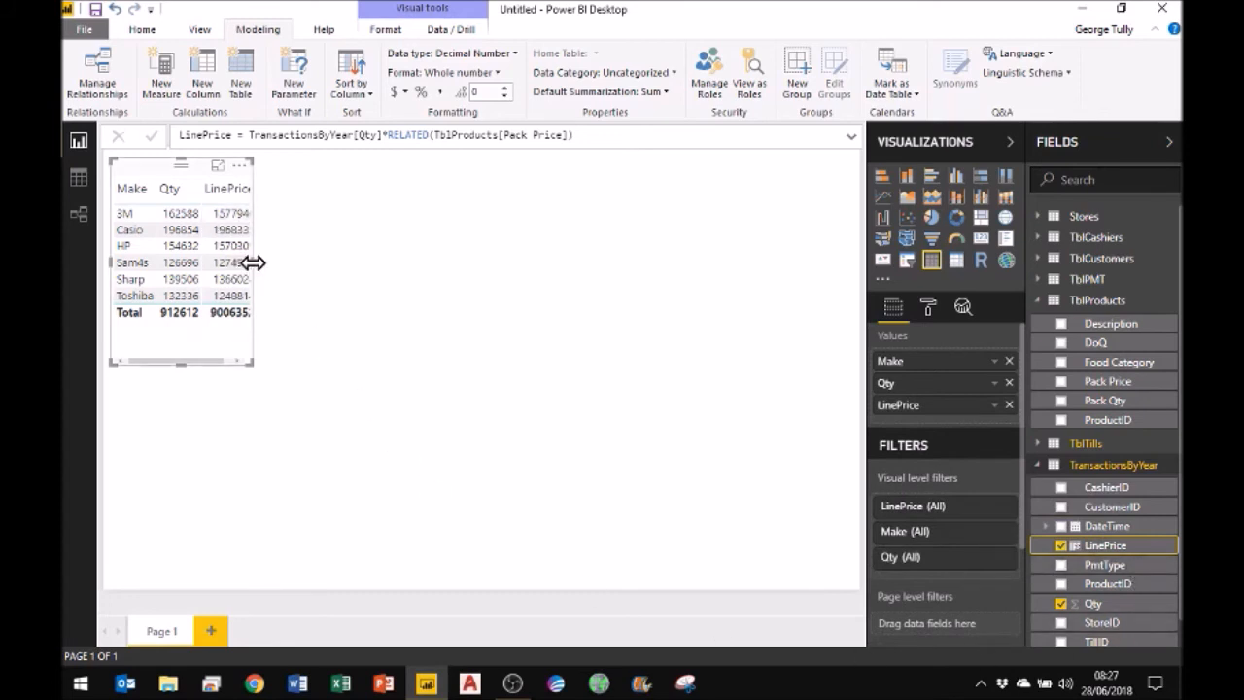
left_click_drag(251, 262, 291, 262)
left_click(296, 274)
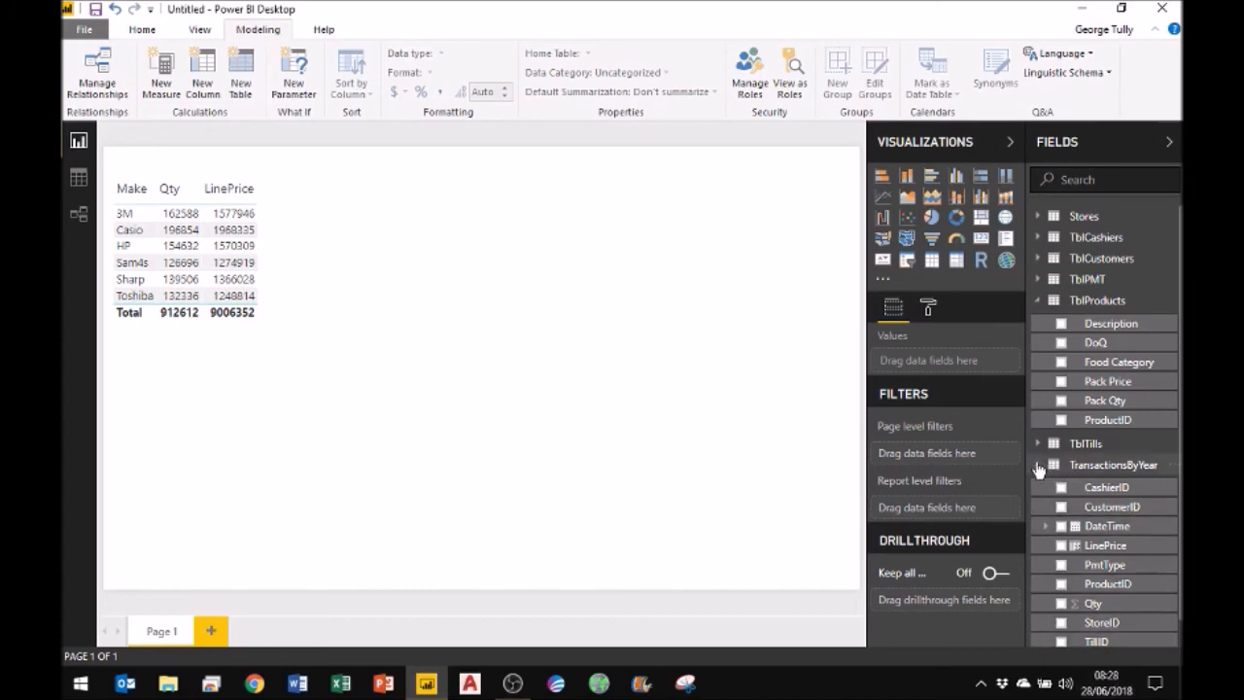
Create a new measure named AveTxByMake in TransactionsByYear, starting its formula with SUM(TransactionsByYear[Qty])
left_click(1037, 300)
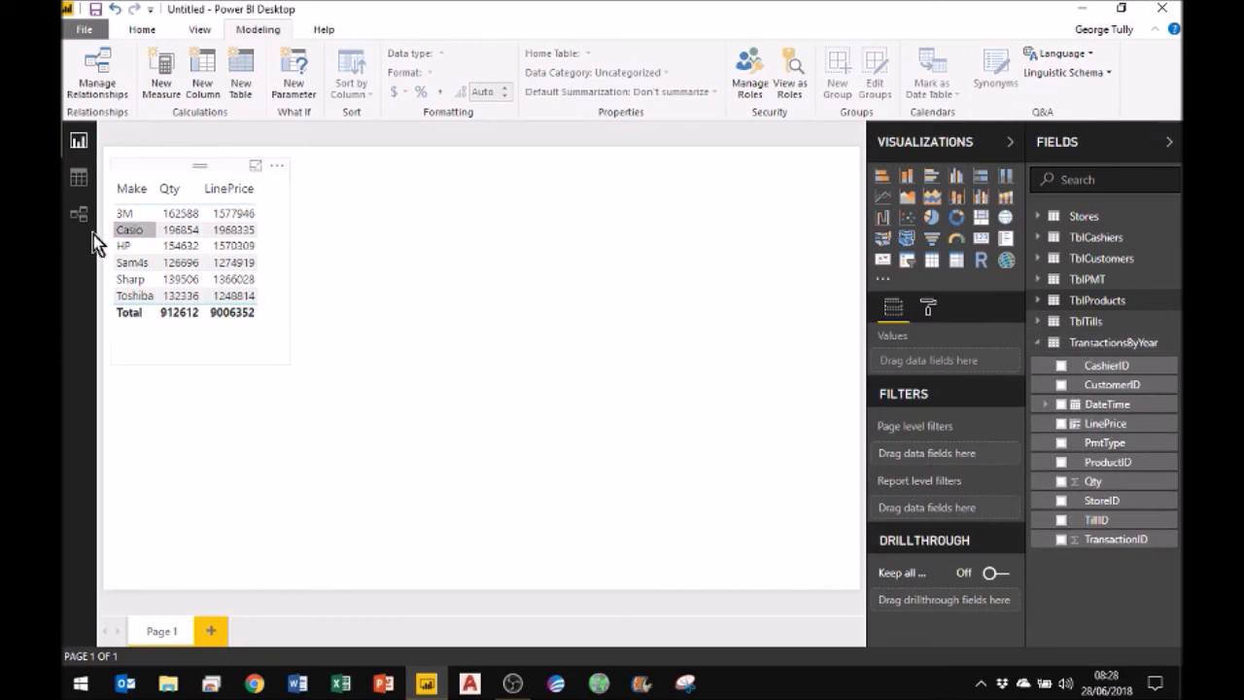
left_click(1089, 353)
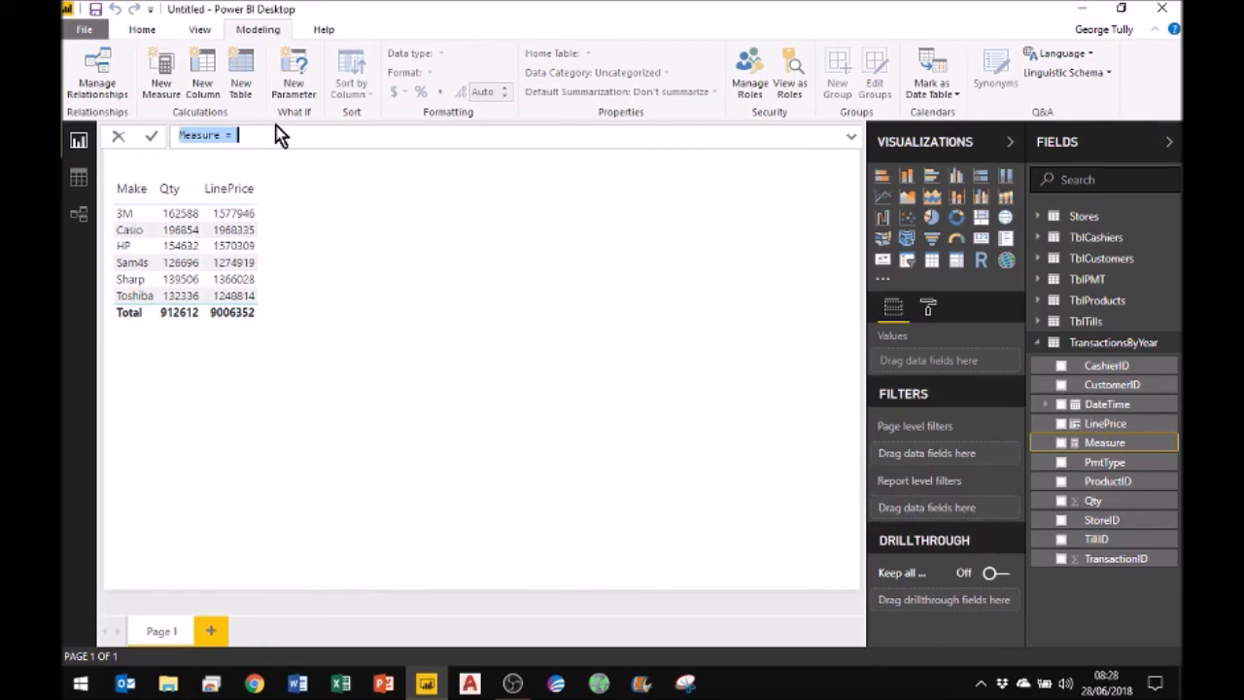
type("AveTxB")
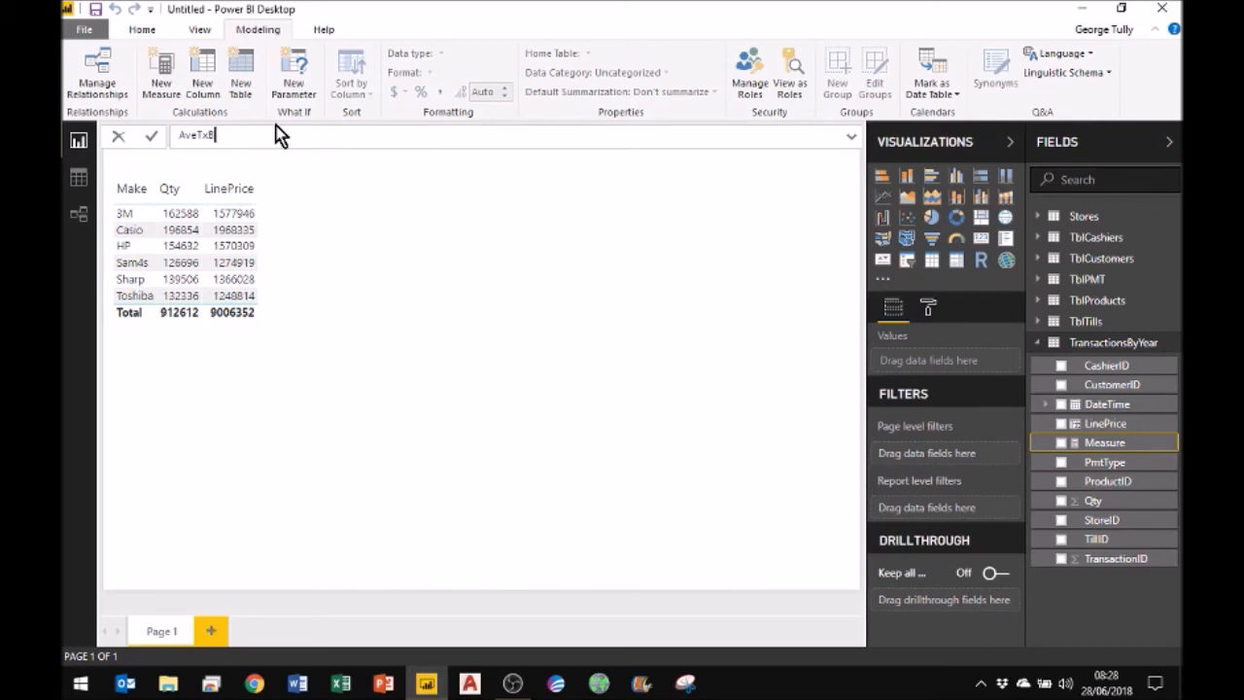
type("yMake = sum")
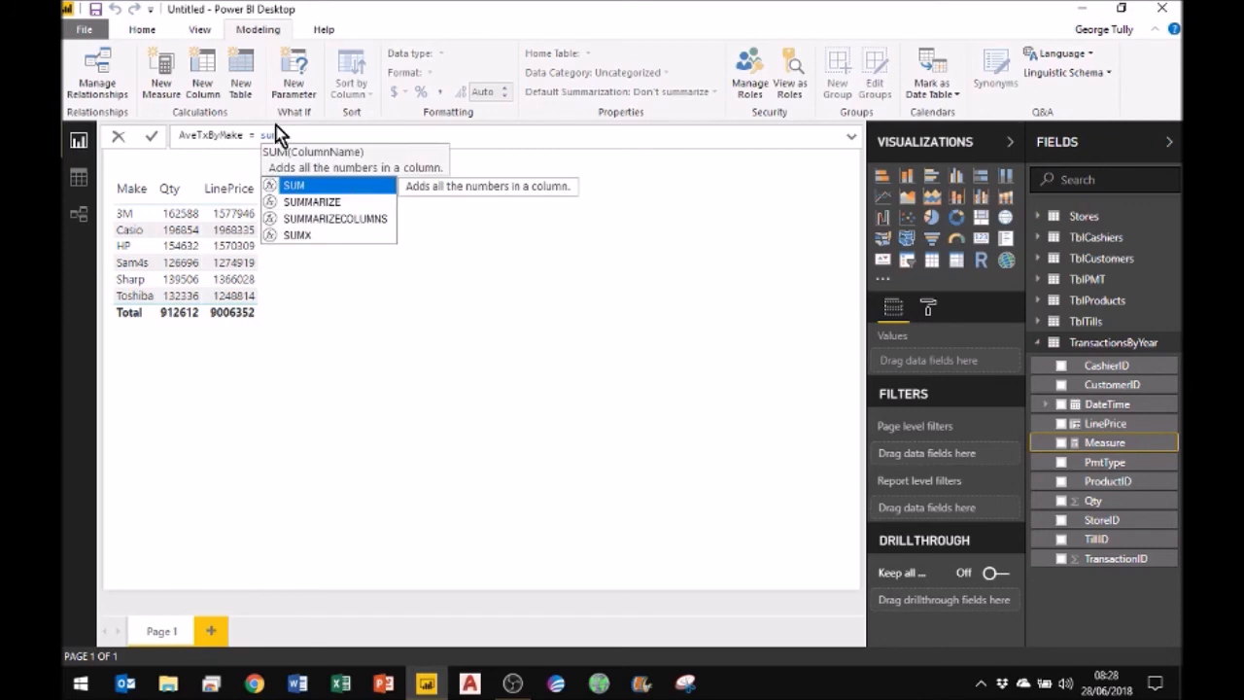
key("Tab")
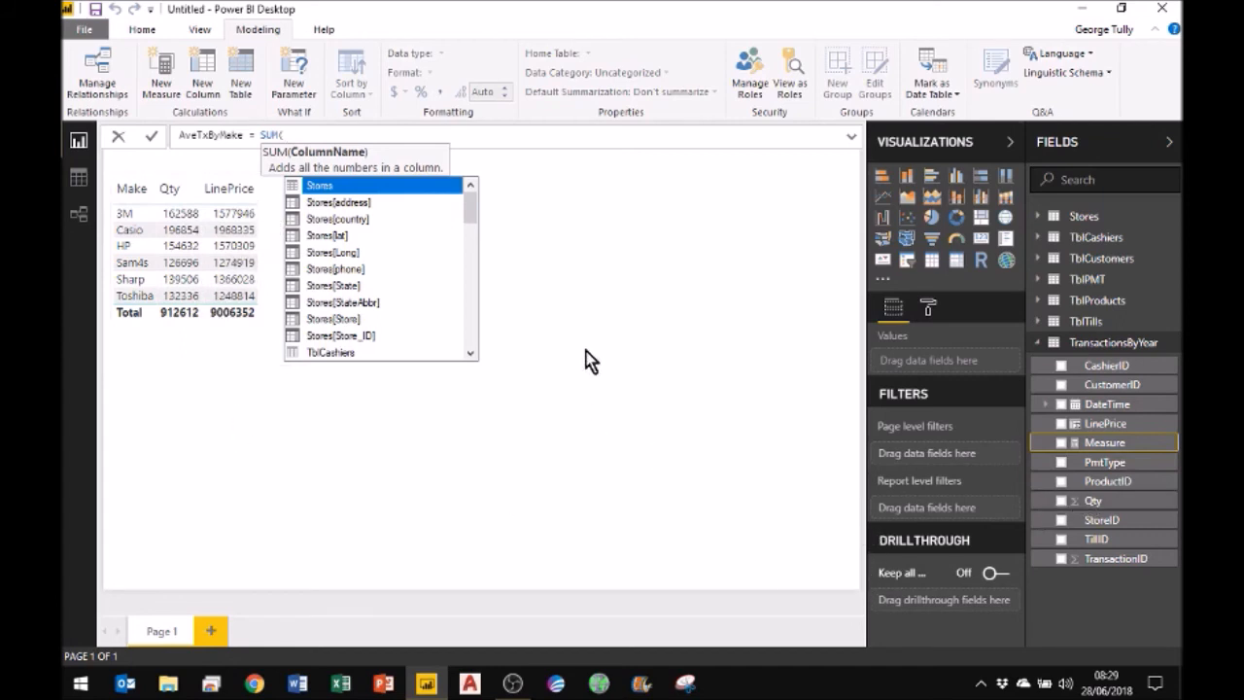
type("qty")
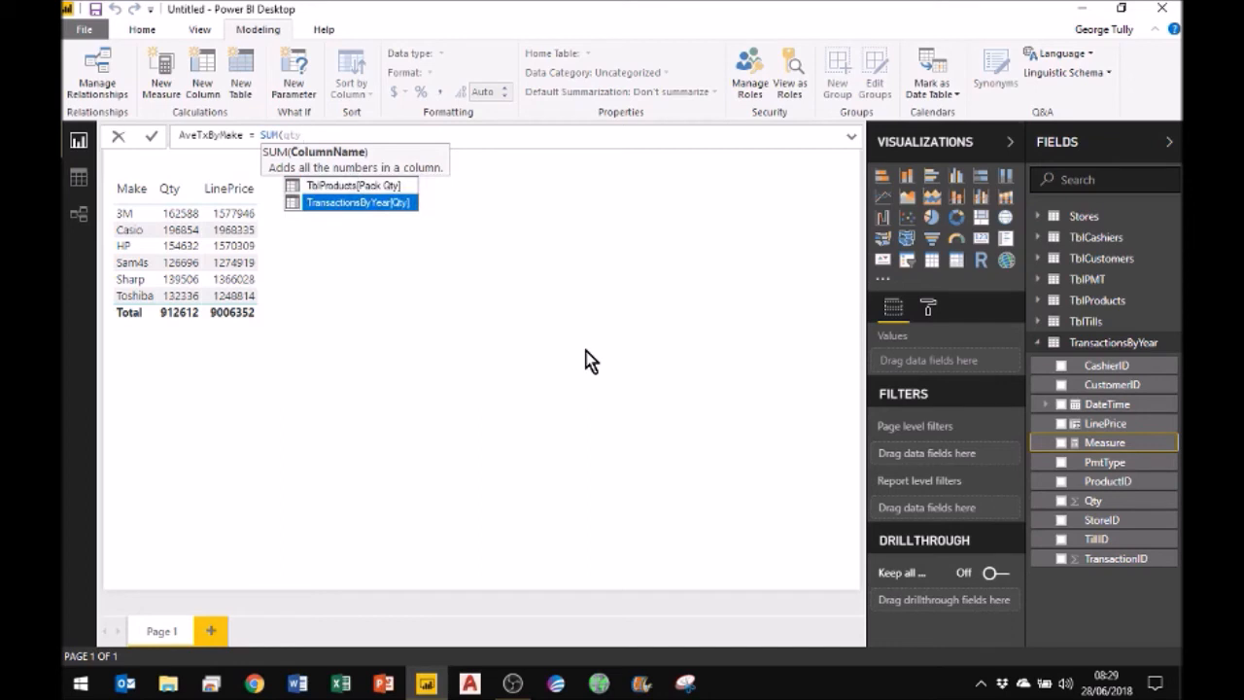
double_click(356, 203)
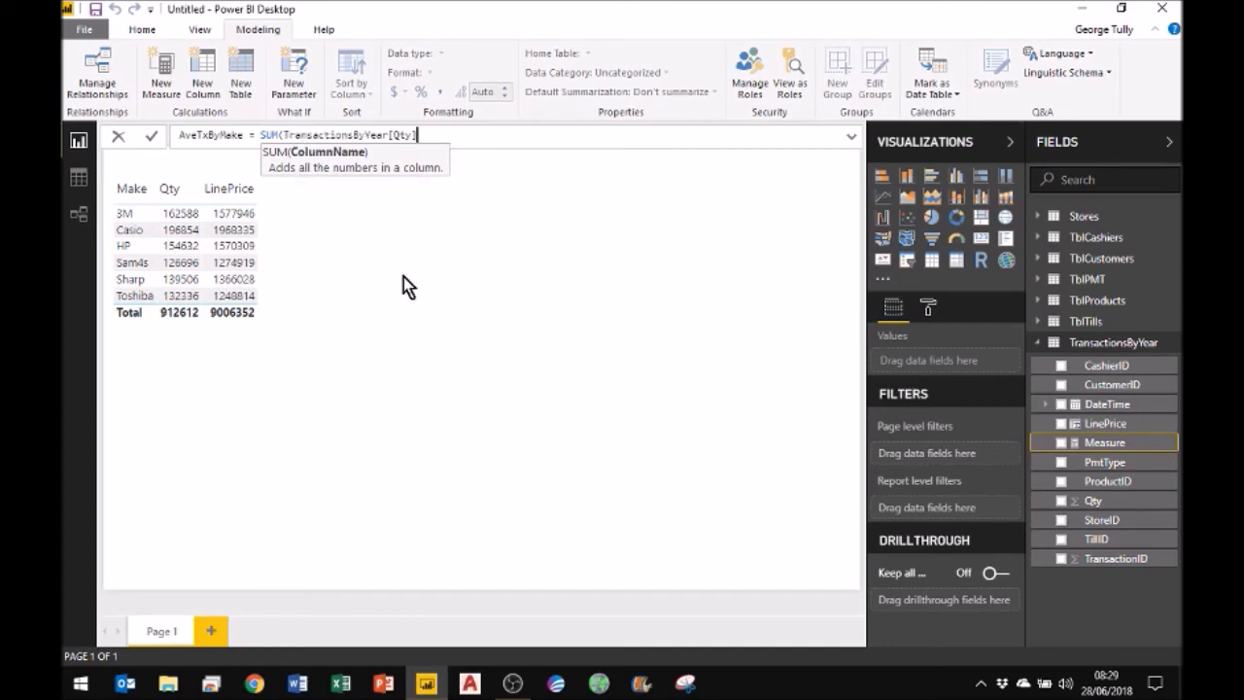
type(")")
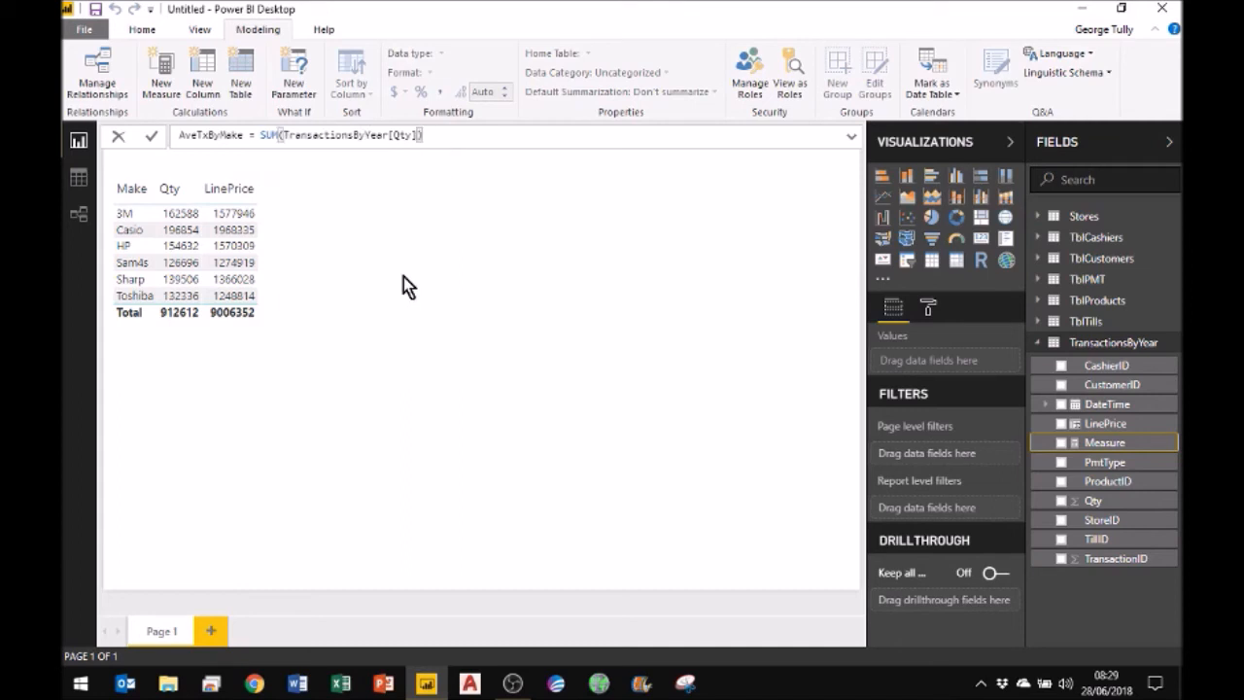
Finish the AveTxByMake measure by dividing the quantity sum by COUNT(TblTills[Make]) and commit it
type("/count")
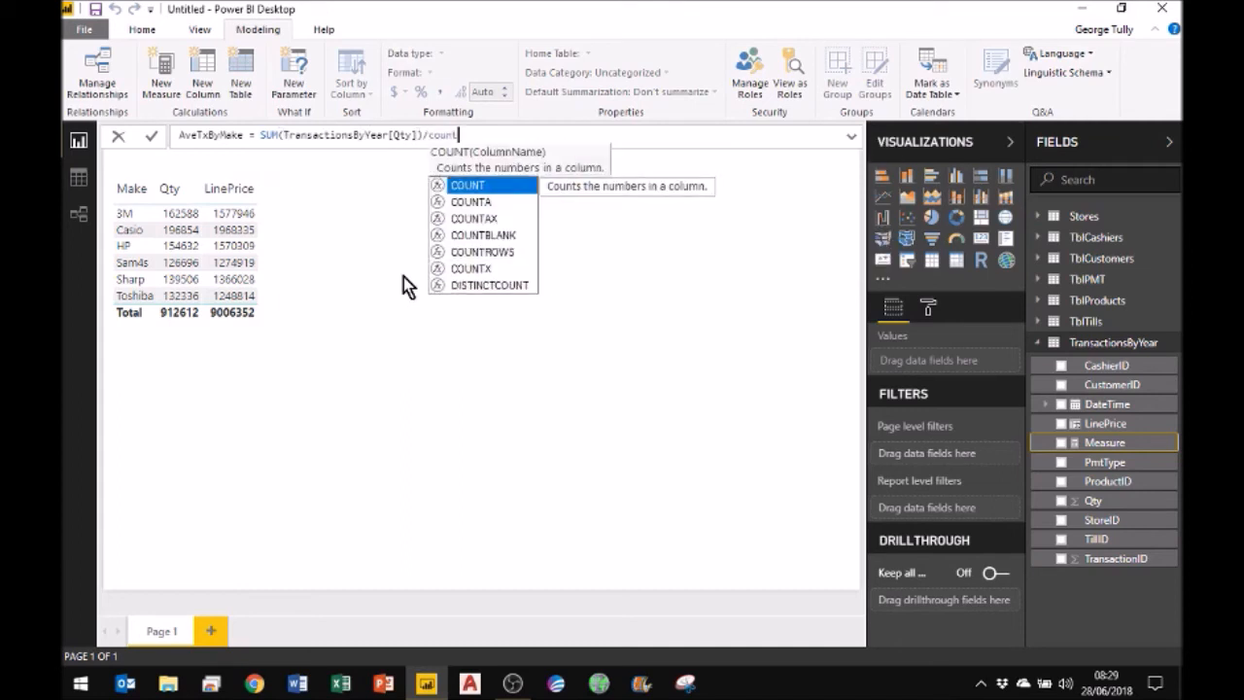
key("Tab")
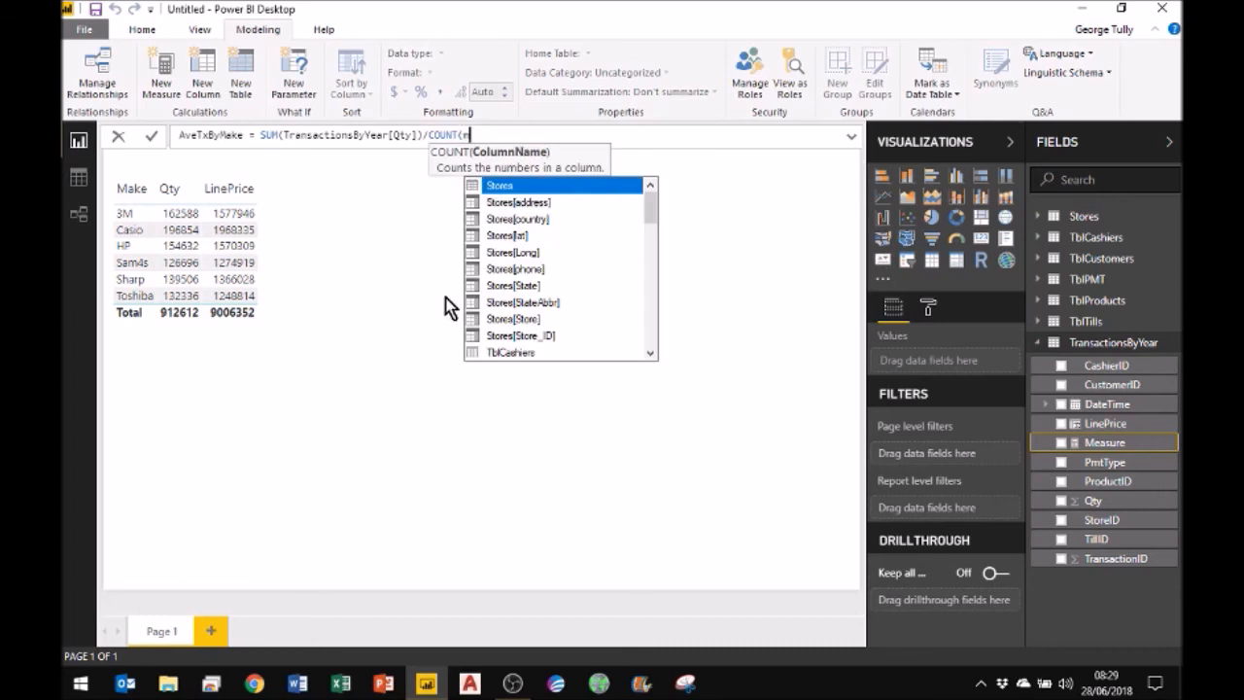
type("make")
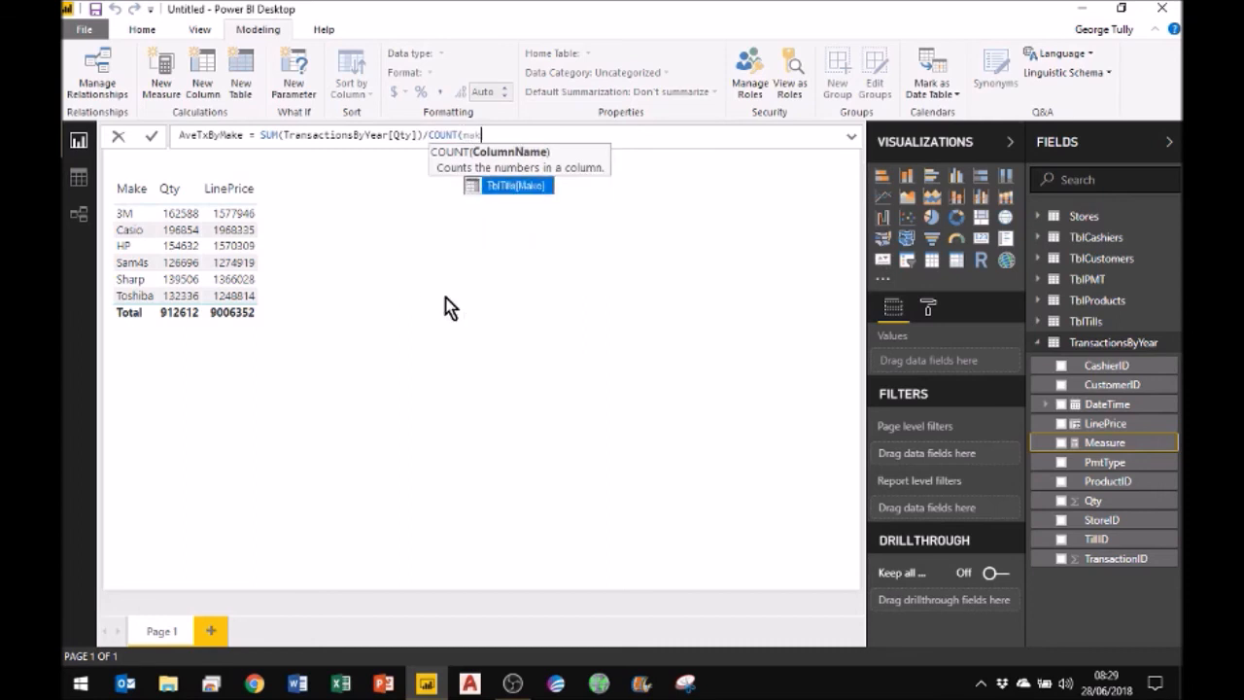
left_click(511, 201)
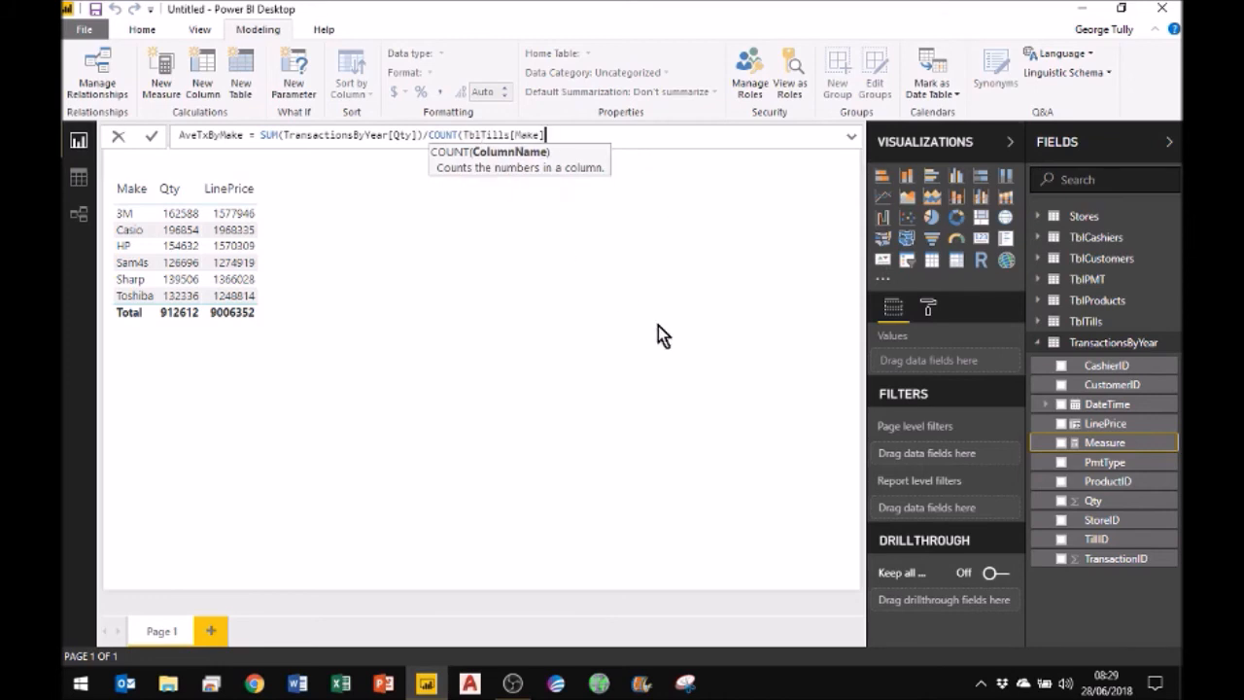
type(")")
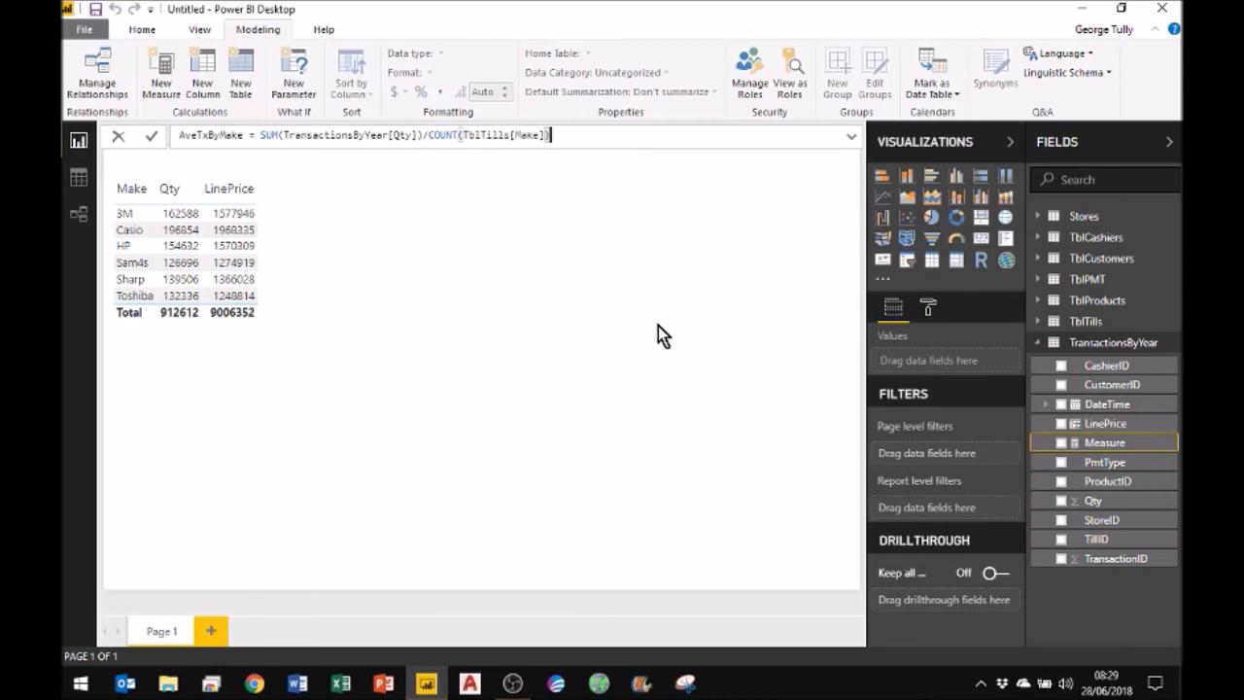
key("Return")
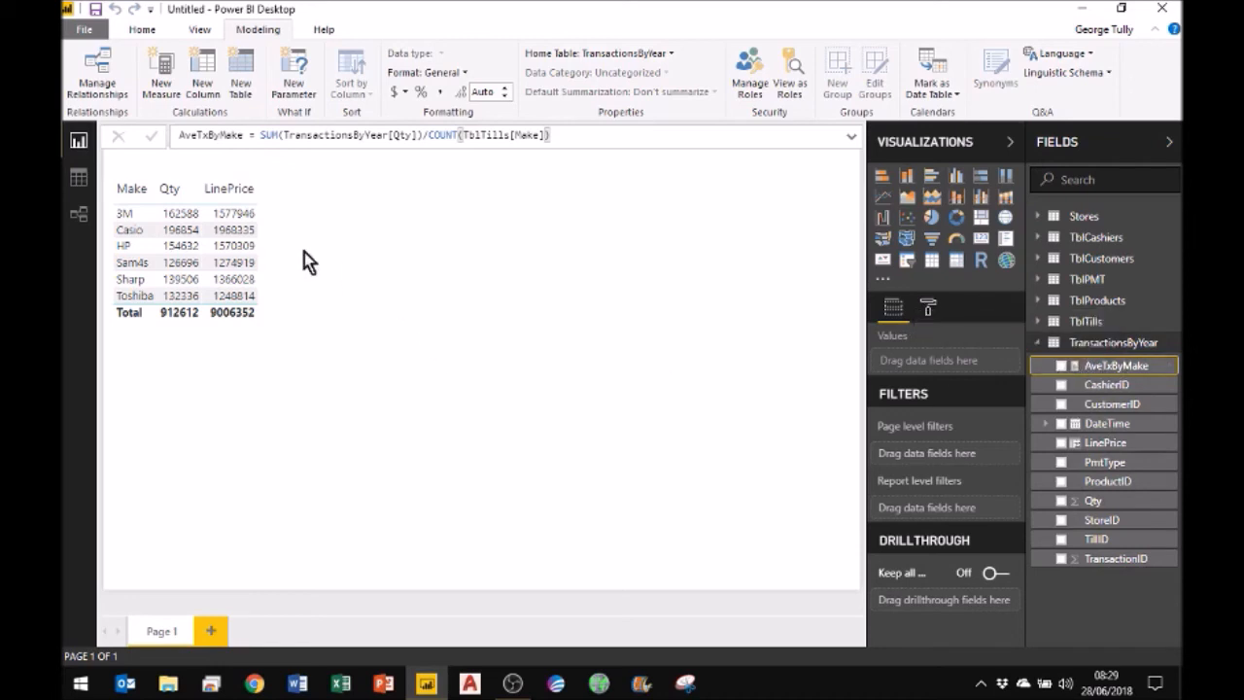
Add the AveTxByMake measure to the table visual as a fourth column and widen the visual to fit it
left_click(234, 231)
left_click(271, 234)
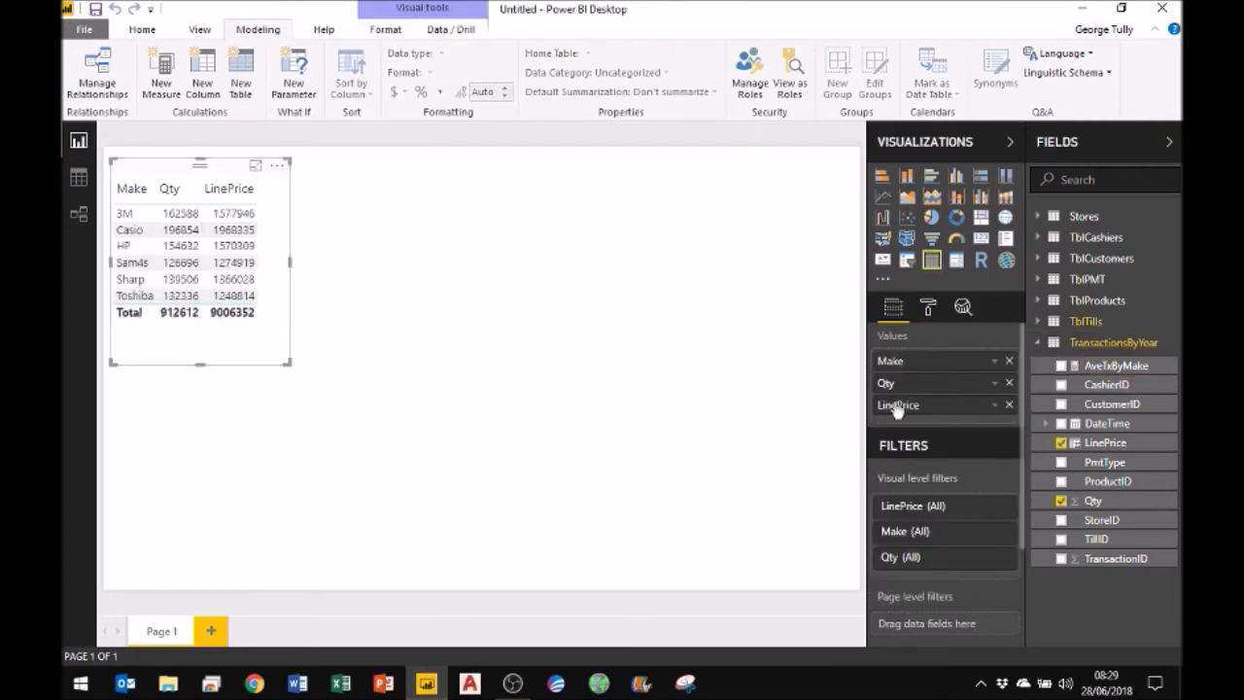
left_click(1061, 365)
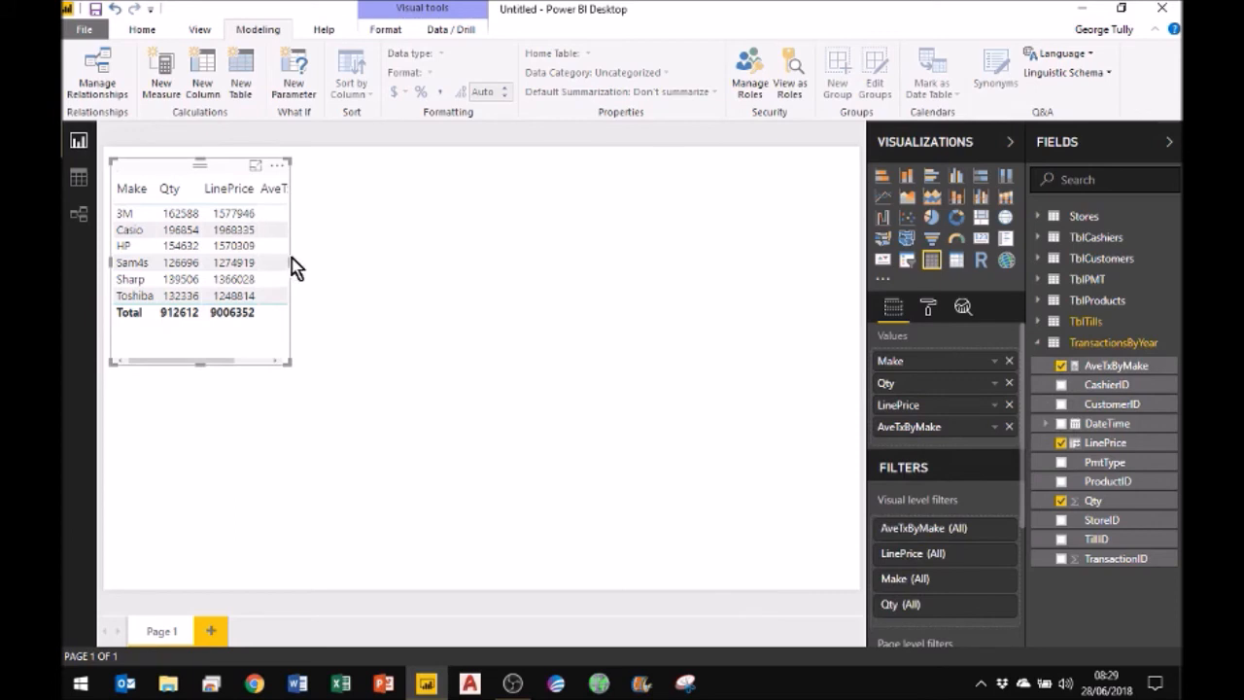
left_click_drag(289, 259, 382, 278)
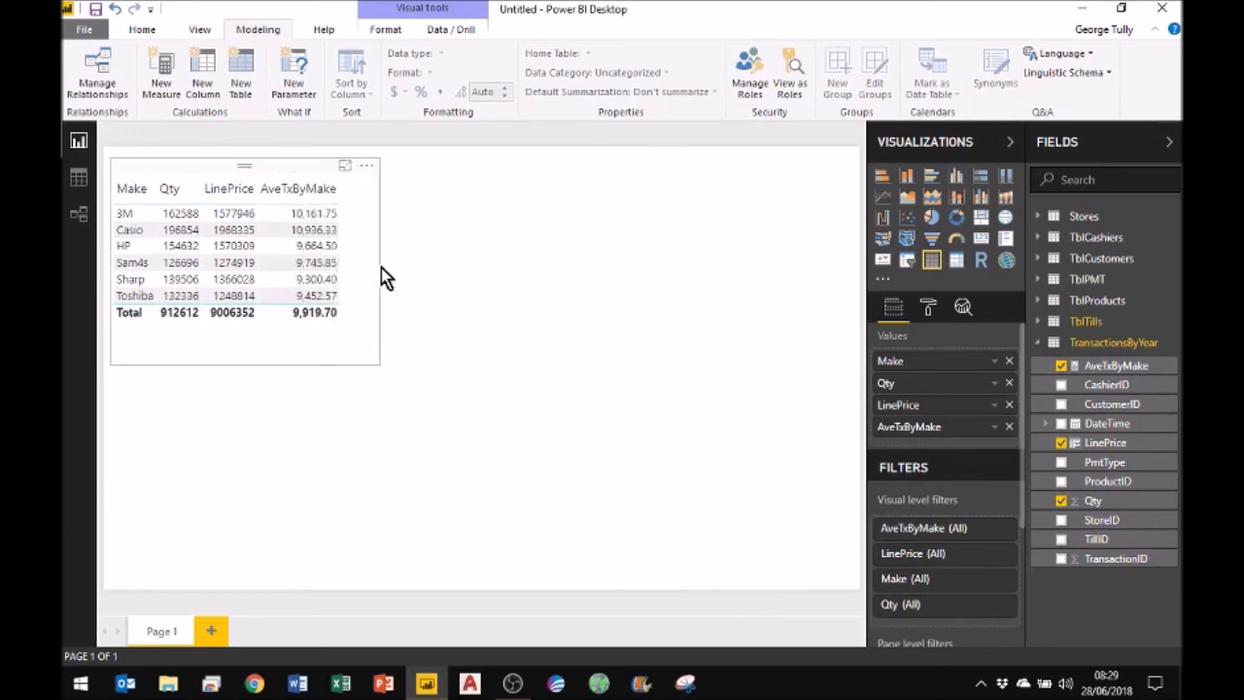
Format AveTxByMake with 0 decimal places and remove Qty and LinePrice from the table visual
left_click(1107, 368)
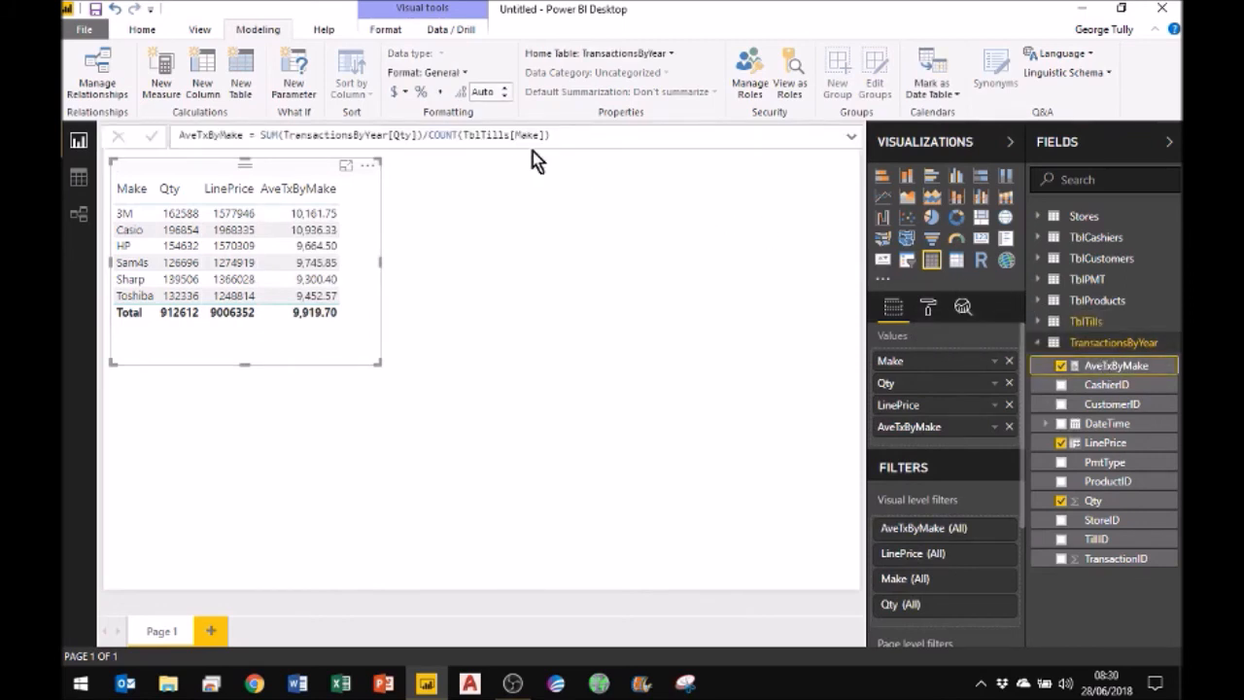
left_click(406, 92)
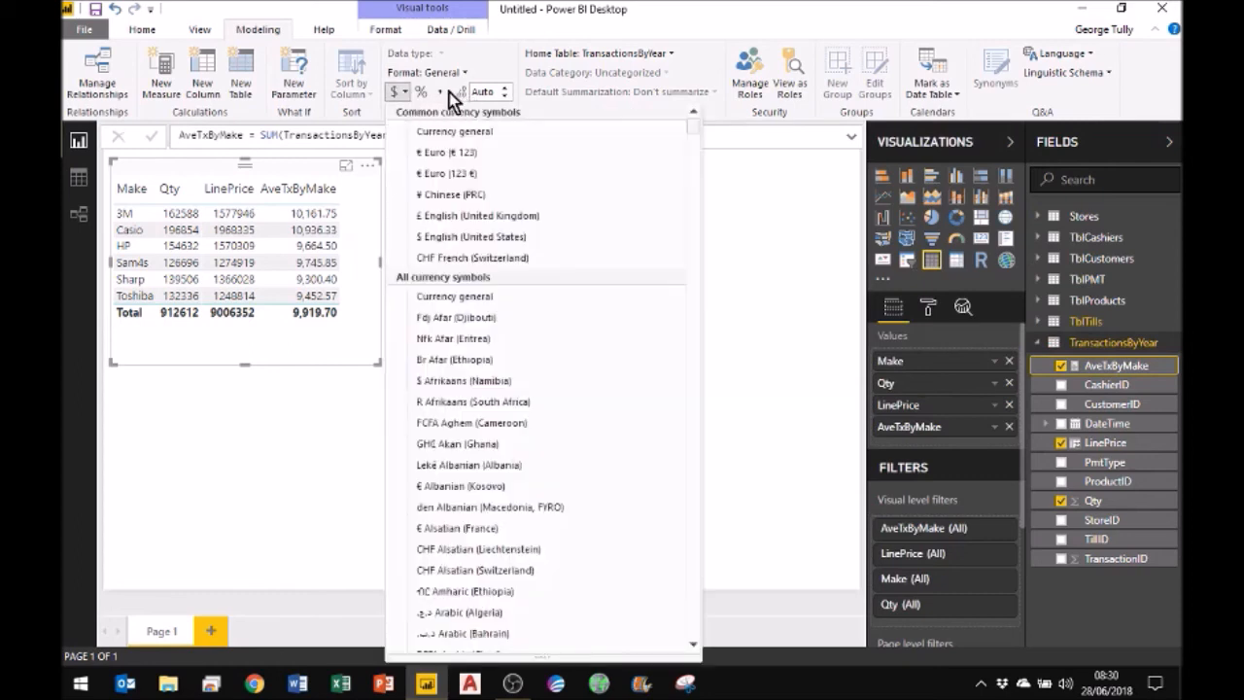
left_click(506, 99)
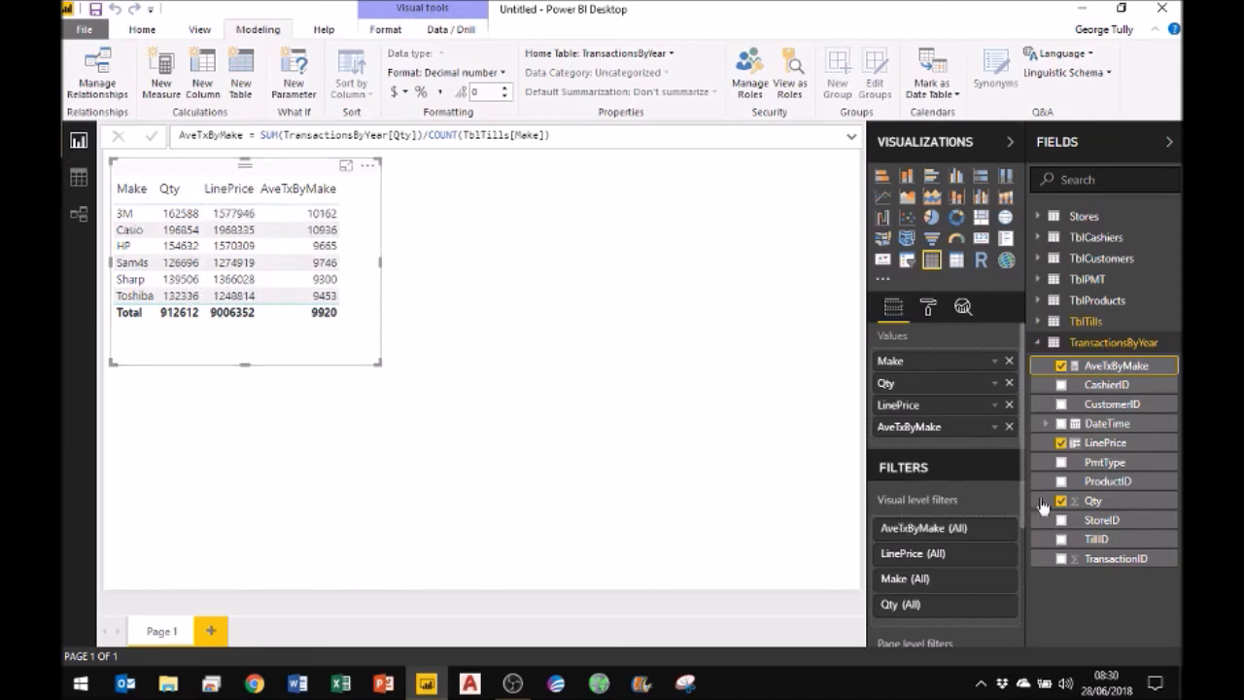
left_click(1061, 502)
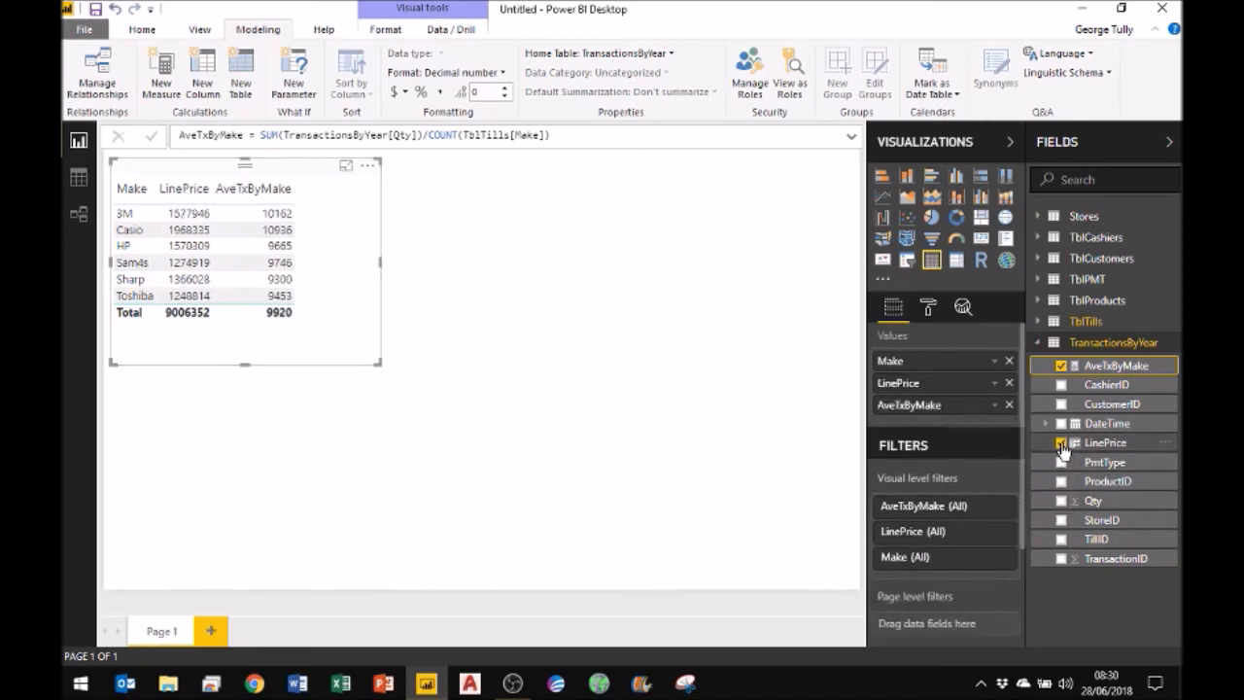
left_click(1061, 443)
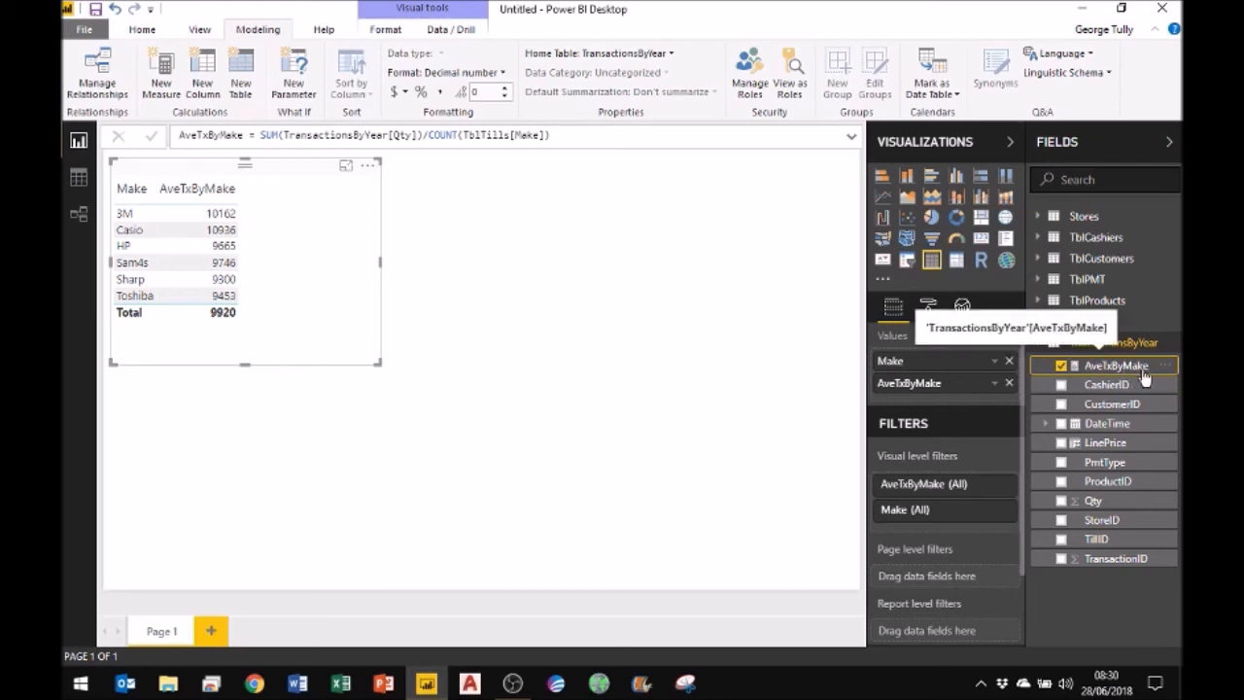
Create a new measure named Av£ByMake in TransactionsByYear, starting its formula with SUM(TransactionsByYear[LinePrice])
left_click(1093, 345)
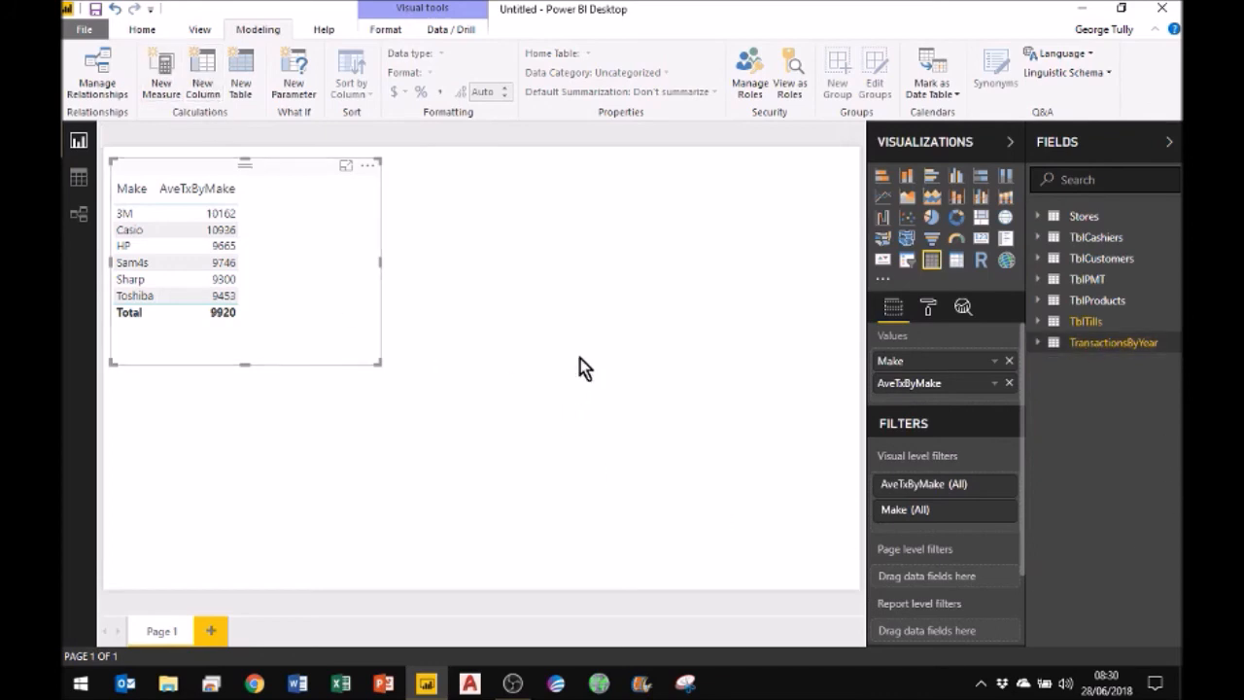
type("AvEByMake =")
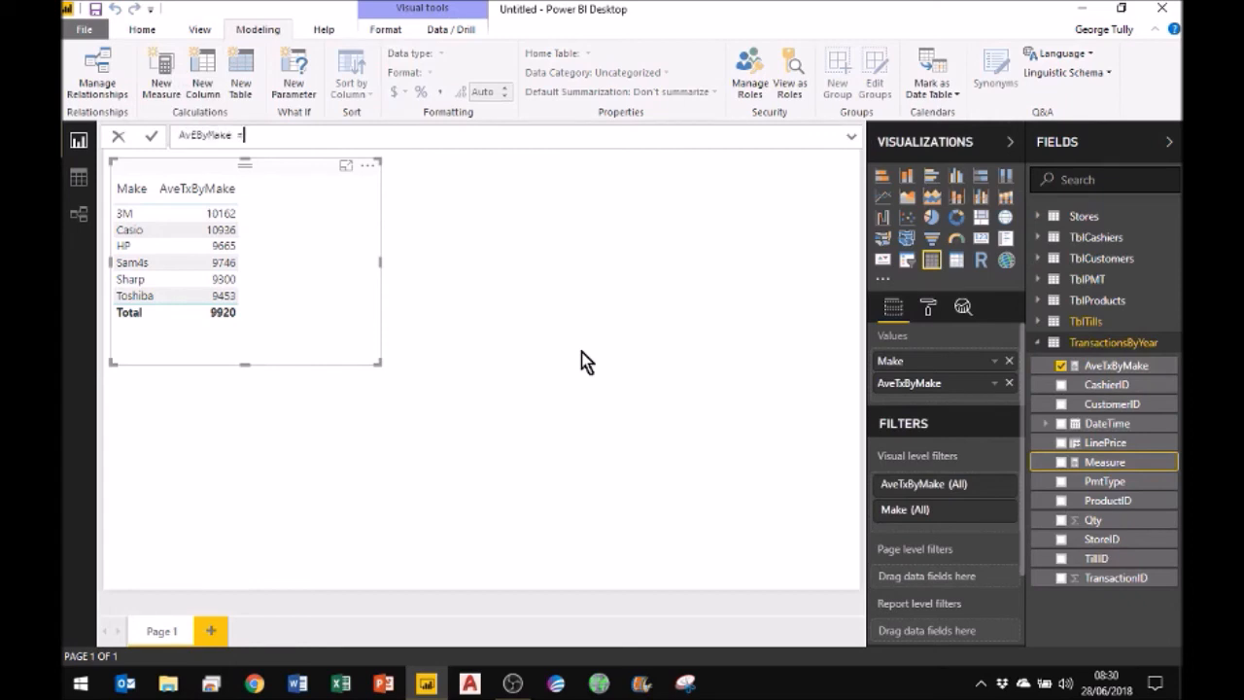
type("SUM(")
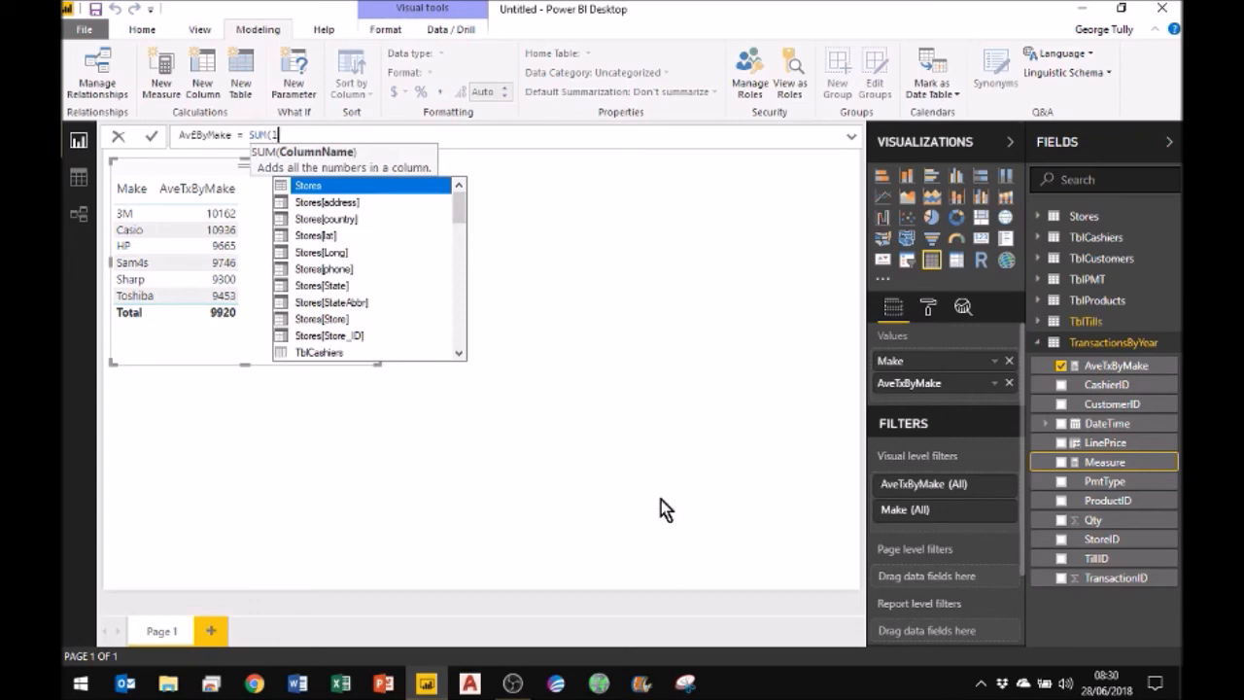
type("lin")
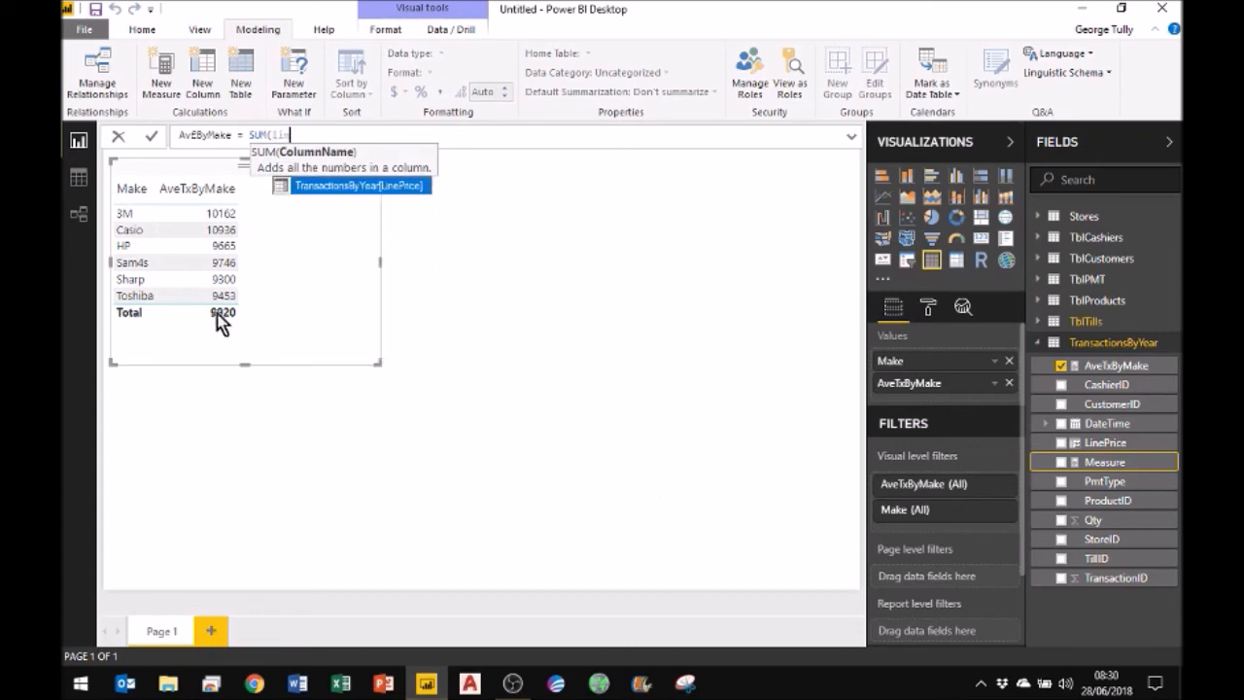
left_click(328, 181)
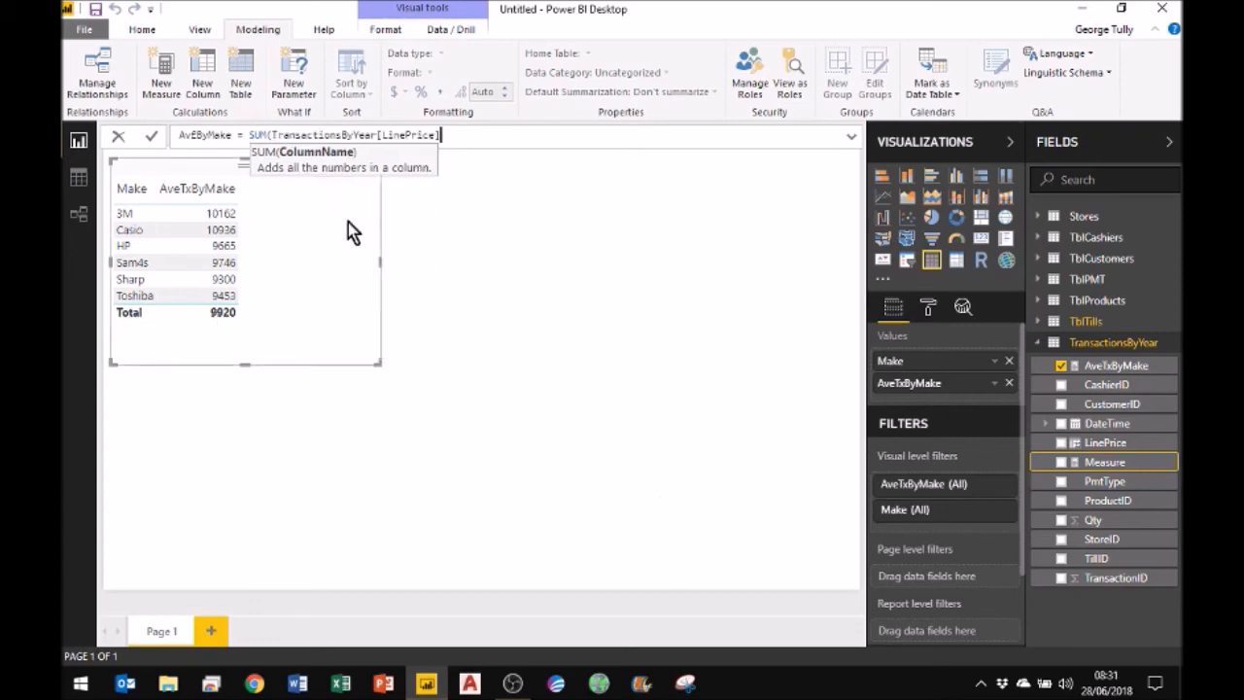
Divide the LinePrice sum in the Av£ByMake formula by COUNT(TblTills[Make]) and commit the measure
type(")/count")
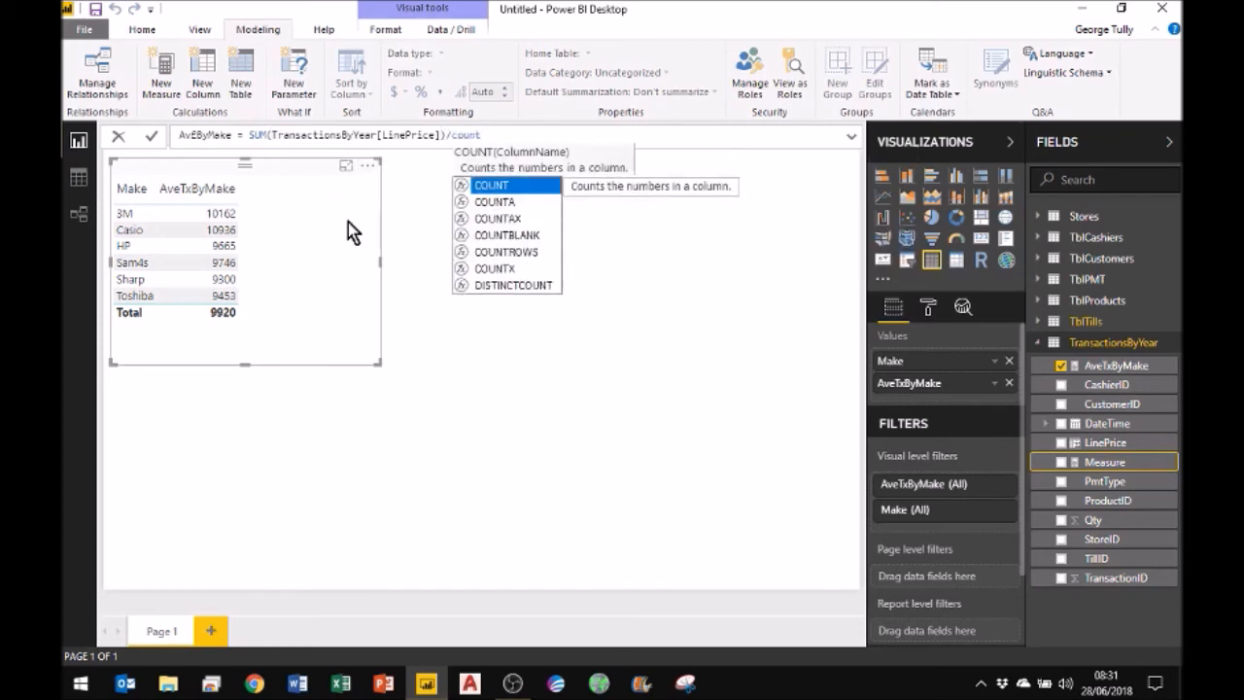
key("Tab")
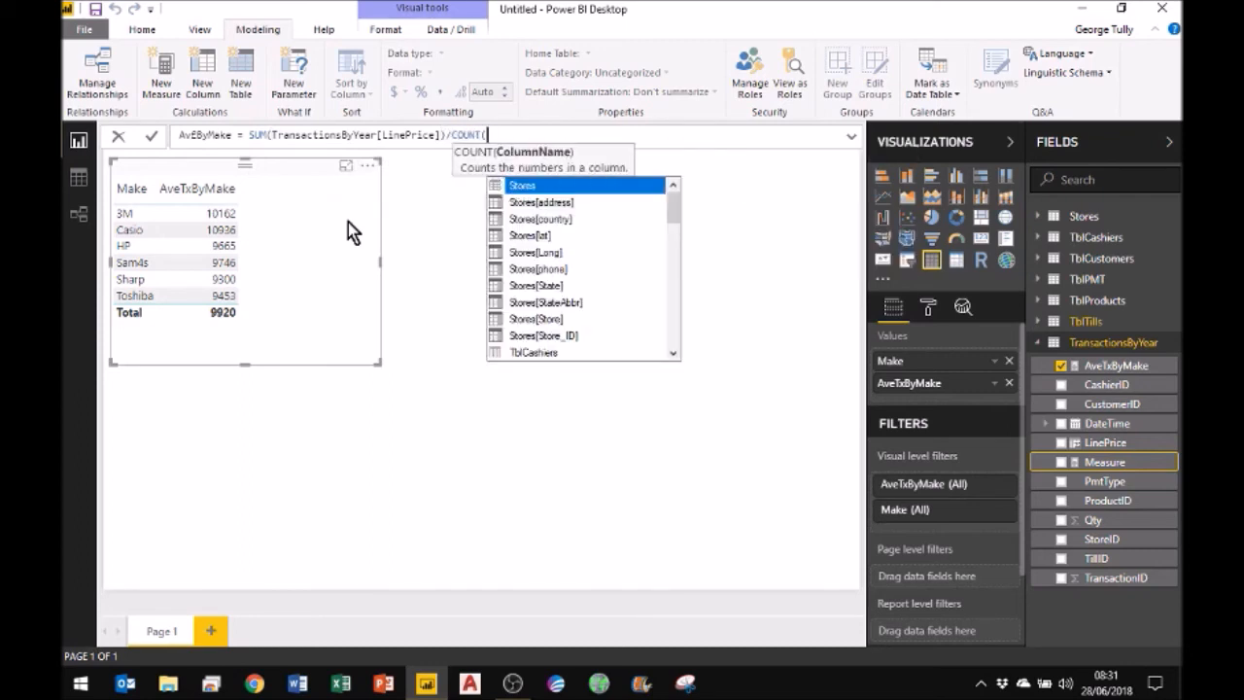
type("make")
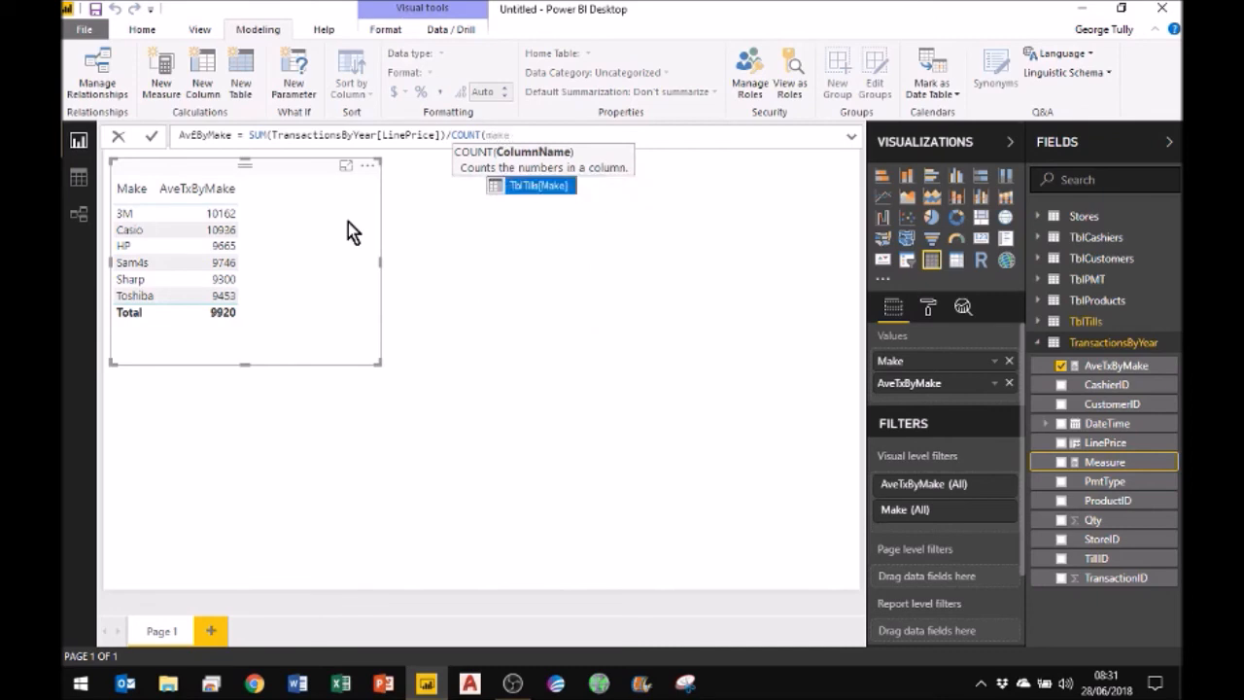
key("Tab")
key("Return")
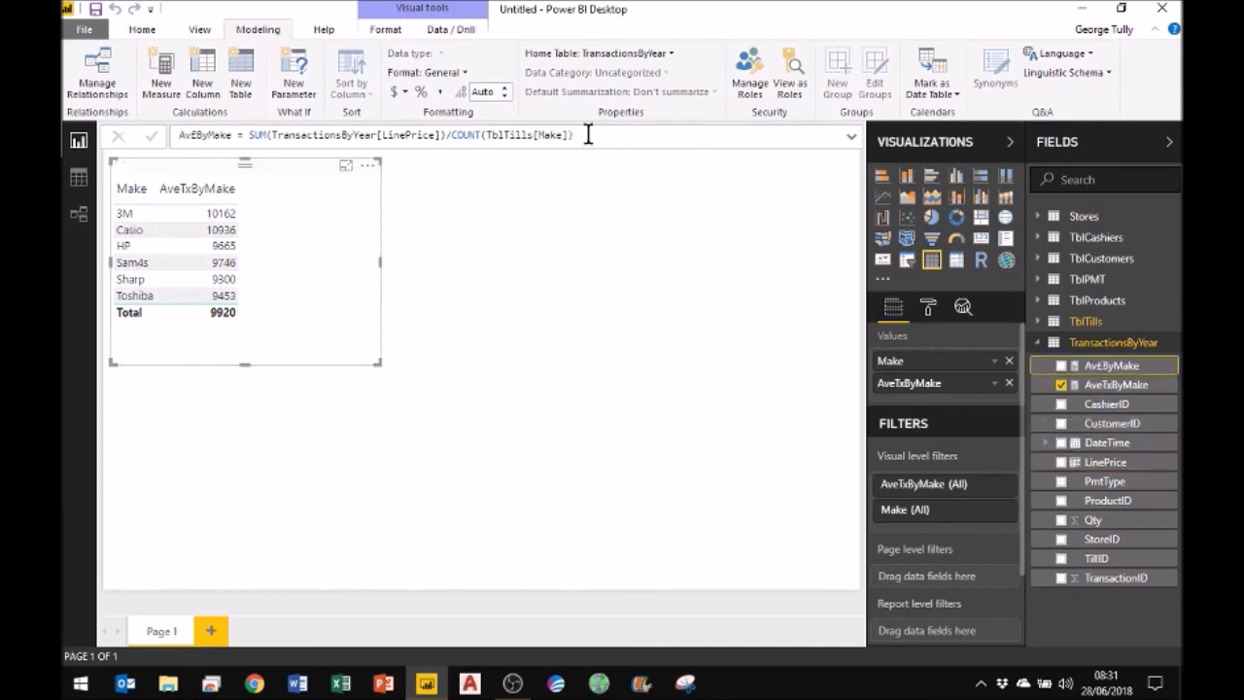
Format Av£ByMake as £ English (United Kingdom) currency and add it to a slightly widened table visual
left_click(404, 92)
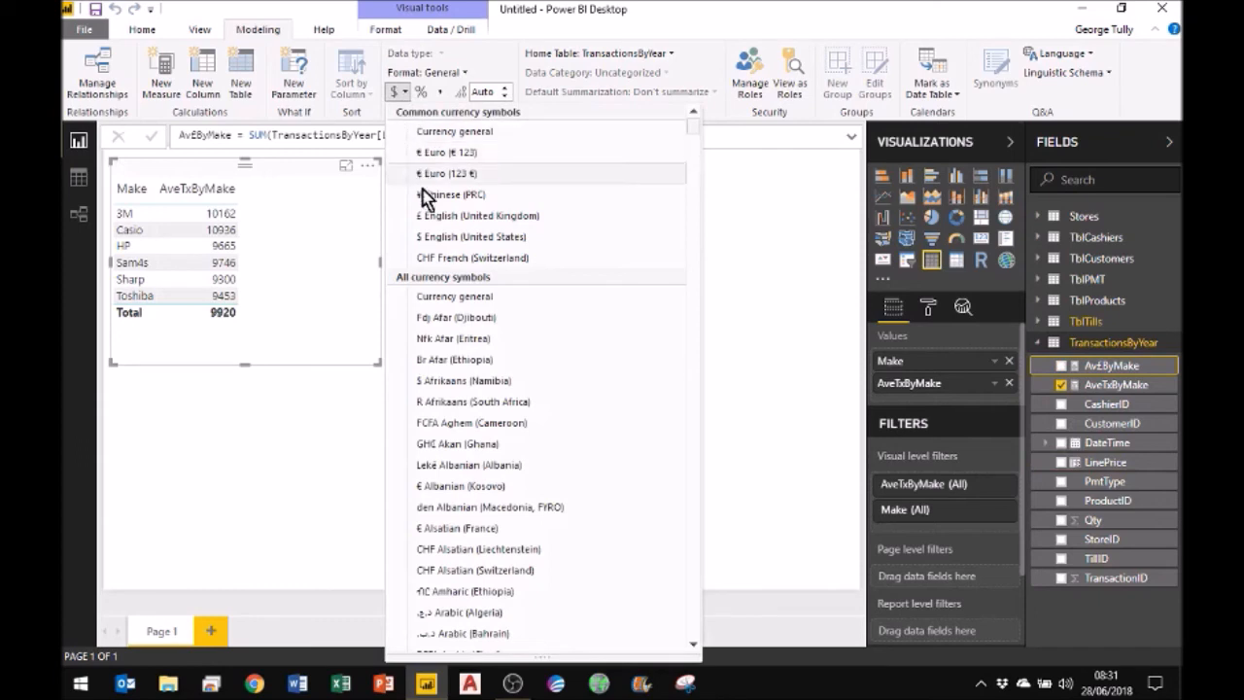
left_click(425, 221)
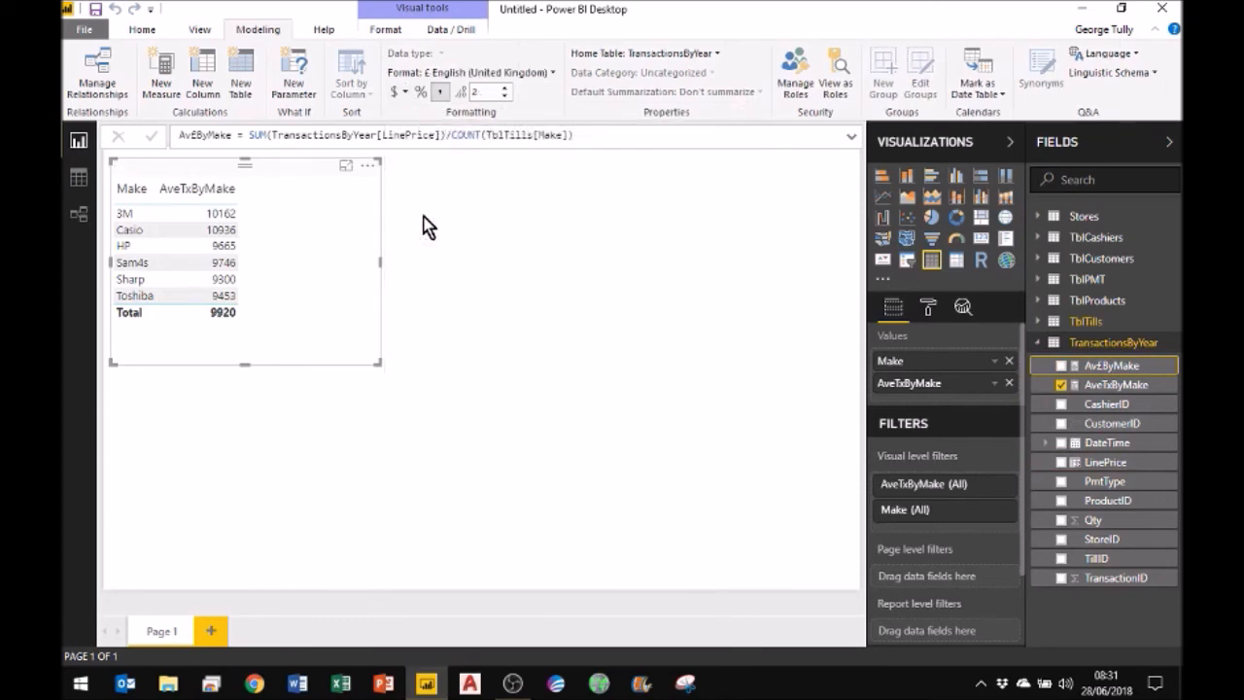
left_click(1061, 365)
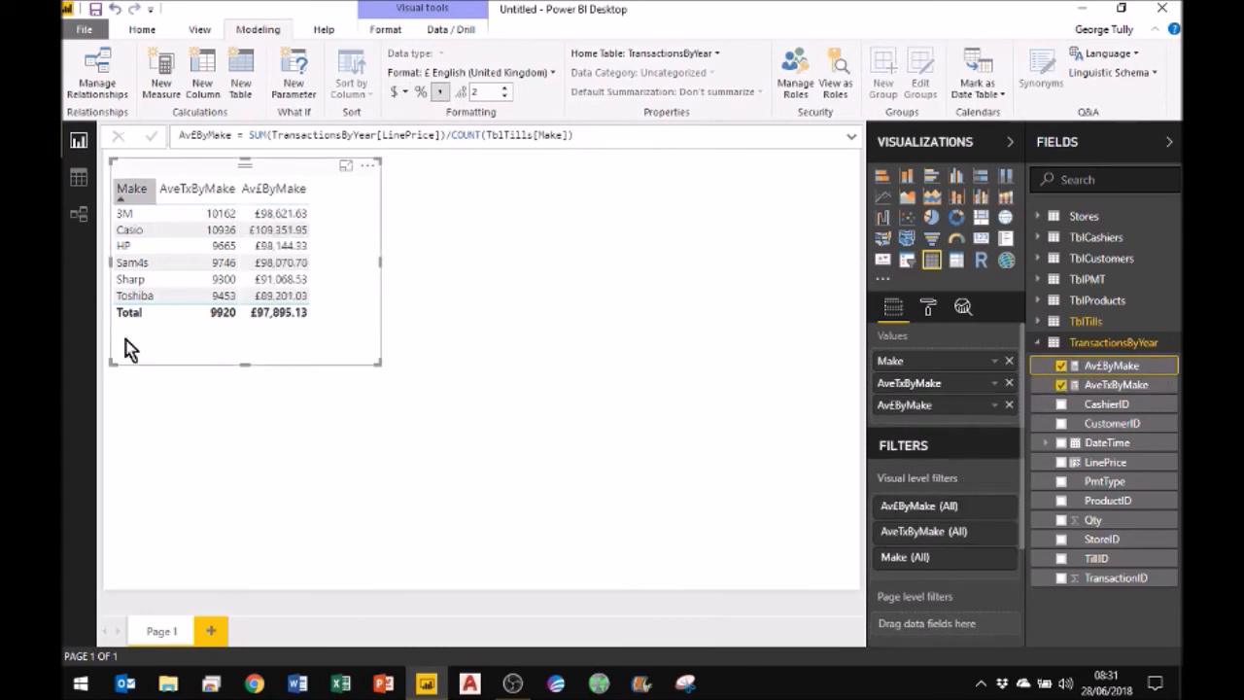
left_click_drag(379, 362, 417, 361)
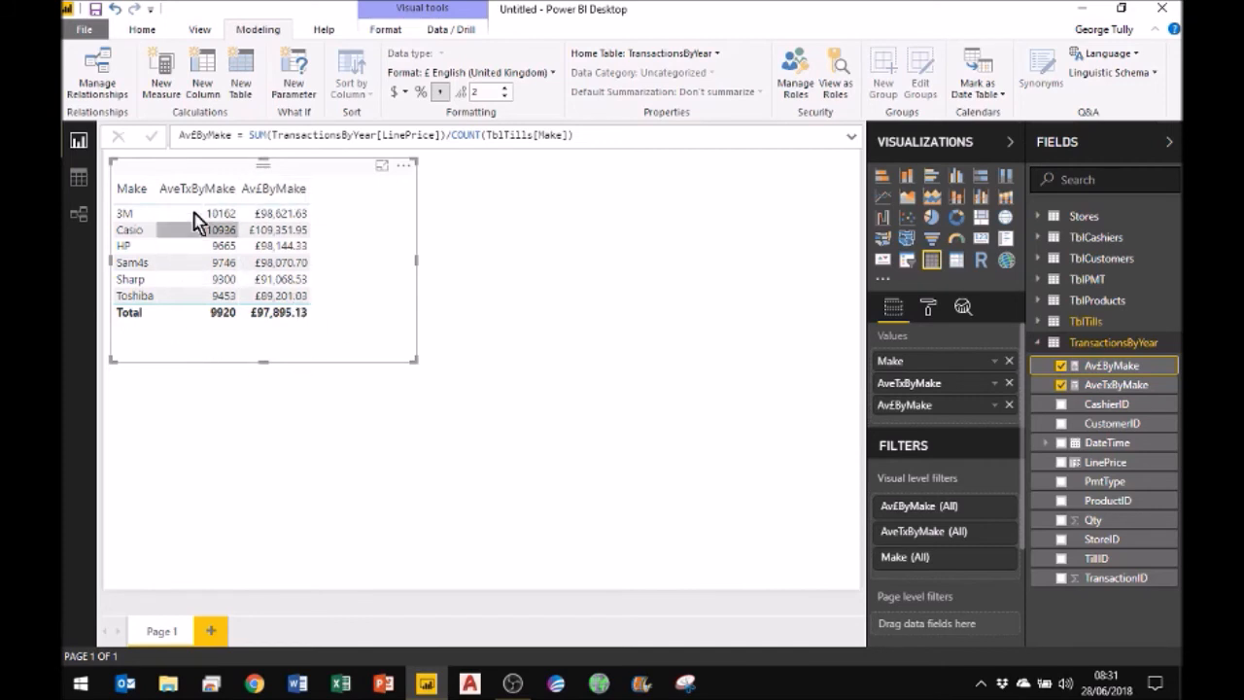
Convert the table visual to a line chart and remove Av£ByMake from its values
left_click(882, 196)
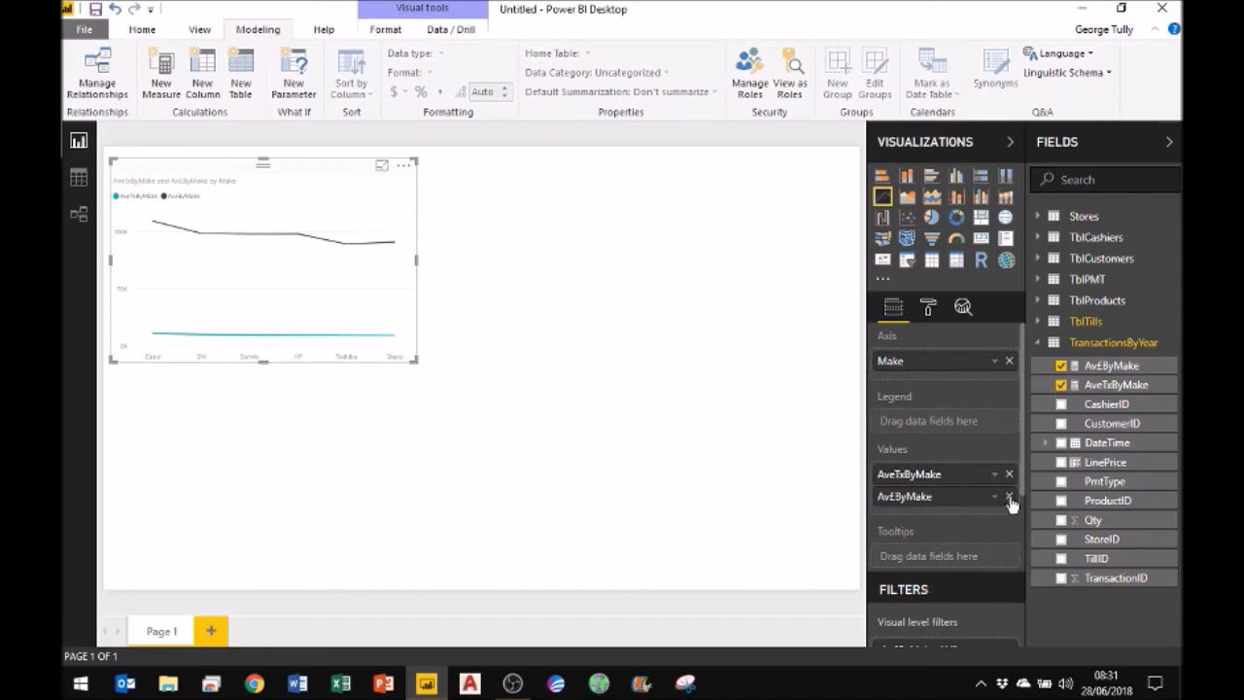
left_click_drag(971, 497, 625, 486)
left_click_drag(923, 500, 636, 483)
left_click_drag(925, 498, 728, 505)
left_click(1010, 497)
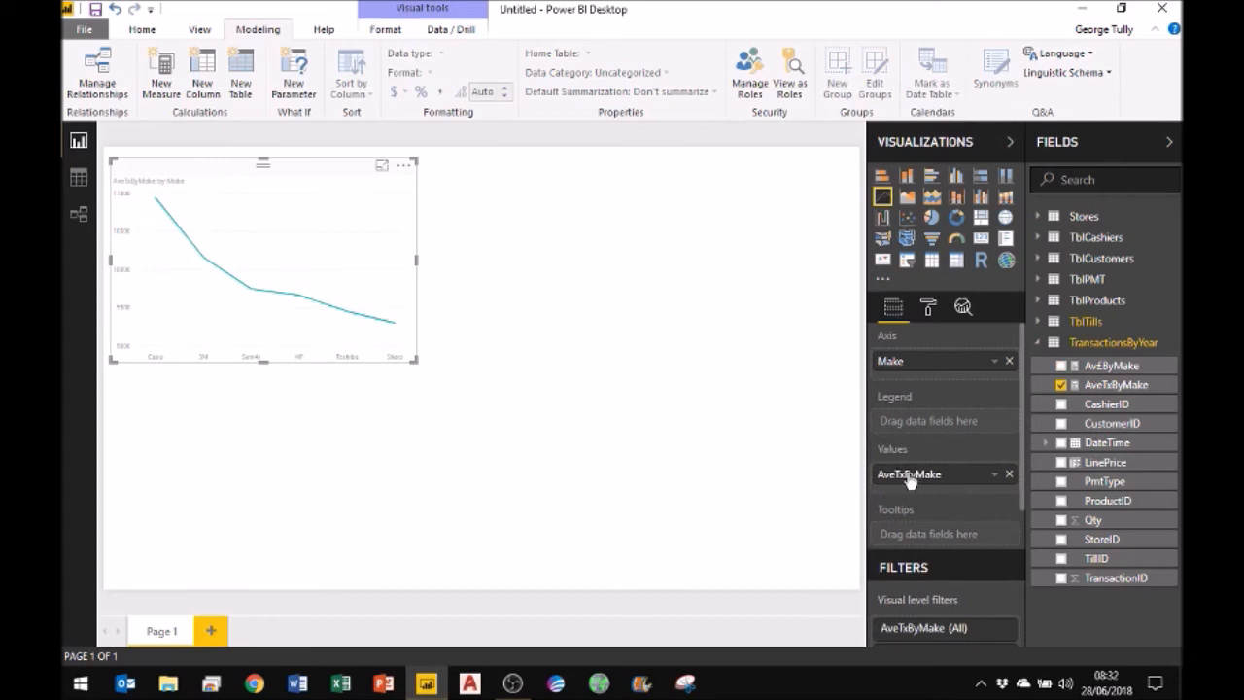
Clear Make from the line chart's axis and use TblTills Make as the legend instead
scroll(943, 513, "down", 2)
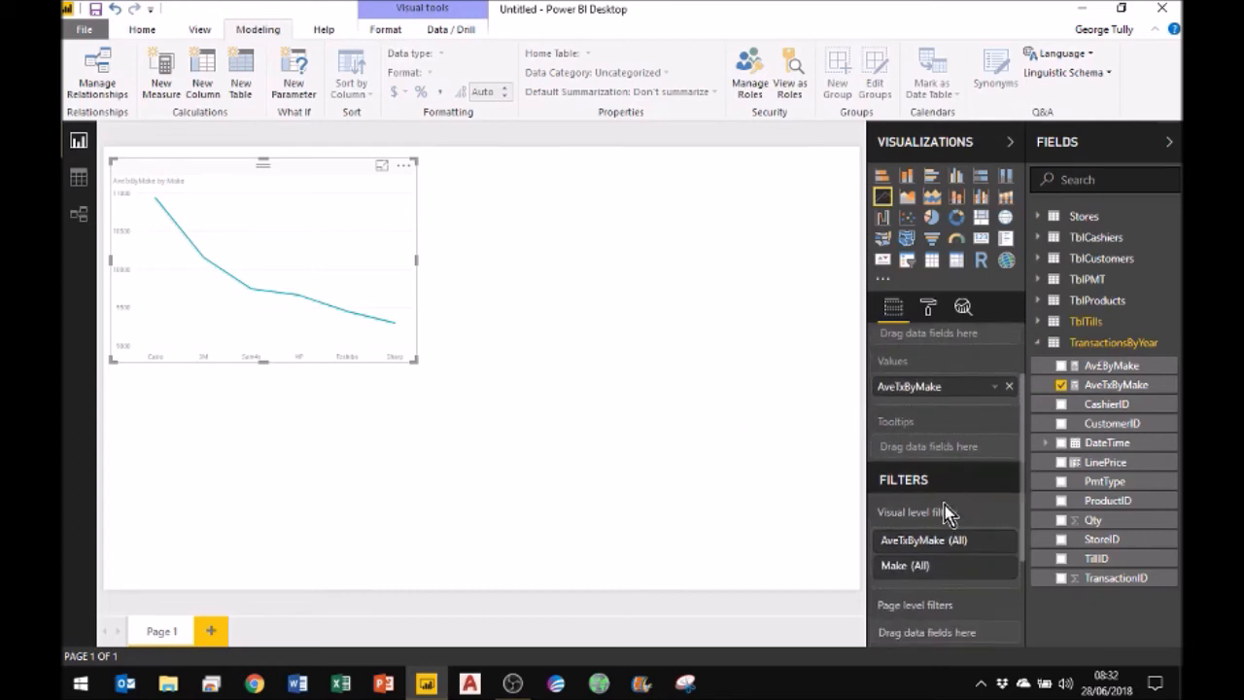
scroll(943, 513, "down", 2)
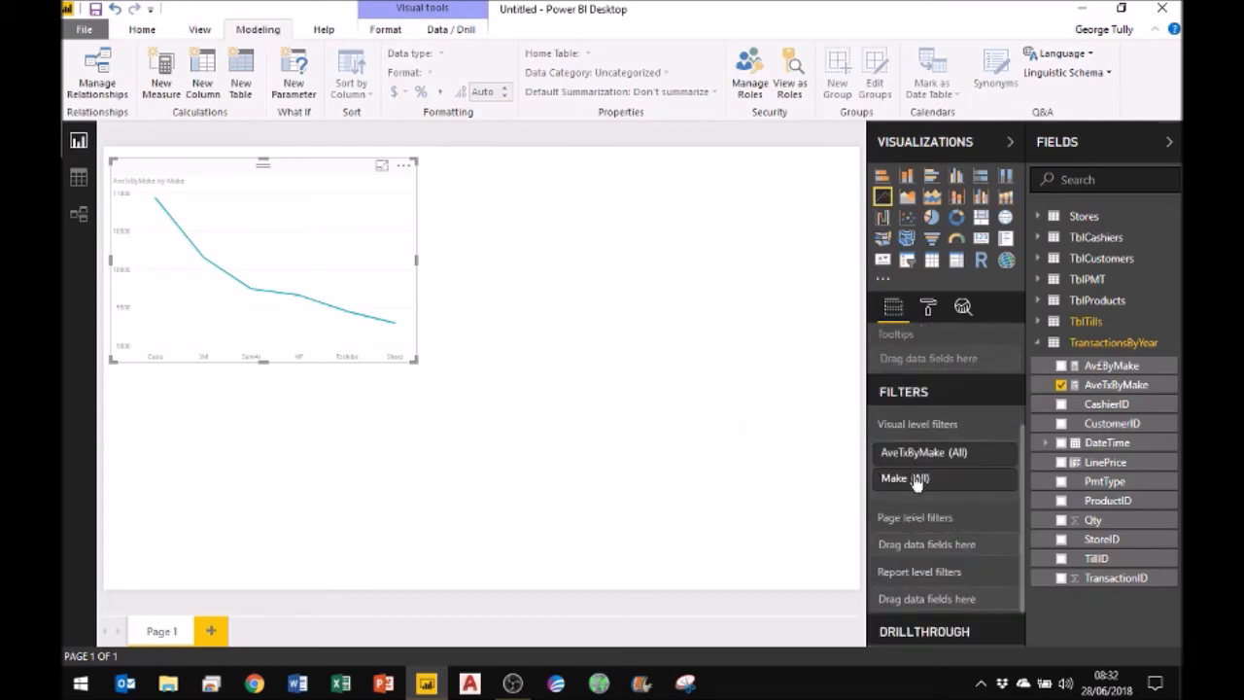
scroll(952, 484, "up", 4)
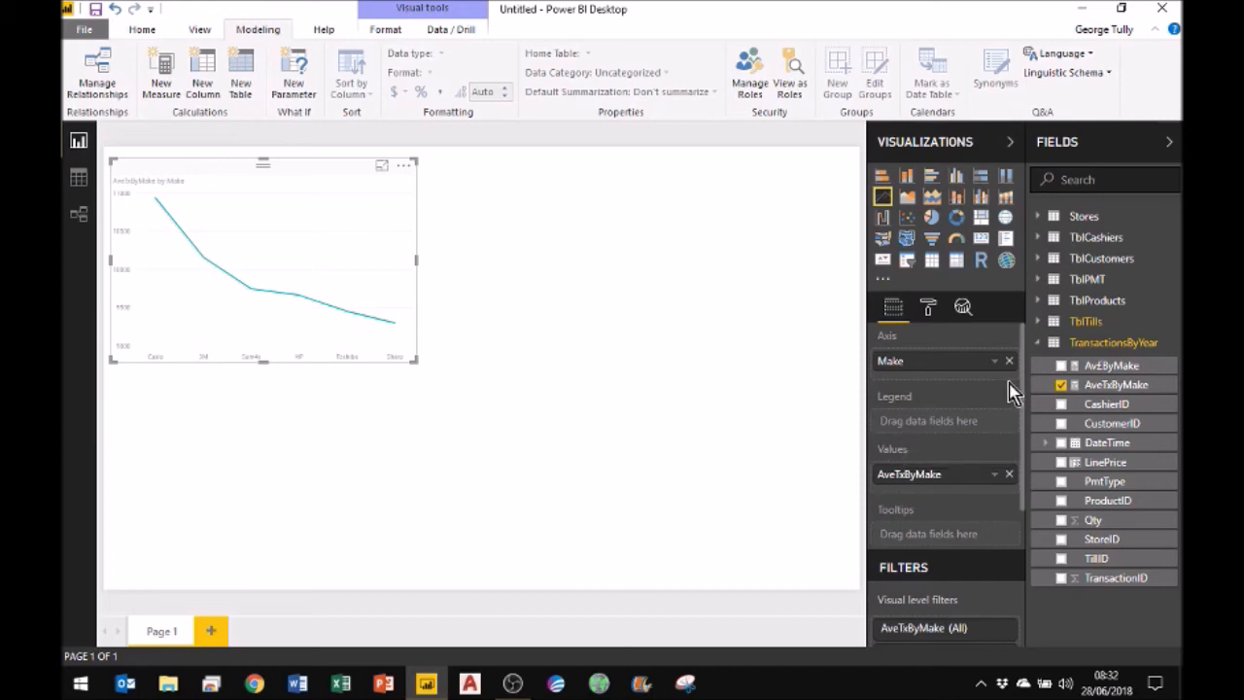
left_click(1038, 342)
left_click(1037, 321)
left_click_drag(1090, 365, 939, 411)
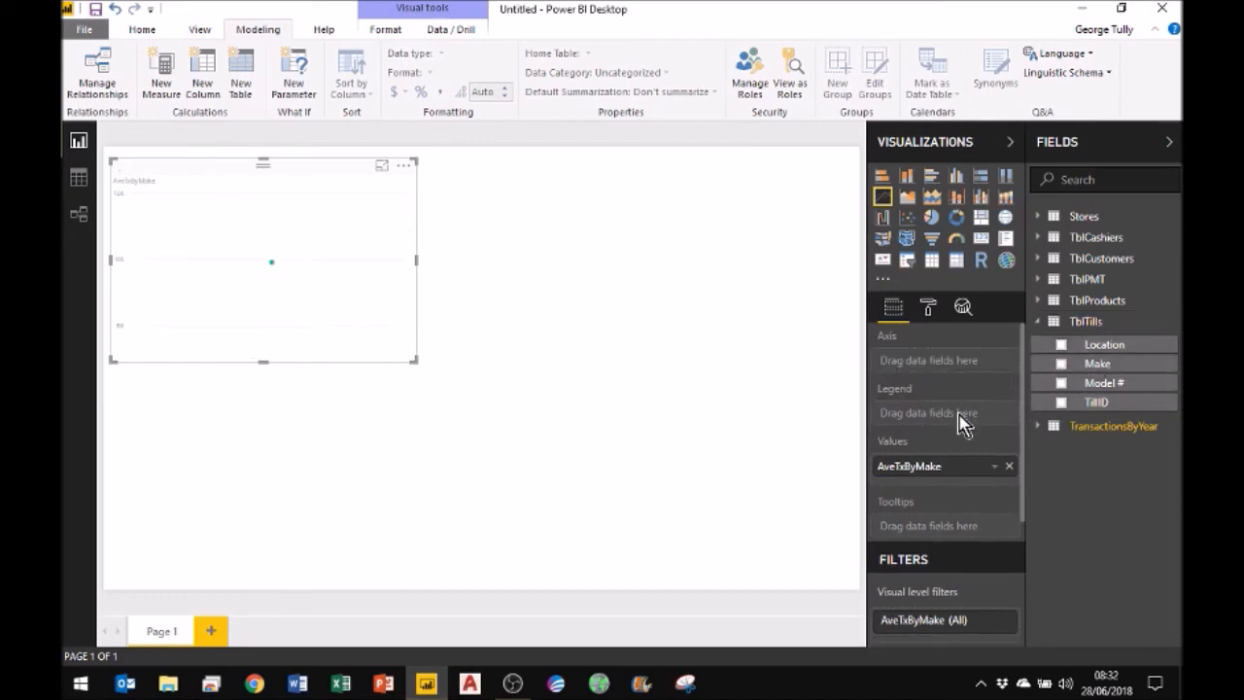
left_click_drag(1096, 364, 932, 414)
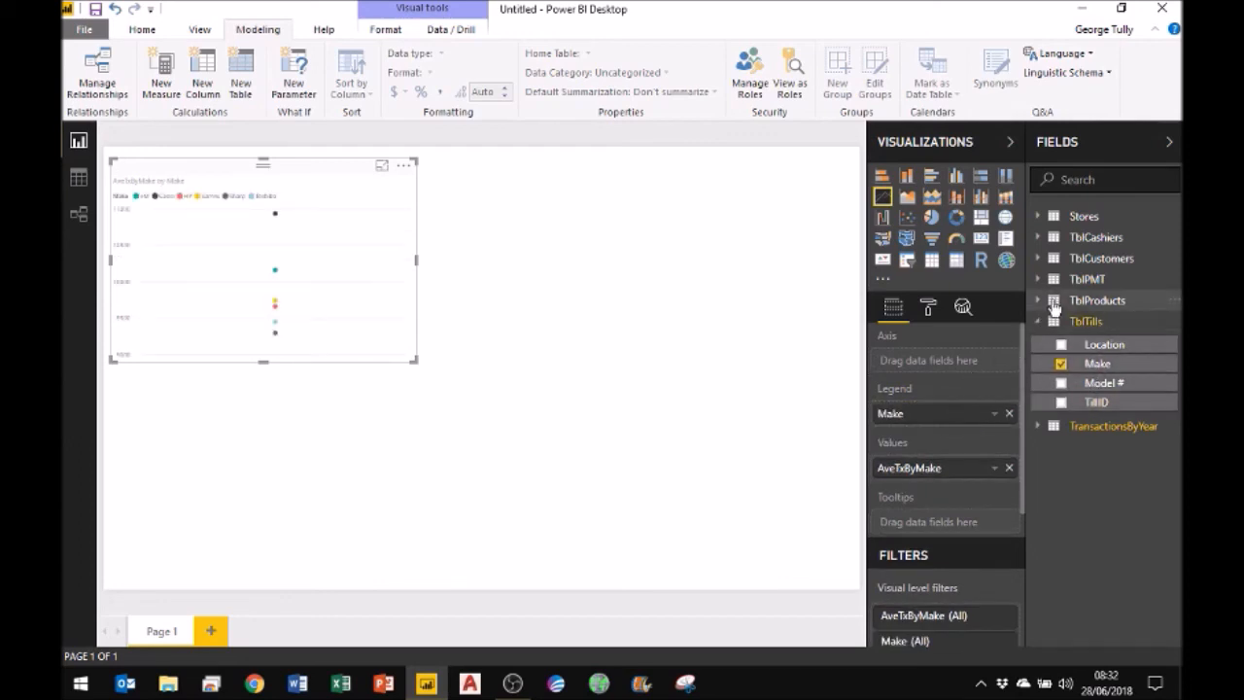
Add Year from the TransactionsByYear DateTime hierarchy to the line chart's axis
left_click(1037, 428)
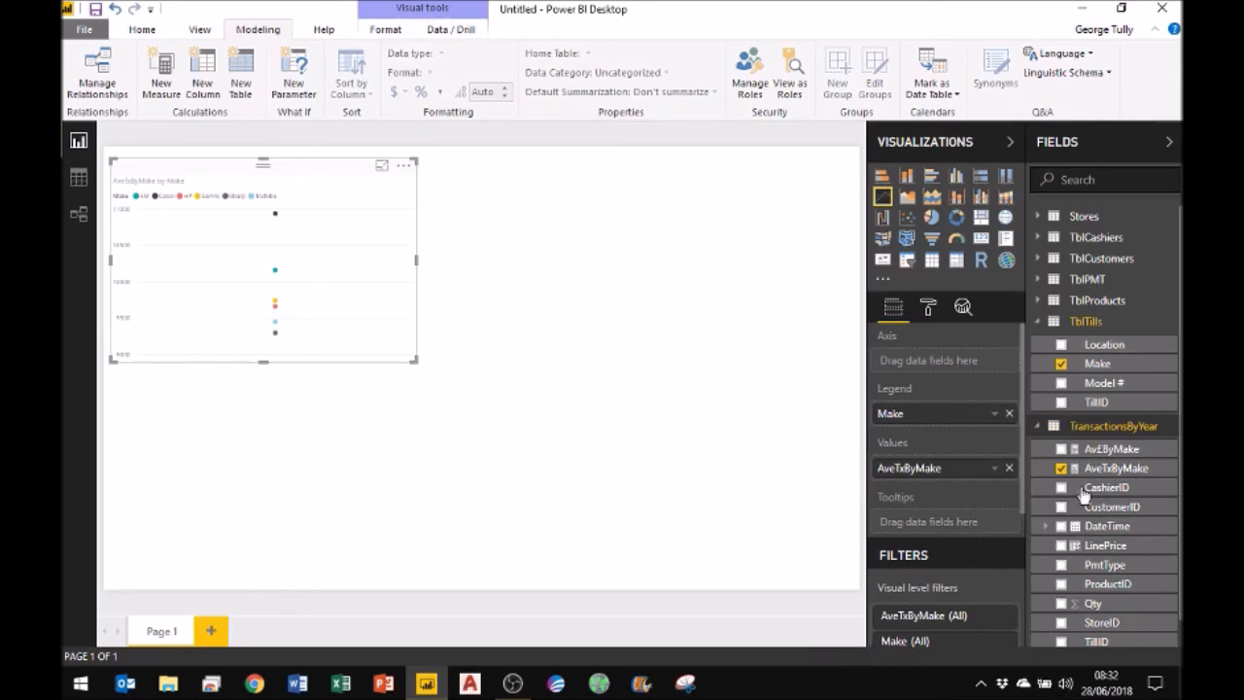
left_click(1046, 528)
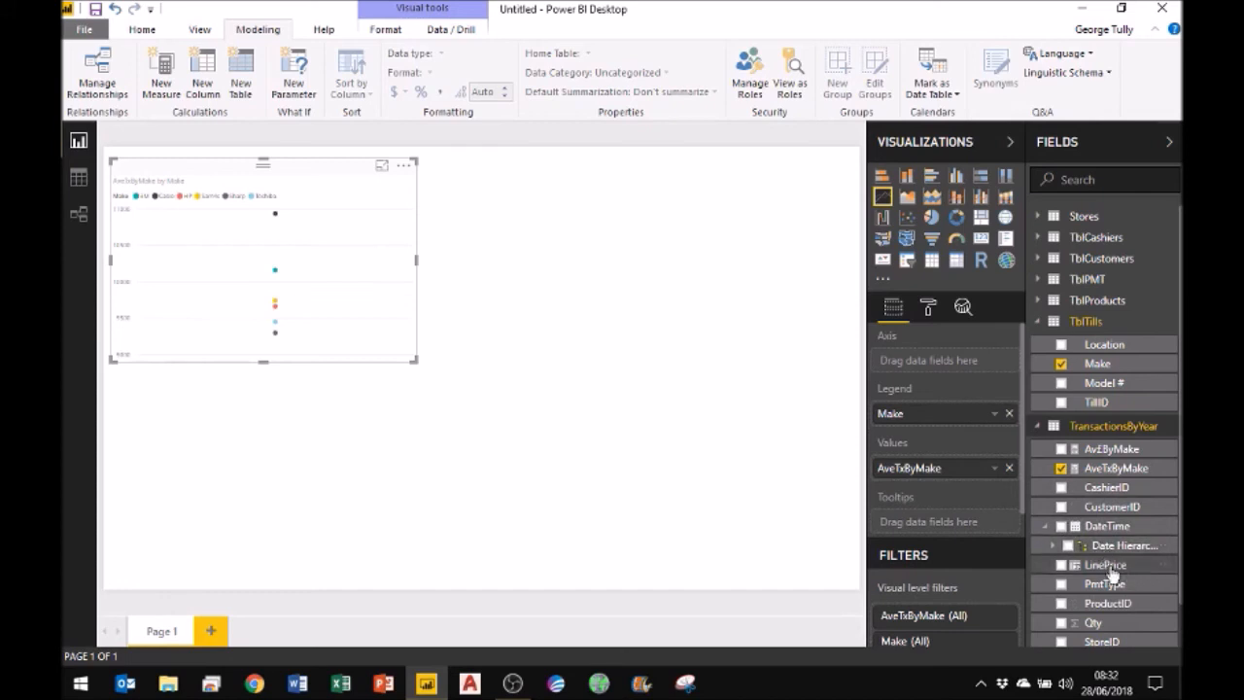
scroll(1083, 529, "down", 1)
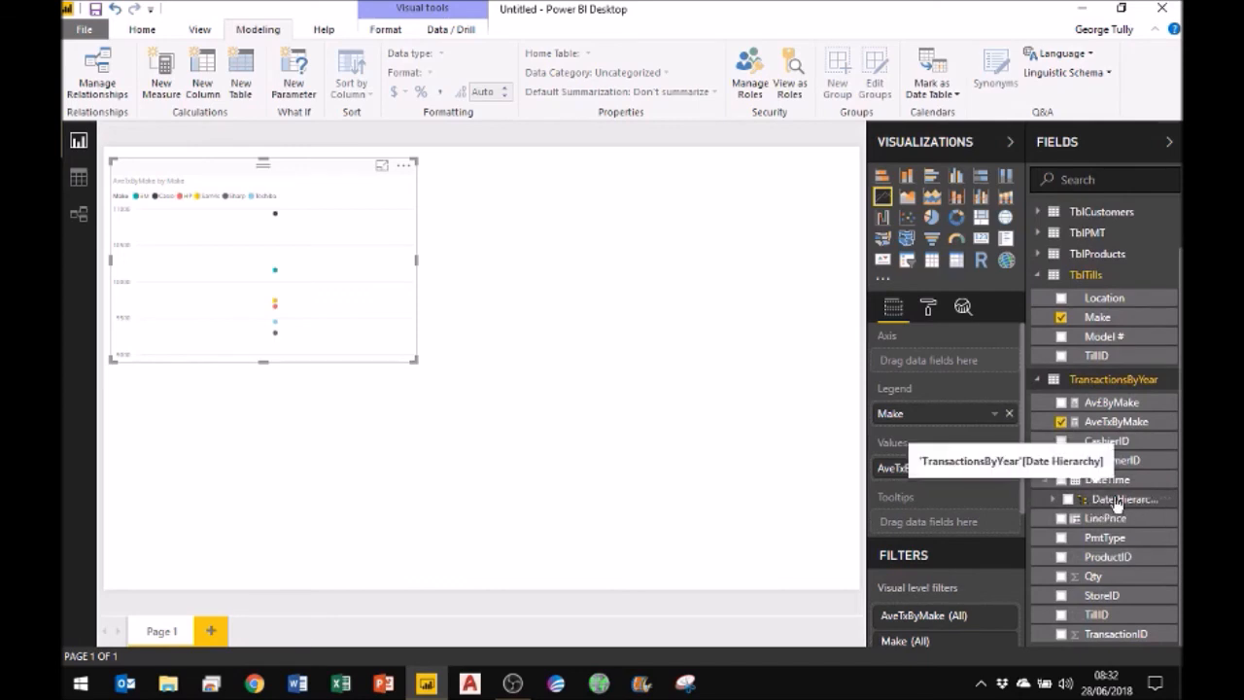
left_click(1051, 501)
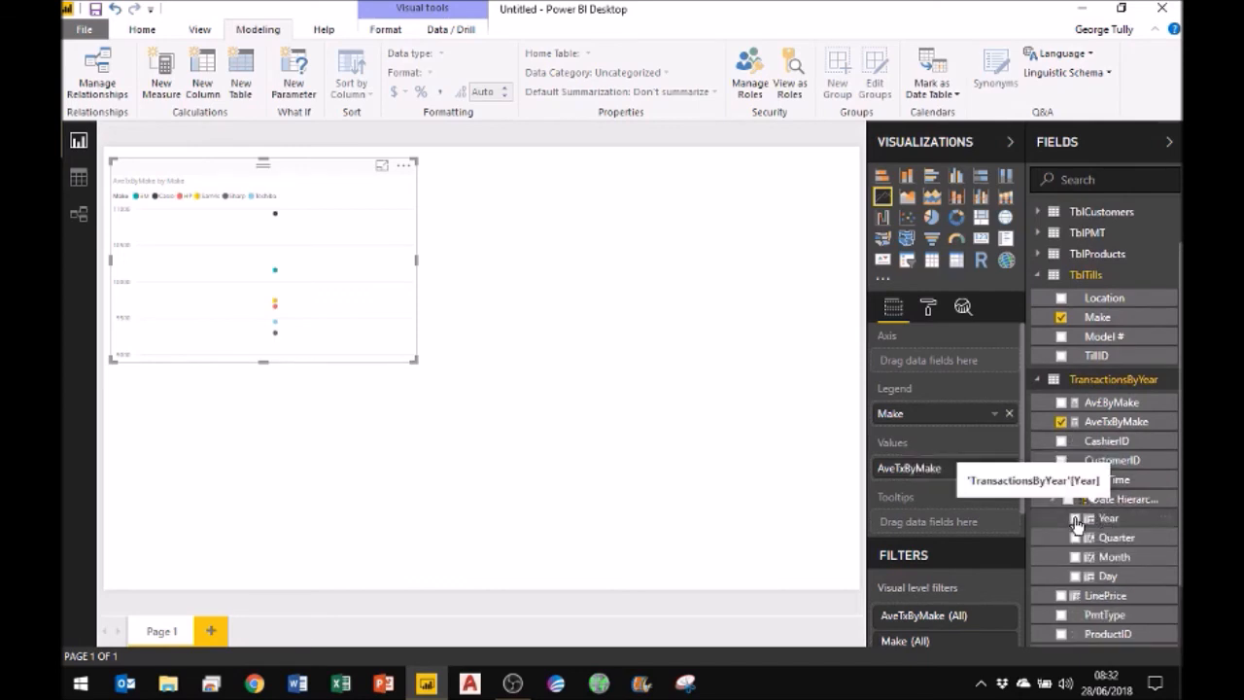
left_click_drag(1107, 522, 941, 362)
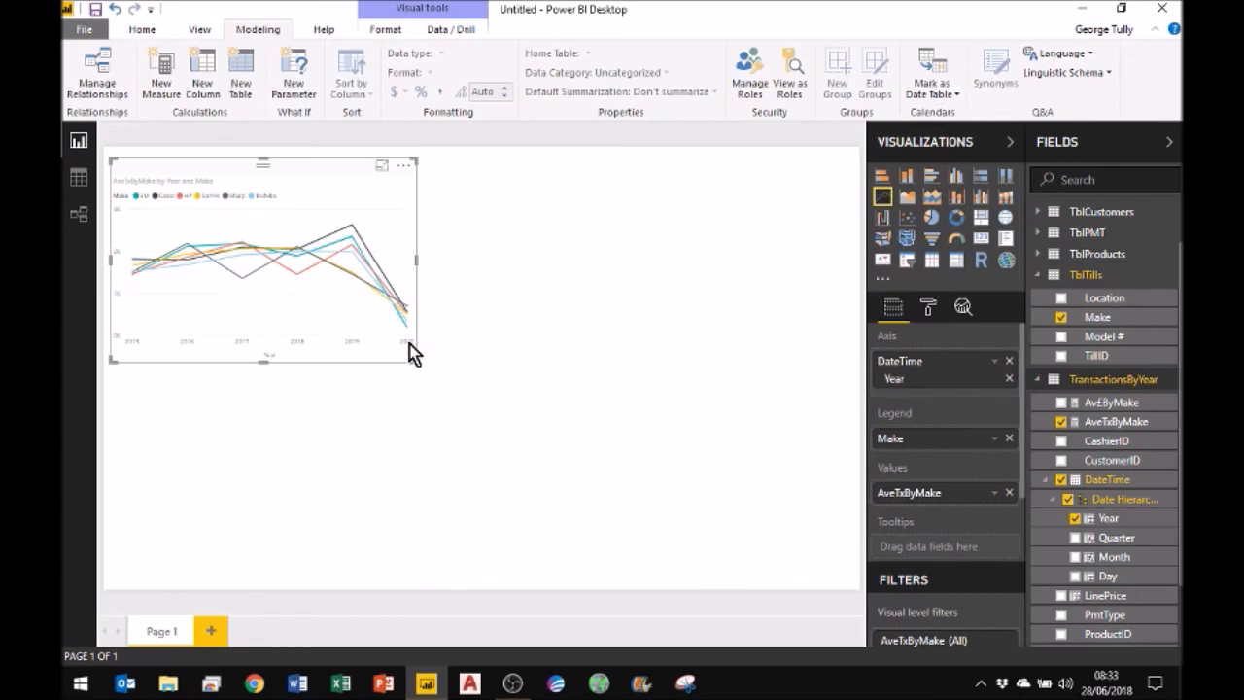
Try the DateTime Year field as a page-level filter and remove it again
left_click(403, 167)
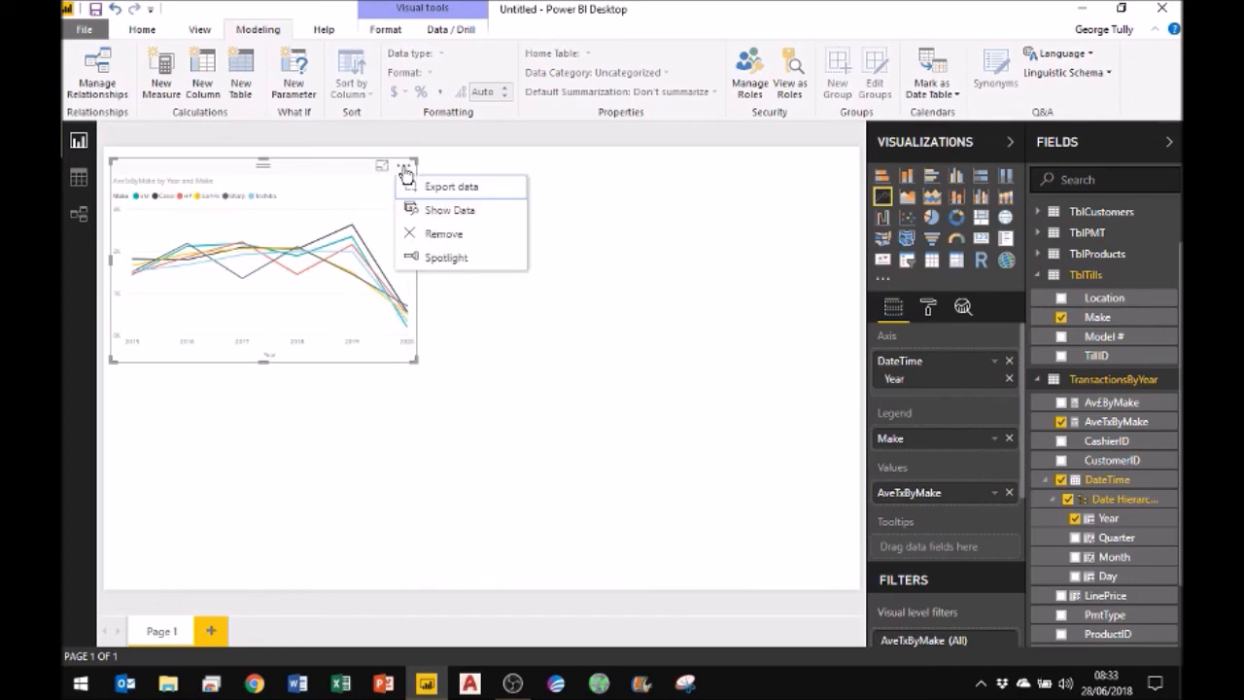
left_click(536, 428)
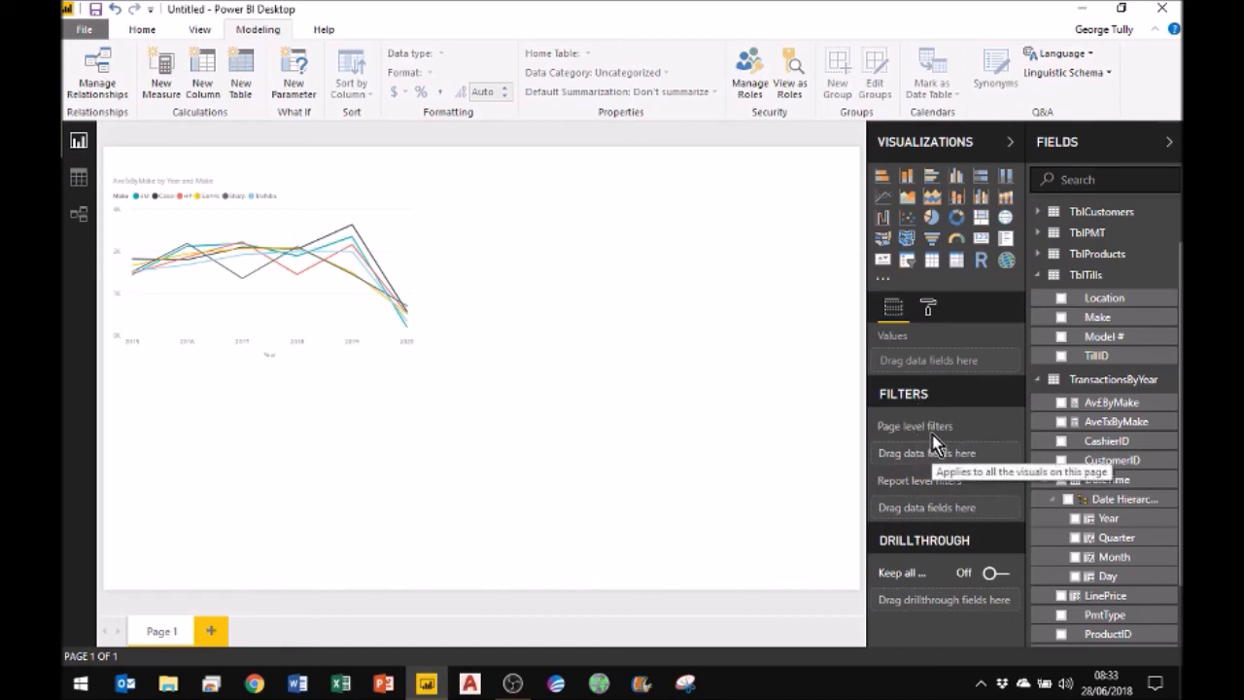
left_click_drag(1108, 521, 958, 459)
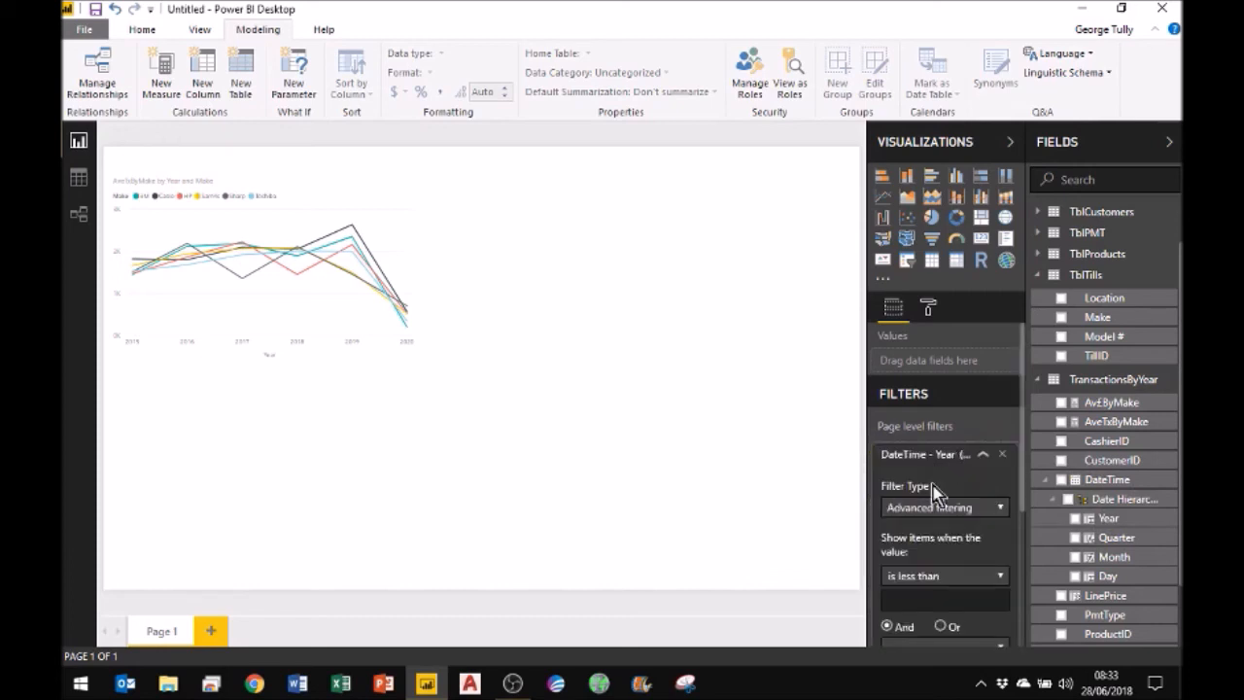
scroll(971, 534, "down", 3)
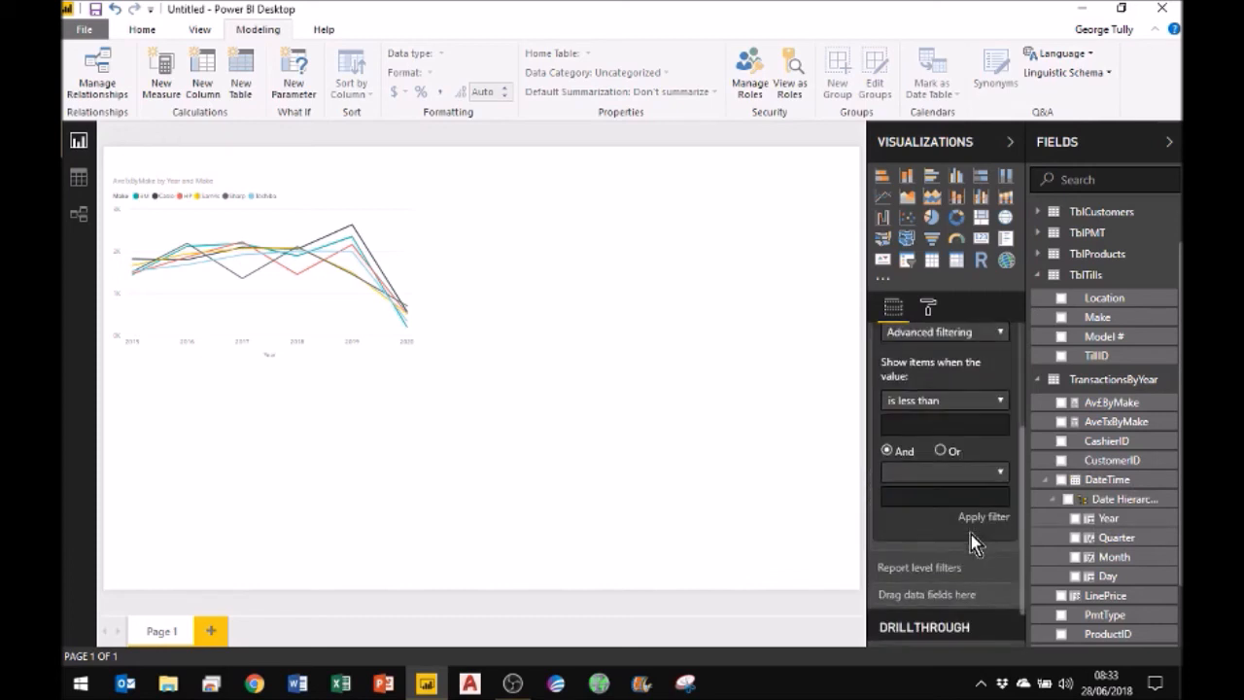
scroll(971, 535, "up", 3)
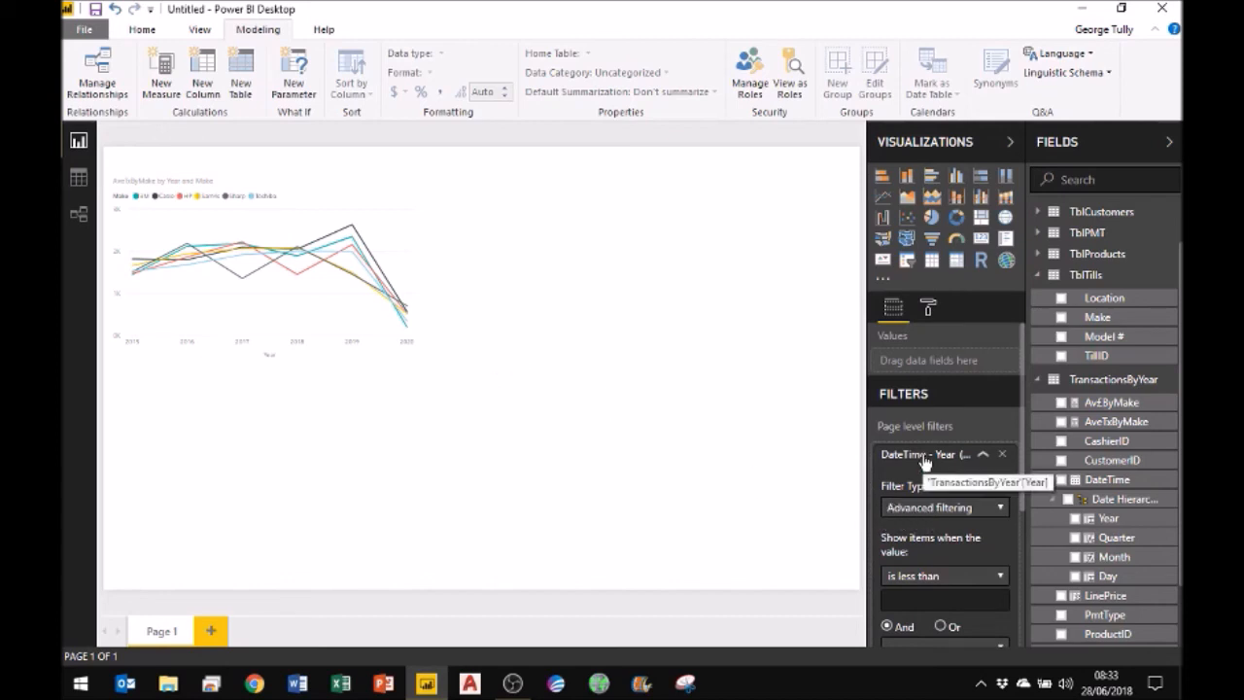
left_click(1002, 453)
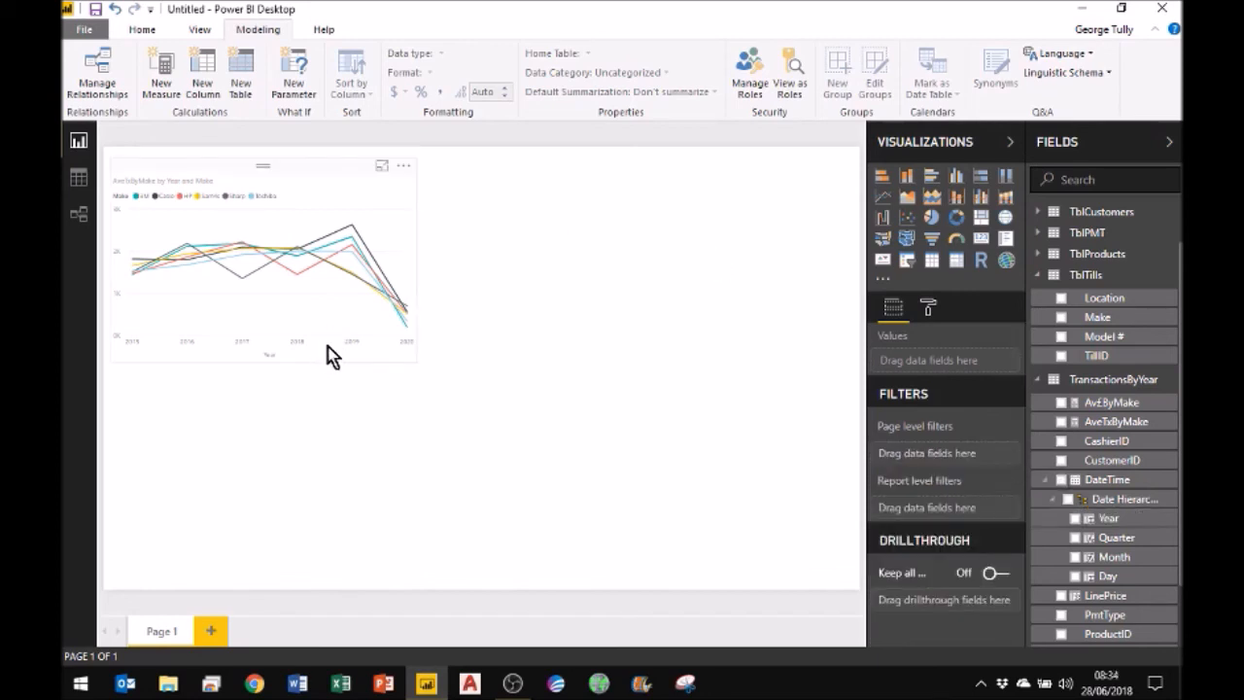
Add a slicer for the DateTime Year field and shorten it to fit its range slider
left_click(326, 193)
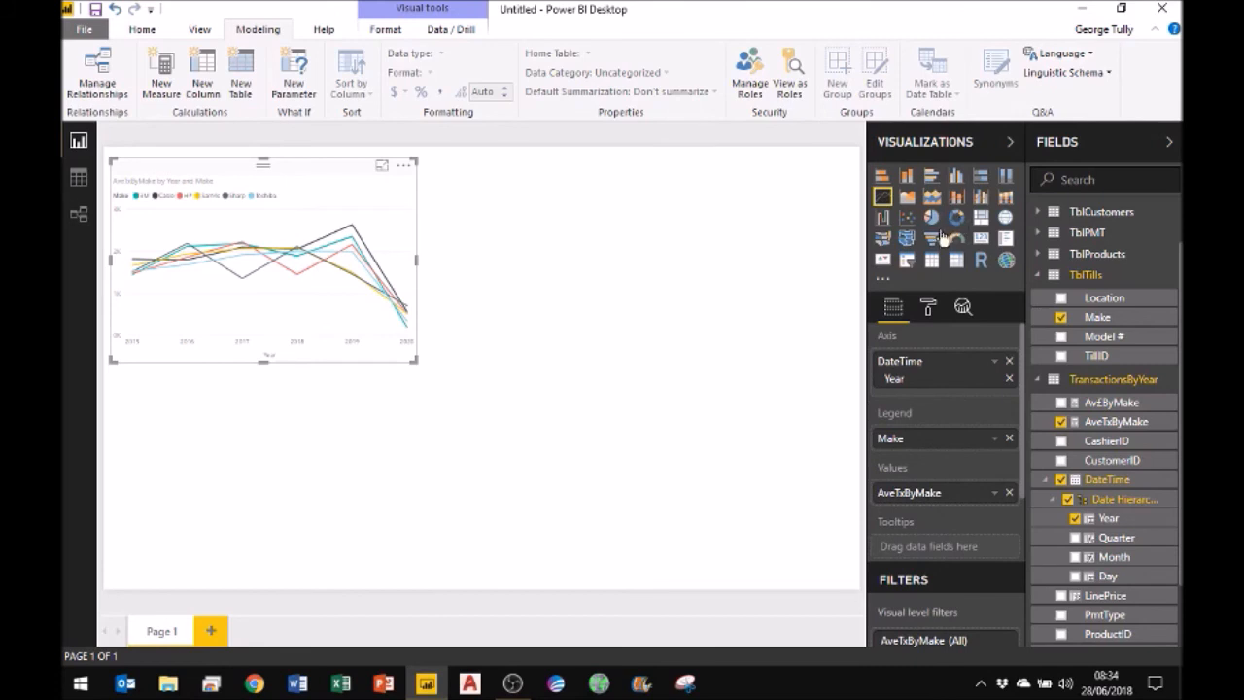
left_click(565, 315)
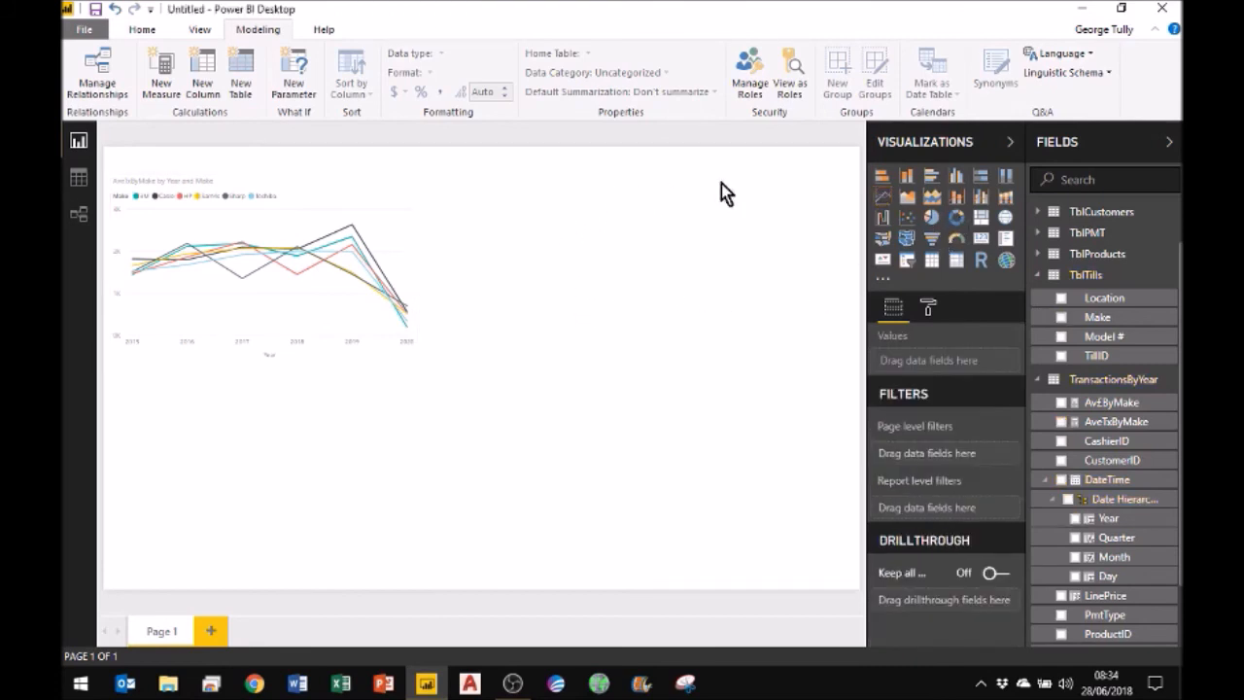
left_click(906, 260)
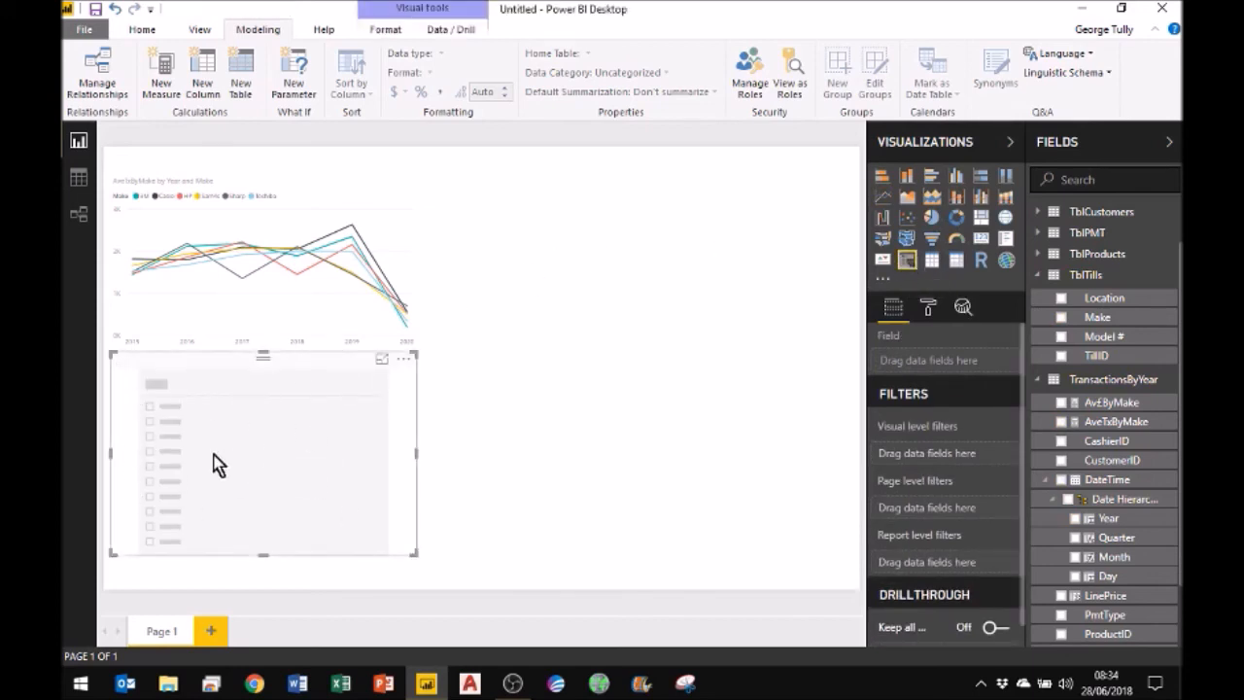
left_click(1074, 520)
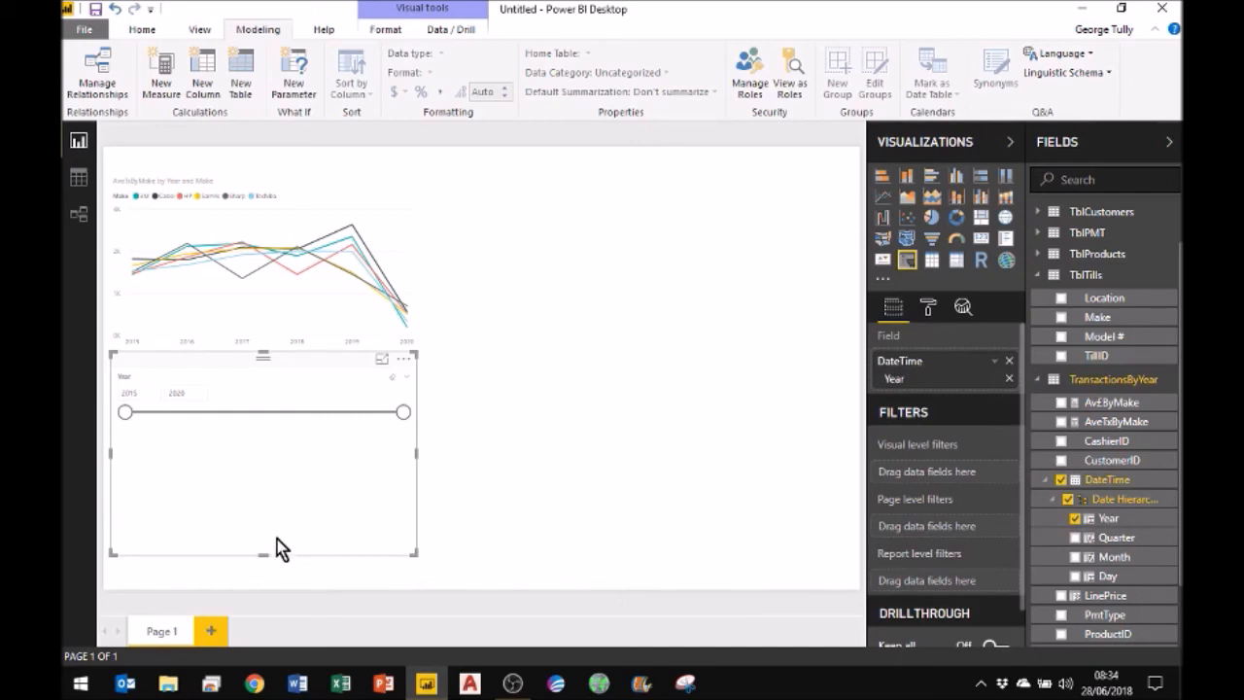
left_click_drag(263, 553, 264, 522)
left_click_drag(267, 470, 263, 435)
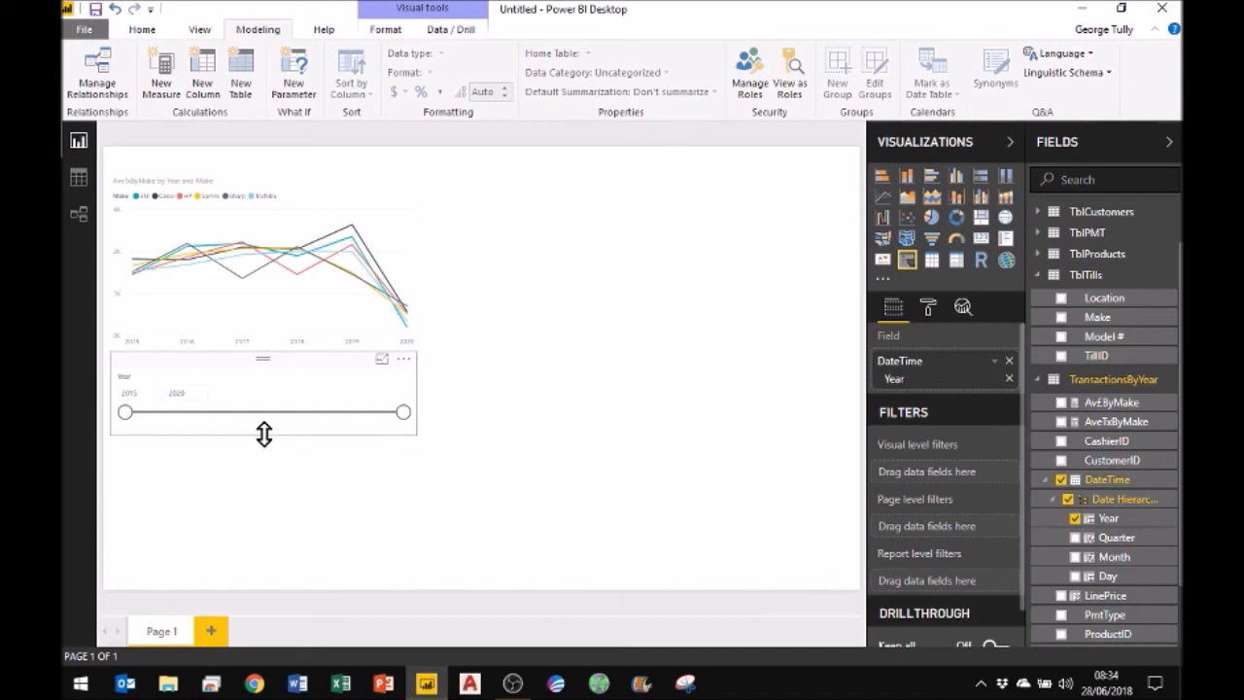
Move the line chart down, place the Year slicer above it, and limit the slicer range to 2015–2019
left_click_drag(552, 309, 572, 188)
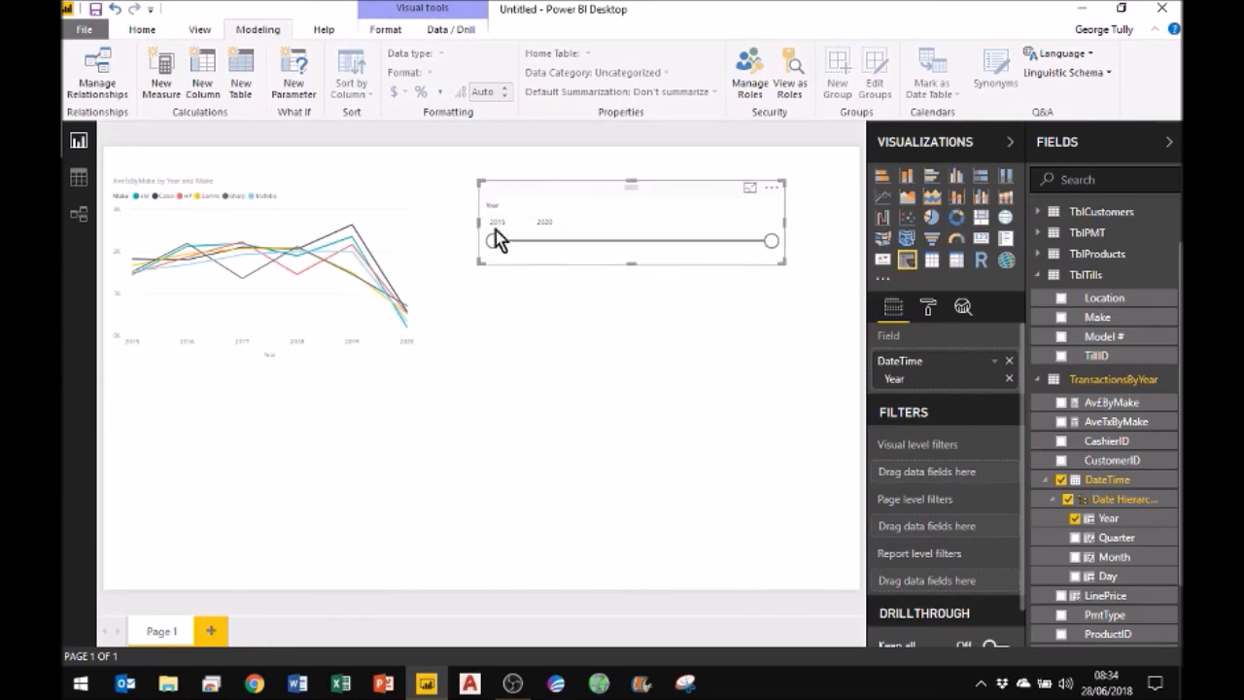
left_click_drag(289, 173, 292, 239)
left_click_drag(568, 190, 184, 160)
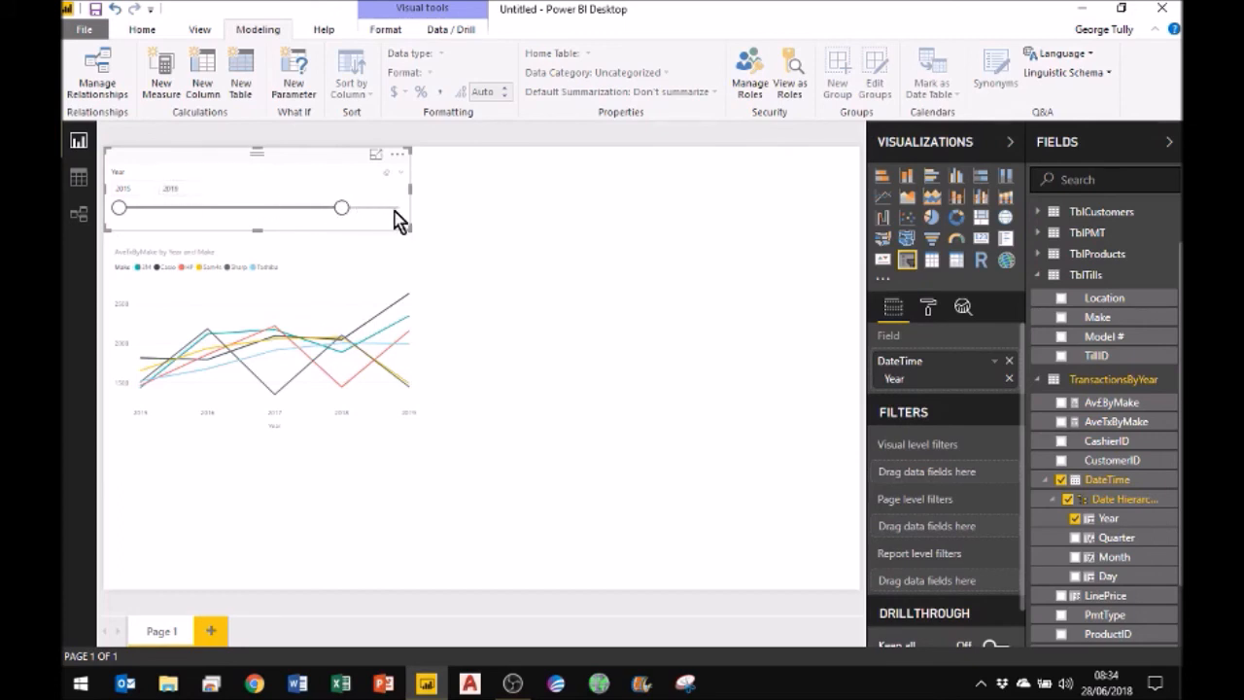
left_click(399, 173)
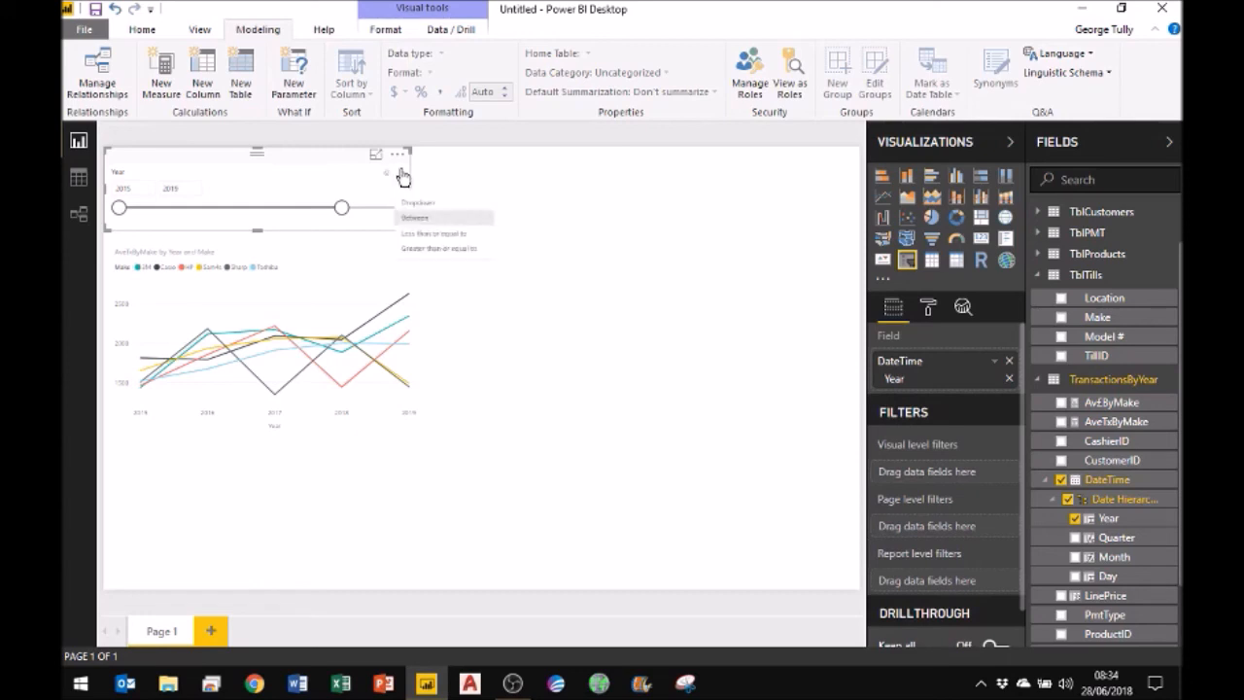
left_click(573, 299)
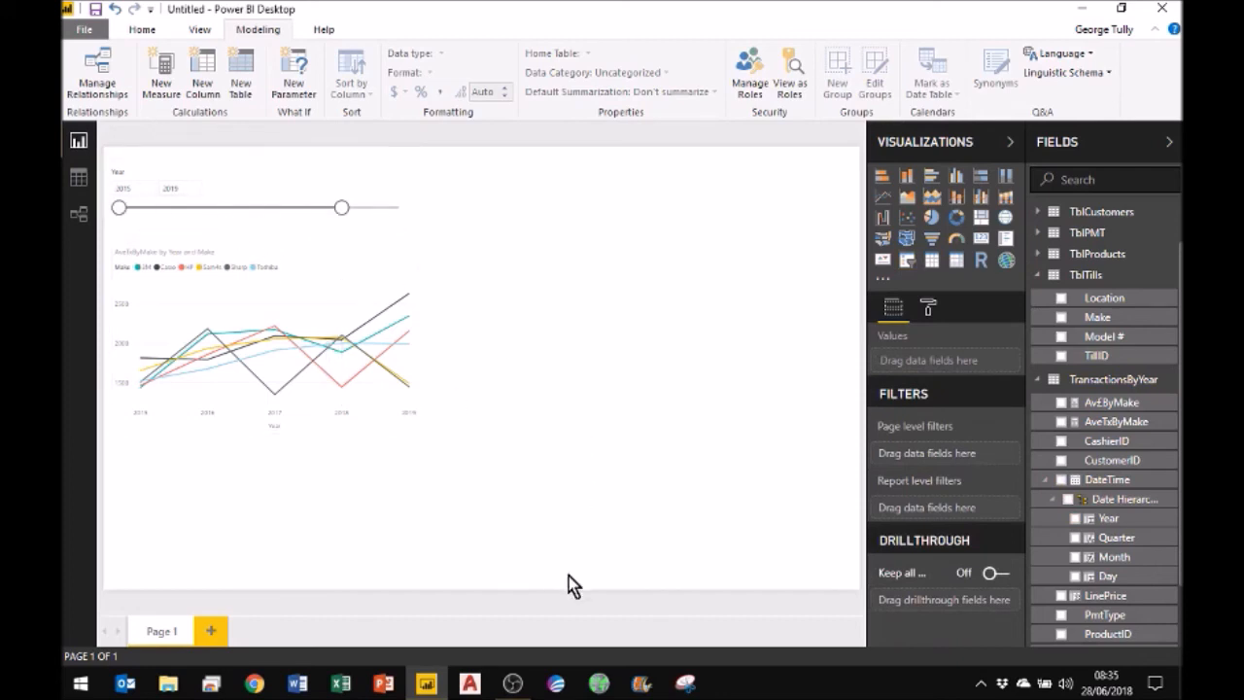
left_click(406, 307)
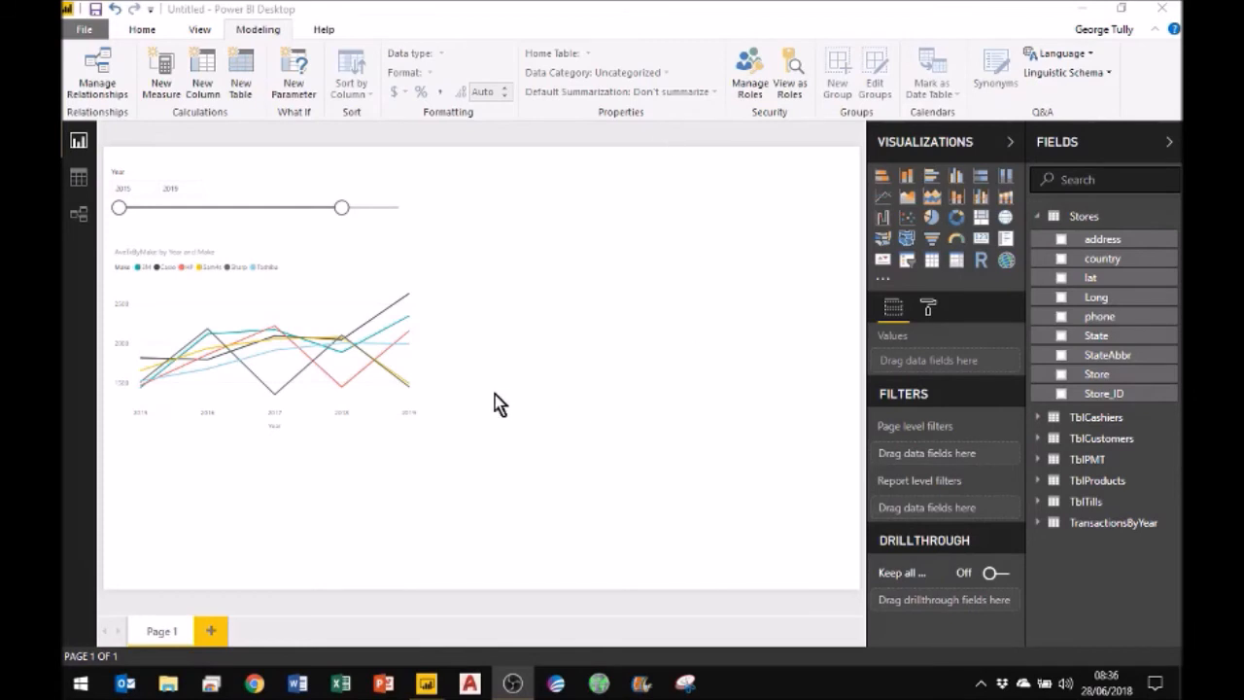
left_click(388, 402)
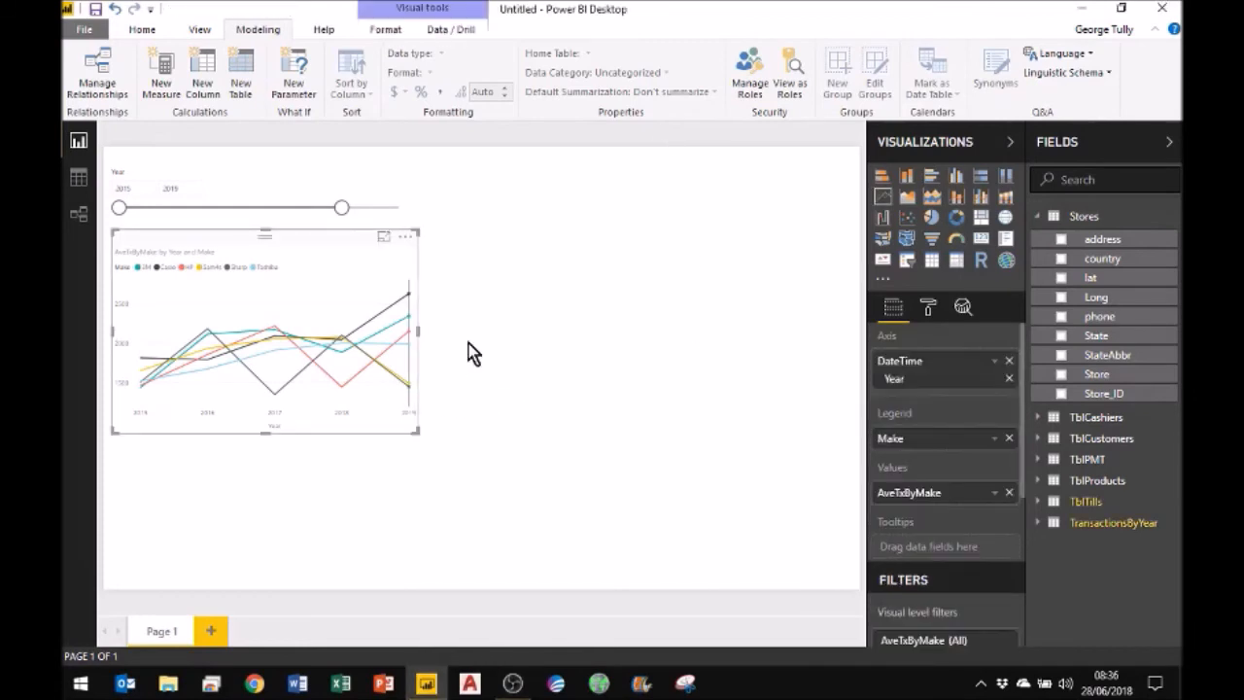
Add a map visual to the report page, place it in the upper-right corner of the canvas, and enlarge it
left_click(574, 344)
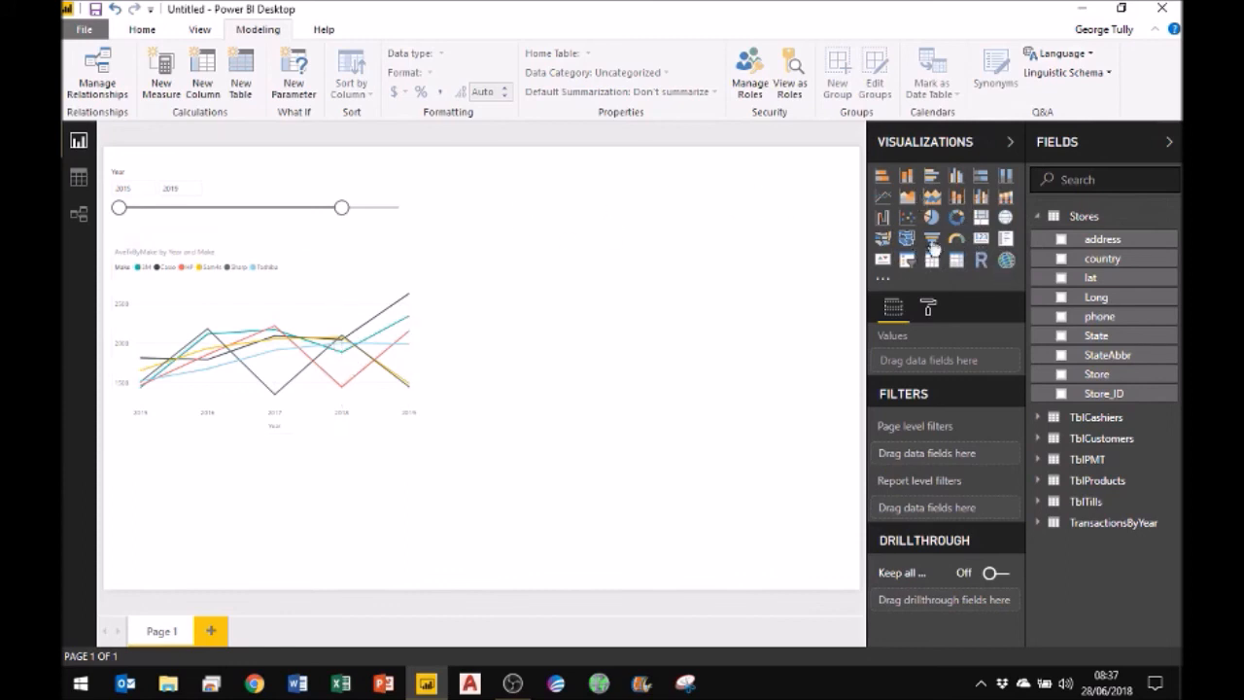
left_click(1006, 218)
left_click_drag(264, 436, 733, 147)
left_click(730, 139)
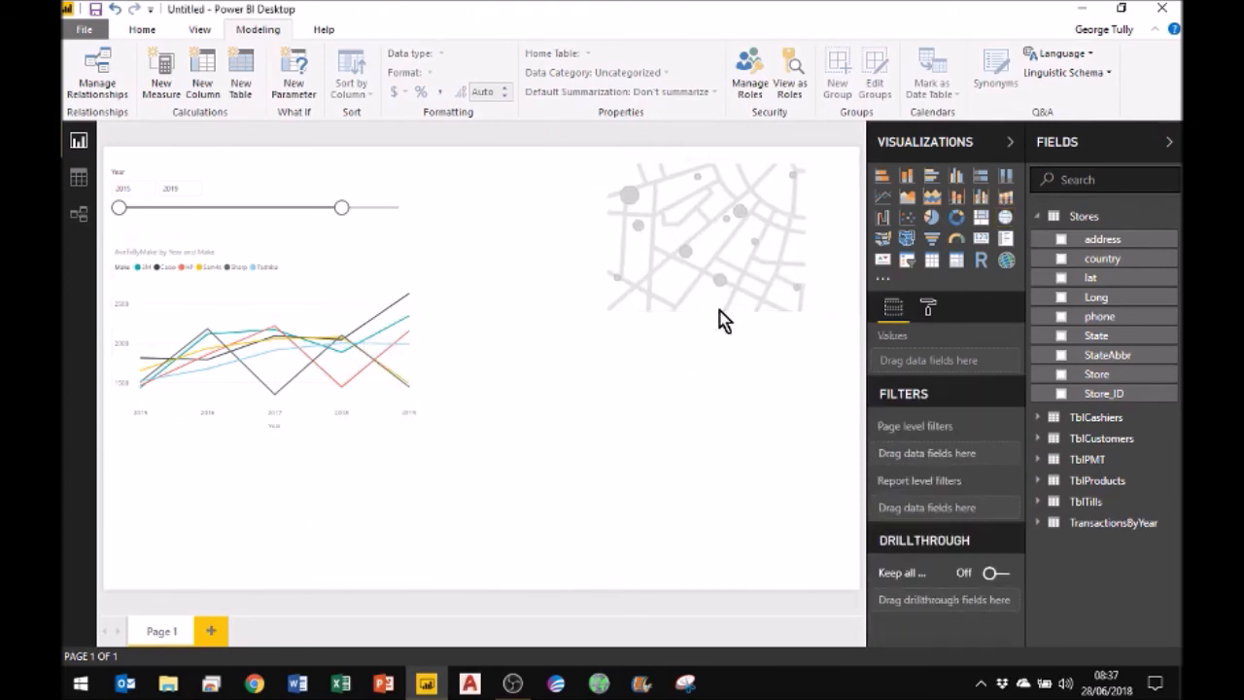
left_click_drag(717, 309, 699, 470)
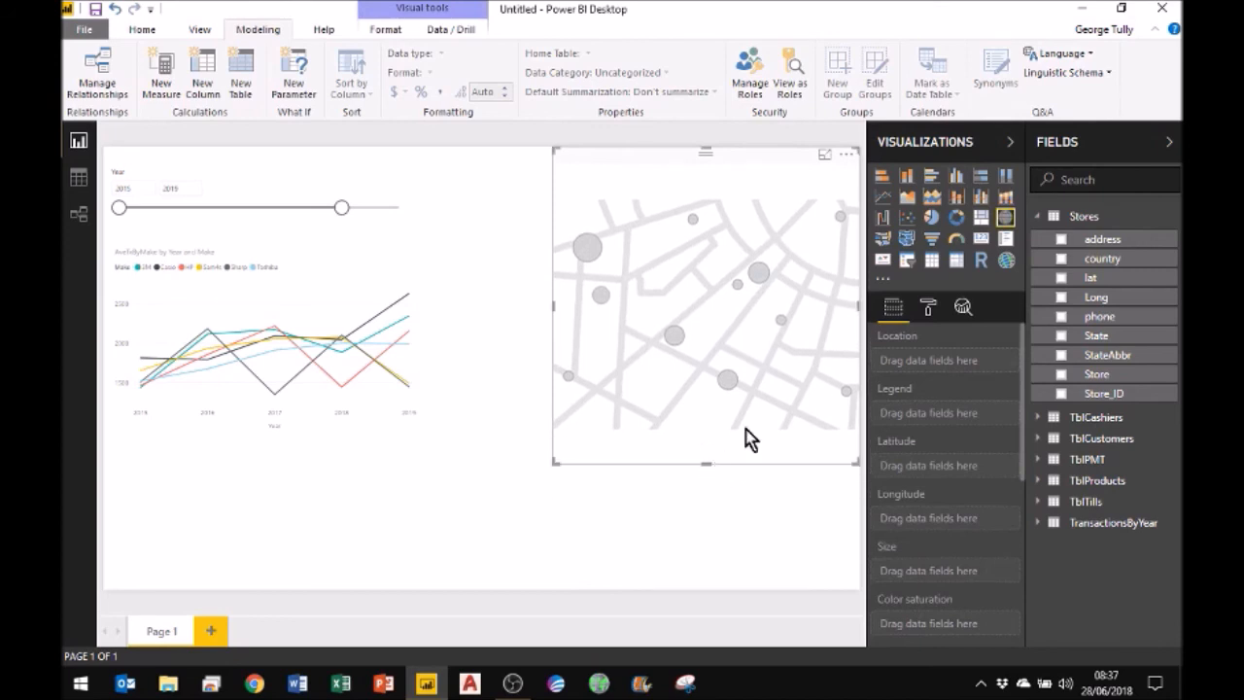
Assign the Stores lat and Long fields to the map's latitude and longitude, both set to Don't summarize
left_click(1061, 278)
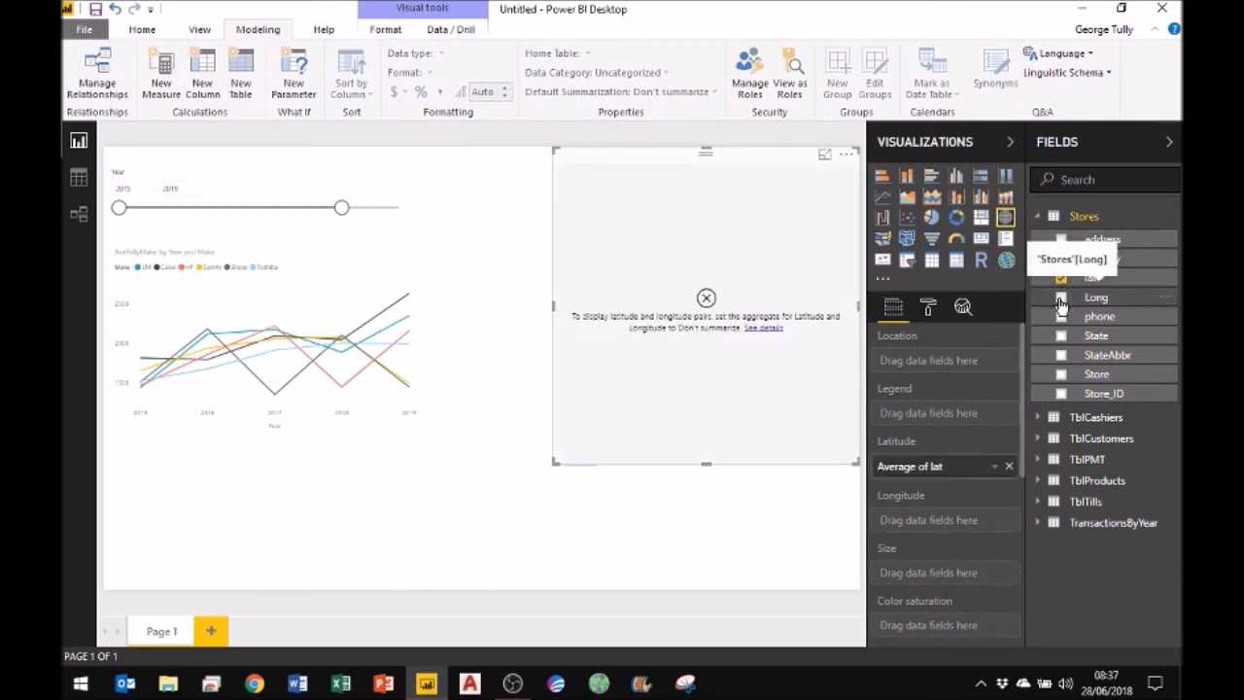
left_click(1061, 297)
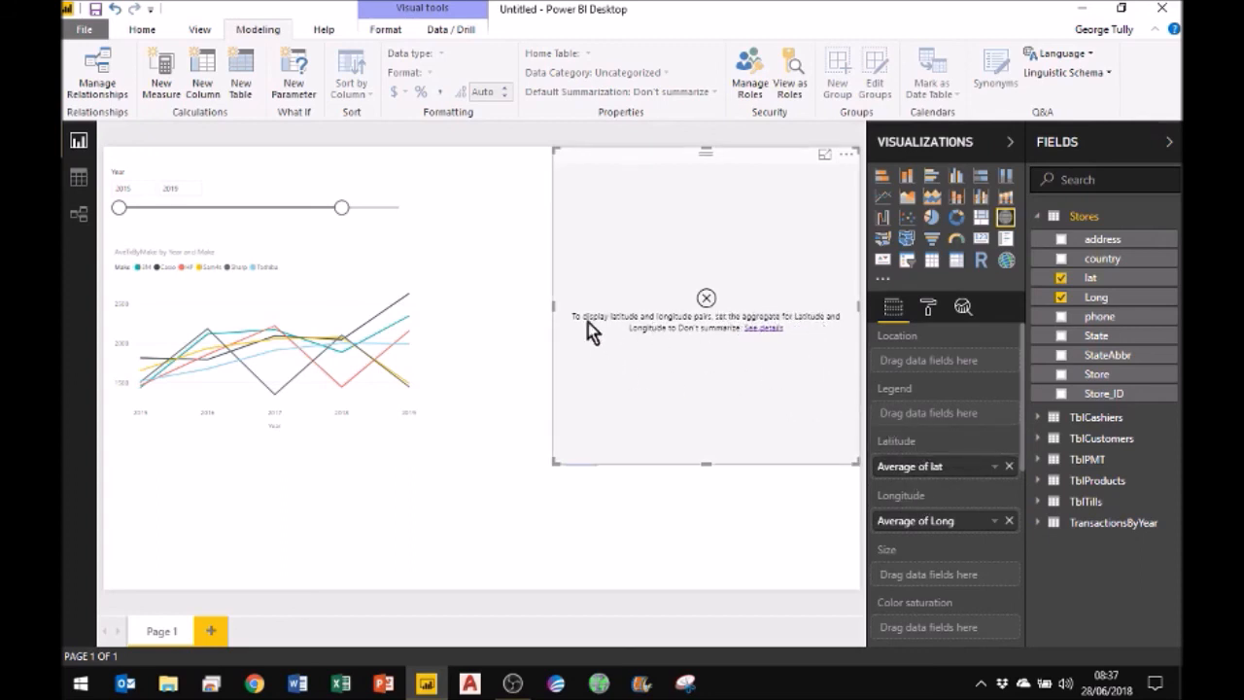
left_click(995, 468)
left_click(1044, 224)
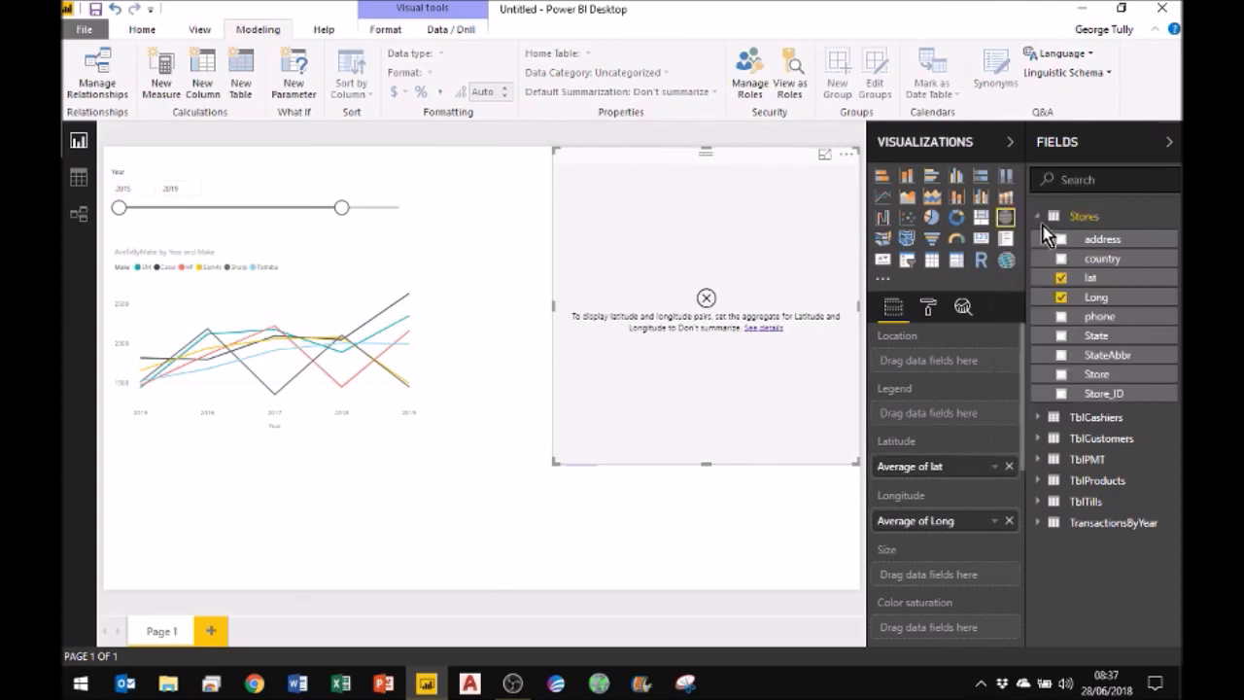
left_click(994, 522)
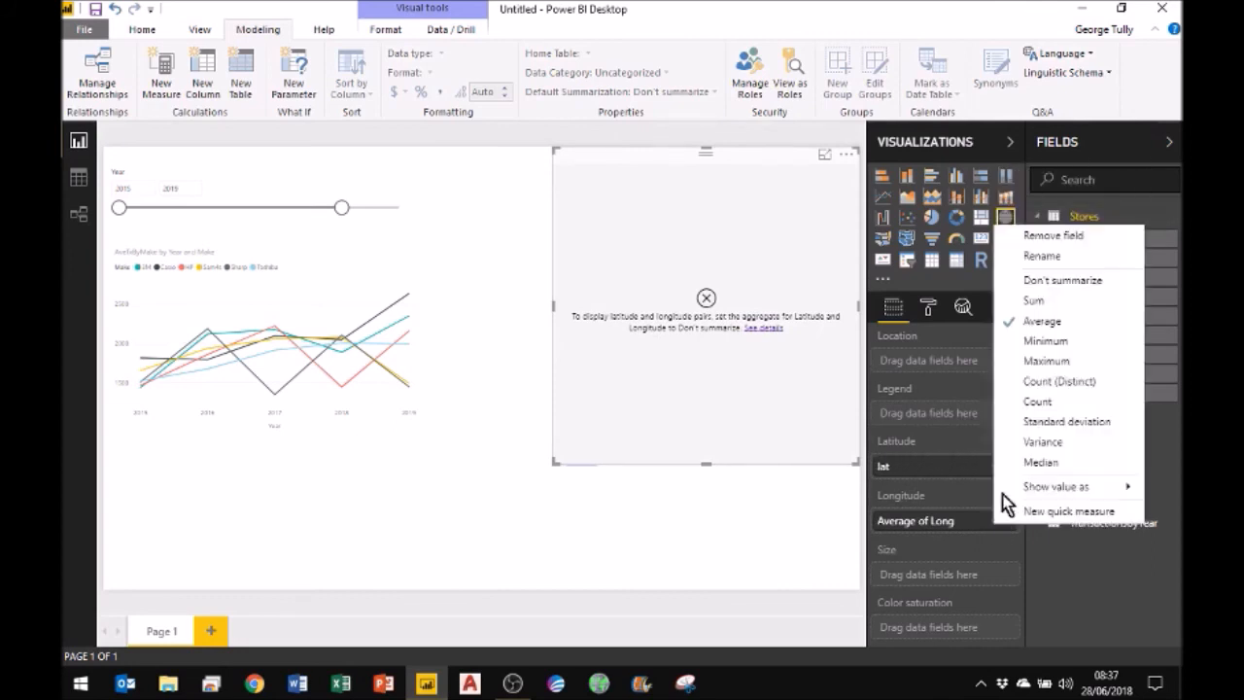
left_click(1054, 278)
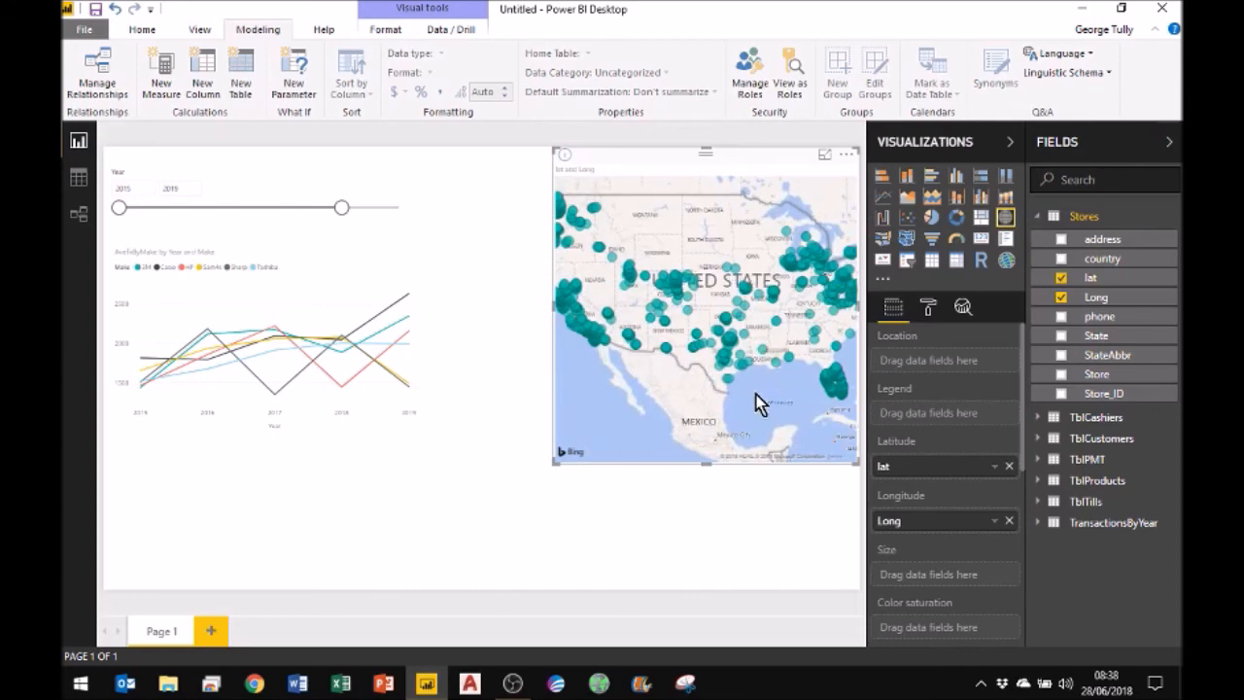
Size the map's store bubbles by the AveTxByMake measure from TransactionsByYear
left_click_drag(731, 378, 642, 337)
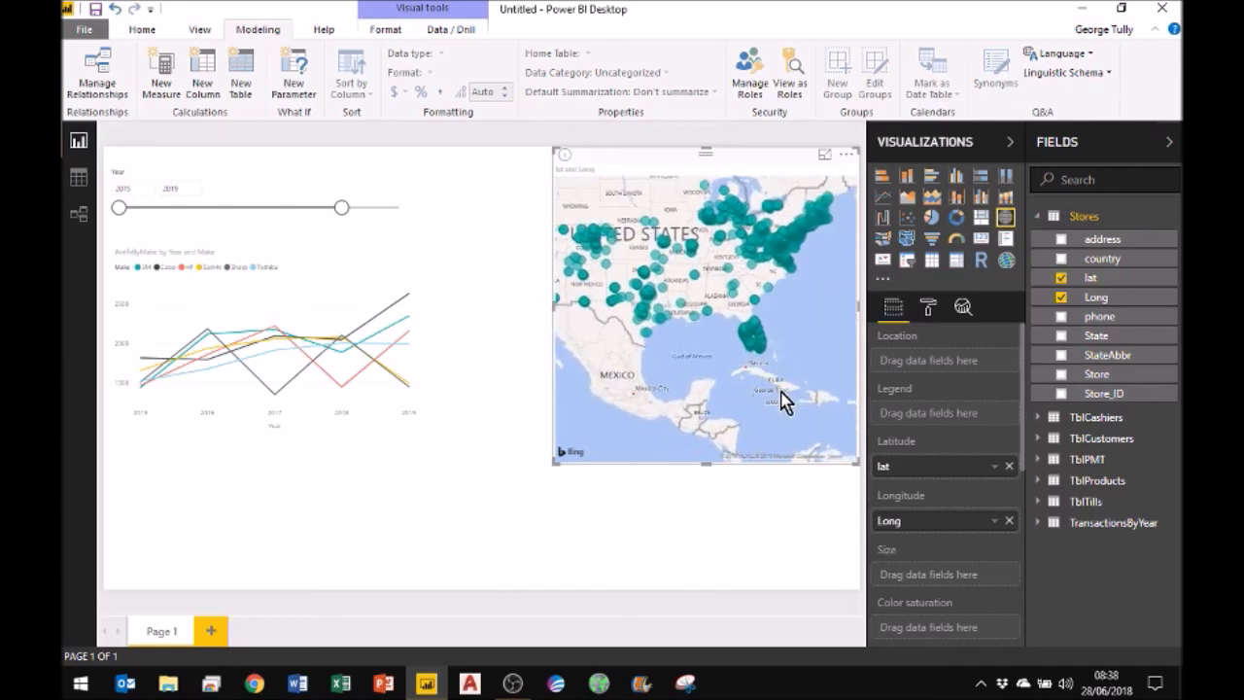
scroll(785, 402, "up", 2)
left_click_drag(705, 367, 643, 304)
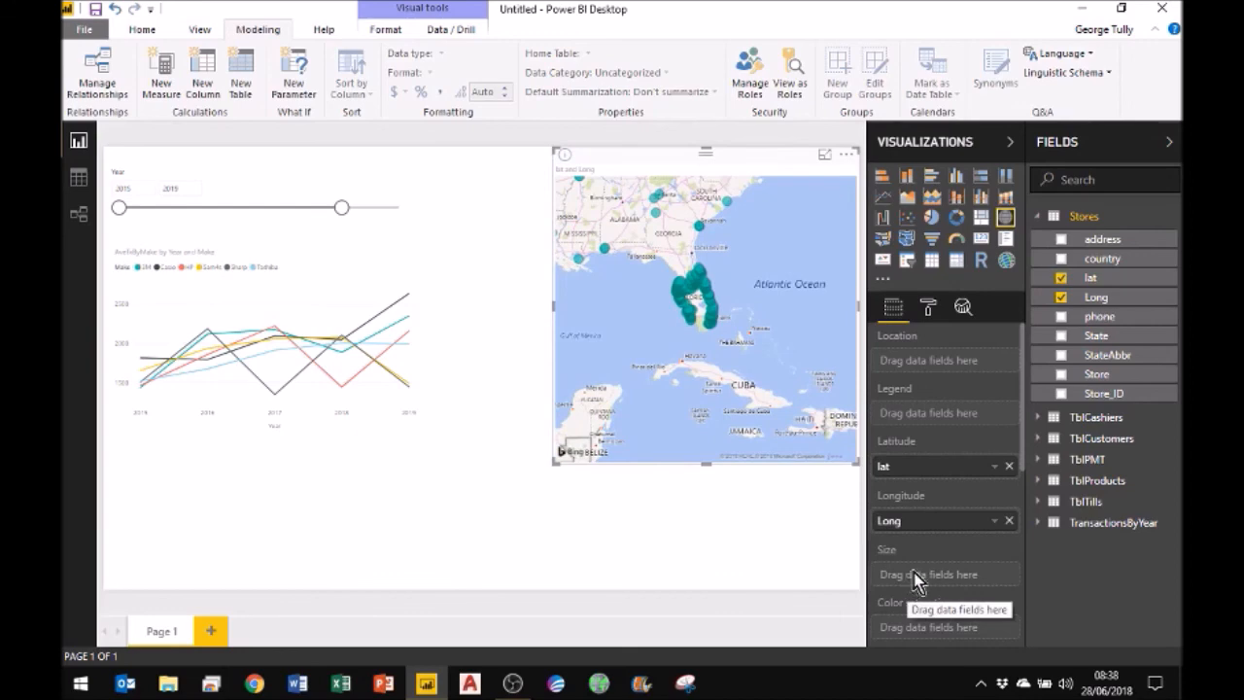
left_click(1037, 525)
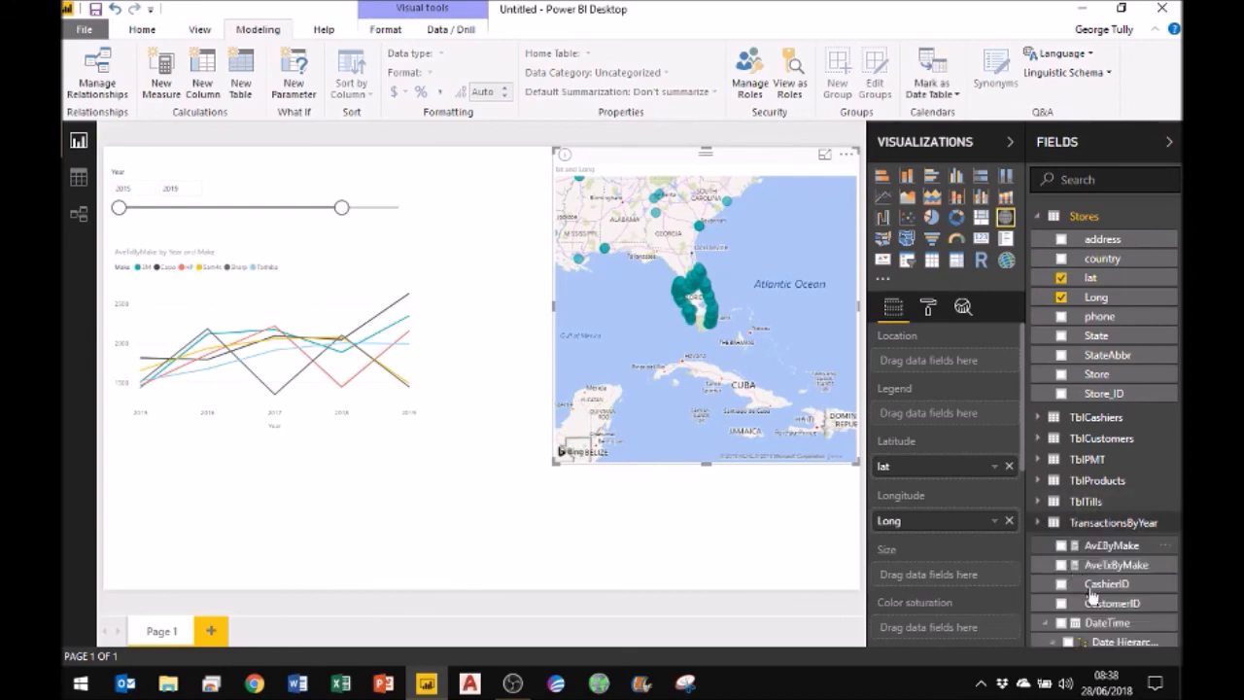
scroll(1136, 593, "down", 2)
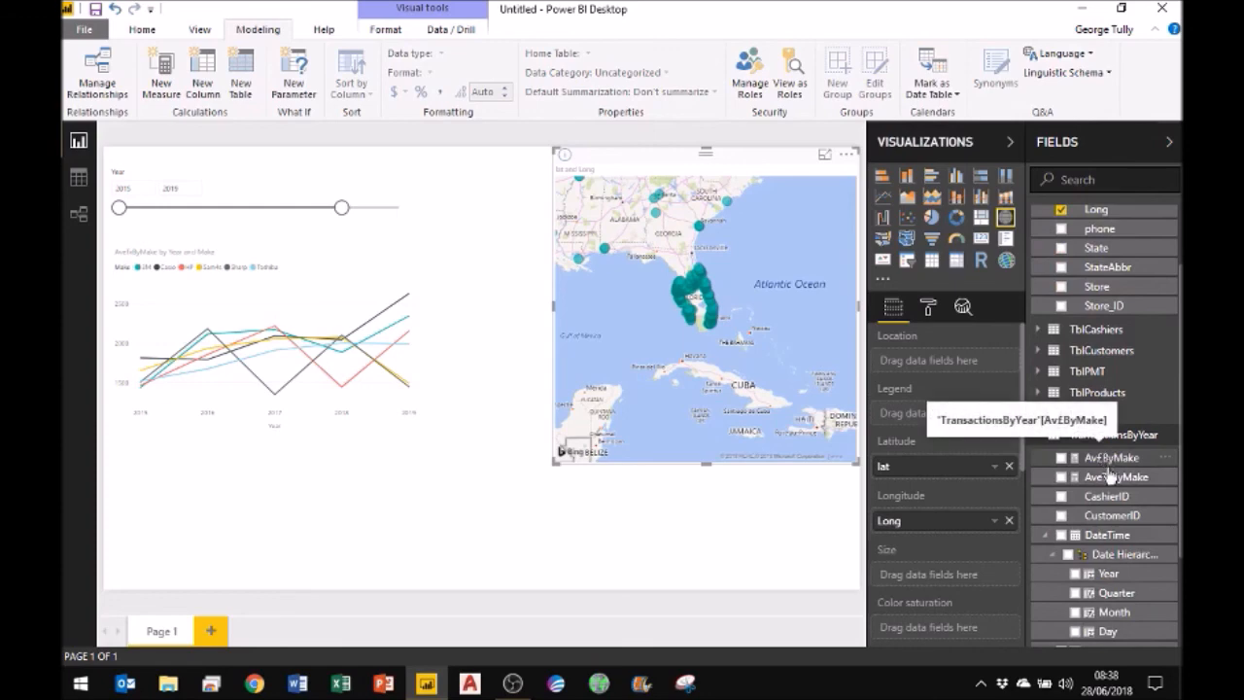
left_click_drag(1106, 480, 940, 578)
scroll(960, 612, "down", 2)
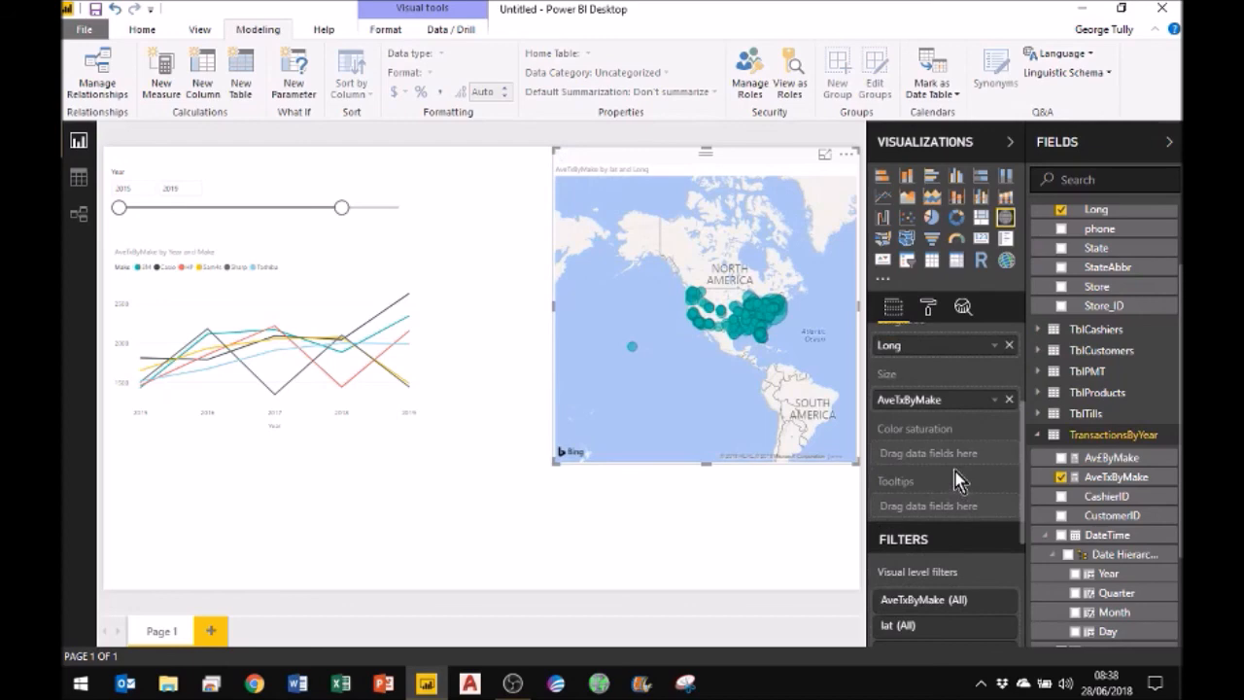
Colour the map's bubbles by Make from TblTills and widen the map toward the line chart
scroll(954, 479, "up", 4)
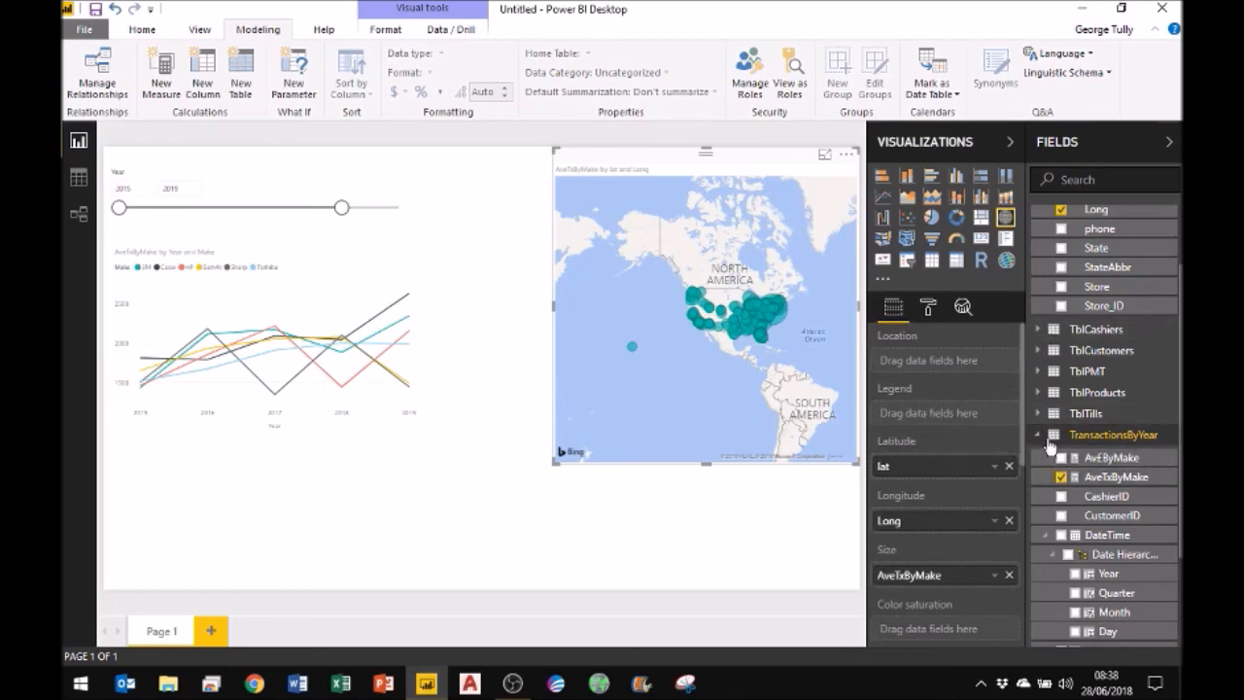
left_click(1038, 416)
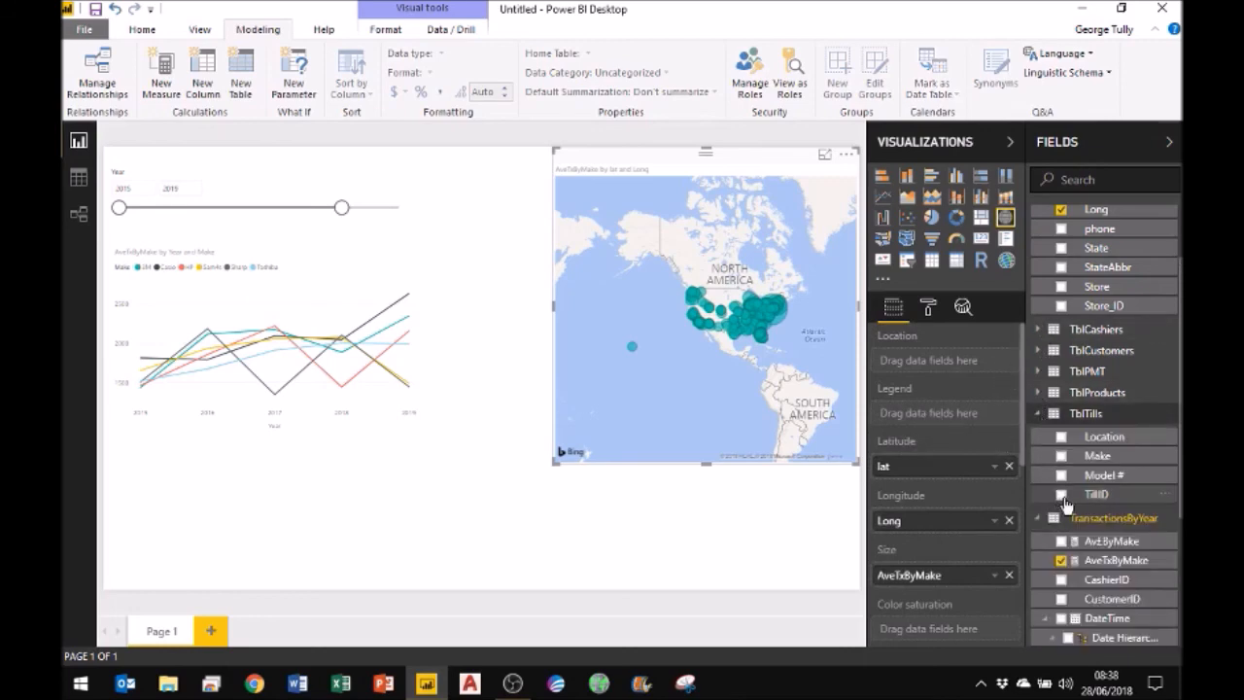
left_click_drag(1099, 464, 963, 421)
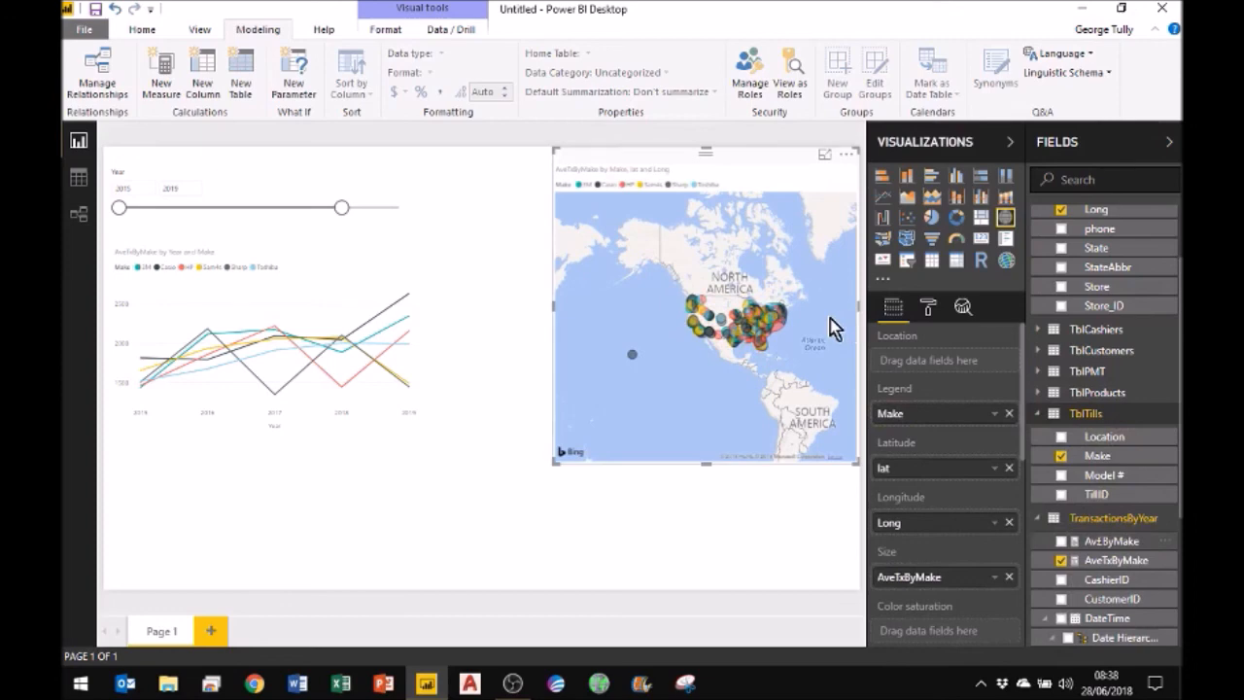
left_click_drag(552, 305, 431, 326)
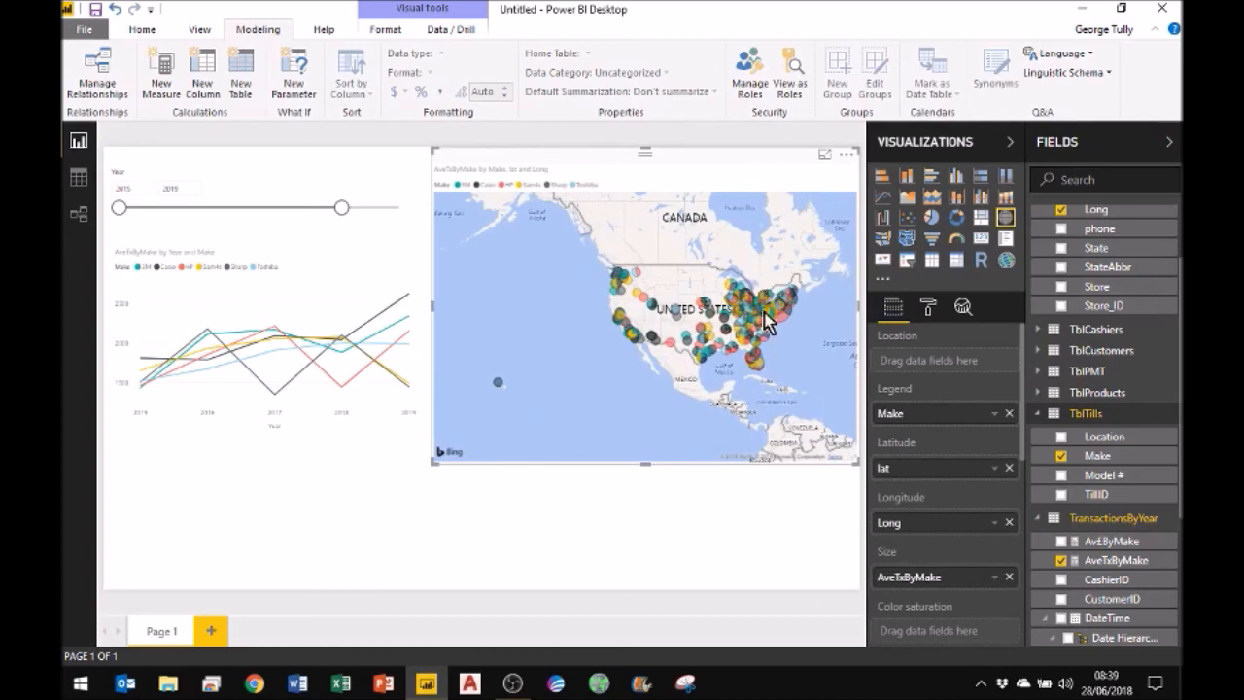
mouse_move(756, 347)
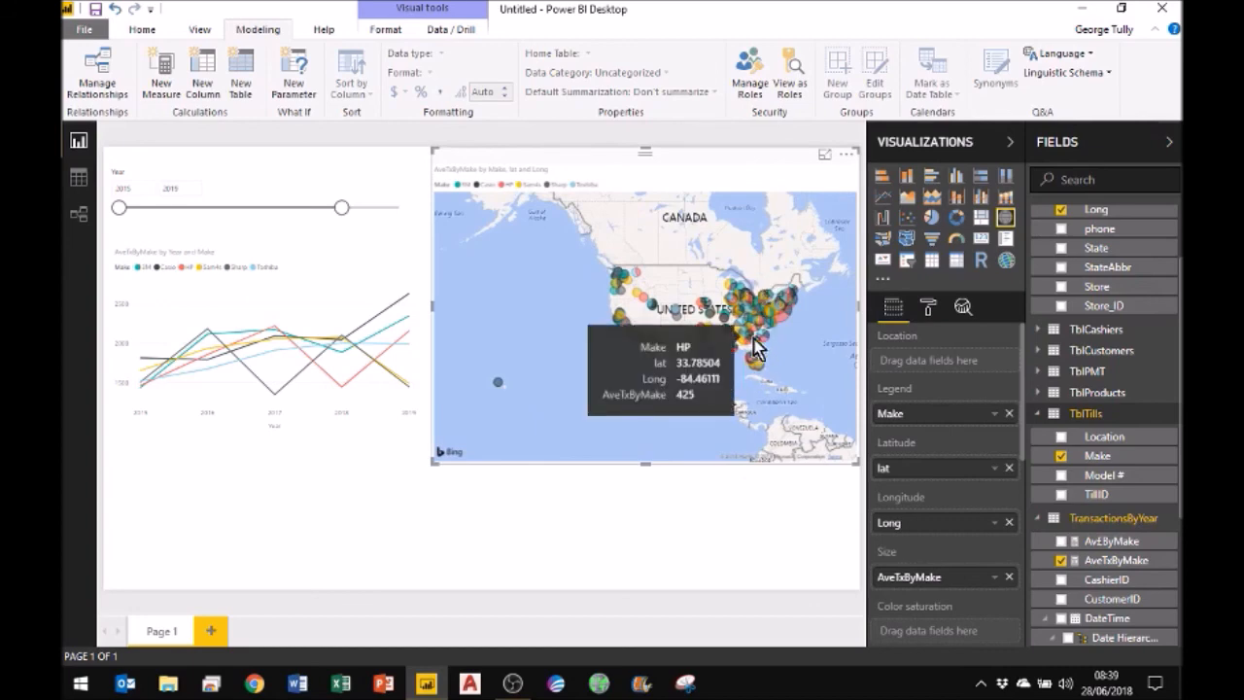
Add a StateAbbr slicer below the line chart, reduce its height, and stretch it across the full page width
left_click(439, 540)
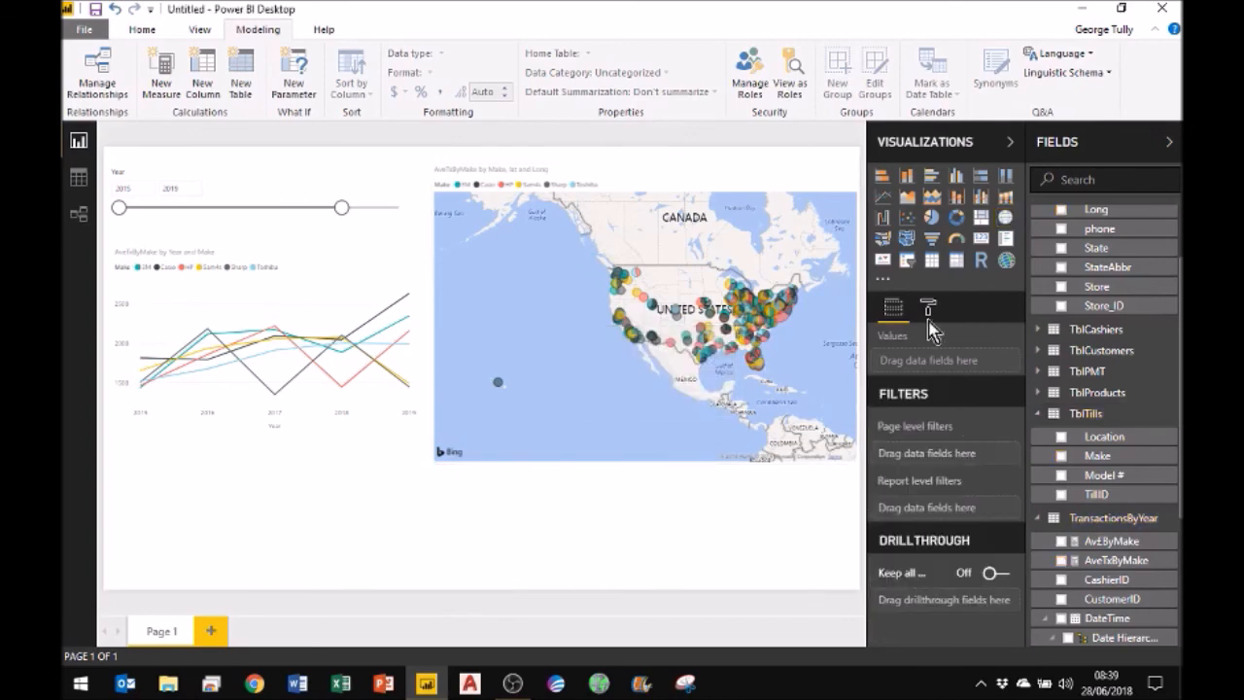
left_click(906, 261)
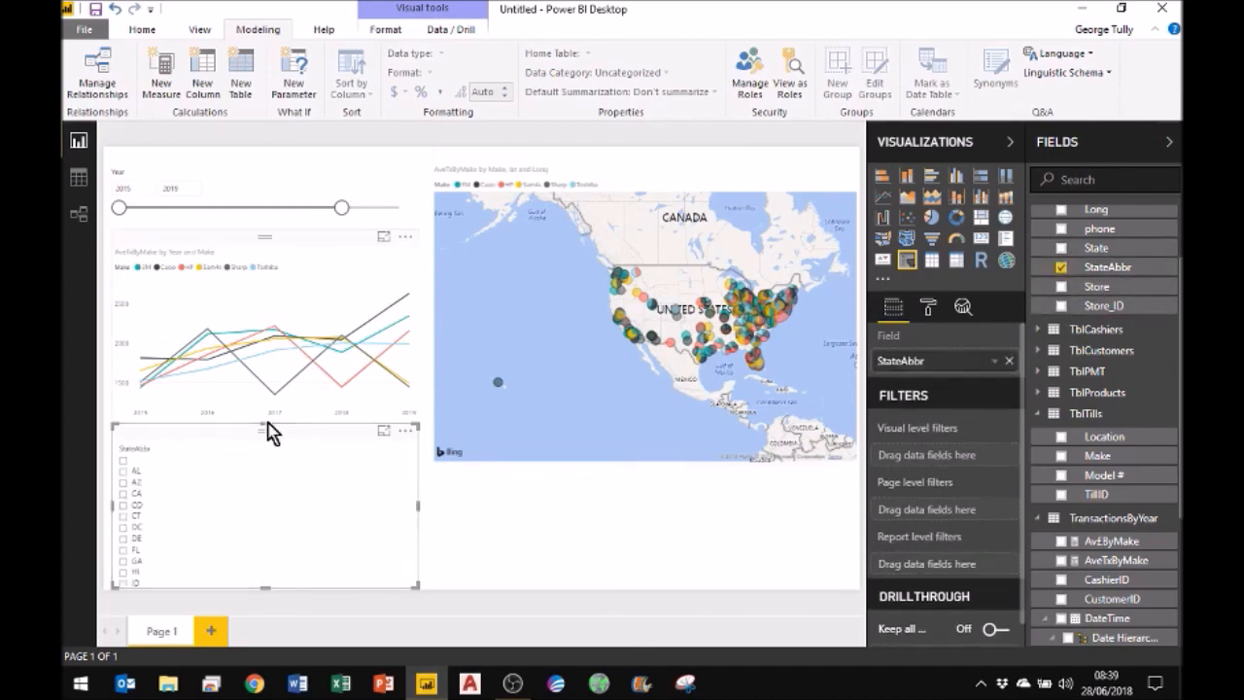
left_click_drag(267, 421, 267, 469)
left_click(426, 542)
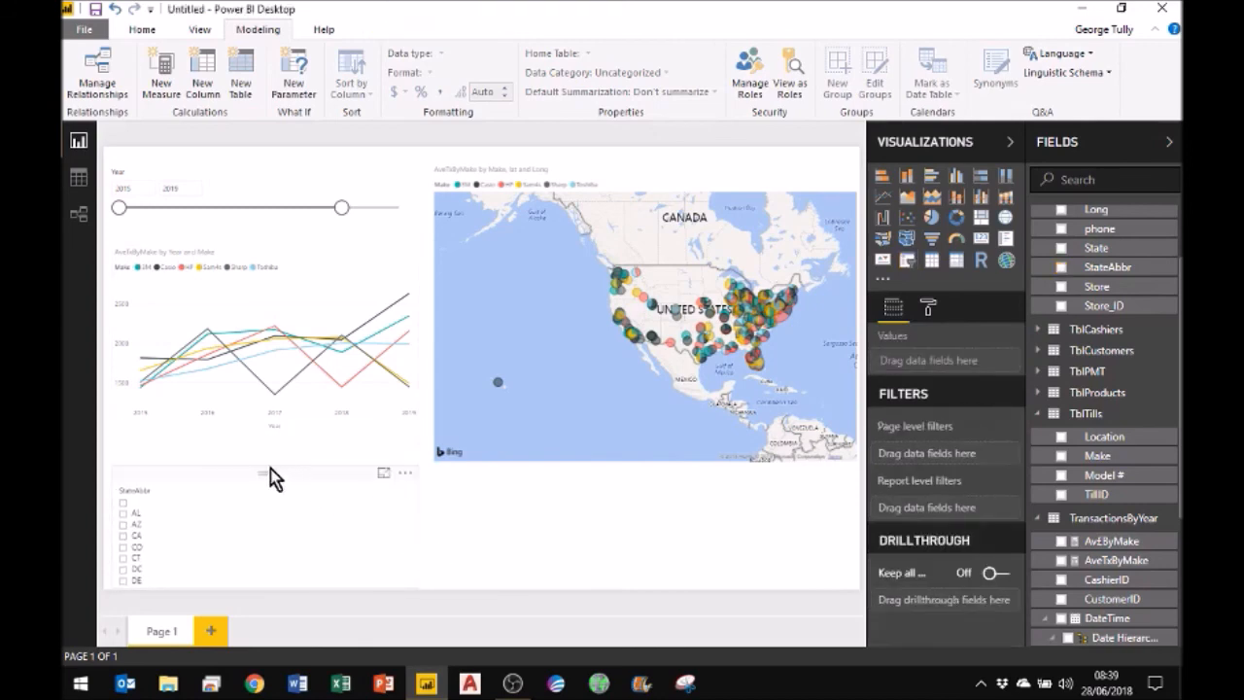
scroll(414, 537, "down", 1)
left_click(417, 546)
left_click_drag(418, 522, 859, 534)
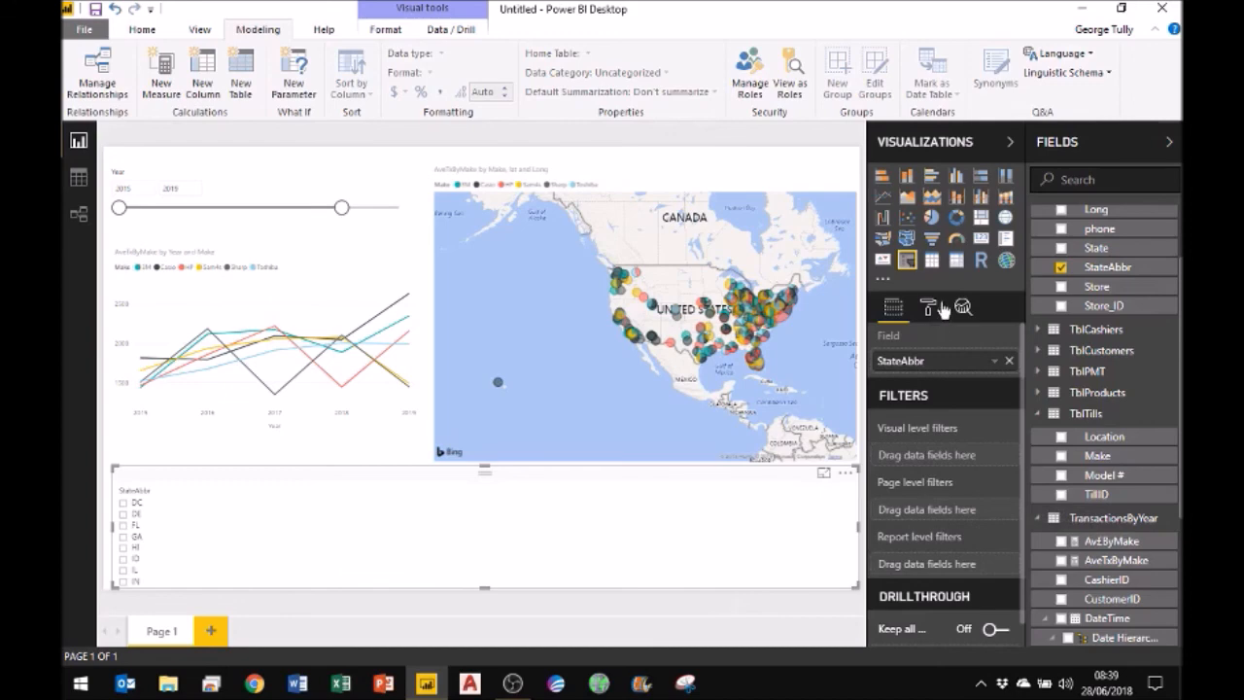
Find the StateAbbr slicer's orientation setting, change it to Horizontal, and clear the formatting search
left_click(928, 307)
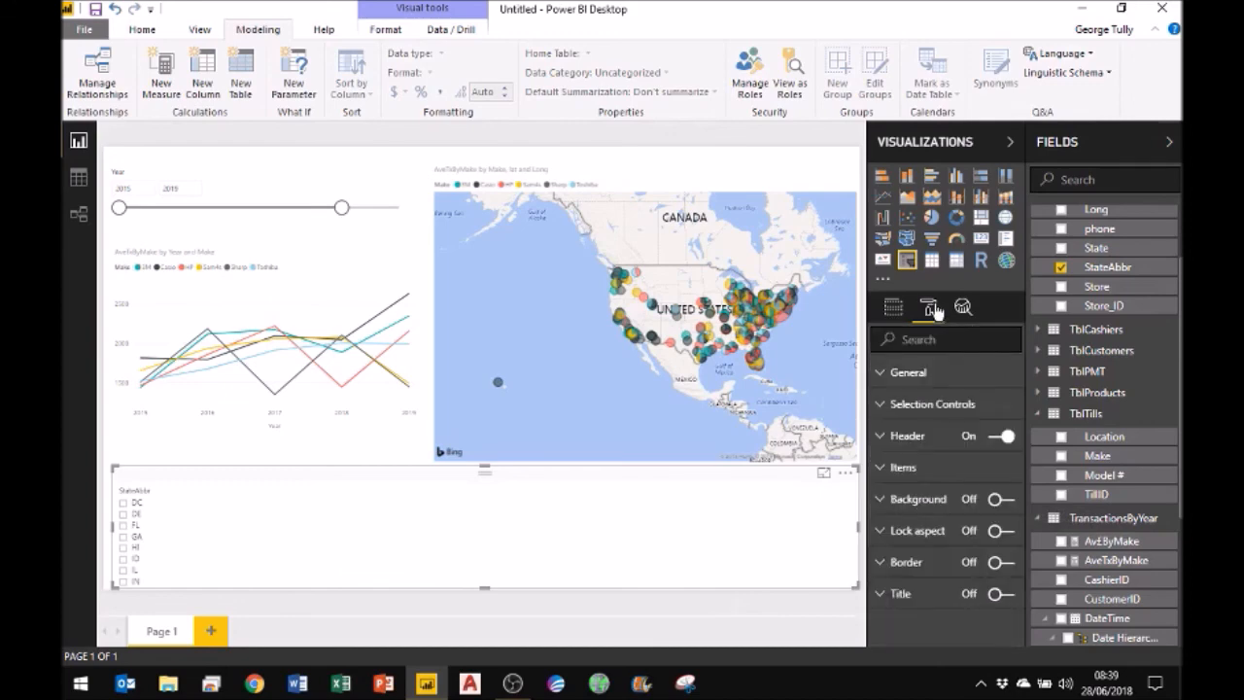
left_click(881, 375)
left_click(882, 375)
type("orient")
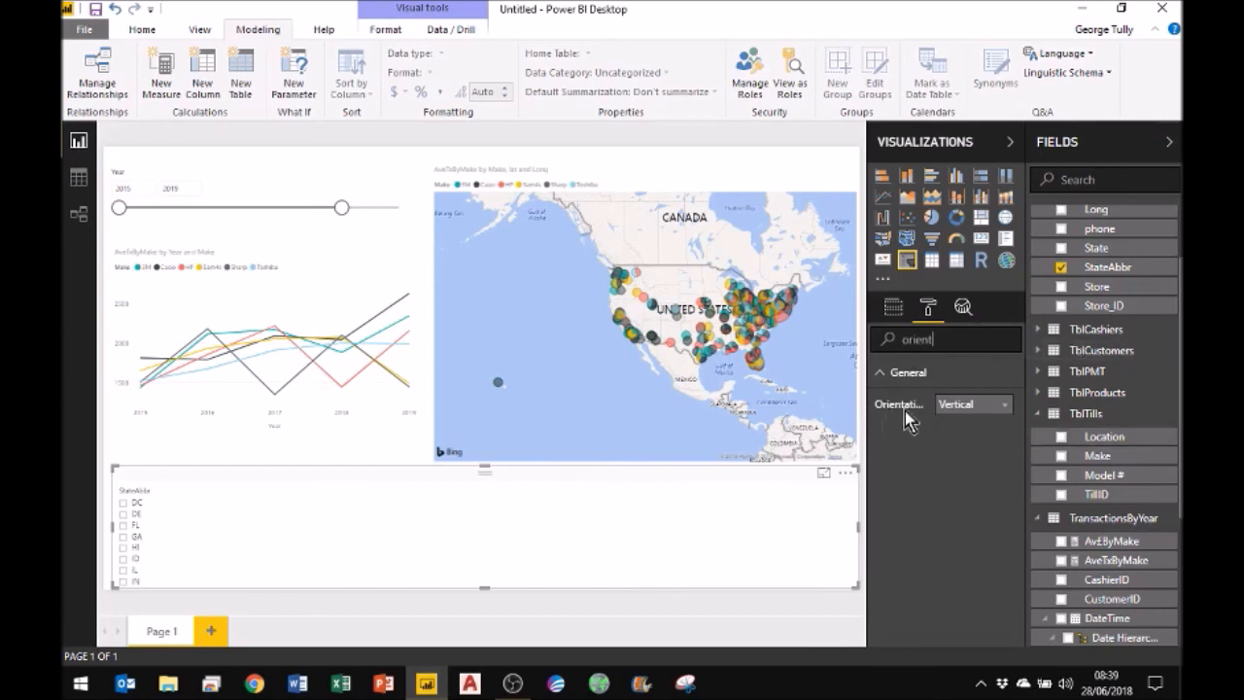
left_click(1003, 406)
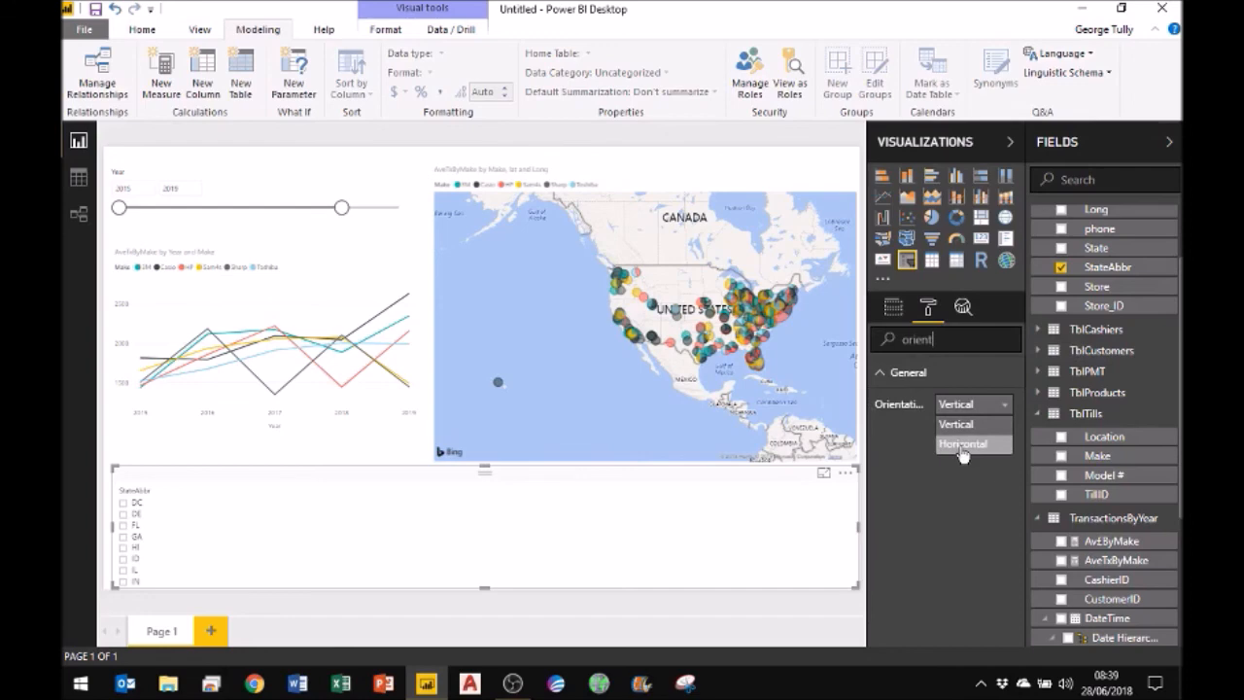
left_click(962, 445)
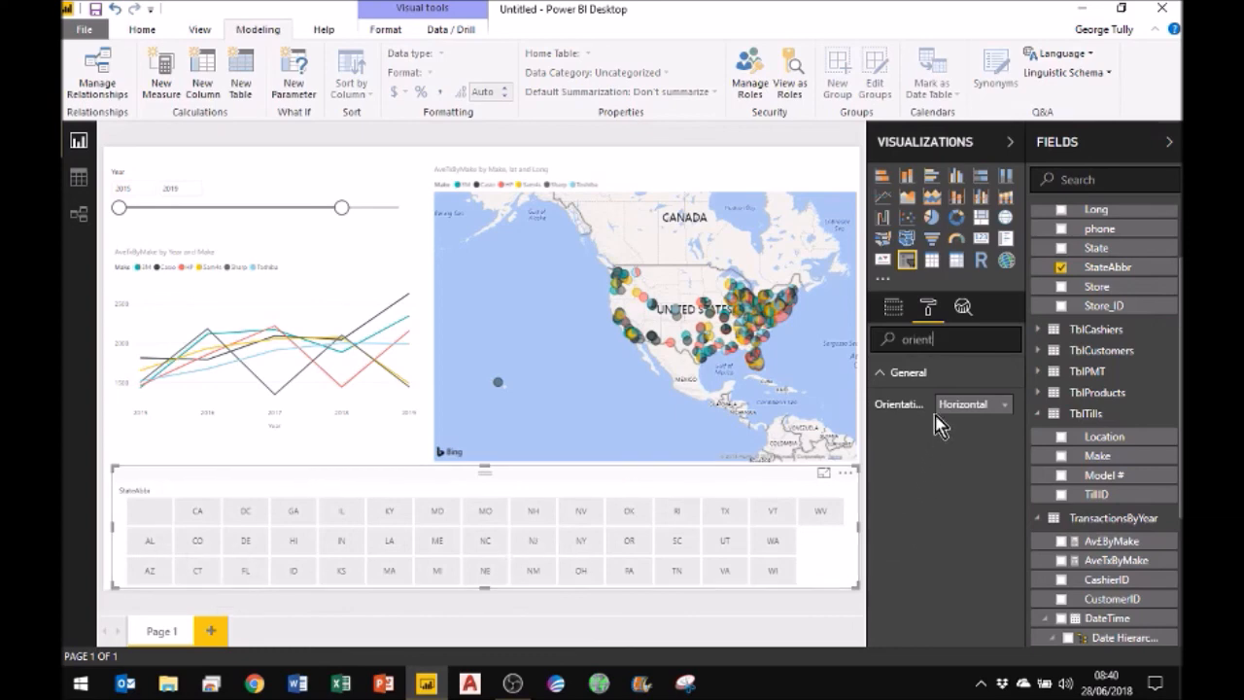
double_click(931, 339)
key("BackSpace")
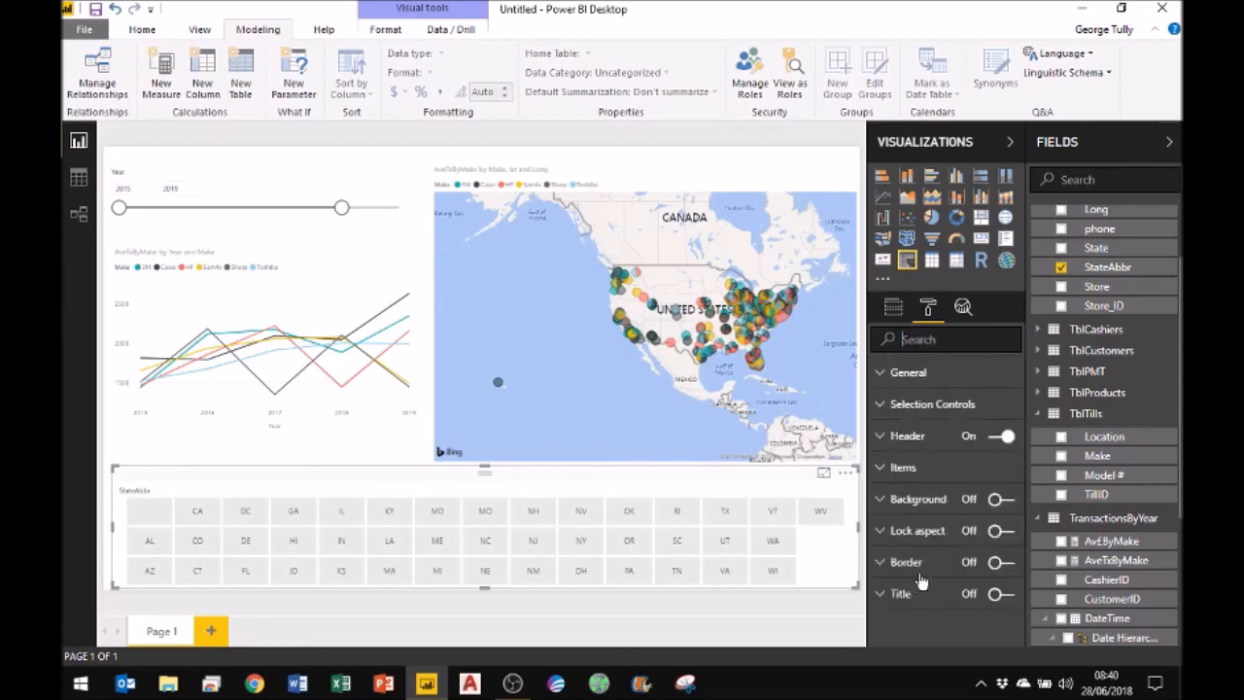
Turn the StateAbbr slicer's Responsive setting off and back on
left_click(882, 376)
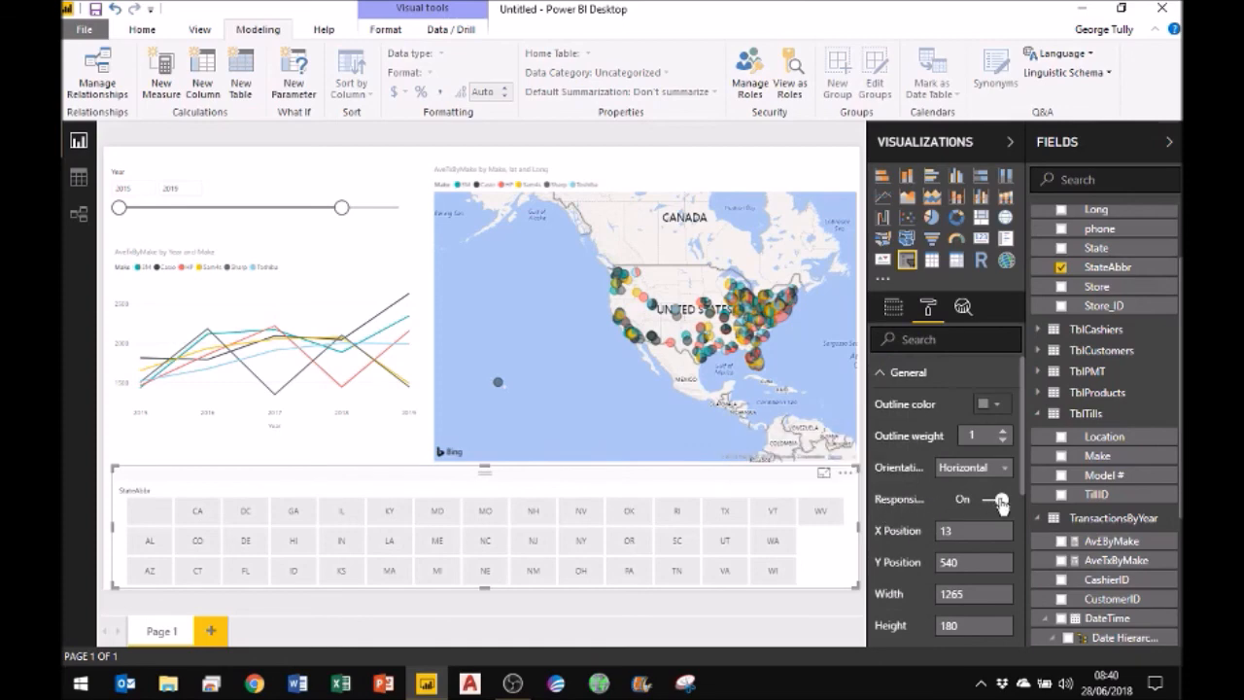
left_click(1000, 501)
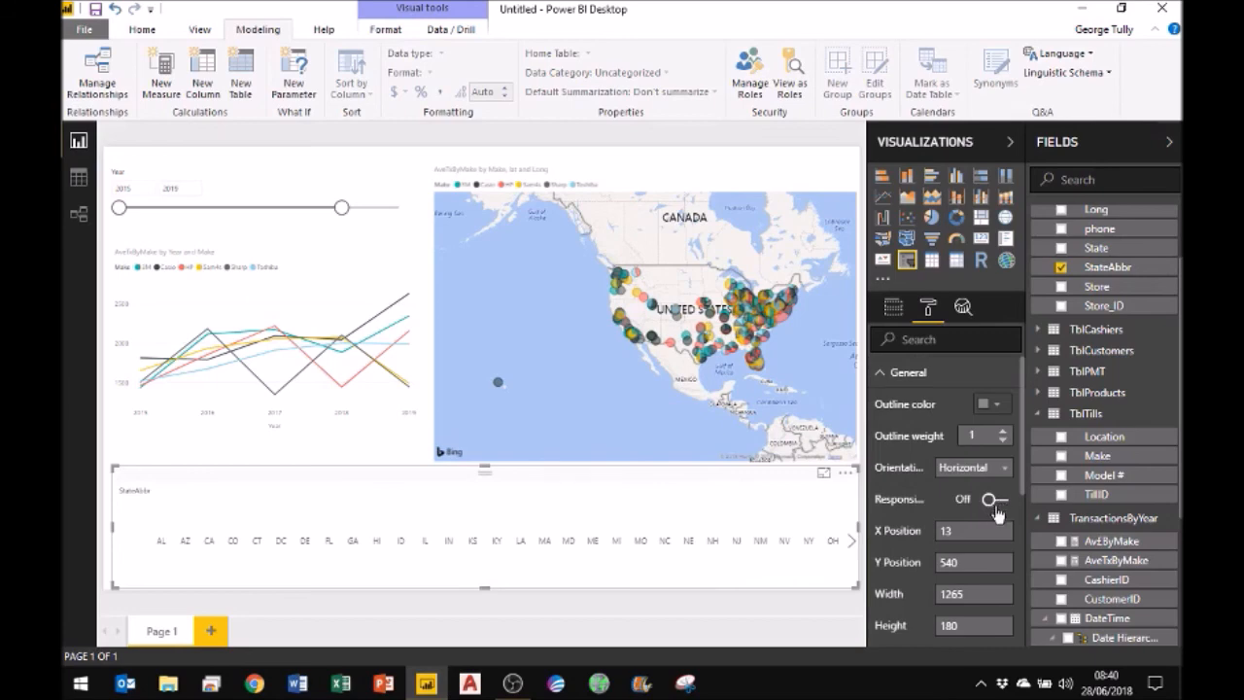
left_click(993, 501)
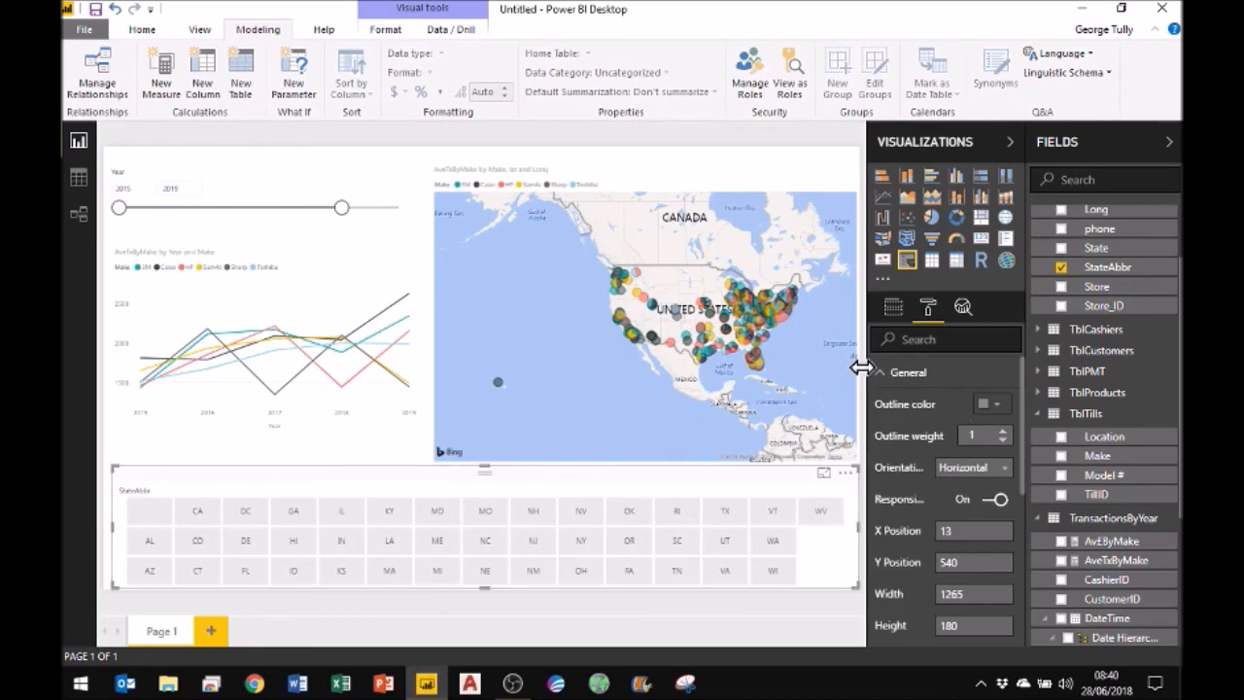
left_click(905, 378)
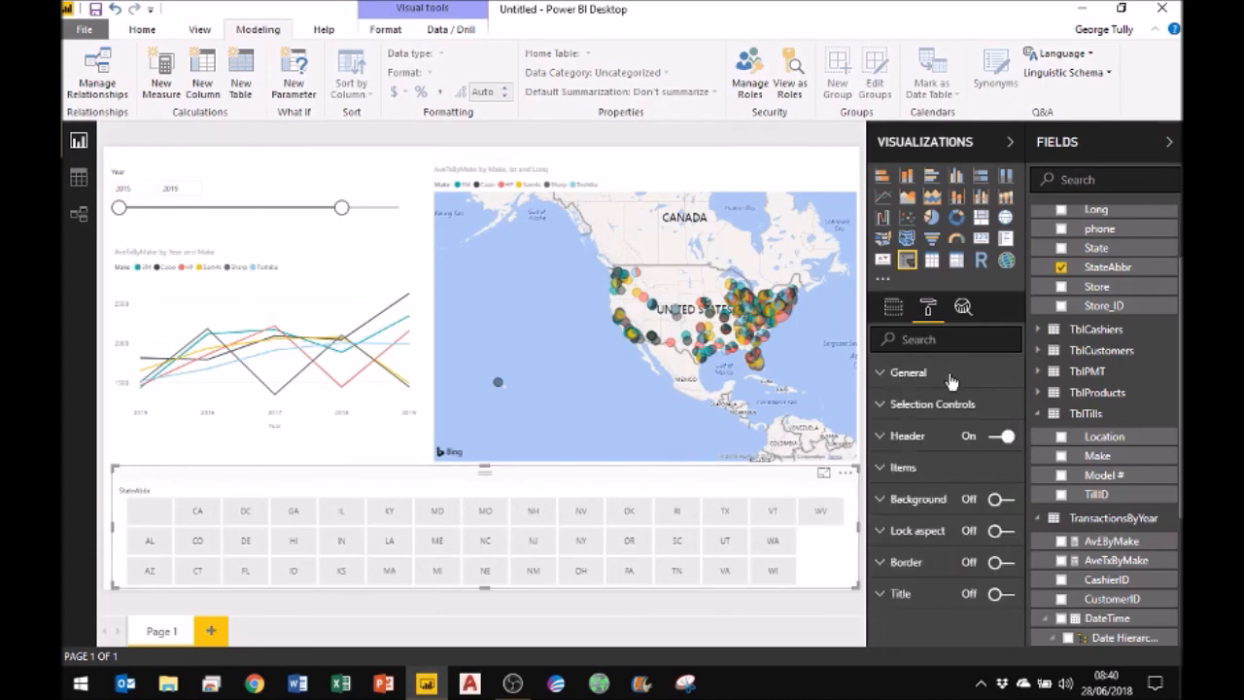
Increase the text size of the StateAbbr slicer's items to 16
left_click(879, 471)
scroll(964, 475, "down", 2)
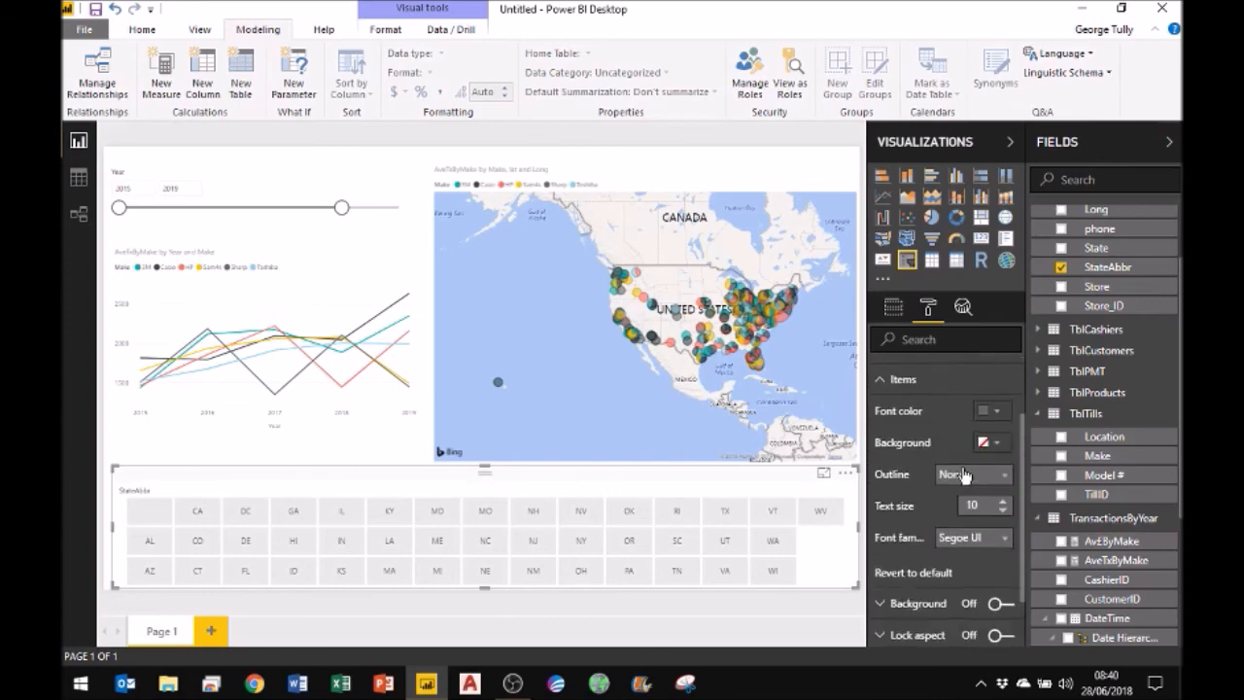
scroll(957, 471, "down", 2)
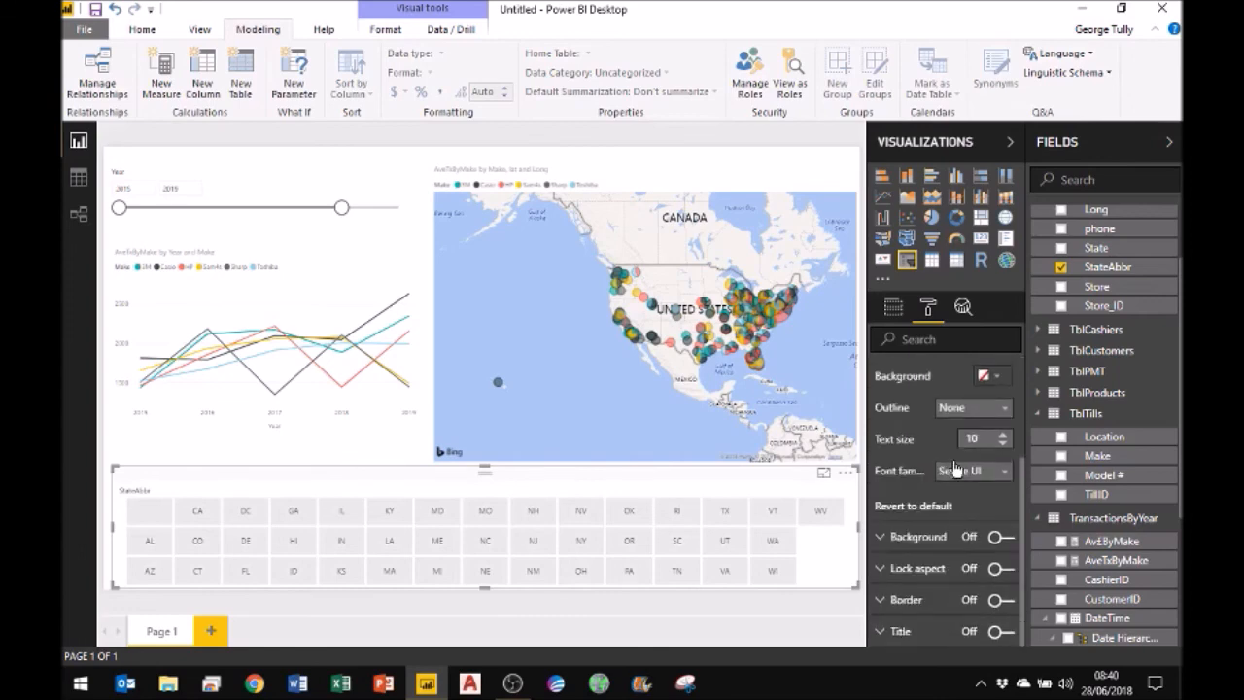
scroll(955, 469, "up", 2)
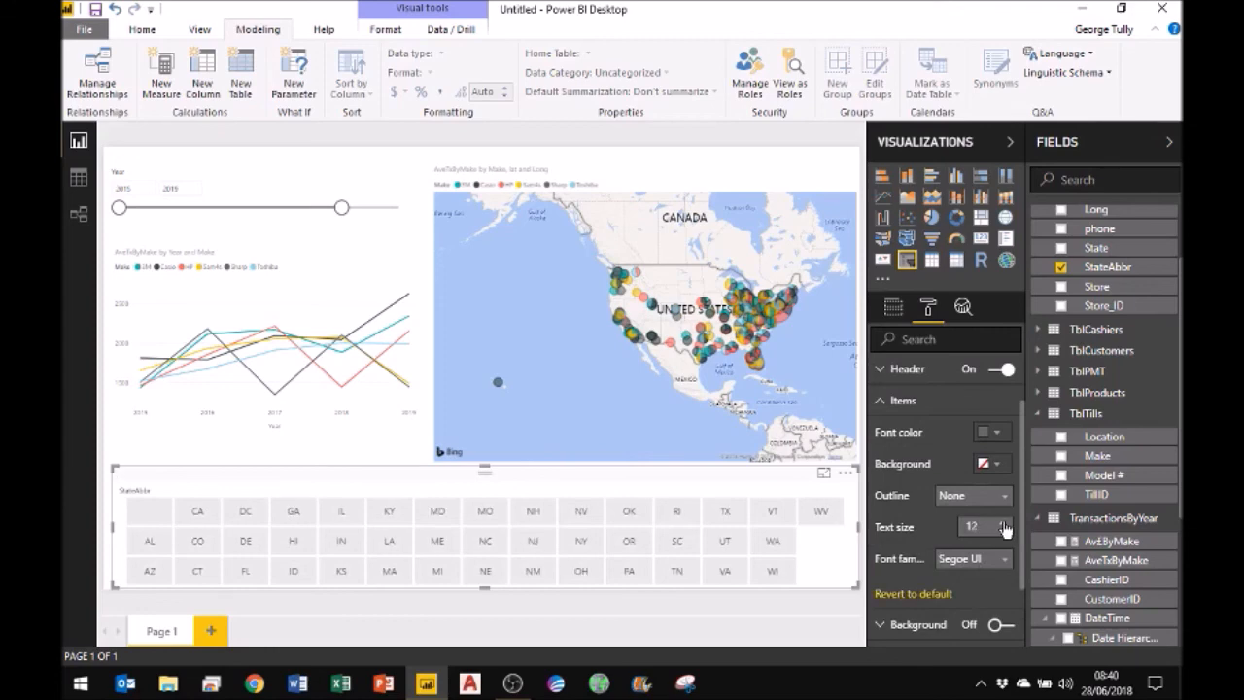
left_click(1004, 526)
left_click(1004, 526)
left_click(1005, 526)
left_click(1005, 525)
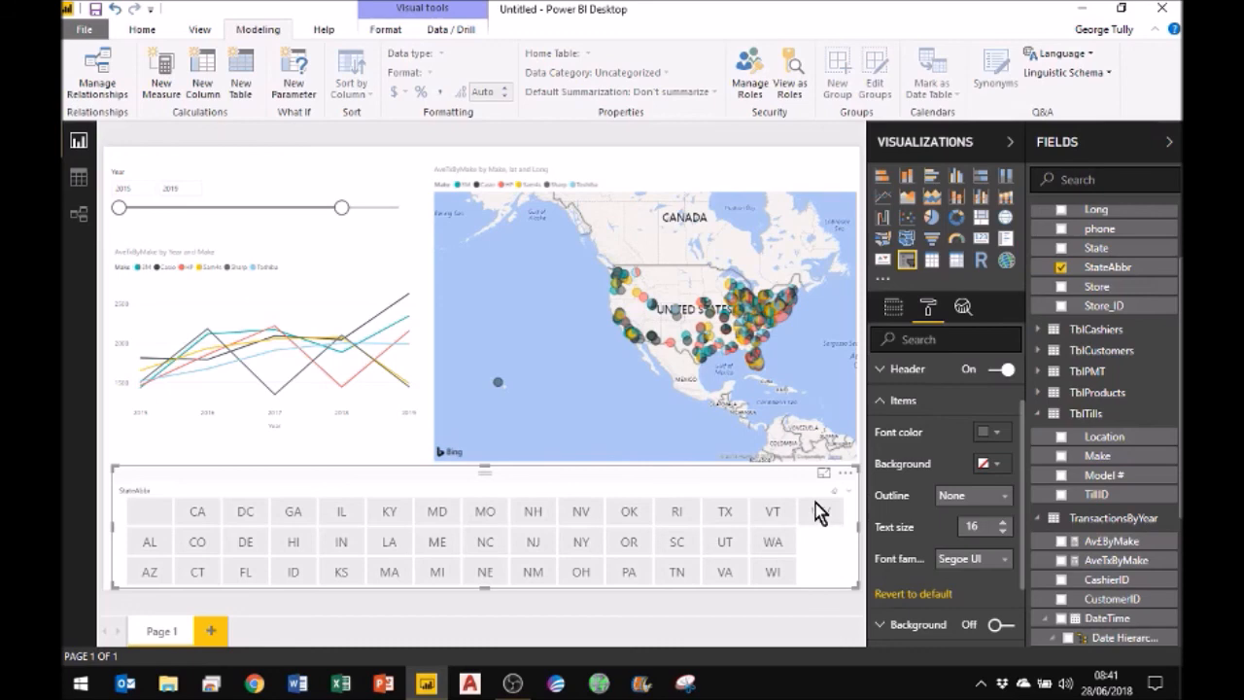
Filter the report to CA, cross-filter the map by the 3M line, and clear both selections
left_click(198, 512)
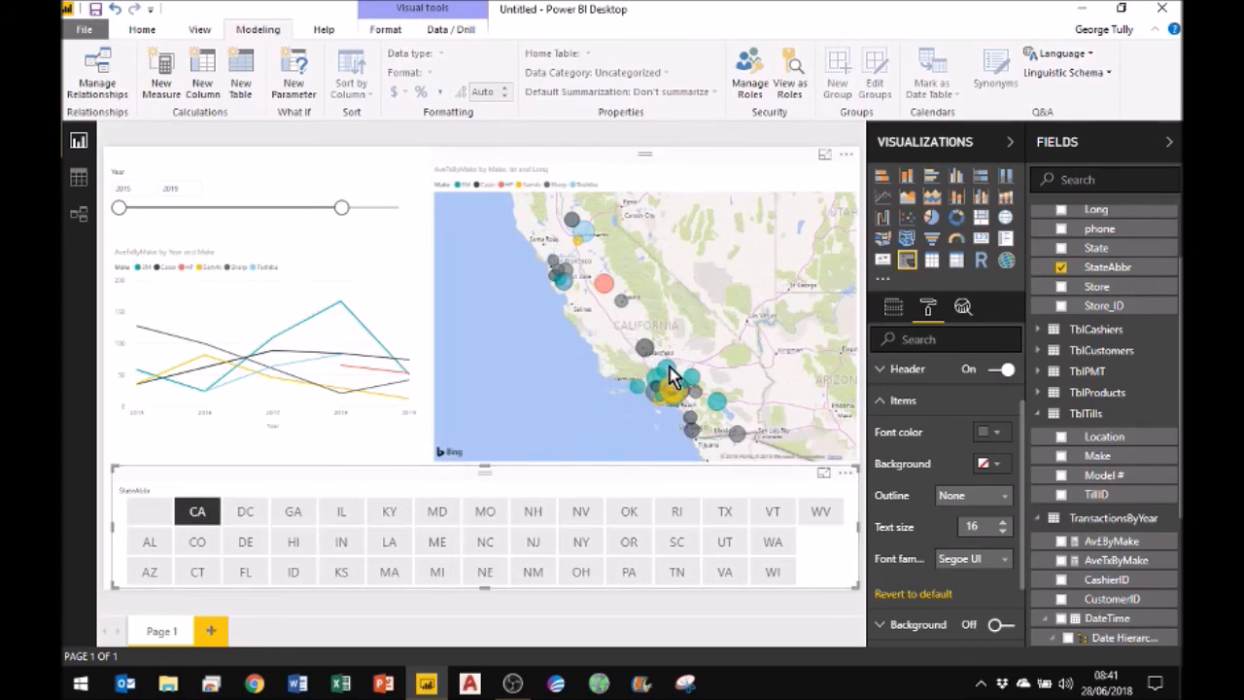
mouse_move(670, 376)
left_click(365, 328)
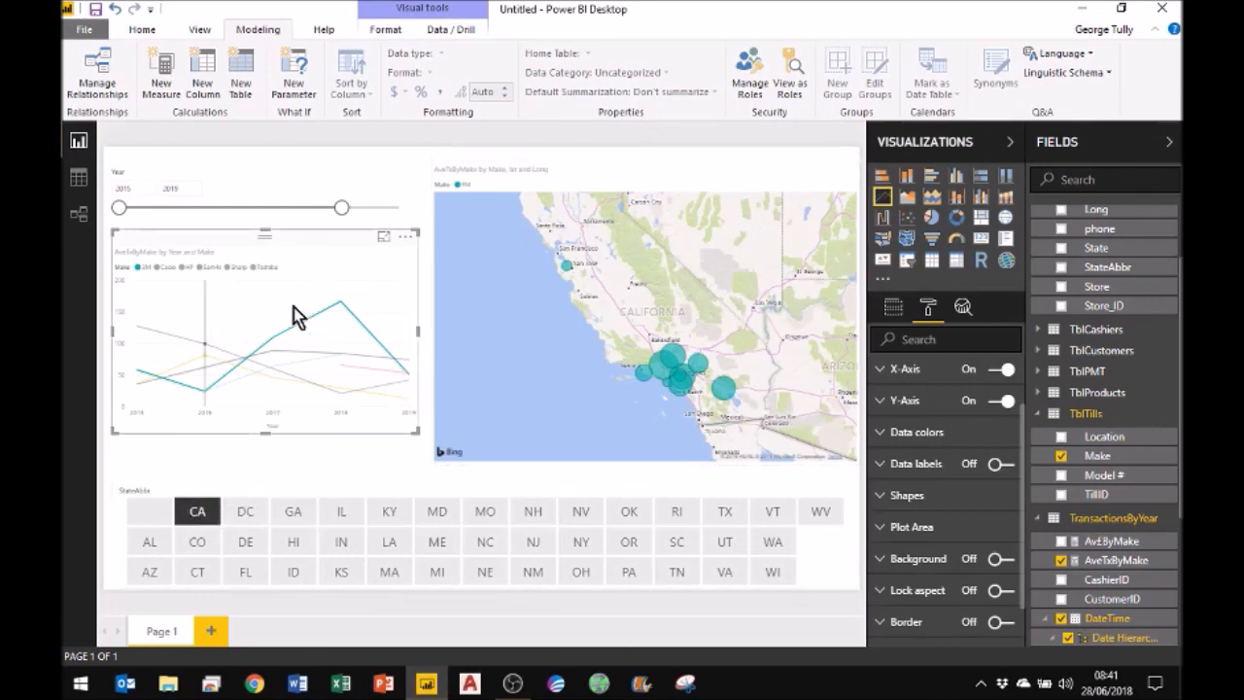
mouse_move(321, 321)
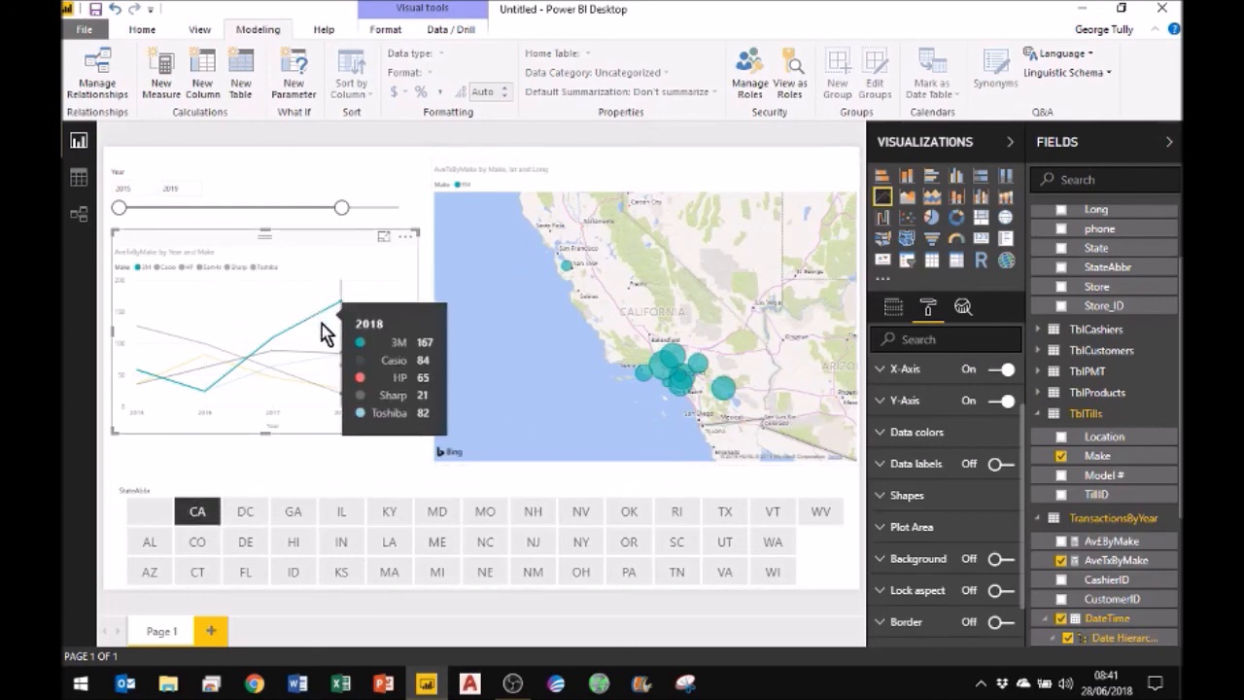
left_click(321, 328)
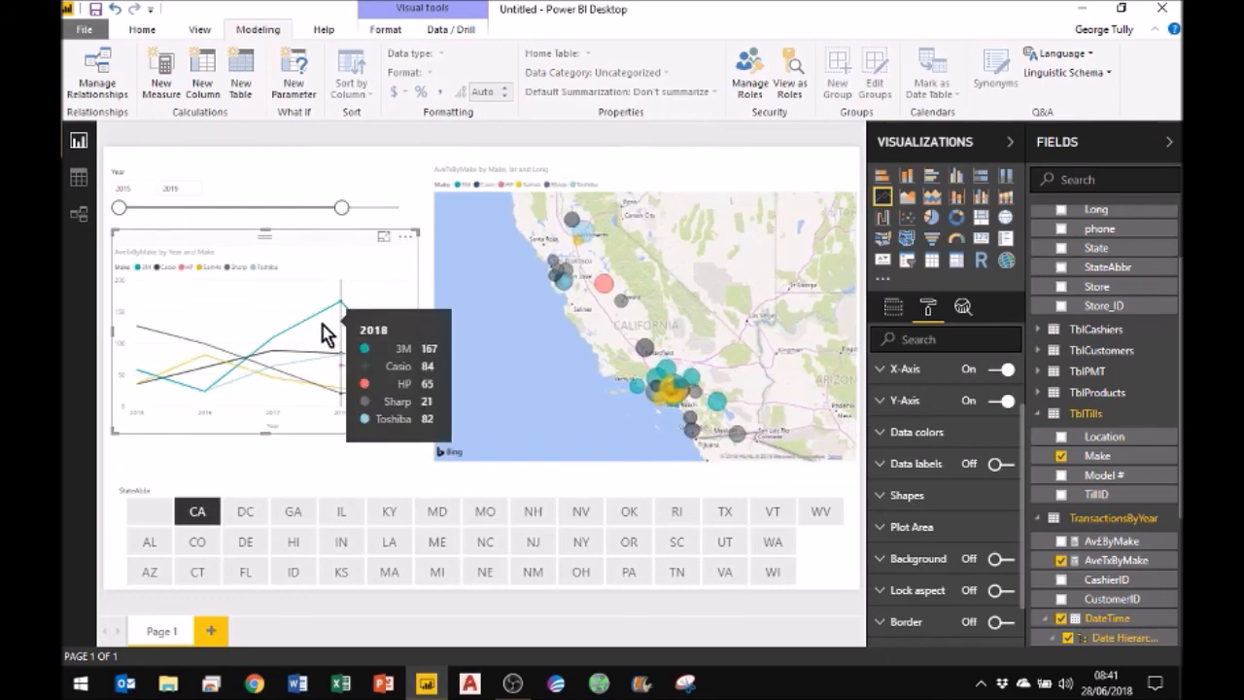
left_click(836, 497)
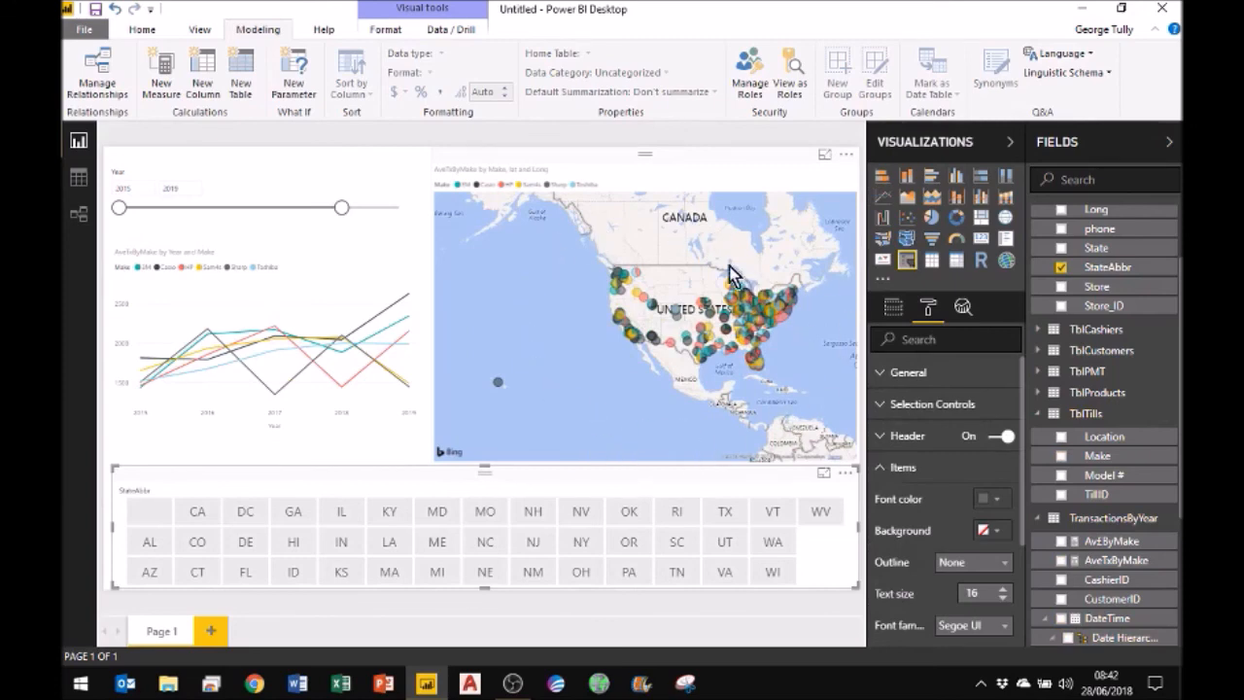
Filter the report to HI and examine the Hawaii store's location near Honolulu on the map
left_click(300, 544)
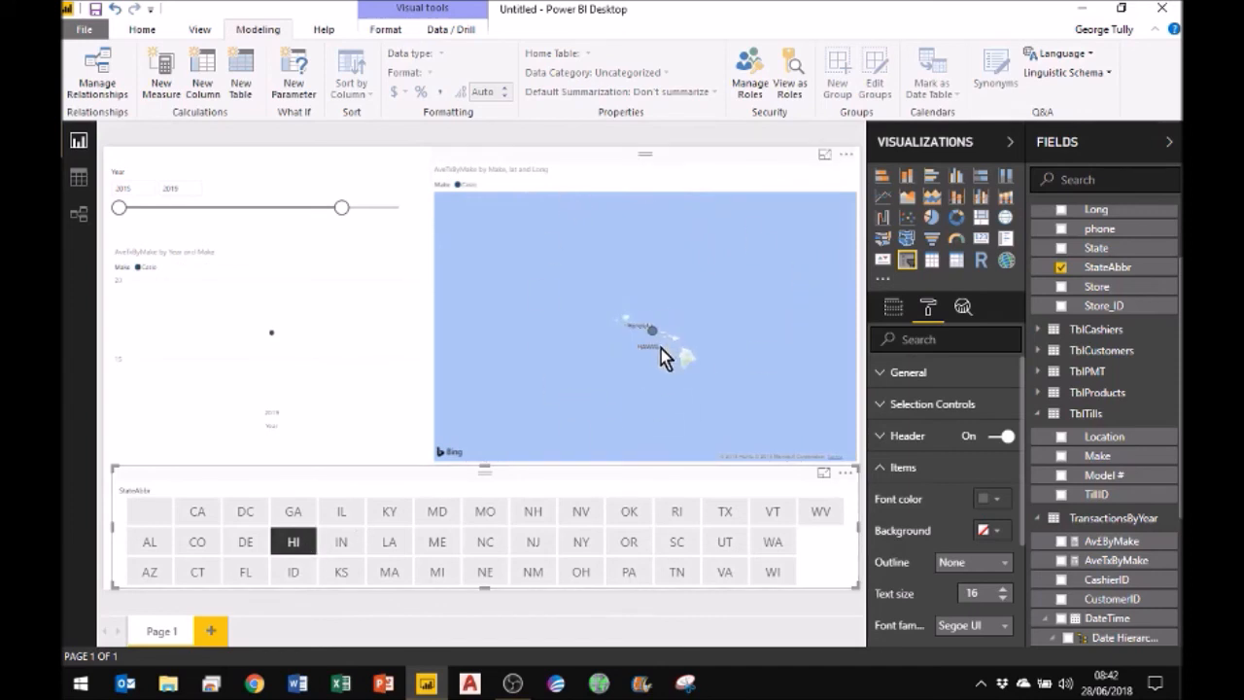
left_click_drag(660, 346, 818, 427)
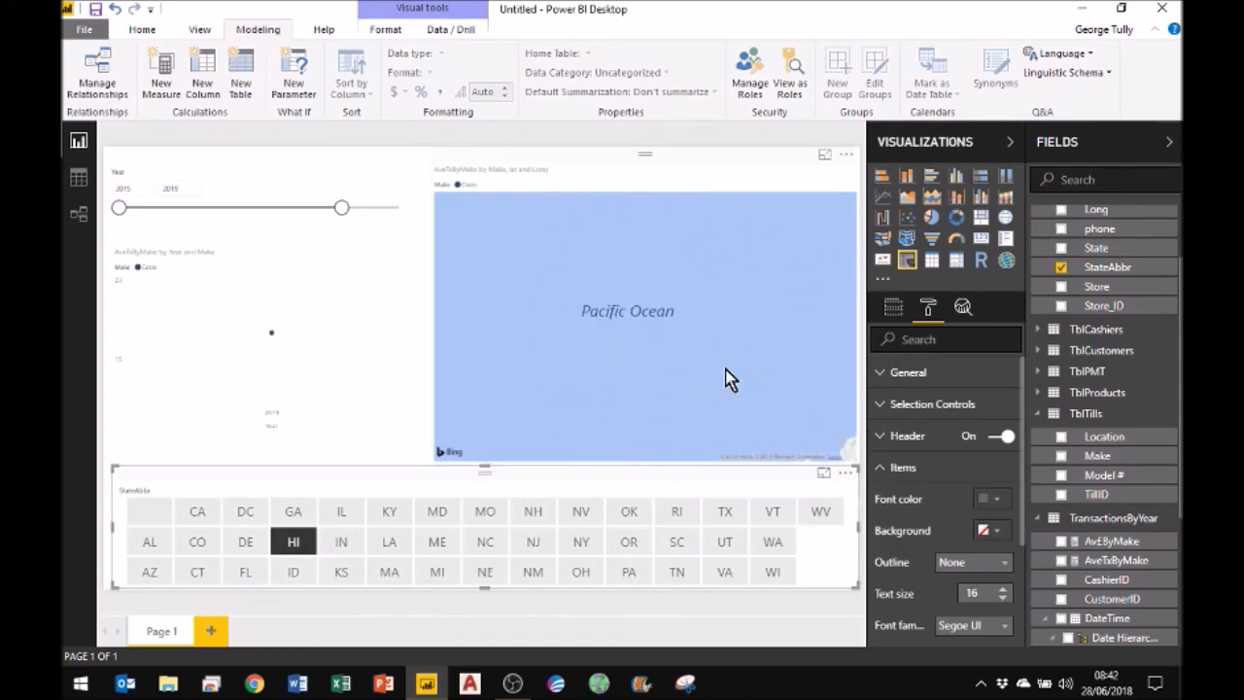
left_click_drag(725, 368, 515, 272)
left_click_drag(794, 409, 671, 328)
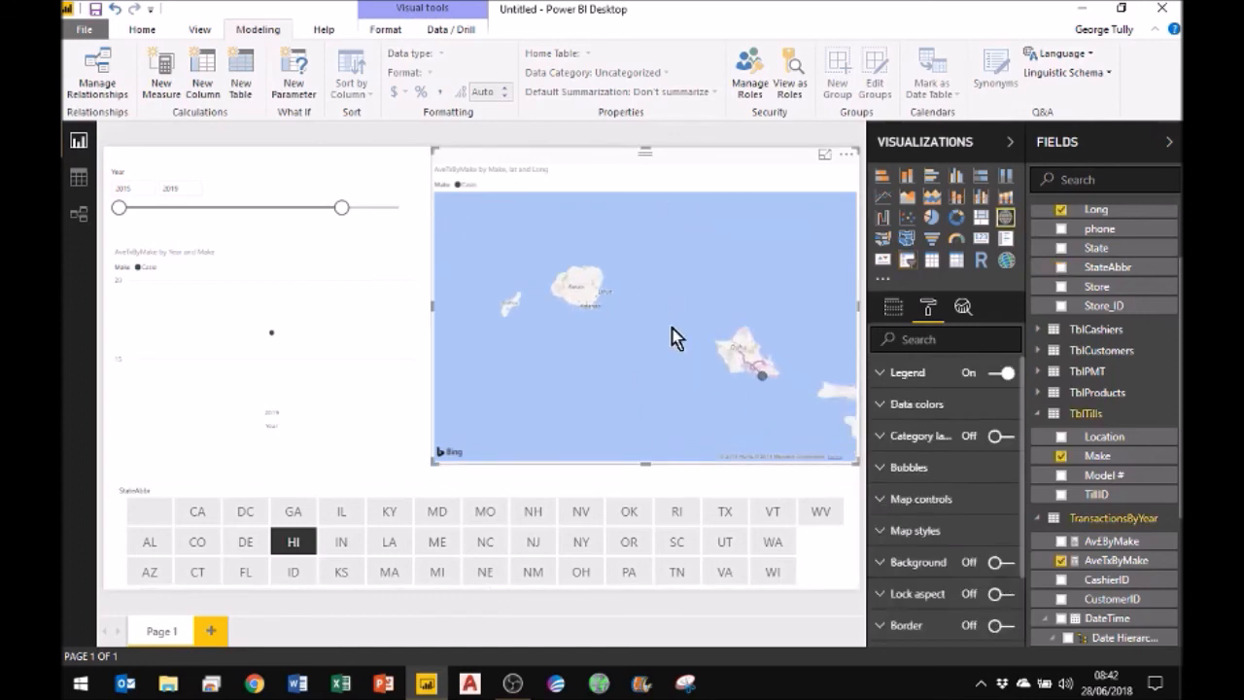
scroll(787, 413, "up", 2)
left_click_drag(800, 421, 541, 295)
scroll(635, 264, "up", 1)
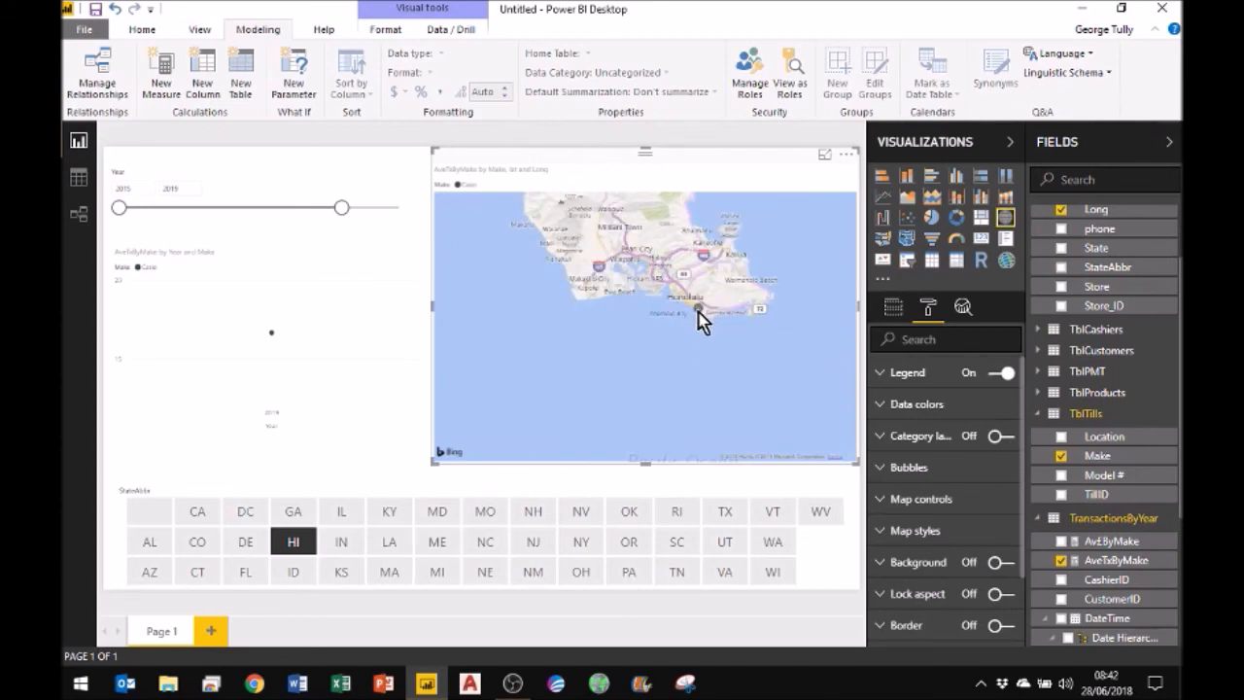
scroll(673, 344, "down", 1)
scroll(677, 348, "down", 1)
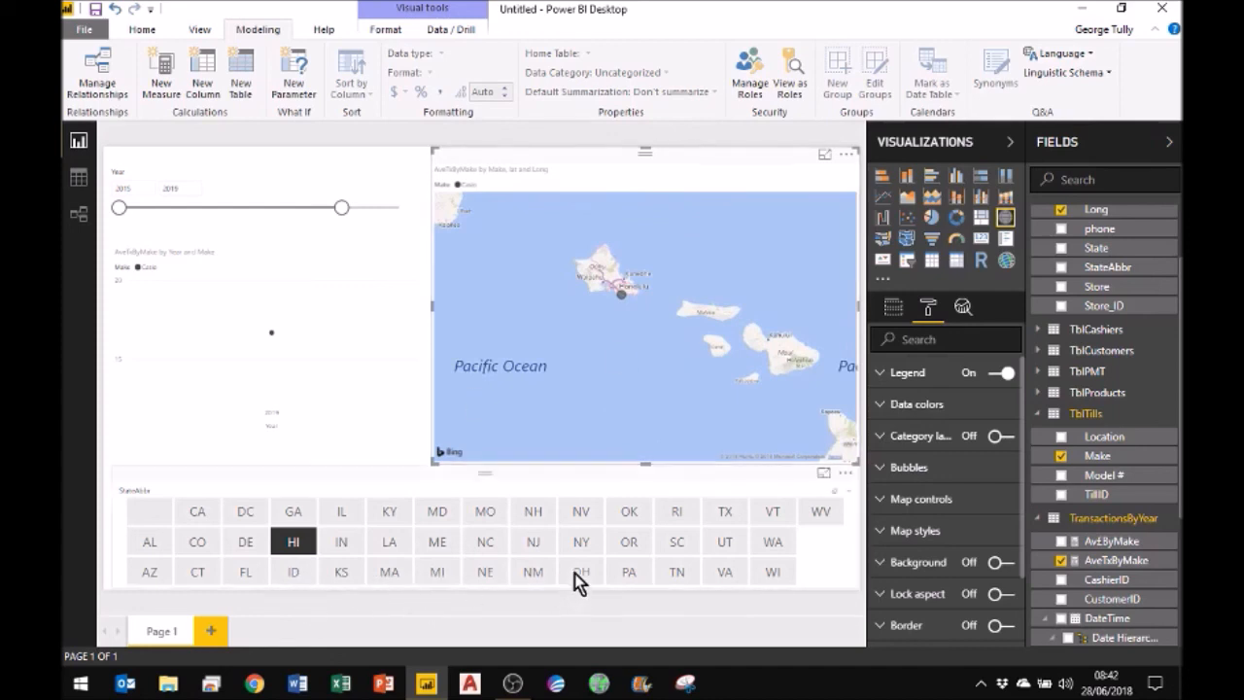
Filter the report to NY and cross-filter the map by the Toshiba line in the line chart
left_click(586, 546)
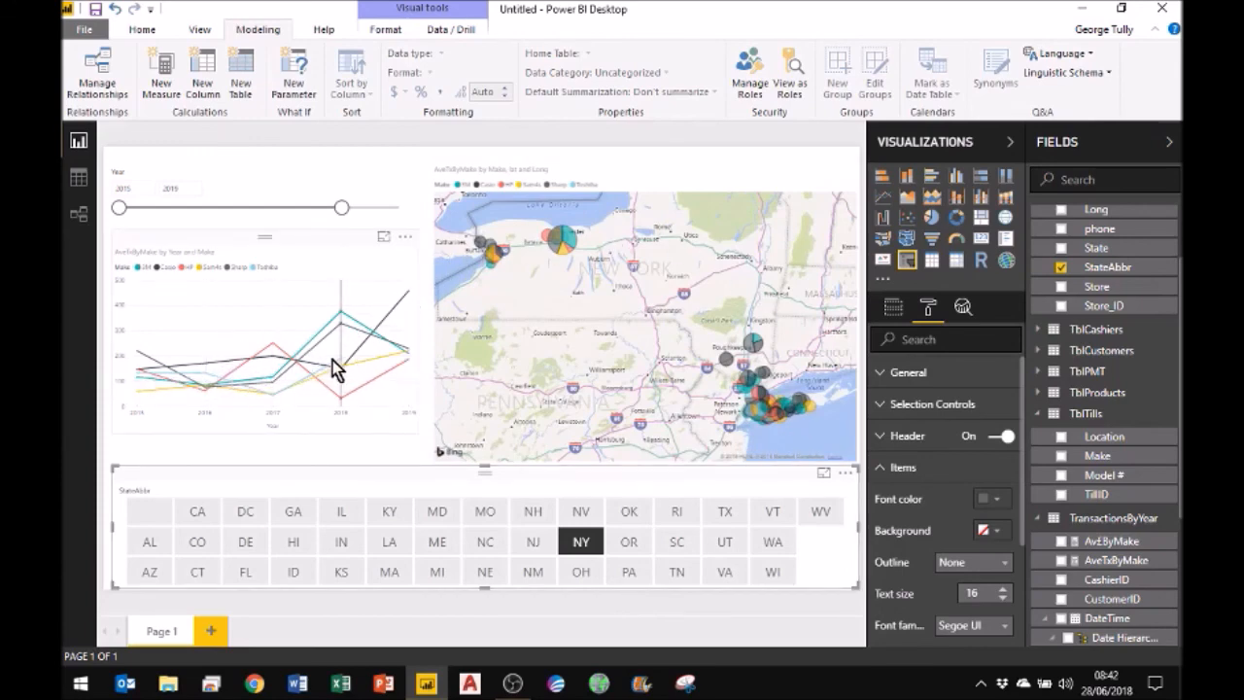
mouse_move(338, 361)
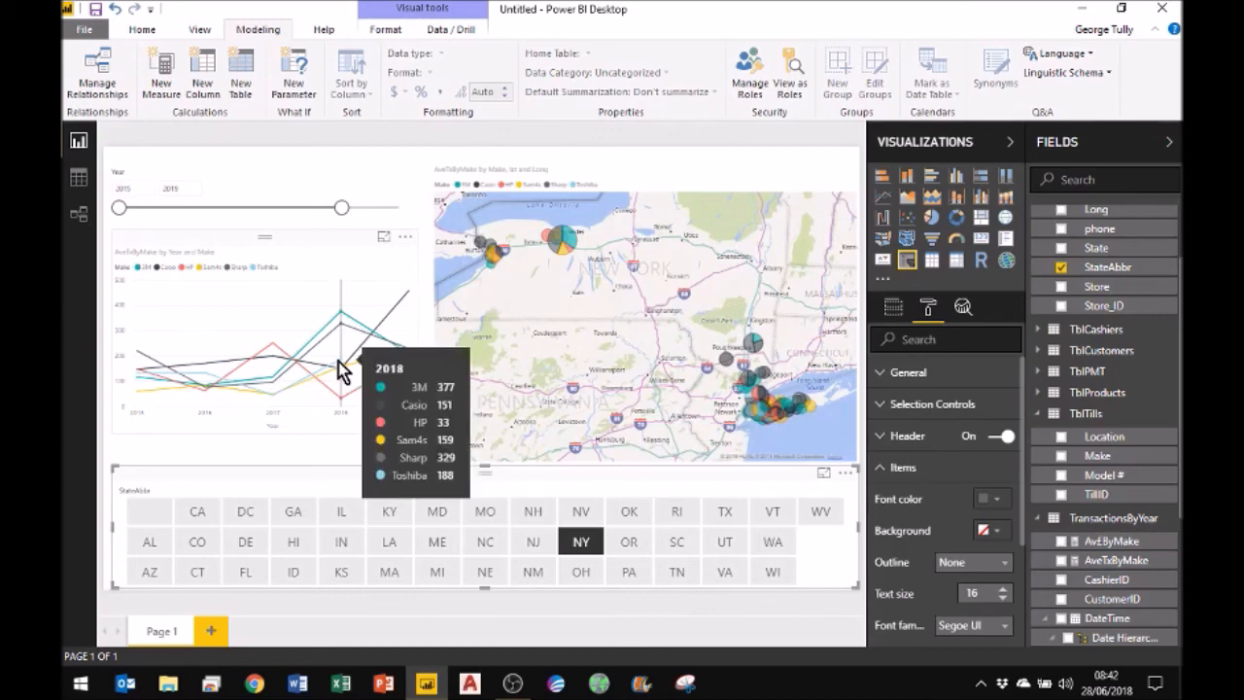
left_click(338, 361)
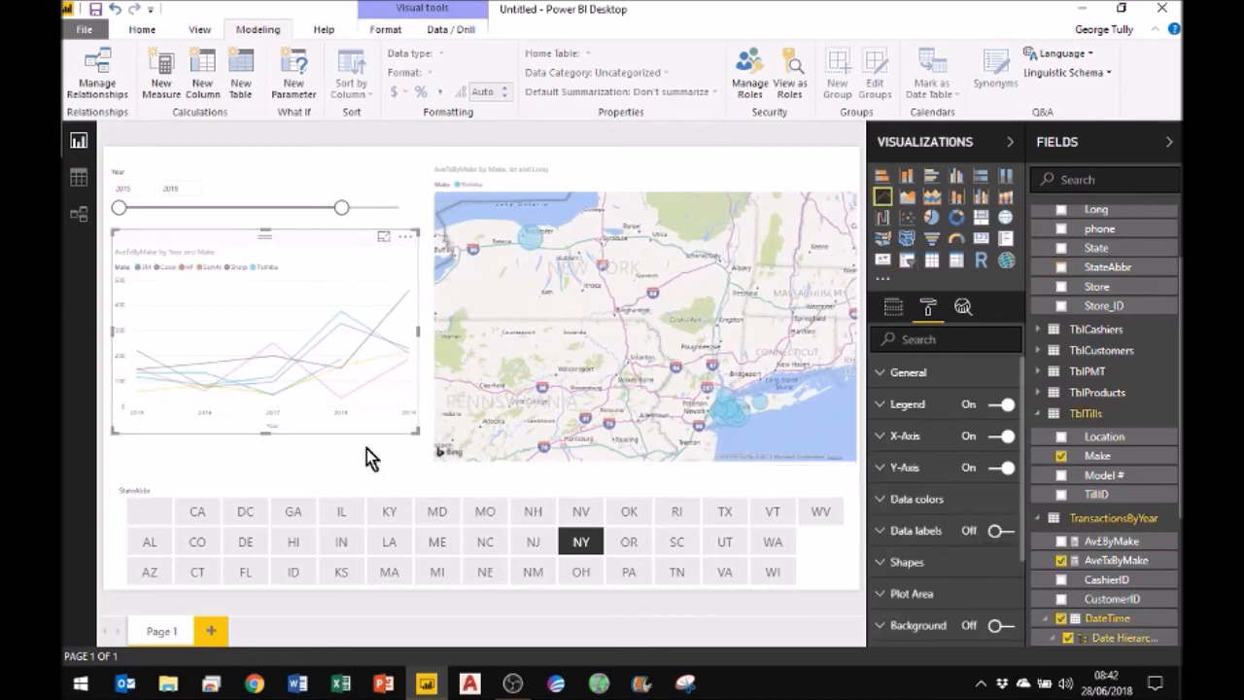
Toggle the Toshiba line's cross-filter on the map, examine the 2018 values by make, and clear the selection
left_click(333, 372)
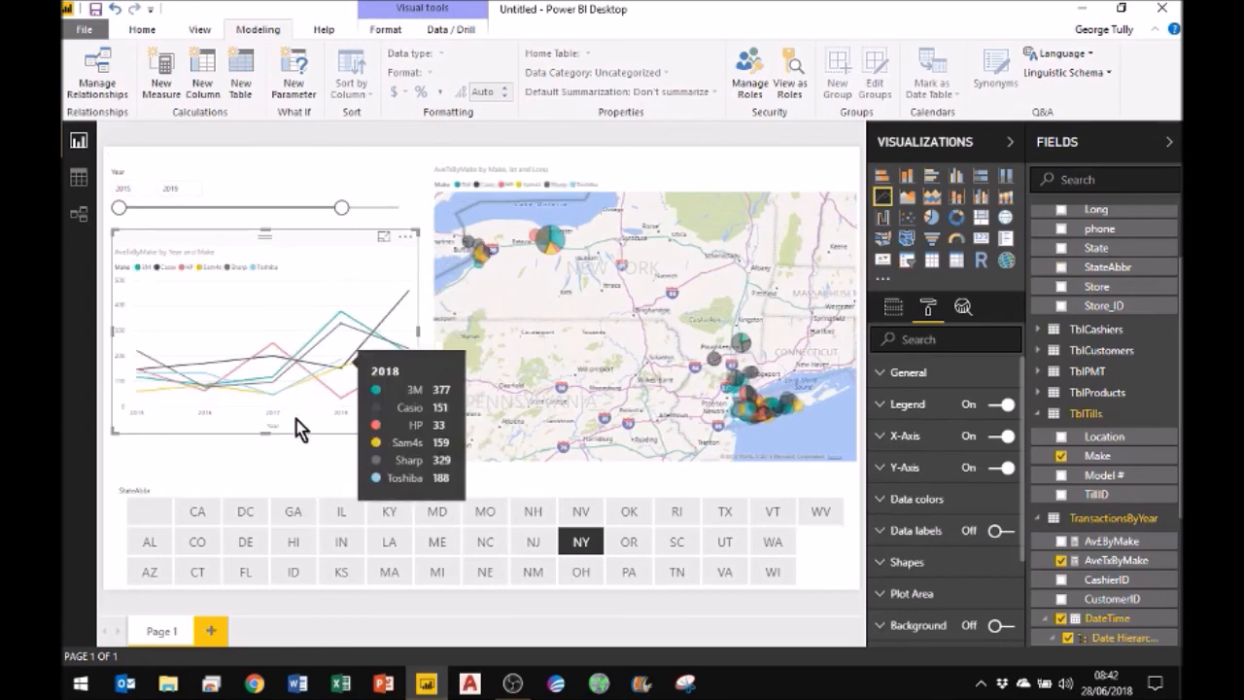
left_click(319, 383)
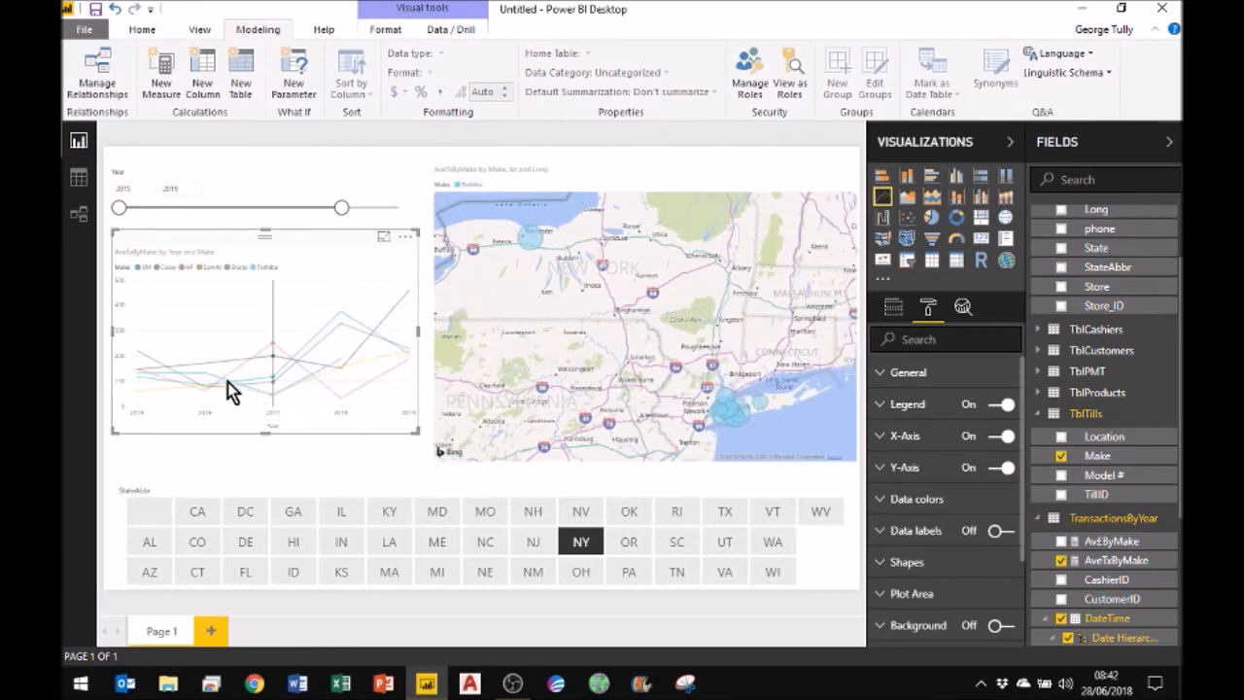
mouse_move(337, 362)
mouse_move(357, 339)
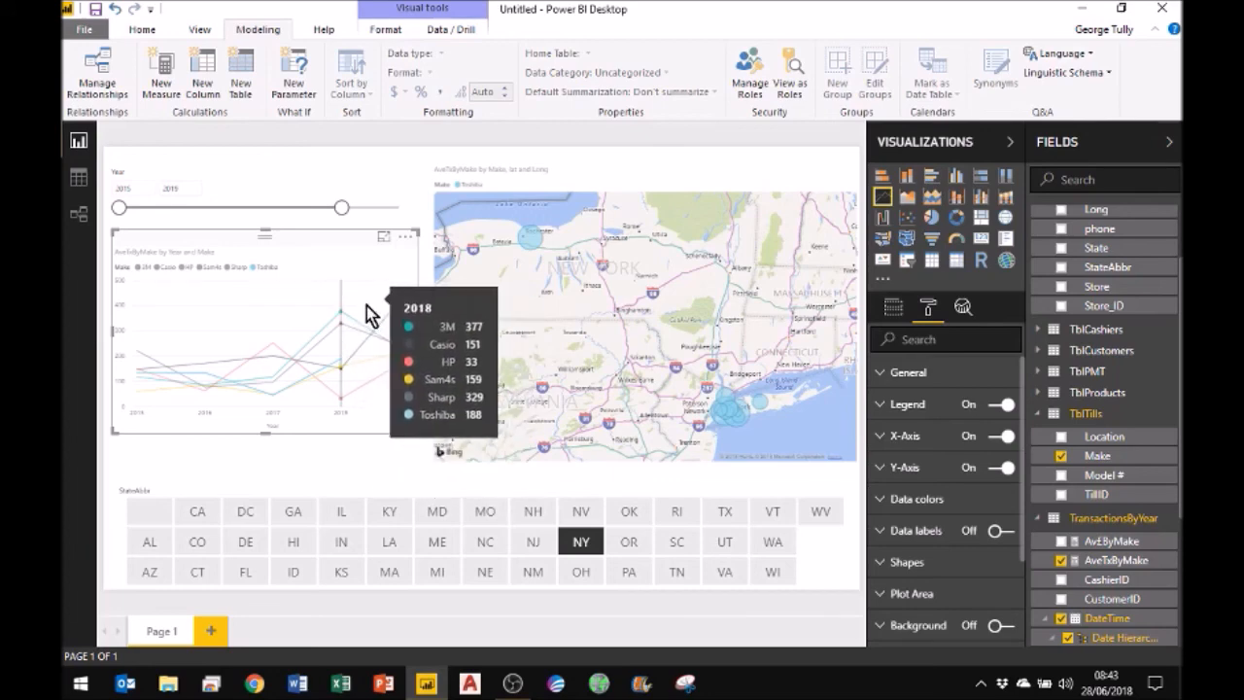
left_click(368, 314)
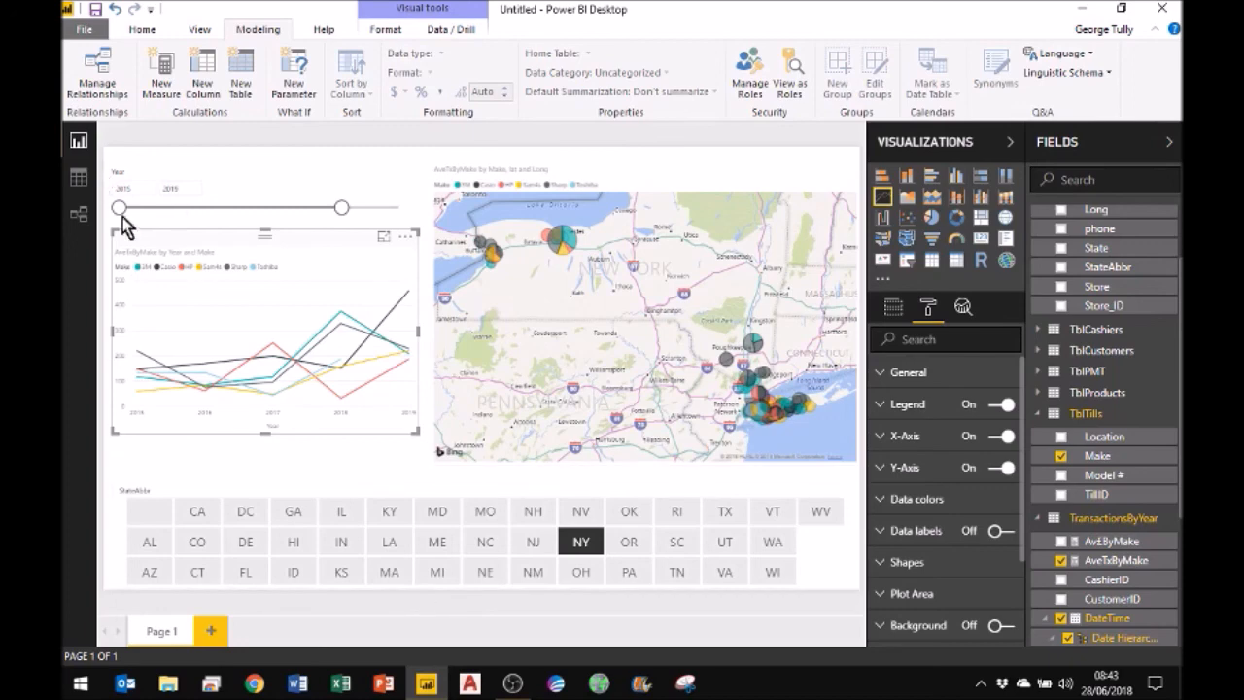
Start publishing the report and save it as Oaks.pbix in the Oaks folder, replacing the existing file
left_click(146, 30)
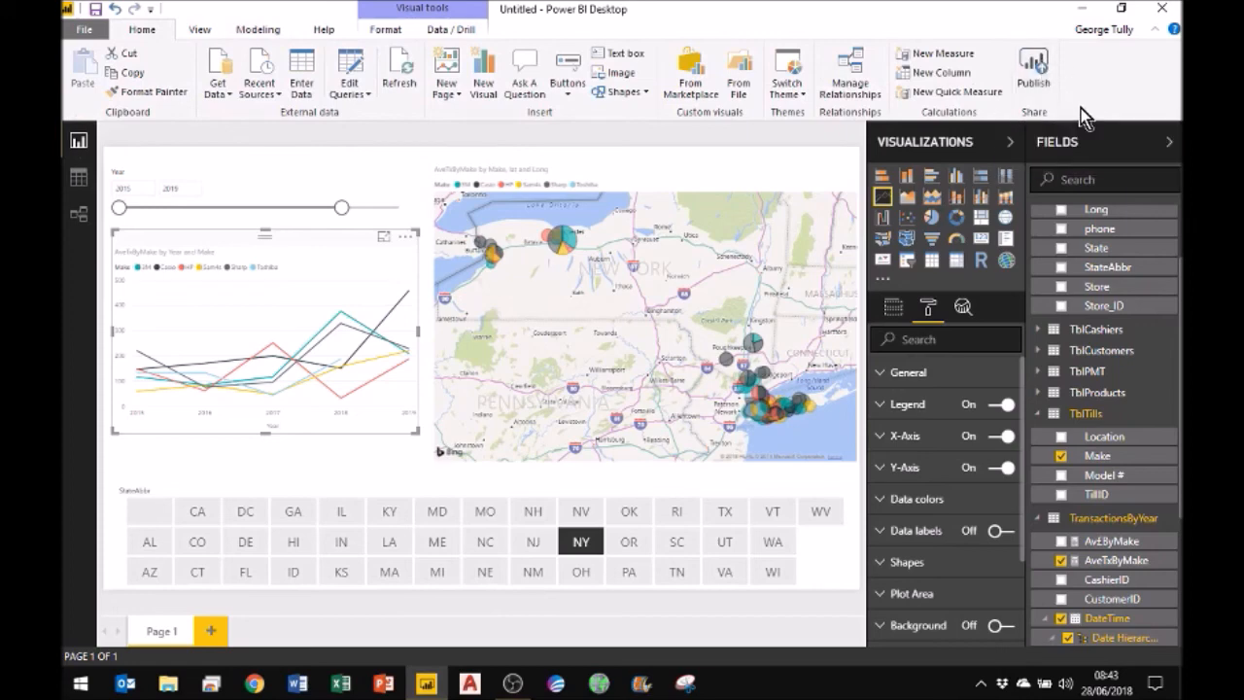
left_click(83, 30)
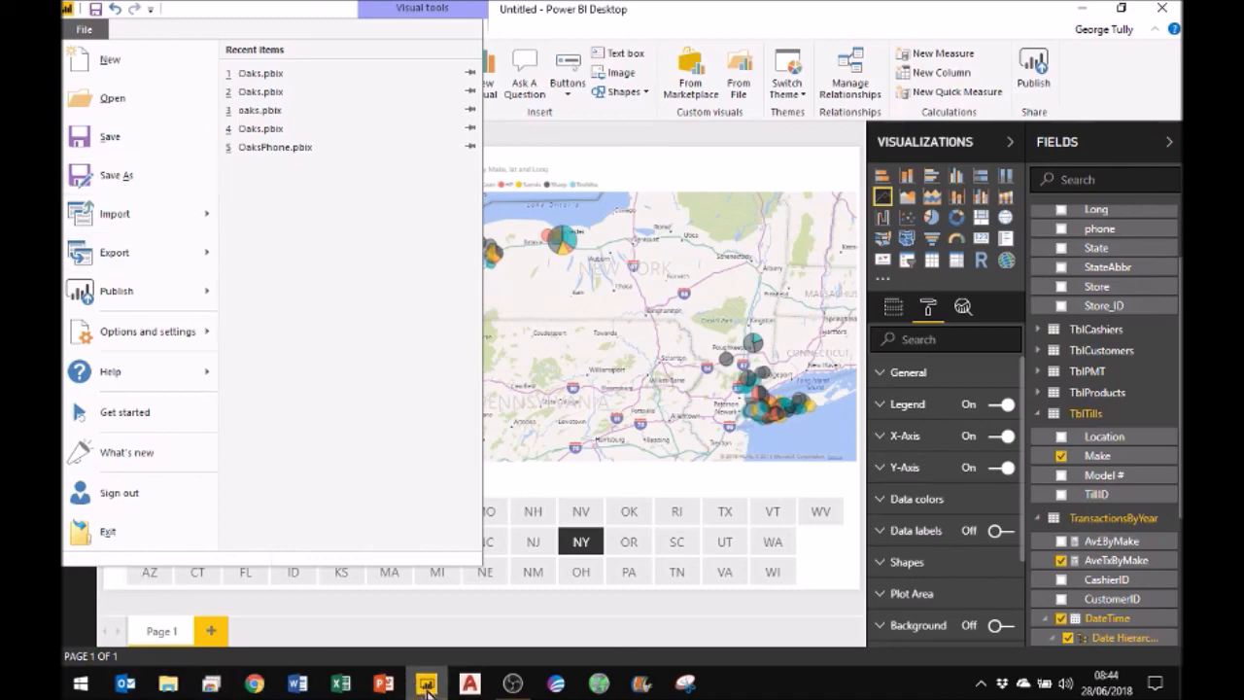
left_click(716, 22)
left_click(1033, 68)
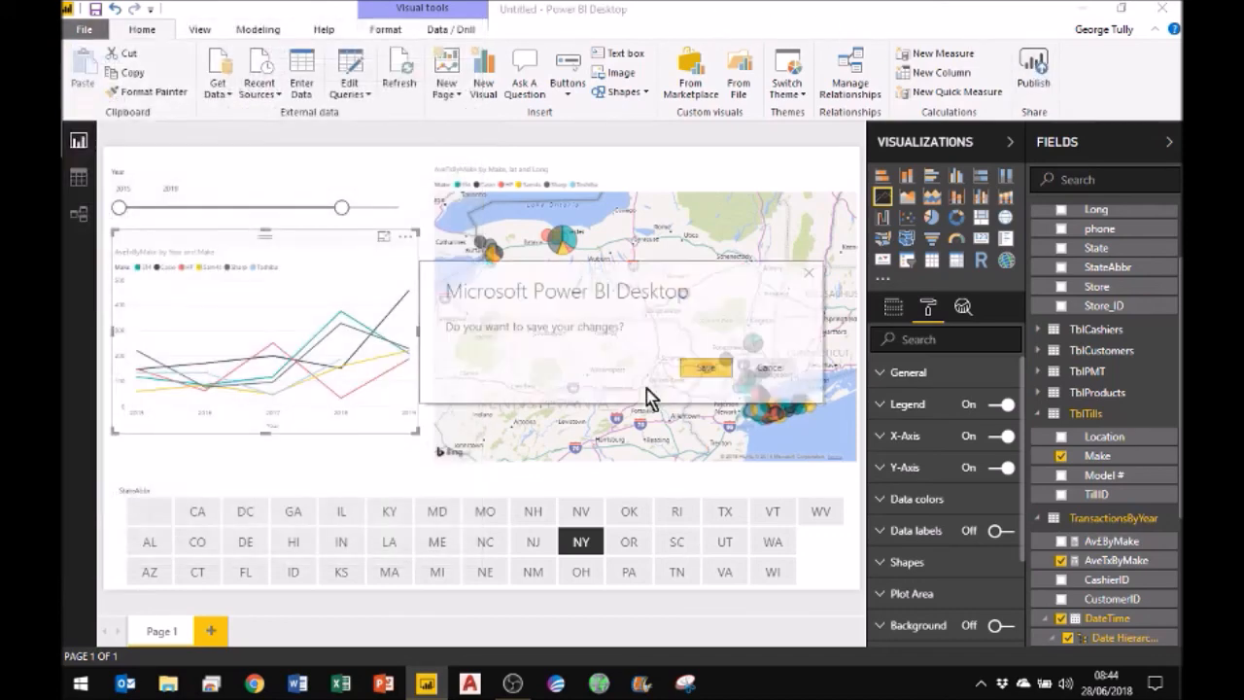
left_click(708, 371)
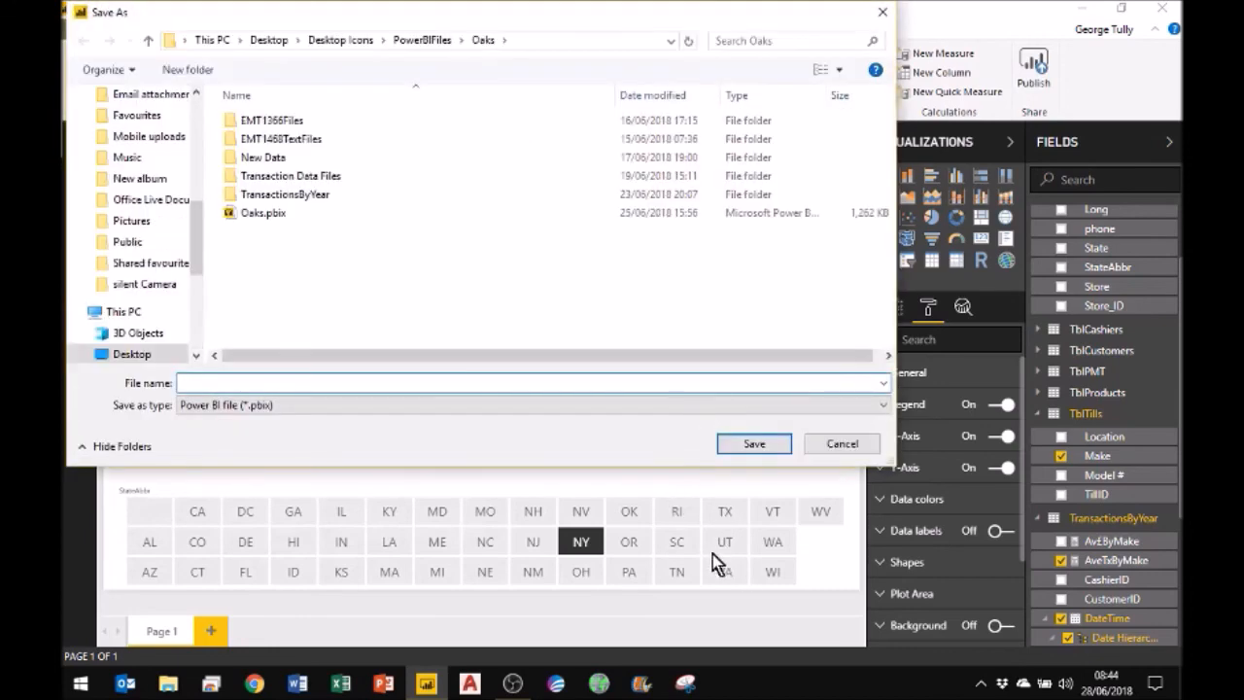
left_click(257, 211)
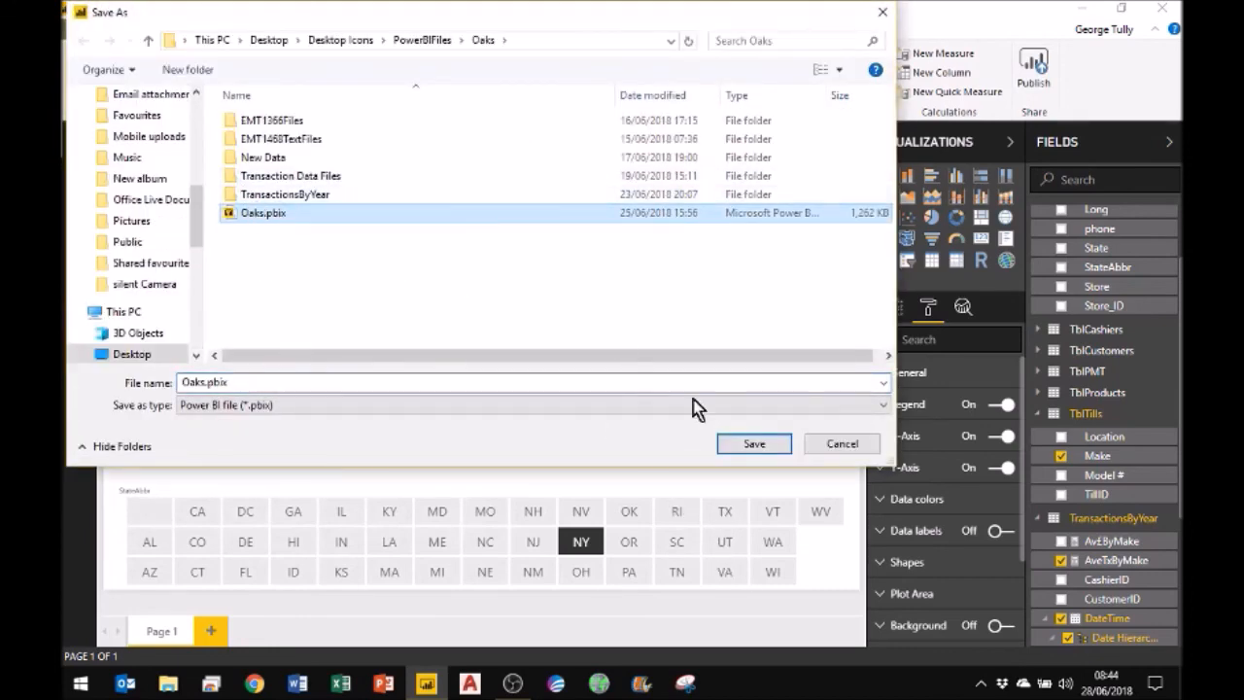
left_click(758, 447)
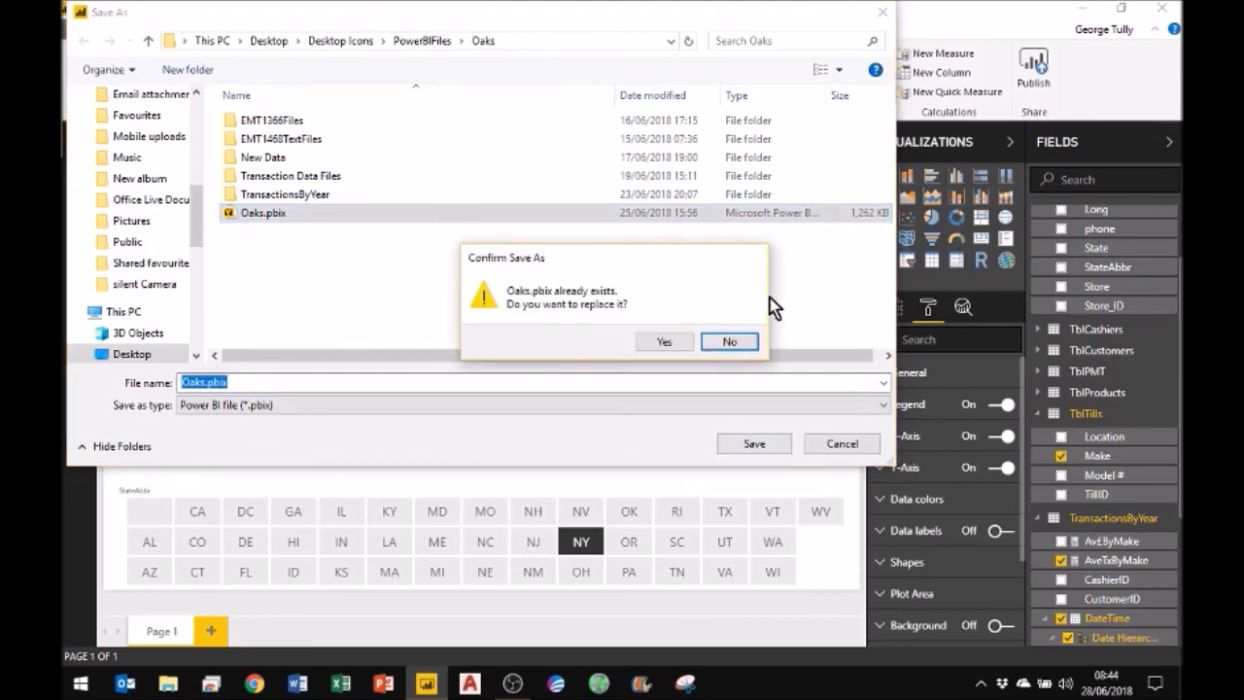
left_click(666, 341)
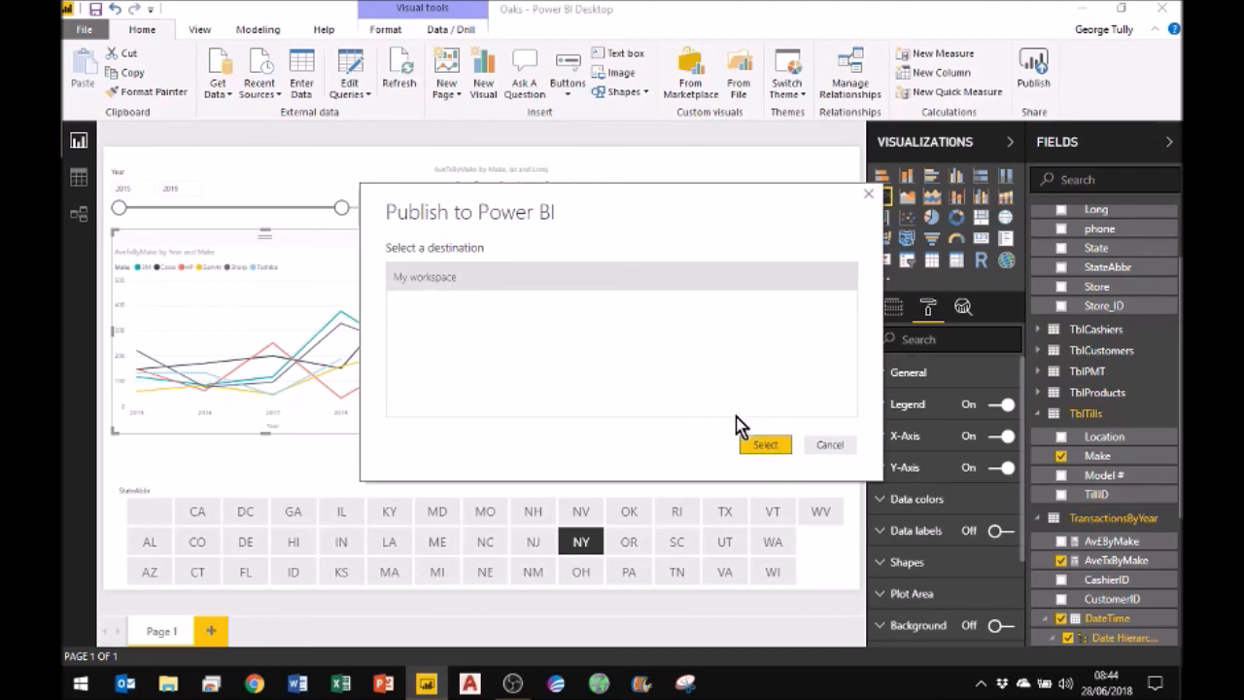
Publish the report to My workspace, replacing the existing Oaks dataset, and open the published report in the Power BI service
left_click(774, 450)
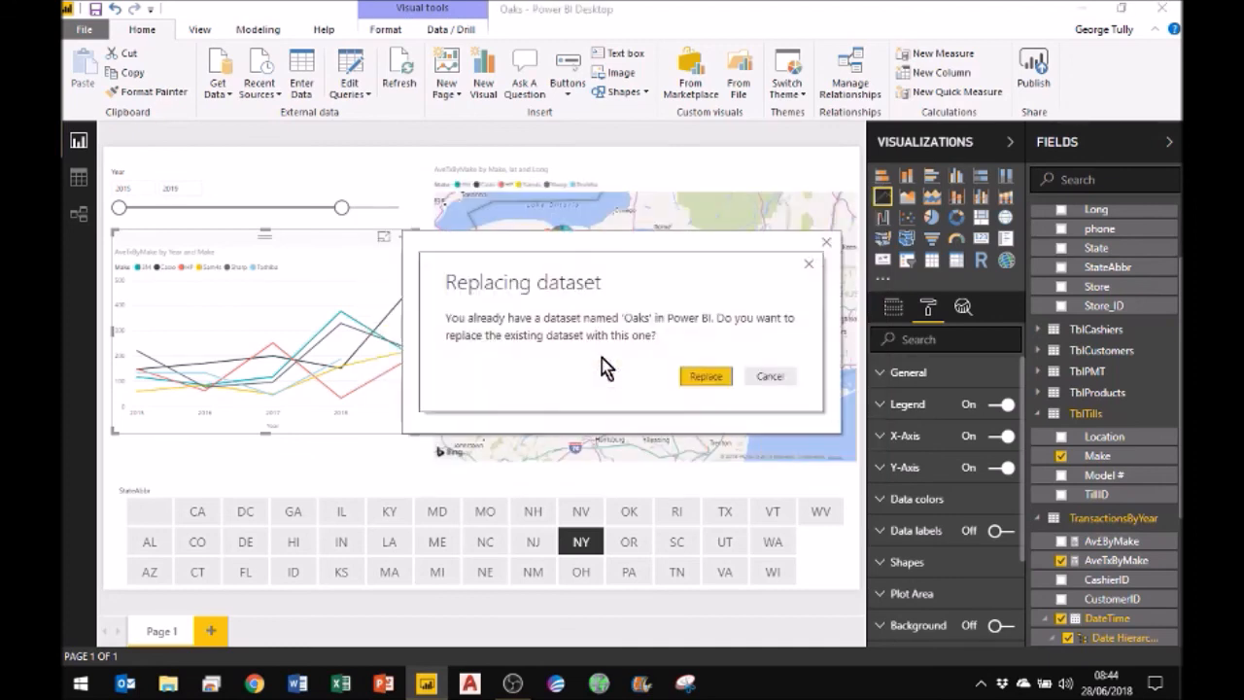
left_click(706, 377)
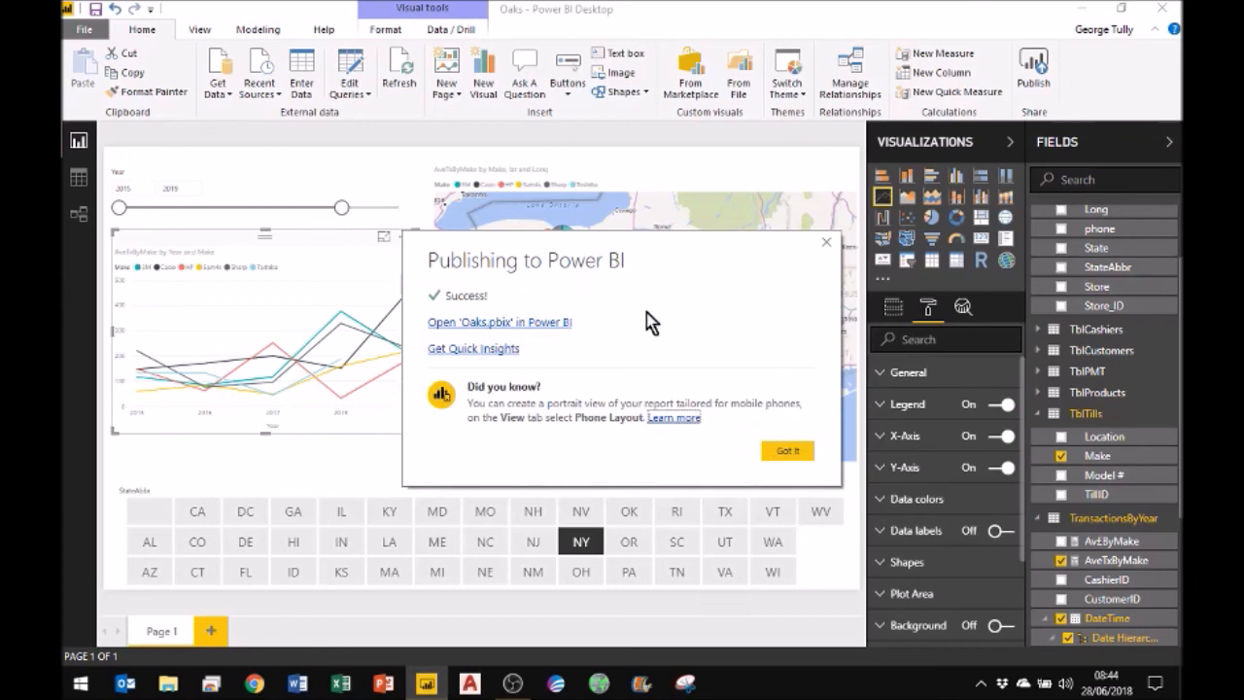
left_click(535, 323)
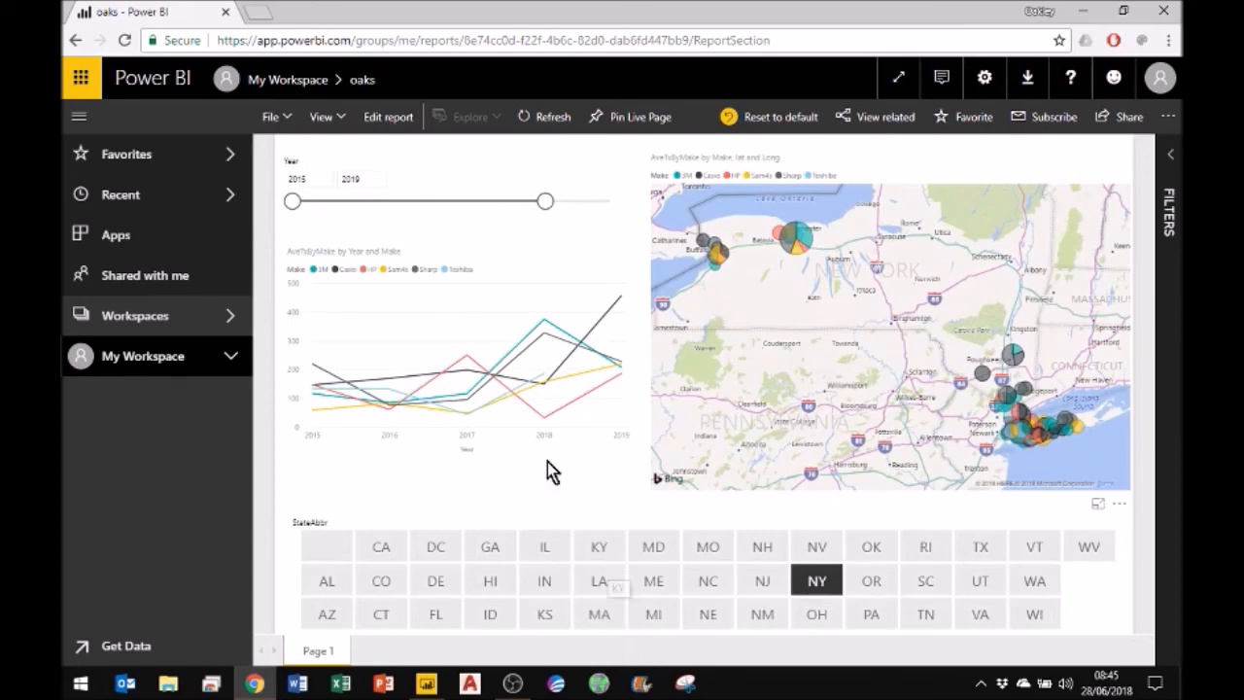
View the published report in editing mode, return to reading view, and collapse the filters pane
left_click(394, 119)
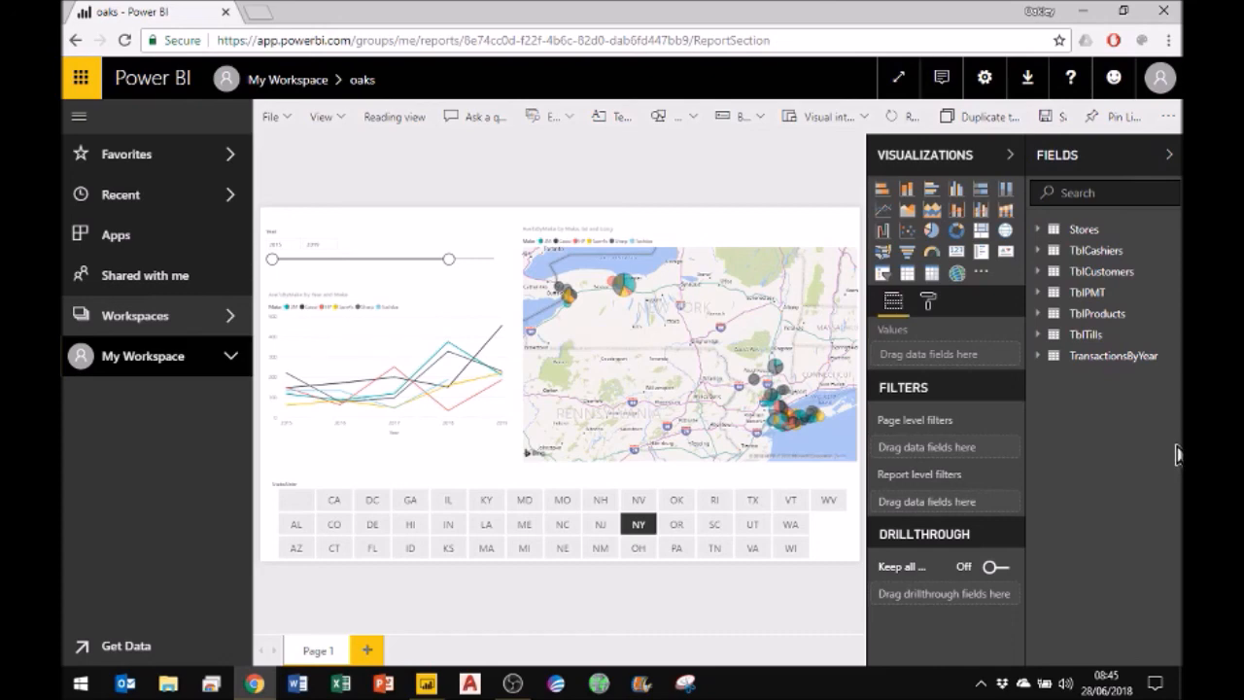
left_click(406, 131)
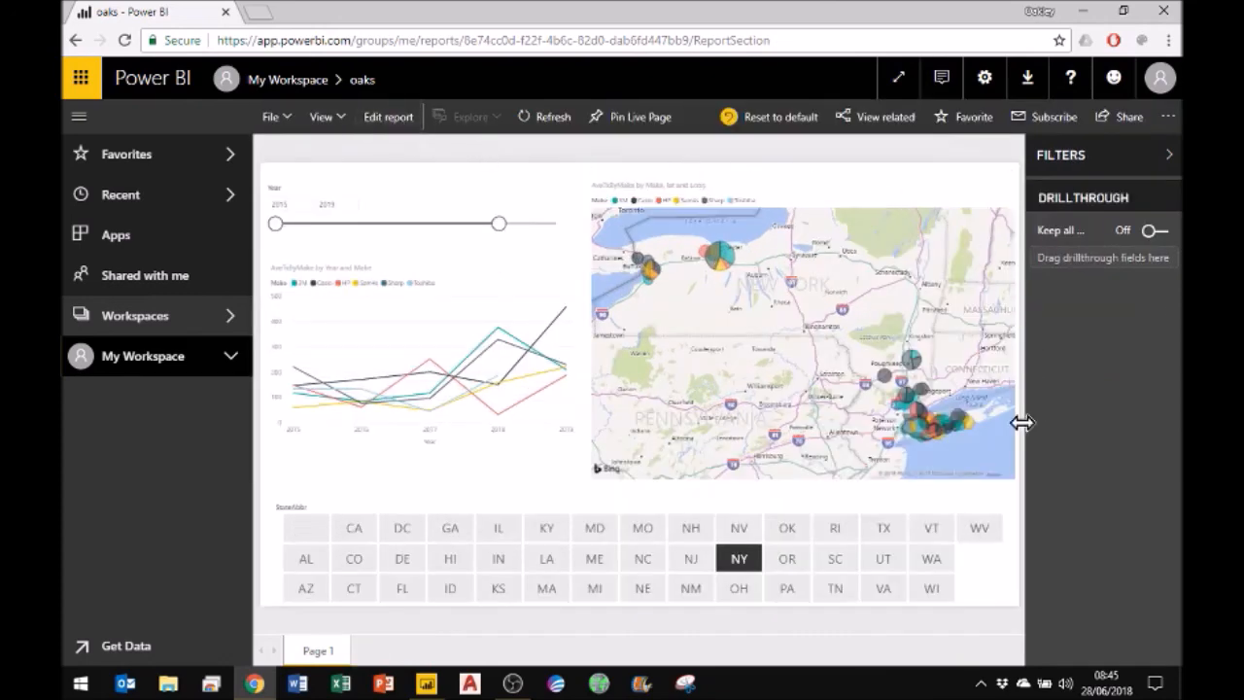
left_click(1166, 160)
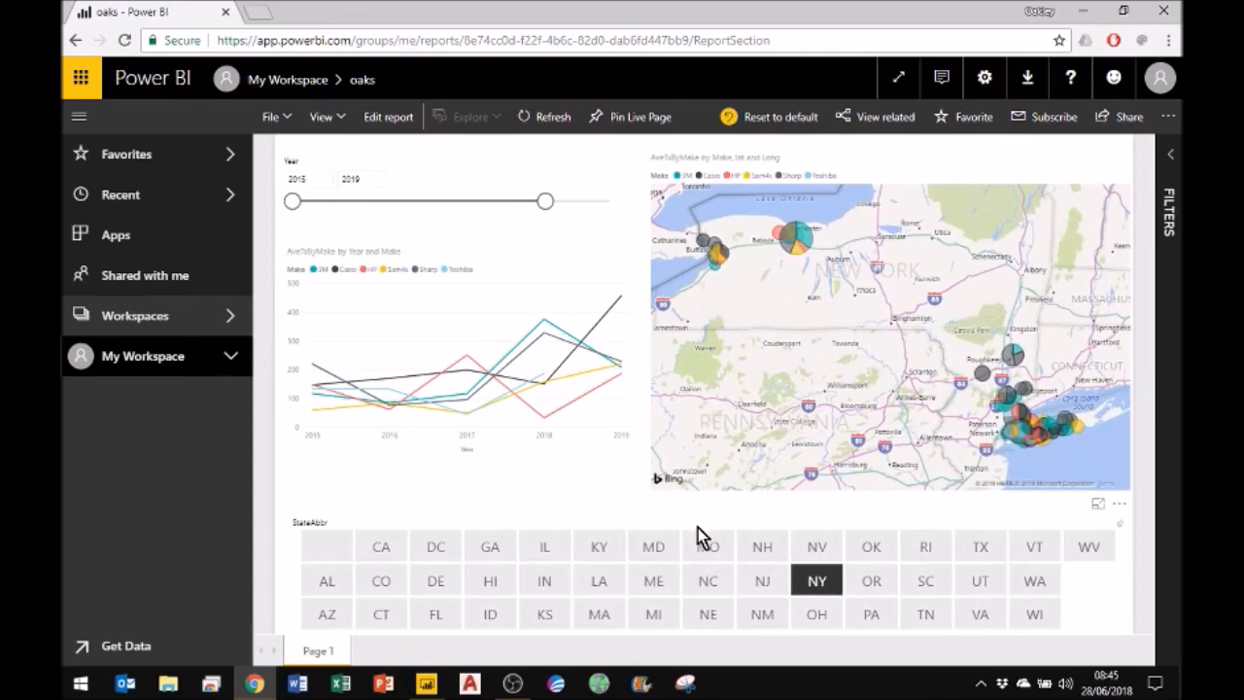
Cross-filter the published map by the Casio line, clear that selection, and filter the report to CA
left_click(602, 315)
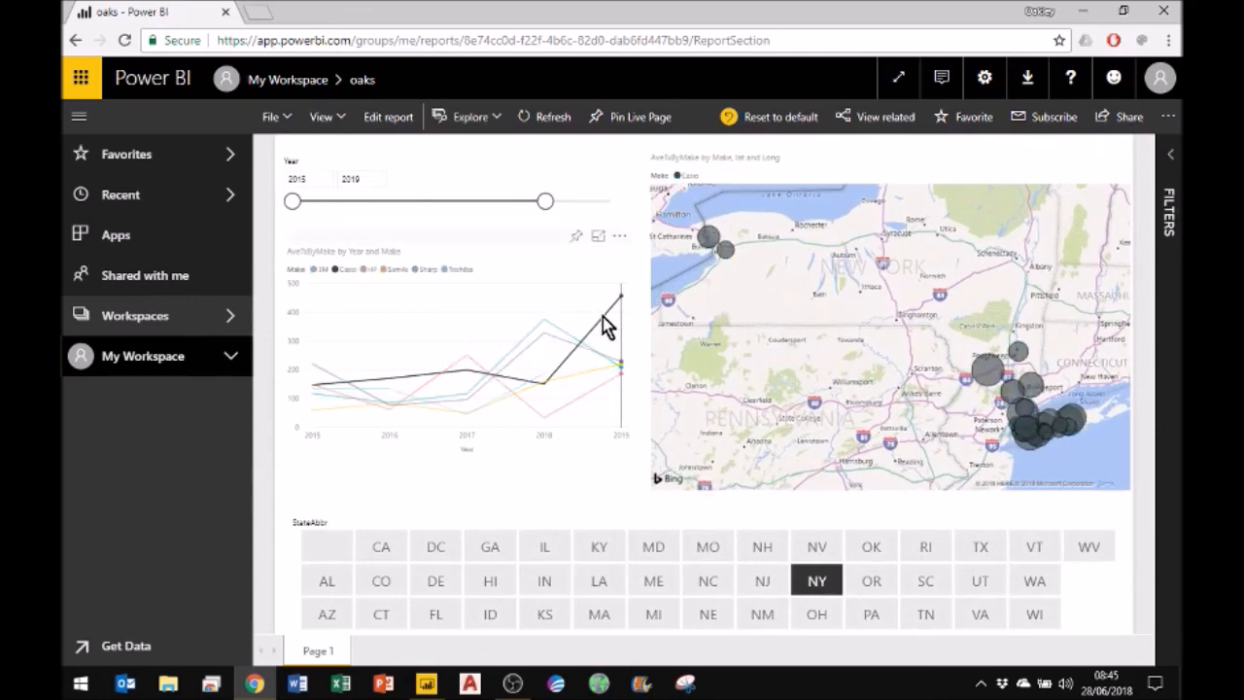
left_click(603, 339)
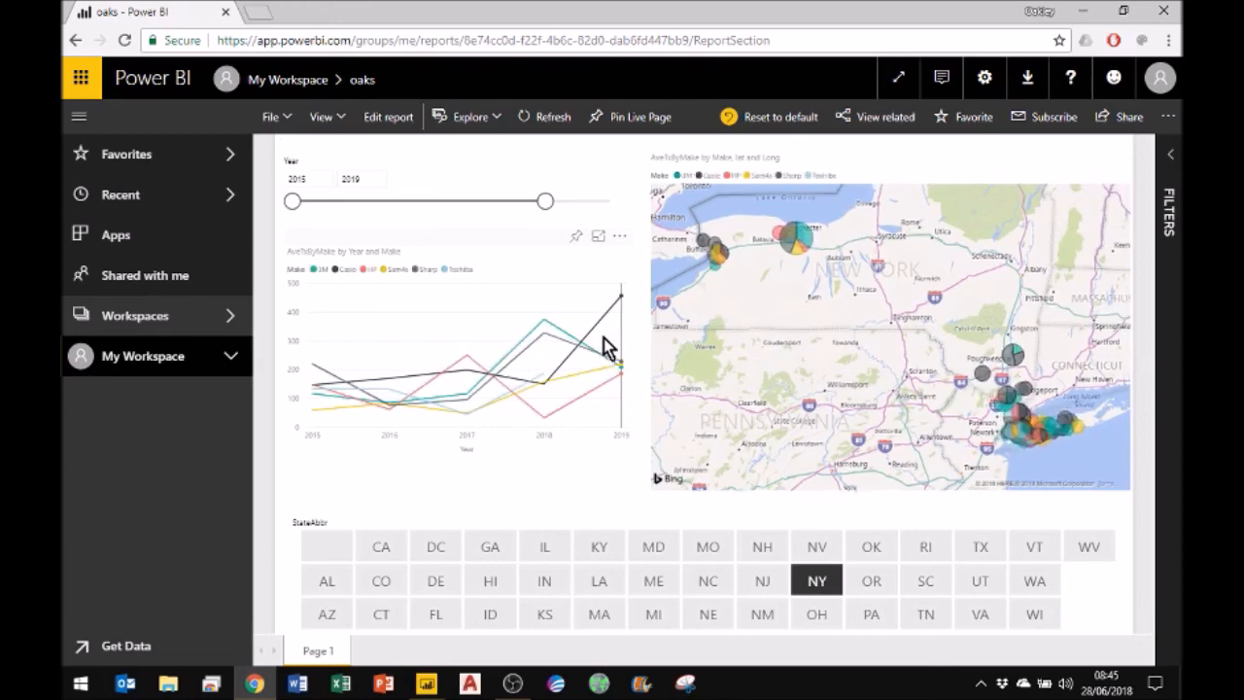
left_click(382, 550)
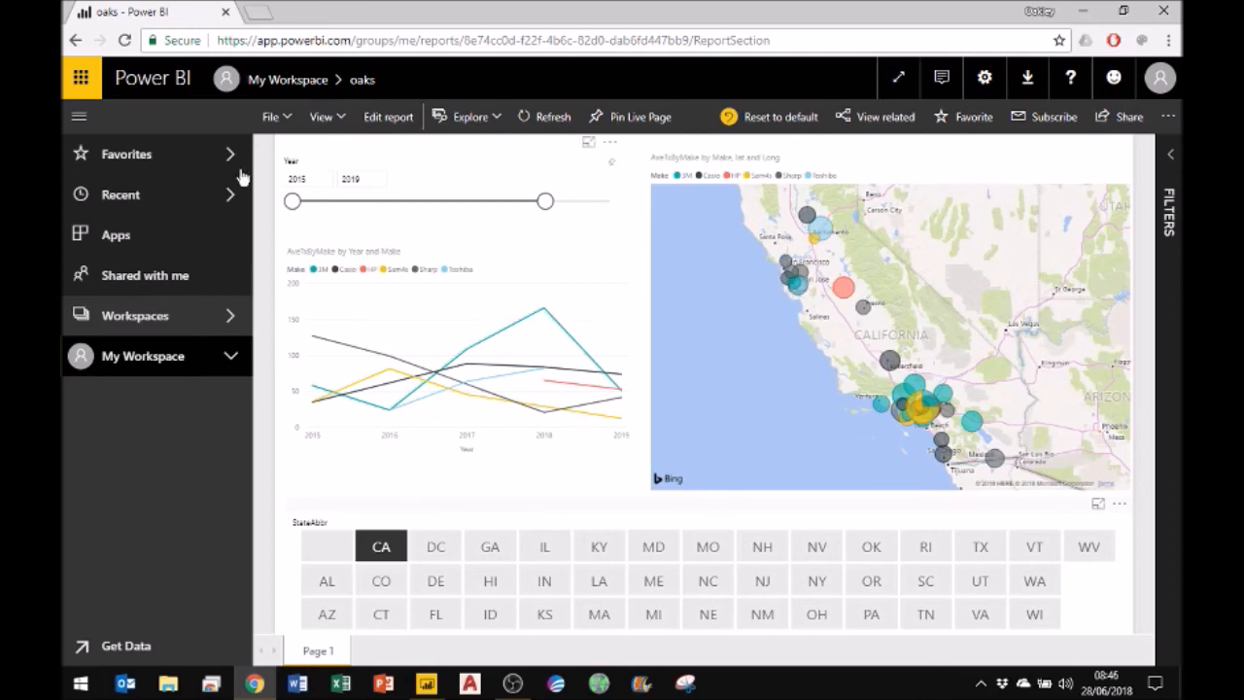
Export the published report as a PowerPoint presentation and cancel saving the downloaded file
left_click(272, 117)
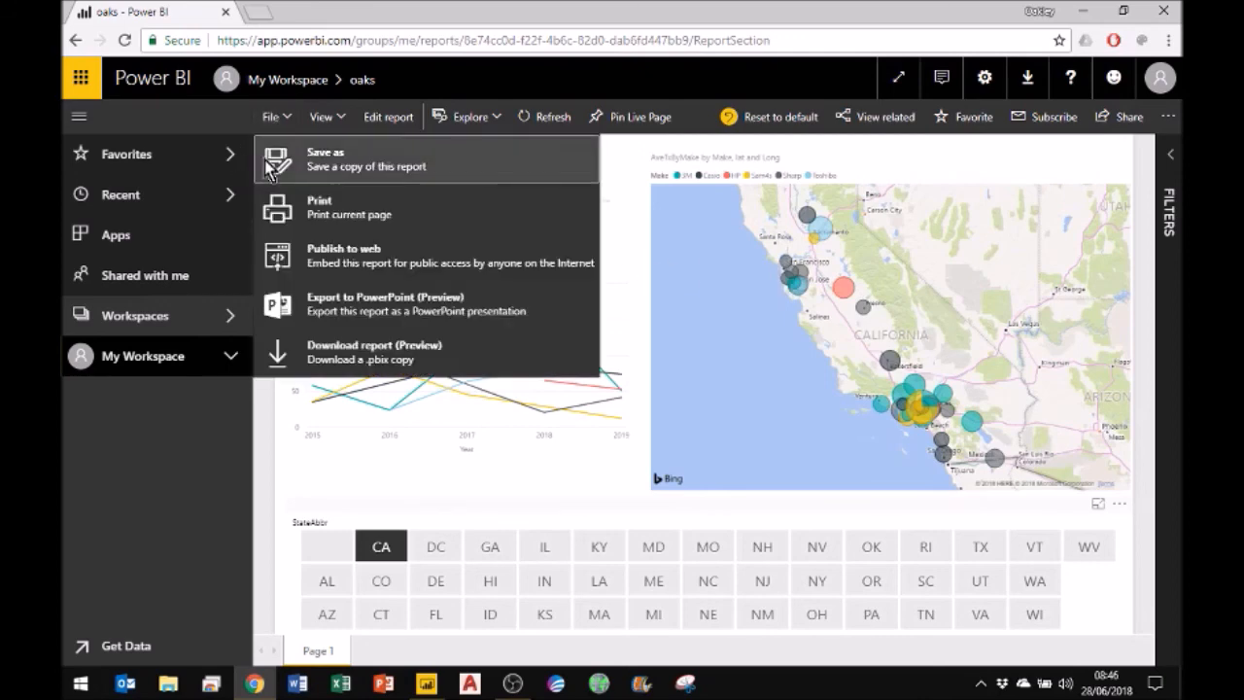
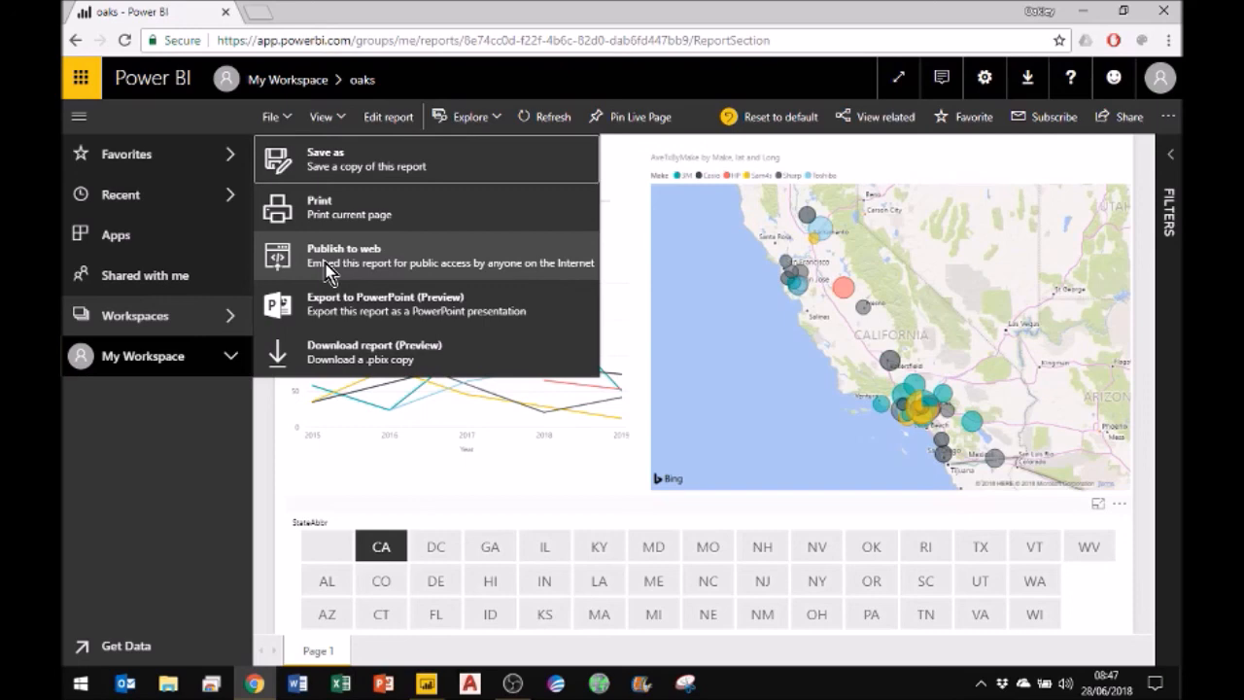
left_click(354, 311)
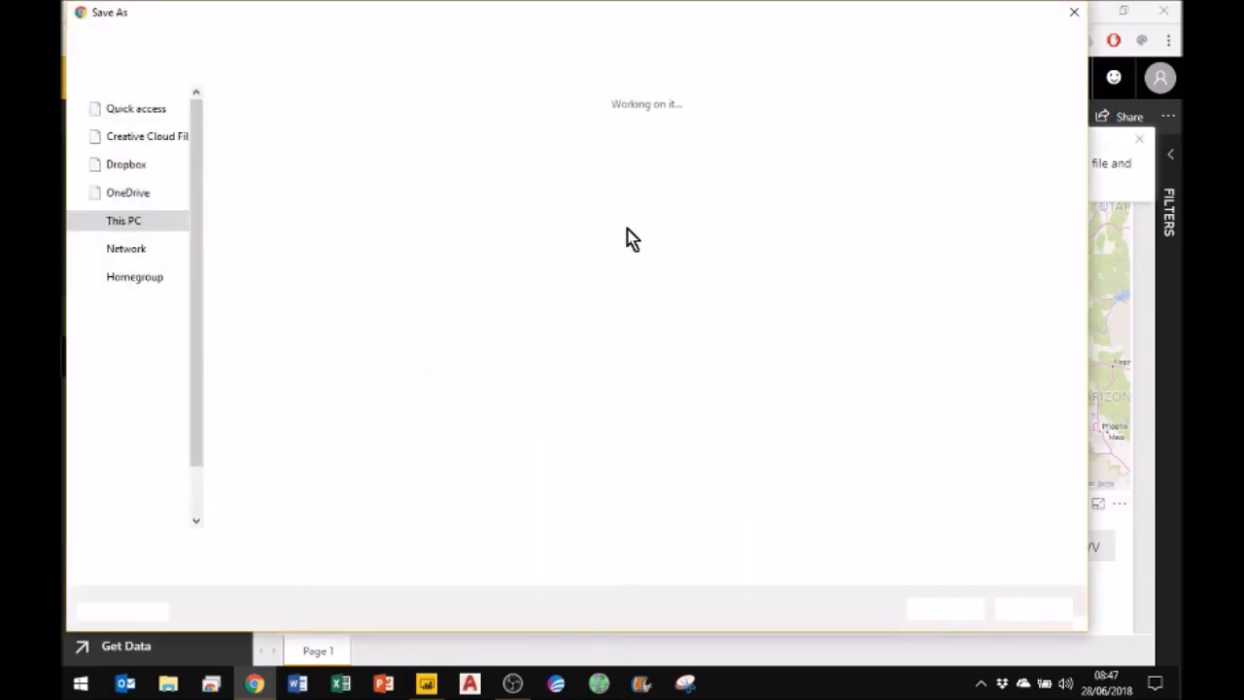
left_click(1074, 12)
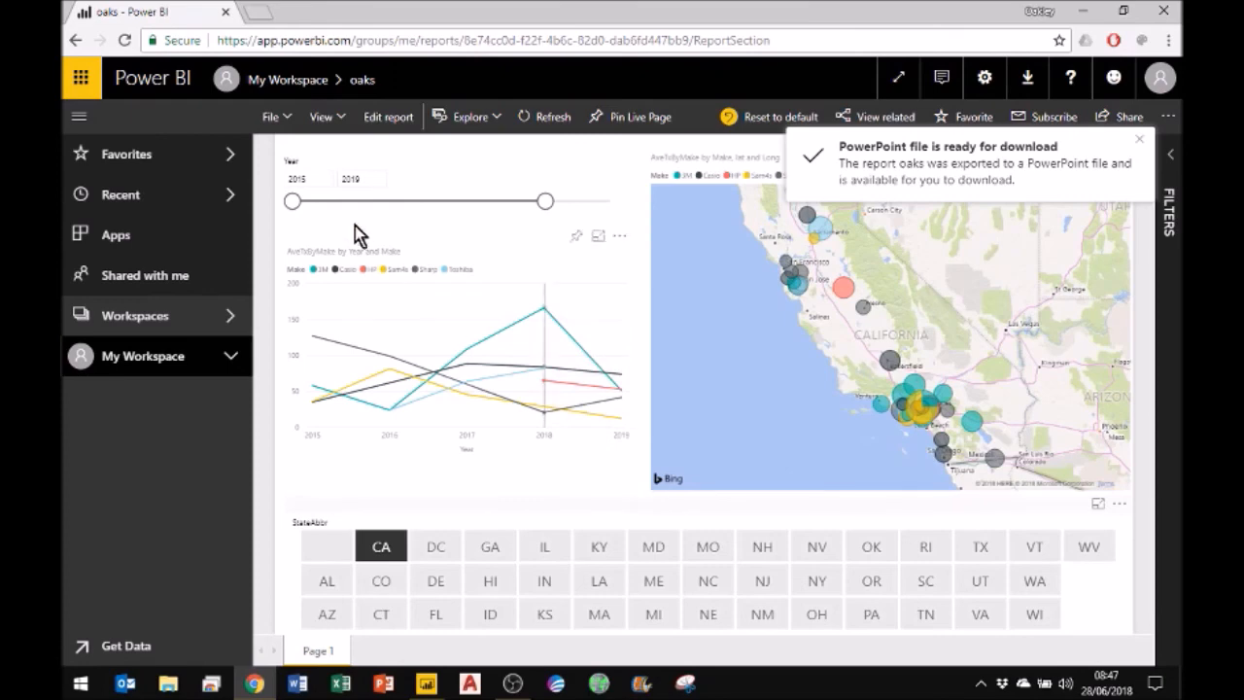
Review the report's file and view options, display the report full screen, and return to the normal view
left_click(287, 119)
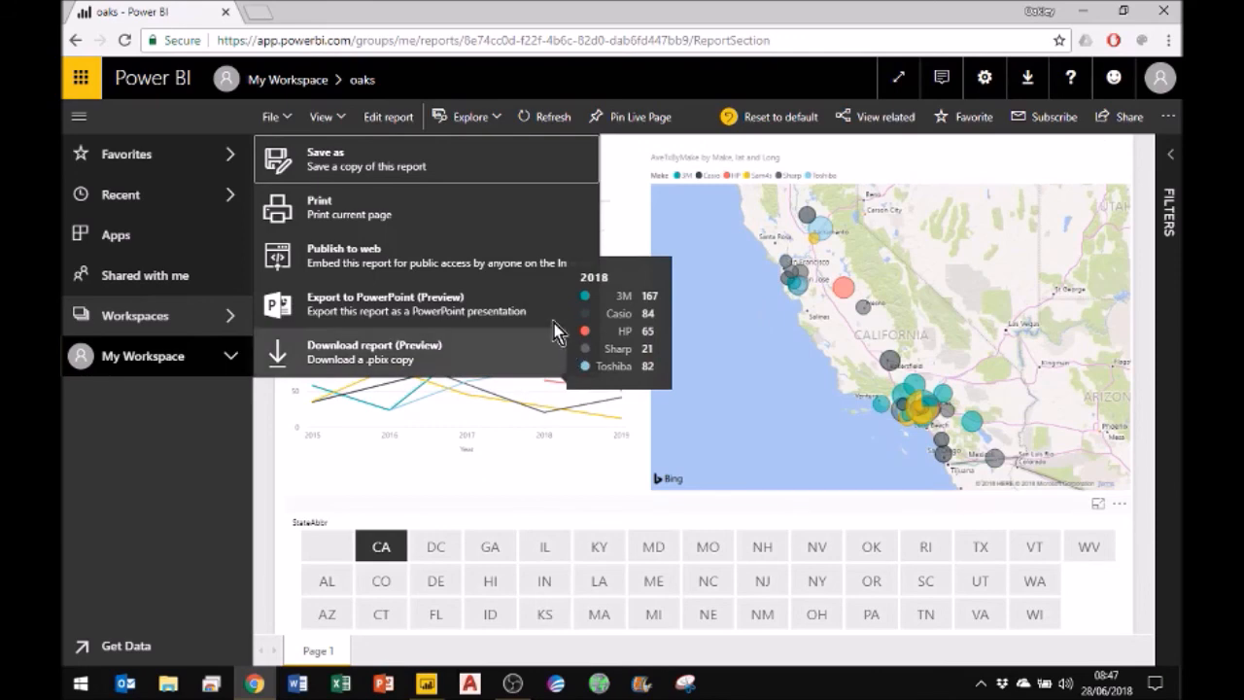
left_click(342, 118)
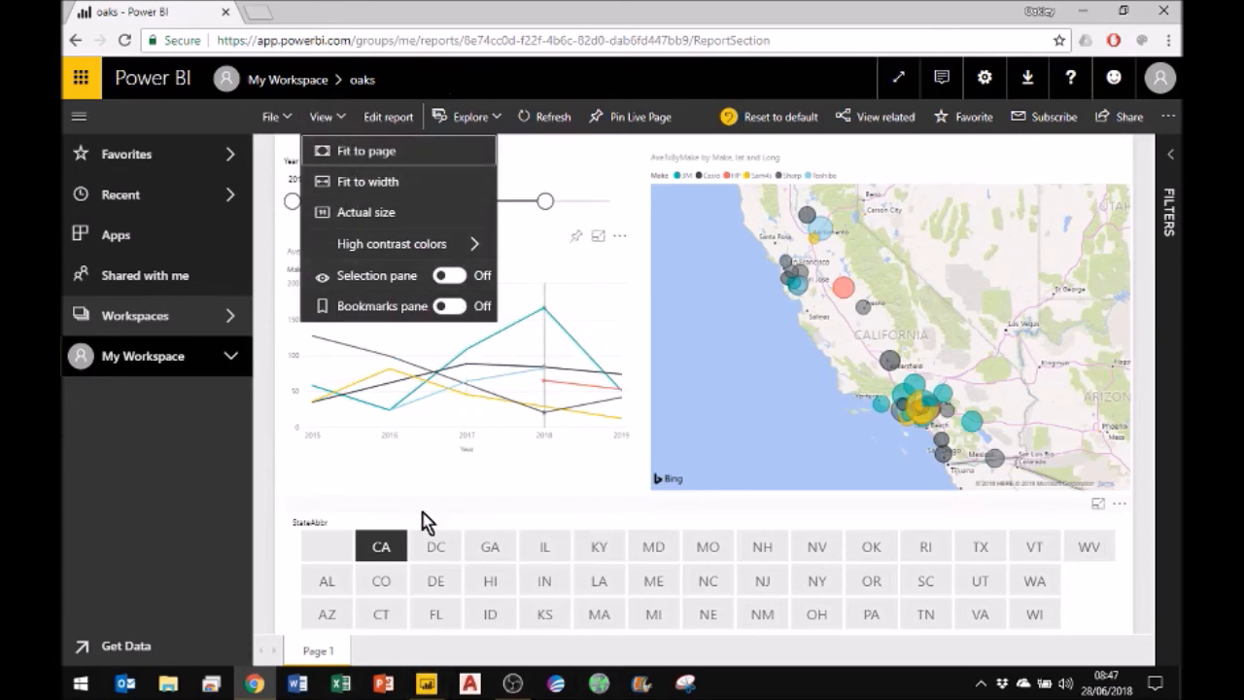
left_click(902, 78)
left_click(903, 78)
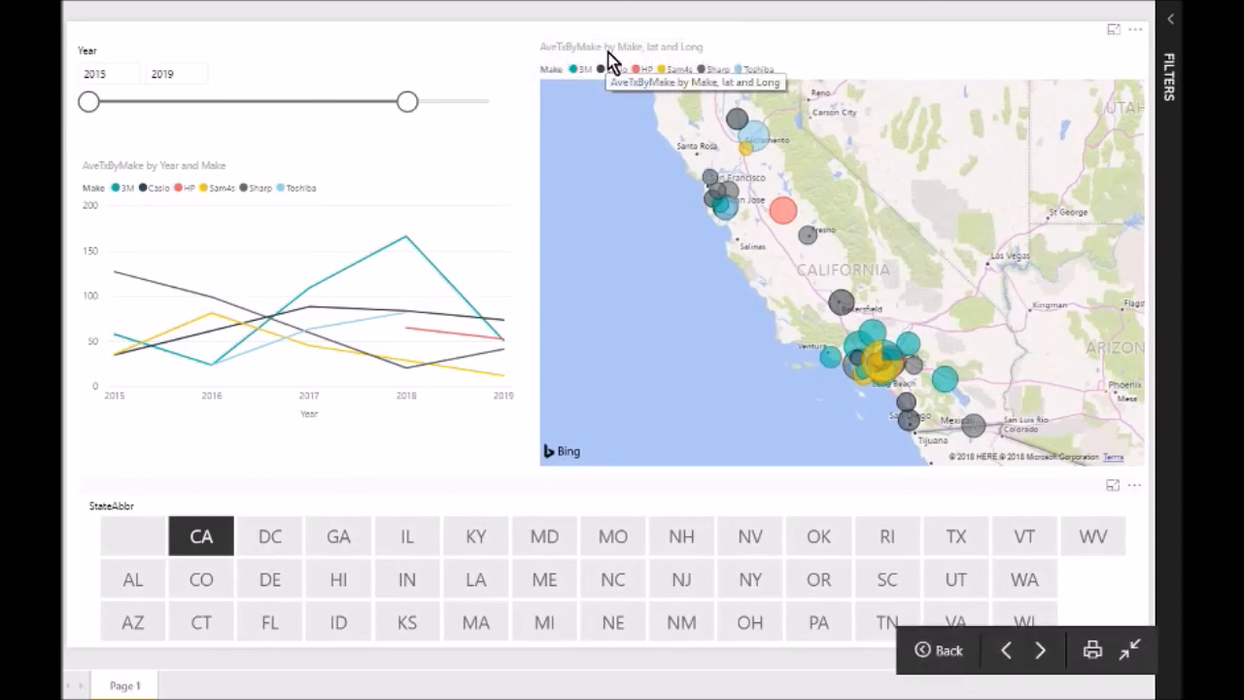
key("Escape")
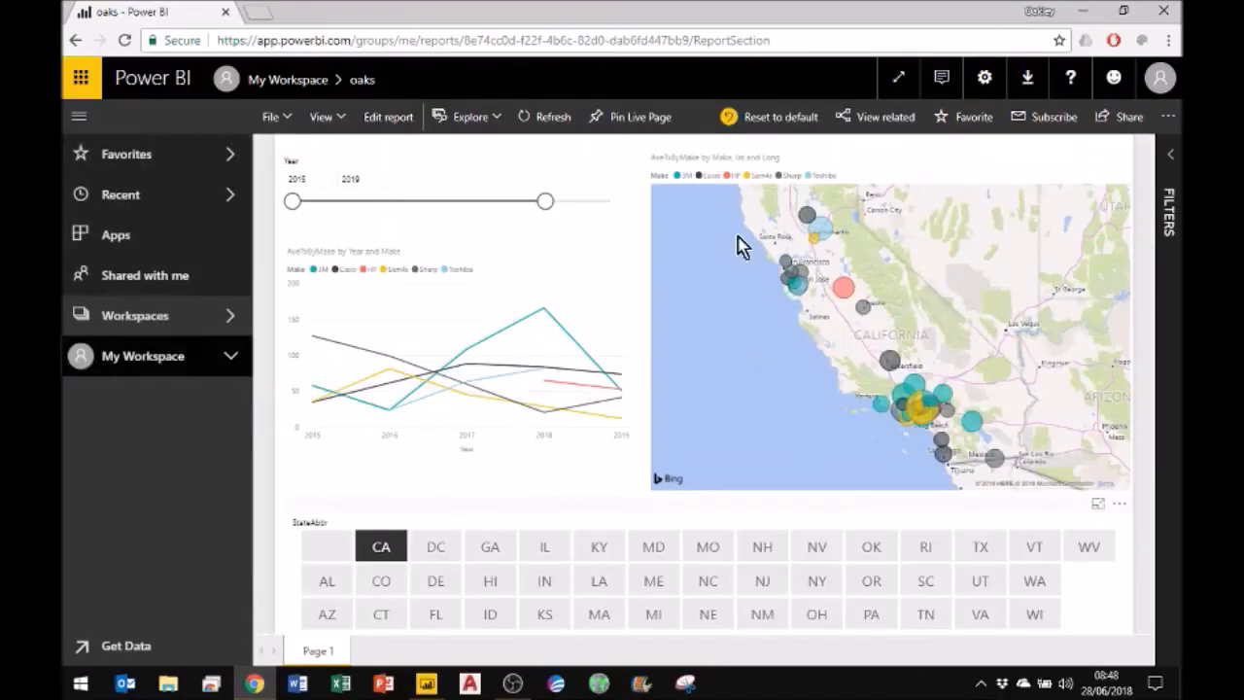
Apply the High contrast #1 colours to the report and set the high contrast colours back to None
left_click(336, 126)
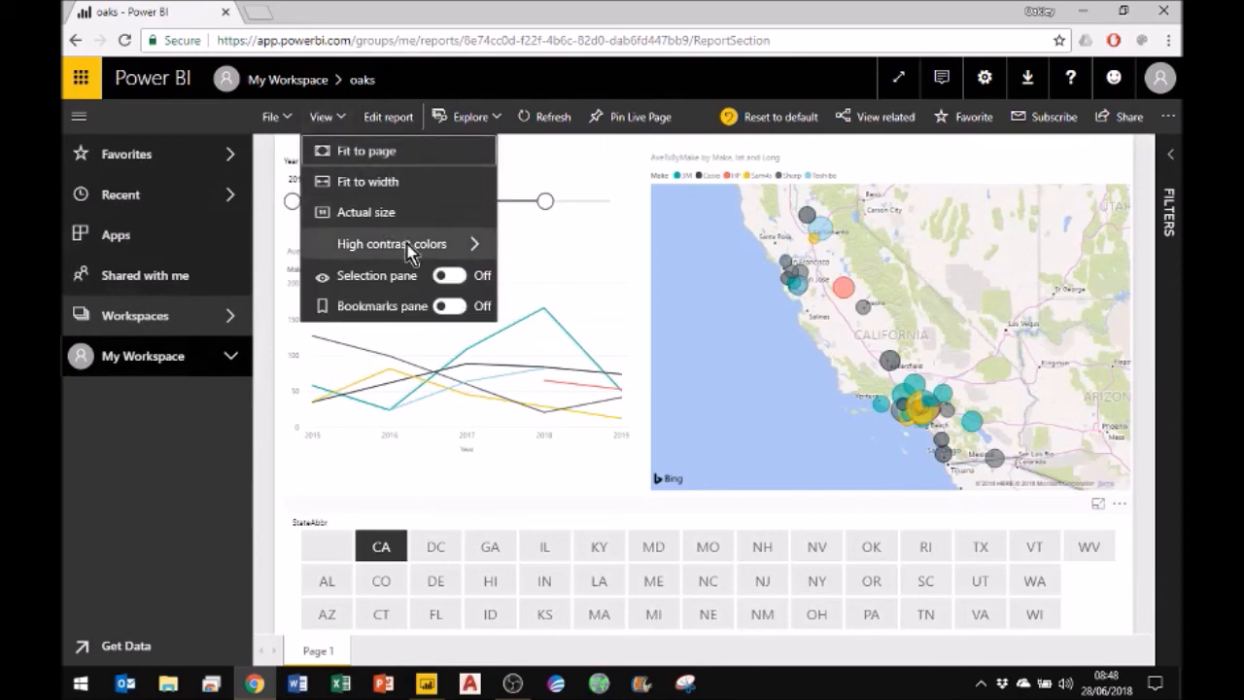
left_click(473, 251)
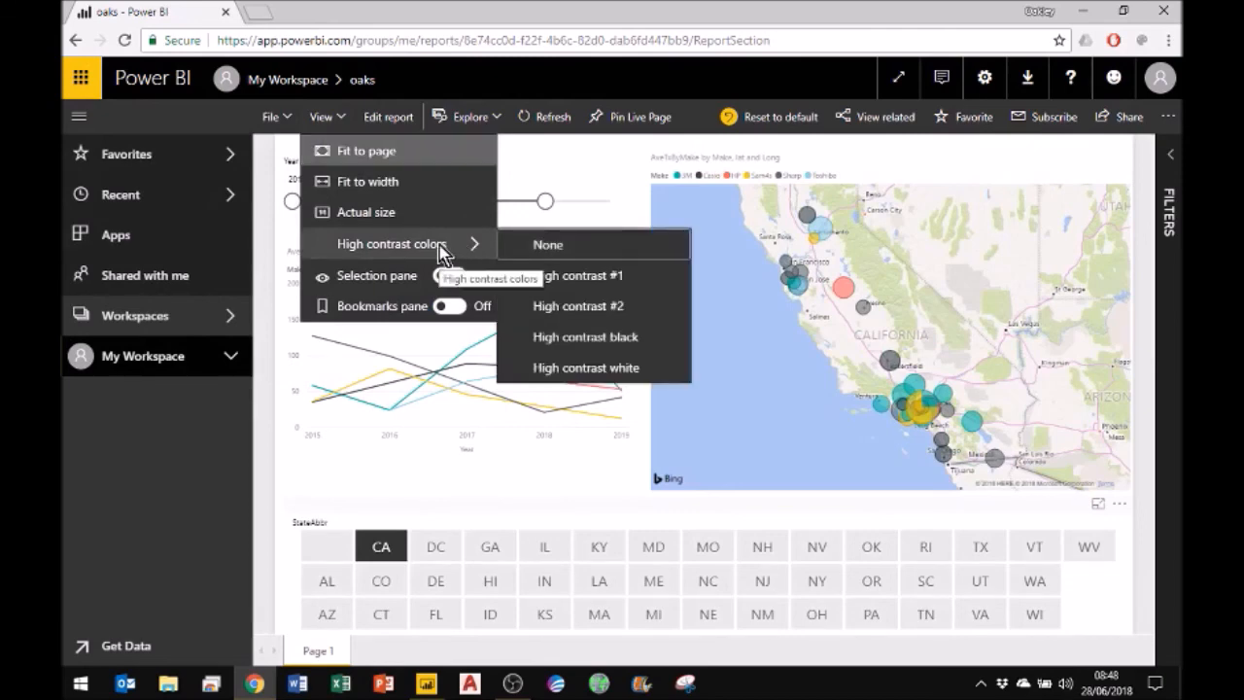
left_click(603, 279)
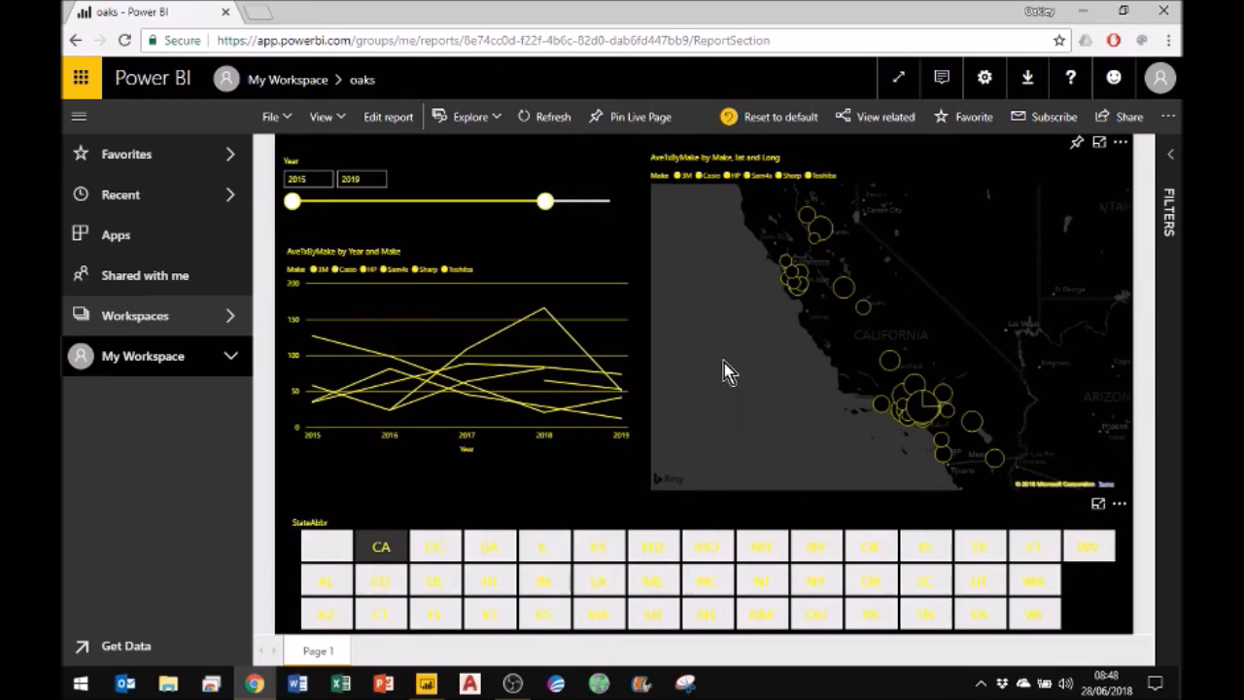
left_click(324, 117)
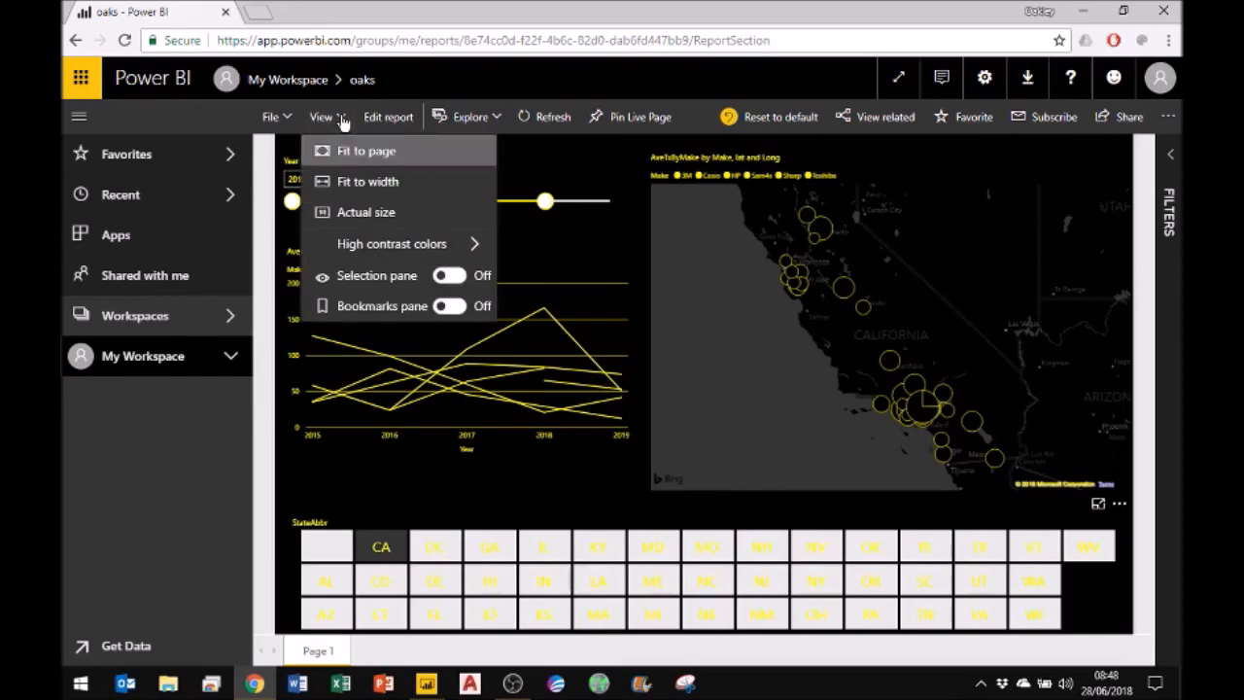
mouse_move(403, 249)
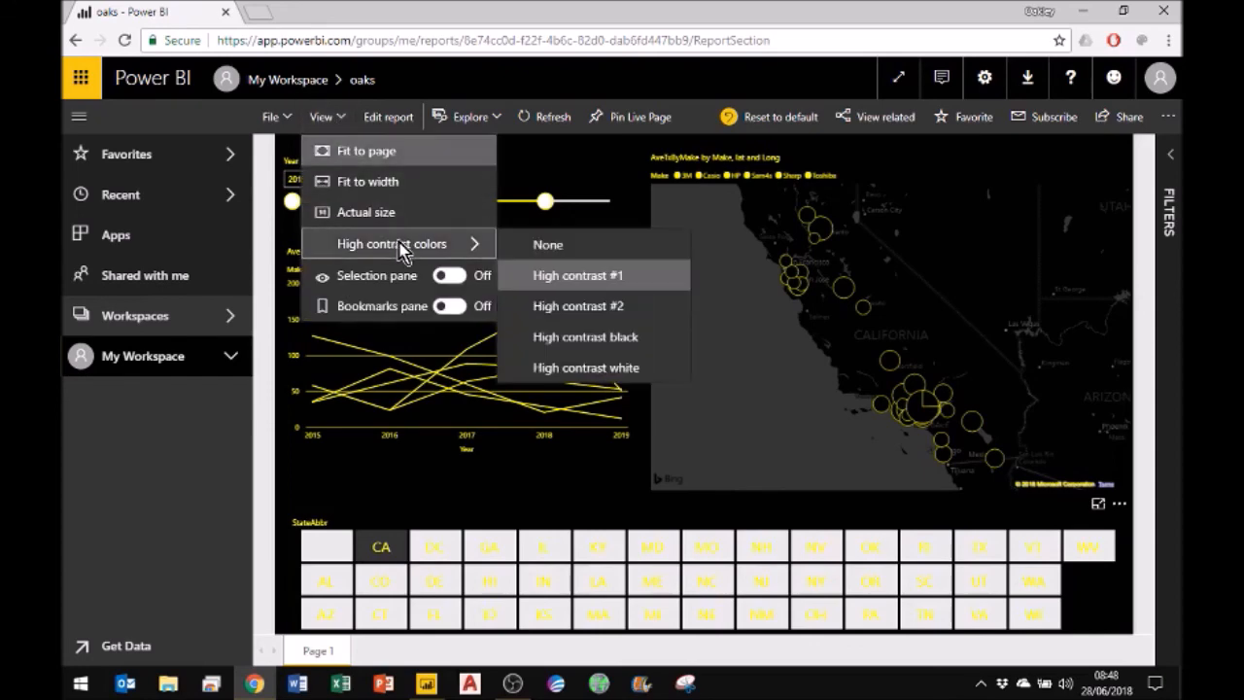
left_click(550, 249)
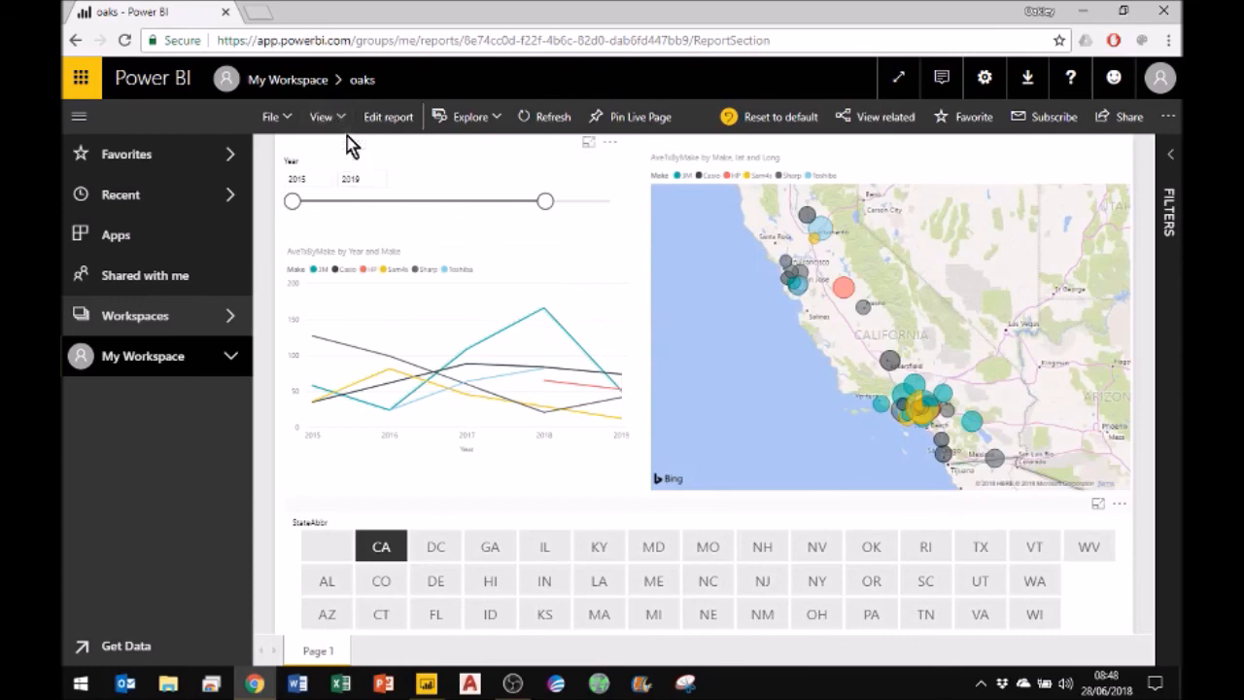
Examine the online report's Explore options, the service's download and settings options, and the notification center
left_click(498, 122)
mouse_move(546, 385)
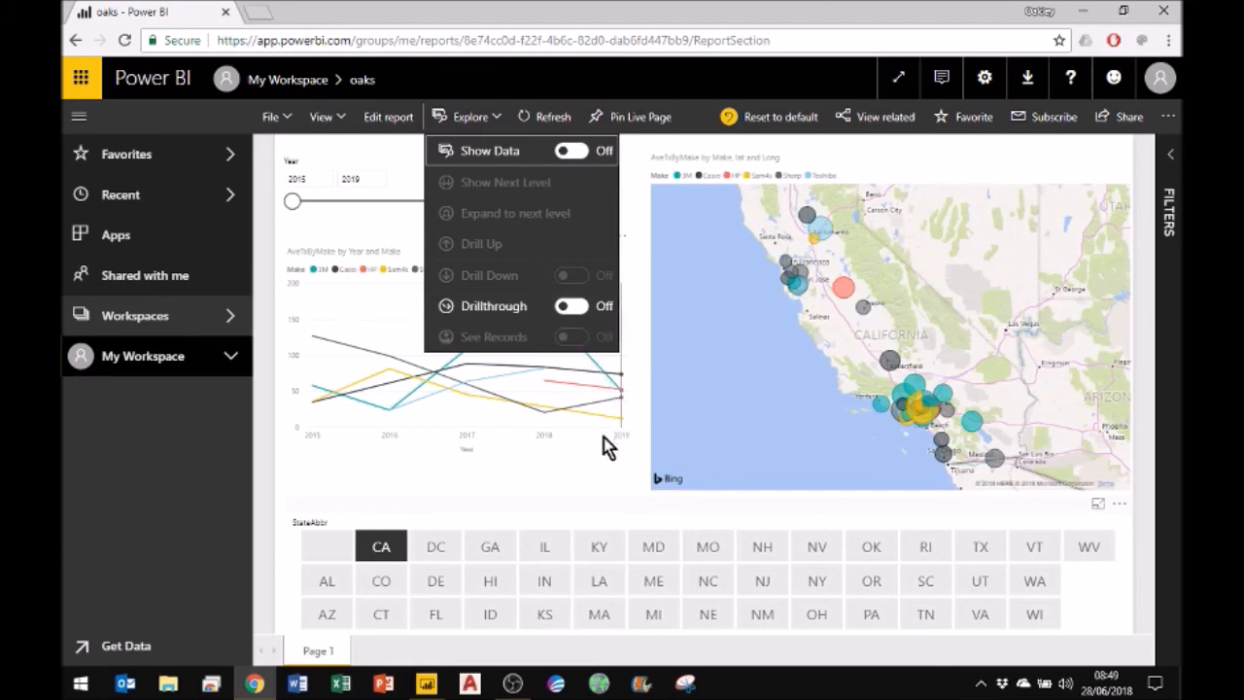
left_click(594, 492)
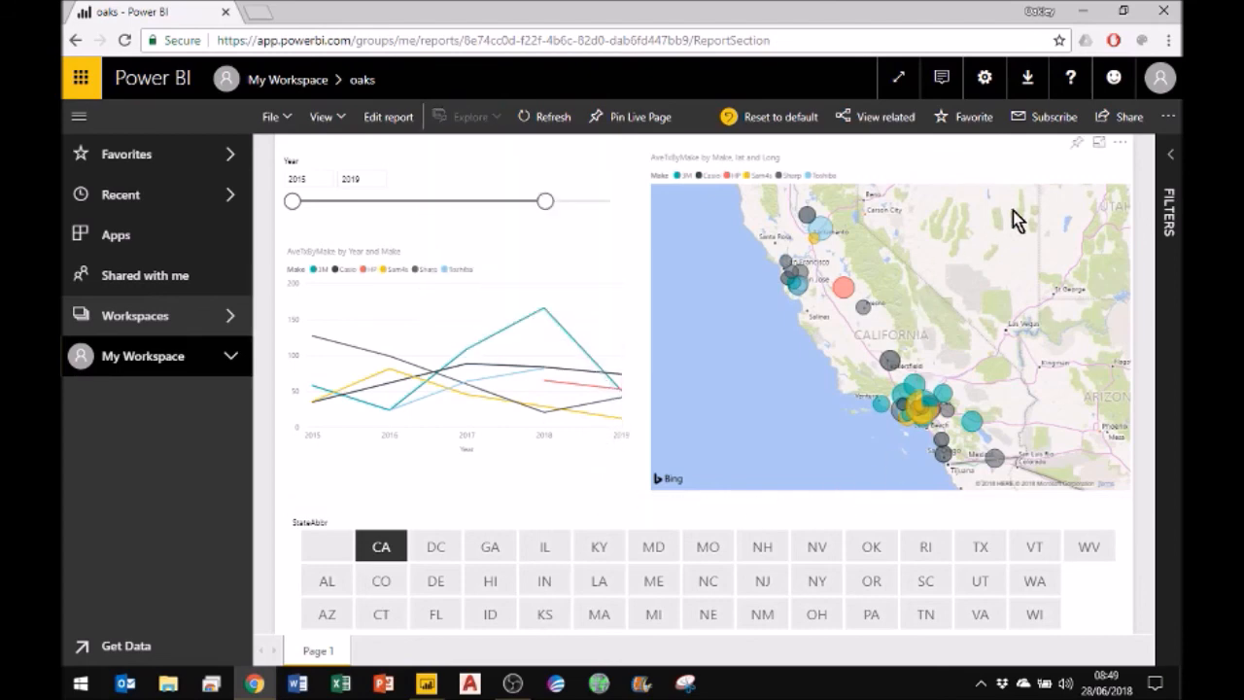
left_click(1118, 118)
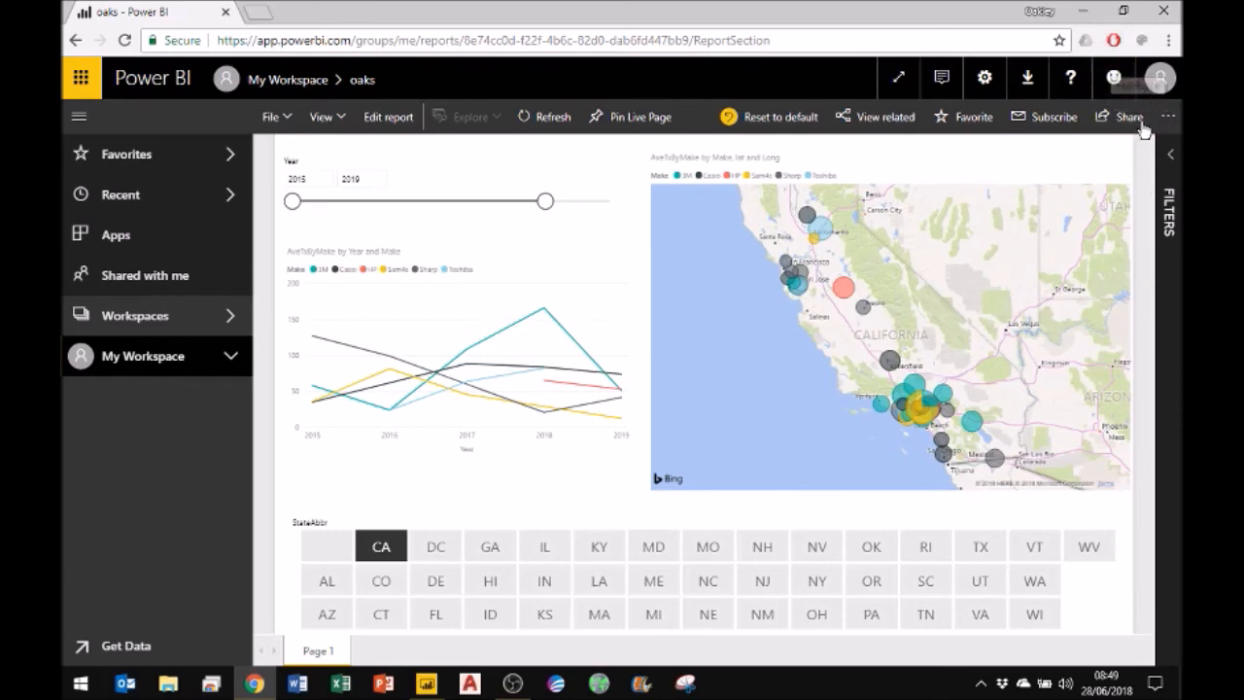
left_click(1027, 81)
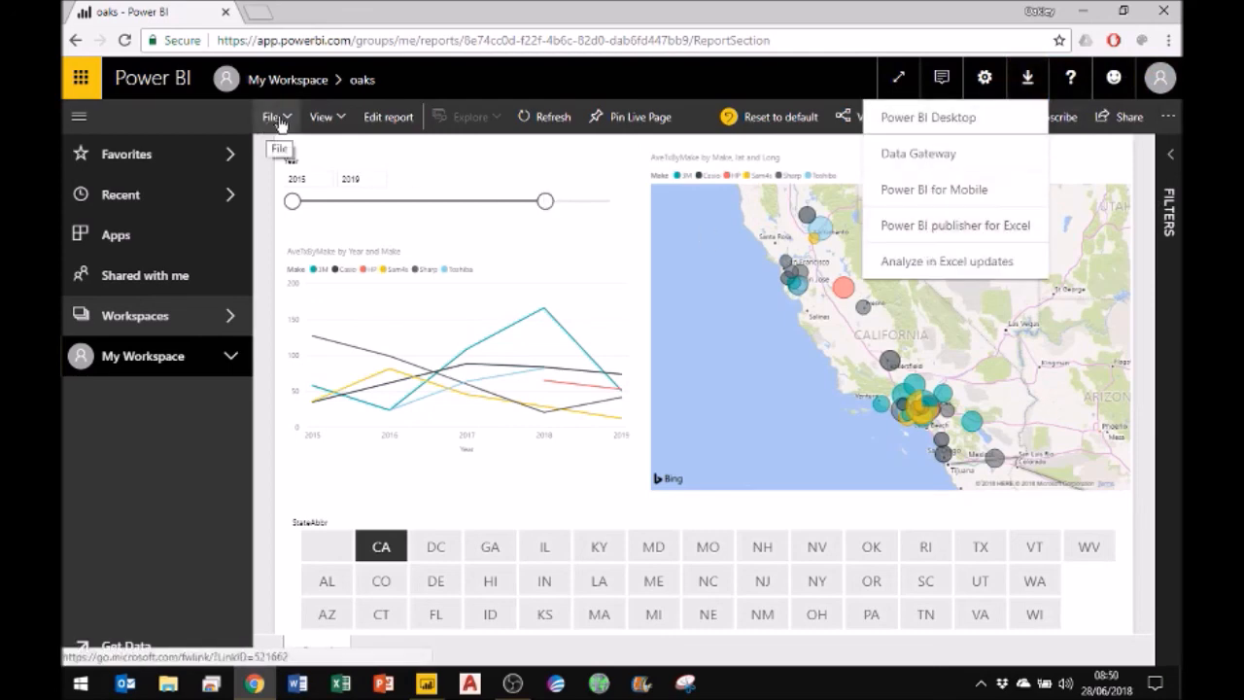
left_click(987, 80)
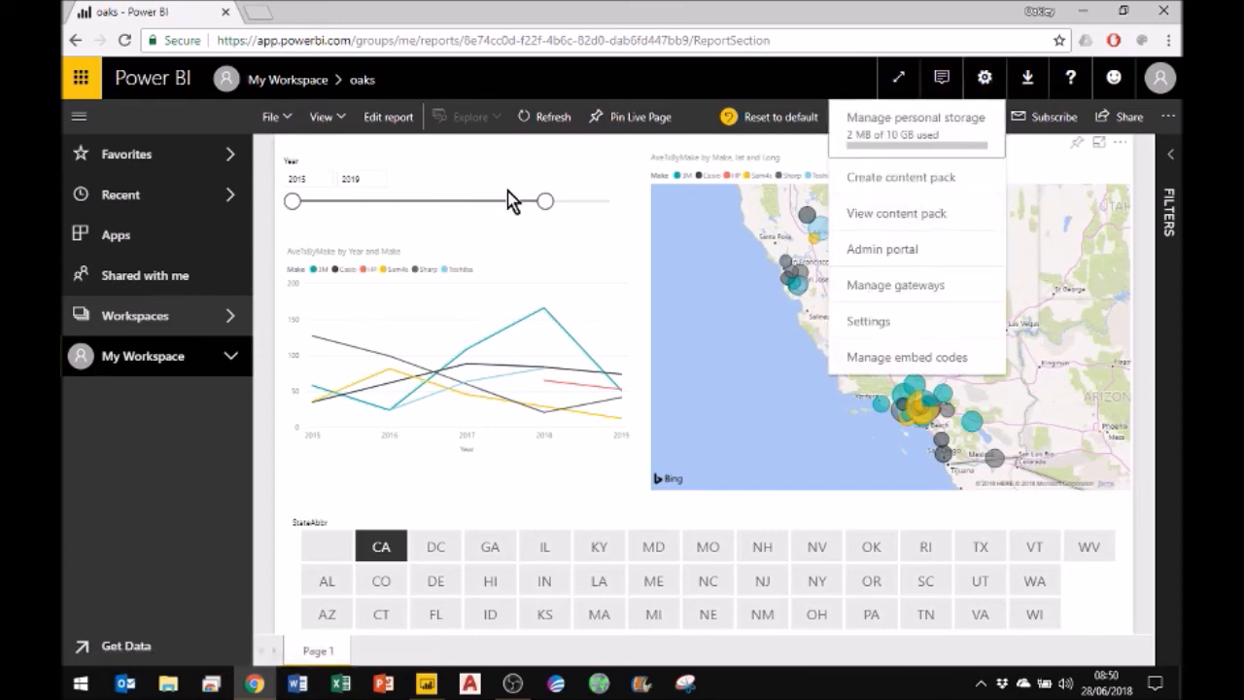
left_click(754, 90)
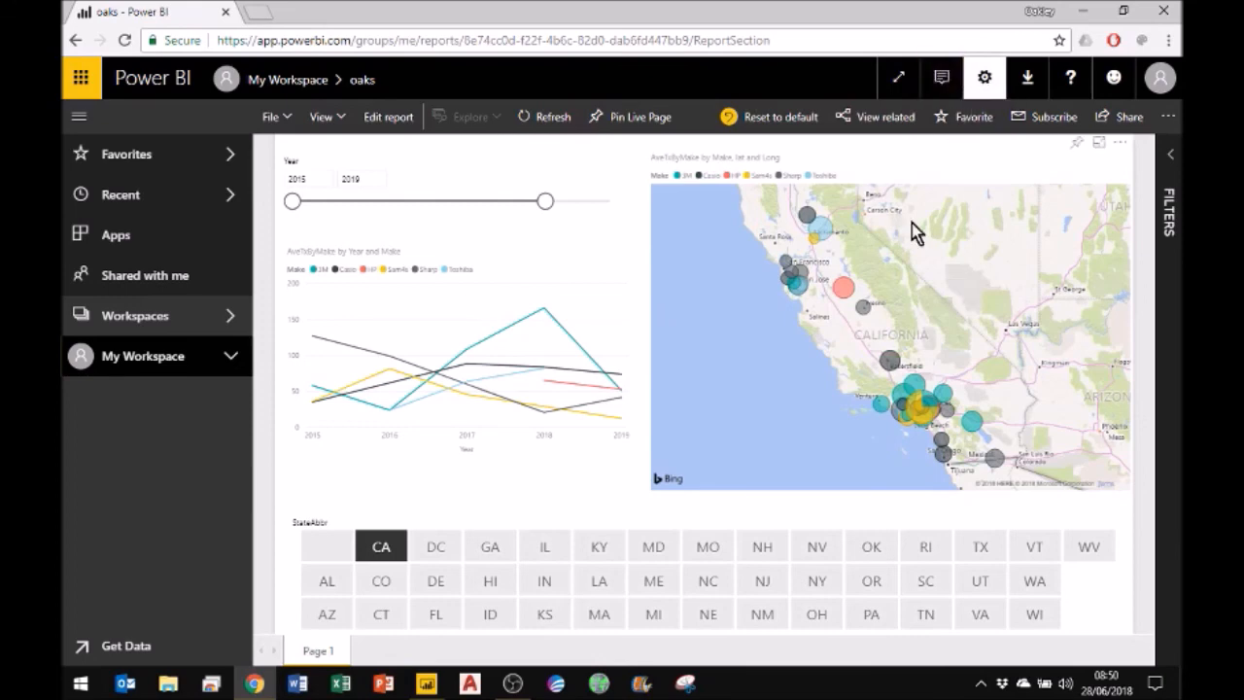
left_click(940, 82)
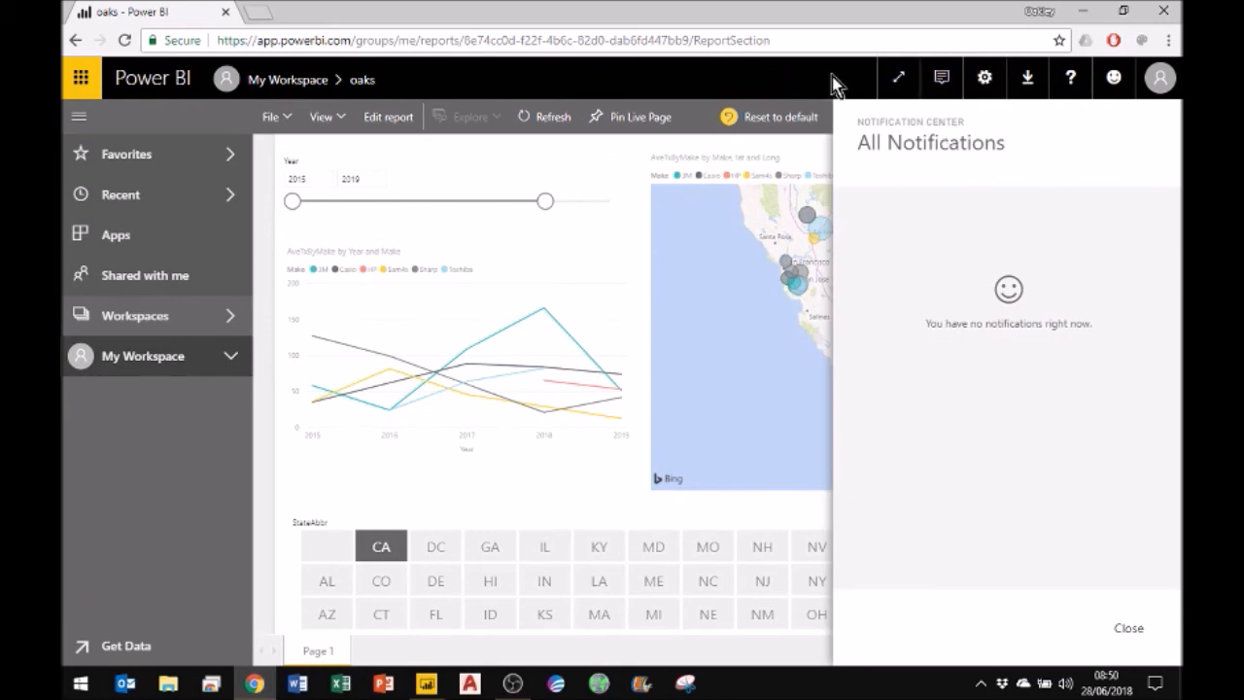
left_click(1128, 628)
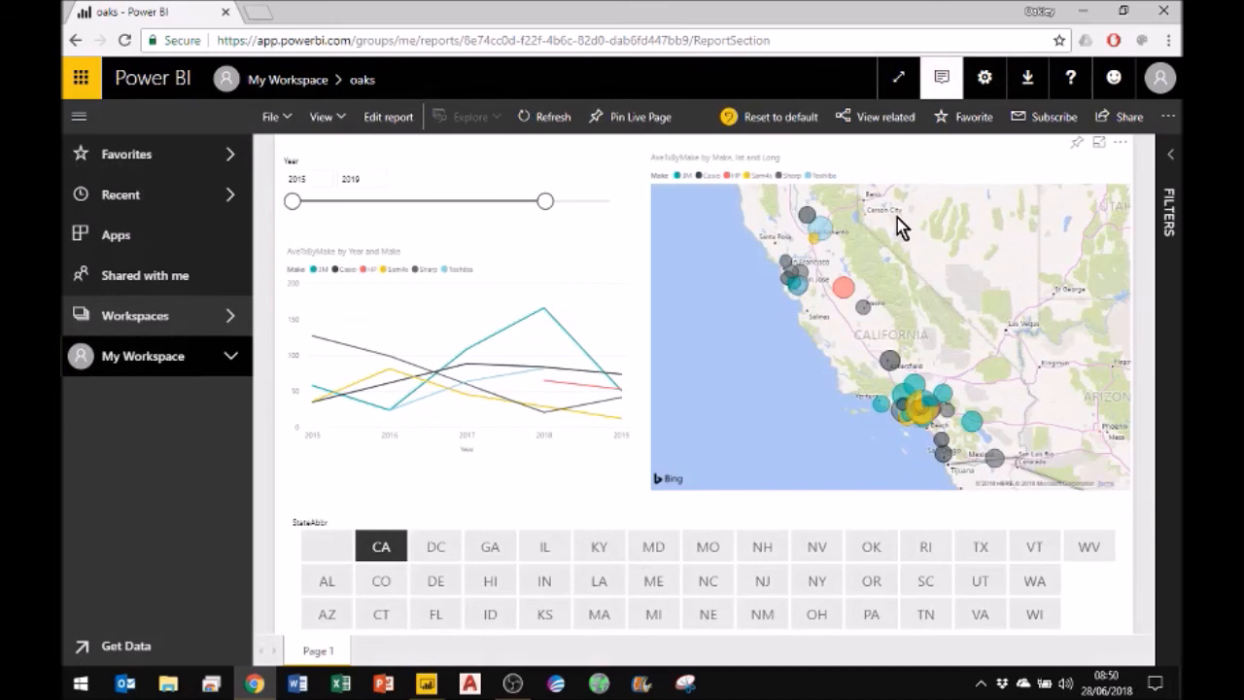
Generate a QR code for the published oaks report and close it without downloading the image
left_click(1168, 119)
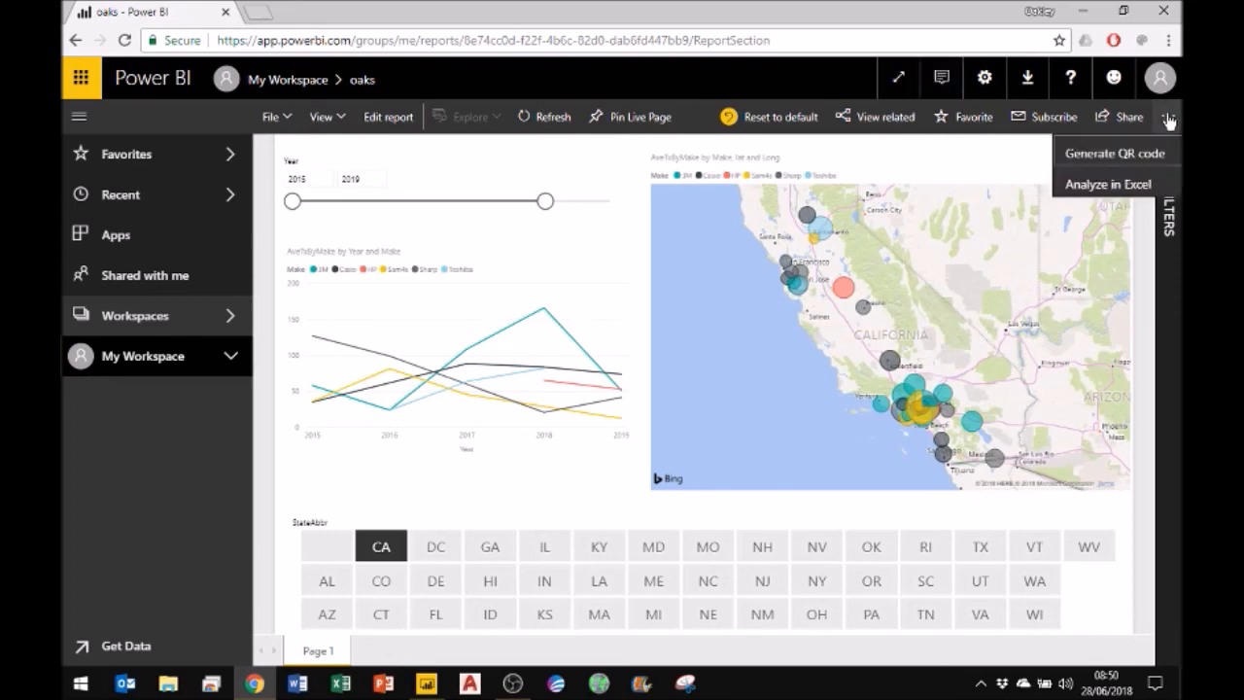
left_click(1097, 155)
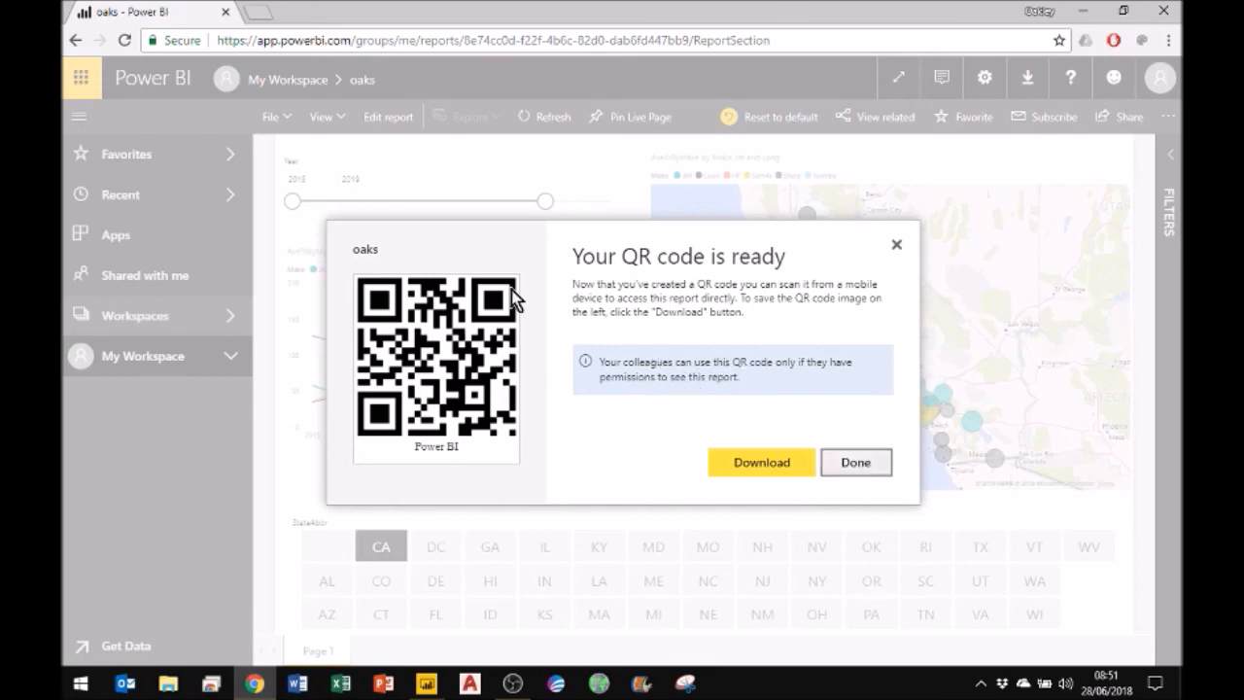
left_click(856, 464)
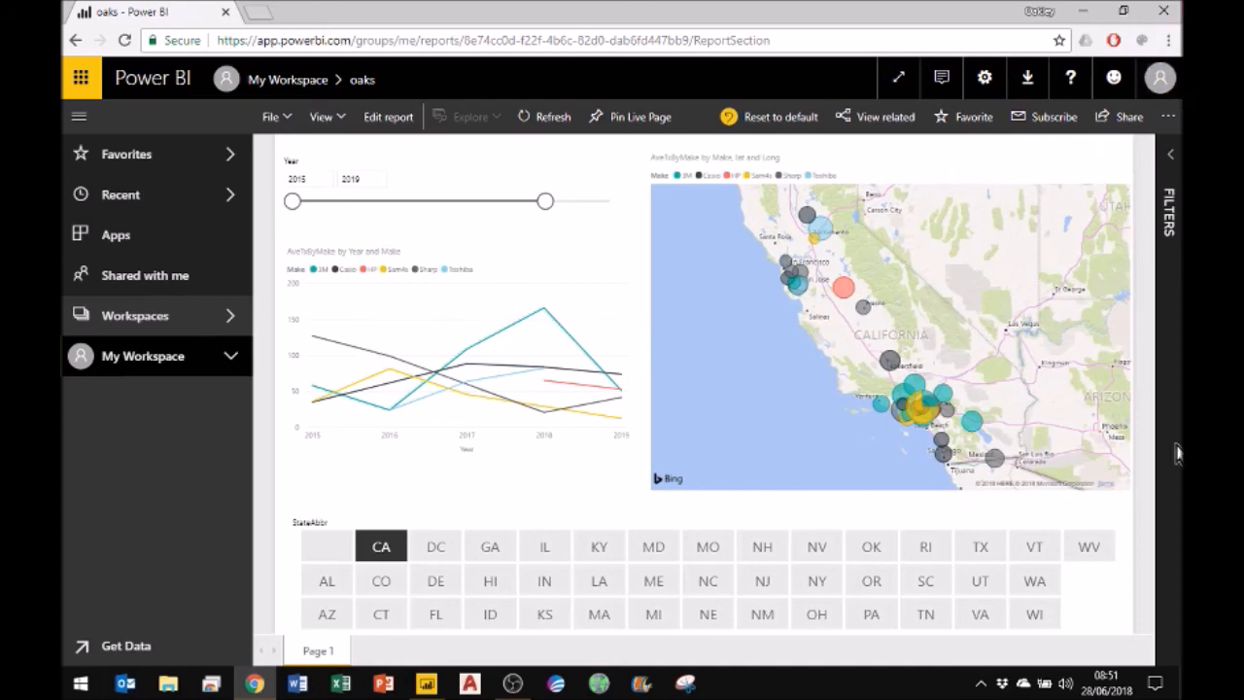
Close the browser and the publishing dialog in Power BI Desktop, and minimize the Power BI Desktop window
left_click(1163, 14)
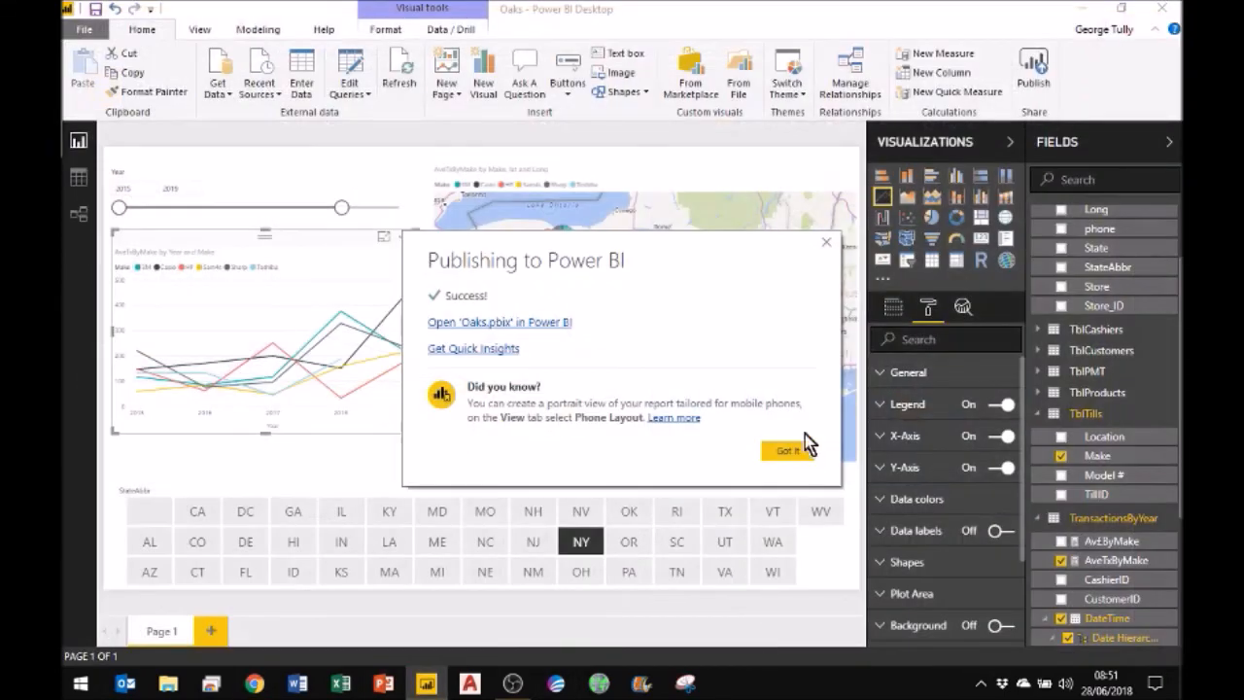
left_click(827, 245)
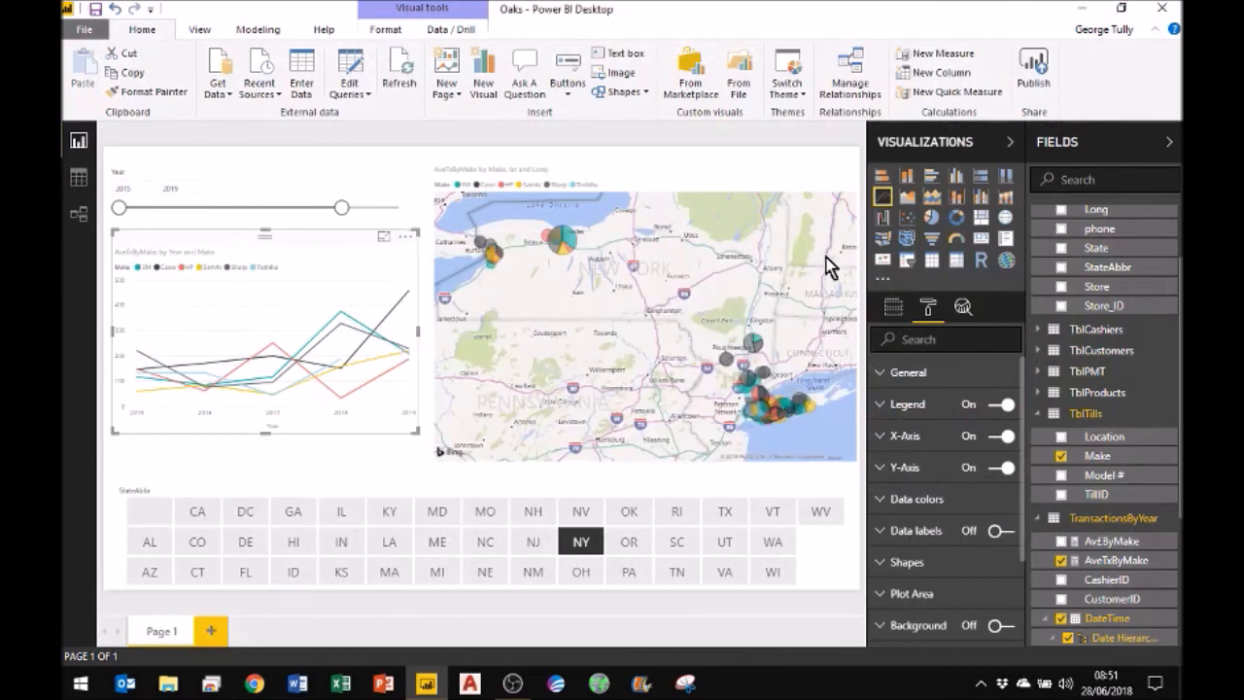
left_click(1169, 13)
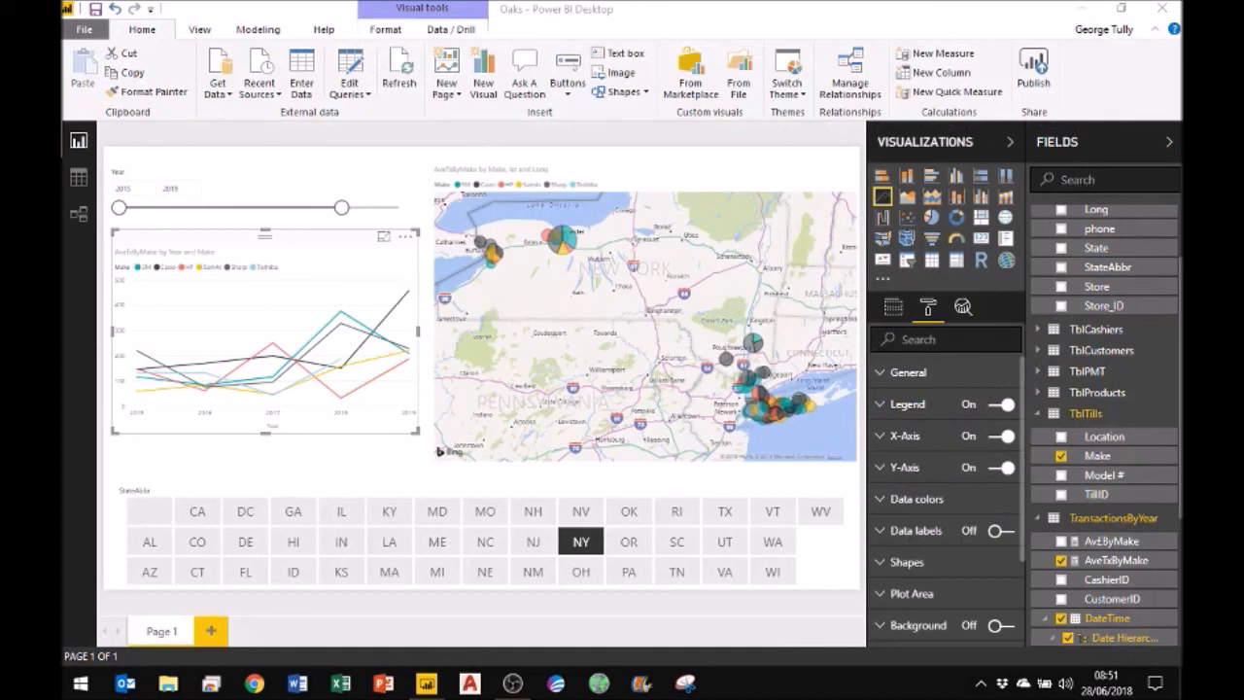
left_click(1082, 8)
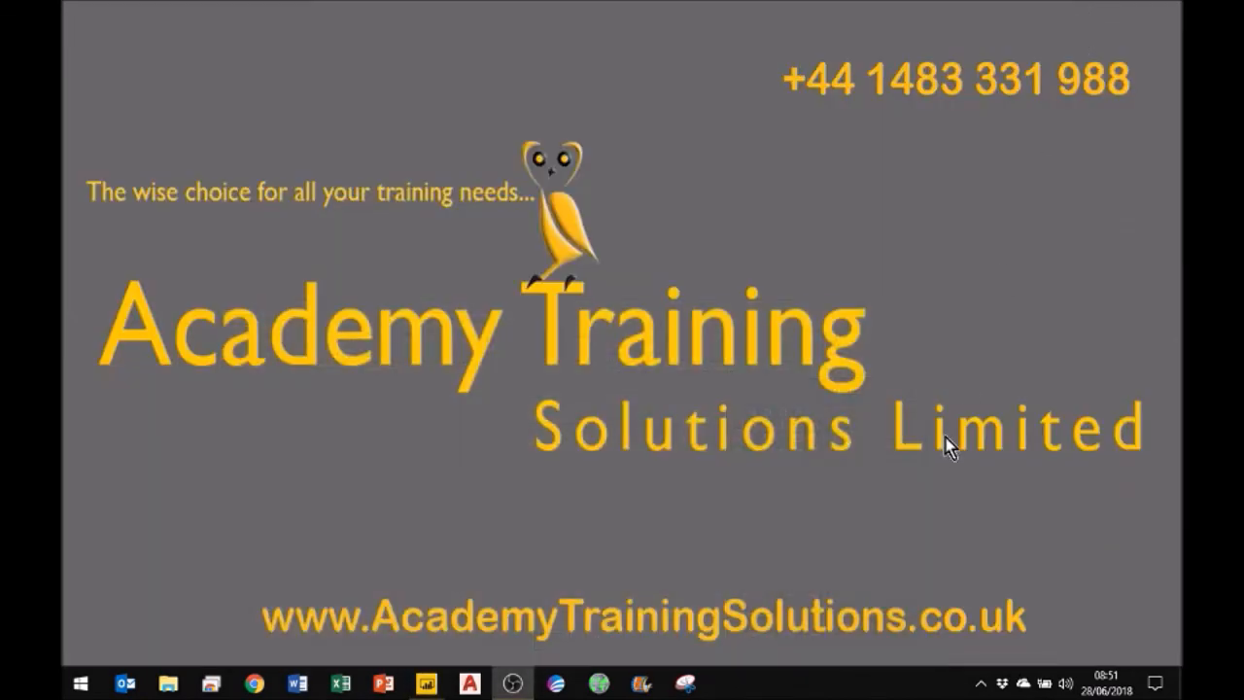